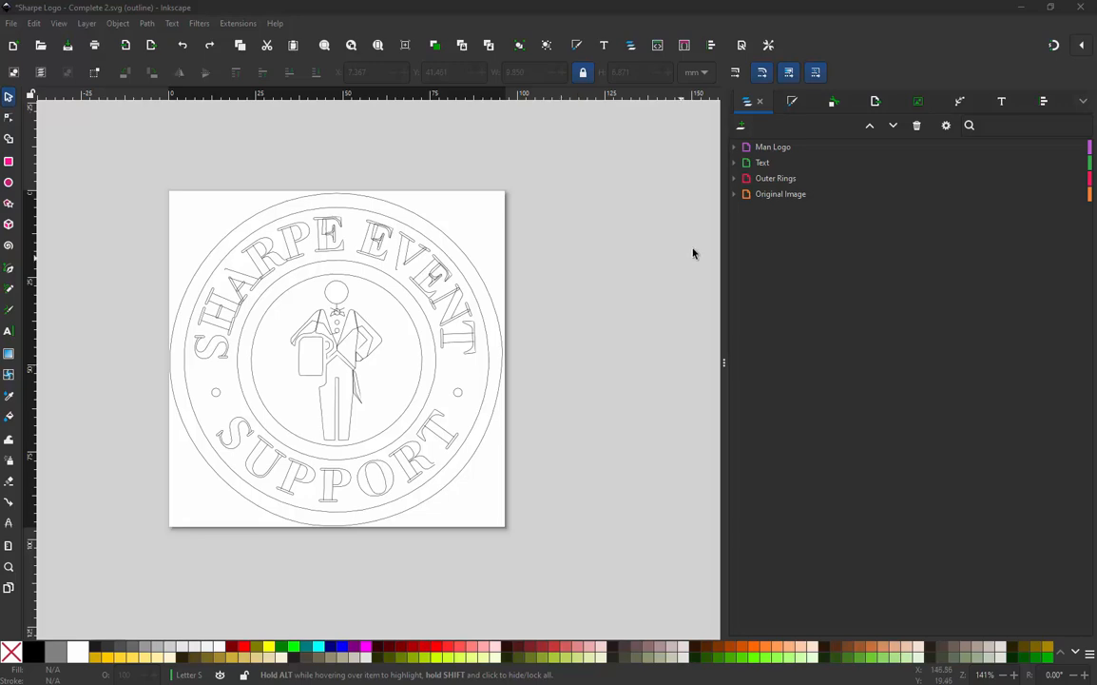
# - Expand the Text layer and its Sharpe sublayer to examine the paths inside Letter S, Letter H and Letter A
pyautogui.click(734, 163)
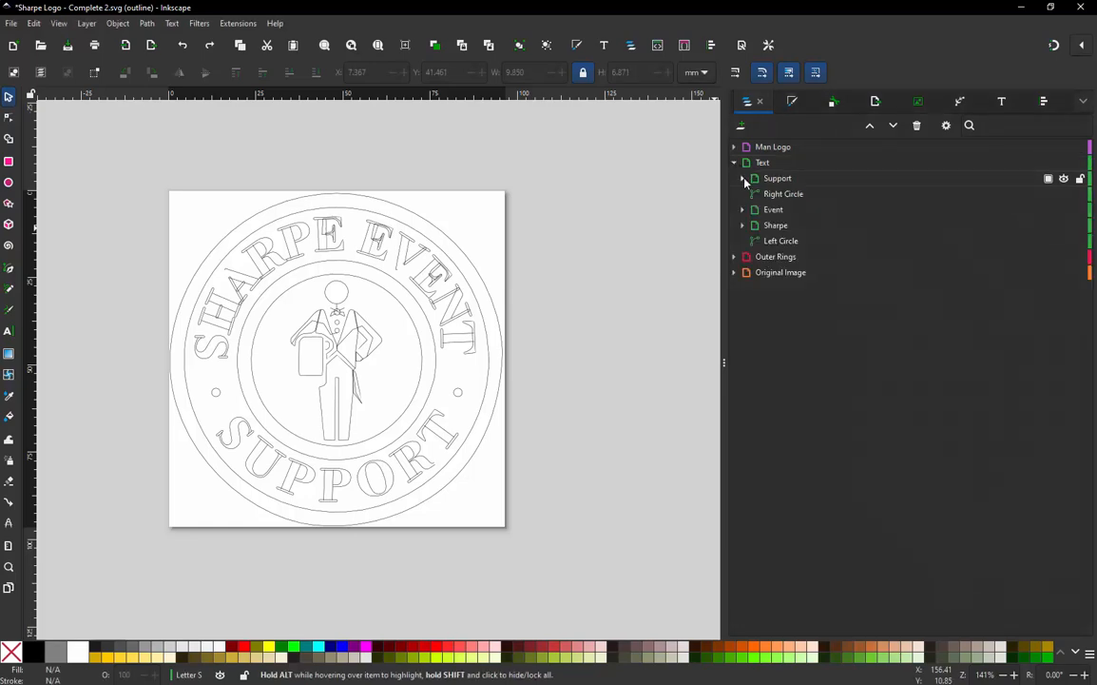
pyautogui.click(743, 179)
pyautogui.click(743, 179)
pyautogui.click(743, 225)
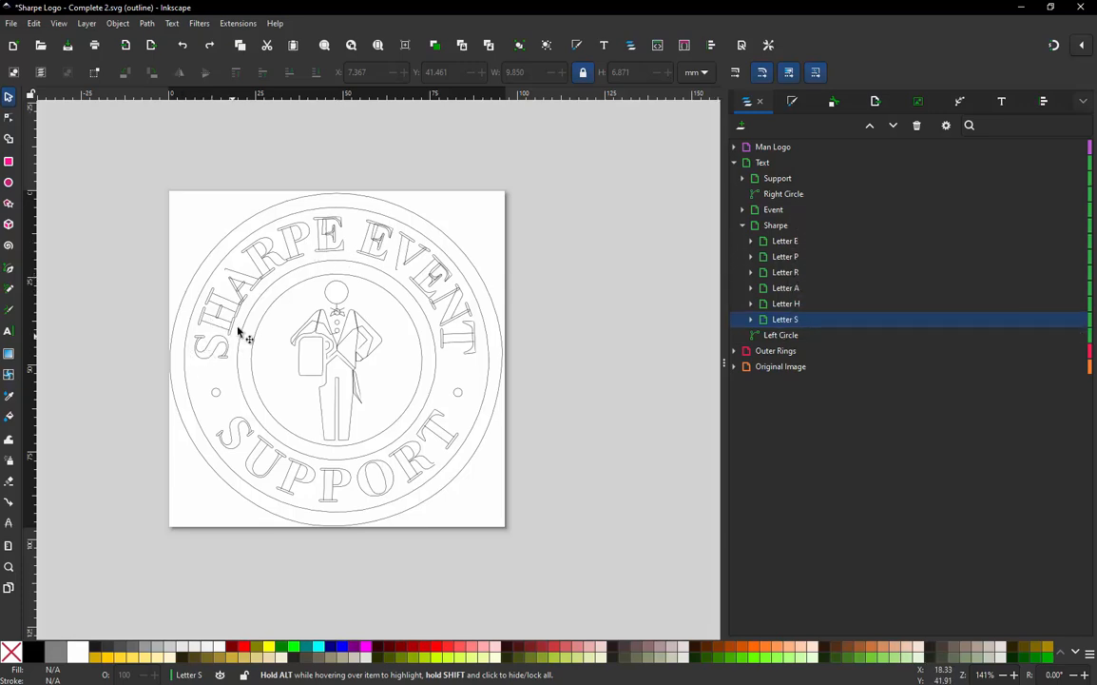
pyautogui.click(751, 319)
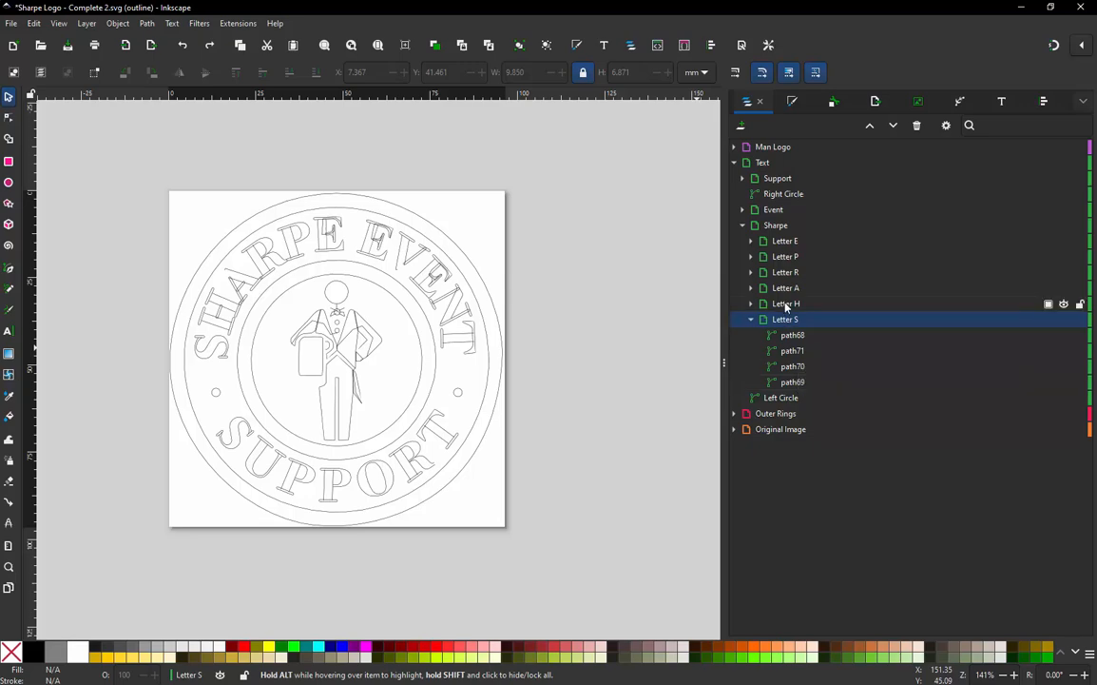
pyautogui.click(751, 303)
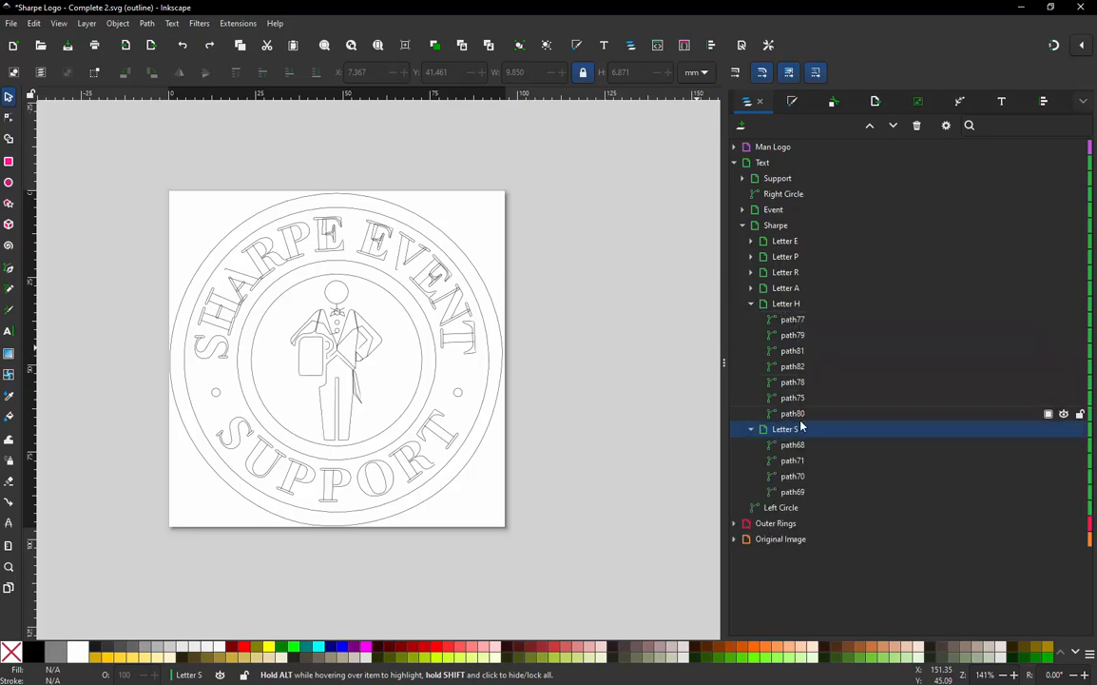
pyautogui.click(751, 288)
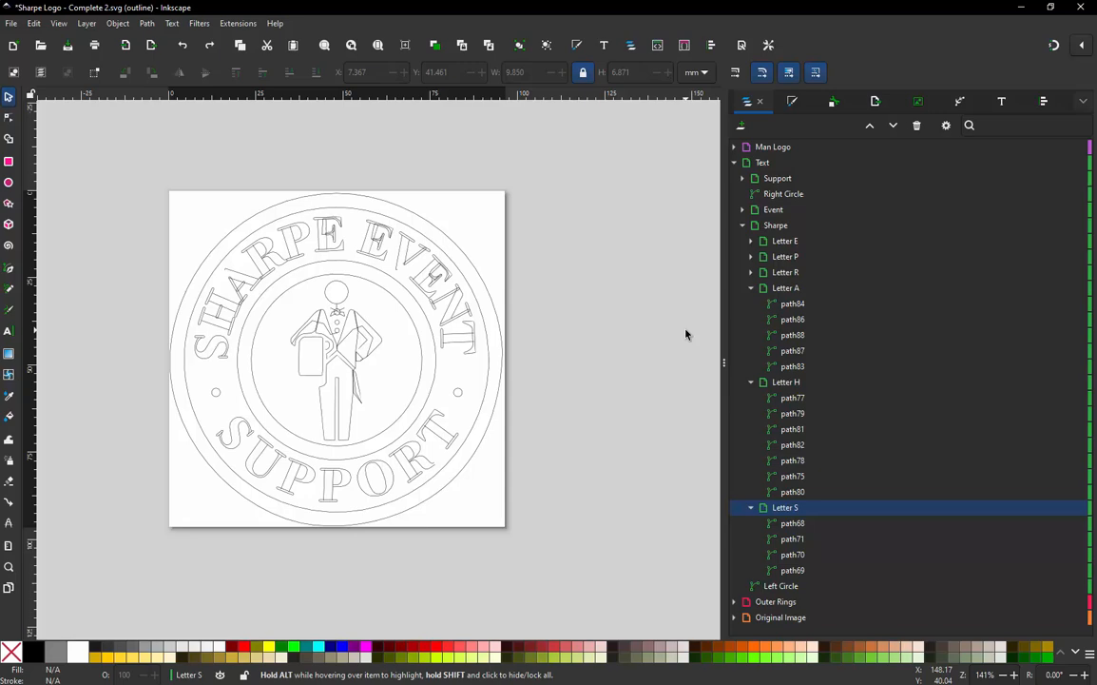
# - Select all four paths of the letter S in SHARPE and review their full stitch simulation with jump stitches shown
pyautogui.scroll(3, 206, 350)
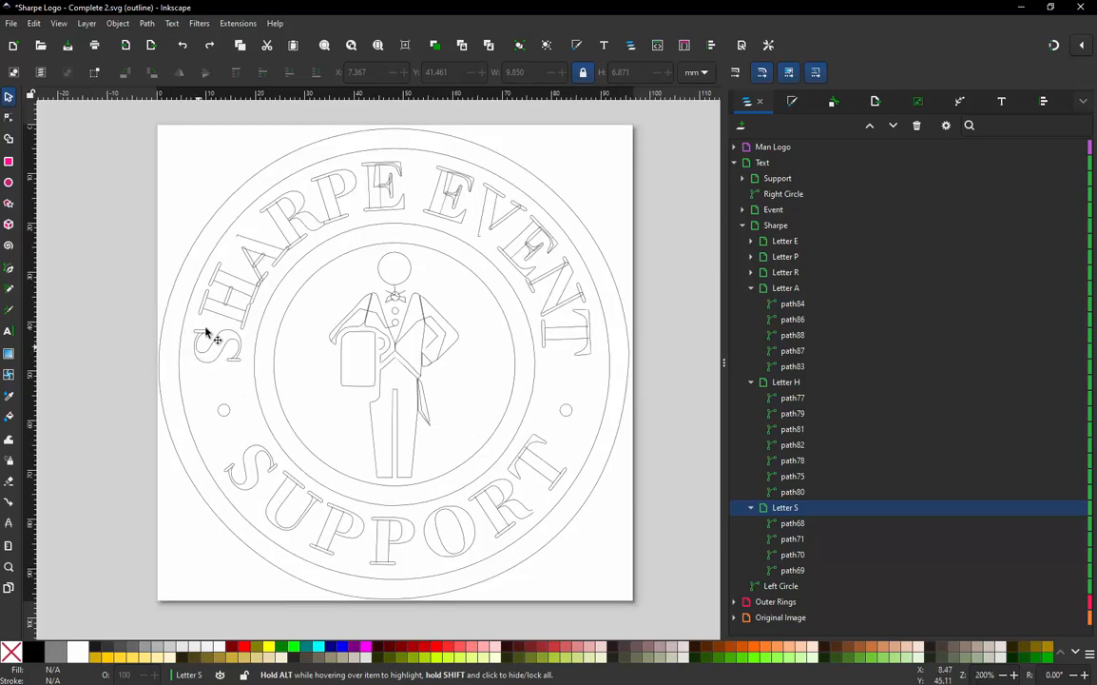
pyautogui.scroll(1, 139, 394)
pyautogui.scroll(1, 166, 384)
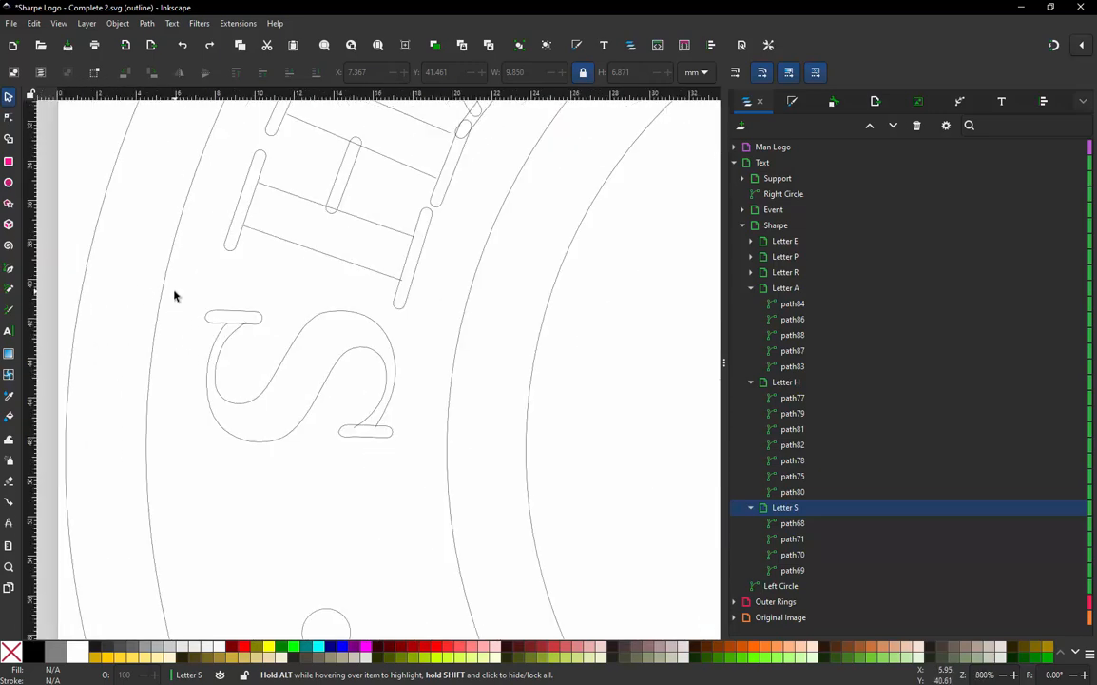
pyautogui.moveTo(208, 334); pyautogui.dragTo(425, 463)
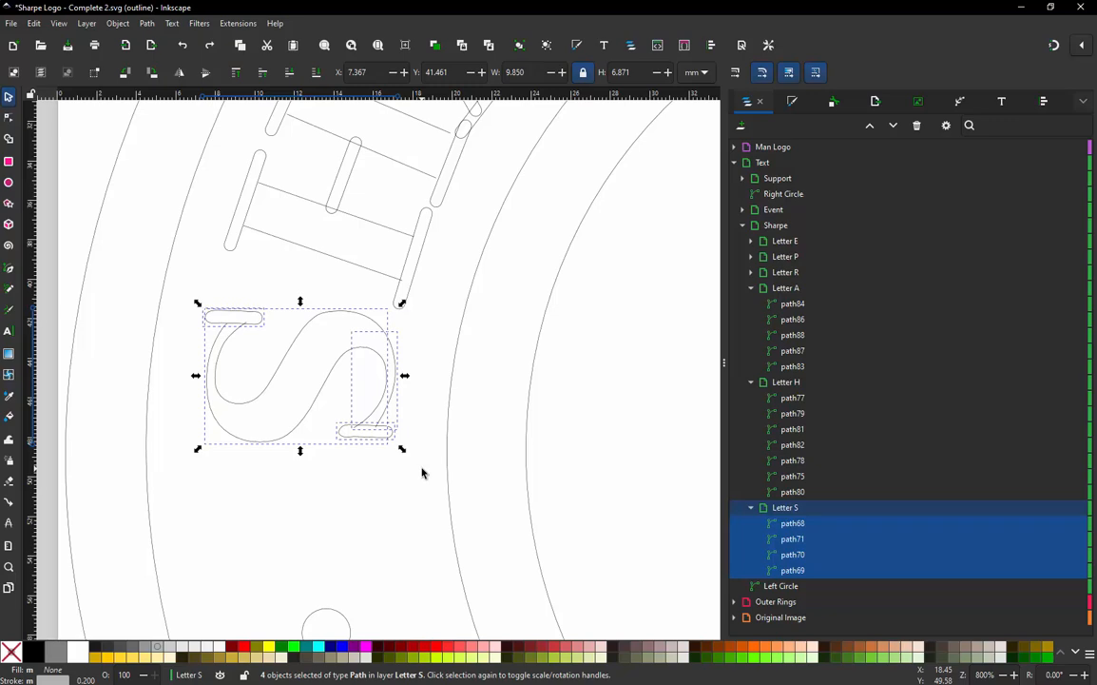
pyautogui.hotkey('ctrl', 'alt')
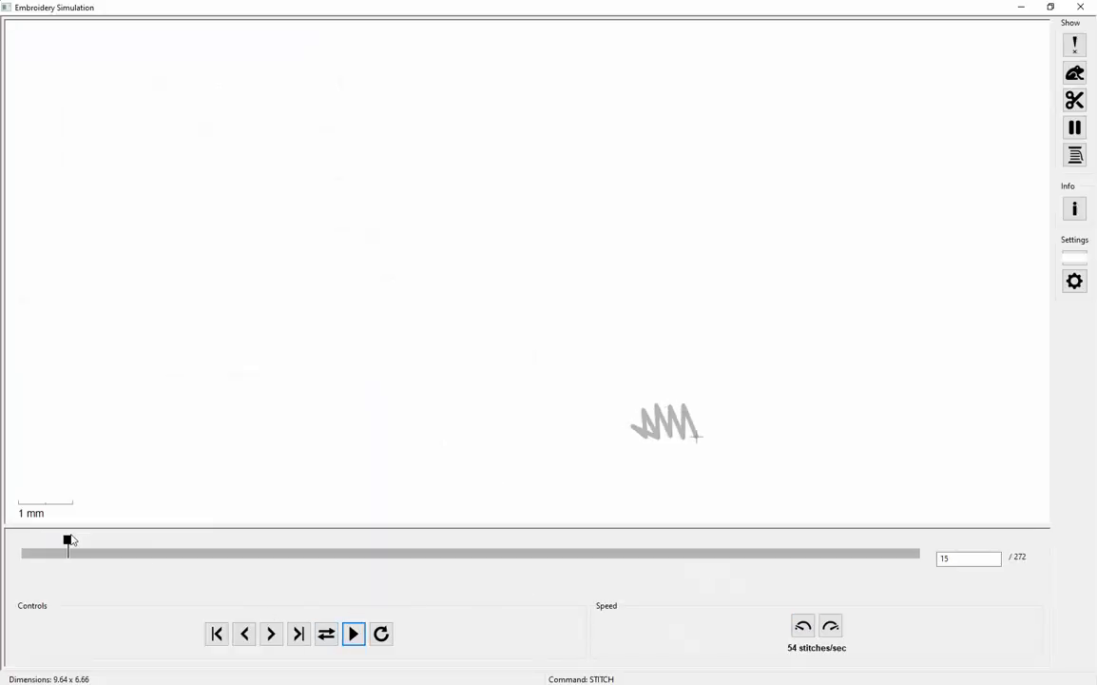
pyautogui.moveTo(69, 541)
pyautogui.mouseDown()
pyautogui.moveTo(152, 556)
pyautogui.moveTo(363, 552)
pyautogui.moveTo(737, 510)
pyautogui.moveTo(845, 539)
pyautogui.moveTo(928, 512)
pyautogui.moveTo(761, 480)
pyautogui.moveTo(929, 519)
pyautogui.moveTo(753, 481)
pyautogui.moveTo(930, 515)
pyautogui.mouseUp()
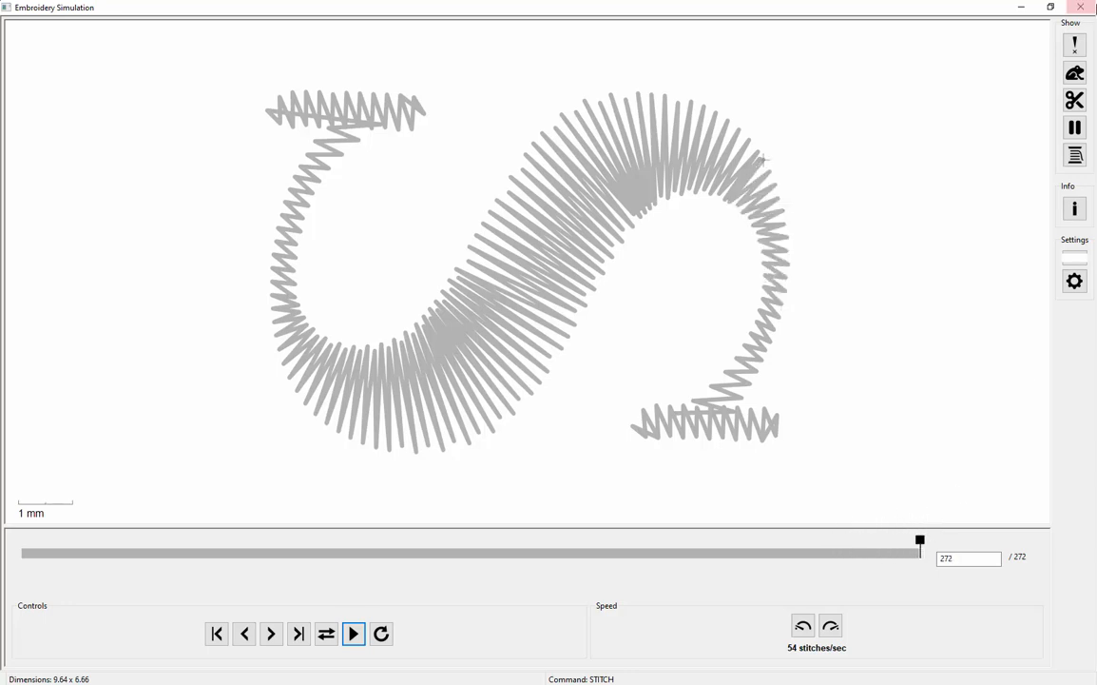
pyautogui.click(1080, 76)
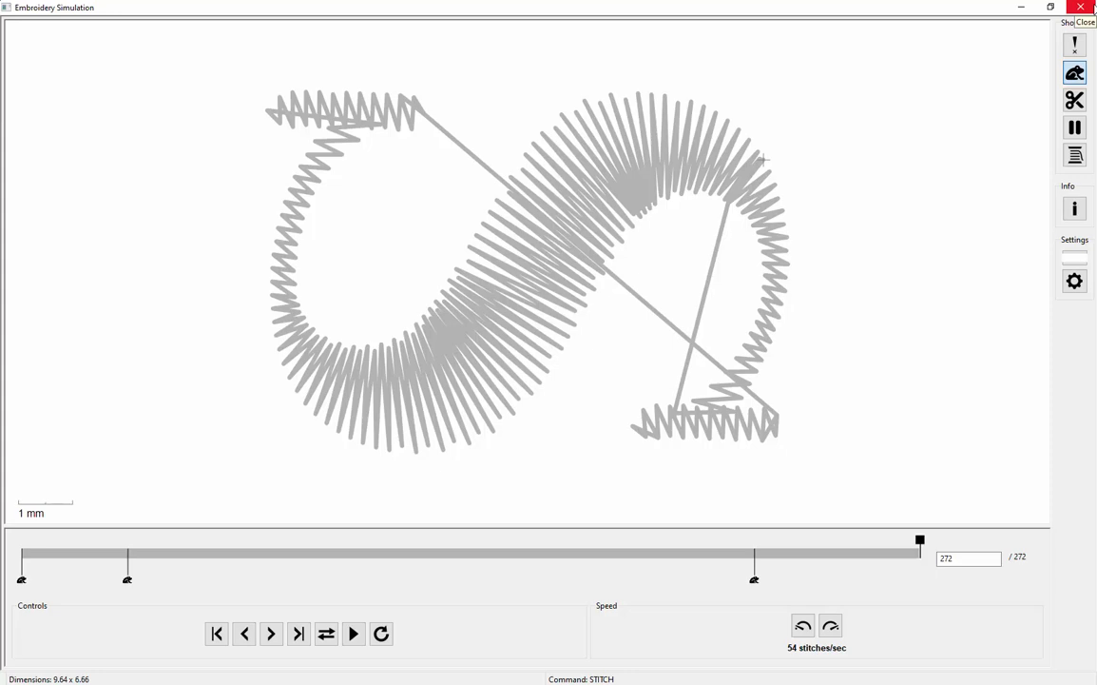
pyautogui.click(1083, 8)
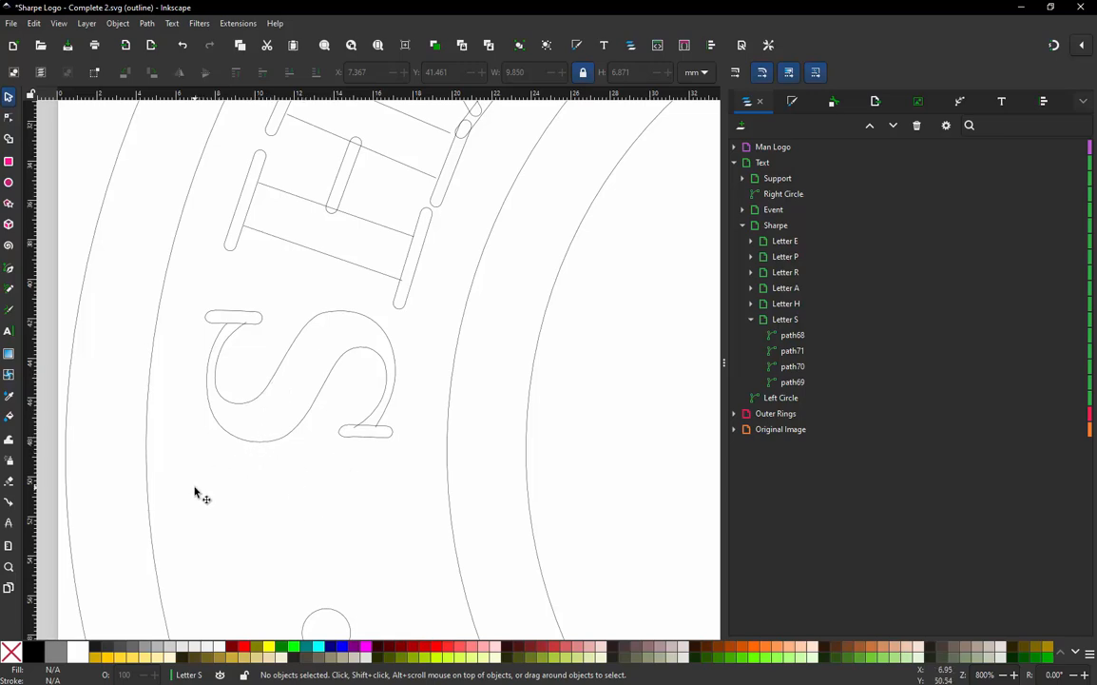
# - Try moving the thin lower-right curve of the letter S away from its main body and undo the moves
pyautogui.moveTo(195, 493); pyautogui.dragTo(424, 303)
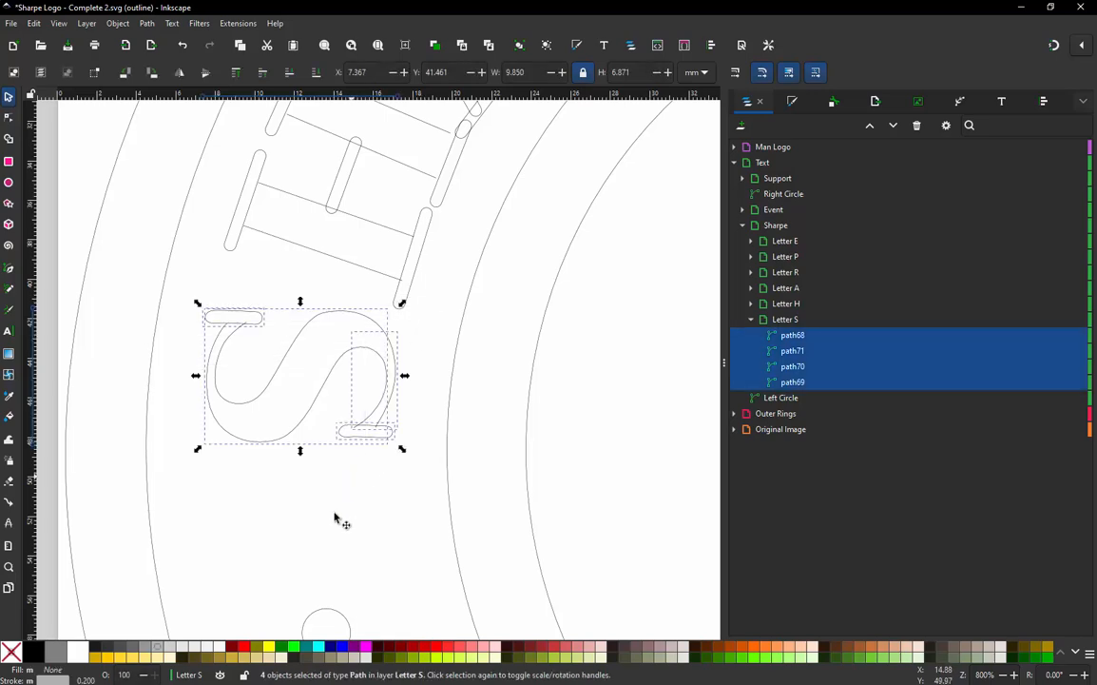
pyautogui.click(334, 519)
pyautogui.click(398, 372)
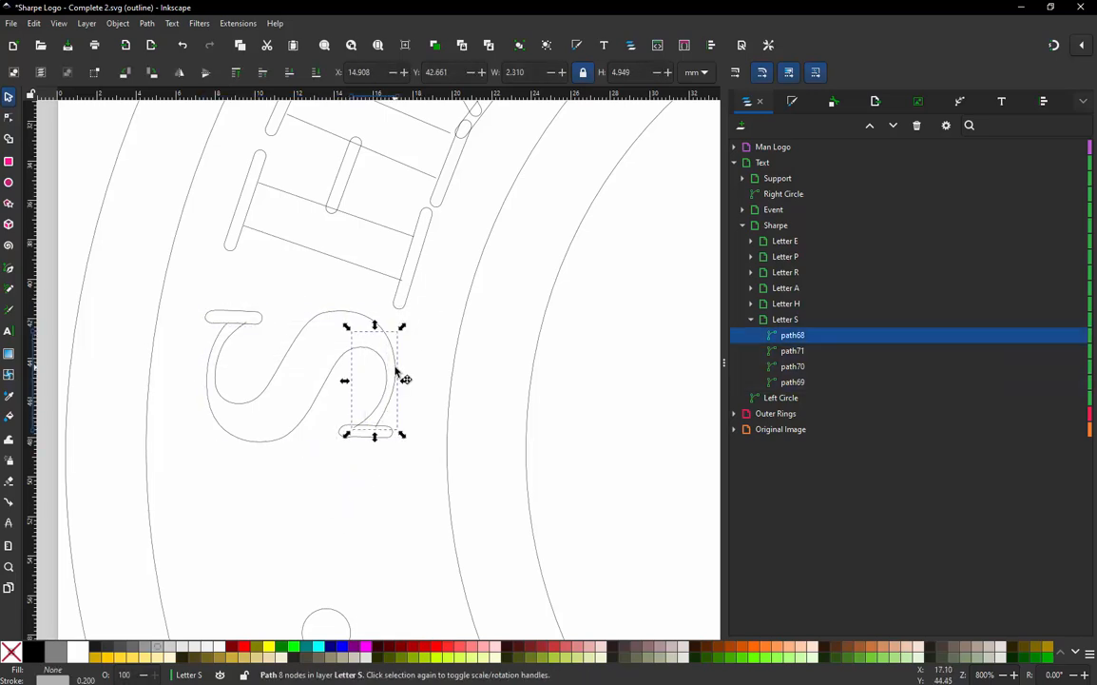
pyautogui.moveTo(398, 373); pyautogui.dragTo(427, 368)
pyautogui.hotkey('ctrl', 'z')
pyautogui.scroll(1, 352, 328)
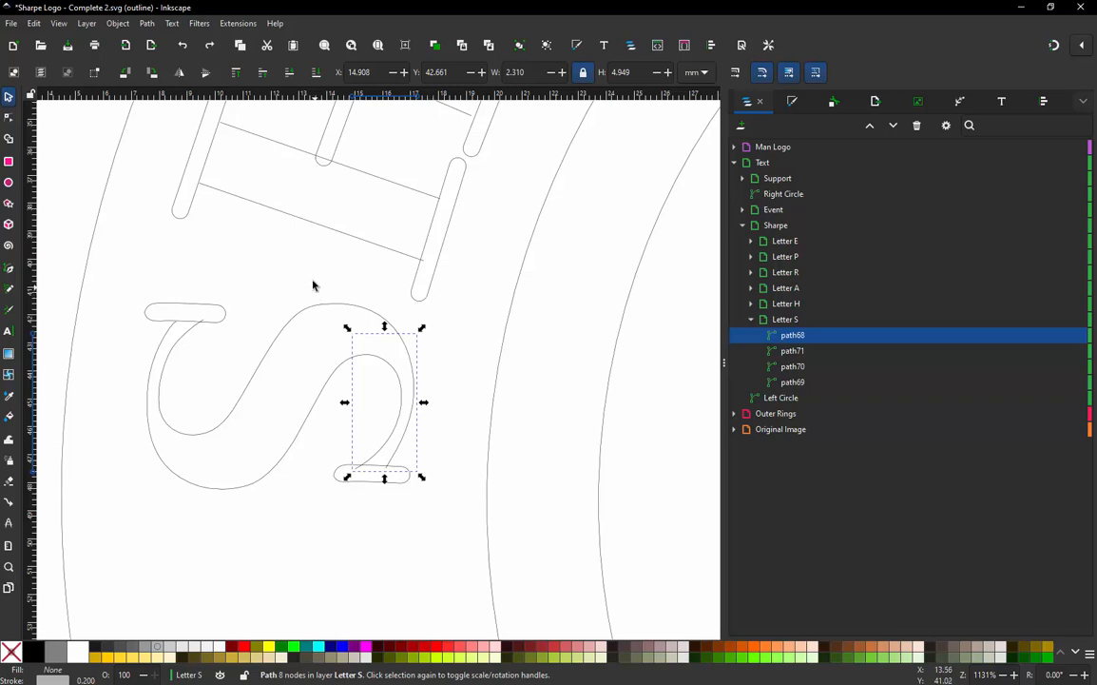
pyautogui.click(312, 283)
pyautogui.click(415, 365)
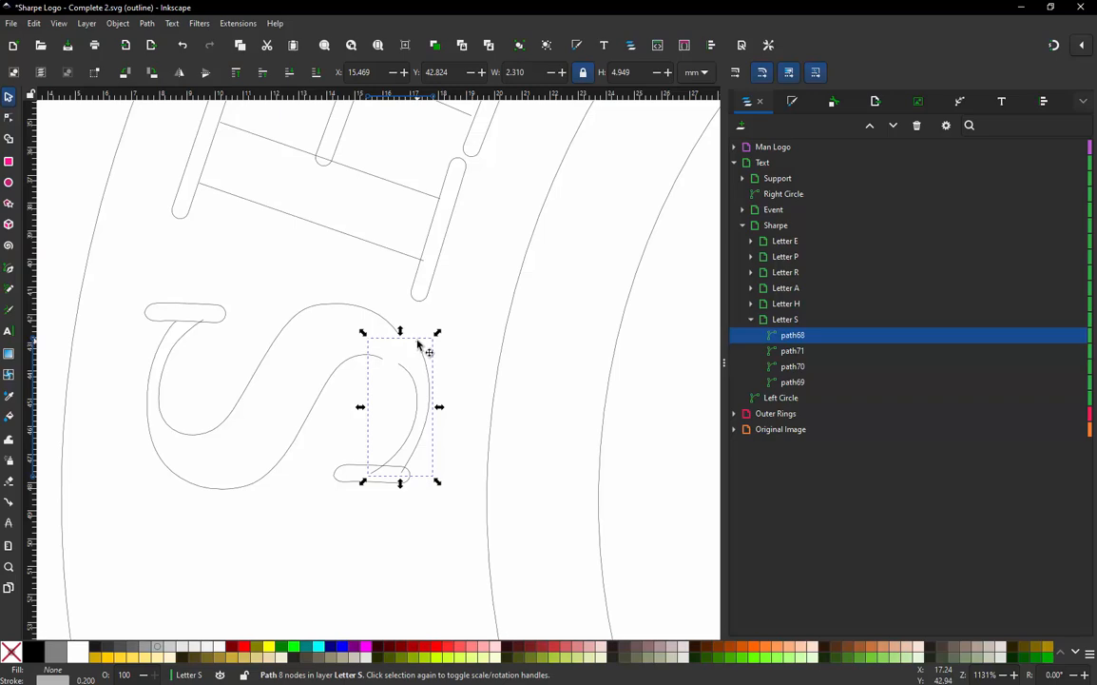
pyautogui.press('ctrl')
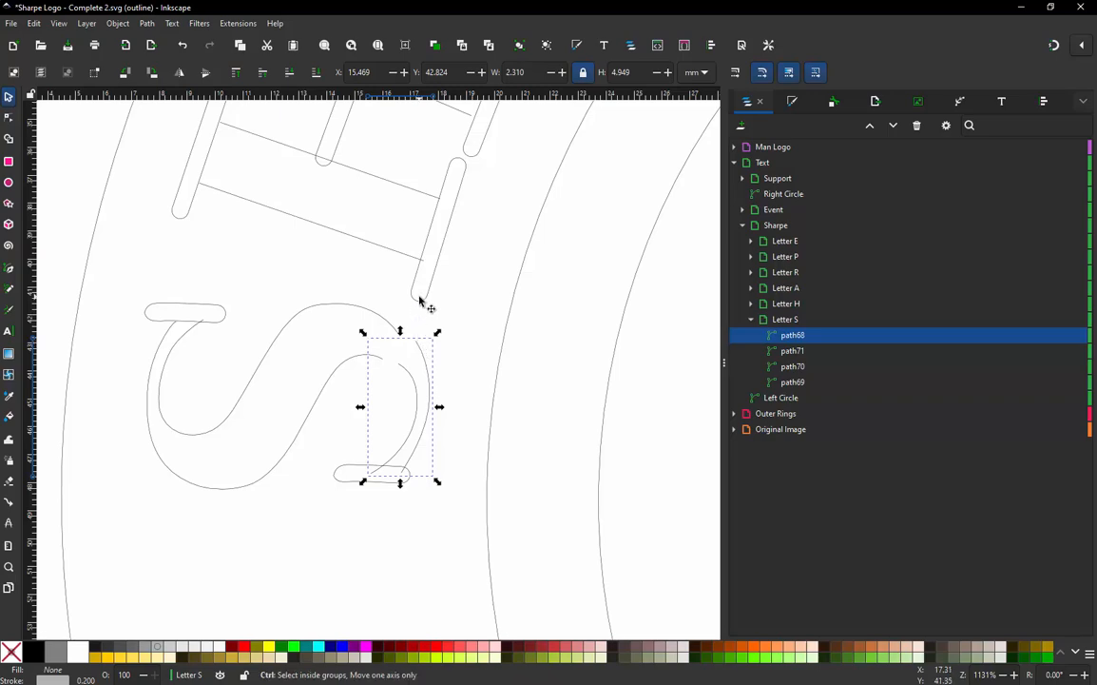
pyautogui.hotkey('ctrl', 'z')
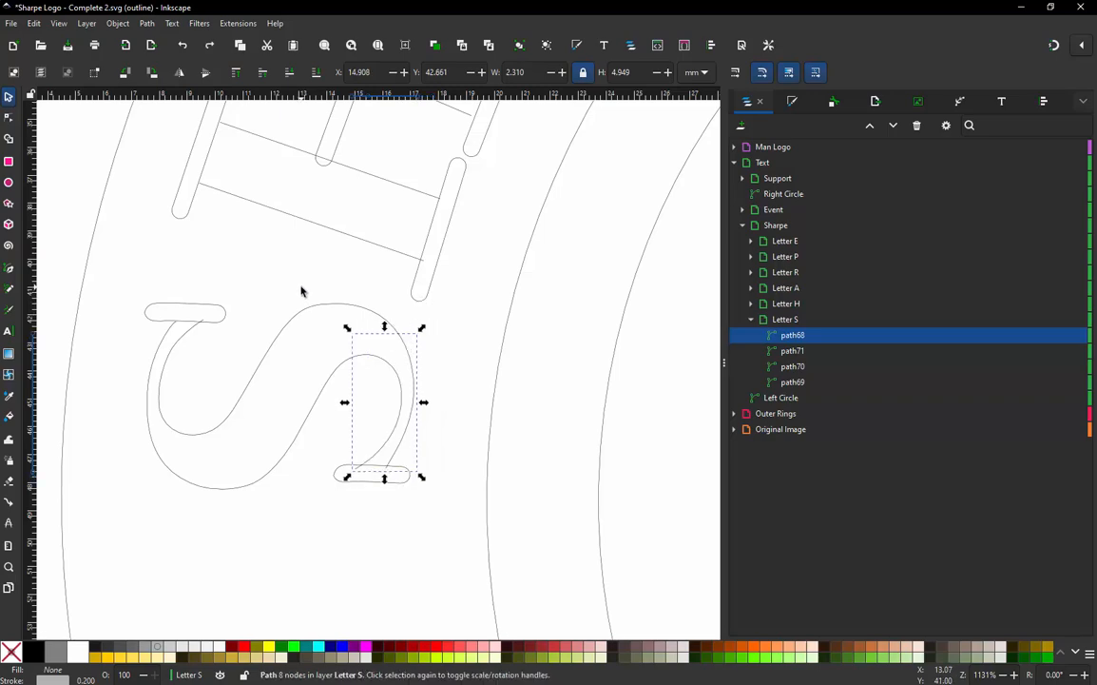
pyautogui.click(302, 289)
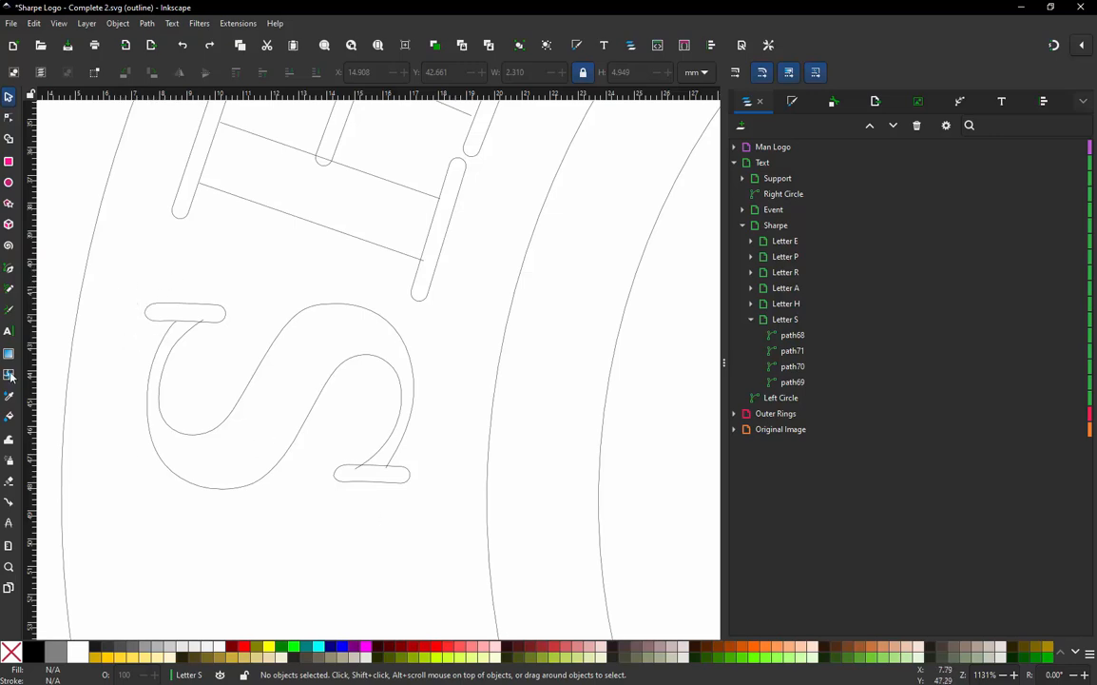
# - Select the lower serif bar of the letter S to inspect its outline, leaving nothing selected at the end
pyautogui.scroll(1, 100, 363)
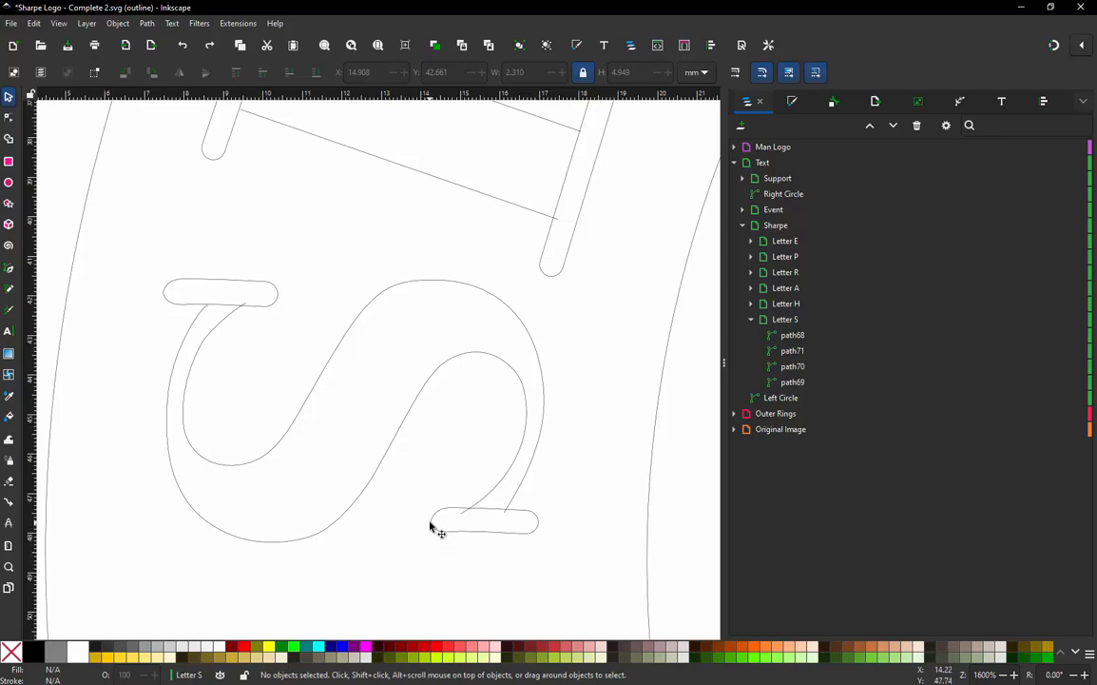
pyautogui.click(533, 535)
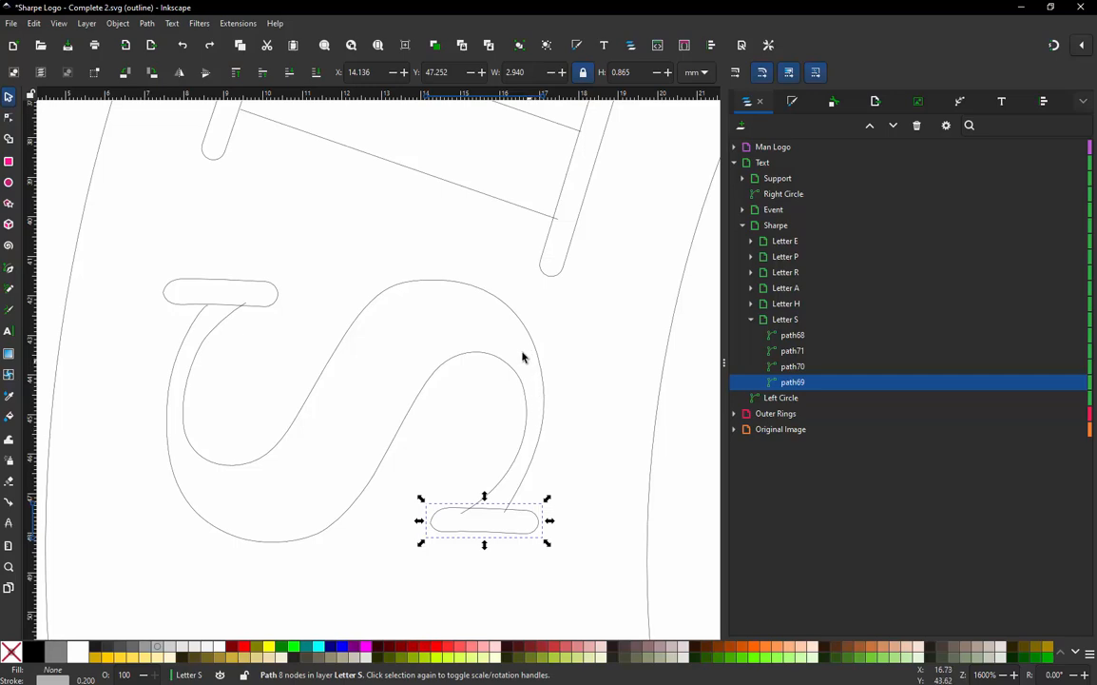
pyautogui.press('Escape')
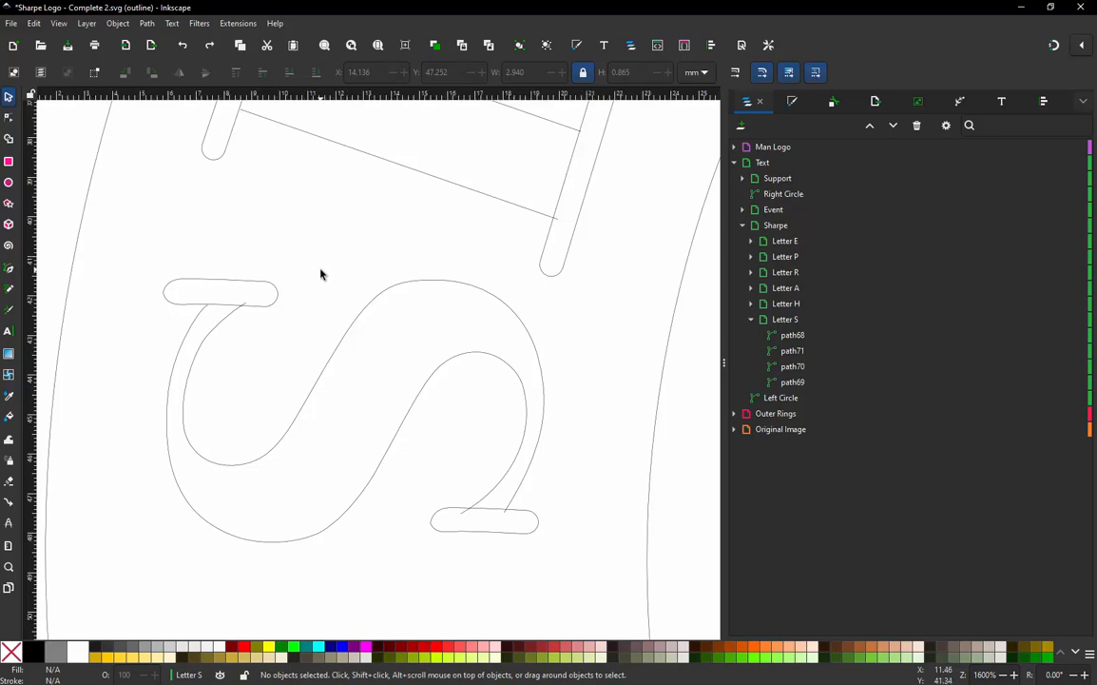
# - Examine how the outlines of the letters H, A, R, P and E in SHARPE are split into separate overlapping pieces
pyautogui.scroll(-2, 321, 274)
pyautogui.scroll(1, 320, 273)
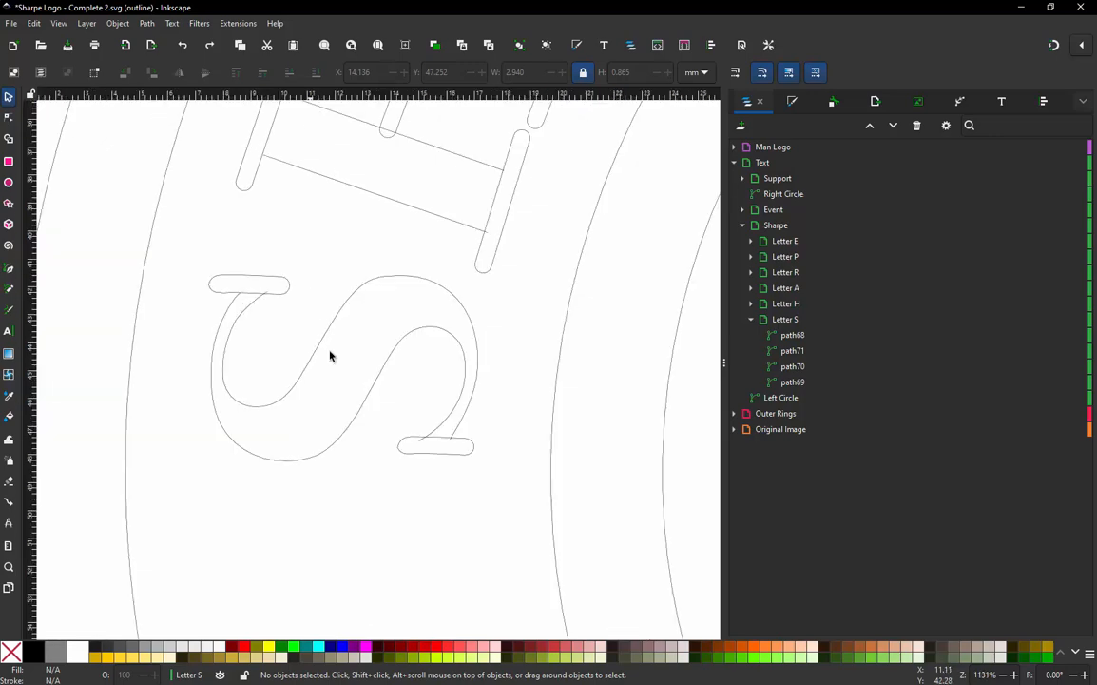
pyautogui.scroll(-4, 363, 447)
pyautogui.scroll(2, 378, 290)
pyautogui.scroll(1, 377, 290)
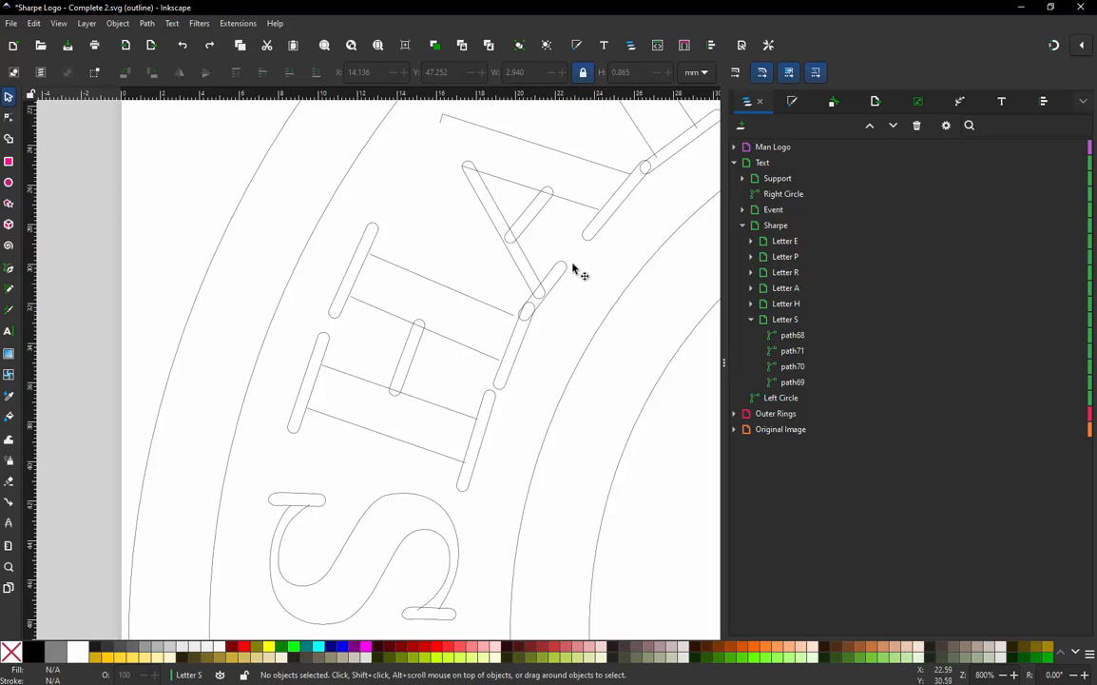
pyautogui.keyDown('ctrl'); pyautogui.scroll(-2, 324, 371); pyautogui.keyUp('ctrl')
pyautogui.keyDown('ctrl'); pyautogui.scroll(2, 442, 286); pyautogui.keyUp('ctrl')
pyautogui.keyDown('ctrl'); pyautogui.scroll(2, 314, 275); pyautogui.keyUp('ctrl')
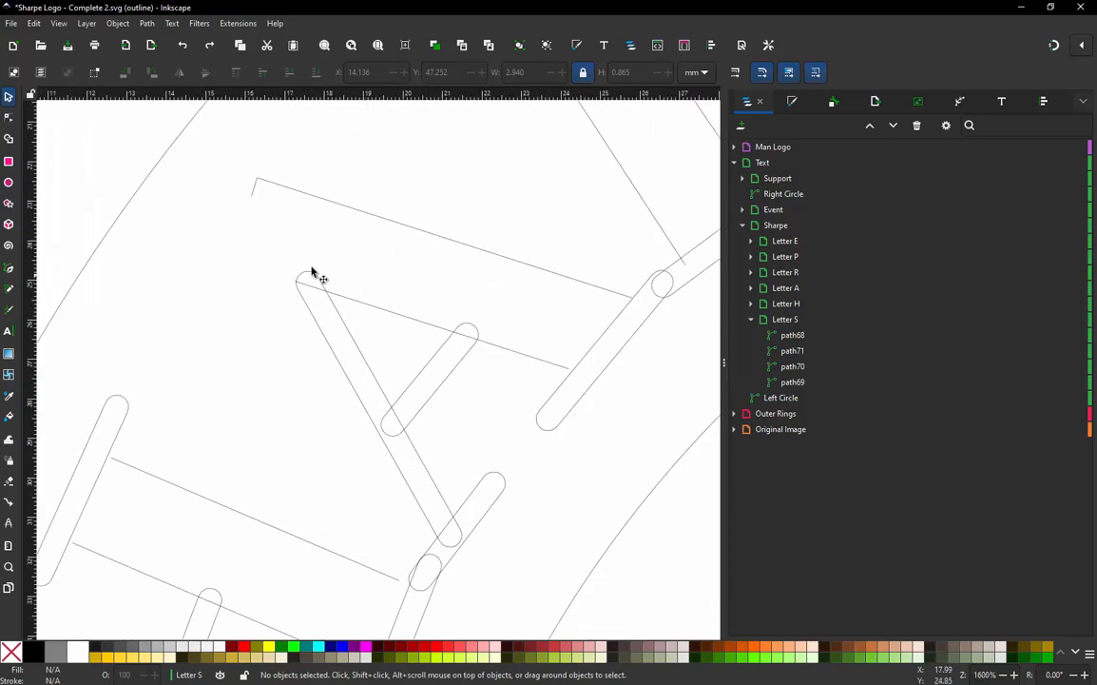
pyautogui.keyDown('ctrl'); pyautogui.scroll(-2, 310, 277); pyautogui.keyUp('ctrl')
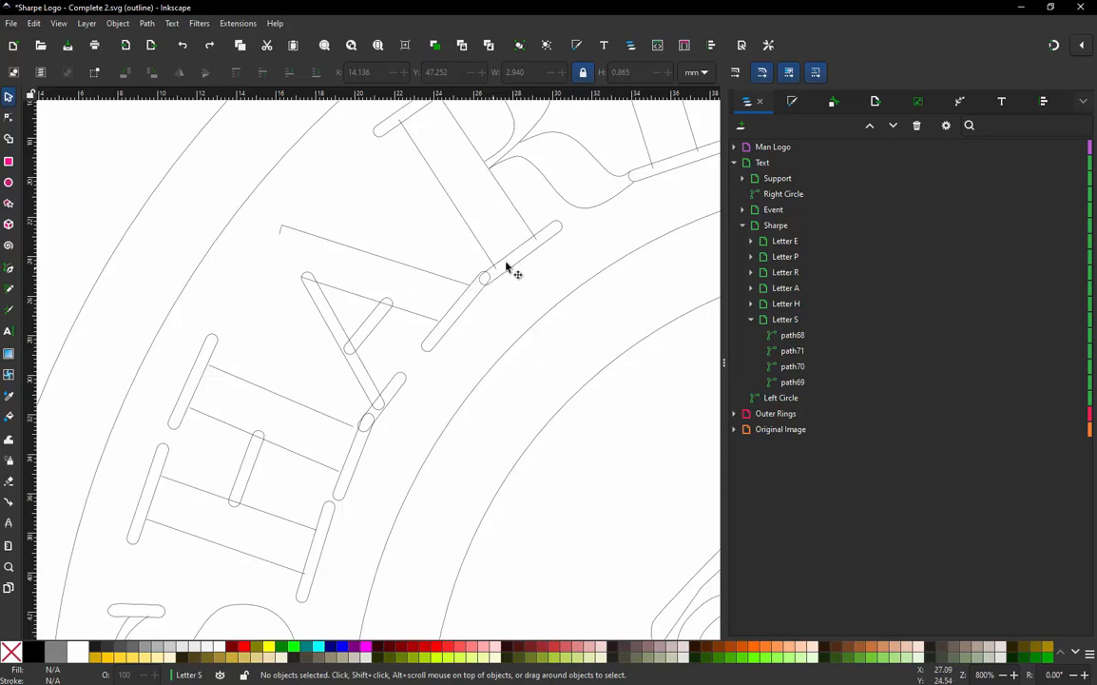
pyautogui.scroll(-4, 587, 186)
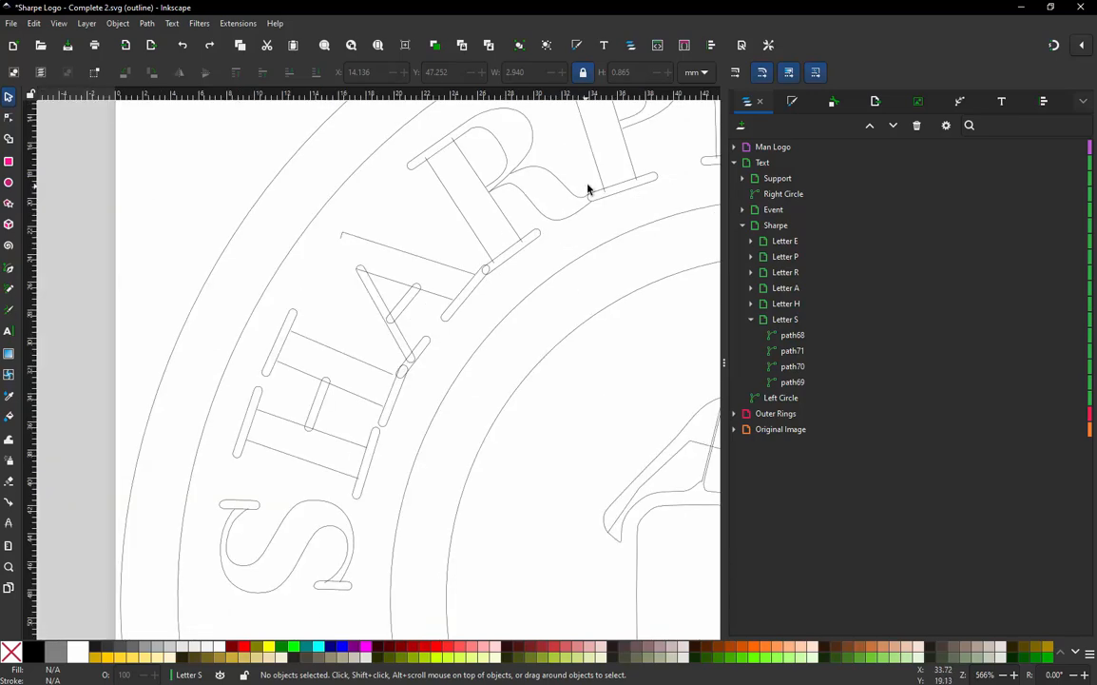
pyautogui.scroll(4, 609, 201)
pyautogui.scroll(-4, 588, 218)
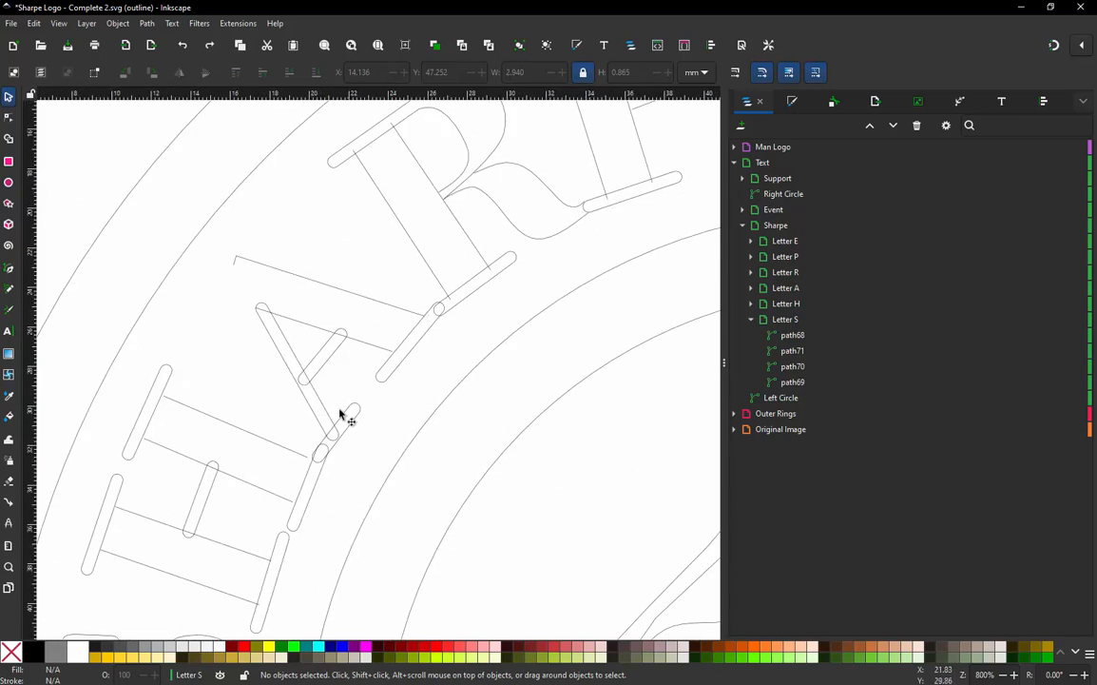
pyautogui.scroll(4, 420, 350)
pyautogui.scroll(-3, 554, 216)
pyautogui.scroll(3, 620, 194)
pyautogui.scroll(-3, 516, 274)
pyautogui.scroll(2, 517, 275)
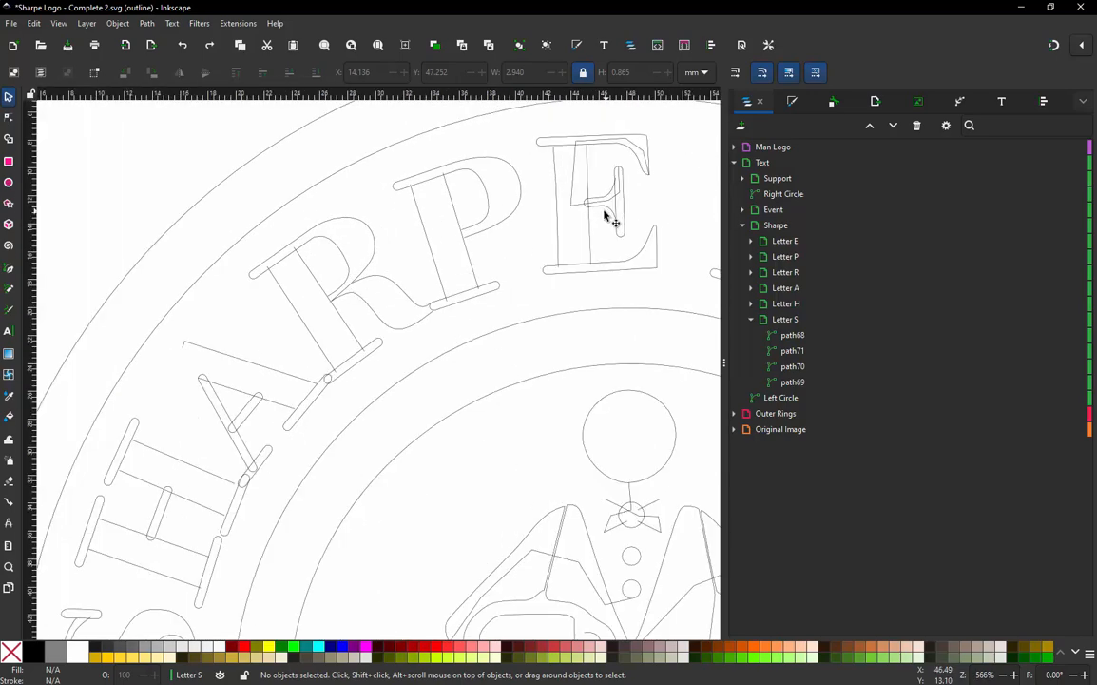
pyautogui.scroll(1, 556, 179)
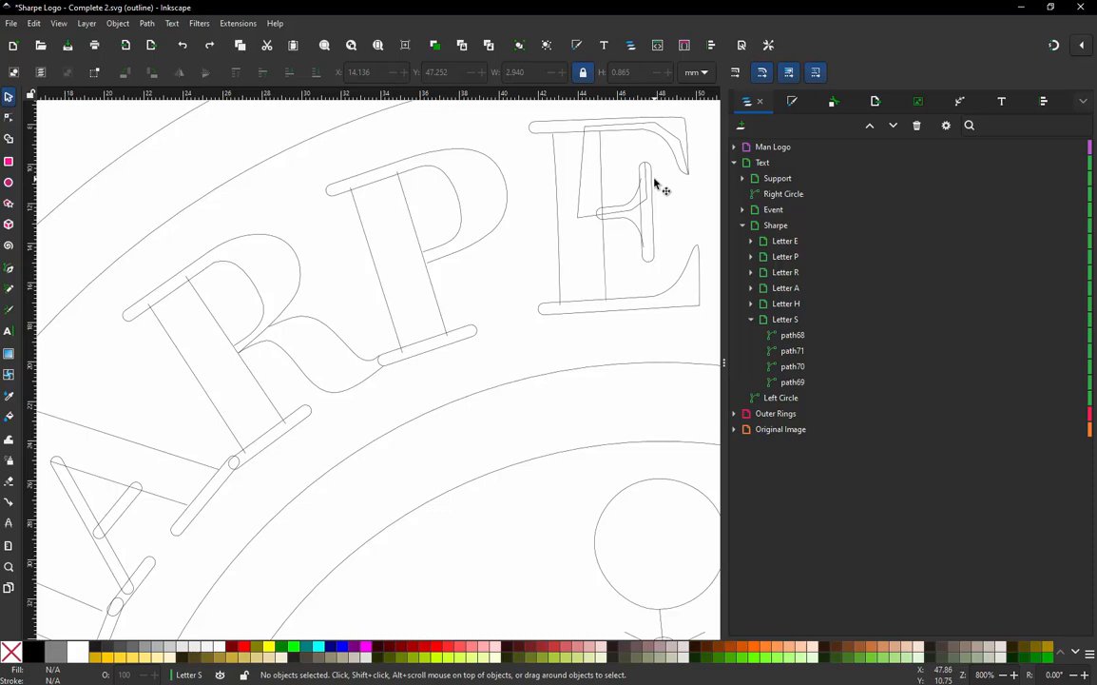
# - Select the lower serif bar of the letter S in SHARPE and show its path nodes
pyautogui.scroll(-6, 656, 185)
pyautogui.scroll(5, 509, 333)
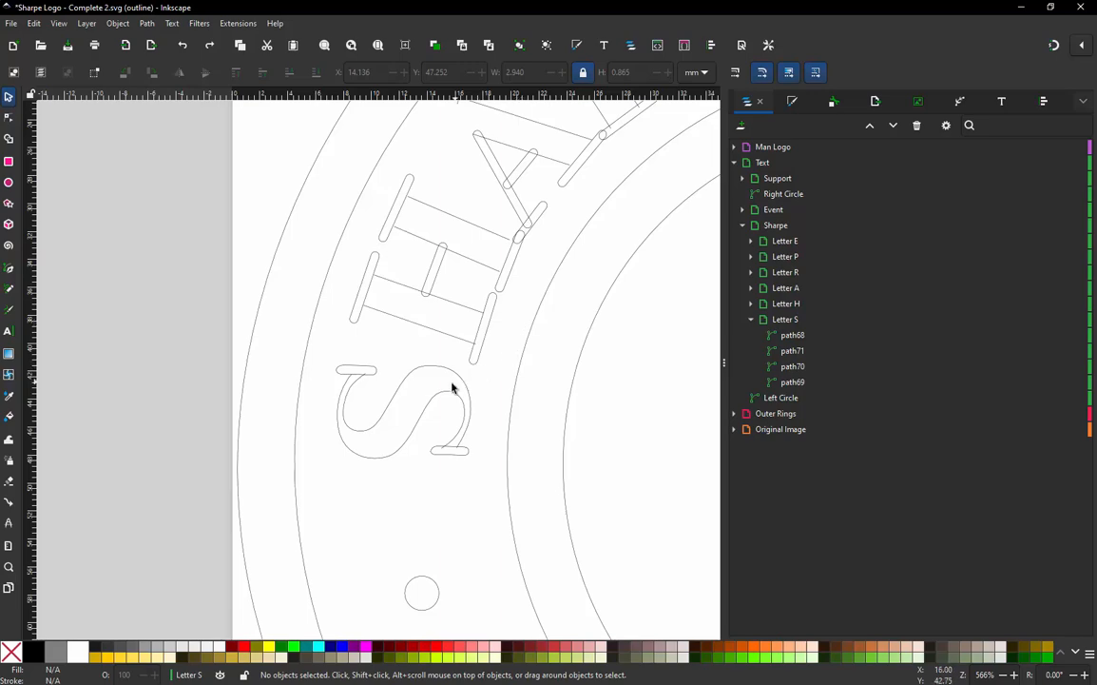
pyautogui.scroll(2, 392, 444)
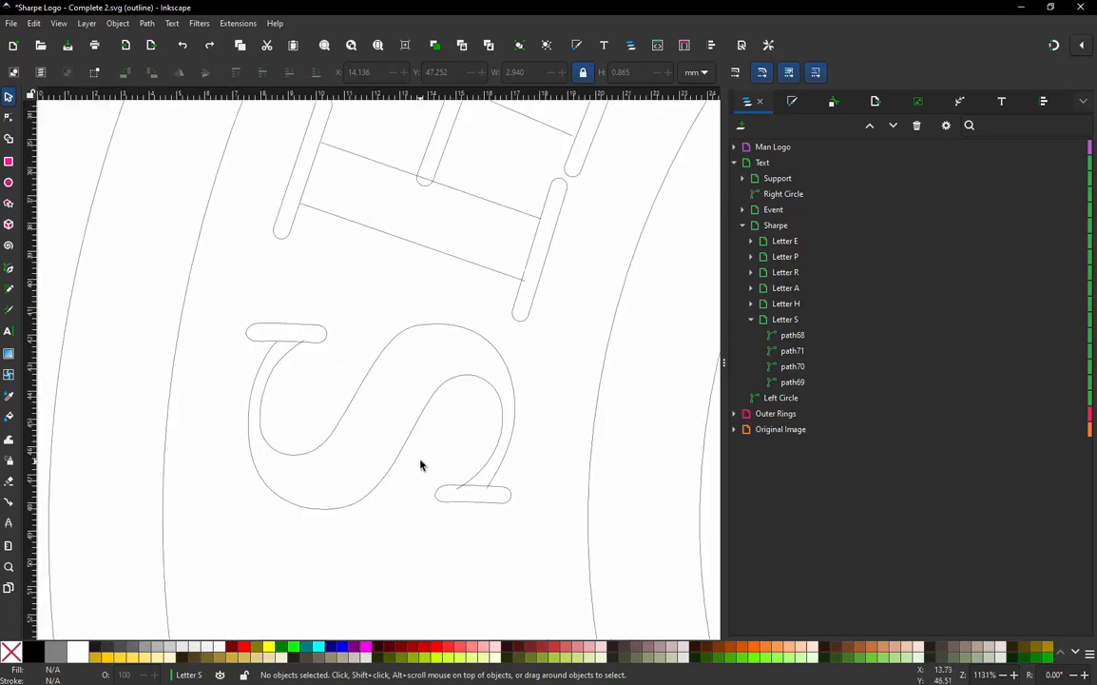
pyautogui.click(480, 502)
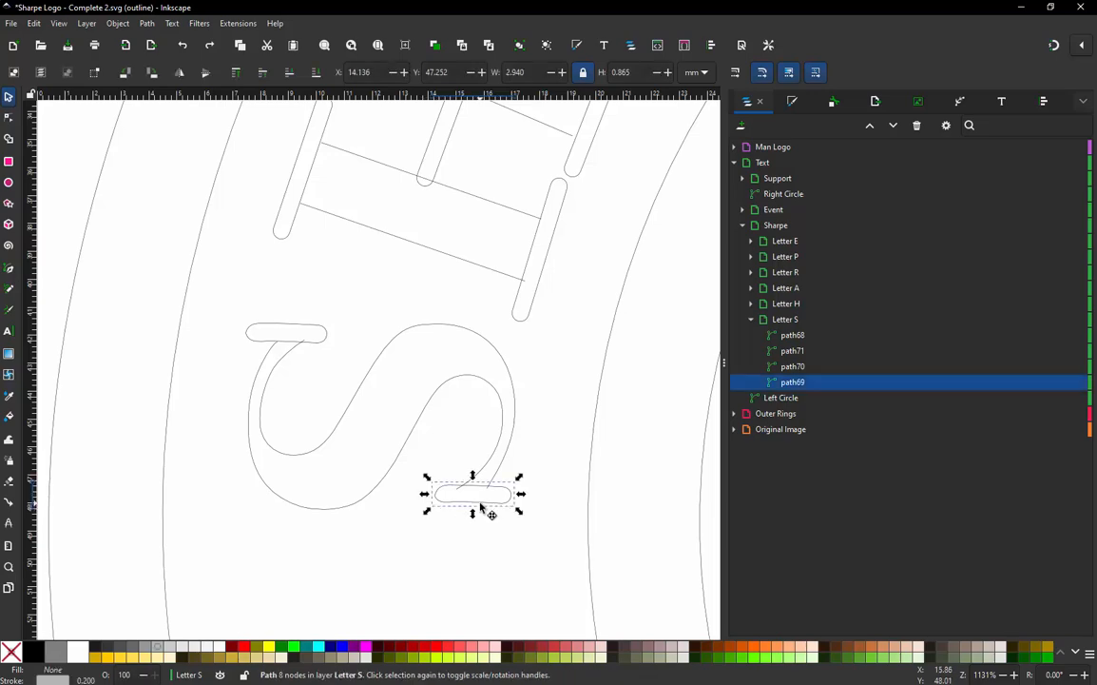
pyautogui.scroll(2, 483, 510)
pyautogui.doubleClick(468, 504)
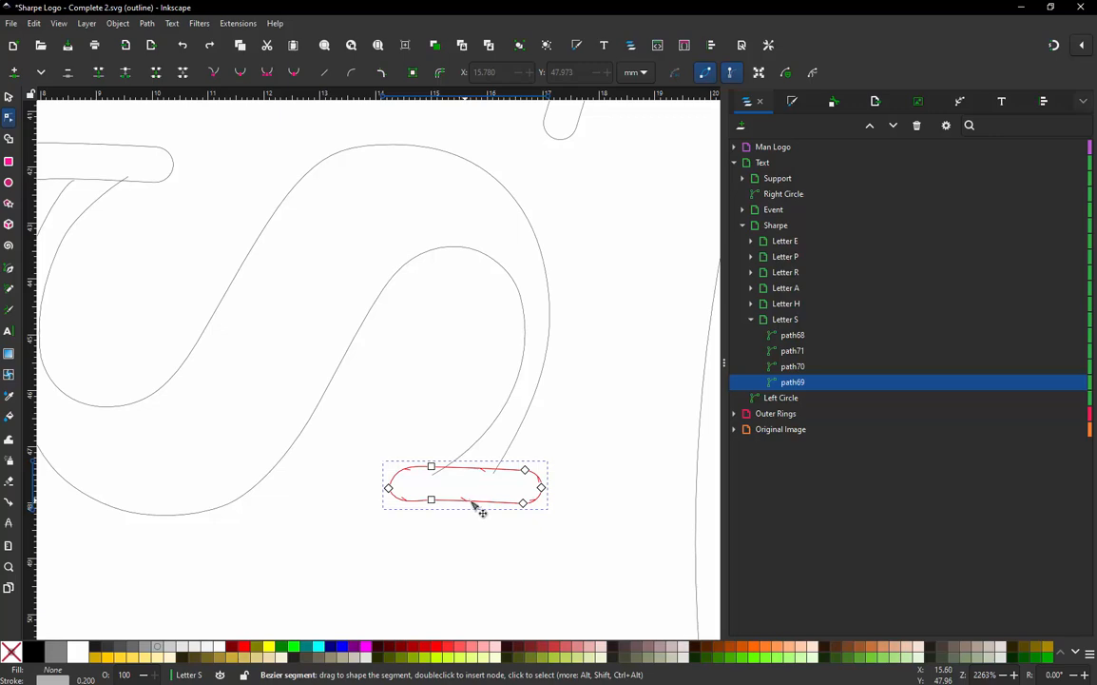
# - Try to split the lower serif bar of the letter S with the Ink/Stitch Cut Satin Column tool
pyautogui.click(236, 24)
pyautogui.moveTo(290, 204)
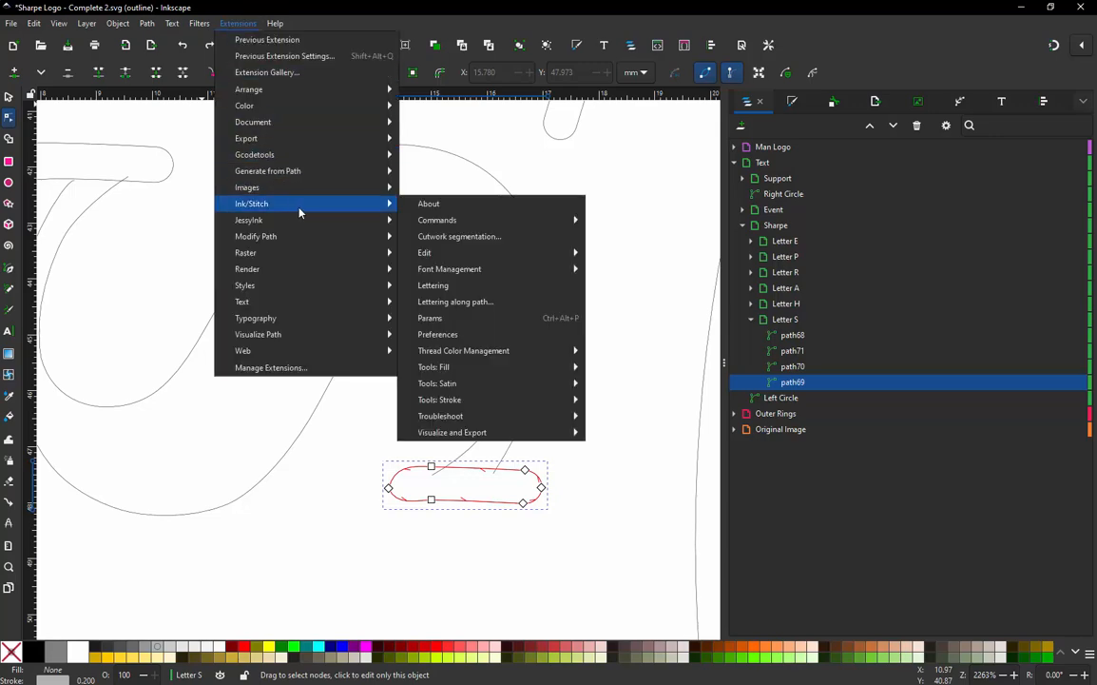
pyautogui.moveTo(498, 400)
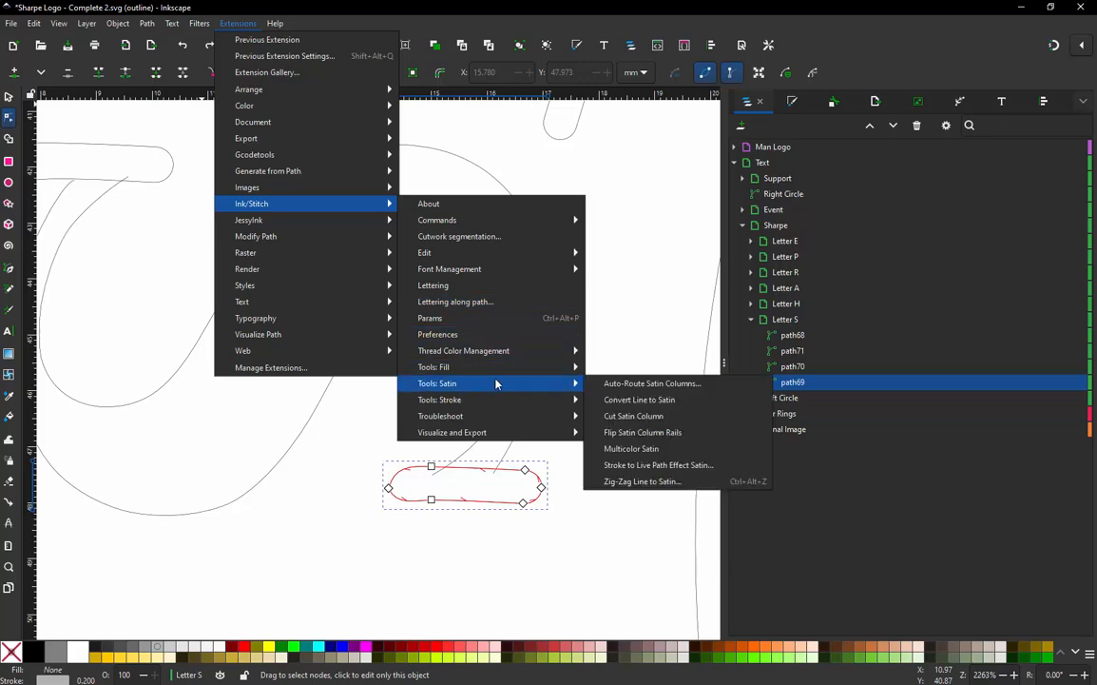
pyautogui.click(653, 417)
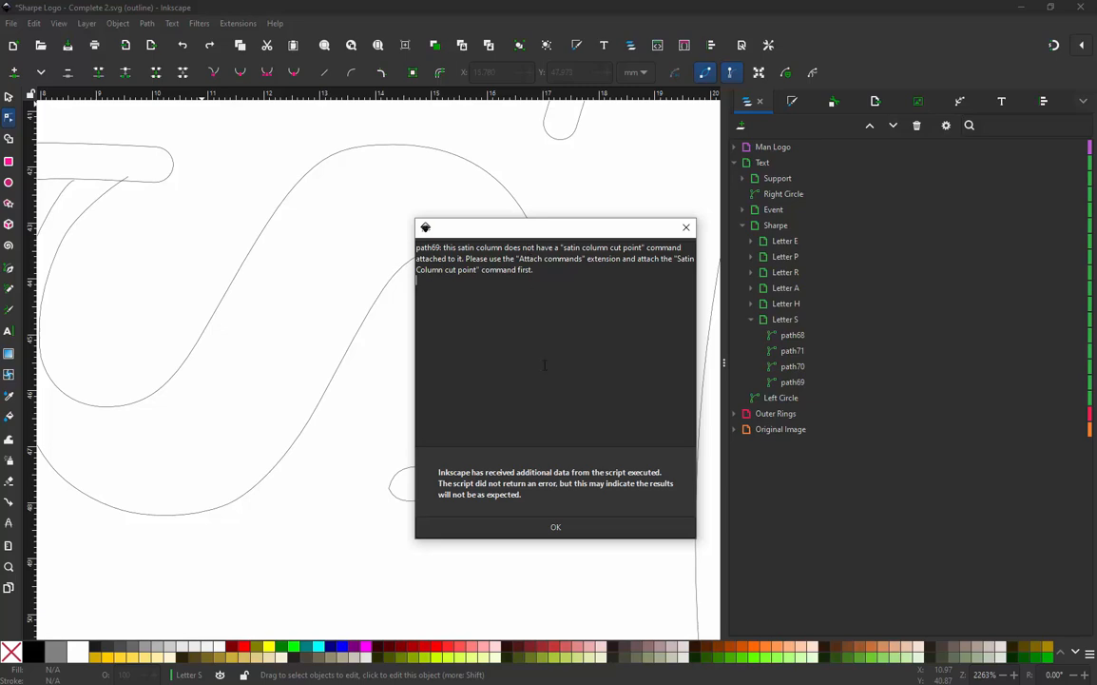
pyautogui.click(556, 529)
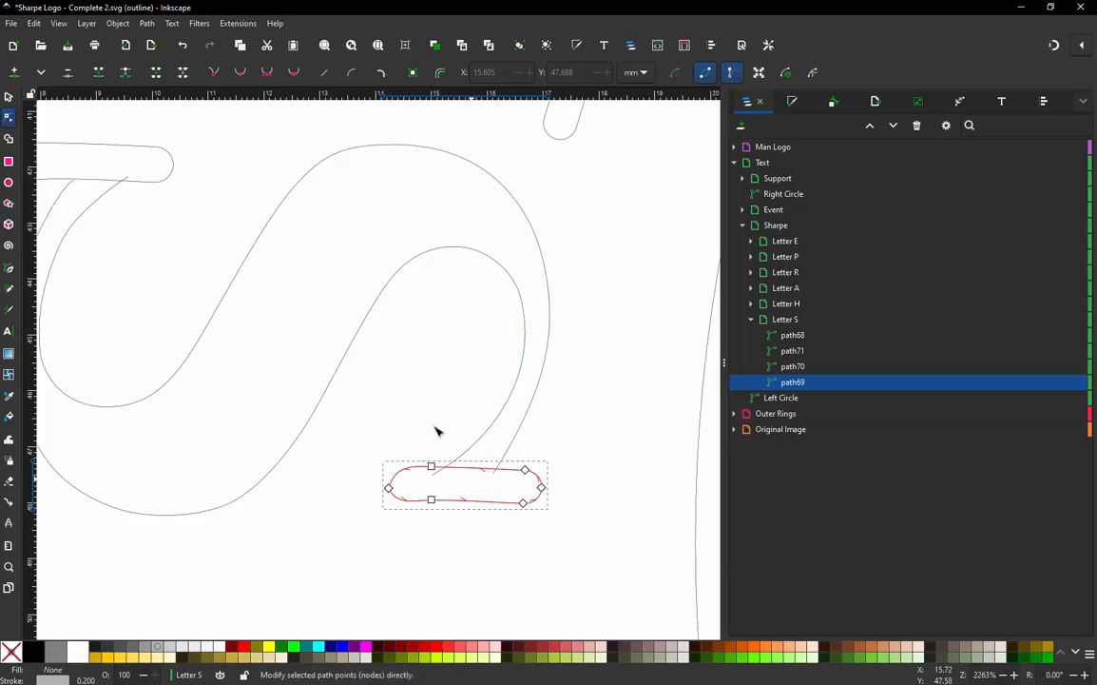
# - Attach the Ink/Stitch "Satin cut point" command to the lower serif bar of the letter S
pyautogui.click(232, 24)
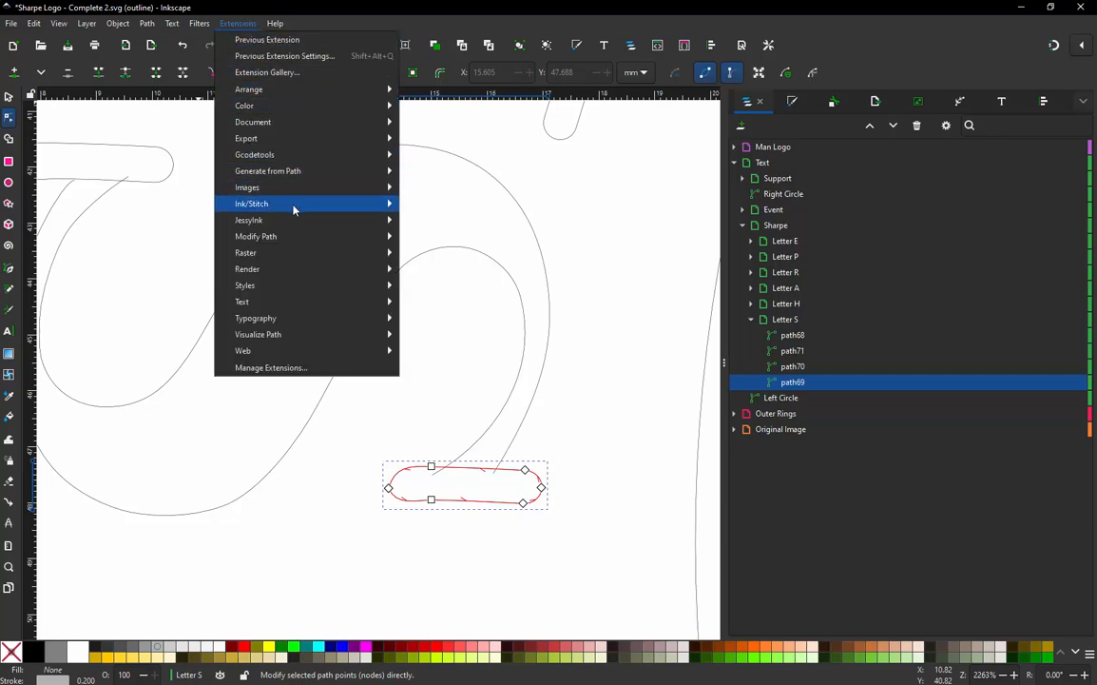
pyautogui.moveTo(461, 222)
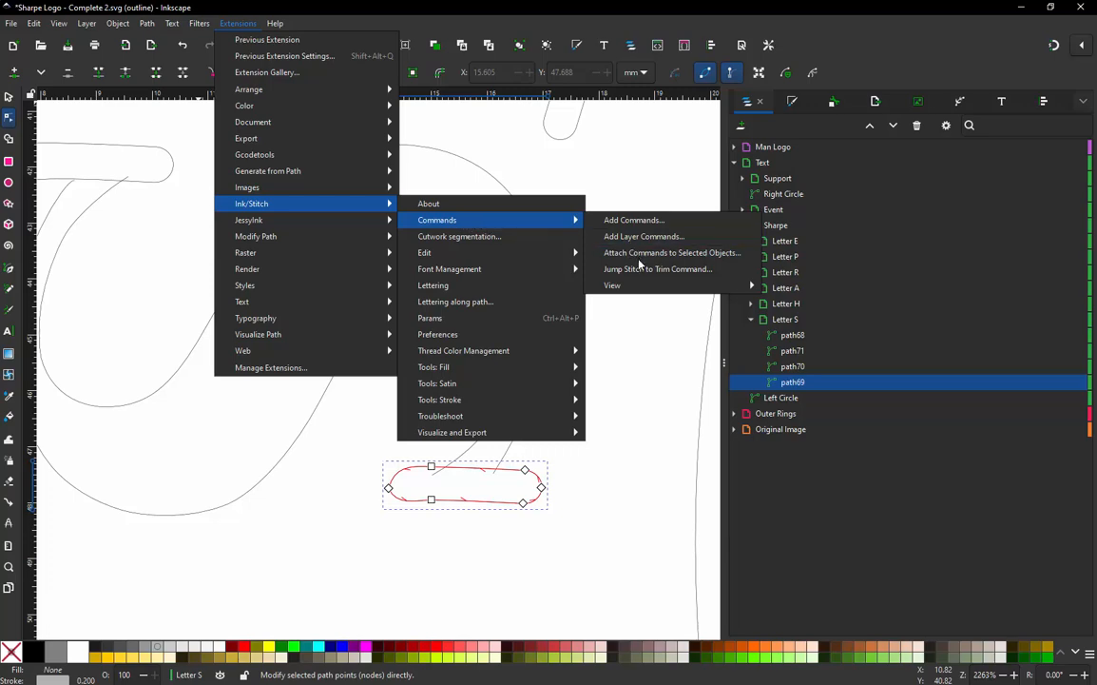
pyautogui.click(684, 253)
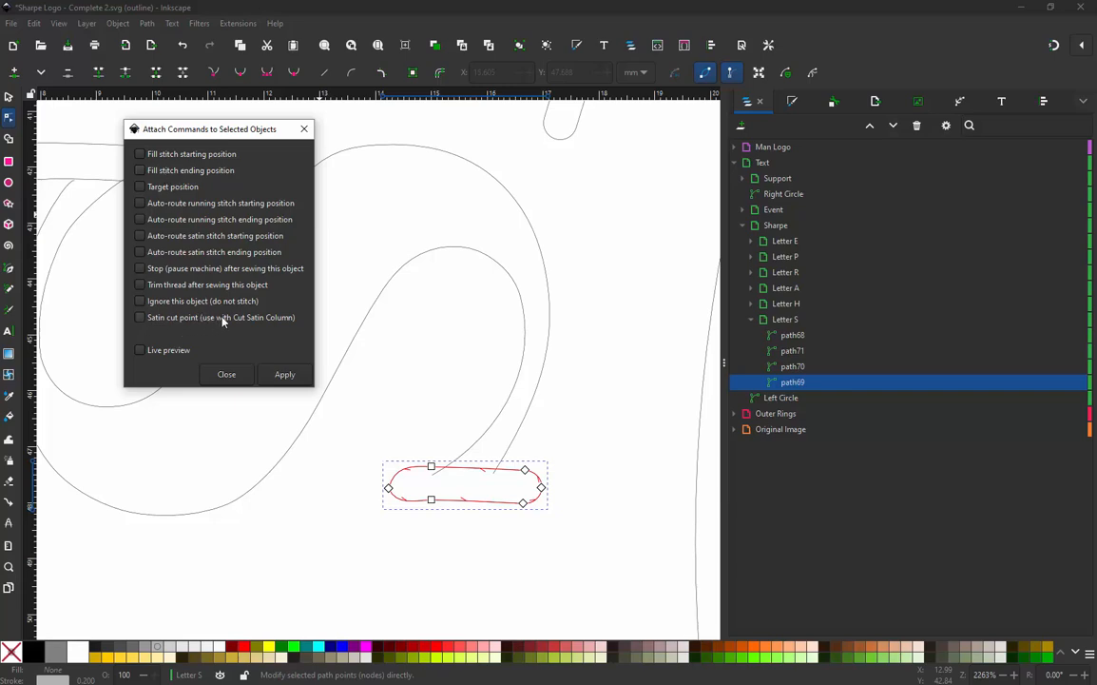
pyautogui.click(152, 319)
pyautogui.click(281, 374)
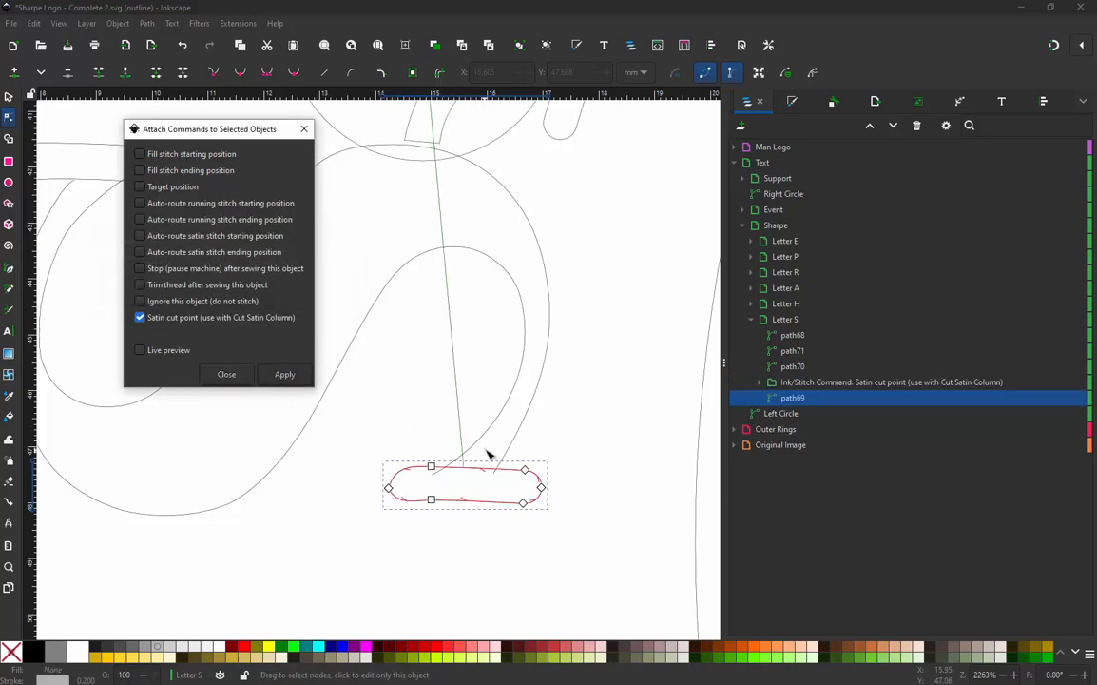
# - Clear the selection, show the canvas in normal display mode and return to the selection tool
pyautogui.keyDown('ctrl'); pyautogui.scroll(-3, 487, 451); pyautogui.keyUp('ctrl')
pyautogui.press('Escape')
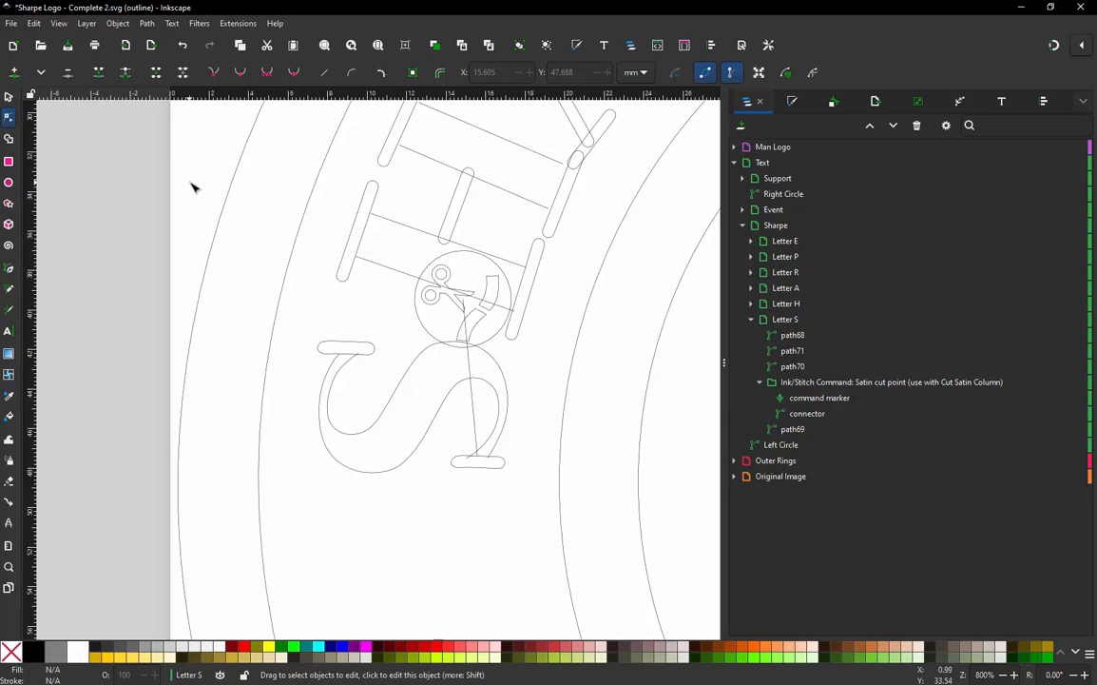
pyautogui.press('ctrl+KP_5')
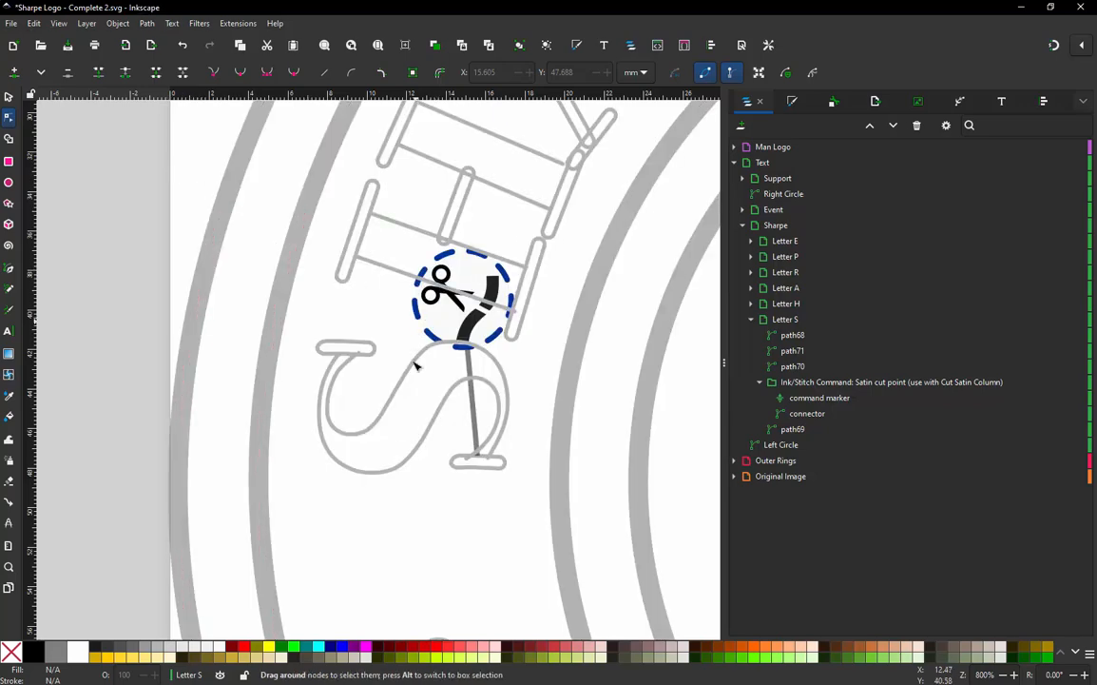
pyautogui.press('s')
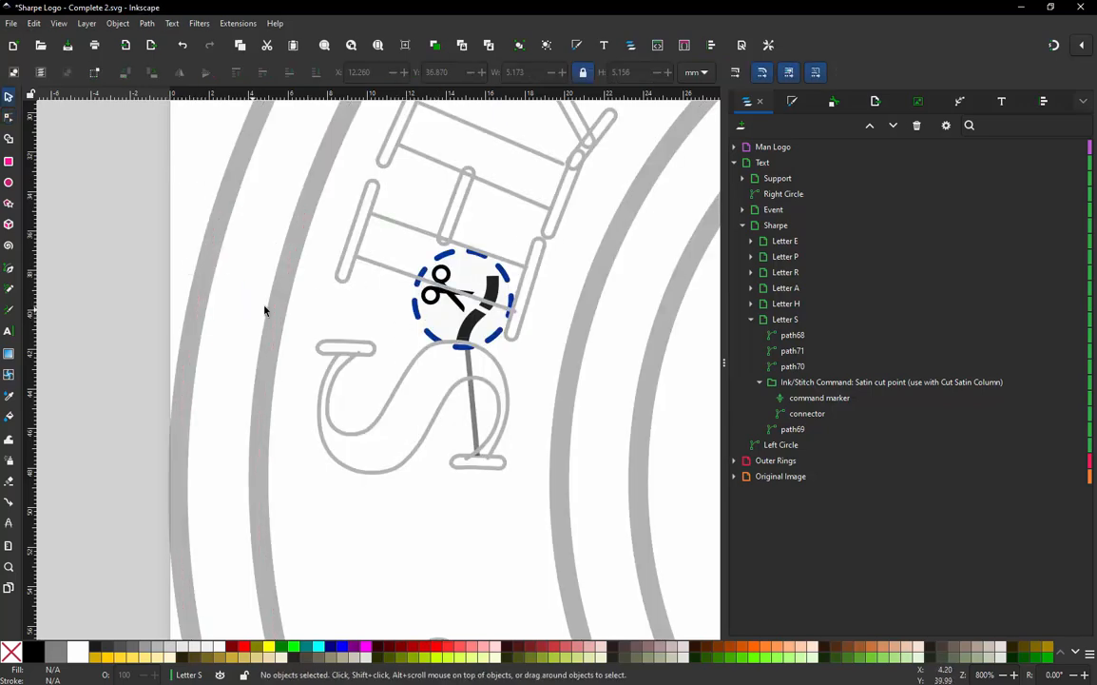
# - Move the satin cut point marker to just below the lower serif bar of the letter S
pyautogui.moveTo(419, 317)
pyautogui.mouseDown()
pyautogui.moveTo(388, 346)
pyautogui.moveTo(388, 436)
pyautogui.moveTo(393, 552)
pyautogui.moveTo(422, 567)
pyautogui.mouseUp()
pyautogui.scroll(2, 427, 546)
pyautogui.scroll(1, 519, 507)
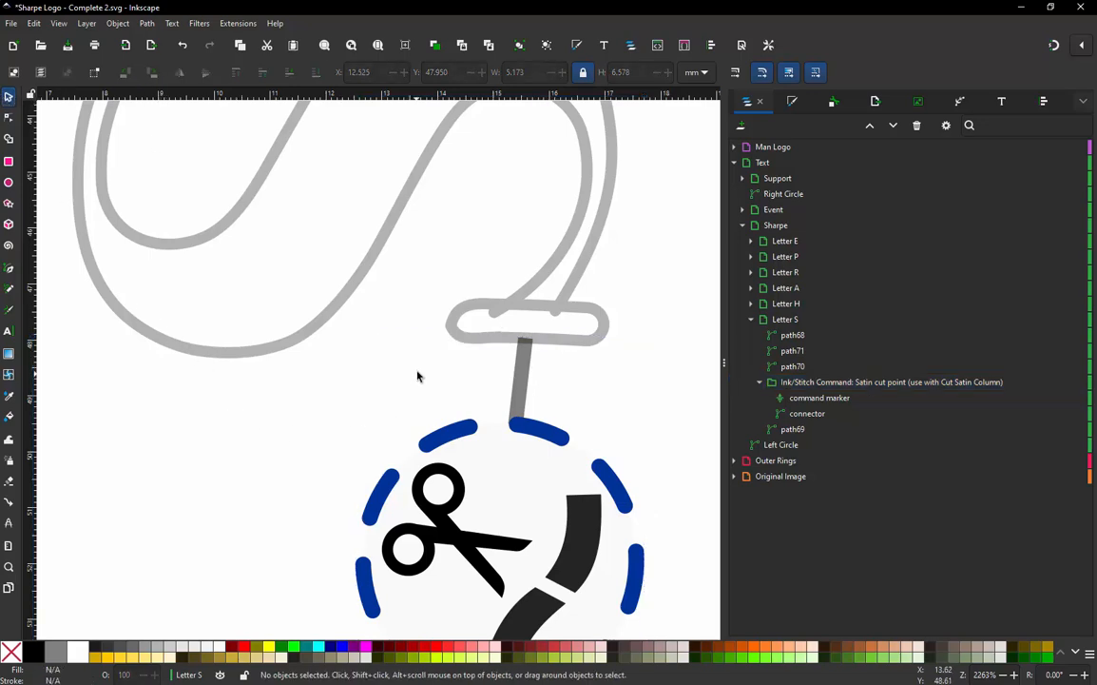
# - Split the lower serif bar of the letter S at its cut point with Cut Satin Column
pyautogui.click(451, 323)
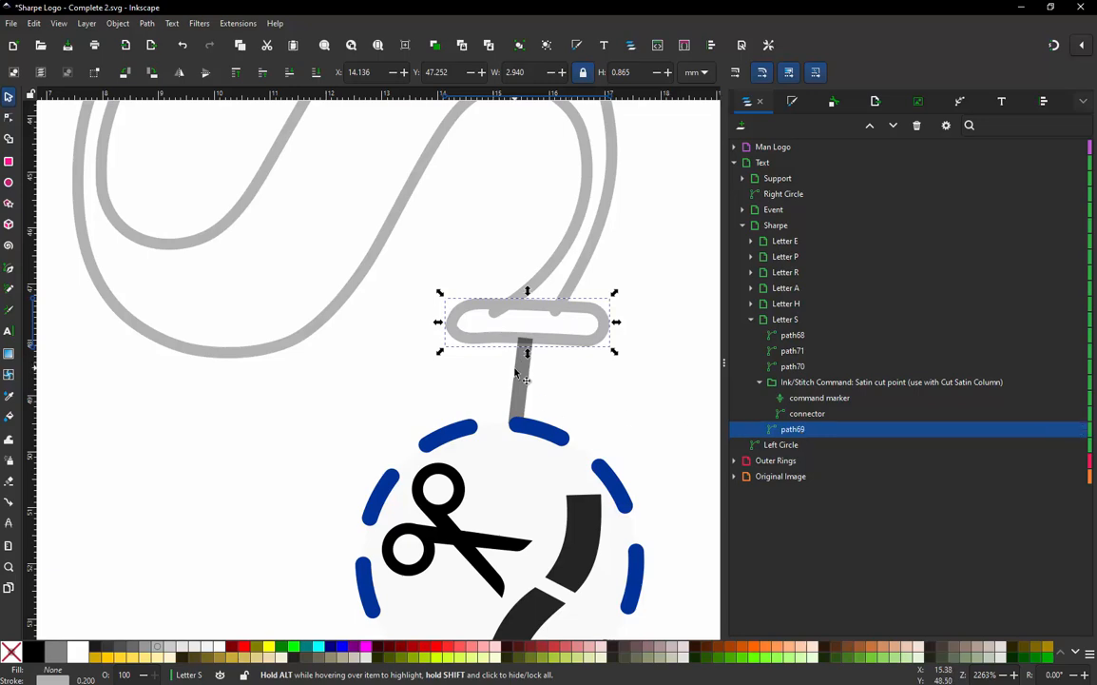
pyautogui.scroll(-2, 516, 371)
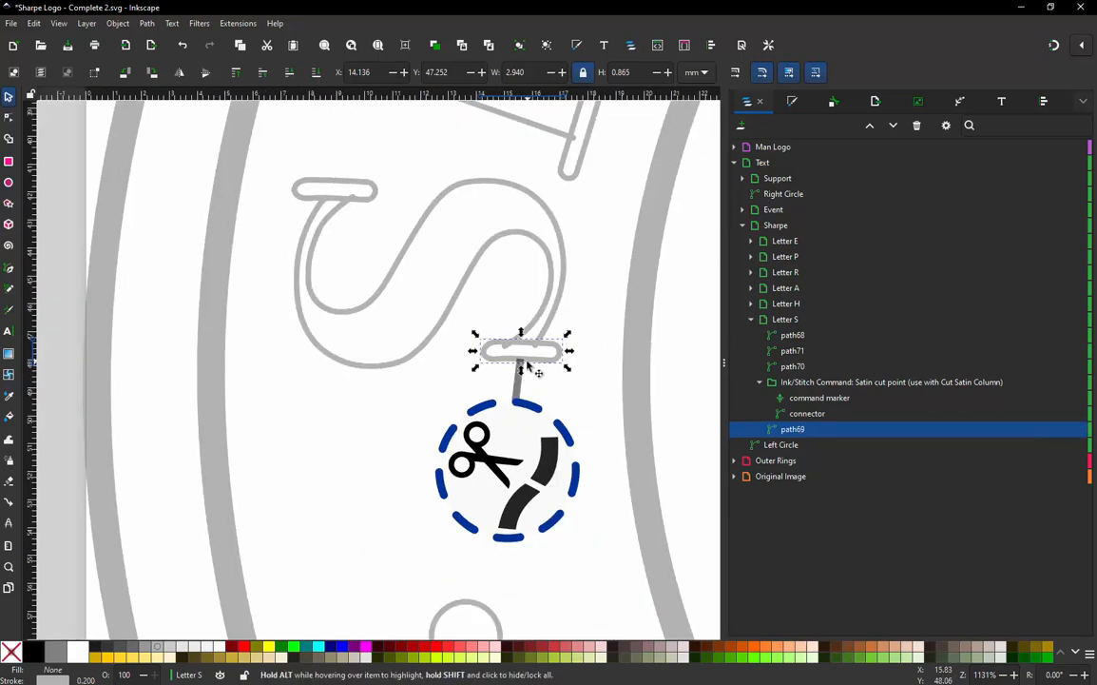
pyautogui.click(238, 24)
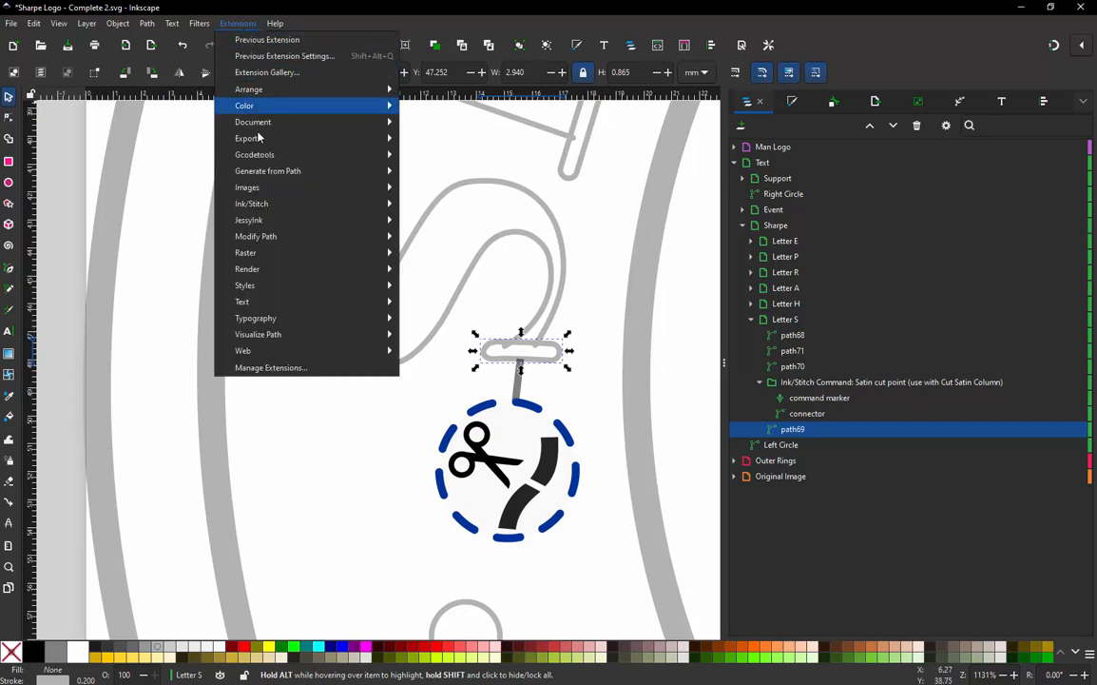
pyautogui.moveTo(251, 204)
pyautogui.moveTo(561, 386)
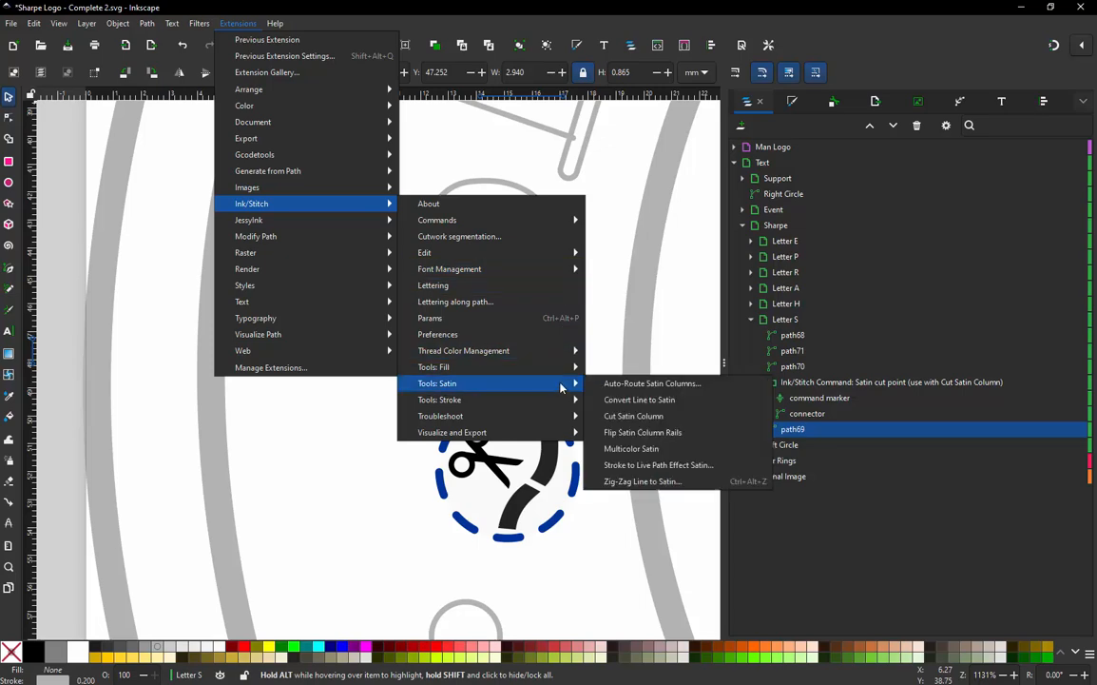
pyautogui.click(623, 417)
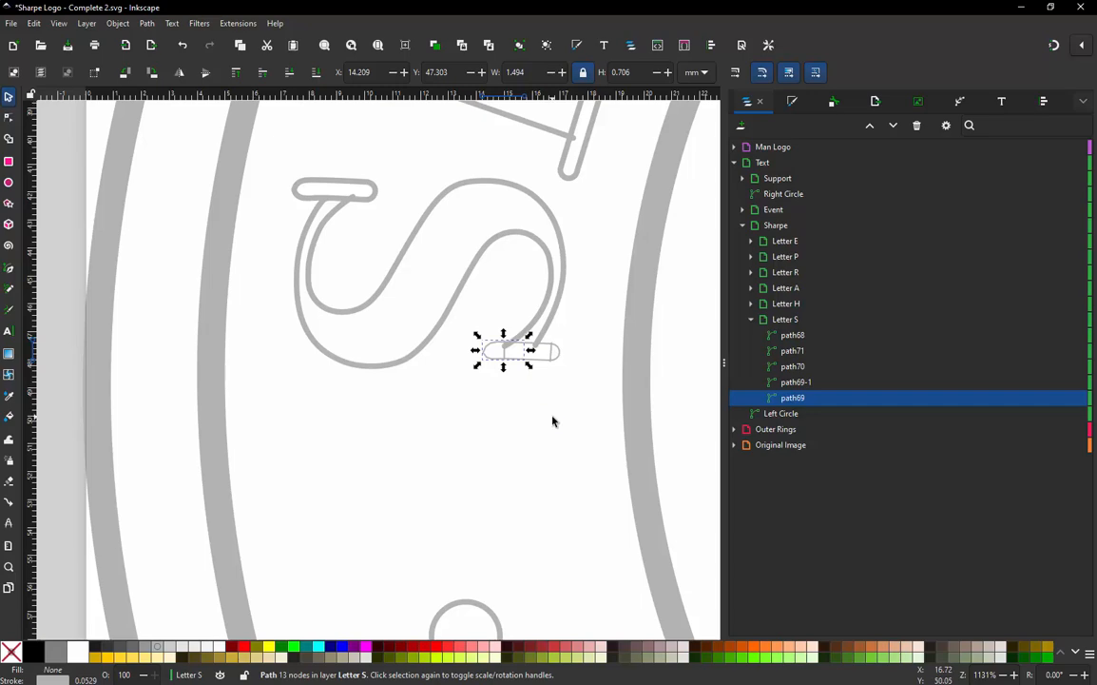
# - Pull the two halves of the cut serif bar apart to inspect the split and undo both moves
pyautogui.click(541, 367)
pyautogui.scroll(4, 518, 347)
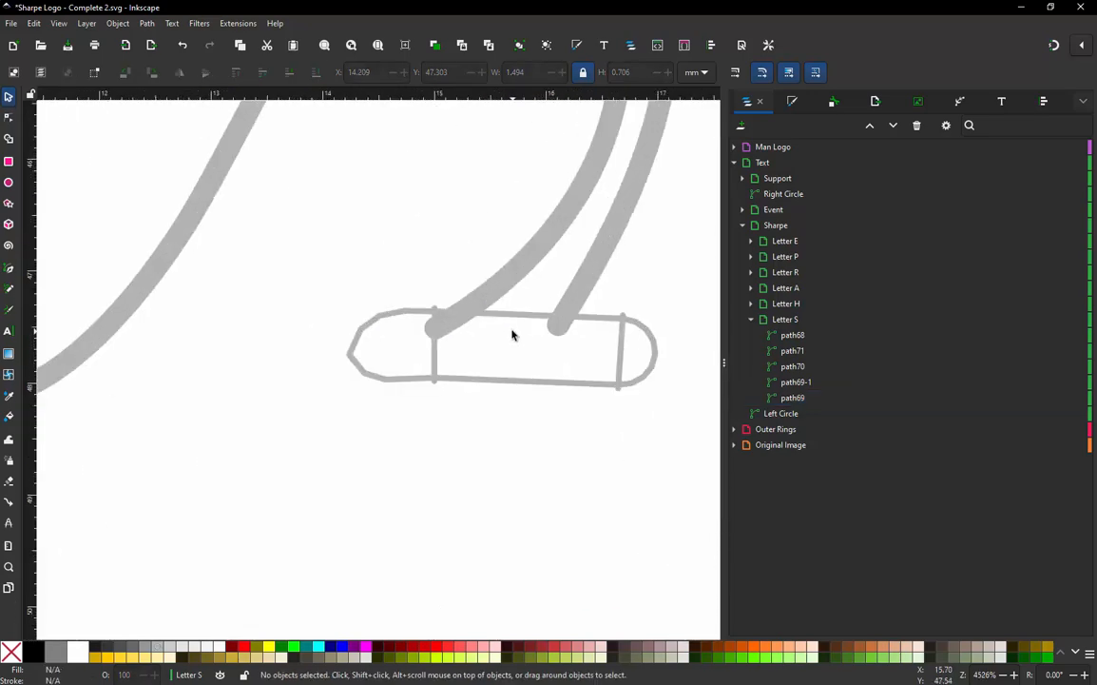
pyautogui.scroll(1, 512, 335)
pyautogui.click(372, 305)
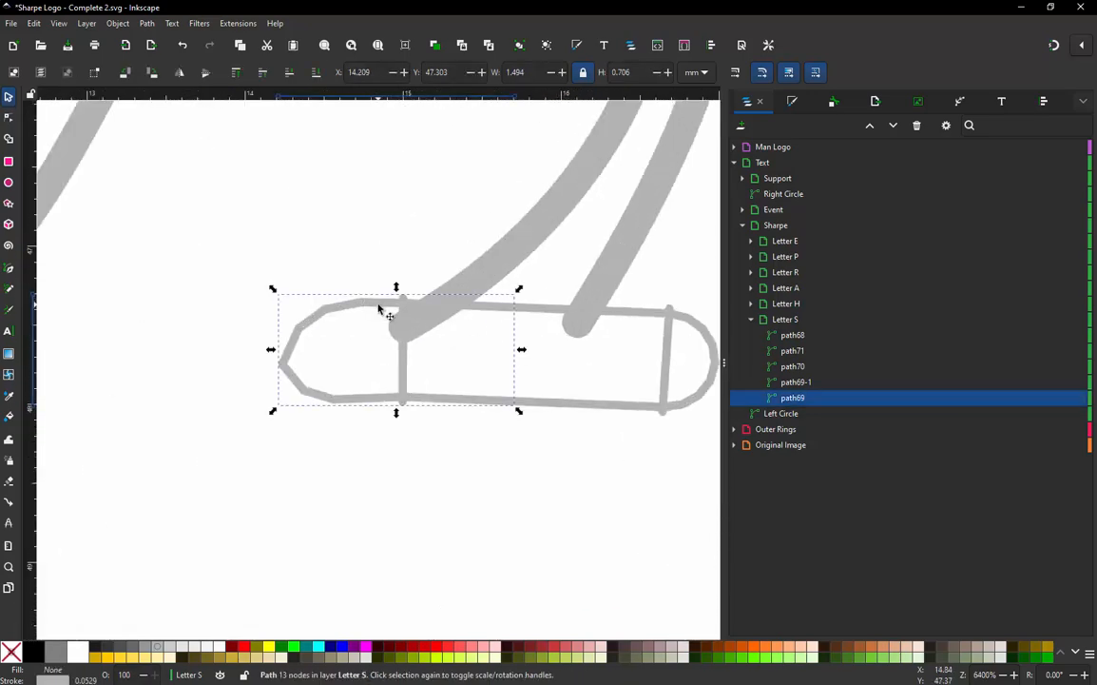
pyautogui.moveTo(383, 309); pyautogui.dragTo(282, 299)
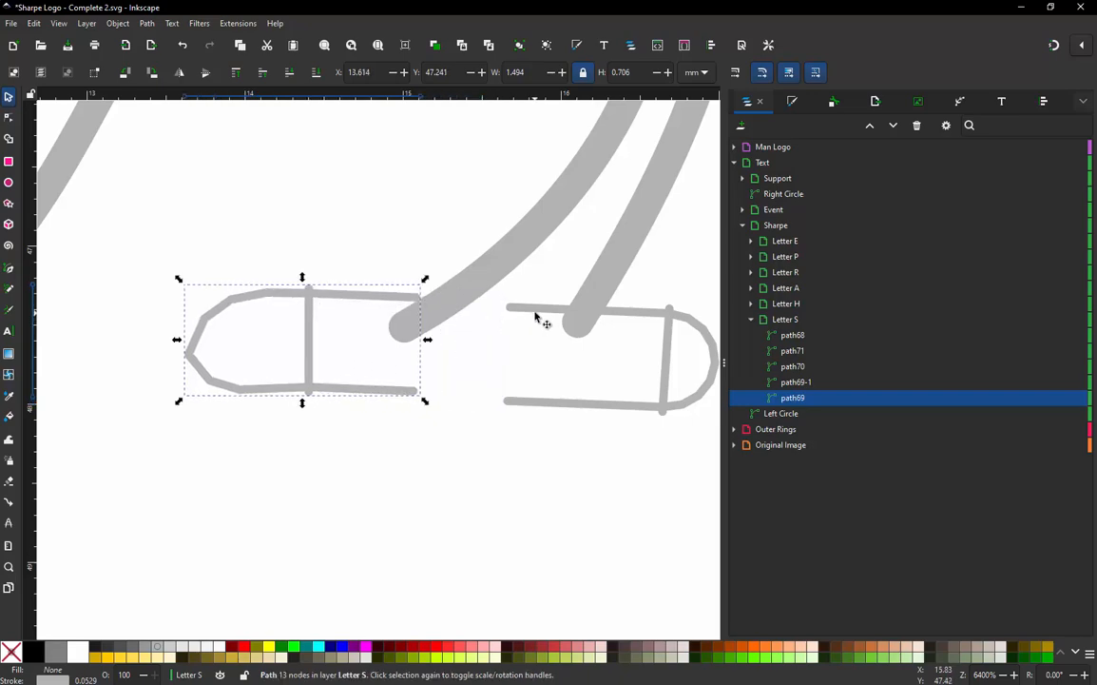
pyautogui.moveTo(539, 310); pyautogui.dragTo(574, 316)
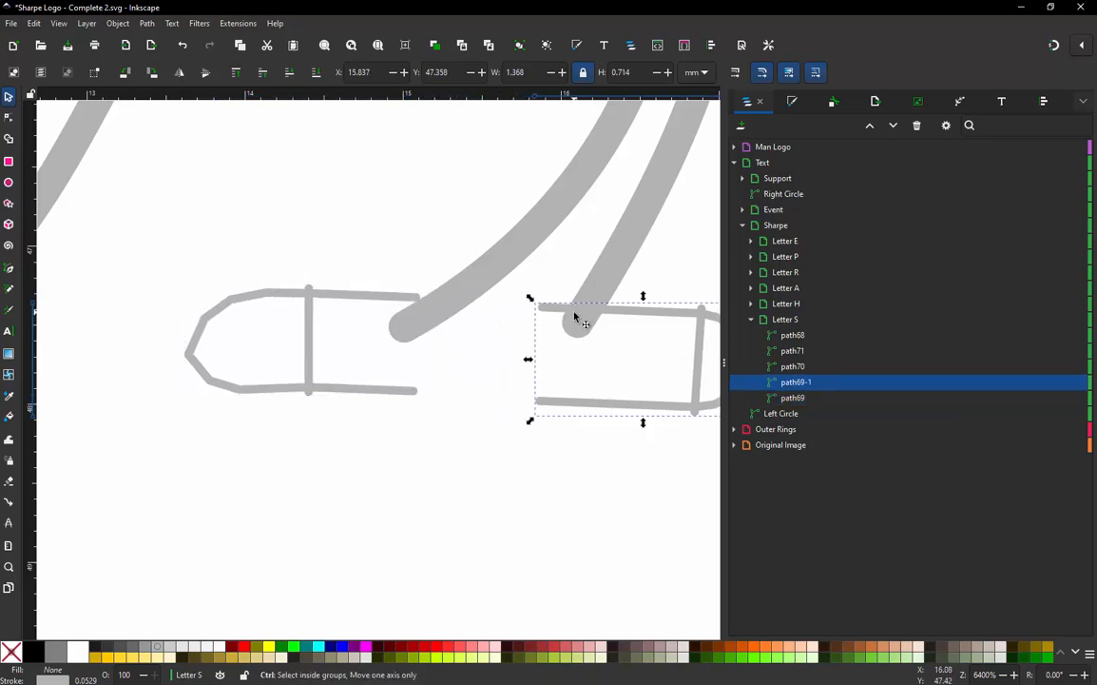
pyautogui.hotkey('ctrl', 'z')
pyautogui.hotkey('ctrl', 'z')
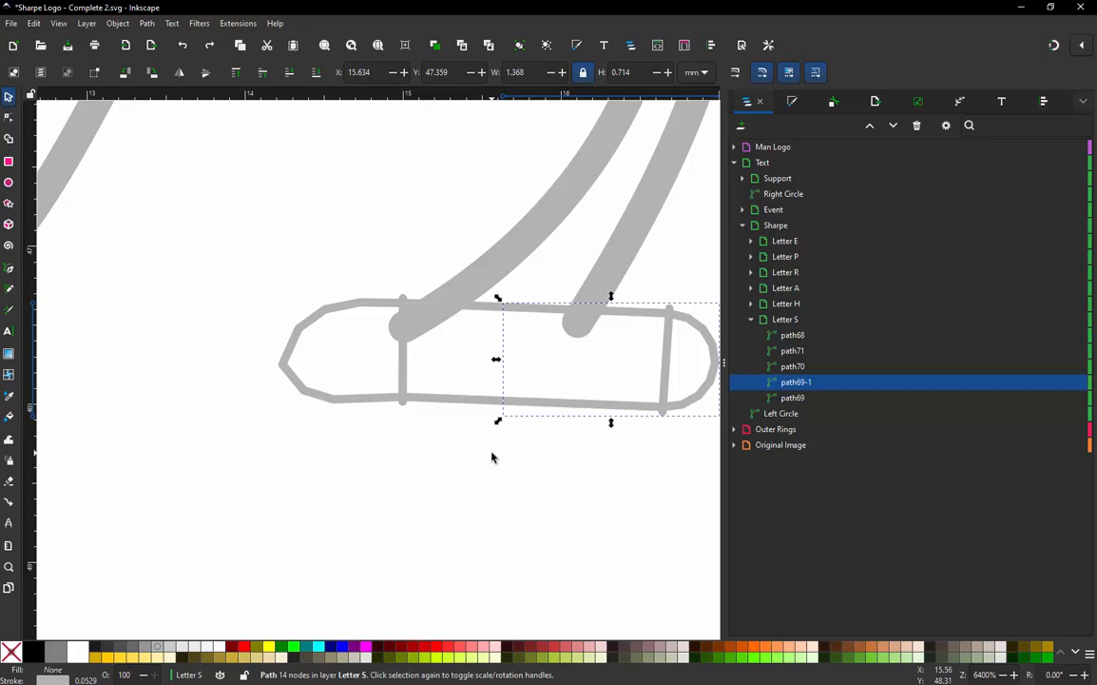
# - Undo the satin cut of the serif bar and delete the attached satin cut point command
pyautogui.keyDown('ctrl'); pyautogui.scroll(-5, 438, 440); pyautogui.keyUp('ctrl')
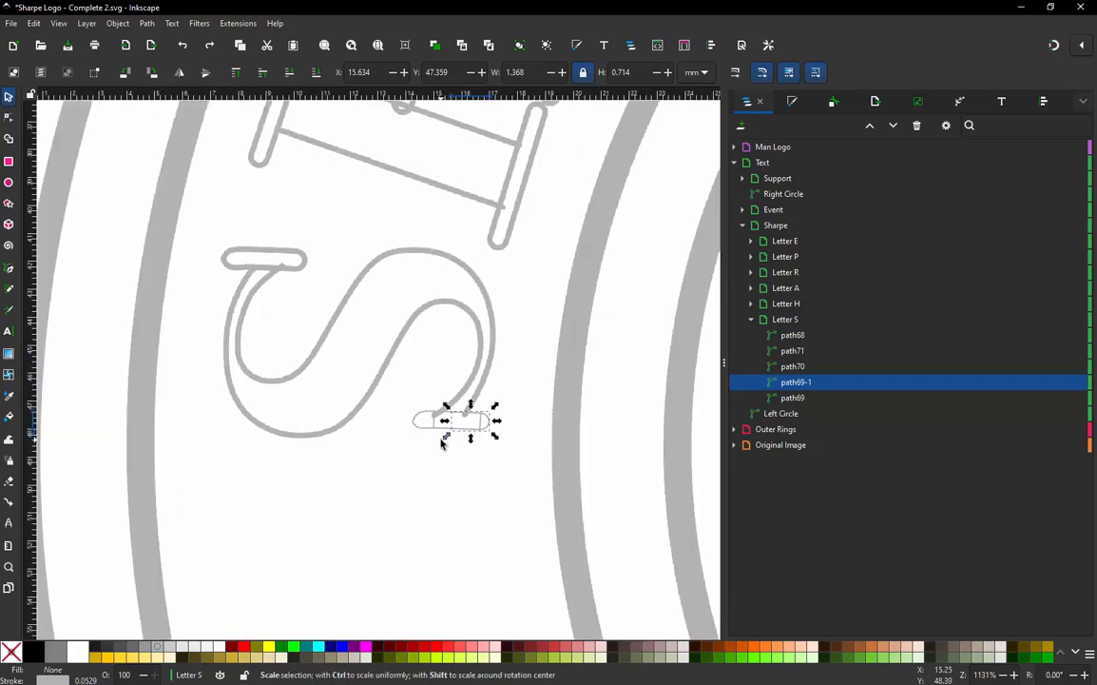
pyautogui.hotkey('ctrl', 'z')
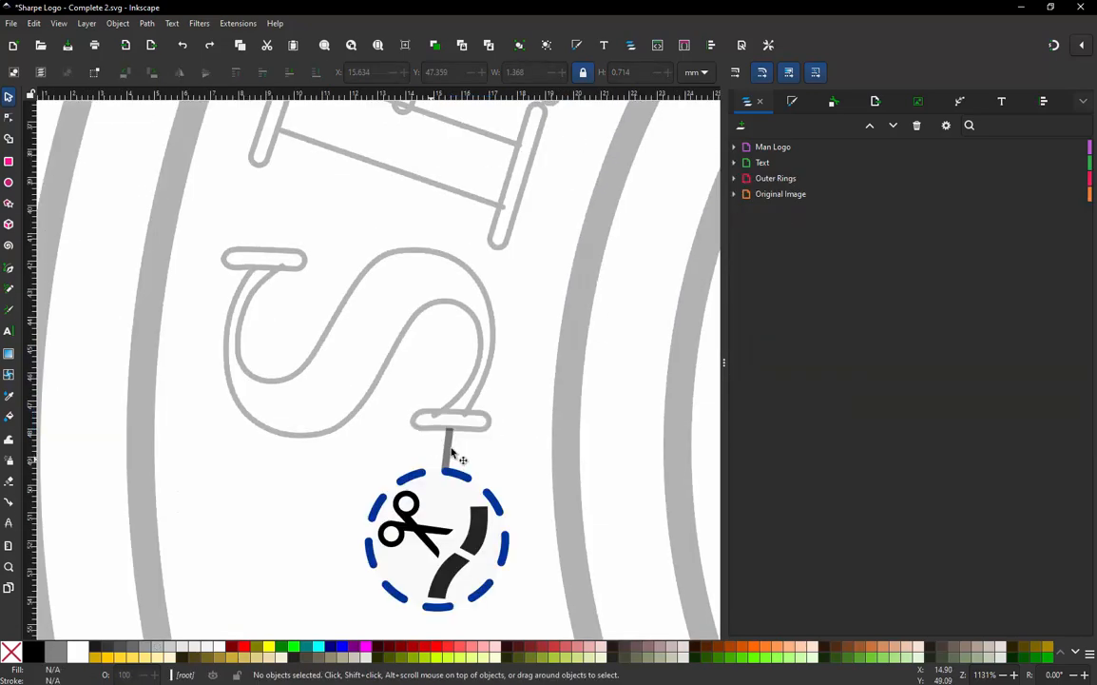
pyautogui.click(447, 459)
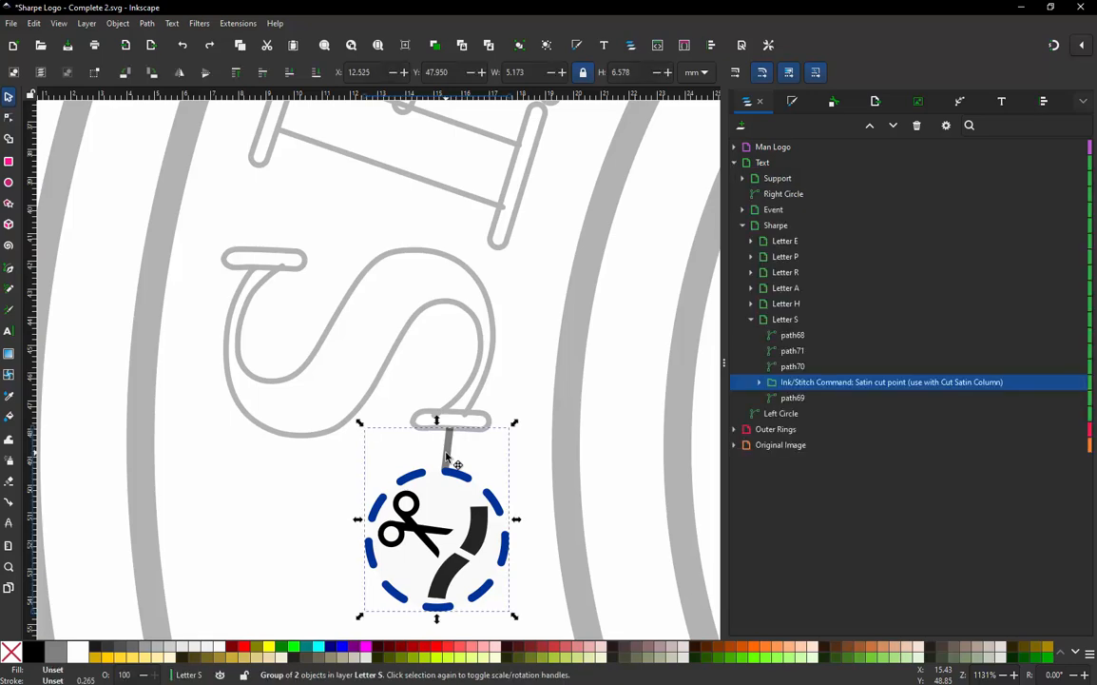
pyautogui.press('Delete')
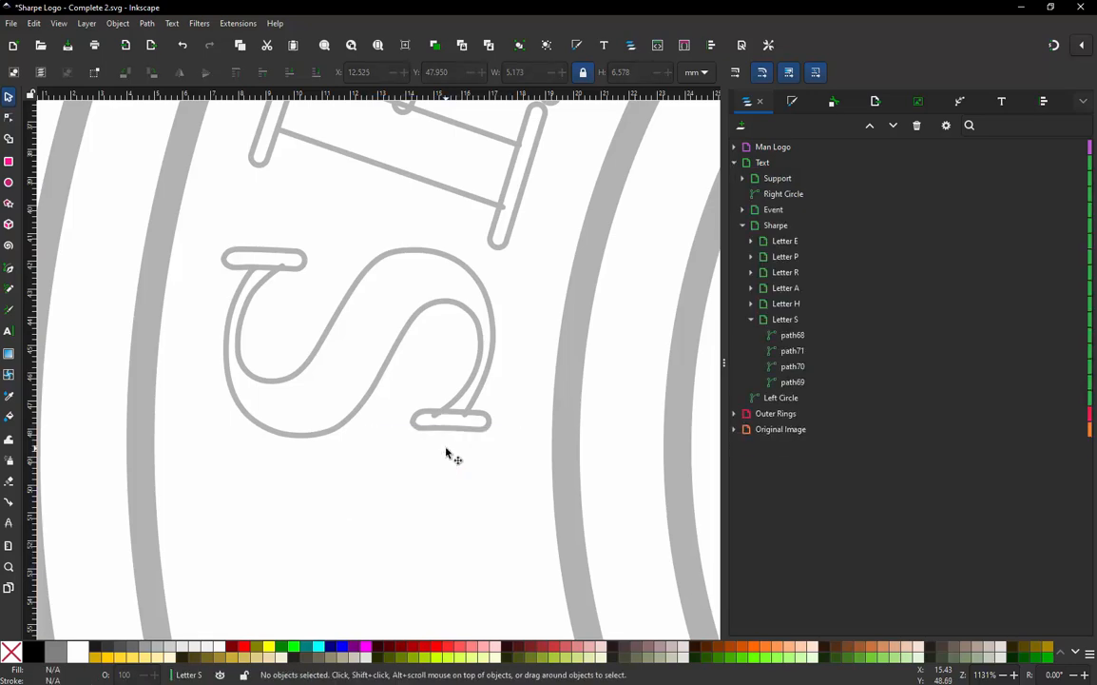
# - Examine the lower serif bar of the letter S and how it overlaps the ends of the thin curve, leaving the bar selected
pyautogui.scroll(3, 460, 436)
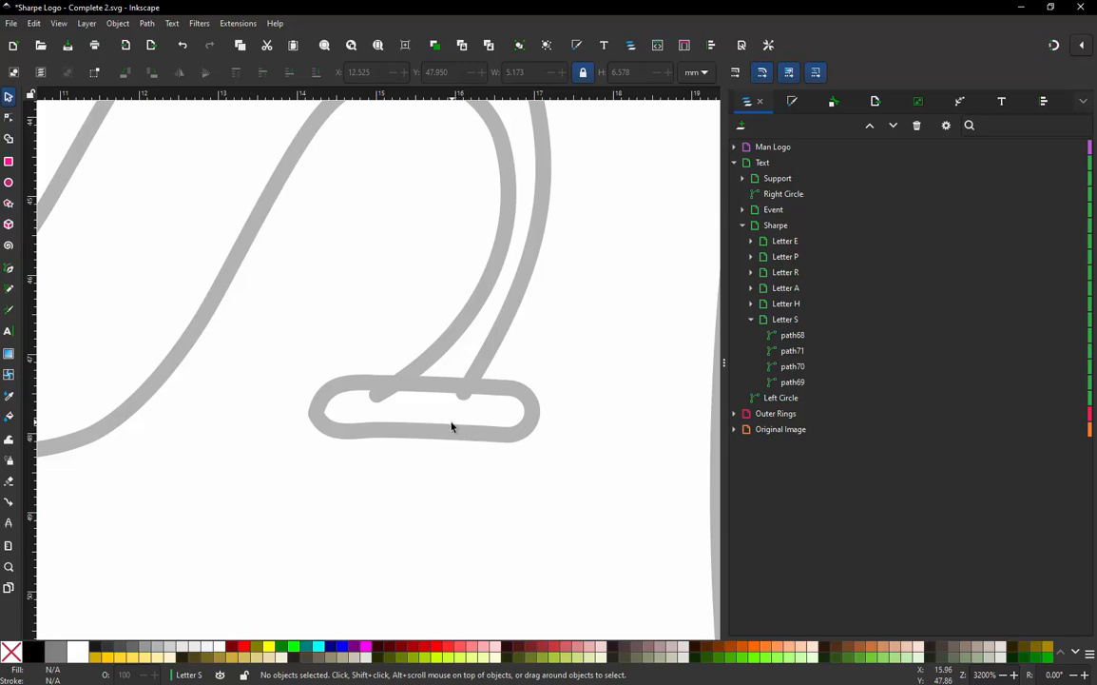
pyautogui.scroll(-4, 450, 425)
pyautogui.scroll(1, 401, 418)
pyautogui.scroll(2, 401, 418)
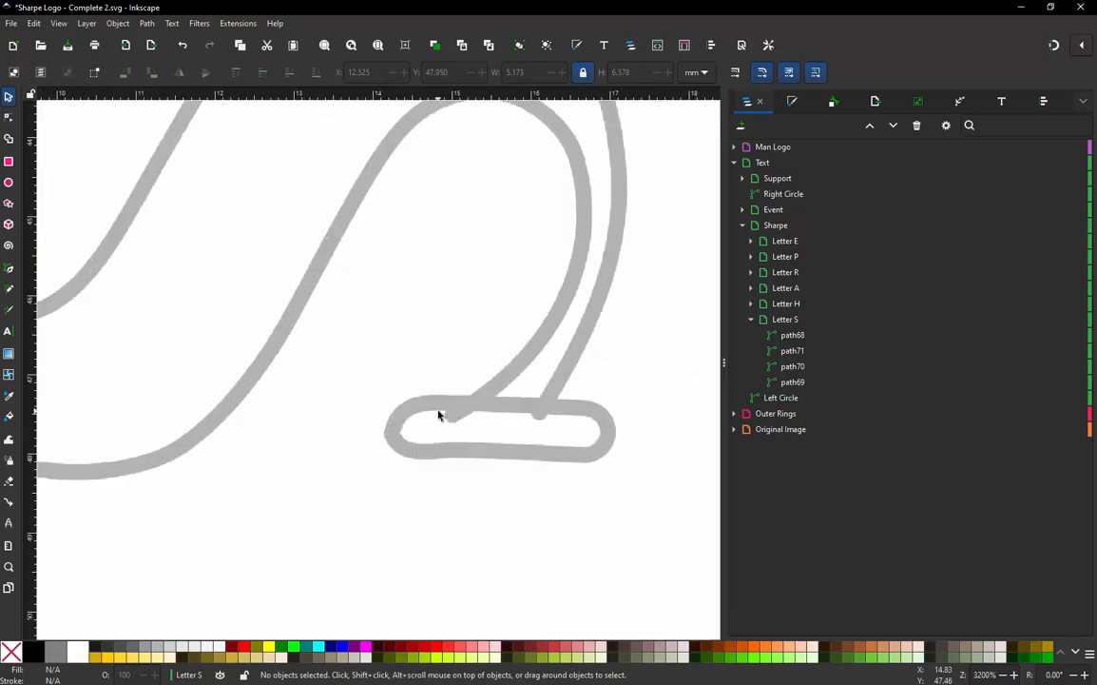
pyautogui.scroll(1, 441, 416)
pyautogui.scroll(-1, 511, 434)
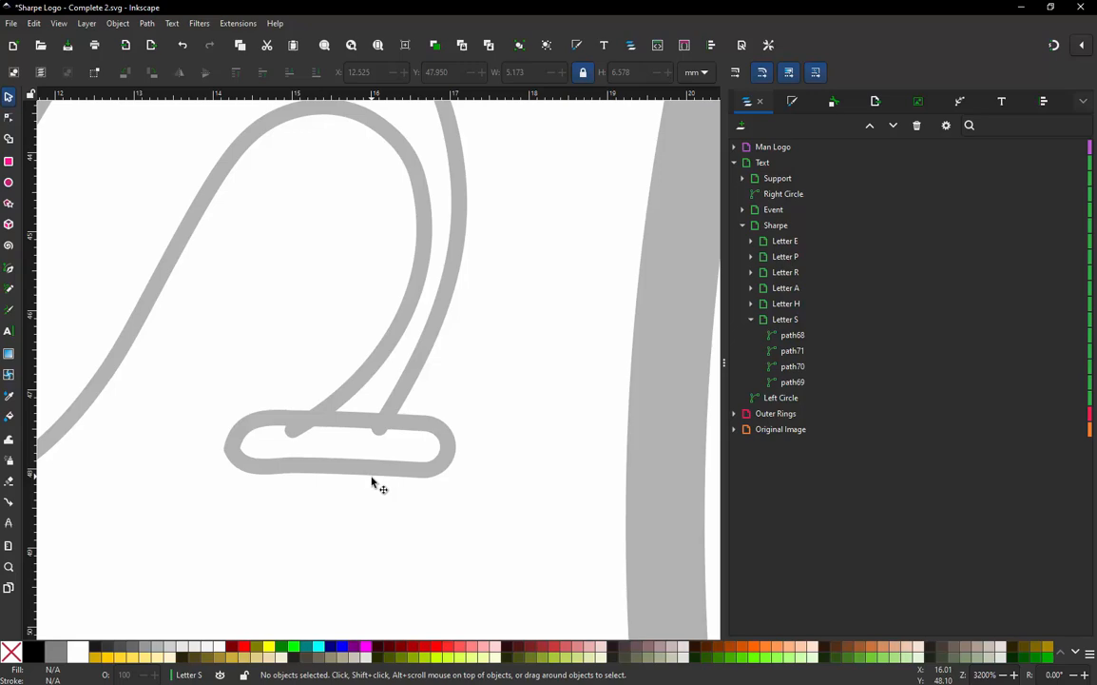
pyautogui.click(380, 471)
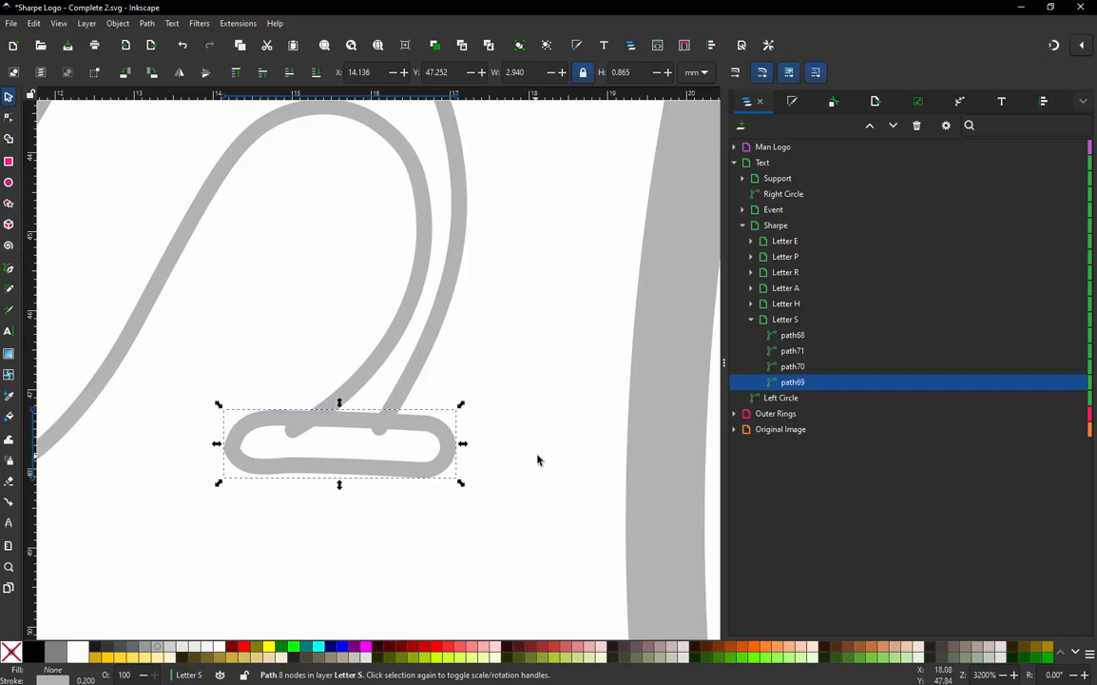
pyautogui.scroll(-2, 538, 508)
pyautogui.scroll(3, 462, 483)
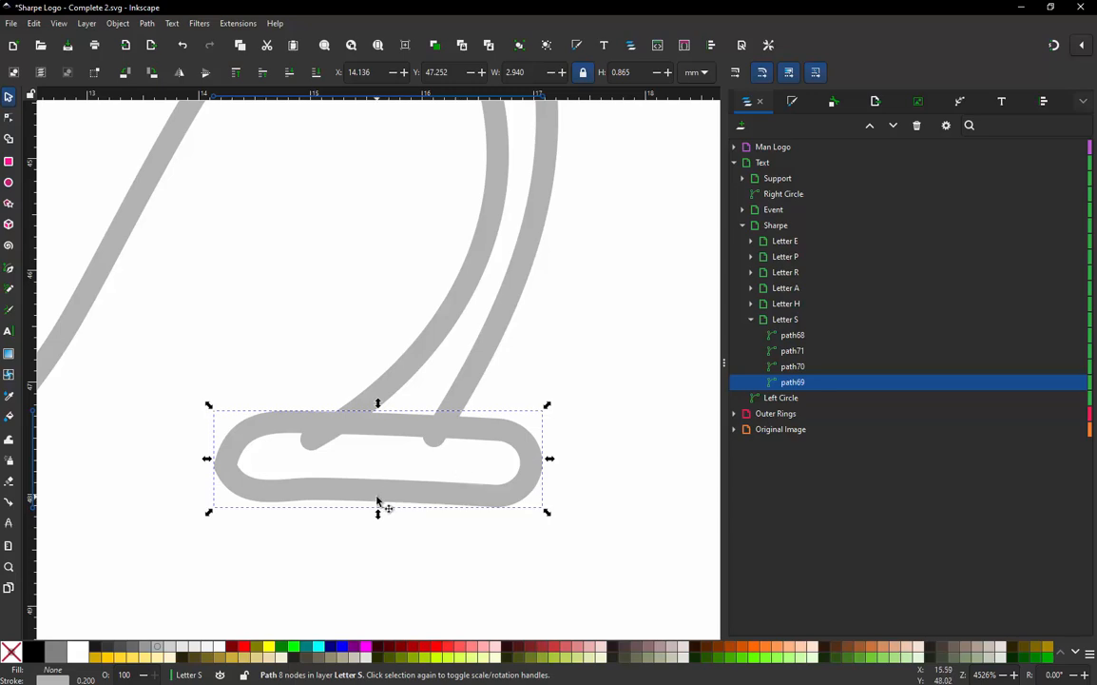
# - Add a node near the middle of both the lower and the upper edge of the letter S's lower serif bar
pyautogui.press('n')
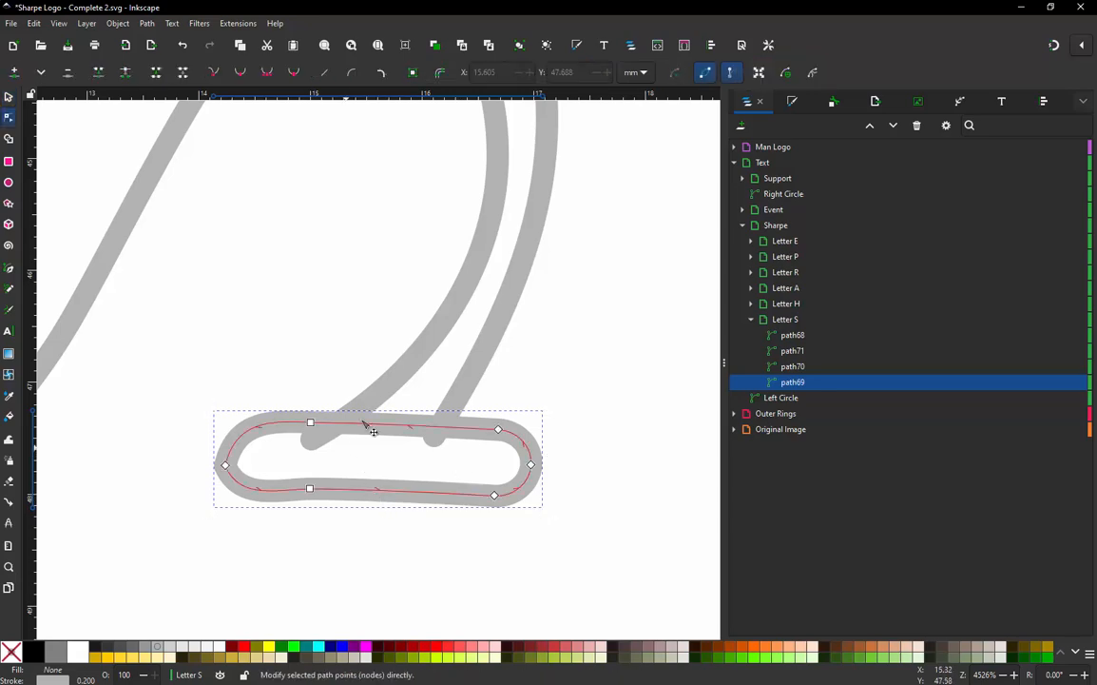
pyautogui.doubleClick(379, 492)
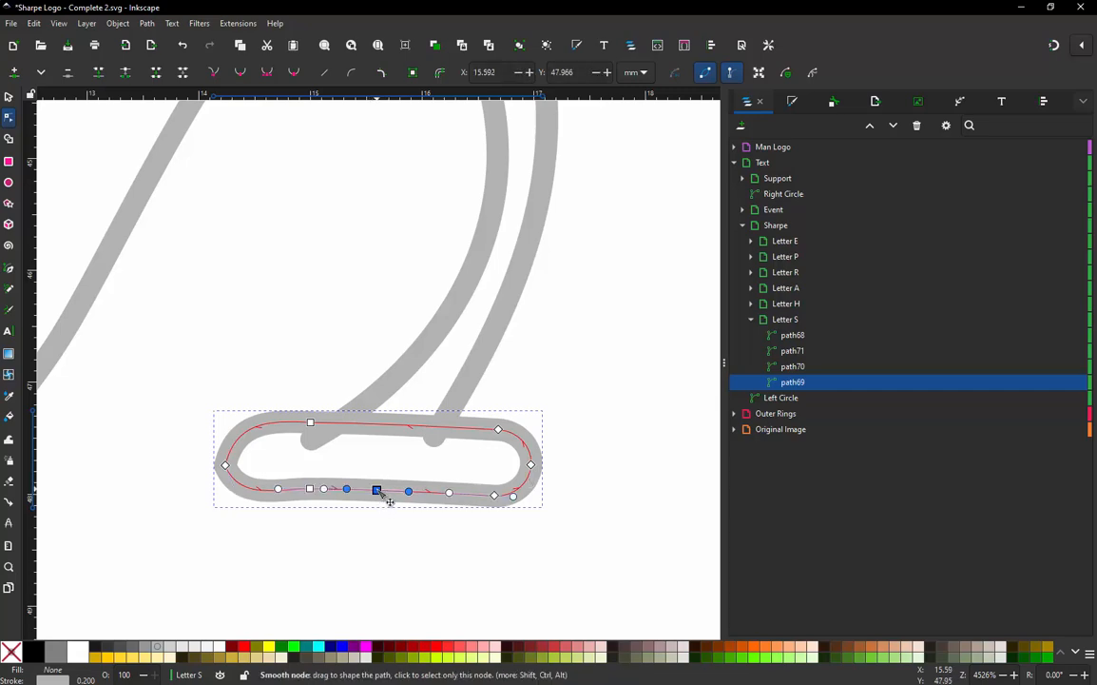
pyautogui.click(383, 426)
pyautogui.press('Insert')
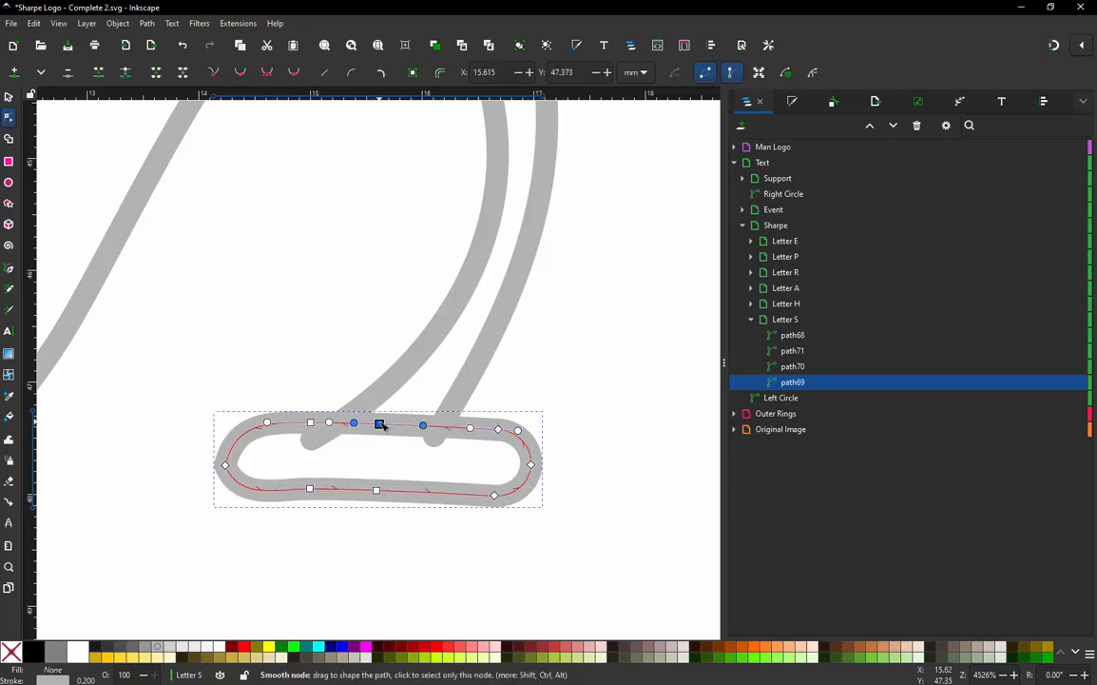
# - Break the serif bar path at the two new middle nodes, test the gap by moving the ends and undo that move
pyautogui.moveTo(400, 403); pyautogui.dragTo(361, 534)
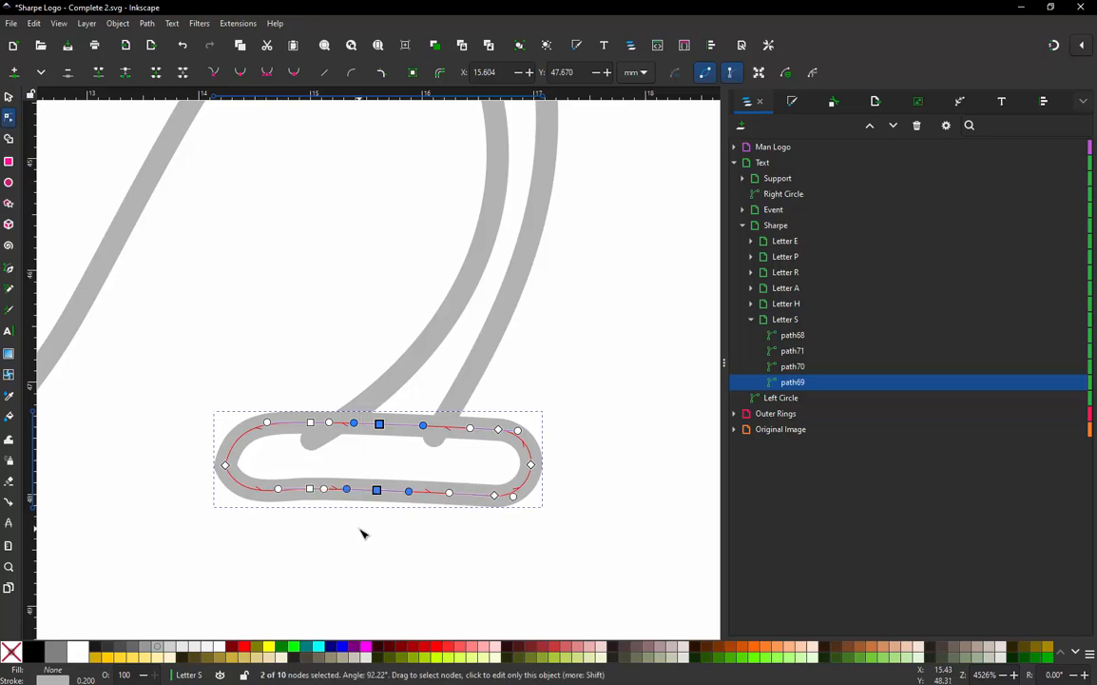
pyautogui.hotkey('shift', 'c')
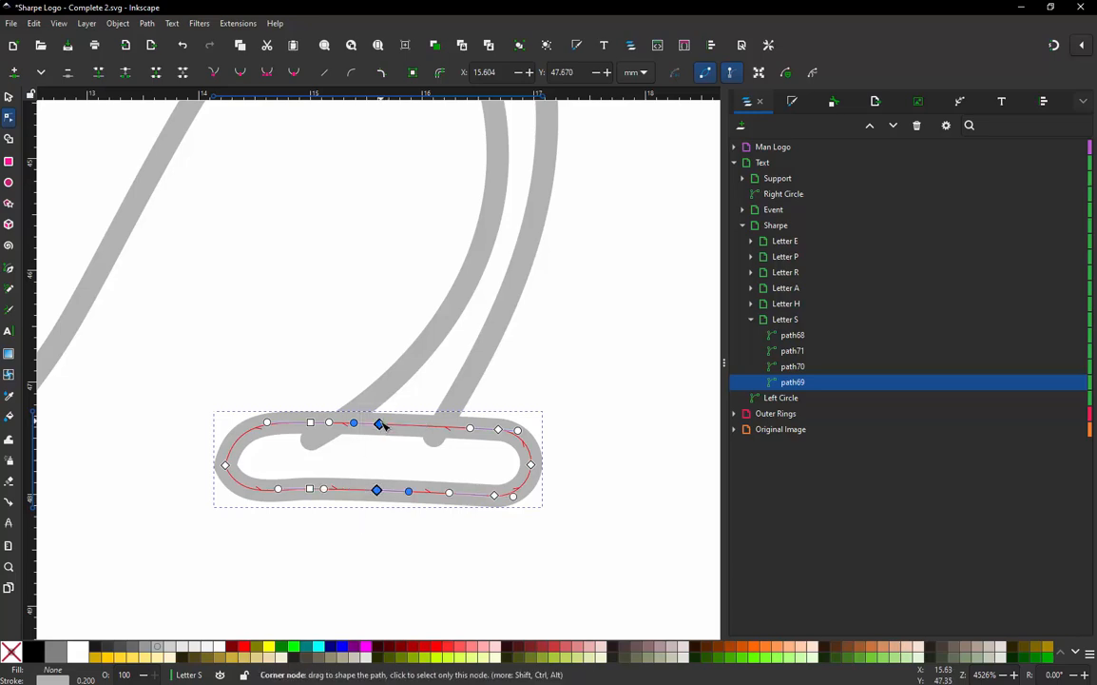
pyautogui.moveTo(383, 427); pyautogui.dragTo(409, 388)
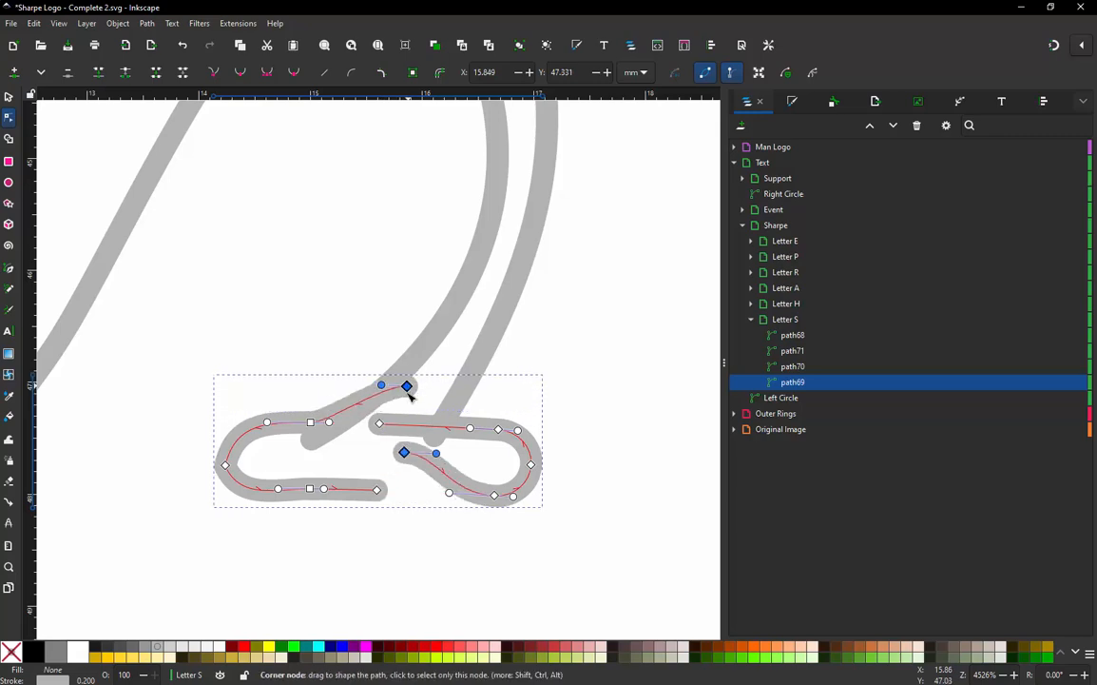
pyautogui.hotkey('ctrl', 'z')
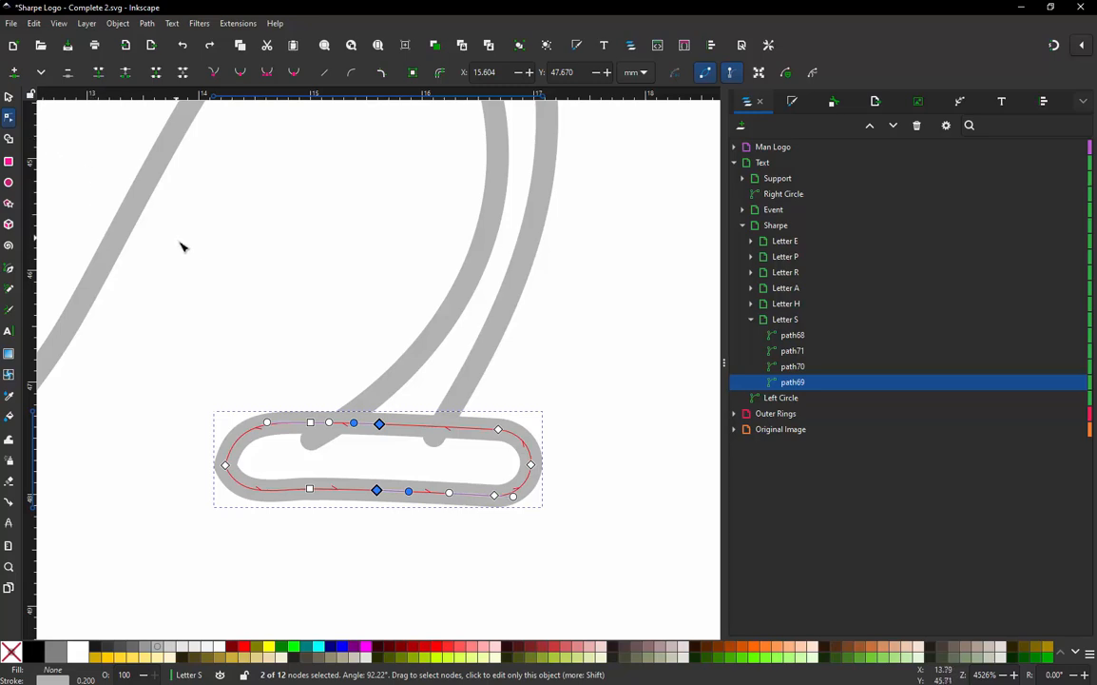
# - Break apart the letter S's lower serif bar into separate rail paths and clear the selection
pyautogui.press('s')
pyautogui.click(171, 548)
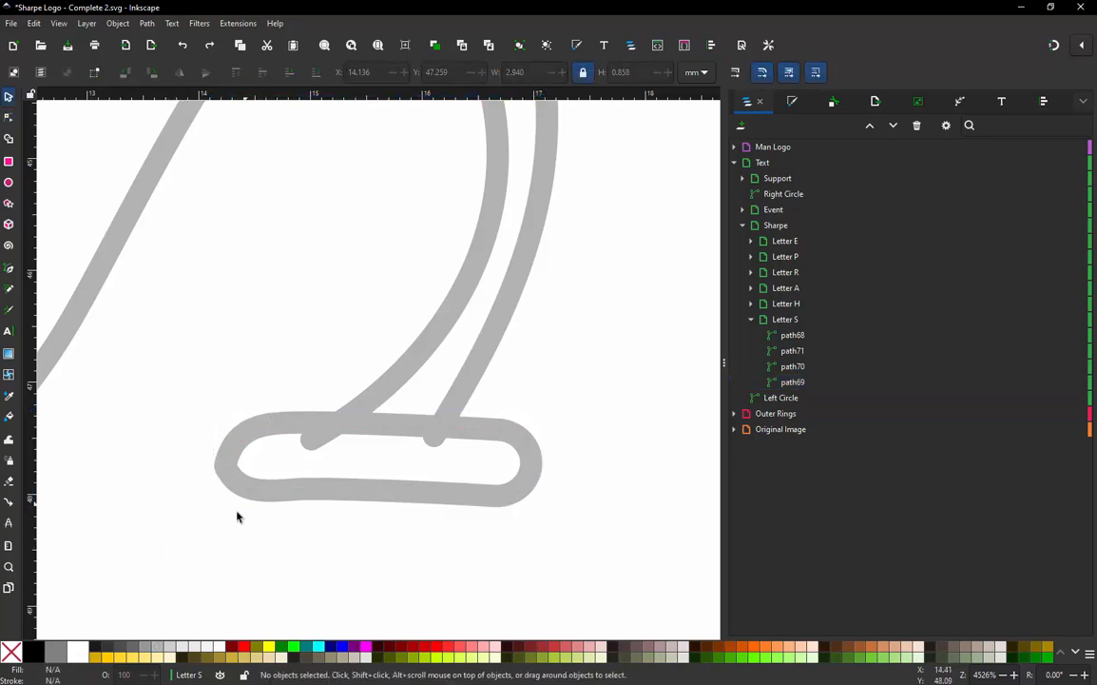
pyautogui.click(251, 491)
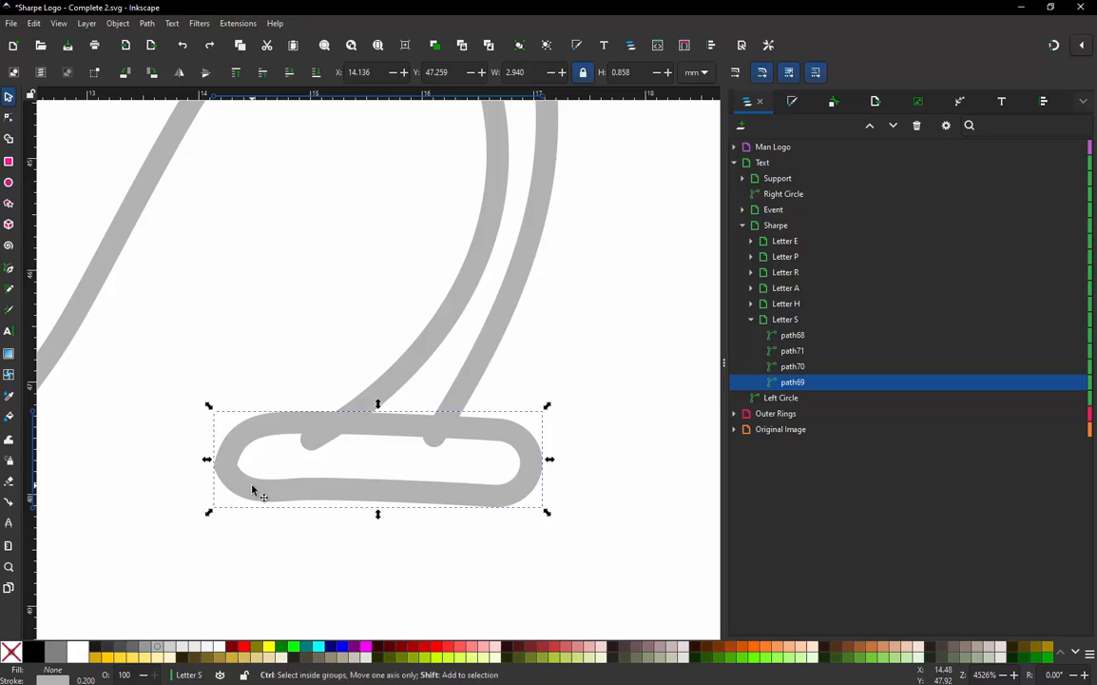
pyautogui.hotkey('ctrl', 'shift', 'k')
pyautogui.press('Escape')
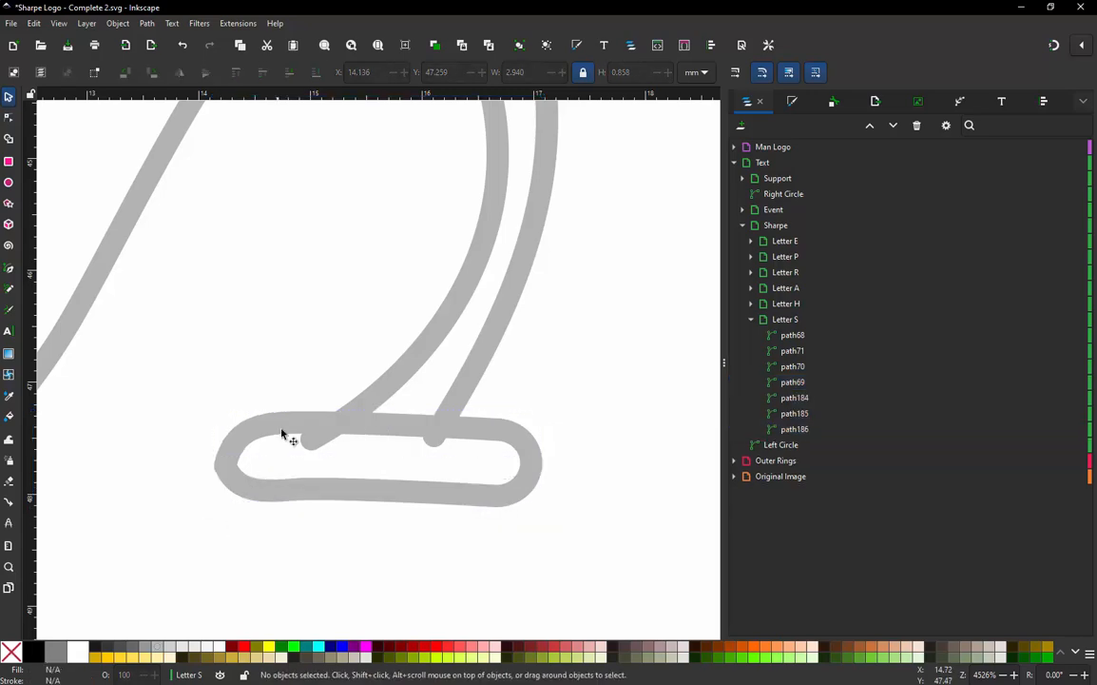
# - Pull three of the serif bar's rail pieces out of place to check their separation and undo the moves
pyautogui.moveTo(288, 416); pyautogui.dragTo(283, 360)
pyautogui.moveTo(306, 496); pyautogui.dragTo(301, 521)
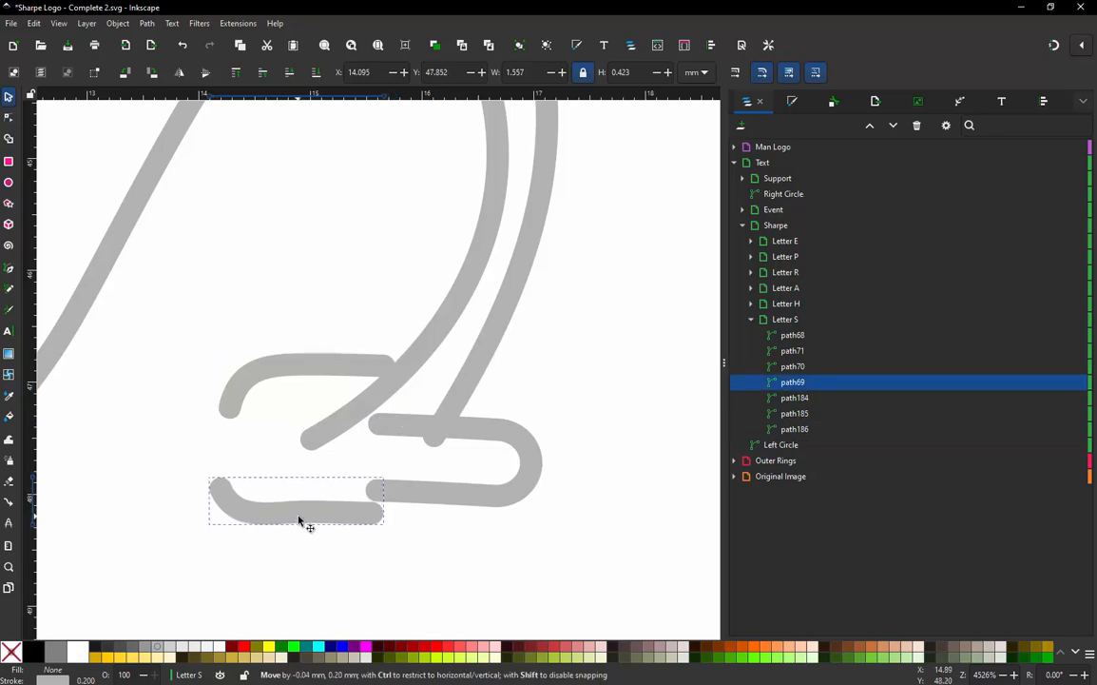
pyautogui.moveTo(500, 495); pyautogui.dragTo(505, 510)
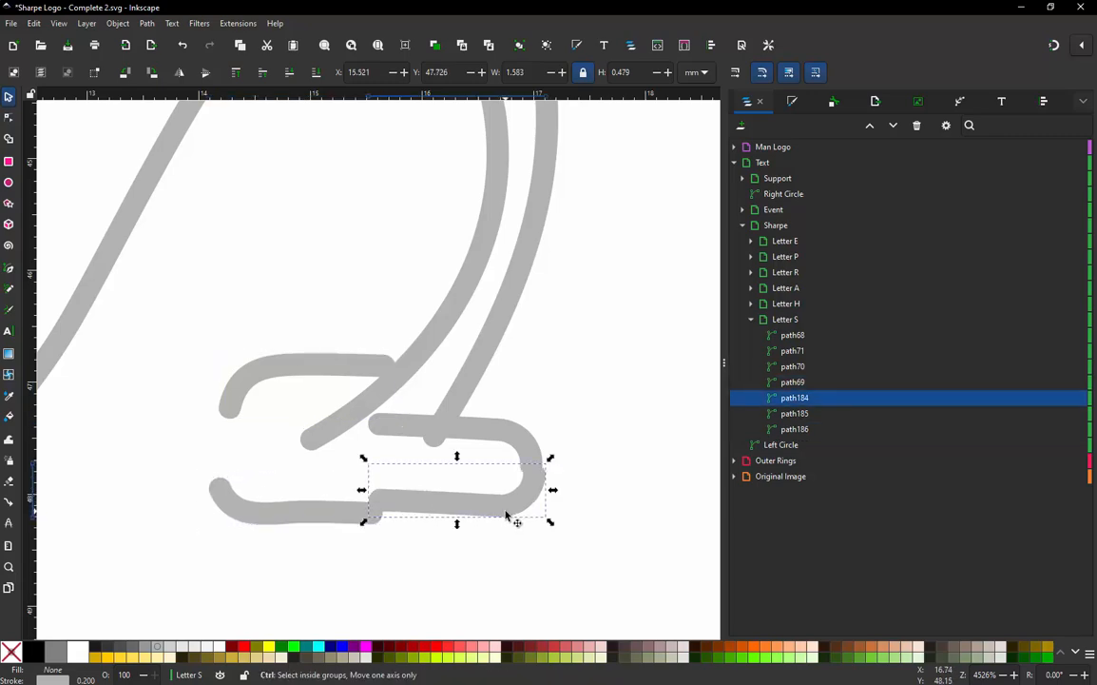
pyautogui.hotkey('ctrl', 'z')
pyautogui.hotkey('ctrl', 'z')
pyautogui.hotkey('ctrl', 'z')
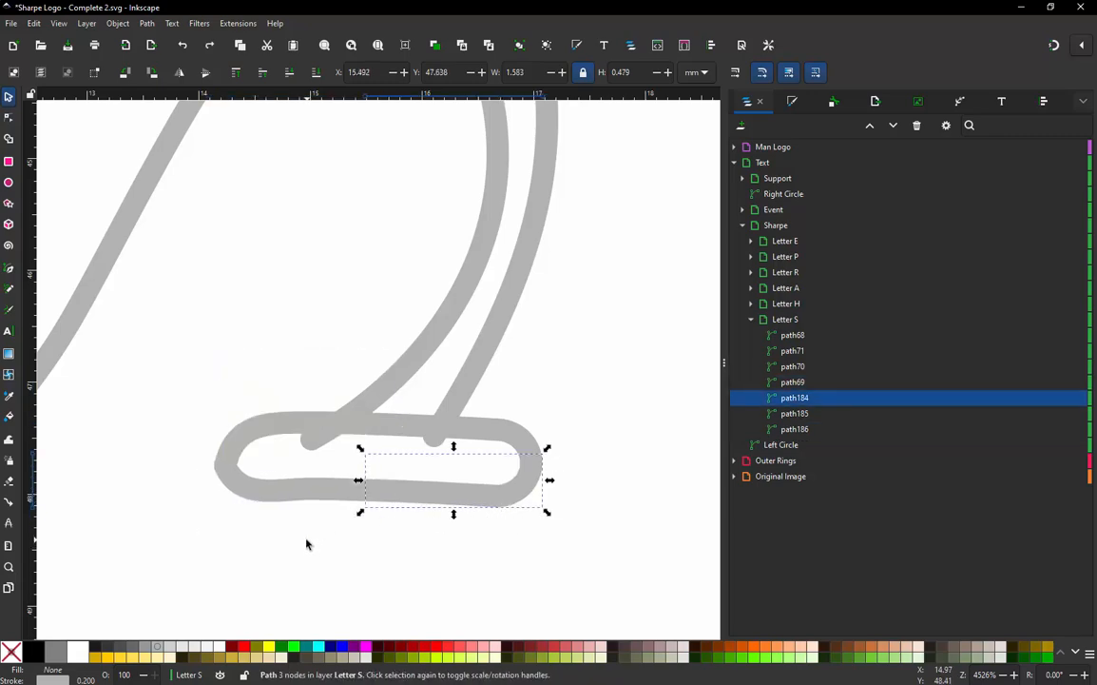
# - Combine the two left rails of the lower serif bar into one path and the two right rails into another
pyautogui.moveTo(283, 530)
pyautogui.mouseDown()
pyautogui.moveTo(202, 437)
pyautogui.moveTo(211, 414)
pyautogui.mouseUp()
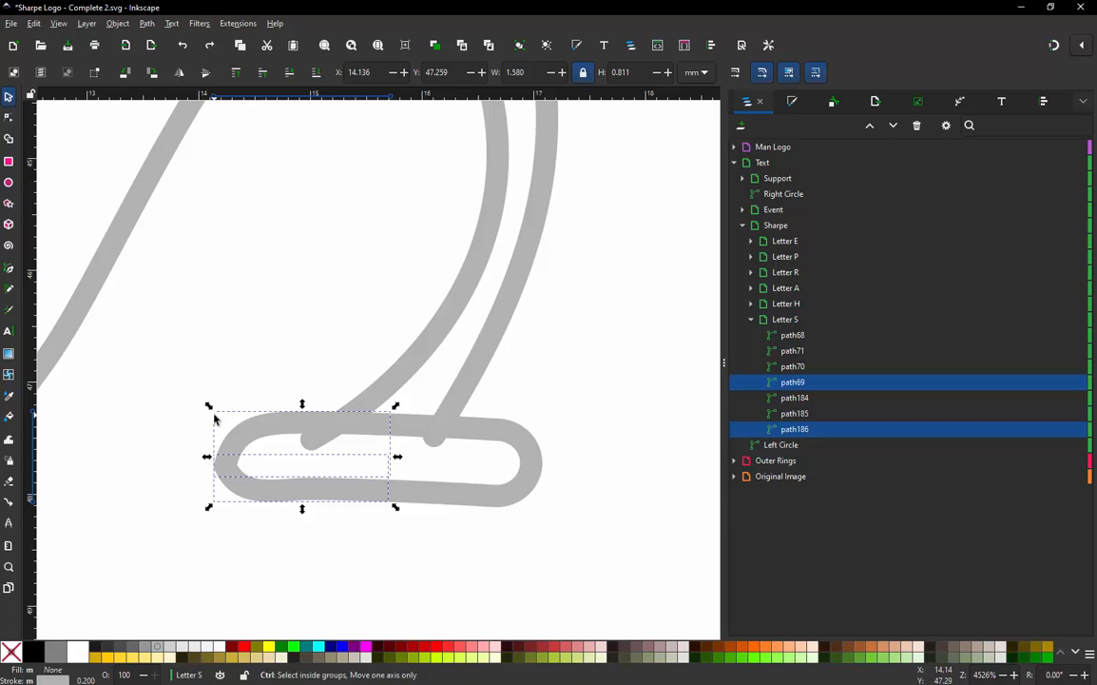
pyautogui.hotkey('ctrl', 'z')
pyautogui.moveTo(569, 387)
pyautogui.mouseDown()
pyautogui.moveTo(490, 519)
pyautogui.moveTo(558, 485)
pyautogui.moveTo(574, 422)
pyautogui.moveTo(483, 523)
pyautogui.mouseUp()
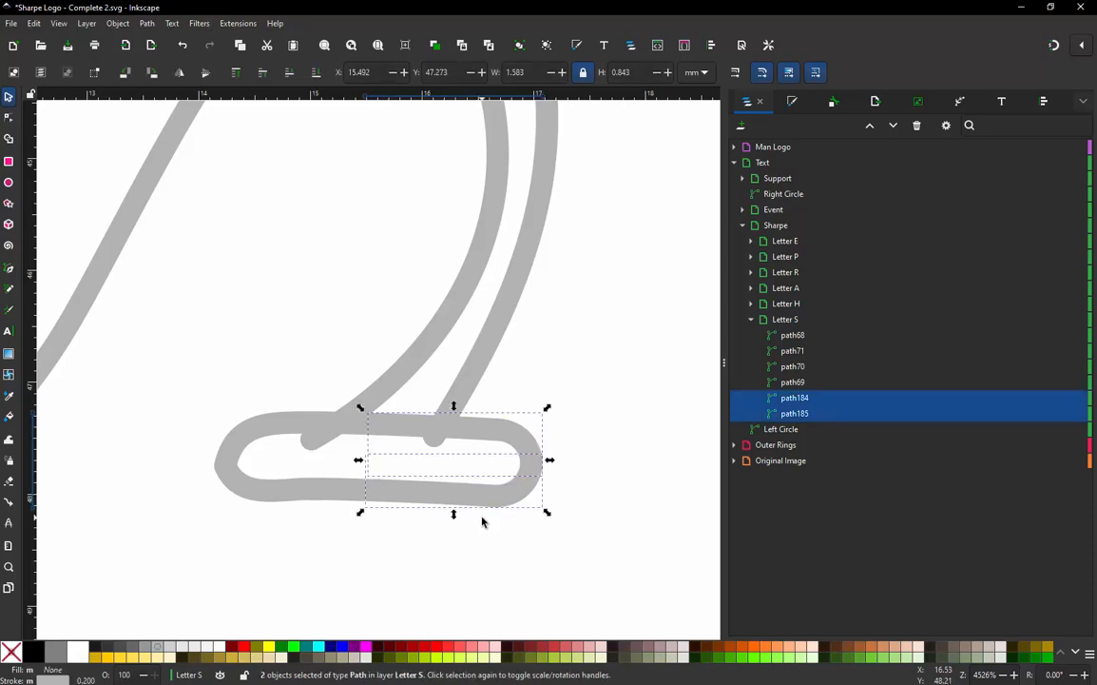
pyautogui.hotkey('ctrl', 'k')
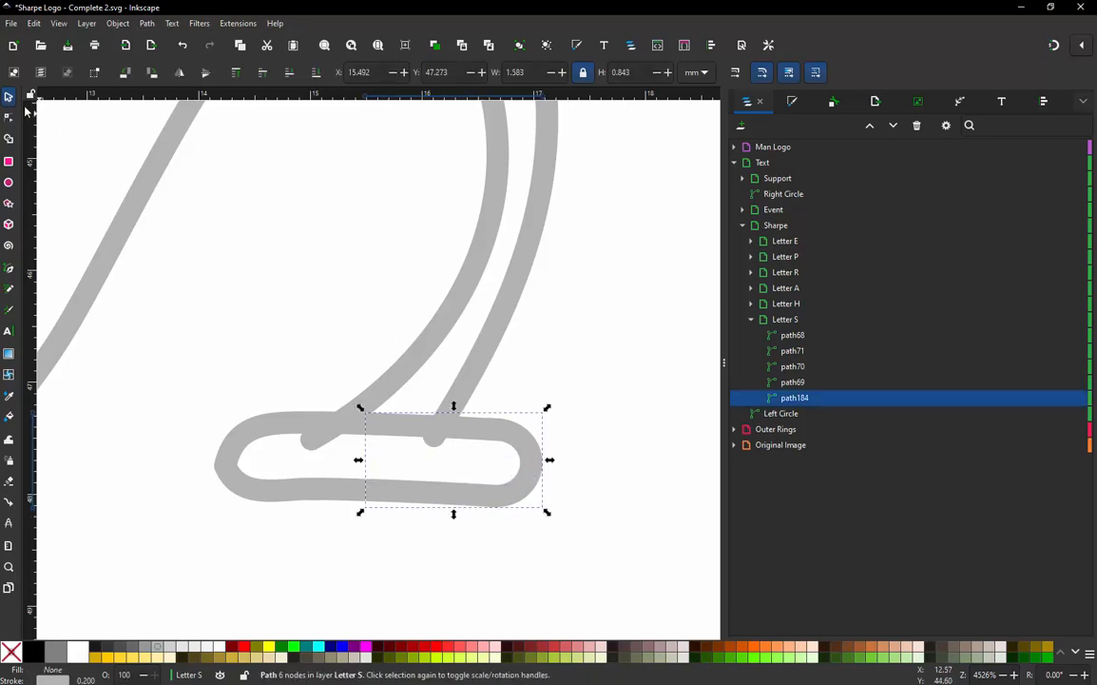
# - Open the Ink/Stitch Params for both halves of the lower serif bar and disable running stitch along paths
pyautogui.click(189, 389)
pyautogui.moveTo(186, 387); pyautogui.dragTo(563, 535)
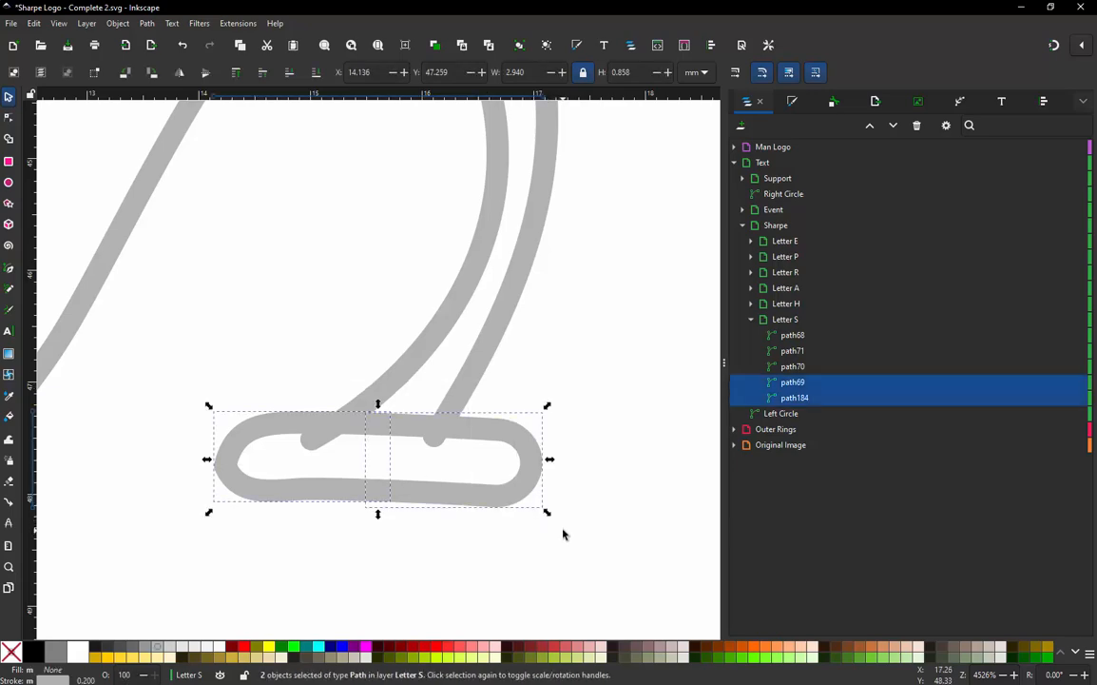
pyautogui.click(233, 24)
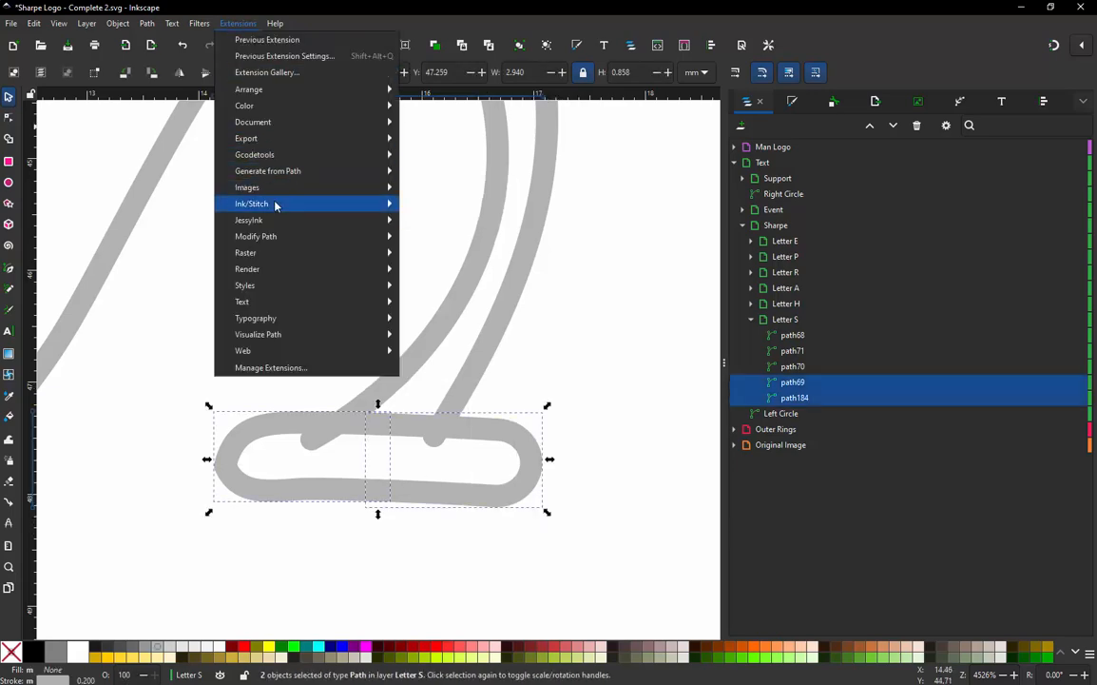
pyautogui.moveTo(314, 204)
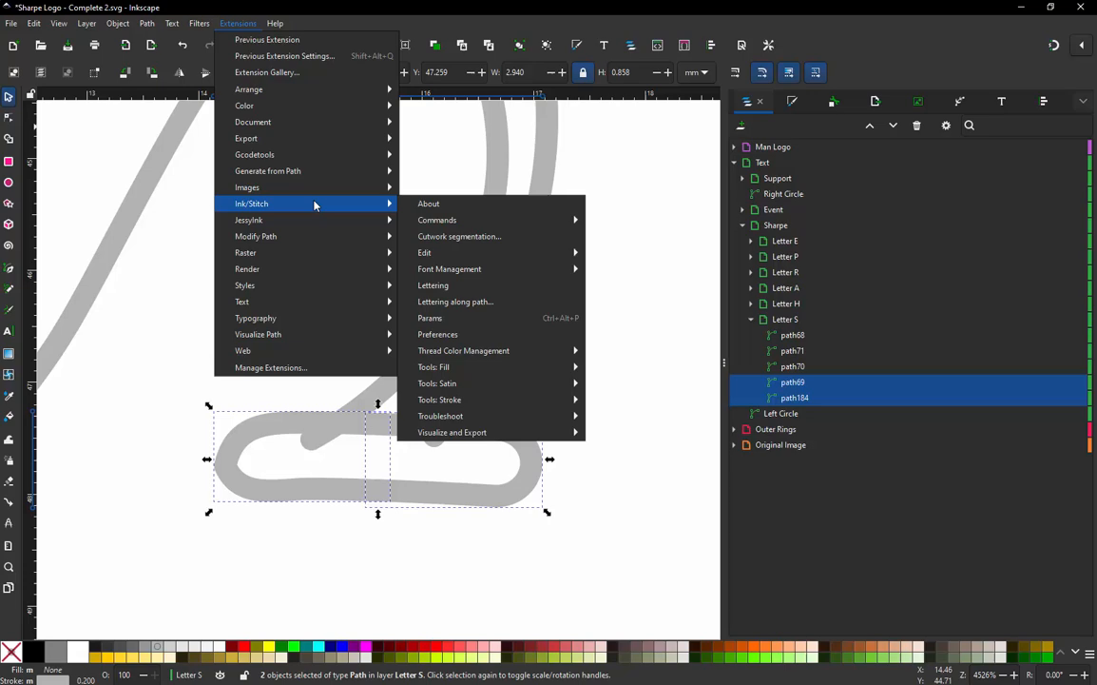
pyautogui.click(463, 317)
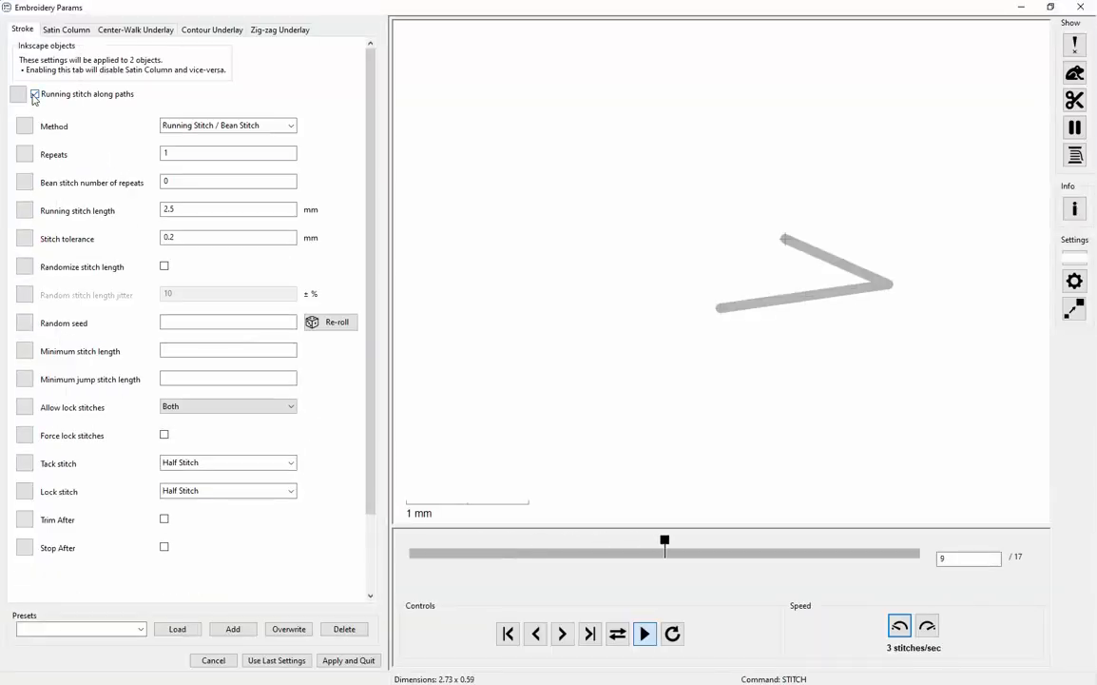
pyautogui.click(34, 96)
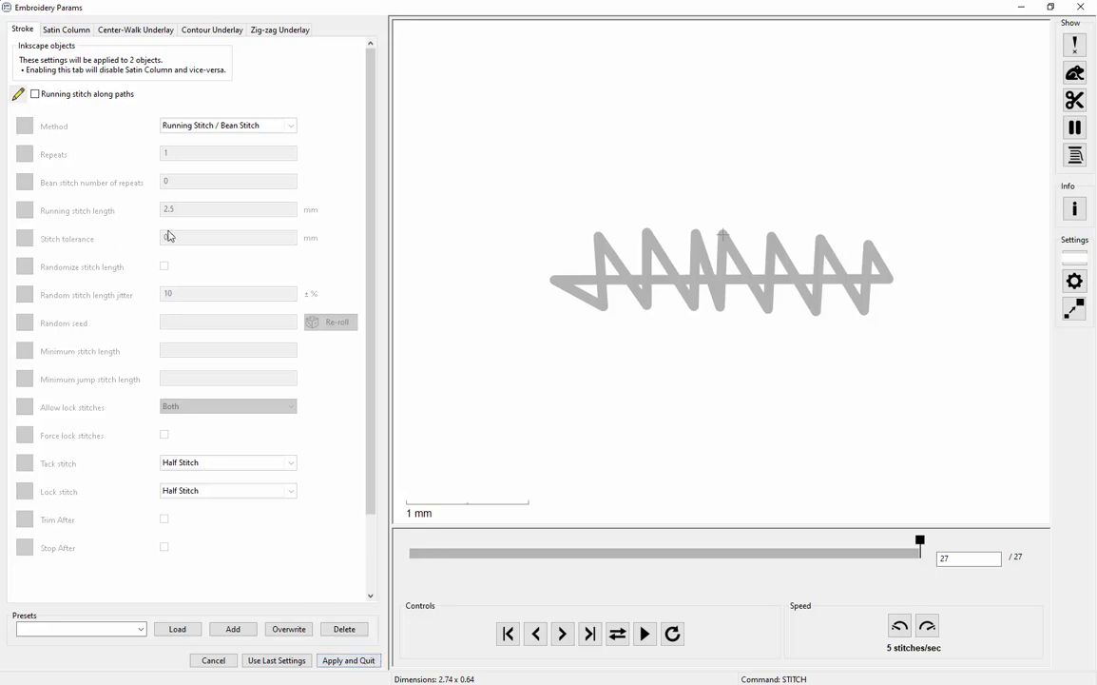
# - Set the zig-zag spacing of the two satin columns to 0.25 mm, apply the parameters and deselect the halves
pyautogui.click(57, 32)
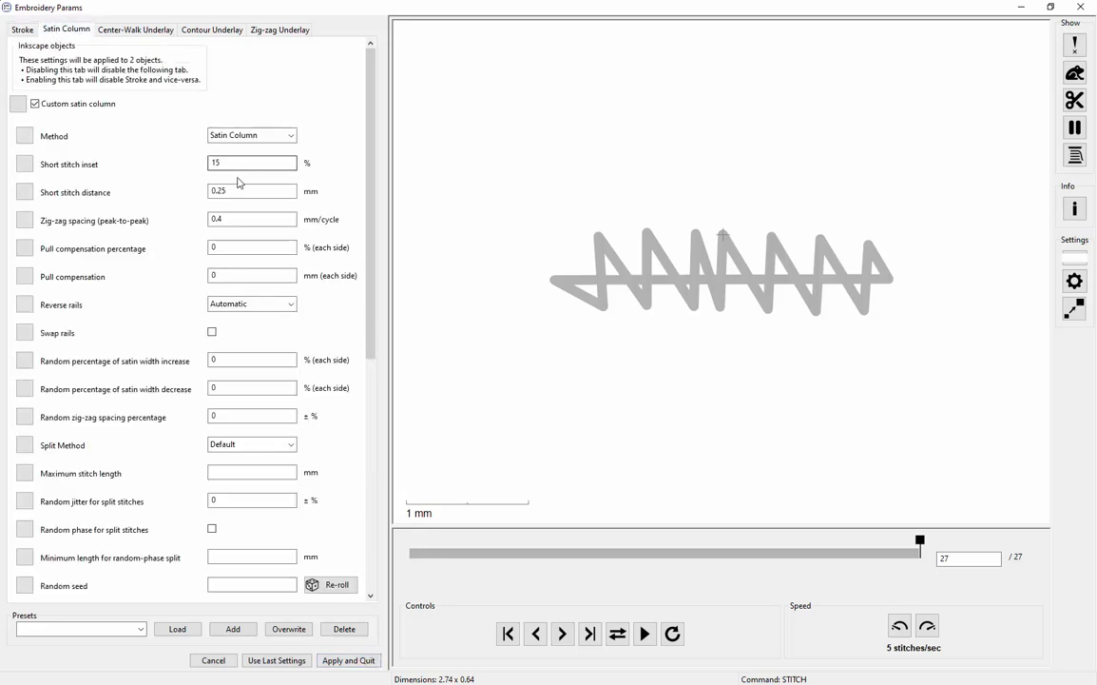
pyautogui.doubleClick(217, 219)
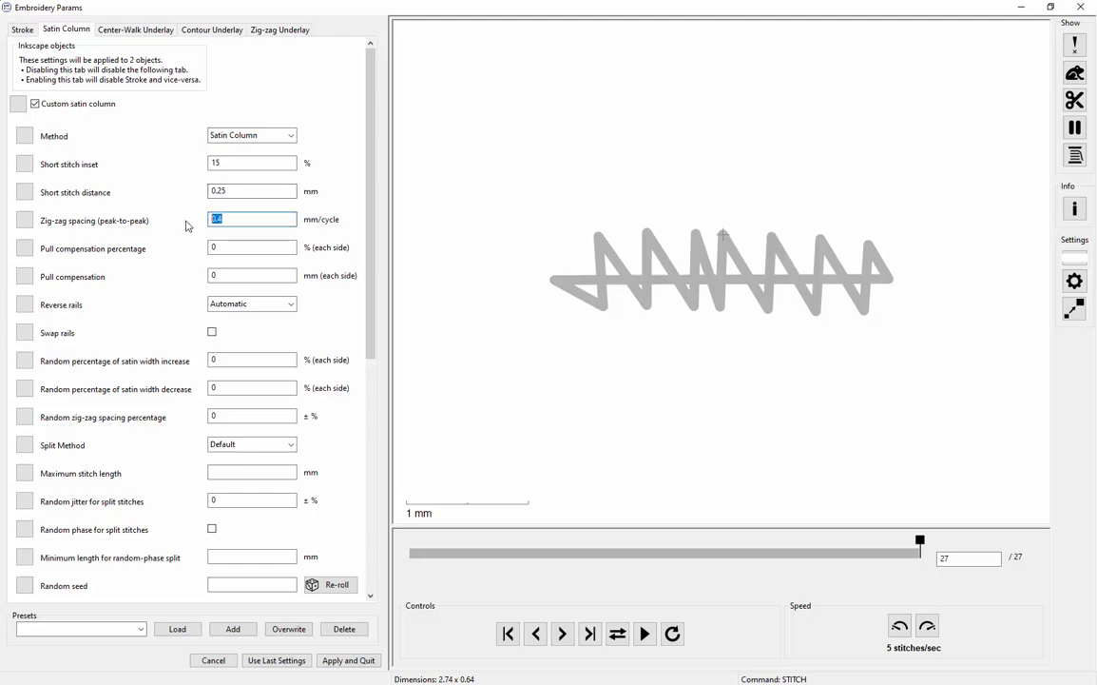
pyautogui.write('.25')
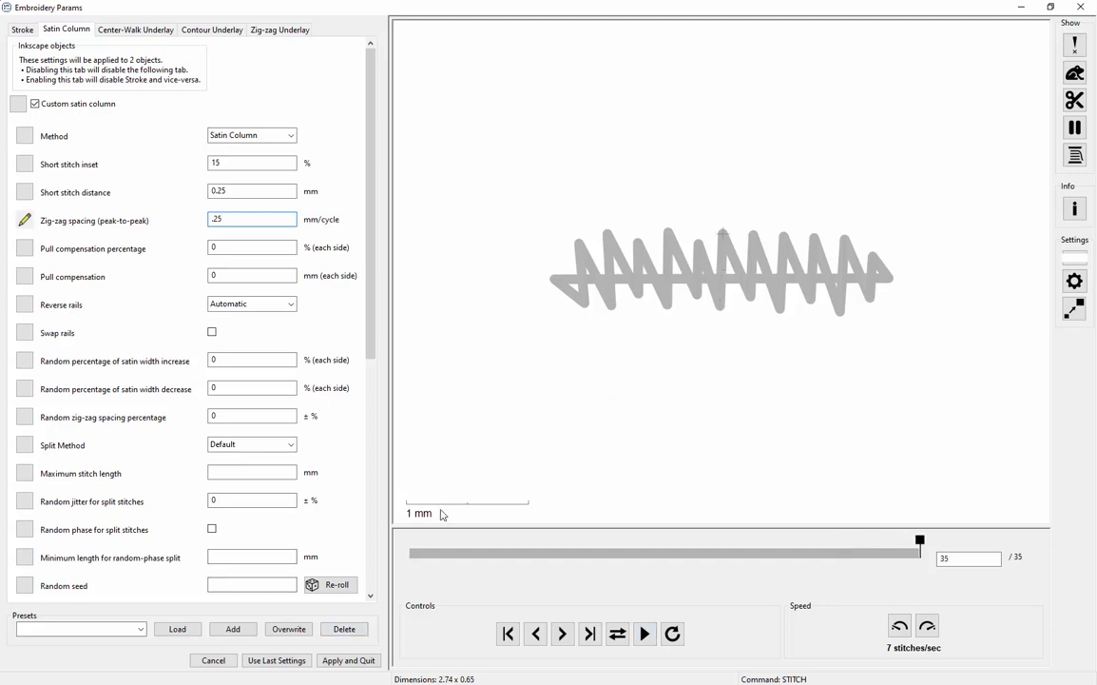
pyautogui.click(335, 660)
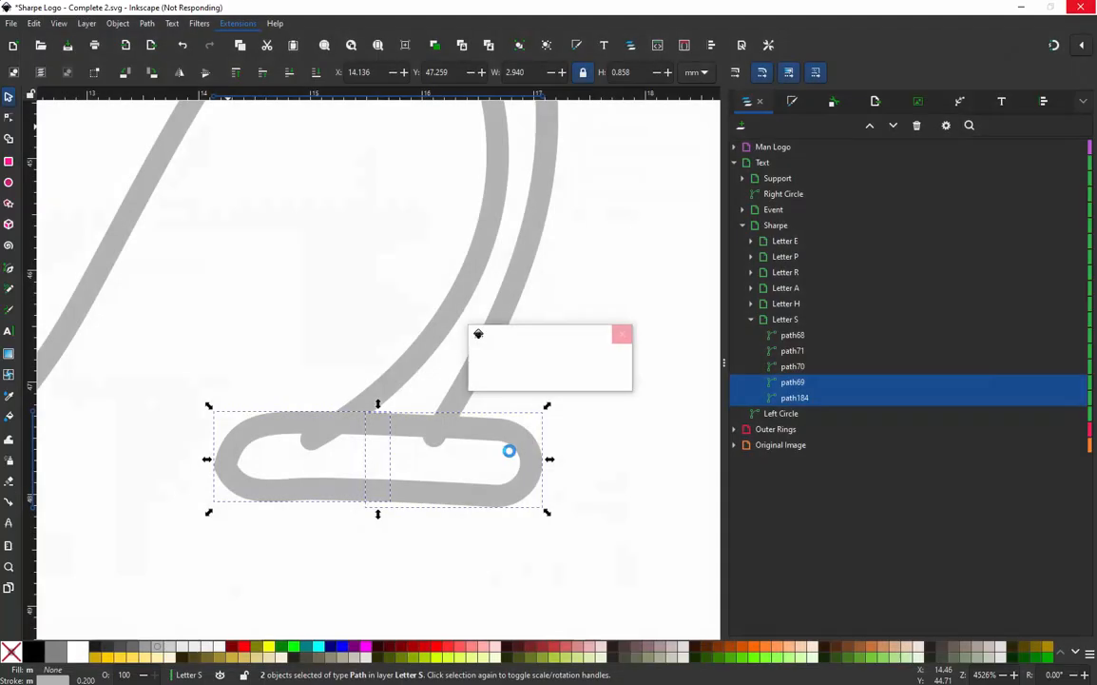
pyautogui.click(502, 420)
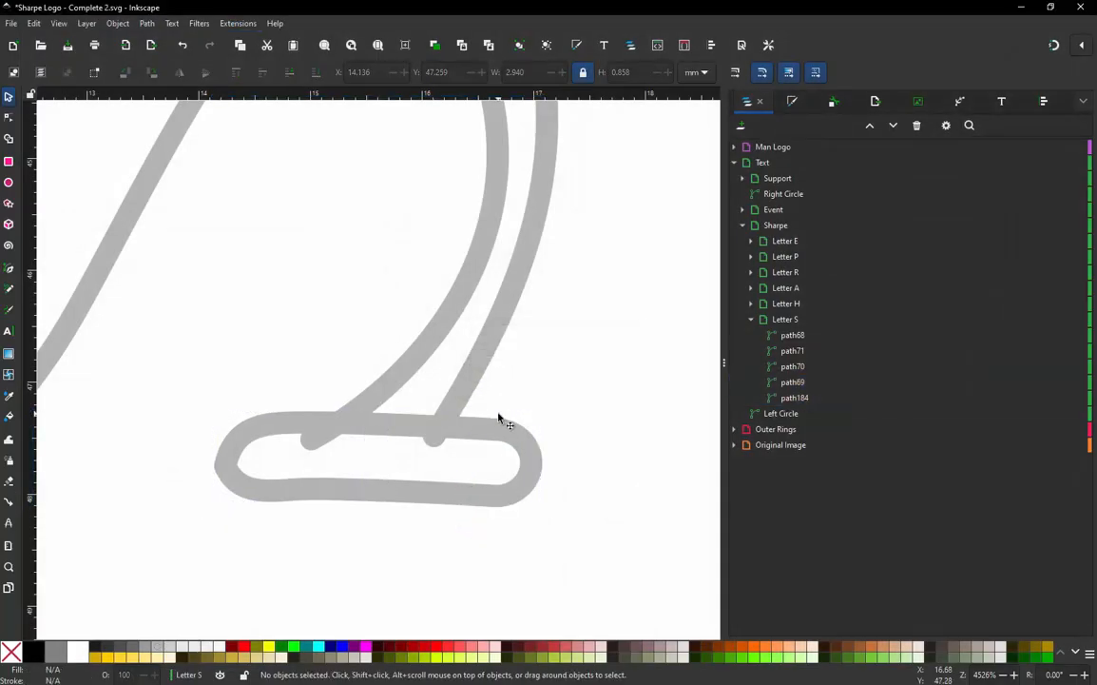
# - Check the satin column parameters of the letter S's upper serif bar, including its zig-zag spacing, and apply them
pyautogui.scroll(-2, 502, 420)
pyautogui.scroll(-3, 499, 418)
pyautogui.scroll(1, 446, 372)
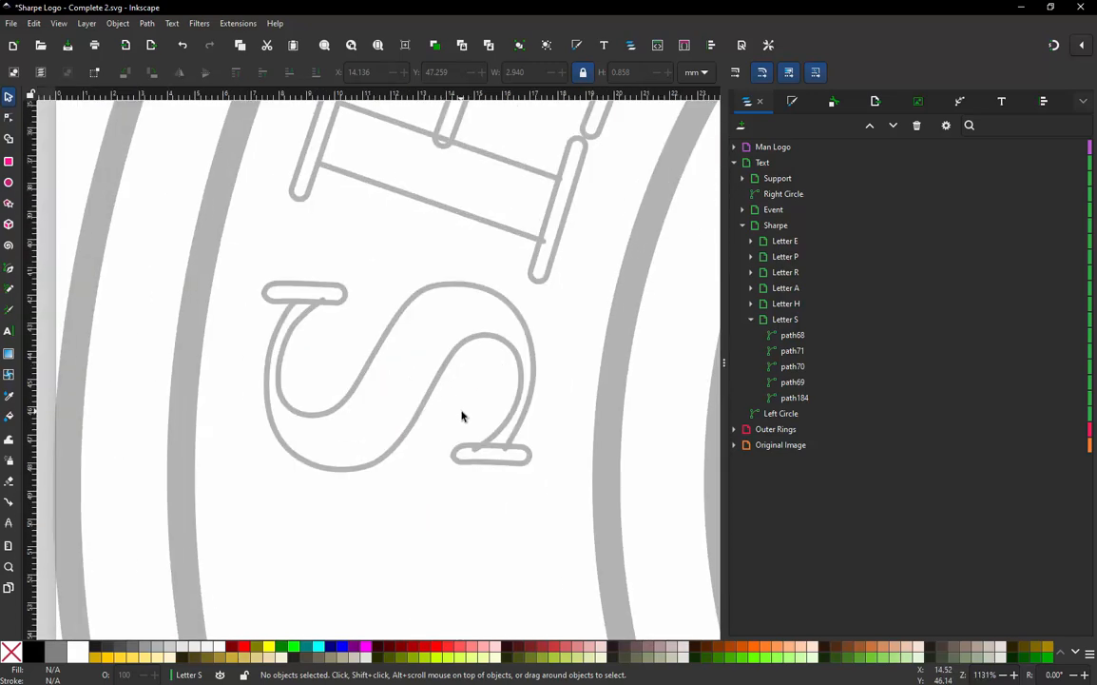
pyautogui.scroll(1, 463, 420)
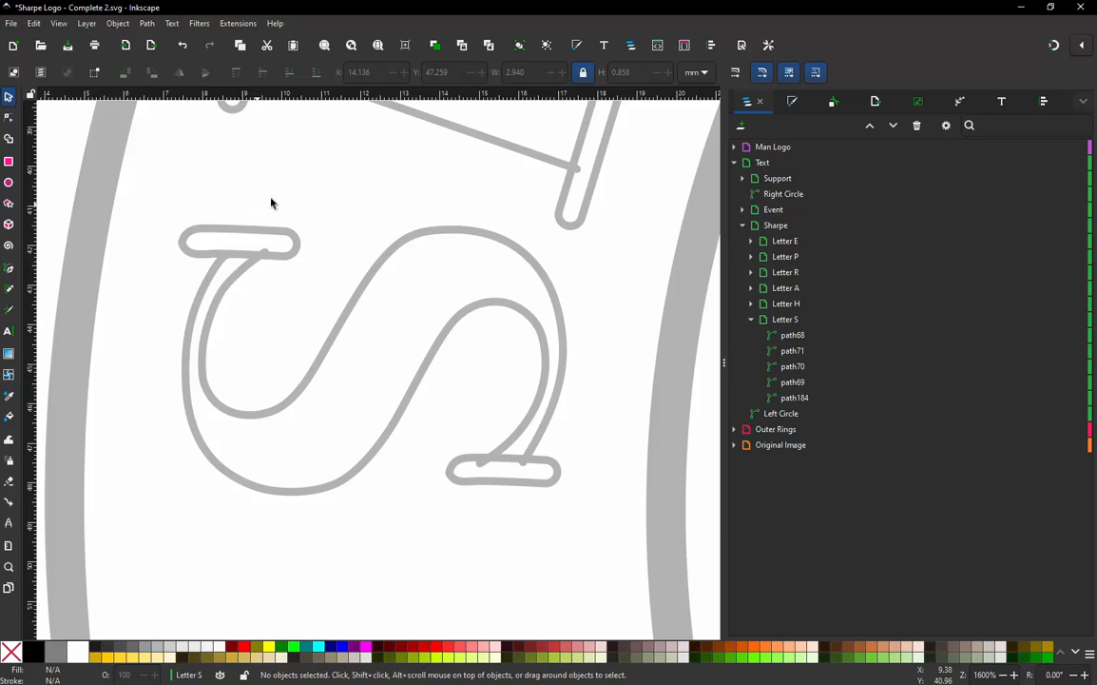
pyautogui.scroll(-2, 361, 370)
pyautogui.scroll(2, 315, 333)
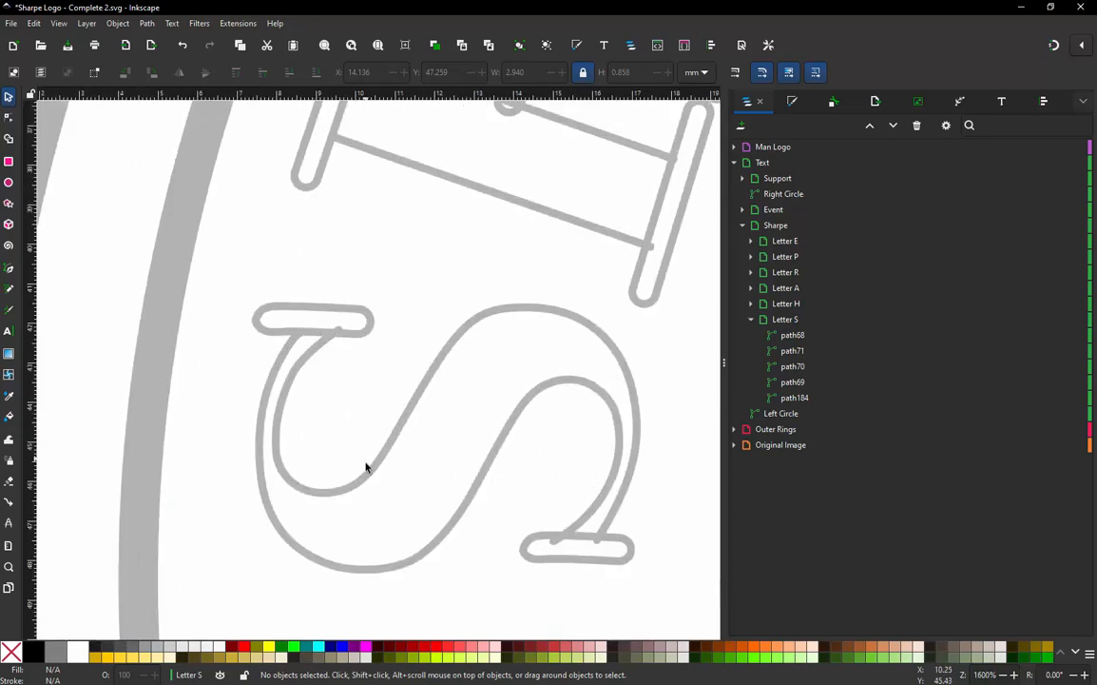
pyautogui.scroll(-1, 311, 324)
pyautogui.scroll(1, 310, 321)
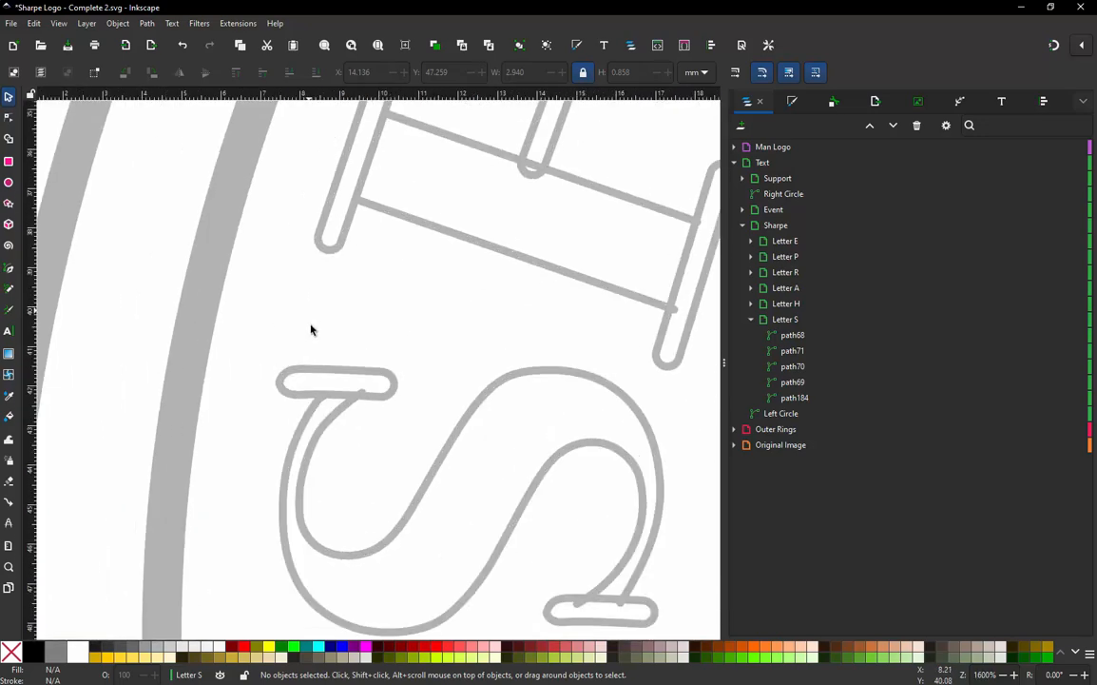
pyautogui.click(334, 374)
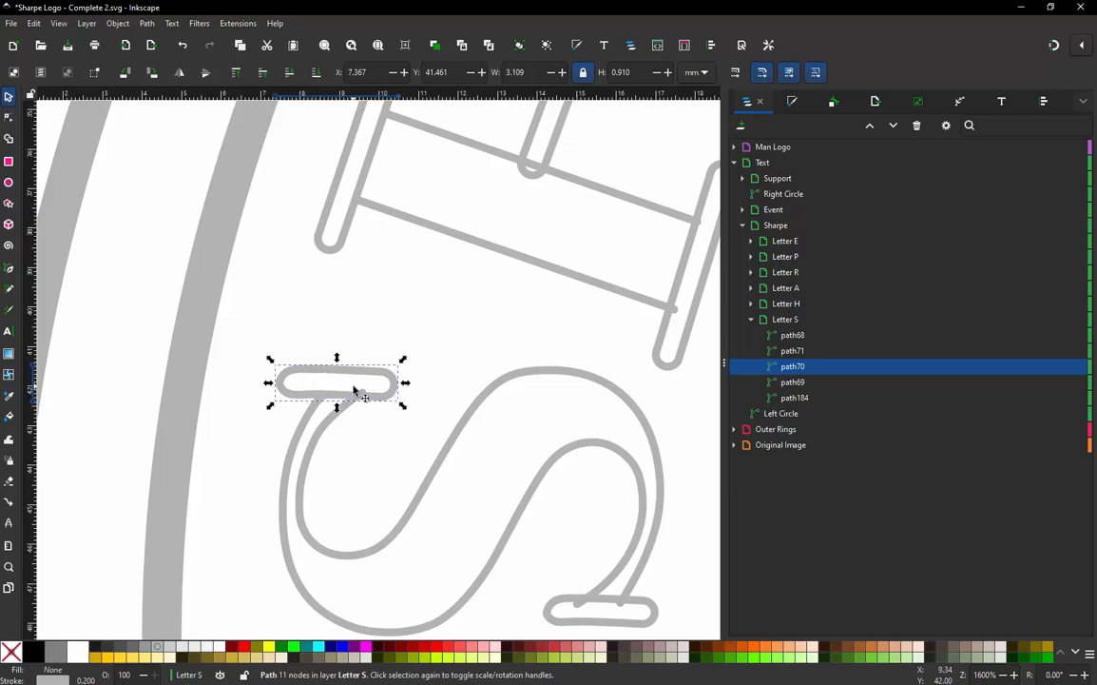
pyautogui.press('ctrl')
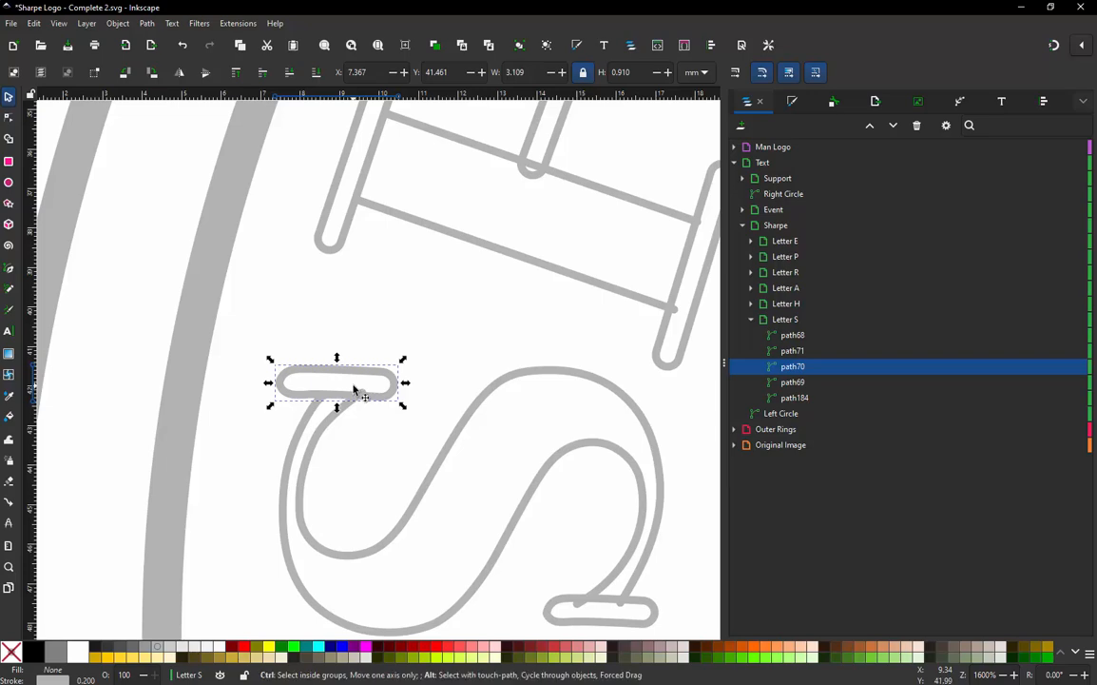
pyautogui.hotkey('ctrl', 'alt', 'q')
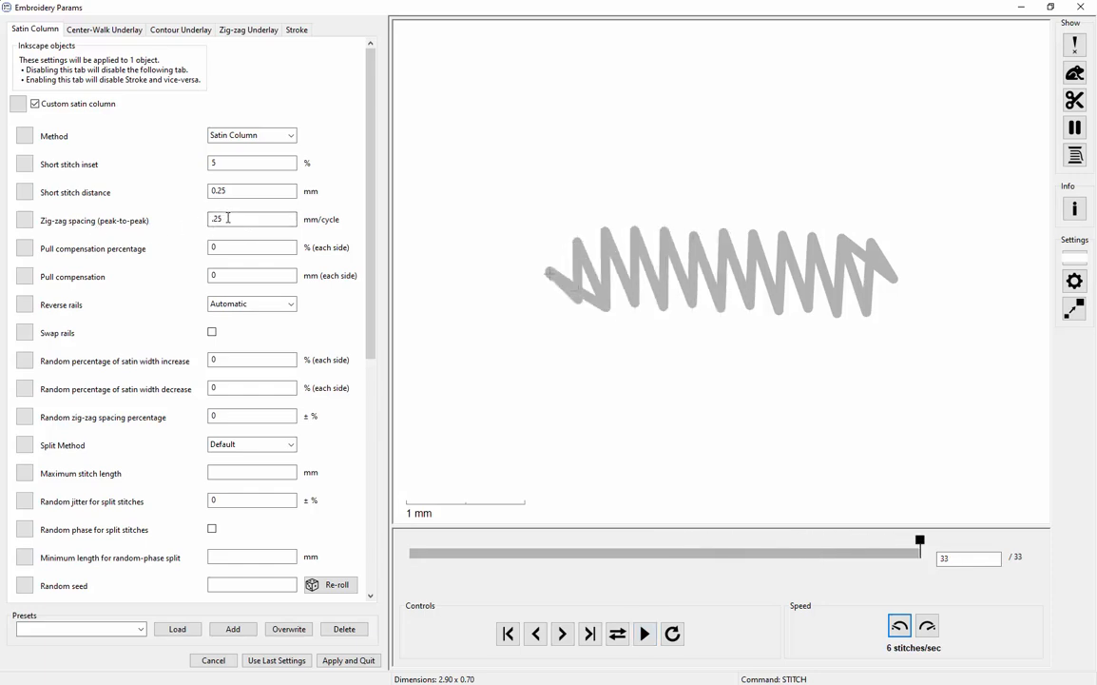
pyautogui.click(360, 663)
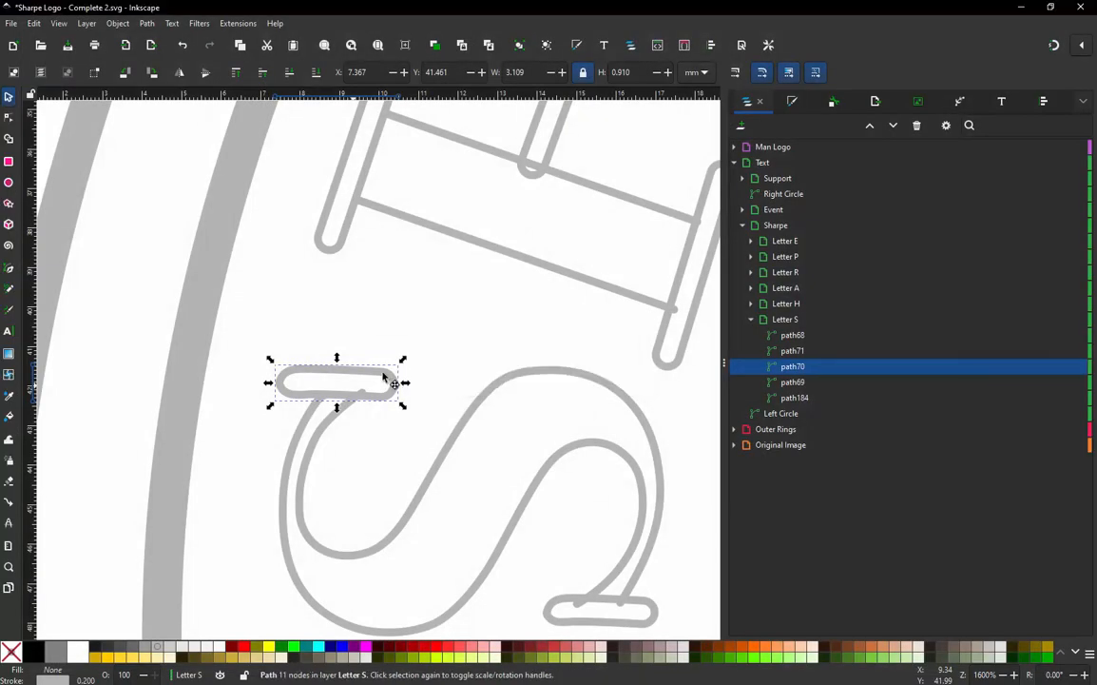
# - Attach an Ink/Stitch satin cut point command to the upper serif bar of the letter S
pyautogui.click(242, 24)
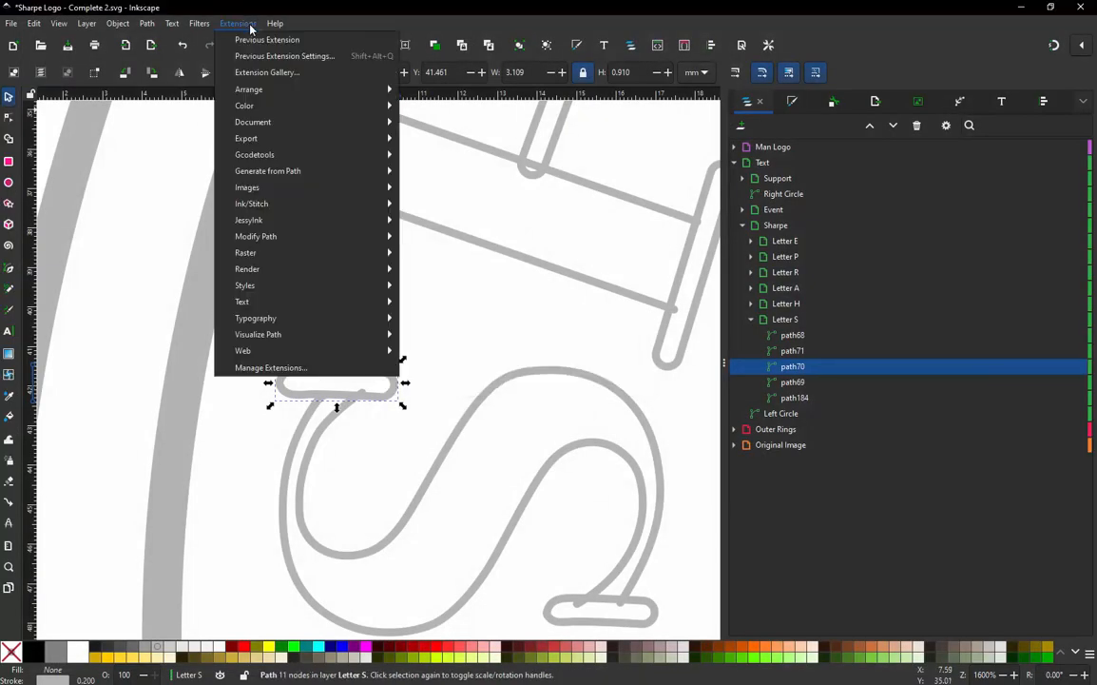
pyautogui.moveTo(276, 205)
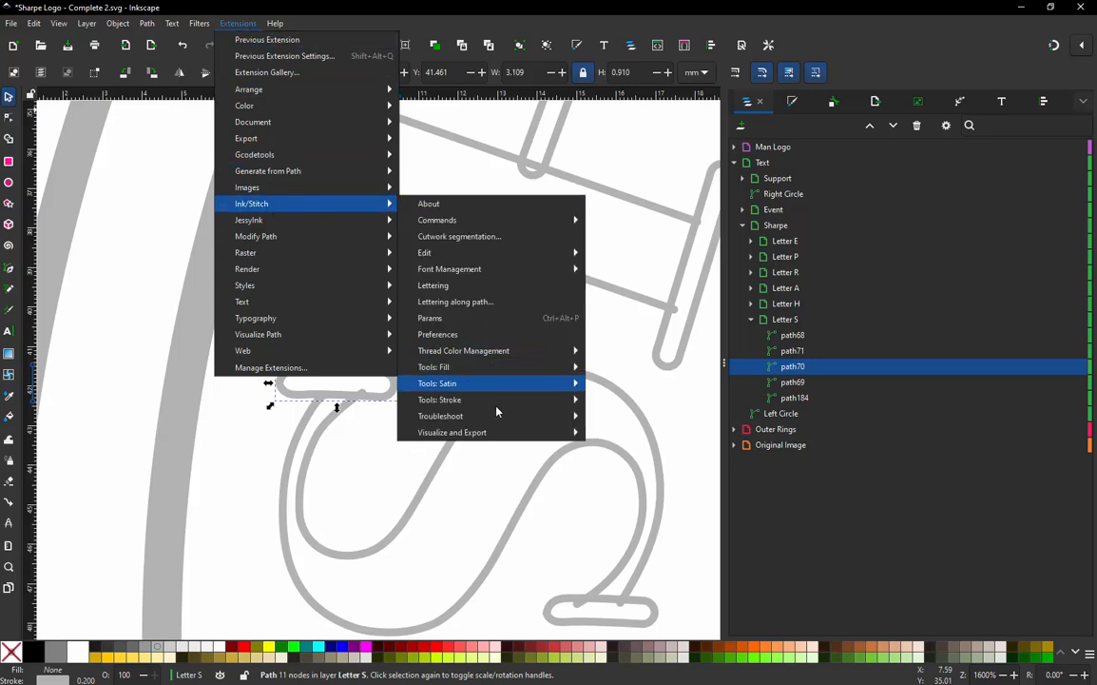
pyautogui.moveTo(496, 436)
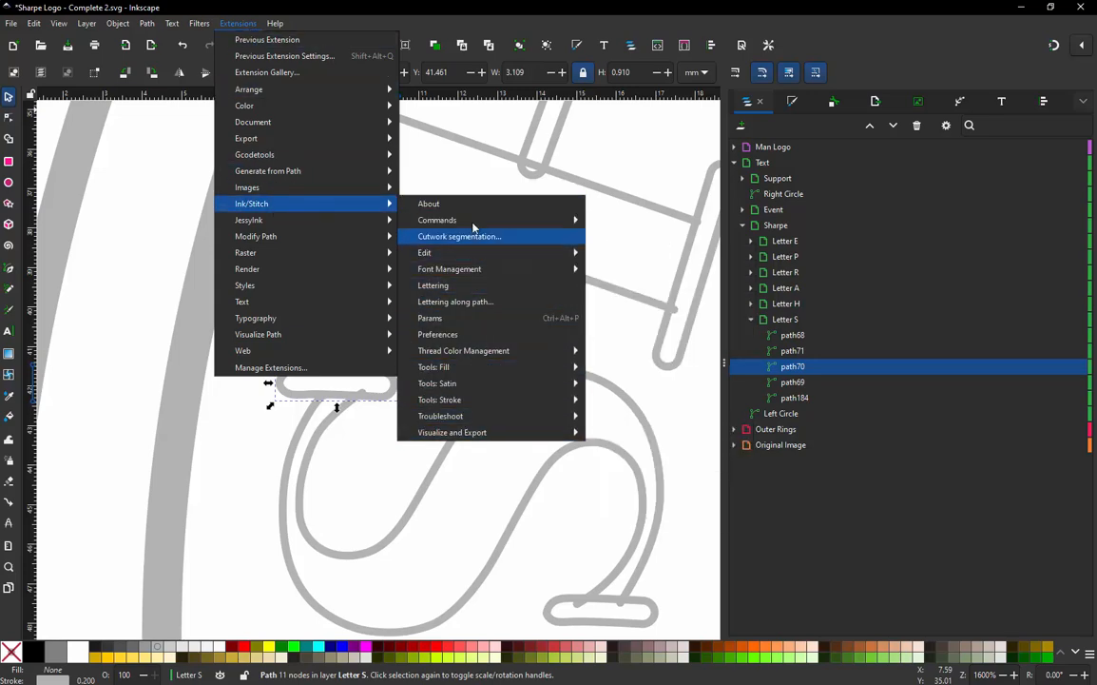
pyautogui.moveTo(497, 222)
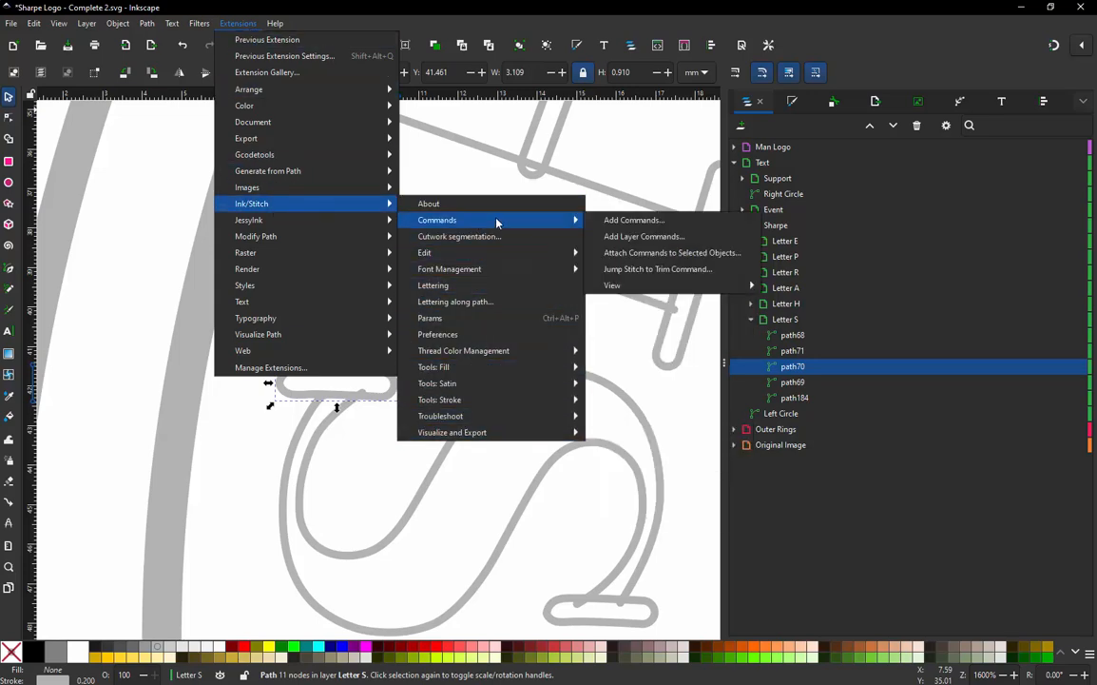
pyautogui.click(660, 252)
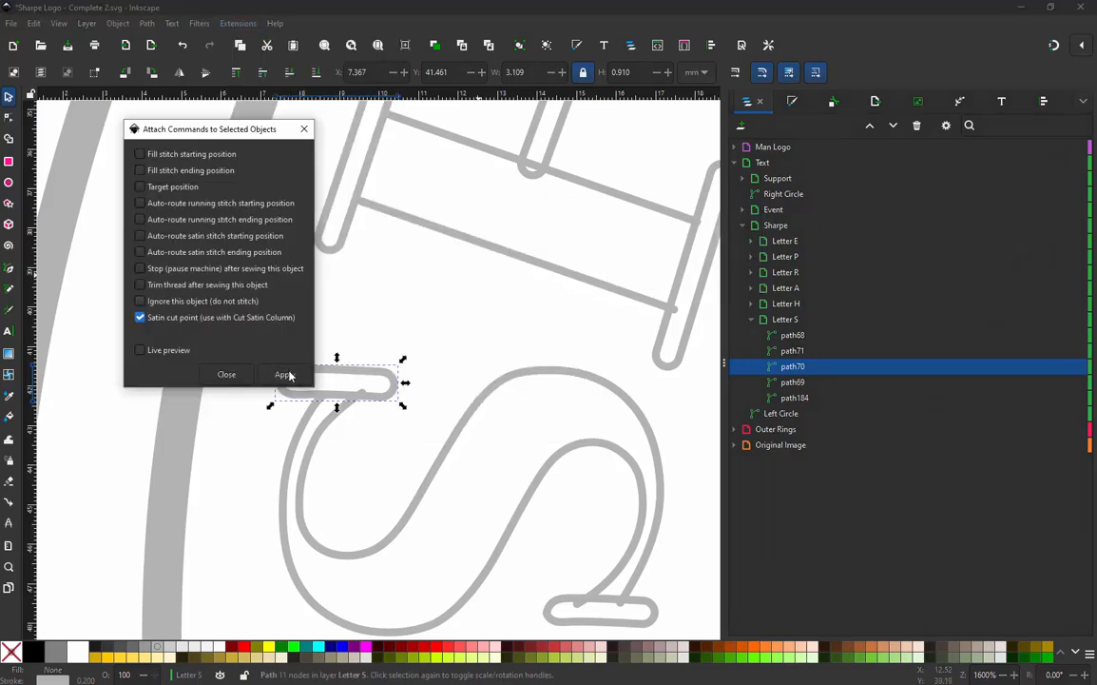
pyautogui.click(284, 375)
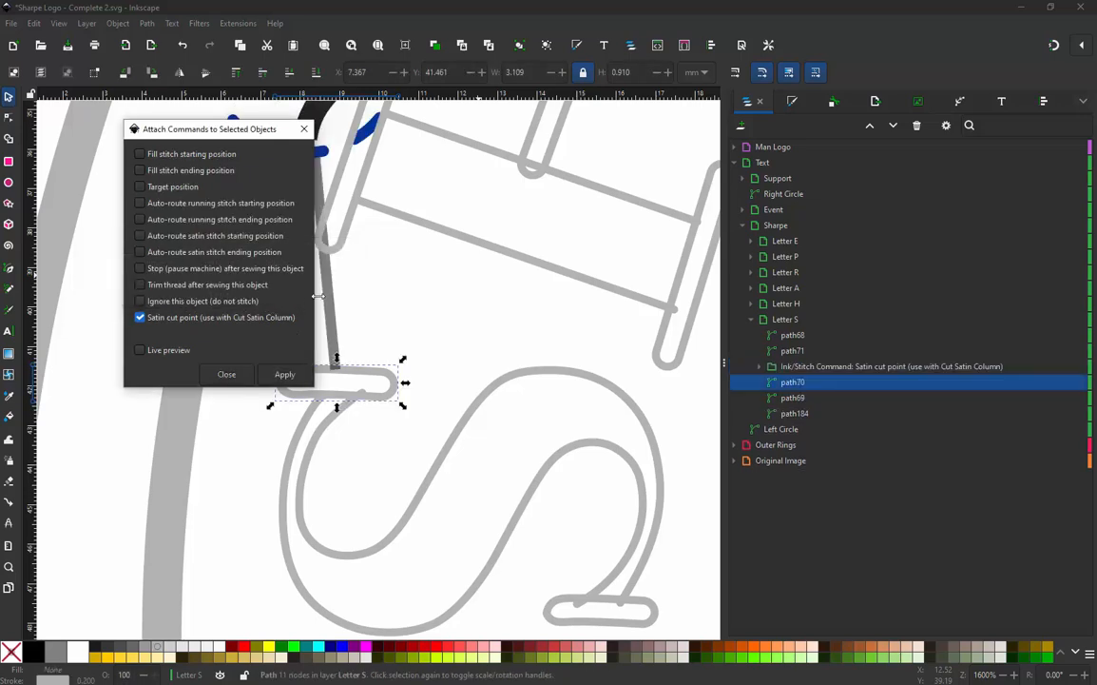
pyautogui.click(226, 374)
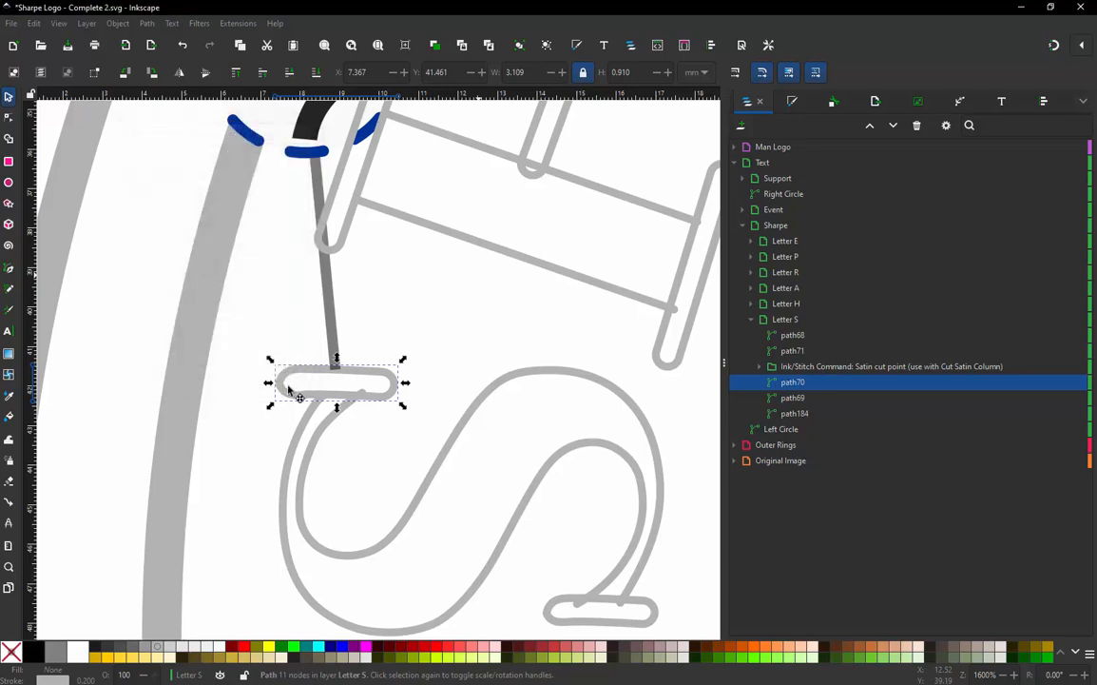
# - Split the upper serif bar at its cut point with Cut Satin Column and deselect the result
pyautogui.scroll(-2, 323, 314)
pyautogui.scroll(2, 326, 319)
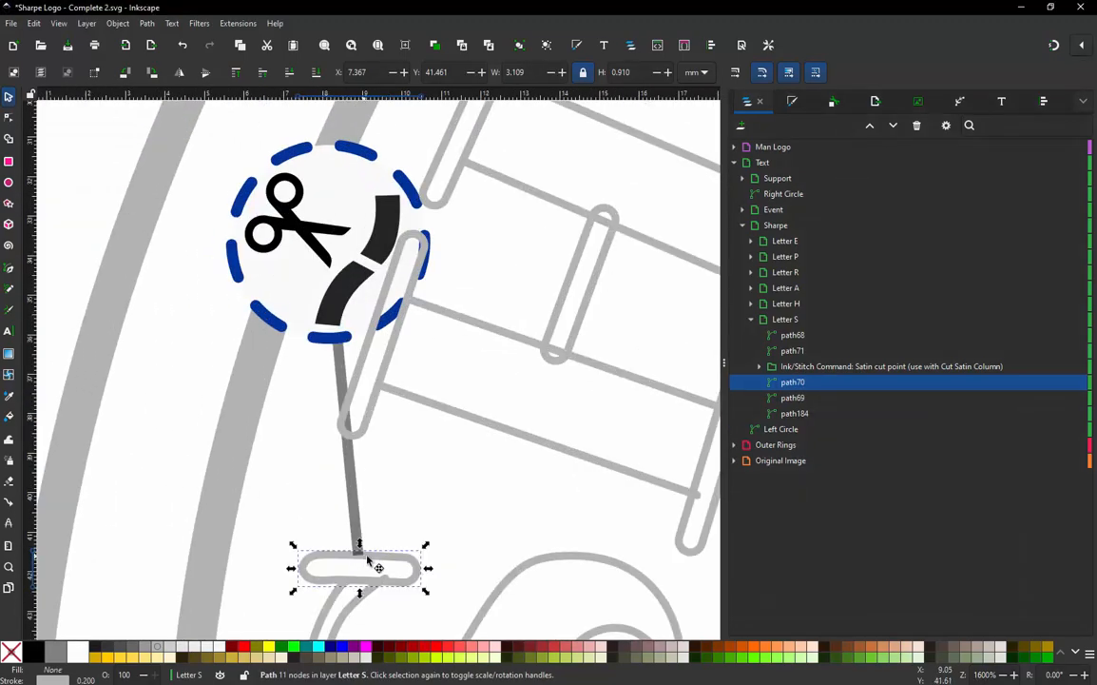
pyautogui.scroll(-3, 368, 207)
pyautogui.scroll(3, 388, 318)
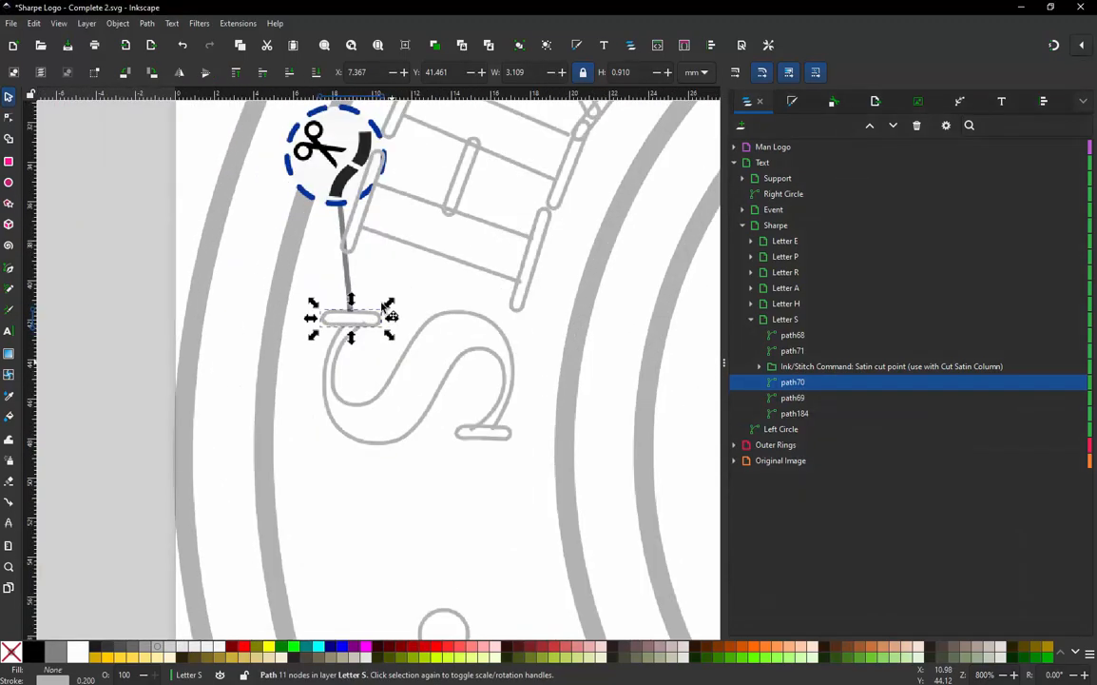
pyautogui.scroll(-2, 372, 433)
pyautogui.scroll(1, 352, 361)
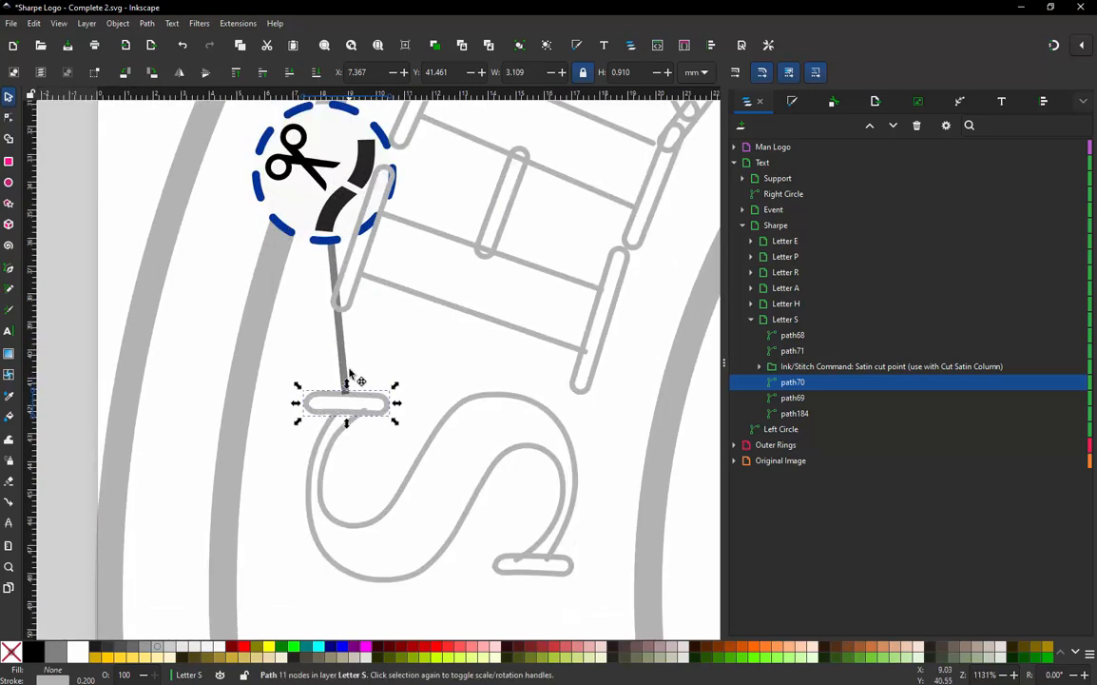
pyautogui.click(239, 24)
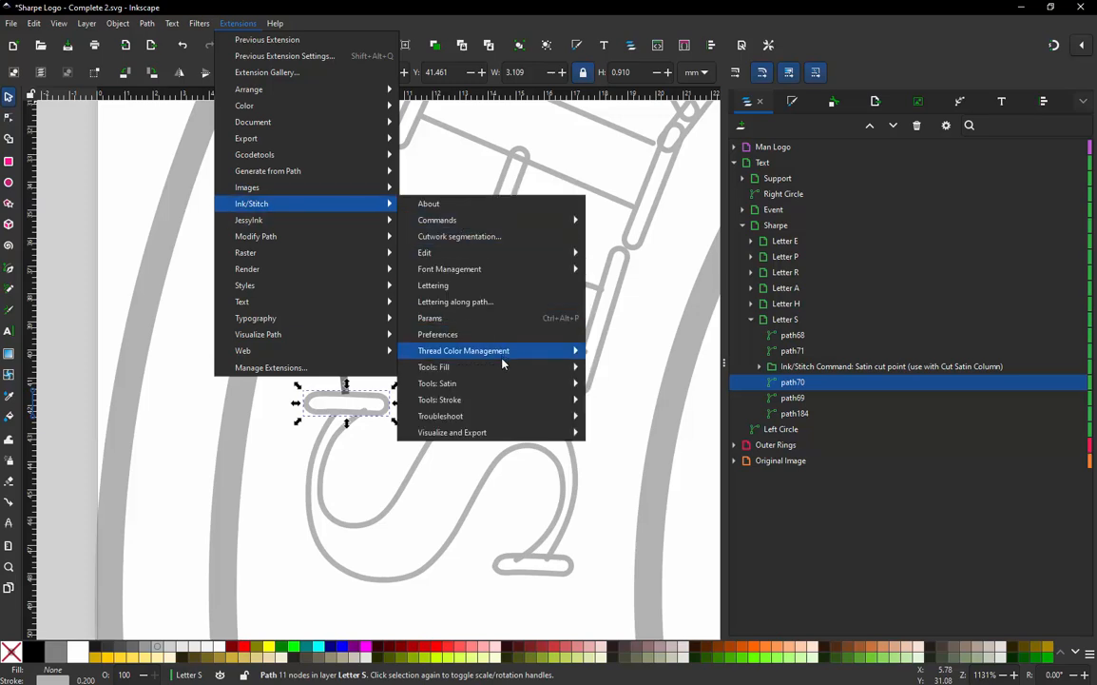
pyautogui.moveTo(504, 391)
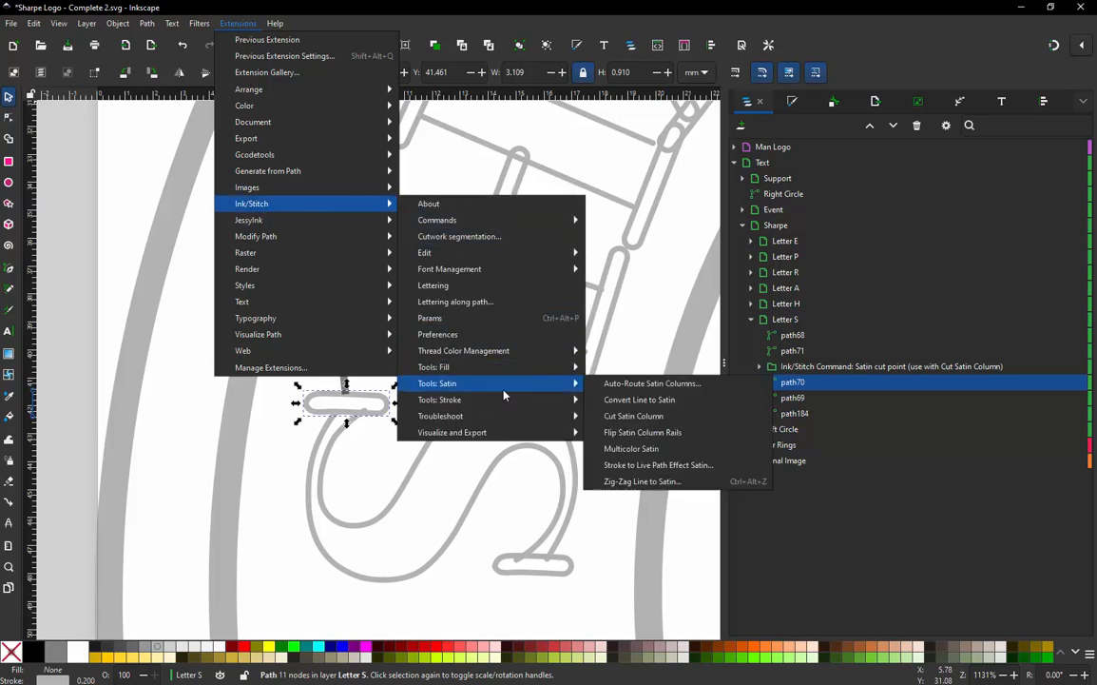
pyautogui.click(630, 419)
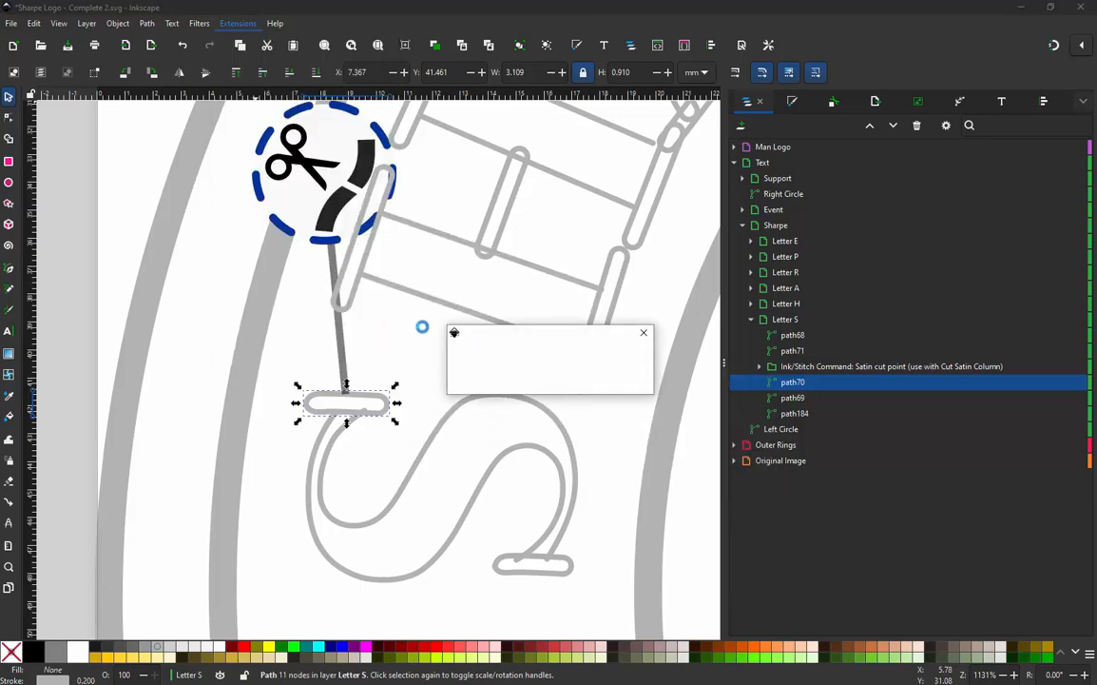
pyautogui.click(298, 359)
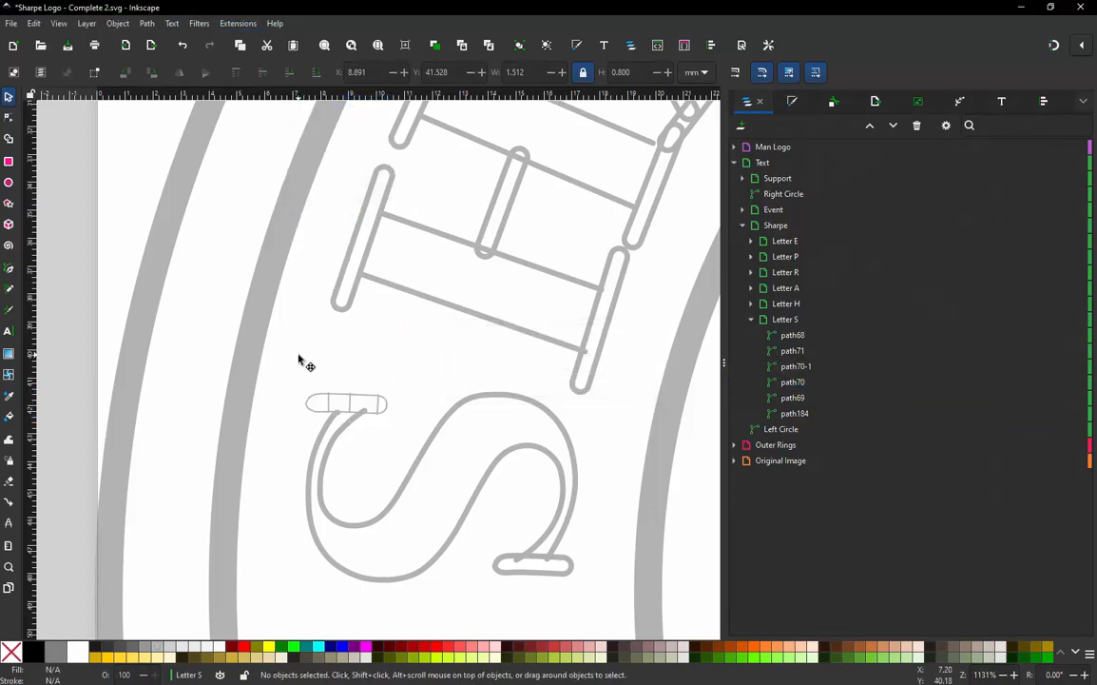
# - Check the split by moving the left half of the upper serif bar aside and undoing the move
pyautogui.click(315, 417)
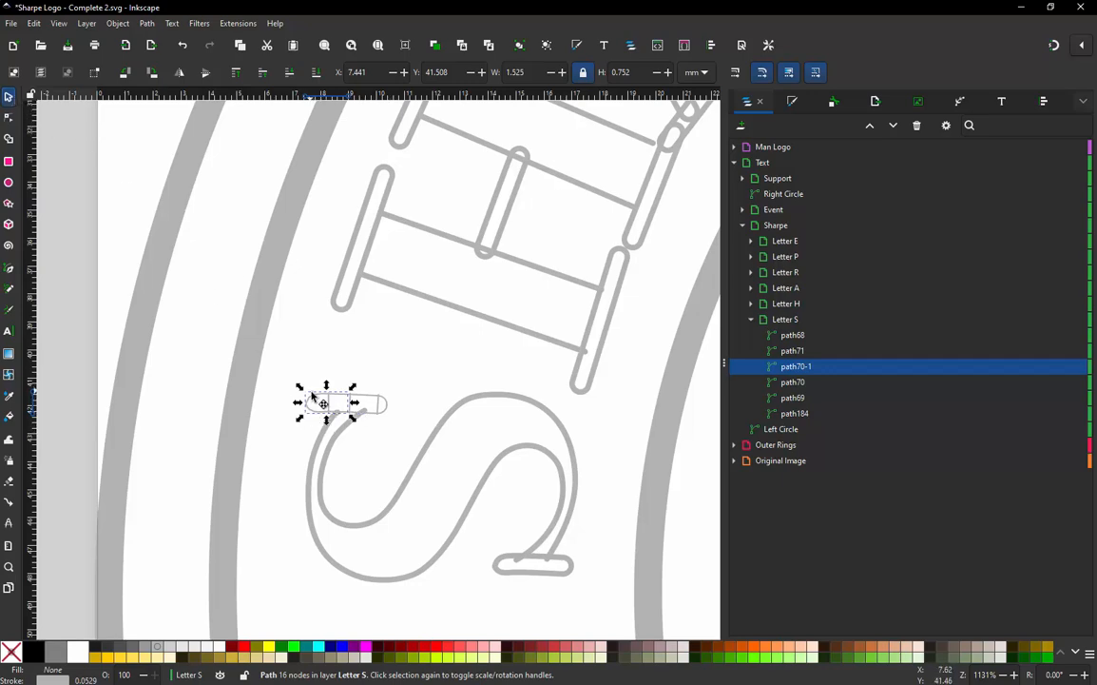
pyautogui.moveTo(313, 393); pyautogui.dragTo(294, 374)
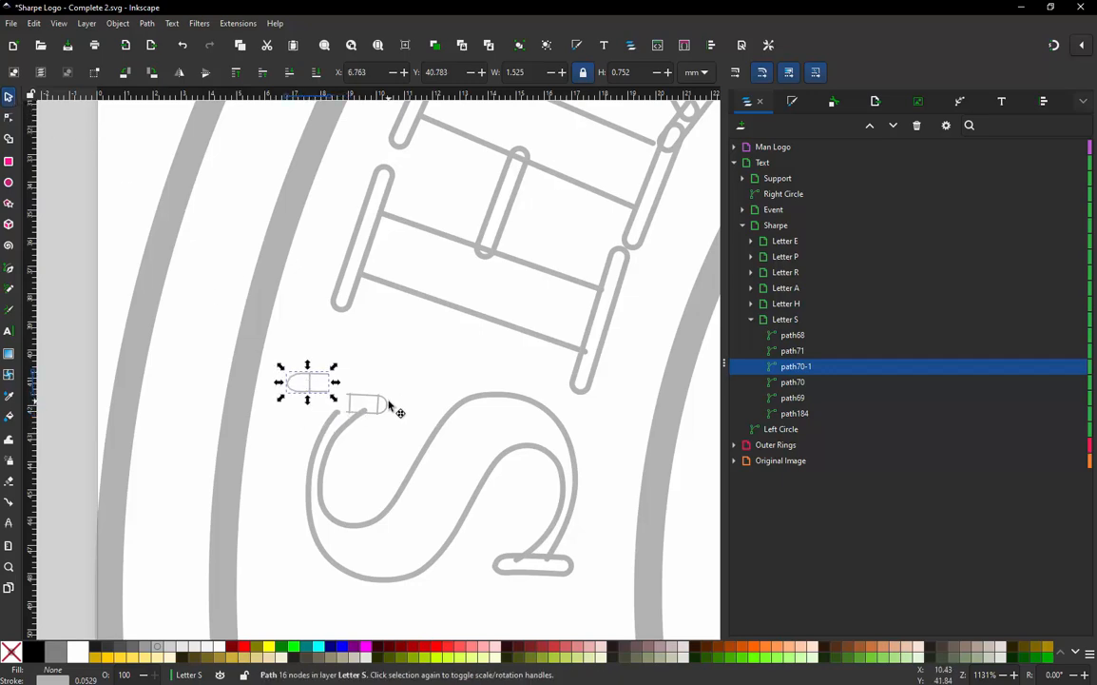
pyautogui.hotkey('ctrl', 'z')
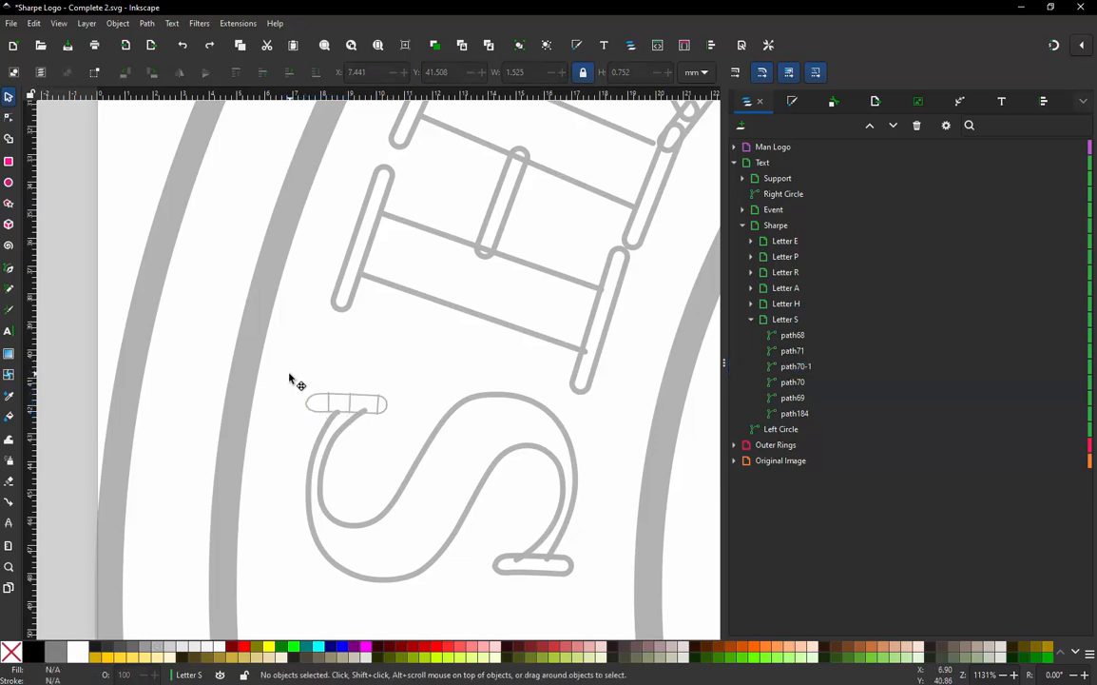
# - Review the zig-zag spacing and stitch simulation of both upper serif bar halves, apply the parameters and deselect the halves
pyautogui.moveTo(290, 376); pyautogui.dragTo(425, 433)
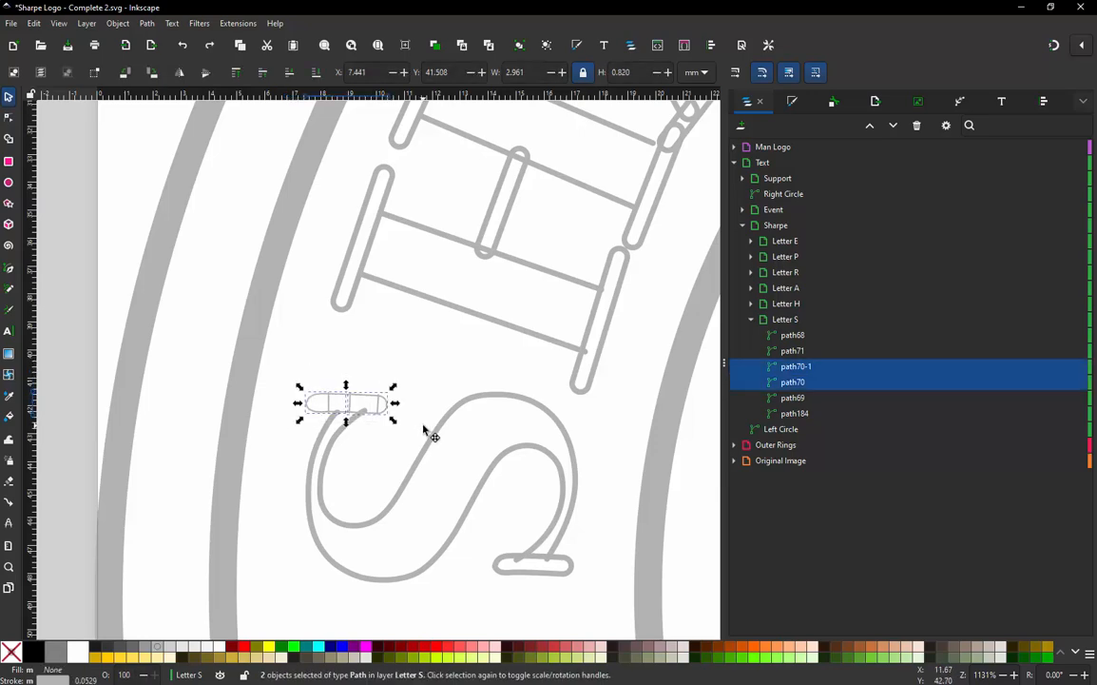
pyautogui.hotkey('ctrl', '+')
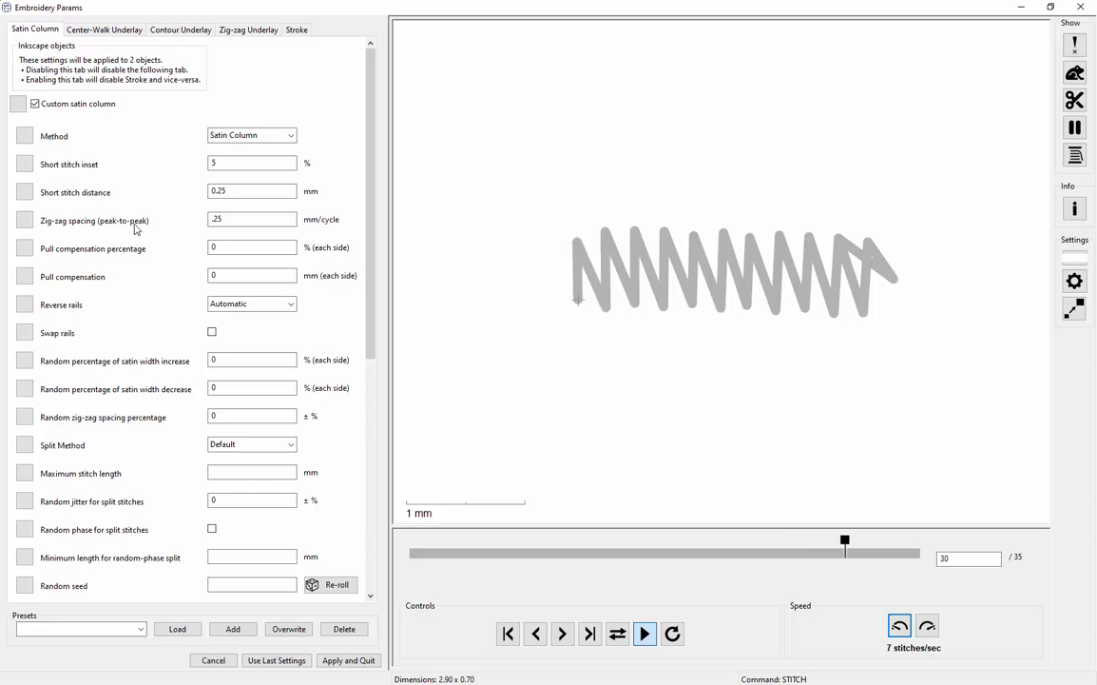
pyautogui.click(221, 217)
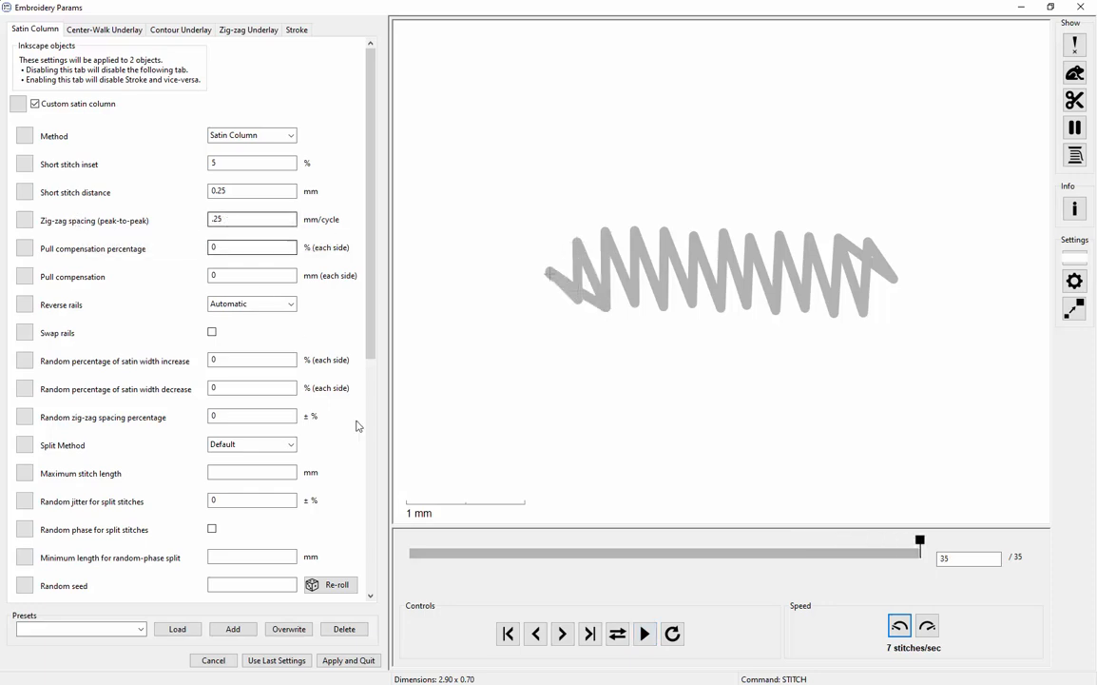
pyautogui.click(923, 542)
pyautogui.moveTo(924, 544); pyautogui.dragTo(1006, 565)
pyautogui.click(362, 660)
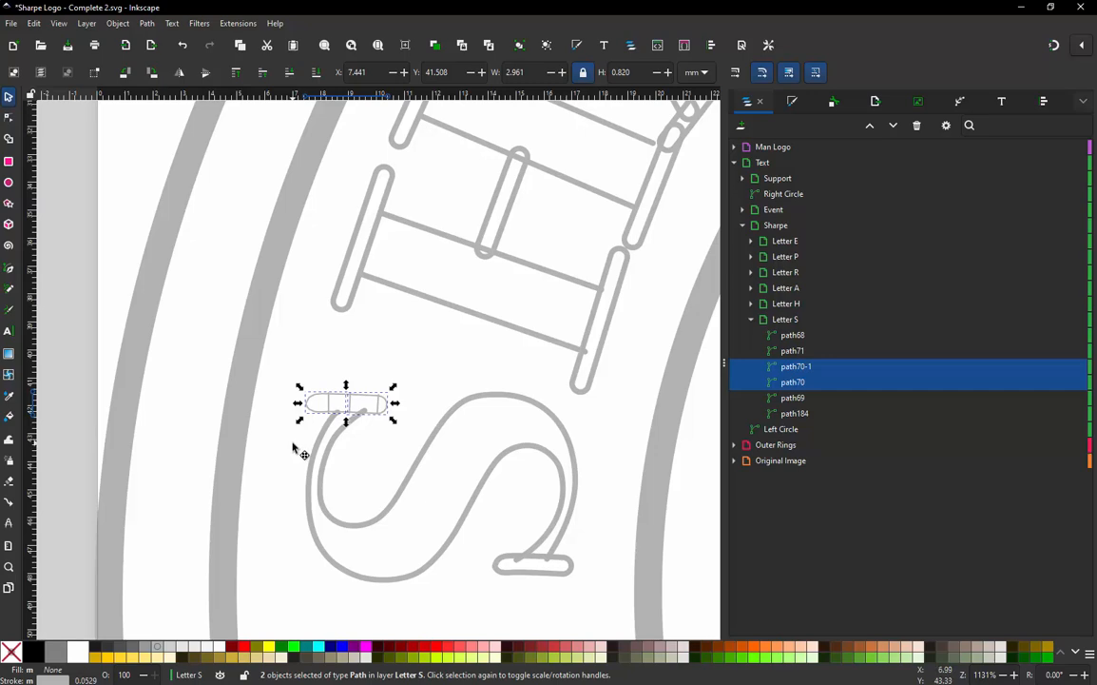
pyautogui.click(299, 445)
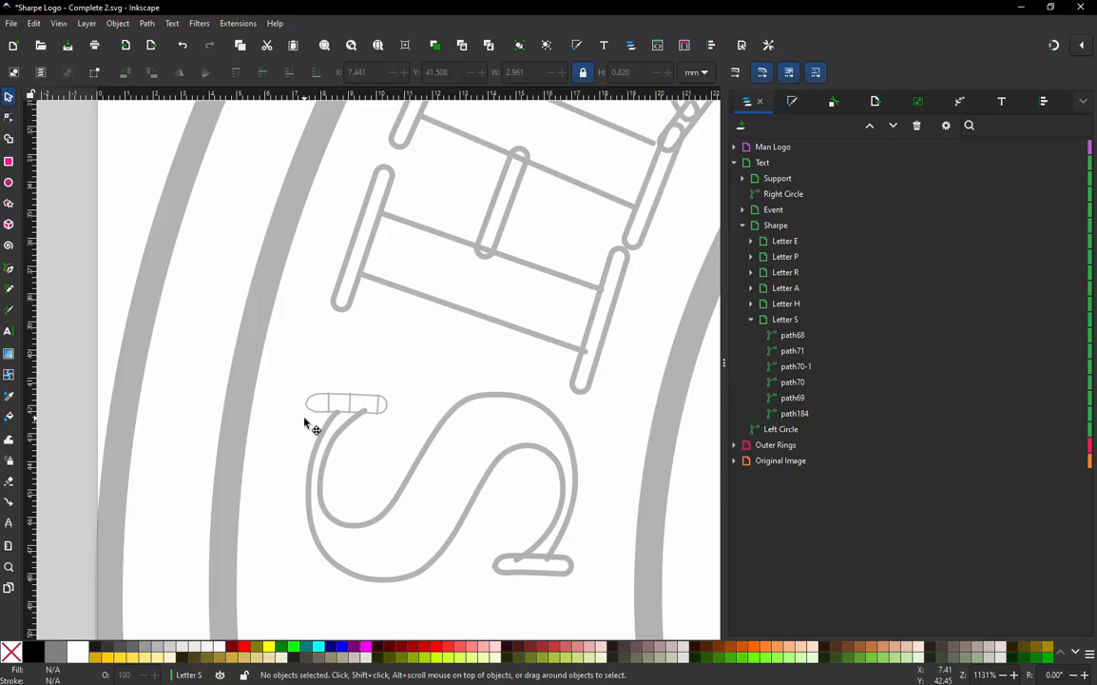
# - Inspect the two halves of the lower serif bar and open the Ink/Stitch Params for the right half
pyautogui.scroll(-1, 245, 314)
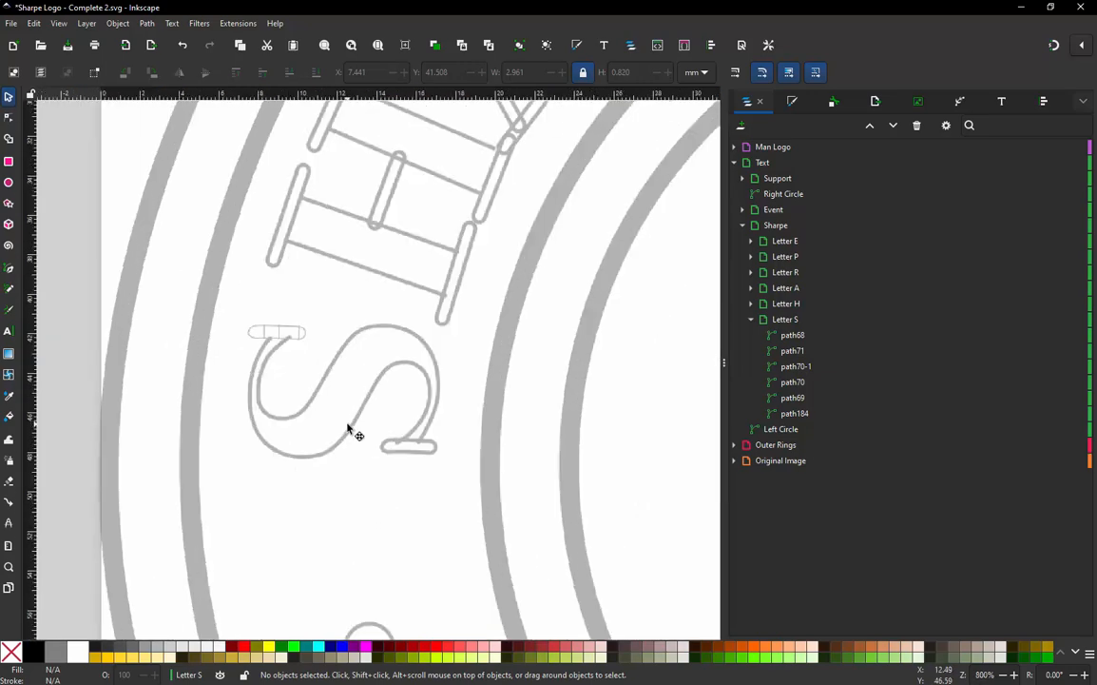
pyautogui.scroll(2, 349, 429)
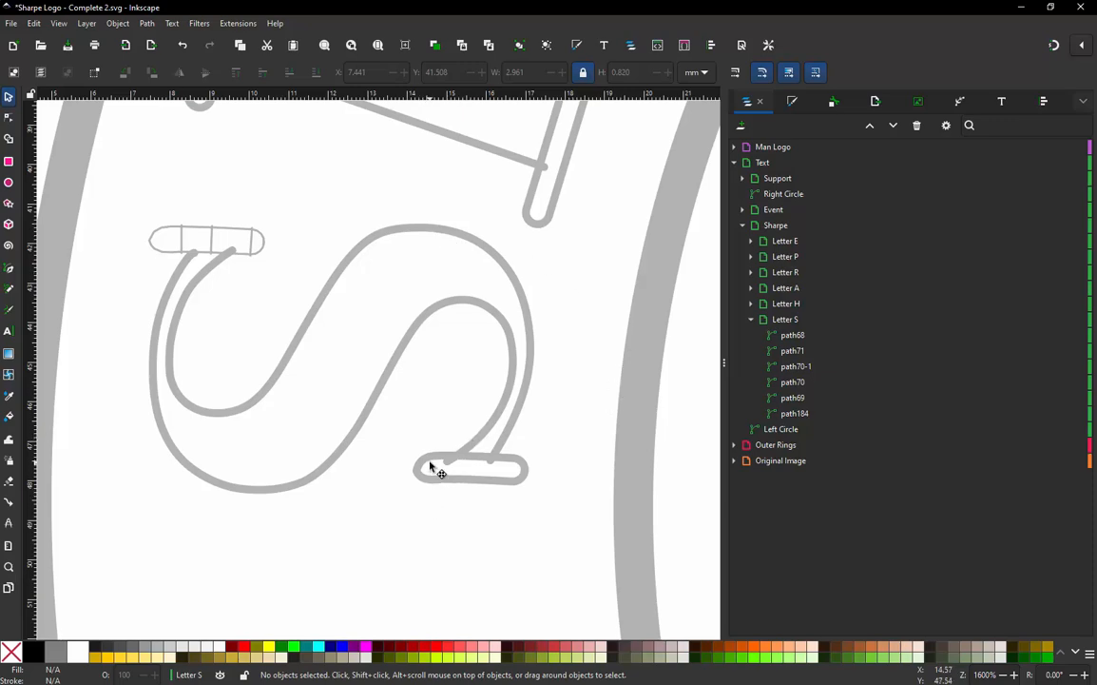
pyautogui.click(425, 483)
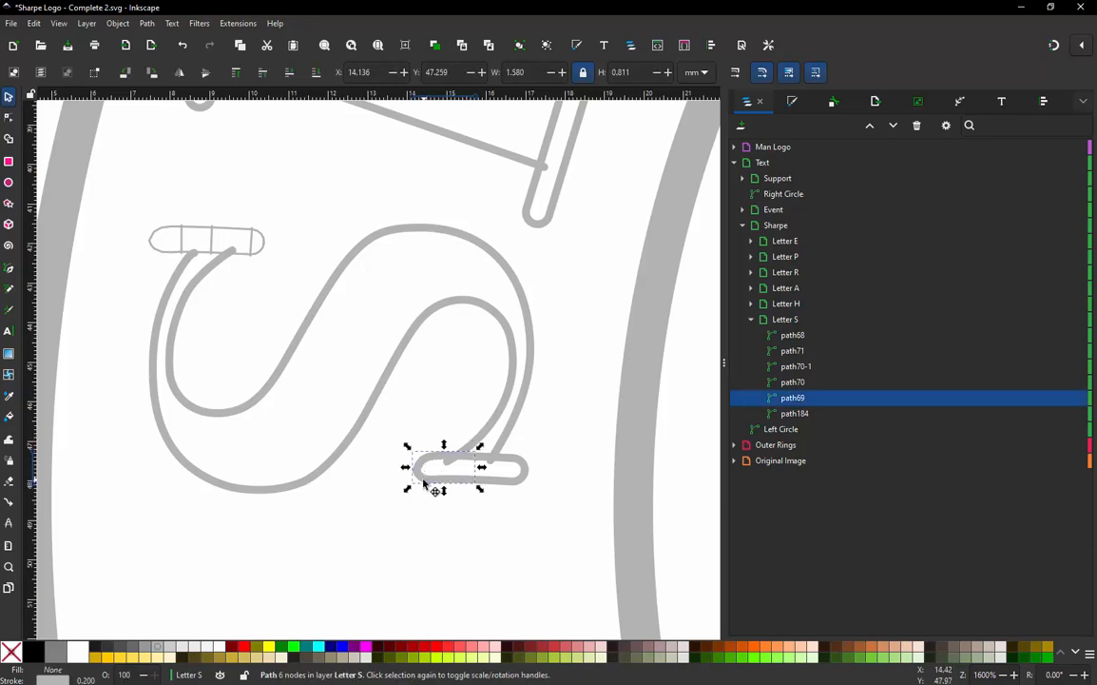
pyautogui.click(425, 484)
pyautogui.click(419, 470)
pyautogui.click(425, 486)
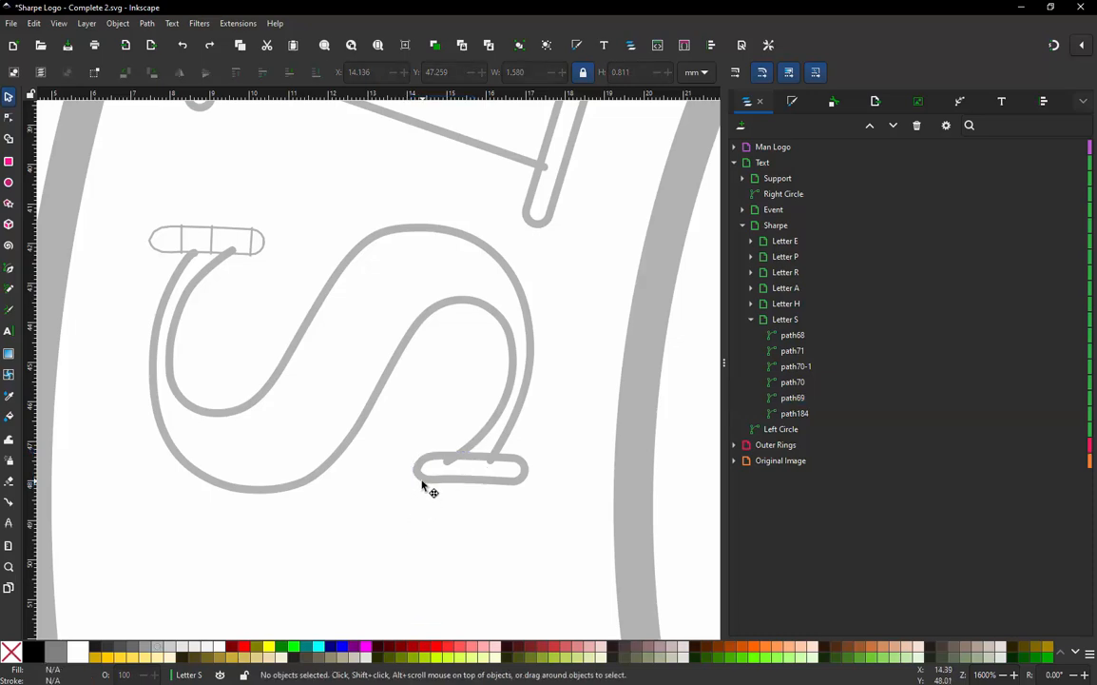
pyautogui.click(425, 483)
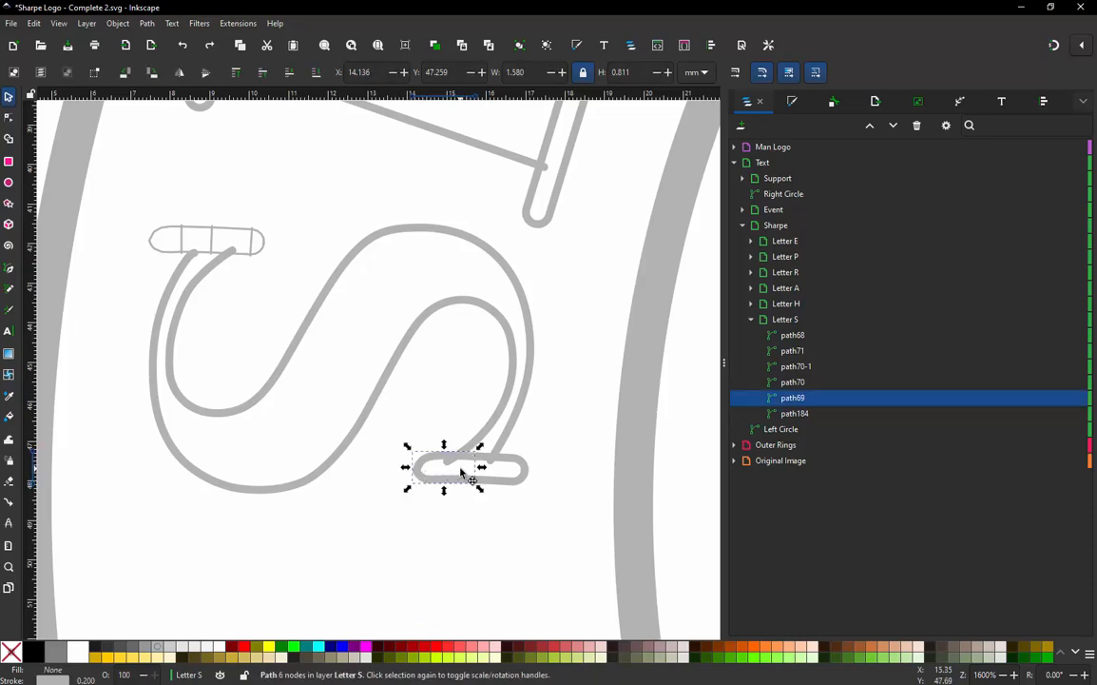
pyautogui.click(524, 465)
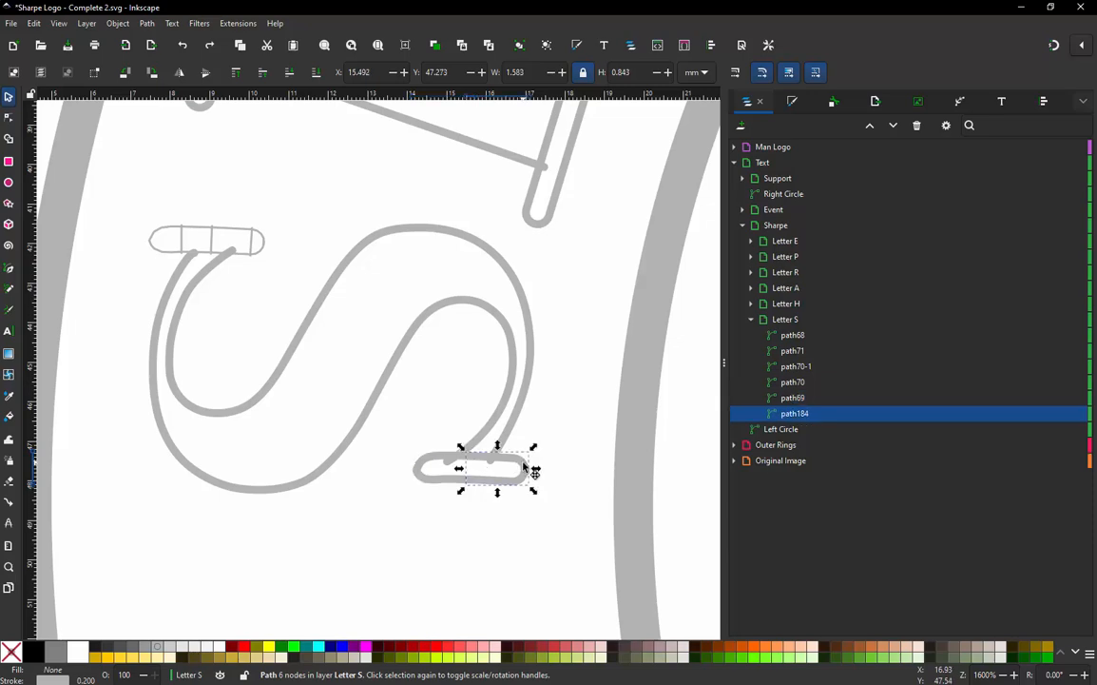
pyautogui.hotkey('ctrl', 'alt', 'c')
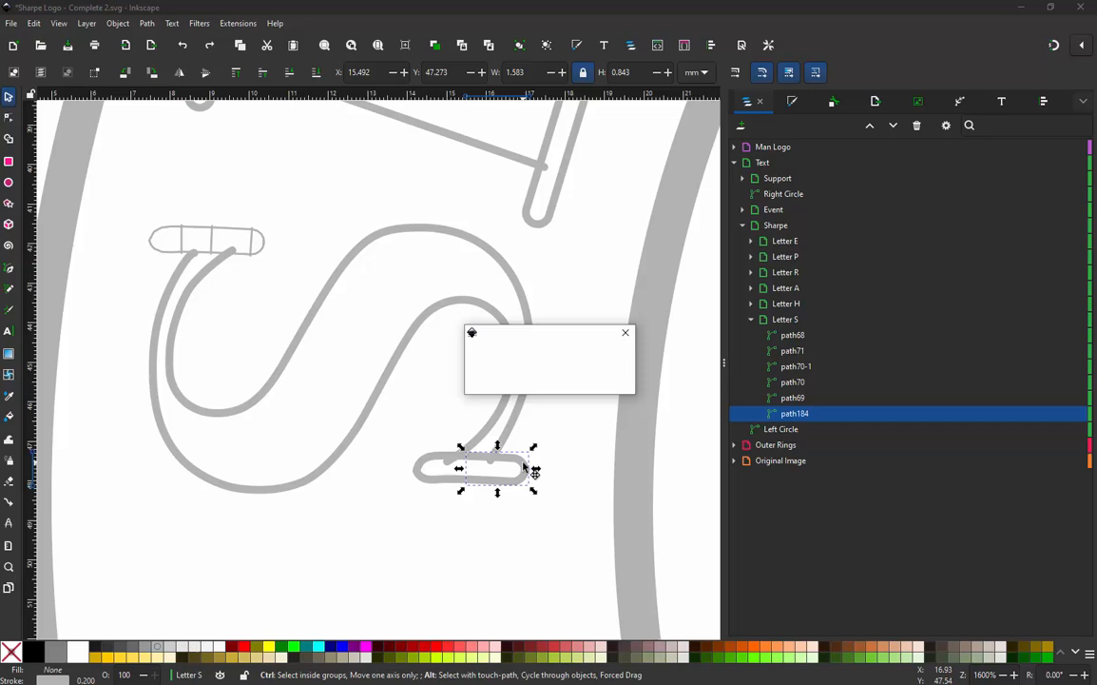
pyautogui.click(523, 464)
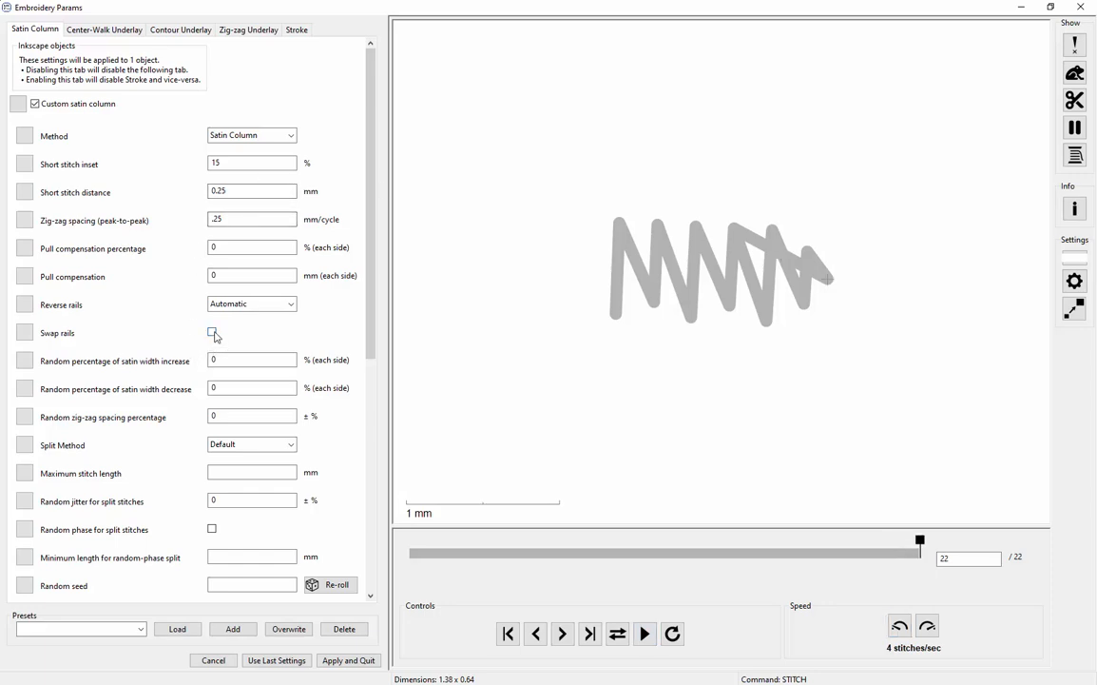
# - Try Swap rails and disable it again, set Reverse rails to Reverse first rail and apply the parameters
pyautogui.click(212, 333)
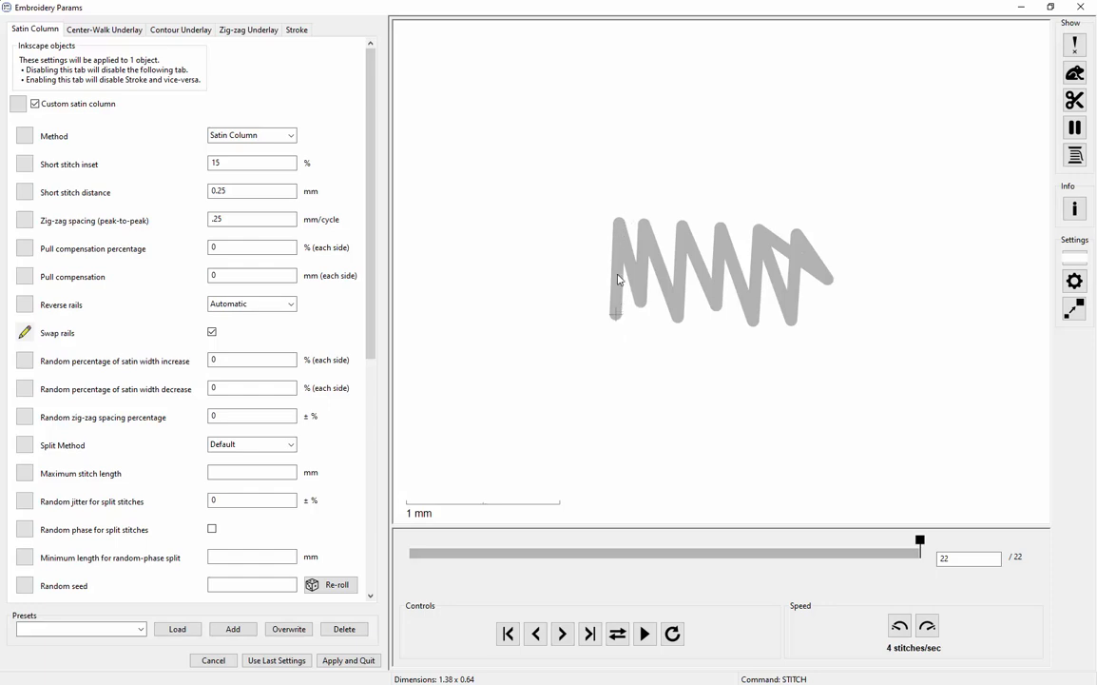
pyautogui.click(213, 334)
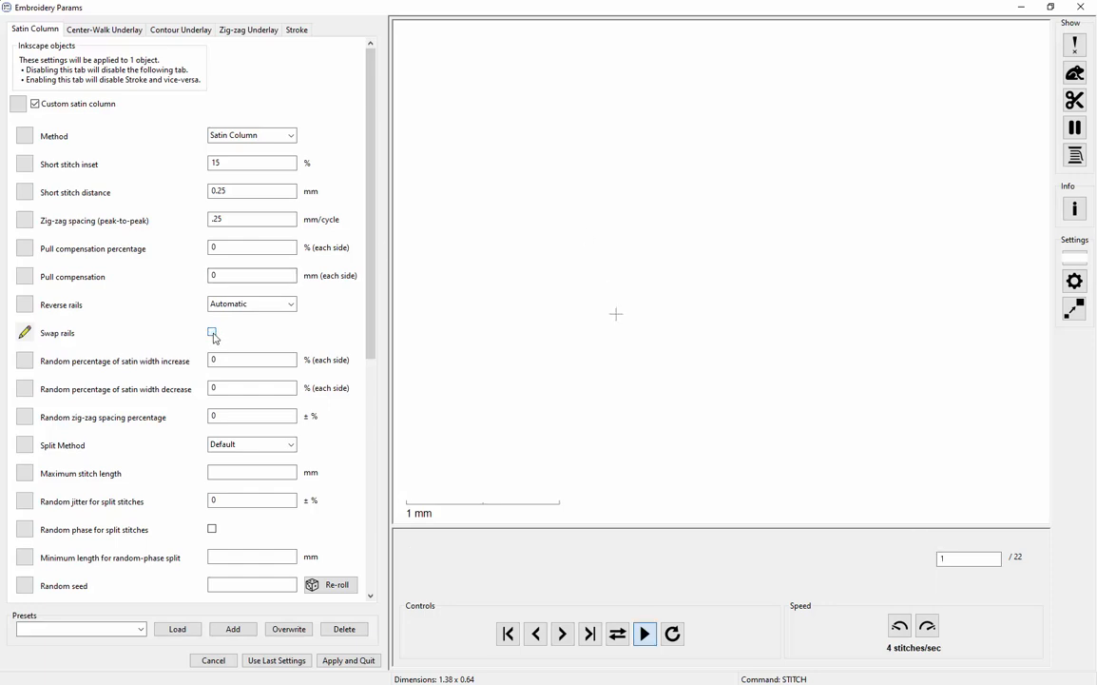
pyautogui.click(289, 304)
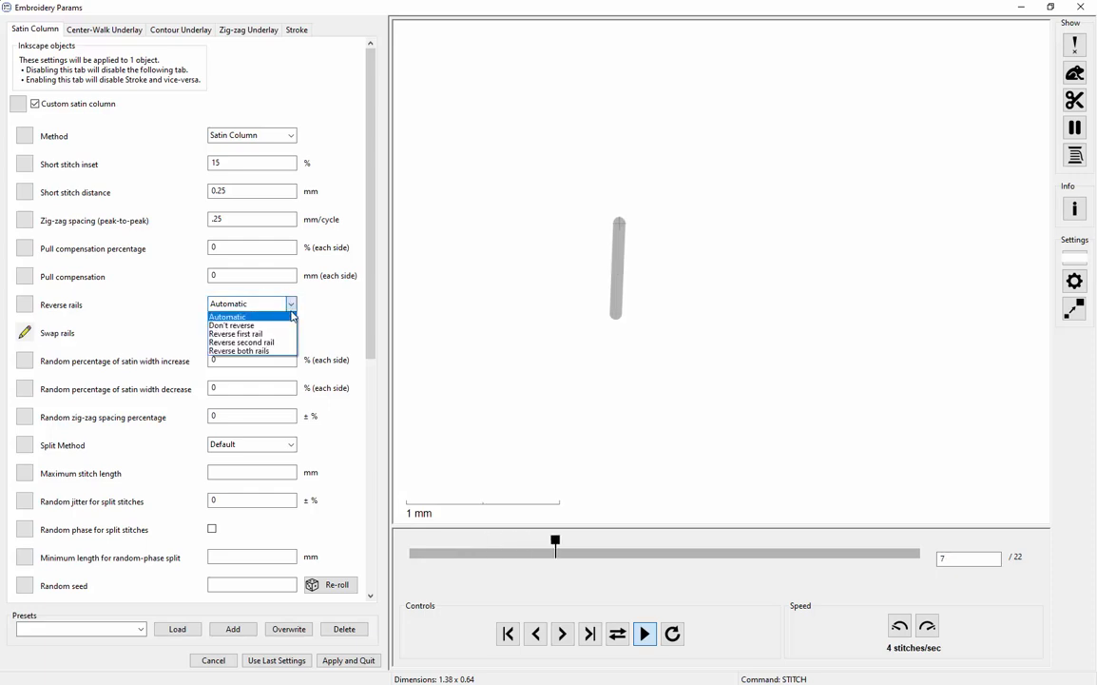
pyautogui.click(276, 334)
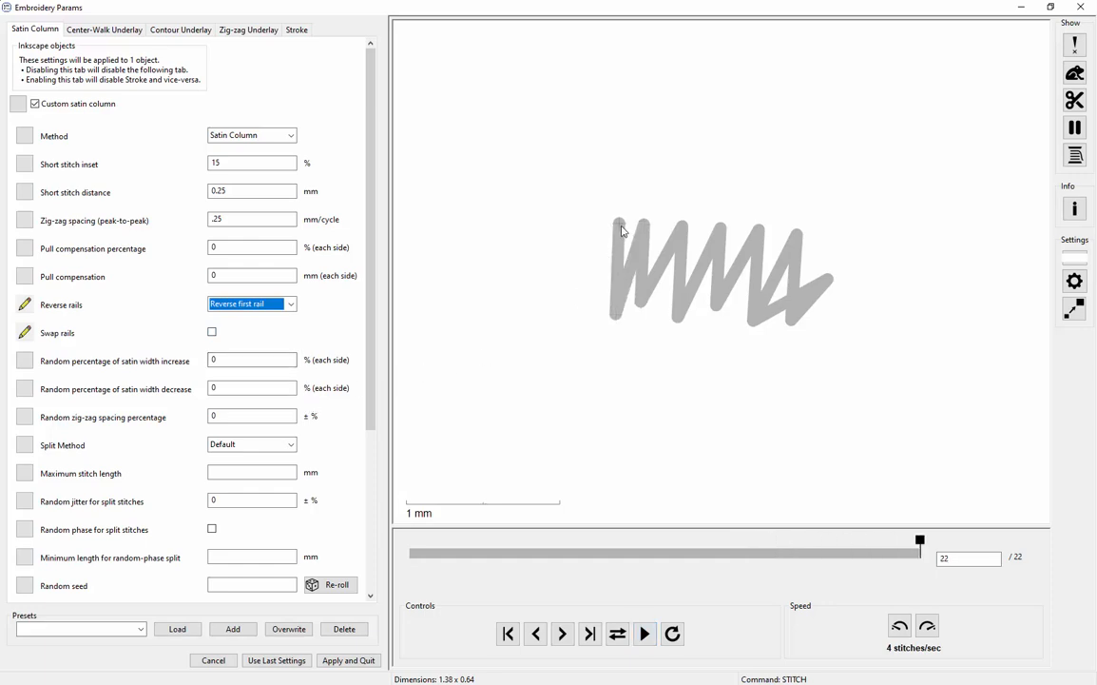
pyautogui.click(360, 659)
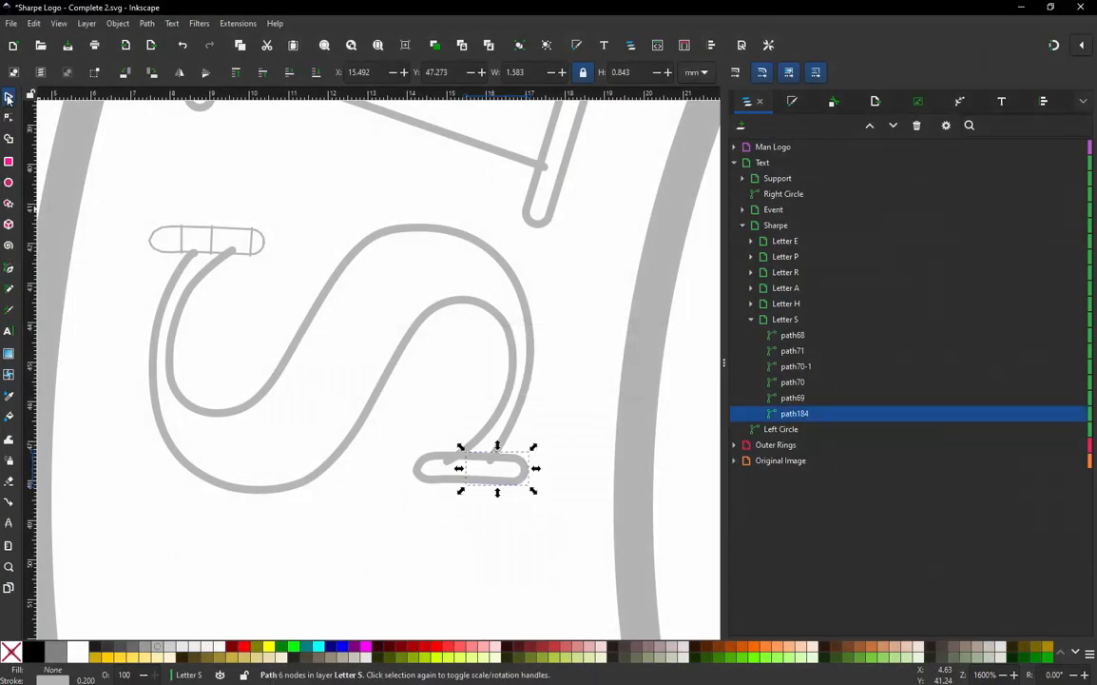
# - Enable Swap rails for the left half of the upper serif bar in Ink/Stitch Params and apply the parameters
pyautogui.click(391, 516)
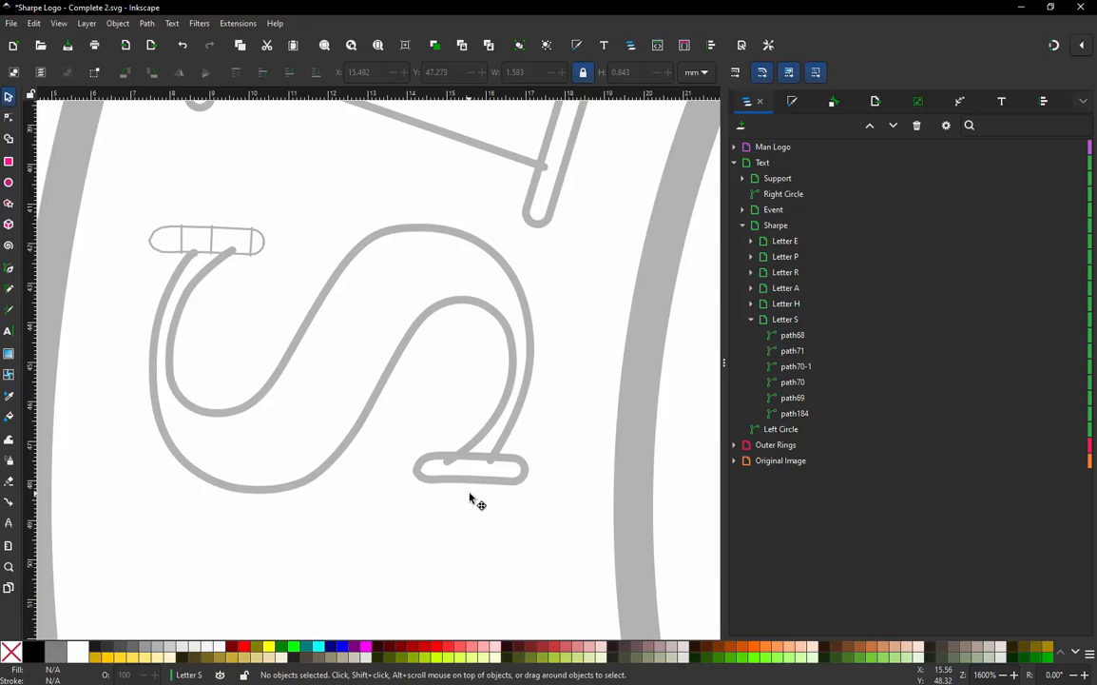
pyautogui.click(157, 248)
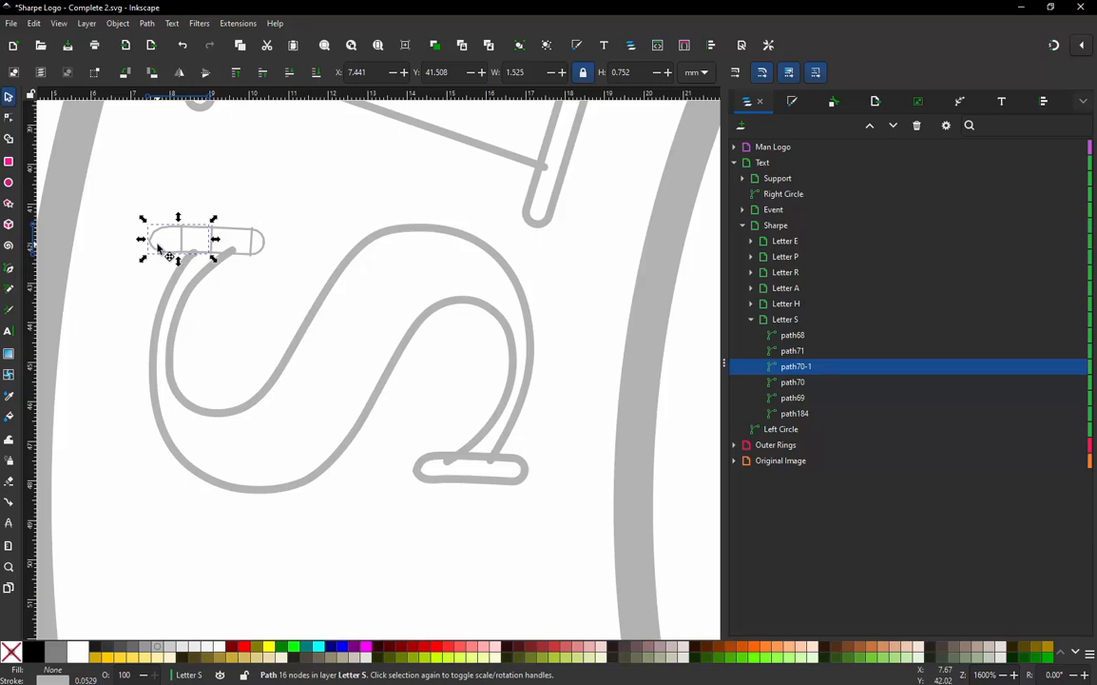
pyautogui.hotkey('ctrl', 'alt', 'p')
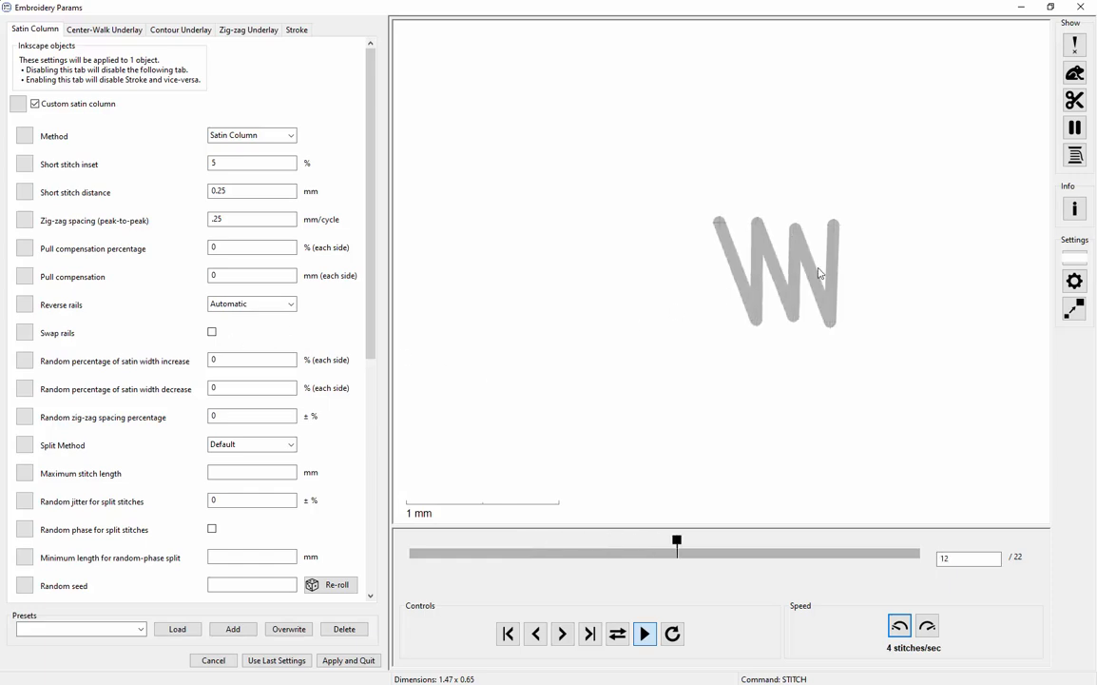
pyautogui.click(212, 332)
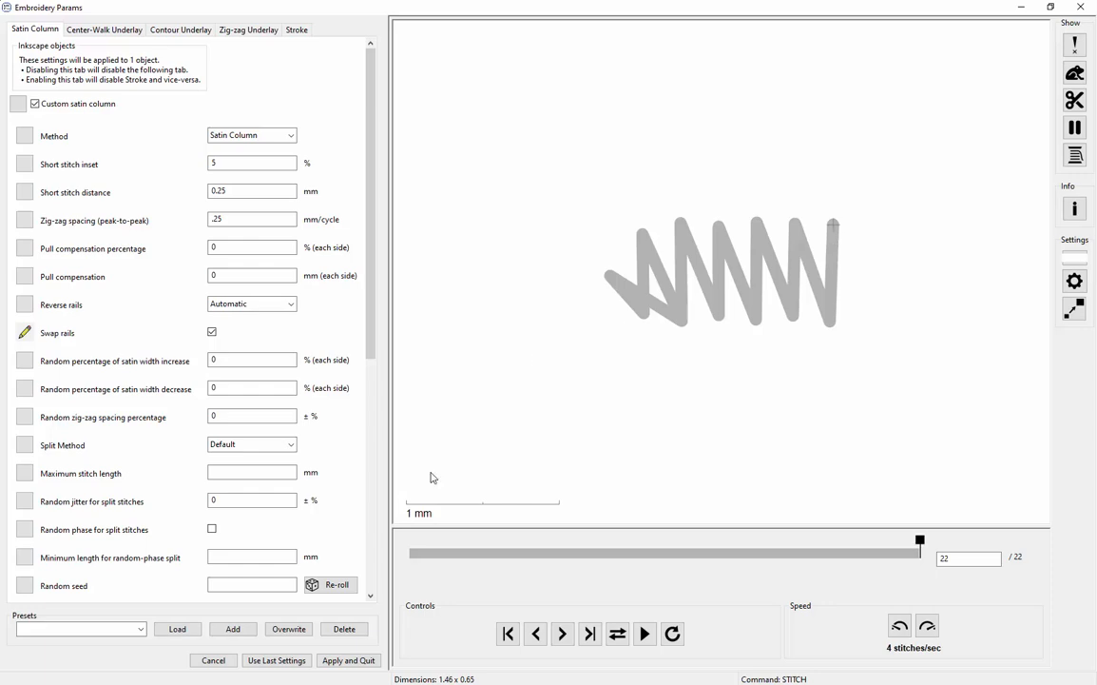
pyautogui.click(349, 660)
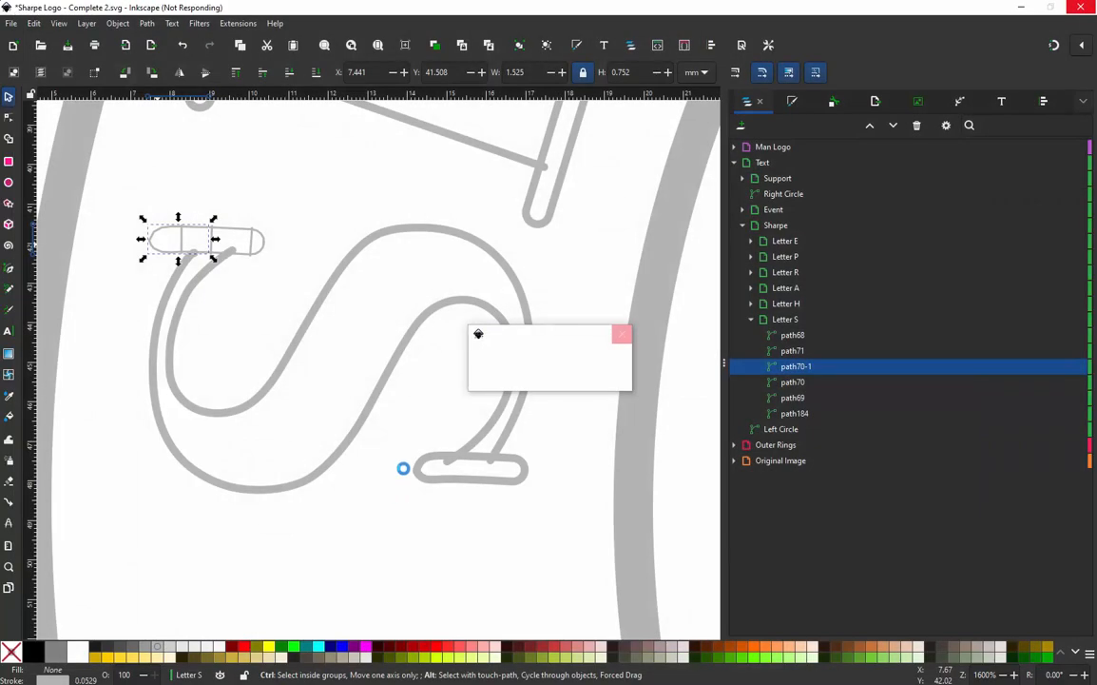
# - Review the stitch simulation of the upper serif bar's right half in Ink/Stitch Params, apply the parameters and deselect it
pyautogui.click(266, 253)
pyautogui.keyDown('alt'); pyautogui.click(265, 252); pyautogui.keyUp('alt')
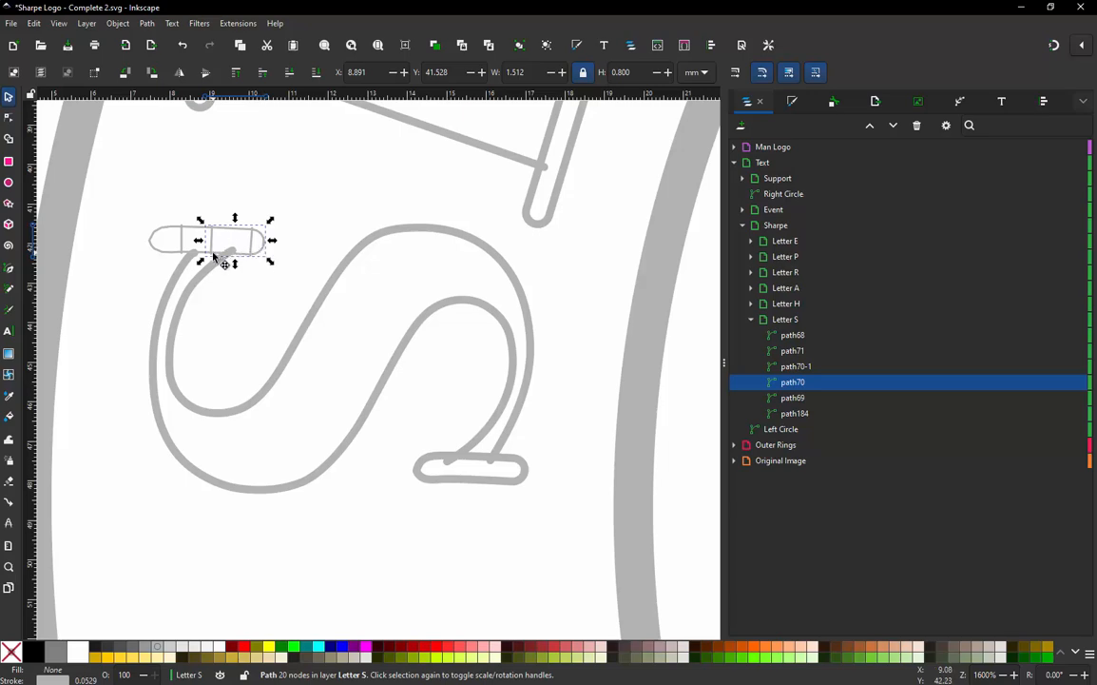
pyautogui.hotkey('ctrl', 'alt', 'p')
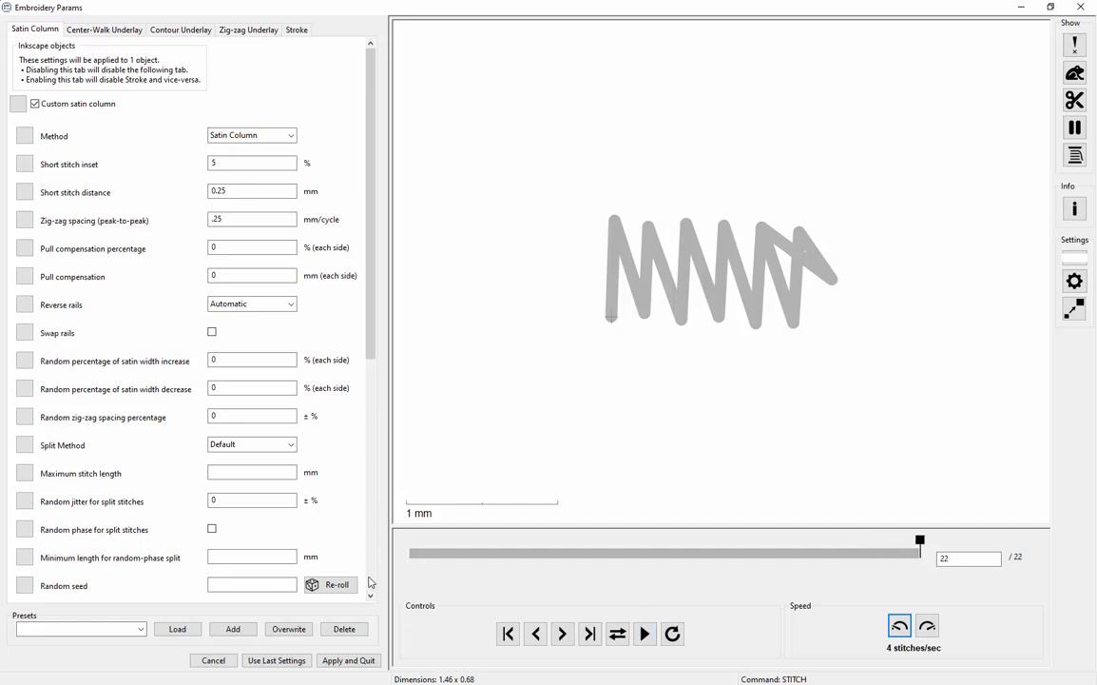
pyautogui.click(348, 660)
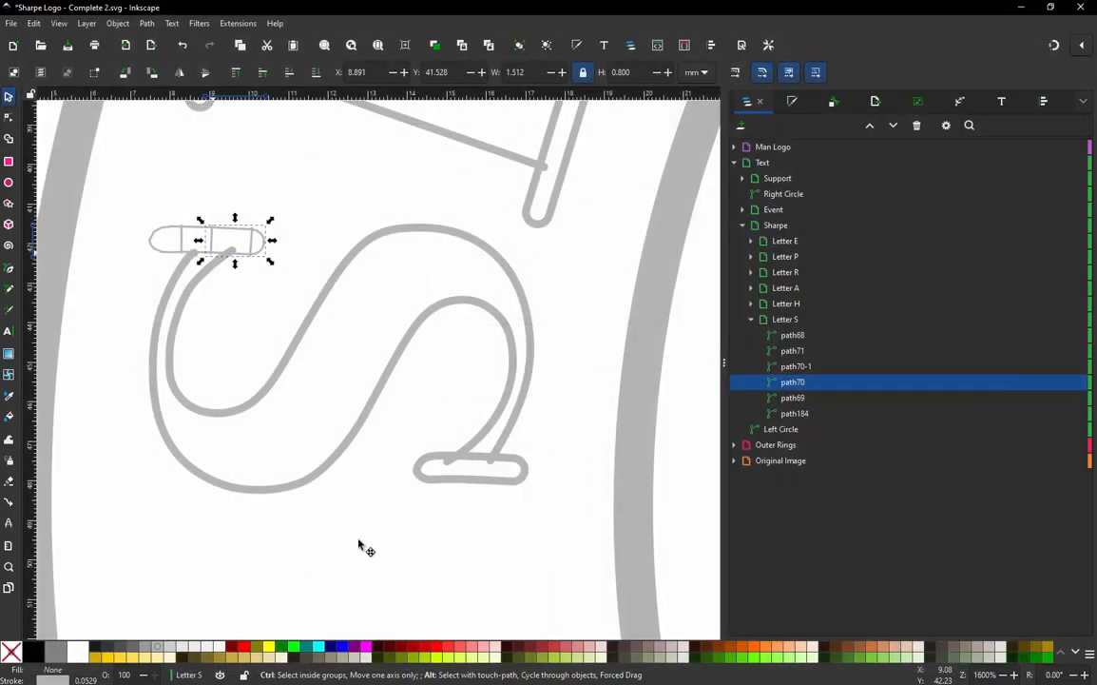
pyautogui.click(358, 545)
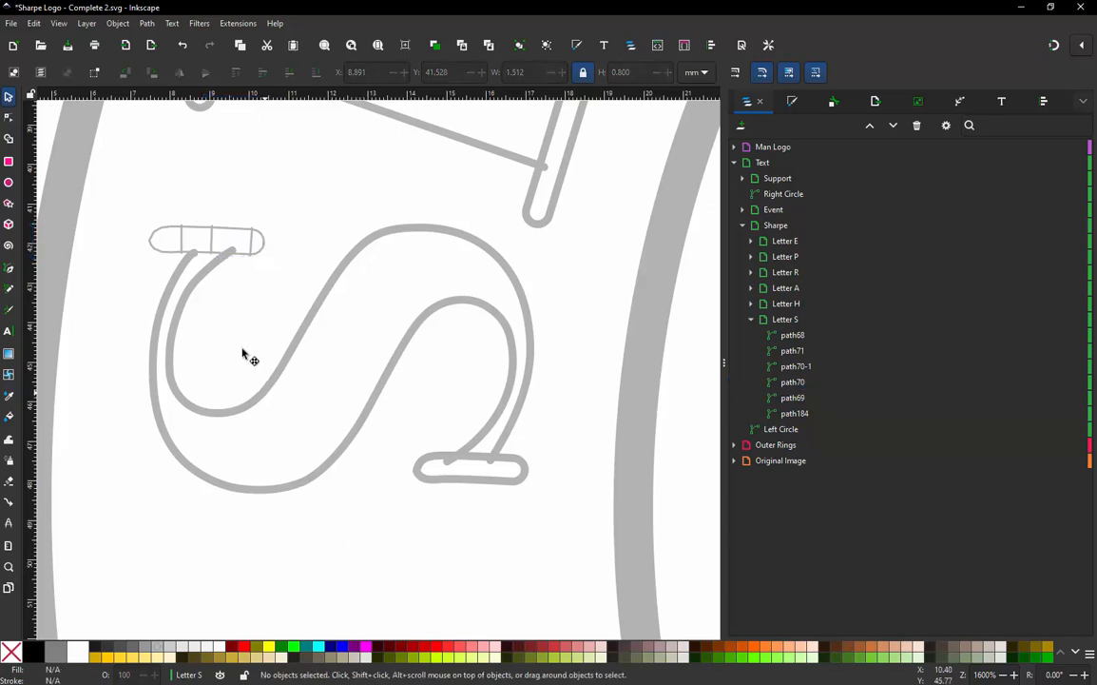
# - Inspect which parts of the letter S are covered by the long main body path and the short right-hand curve path
pyautogui.click(220, 259)
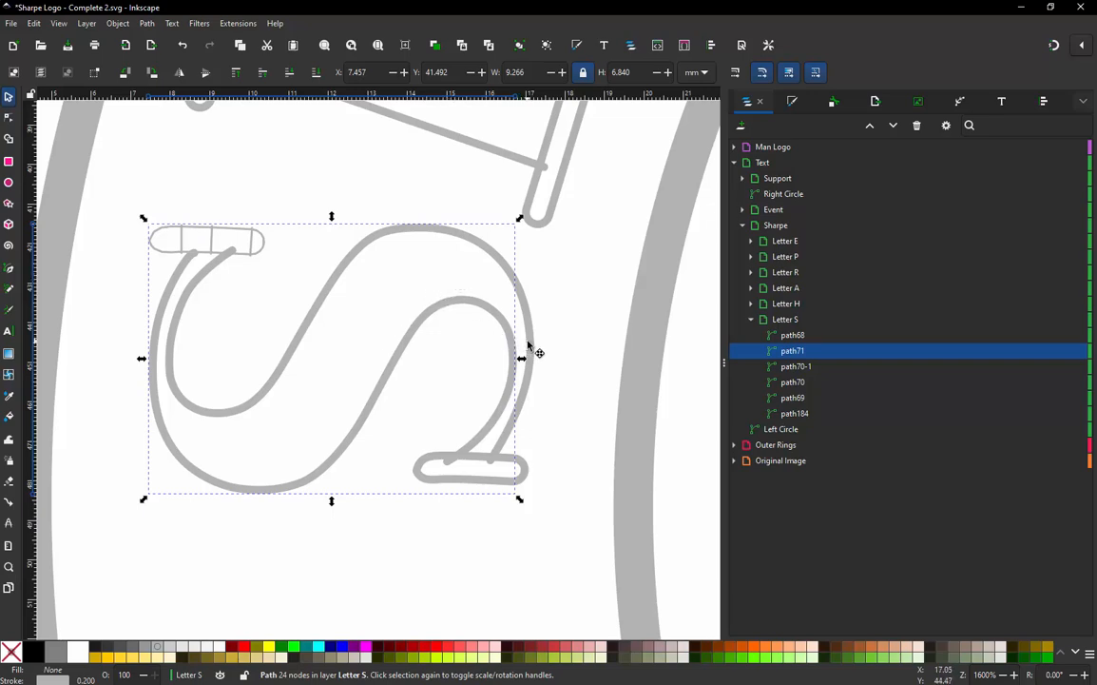
pyautogui.click(530, 347)
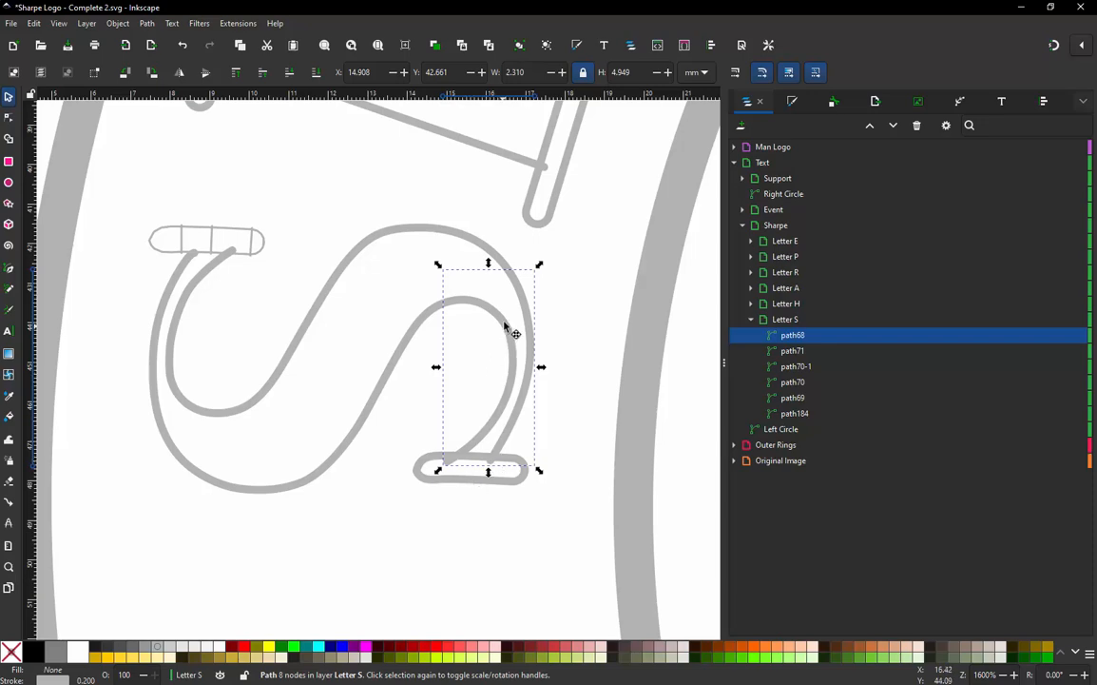
pyautogui.click(422, 284)
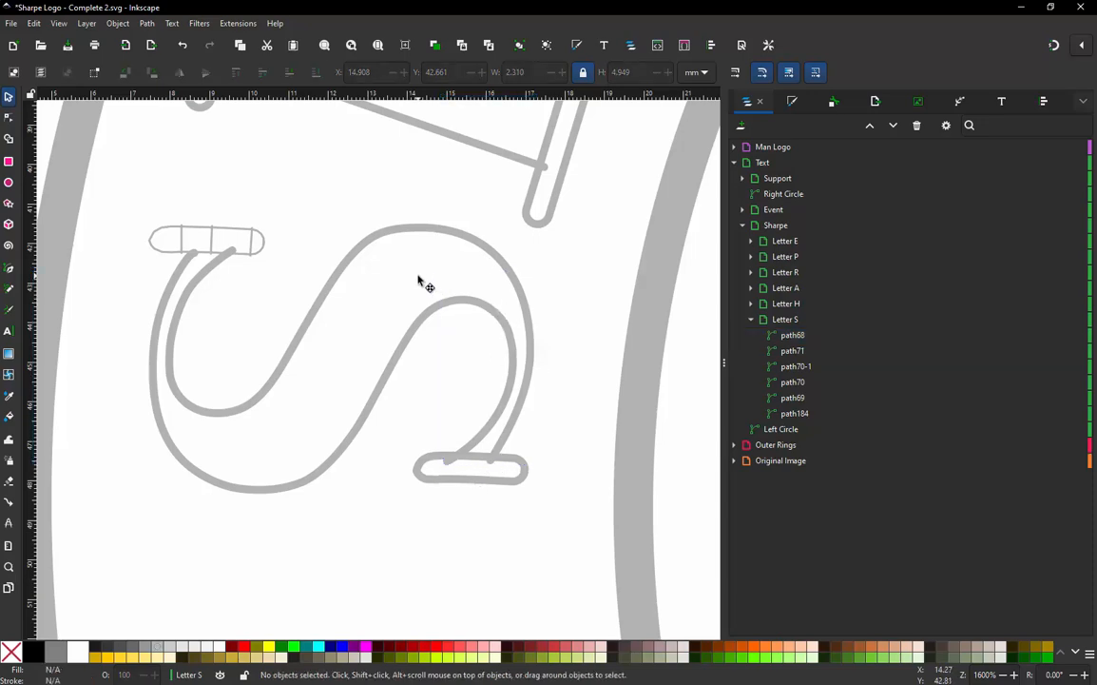
pyautogui.click(438, 238)
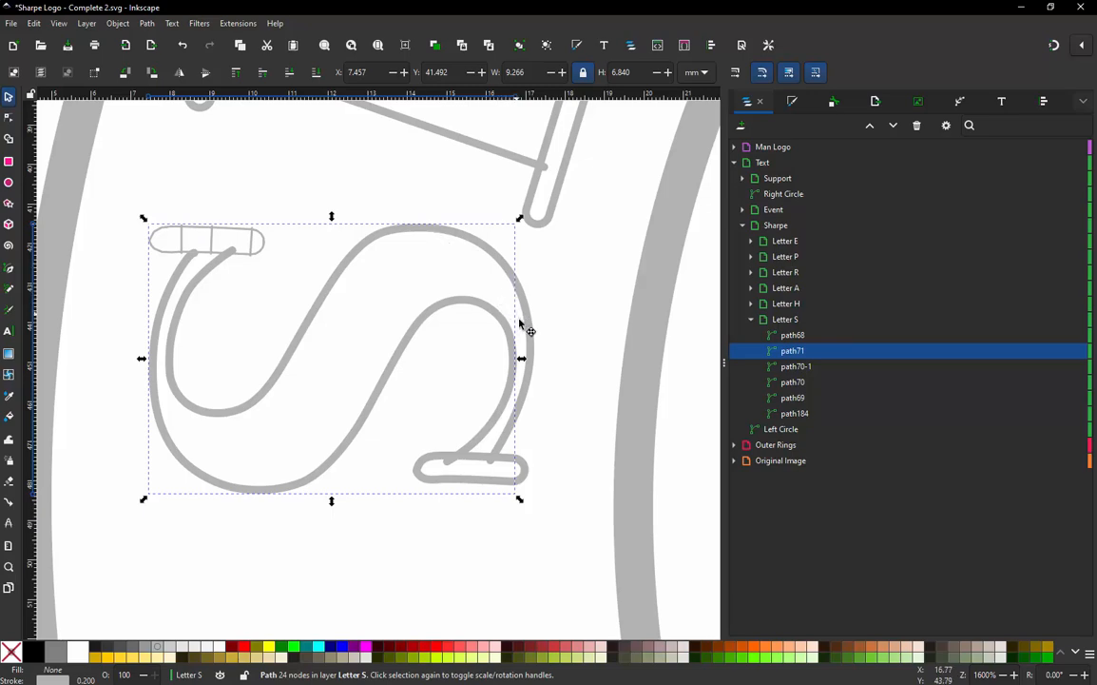
pyautogui.click(426, 320)
pyautogui.click(330, 160)
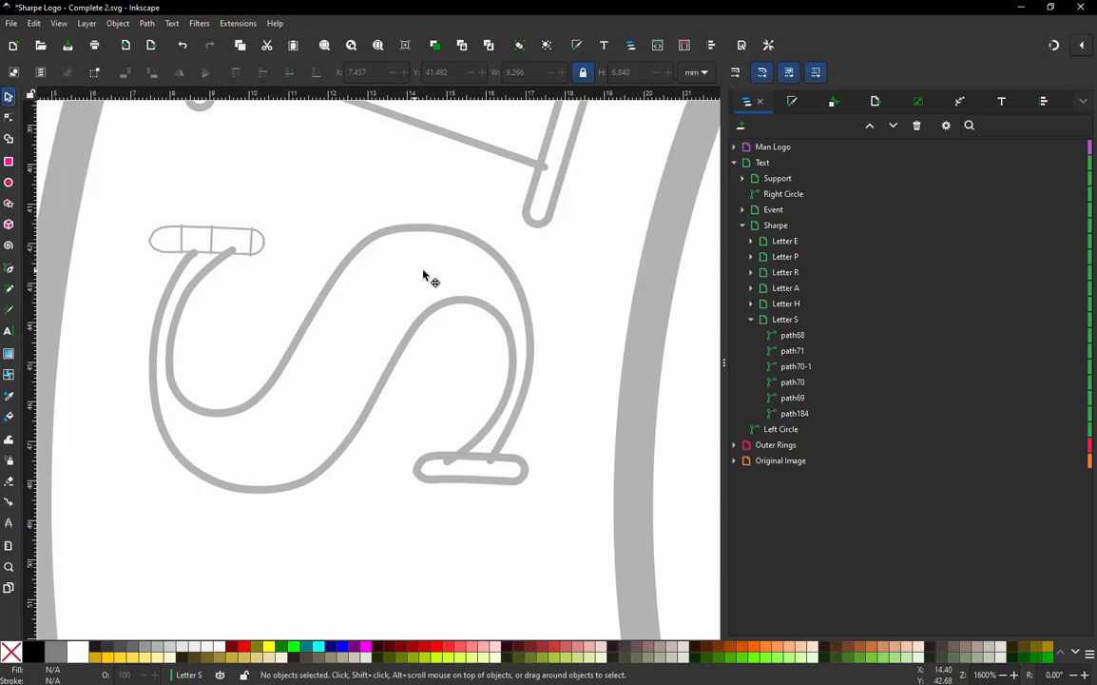
# - Connect the S's main body and right-hand curve with Ink/Stitch's Jump Stitch to Stroke, keeping the default options
pyautogui.click(424, 320)
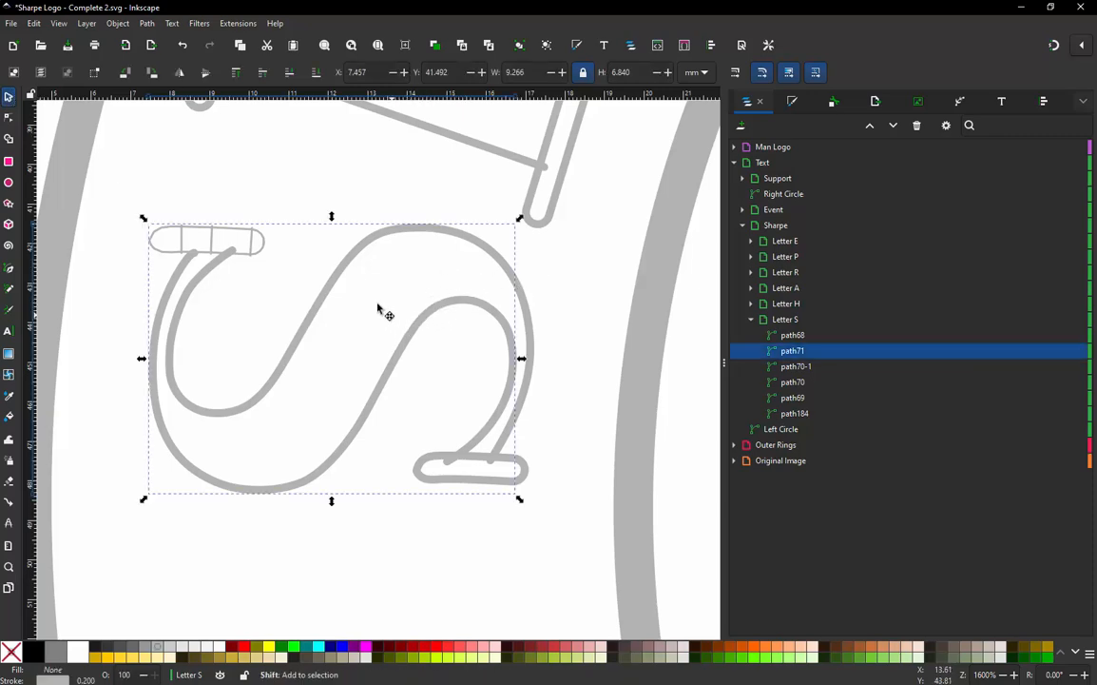
pyautogui.keyDown('shift'); pyautogui.click(523, 300); pyautogui.keyUp('shift')
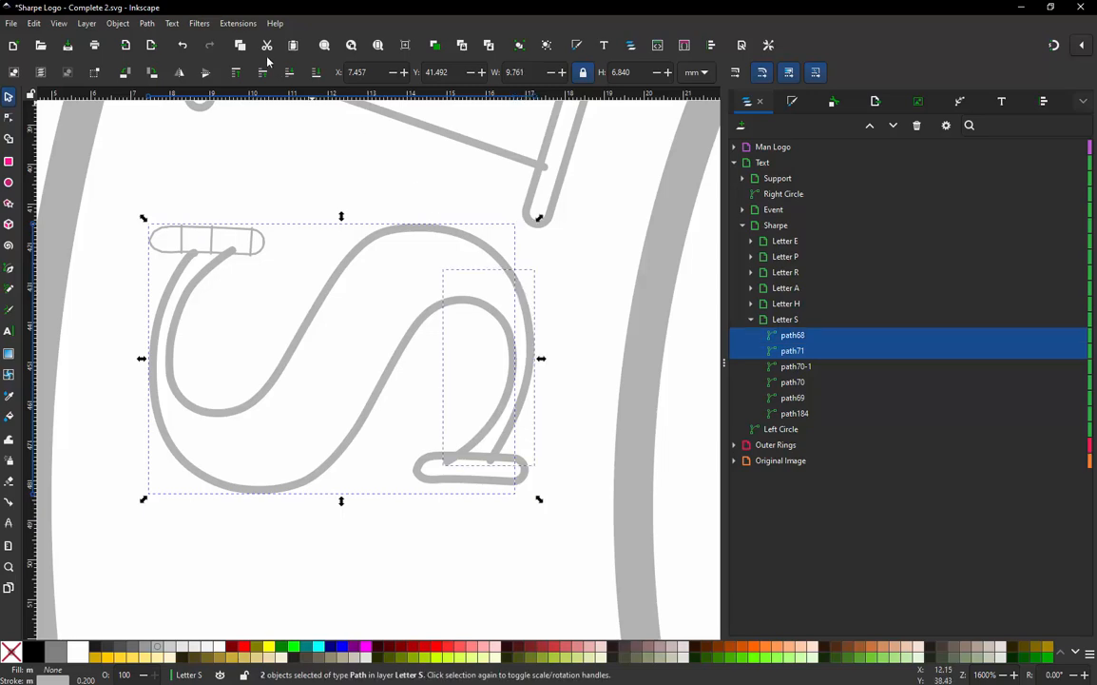
pyautogui.click(239, 24)
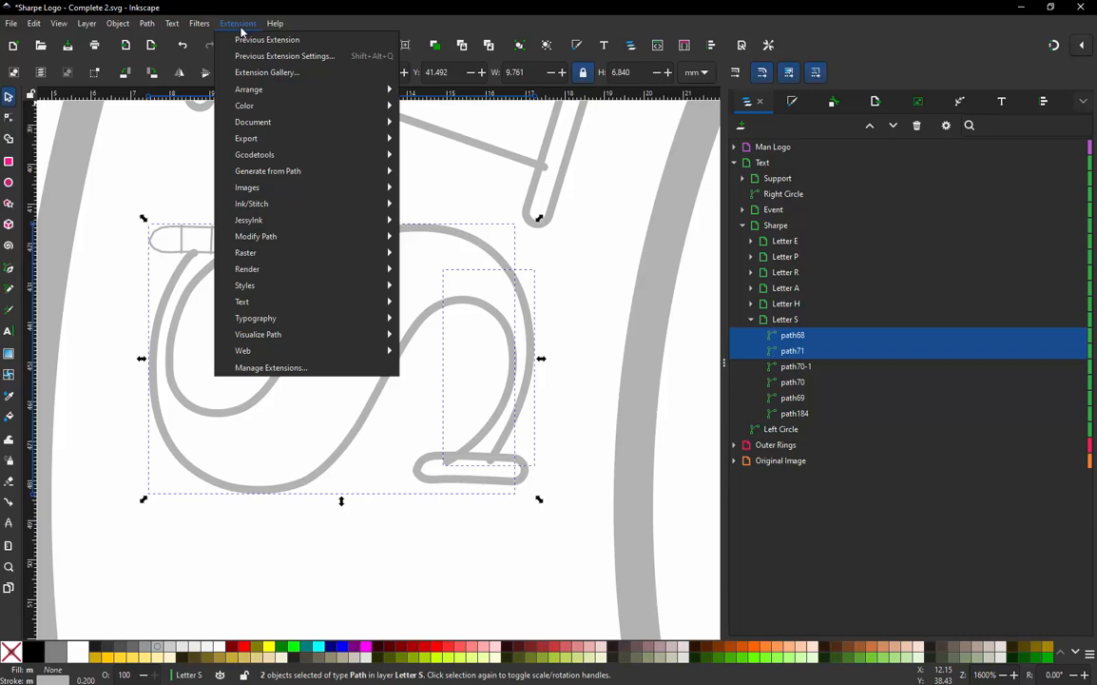
pyautogui.moveTo(285, 204)
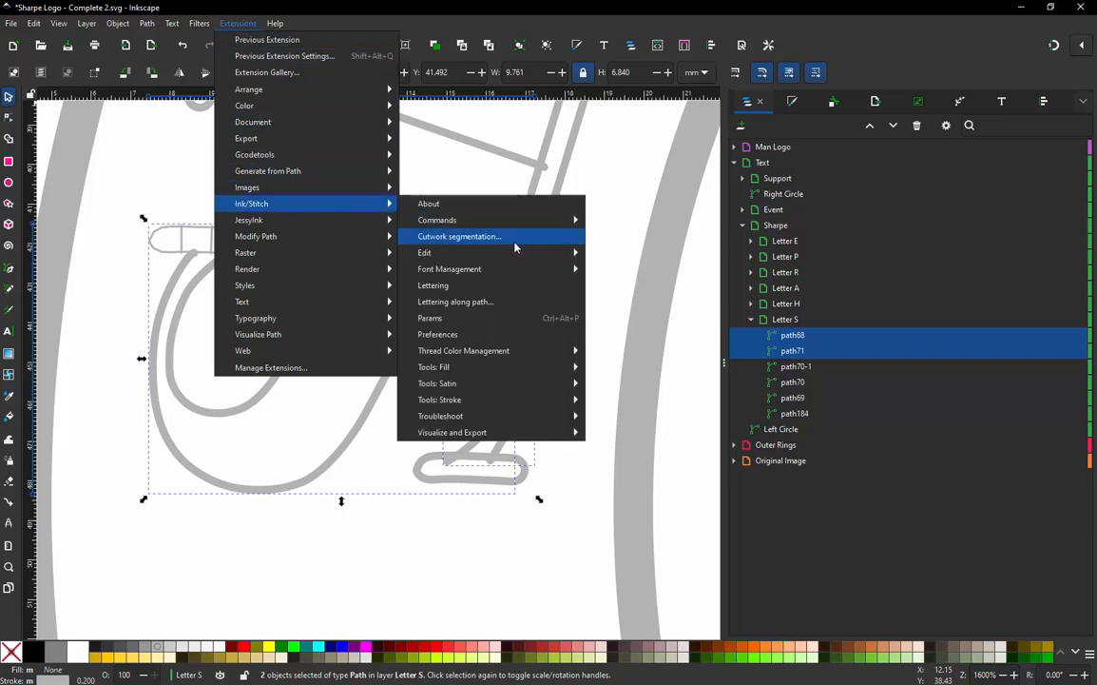
pyautogui.moveTo(513, 350)
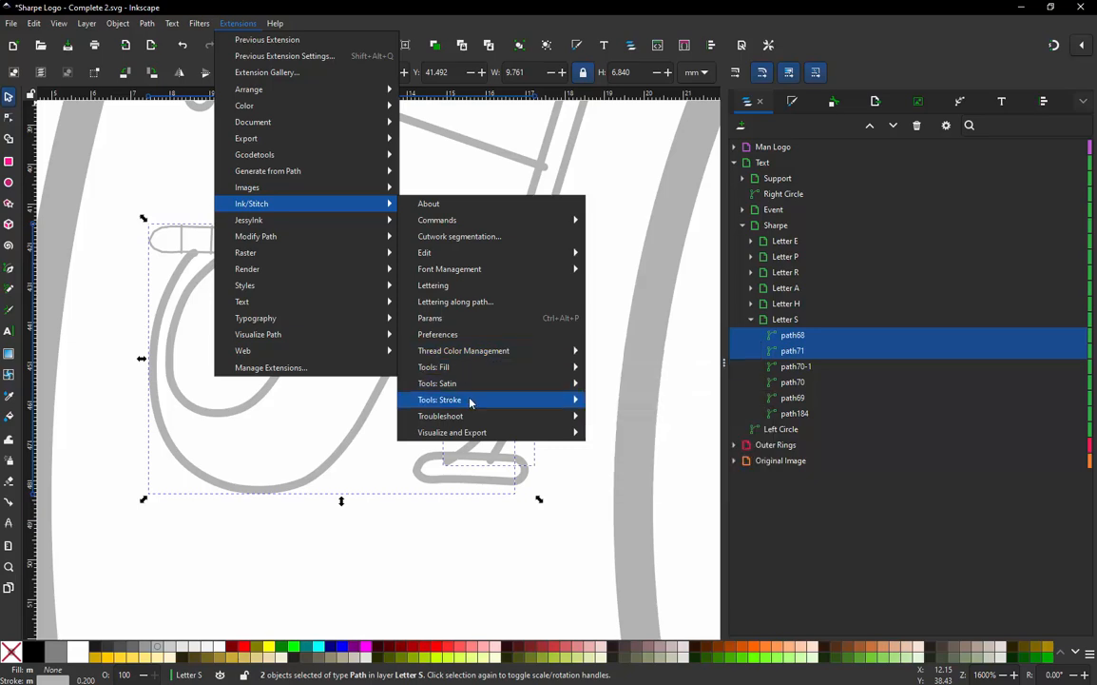
pyautogui.moveTo(480, 399)
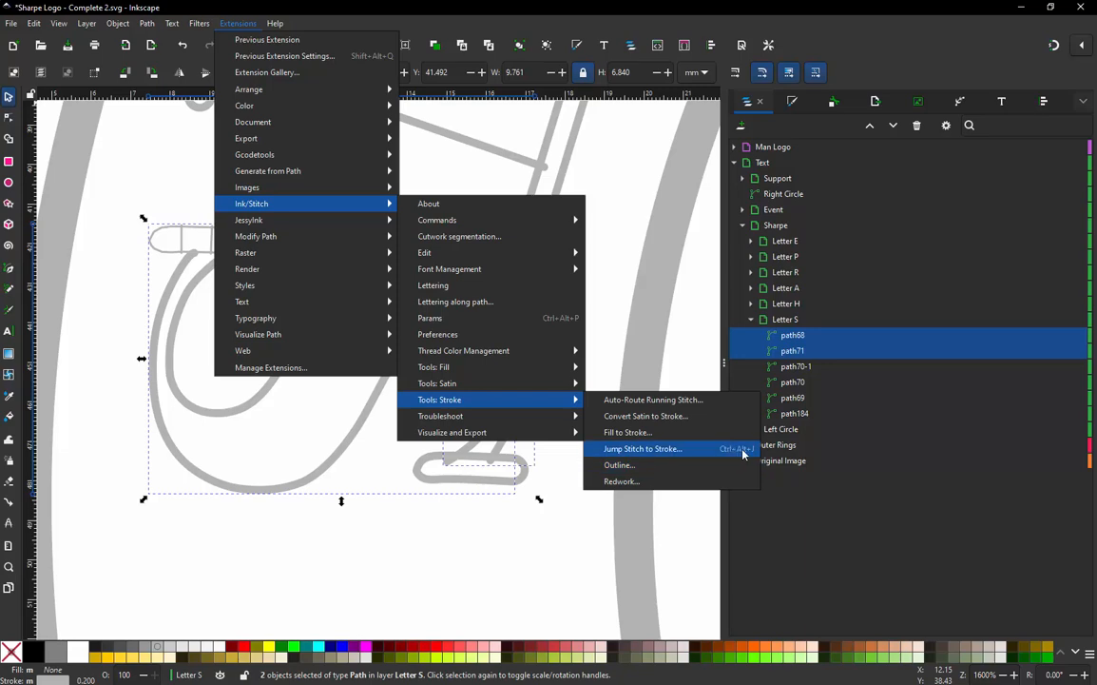
pyautogui.click(652, 449)
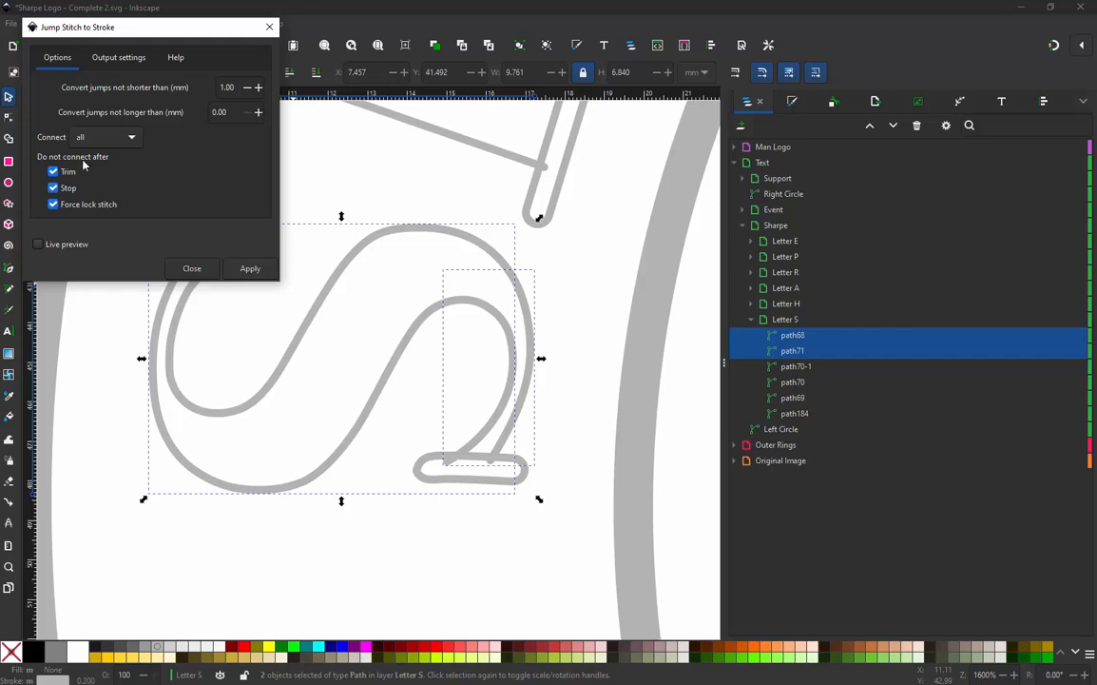
pyautogui.click(255, 270)
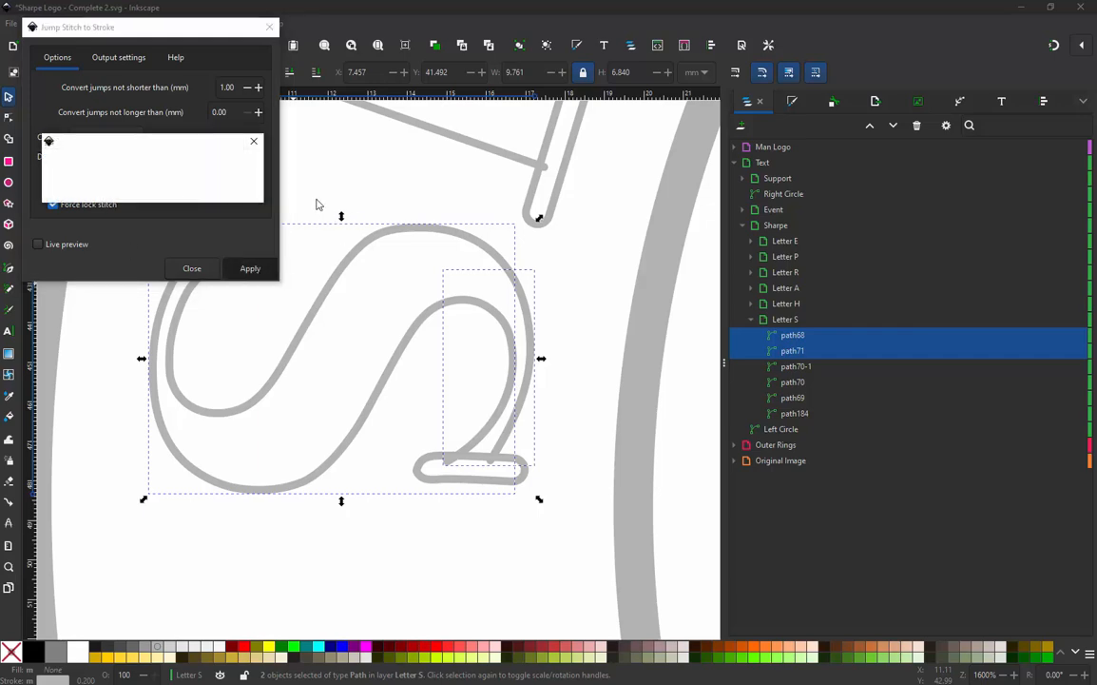
pyautogui.click(194, 270)
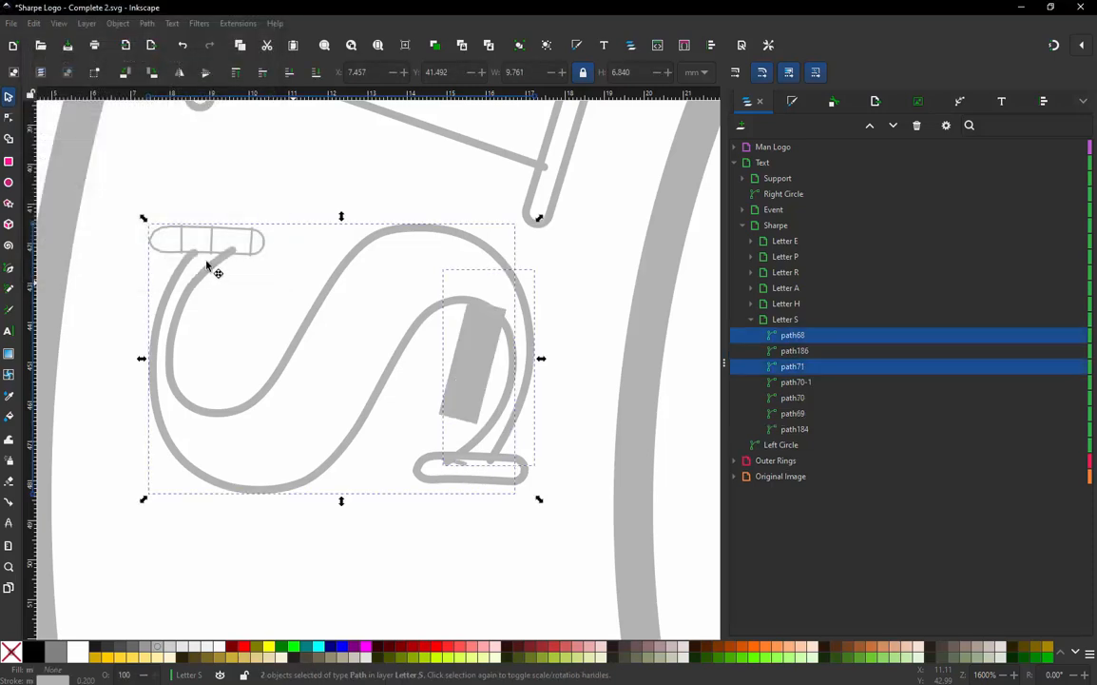
# - Set the stroke width of the new connecting path between the two S sections to 0.2 mm
pyautogui.click(338, 198)
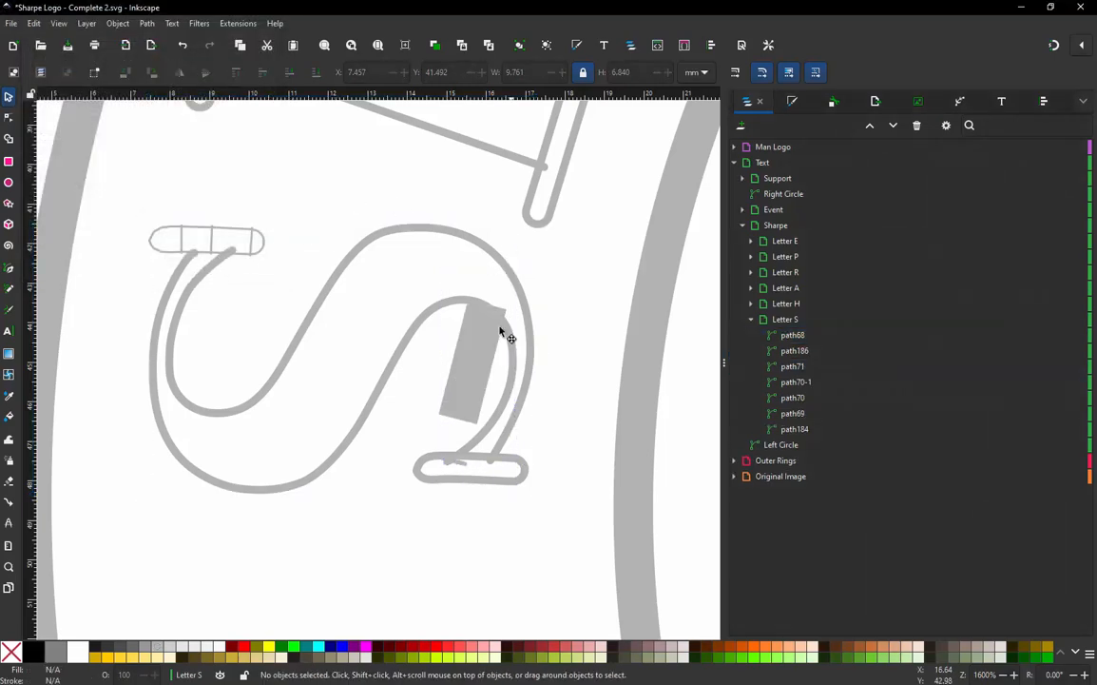
pyautogui.click(461, 382)
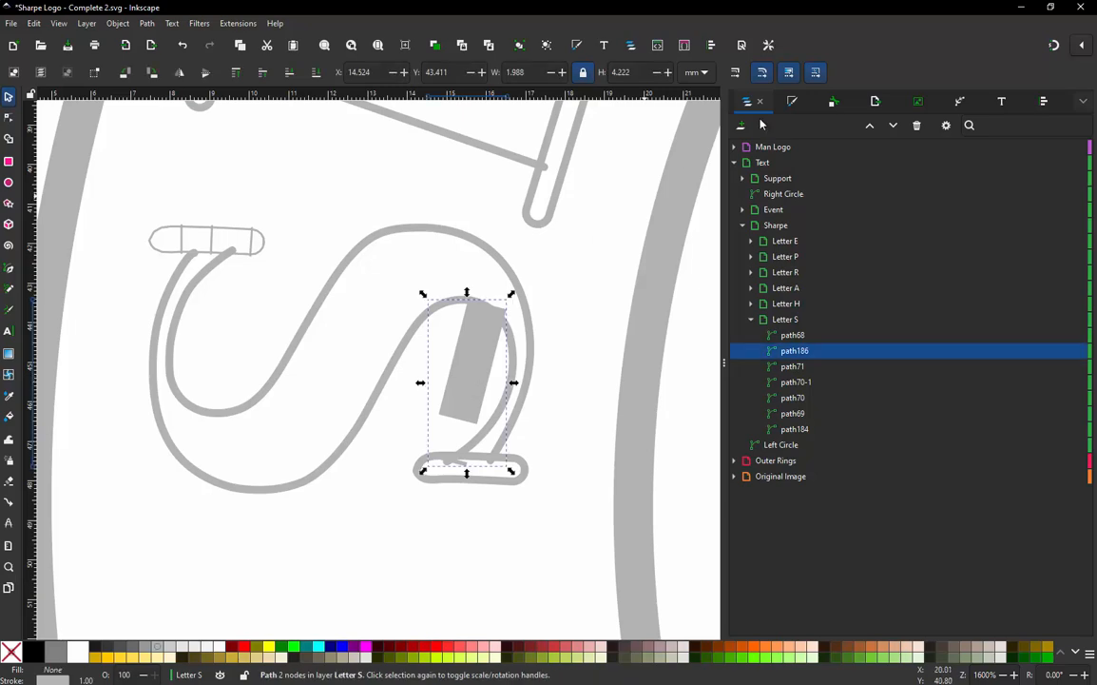
pyautogui.click(793, 102)
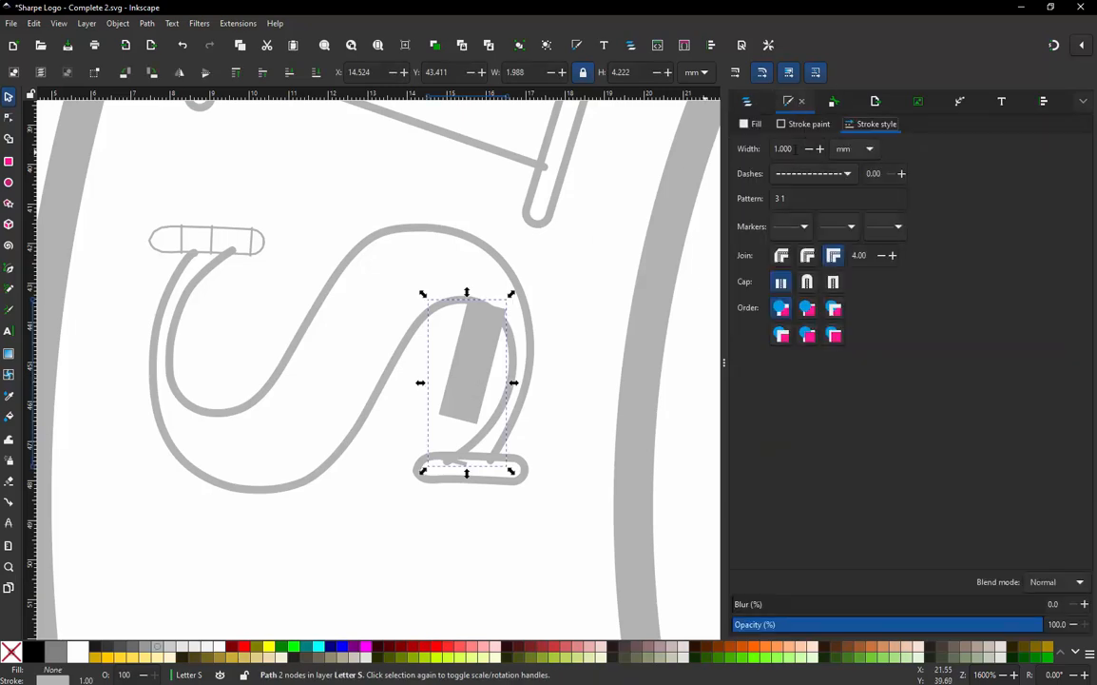
pyautogui.click(796, 149)
pyautogui.write('0.2')
pyautogui.press('Return')
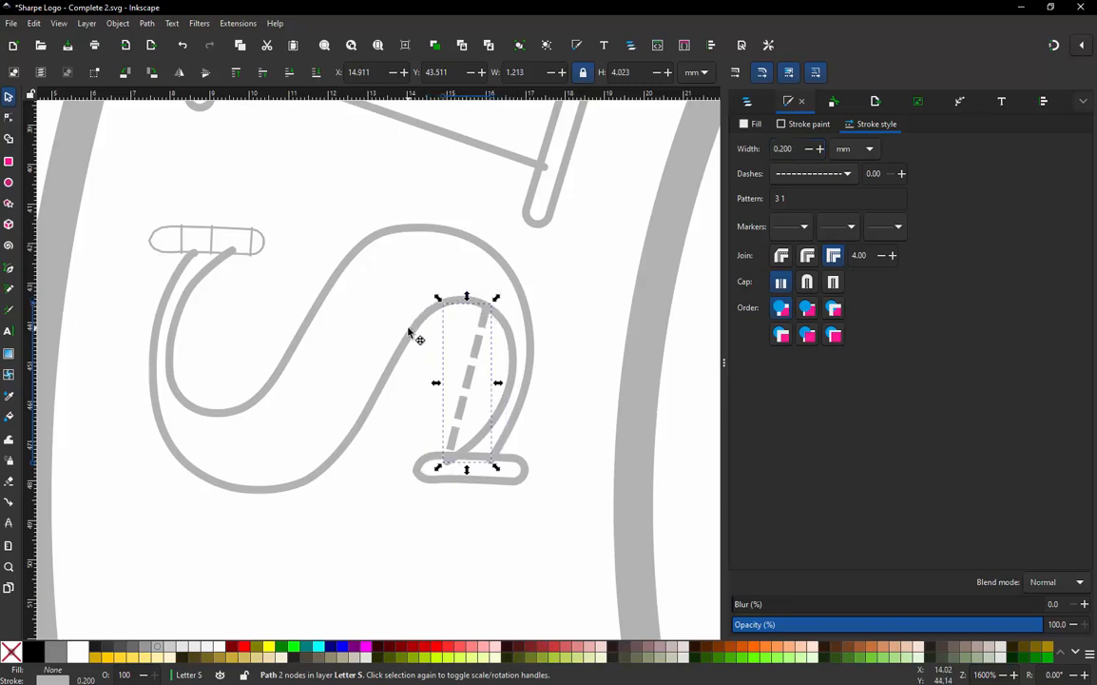
# - Add a node to the dashed connecting path and bend it to run inside the S's right-hand curve, then deselect it
pyautogui.doubleClick(470, 381)
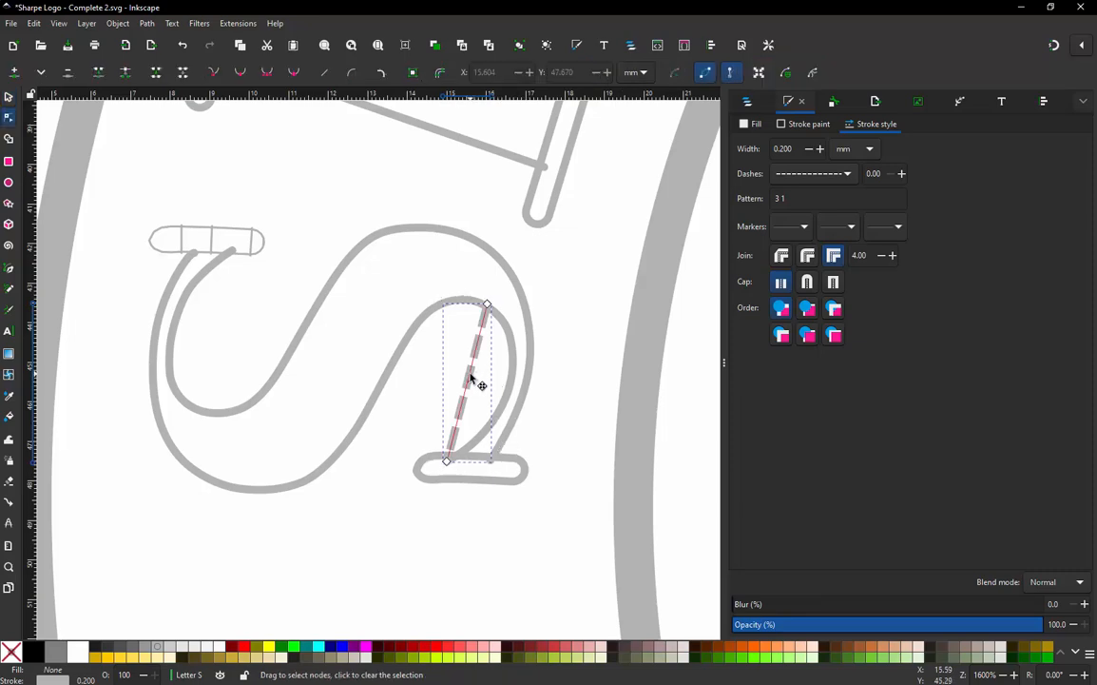
pyautogui.moveTo(473, 383); pyautogui.dragTo(506, 424)
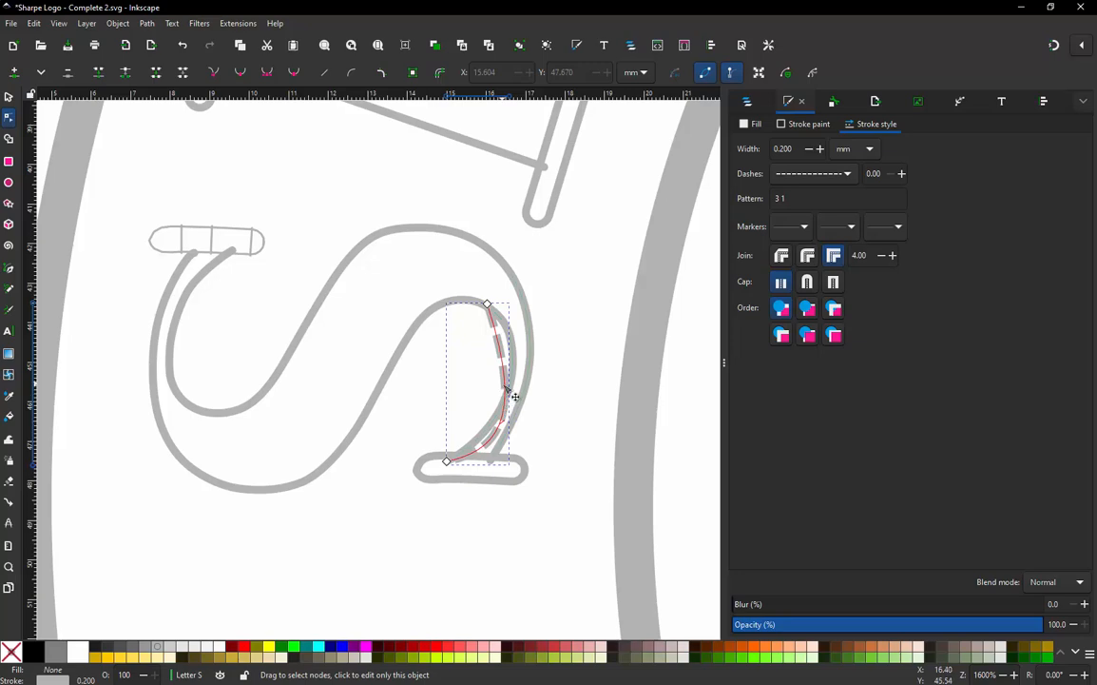
pyautogui.doubleClick(505, 382)
pyautogui.moveTo(505, 382); pyautogui.dragTo(513, 297)
pyautogui.click(488, 306)
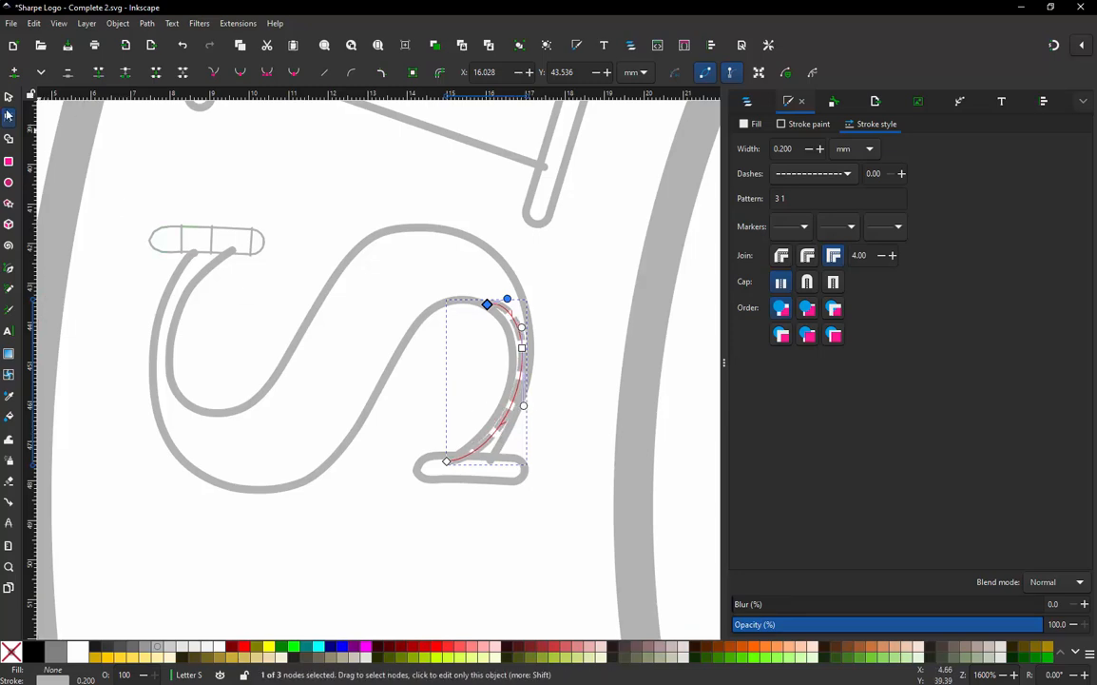
pyautogui.click(8, 96)
pyautogui.click(174, 157)
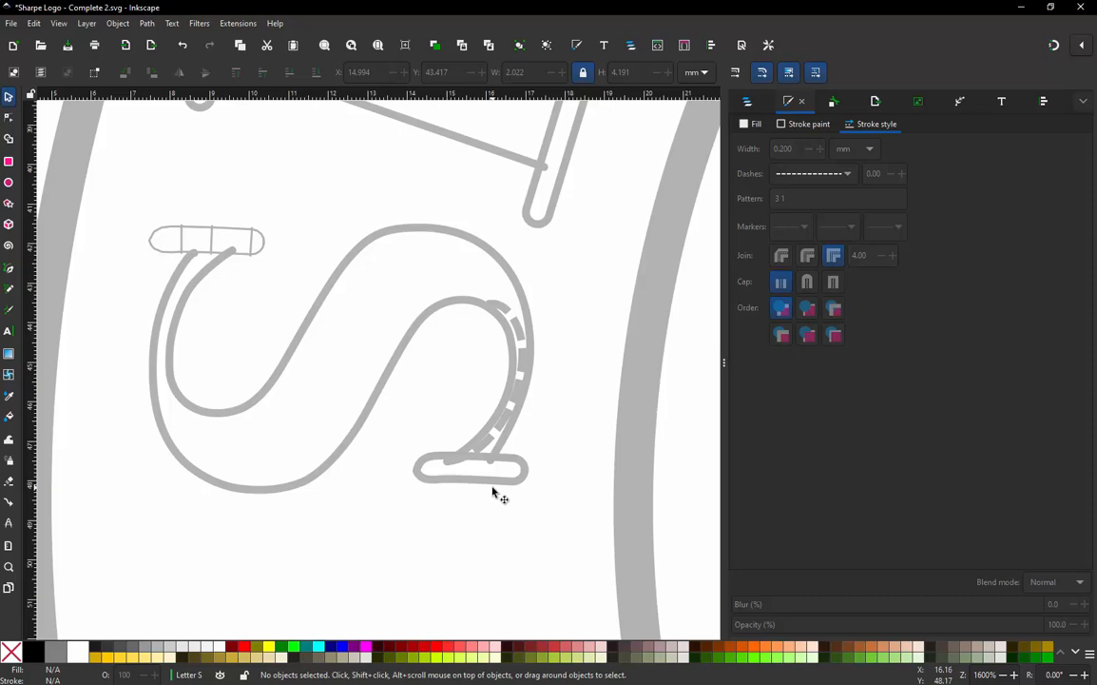
# - Move path69, the left half of the S's bottom serif, below path184 in the Letter S layer
pyautogui.click(420, 477)
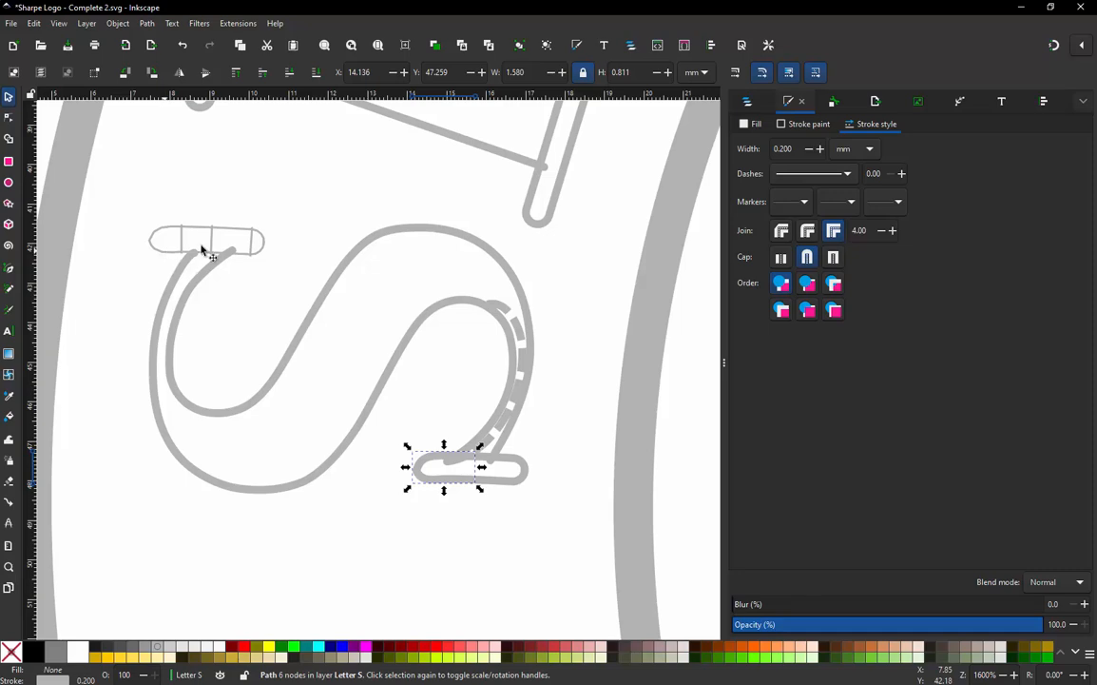
pyautogui.click(750, 100)
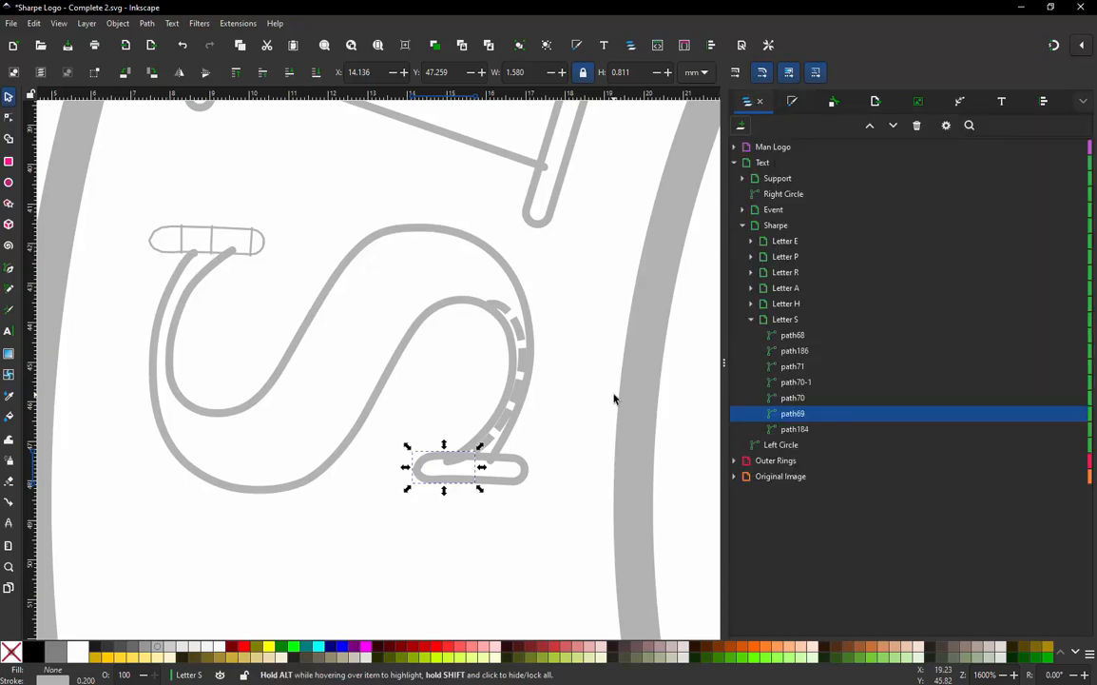
pyautogui.click(554, 392)
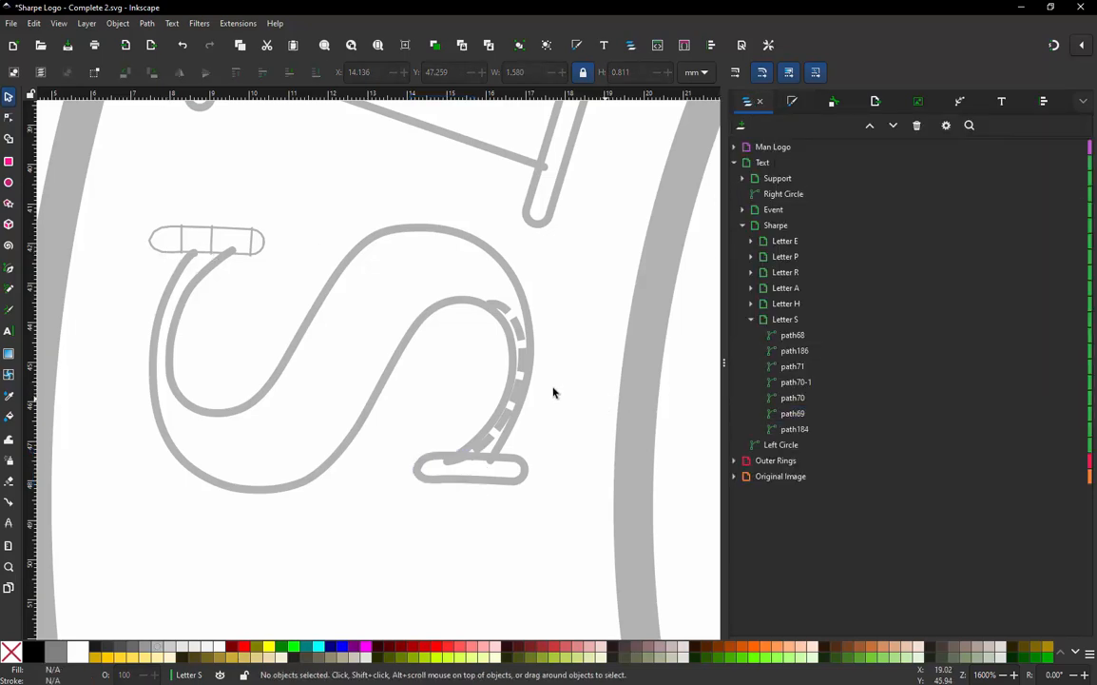
pyautogui.click(797, 430)
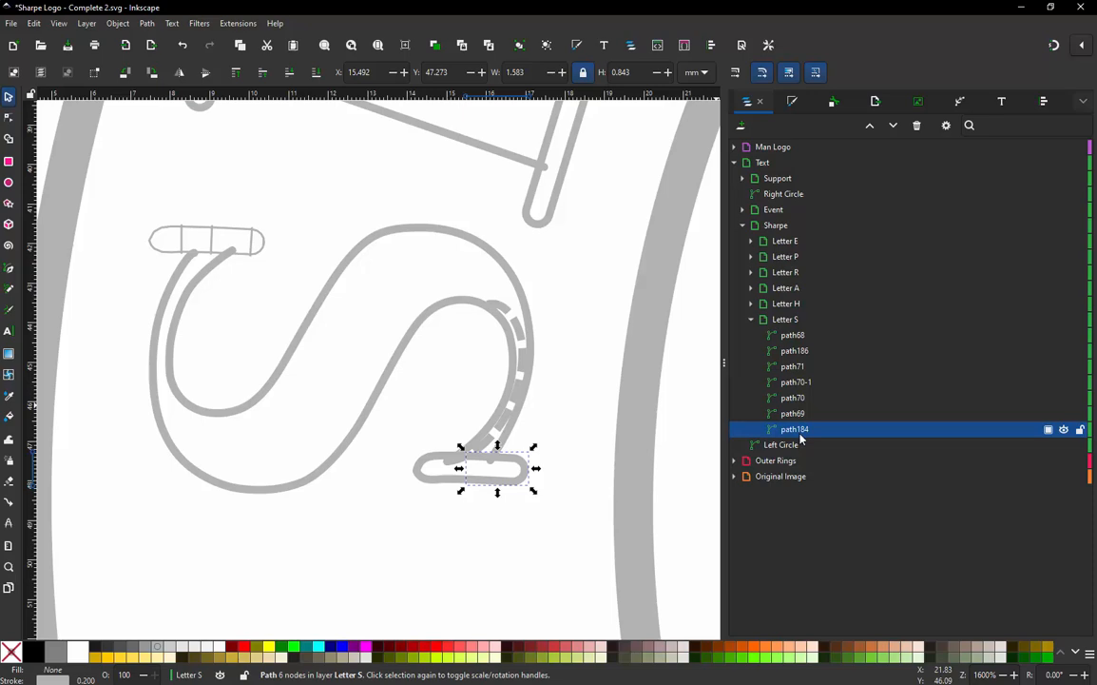
pyautogui.click(801, 415)
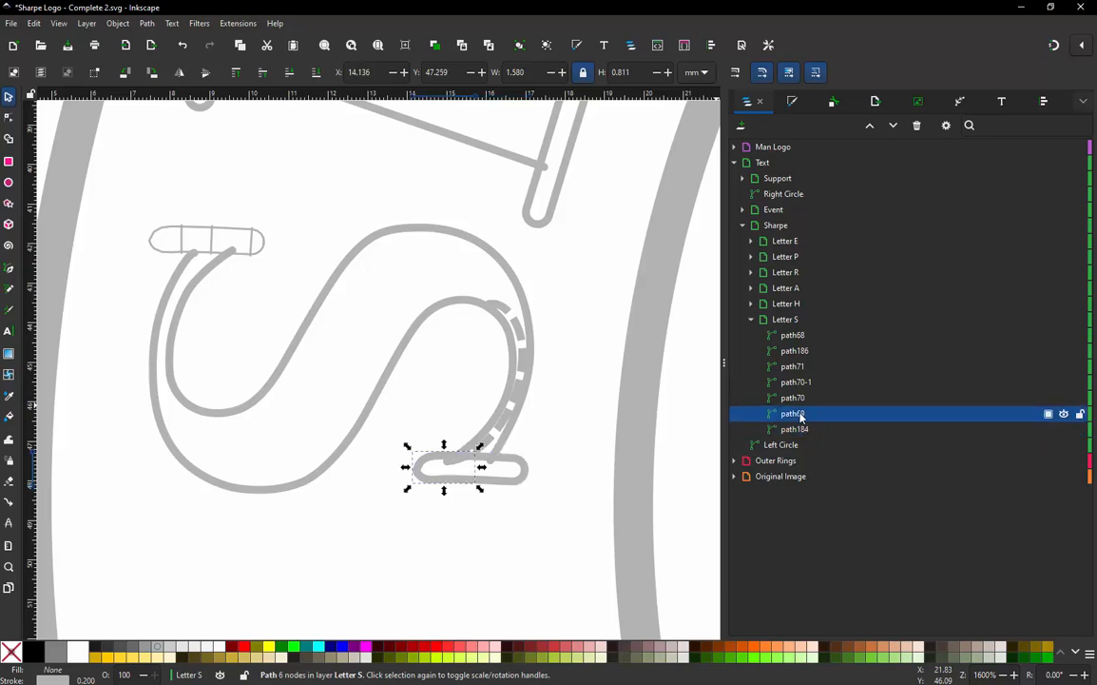
pyautogui.moveTo(800, 415); pyautogui.dragTo(807, 439)
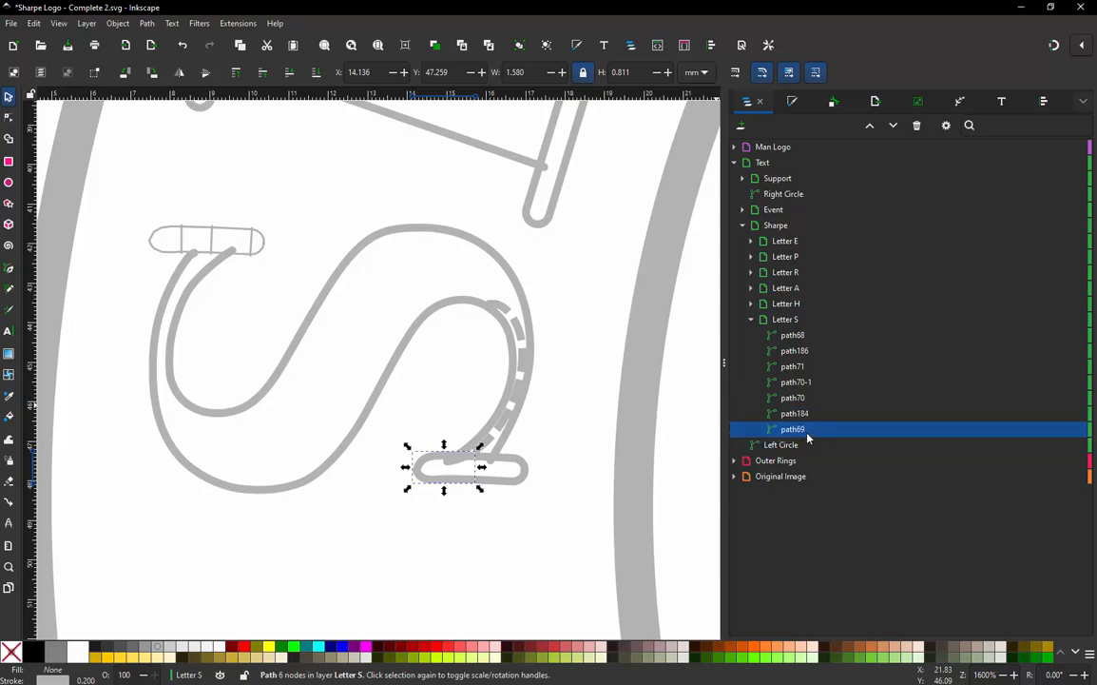
# - Move path70, the right half of the S's top serif, above path70-1 in the Letter S layer
pyautogui.click(804, 414)
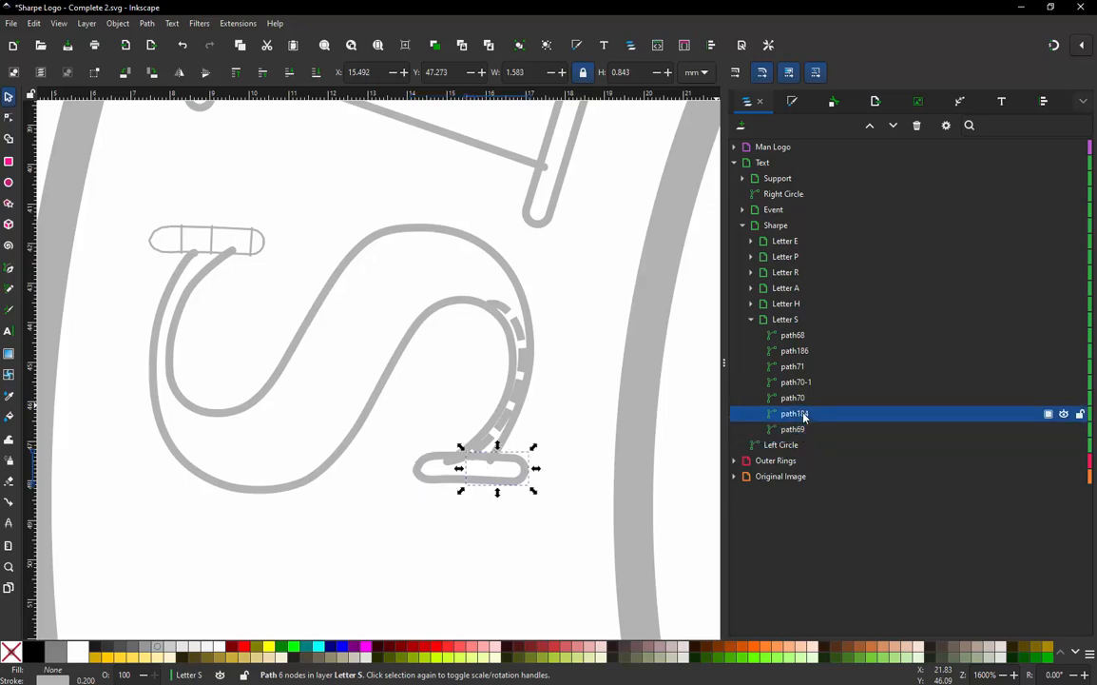
pyautogui.click(799, 397)
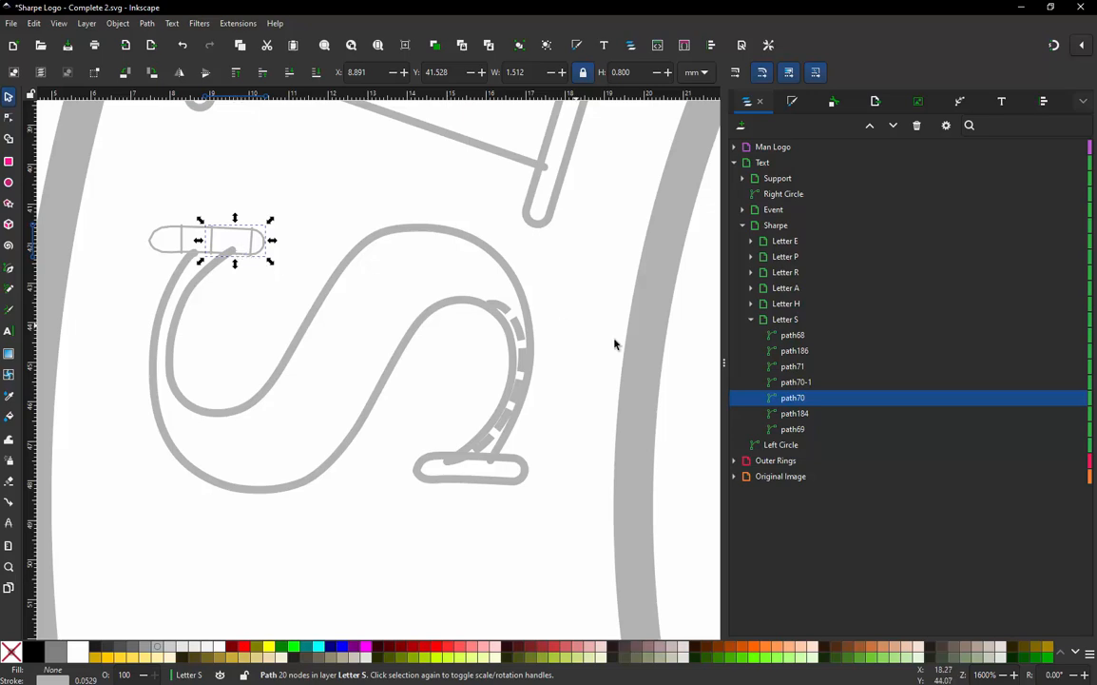
pyautogui.moveTo(804, 397); pyautogui.dragTo(804, 378)
# - Check the stitching order of the Letter S paths one by one from path70-1 up to path68, then deselect everything
pyautogui.click(799, 398)
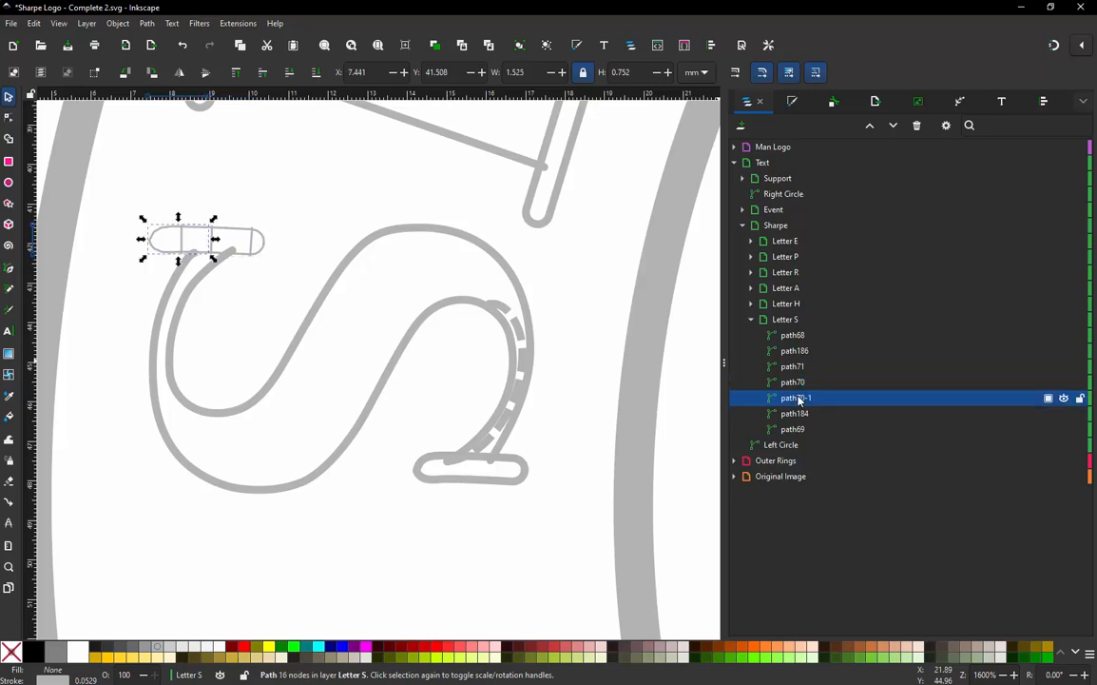
pyautogui.click(799, 382)
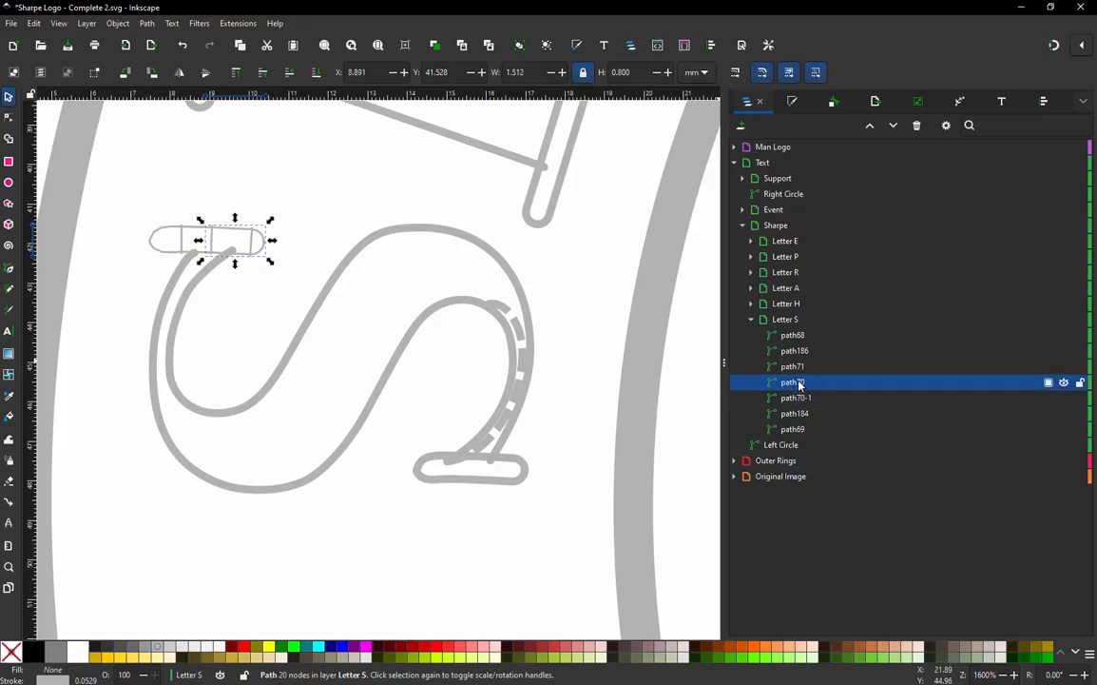
pyautogui.click(797, 367)
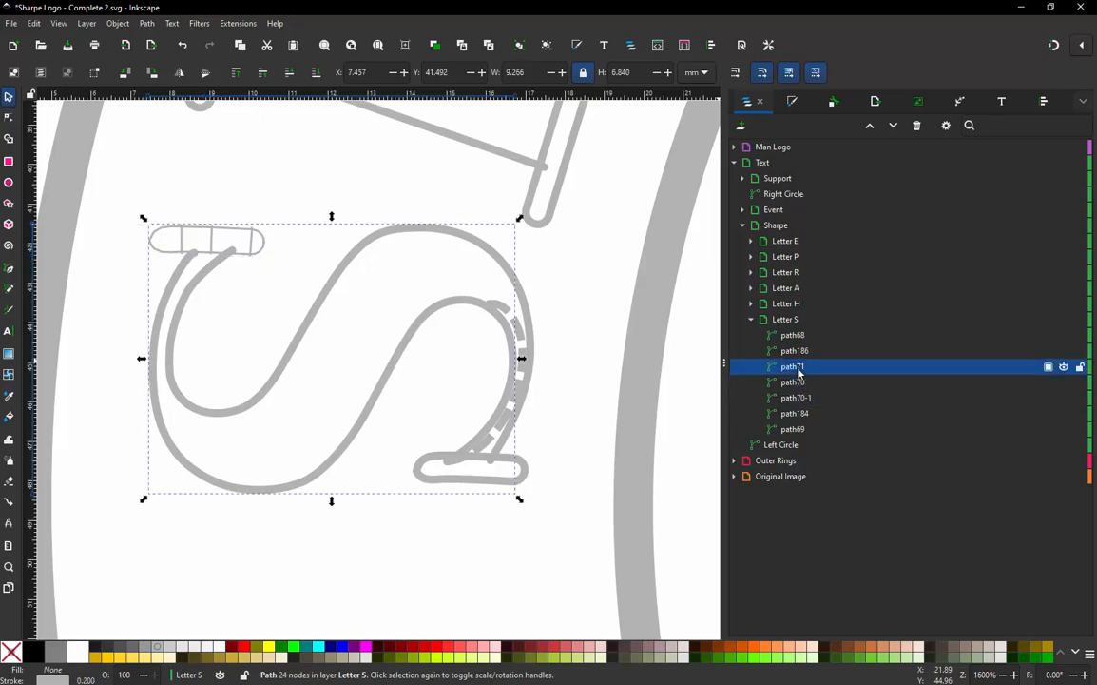
pyautogui.click(800, 351)
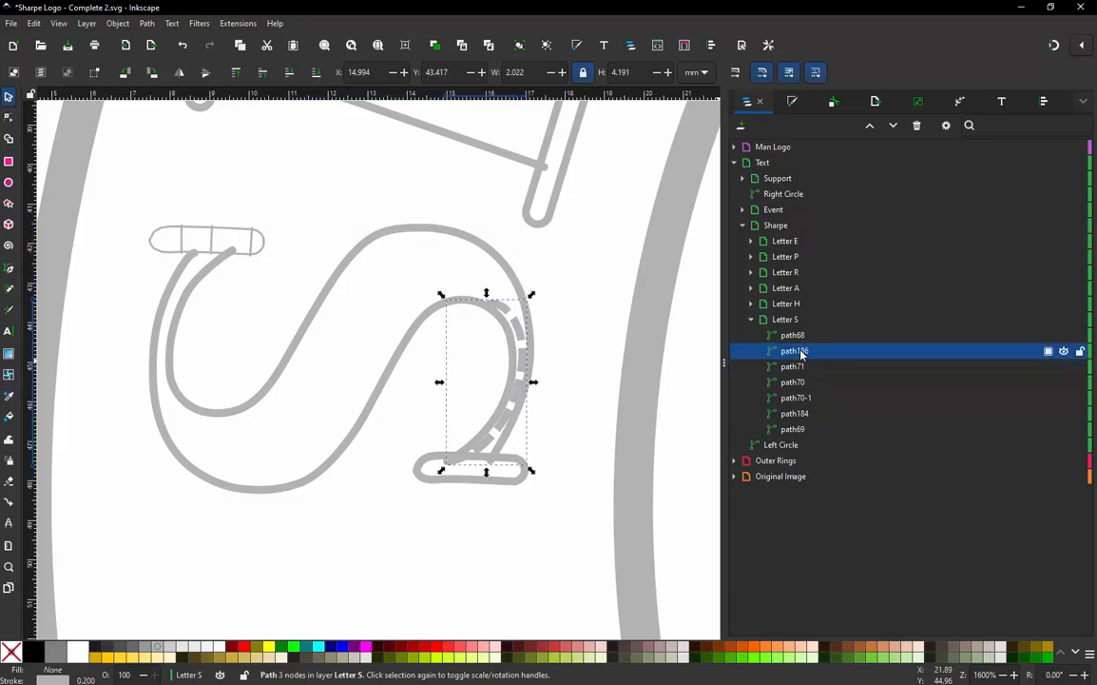
pyautogui.click(778, 335)
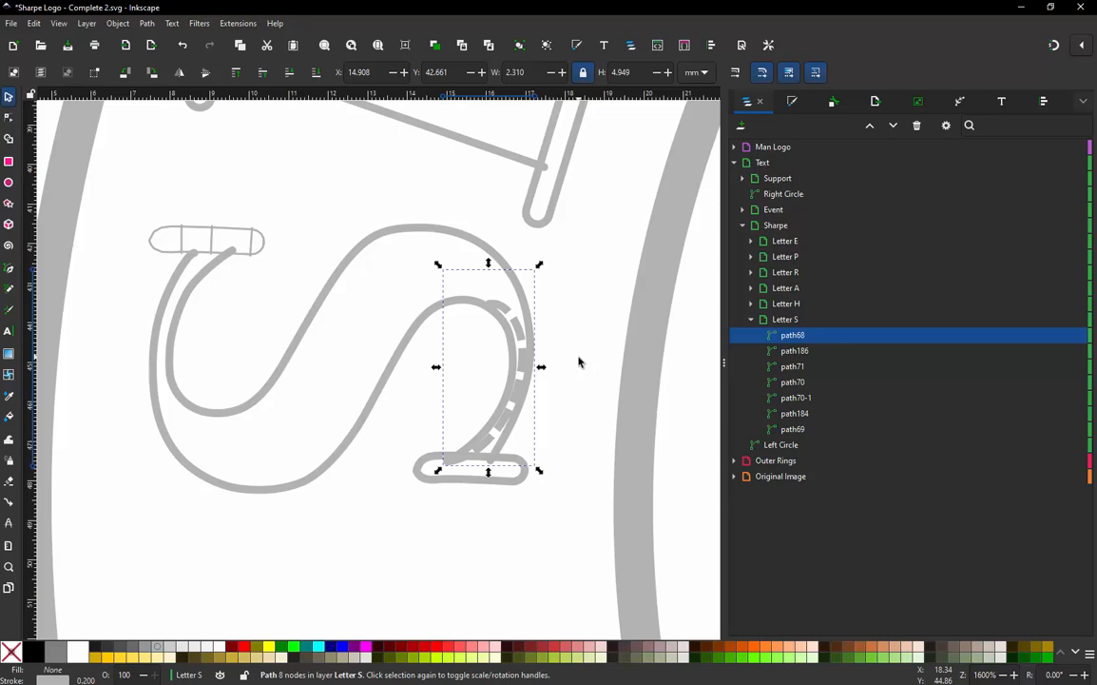
pyautogui.click(578, 361)
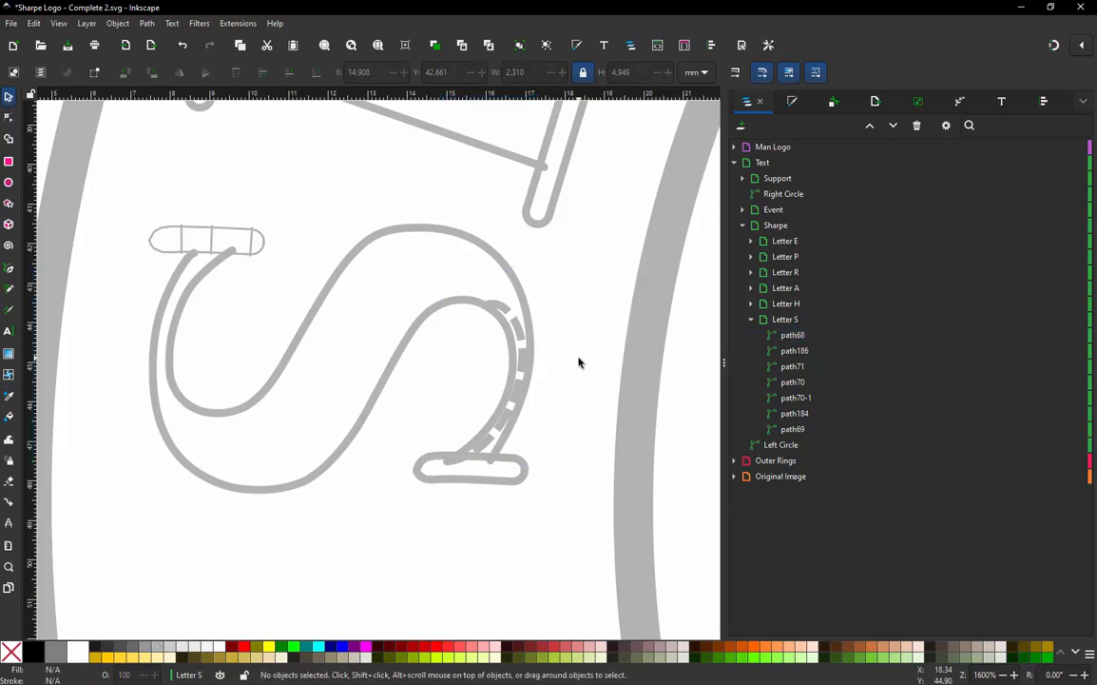
# - Connect the right half of the S's bottom serif to the left half of its top serif with Jump Stitch to Stroke, keeping the default options
pyautogui.click(516, 466)
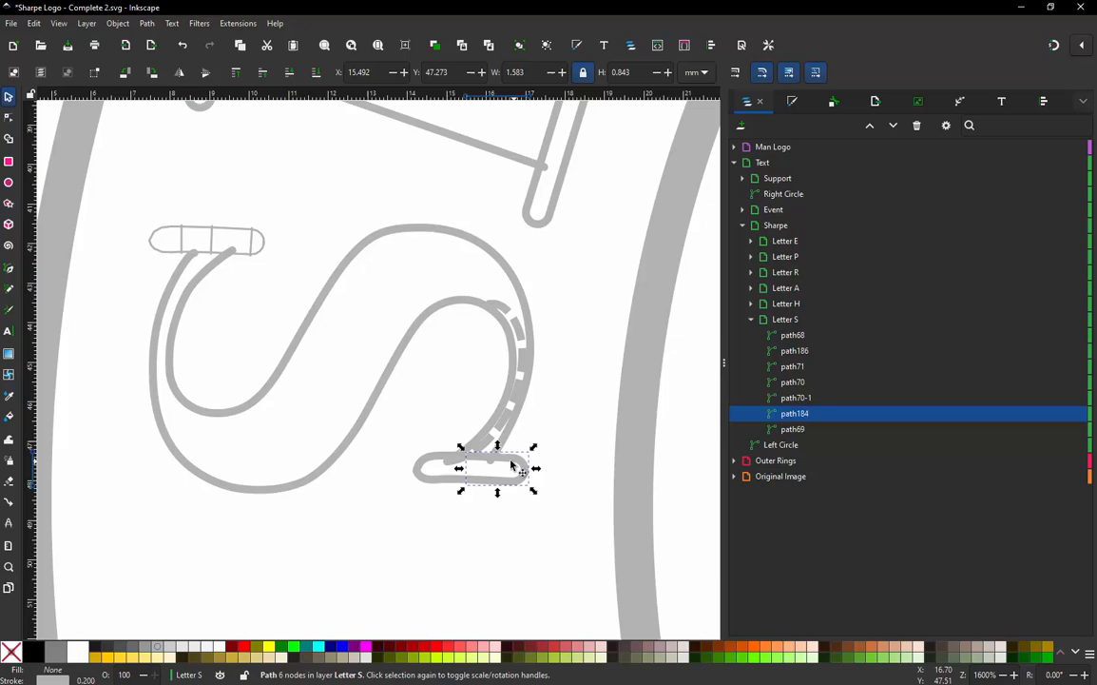
pyautogui.keyDown('shift'); pyautogui.click(167, 255); pyautogui.keyUp('shift')
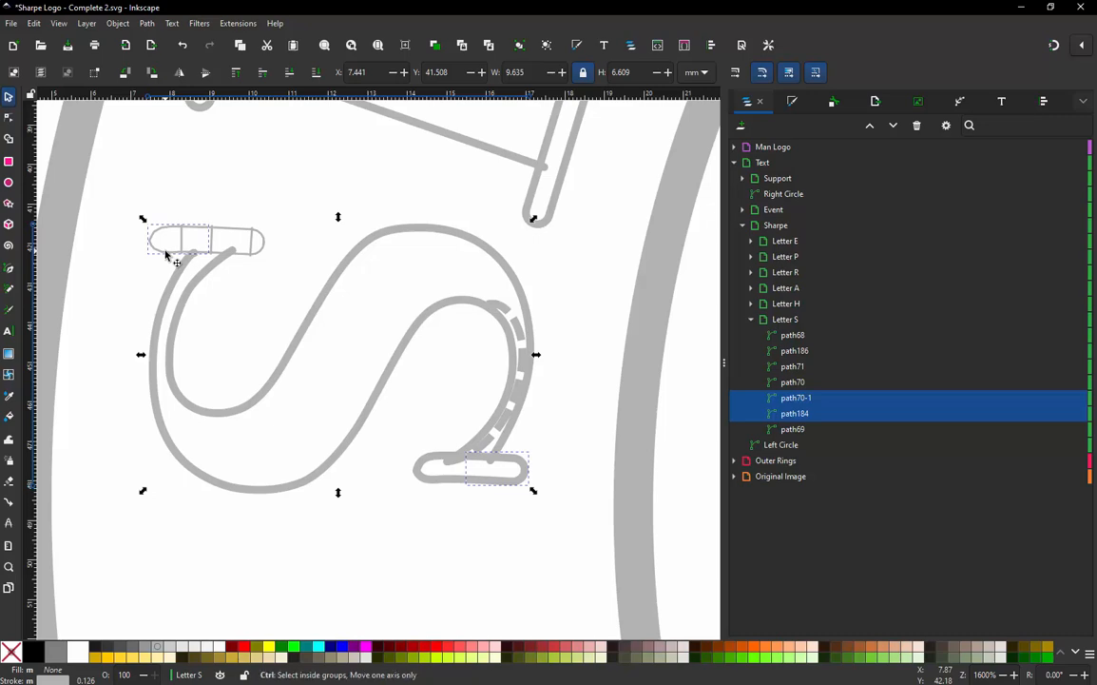
pyautogui.hotkey('ctrl', 'alt', 'j')
pyautogui.click(319, 337)
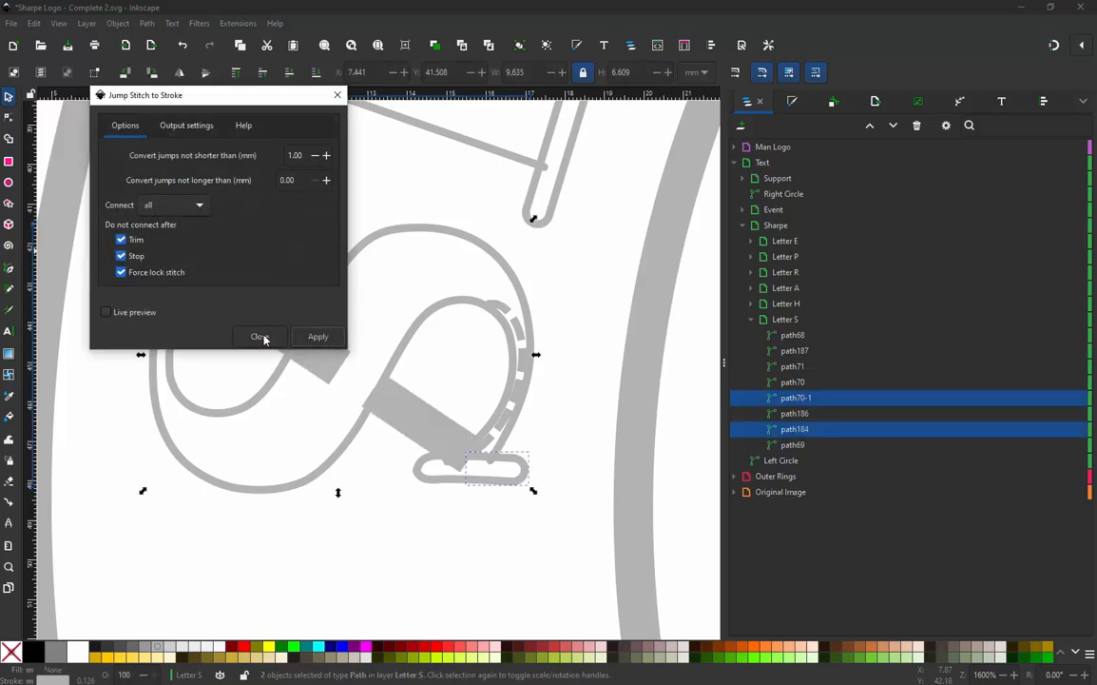
pyautogui.click(261, 338)
# - Set the stroke width of the new connecting path between the two serifs to 0.25 mm
pyautogui.click(284, 318)
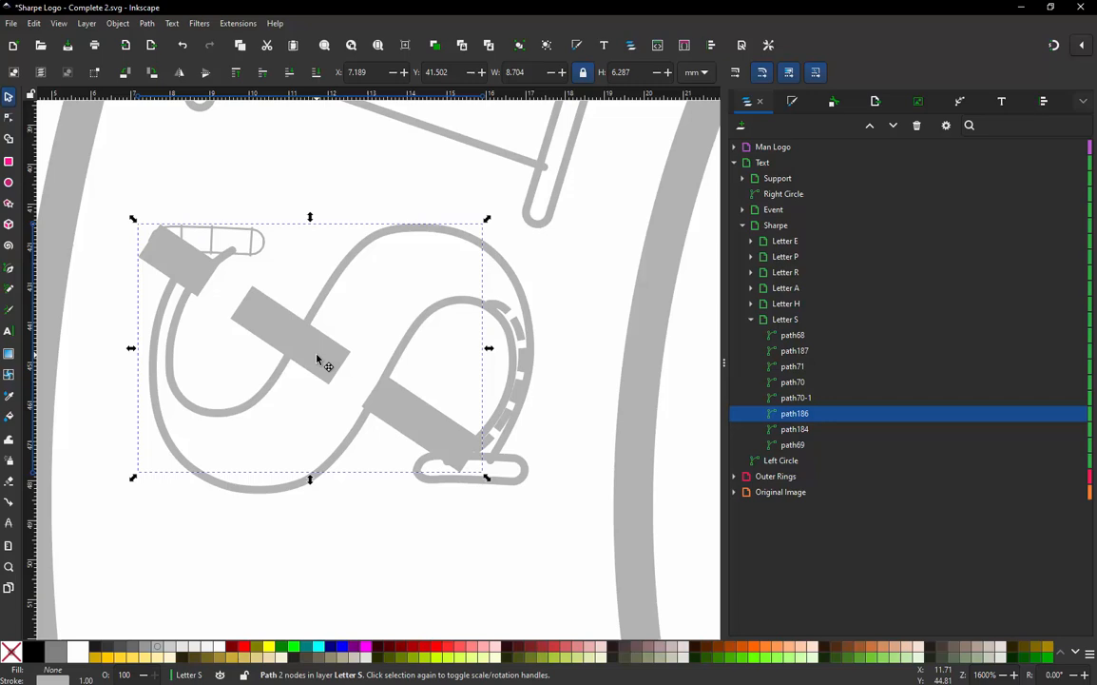
pyautogui.click(793, 101)
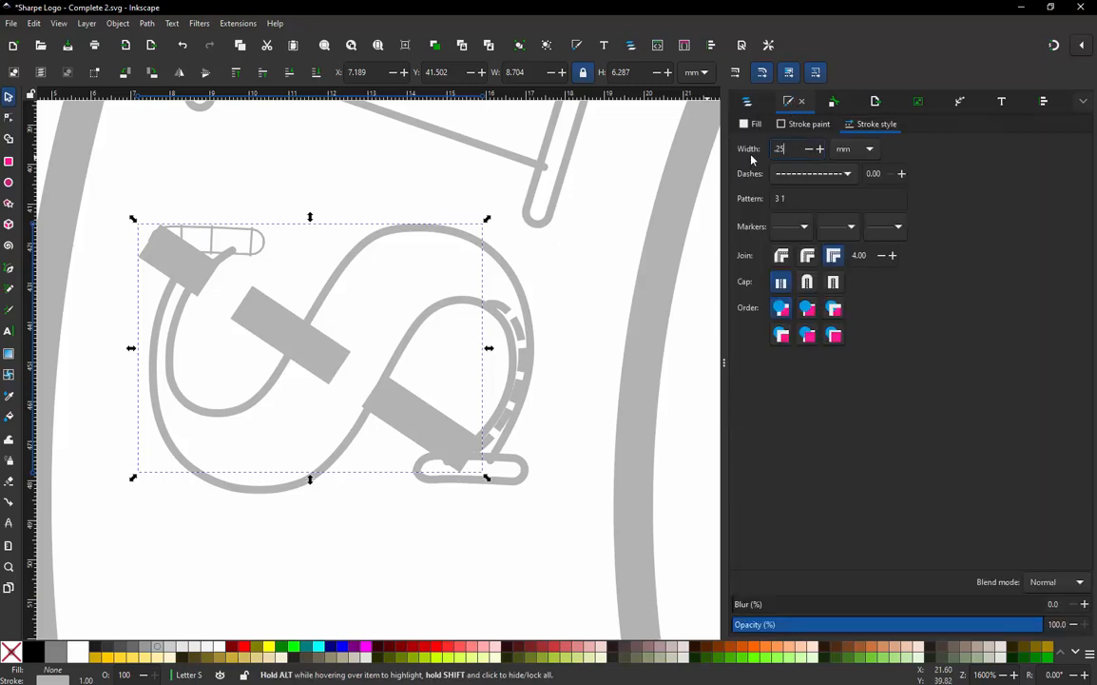
pyautogui.write('0.25')
pyautogui.press('Return')
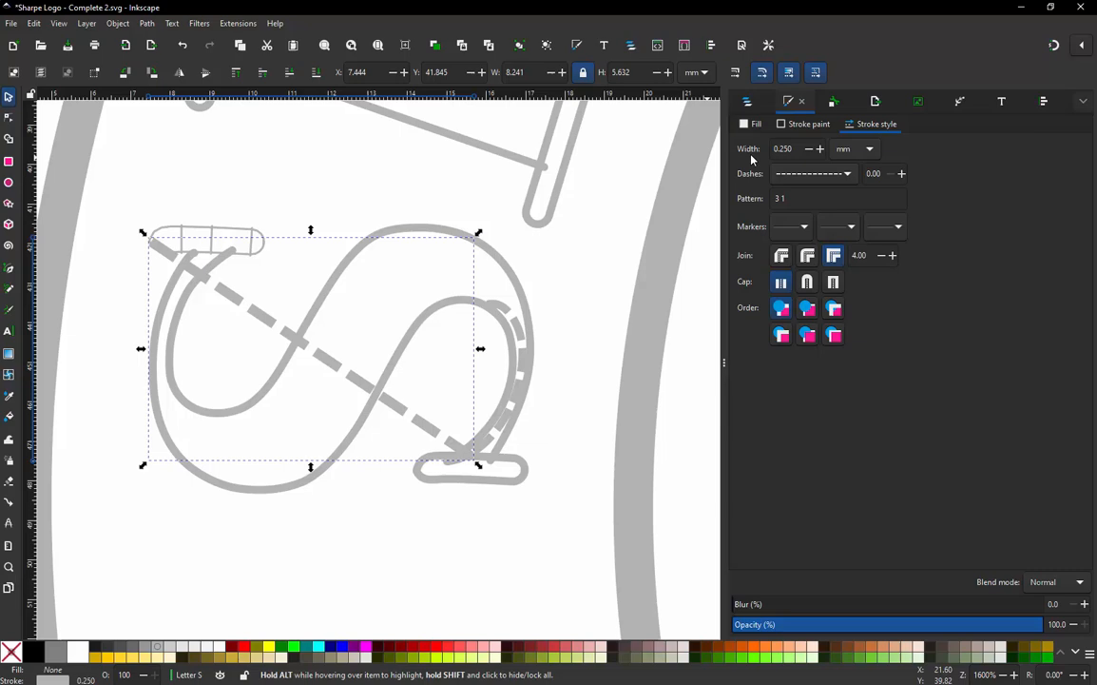
# - Add a node midway along the dashed path connecting the two serifs
pyautogui.press('n')
pyautogui.click(333, 368)
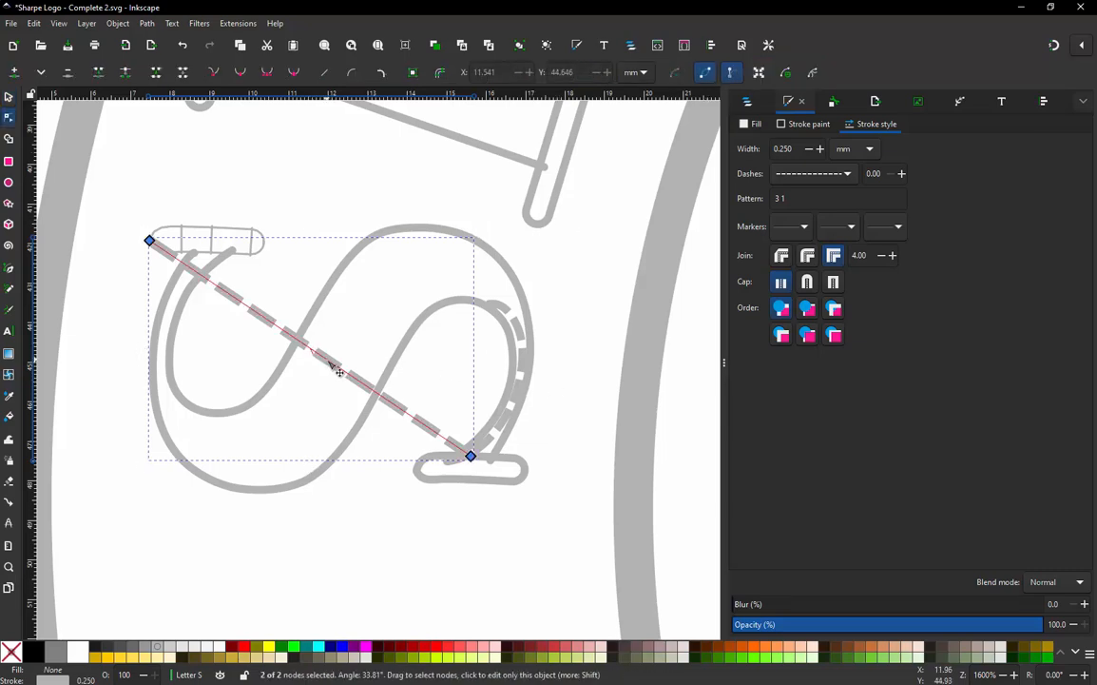
pyautogui.doubleClick(327, 361)
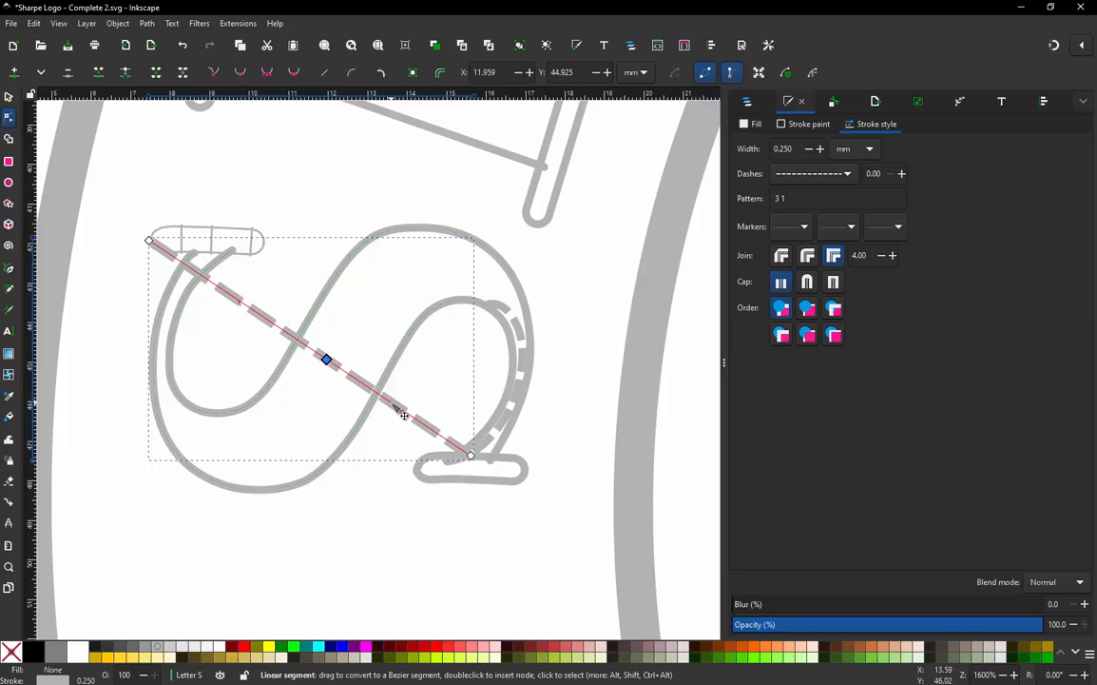
# - Try to bend the lower half of the connecting path into a curve through the S's right-hand bend using node handles
pyautogui.moveTo(403, 415); pyautogui.dragTo(521, 346)
pyautogui.doubleClick(510, 371)
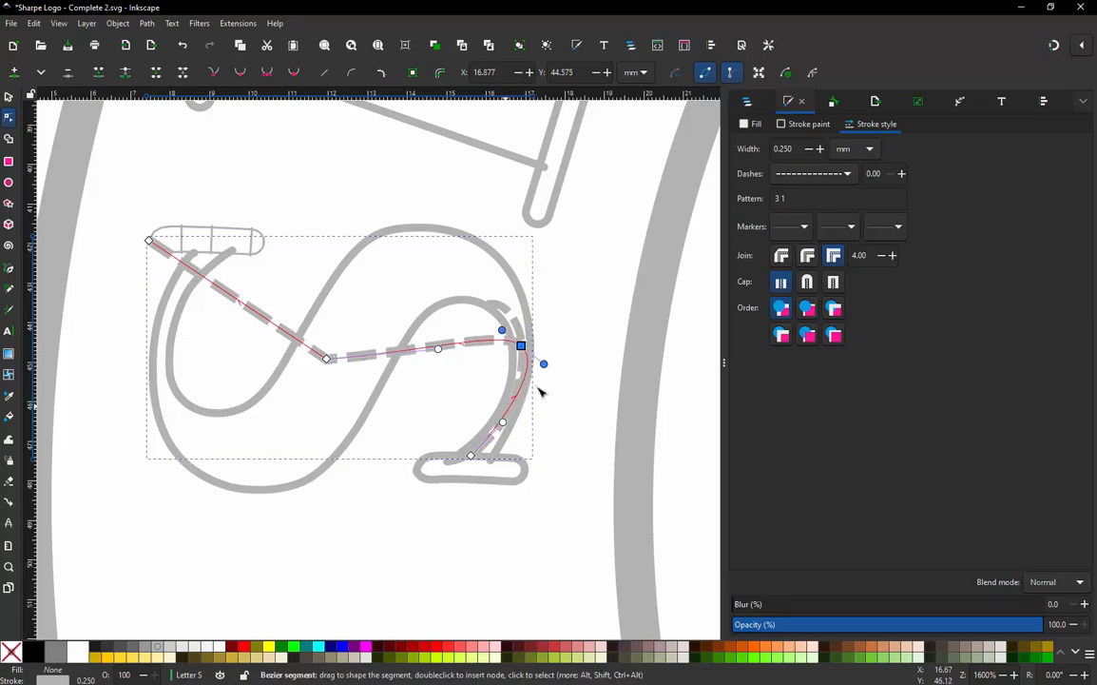
pyautogui.click(472, 457)
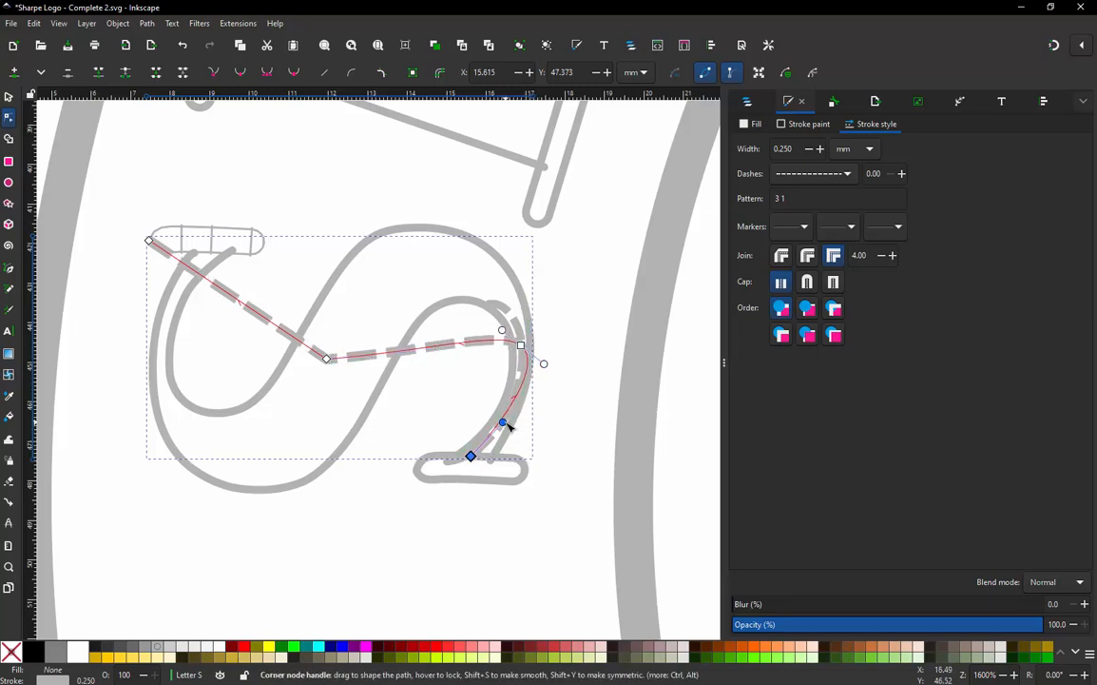
pyautogui.moveTo(507, 428); pyautogui.dragTo(505, 444)
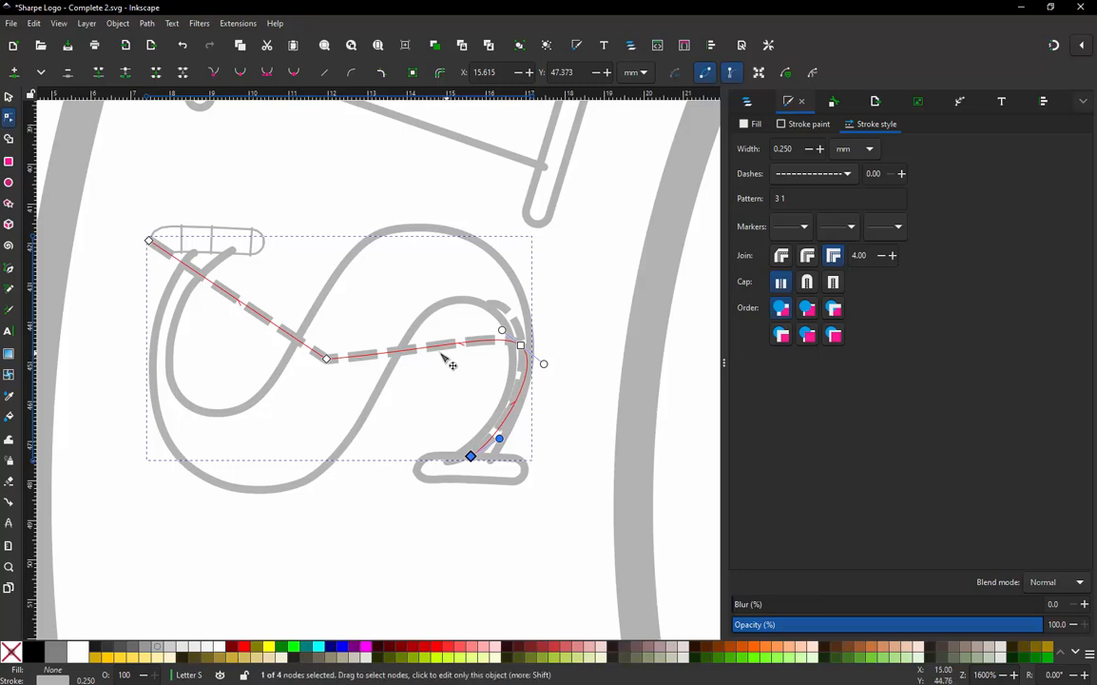
pyautogui.moveTo(502, 330); pyautogui.dragTo(371, 164)
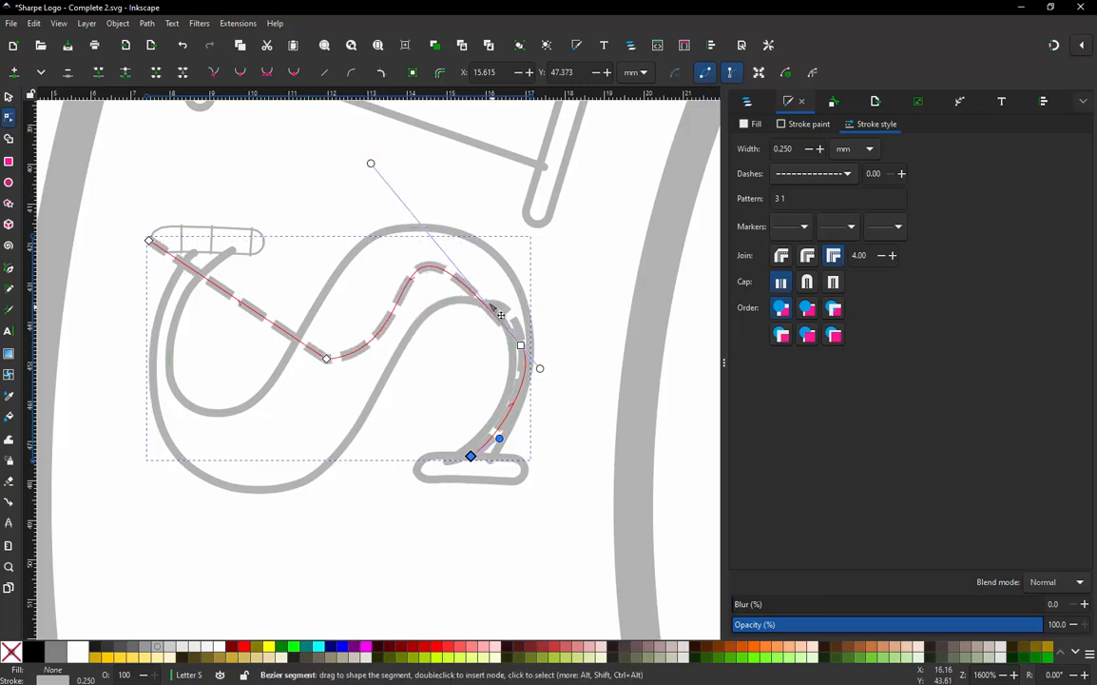
pyautogui.click(473, 298)
pyautogui.doubleClick(462, 289)
pyautogui.moveTo(462, 285); pyautogui.dragTo(513, 317)
# - Undo the curve edits on the connecting path back to the straight line with its middle node
pyautogui.hotkey('ctrl', 'z')
pyautogui.hotkey('ctrl', 'z')
pyautogui.hotkey('ctrl', 'z')
pyautogui.hotkey('ctrl', 'z')
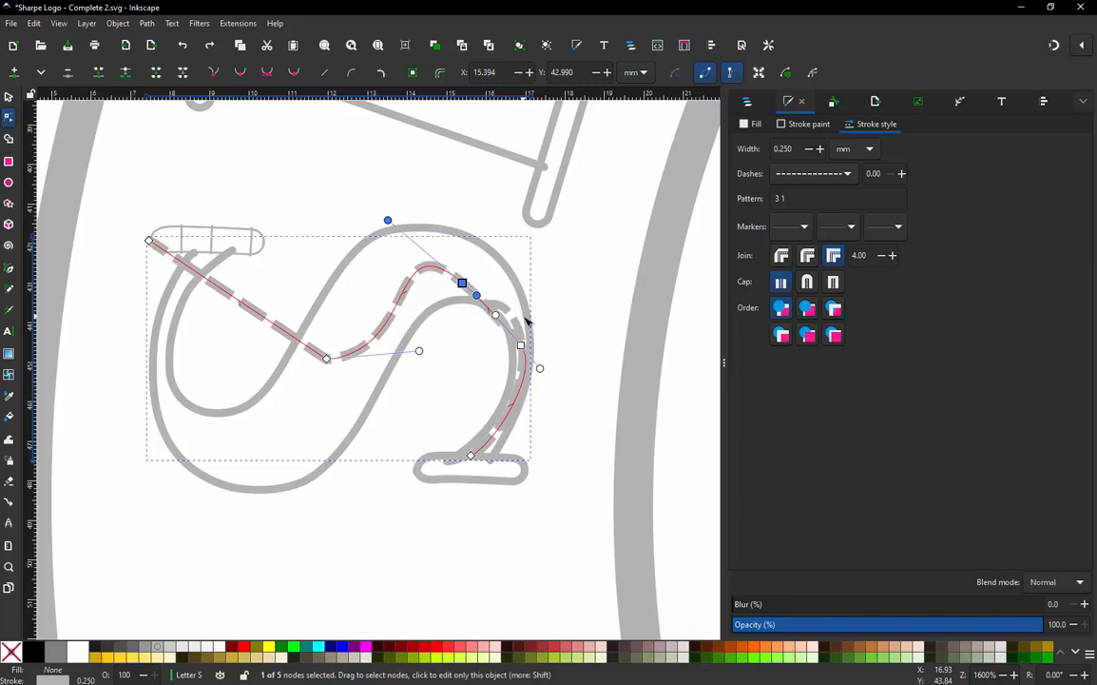
pyautogui.hotkey('ctrl', 'z')
pyautogui.hotkey('ctrl', 'z')
pyautogui.hotkey('ctrl', 'z')
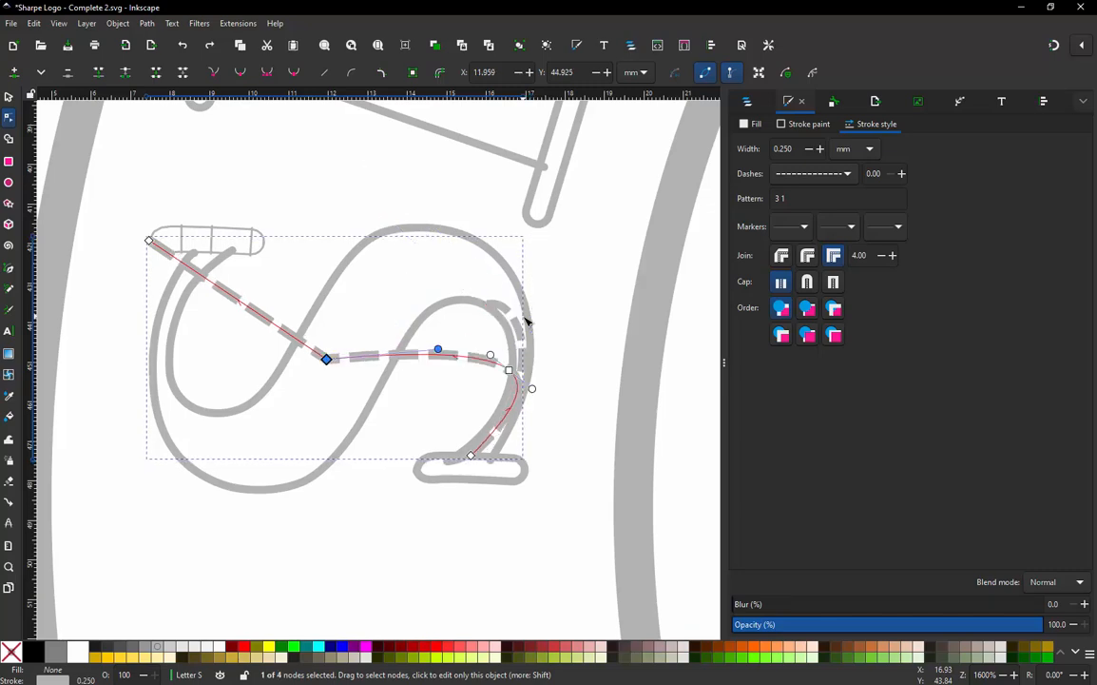
pyautogui.hotkey('ctrl', 'z')
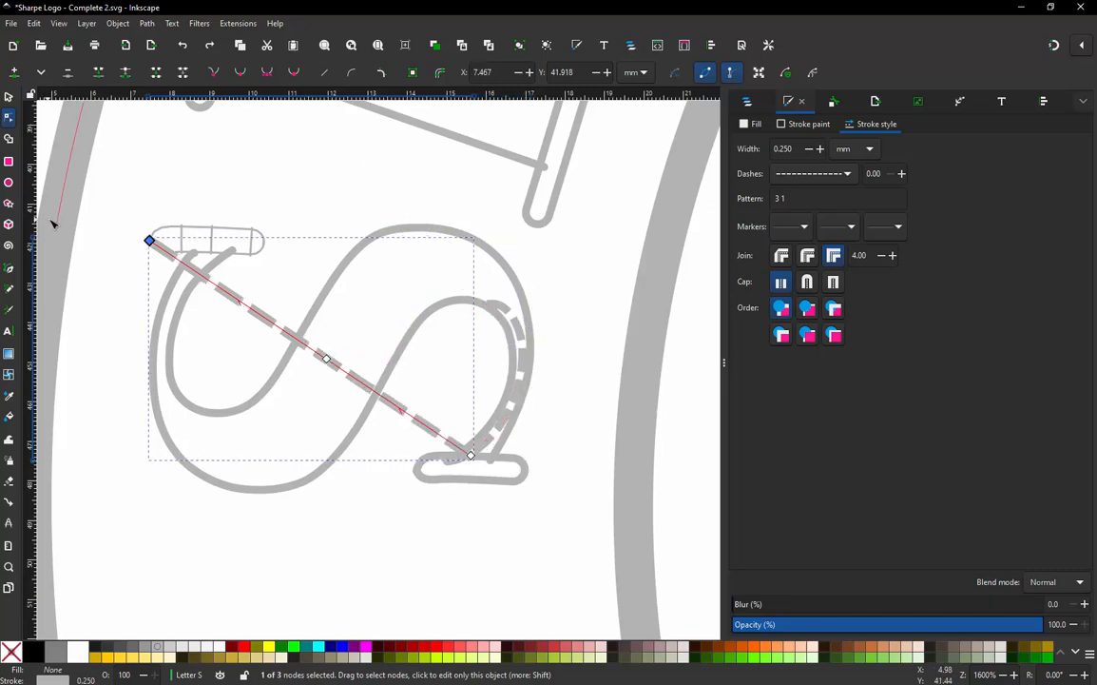
# - Add three nodes to the lower half of the connecting path and place them inside the S's right-hand curve as straight segments
pyautogui.click(434, 439)
pyautogui.doubleClick(424, 426)
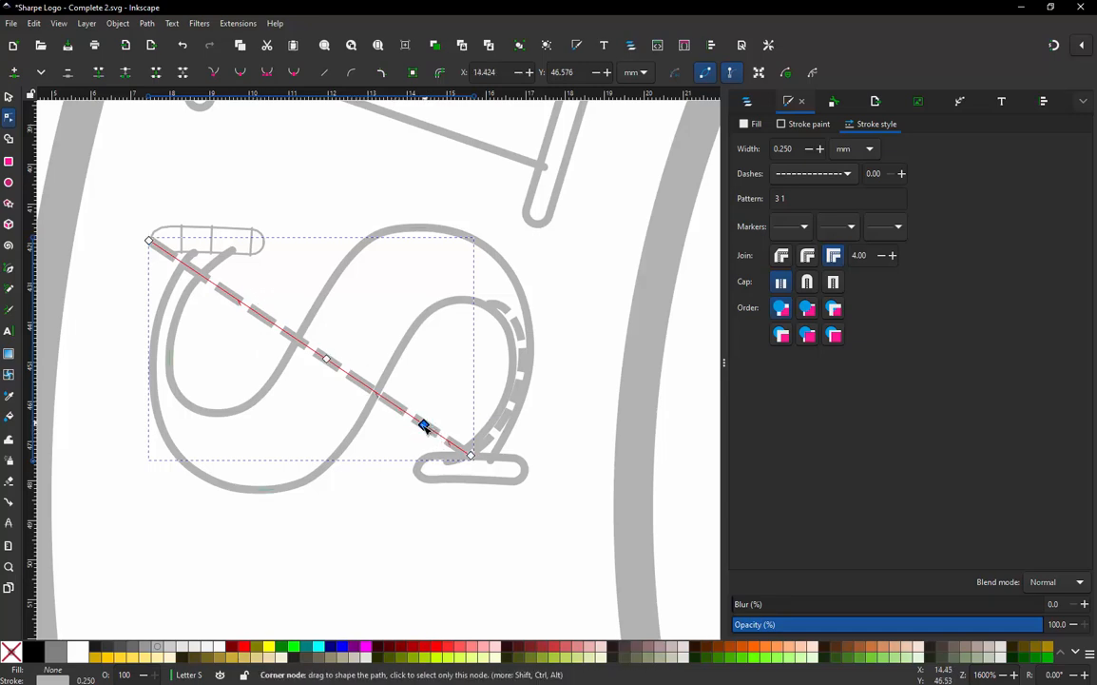
pyautogui.moveTo(427, 430); pyautogui.dragTo(514, 307)
pyautogui.doubleClick(476, 402)
pyautogui.click(461, 366)
pyautogui.doubleClick(460, 367)
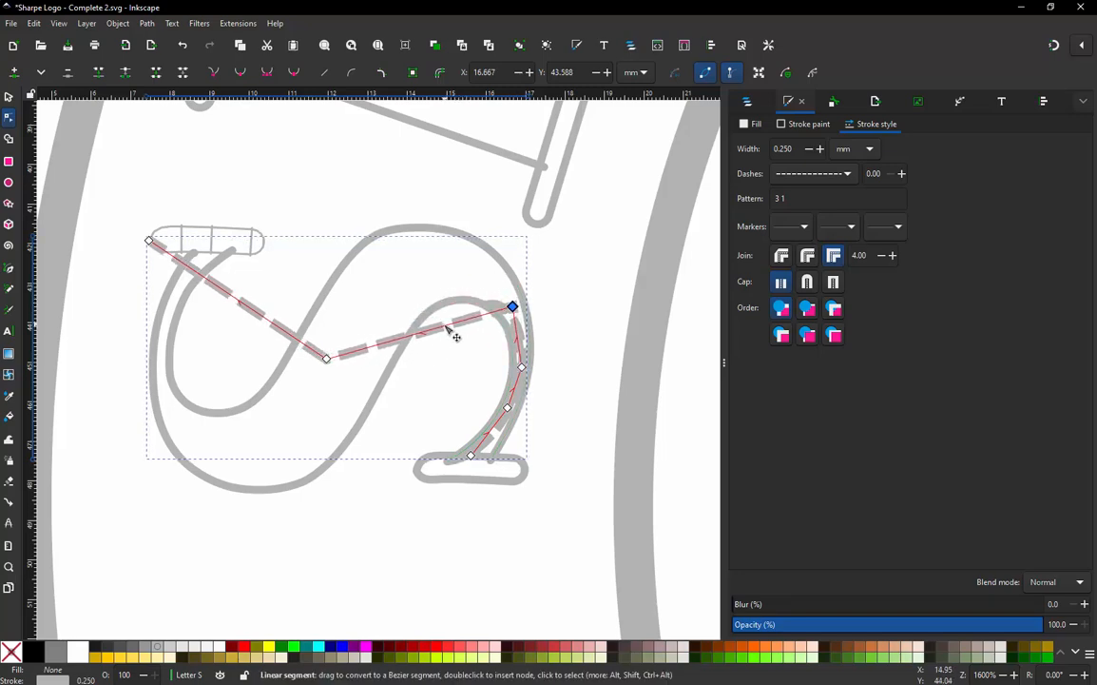
# - Add two more nodes to the connecting path and position them inside the S's upper curve
pyautogui.doubleClick(441, 328)
pyautogui.moveTo(440, 328); pyautogui.dragTo(470, 271)
pyautogui.doubleClick(466, 287)
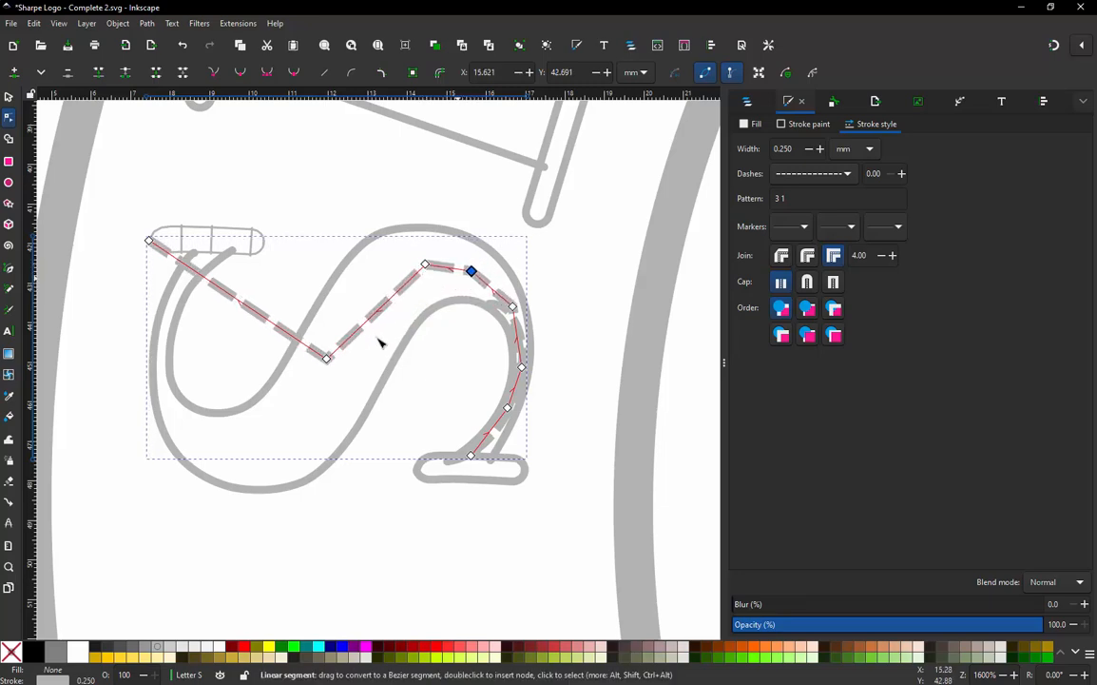
# - Add three nodes to the upper half of the connecting path and place them inside the S's lower-left bend
pyautogui.doubleClick(262, 317)
pyautogui.moveTo(262, 317); pyautogui.dragTo(255, 447)
pyautogui.doubleClick(215, 368)
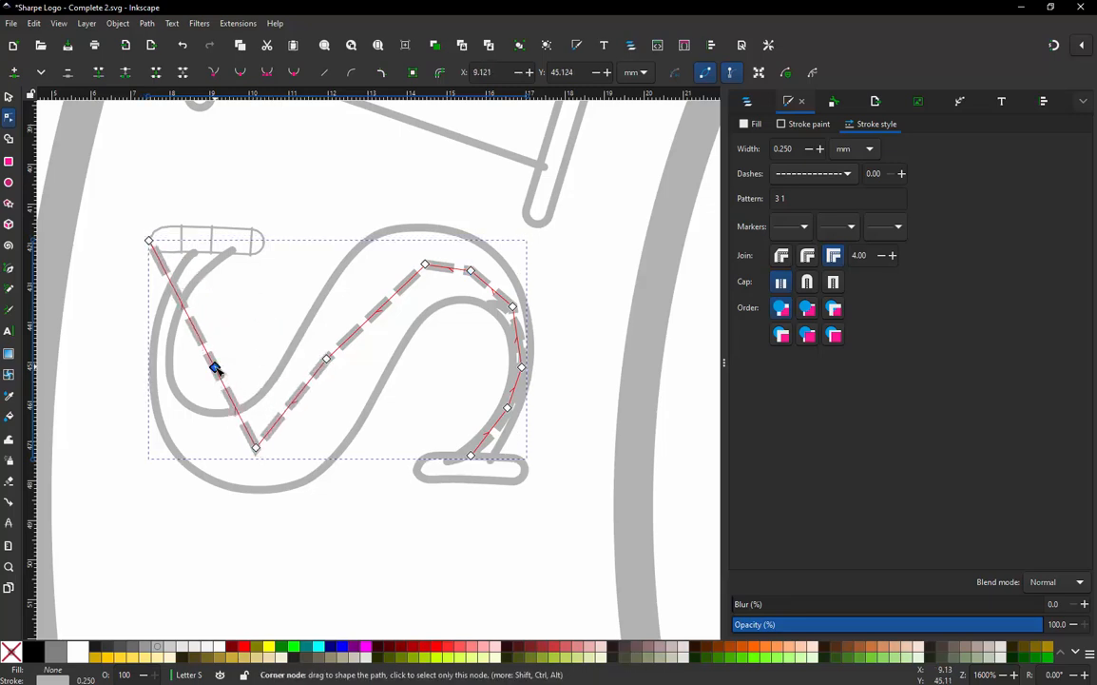
pyautogui.moveTo(215, 368); pyautogui.dragTo(174, 428)
pyautogui.scroll(3, 128, 384)
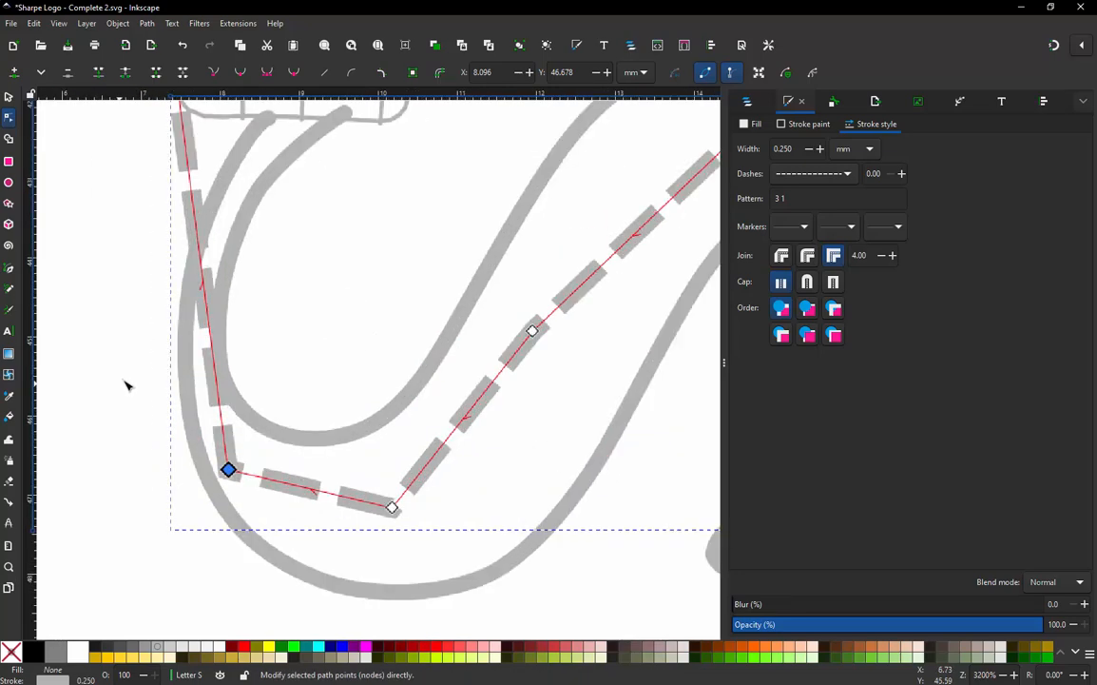
pyautogui.doubleClick(254, 368)
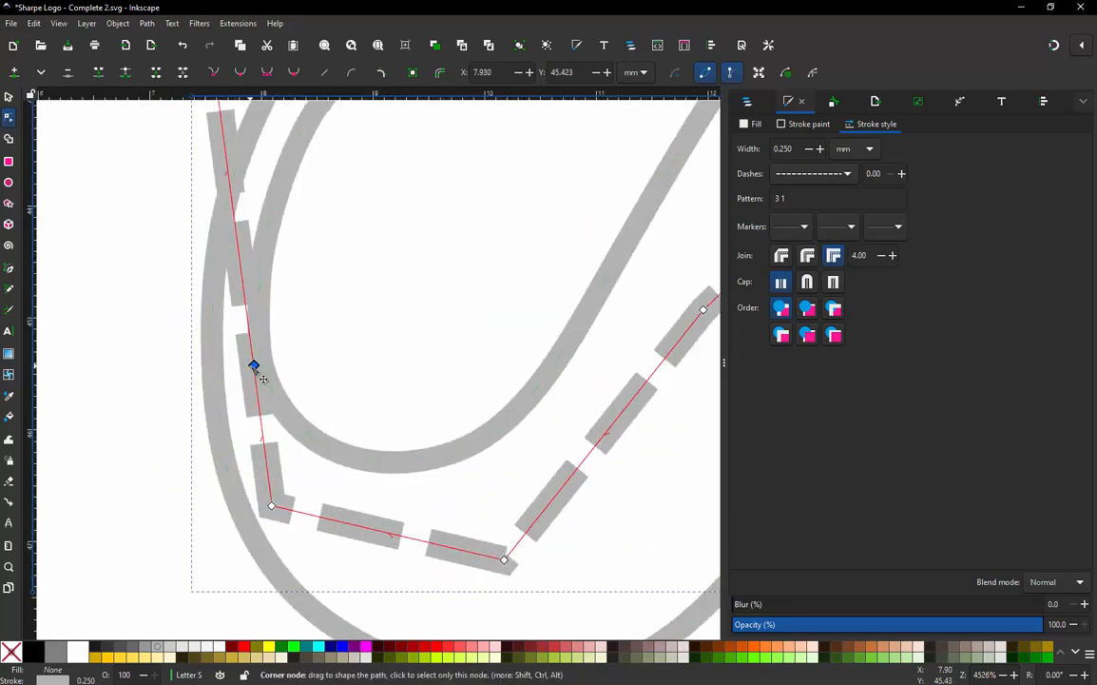
pyautogui.moveTo(254, 368); pyautogui.dragTo(235, 375)
pyautogui.scroll(-2, 235, 375)
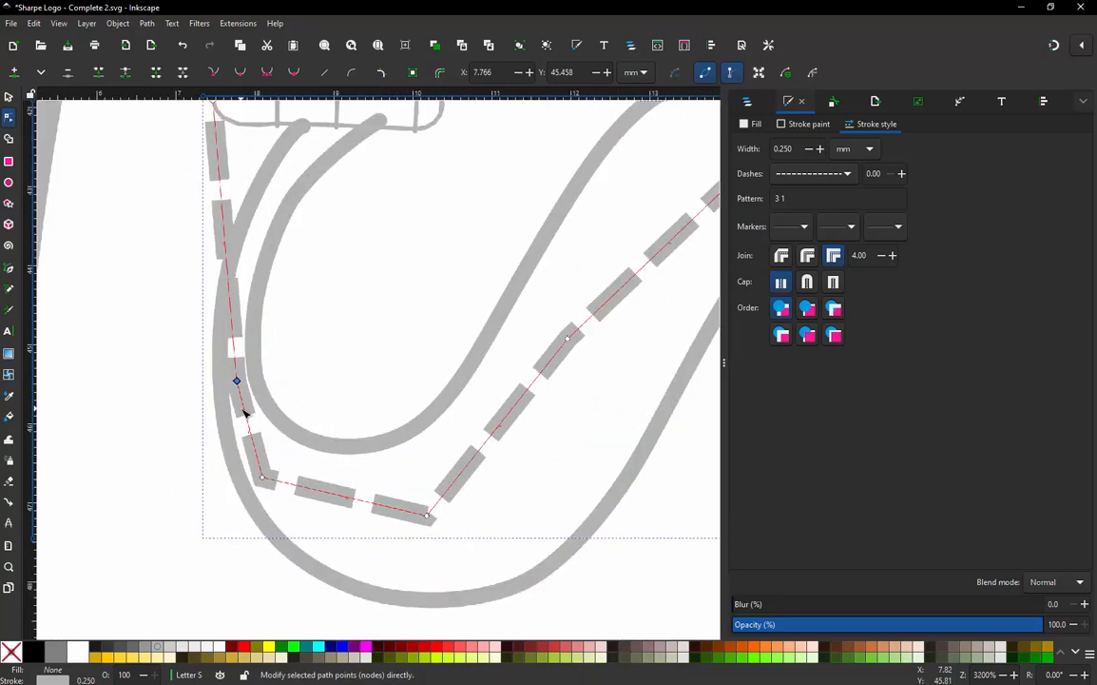
# - Add two nodes to the connecting path, one inside the S's left arm and one inside the upper serif, and curve the segment between them
pyautogui.scroll(2, 233, 191)
pyautogui.keyDown('shift'); pyautogui.click(222, 191); pyautogui.keyUp('shift')
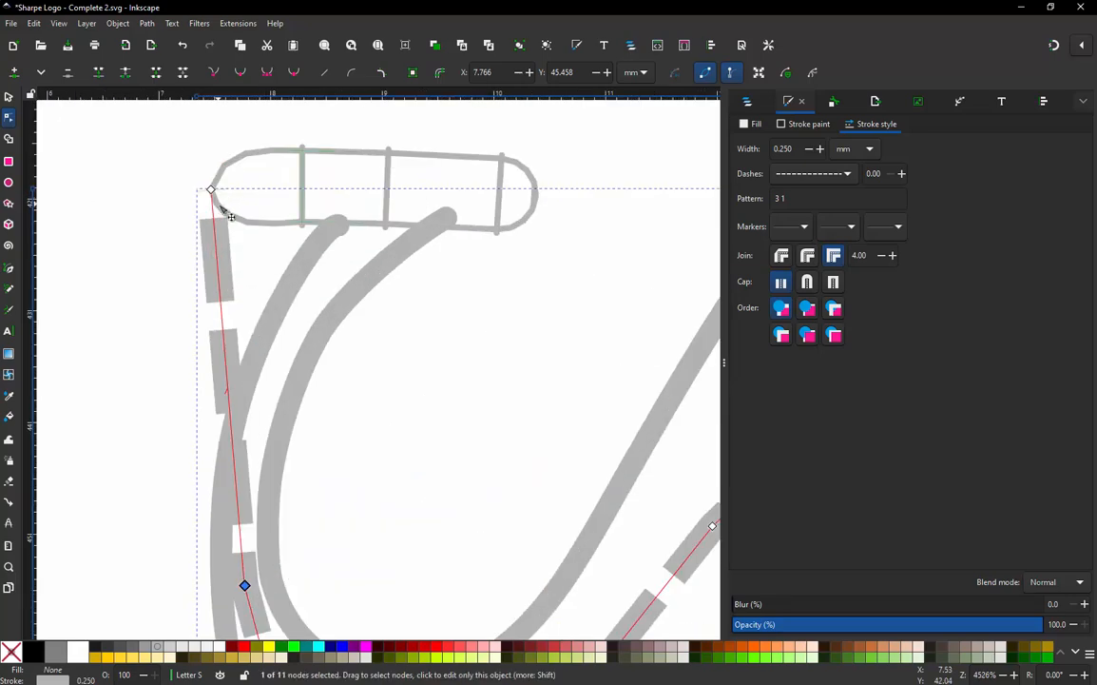
pyautogui.doubleClick(224, 352)
pyautogui.moveTo(224, 352); pyautogui.dragTo(269, 390)
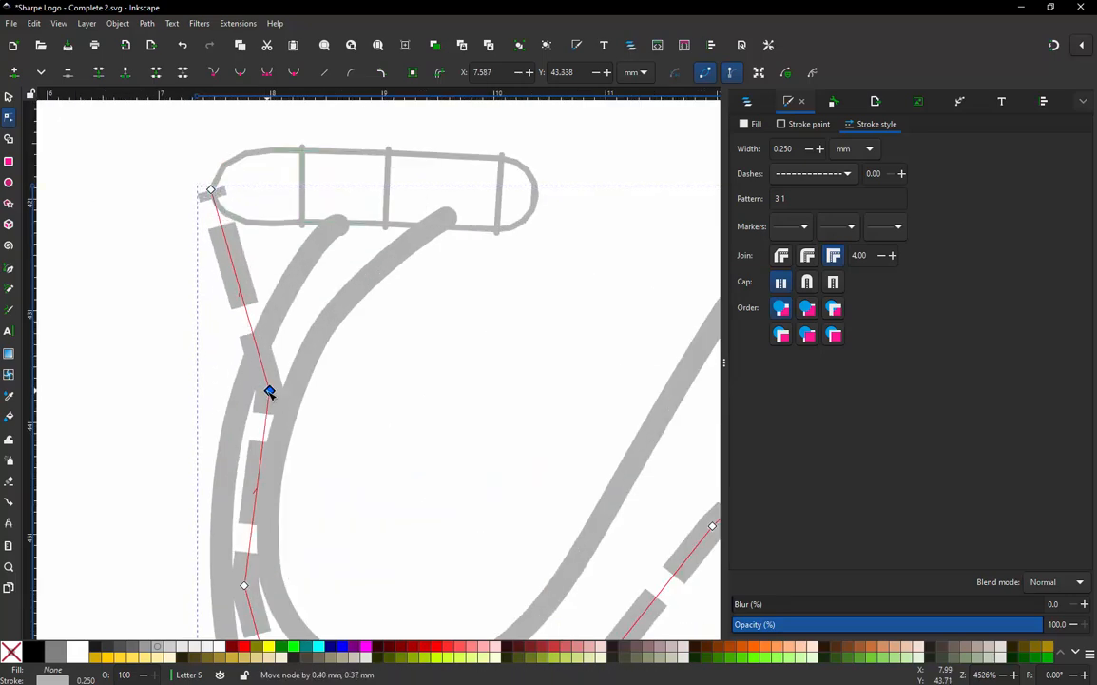
pyautogui.doubleClick(251, 321)
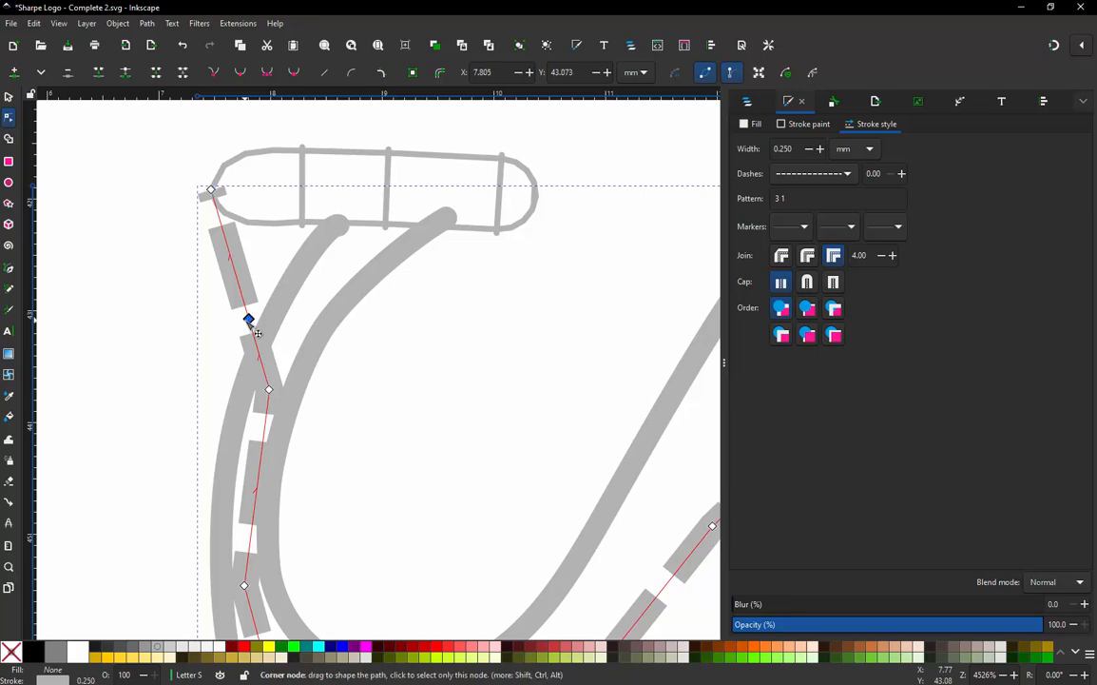
pyautogui.moveTo(251, 321); pyautogui.dragTo(385, 193)
pyautogui.moveTo(334, 286); pyautogui.dragTo(332, 252)
pyautogui.scroll(-2, 347, 255)
pyautogui.scroll(2, 329, 355)
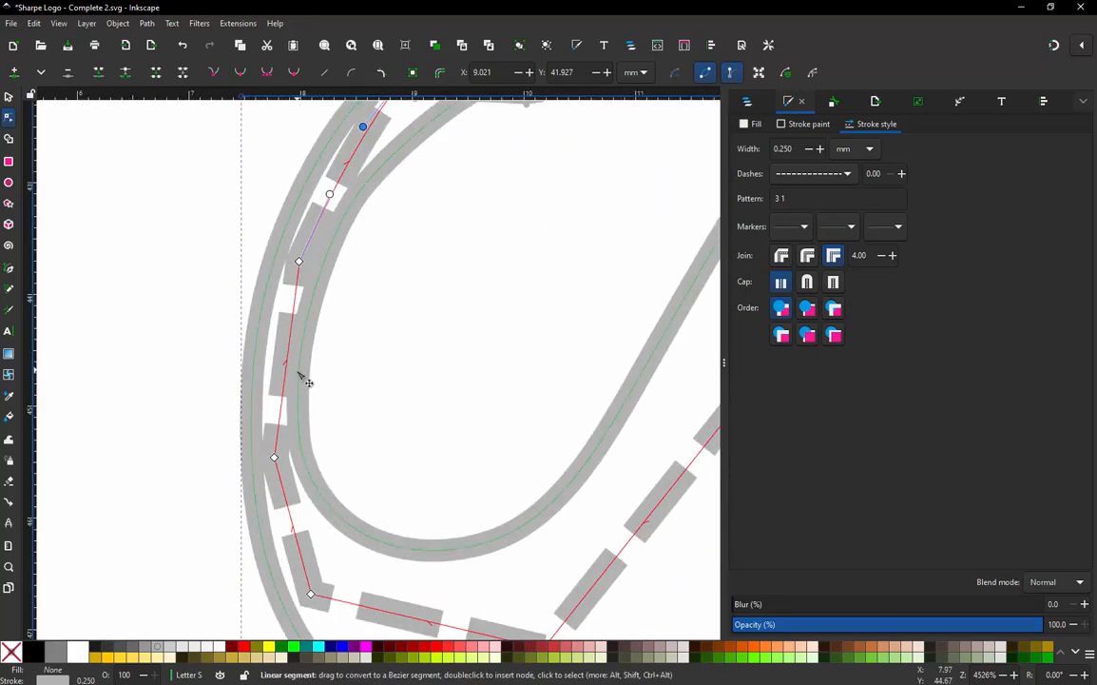
# - Bend the connecting path's straight segments along the S's left side and lower bend so they follow the letter's curve
pyautogui.moveTo(295, 379); pyautogui.dragTo(276, 381)
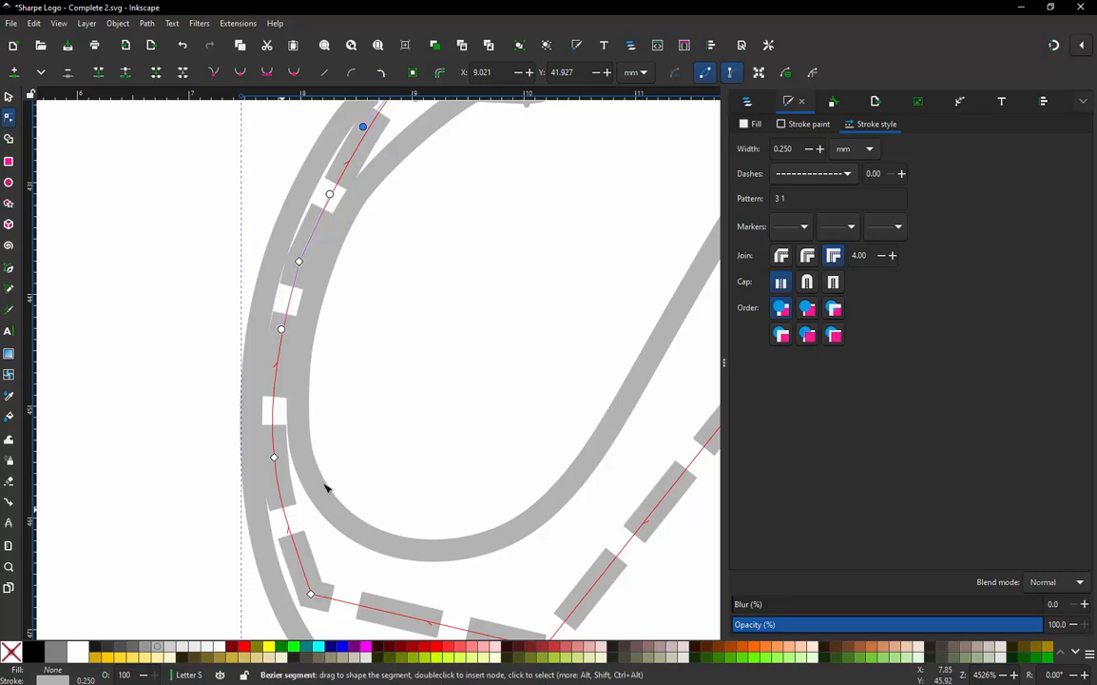
pyautogui.press('-')
pyautogui.moveTo(429, 550); pyautogui.dragTo(426, 590)
pyautogui.keyDown('ctrl'); pyautogui.scroll(-1, 361, 384); pyautogui.keyUp('ctrl')
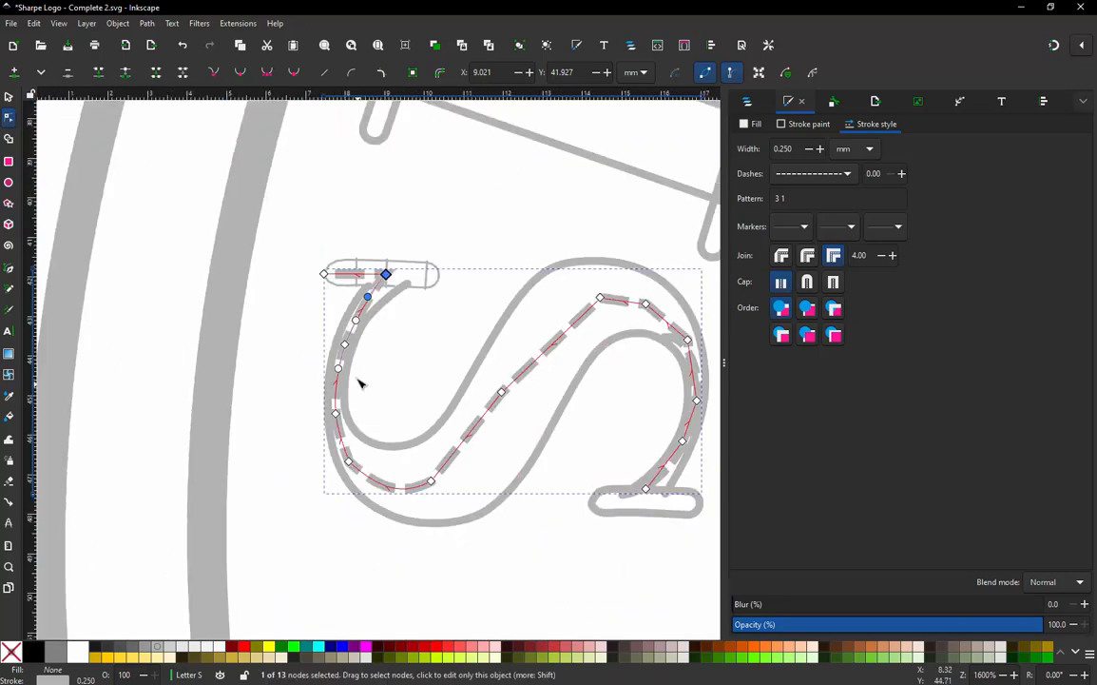
pyautogui.keyDown('ctrl'); pyautogui.scroll(-1, 328, 348); pyautogui.keyUp('ctrl')
pyautogui.keyDown('ctrl'); pyautogui.scroll(1, 597, 354); pyautogui.keyUp('ctrl')
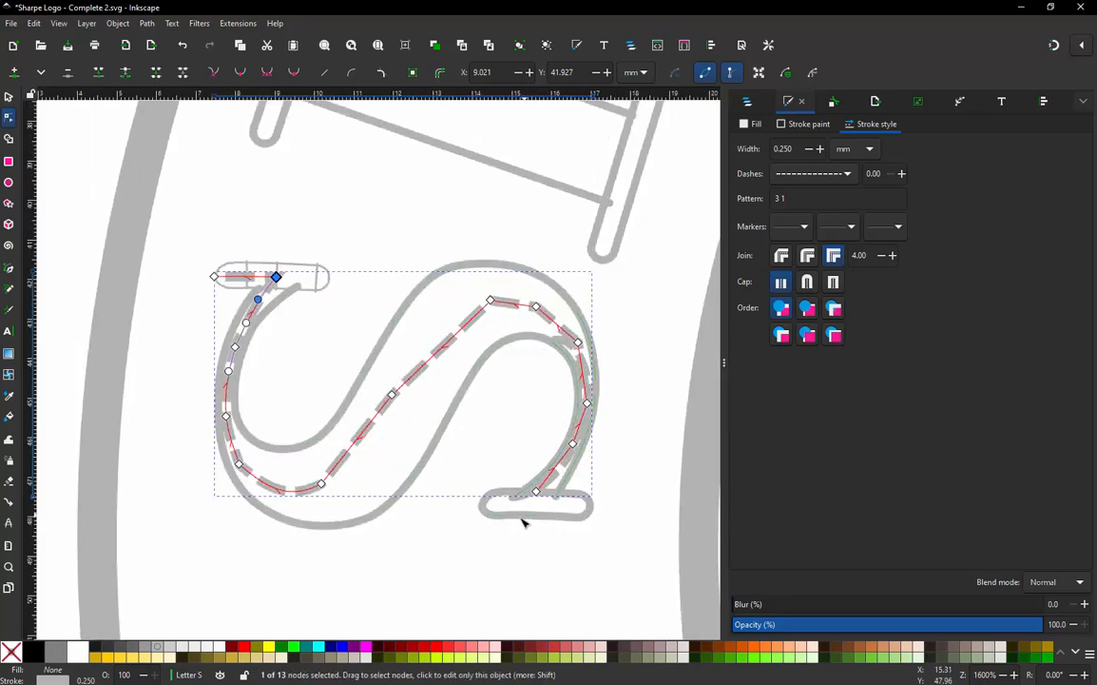
# - Try to shift the end section of the S's upper serif away from the connecting path
pyautogui.click(9, 96)
pyautogui.click(338, 281)
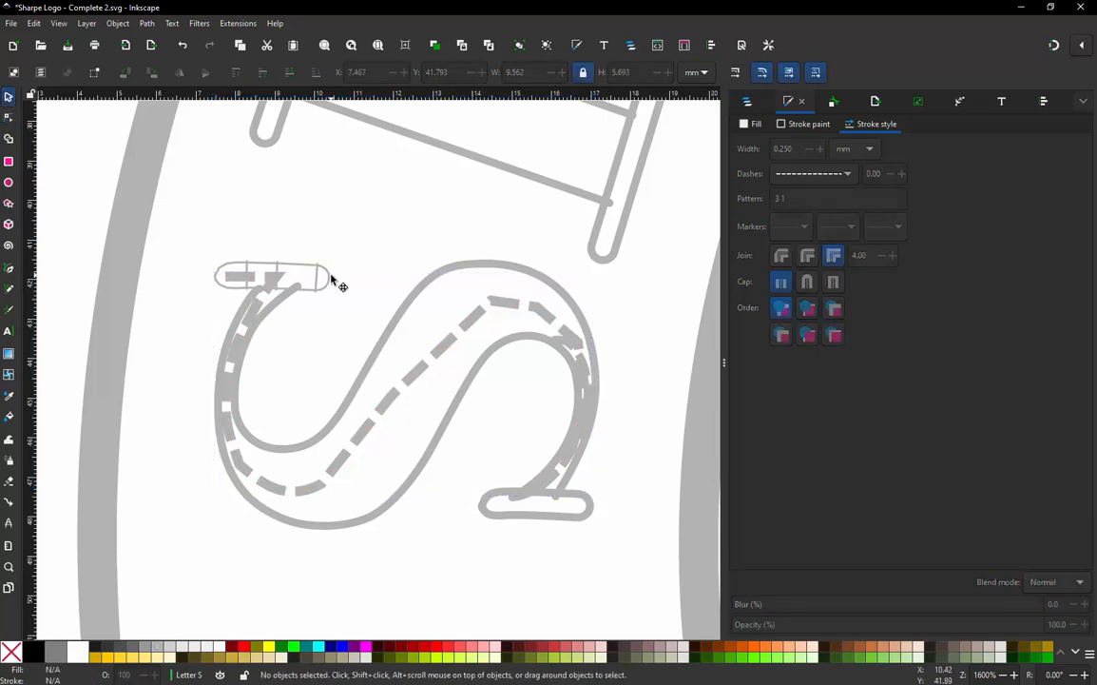
pyautogui.click(301, 277)
pyautogui.click(283, 303)
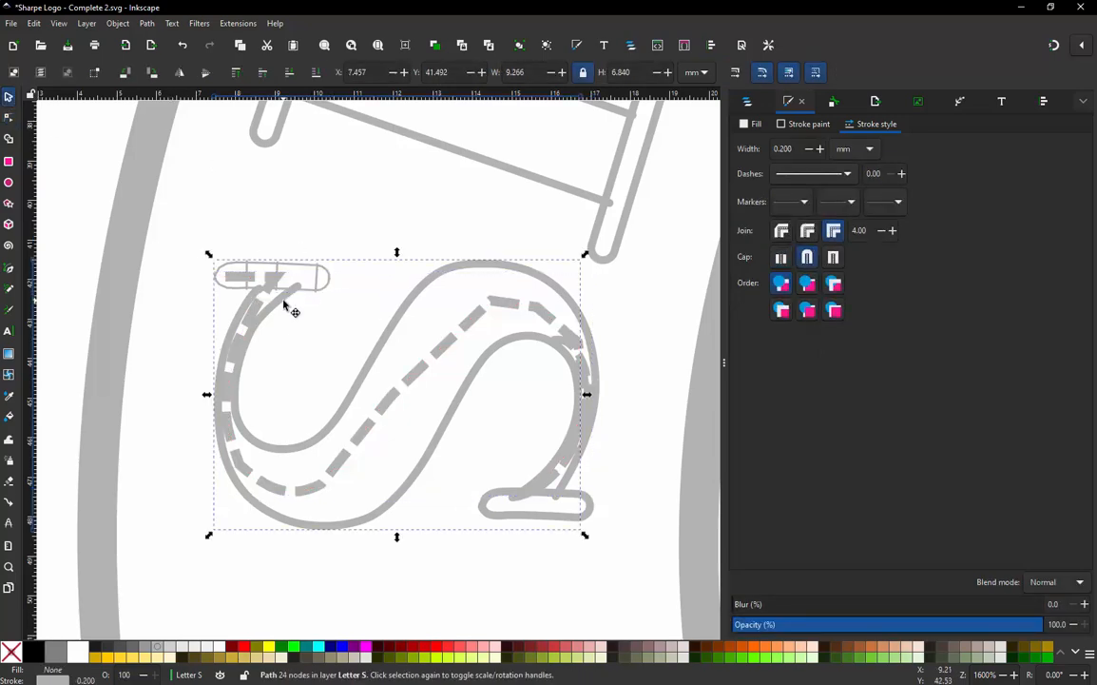
pyautogui.click(268, 222)
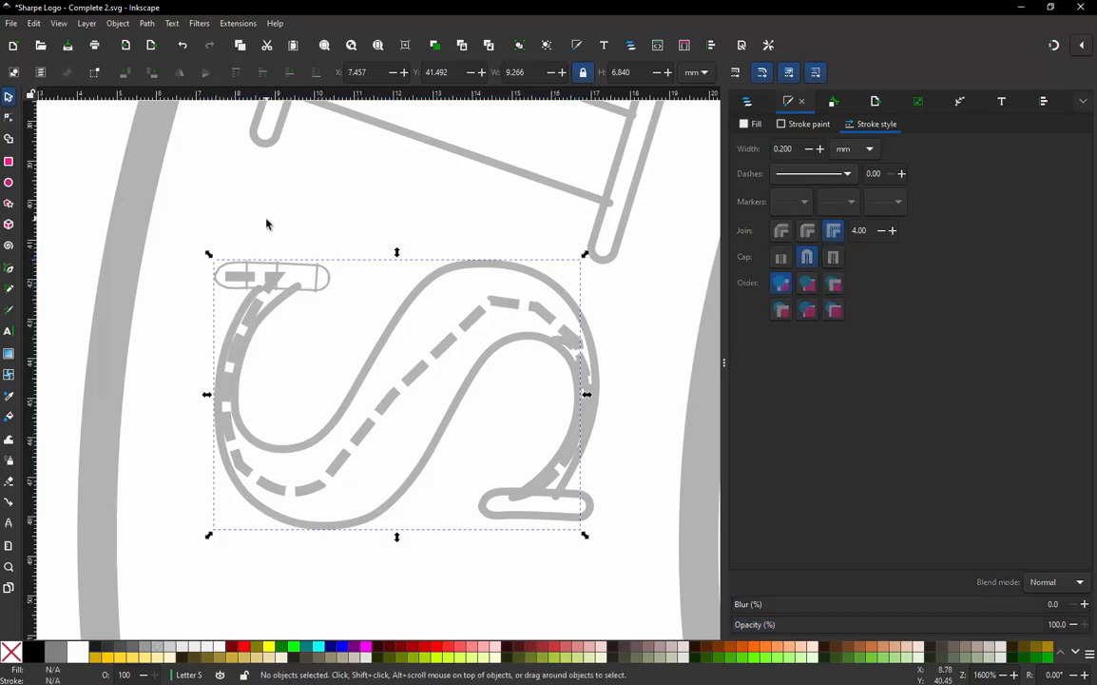
pyautogui.click(297, 297)
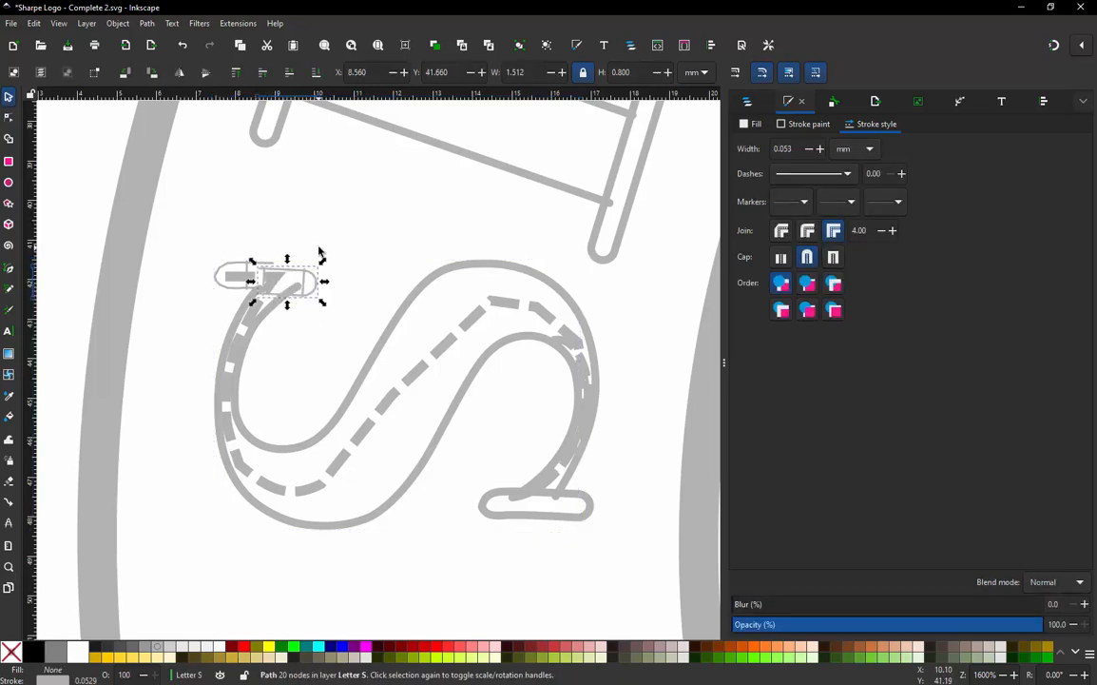
pyautogui.click(322, 245)
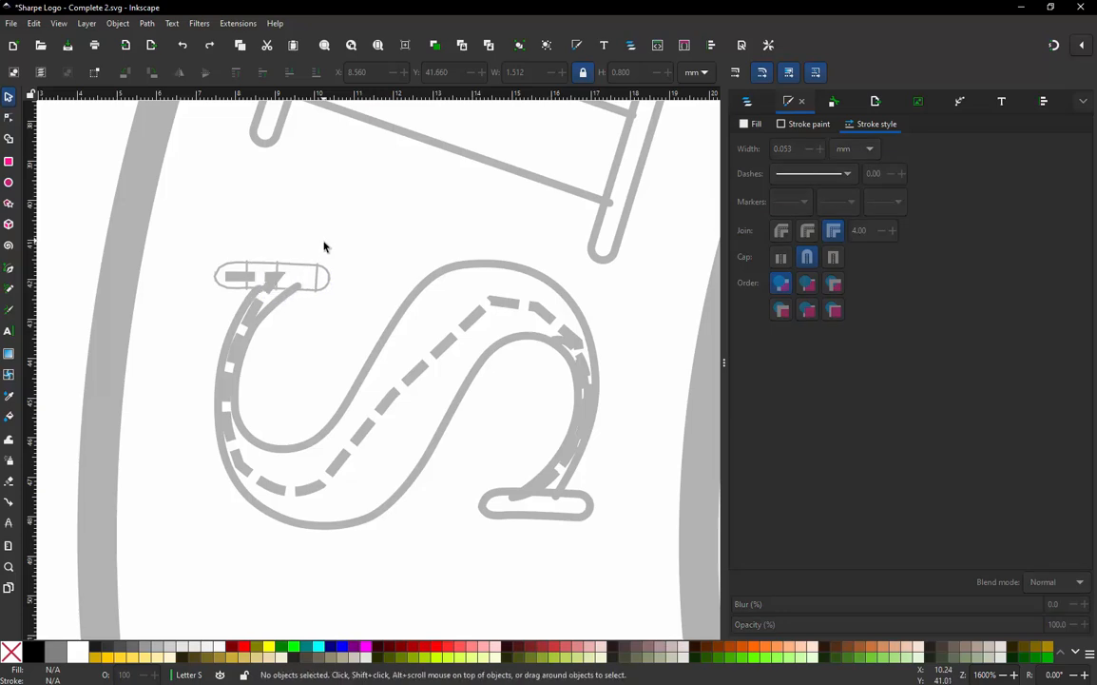
# - Run the embroidery simulation on all of the letter S's objects and scrub through the stitches to check the hidden connections
pyautogui.scroll(-1, 295, 241)
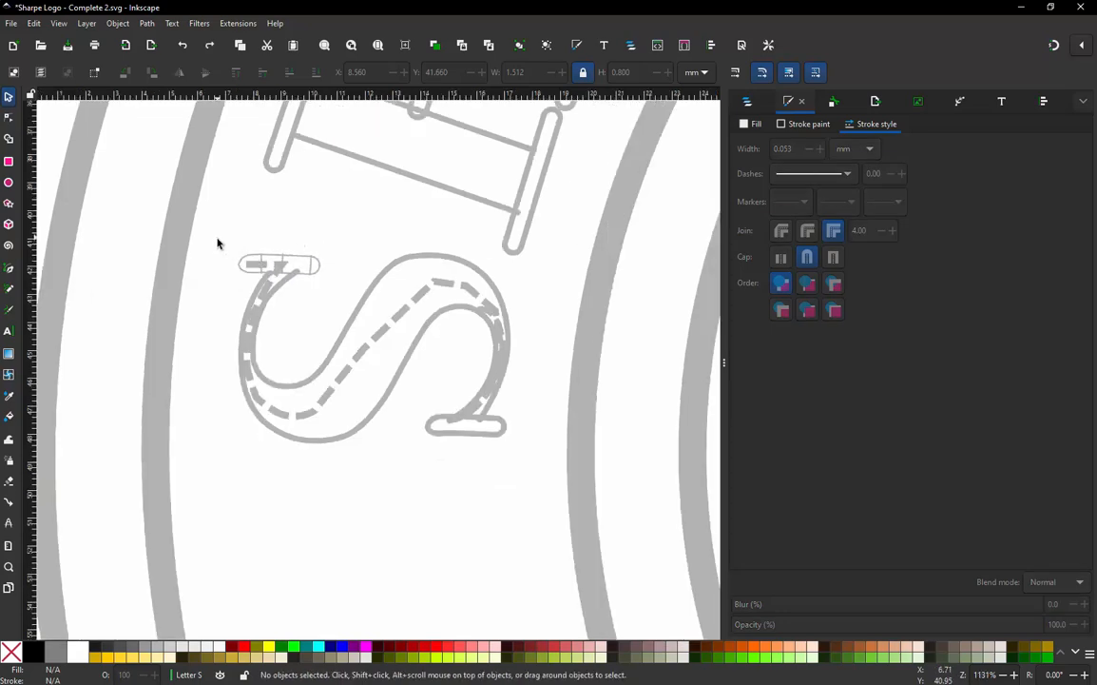
pyautogui.moveTo(217, 244); pyautogui.dragTo(542, 466)
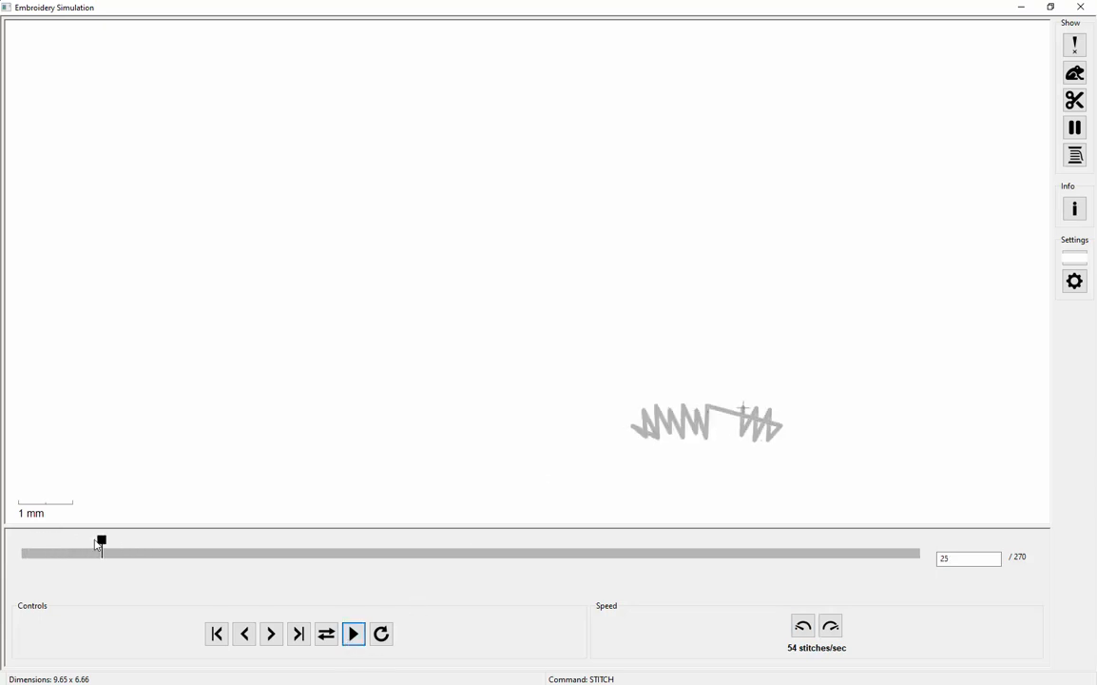
pyautogui.moveTo(103, 542)
pyautogui.mouseDown()
pyautogui.moveTo(20, 551)
pyautogui.moveTo(130, 547)
pyautogui.moveTo(105, 557)
pyautogui.moveTo(89, 558)
pyautogui.moveTo(307, 524)
pyautogui.moveTo(361, 527)
pyautogui.moveTo(701, 443)
pyautogui.moveTo(801, 448)
pyautogui.moveTo(747, 453)
pyautogui.moveTo(865, 423)
pyautogui.moveTo(906, 465)
pyautogui.moveTo(933, 448)
pyautogui.moveTo(901, 465)
pyautogui.moveTo(840, 419)
pyautogui.moveTo(749, 419)
pyautogui.moveTo(859, 399)
pyautogui.moveTo(931, 344)
pyautogui.mouseUp()
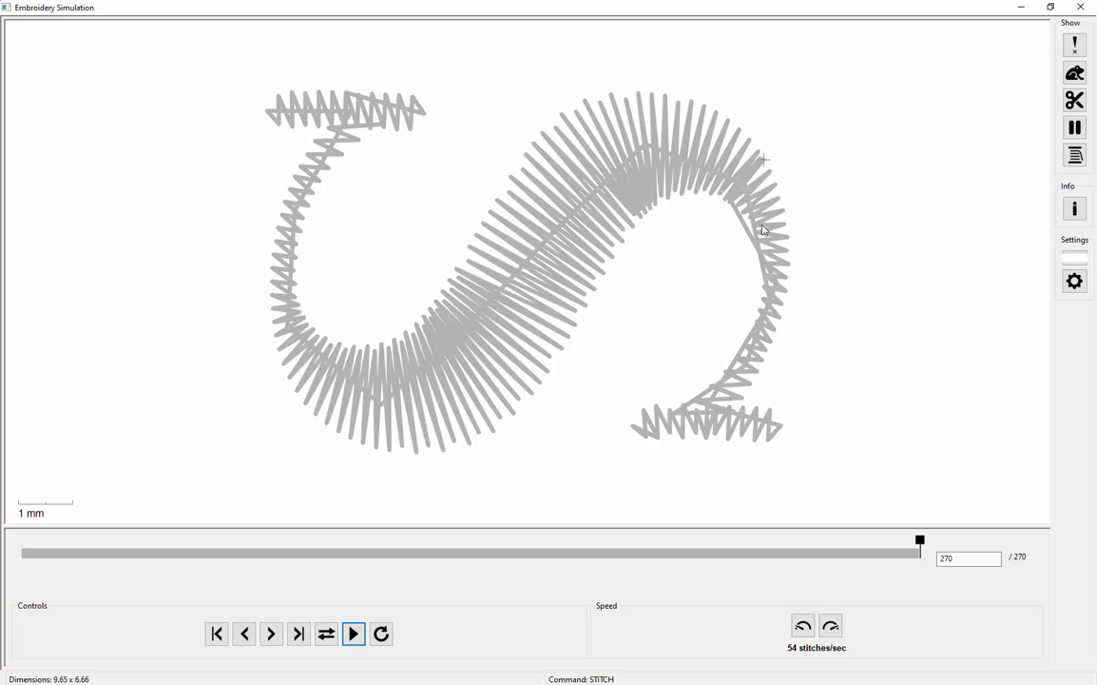
pyautogui.moveTo(921, 540)
pyautogui.mouseDown()
pyautogui.moveTo(779, 574)
pyautogui.moveTo(720, 569)
pyautogui.moveTo(889, 559)
pyautogui.moveTo(862, 550)
pyautogui.moveTo(911, 544)
pyautogui.mouseUp()
pyautogui.moveTo(729, 553); pyautogui.dragTo(700, 554)
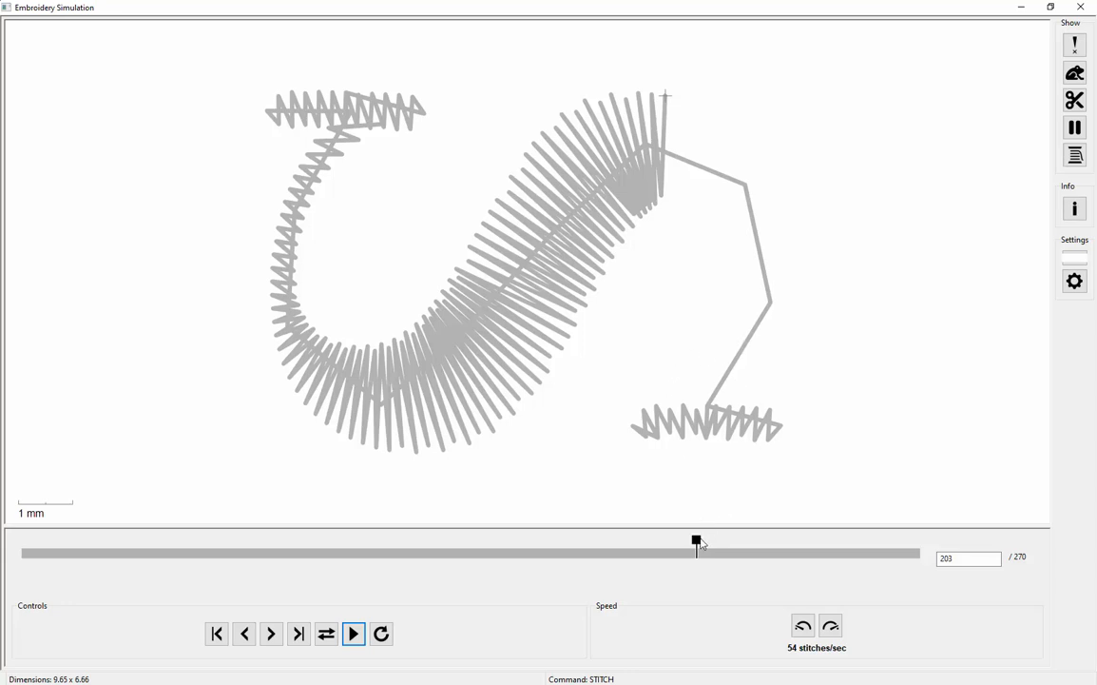
pyautogui.moveTo(701, 544)
pyautogui.mouseDown()
pyautogui.moveTo(759, 542)
pyautogui.moveTo(669, 541)
pyautogui.mouseUp()
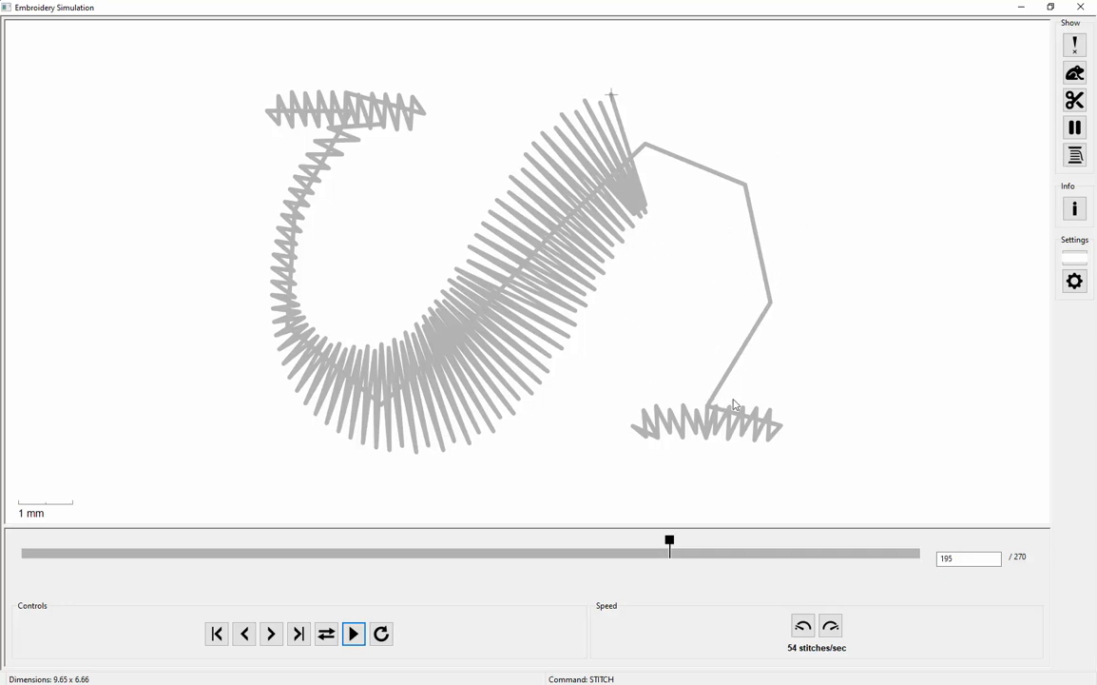
pyautogui.moveTo(672, 549); pyautogui.dragTo(827, 543)
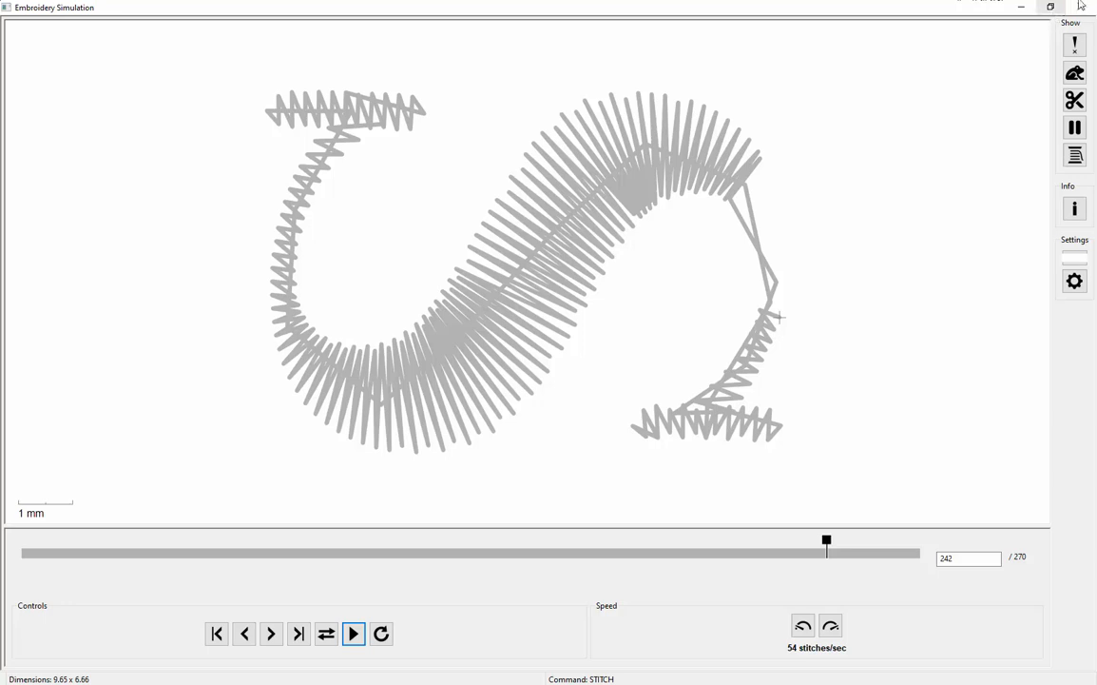
# - Show the jump markers and the design information in the simulation, and close the simulator
pyautogui.click(1074, 74)
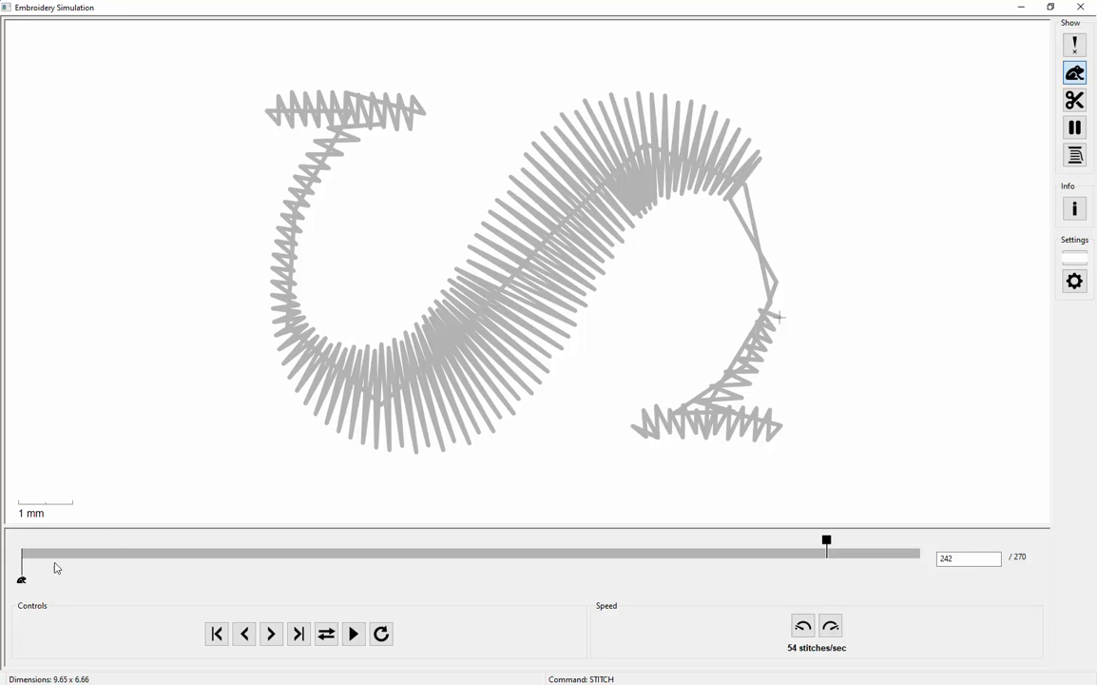
pyautogui.click(1074, 211)
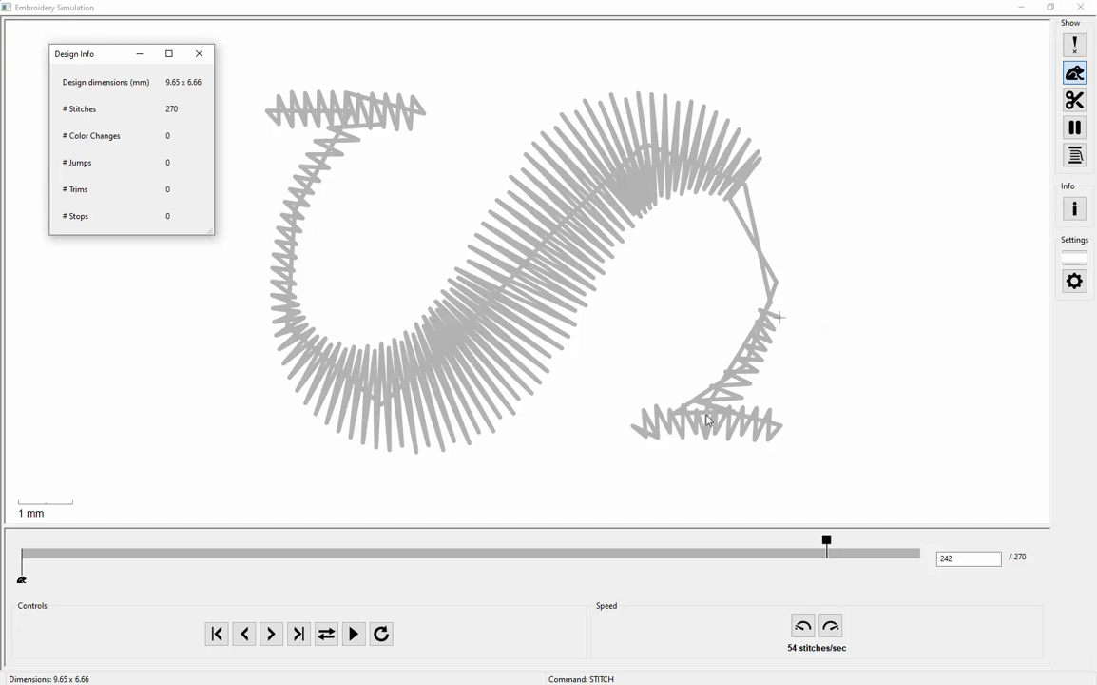
pyautogui.click(1083, 7)
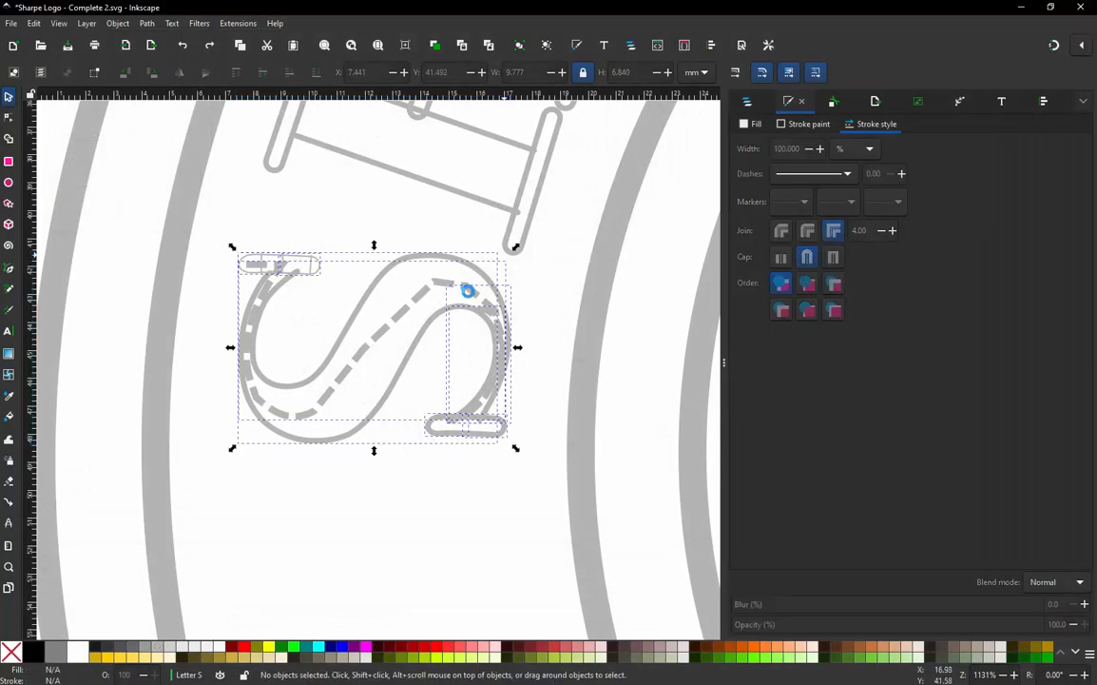
# - Display the nodes of all the S's paths to examine how the sections meet at the lower serif
pyautogui.keyDown('ctrl'); pyautogui.scroll(1, 510, 367); pyautogui.keyUp('ctrl')
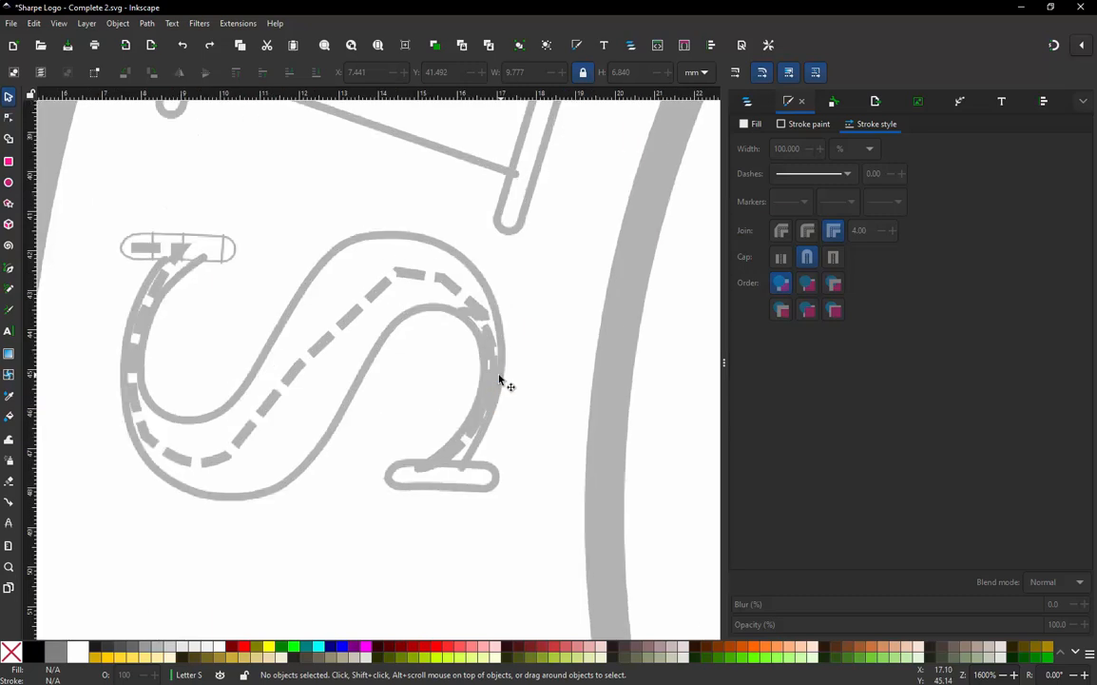
pyautogui.keyDown('ctrl'); pyautogui.scroll(3, 498, 379); pyautogui.keyUp('ctrl')
pyautogui.hotkey('ctrl', 'a')
pyautogui.keyDown('ctrl'); pyautogui.scroll(-2, 430, 158); pyautogui.keyUp('ctrl')
pyautogui.keyDown('ctrl'); pyautogui.scroll(2, 384, 386); pyautogui.keyUp('ctrl')
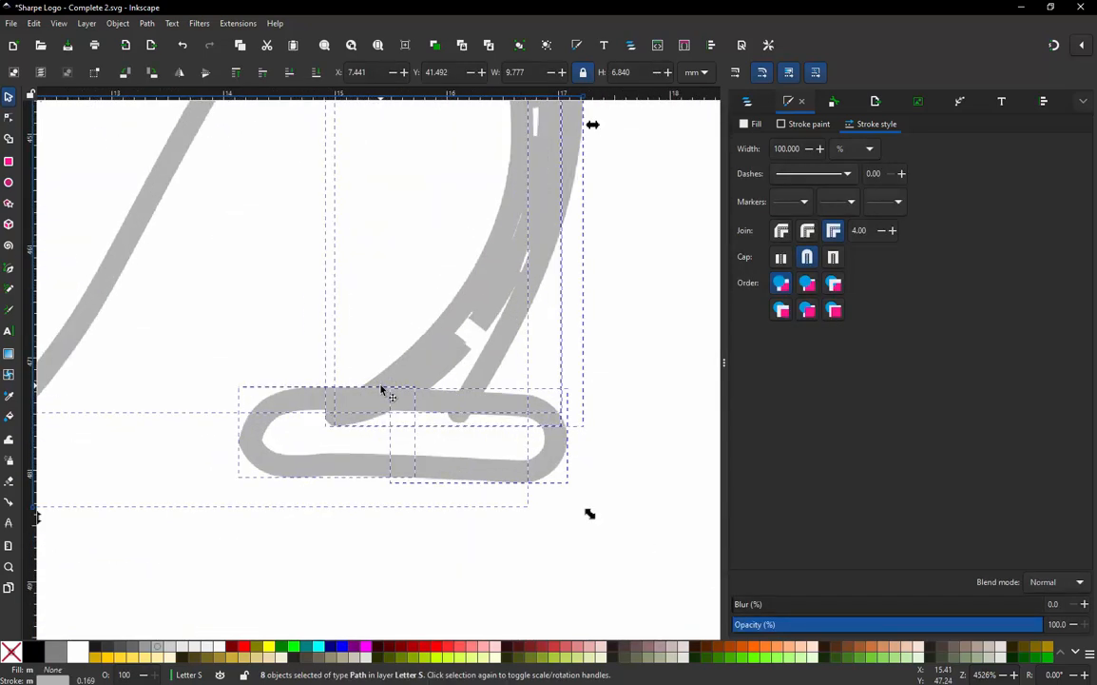
pyautogui.press('n')
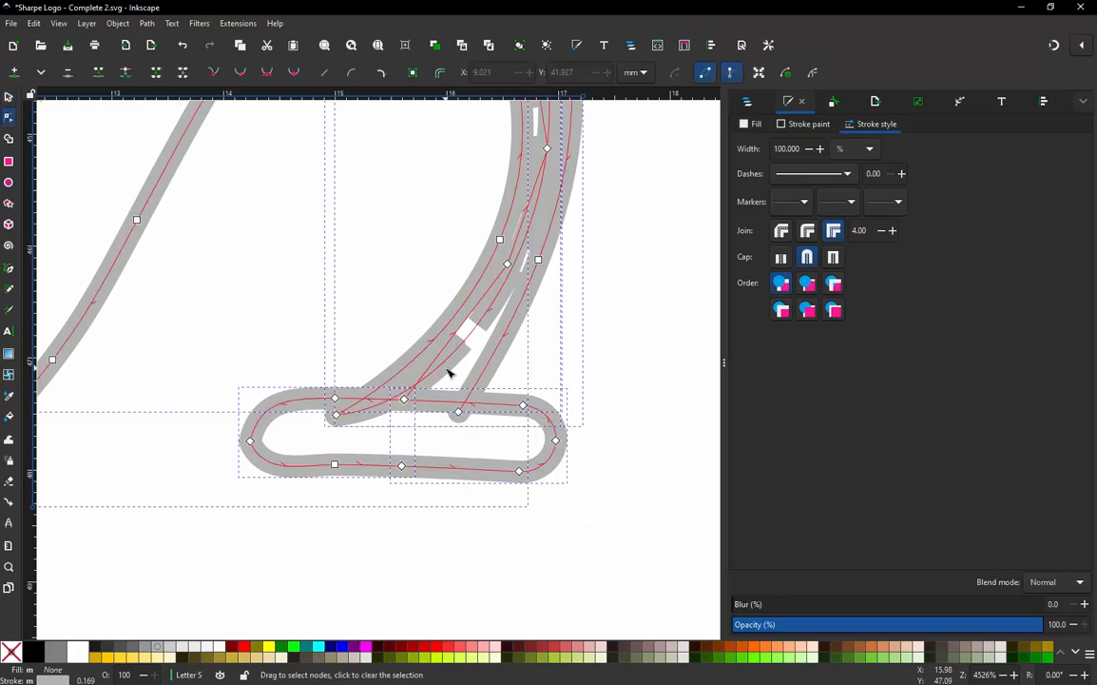
pyautogui.keyDown('ctrl'); pyautogui.scroll(-3, 450, 373); pyautogui.keyUp('ctrl')
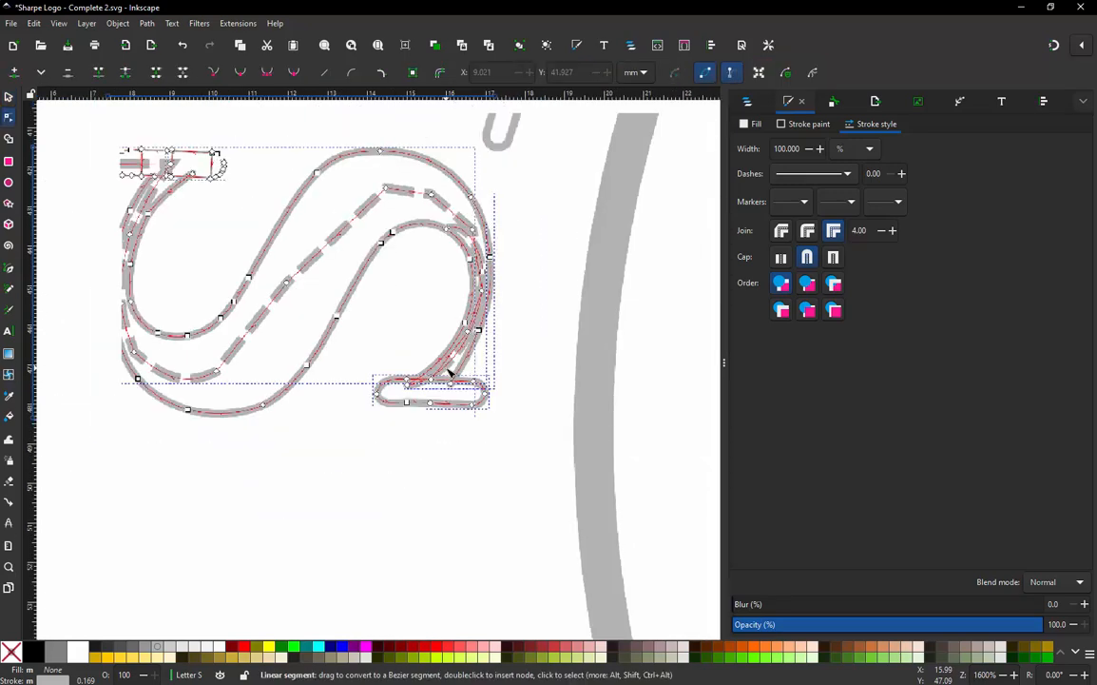
# - Delete the middle node of the 0.200 mm dashed path in the S's right-hand curve and select its remaining segment
pyautogui.click(440, 282)
pyautogui.keyDown('ctrl'); pyautogui.scroll(3, 465, 229); pyautogui.keyUp('ctrl')
pyautogui.click(465, 229)
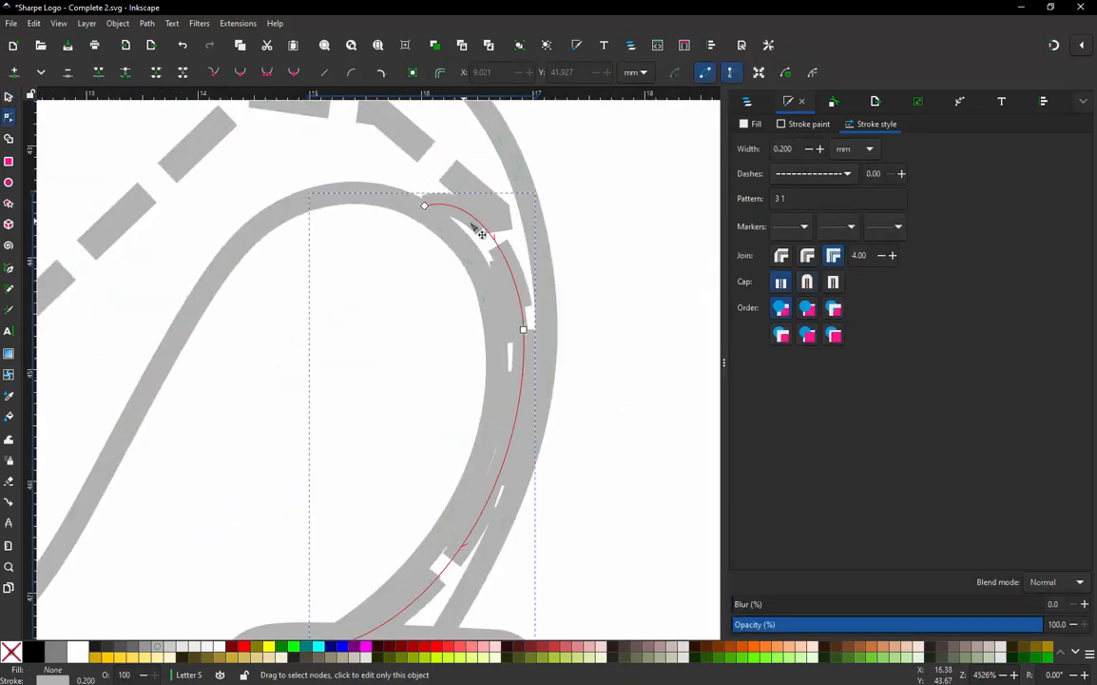
pyautogui.keyDown('ctrl'); pyautogui.scroll(-3, 490, 257); pyautogui.keyUp('ctrl')
pyautogui.keyDown('ctrl'); pyautogui.scroll(1, 499, 270); pyautogui.keyUp('ctrl')
pyautogui.click(507, 269)
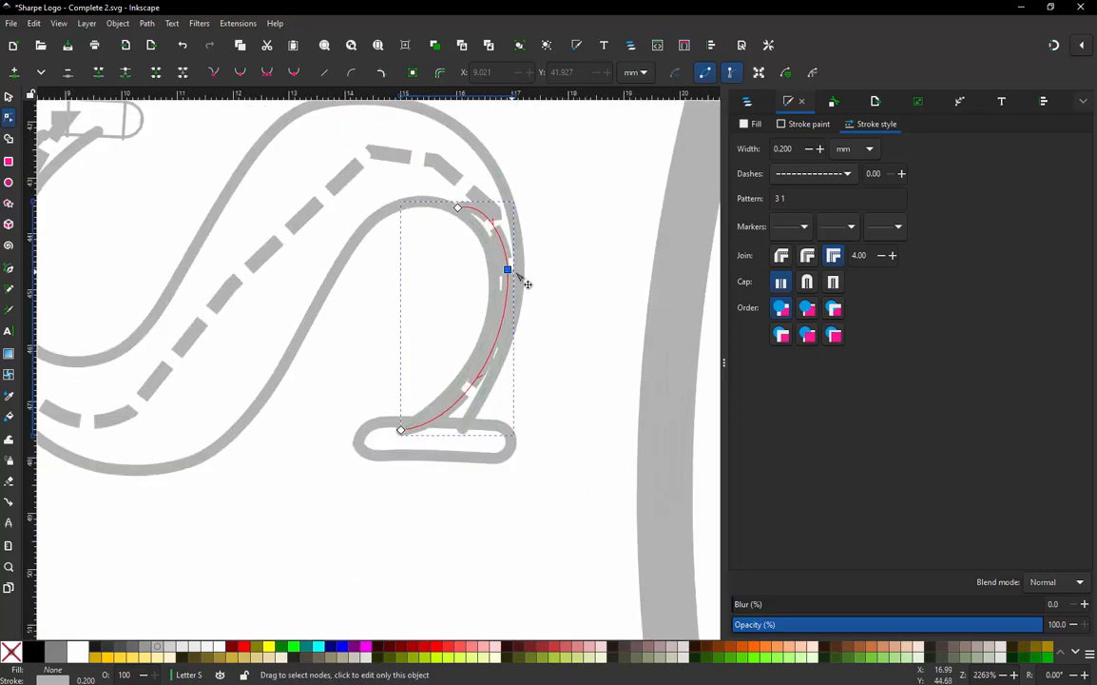
pyautogui.click(510, 271)
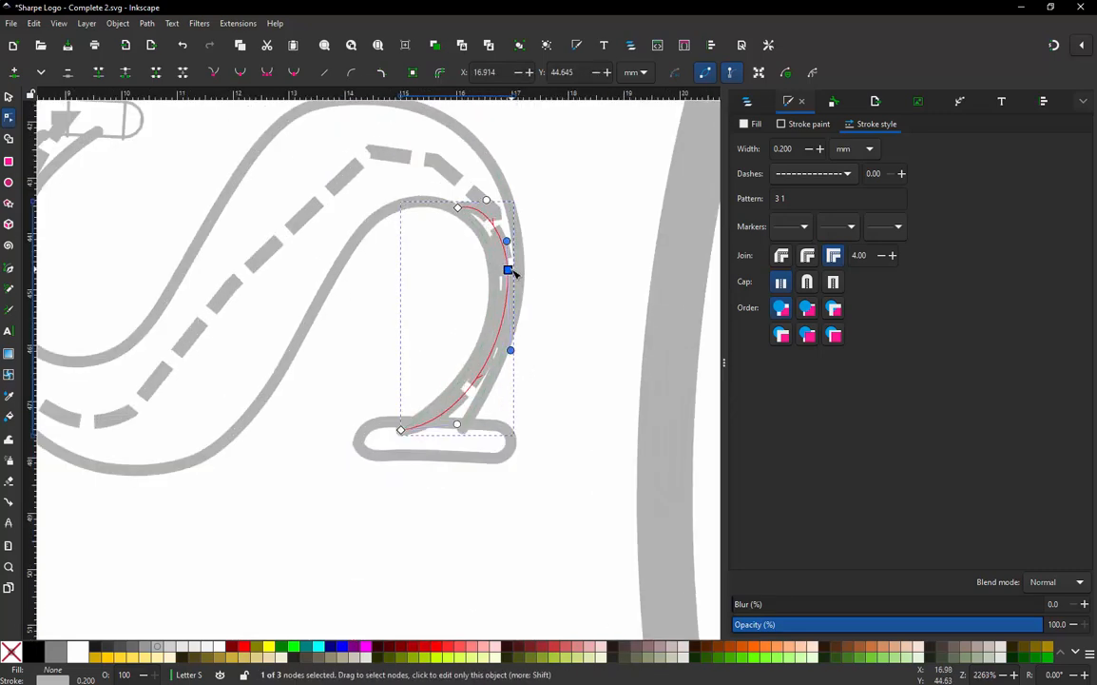
pyautogui.press('Delete')
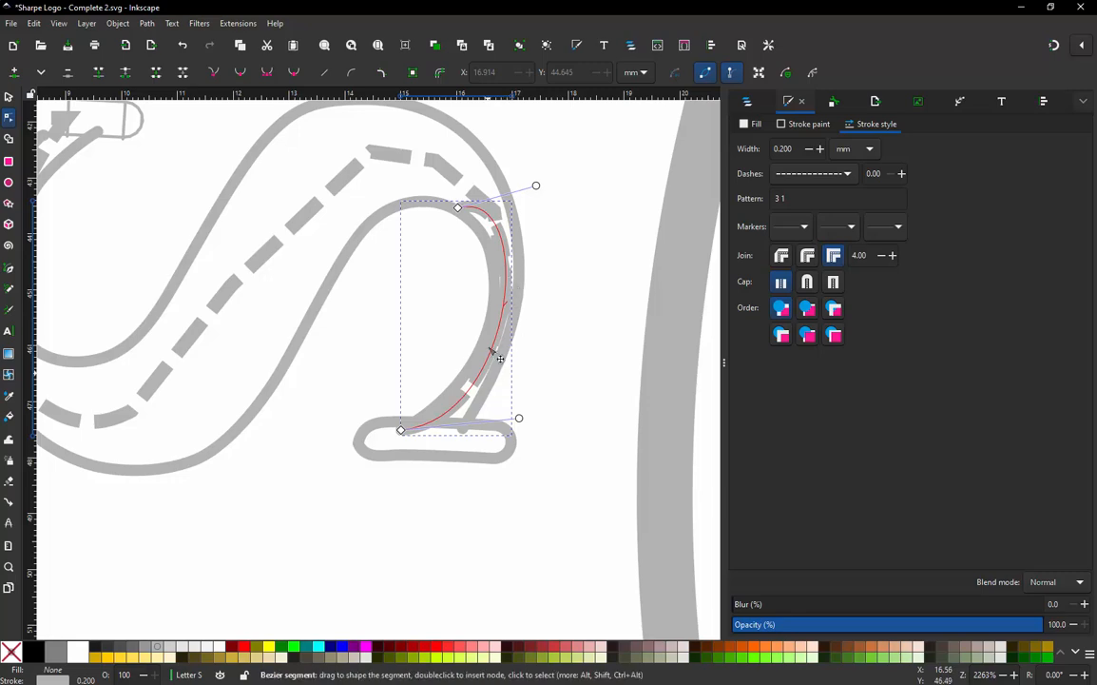
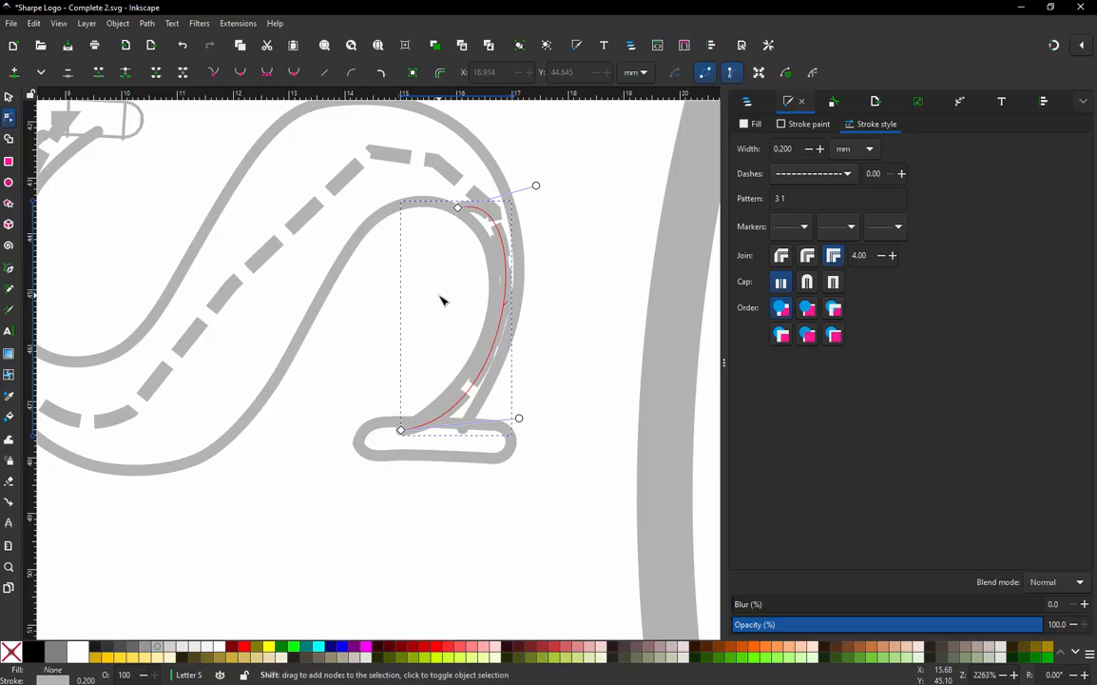
pyautogui.click(505, 288)
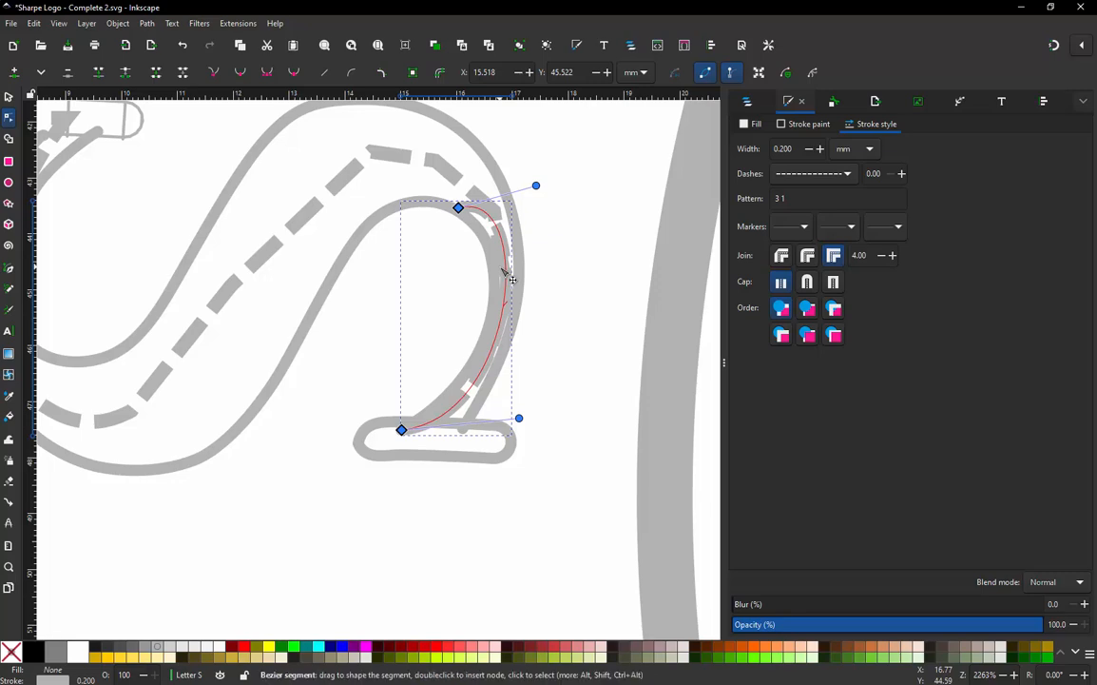
# - Straighten the selected dashed path segment and add four nodes placed so it runs inside the S's right-hand curve down to the lower serif
pyautogui.hotkey('shift', 'l')
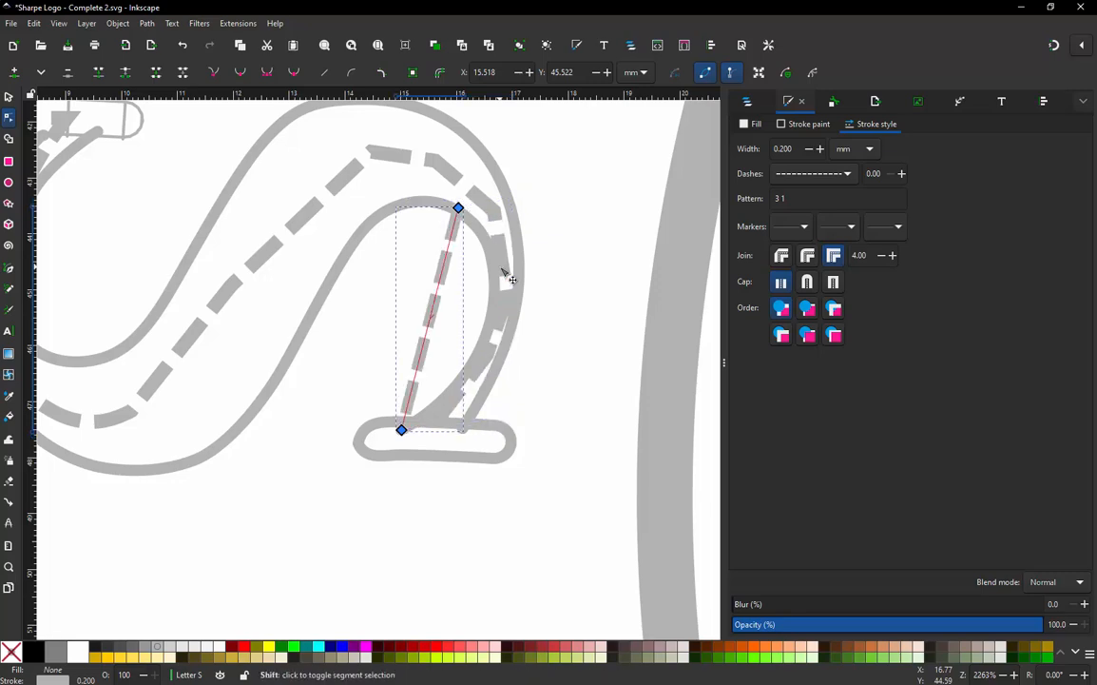
pyautogui.doubleClick(431, 321)
pyautogui.moveTo(429, 321); pyautogui.dragTo(453, 419)
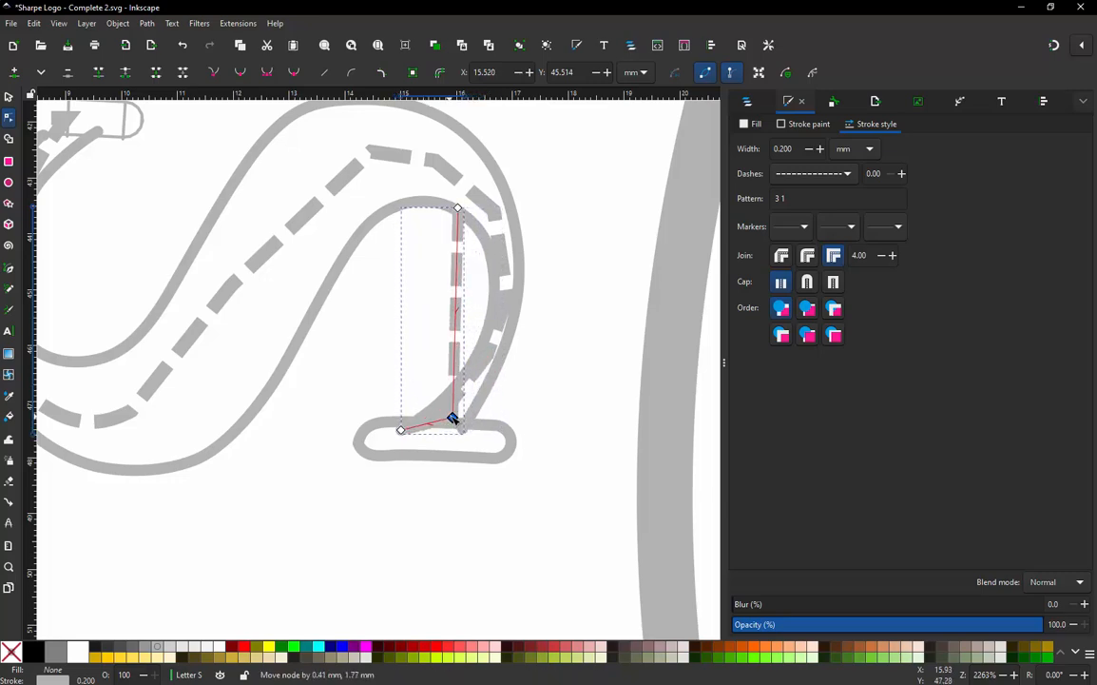
pyautogui.doubleClick(454, 355)
pyautogui.moveTo(455, 355); pyautogui.dragTo(490, 354)
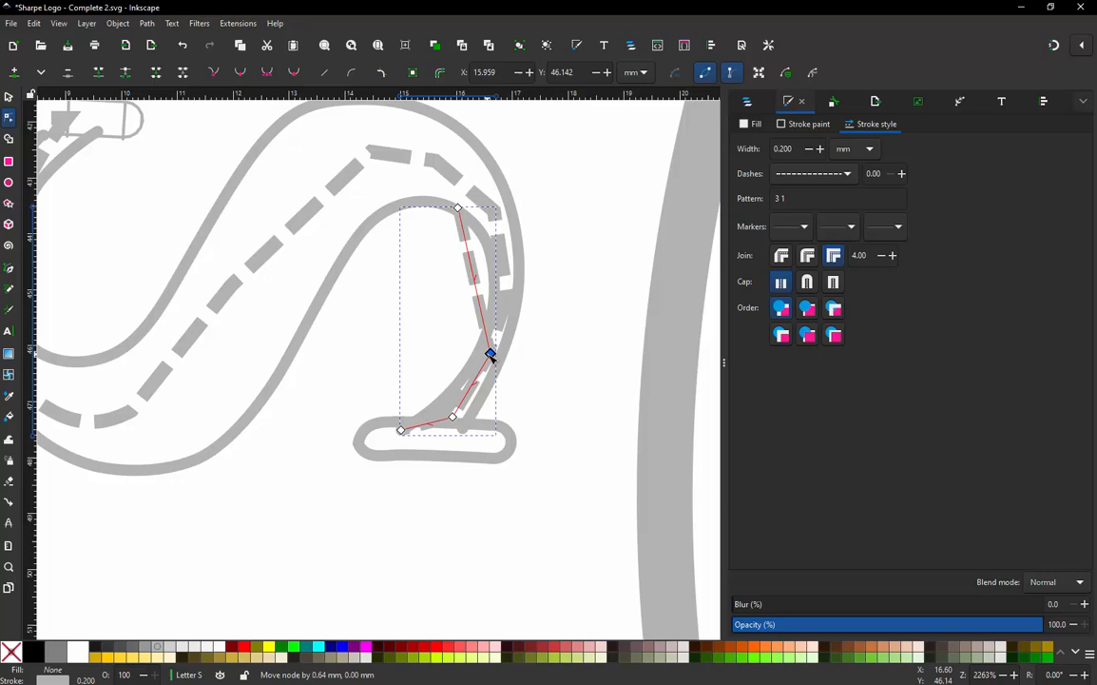
pyautogui.doubleClick(480, 304)
pyautogui.moveTo(480, 304); pyautogui.dragTo(509, 286)
pyautogui.doubleClick(482, 246)
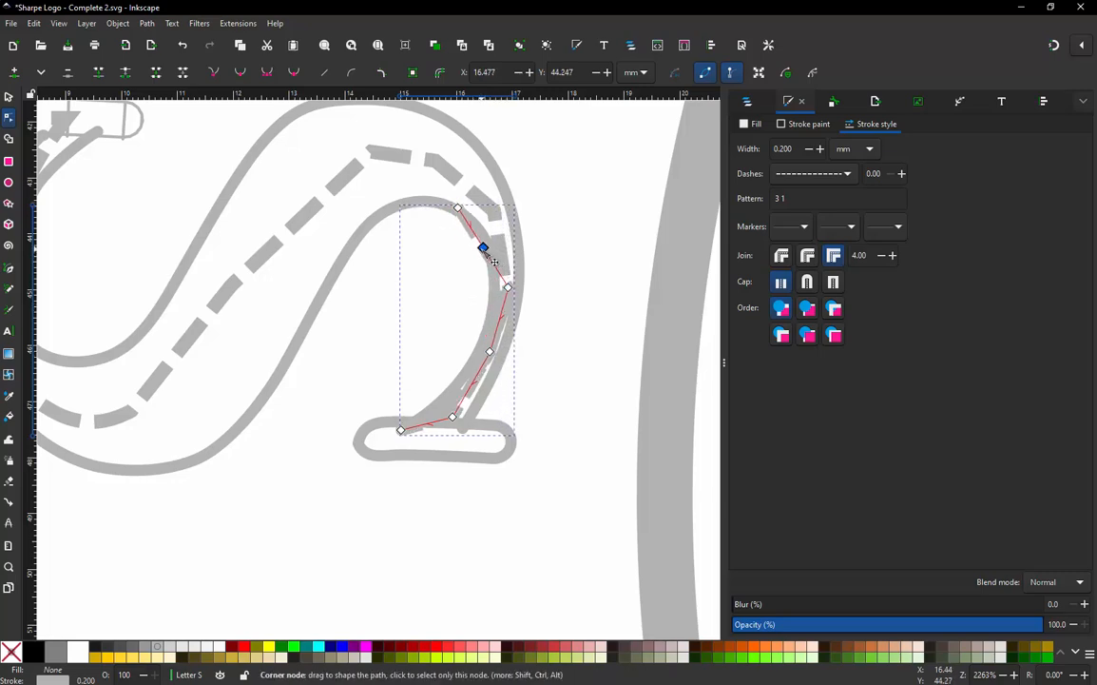
pyautogui.moveTo(482, 246); pyautogui.dragTo(504, 216)
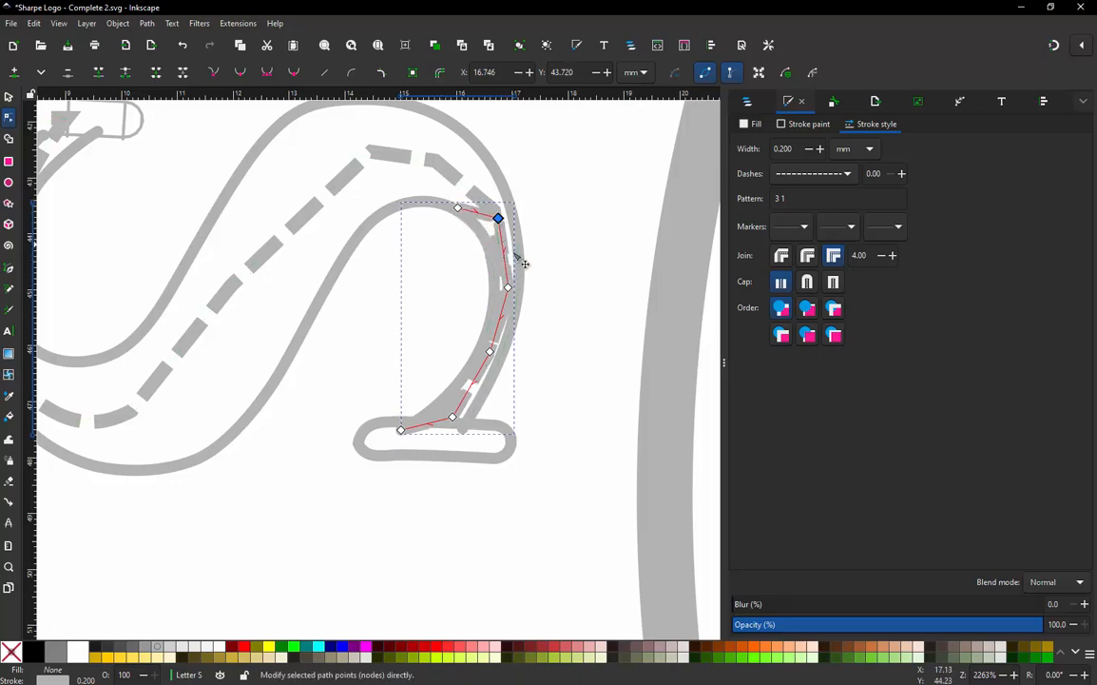
# - Run the embroidery simulation on all of the S's objects, scrub through the stitches to check the reshaped connection, and close the simulator
pyautogui.click(9, 96)
pyautogui.scroll(-2, 524, 380)
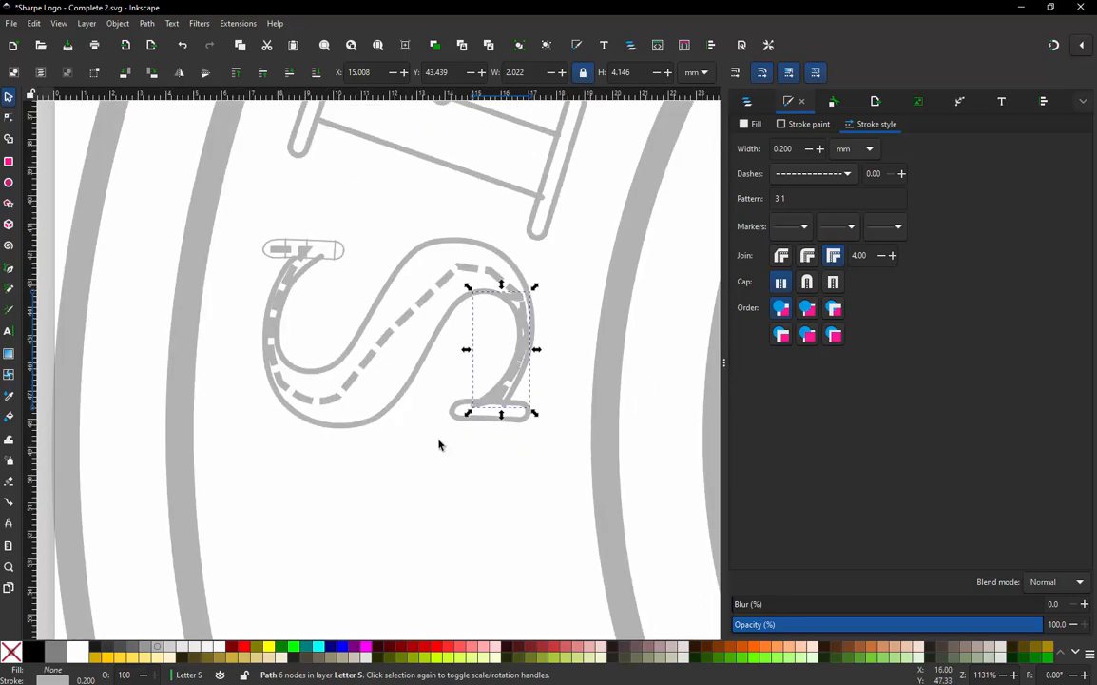
pyautogui.click(245, 228)
pyautogui.moveTo(239, 220); pyautogui.dragTo(596, 487)
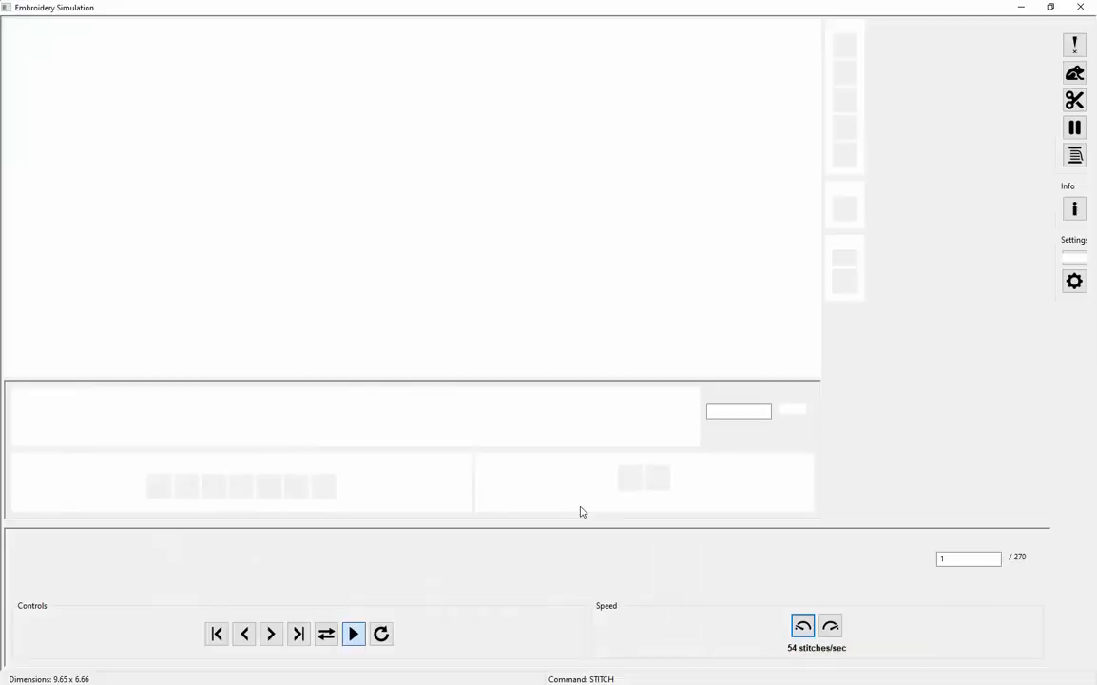
pyautogui.click(354, 633)
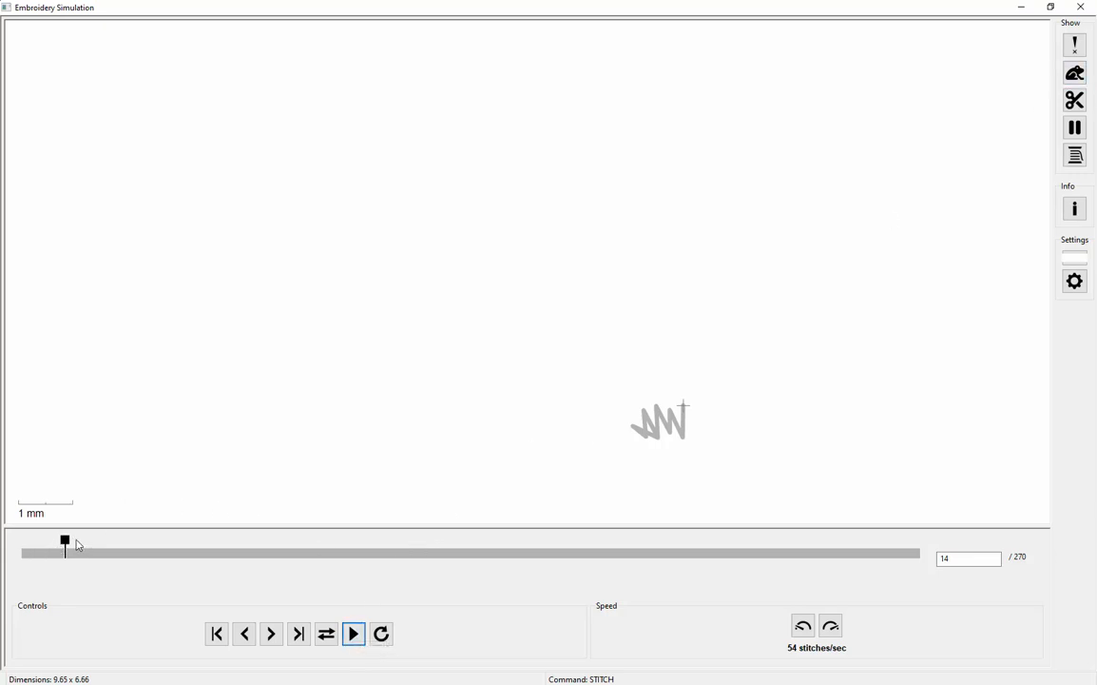
pyautogui.moveTo(51, 549); pyautogui.dragTo(775, 540)
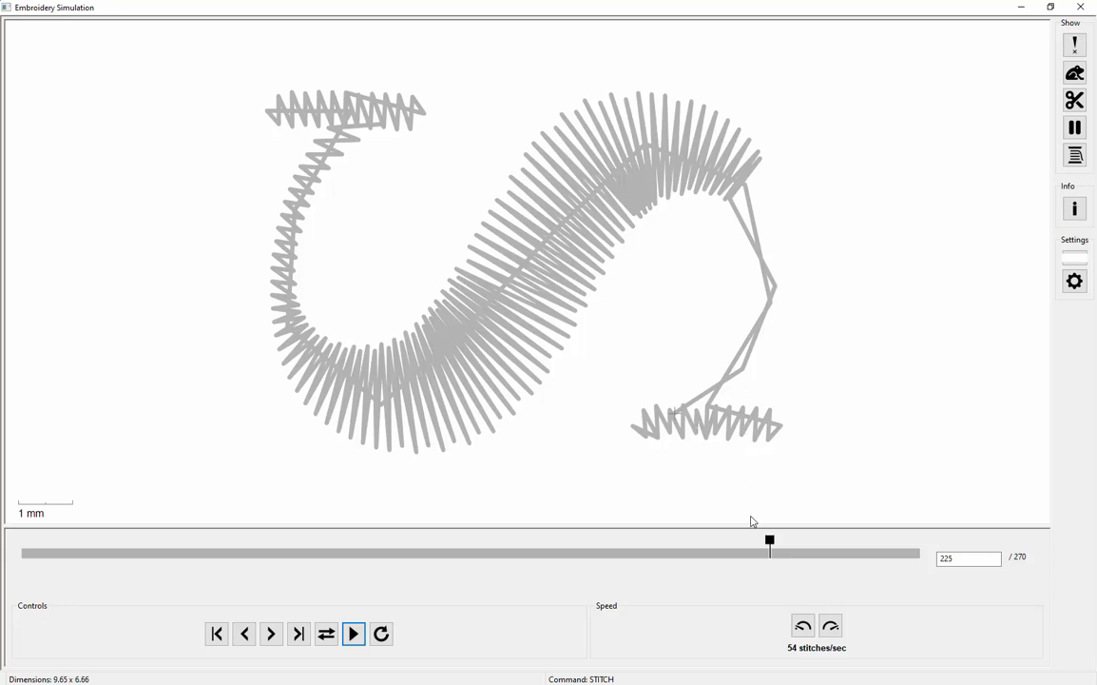
pyautogui.moveTo(770, 539); pyautogui.dragTo(774, 541)
pyautogui.moveTo(770, 541); pyautogui.dragTo(951, 536)
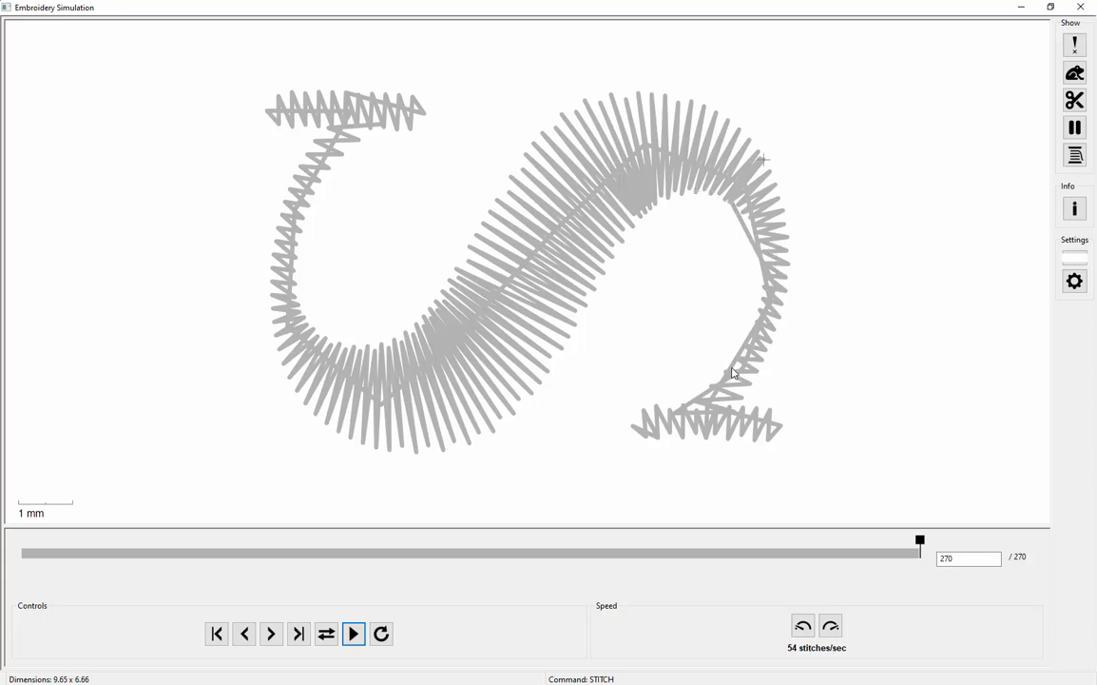
pyautogui.click(1081, 7)
# - Set the stitch method of the dashed path in the S's right-hand curve to Manual Stitch in the embroidery parameters and apply it
pyautogui.click(445, 485)
pyautogui.scroll(2, 505, 326)
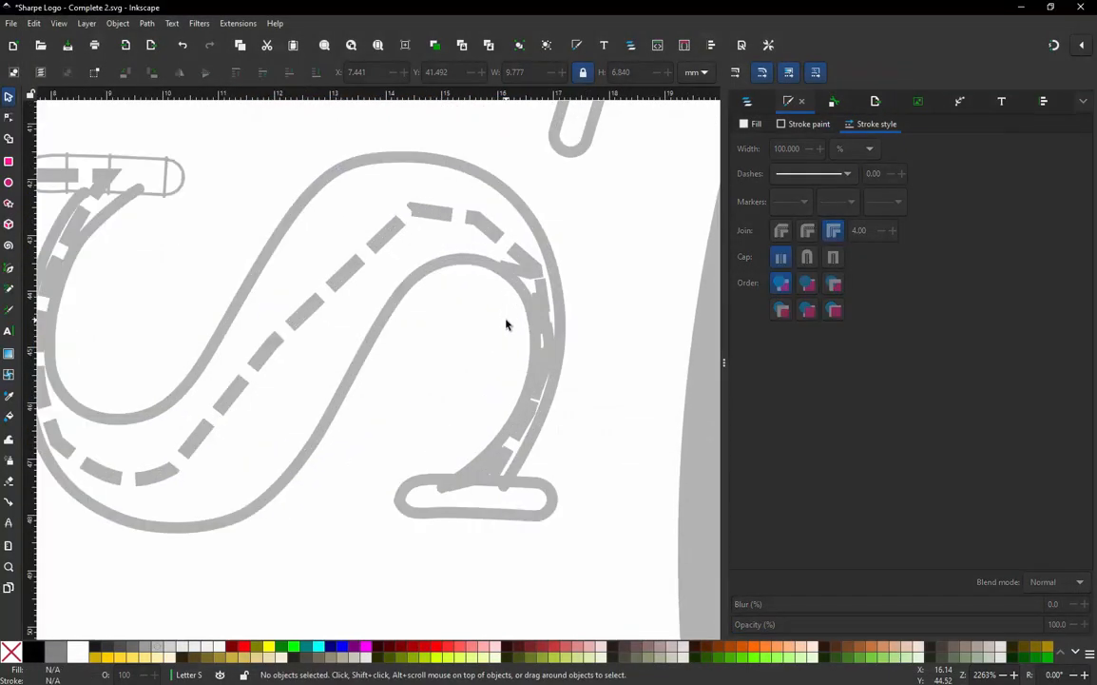
pyautogui.scroll(1, 505, 454)
pyautogui.scroll(-1, 505, 453)
pyautogui.scroll(1, 516, 281)
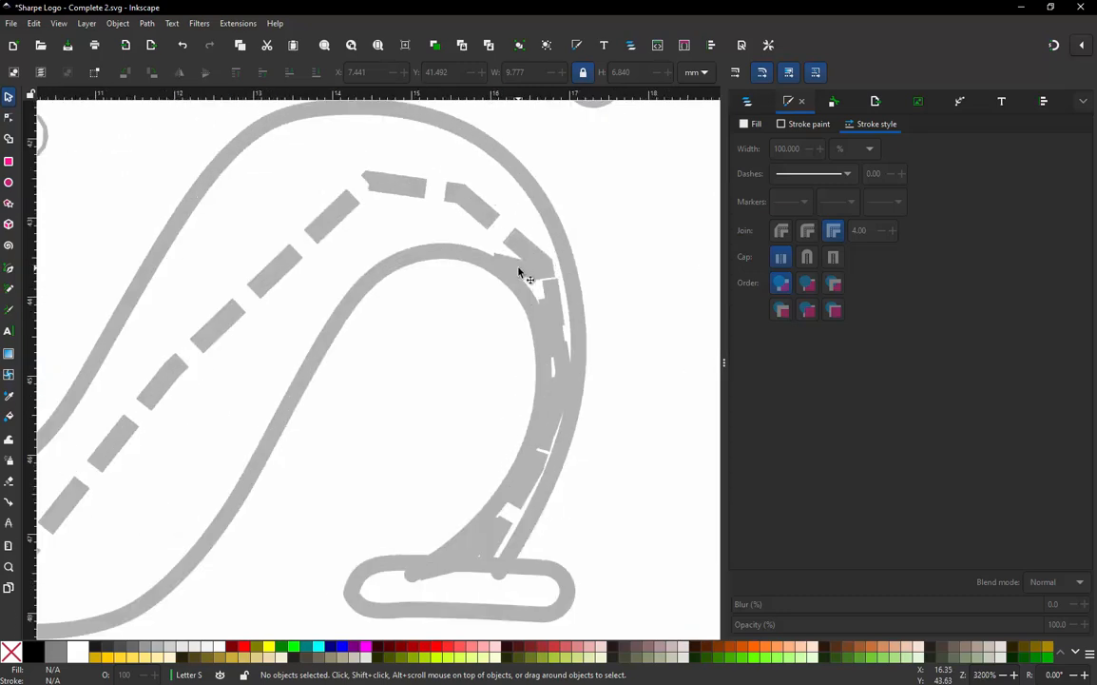
pyautogui.click(520, 274)
pyautogui.doubleClick(519, 275)
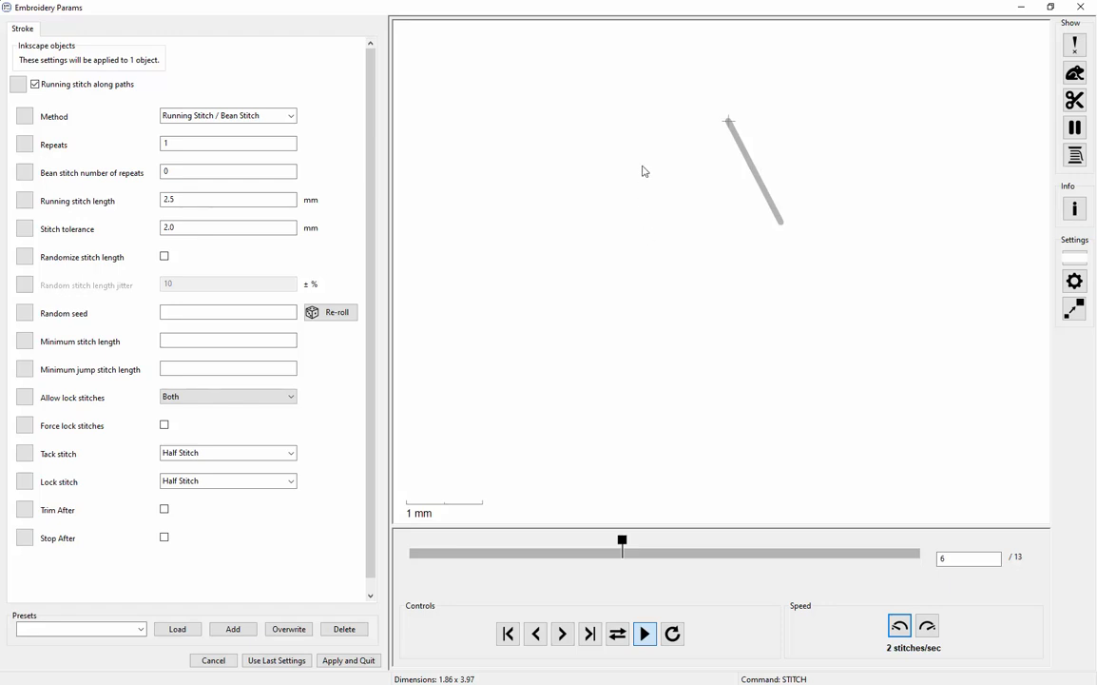
pyautogui.click(271, 115)
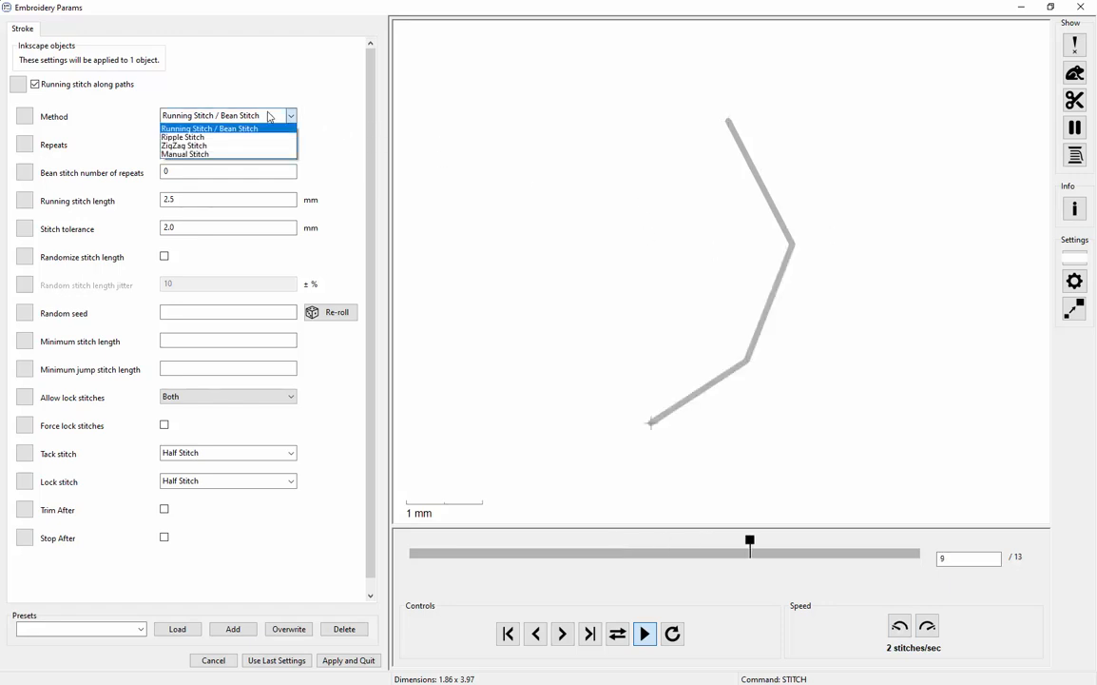
pyautogui.click(208, 154)
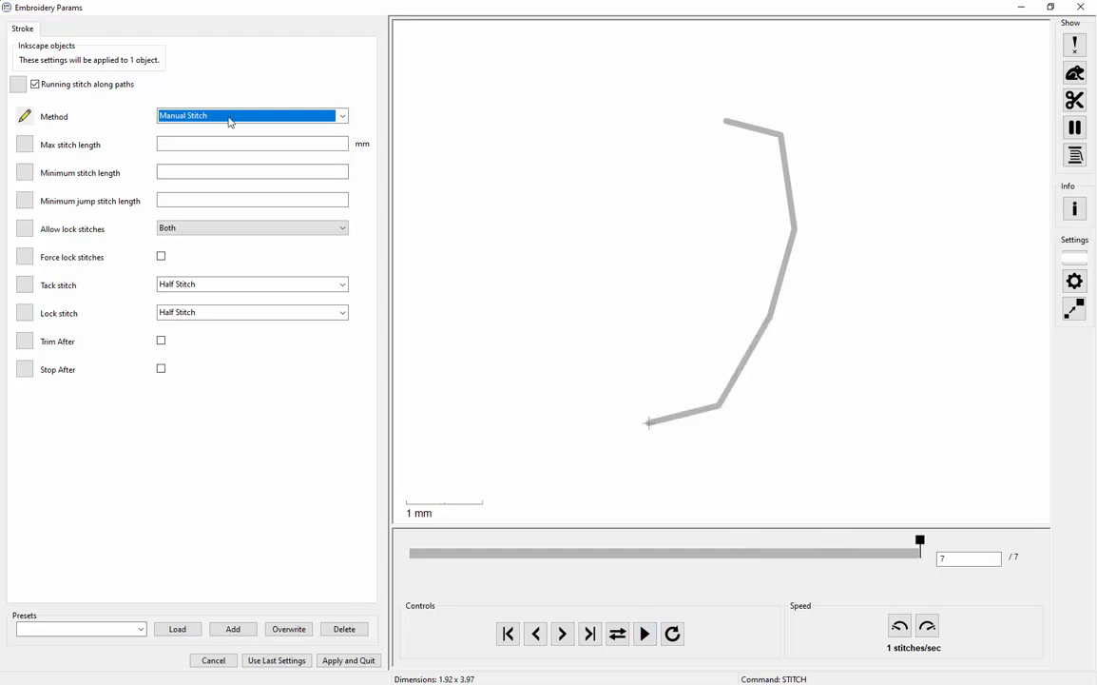
pyautogui.click(349, 660)
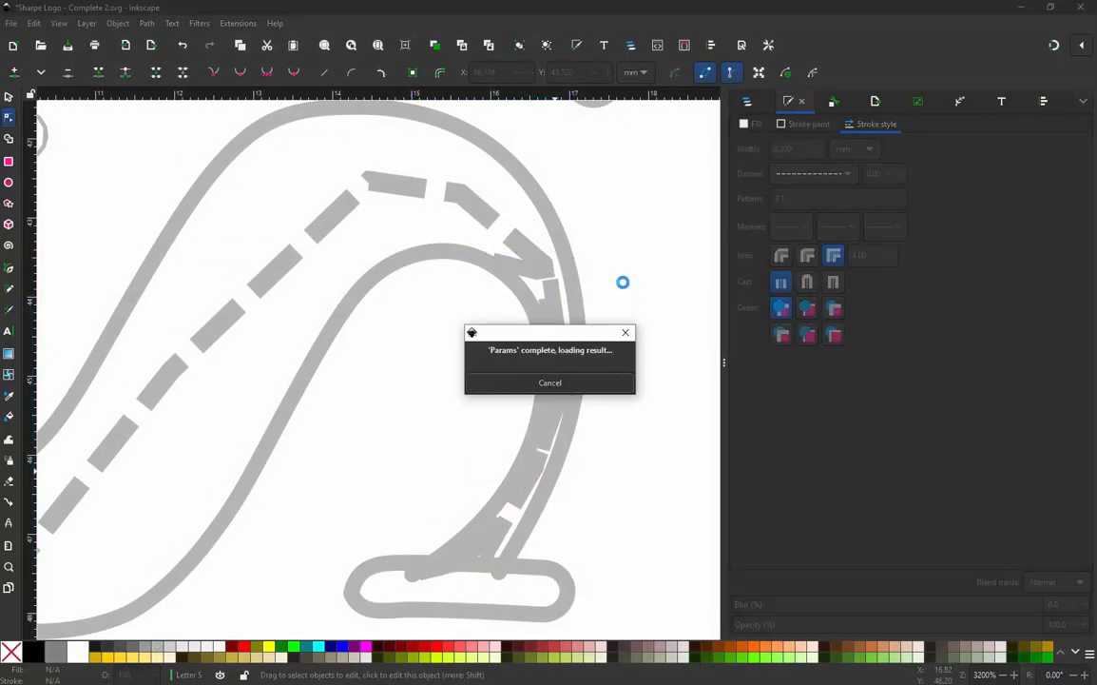
# - Examine the nodes of the satin column and the dashed path where they meet at the upper end of the S's right-hand curve
pyautogui.keyDown('ctrl'); pyautogui.scroll(-3, 504, 270); pyautogui.keyUp('ctrl')
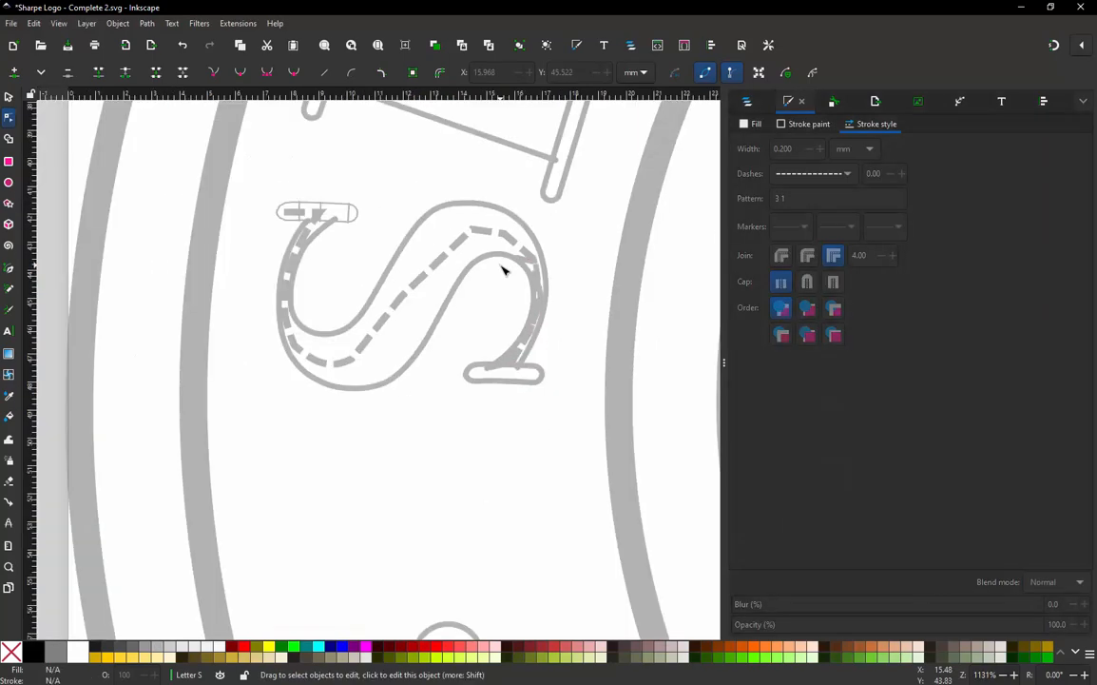
pyautogui.keyDown('ctrl'); pyautogui.scroll(-2, 498, 238); pyautogui.keyUp('ctrl')
pyautogui.keyDown('ctrl'); pyautogui.scroll(2, 492, 211); pyautogui.keyUp('ctrl')
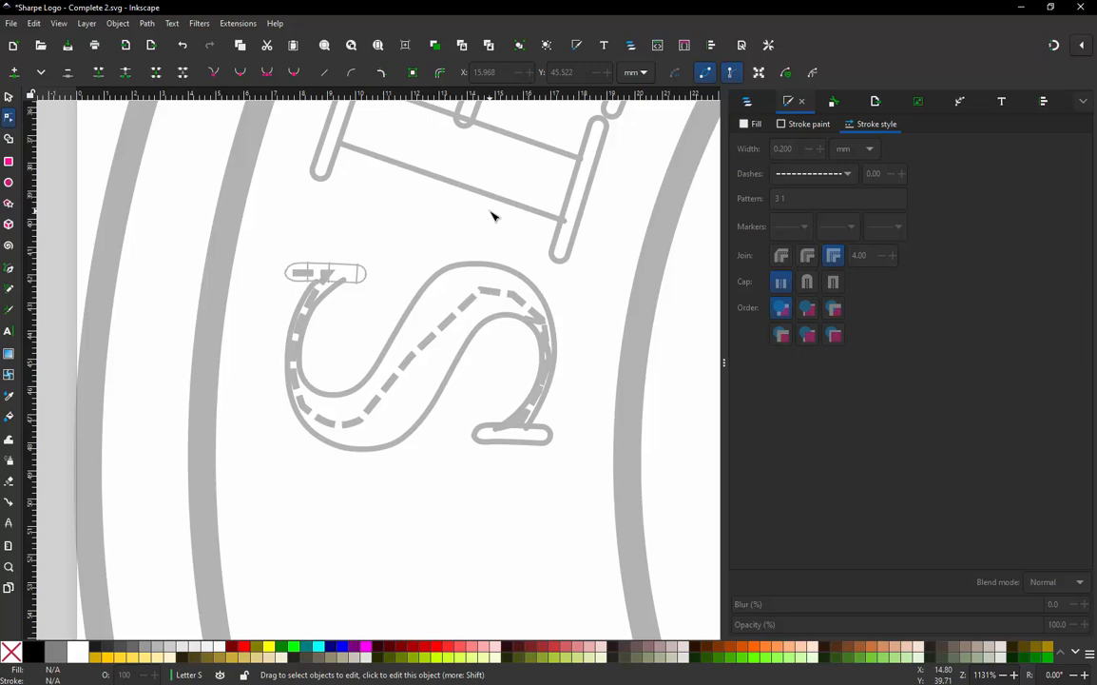
pyautogui.scroll(2, 518, 314)
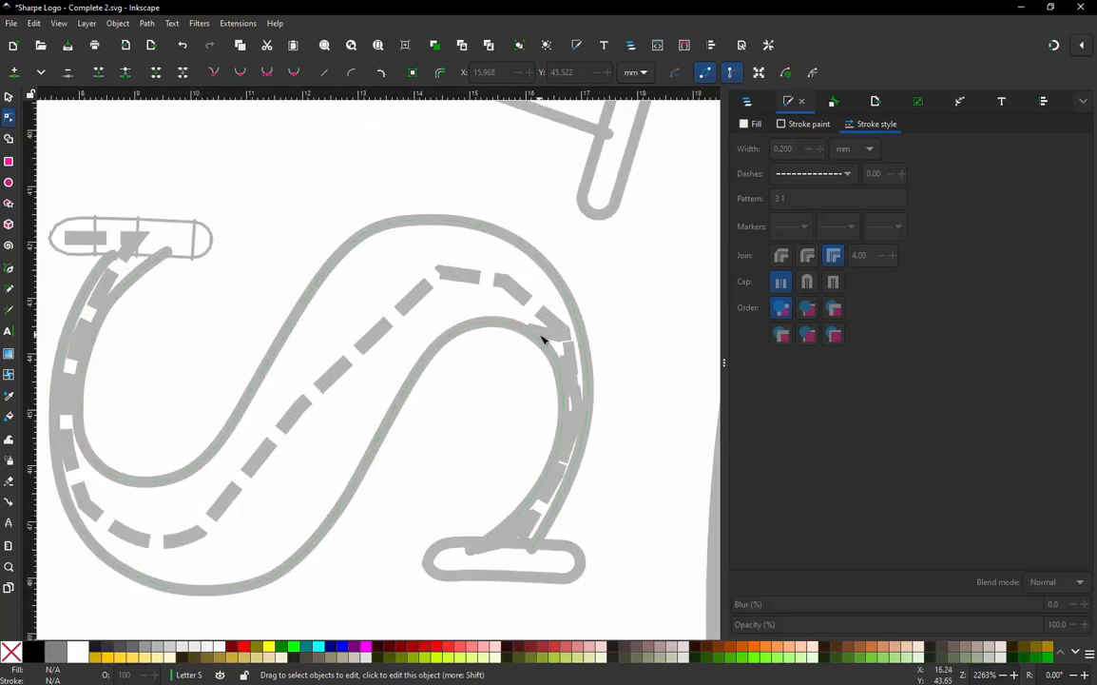
pyautogui.click(544, 339)
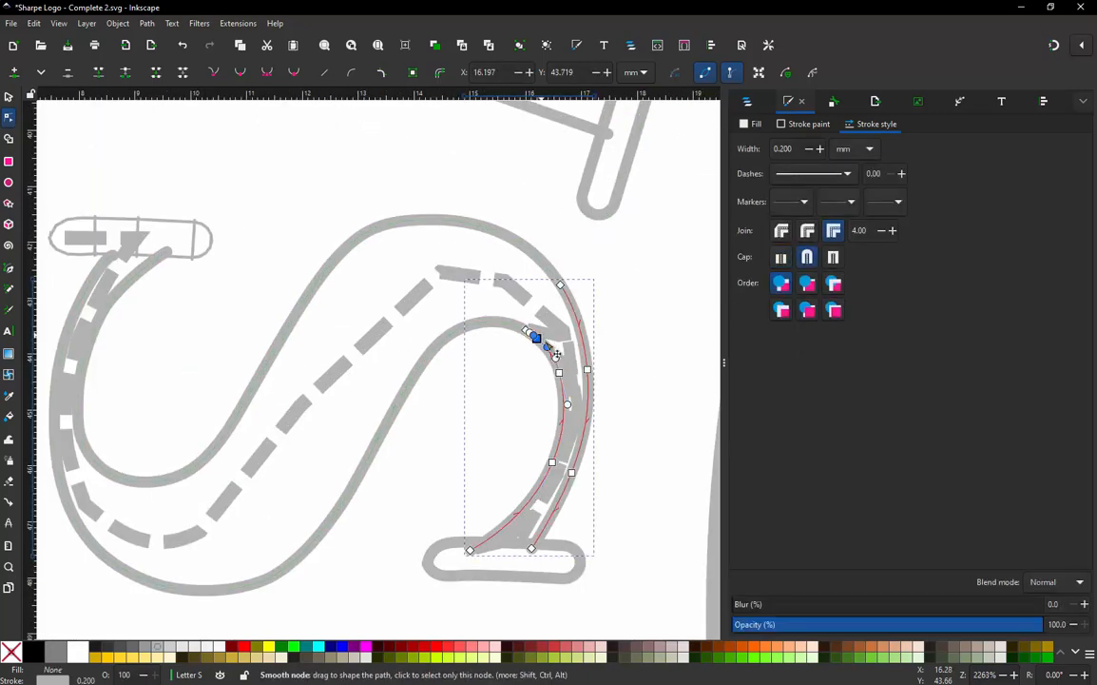
pyautogui.scroll(3, 556, 354)
pyautogui.press('Escape')
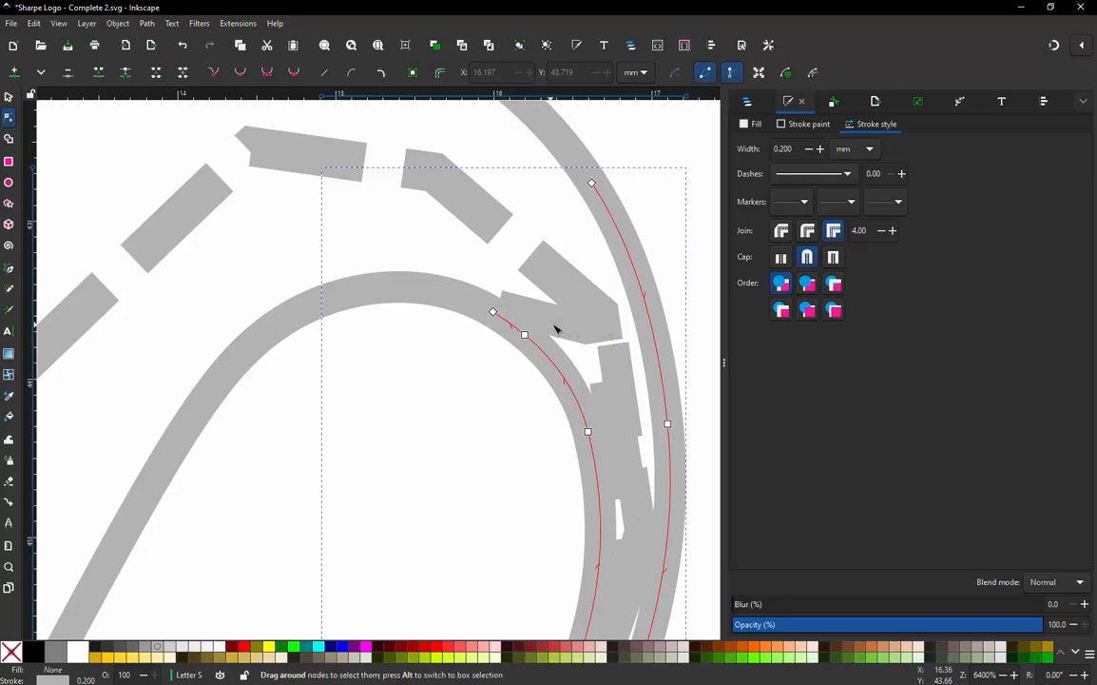
pyautogui.scroll(-5, 549, 276)
pyautogui.scroll(1, 536, 286)
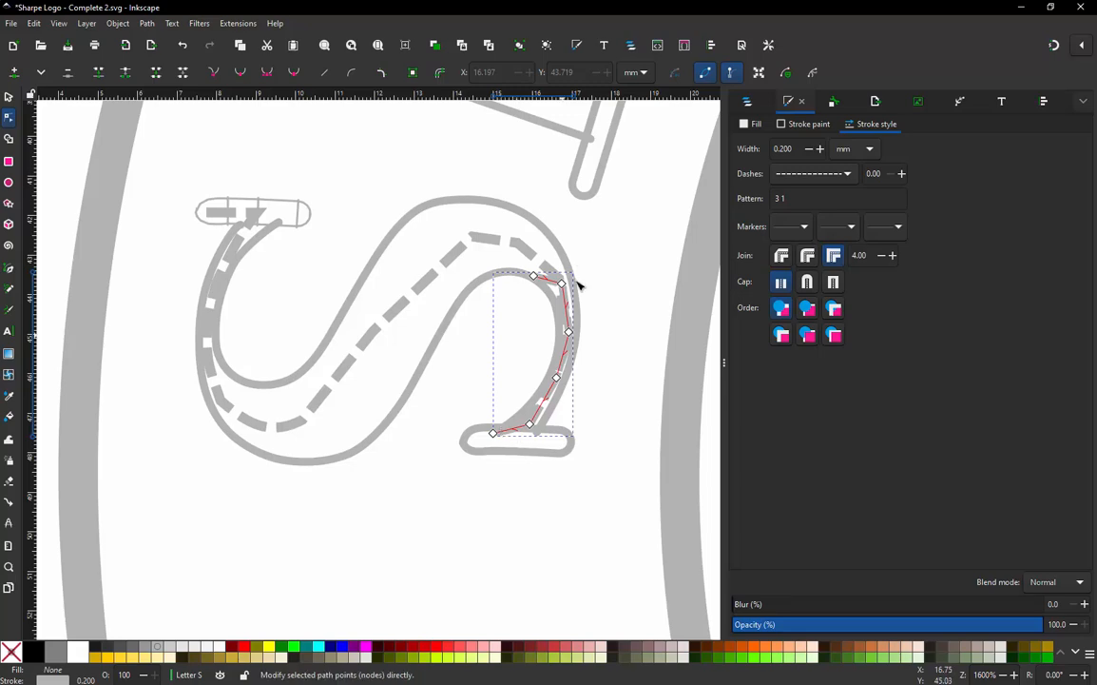
# - Select all of the S's objects and simulate them again to inspect how the manual stitches run beneath the right-hand satin
pyautogui.click(9, 97)
pyautogui.scroll(-3, 320, 364)
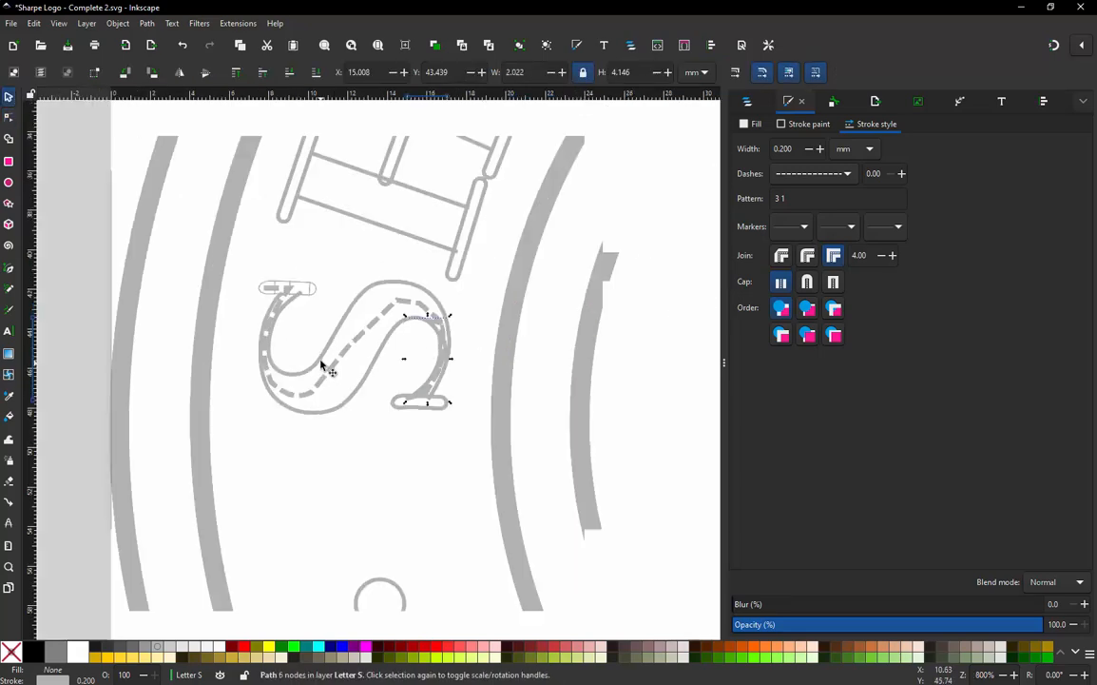
pyautogui.click(275, 290)
pyautogui.moveTo(265, 294); pyautogui.dragTo(430, 423)
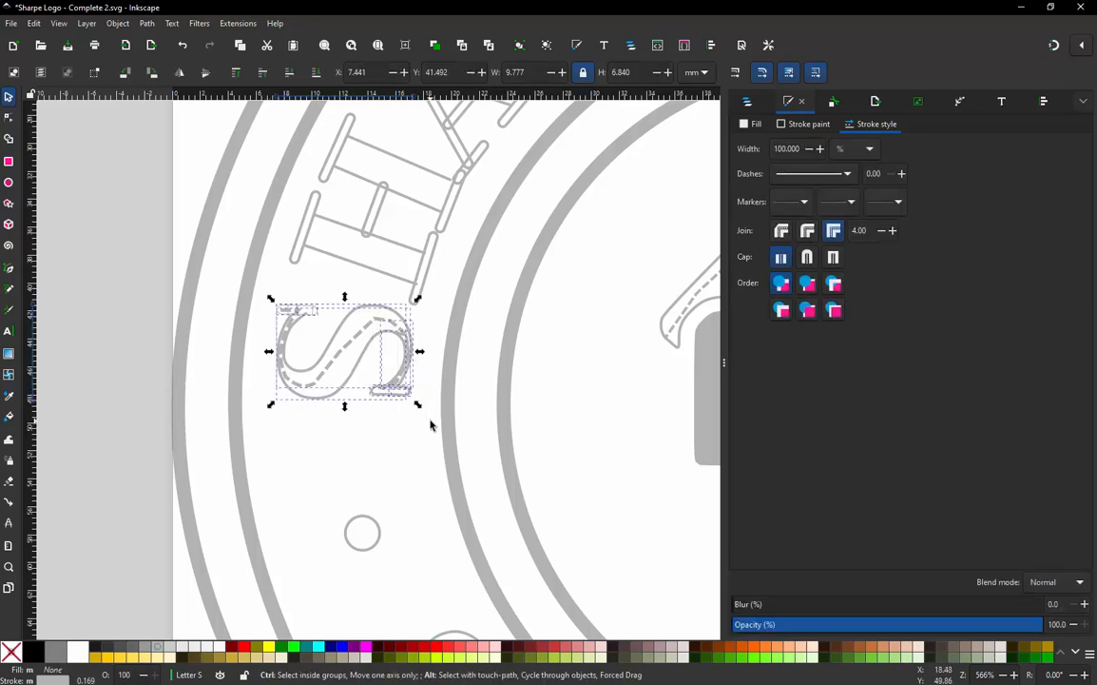
pyautogui.hotkey('shift', 'l')
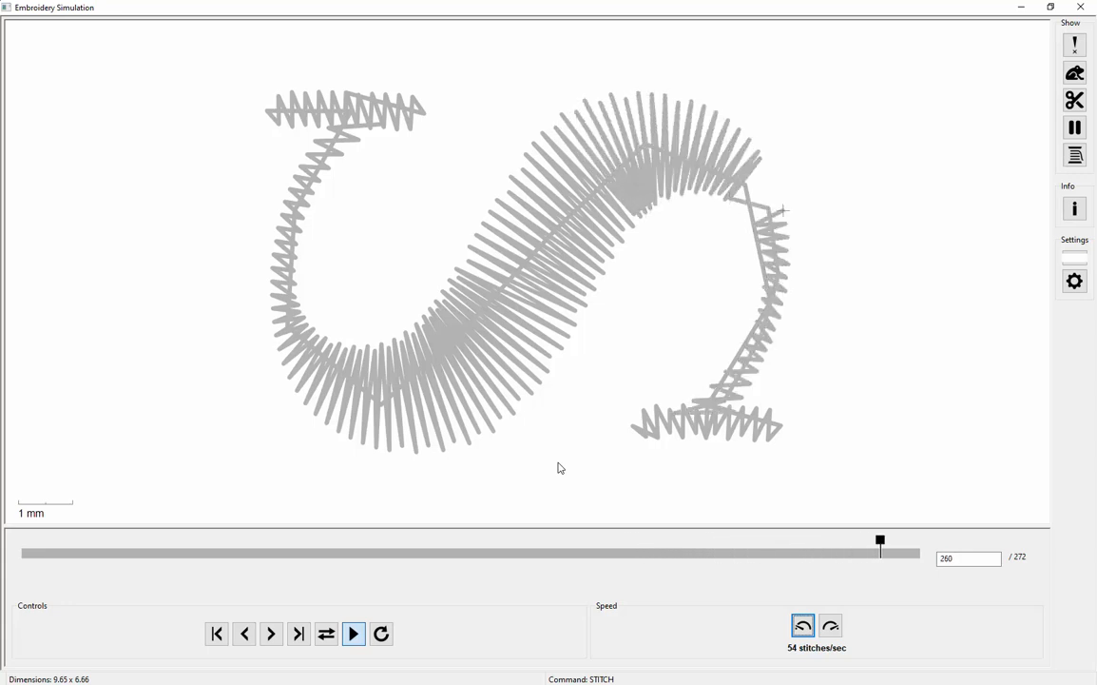
pyautogui.scroll(2, 761, 369)
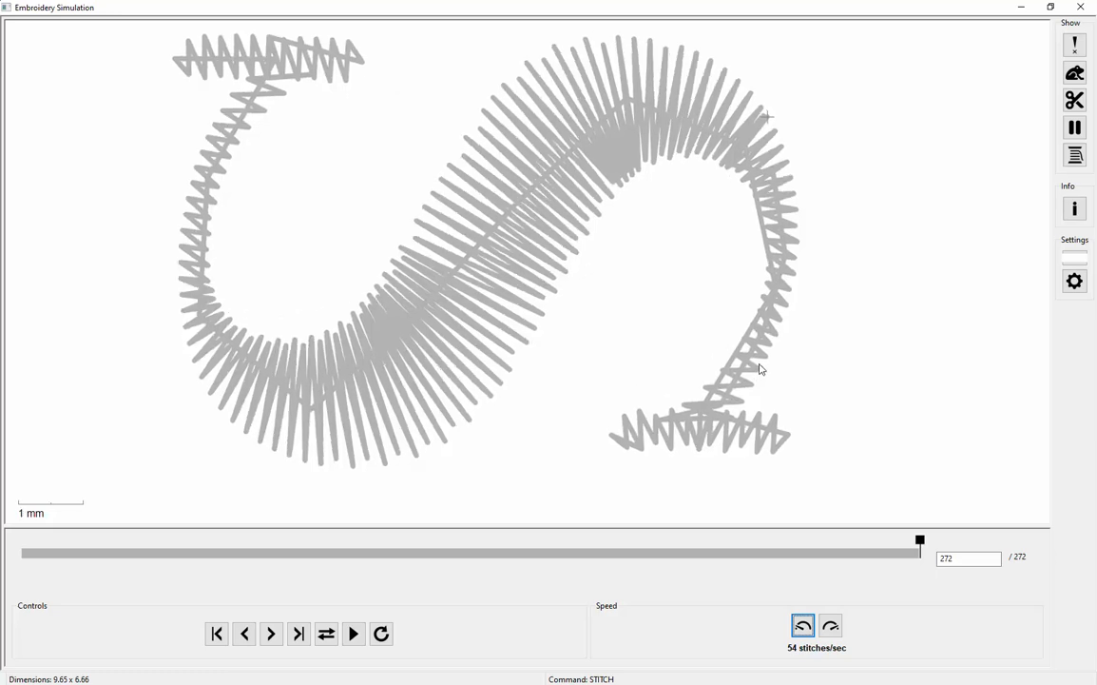
pyautogui.scroll(1, 761, 369)
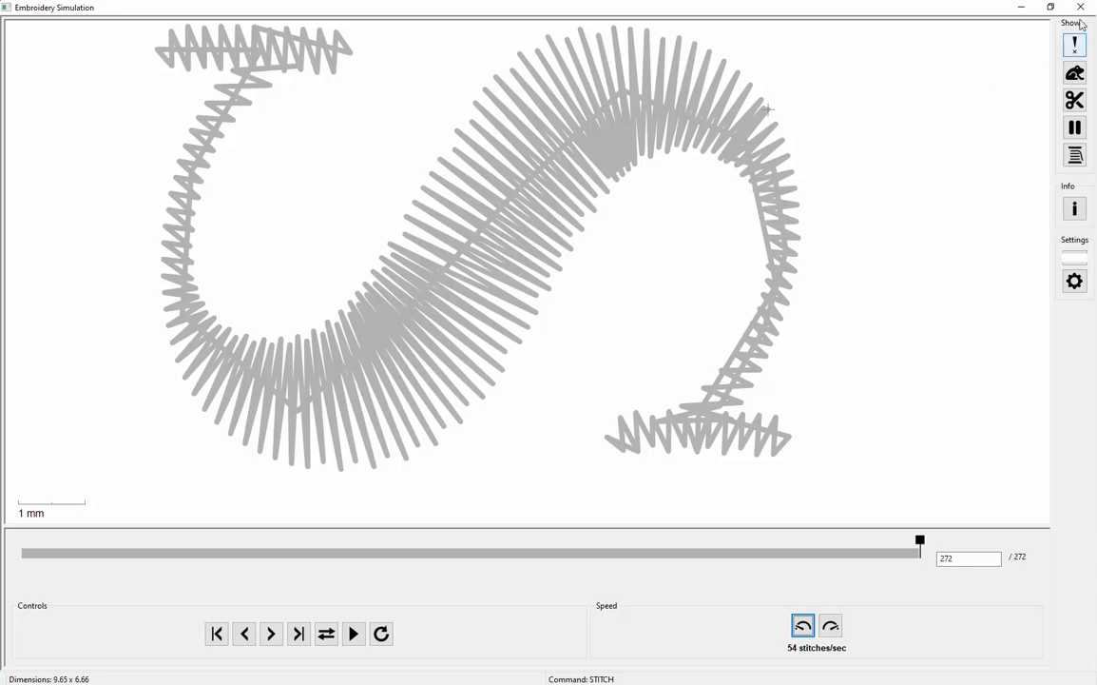
# - Show the needle penetration points in the simulation to inspect their spacing, hide them again, and close the simulator
pyautogui.click(1075, 49)
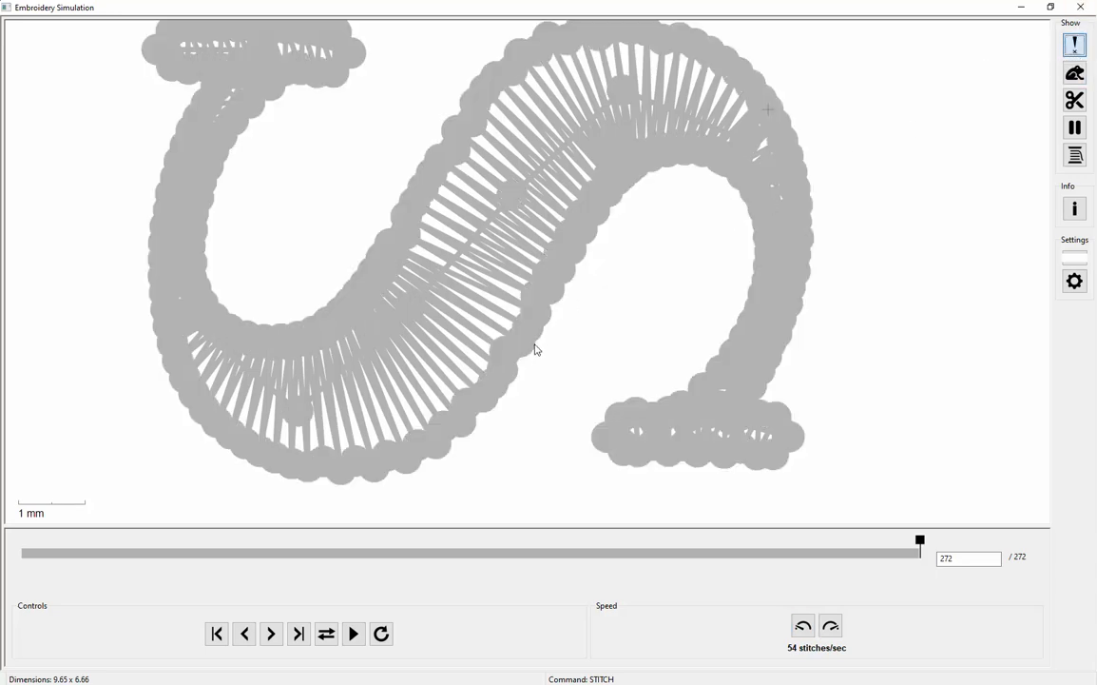
pyautogui.scroll(-4, 535, 350)
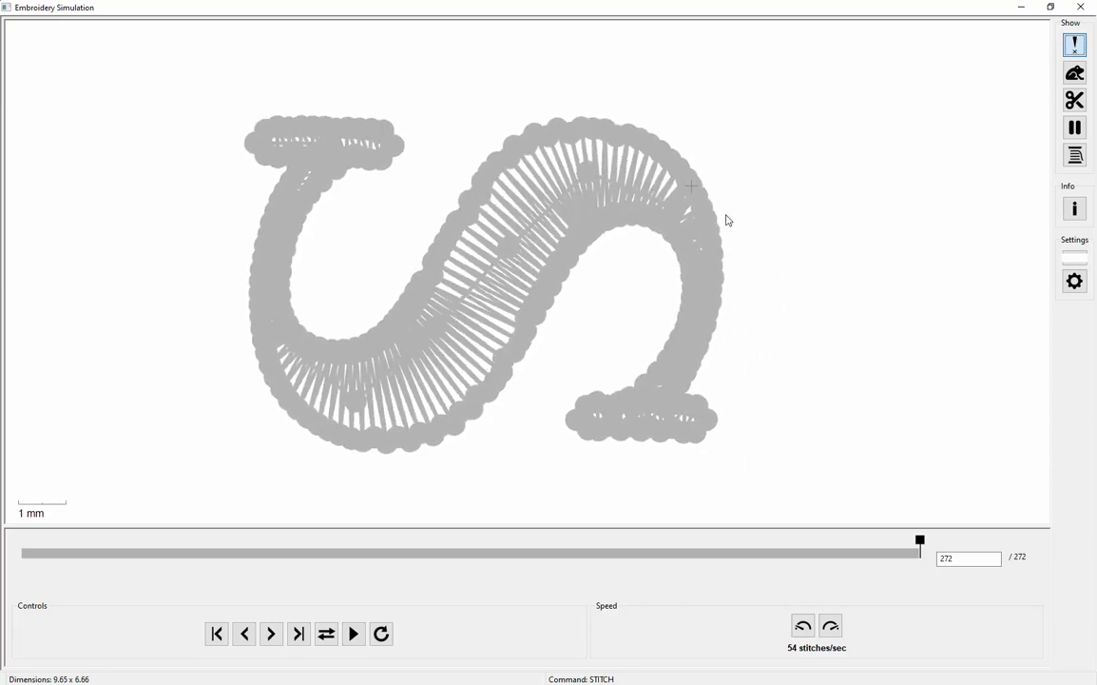
pyautogui.scroll(4, 727, 220)
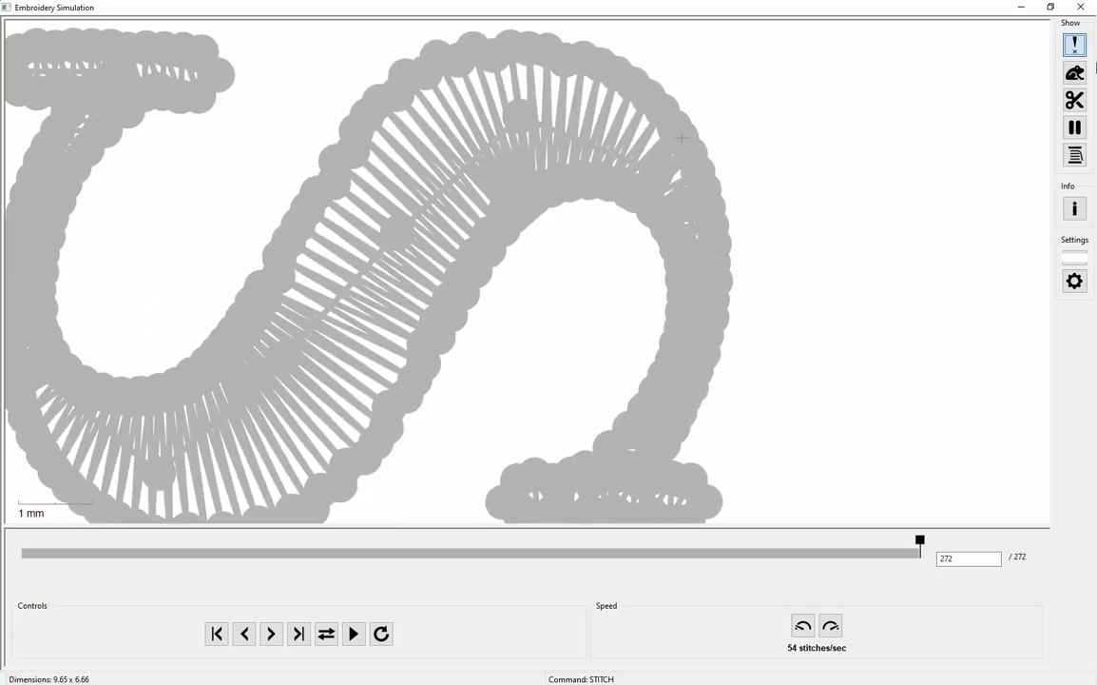
pyautogui.click(1075, 45)
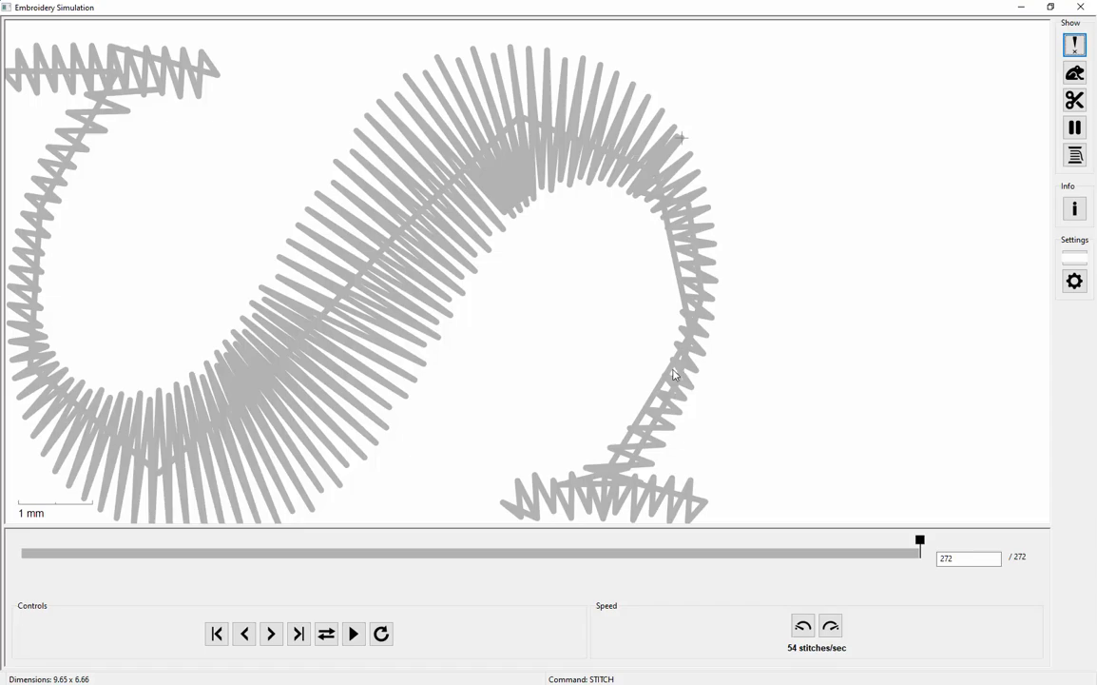
pyautogui.click(1081, 6)
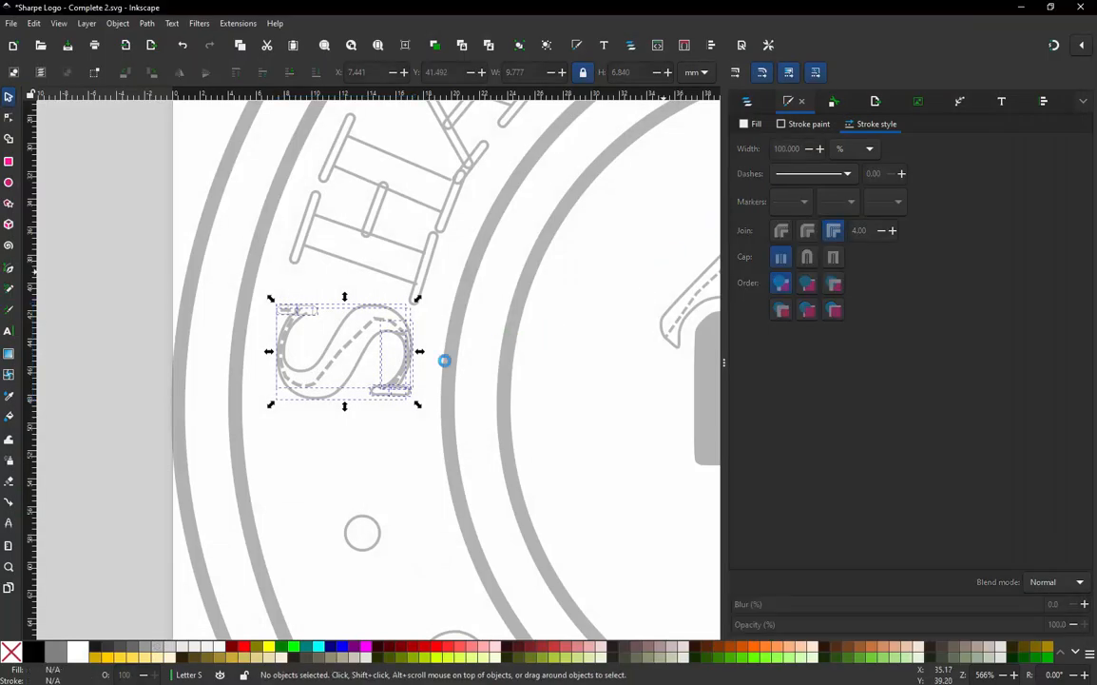
# - Examine the nodes of the short dashed path in the S's right-hand curve
pyautogui.scroll(5, 404, 374)
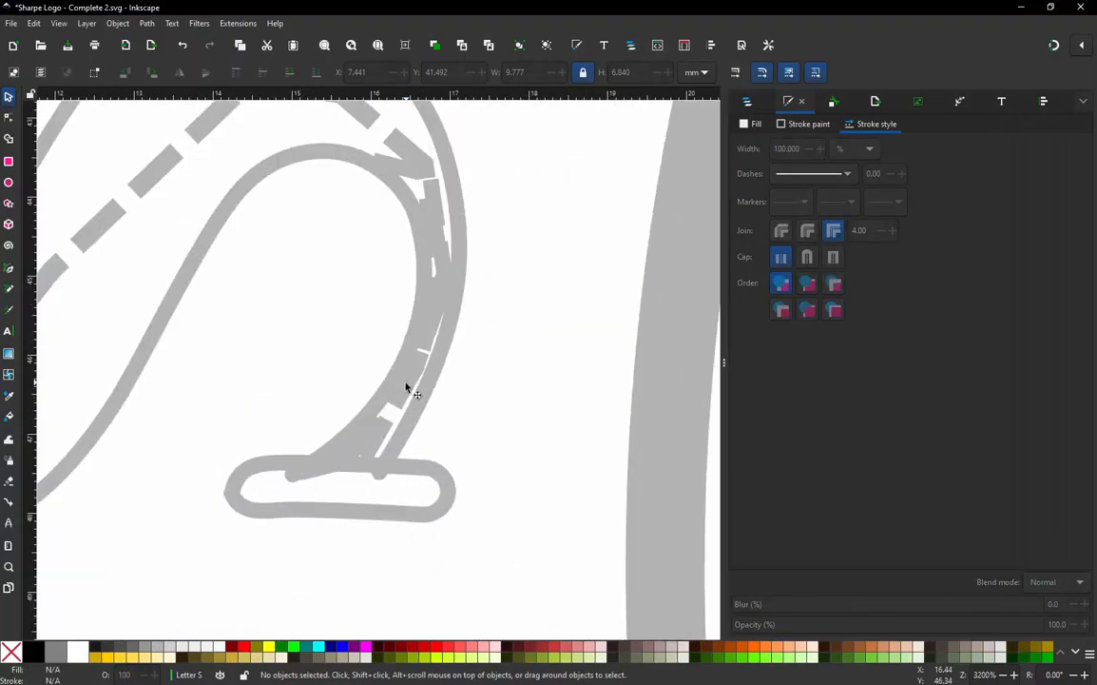
pyautogui.click(409, 178)
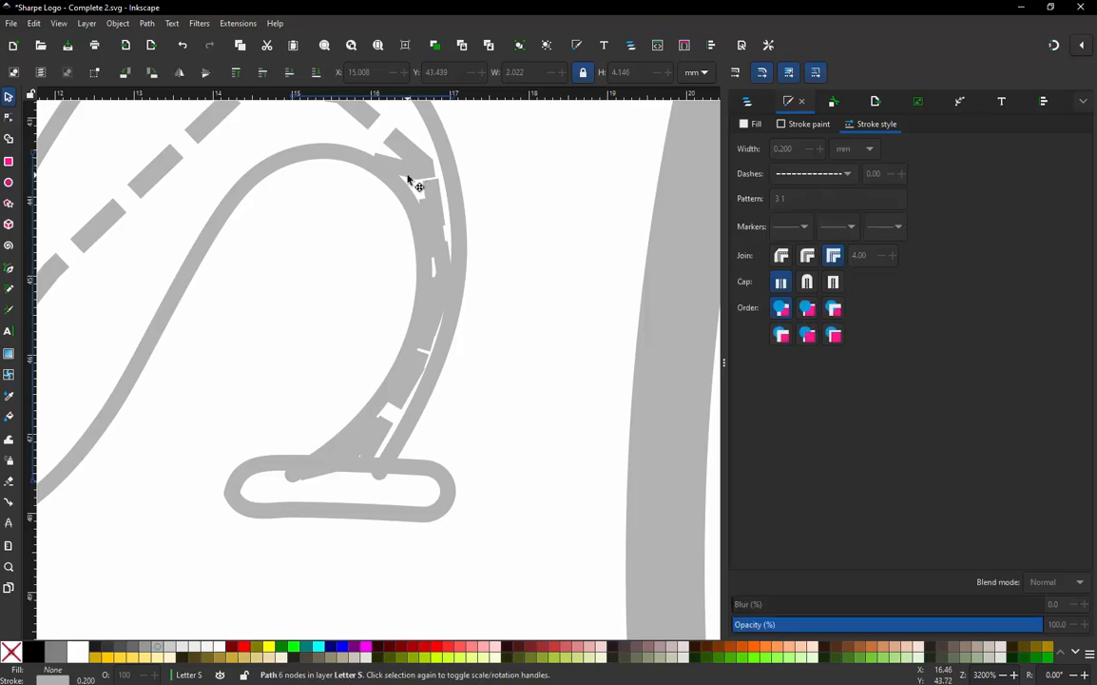
pyautogui.doubleClick(416, 181)
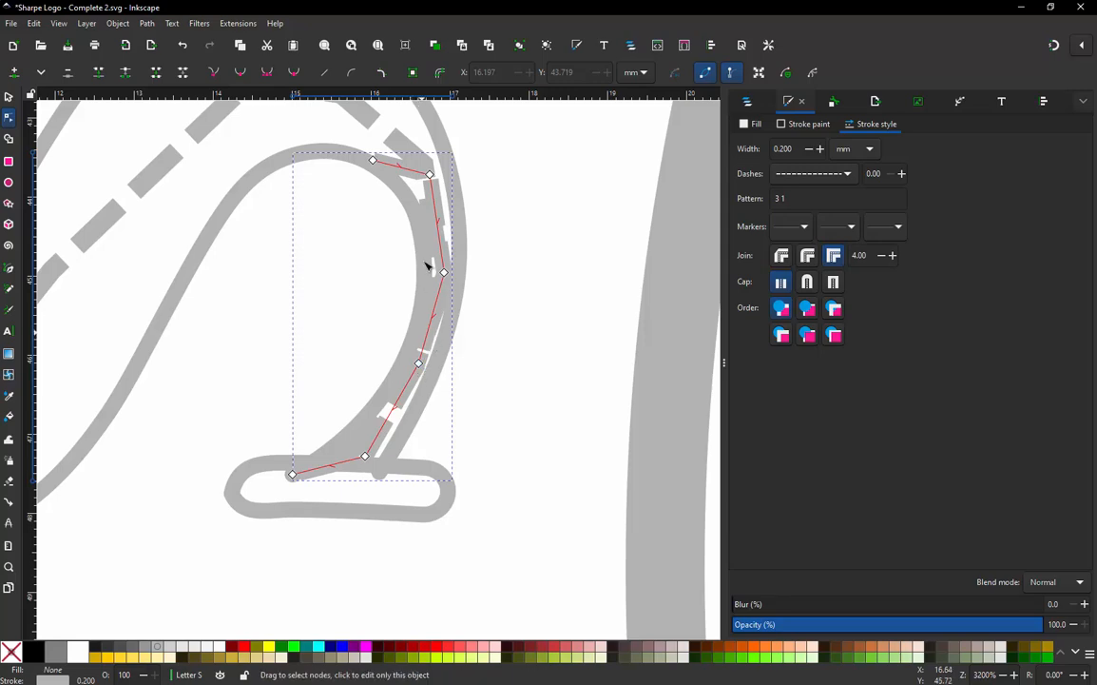
pyautogui.scroll(-2, 429, 264)
pyautogui.scroll(2, 421, 260)
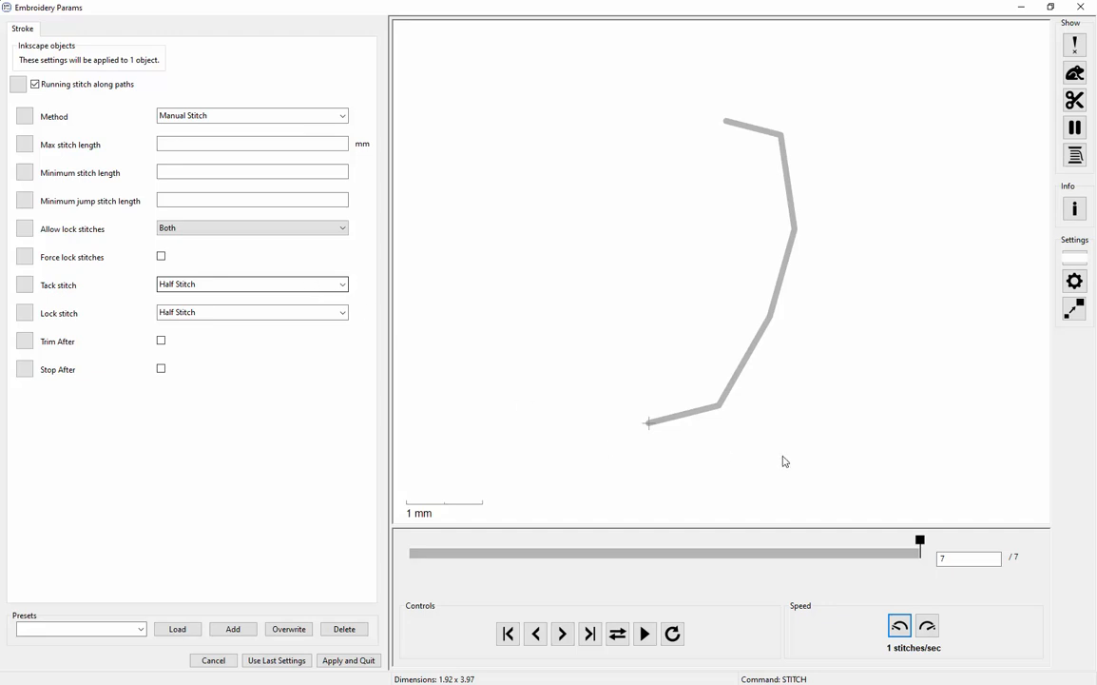
# - Scrub through the short dashed path's stitch preview in the embroidery parameters, show its needle penetration points, and close the parameters
pyautogui.moveTo(920, 541); pyautogui.dragTo(455, 582)
pyautogui.moveTo(517, 562); pyautogui.dragTo(799, 551)
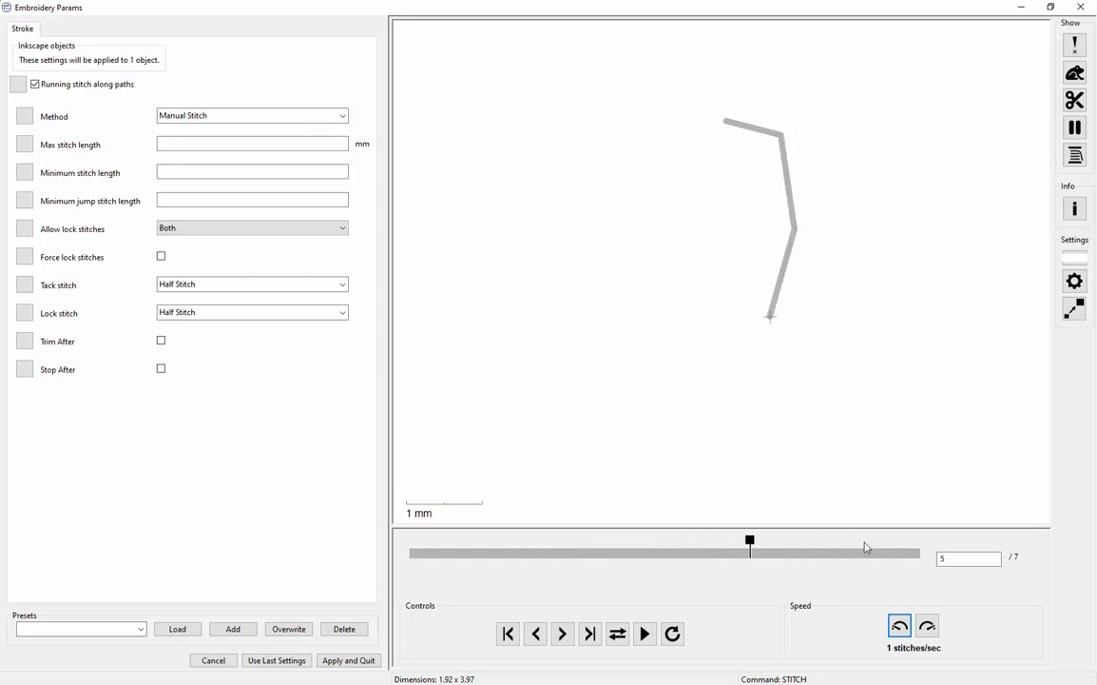
pyautogui.moveTo(865, 547); pyautogui.dragTo(1012, 535)
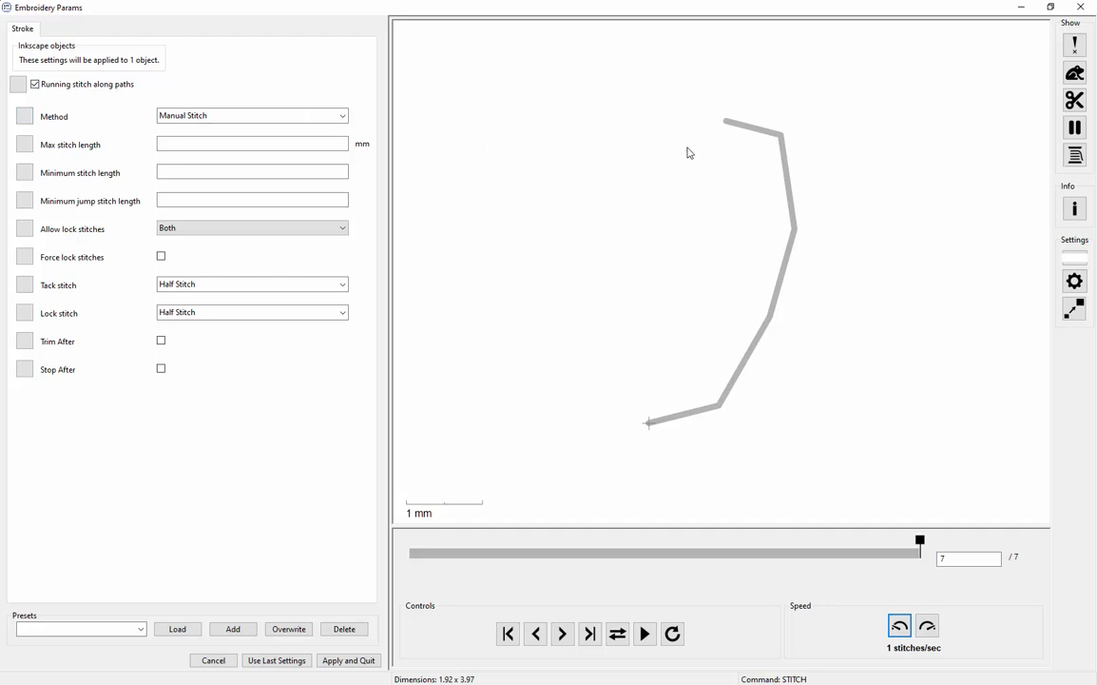
pyautogui.click(919, 539)
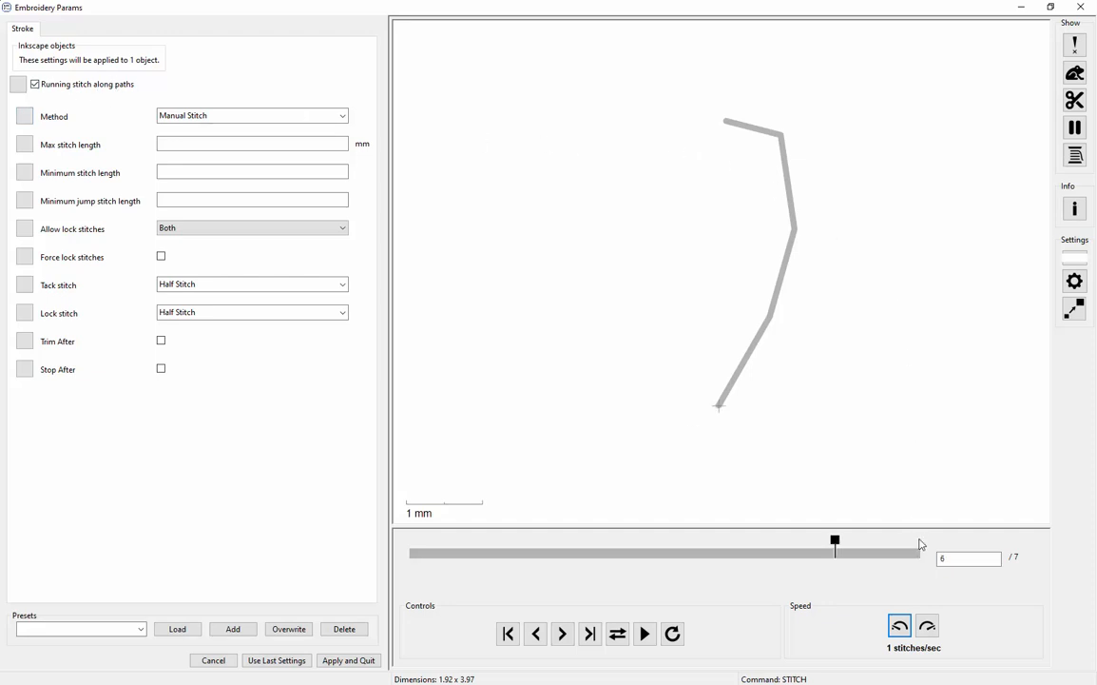
pyautogui.click(1074, 44)
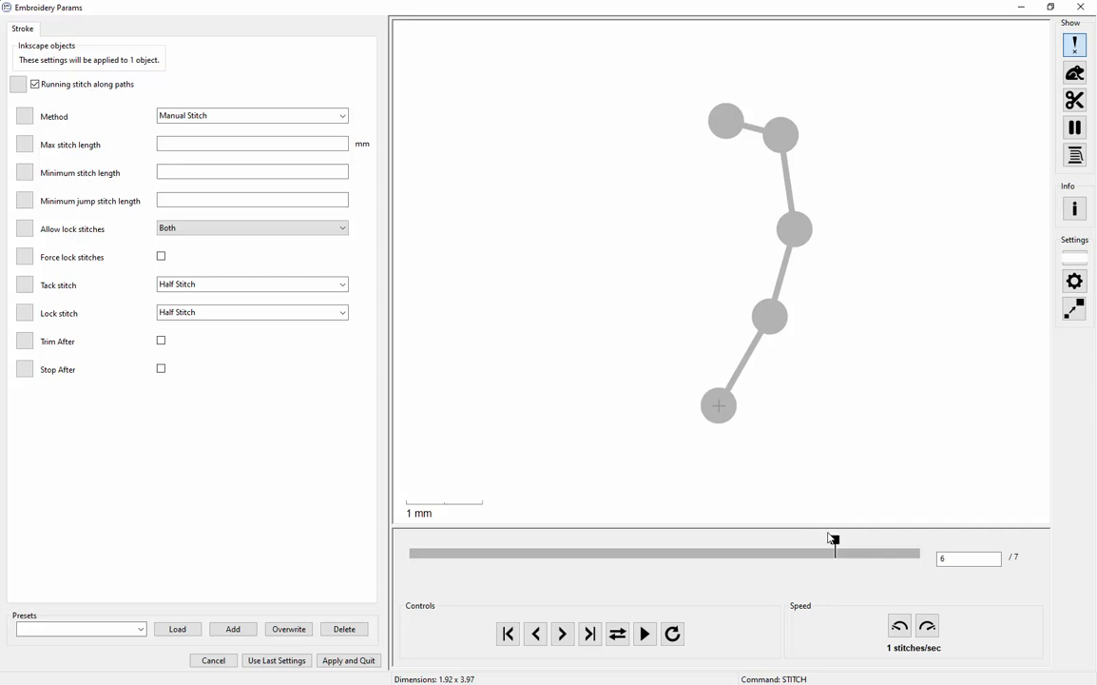
pyautogui.moveTo(828, 537); pyautogui.dragTo(884, 550)
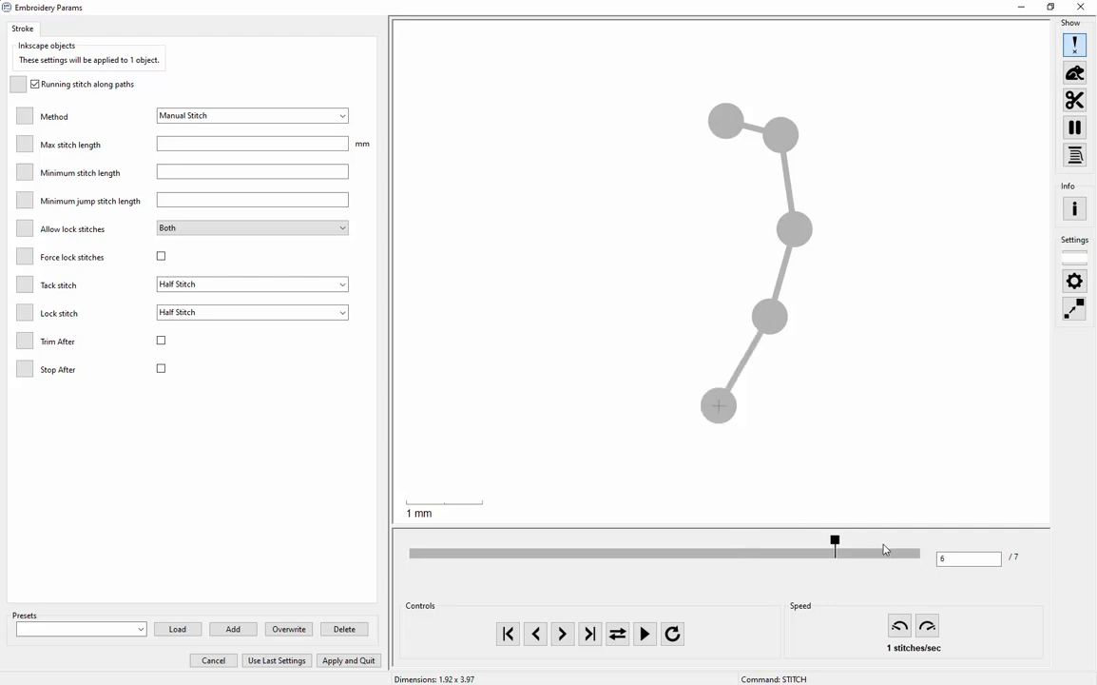
pyautogui.click(1094, 7)
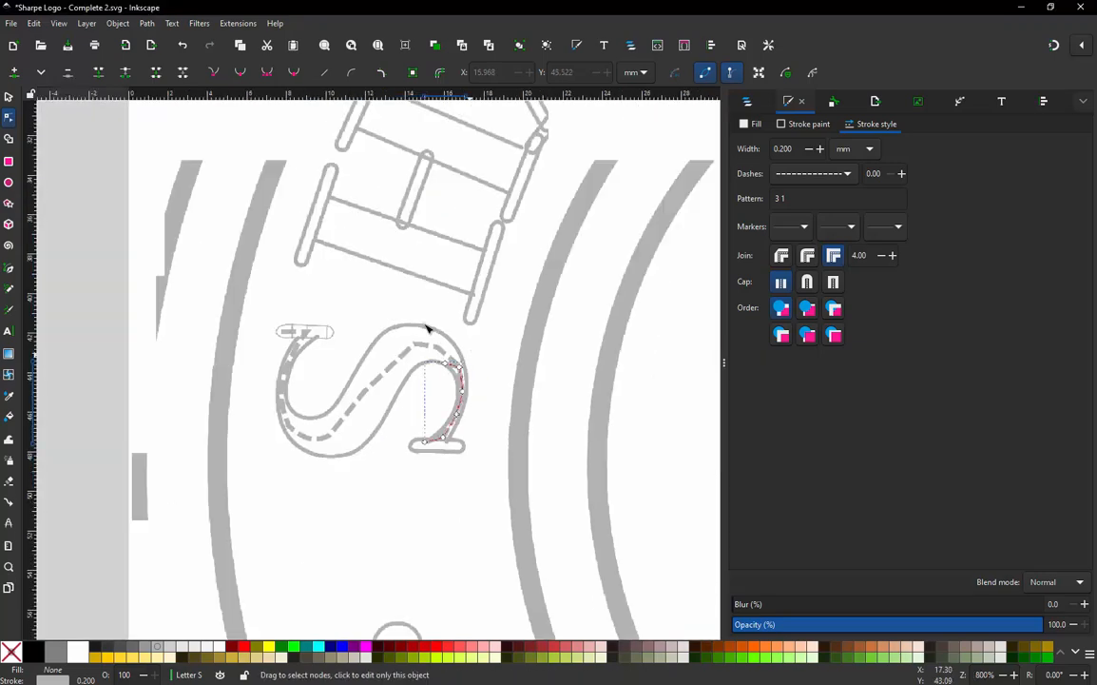
# - Select all of the S's objects, simulate them, and advance the simulation to where the stitching travels back down the right-hand curve
pyautogui.scroll(-4, 429, 325)
pyautogui.click(9, 96)
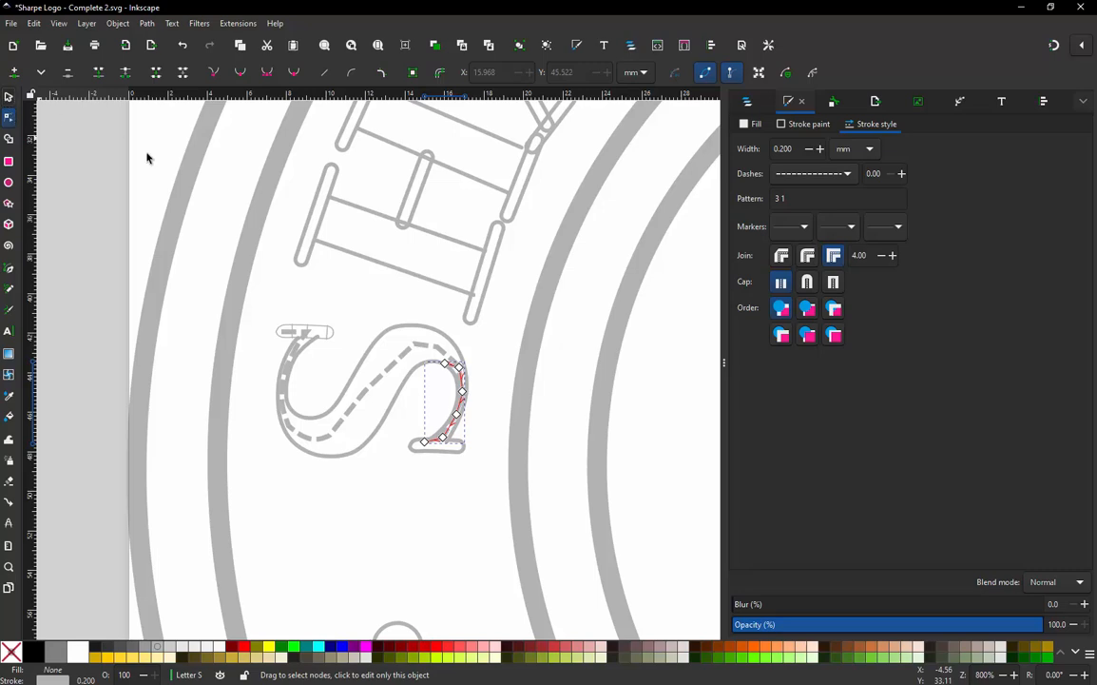
pyautogui.click(227, 276)
pyautogui.click(270, 320)
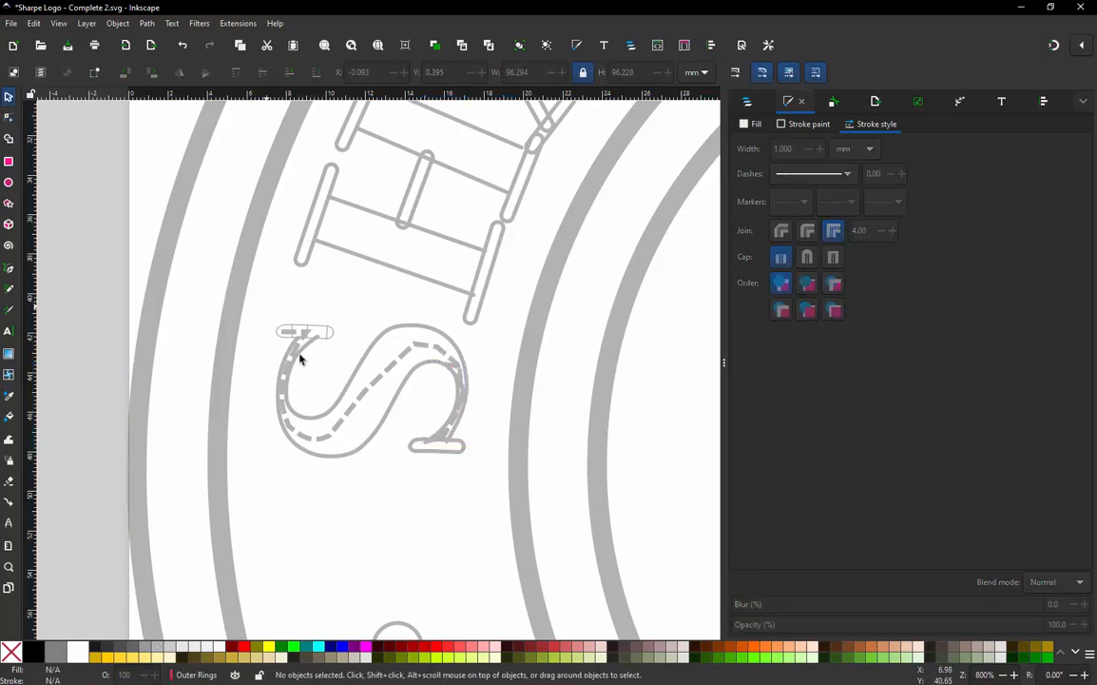
pyautogui.moveTo(267, 308)
pyautogui.mouseDown()
pyautogui.moveTo(519, 503)
pyautogui.moveTo(502, 492)
pyautogui.mouseUp()
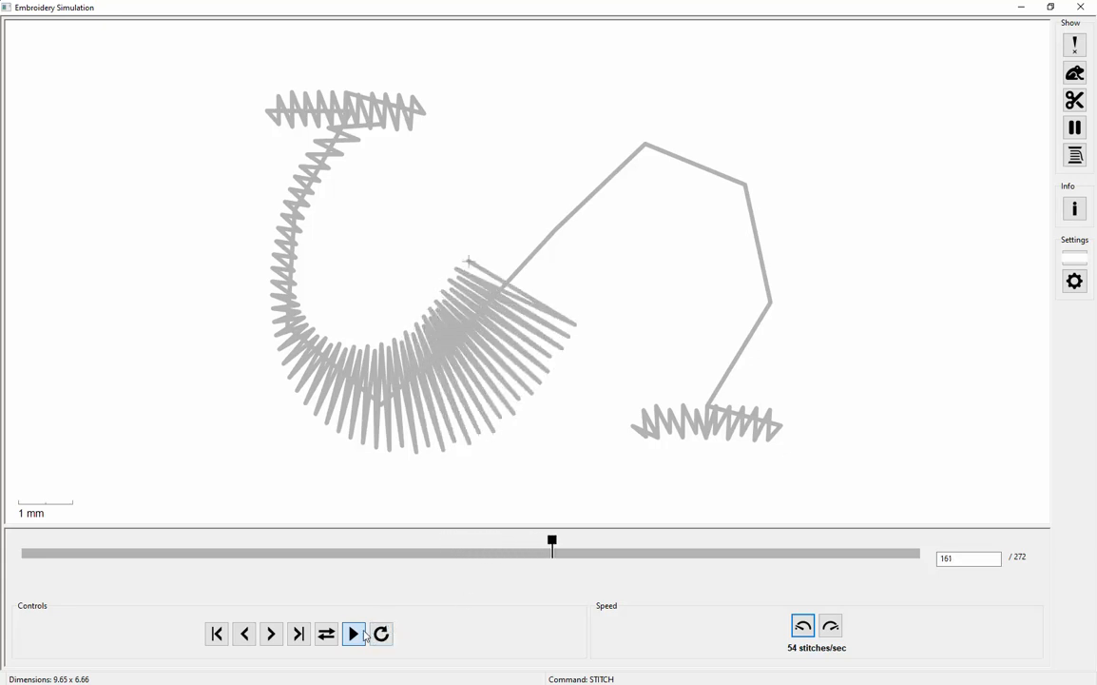
pyautogui.moveTo(587, 544); pyautogui.dragTo(777, 542)
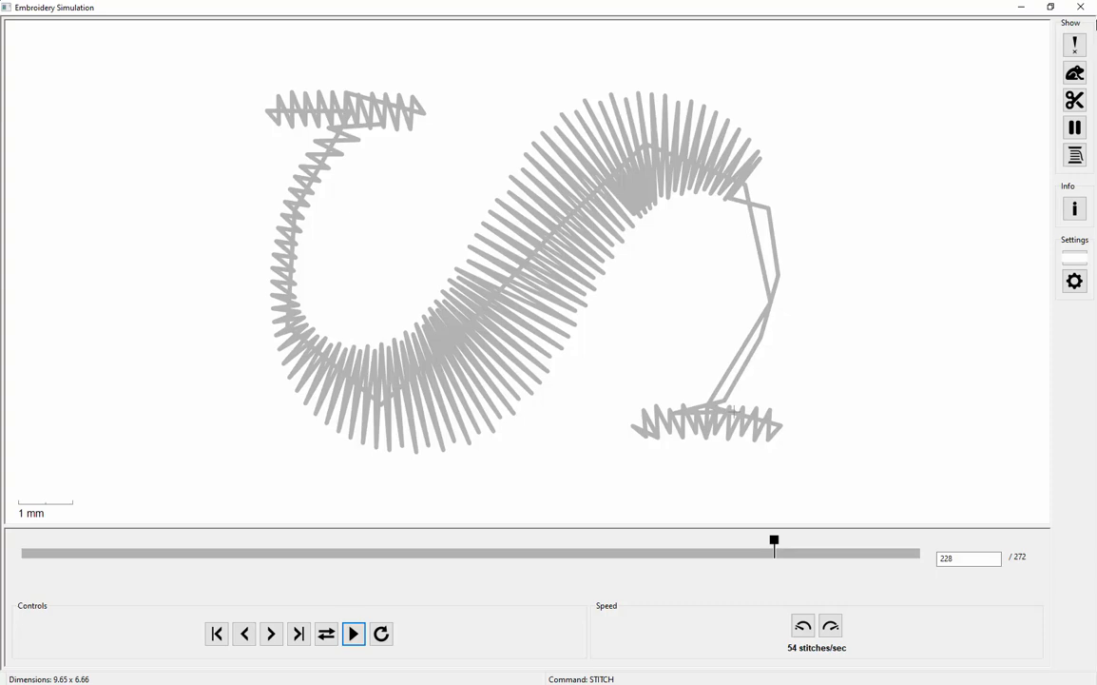
# - Check the needle penetration points along the right-hand curve's travel stitches, hide them, run the simulation to its end, and close it
pyautogui.click(1075, 44)
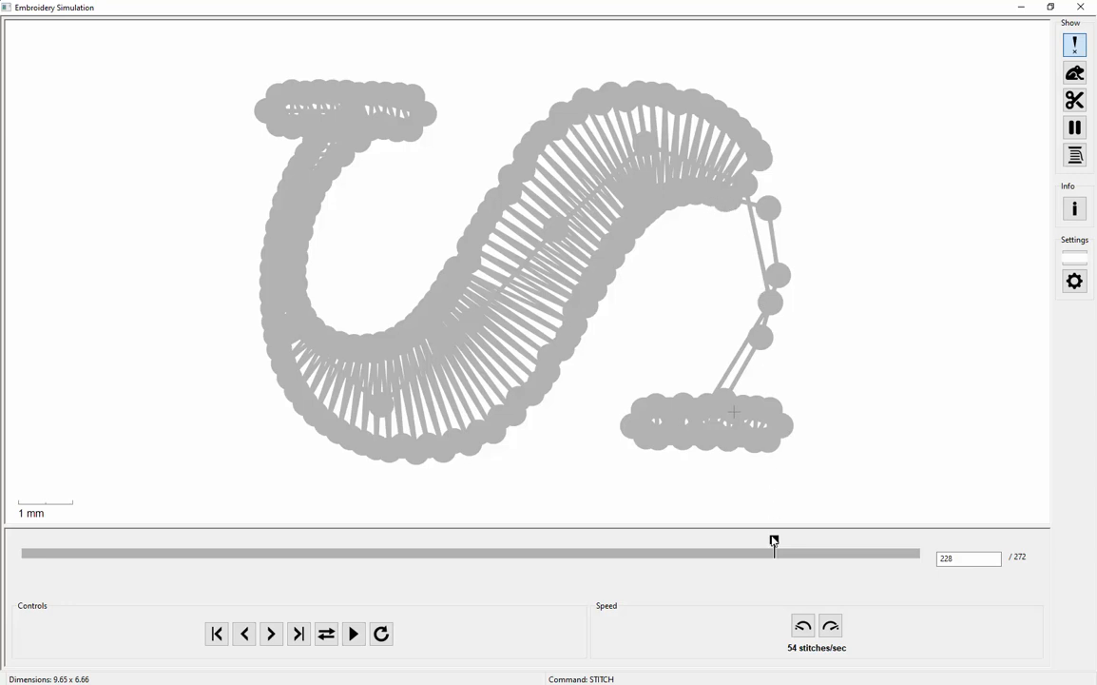
pyautogui.moveTo(778, 545)
pyautogui.mouseDown()
pyautogui.moveTo(855, 549)
pyautogui.moveTo(767, 574)
pyautogui.moveTo(928, 540)
pyautogui.moveTo(853, 571)
pyautogui.moveTo(774, 580)
pyautogui.moveTo(919, 557)
pyautogui.moveTo(853, 573)
pyautogui.moveTo(757, 578)
pyautogui.moveTo(820, 561)
pyautogui.moveTo(914, 502)
pyautogui.moveTo(818, 556)
pyautogui.moveTo(720, 574)
pyautogui.moveTo(850, 522)
pyautogui.moveTo(757, 548)
pyautogui.moveTo(776, 544)
pyautogui.mouseUp()
pyautogui.moveTo(777, 543)
pyautogui.mouseDown()
pyautogui.moveTo(846, 545)
pyautogui.moveTo(768, 546)
pyautogui.mouseUp()
pyautogui.click(1075, 44)
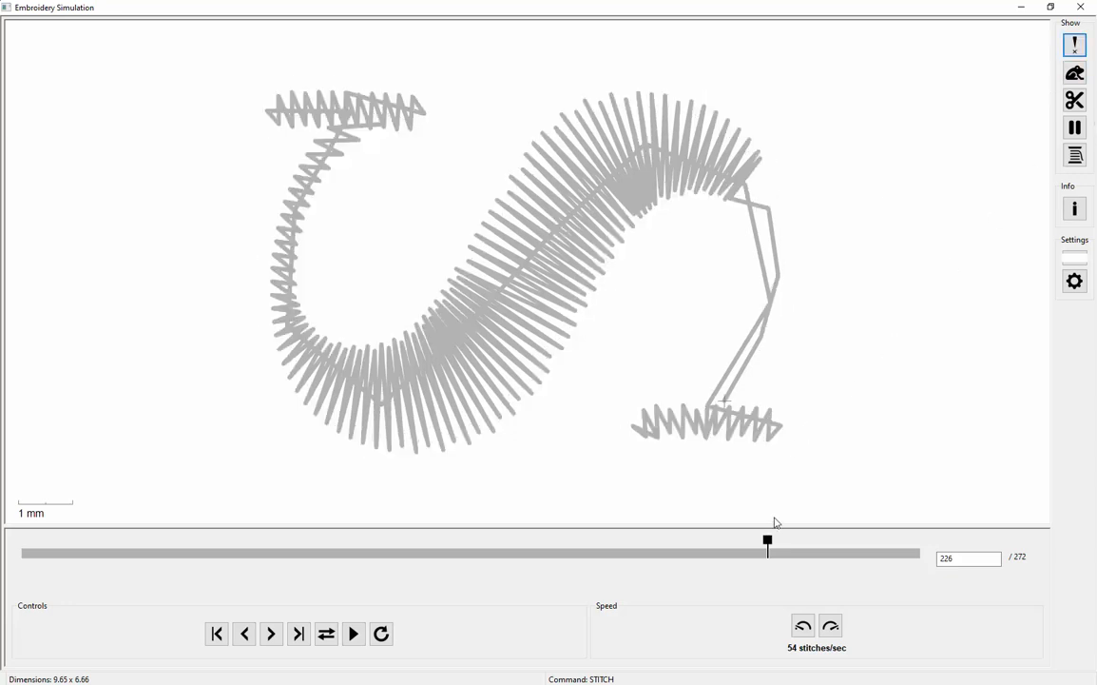
pyautogui.moveTo(770, 546); pyautogui.dragTo(934, 529)
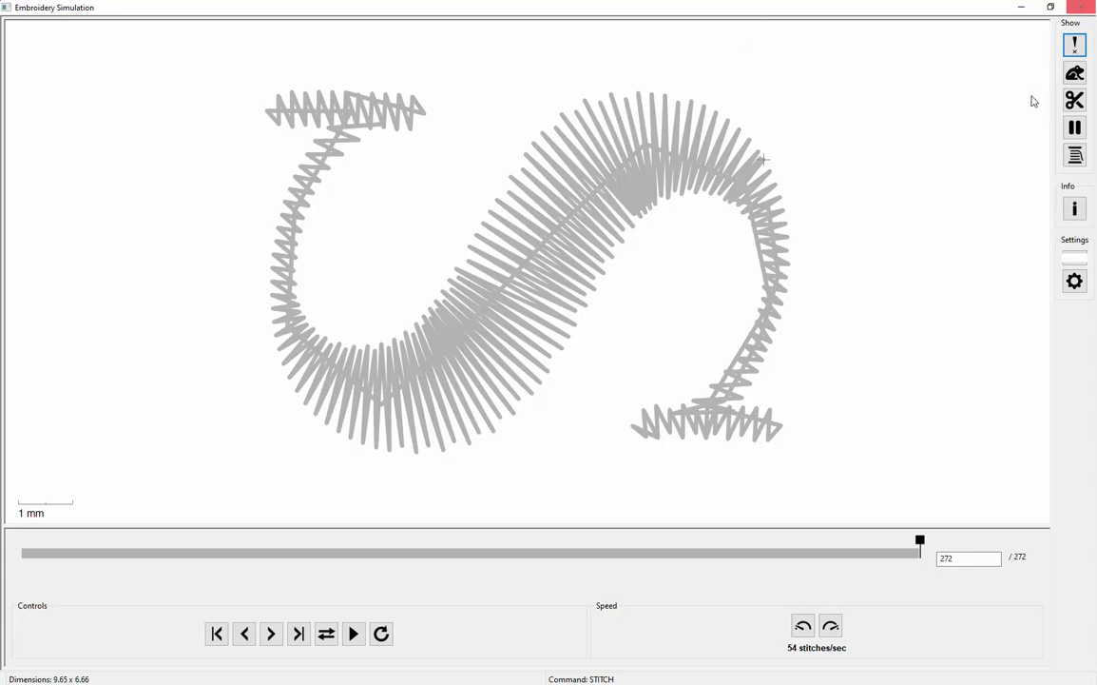
pyautogui.click(1081, 7)
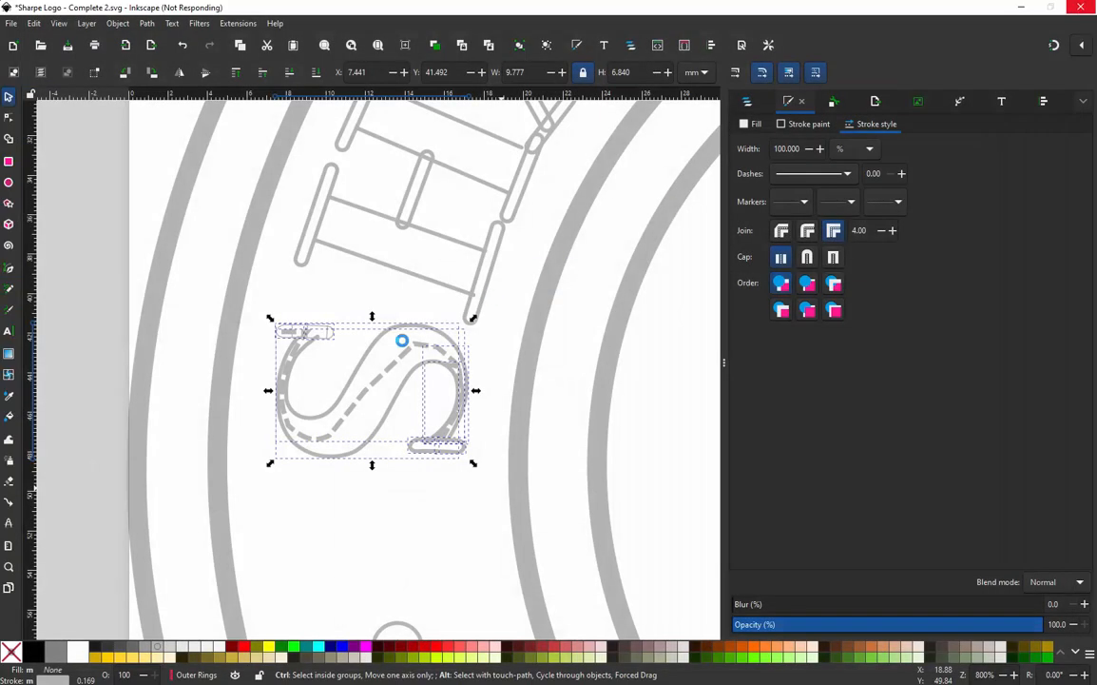
# - Insert a node near the lower end of the long dashed path's right-hand curve and move it outward between the satin rails
pyautogui.click(452, 490)
pyautogui.scroll(2, 441, 367)
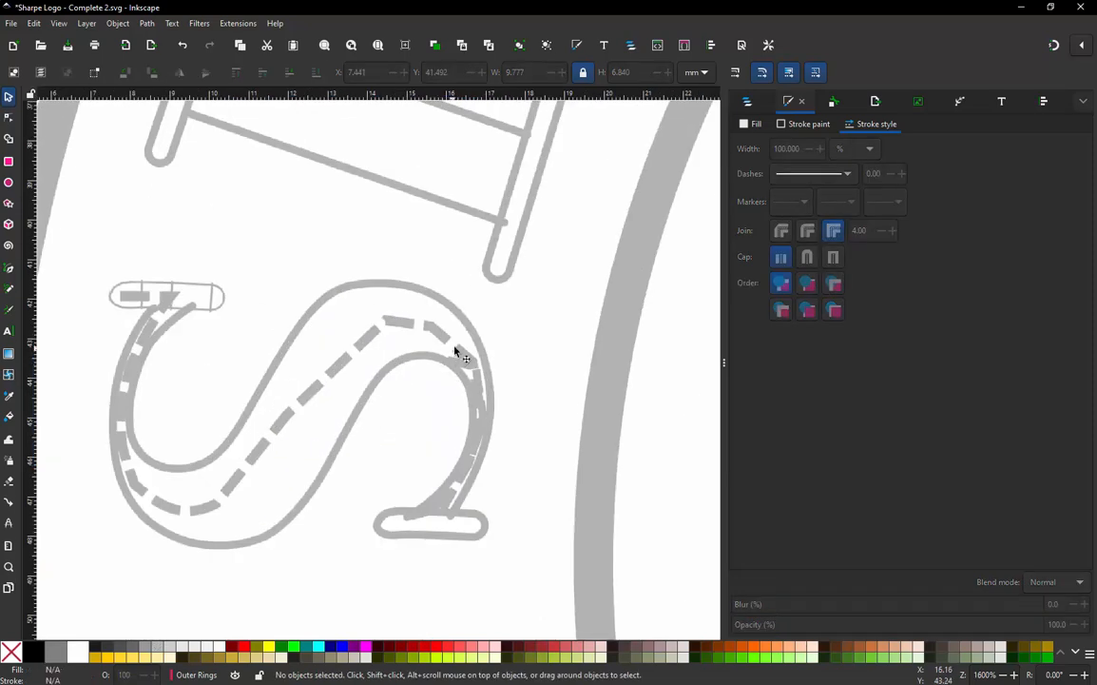
pyautogui.doubleClick(456, 351)
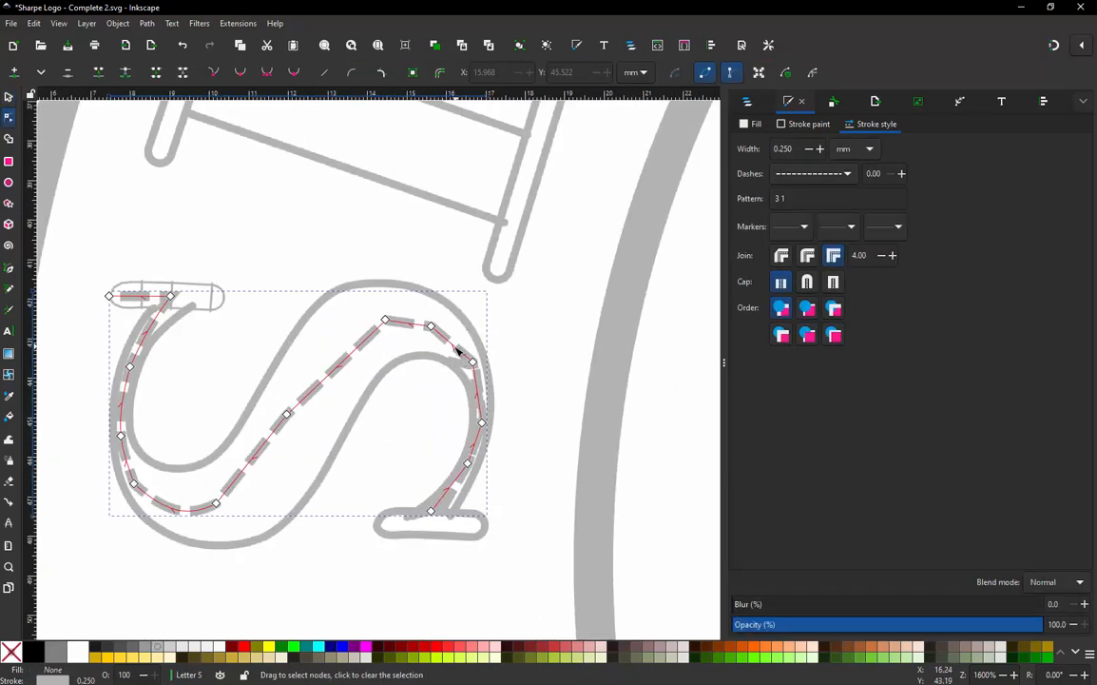
pyautogui.click(468, 463)
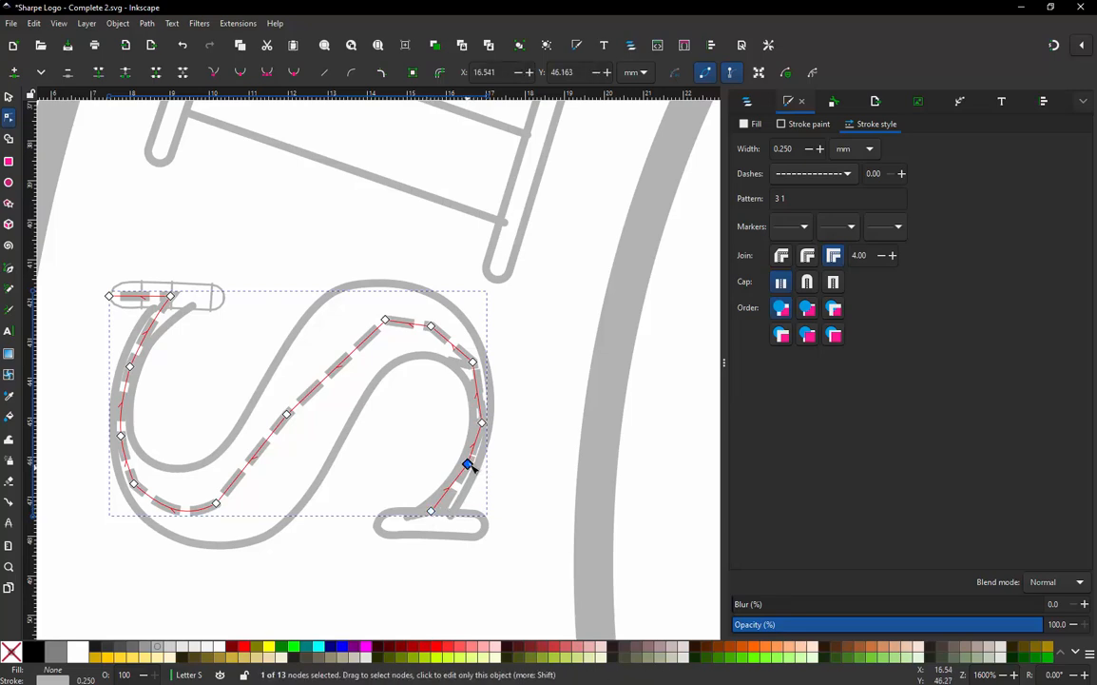
pyautogui.scroll(2, 462, 496)
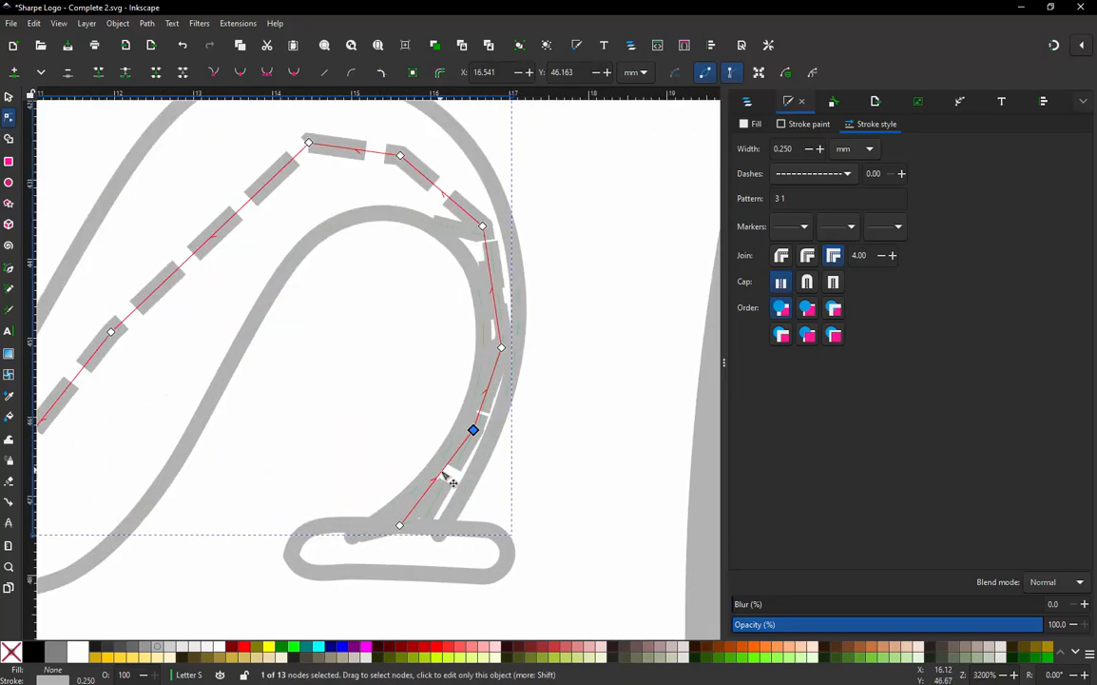
pyautogui.click(444, 473)
pyautogui.doubleClick(442, 473)
pyautogui.moveTo(442, 474); pyautogui.dragTo(449, 487)
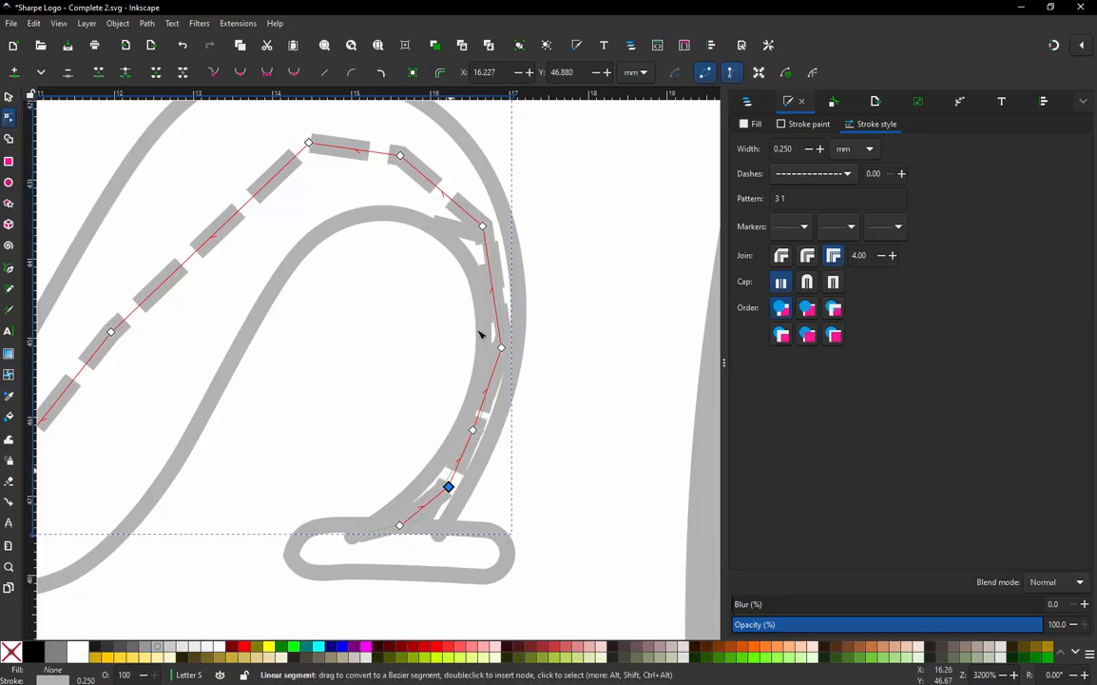
# - Insert two more nodes in the long dashed path's right-hand curve, one above and one below its outermost node, and nudge them outward
pyautogui.doubleClick(494, 295)
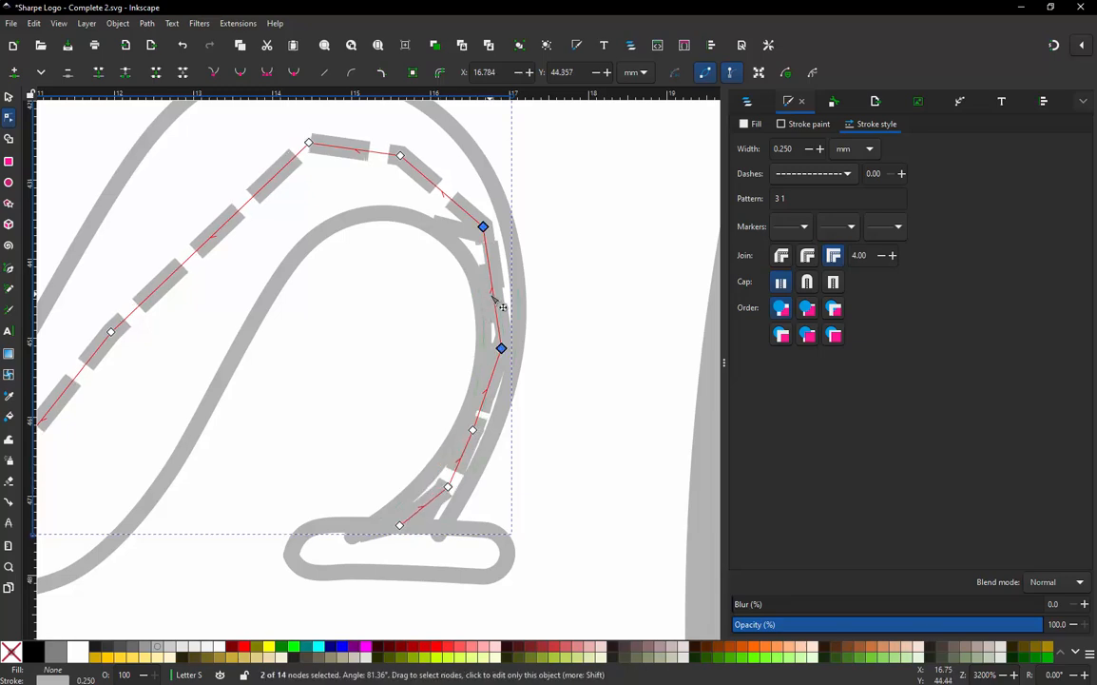
pyautogui.moveTo(494, 295); pyautogui.dragTo(499, 291)
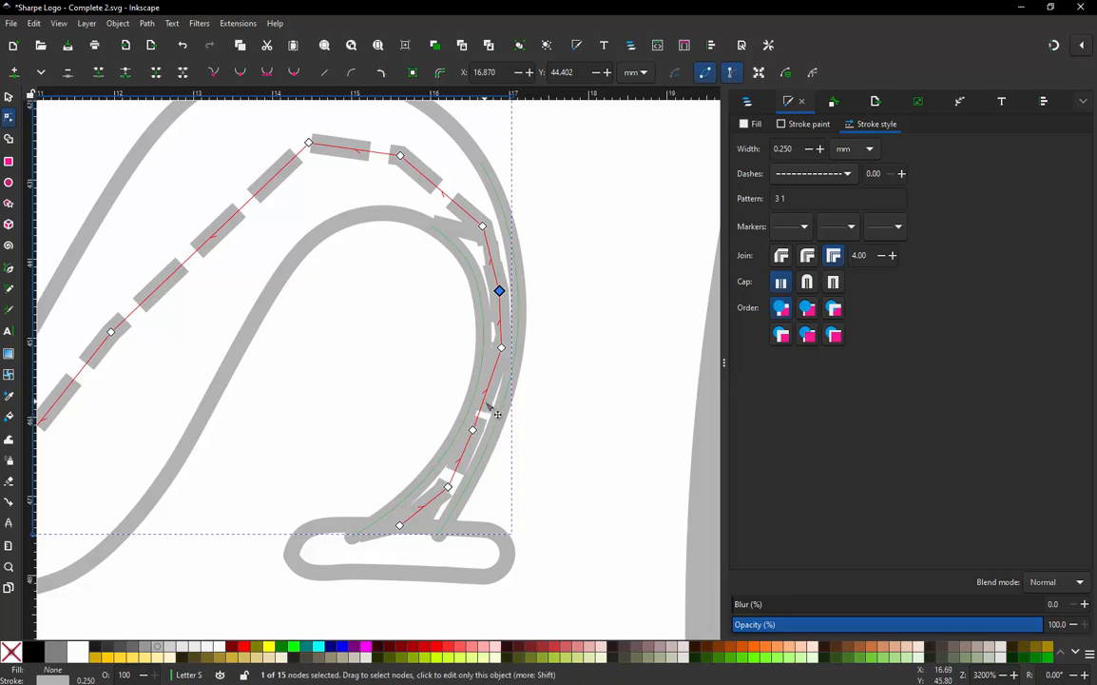
pyautogui.doubleClick(483, 403)
pyautogui.moveTo(483, 402); pyautogui.dragTo(487, 408)
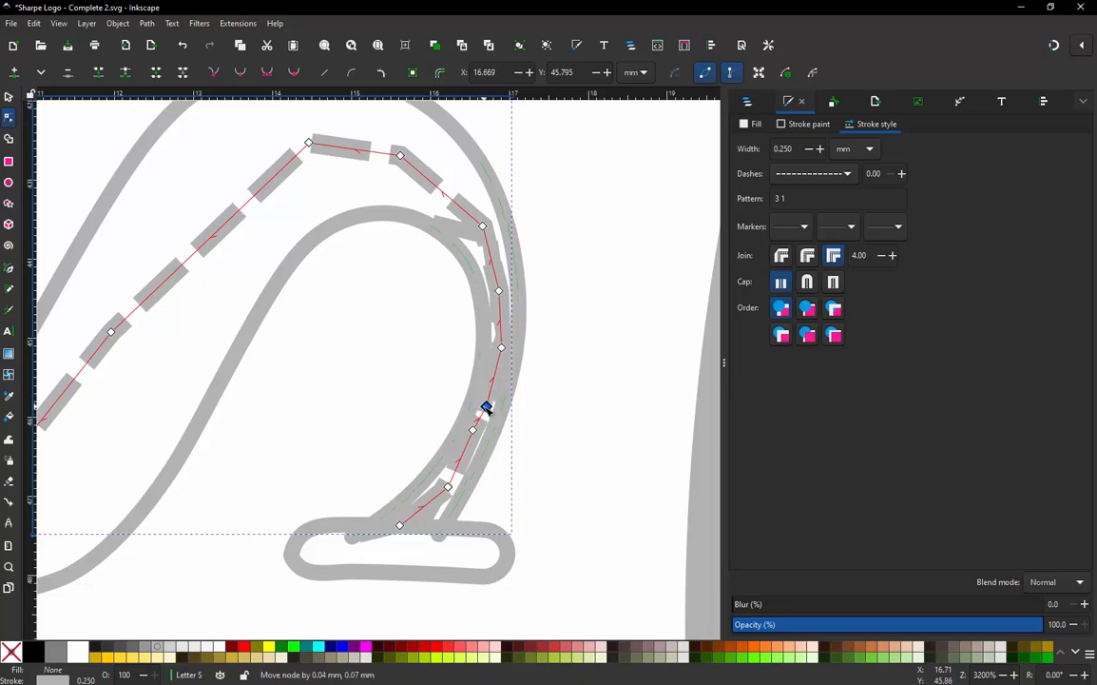
pyautogui.scroll(-1, 490, 388)
pyautogui.scroll(4, 476, 419)
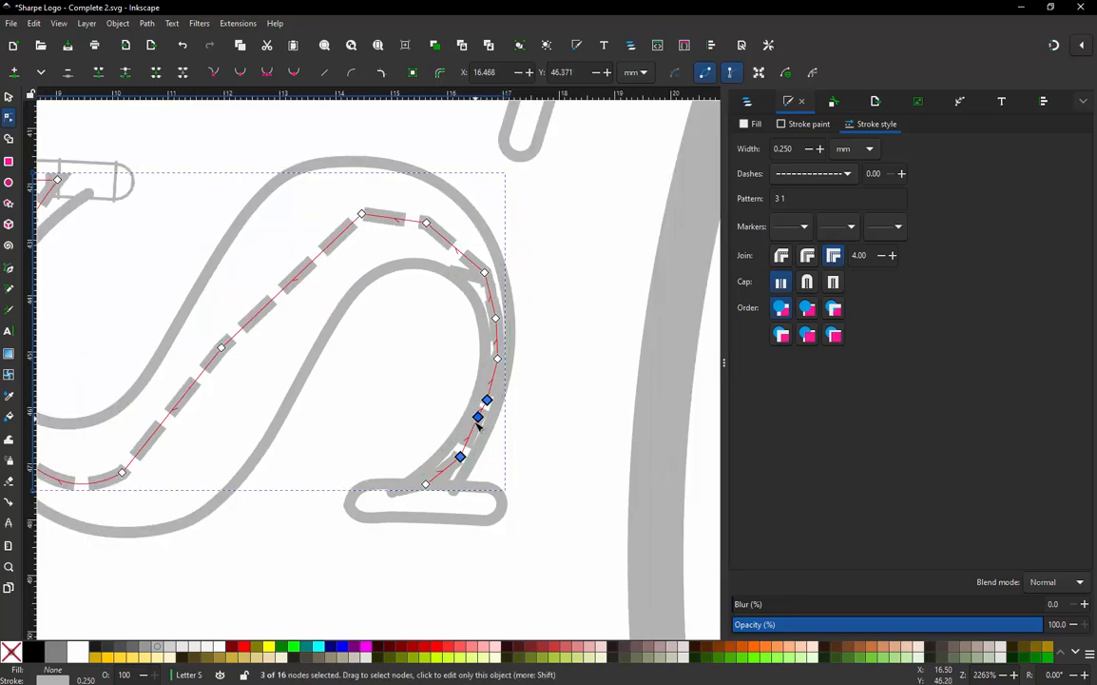
pyautogui.scroll(-4, 480, 425)
pyautogui.scroll(-2, 481, 425)
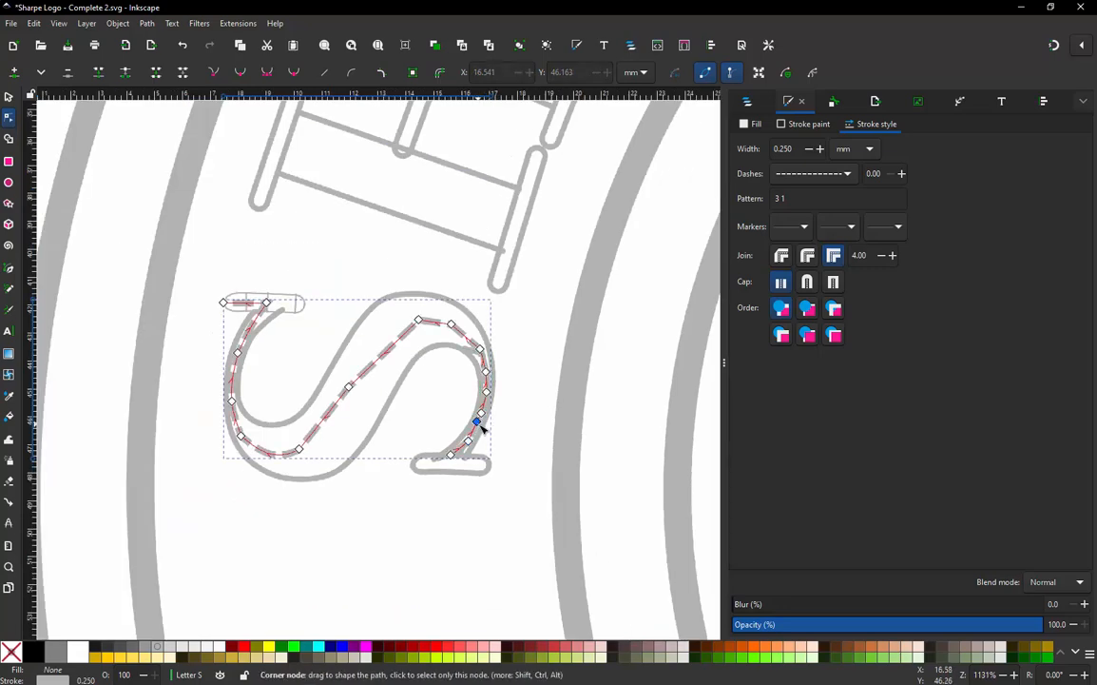
# - Open the embroidery parameters of the long dashed path that runs through the S
pyautogui.click(8, 97)
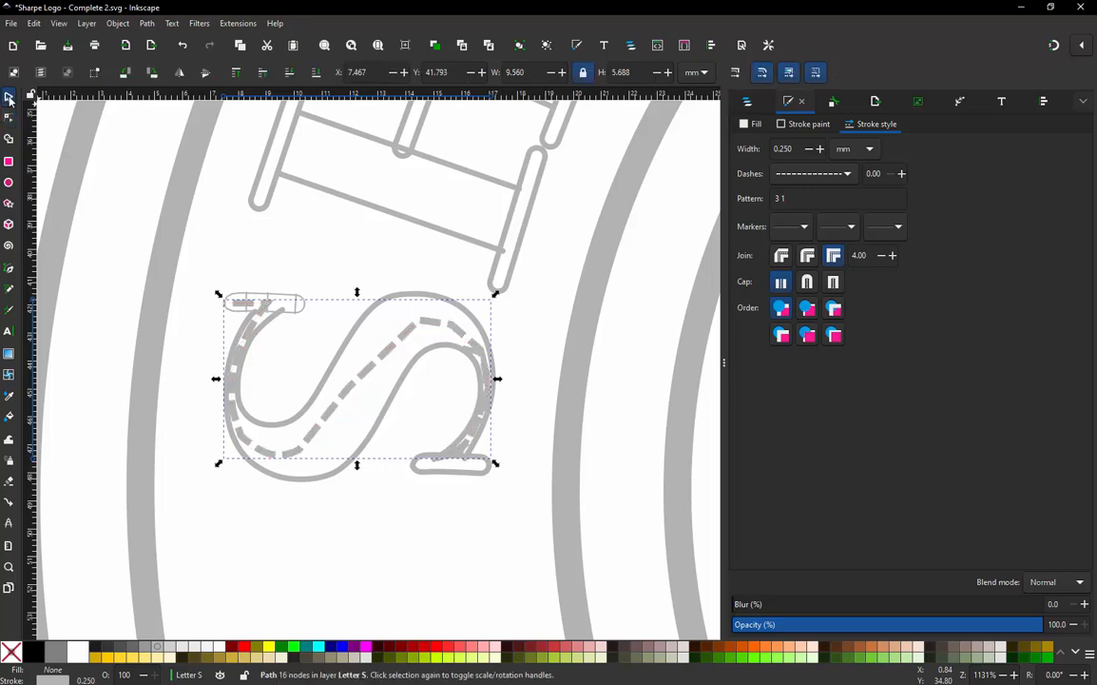
pyautogui.hotkey('ctrl', 'shift', 'p')
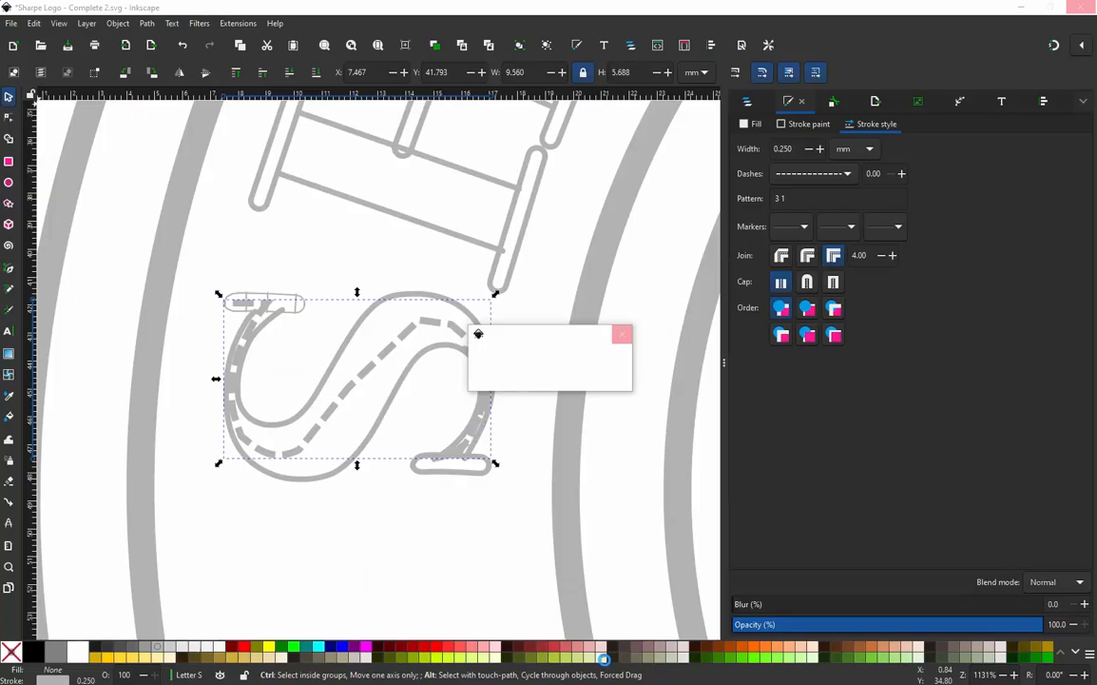
pyautogui.moveTo(619, 679)
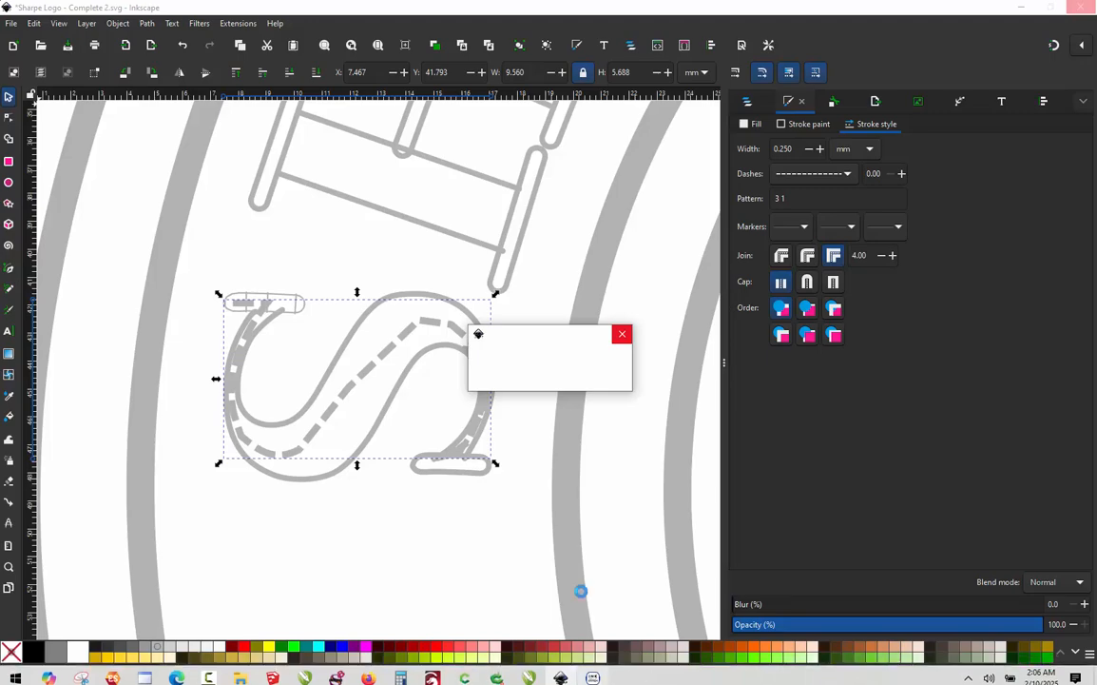
pyautogui.click(594, 674)
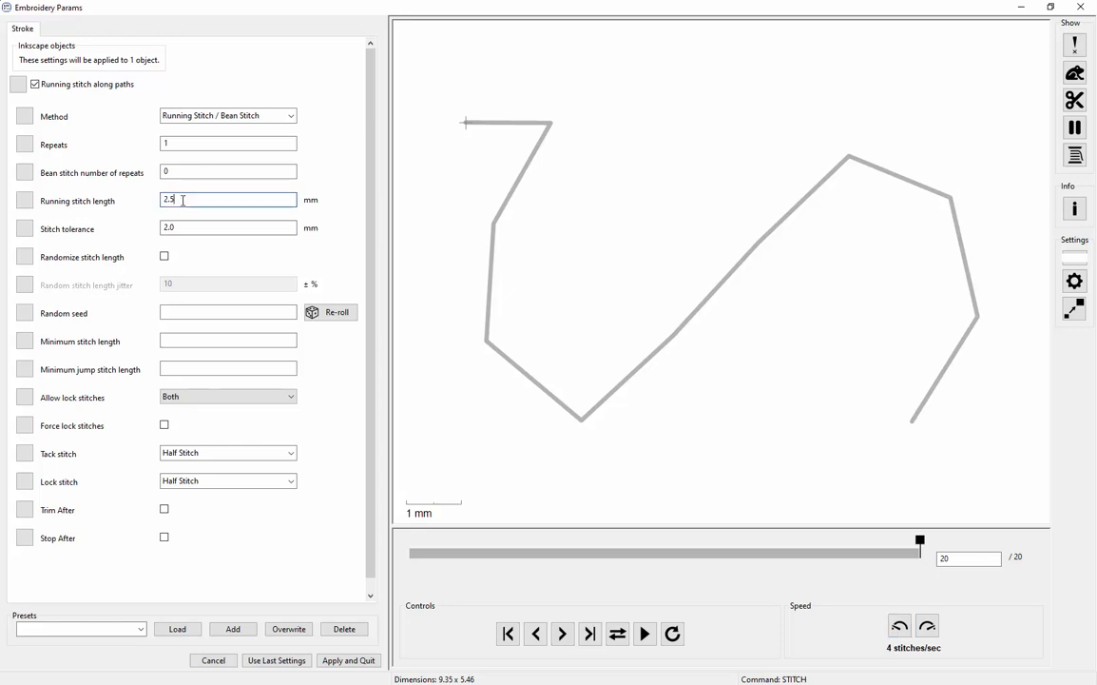
# - Try a running stitch length of 1.5 mm on the long dashed path and set it back to 2.5 mm
pyautogui.moveTo(181, 204); pyautogui.dragTo(141, 211)
pyautogui.write('1.5')
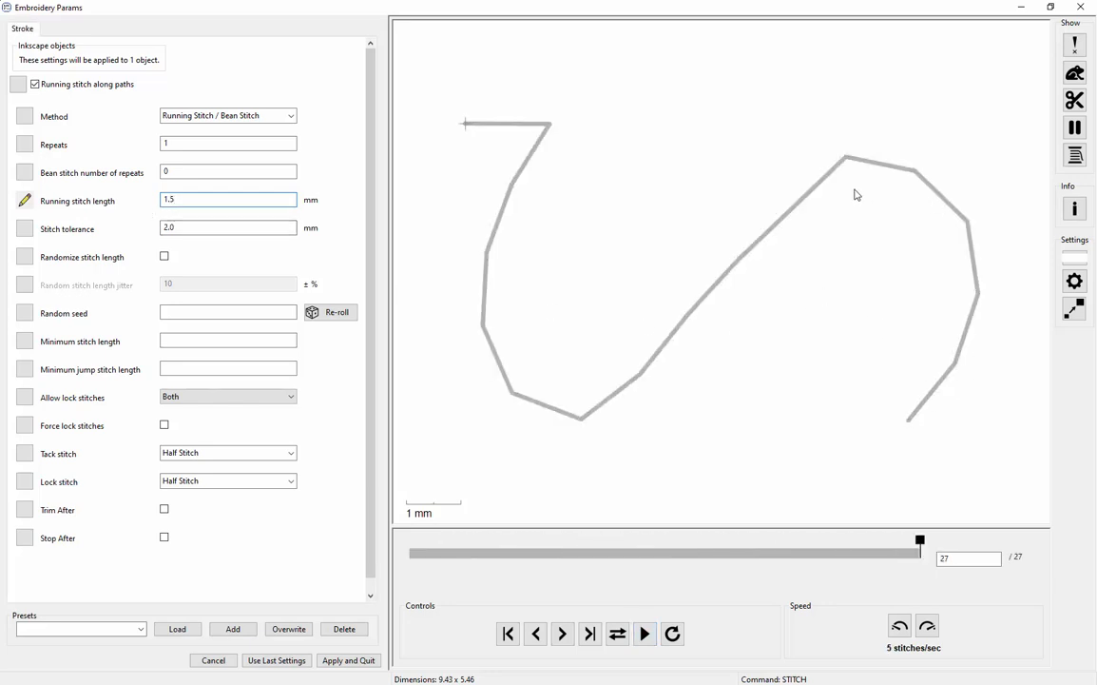
pyautogui.doubleClick(182, 196)
pyautogui.write('2.5')
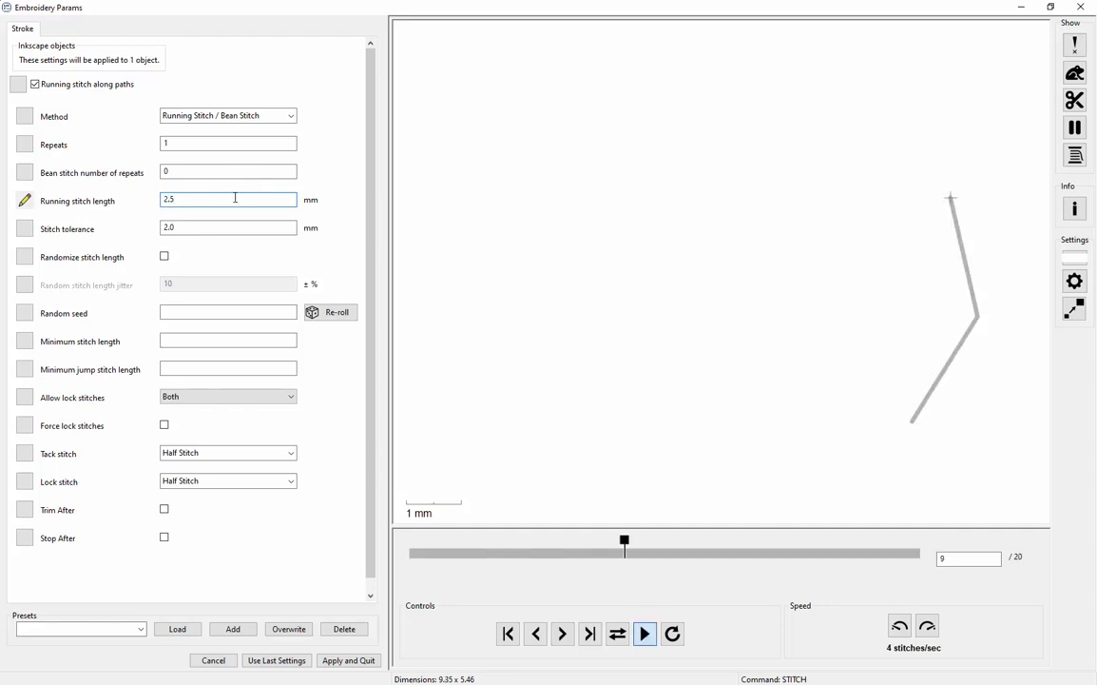
# - Set the stitch method of the long dashed path to Manual Stitch
pyautogui.click(243, 116)
pyautogui.click(227, 156)
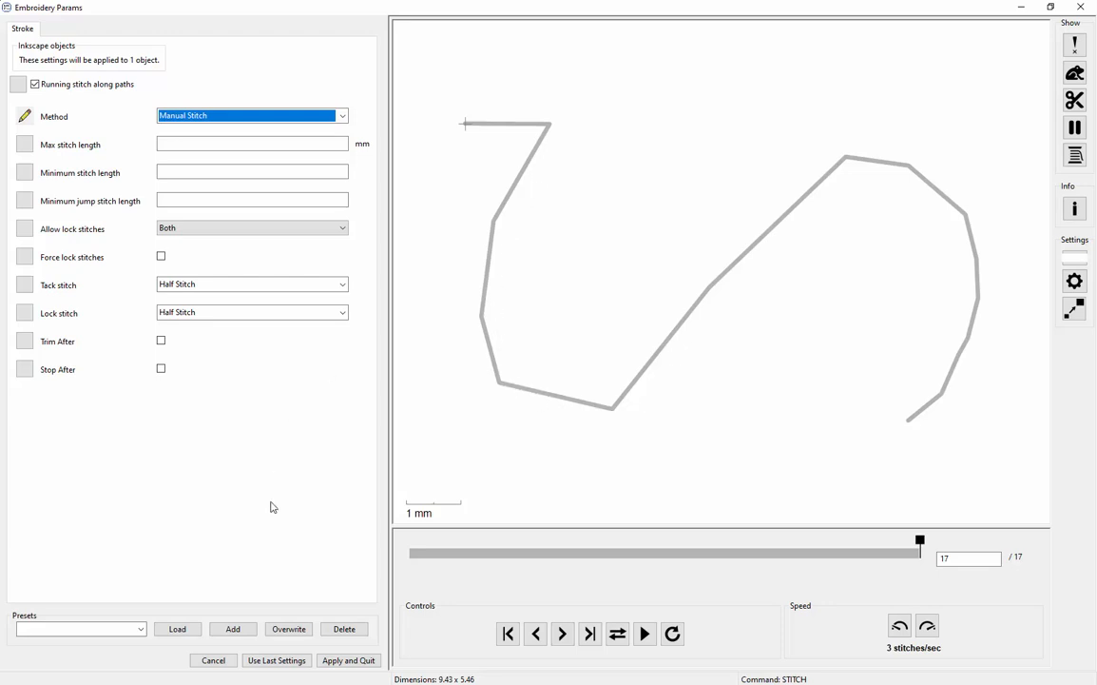
# - Apply the Manual Stitch parameters and insert four more nodes along the diagonal middle section of the S's long dashed path
pyautogui.click(344, 661)
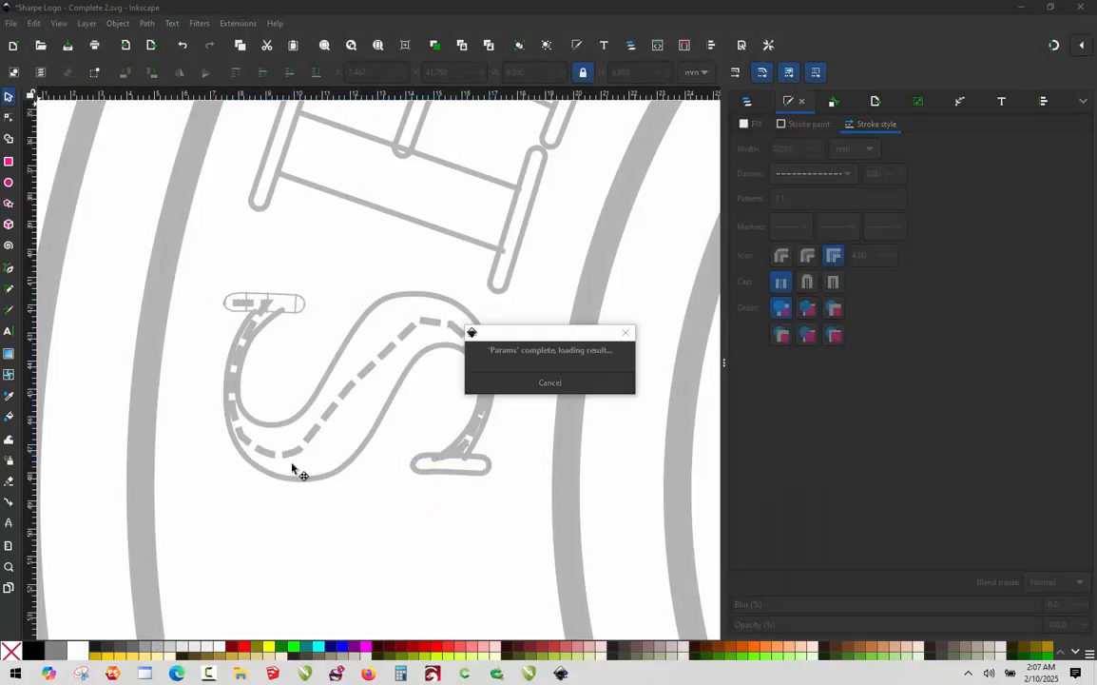
pyautogui.keyDown('ctrl'); pyautogui.scroll(1, 264, 371); pyautogui.keyUp('ctrl')
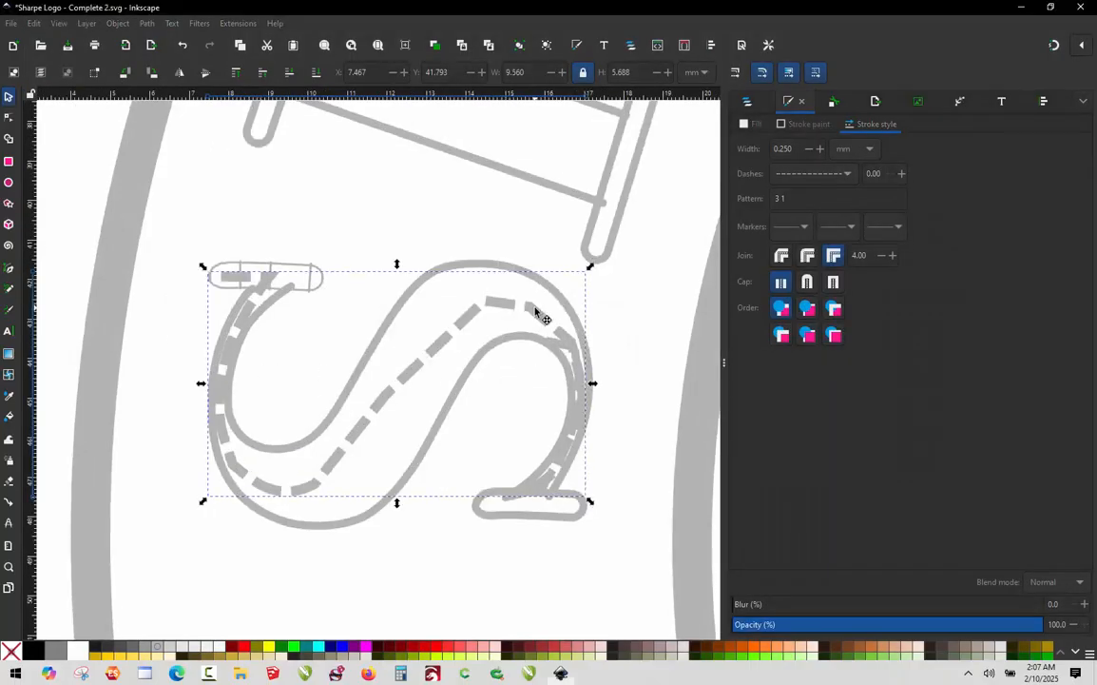
pyautogui.click(504, 309)
pyautogui.doubleClick(503, 309)
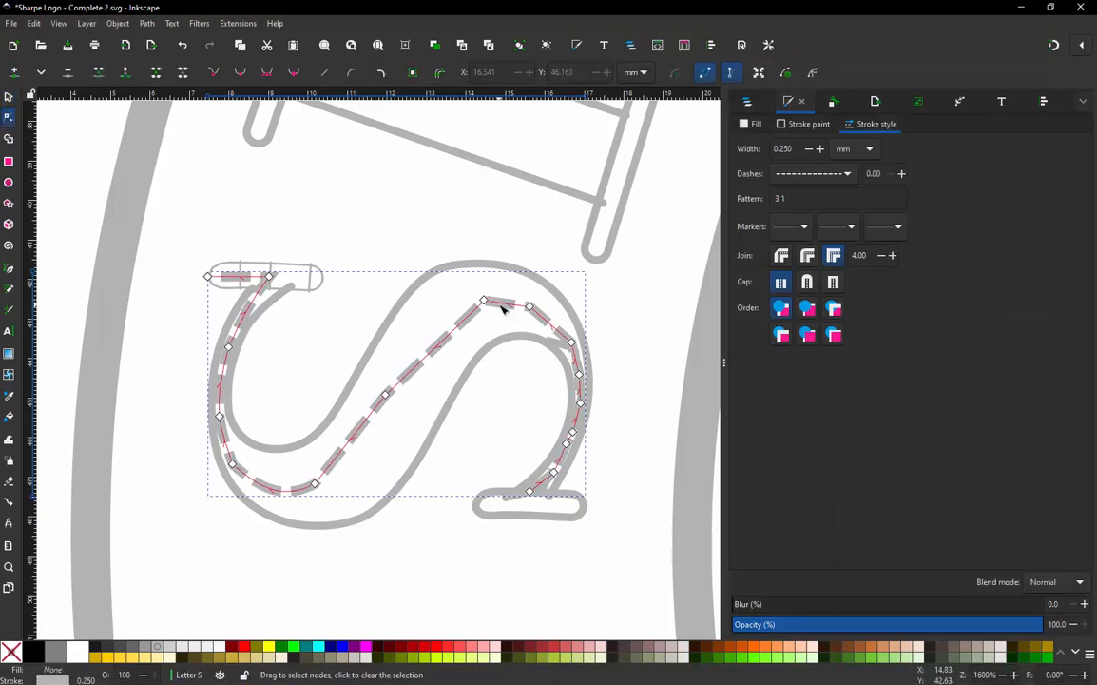
pyautogui.doubleClick(456, 328)
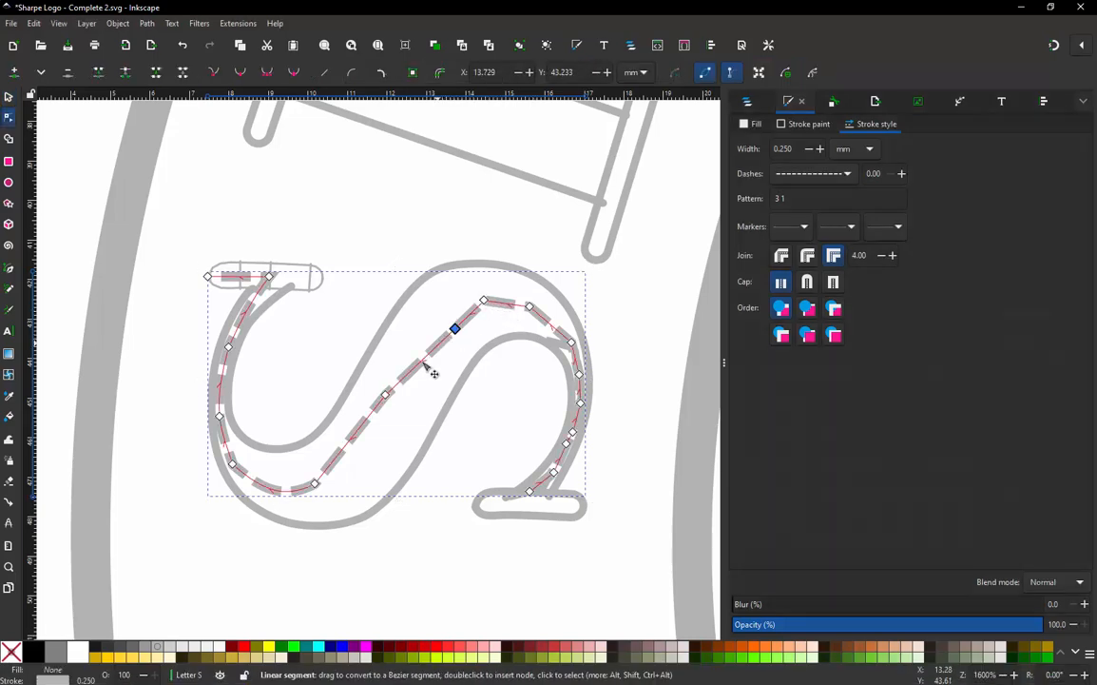
pyautogui.doubleClick(419, 363)
pyautogui.doubleClick(366, 418)
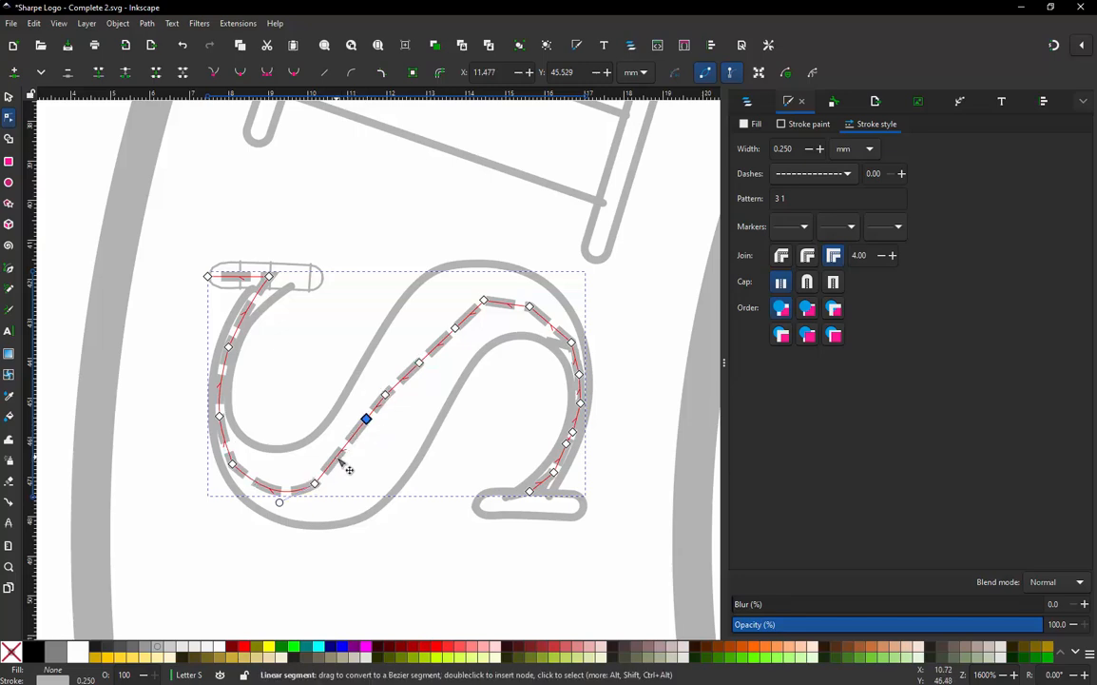
pyautogui.doubleClick(336, 456)
# - Delete two closely spaced nodes from the long dashed path's right-hand curve, one below and one above its outermost node
pyautogui.doubleClick(566, 444)
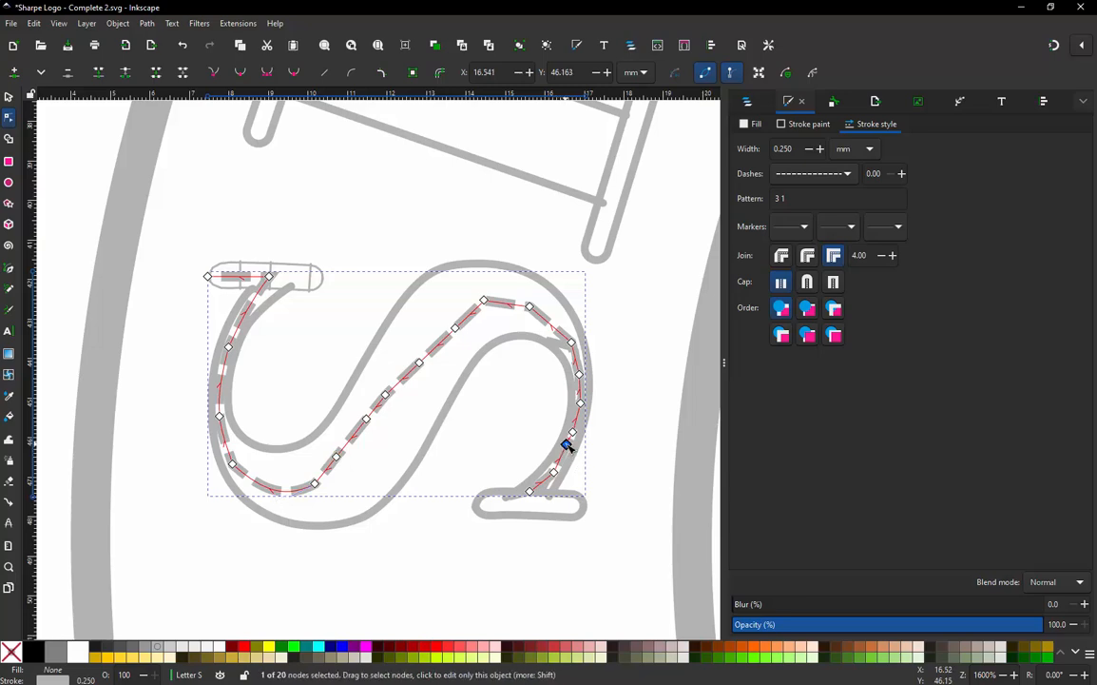
pyautogui.press('Delete')
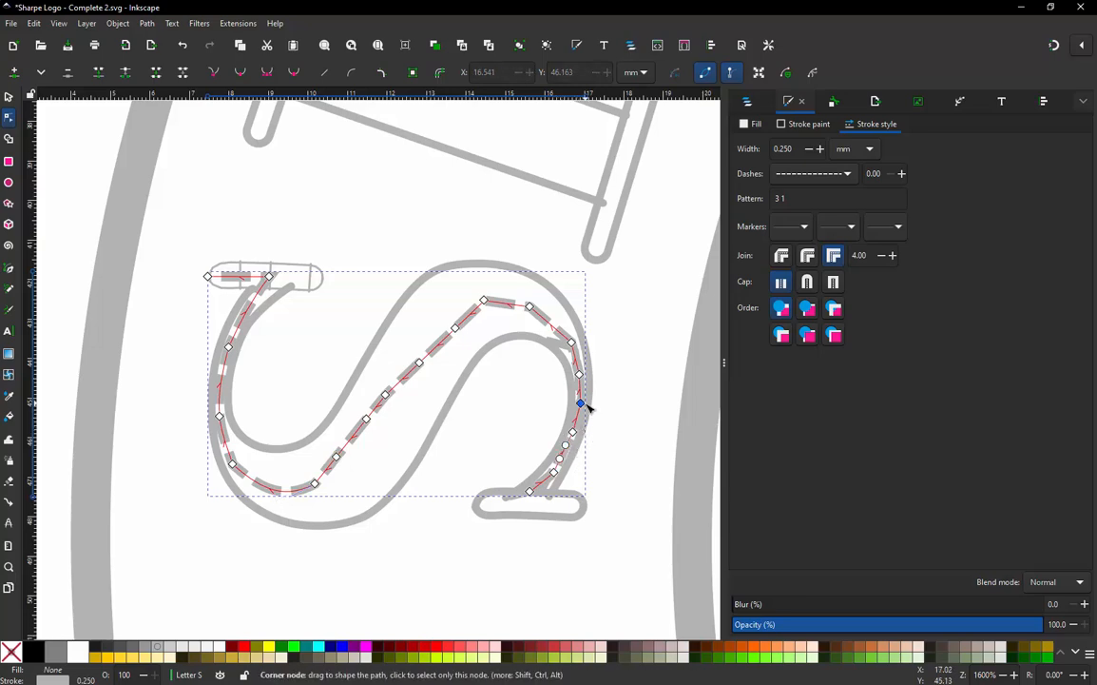
pyautogui.click(580, 403)
pyautogui.click(579, 375)
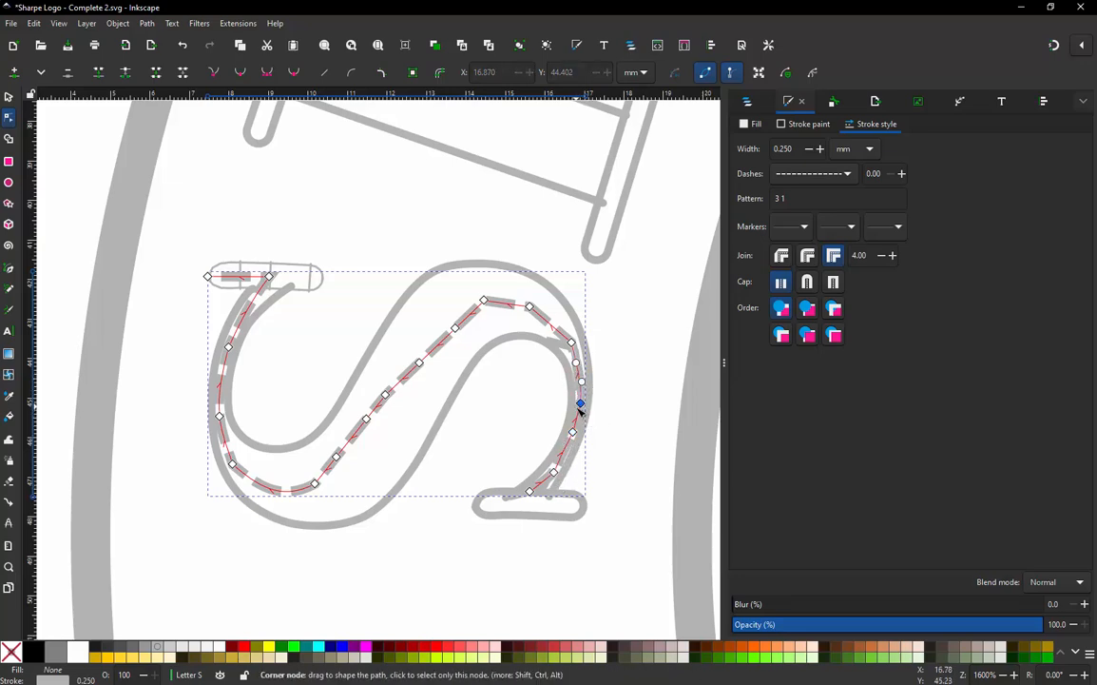
pyautogui.press('Delete')
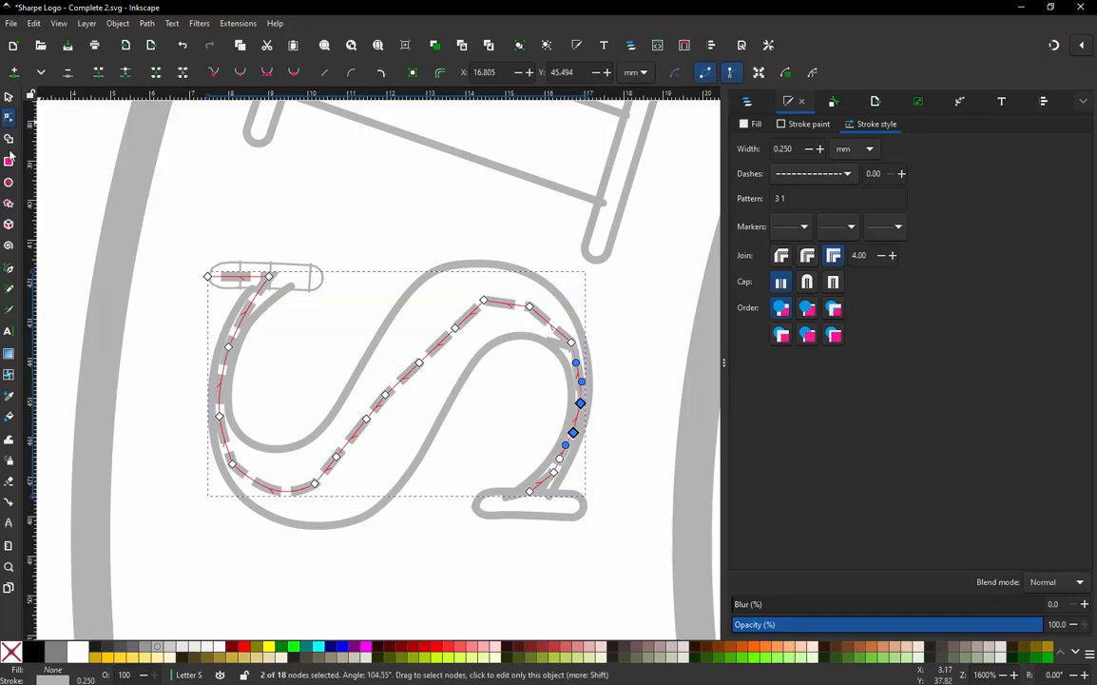
pyautogui.click(9, 97)
# - Insert one node in the long dashed path's lower-left curve, between the two existing nodes, and finish node editing
pyautogui.scroll(2, 557, 451)
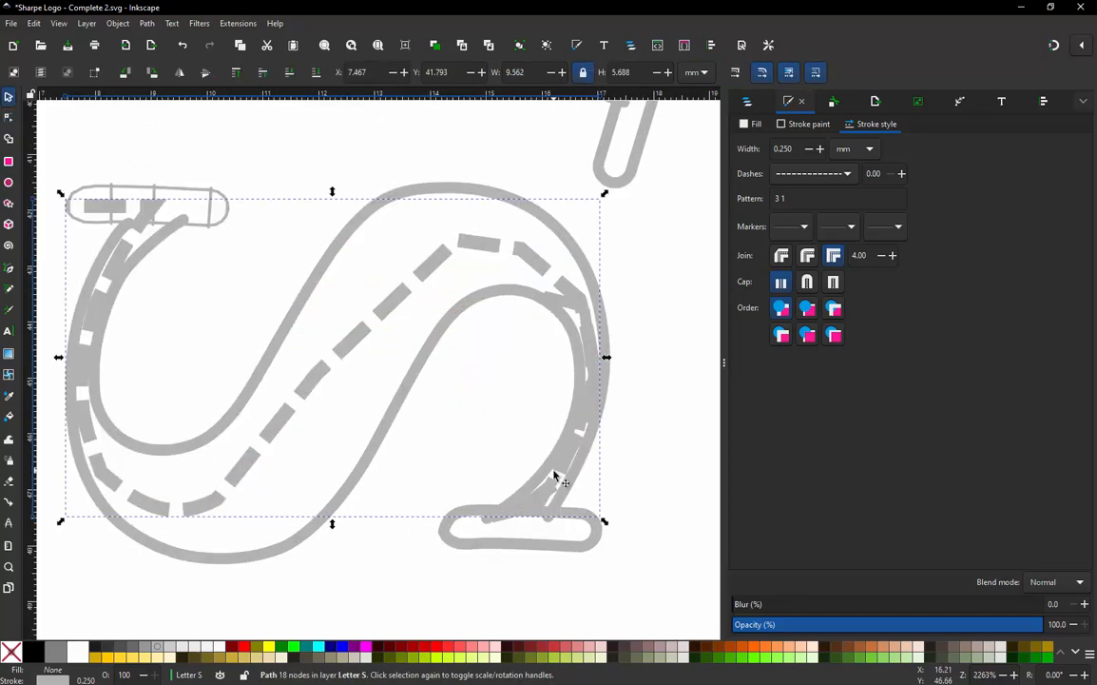
pyautogui.scroll(-1, 683, 336)
pyautogui.scroll(-1, 399, 384)
pyautogui.scroll(3, 404, 421)
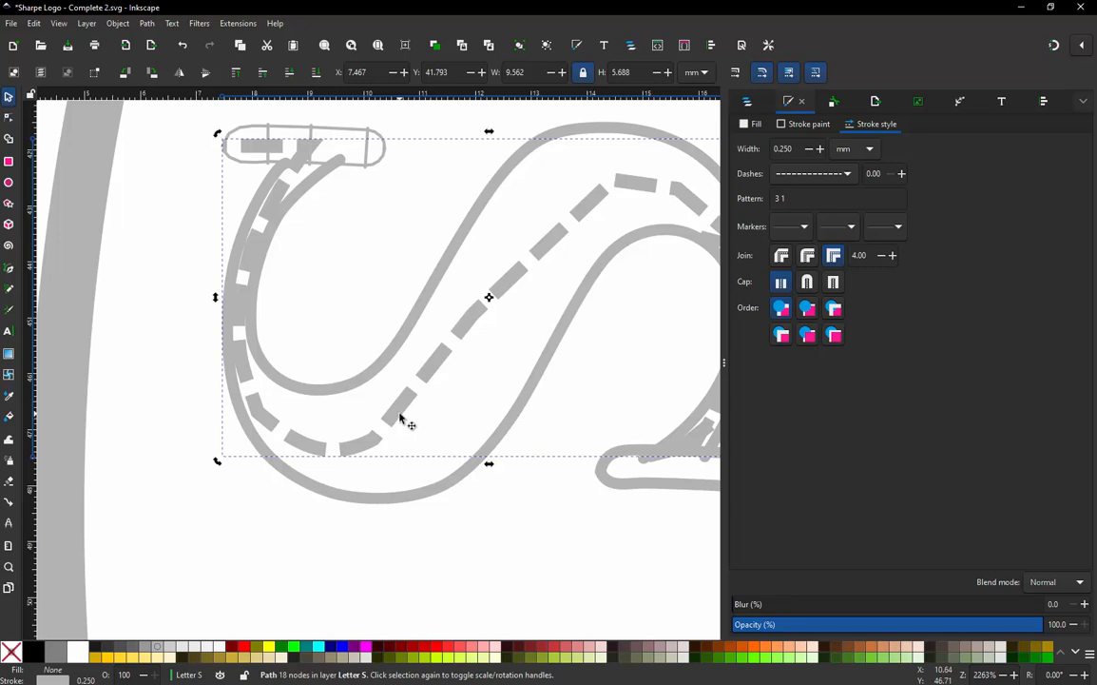
pyautogui.doubleClick(386, 440)
pyautogui.doubleClick(304, 444)
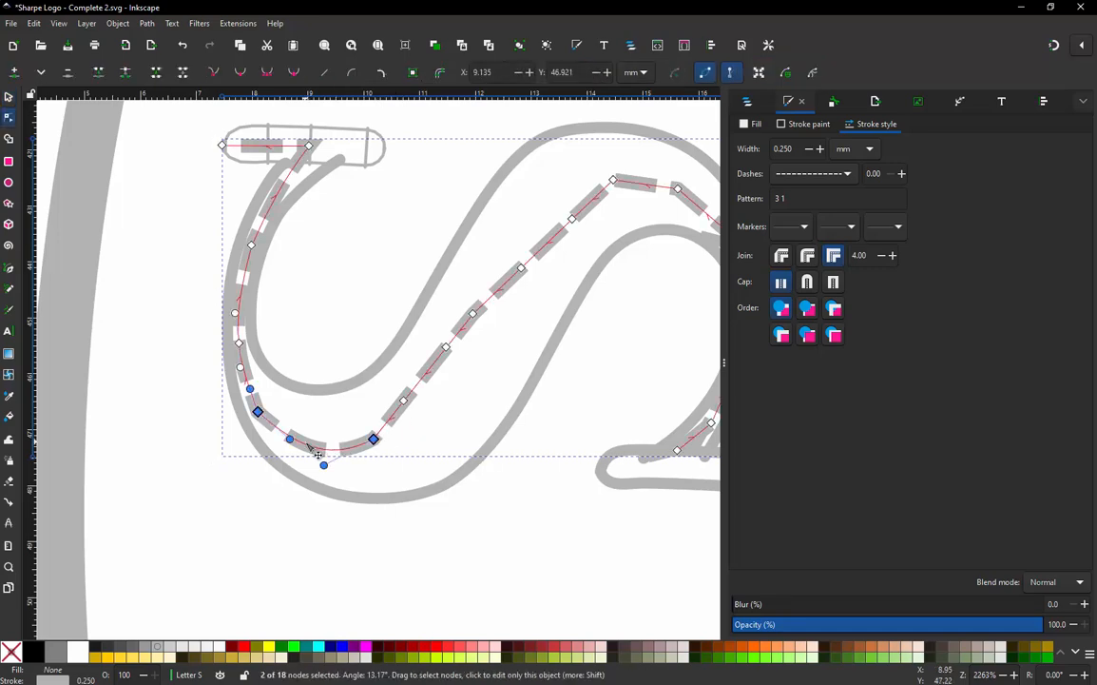
pyautogui.scroll(-1, 295, 459)
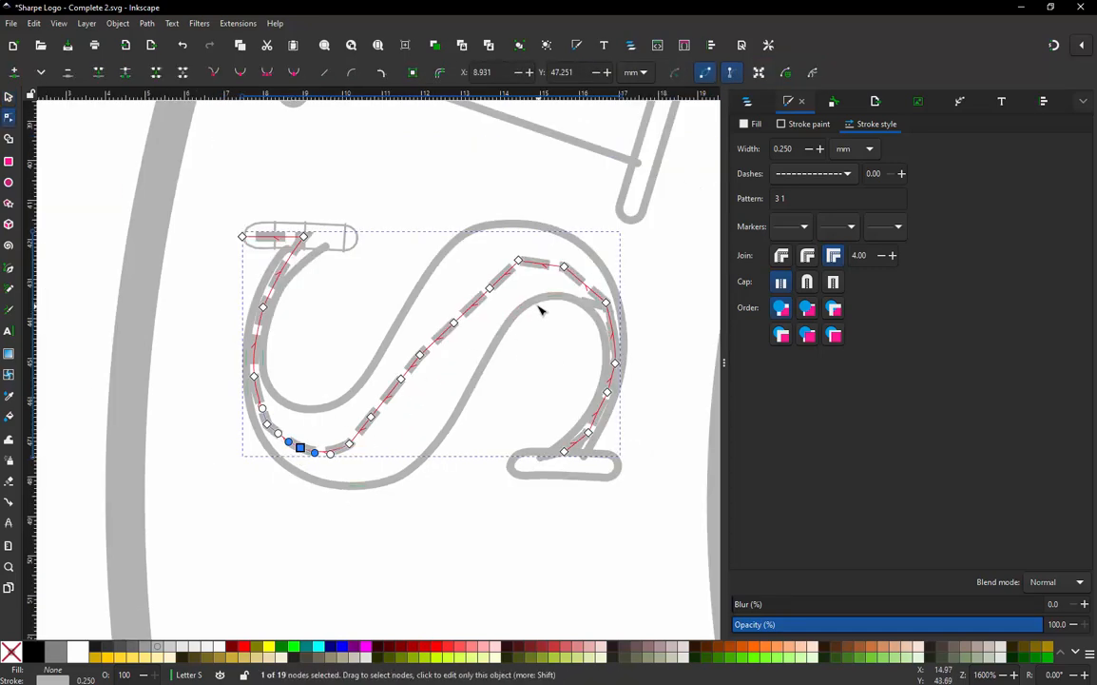
pyautogui.click(8, 96)
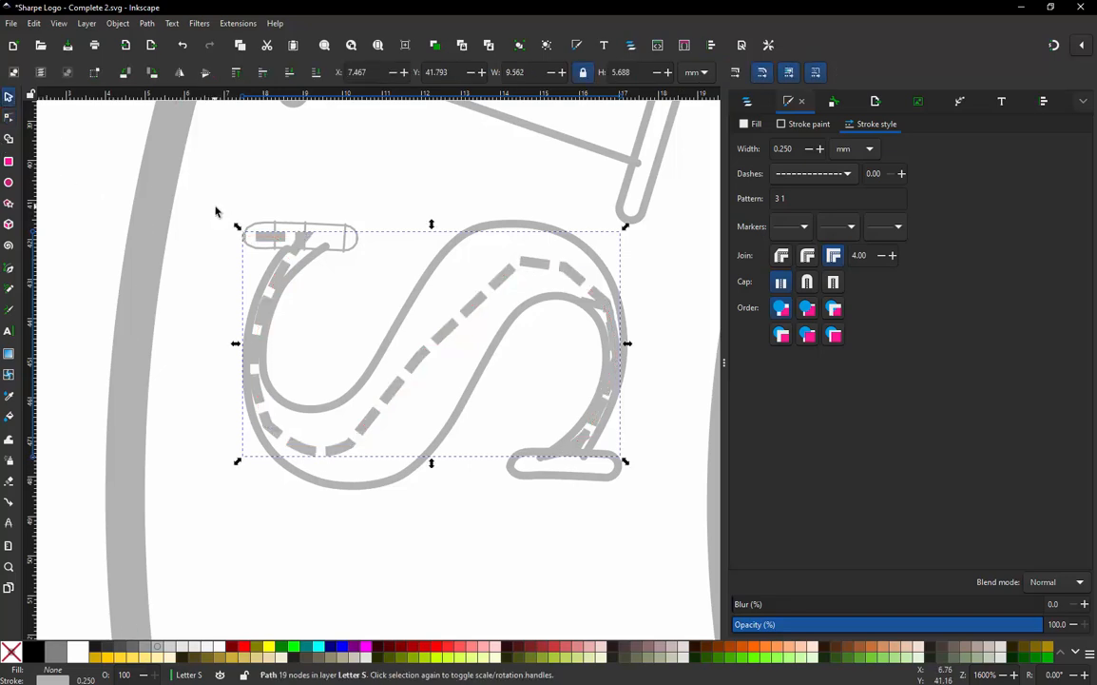
# - Select all of the letter S's paths, run the embroidery simulation, review the stitch-out through to its end, and close it
pyautogui.scroll(-1, 212, 209)
pyautogui.click(209, 203)
pyautogui.moveTo(208, 200); pyautogui.dragTo(559, 445)
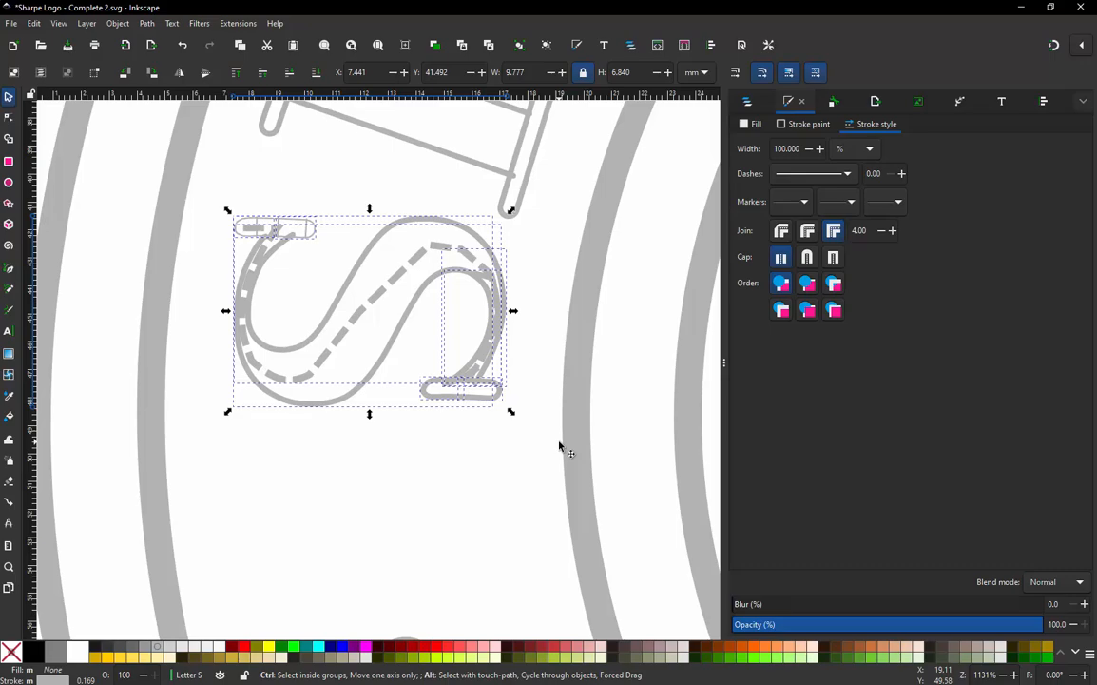
pyautogui.hotkey('ctrl', 'alt', 'c')
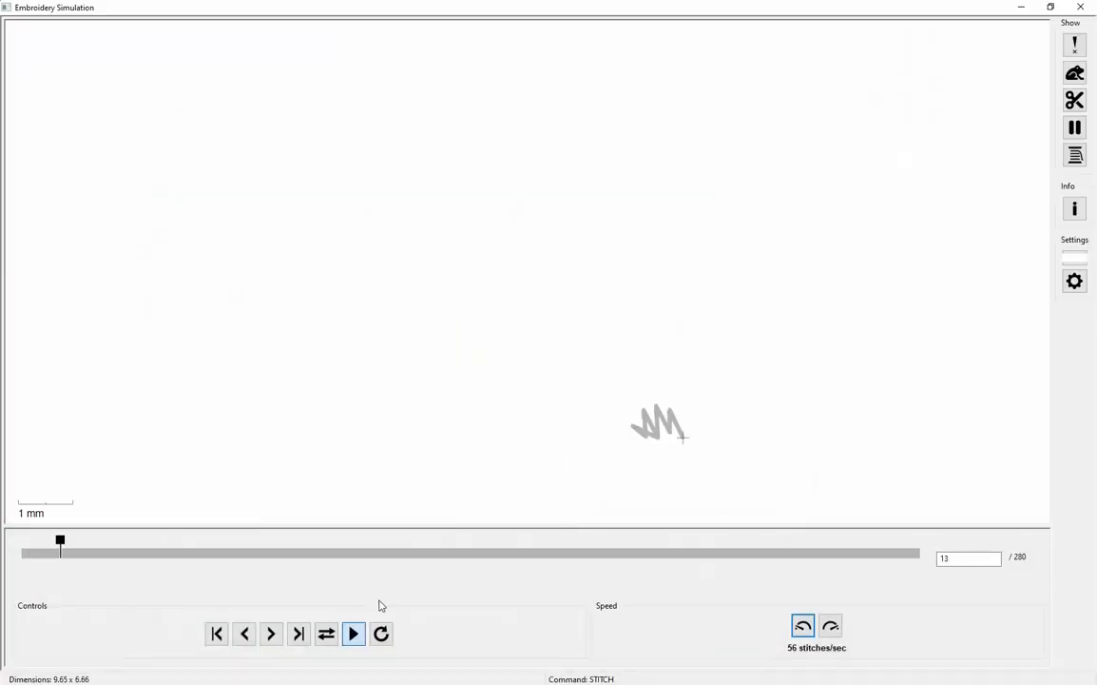
pyautogui.moveTo(101, 544)
pyautogui.mouseDown()
pyautogui.moveTo(843, 584)
pyautogui.moveTo(959, 574)
pyautogui.mouseUp()
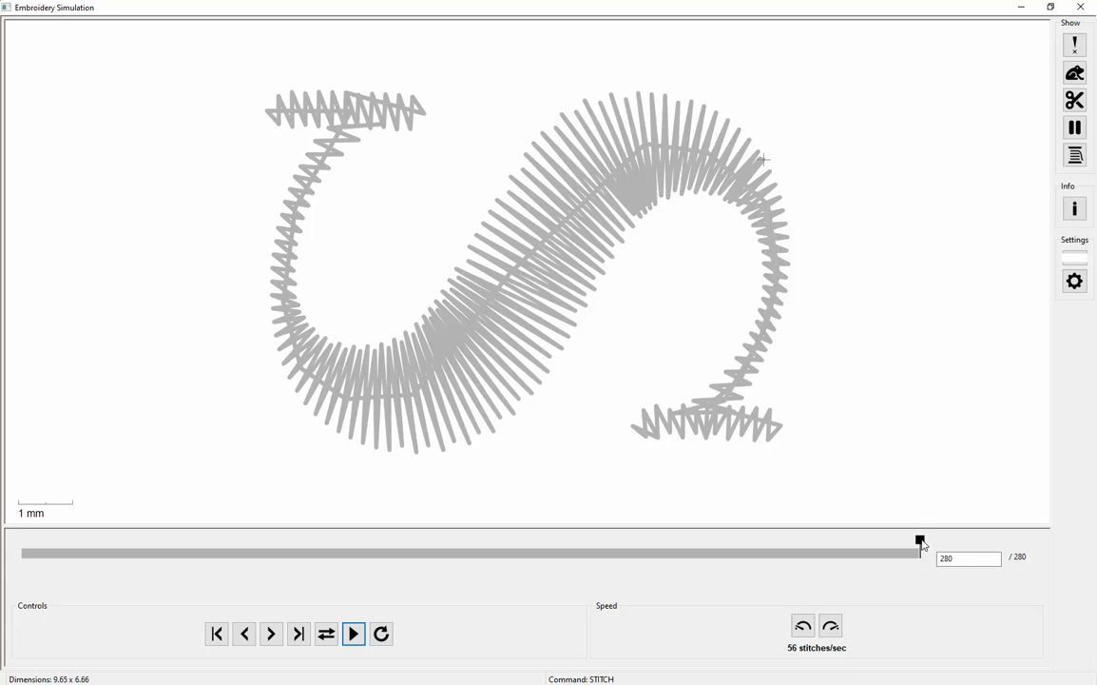
pyautogui.moveTo(923, 545); pyautogui.dragTo(962, 524)
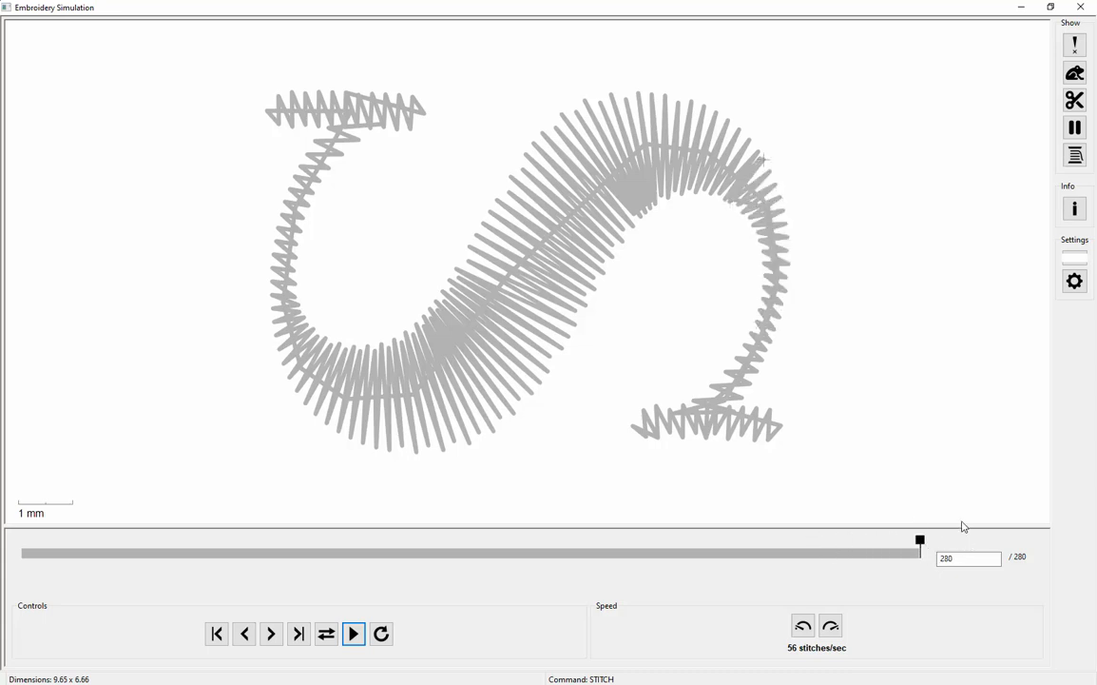
pyautogui.click(1079, 7)
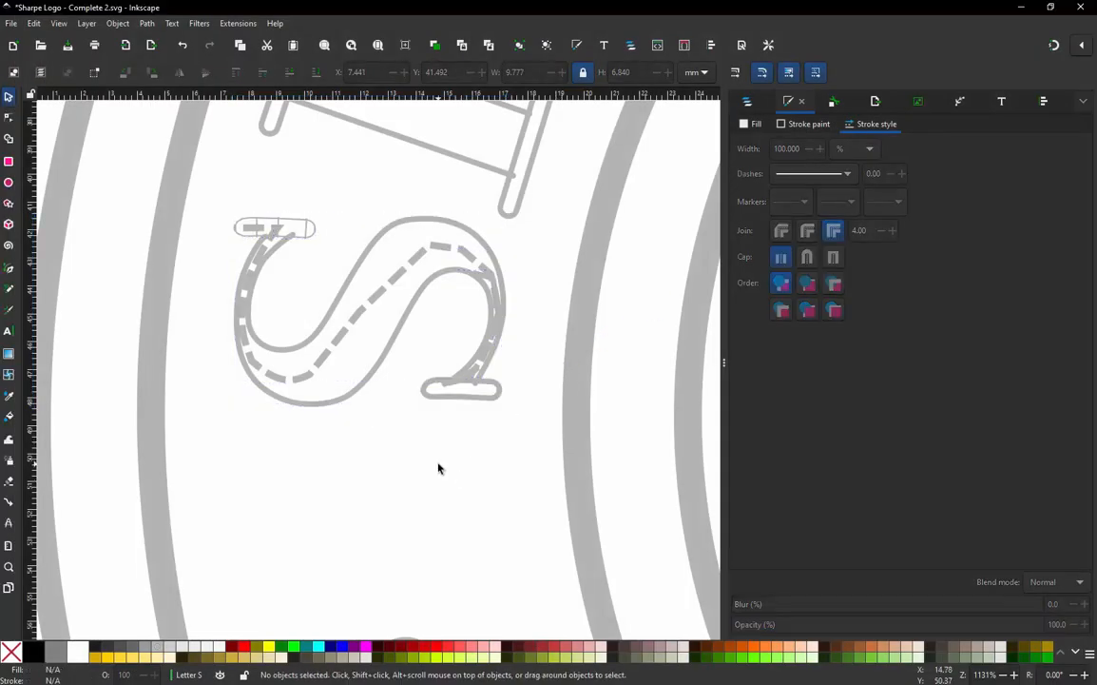
# - Show the individual paths of the Letter S layer inside the Sharpe layer under Text
pyautogui.click(754, 101)
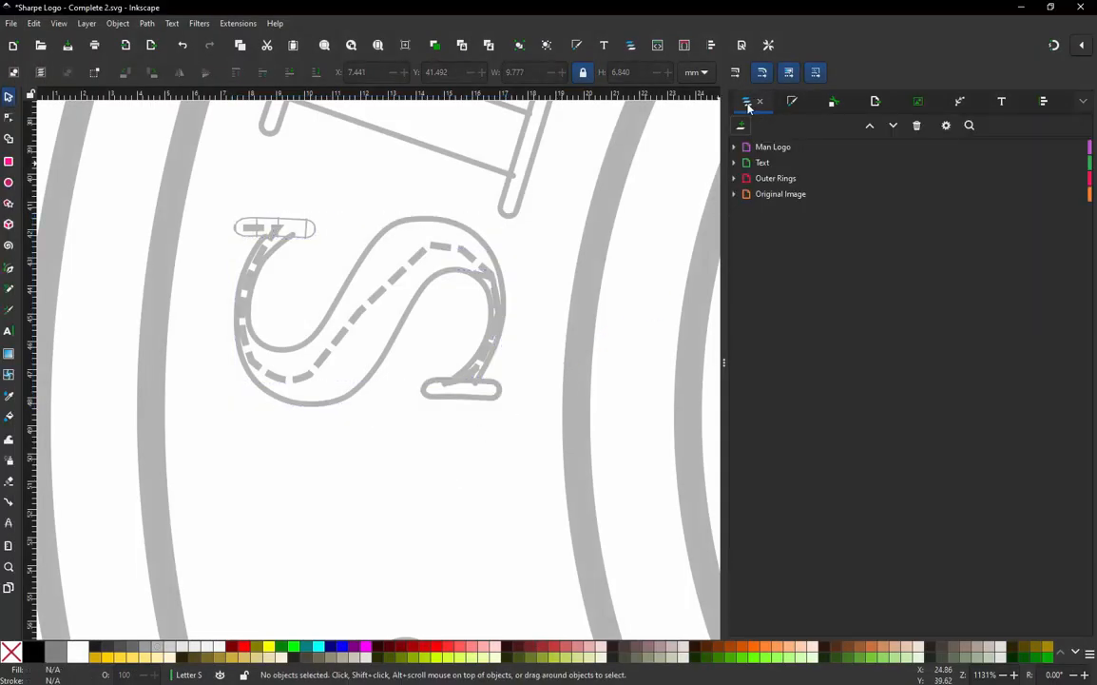
pyautogui.click(735, 163)
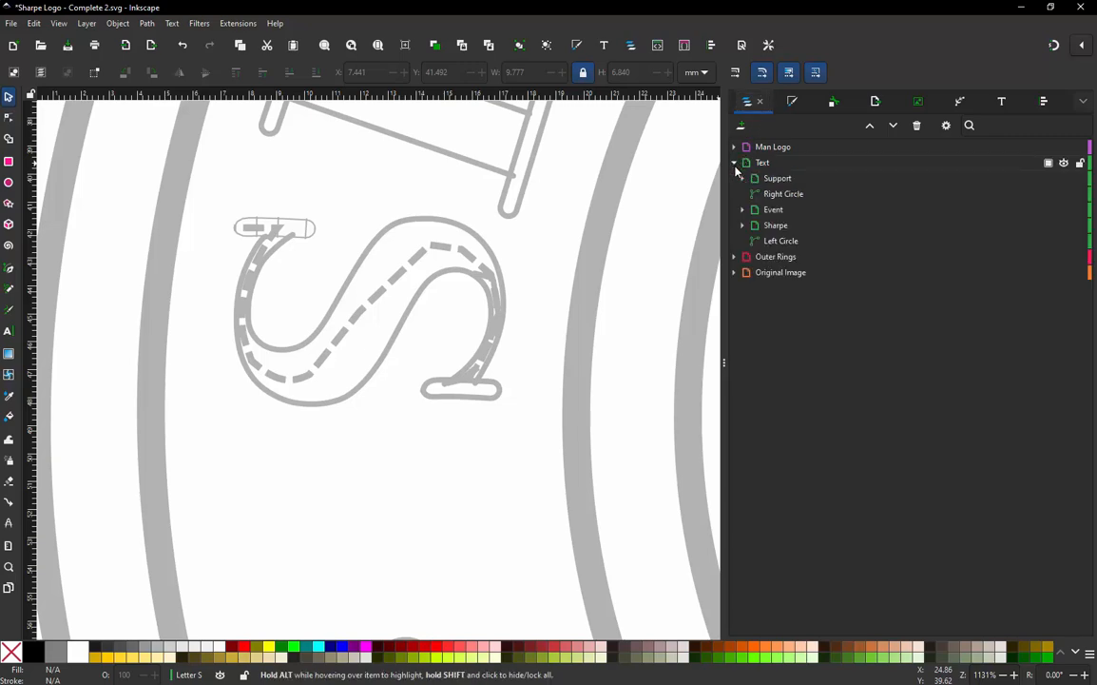
pyautogui.click(743, 225)
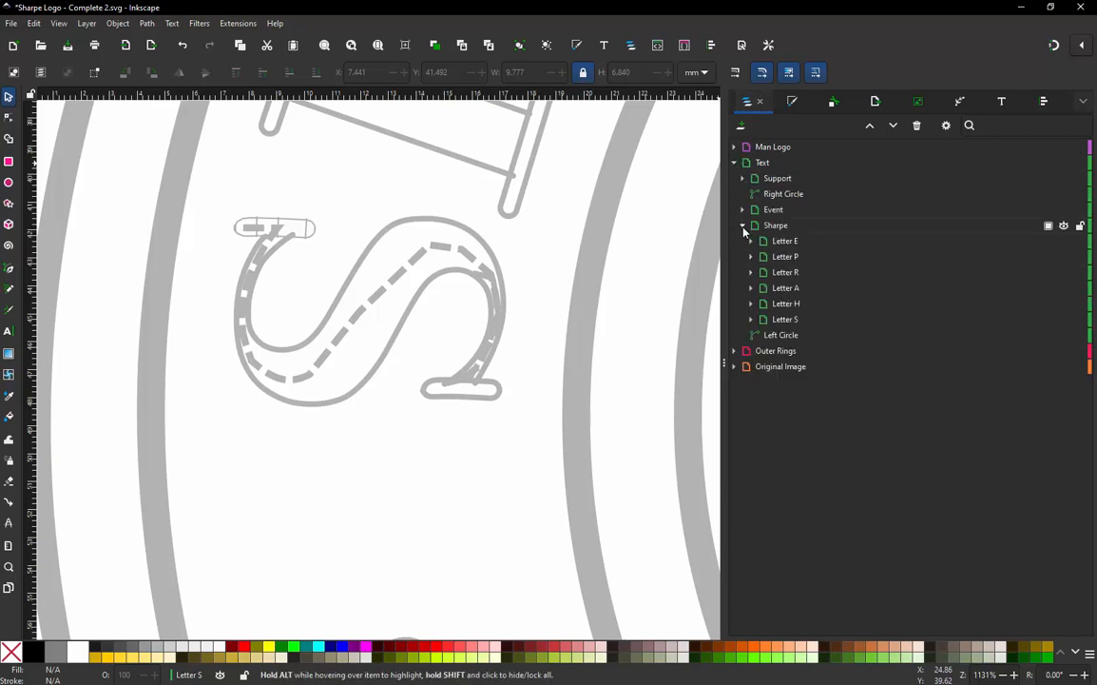
pyautogui.click(752, 320)
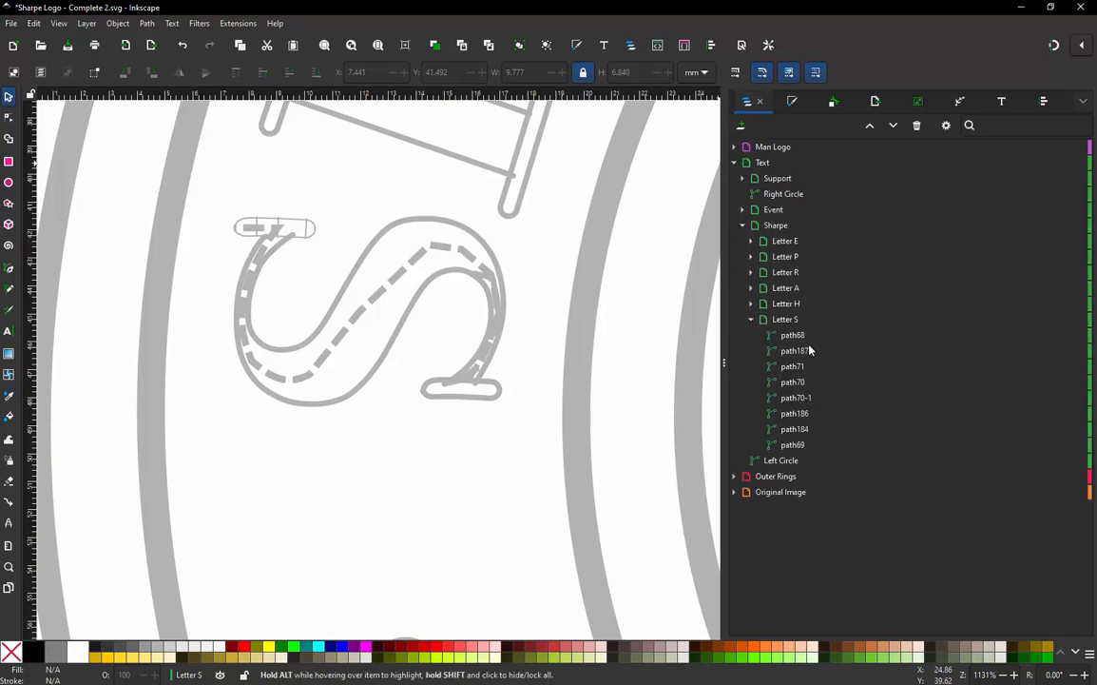
# - Review the S's stitching order by selecting its paths one by one from path69 up to path68, and collapse the Letter S layer
pyautogui.click(795, 445)
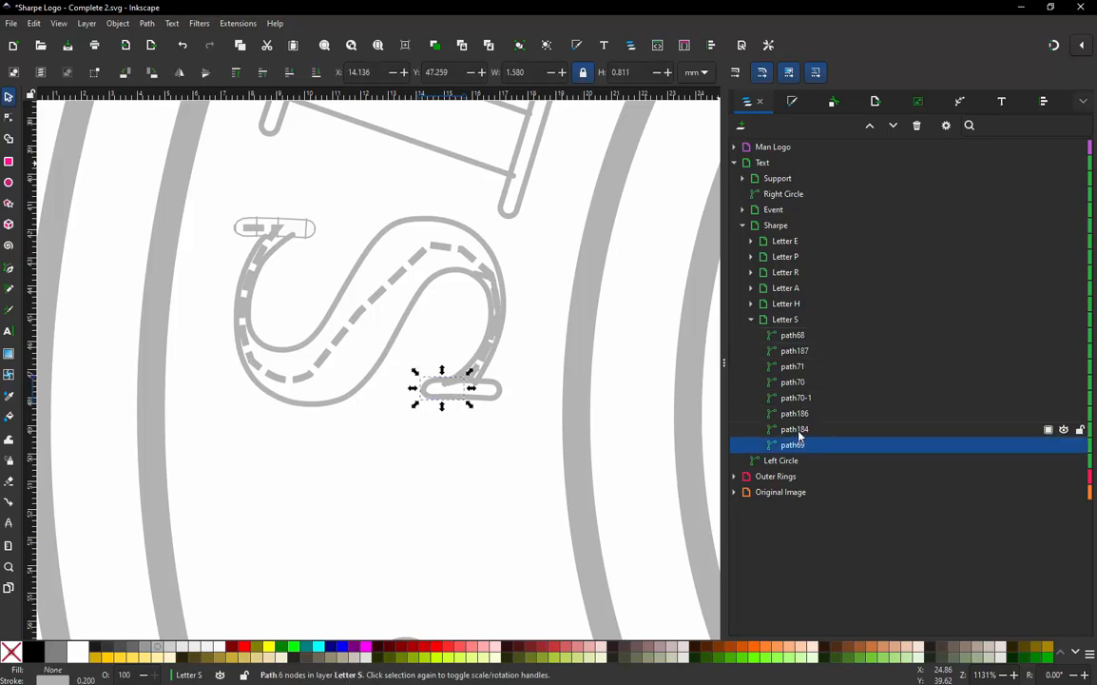
pyautogui.click(798, 431)
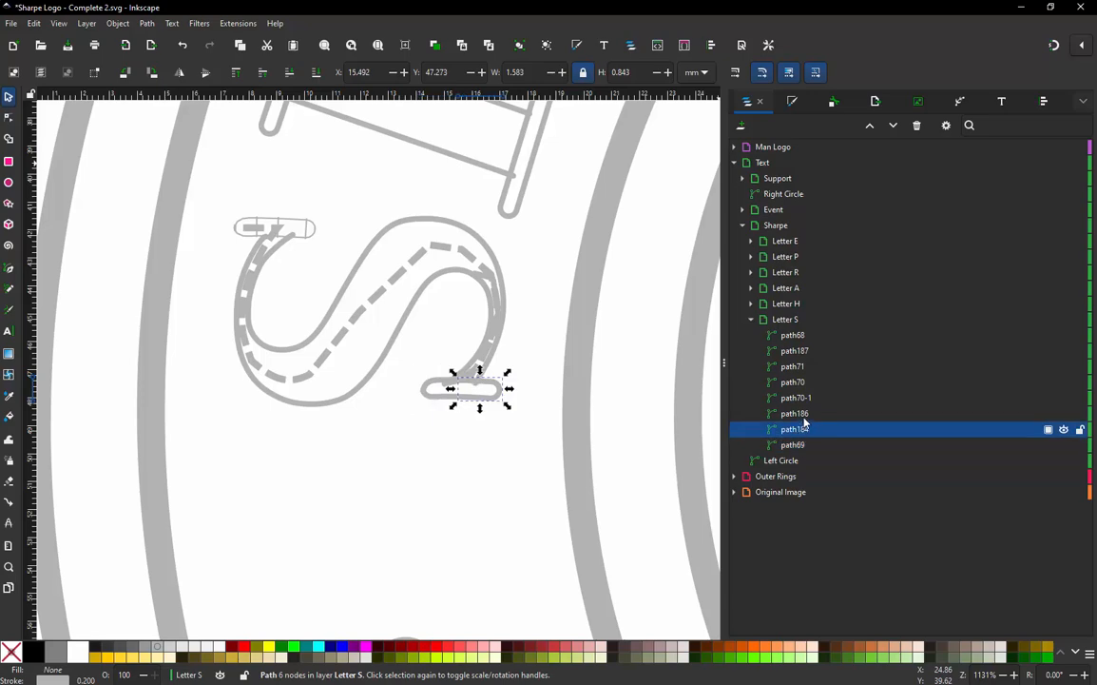
pyautogui.click(806, 416)
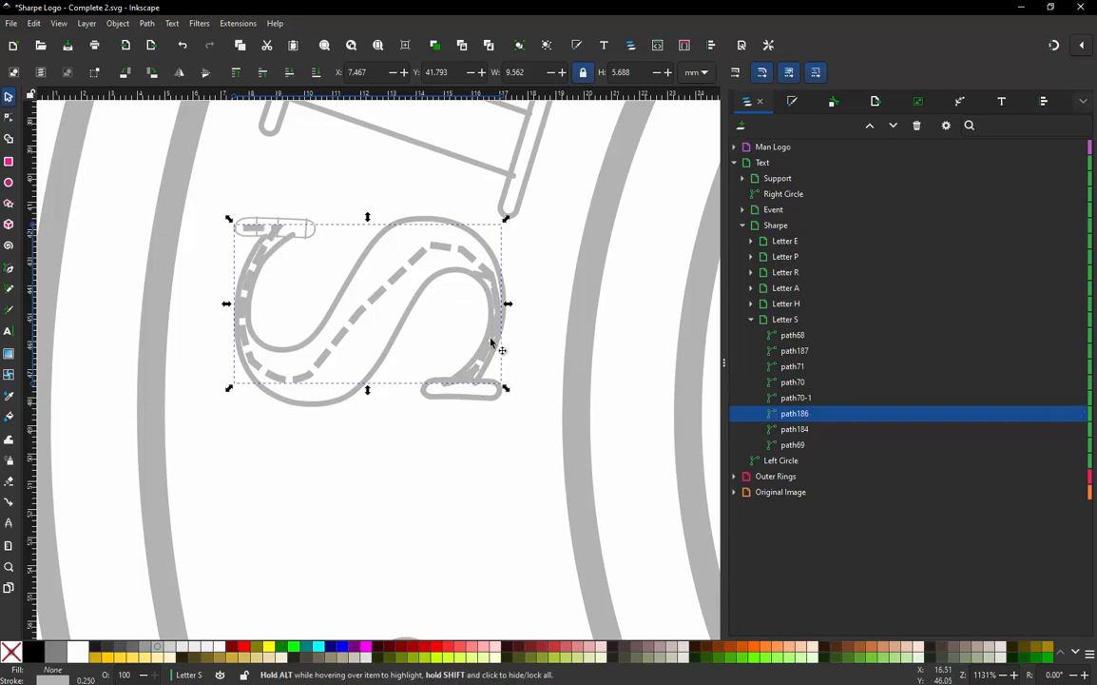
pyautogui.click(804, 400)
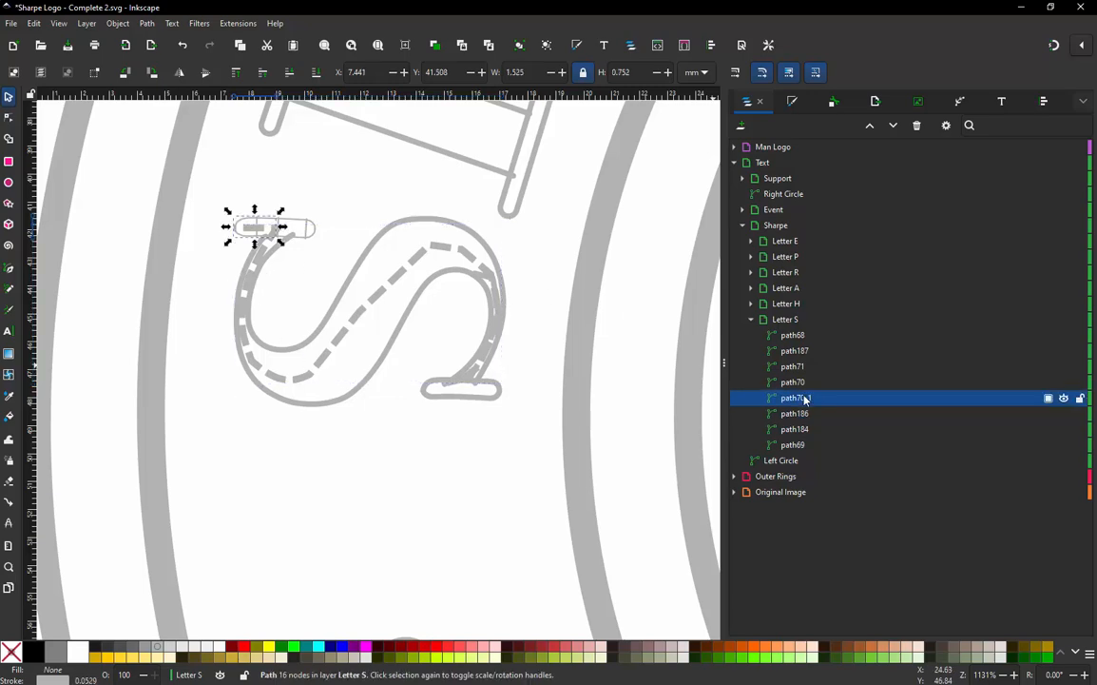
pyautogui.click(797, 384)
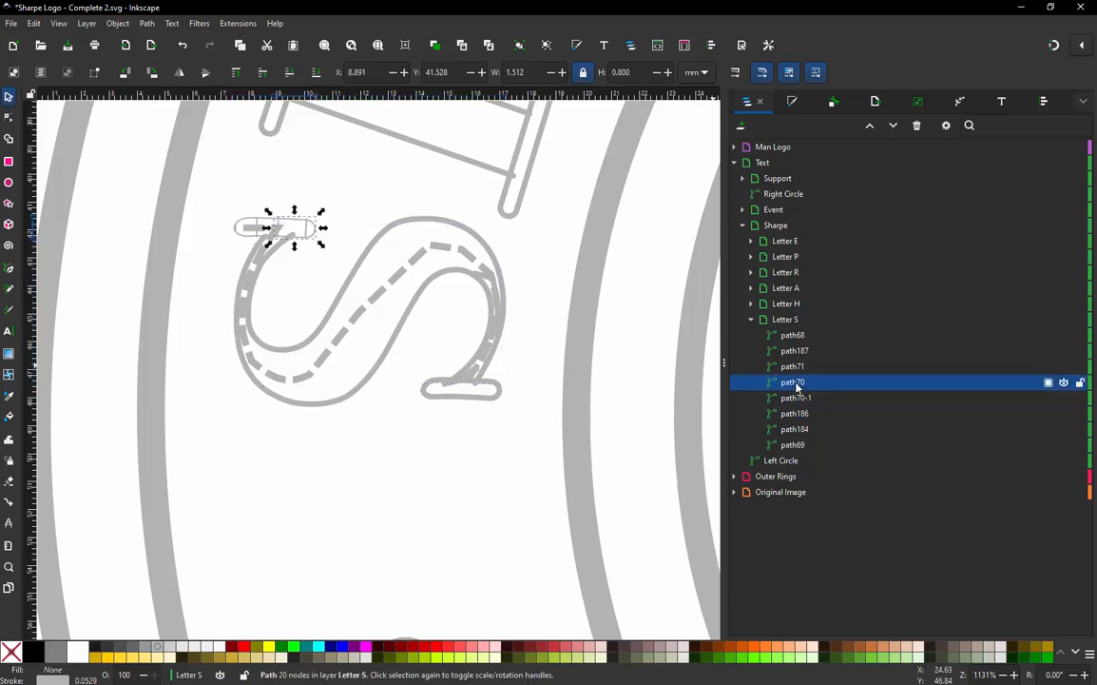
pyautogui.click(801, 370)
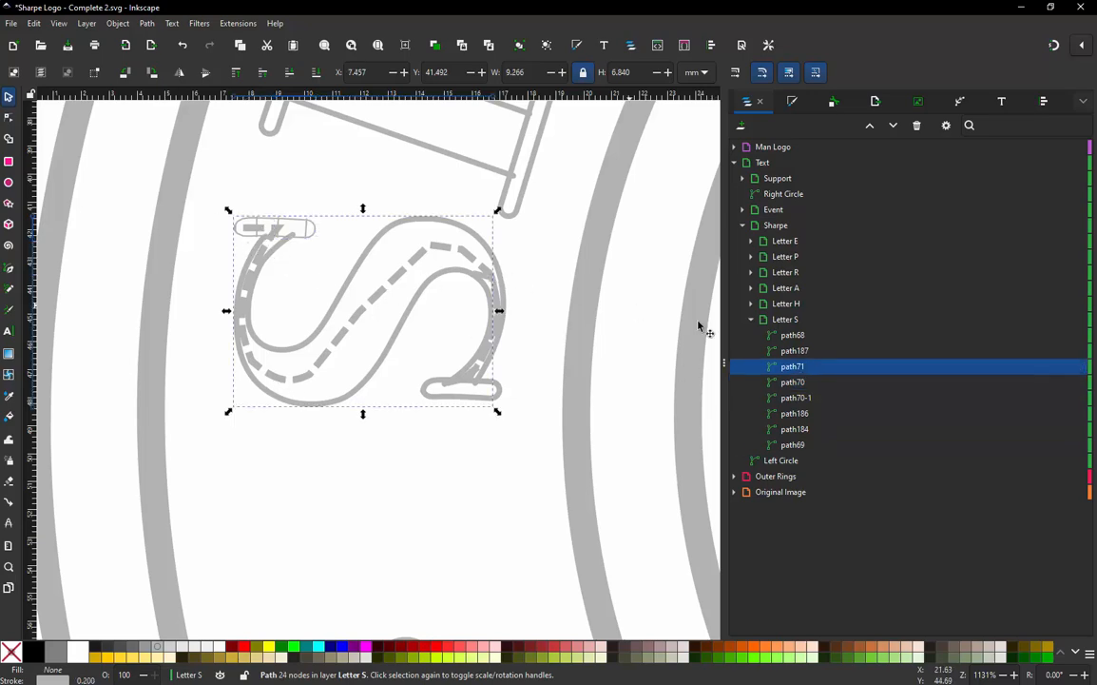
pyautogui.click(808, 352)
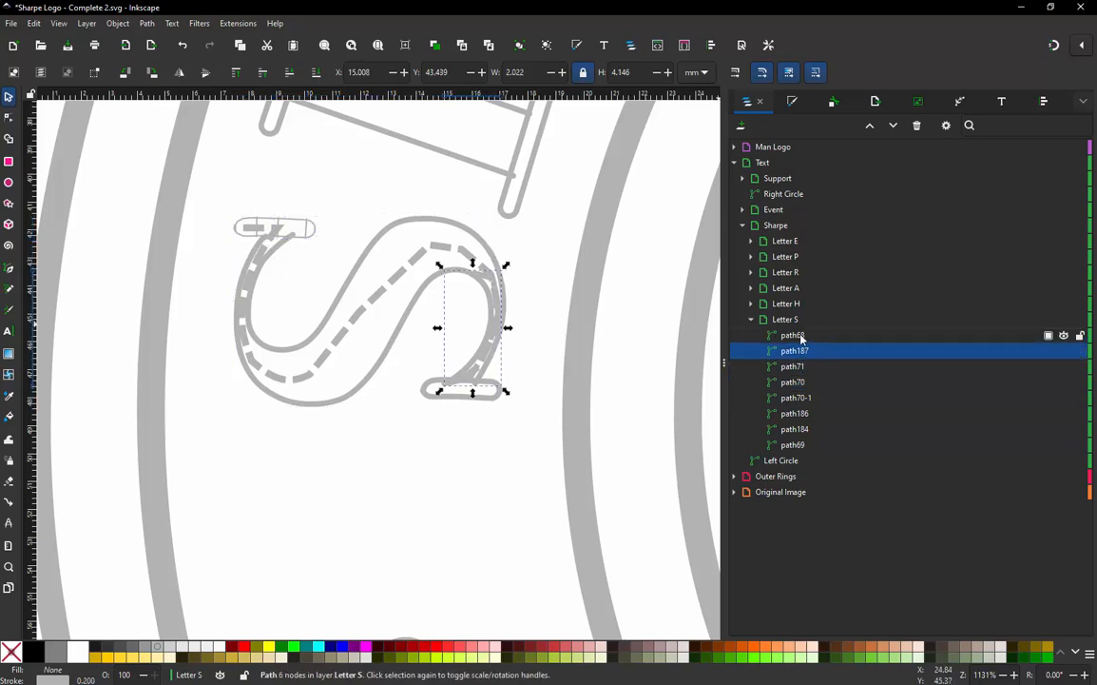
pyautogui.click(801, 337)
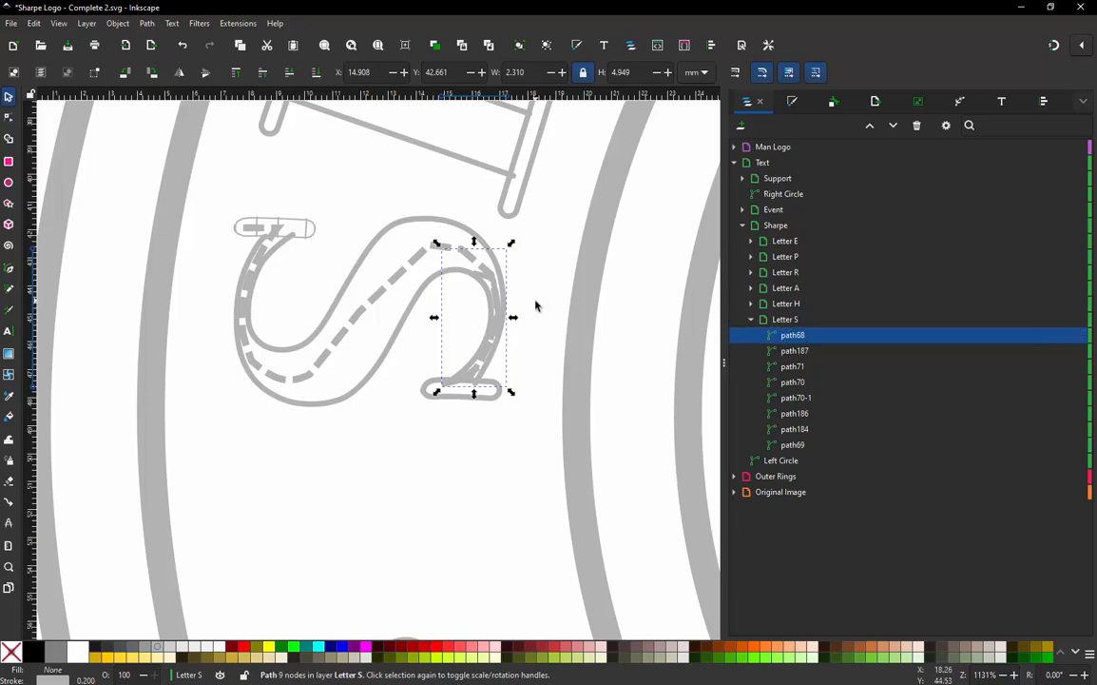
pyautogui.click(752, 321)
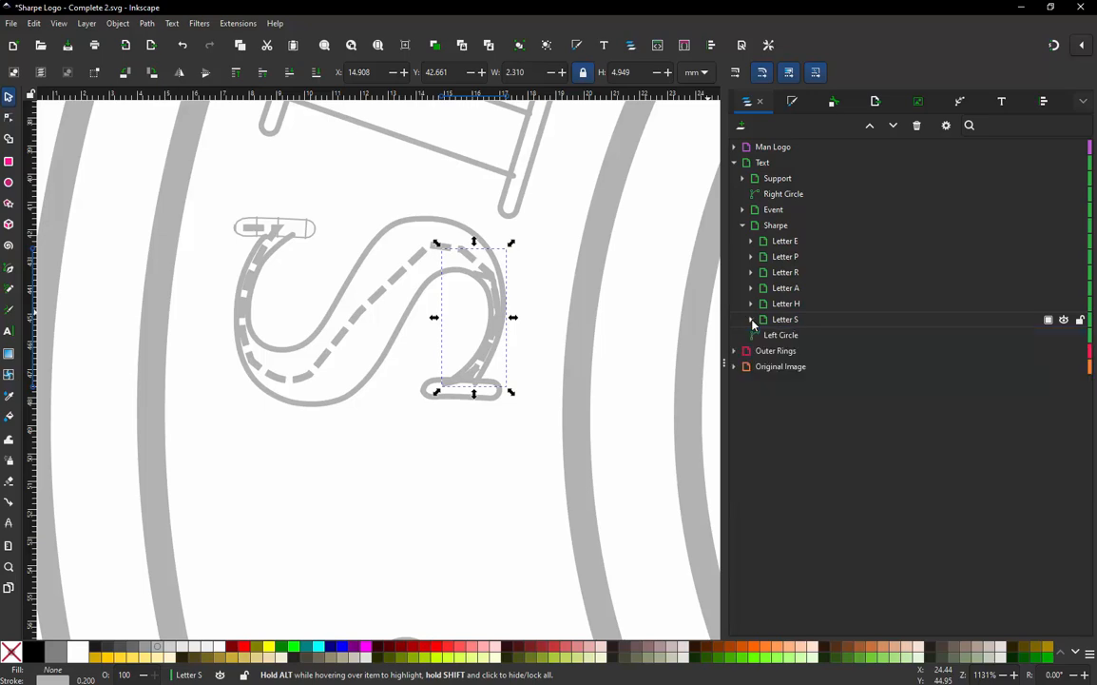
# - Hide the Letter S layer so the letter H can be worked on by itself
pyautogui.click(1064, 320)
pyautogui.click(367, 385)
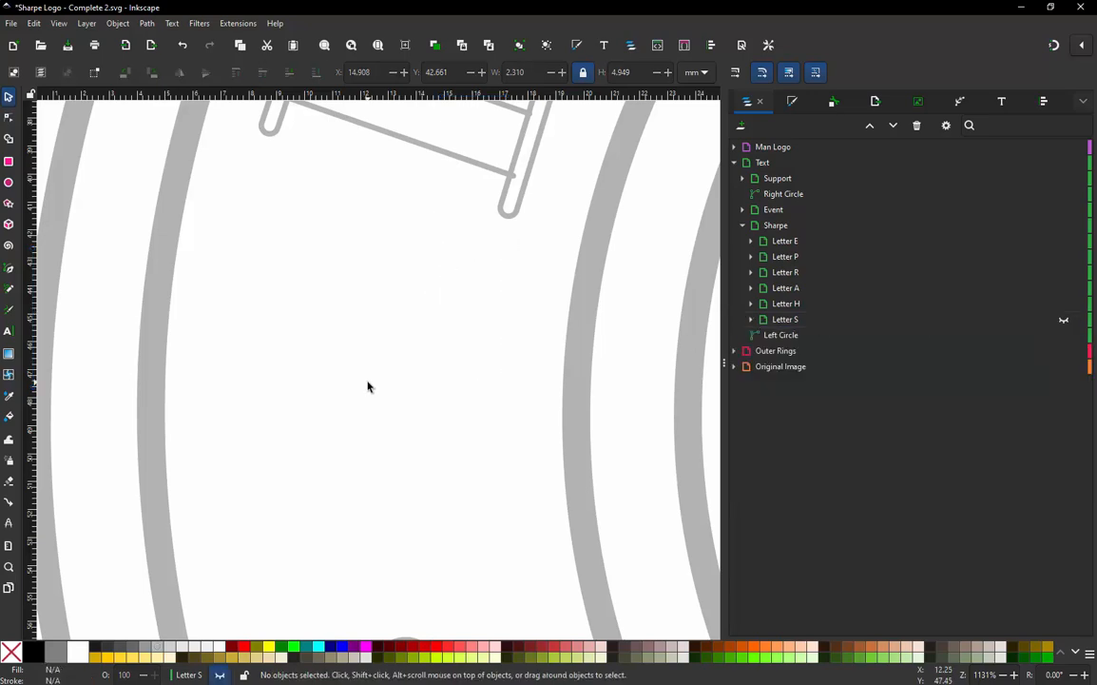
pyautogui.scroll(-3, 371, 435)
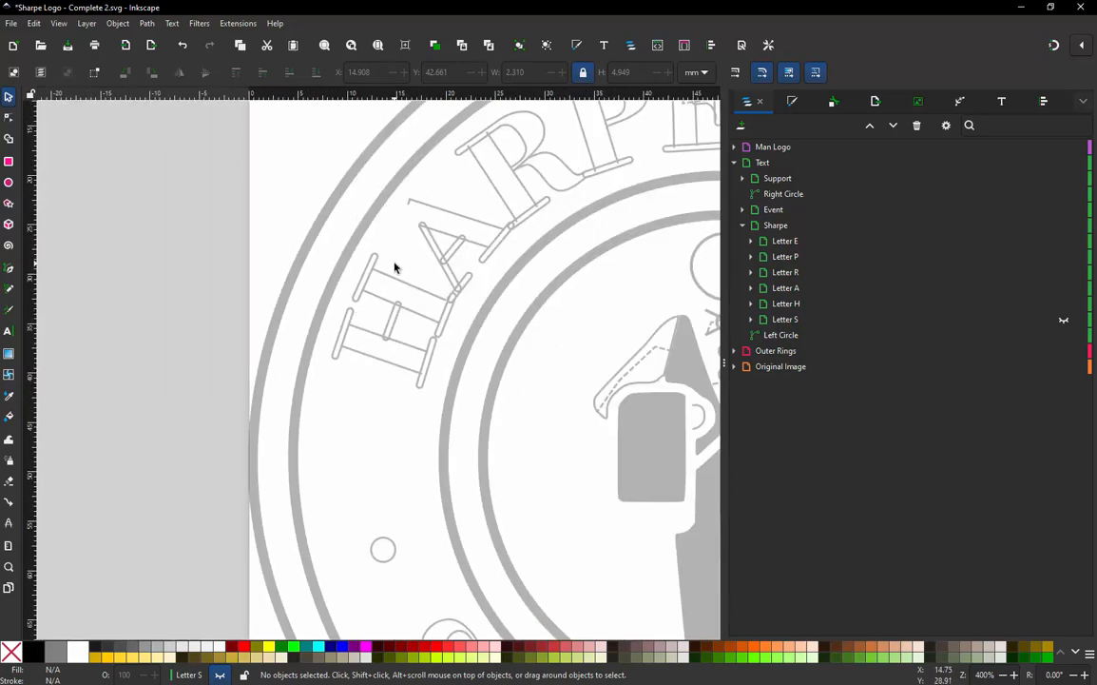
pyautogui.scroll(2, 396, 265)
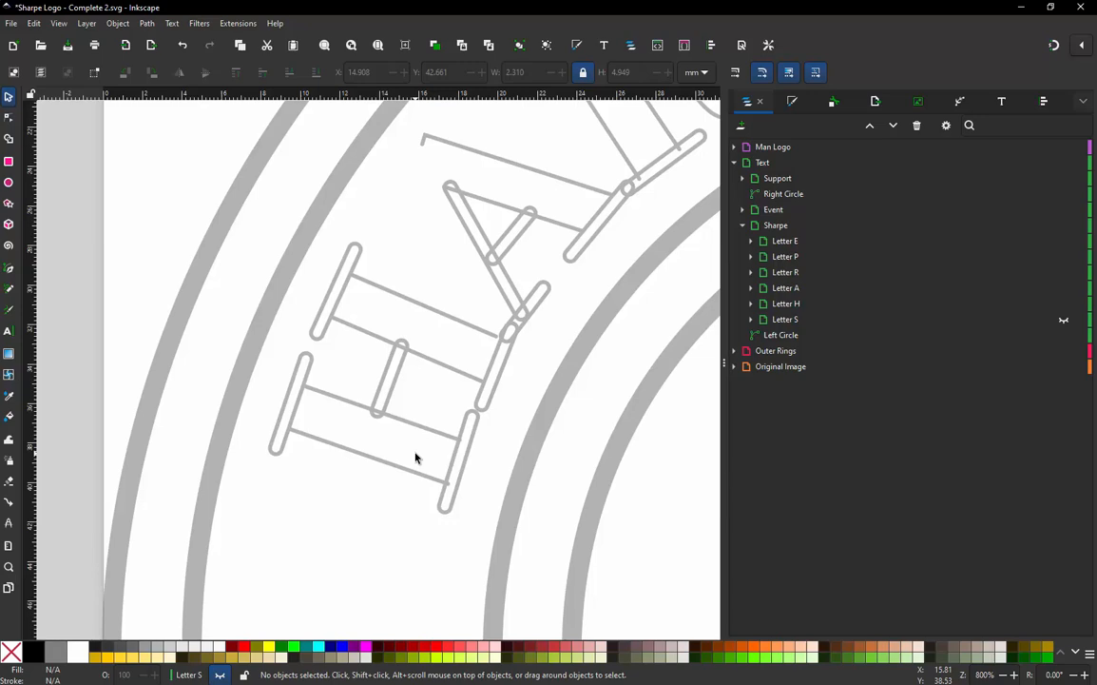
pyautogui.scroll(1, 414, 458)
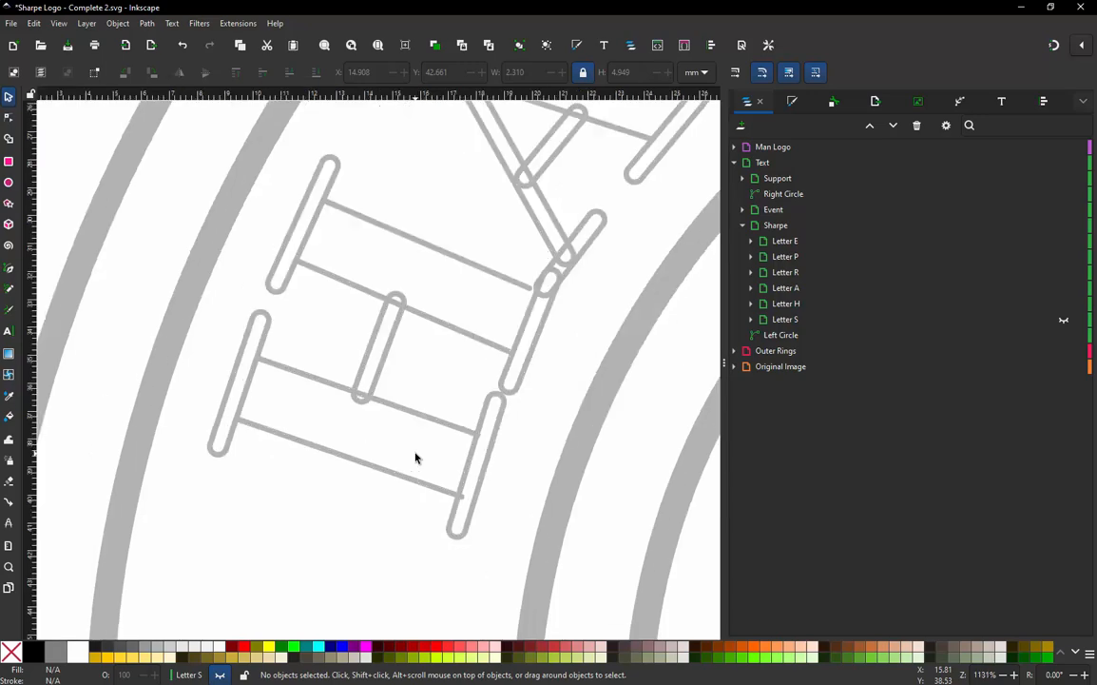
pyautogui.scroll(-2, 415, 457)
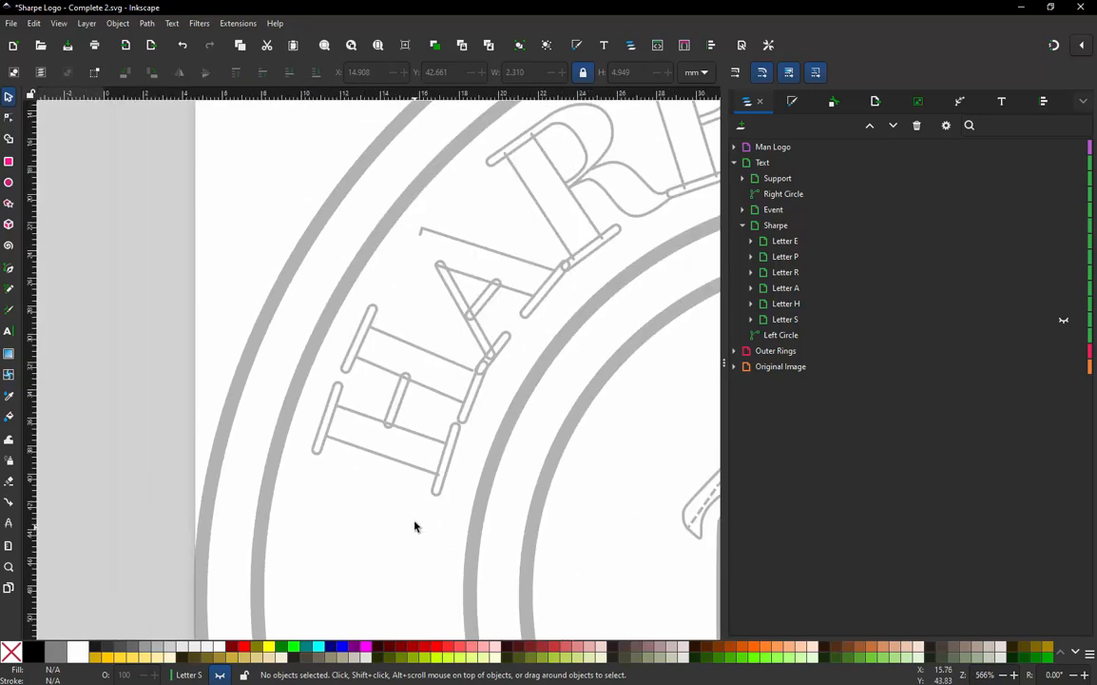
pyautogui.scroll(2, 415, 526)
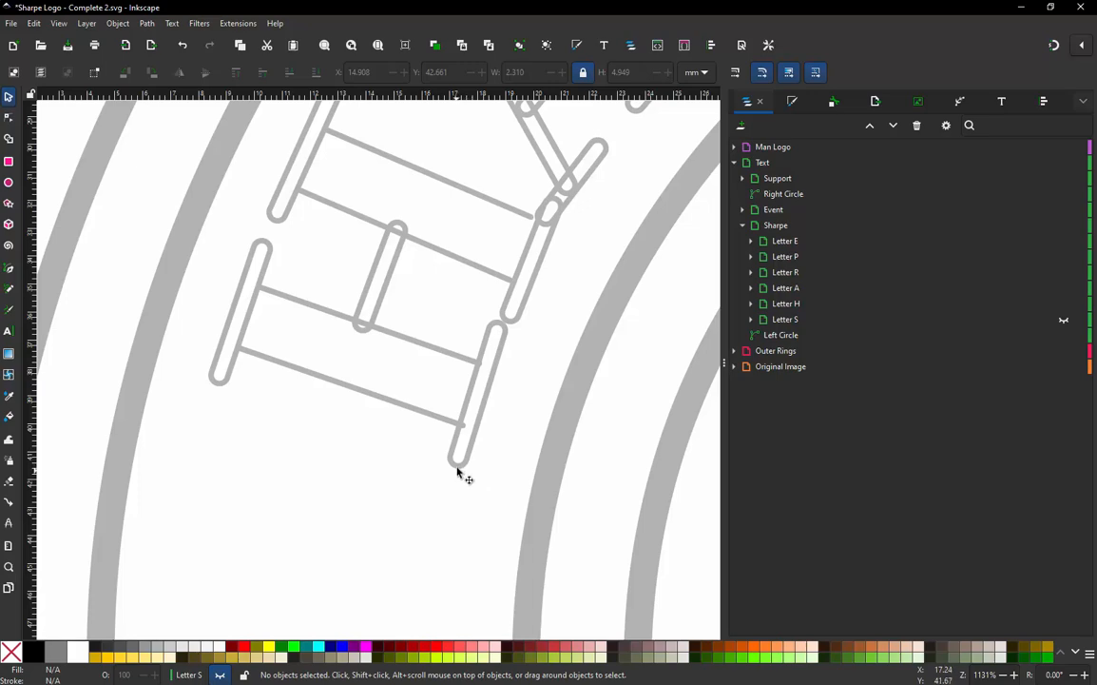
# - Move the letter H's crossbar, path78, below all the other letter H paths in the stacking order
pyautogui.click(458, 472)
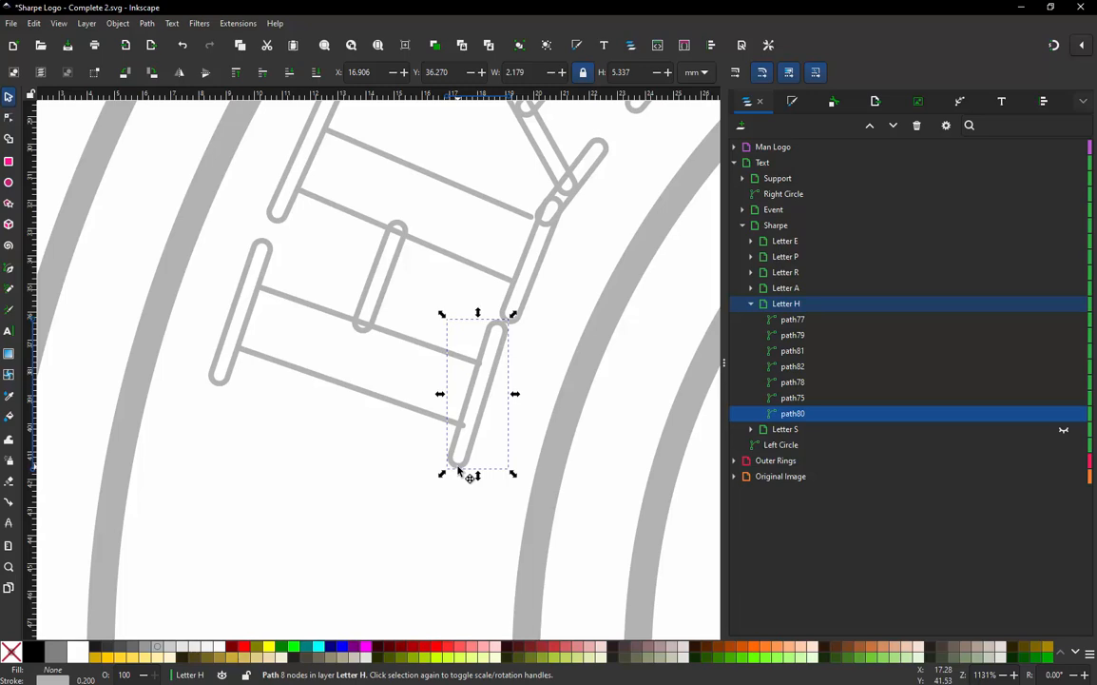
pyautogui.scroll(-2, 459, 466)
pyautogui.scroll(2, 462, 400)
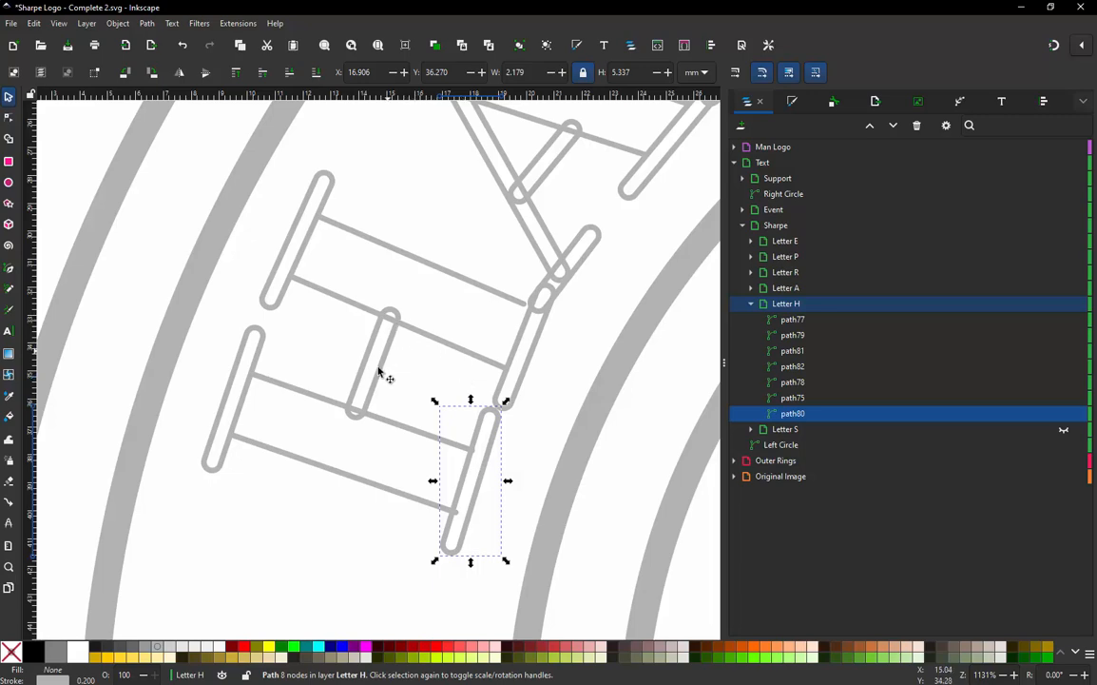
pyautogui.click(319, 397)
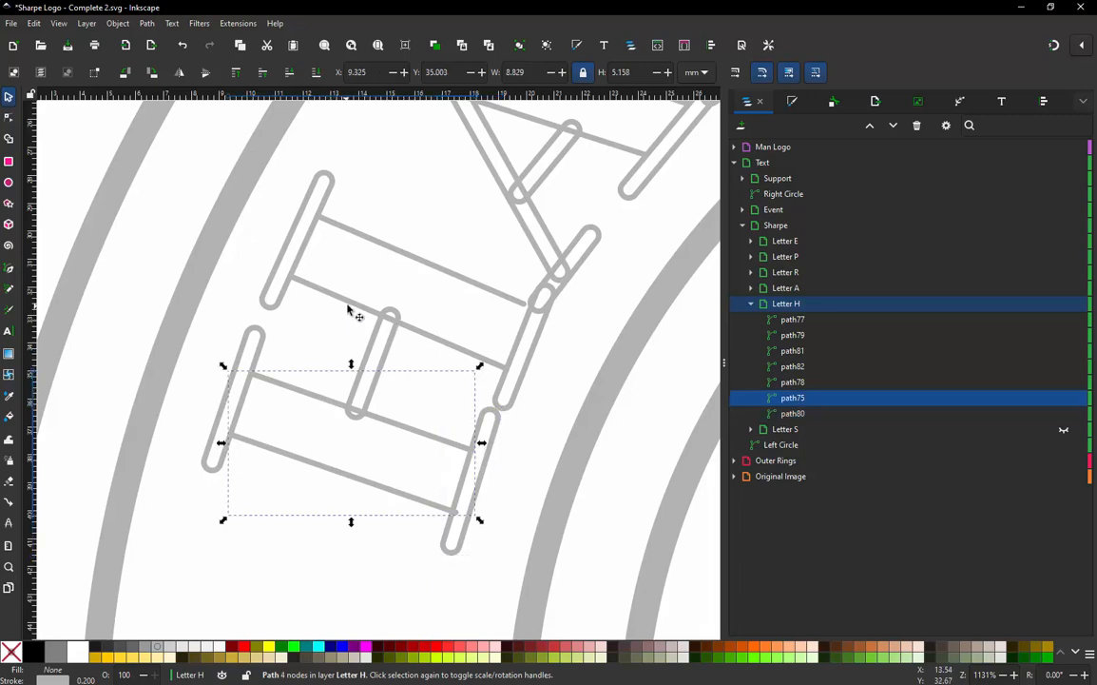
pyautogui.click(350, 310)
pyautogui.click(354, 398)
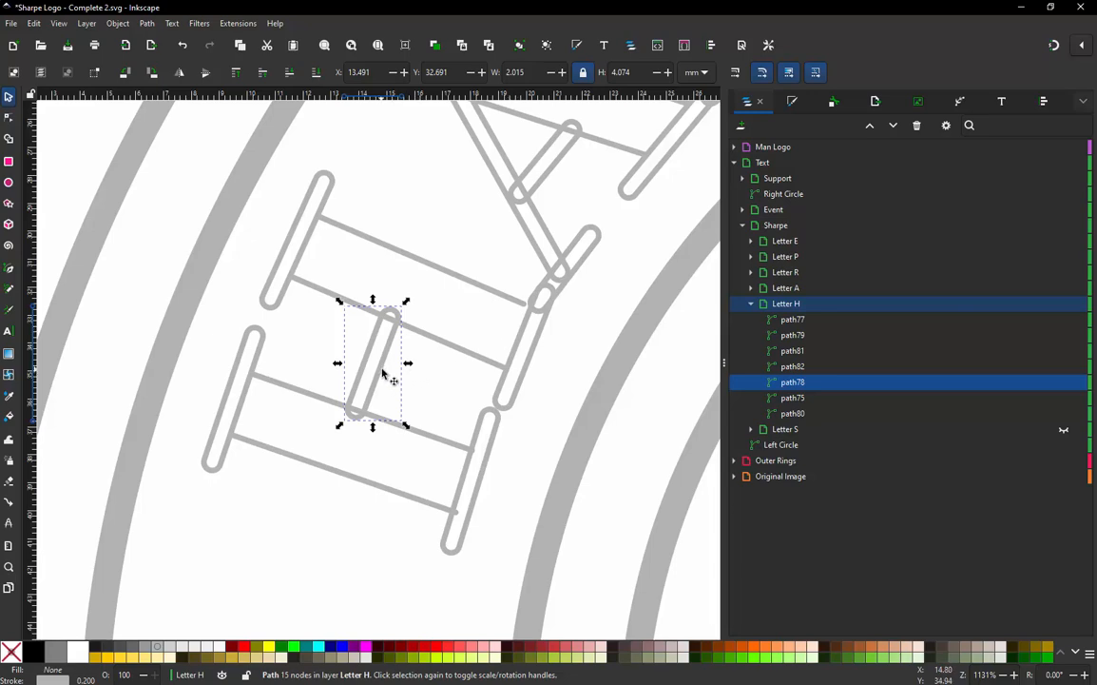
pyautogui.moveTo(784, 383); pyautogui.dragTo(811, 424)
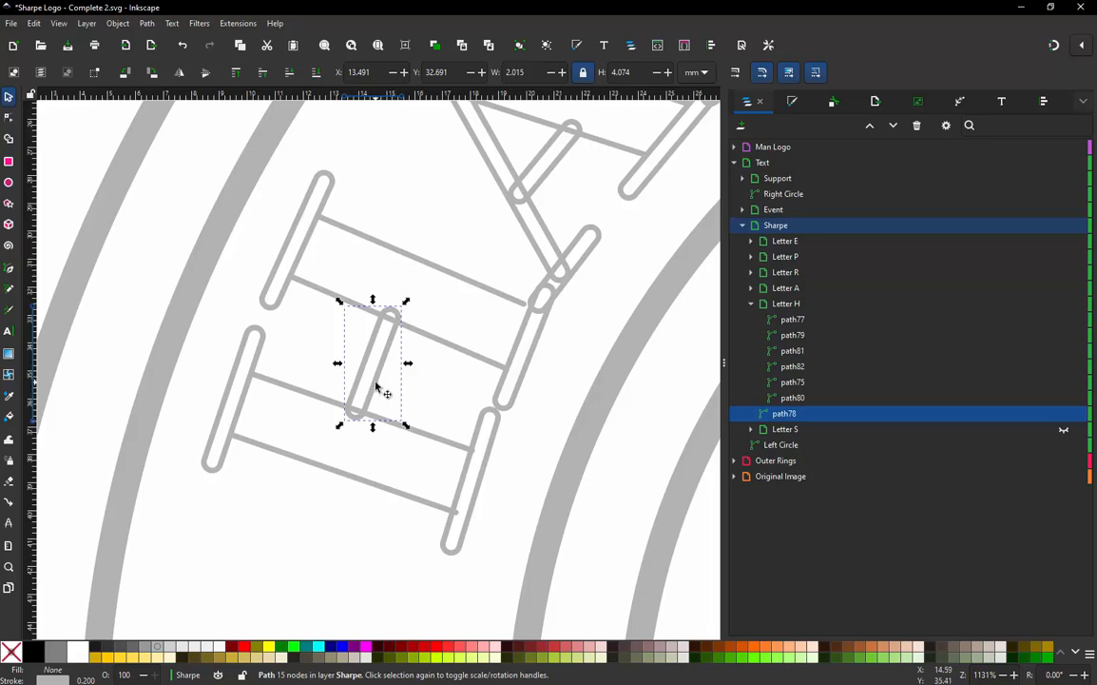
# - Reorder the lower stem's pieces in Letter H so path80 is directly above stem path75 and path79 directly below it
pyautogui.keyDown('ctrl'); pyautogui.click(255, 368); pyautogui.keyUp('ctrl')
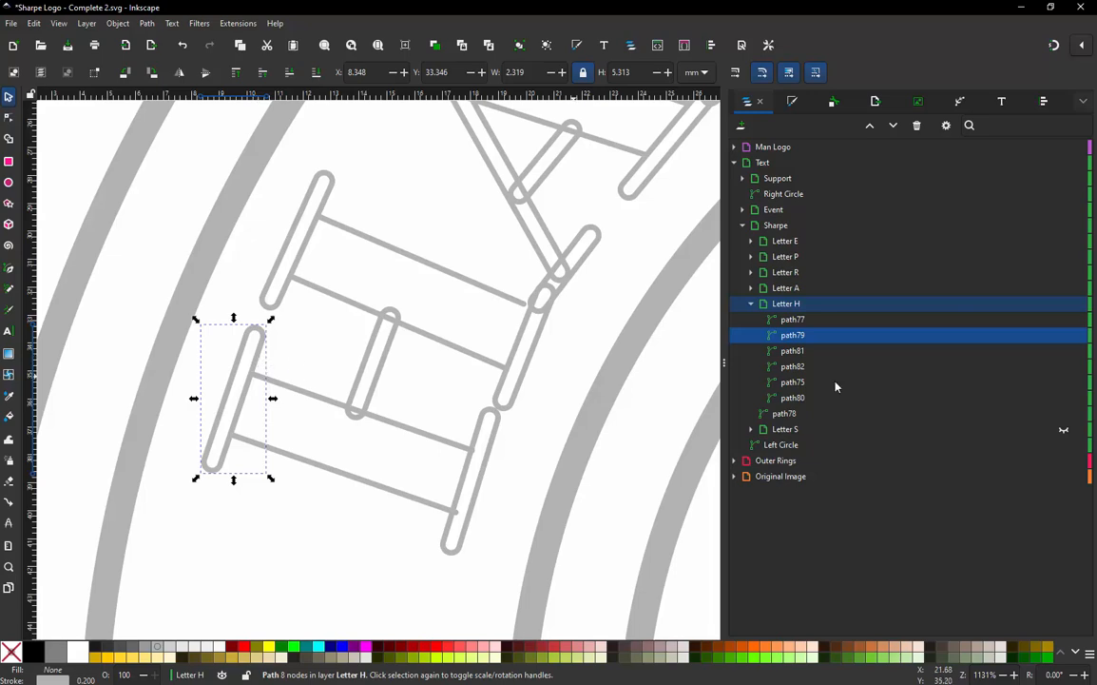
pyautogui.moveTo(800, 338); pyautogui.dragTo(804, 393)
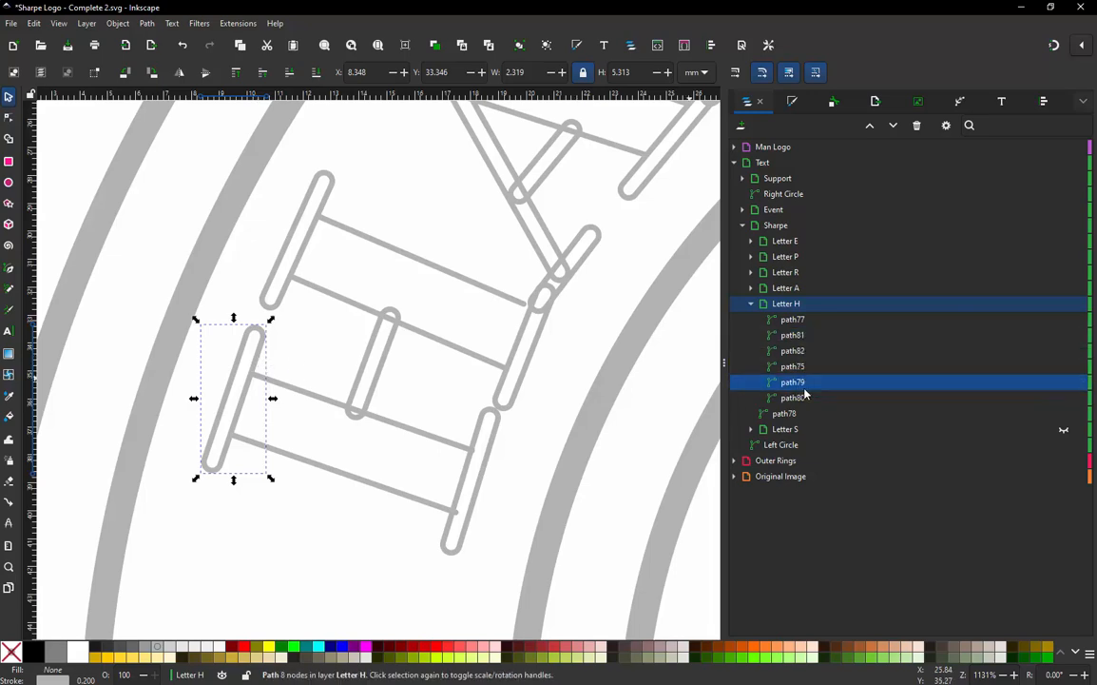
pyautogui.click(337, 404)
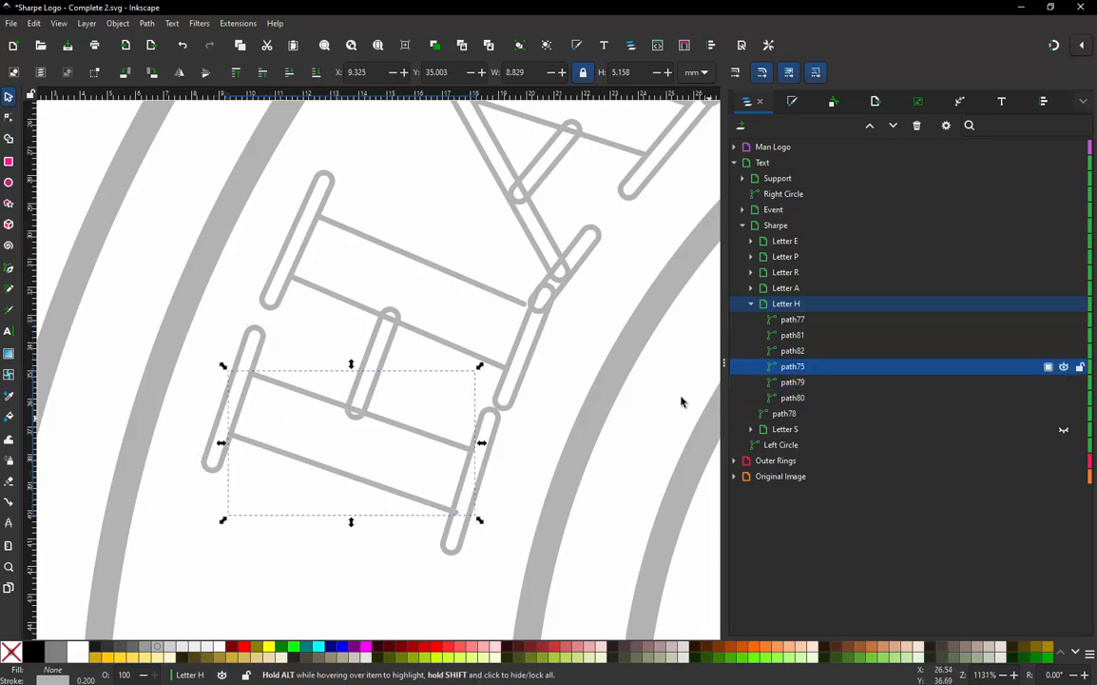
pyautogui.click(496, 435)
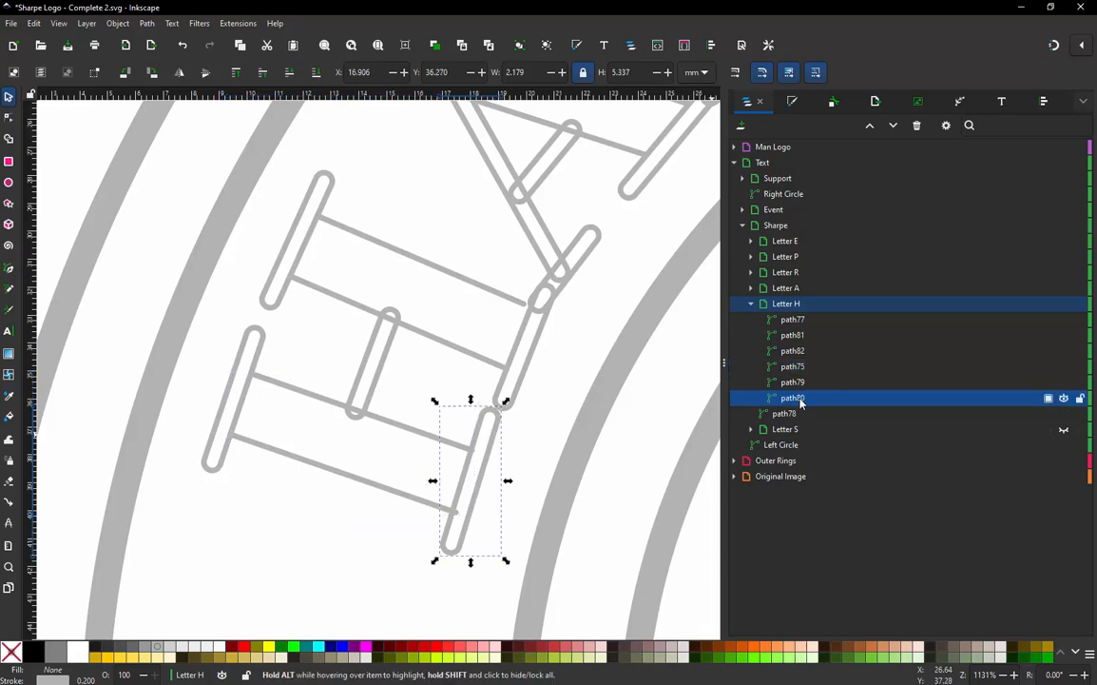
pyautogui.moveTo(801, 401); pyautogui.dragTo(811, 362)
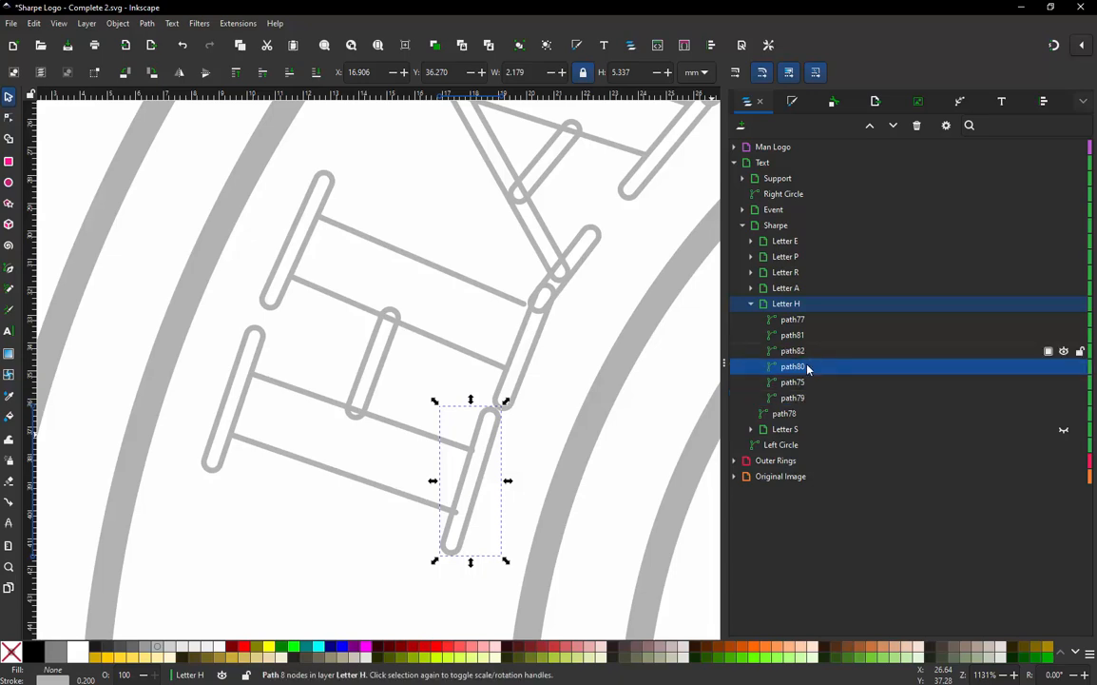
# - Move crossbar path78 back into the Letter H layer as its lowest item, directly under path79
pyautogui.click(795, 398)
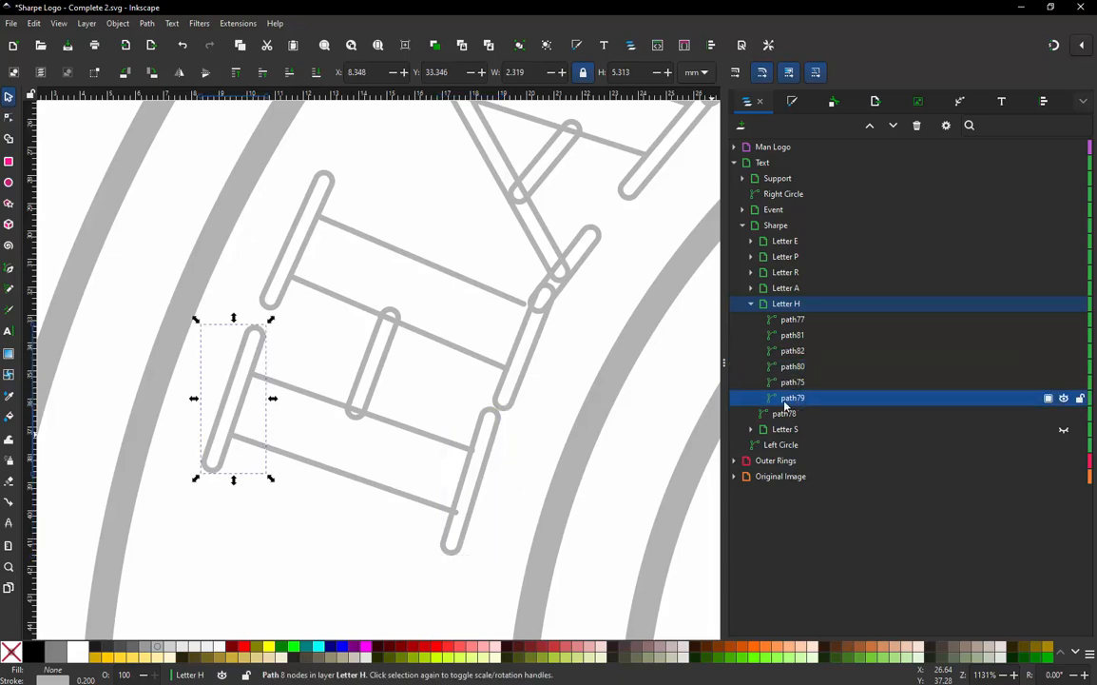
pyautogui.click(385, 364)
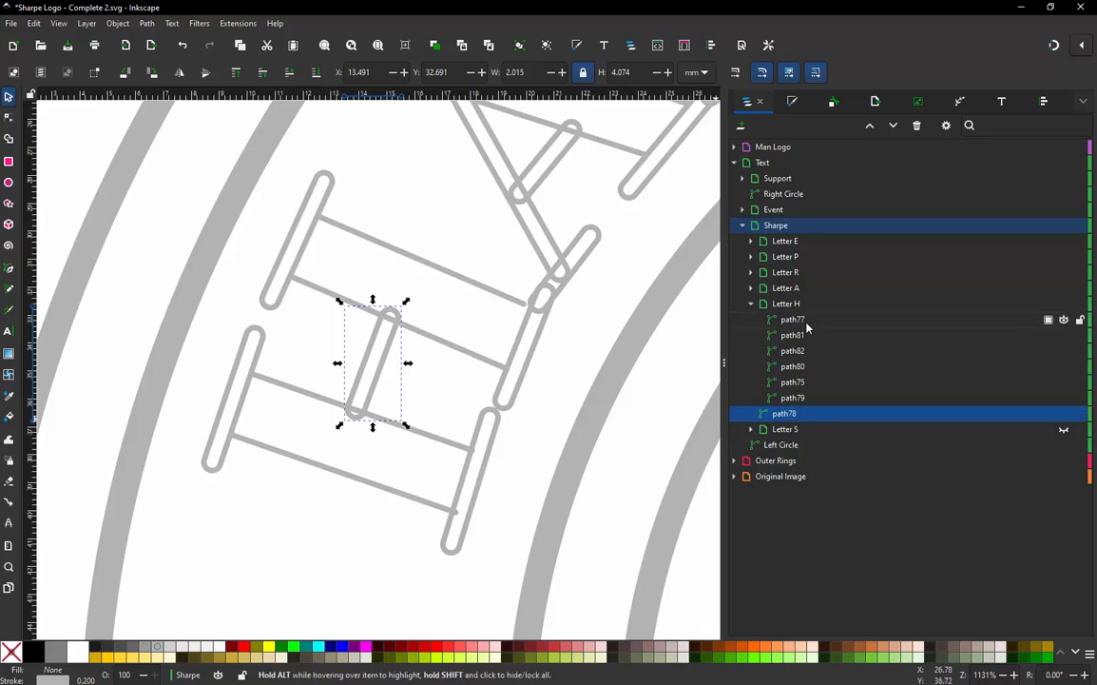
pyautogui.moveTo(788, 417)
pyautogui.mouseDown()
pyautogui.moveTo(797, 409)
pyautogui.moveTo(799, 419)
pyautogui.mouseUp()
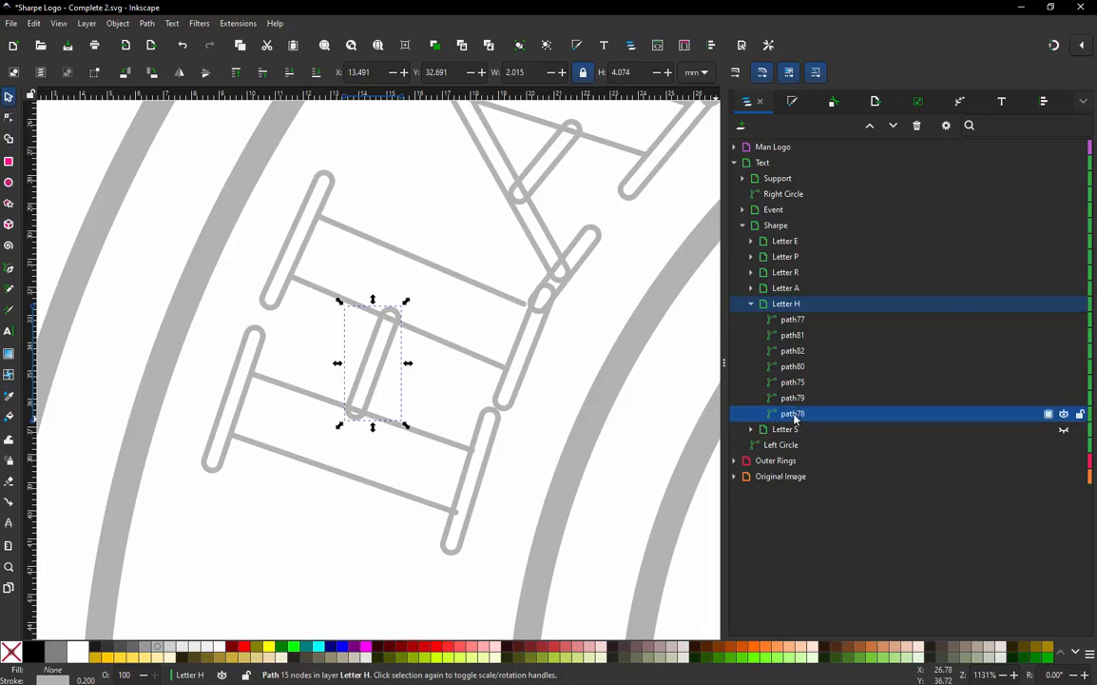
# - Go through the letter H paths in stacking order and place the upper stem's serif path81 directly below path82
pyautogui.click(794, 397)
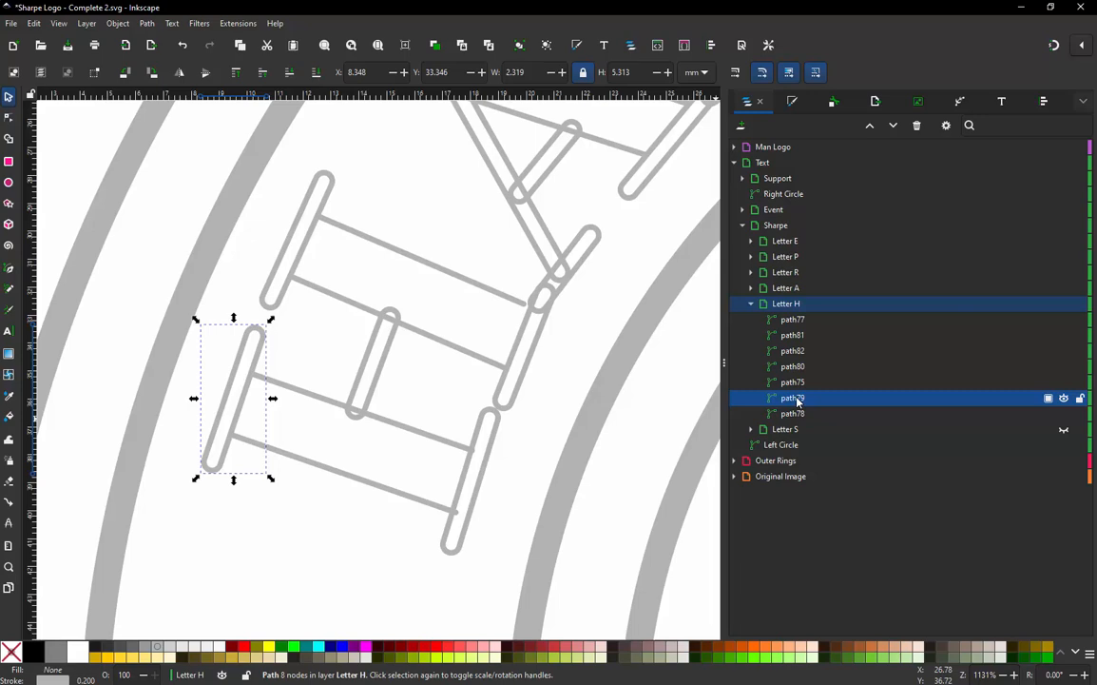
pyautogui.click(797, 383)
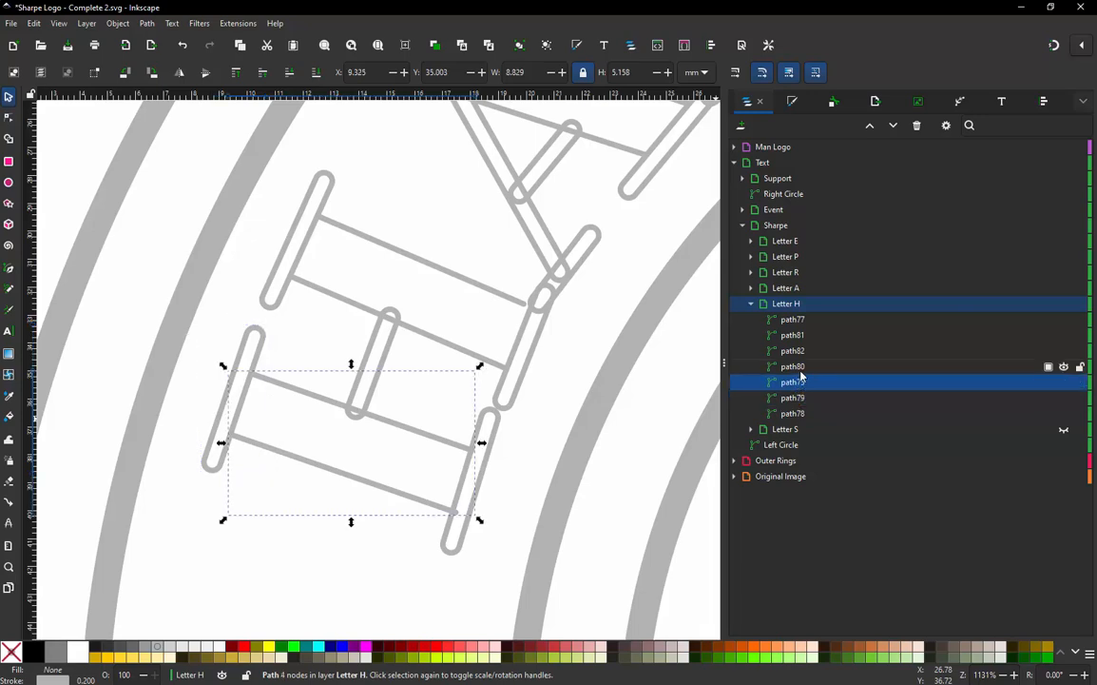
pyautogui.click(804, 368)
pyautogui.click(799, 351)
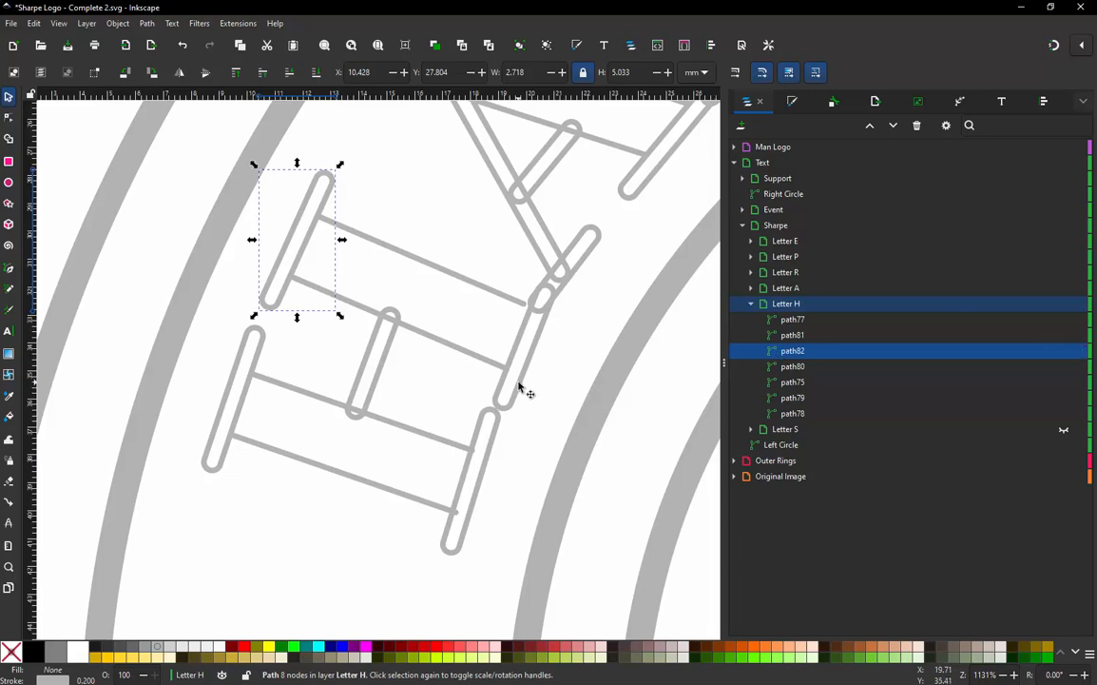
pyautogui.click(797, 336)
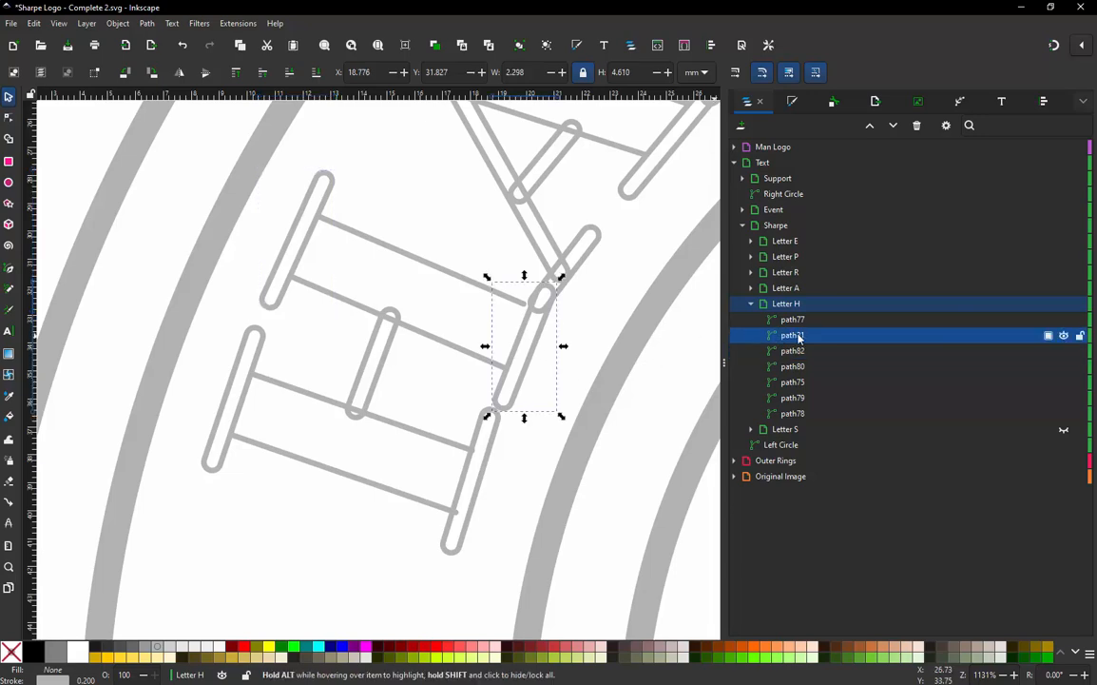
pyautogui.moveTo(805, 345); pyautogui.dragTo(805, 362)
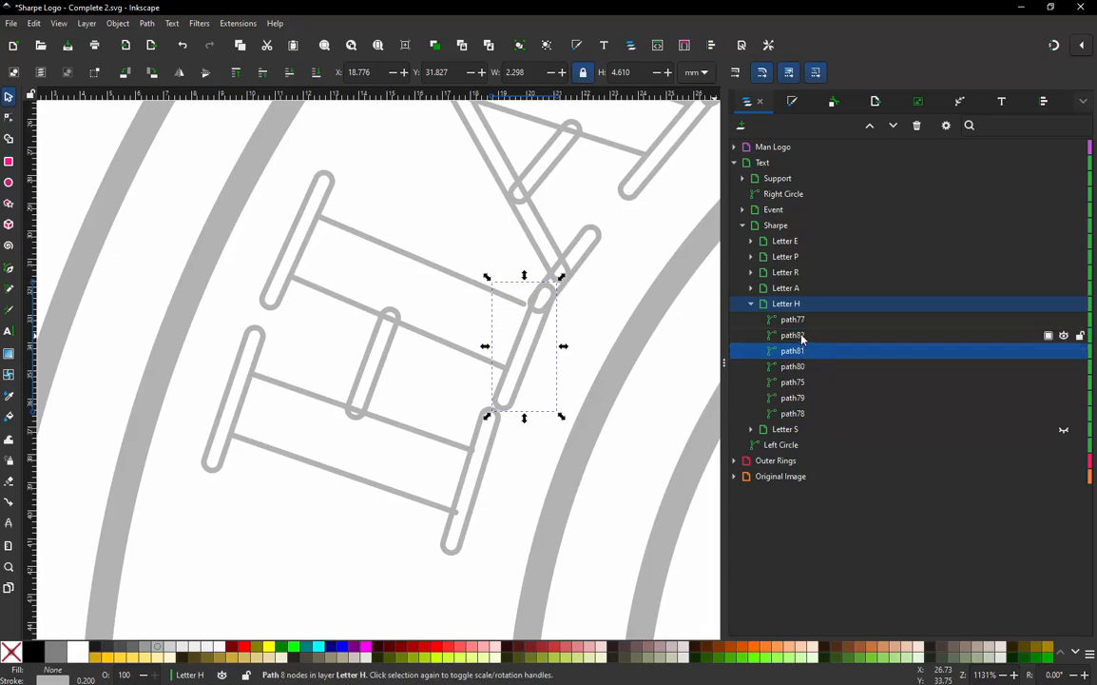
pyautogui.click(801, 336)
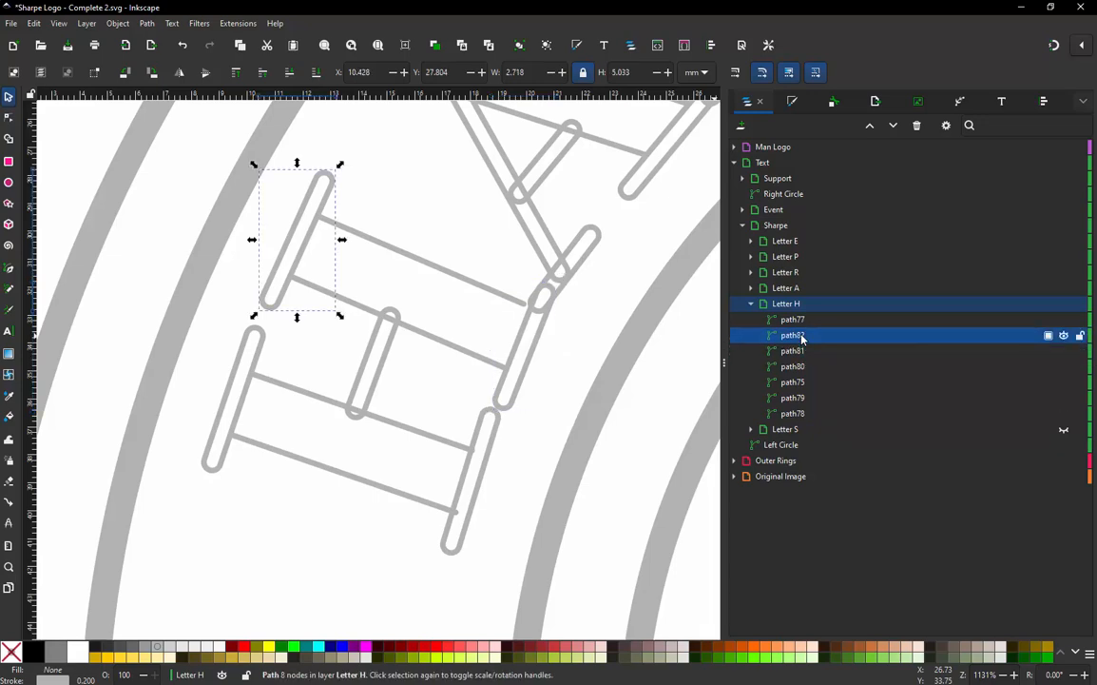
pyautogui.click(801, 352)
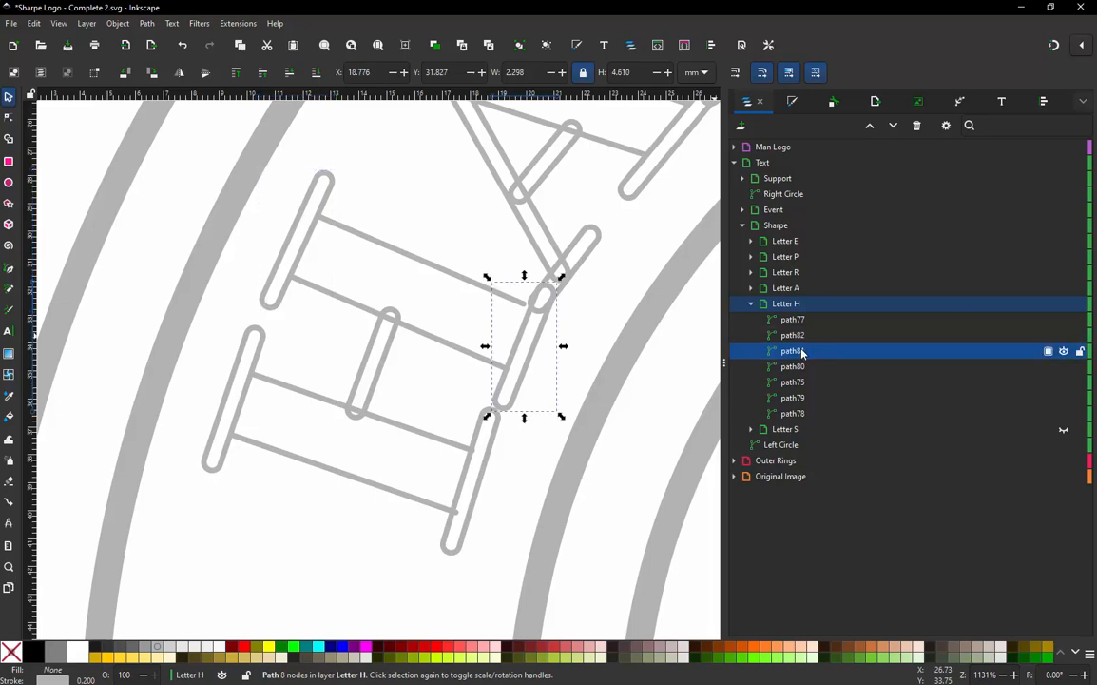
# - Move serif path81 to the top of the Letter H layer, above path77, and check the upper stem's path order
pyautogui.moveTo(799, 353); pyautogui.dragTo(806, 320)
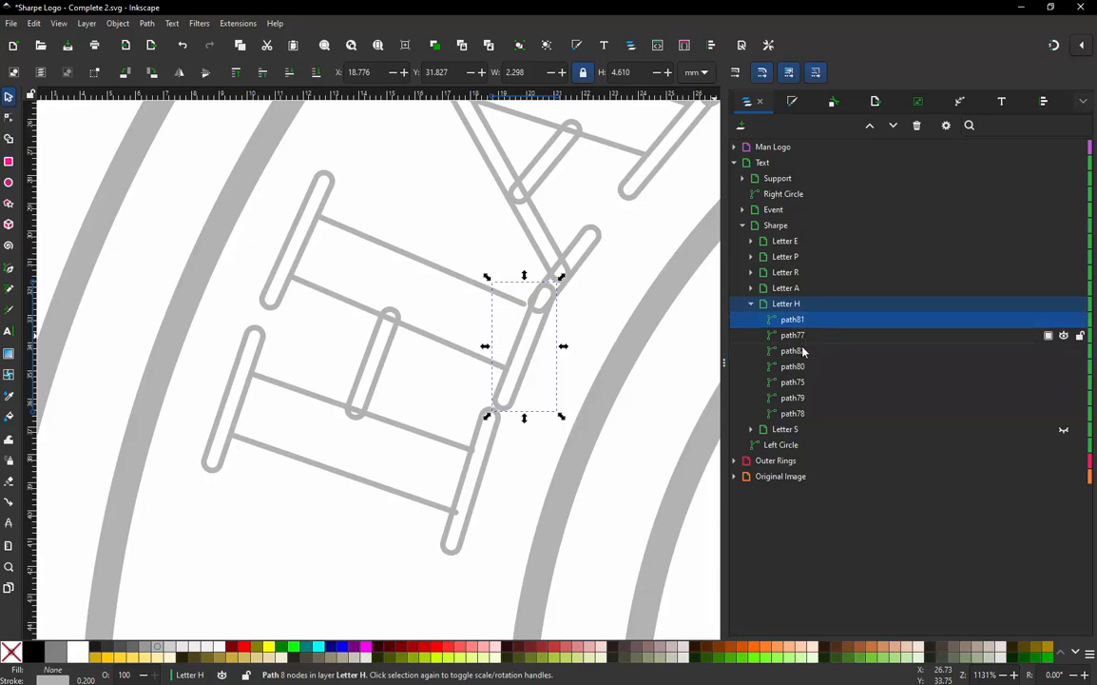
pyautogui.click(803, 352)
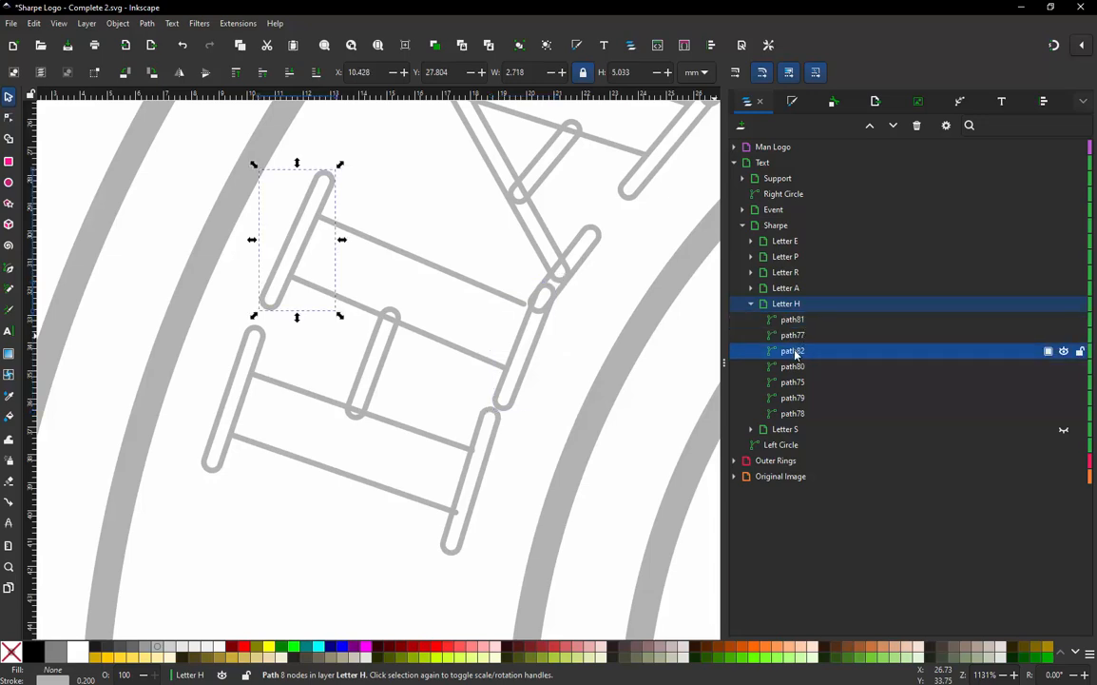
pyautogui.click(795, 336)
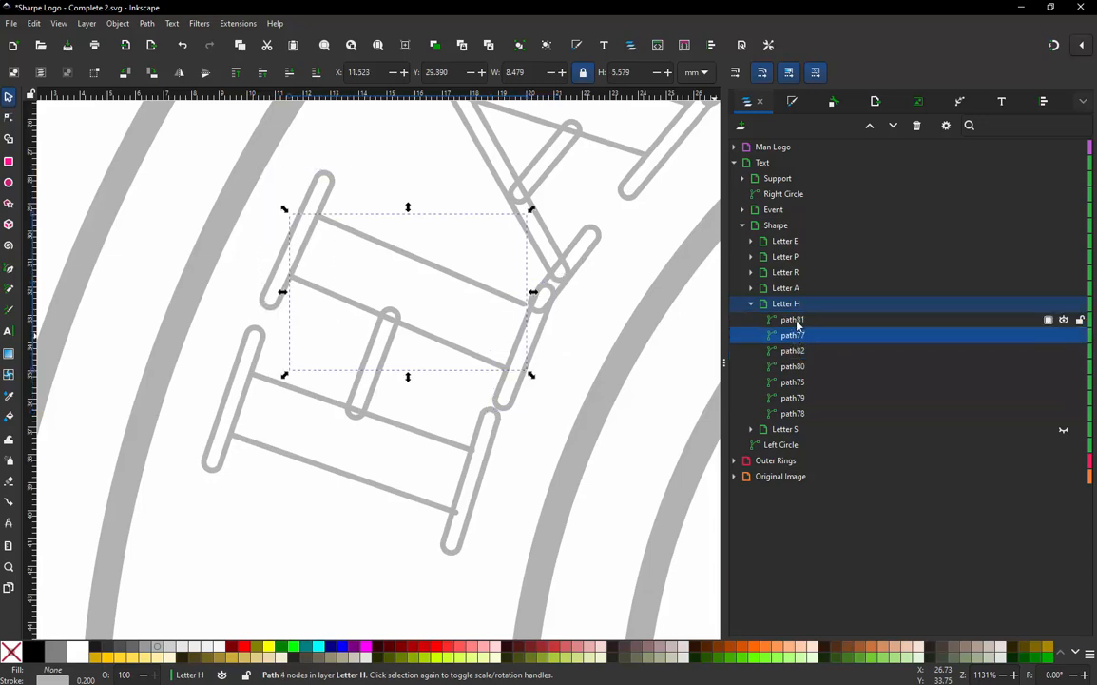
pyautogui.click(792, 320)
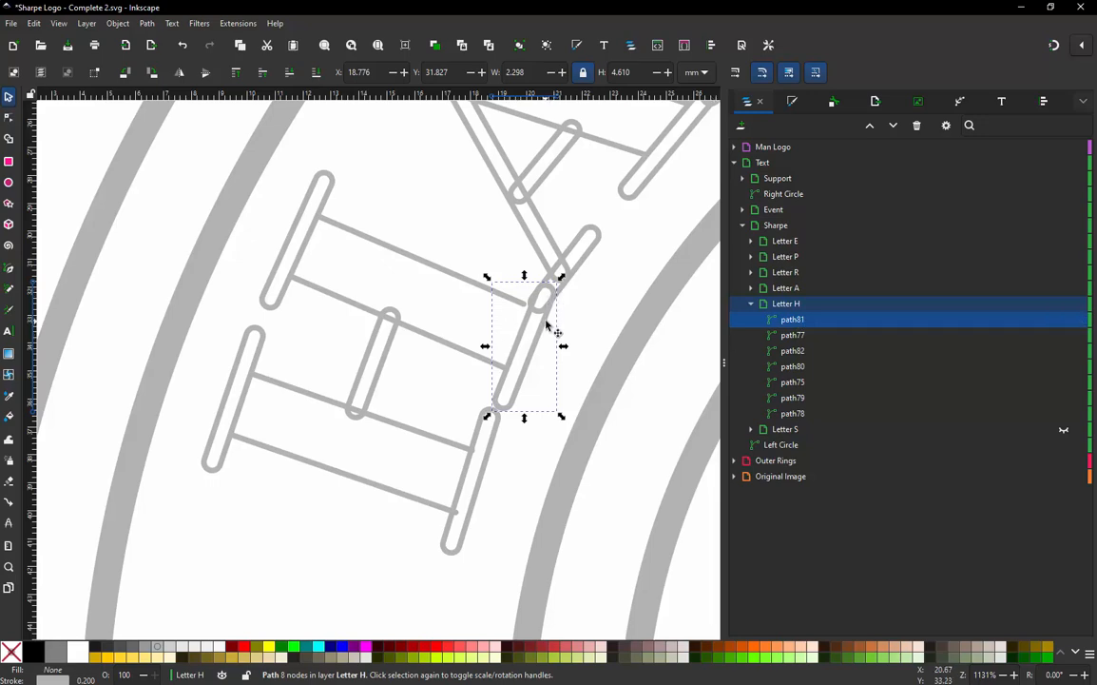
pyautogui.click(404, 522)
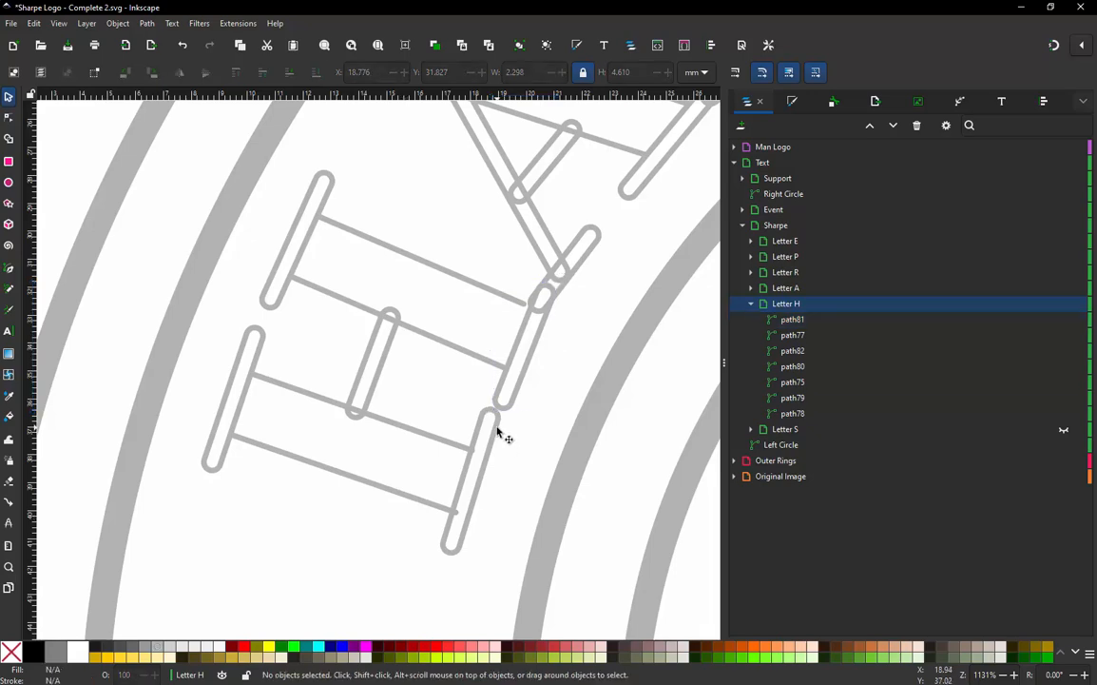
# - Draw an angled Pen path from the lower stem's inner serif tip through the stem, then up the crossbar to its upper end
pyautogui.scroll(-1, 503, 433)
pyautogui.scroll(1, 425, 383)
pyautogui.click(418, 384)
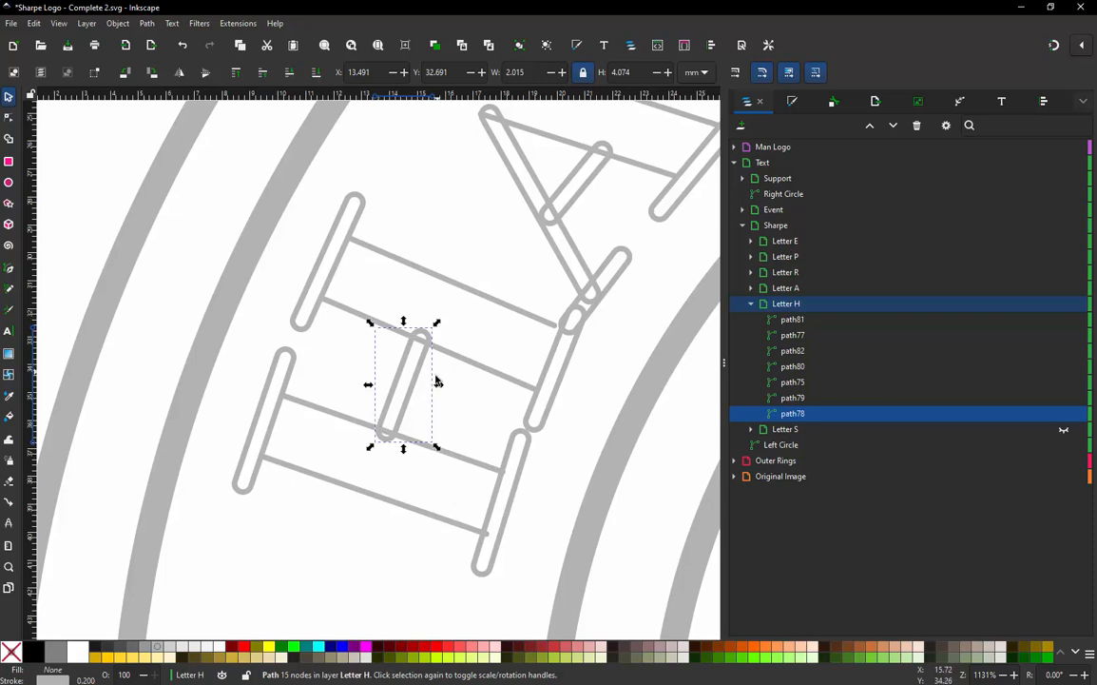
pyautogui.scroll(-3, 433, 382)
pyautogui.scroll(4, 432, 382)
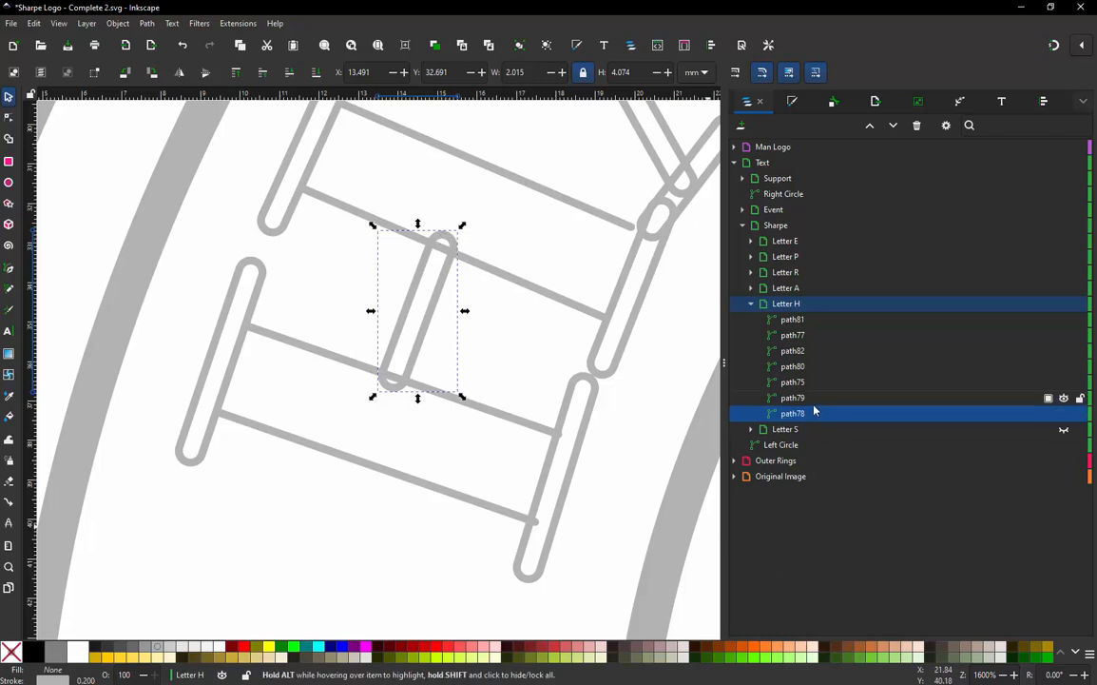
pyautogui.press('b')
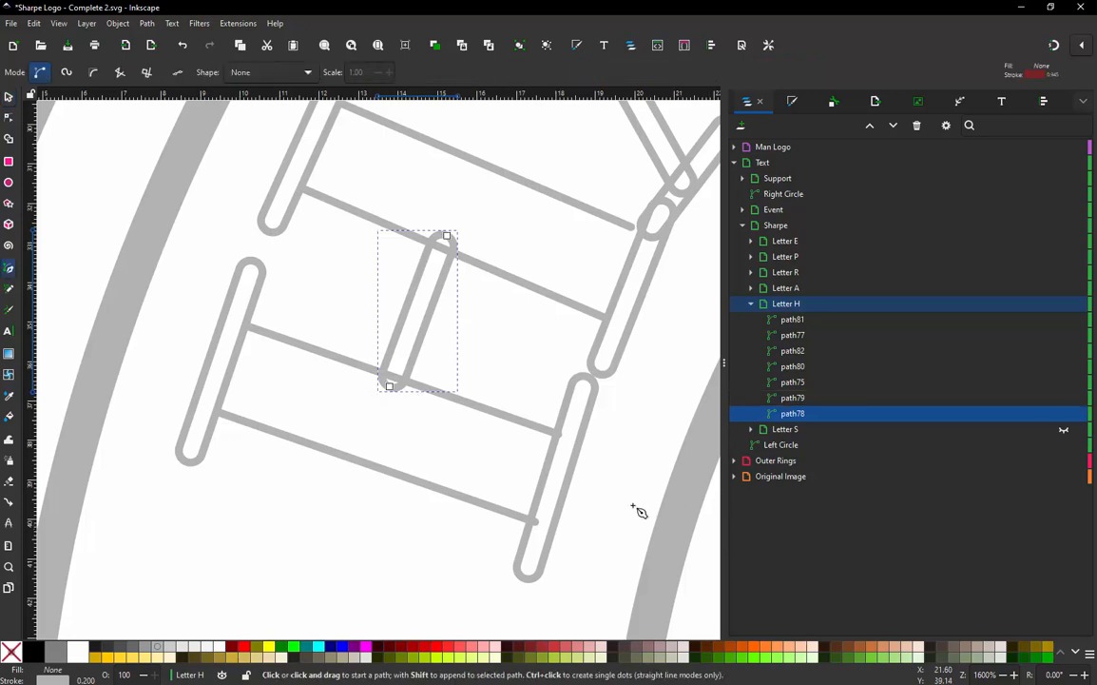
pyautogui.click(526, 576)
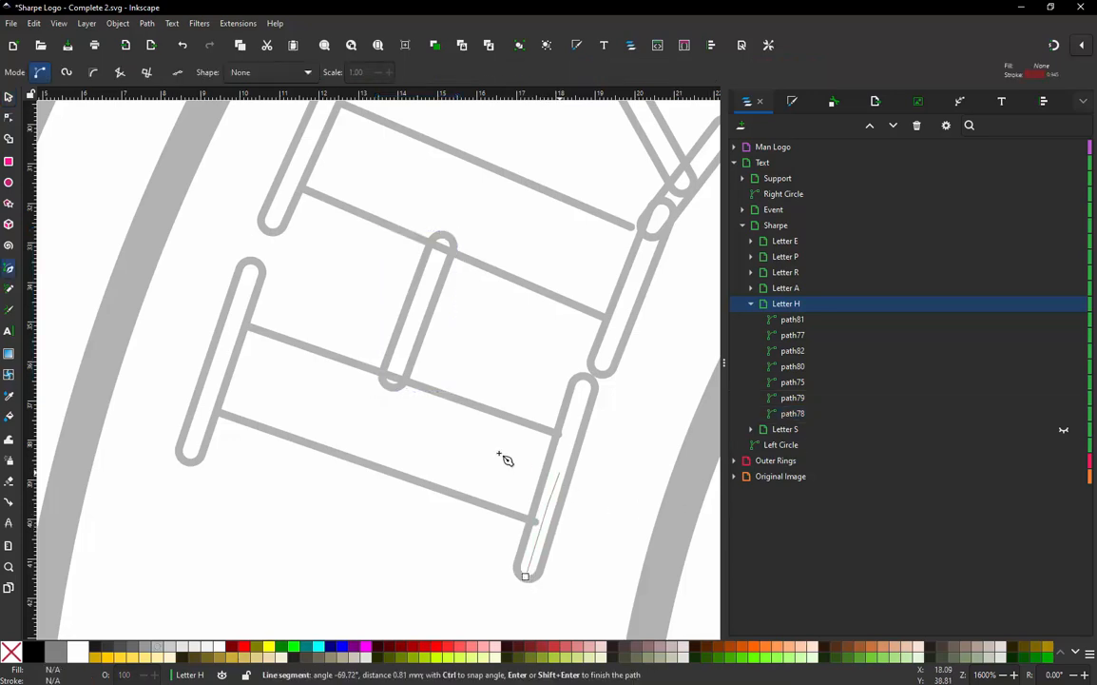
pyautogui.click(378, 416)
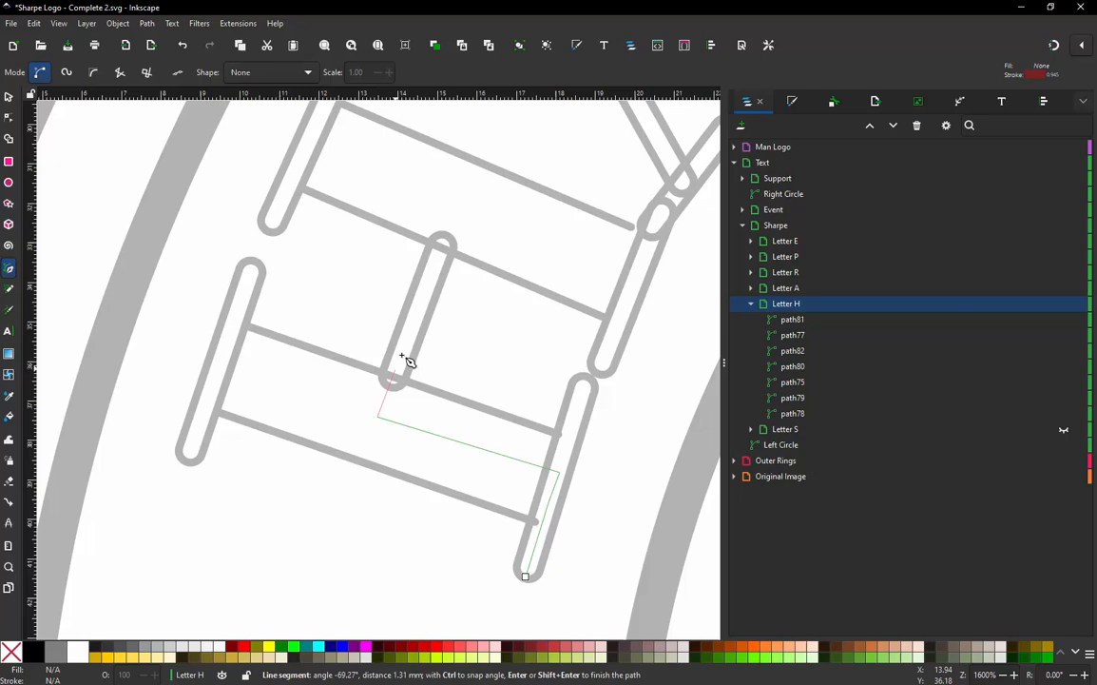
pyautogui.doubleClick(444, 247)
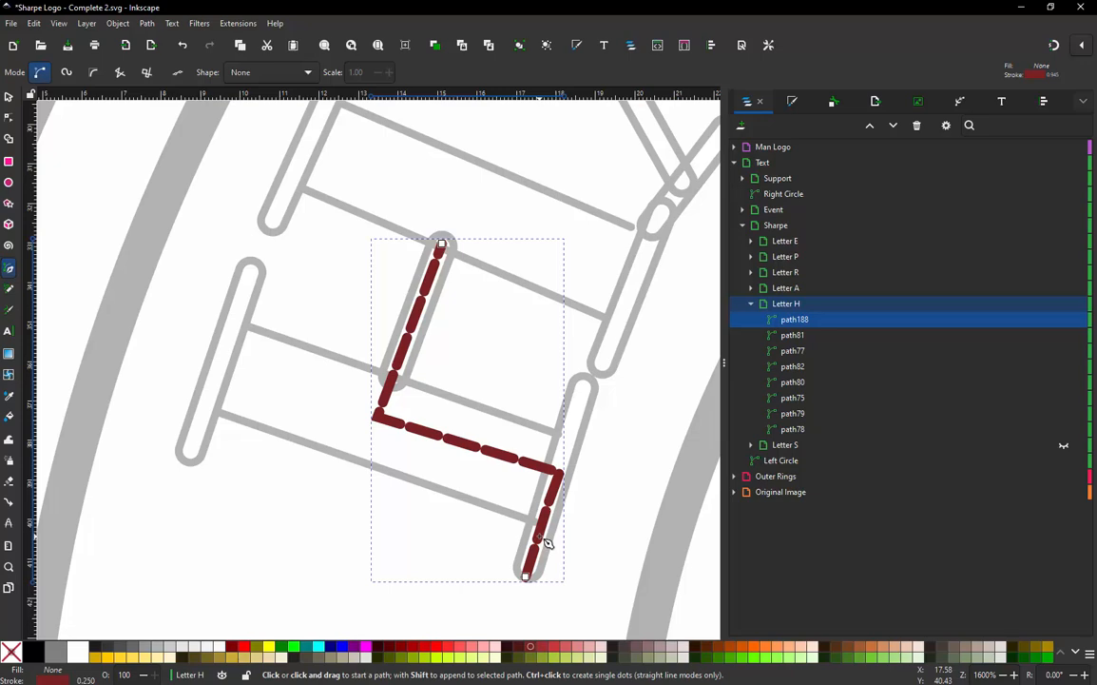
# - Move the new connecting line path188 to the bottom of the Letter H layer, directly below crossbar path78
pyautogui.moveTo(782, 321); pyautogui.dragTo(794, 430)
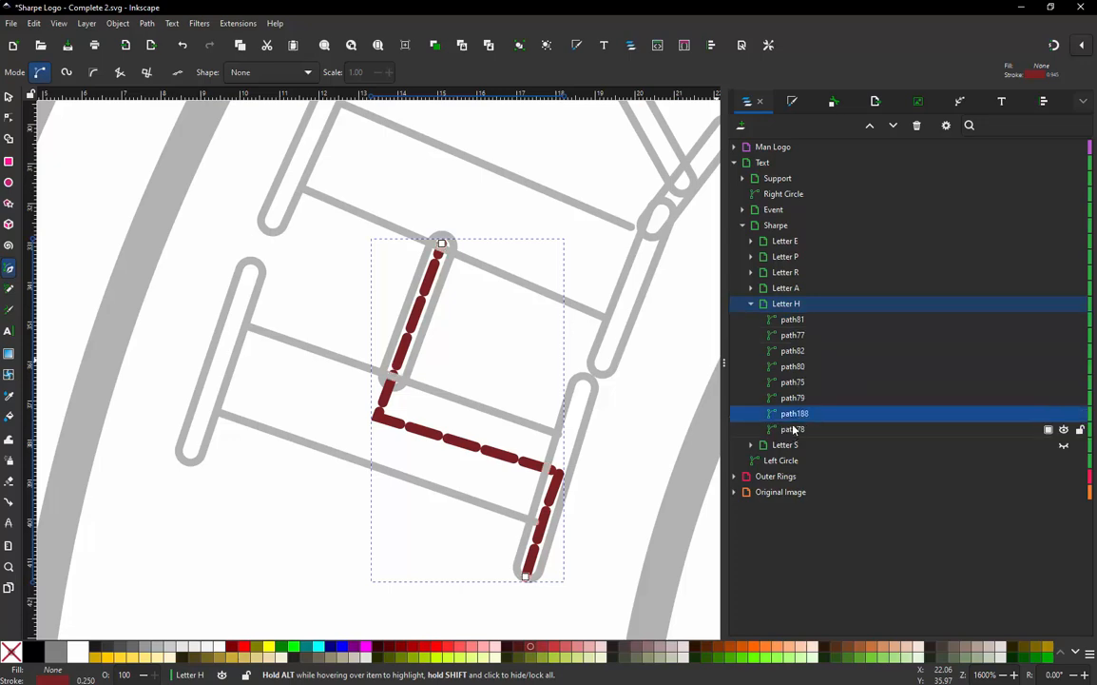
pyautogui.click(792, 430)
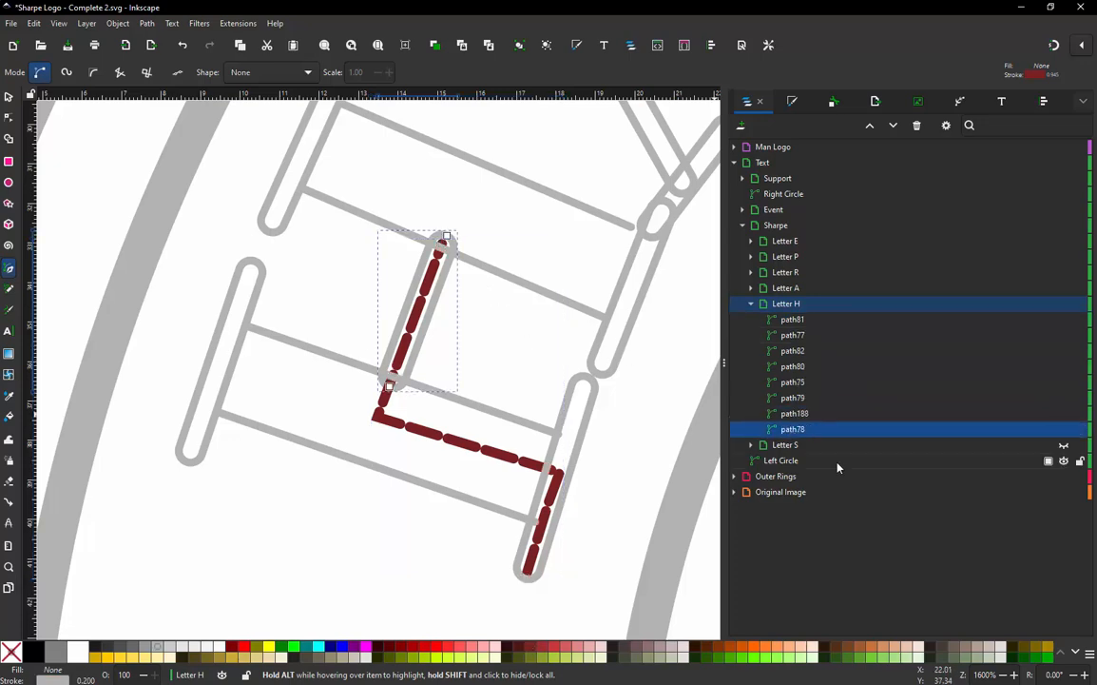
pyautogui.click(804, 416)
pyautogui.moveTo(810, 422); pyautogui.dragTo(816, 437)
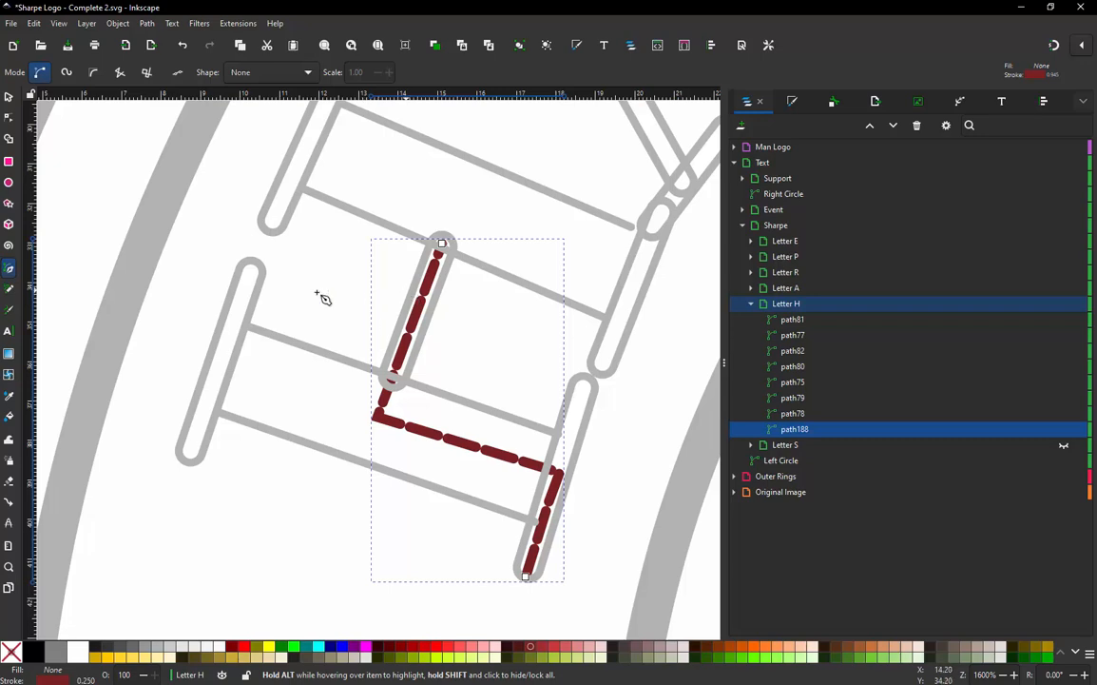
pyautogui.click(7, 98)
pyautogui.click(243, 454)
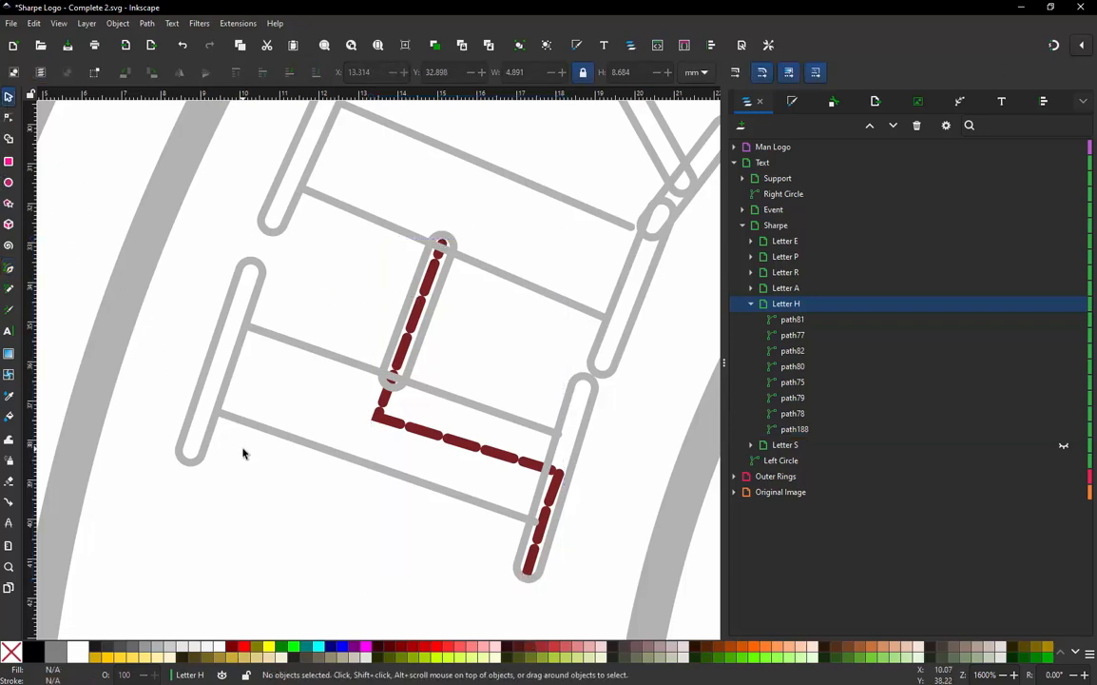
# - Try sampling the lower stem's grey onto the connecting line's stroke with the Dropper, and undo the colour change
pyautogui.click(417, 433)
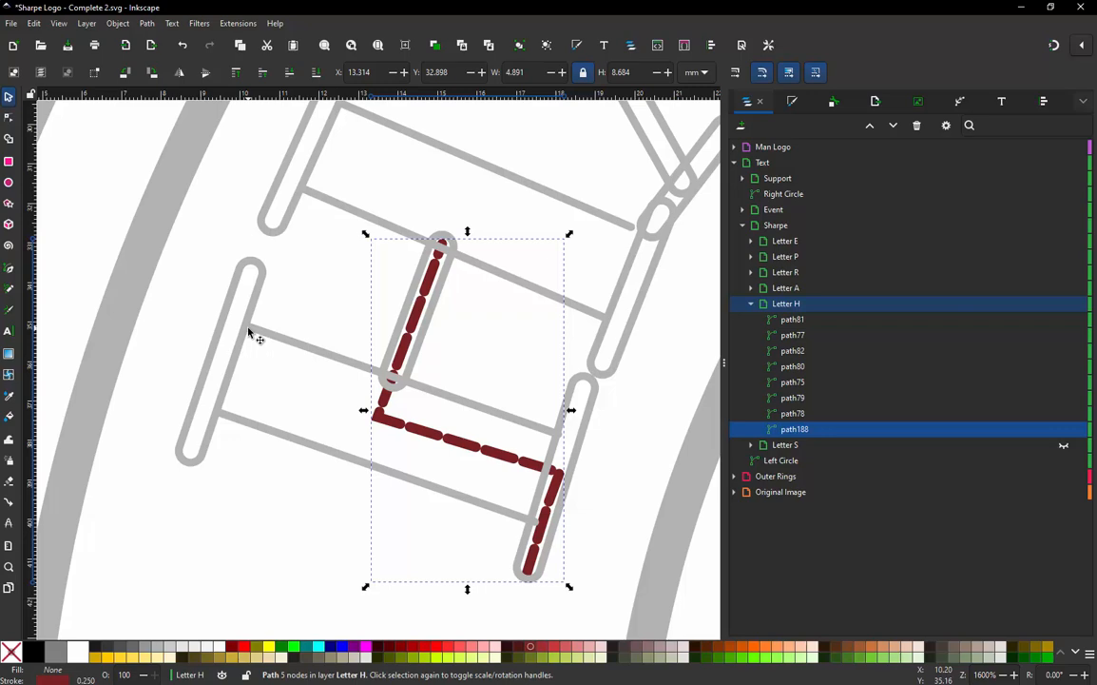
pyautogui.press('shift')
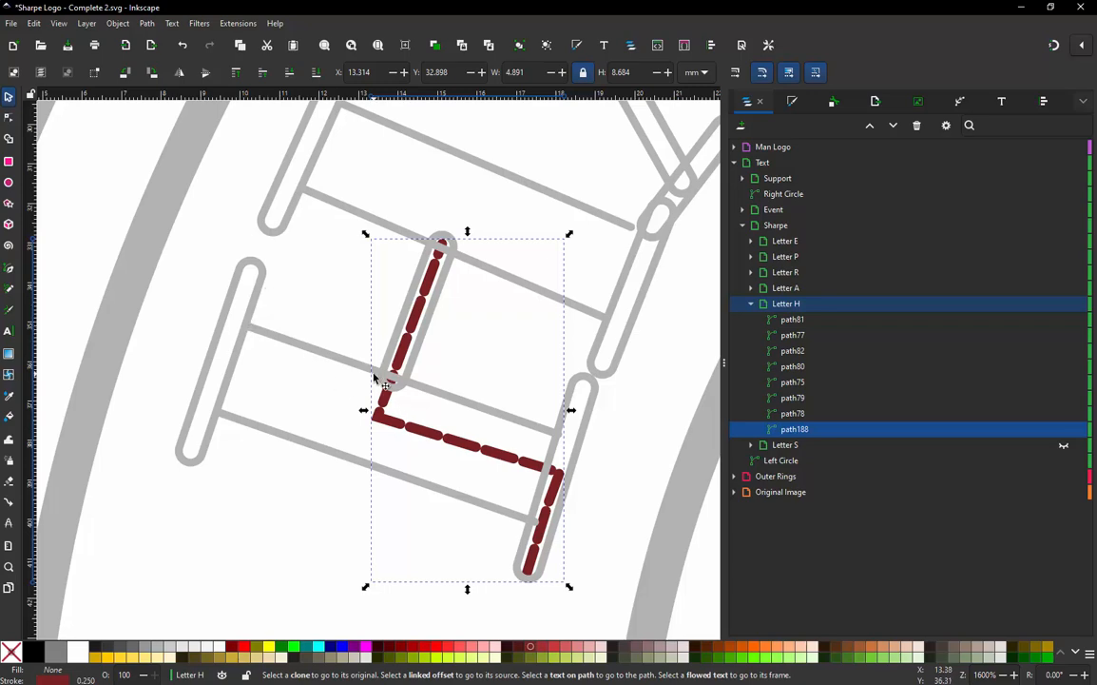
pyautogui.press('d')
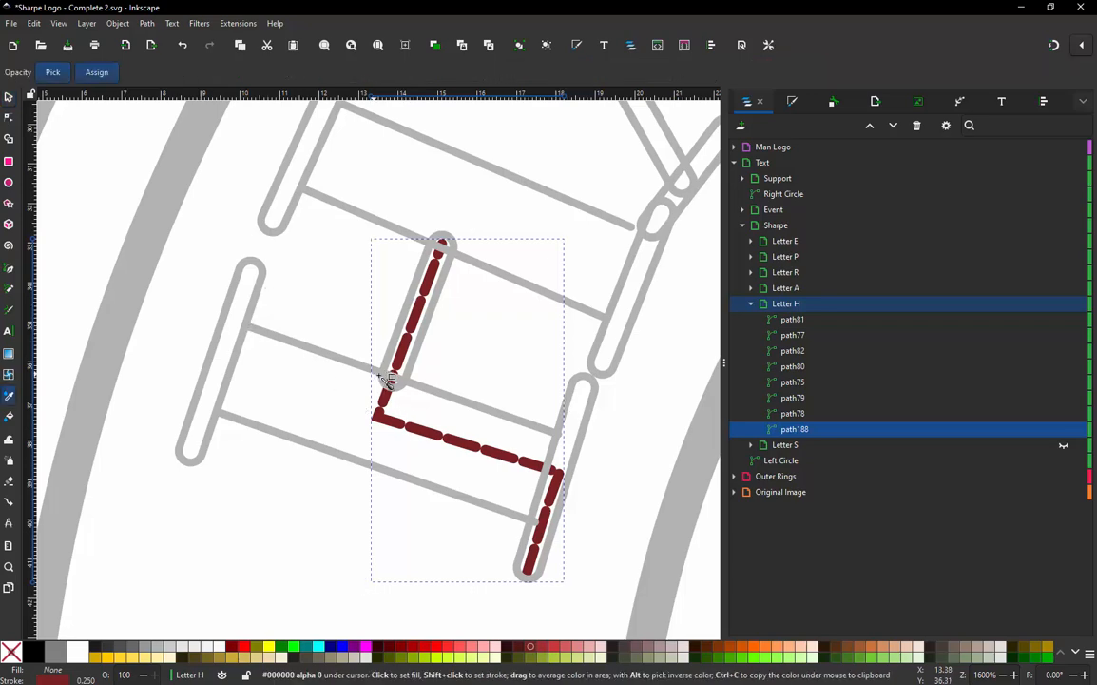
pyautogui.keyDown('shift'); pyautogui.click(314, 348); pyautogui.keyUp('shift')
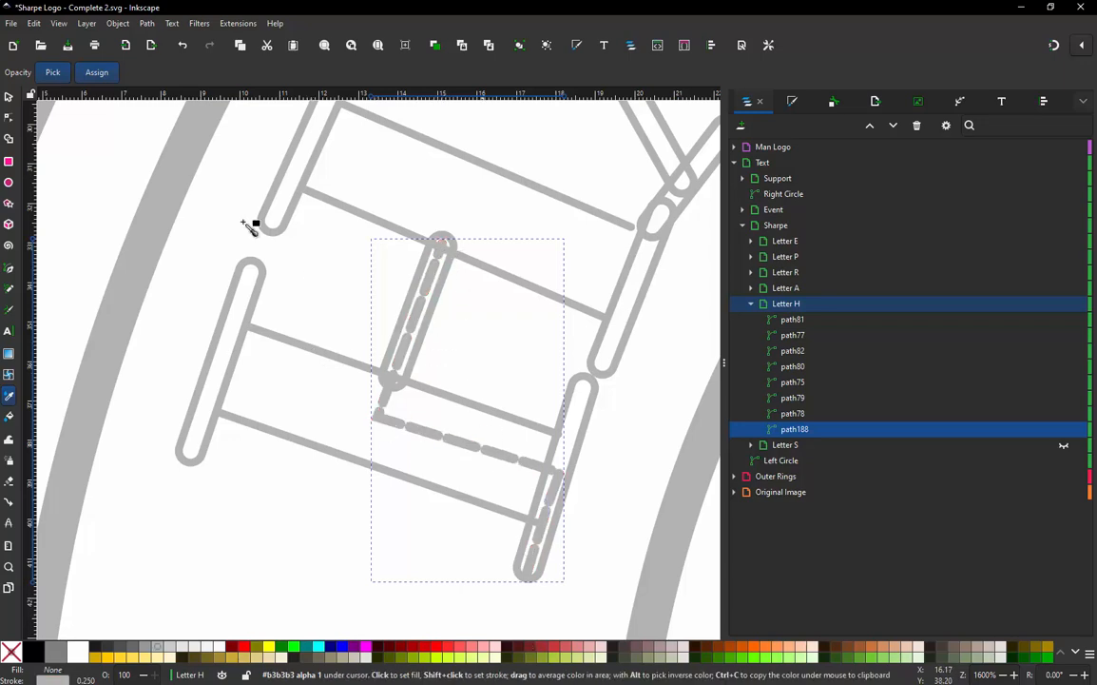
pyautogui.click(8, 96)
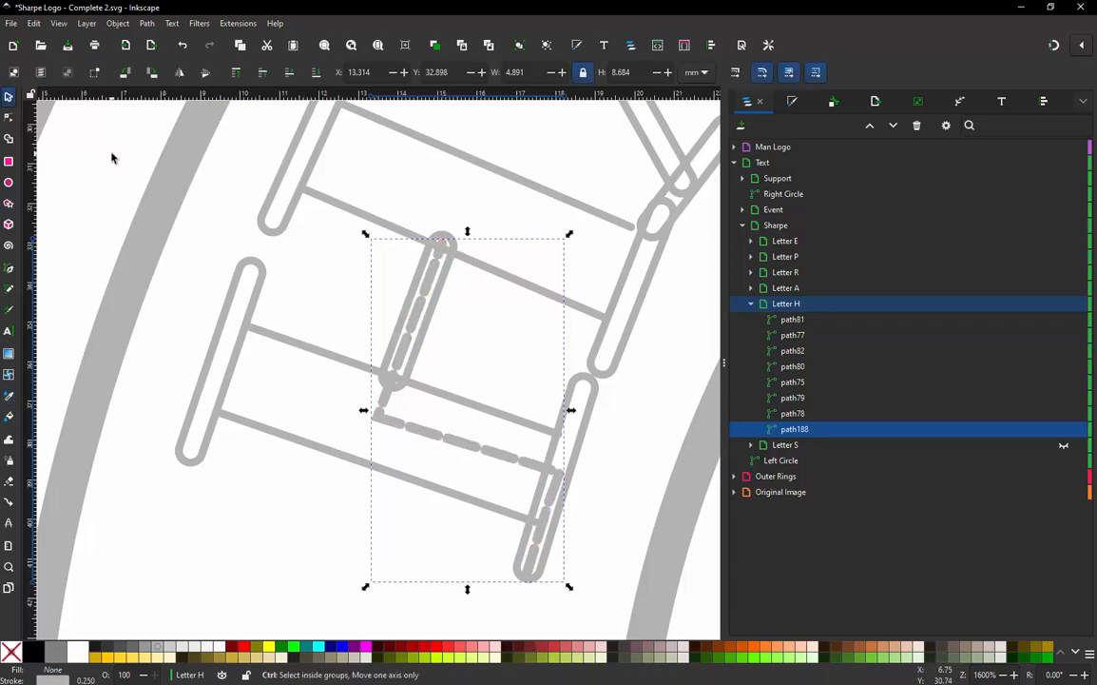
pyautogui.hotkey('ctrl', 'z')
pyautogui.click(103, 217)
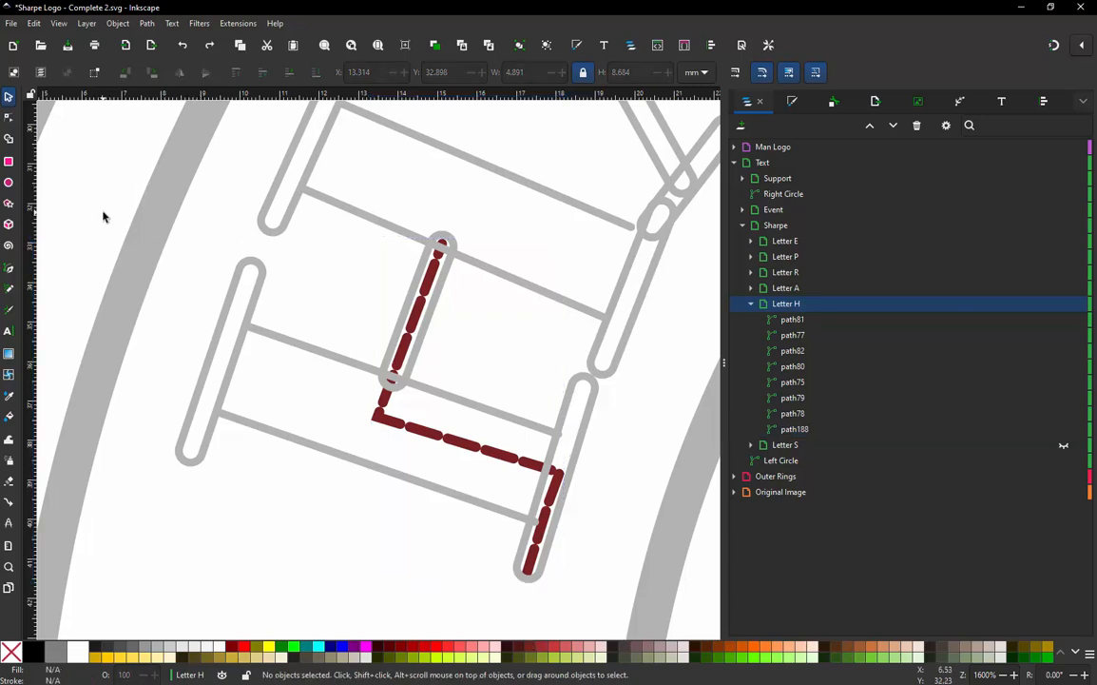
# - Match connecting line path188's stroke to the lower stem's grey #b3b3b3 using the Dropper
pyautogui.click(426, 438)
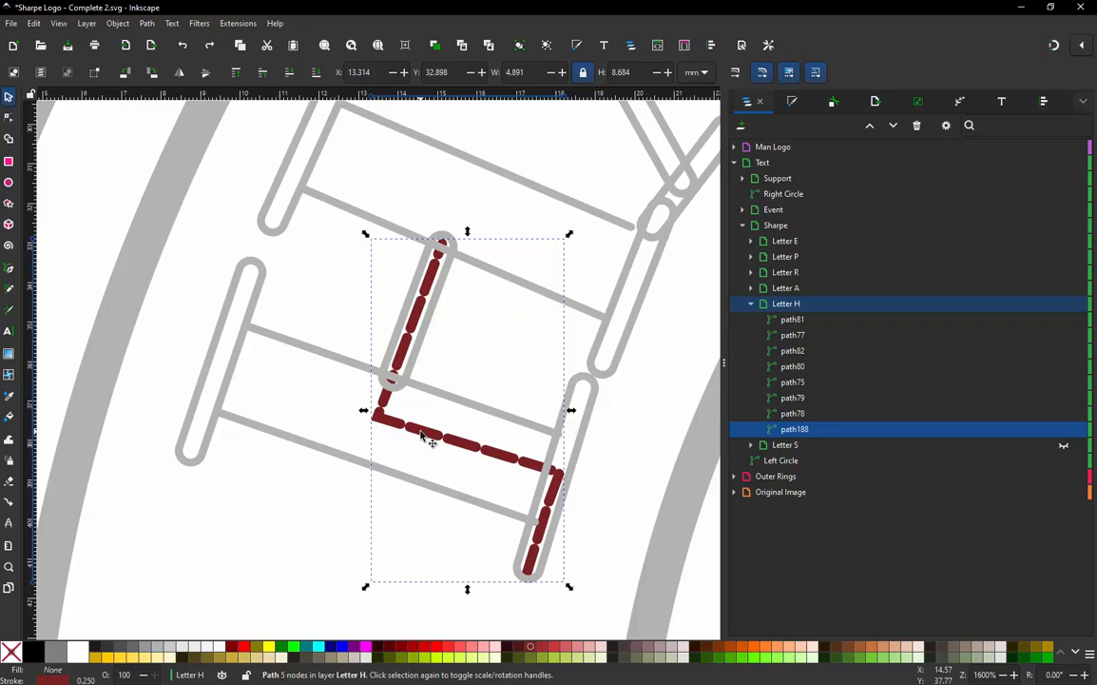
pyautogui.press('d')
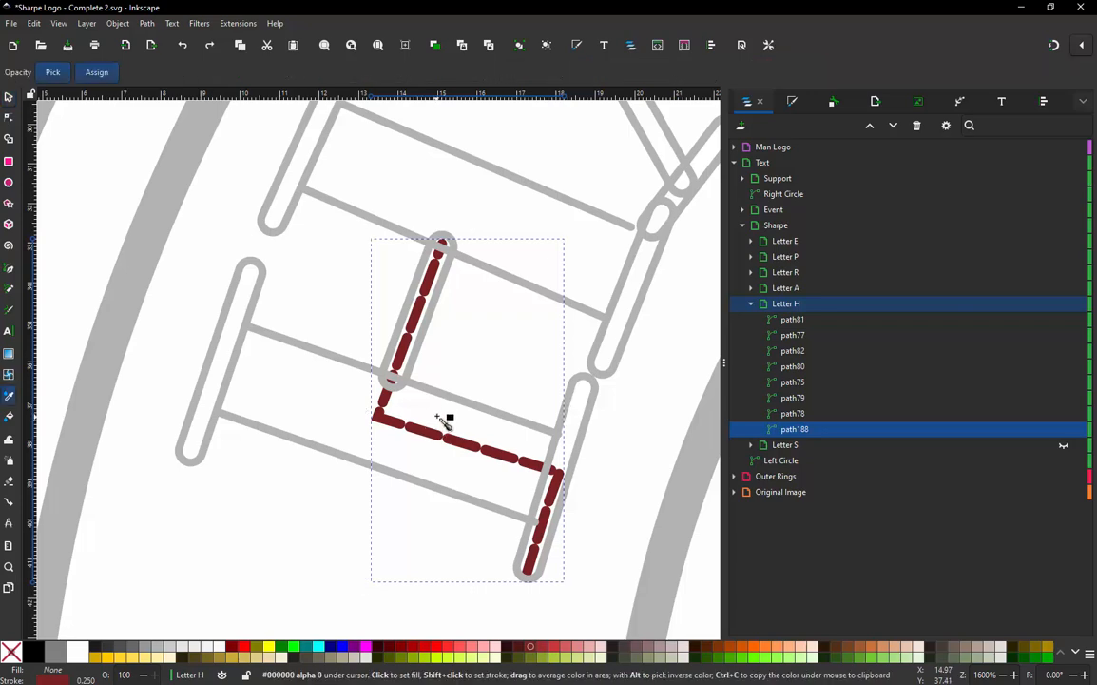
pyautogui.keyDown('shift'); pyautogui.click(325, 353); pyautogui.keyUp('shift')
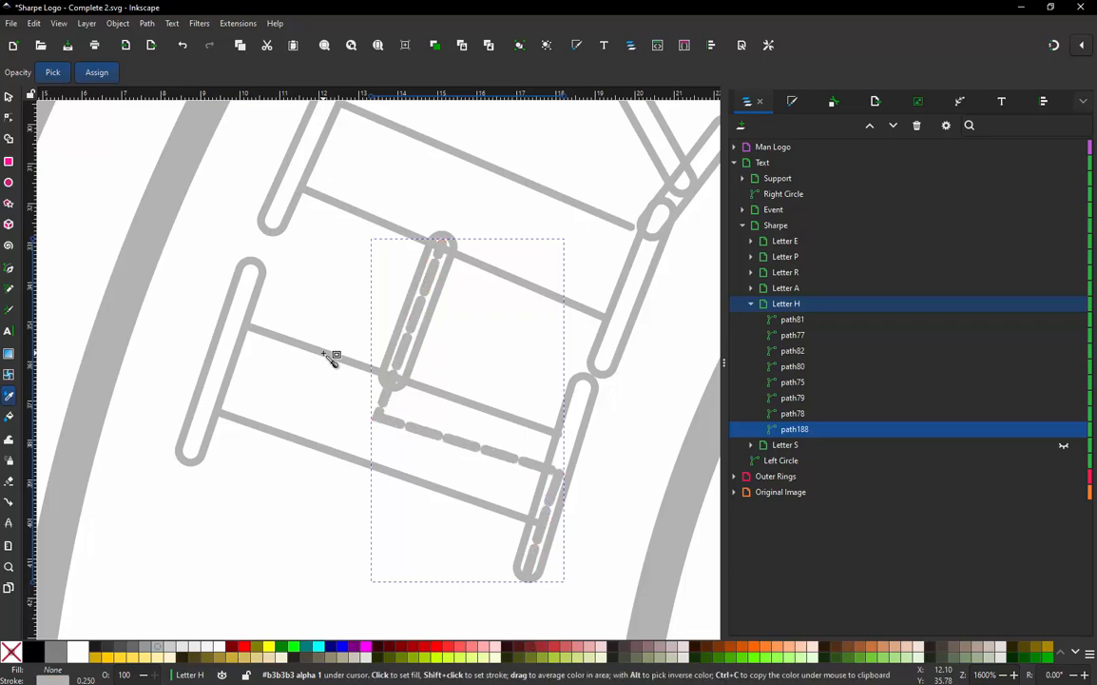
pyautogui.click(12, 97)
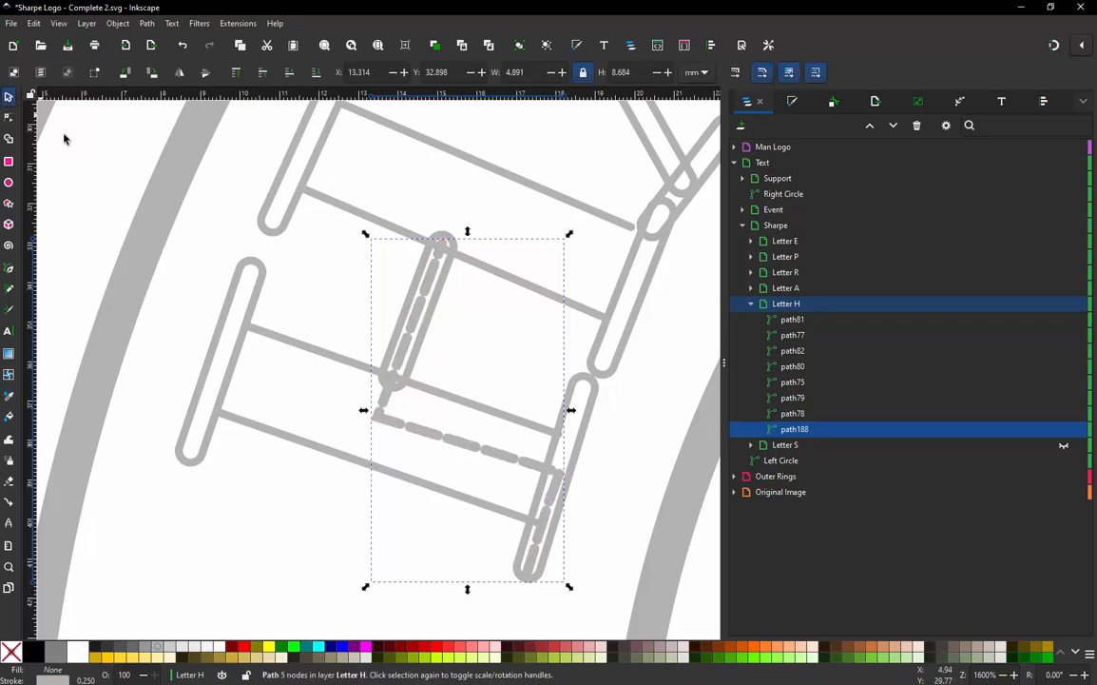
pyautogui.click(88, 163)
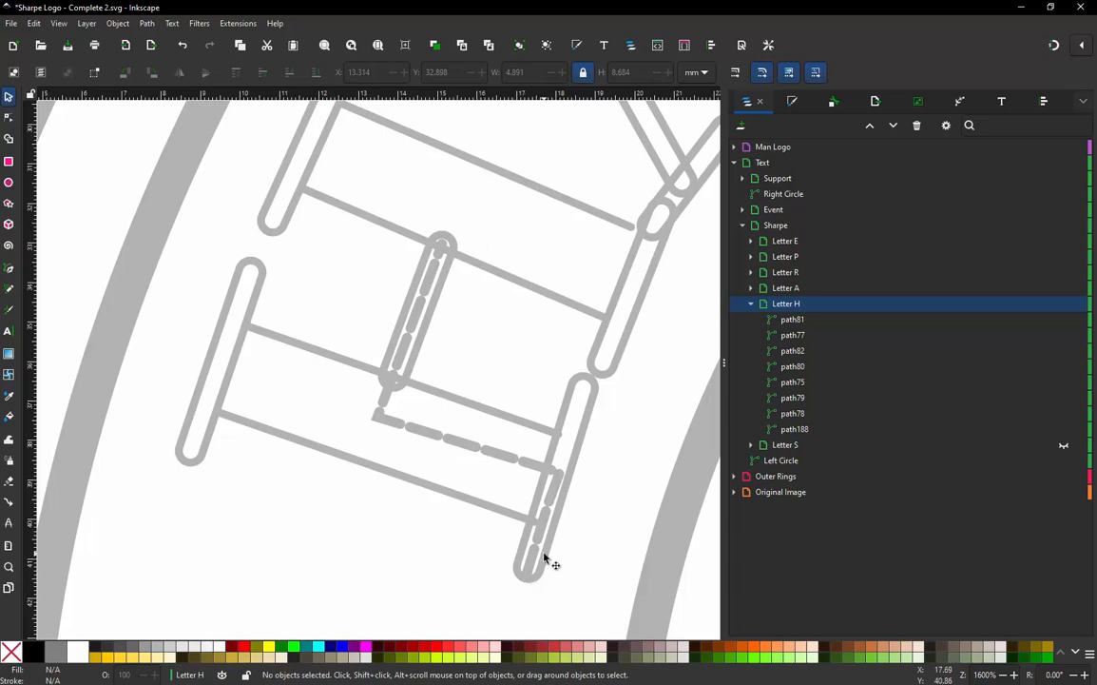
pyautogui.click(802, 432)
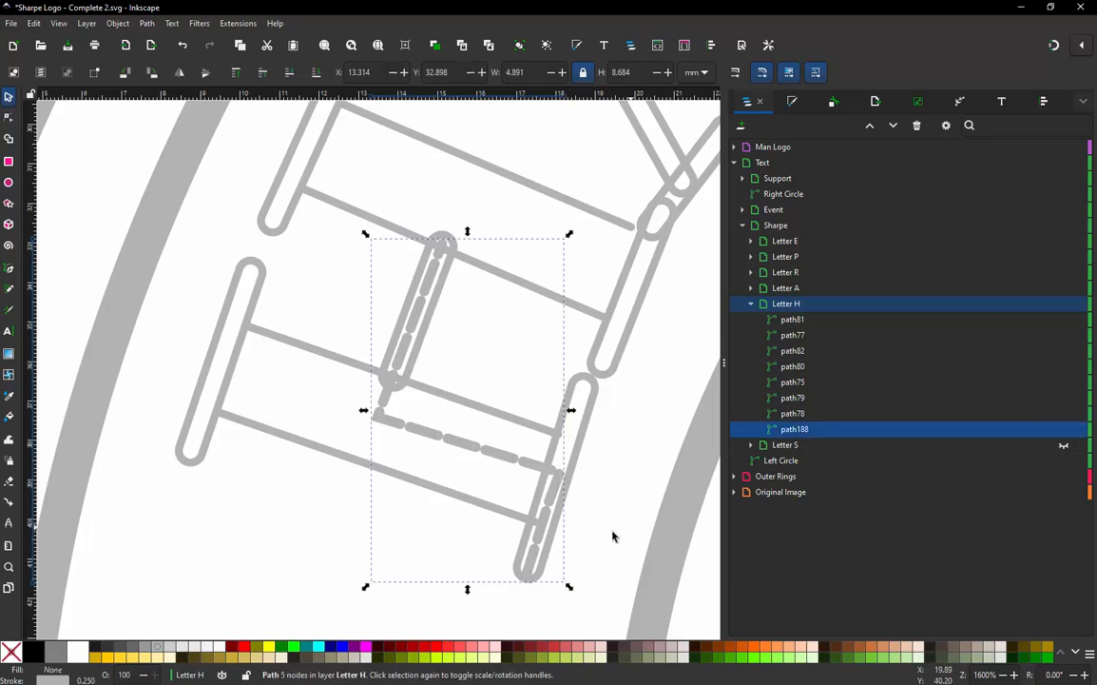
# - Enable Swap rails in the satin column embroidery parameters of crossbar path78, compare both stitch simulations, and apply the settings
pyautogui.click(435, 308)
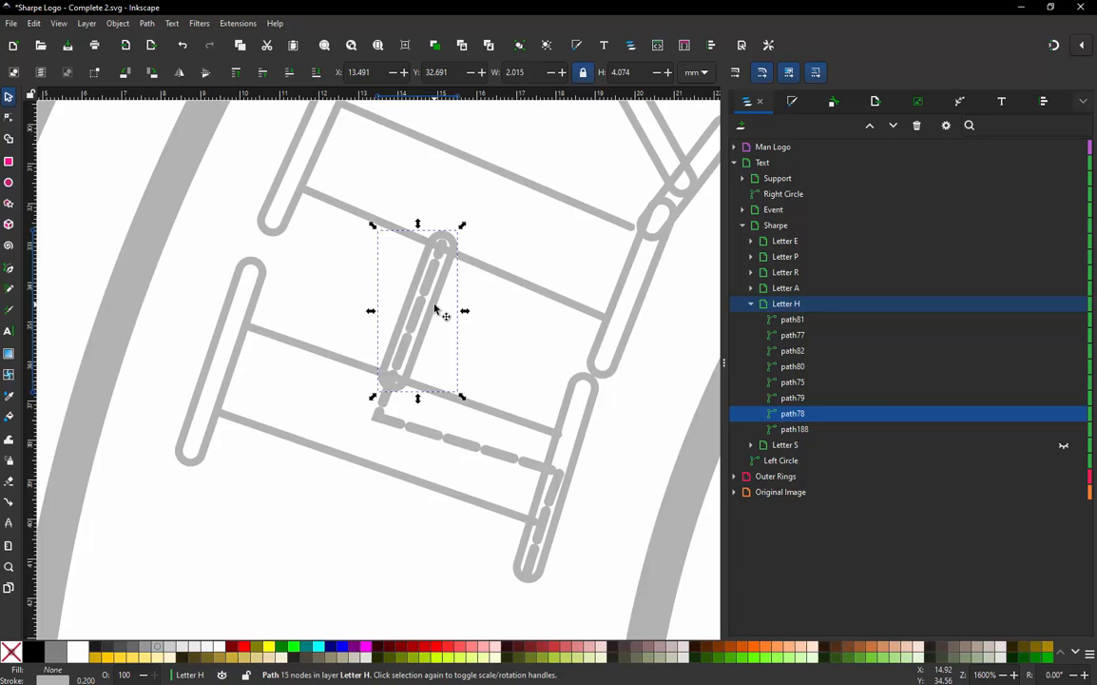
pyautogui.press('ctrl')
pyautogui.hotkey('ctrl', 'alt', 'q')
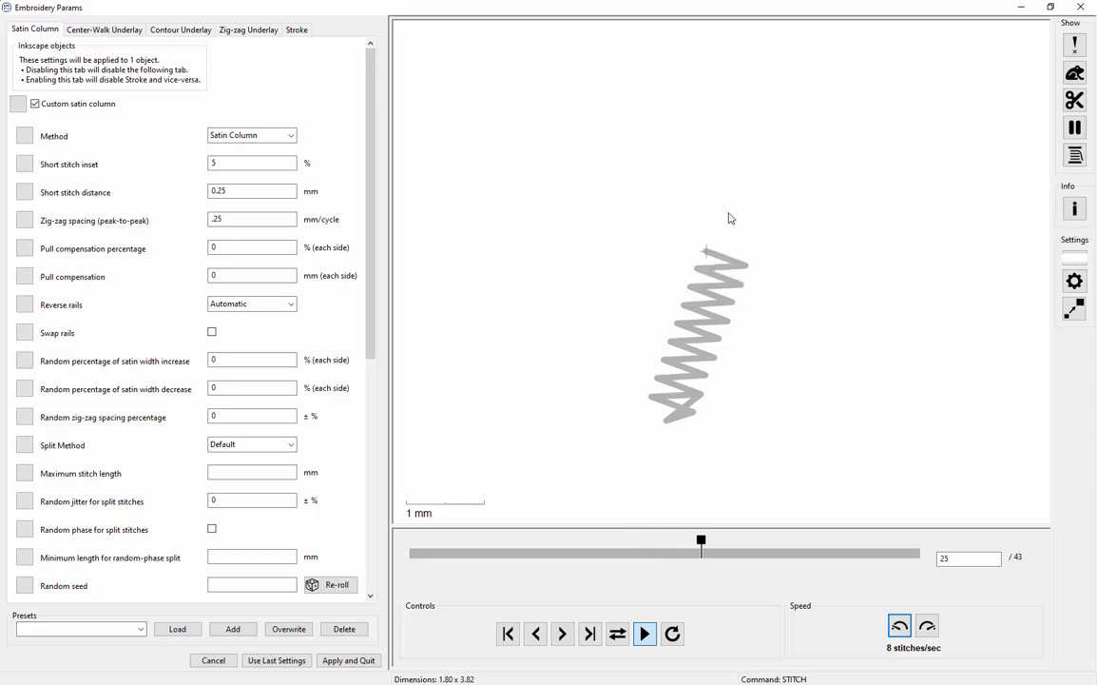
pyautogui.click(211, 333)
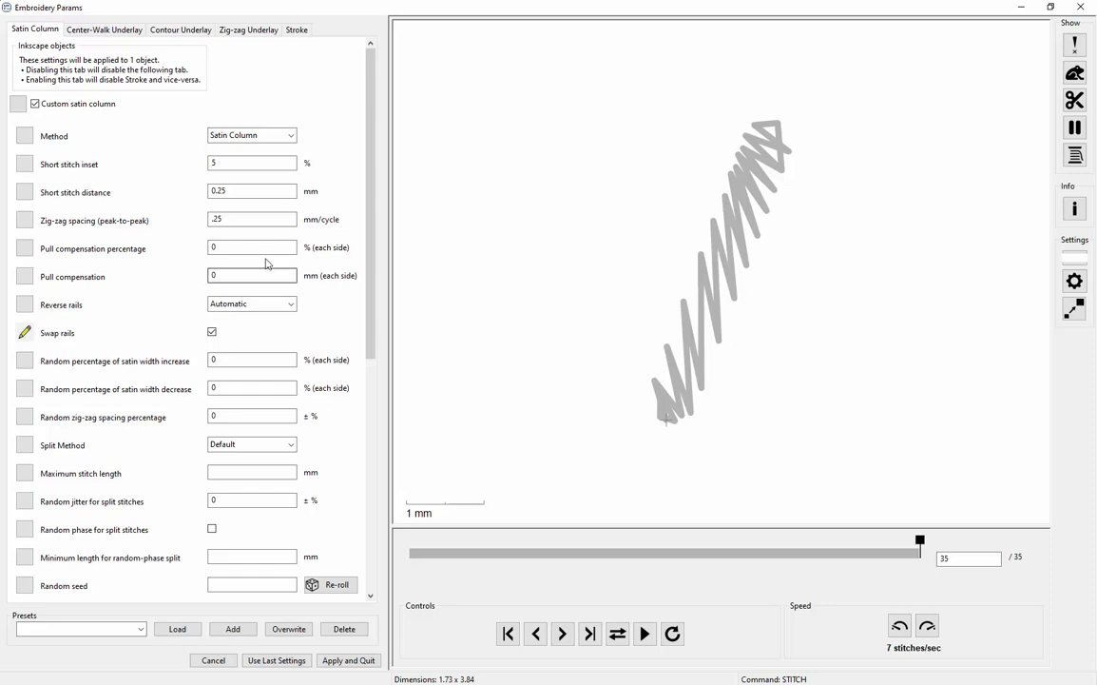
pyautogui.click(213, 333)
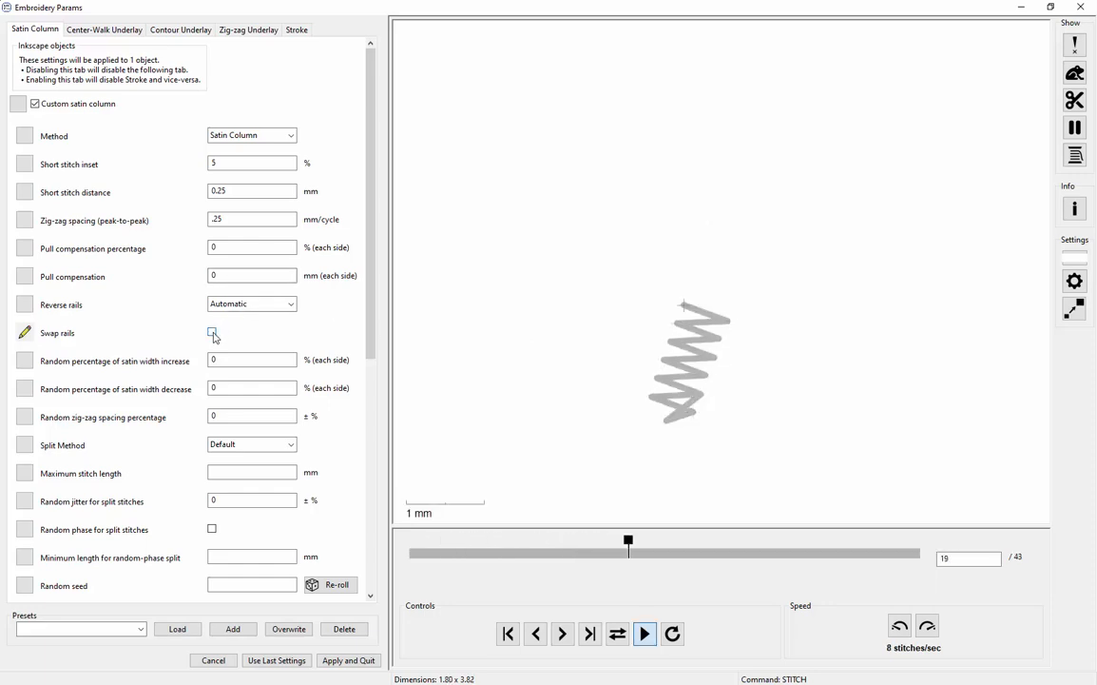
pyautogui.click(212, 333)
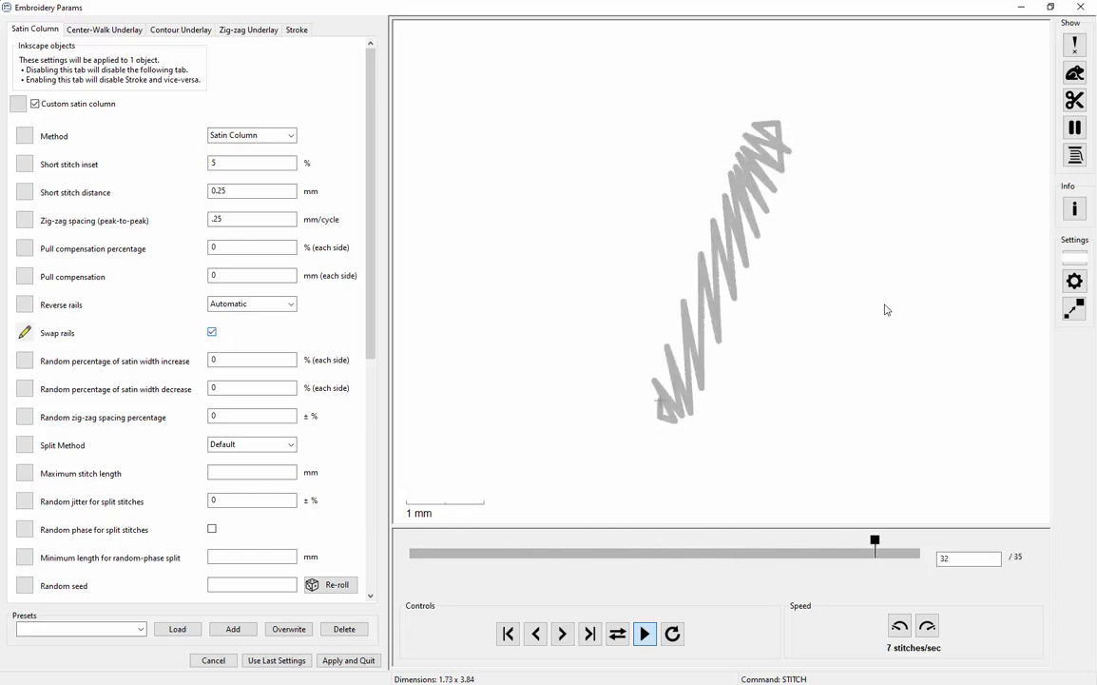
pyautogui.click(354, 660)
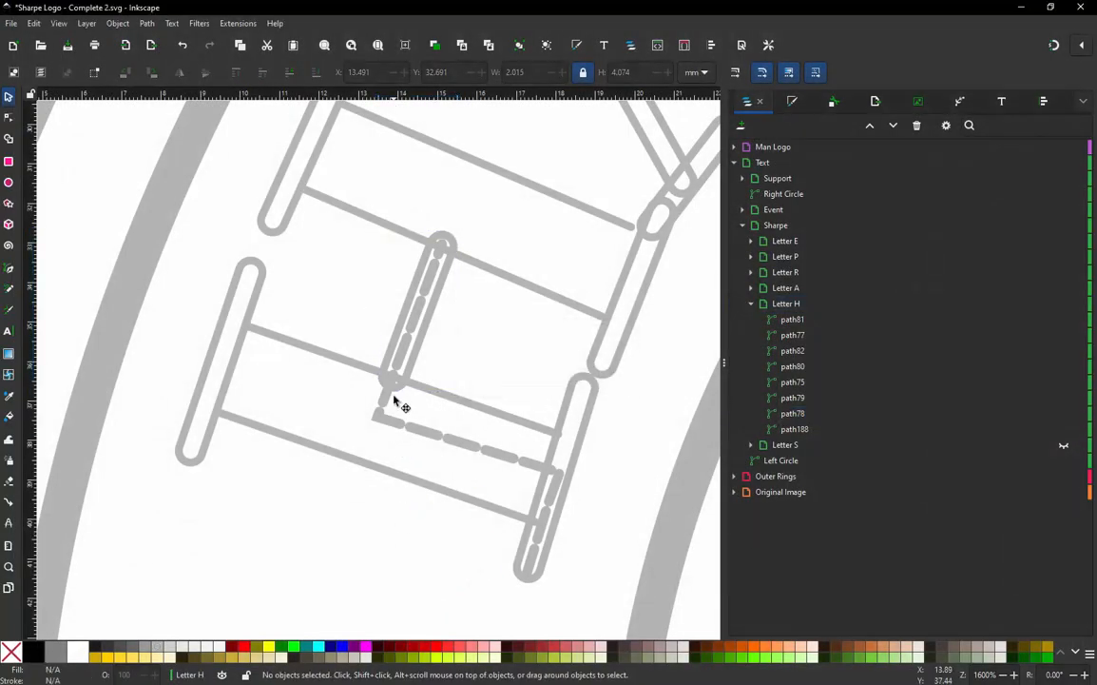
# - Try moving a node at the upper end of crossbar path78 outward along its rounded cap, and undo the move
pyautogui.scroll(2, 419, 309)
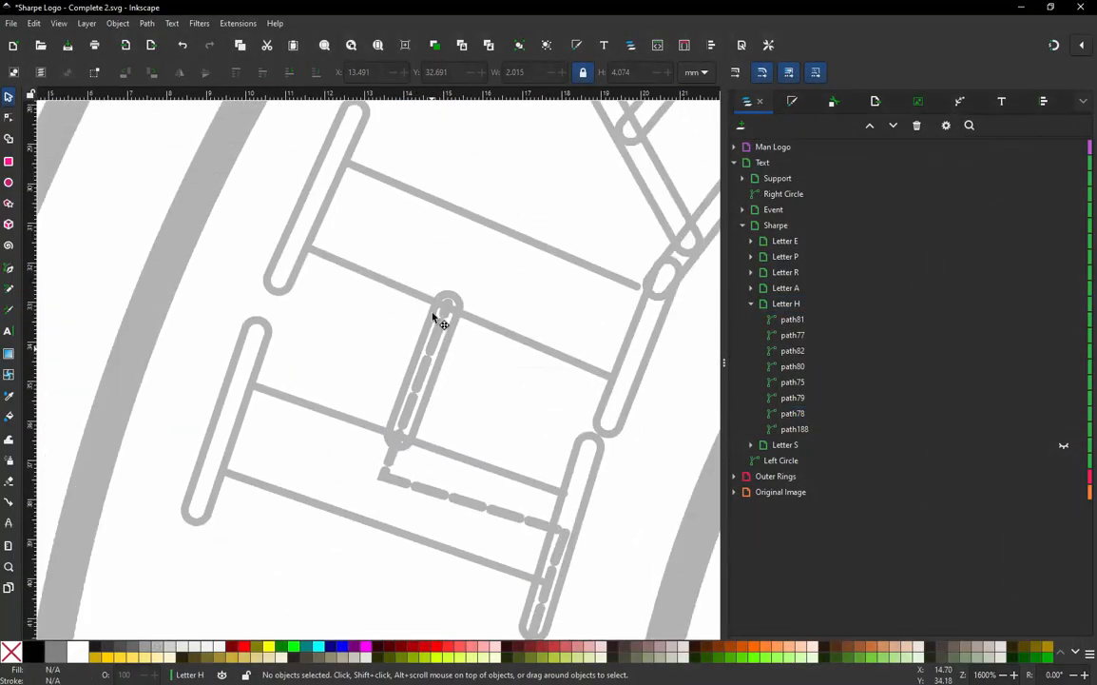
pyautogui.scroll(3, 436, 319)
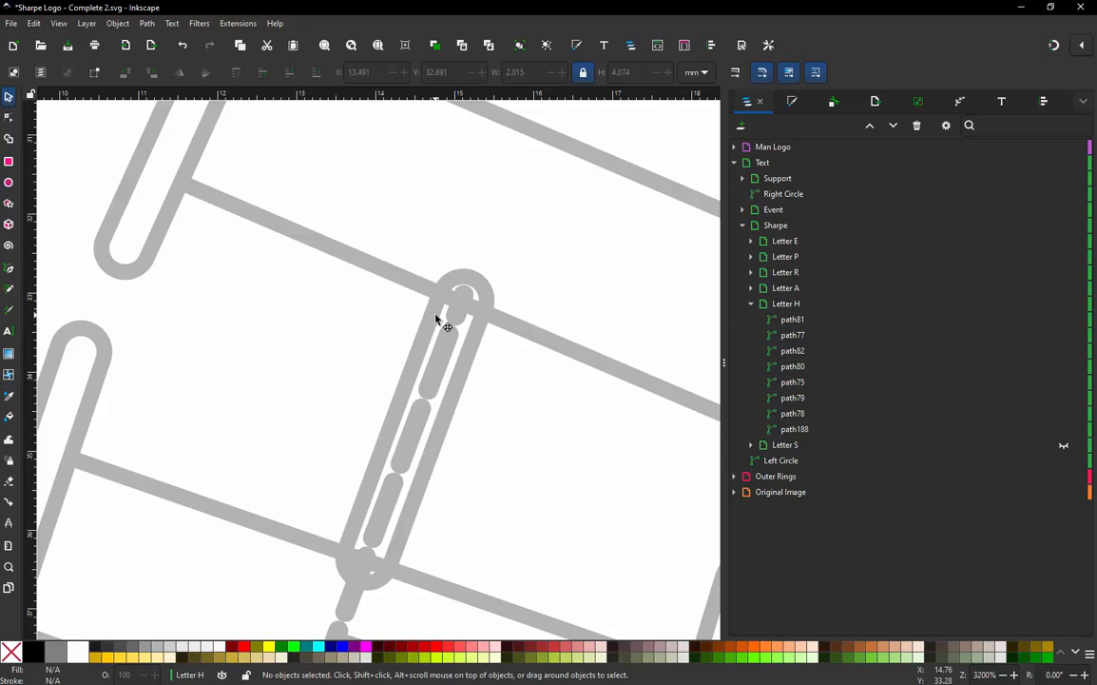
pyautogui.doubleClick(436, 320)
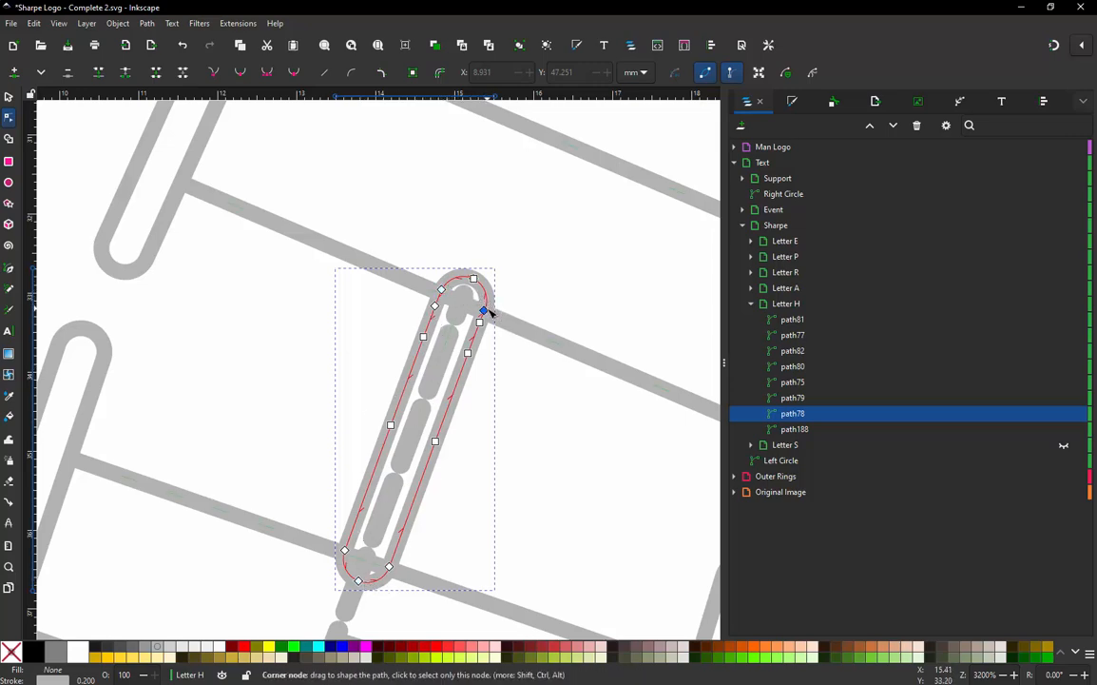
pyautogui.click(435, 306)
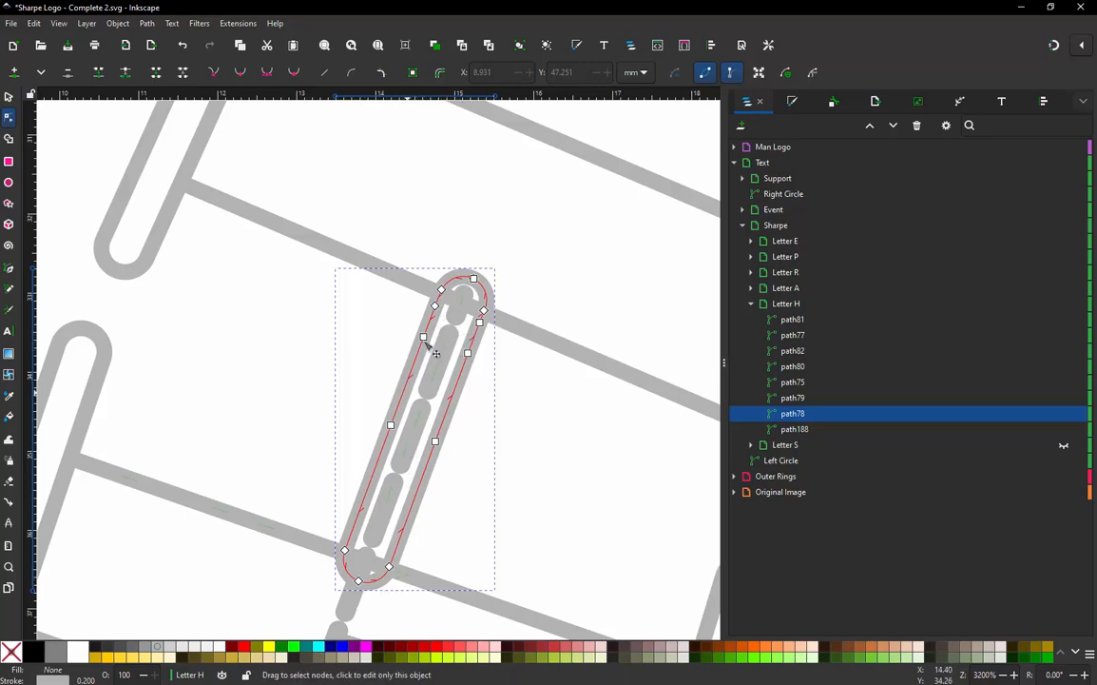
pyautogui.scroll(5, 465, 303)
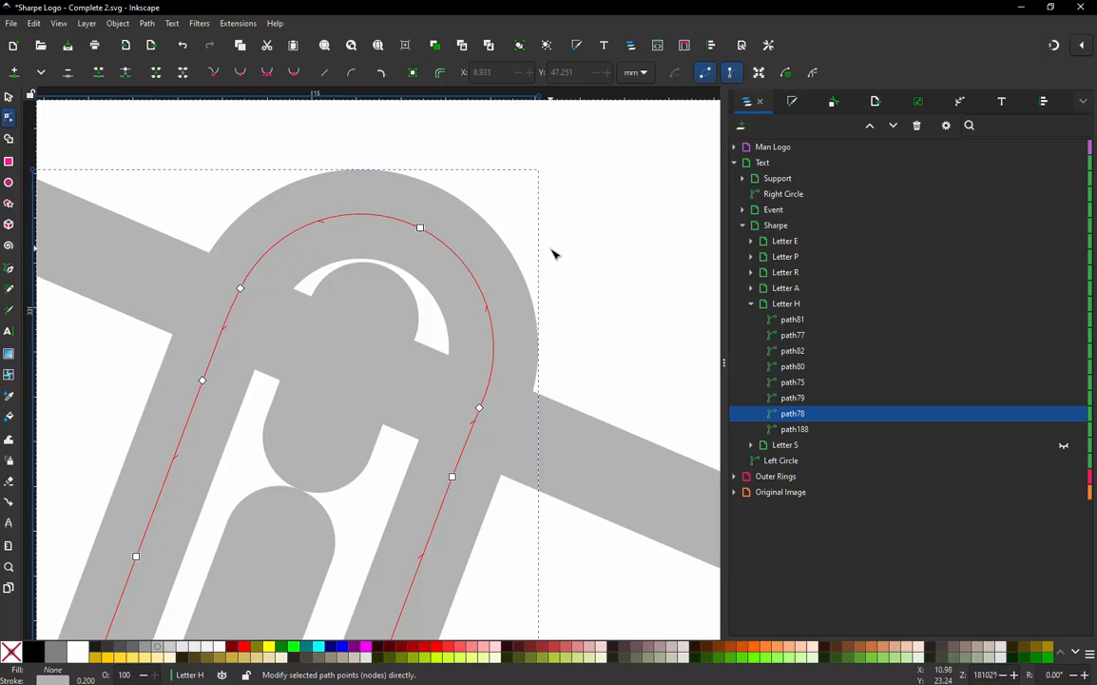
pyautogui.scroll(-1, 554, 254)
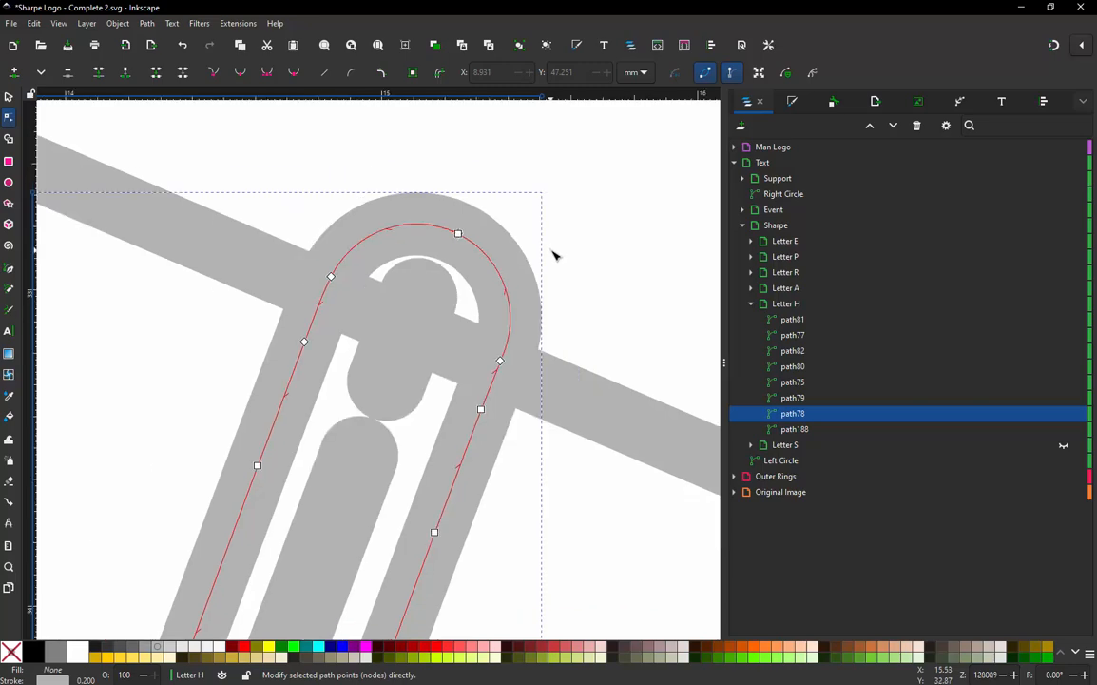
pyautogui.click(331, 277)
pyautogui.moveTo(344, 294); pyautogui.dragTo(286, 184)
pyautogui.hotkey('ctrl', 'z')
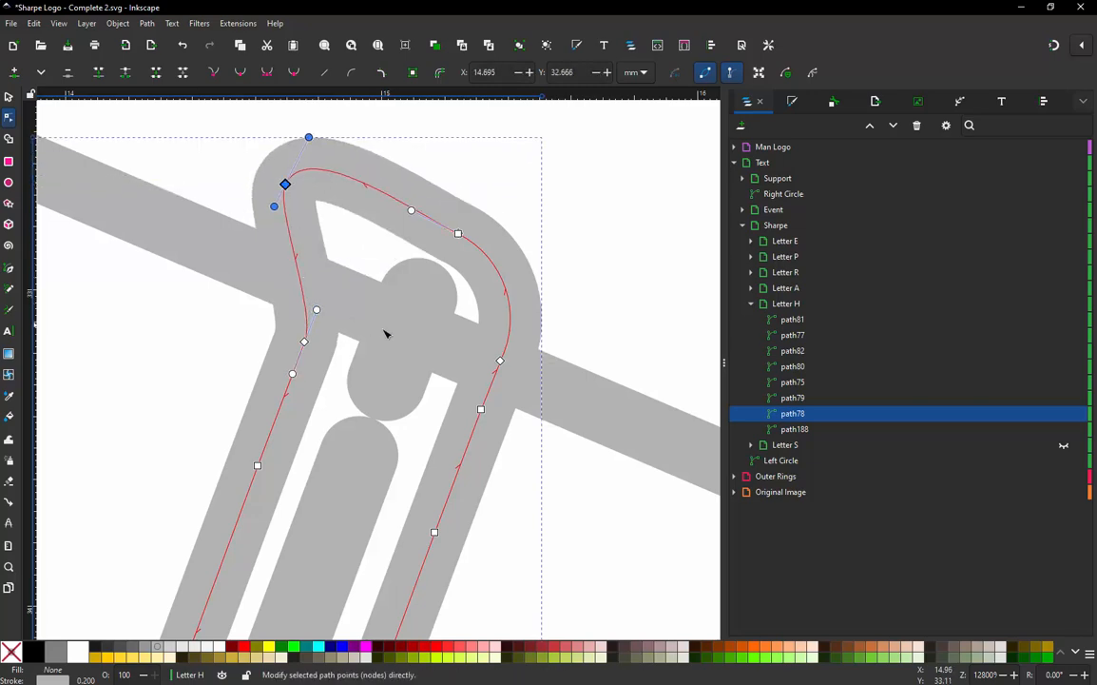
# - Try moving the nodes on either side of crossbar path78's upper cap outward, and undo the moves
pyautogui.hotkey('ctrl', 'z')
pyautogui.moveTo(304, 342); pyautogui.dragTo(162, 301)
pyautogui.hotkey('ctrl', 'z')
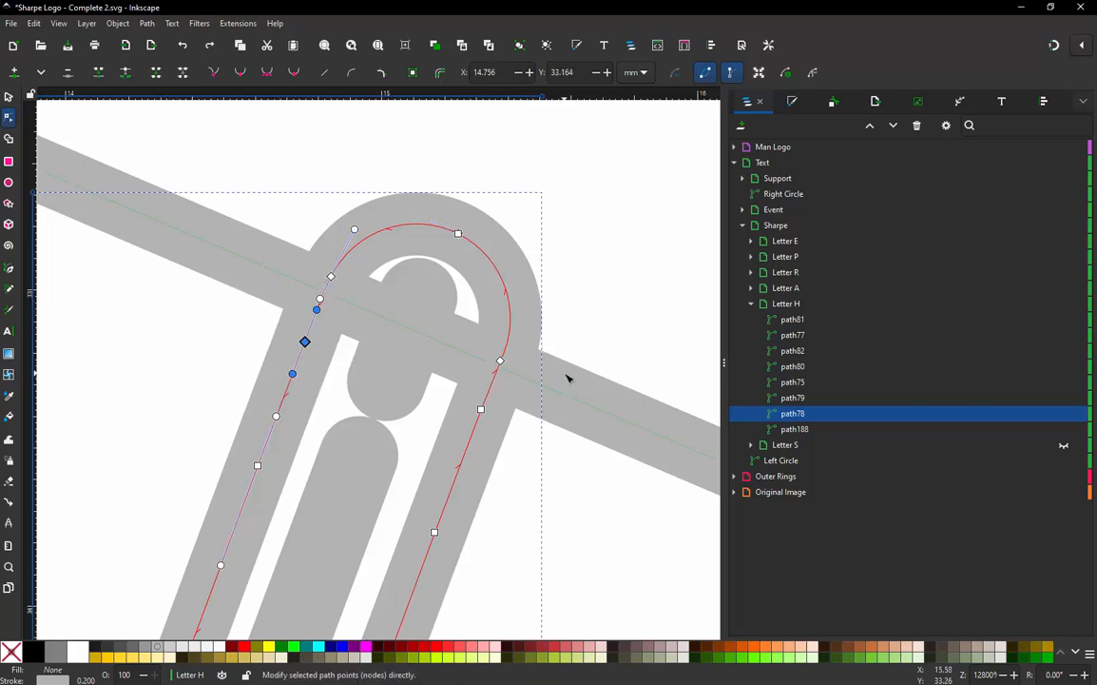
pyautogui.moveTo(500, 361); pyautogui.dragTo(620, 367)
pyautogui.hotkey('ctrl', 'z')
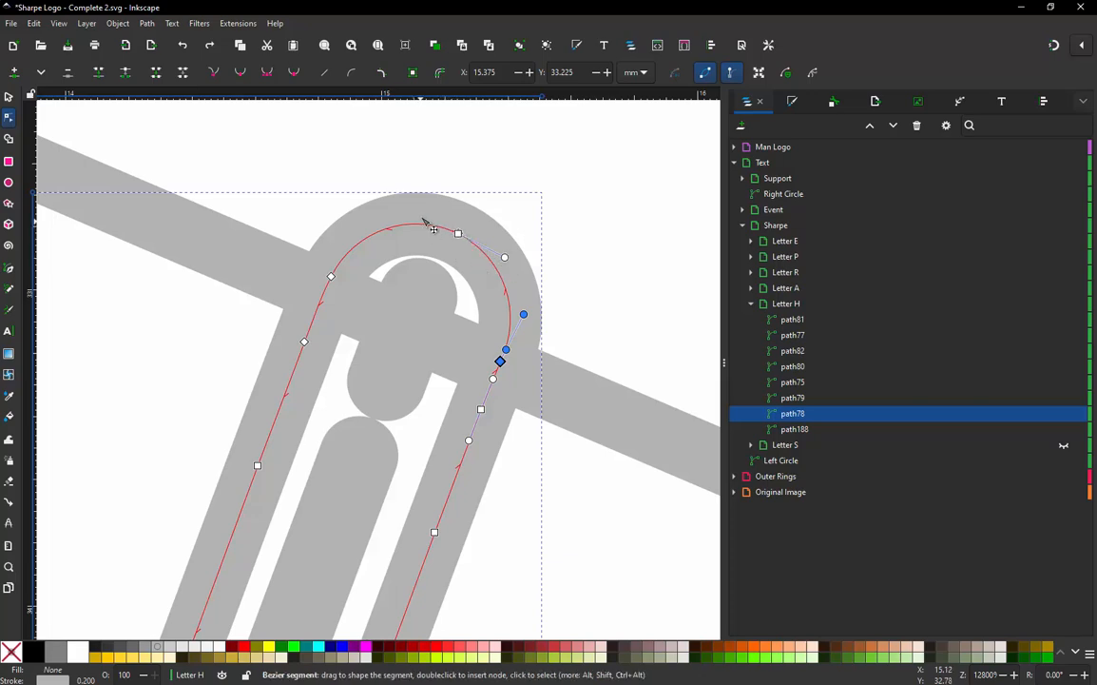
# - Hide the Bezier handles and delete the surplus nodes along both straight sides of crossbar path78
pyautogui.scroll(-2, 425, 220)
pyautogui.scroll(2, 455, 275)
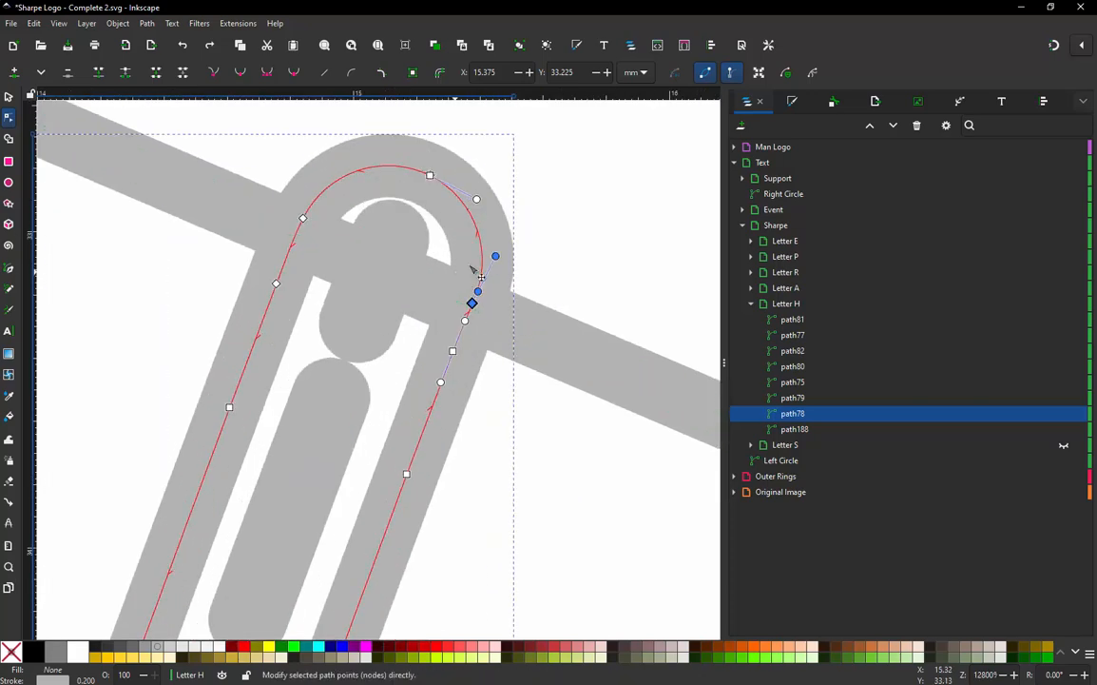
pyautogui.click(732, 74)
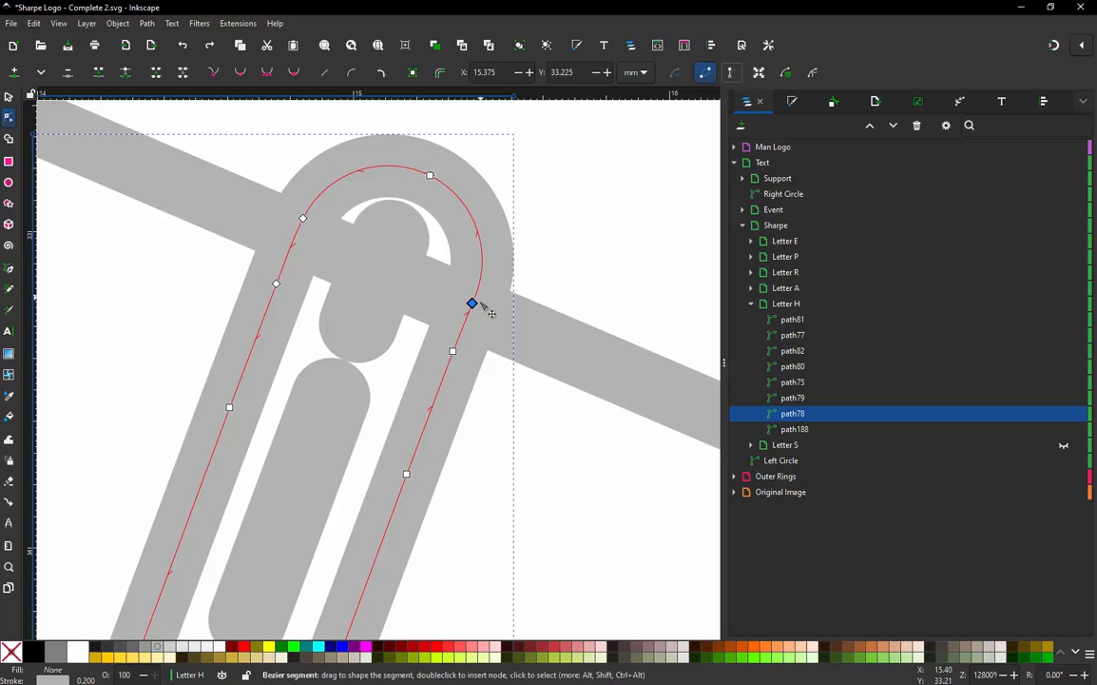
pyautogui.keyDown('ctrl'); pyautogui.keyDown('alt'); pyautogui.click(453, 351); pyautogui.keyUp('alt'); pyautogui.keyUp('ctrl')
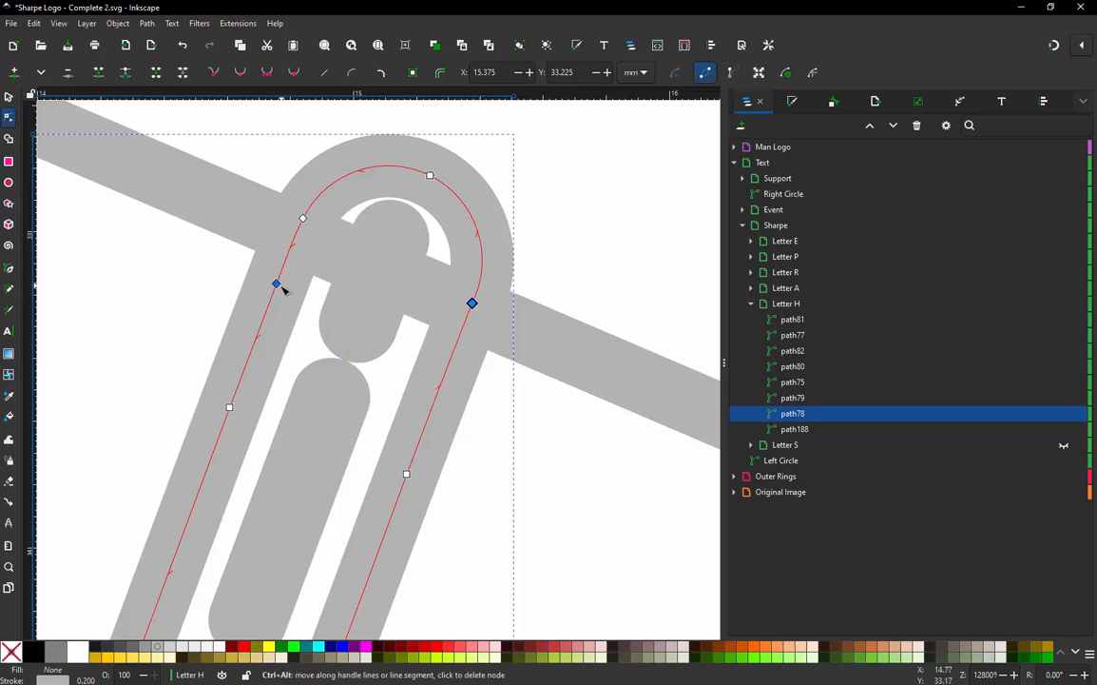
pyautogui.keyDown('ctrl'); pyautogui.scroll(-1, 394, 198); pyautogui.keyUp('ctrl')
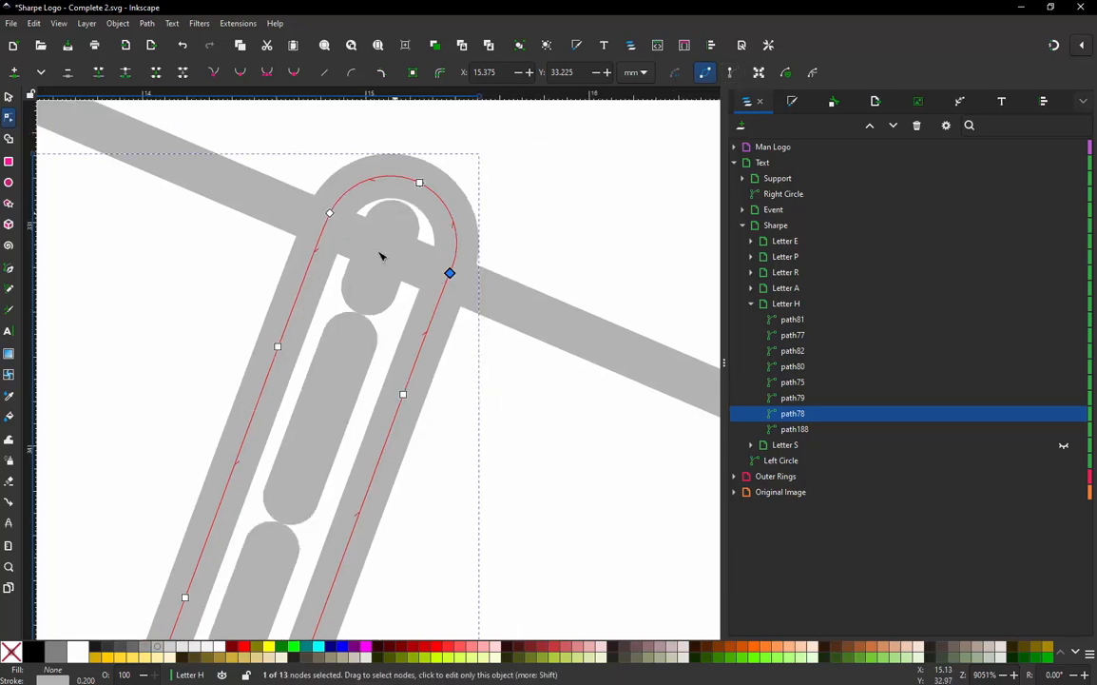
pyautogui.keyDown('ctrl'); pyautogui.keyDown('alt'); pyautogui.click(278, 346); pyautogui.keyUp('alt'); pyautogui.keyUp('ctrl')
pyautogui.keyDown('ctrl'); pyautogui.keyDown('alt'); pyautogui.click(403, 396); pyautogui.keyUp('alt'); pyautogui.keyUp('ctrl')
pyautogui.keyDown('ctrl'); pyautogui.scroll(-2, 421, 173); pyautogui.keyUp('ctrl')
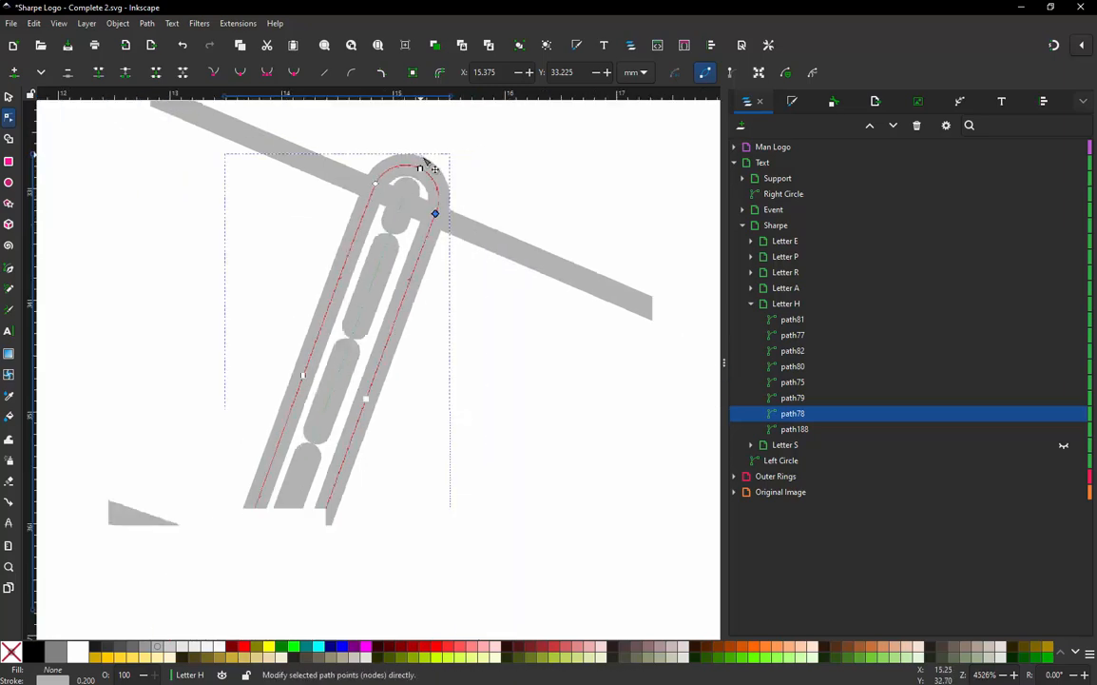
pyautogui.keyDown('ctrl'); pyautogui.keyDown('alt'); pyautogui.click(302, 375); pyautogui.keyUp('alt'); pyautogui.keyUp('ctrl')
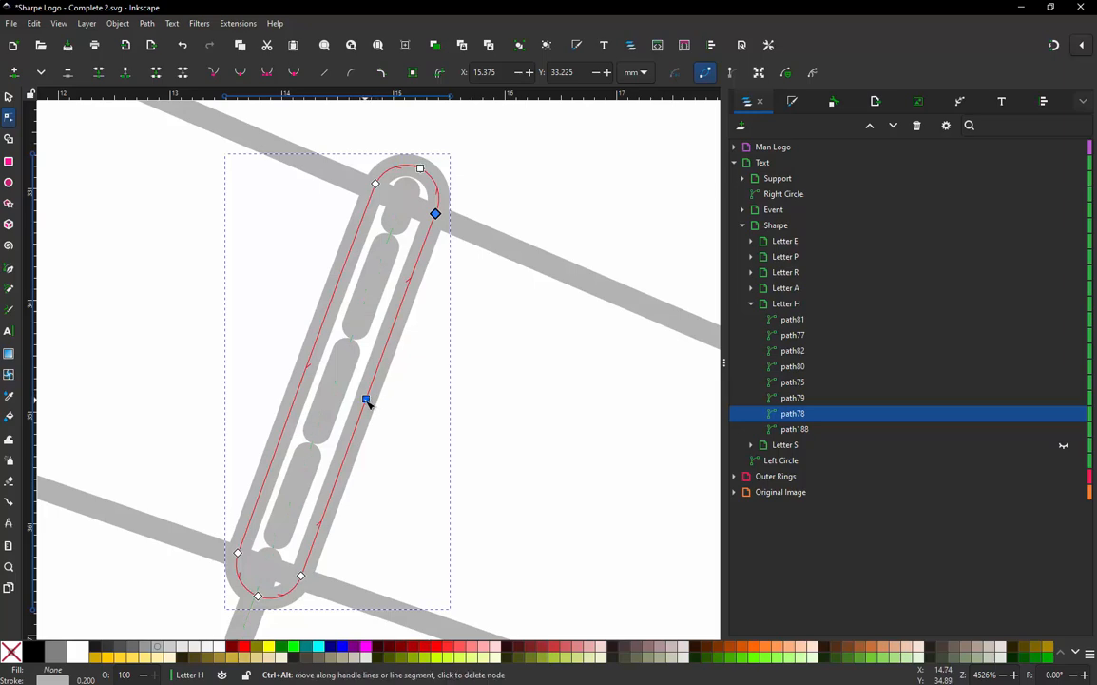
pyautogui.keyDown('ctrl'); pyautogui.keyDown('alt'); pyautogui.click(365, 399); pyautogui.keyUp('alt'); pyautogui.keyUp('ctrl')
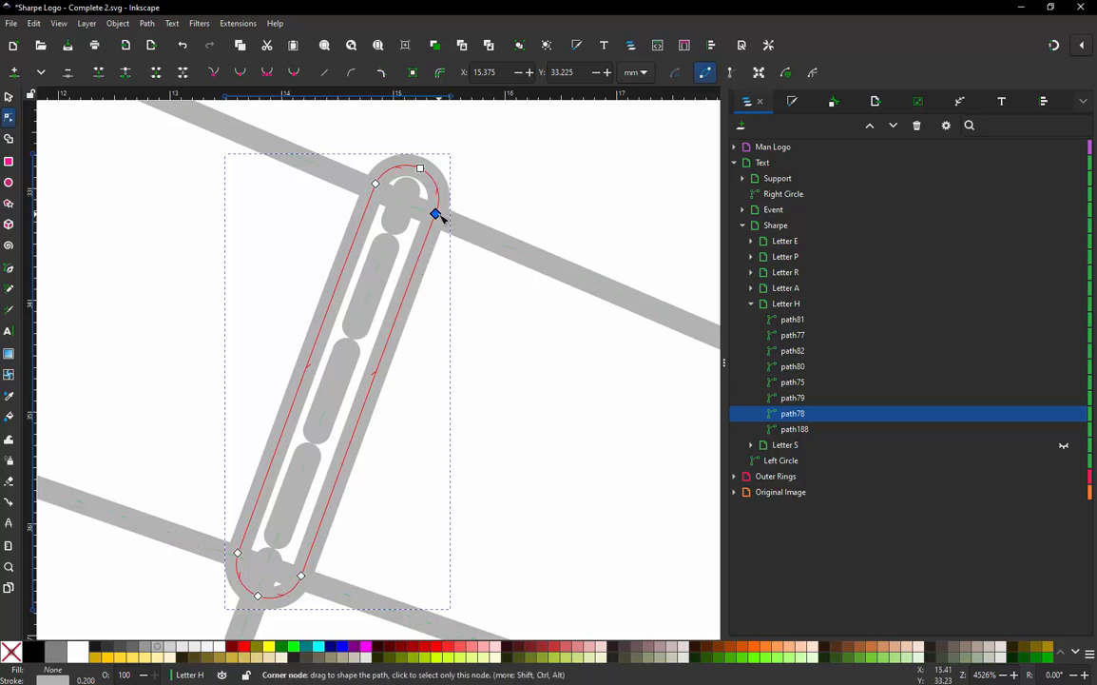
# - Try pulling the node where crossbar path78's upper cap meets its straight side away from the shape, undo the move, and clear the node selection
pyautogui.moveTo(435, 214); pyautogui.dragTo(611, 350)
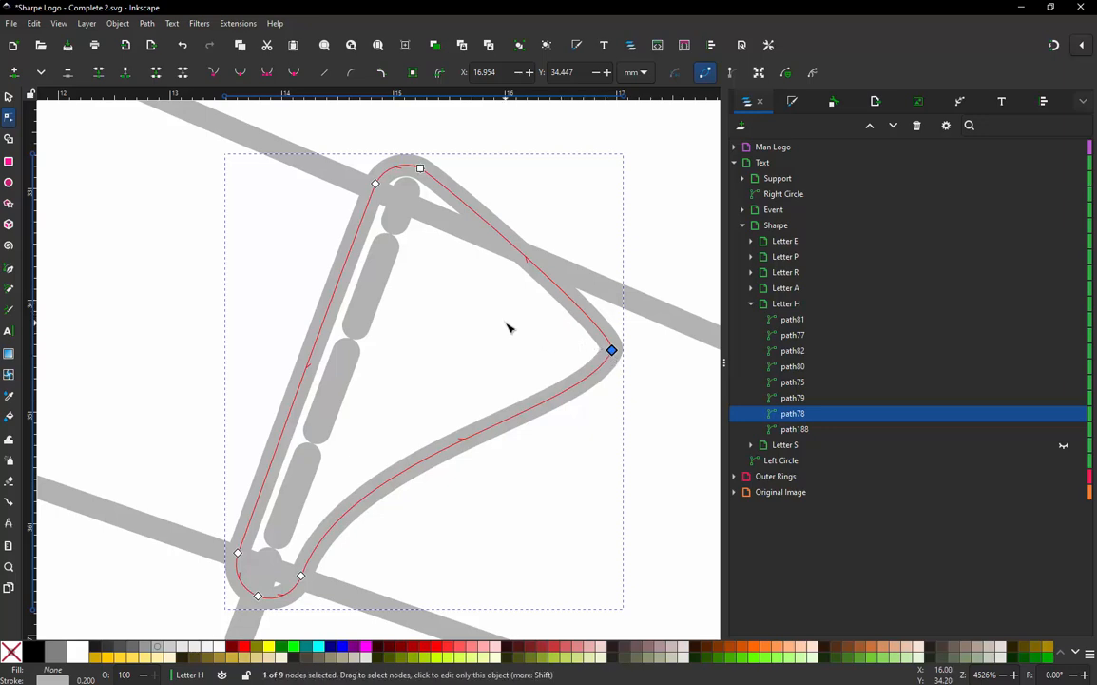
pyautogui.press('Escape')
pyautogui.hotkey('ctrl', 'z')
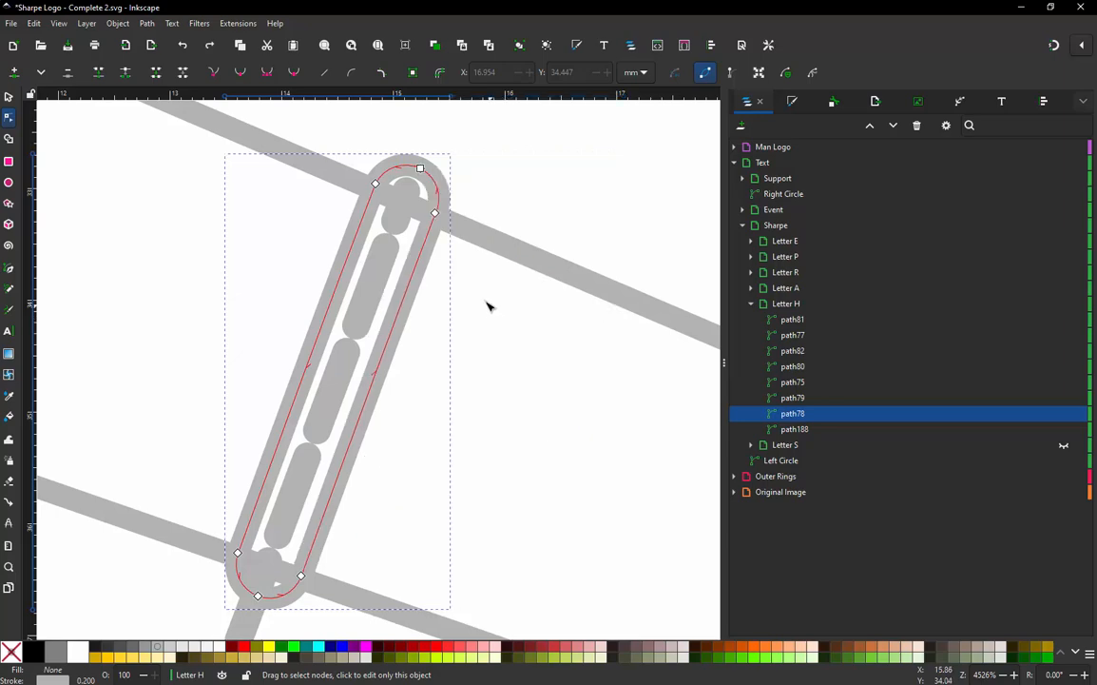
pyautogui.moveTo(460, 122); pyautogui.dragTo(203, 618)
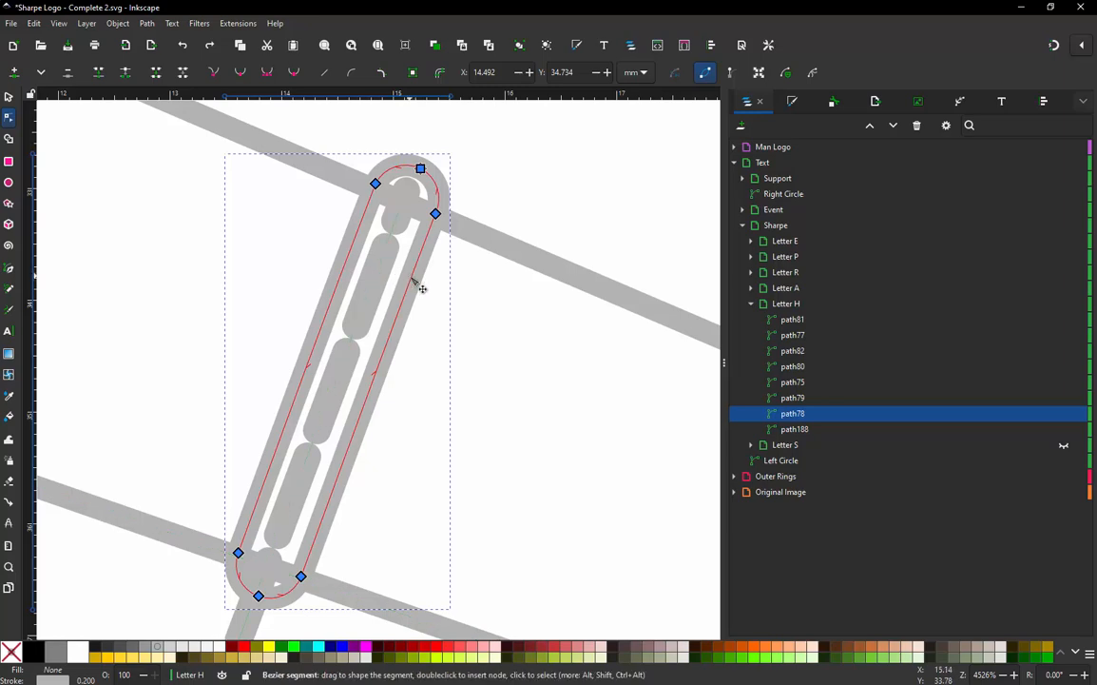
pyautogui.click(417, 271)
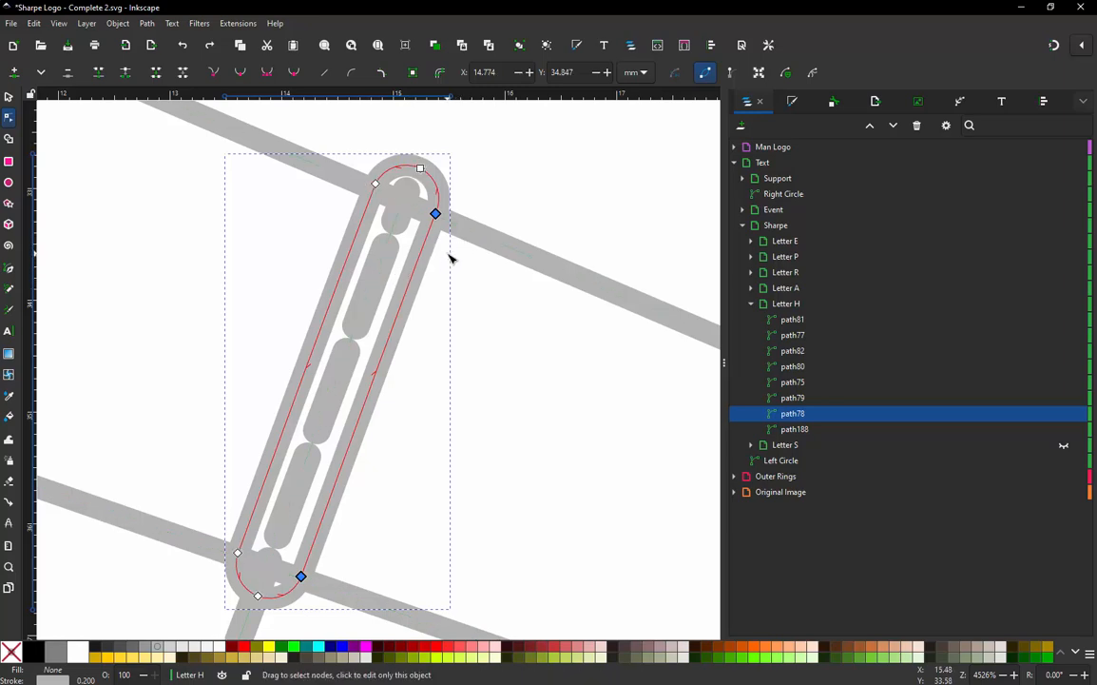
pyautogui.click(436, 215)
pyautogui.click(481, 186)
# - Simulate crossbar path78's stitches with Custom satin column disabled and enabled, and close the embroidery parameters without applying
pyautogui.hotkey('alt', 'q')
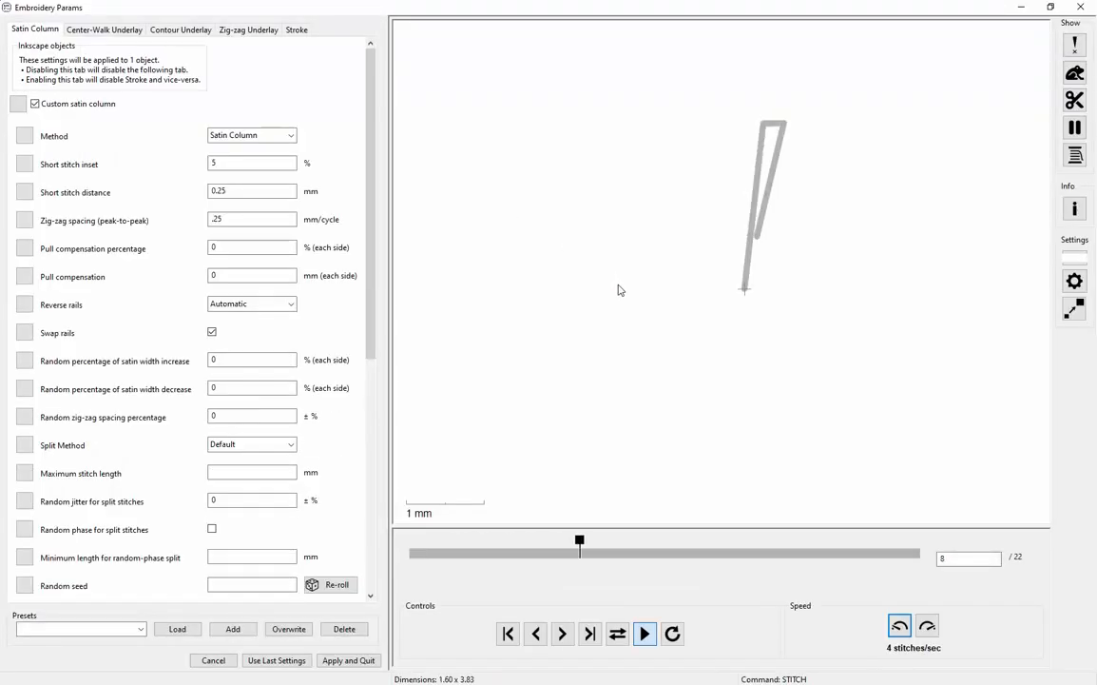
pyautogui.click(70, 106)
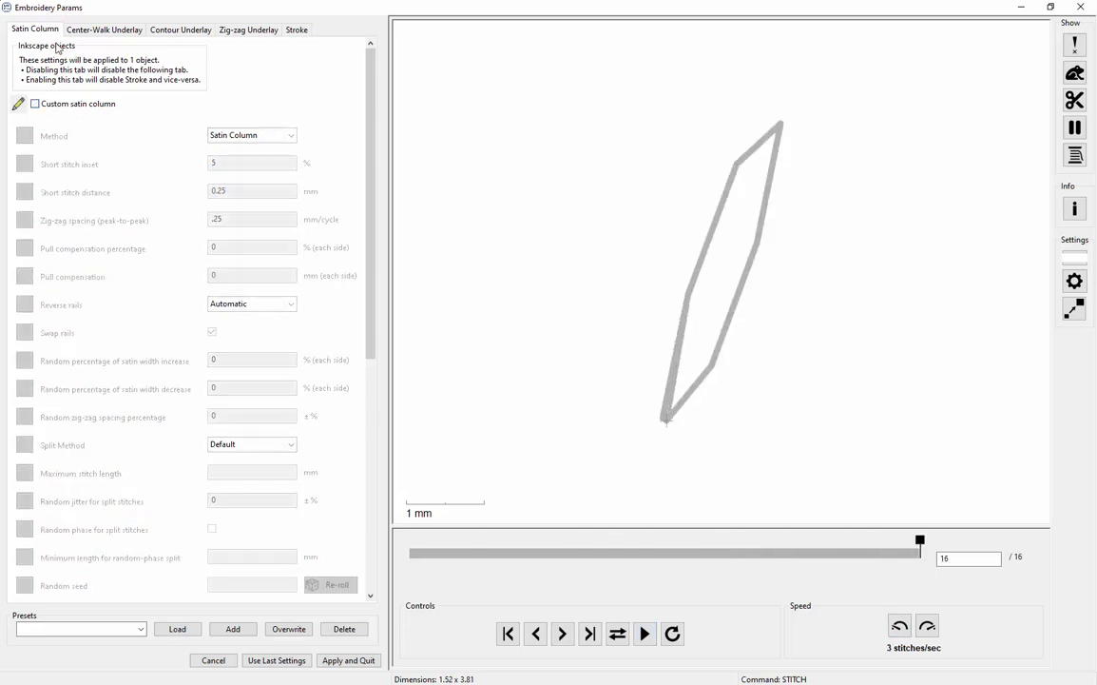
pyautogui.click(43, 106)
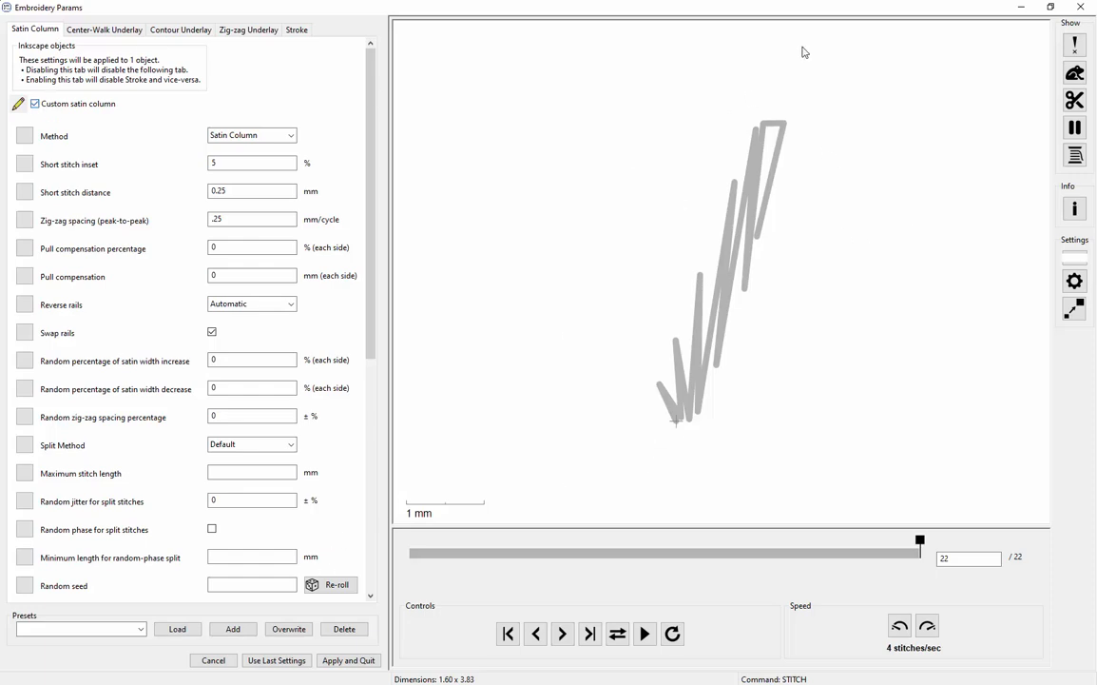
pyautogui.click(1083, 8)
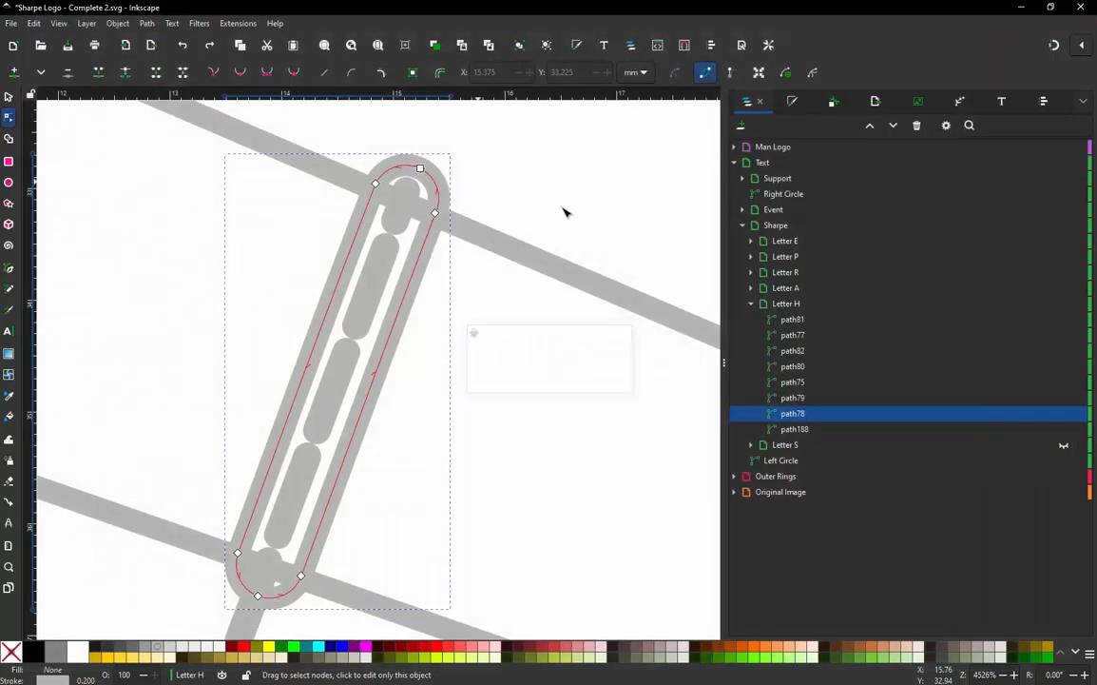
# - Try adding a node on crossbar path78's upper cap and pulling the cap's nodes apart, and undo the moves
pyautogui.click(432, 178)
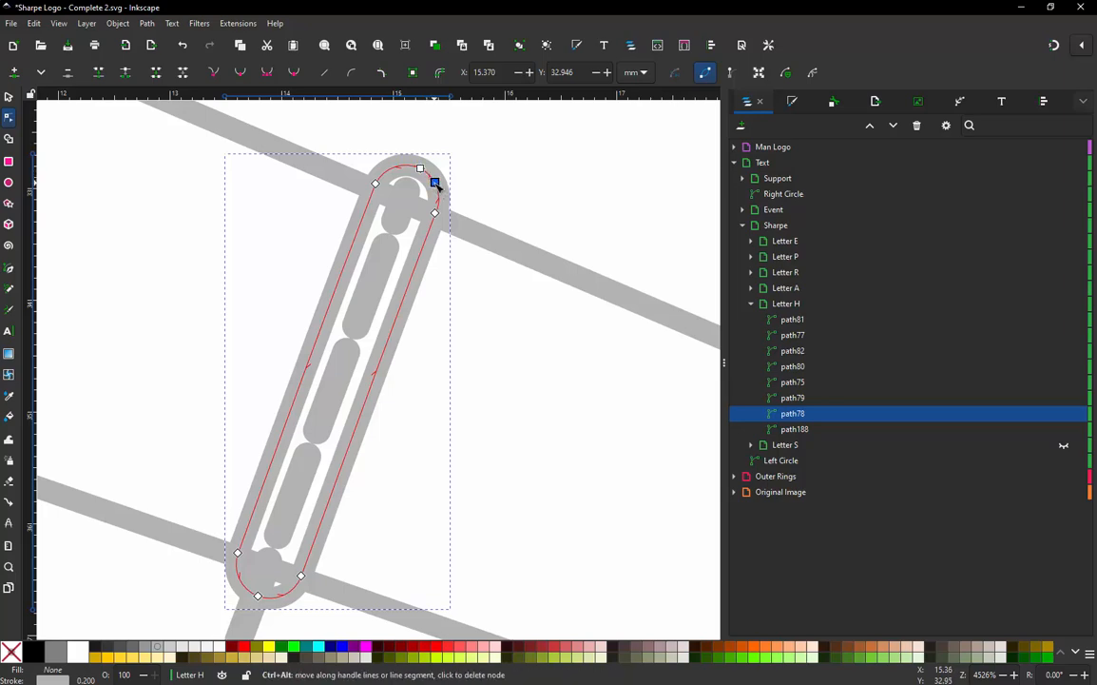
pyautogui.moveTo(434, 182)
pyautogui.mouseDown()
pyautogui.moveTo(428, 157)
pyautogui.moveTo(378, 142)
pyautogui.moveTo(546, 160)
pyautogui.moveTo(399, 145)
pyautogui.mouseUp()
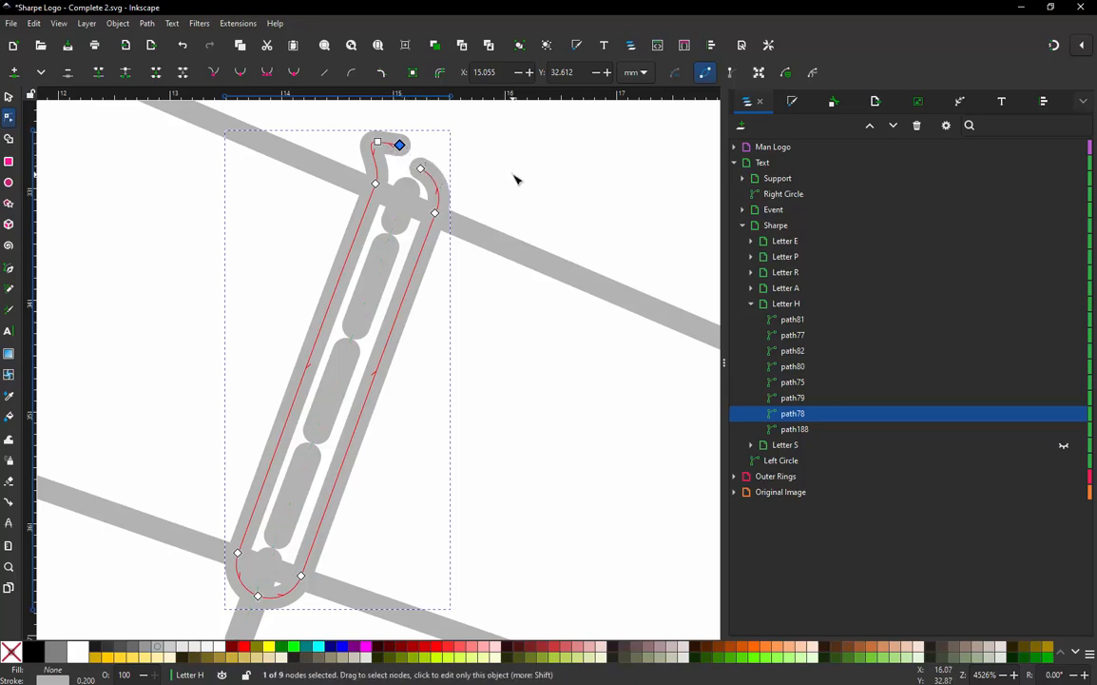
pyautogui.hotkey('ctrl', 'z')
pyautogui.hotkey('ctrl', 'z')
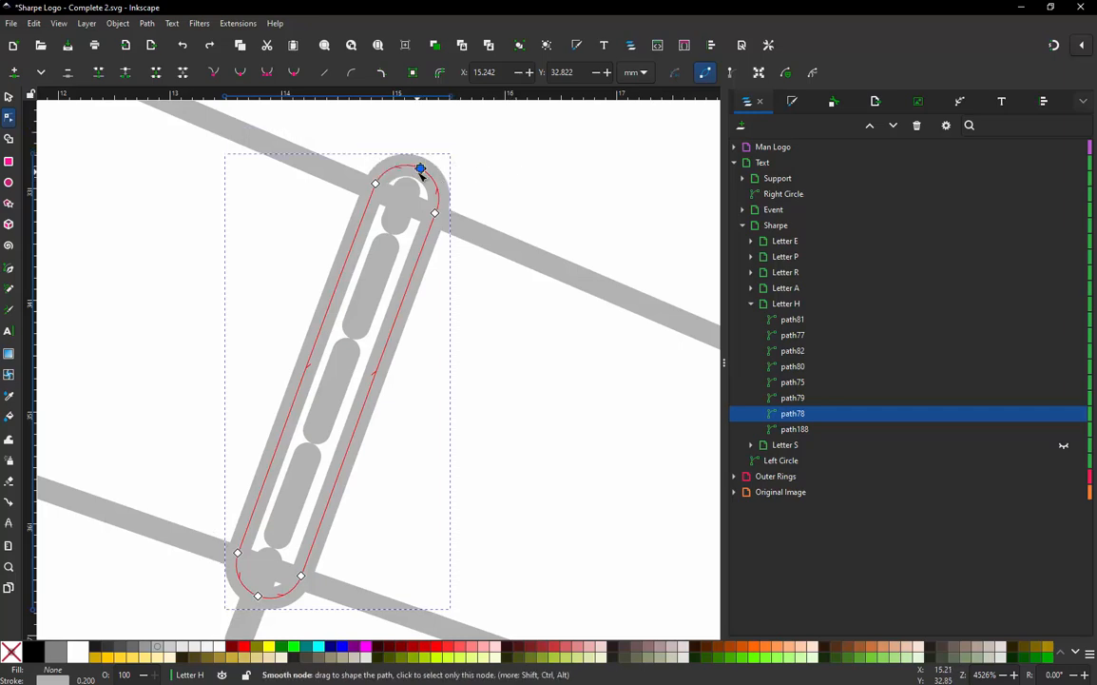
# - Remove the duplicate node stacked at crossbar path78's upper cap, pulling the overlapping nodes apart to check them and undoing those moves
pyautogui.moveTo(420, 169); pyautogui.dragTo(230, 116)
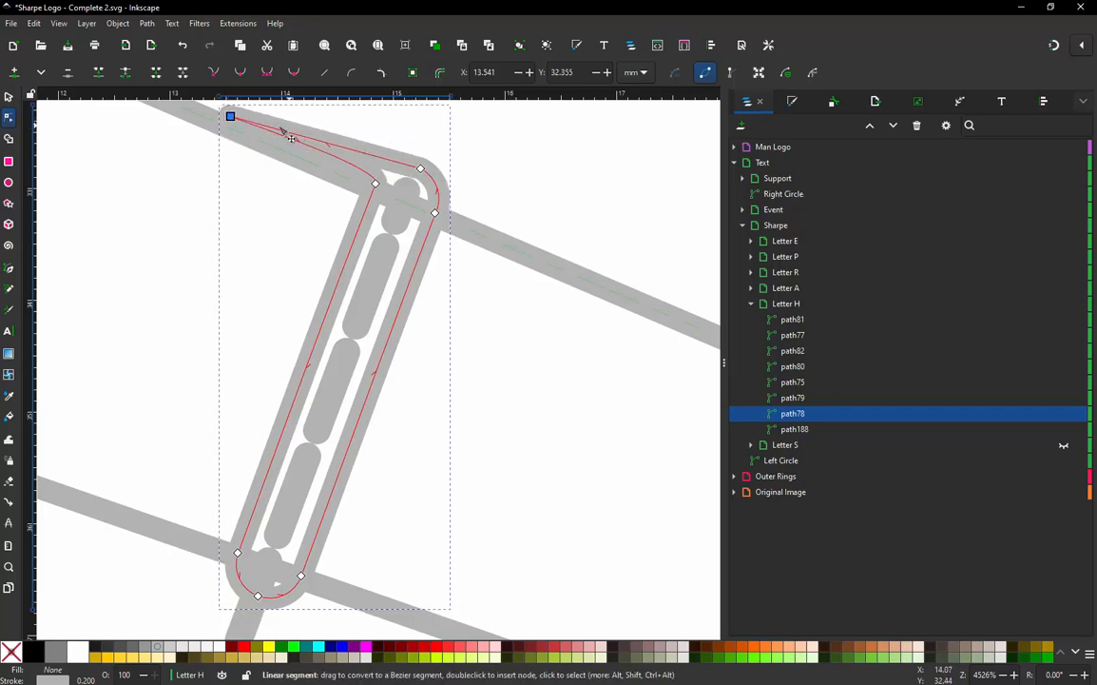
pyautogui.click(422, 169)
pyautogui.moveTo(421, 170); pyautogui.dragTo(557, 136)
pyautogui.hotkey('ctrl', 'z')
pyautogui.hotkey('ctrl', 'z')
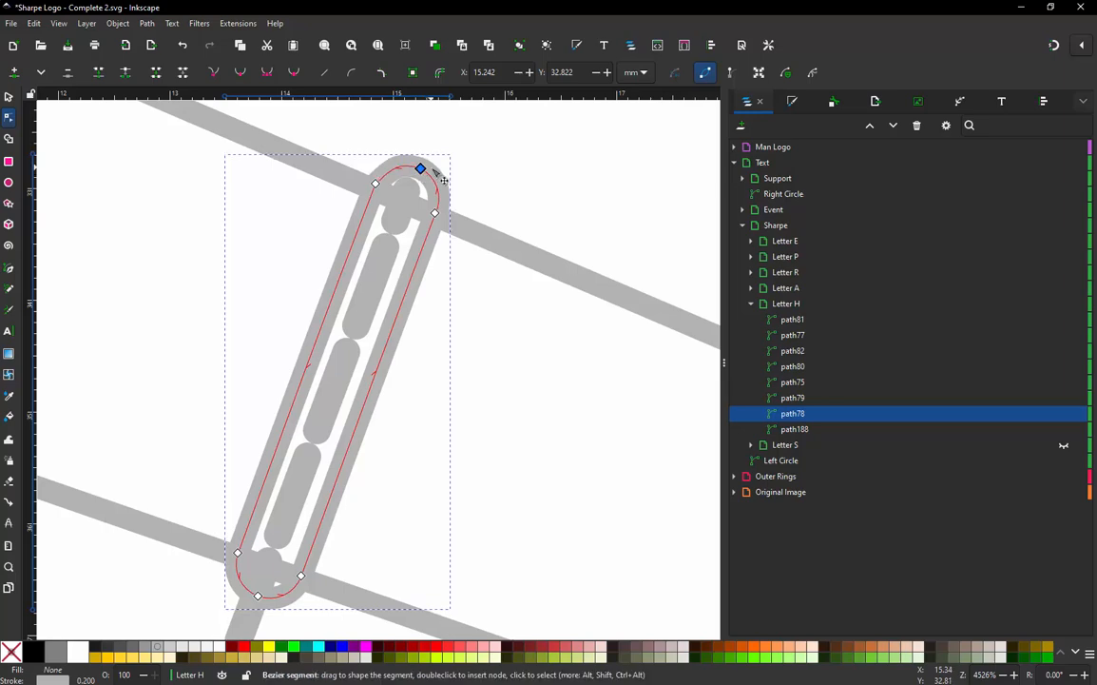
pyautogui.moveTo(422, 169); pyautogui.dragTo(348, 137)
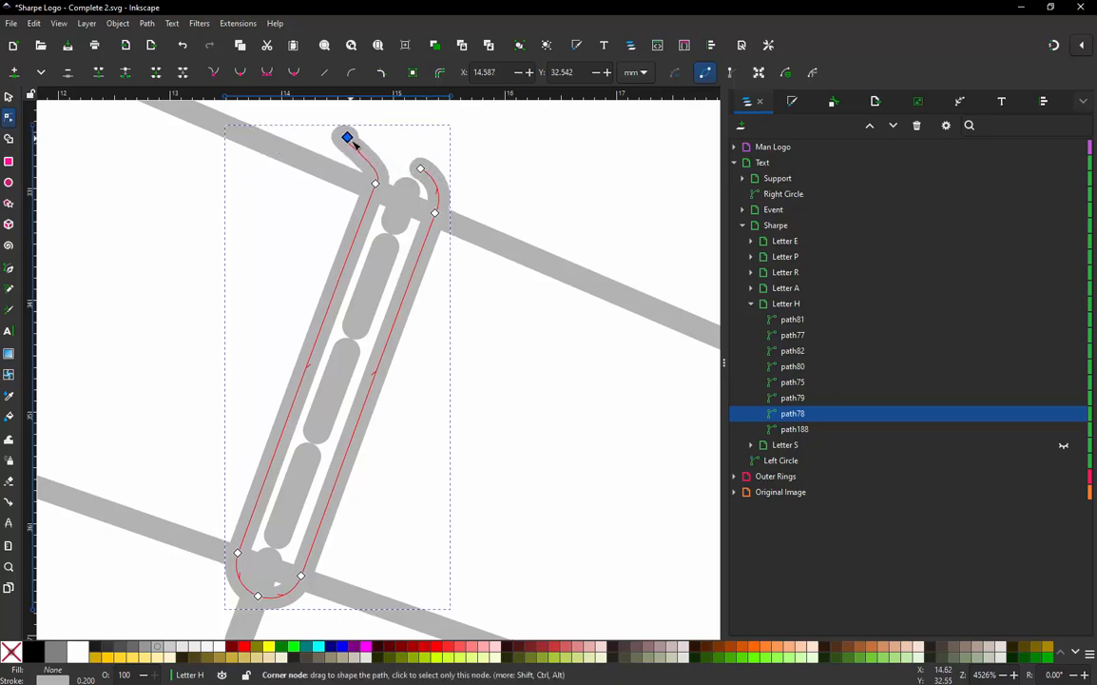
pyautogui.hotkey('ctrl', 'z')
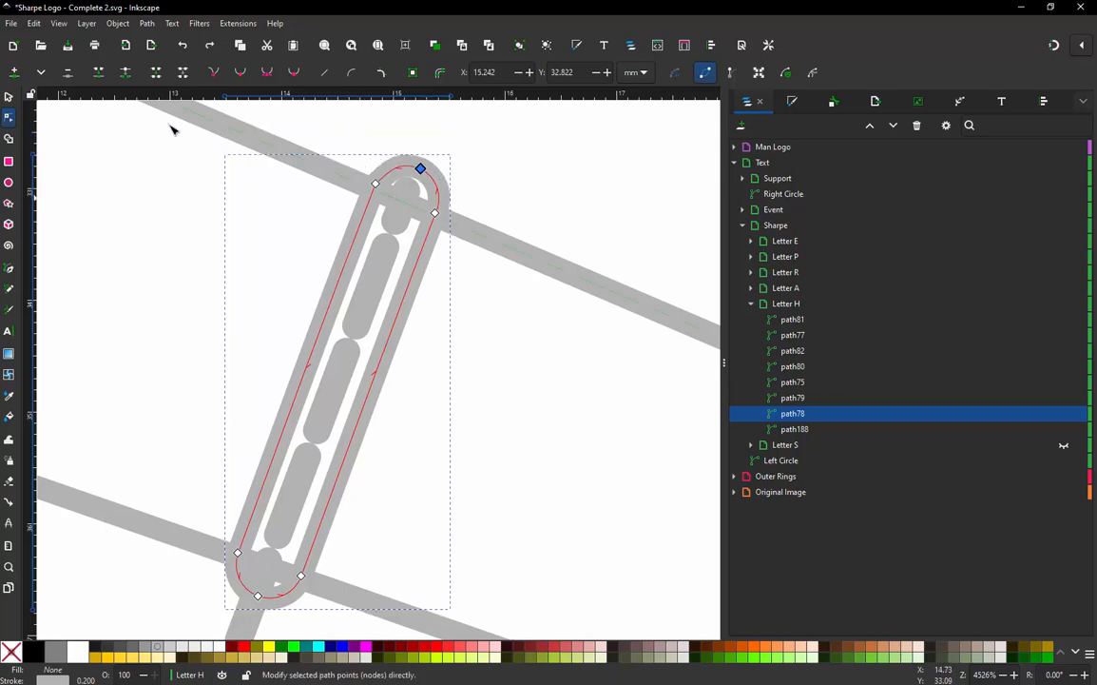
# - Simulate crossbar path78's satin column in the embroidery parameters, apply the settings, and deselect the path
pyautogui.click(9, 97)
pyautogui.hotkey('ctrl', 'alt', 'p')
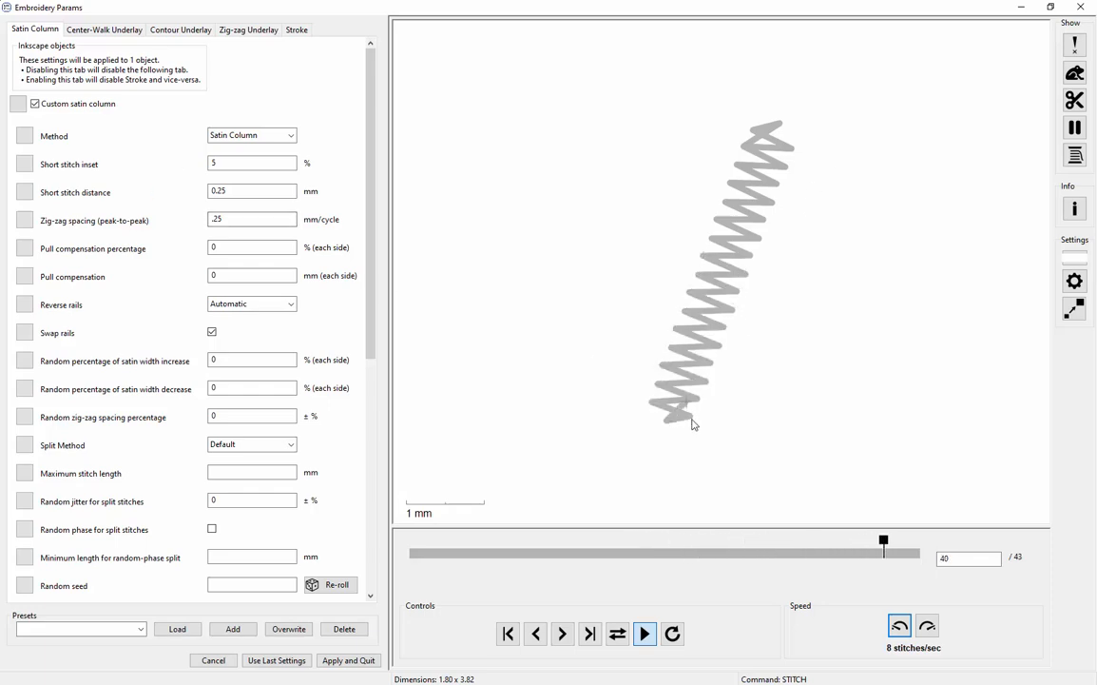
pyautogui.click(367, 664)
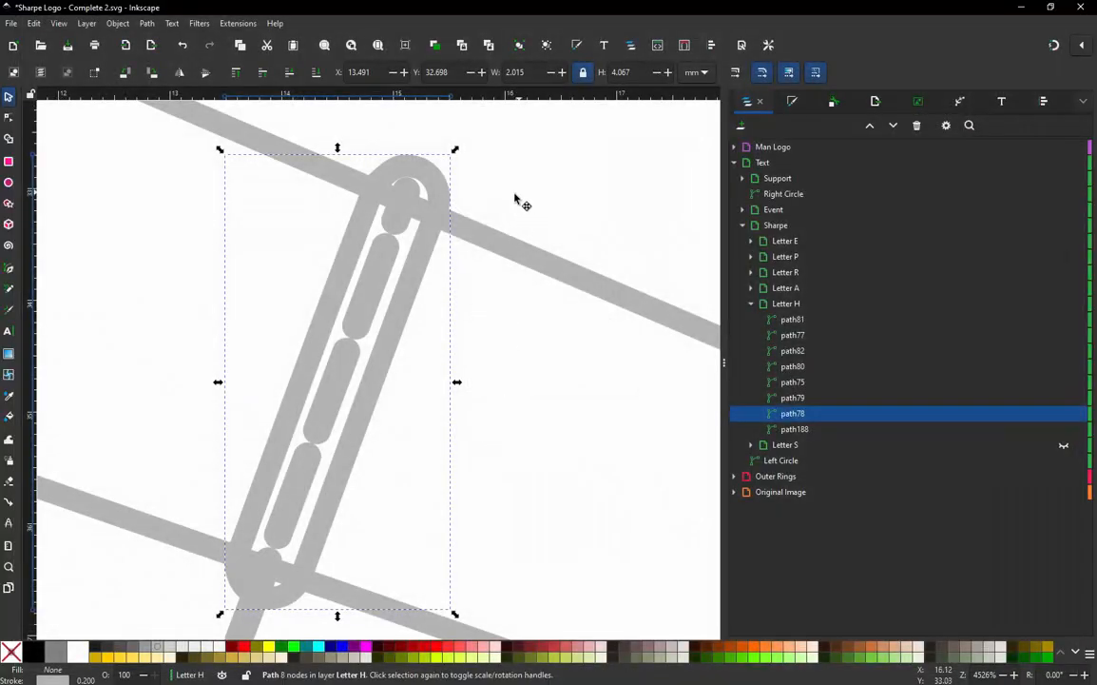
pyautogui.click(530, 162)
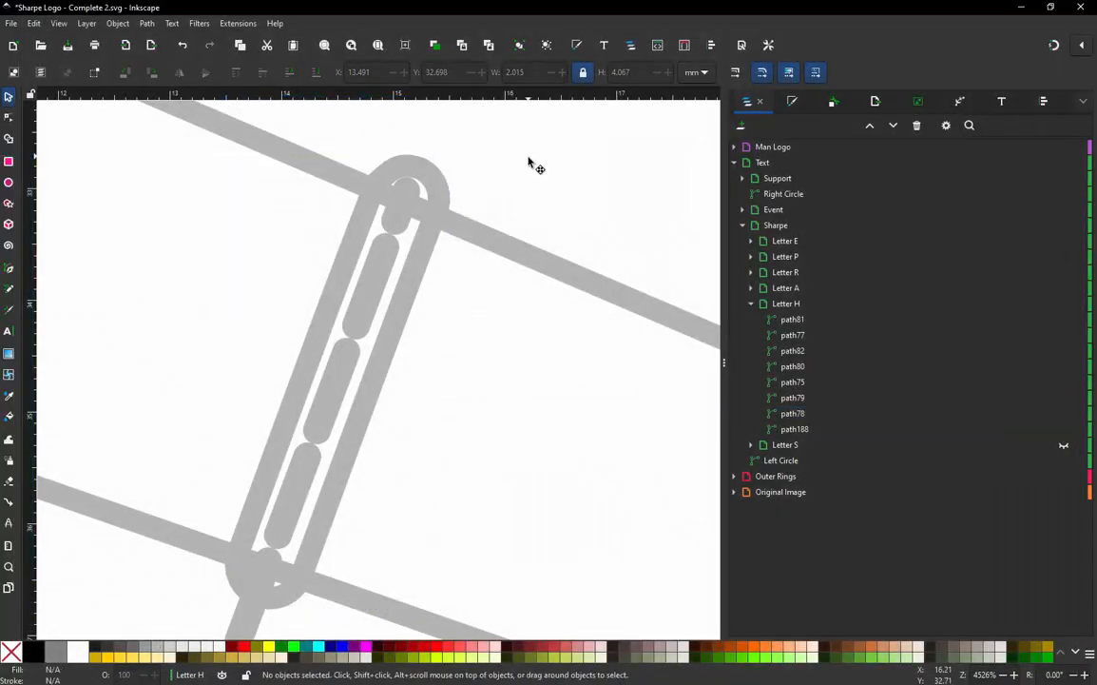
# - Examine the stitching order of Letter H by selecting path75, path79, path78 and connecting line path188 in turn
pyautogui.scroll(-2, 521, 193)
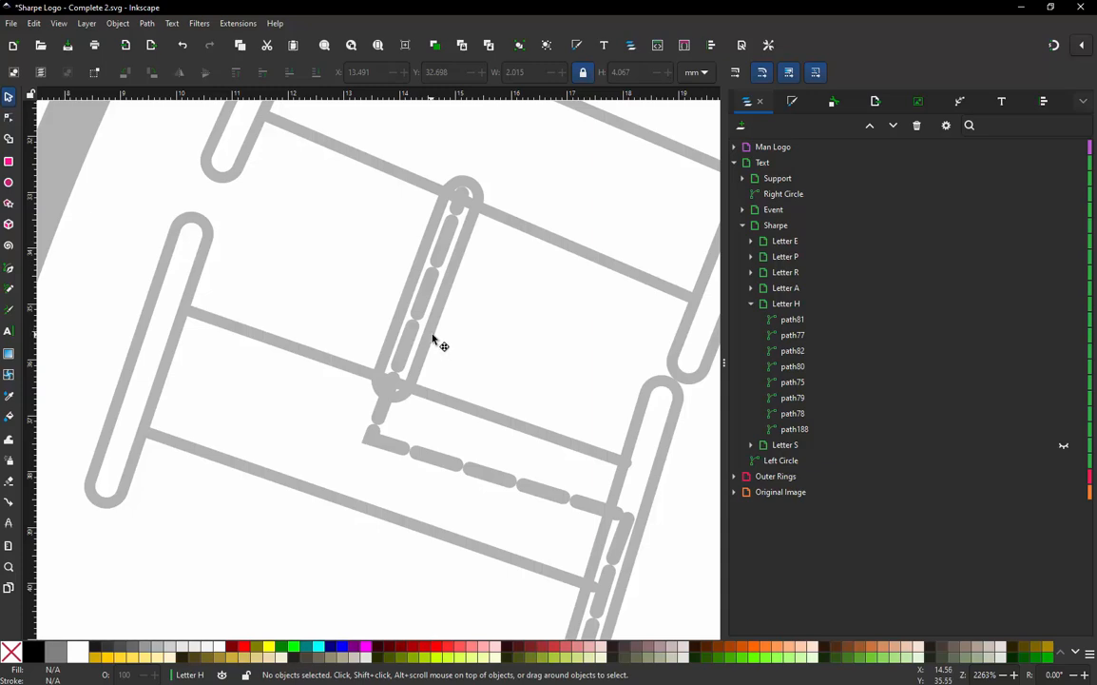
pyautogui.scroll(-3, 434, 337)
pyautogui.scroll(1, 385, 282)
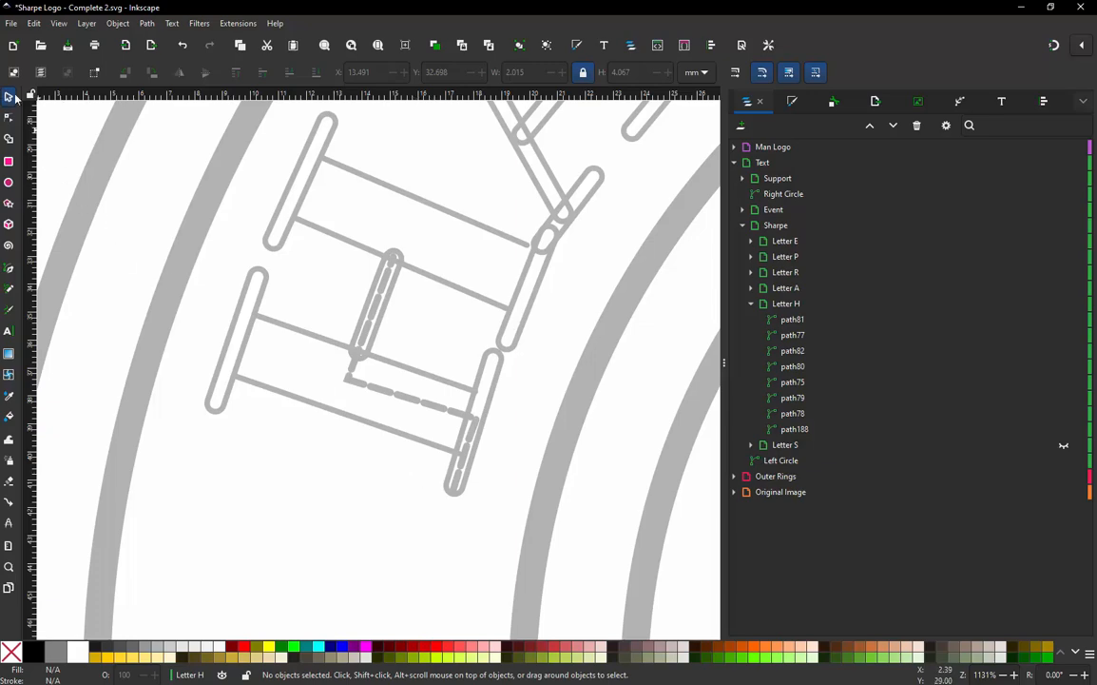
pyautogui.click(351, 359)
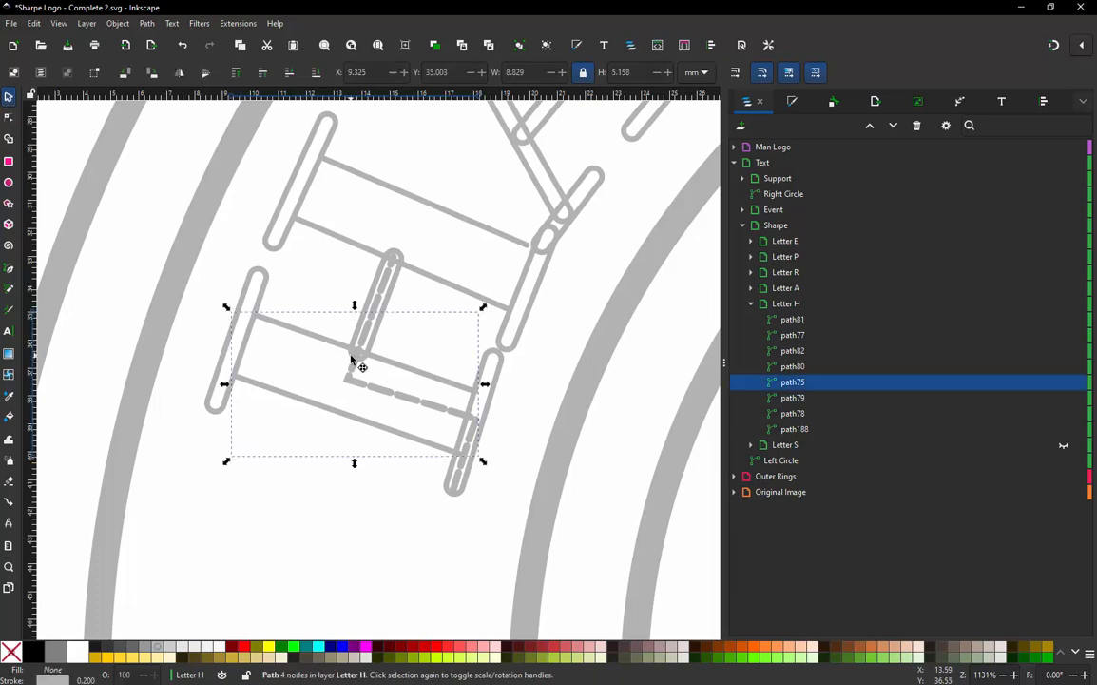
pyautogui.click(795, 412)
pyautogui.click(808, 429)
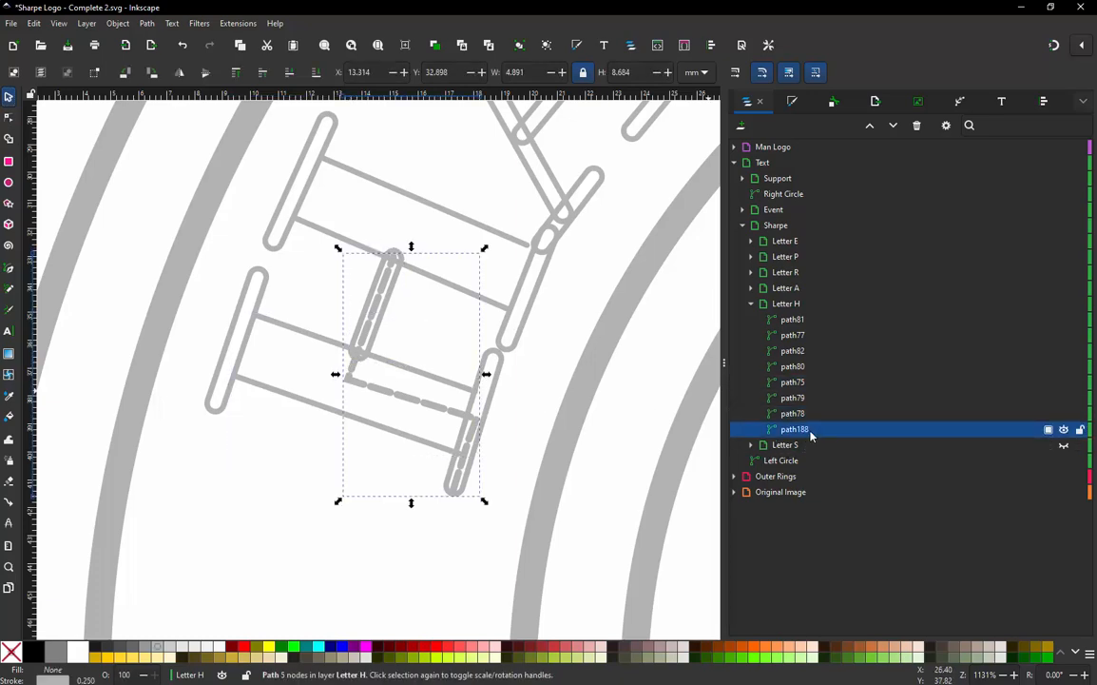
pyautogui.click(804, 413)
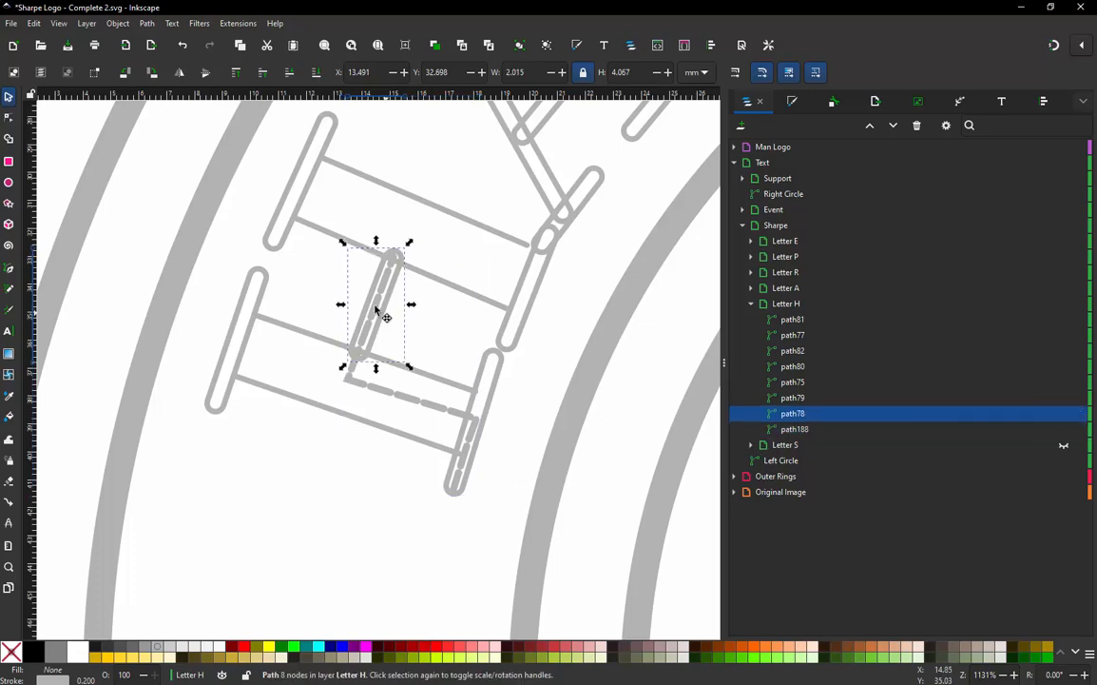
pyautogui.click(800, 400)
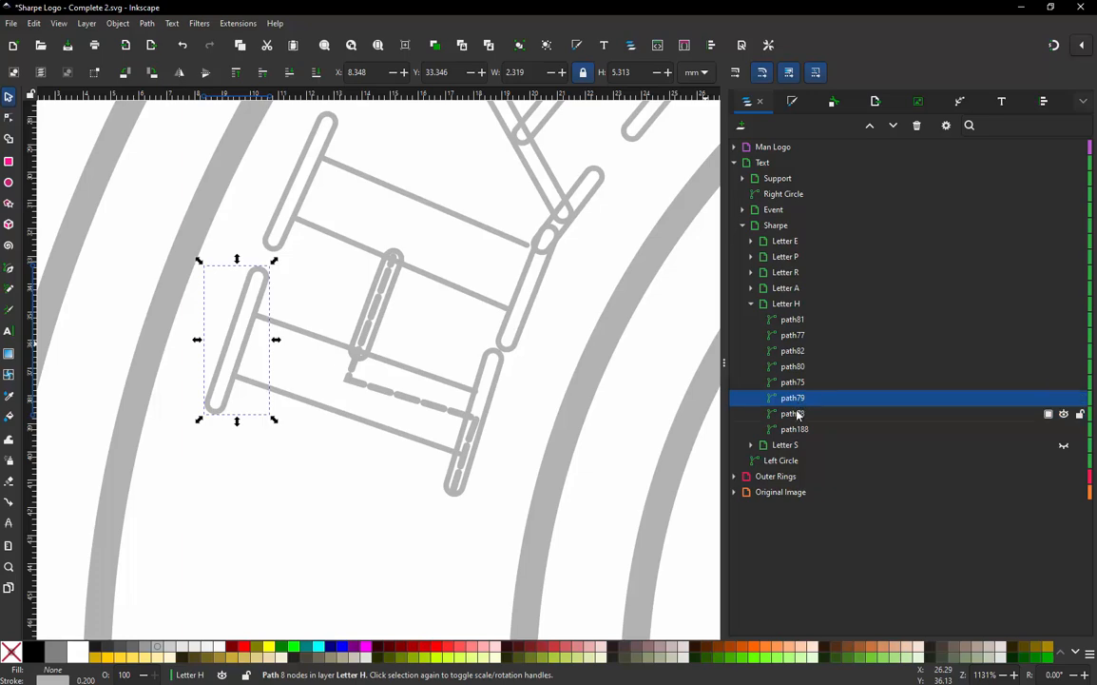
pyautogui.click(796, 415)
pyautogui.click(780, 398)
pyautogui.click(284, 327)
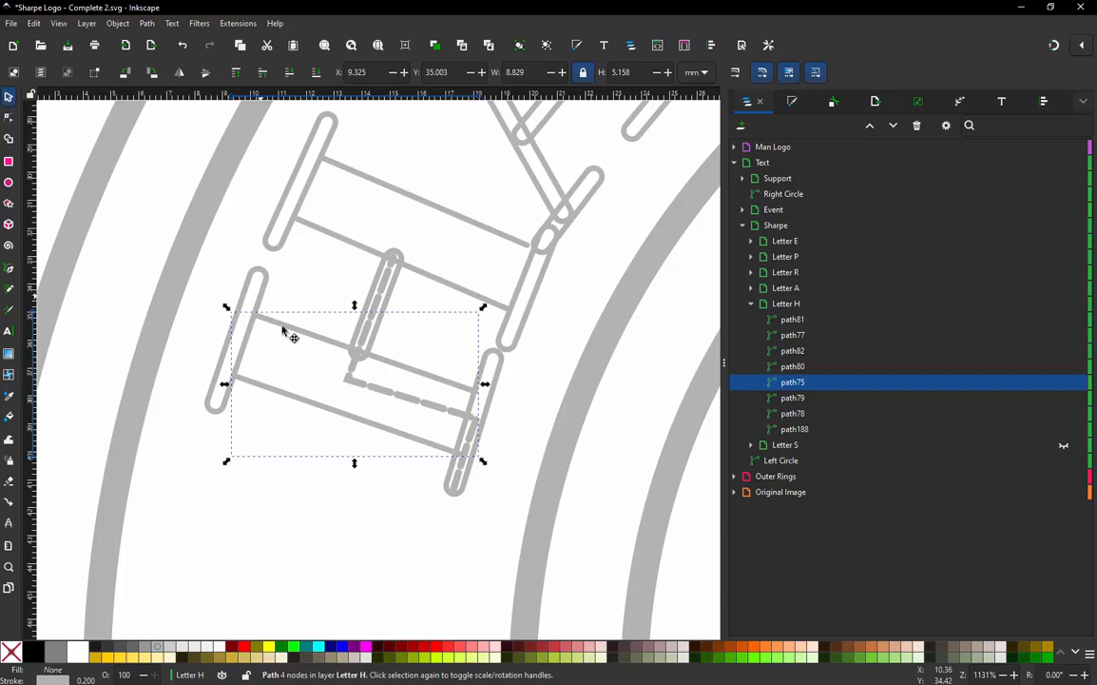
# - Add a node midway along each long side of serif path79 and break the path at both nodes
pyautogui.doubleClick(229, 342)
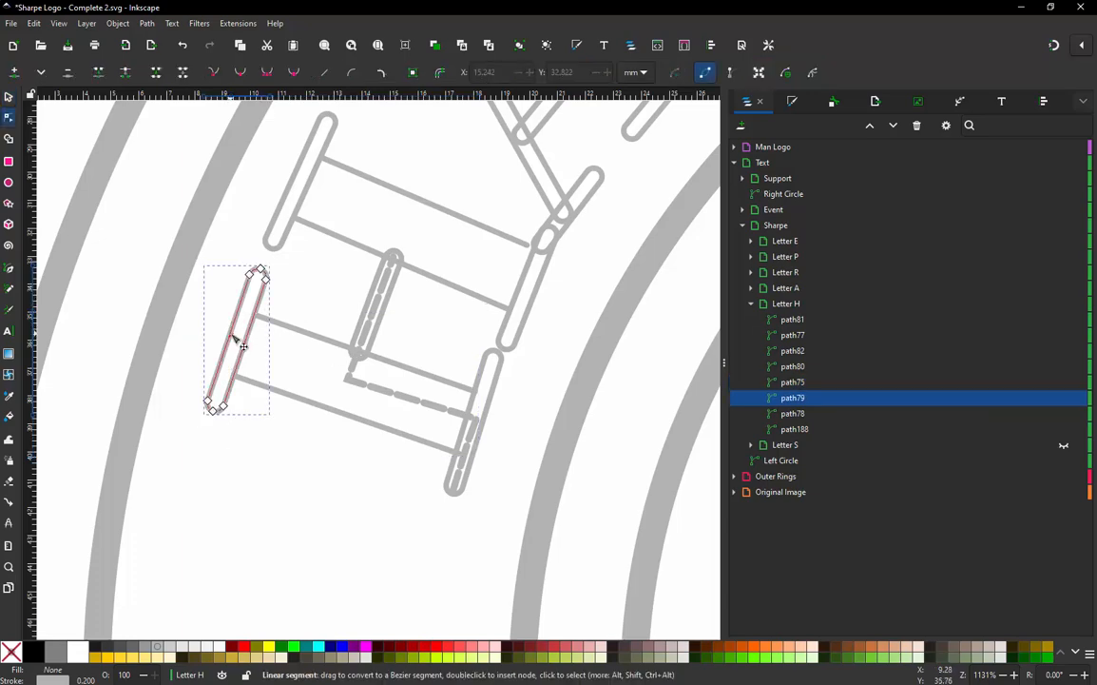
pyautogui.scroll(2, 229, 341)
pyautogui.click(229, 341)
pyautogui.doubleClick(229, 340)
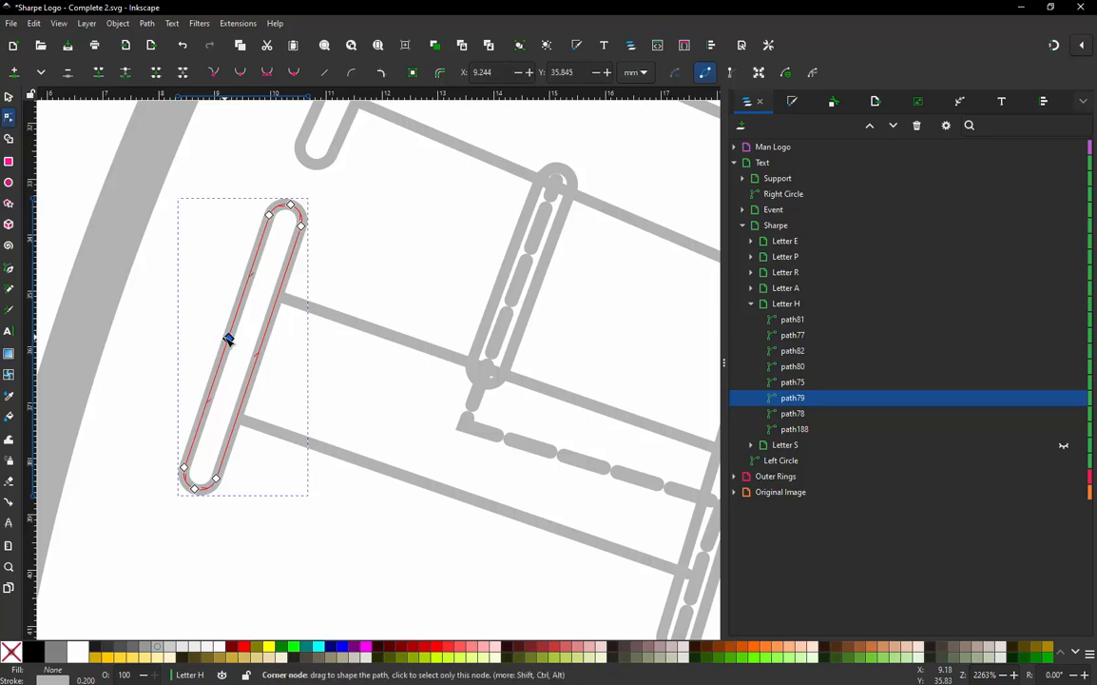
pyautogui.doubleClick(258, 353)
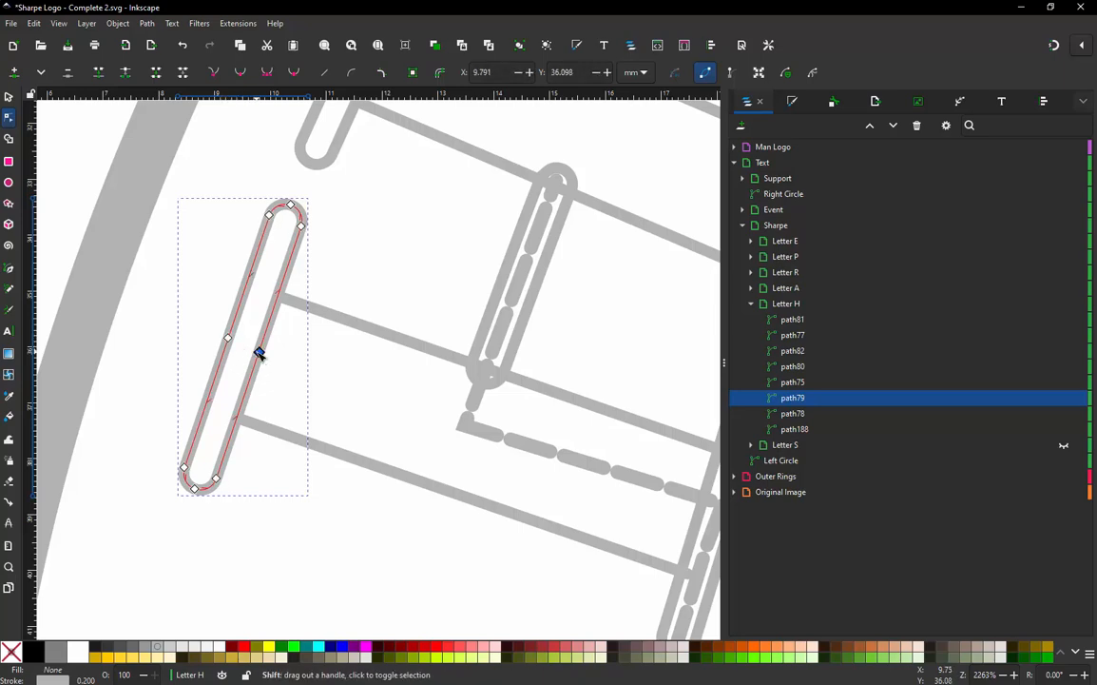
pyautogui.moveTo(210, 324); pyautogui.dragTo(283, 378)
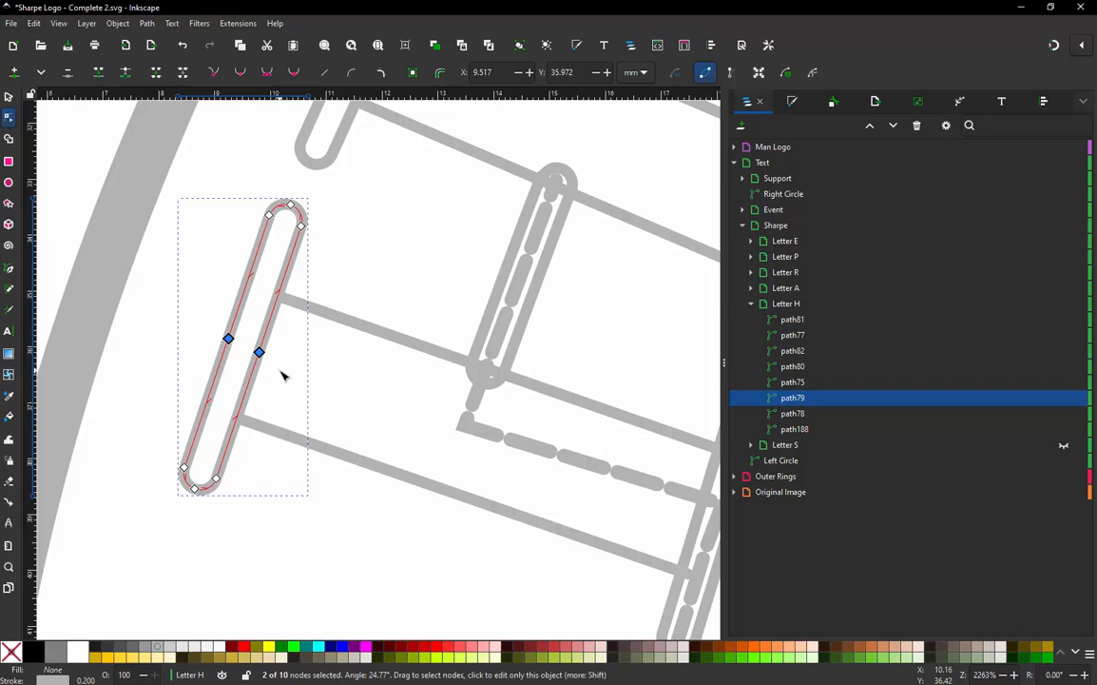
pyautogui.hotkey('shift', 'b')
# - Break path79 apart into separate paths and deselect the pieces
pyautogui.click(9, 97)
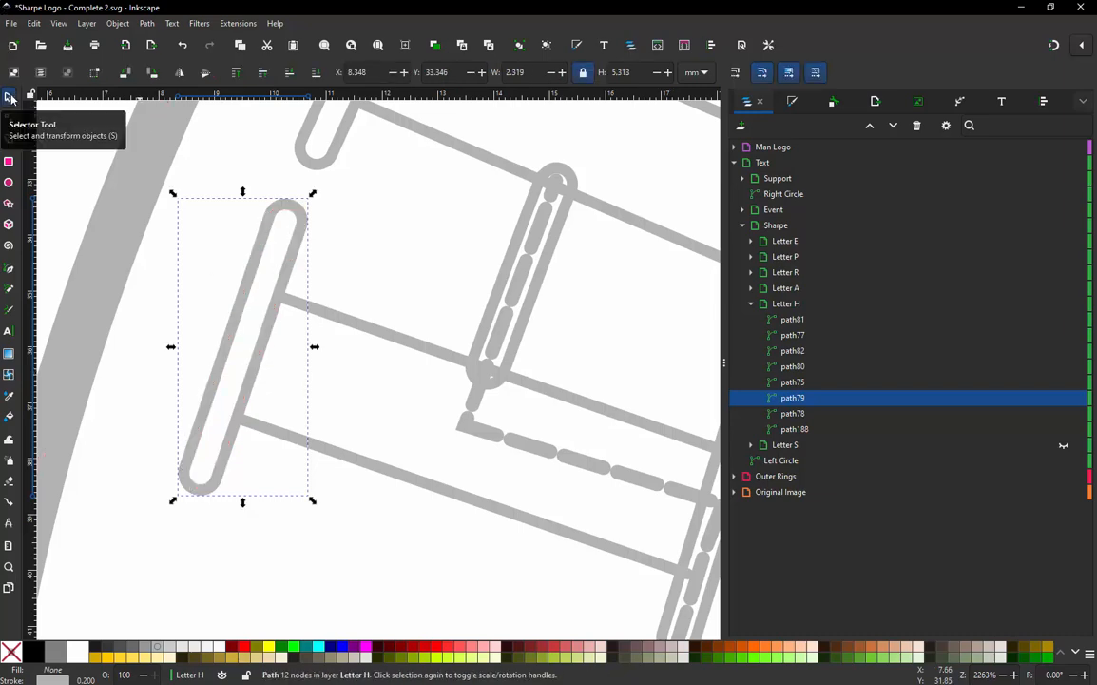
pyautogui.press('ctrl')
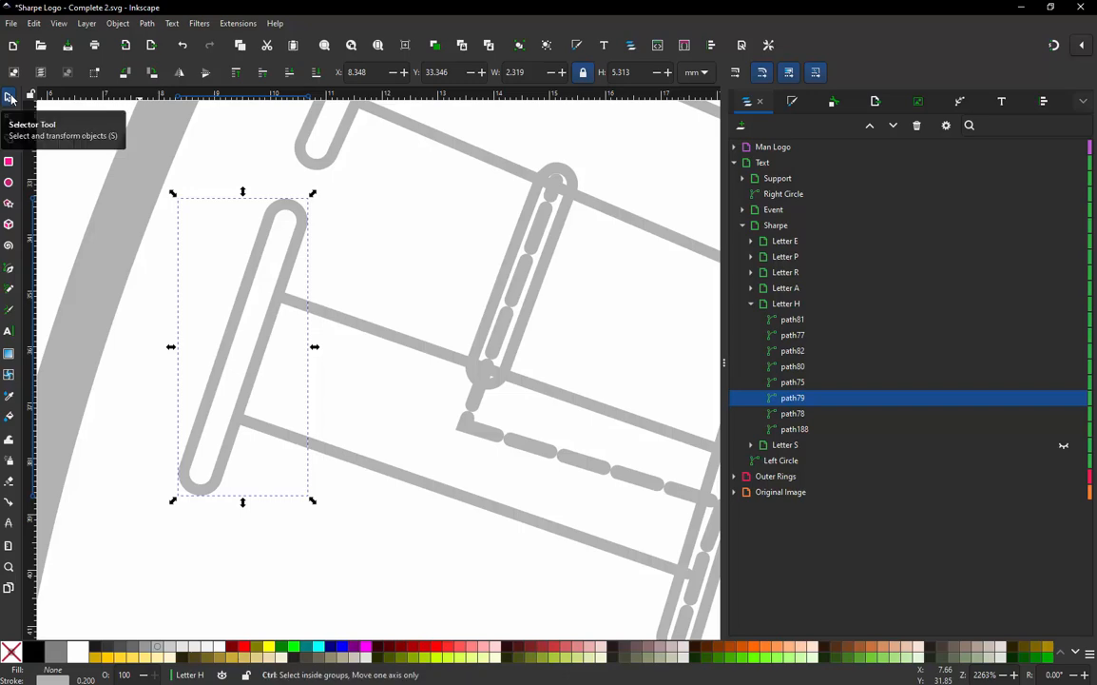
pyautogui.hotkey('ctrl', 'shift')
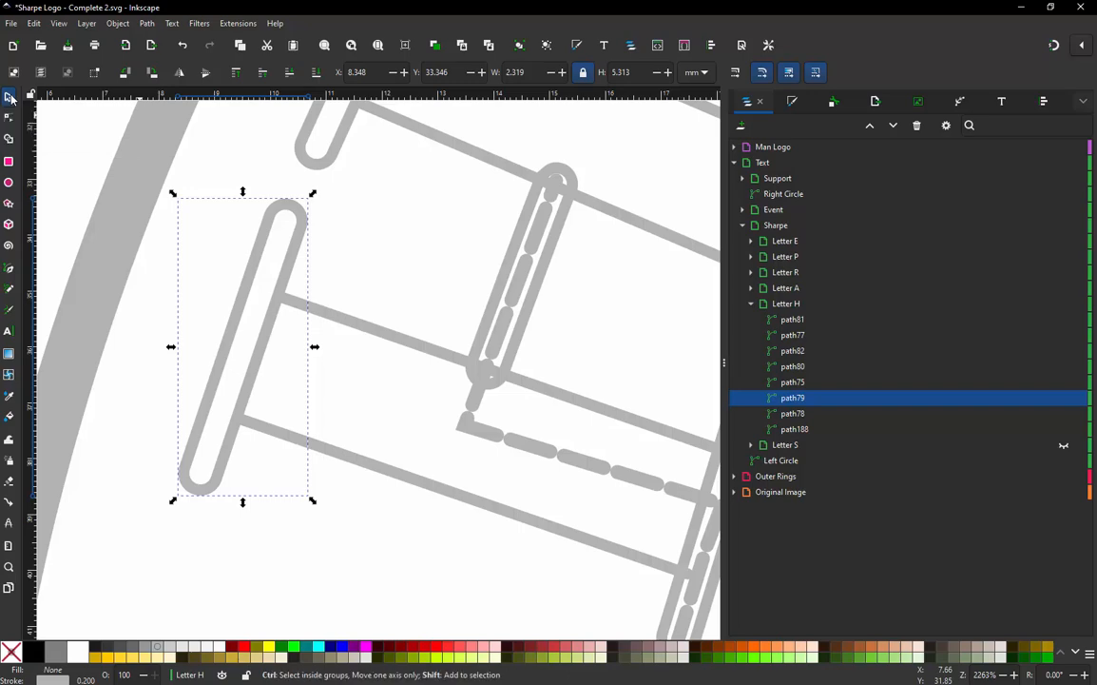
pyautogui.hotkey('ctrl', 'shift', 'k')
pyautogui.click(346, 237)
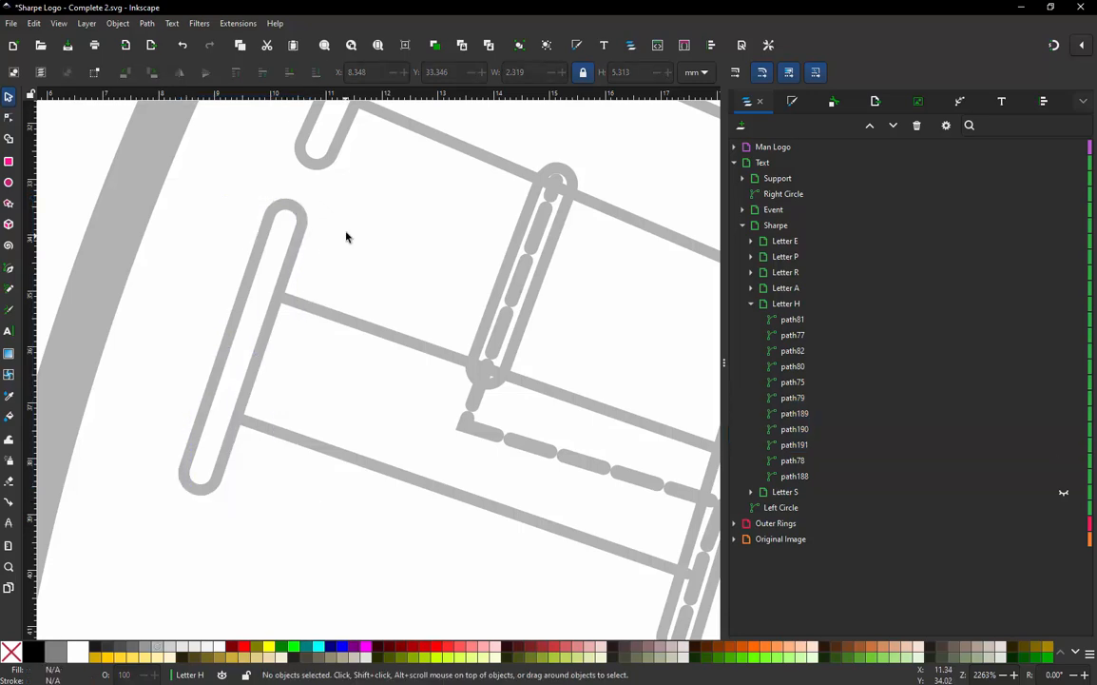
# - Combine the pieces forming the upper half of the split serif, then test-move that half and undo the move
pyautogui.moveTo(346, 235); pyautogui.dragTo(222, 235)
pyautogui.hotkey('ctrl', 'k')
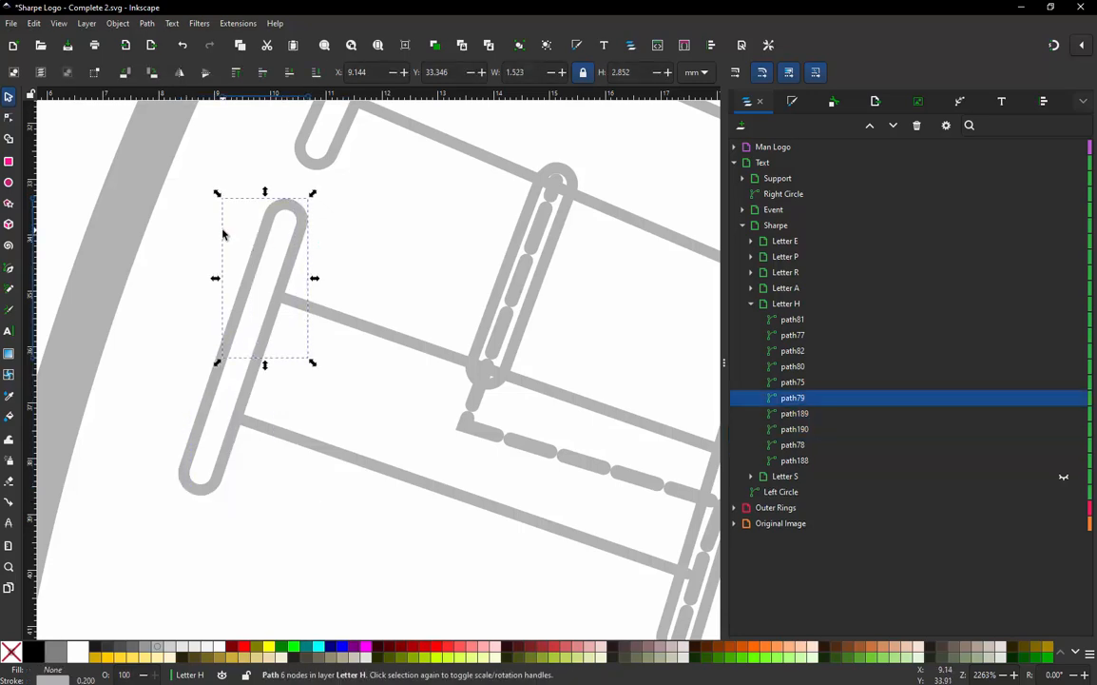
pyautogui.moveTo(259, 459); pyautogui.dragTo(144, 443)
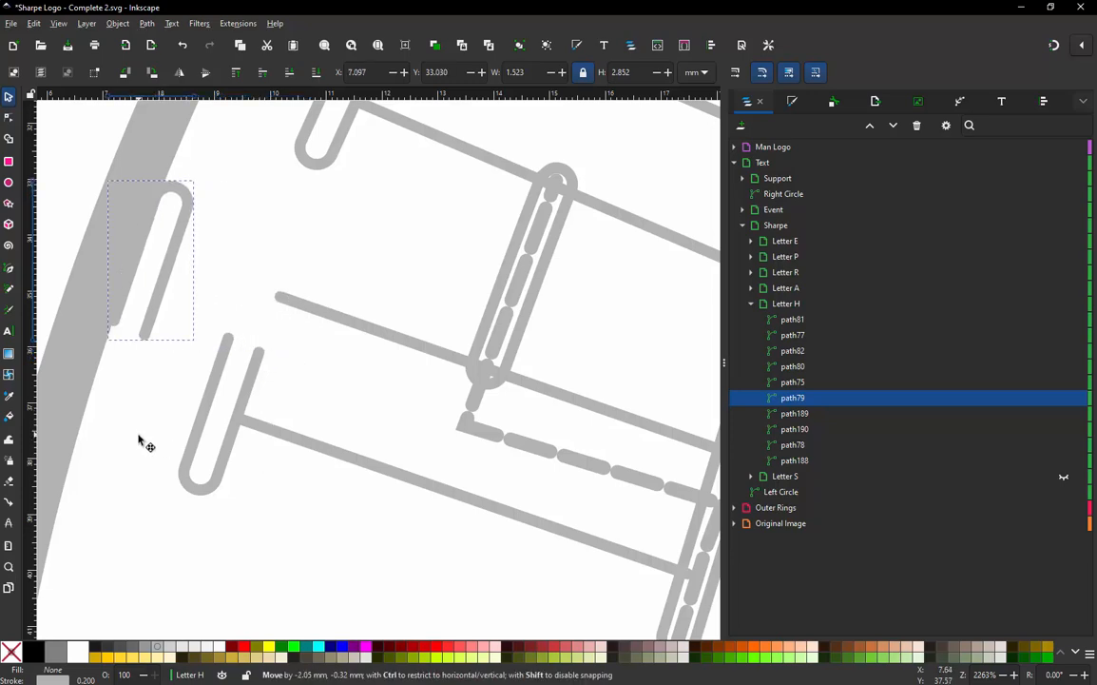
pyautogui.hotkey('ctrl', 'z')
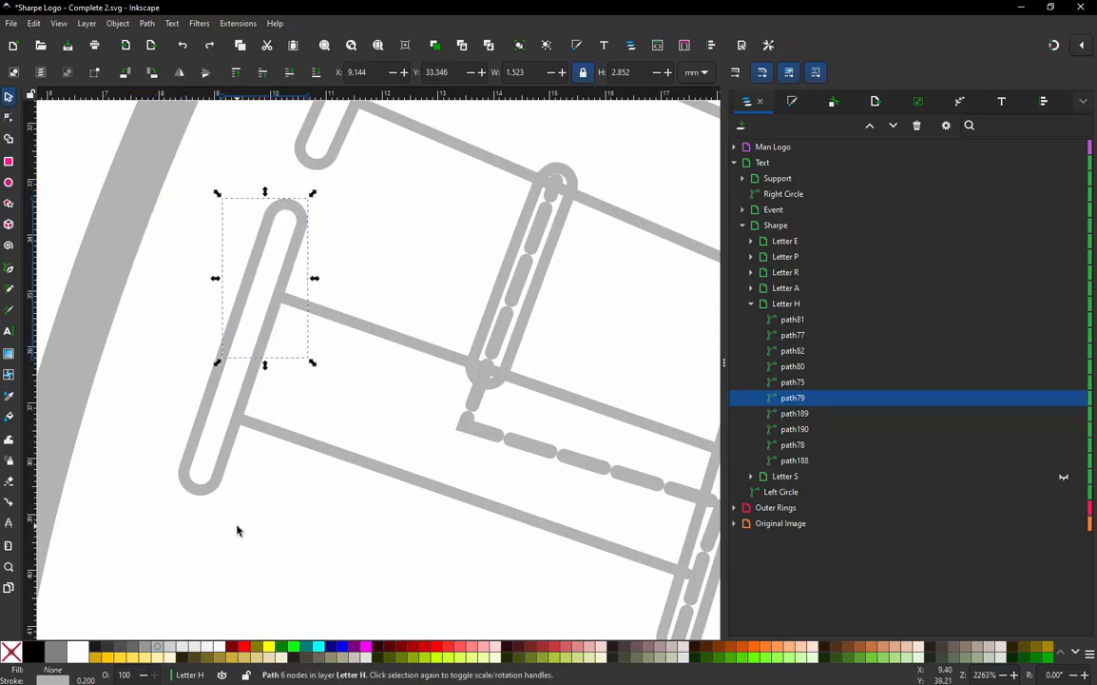
# - Combine path189 and path190, the pieces forming the lower half of the split serif, into one path
pyautogui.click(249, 494)
pyautogui.moveTo(162, 470); pyautogui.dragTo(161, 463)
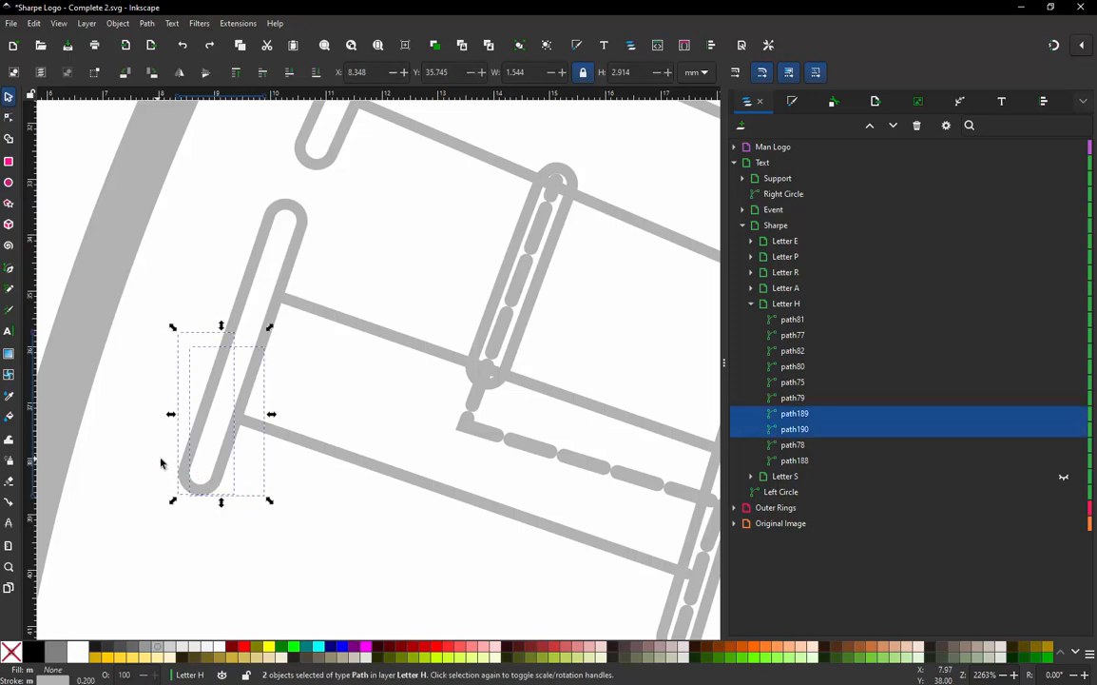
pyautogui.hotkey('ctrl', '+')
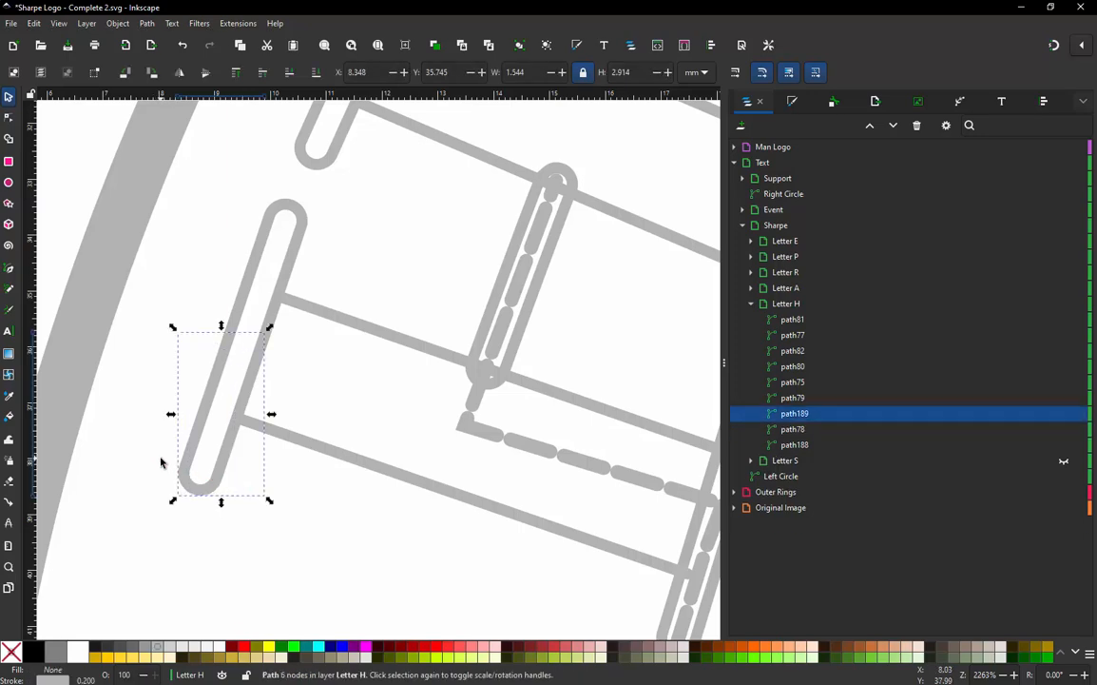
pyautogui.click(161, 462)
# - Disable running stitch along paths for both serif halves in the embroidery parameters, apply the settings, and deselect them
pyautogui.click(191, 450)
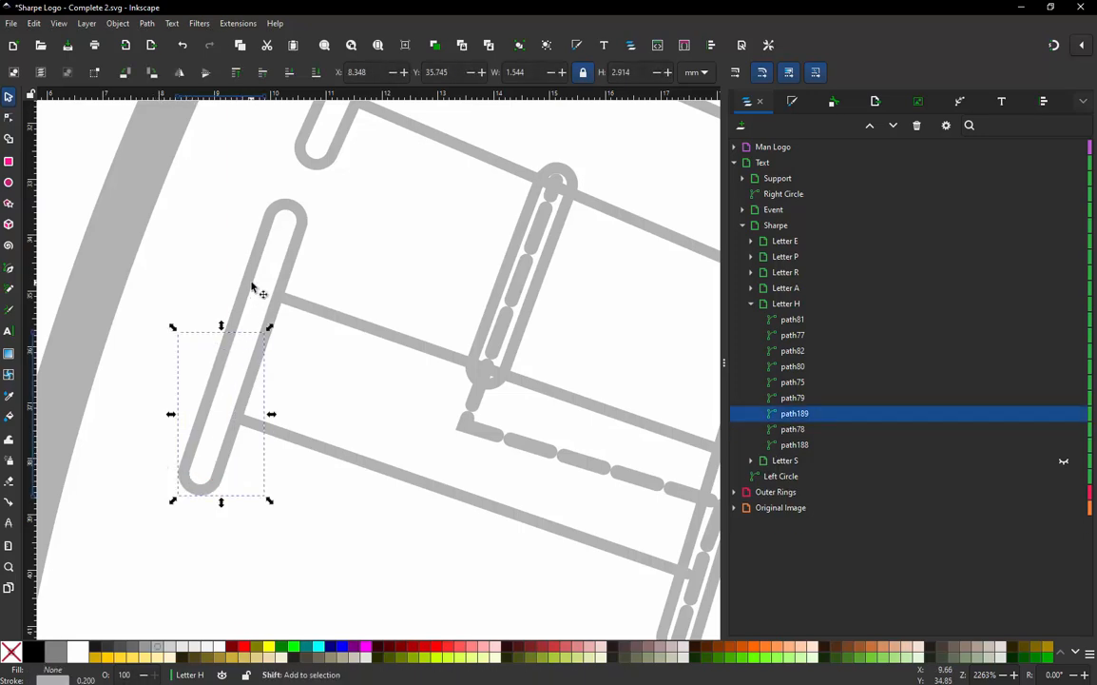
pyautogui.keyDown('shift'); pyautogui.click(253, 287); pyautogui.keyUp('shift')
pyautogui.hotkey('ctrl', 'alt', 'j')
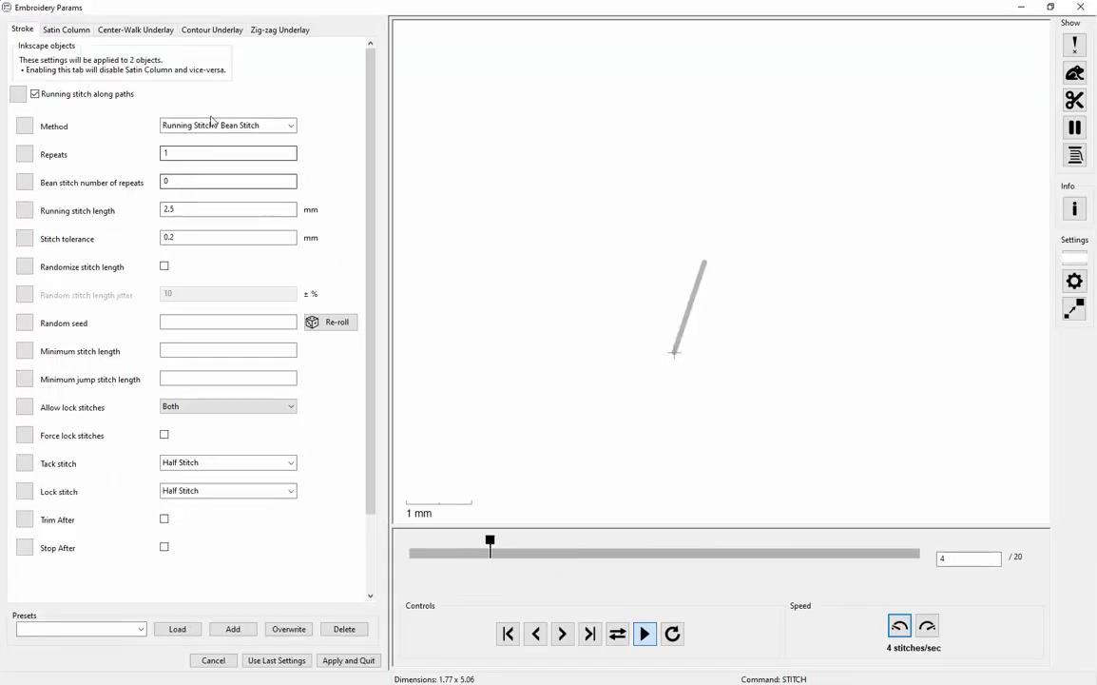
pyautogui.click(36, 94)
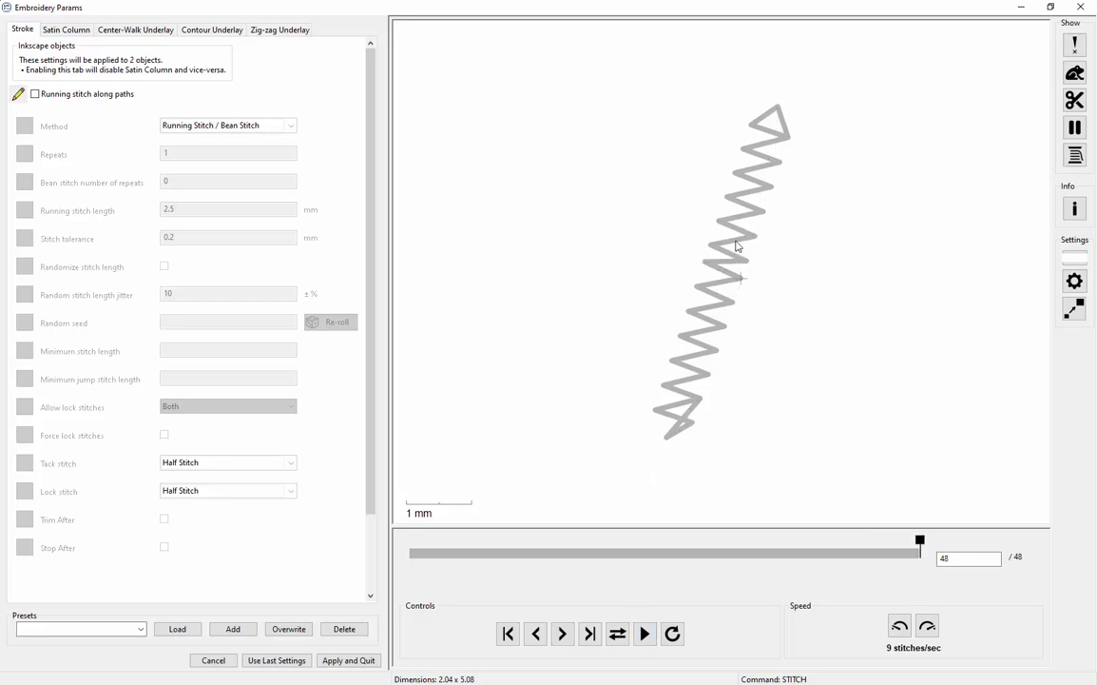
pyautogui.click(348, 660)
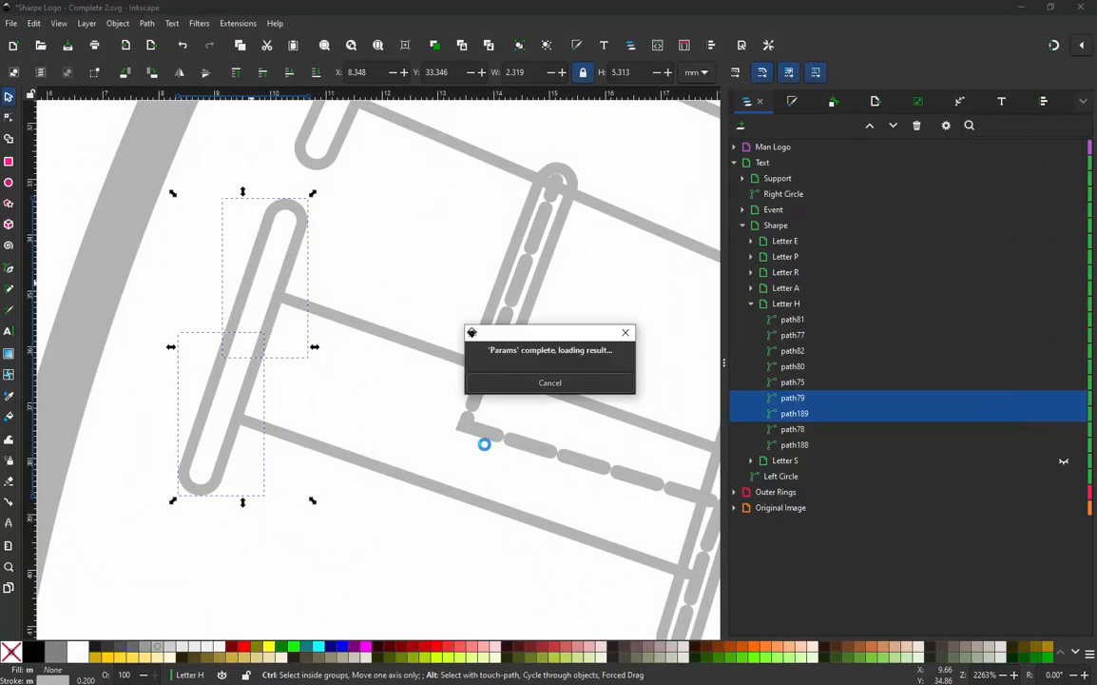
pyautogui.click(398, 519)
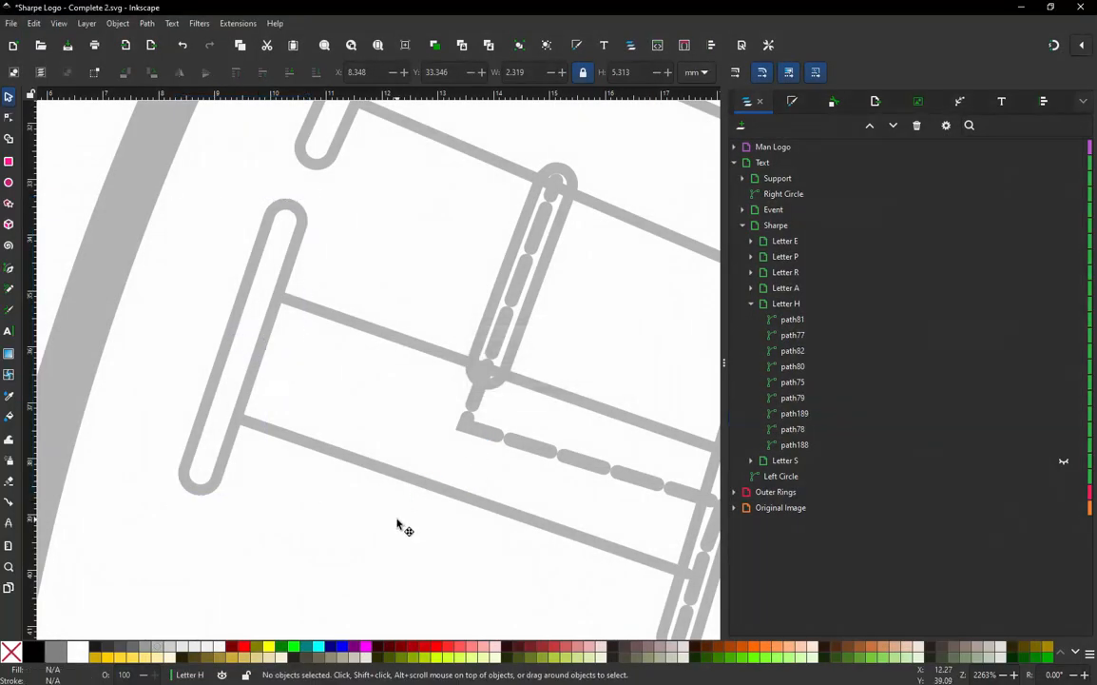
# - Check the stitching order around path189, then generate a connecting line from path189 to crossbar path78 with Jump Stitch to Stroke
pyautogui.click(219, 426)
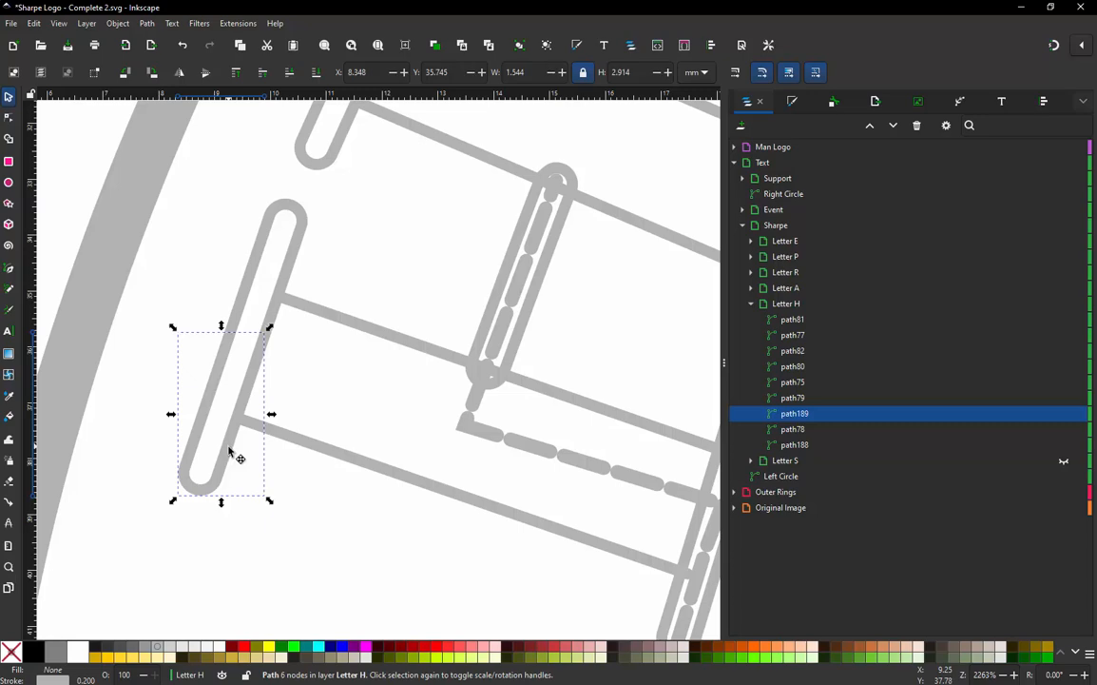
pyautogui.click(797, 445)
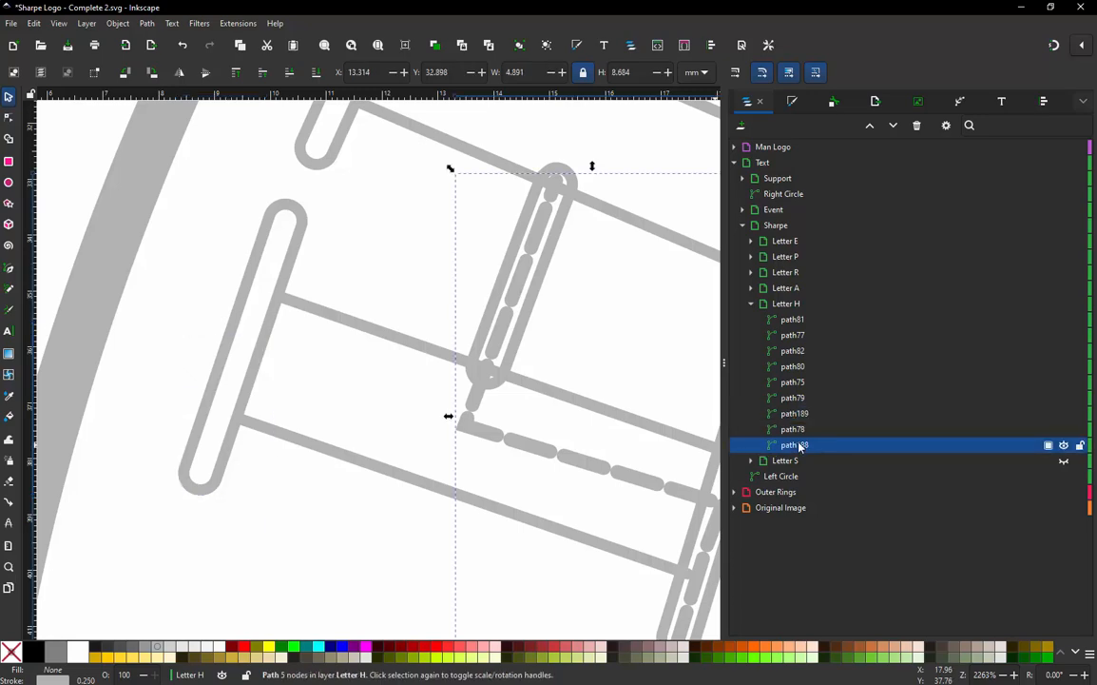
pyautogui.click(797, 435)
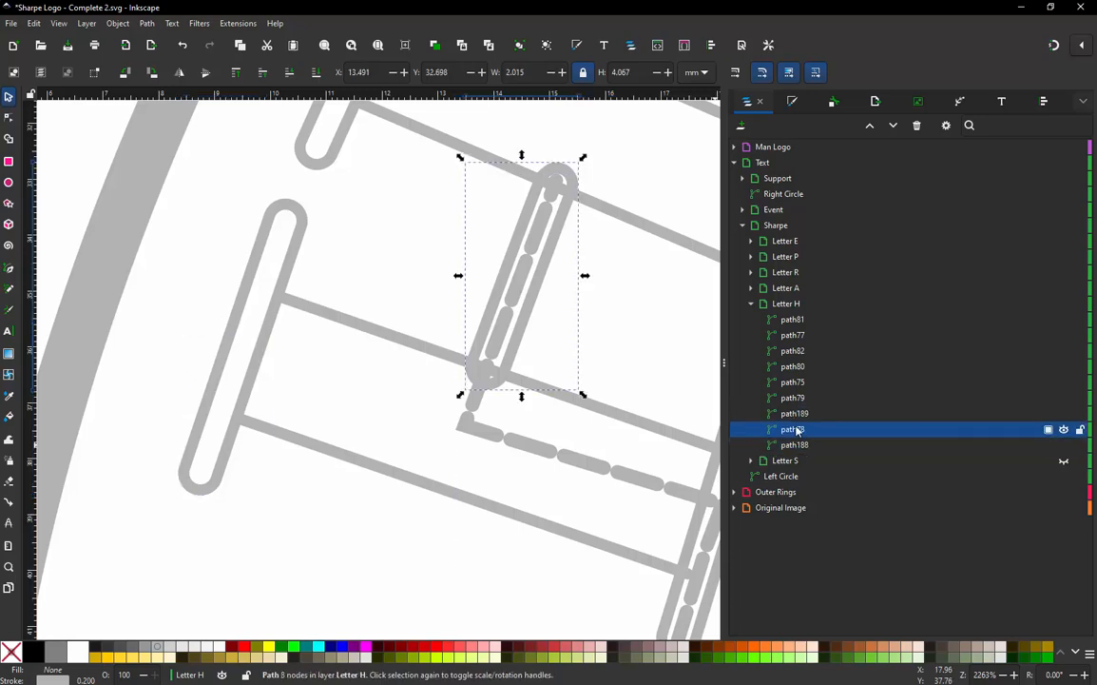
pyautogui.click(798, 414)
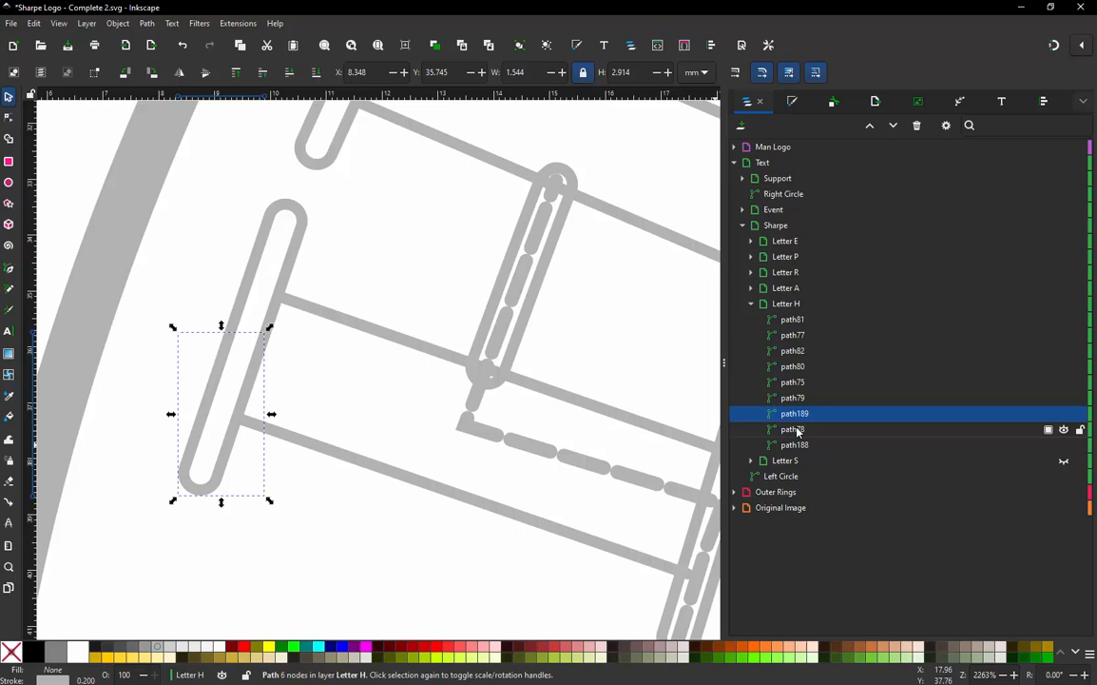
pyautogui.keyDown('shift'); pyautogui.click(797, 430); pyautogui.keyUp('shift')
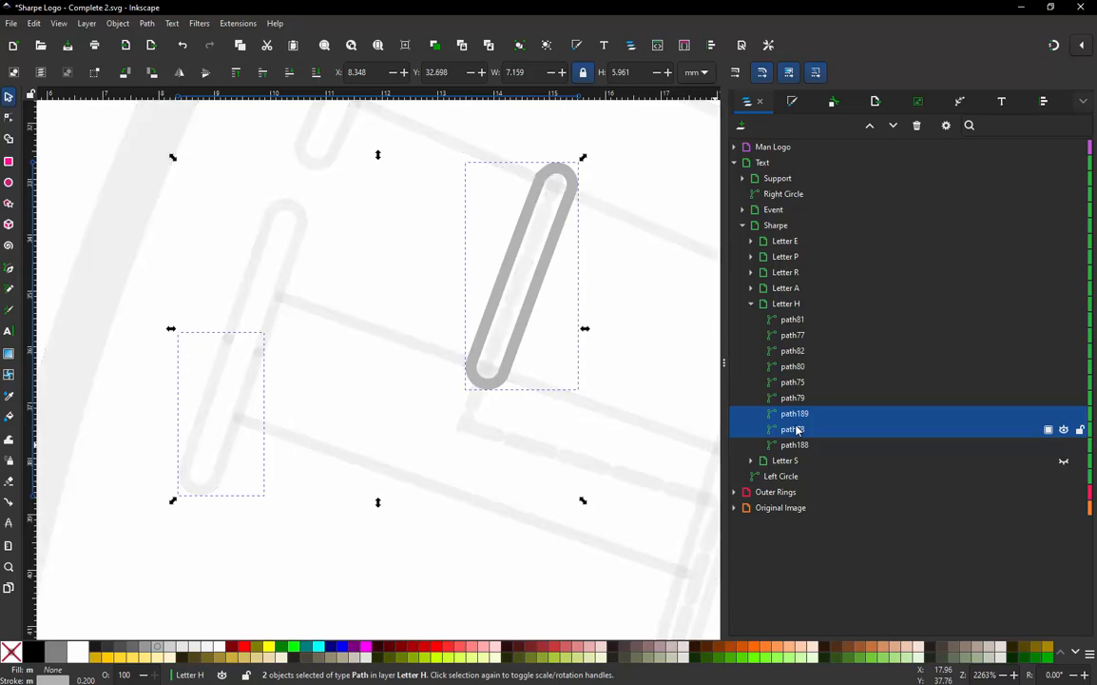
pyautogui.hotkey('alt', 'shift', 'q')
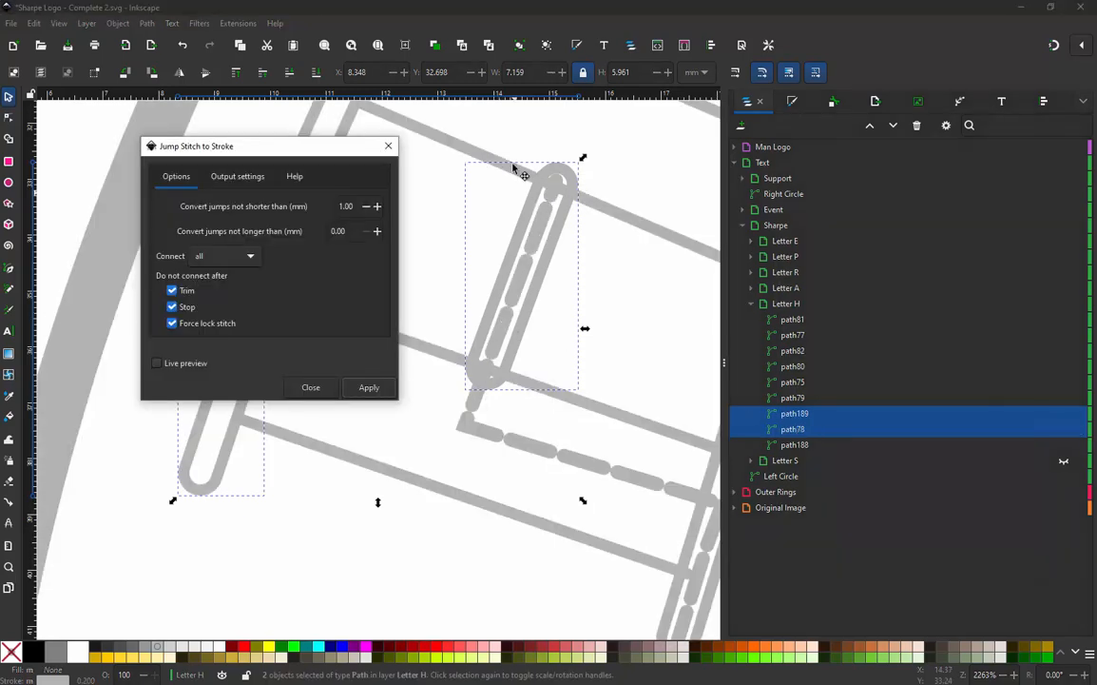
pyautogui.click(369, 390)
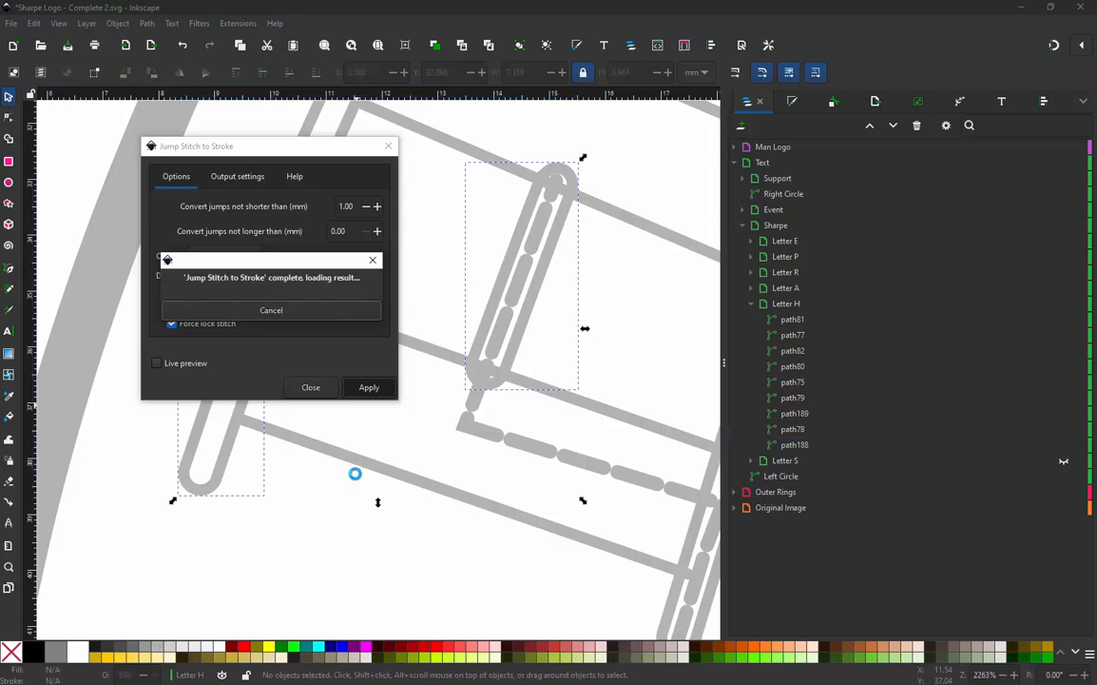
pyautogui.click(328, 388)
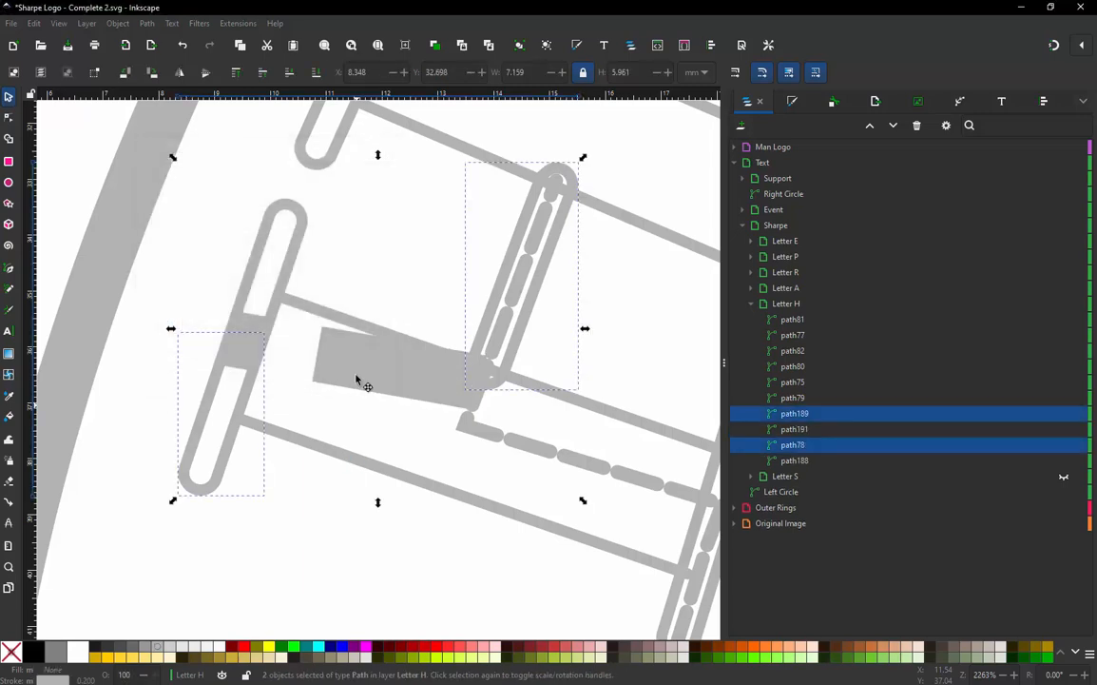
# - Set the stroke width of the connecting line between the lower serif half and the crossbar to 0.2 mm
pyautogui.click(360, 379)
pyautogui.press('n')
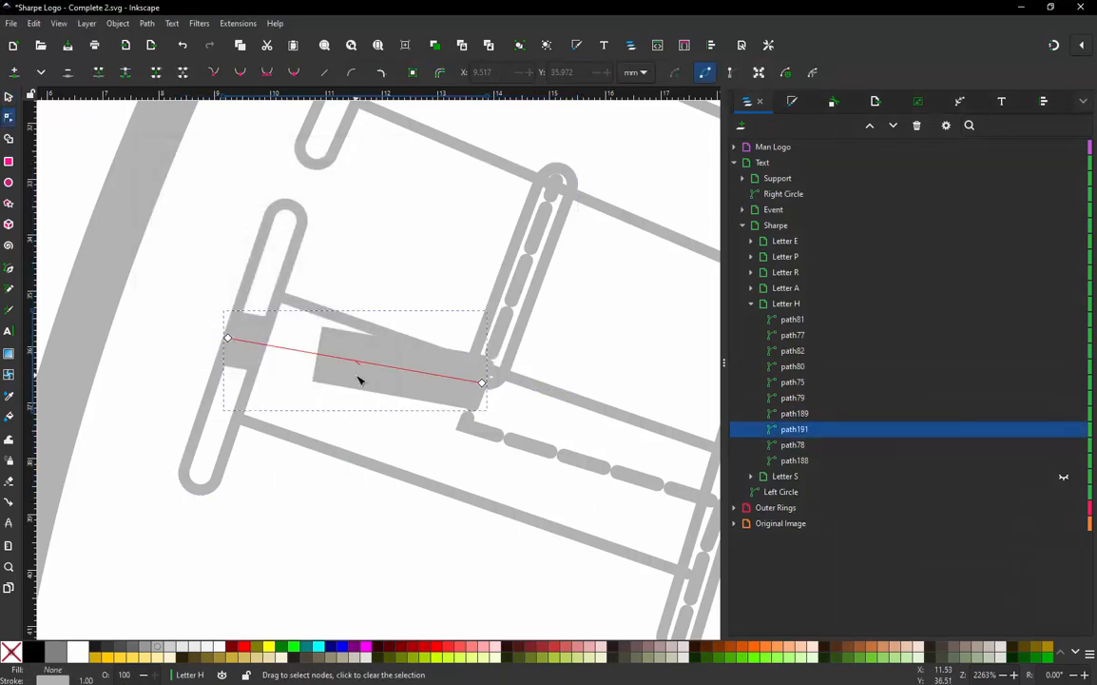
pyautogui.click(794, 102)
pyautogui.hotkey('ctrl', 'a')
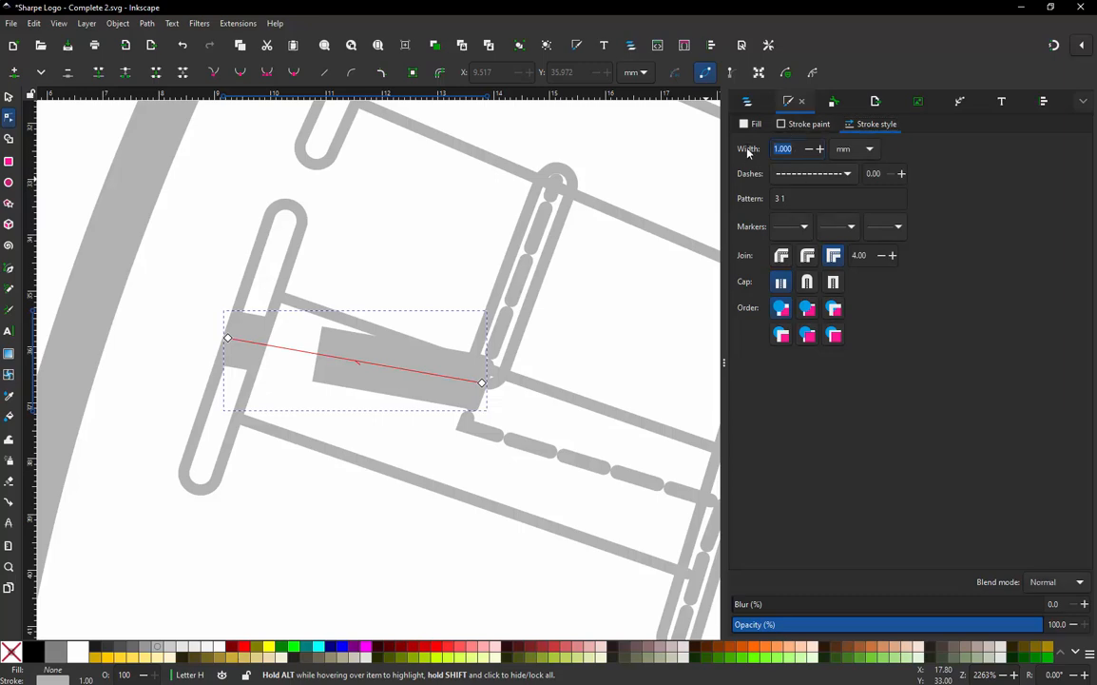
pyautogui.write('0.2')
pyautogui.press('Return')
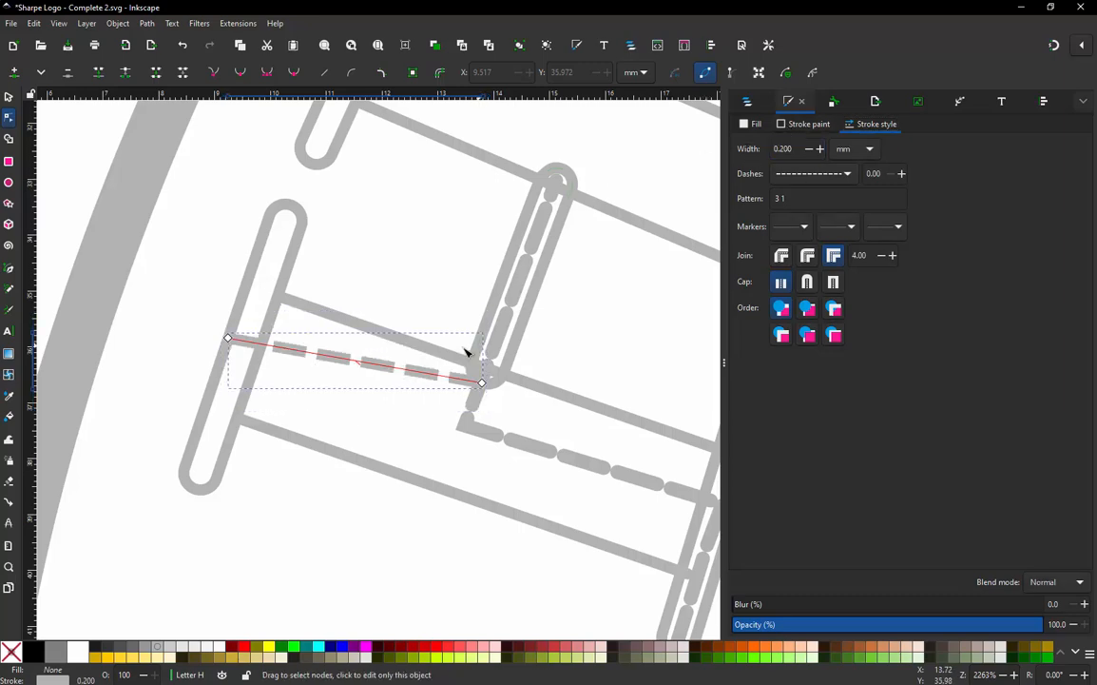
# - Add a node midway along the connecting line, bend it down between the stem's two long edges, and deselect the line
pyautogui.doubleClick(384, 365)
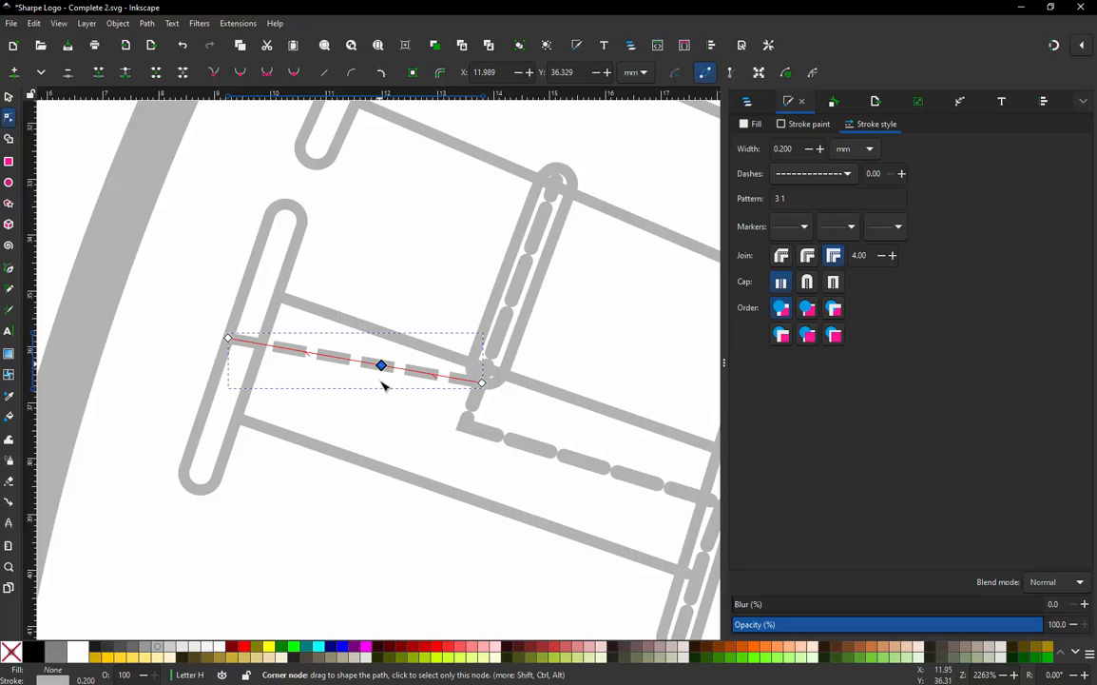
pyautogui.moveTo(381, 365); pyautogui.dragTo(395, 412)
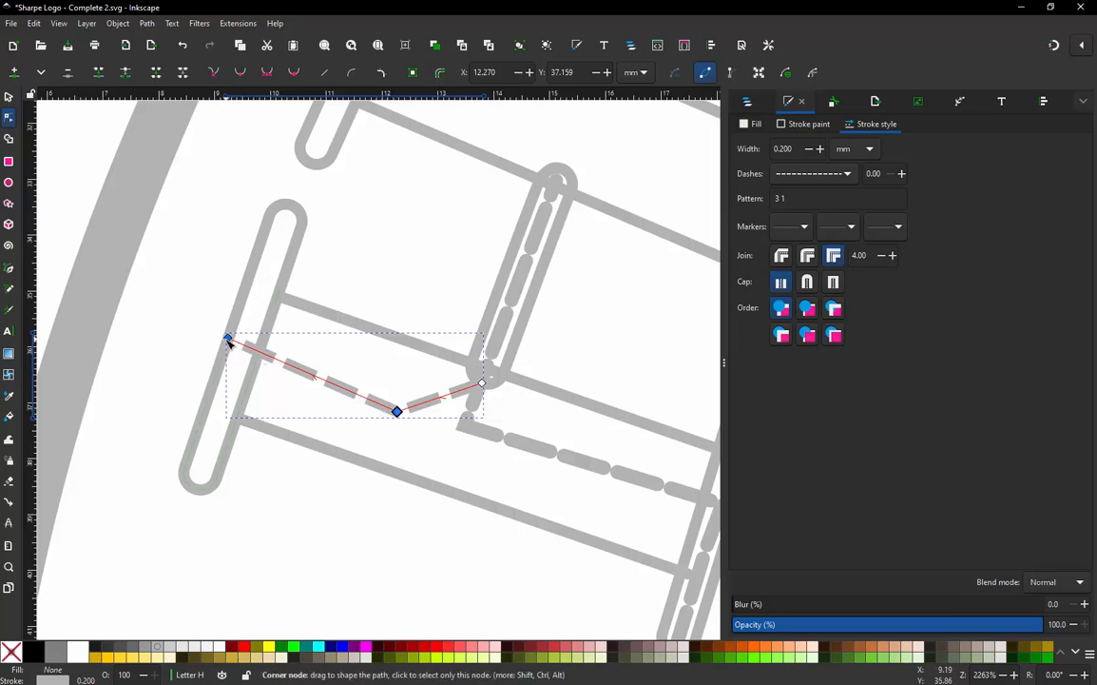
pyautogui.click(9, 96)
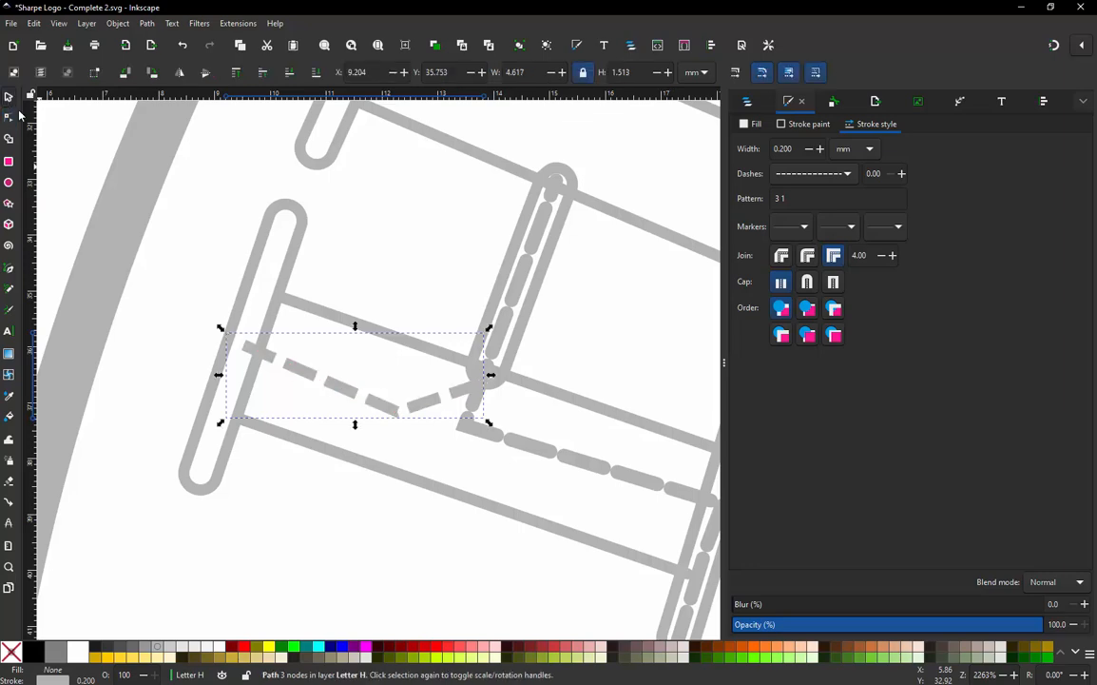
pyautogui.click(185, 373)
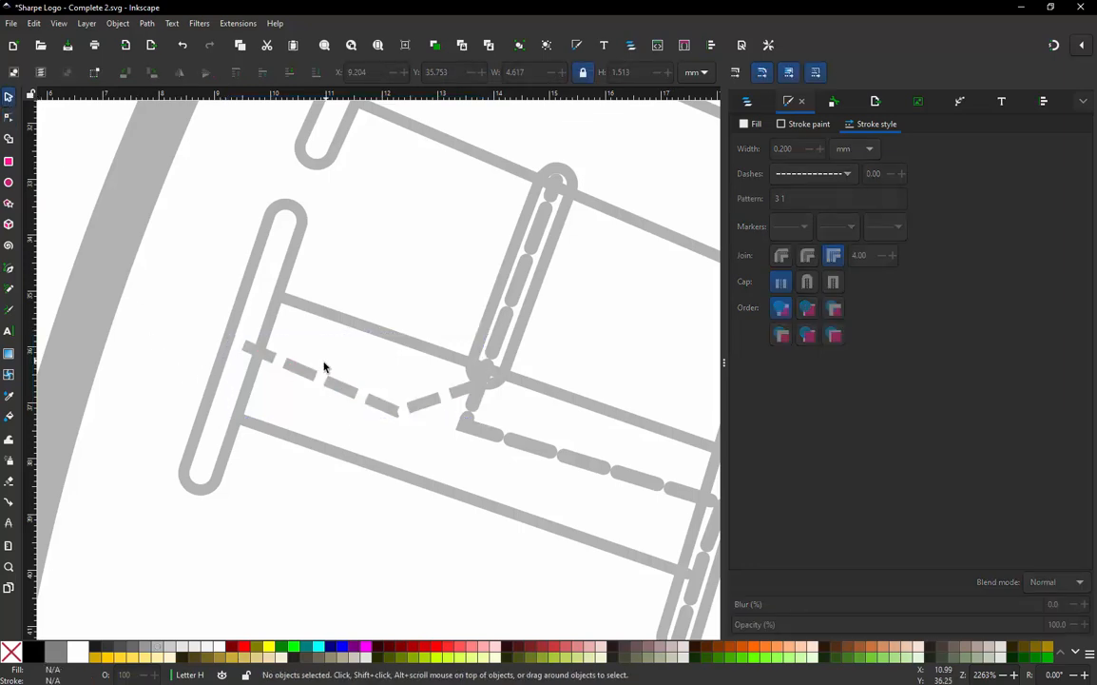
# - Set the lower serif half's Reverse rails to Reverse first rail, enable Swap rails, review the stitch preview, and apply the parameters
pyautogui.click(219, 372)
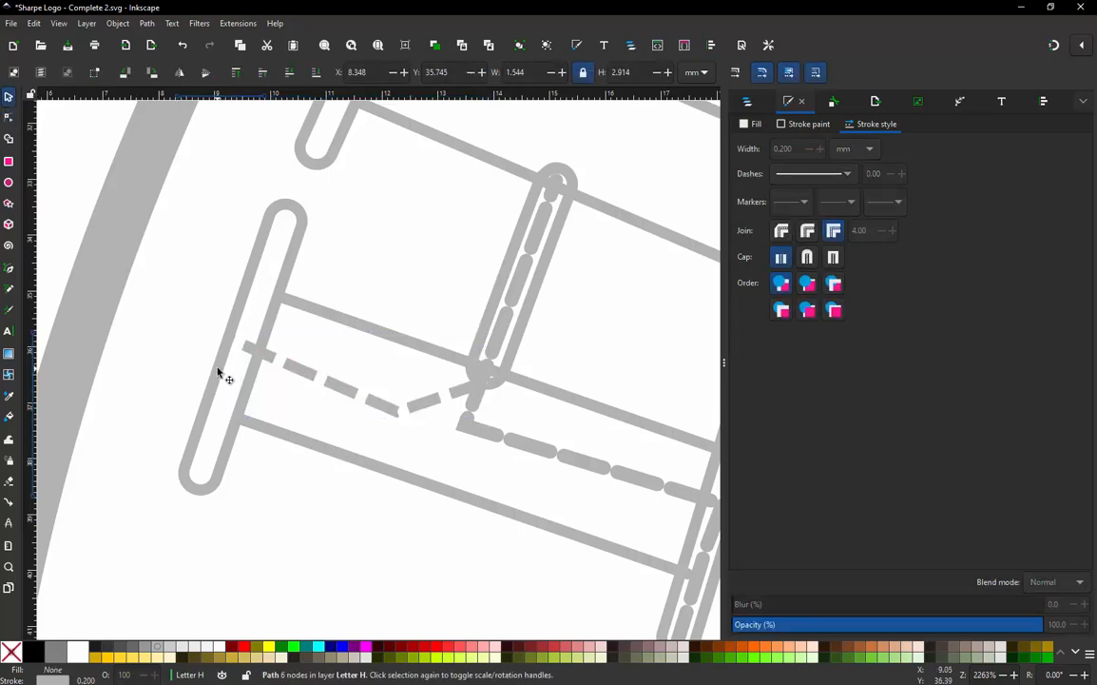
pyautogui.hotkey('ctrl', 'alt', 'p')
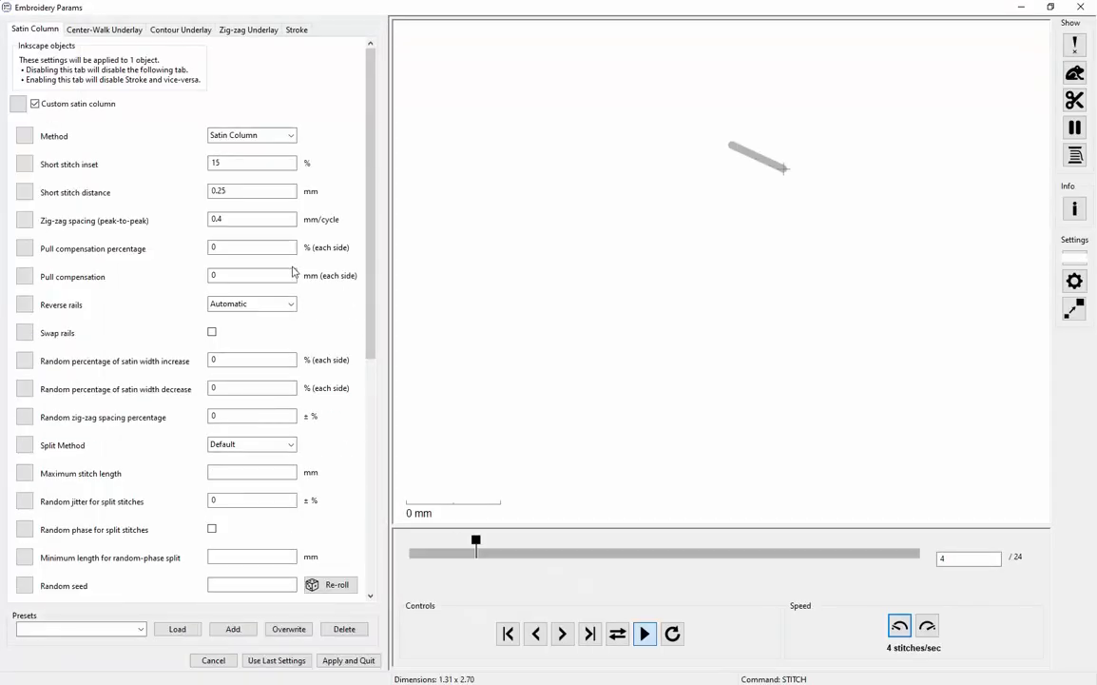
pyautogui.click(266, 306)
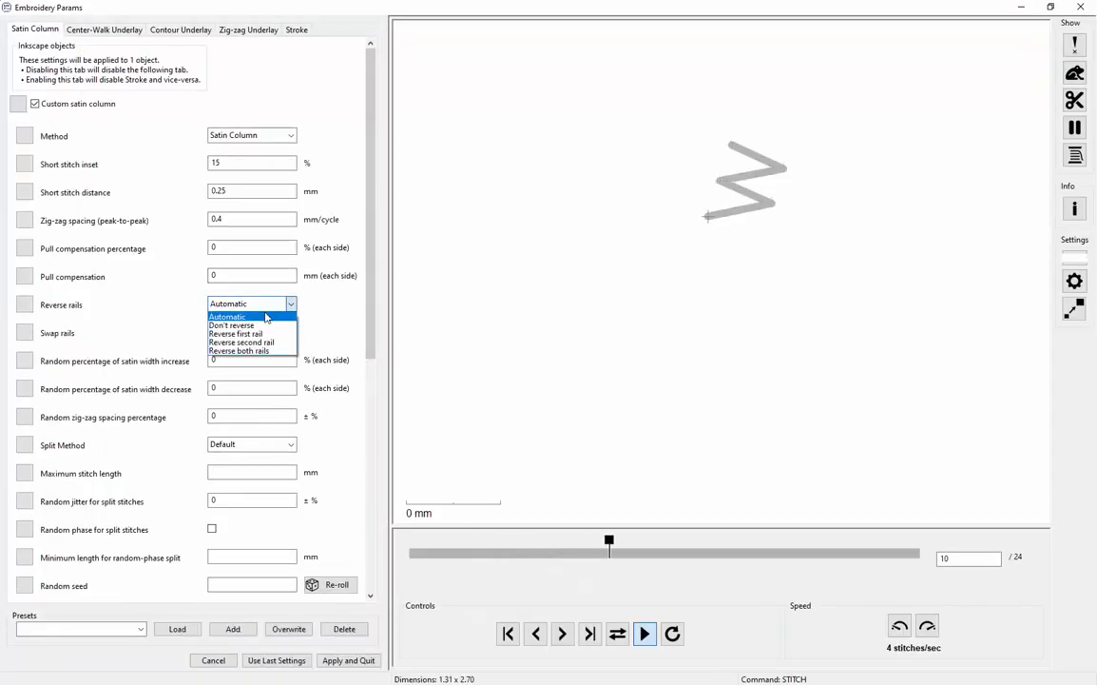
pyautogui.click(243, 334)
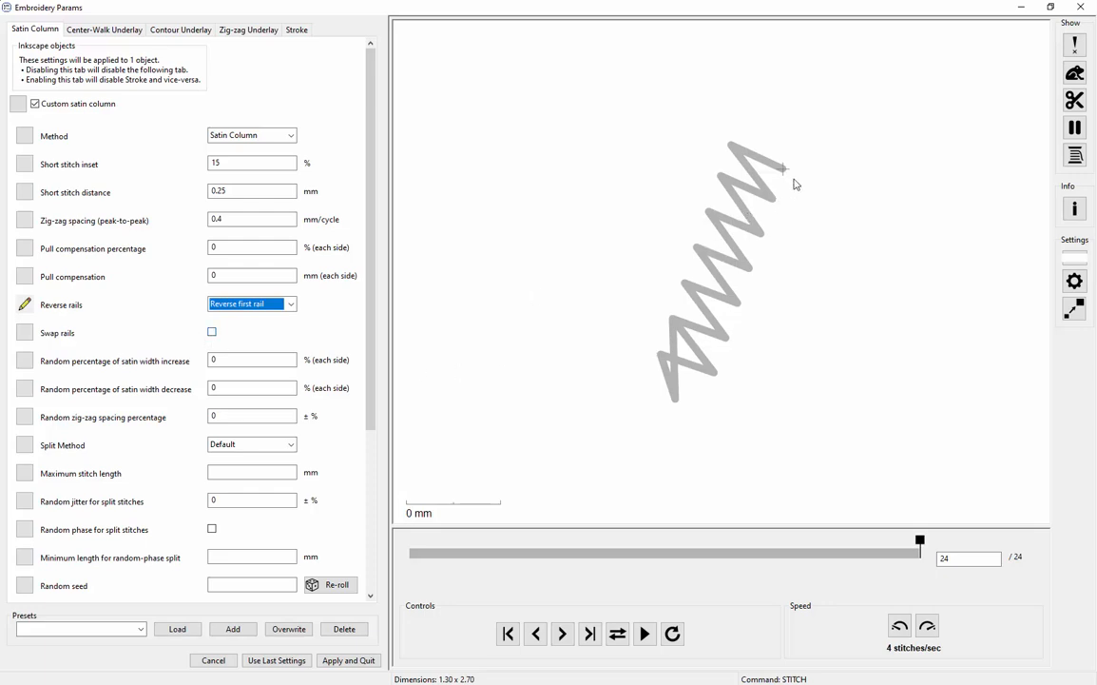
pyautogui.click(211, 333)
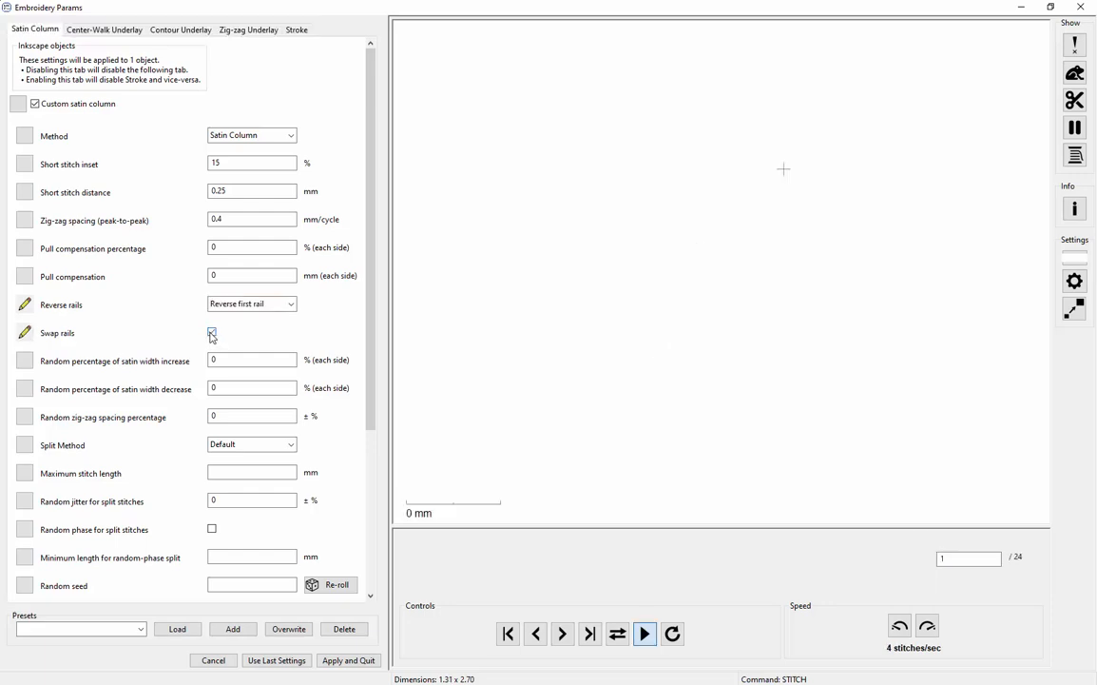
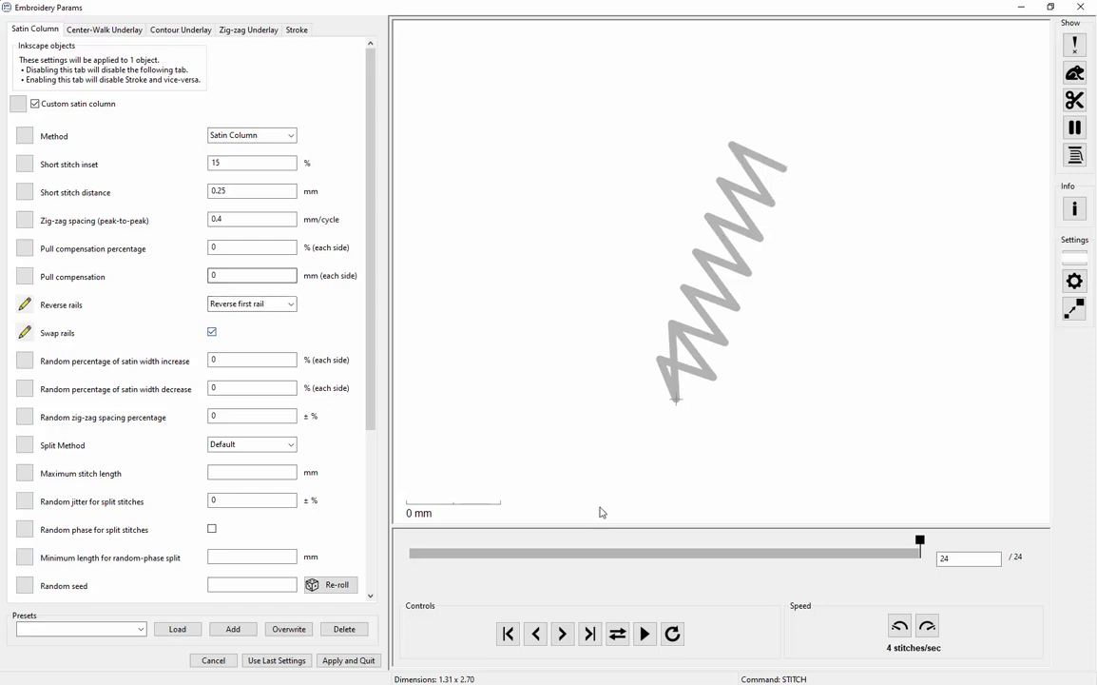
pyautogui.moveTo(920, 542); pyautogui.dragTo(414, 552)
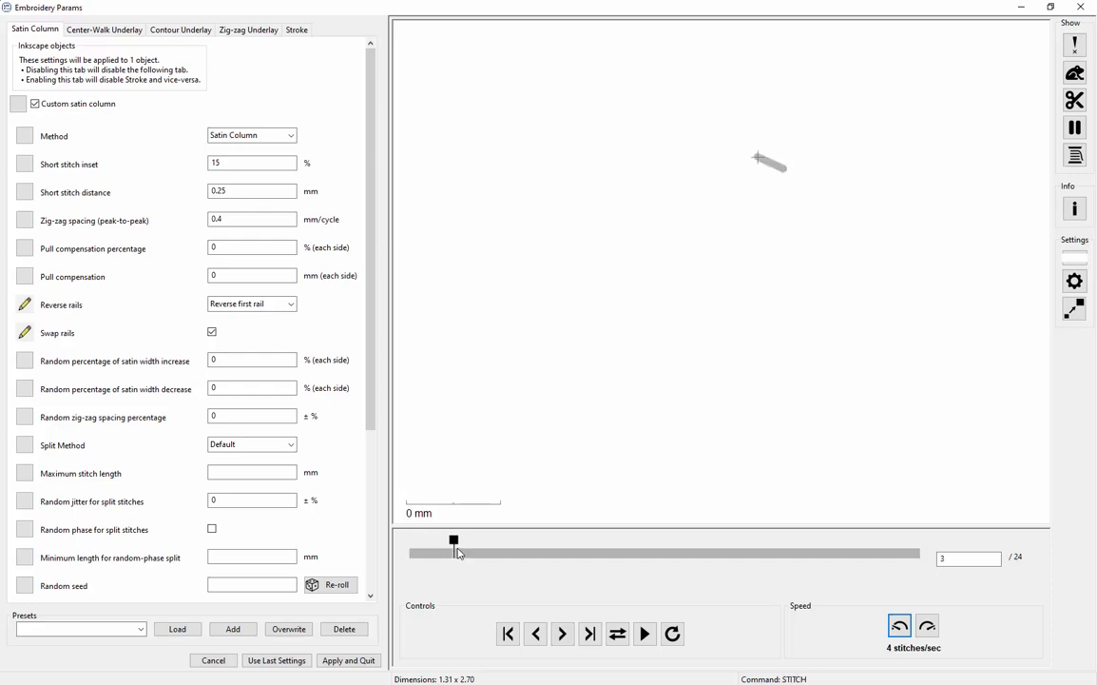
pyautogui.moveTo(457, 551); pyautogui.dragTo(577, 558)
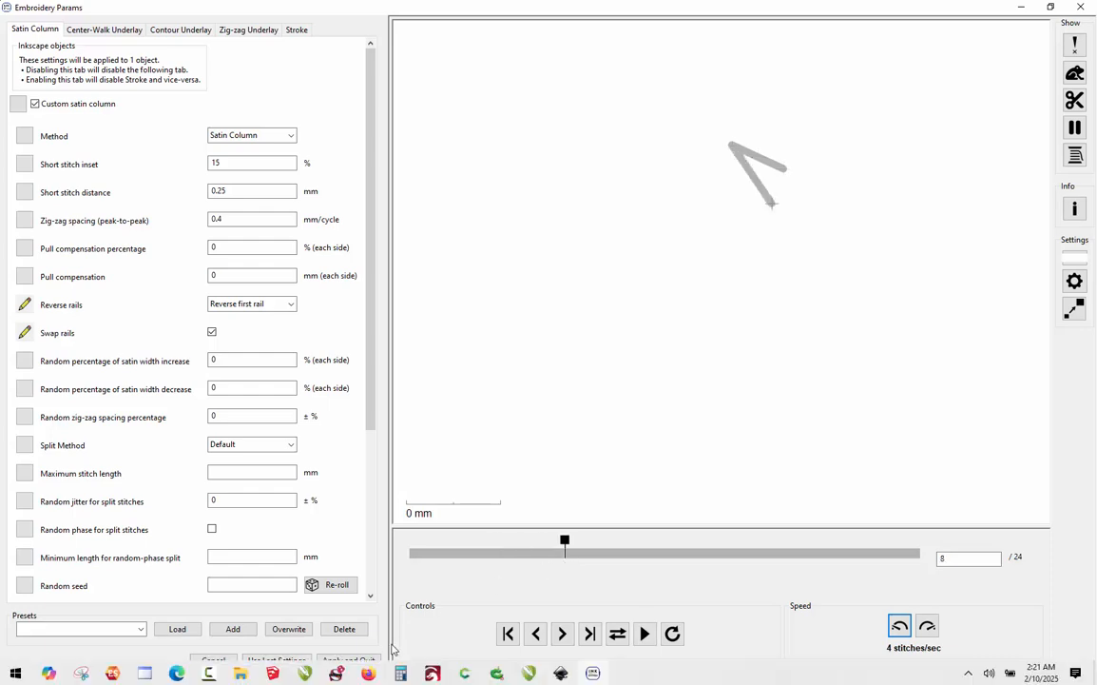
pyautogui.click(359, 660)
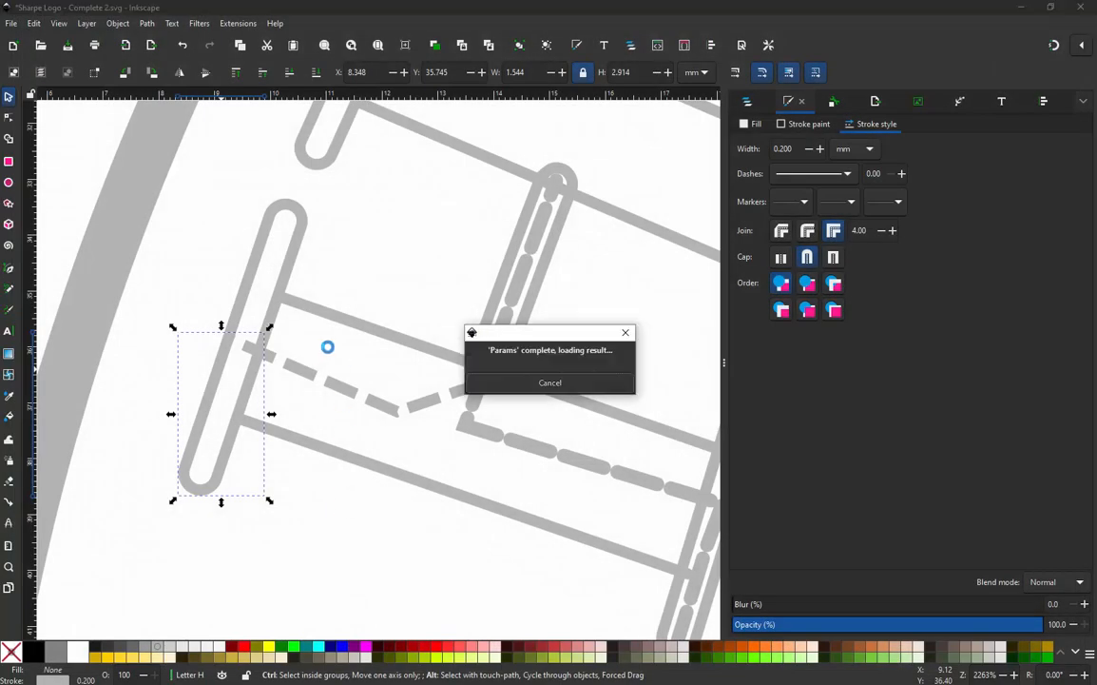
# - Delete the bent connecting line and generate a new one between the crossbar and the lower serif half with Jump Stitch to Stroke
pyautogui.click(302, 373)
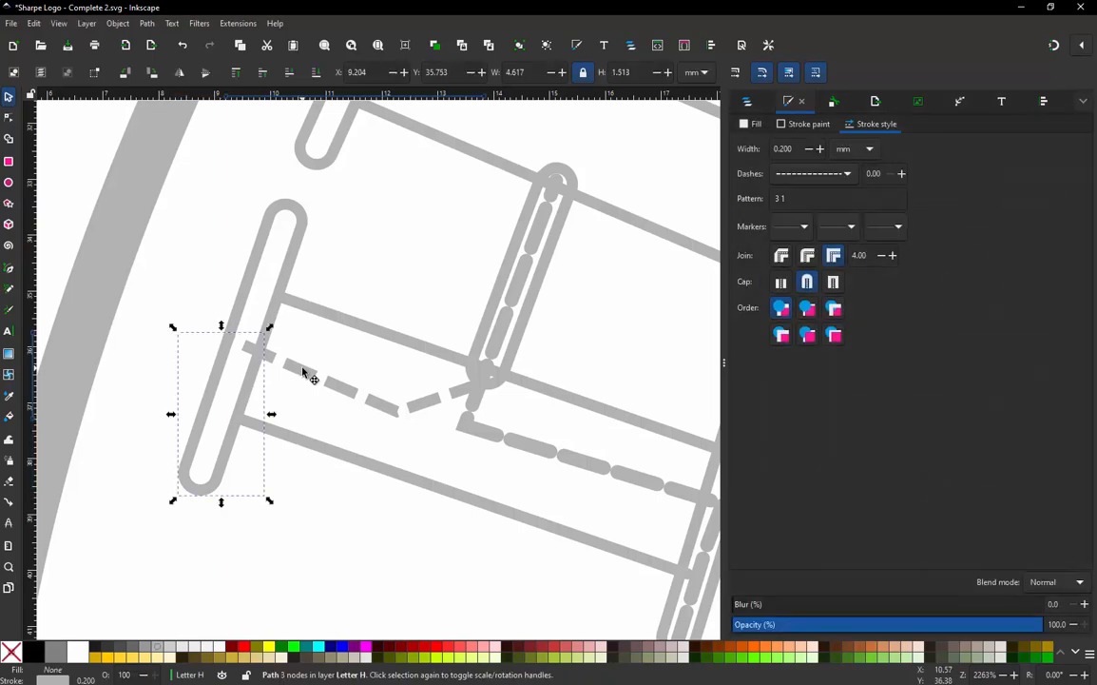
pyautogui.press('Delete')
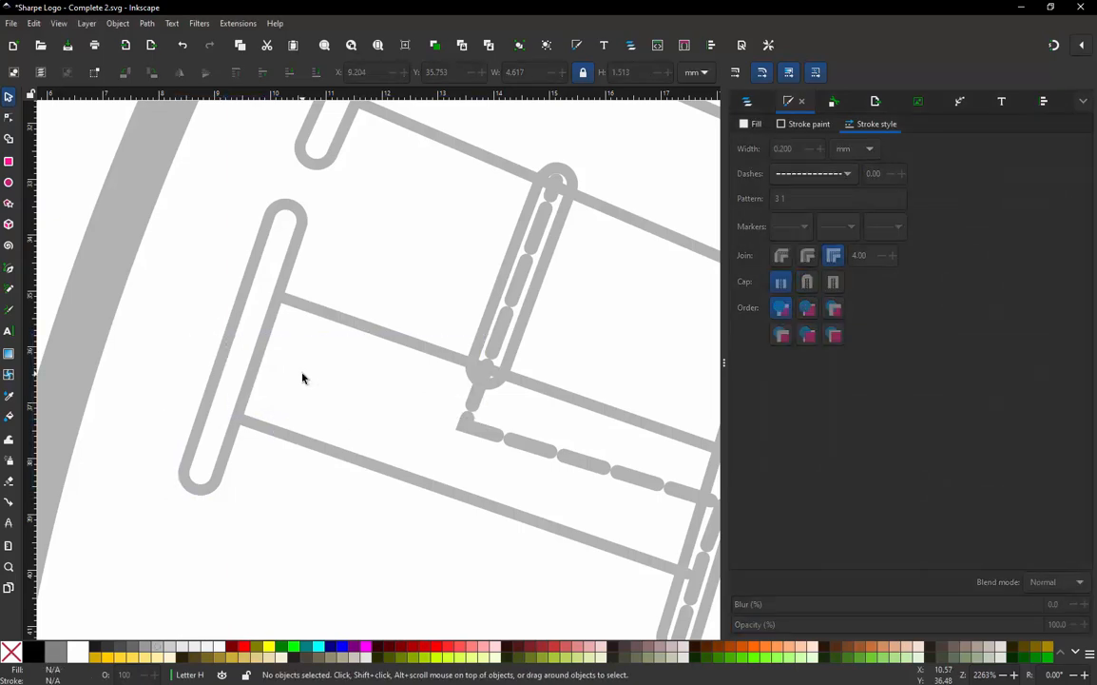
pyautogui.click(485, 338)
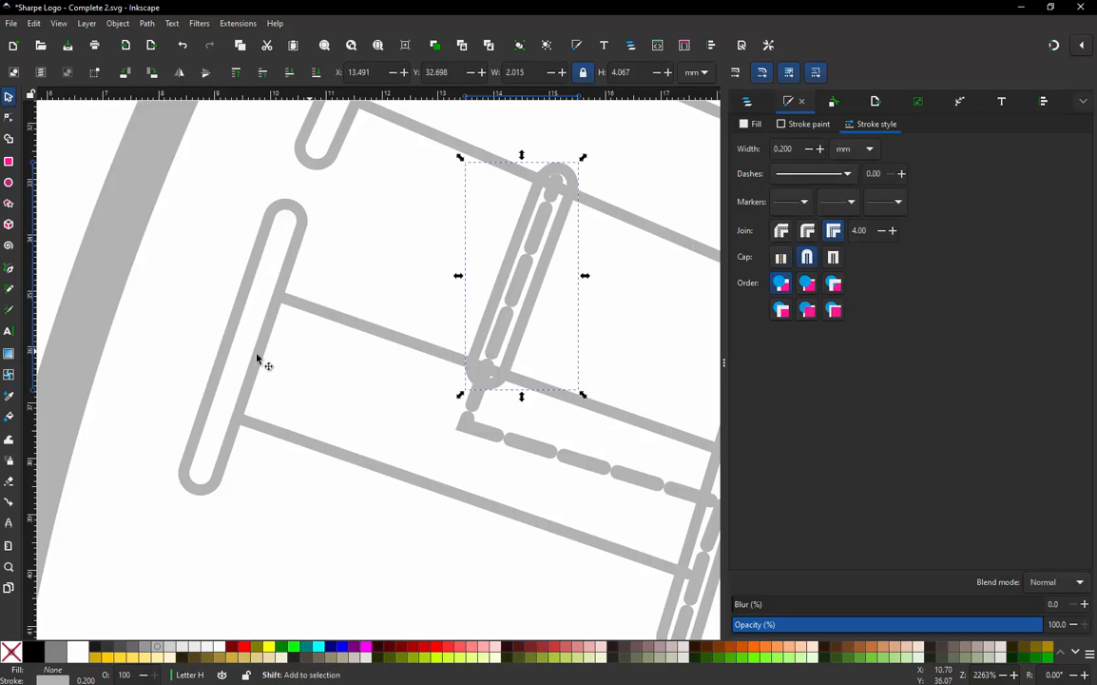
pyautogui.keyDown('shift'); pyautogui.click(204, 418); pyautogui.keyUp('shift')
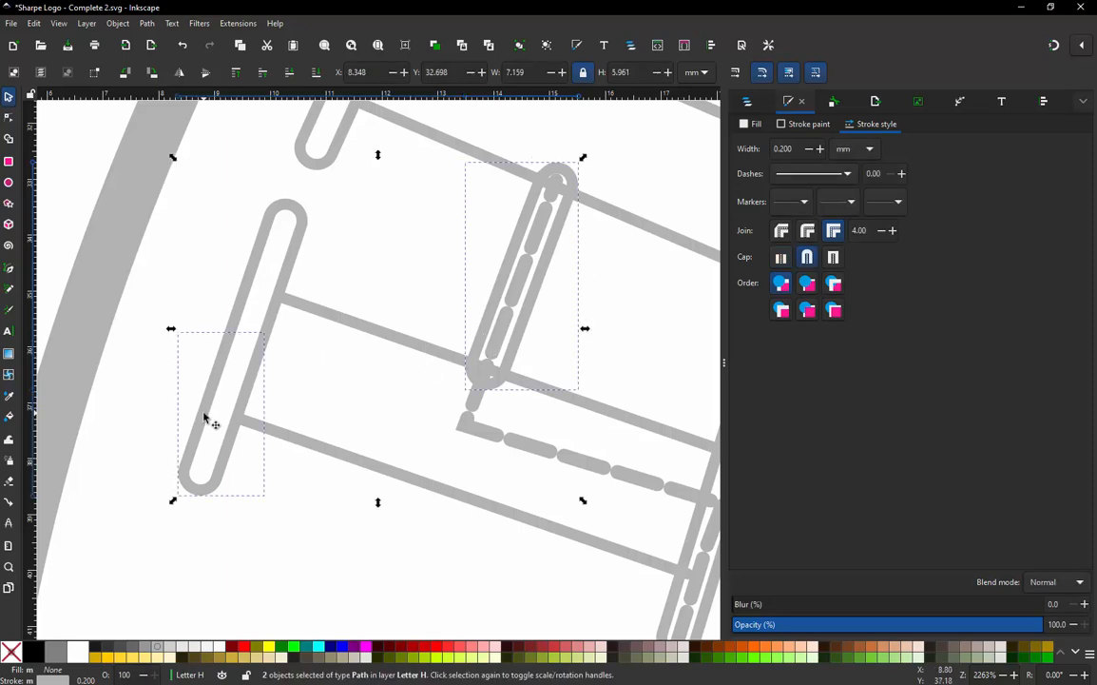
pyautogui.press('ctrl')
pyautogui.hotkey('ctrl', 'alt', 'j')
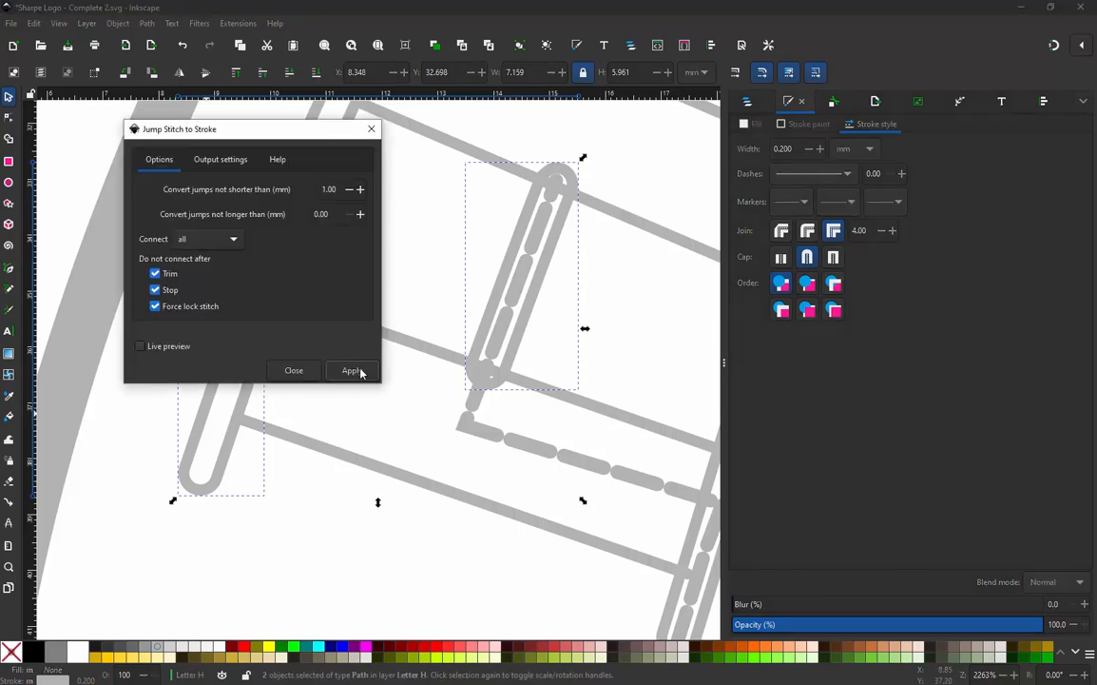
pyautogui.click(352, 370)
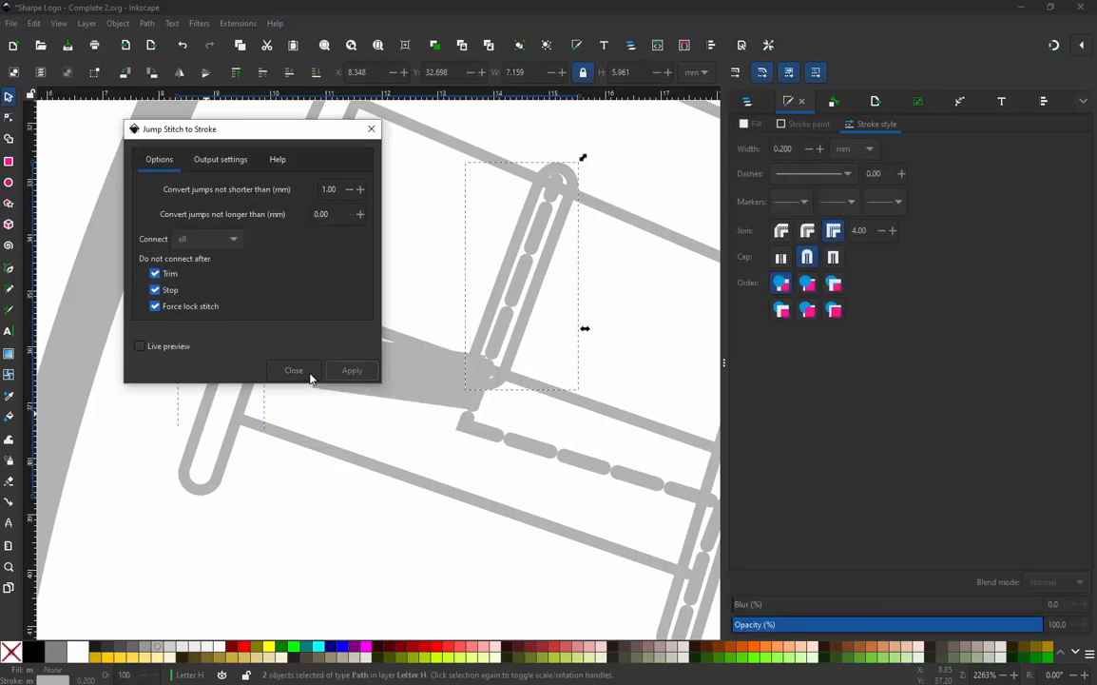
pyautogui.click(294, 371)
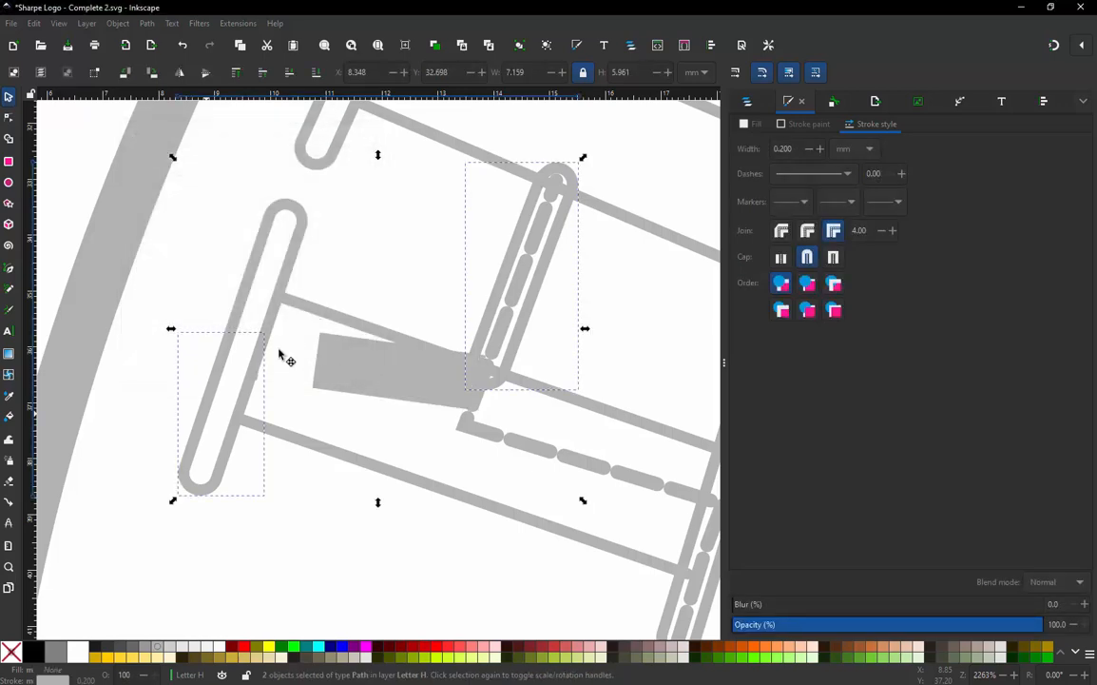
# - Set the new connecting line's stroke width to 0.2 mm and bend it down at an added middle node inside the stem
pyautogui.doubleClick(340, 373)
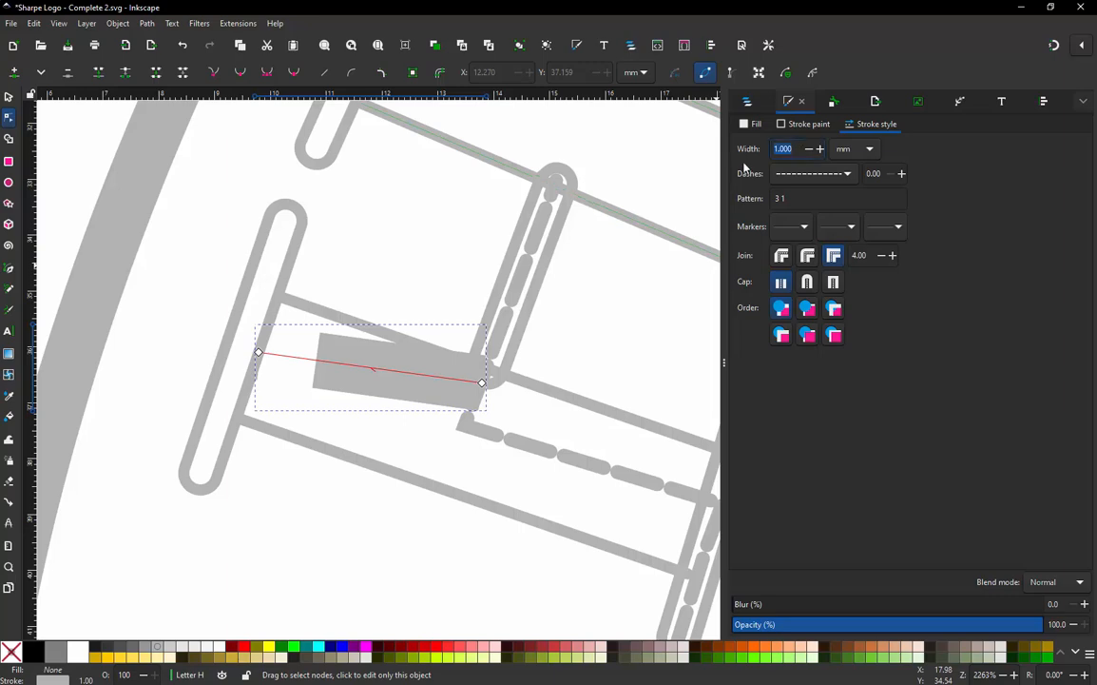
pyautogui.write('.2')
pyautogui.press('Return')
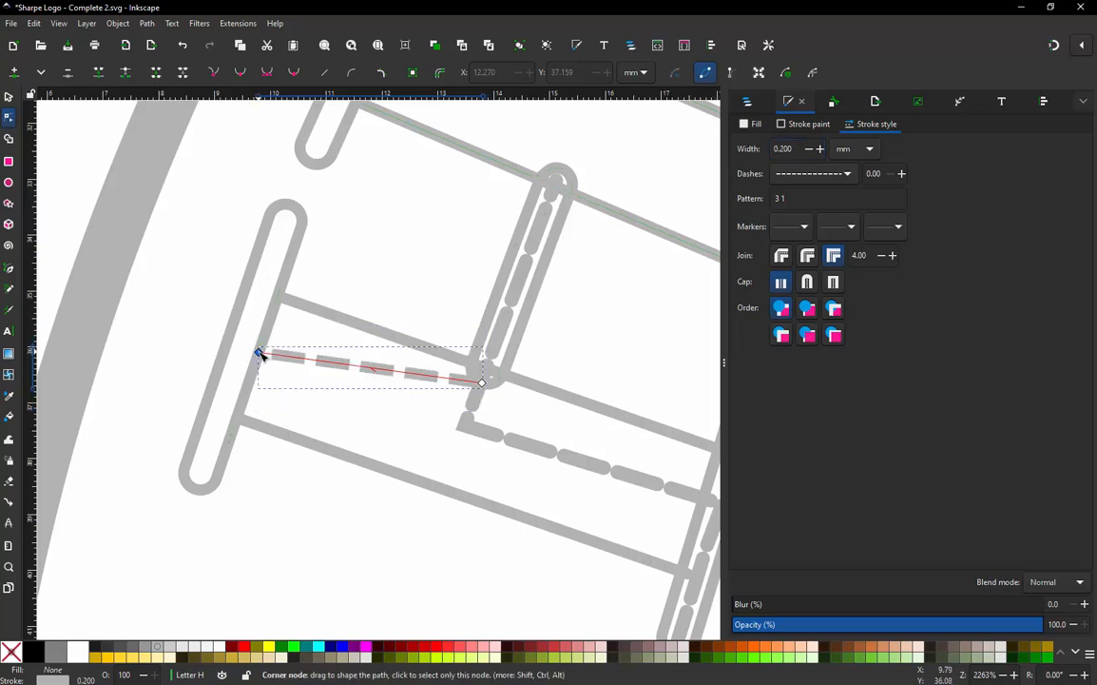
pyautogui.doubleClick(385, 371)
pyautogui.moveTo(385, 370); pyautogui.dragTo(378, 398)
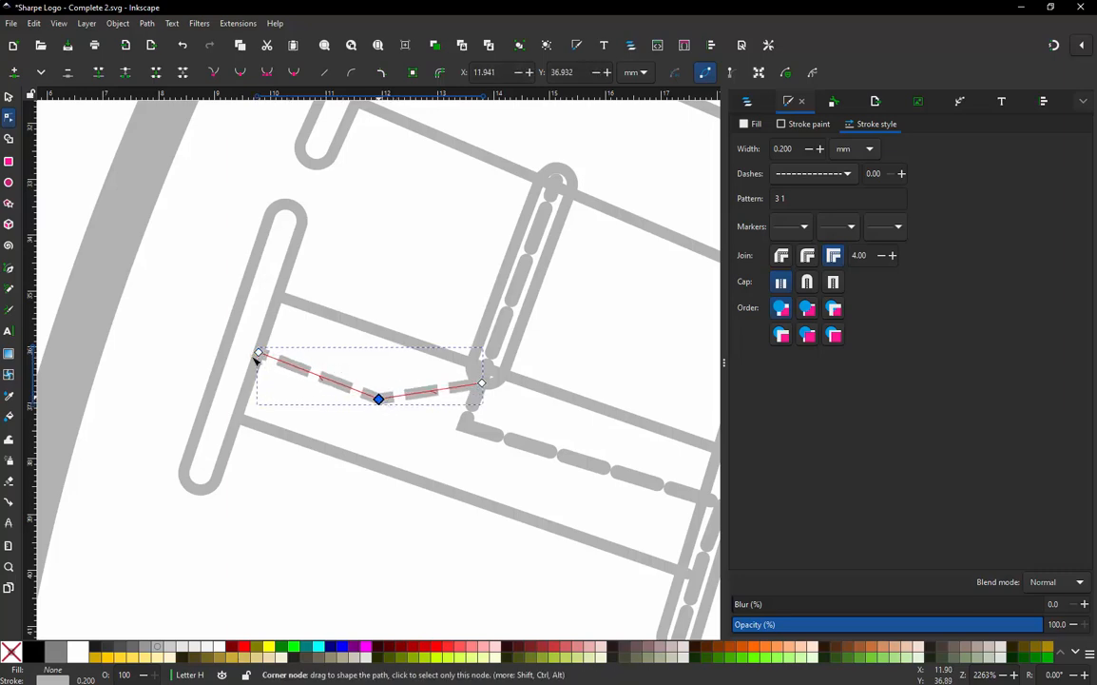
pyautogui.click(9, 97)
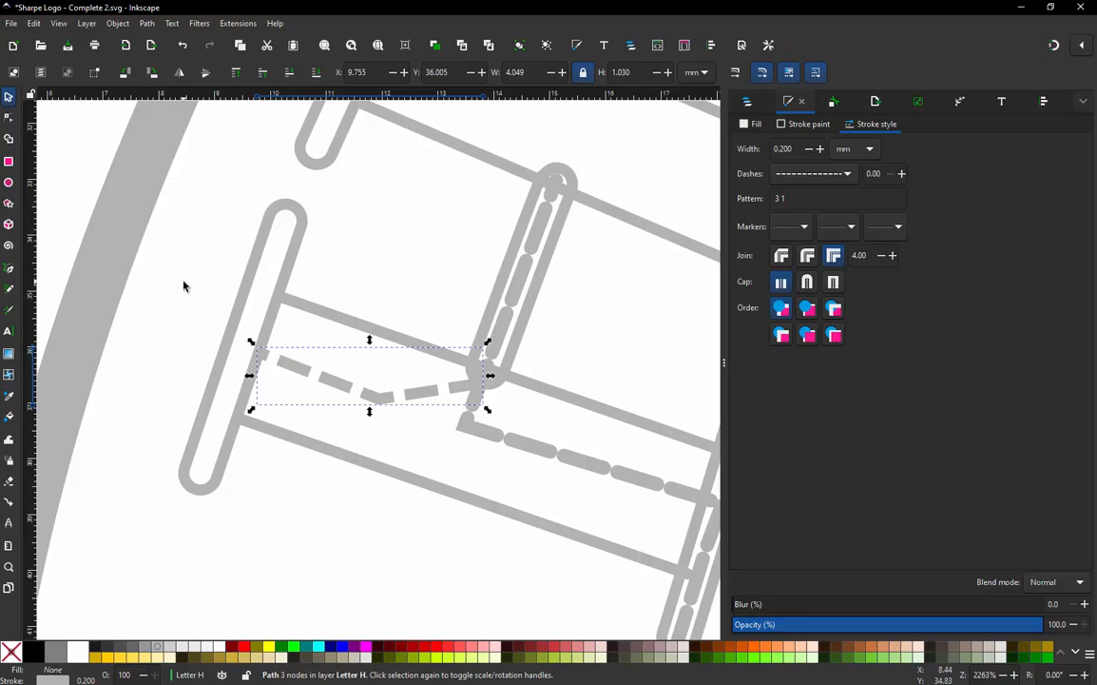
pyautogui.click(251, 295)
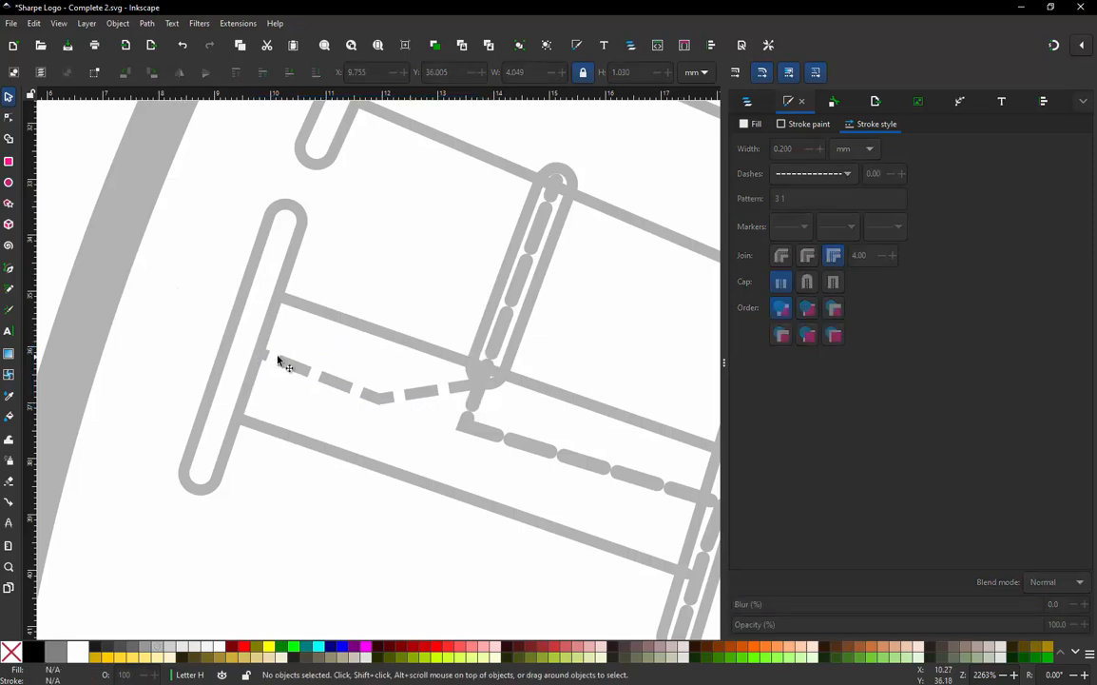
# - Disable Swap rails for the lower serif half in the embroidery parameters and apply the change
pyautogui.click(218, 356)
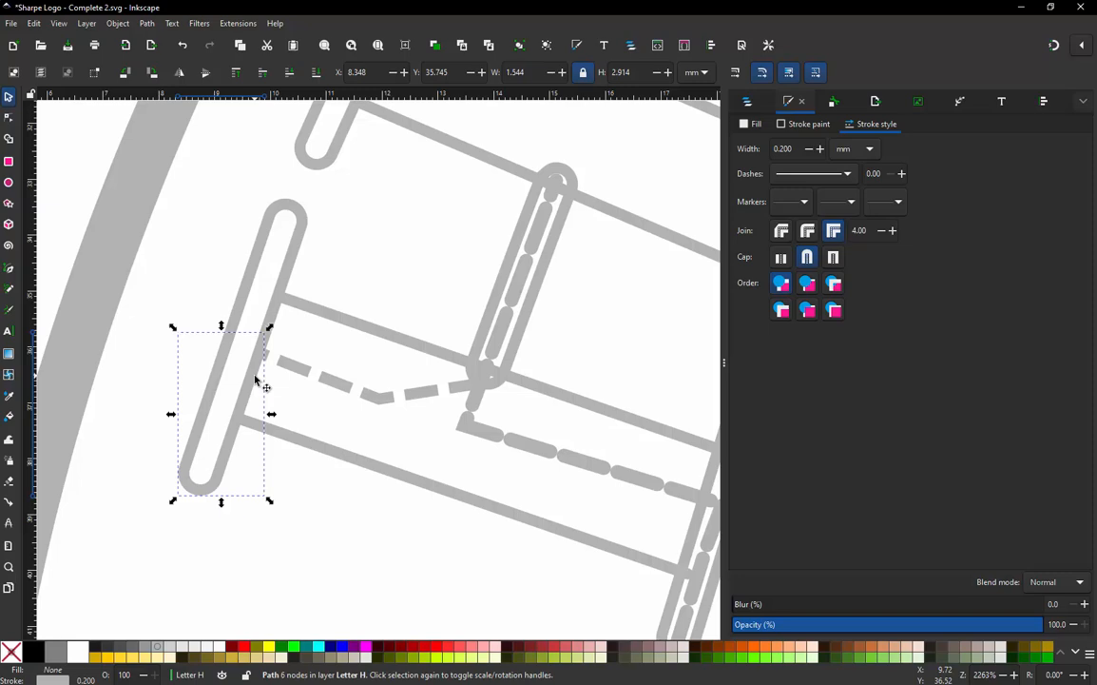
pyautogui.press('ctrl')
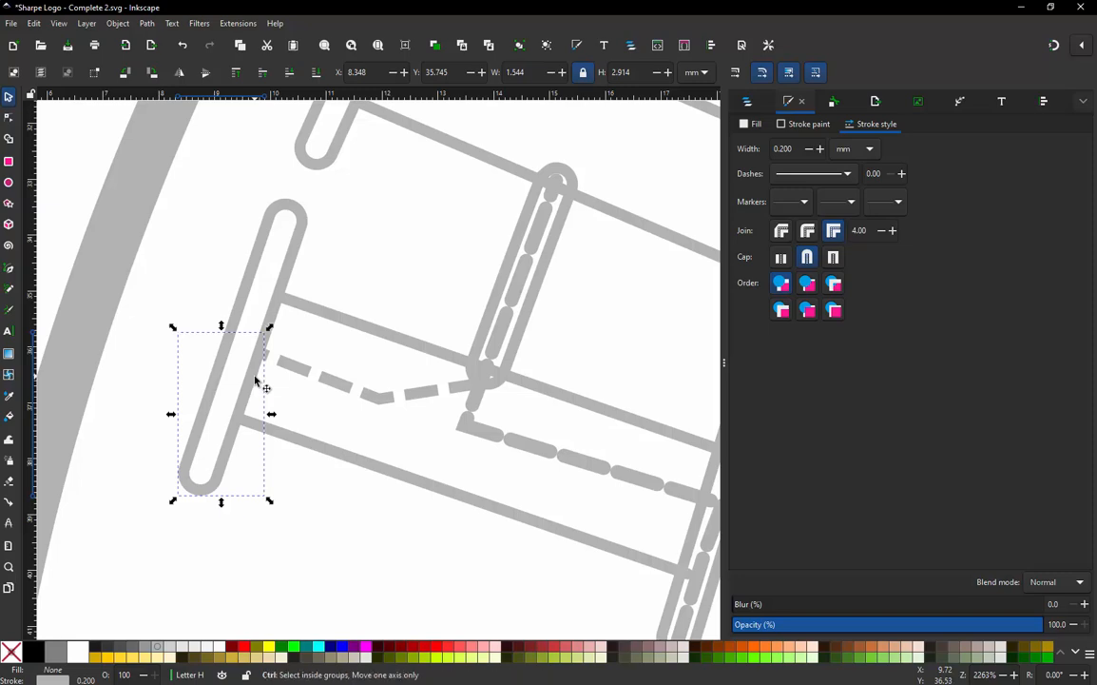
pyautogui.hotkey('ctrl', 'alt', 'c')
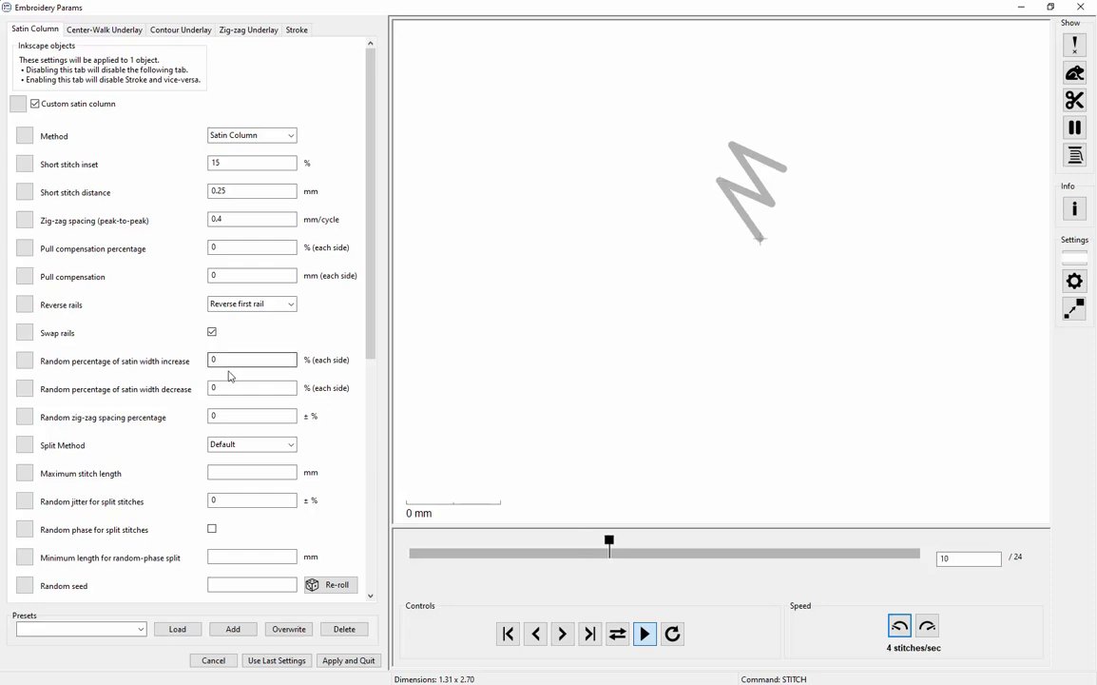
pyautogui.click(213, 333)
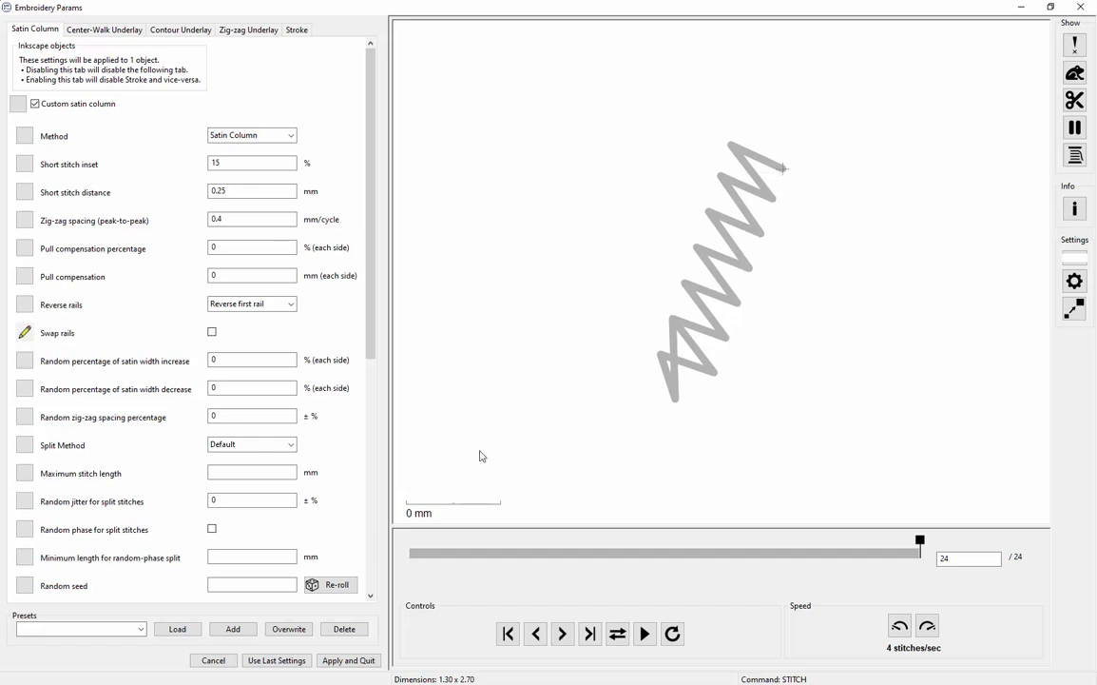
pyautogui.click(335, 660)
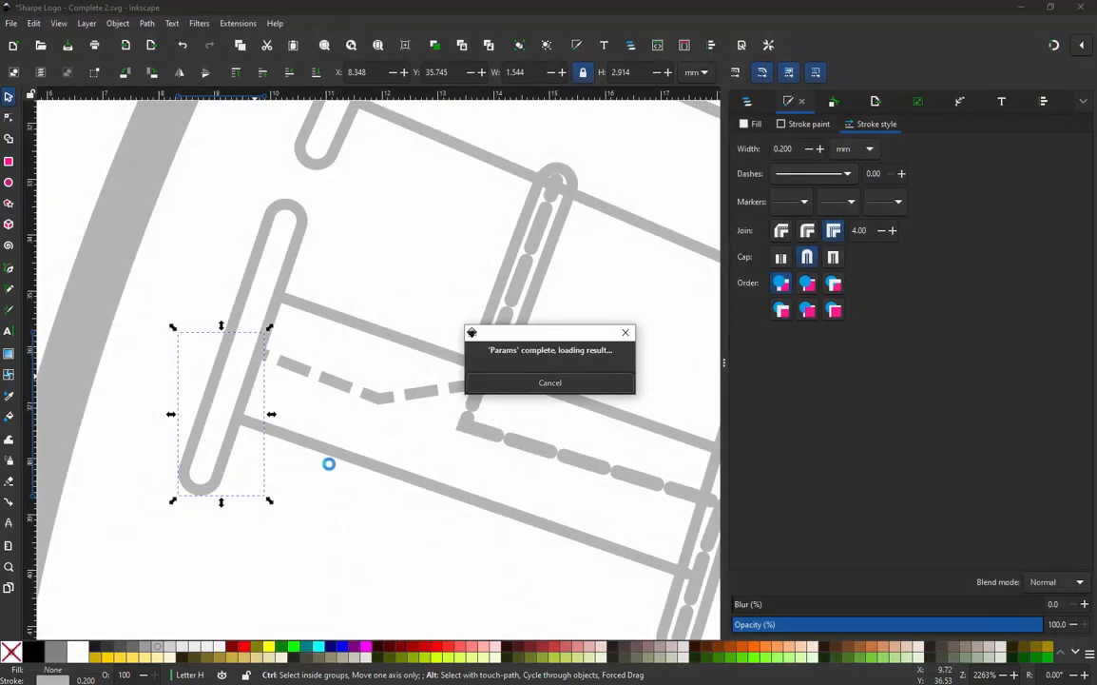
# - Extend the connecting line's end to the lower tip of the lower serif half, routing it inside the serif through an added node
pyautogui.click(336, 389)
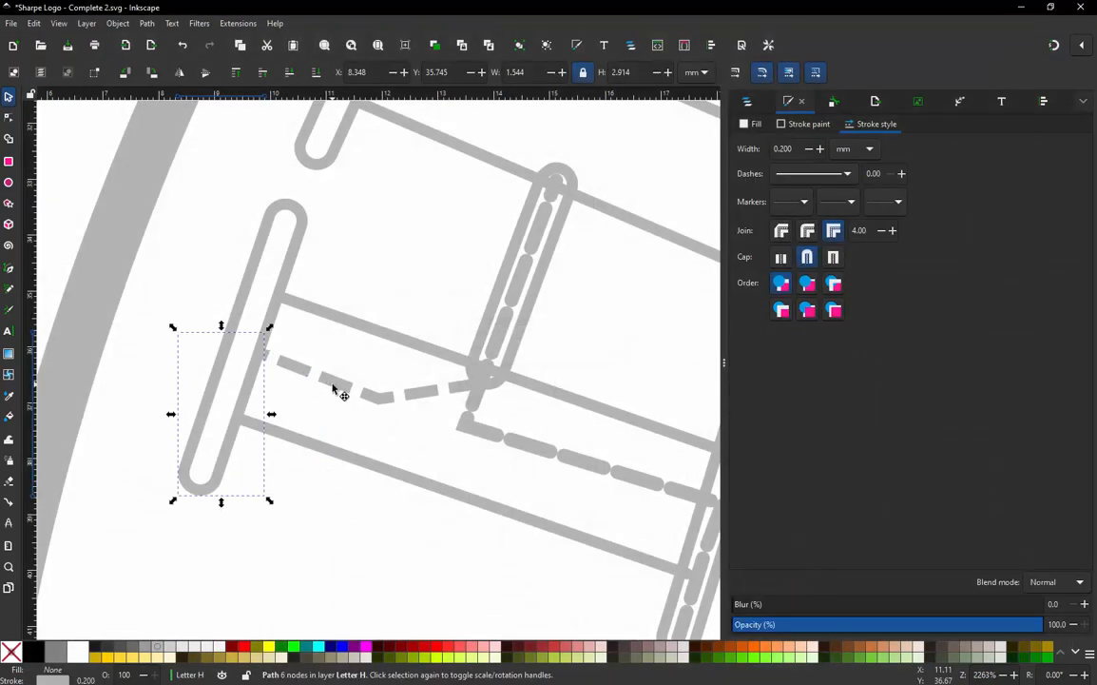
pyautogui.doubleClick(336, 389)
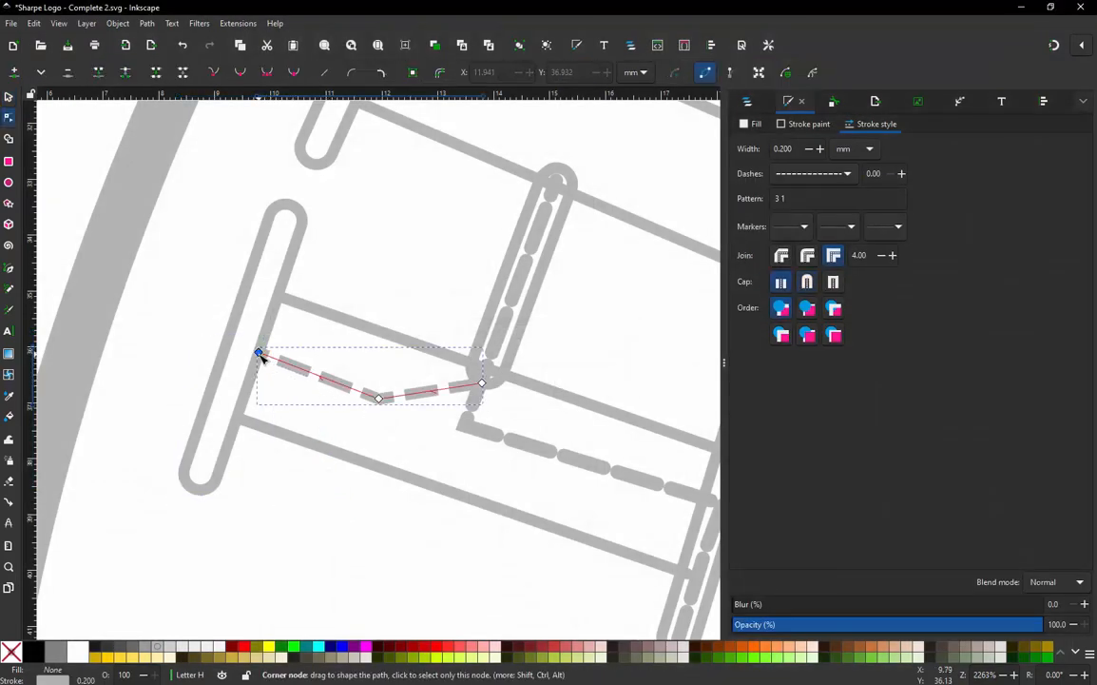
pyautogui.moveTo(259, 354); pyautogui.dragTo(196, 482)
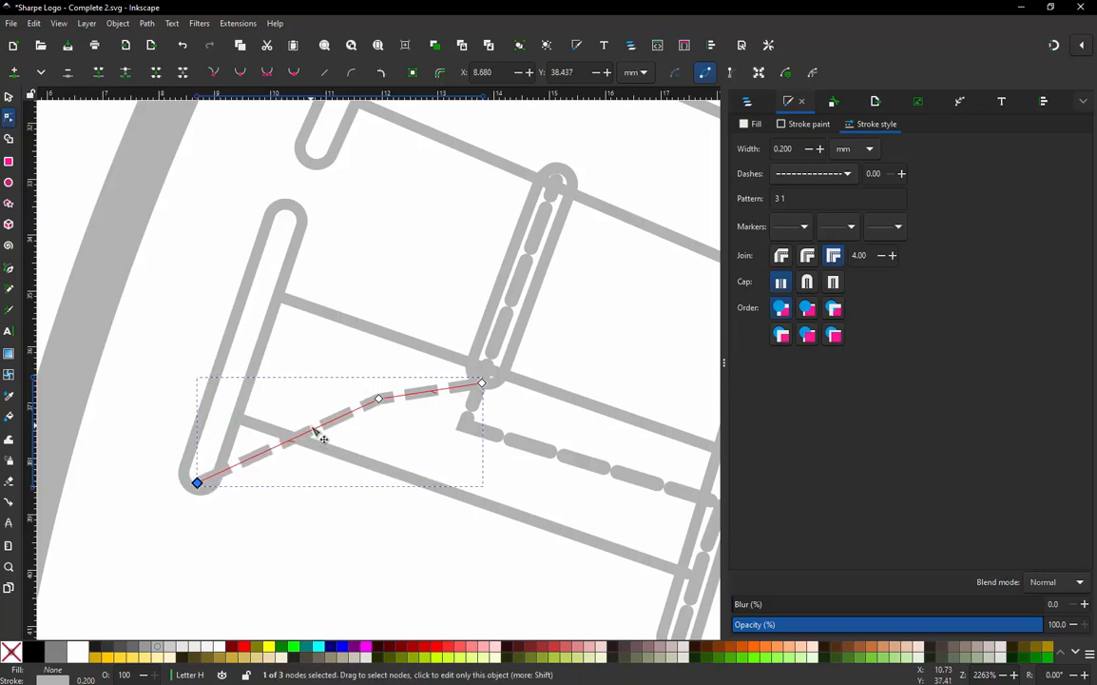
pyautogui.doubleClick(314, 432)
pyautogui.moveTo(313, 432); pyautogui.dragTo(236, 358)
pyautogui.click(8, 97)
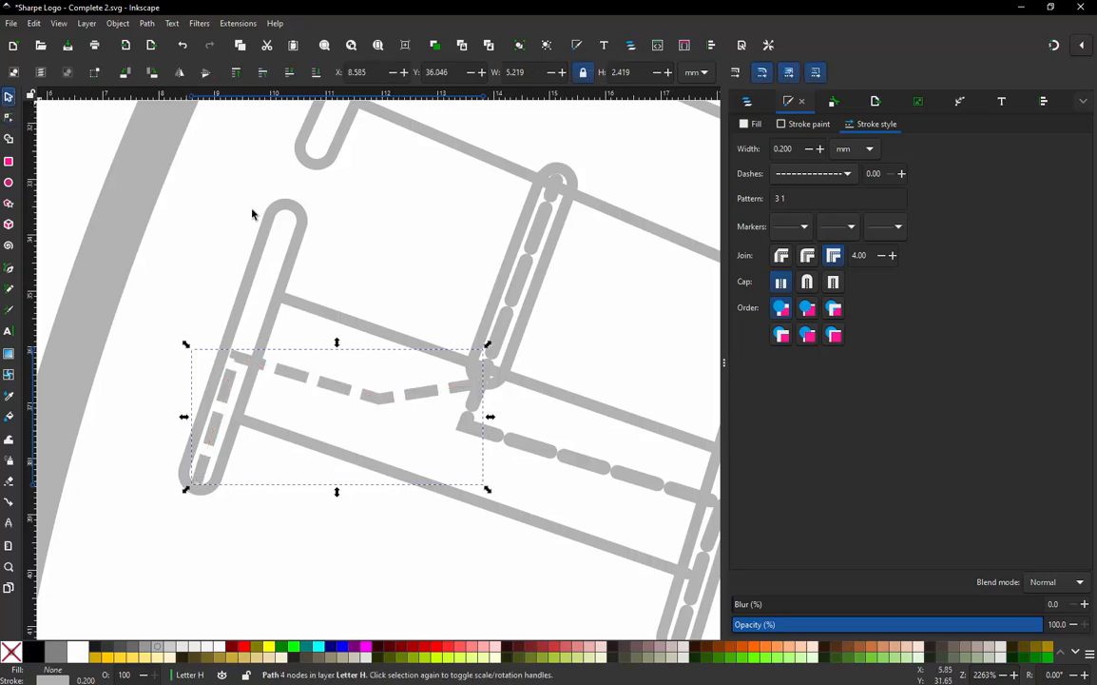
pyautogui.click(309, 275)
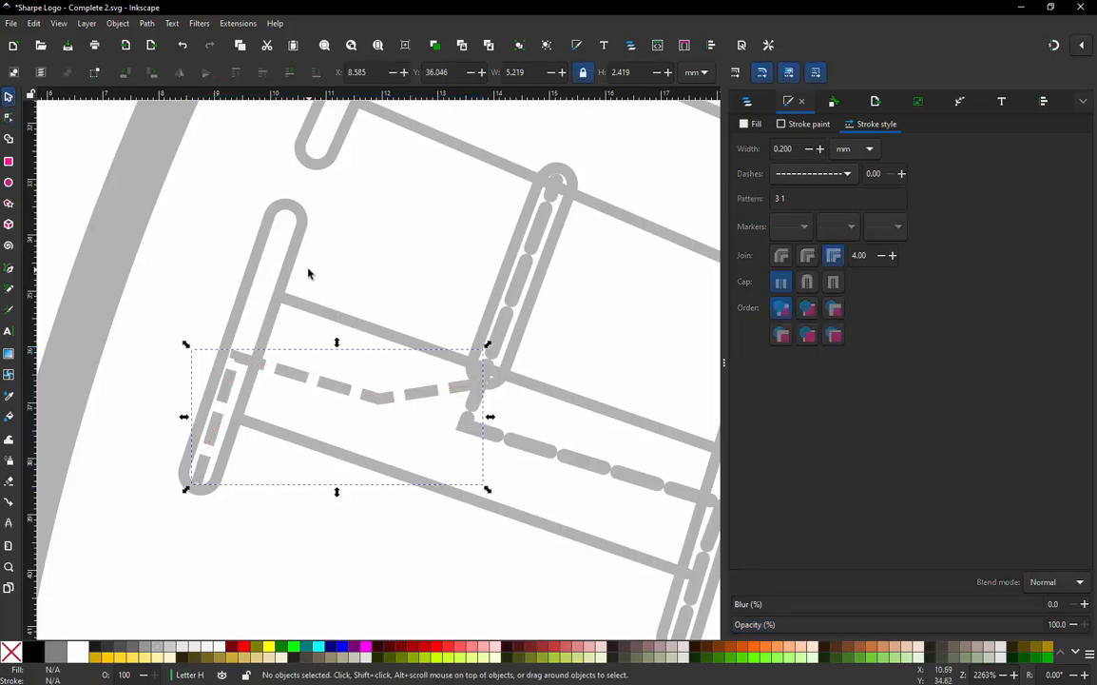
# - Generate a connecting line between the lower and upper serif halves with Jump Stitch to Stroke
pyautogui.click(230, 461)
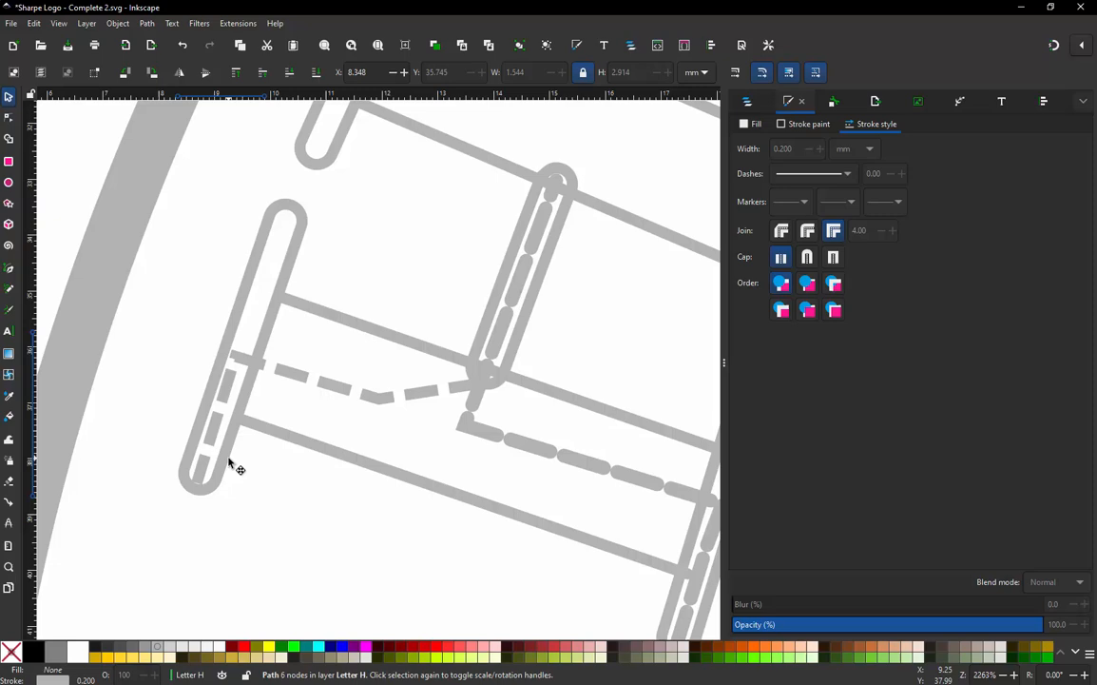
pyautogui.keyDown('shift'); pyautogui.click(293, 266); pyautogui.keyUp('shift')
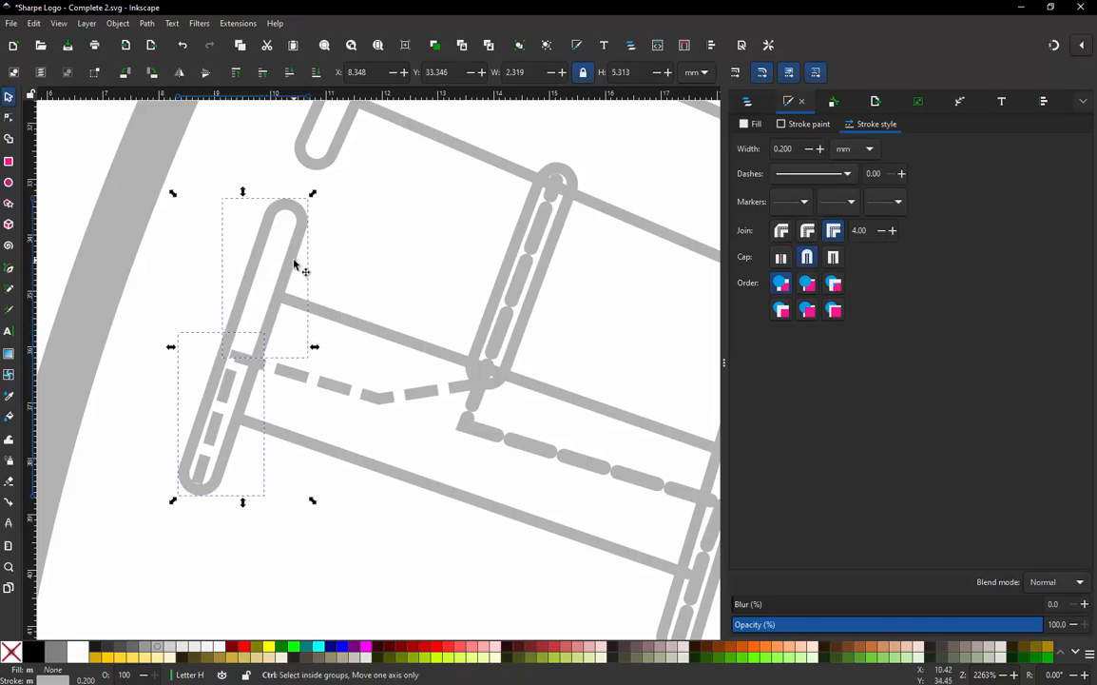
pyautogui.hotkey('ctrl', 'alt', 'j')
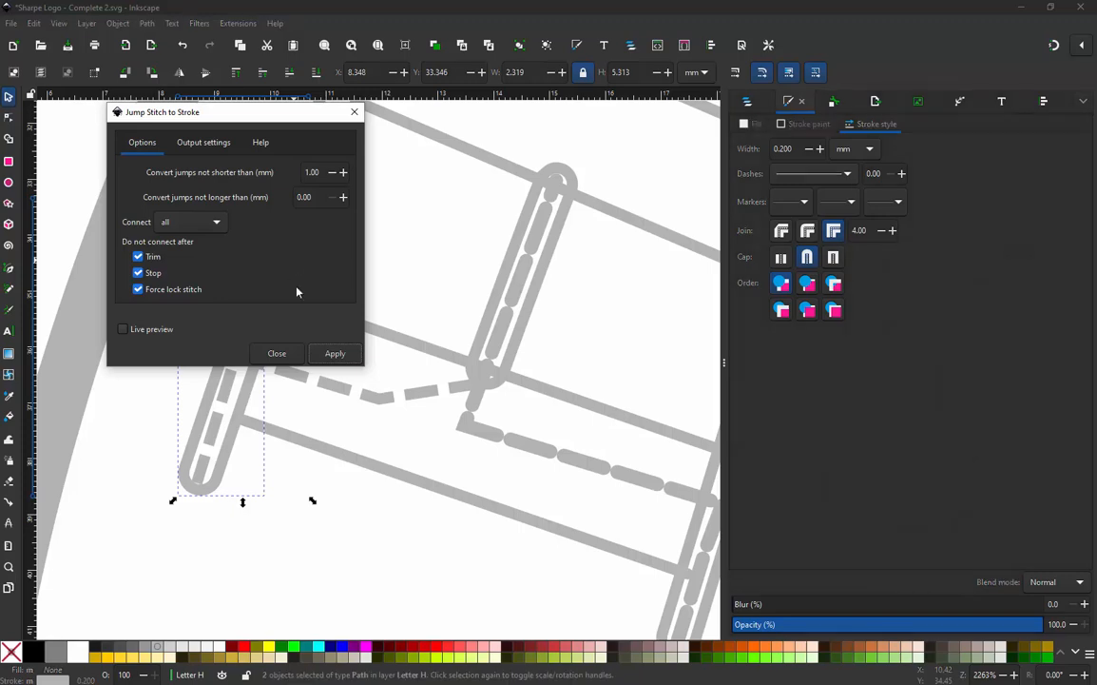
pyautogui.click(334, 352)
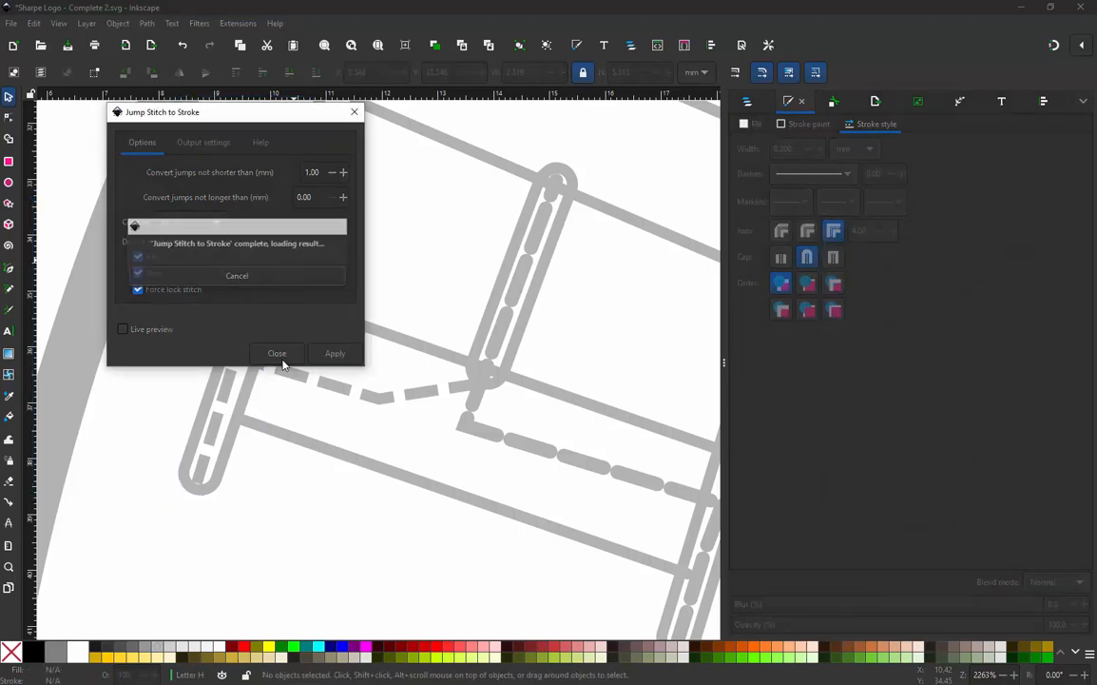
# - Delete the generated connecting line covering the upper serif half, keeping the satin column itself
pyautogui.click(282, 354)
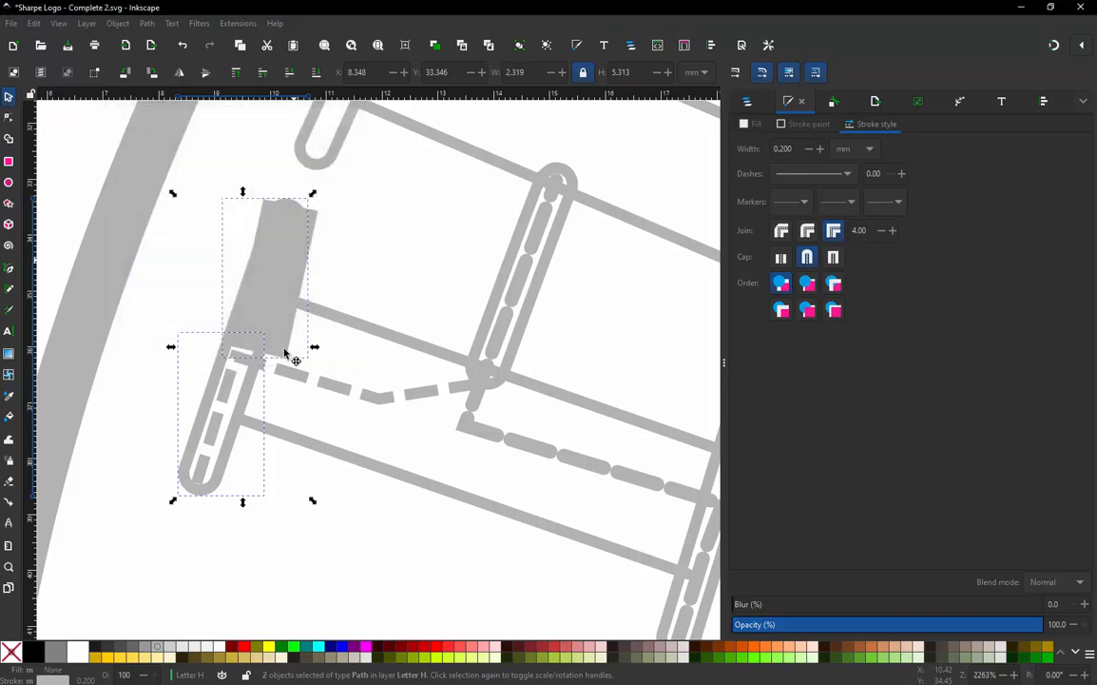
pyautogui.click(326, 289)
pyautogui.click(293, 258)
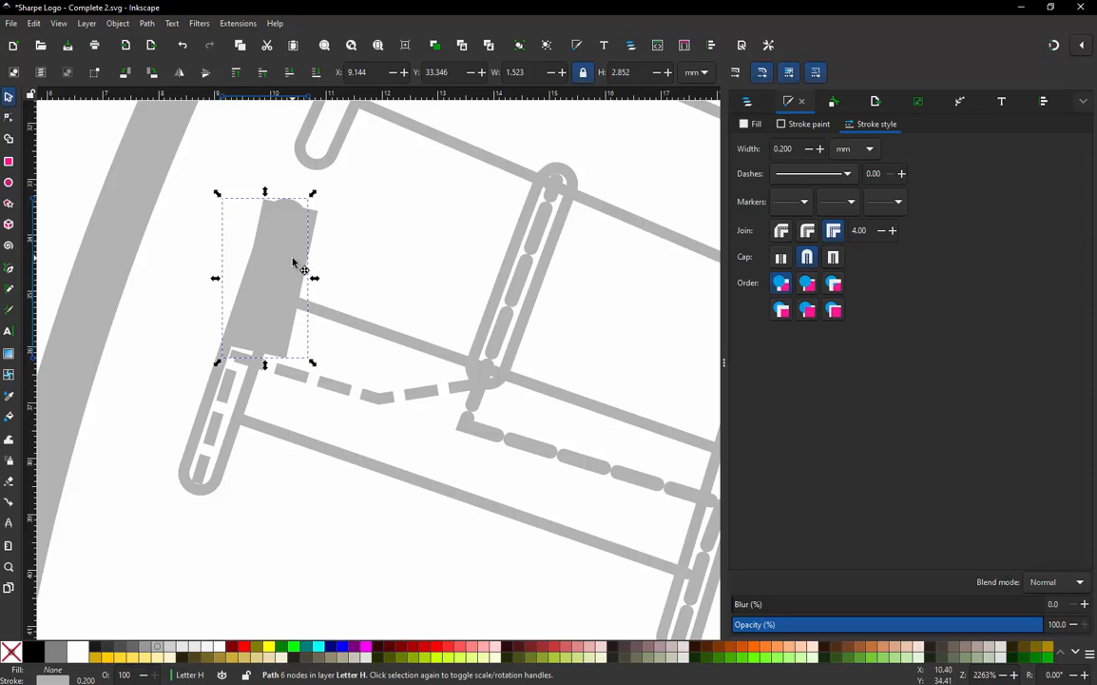
pyautogui.press('Escape')
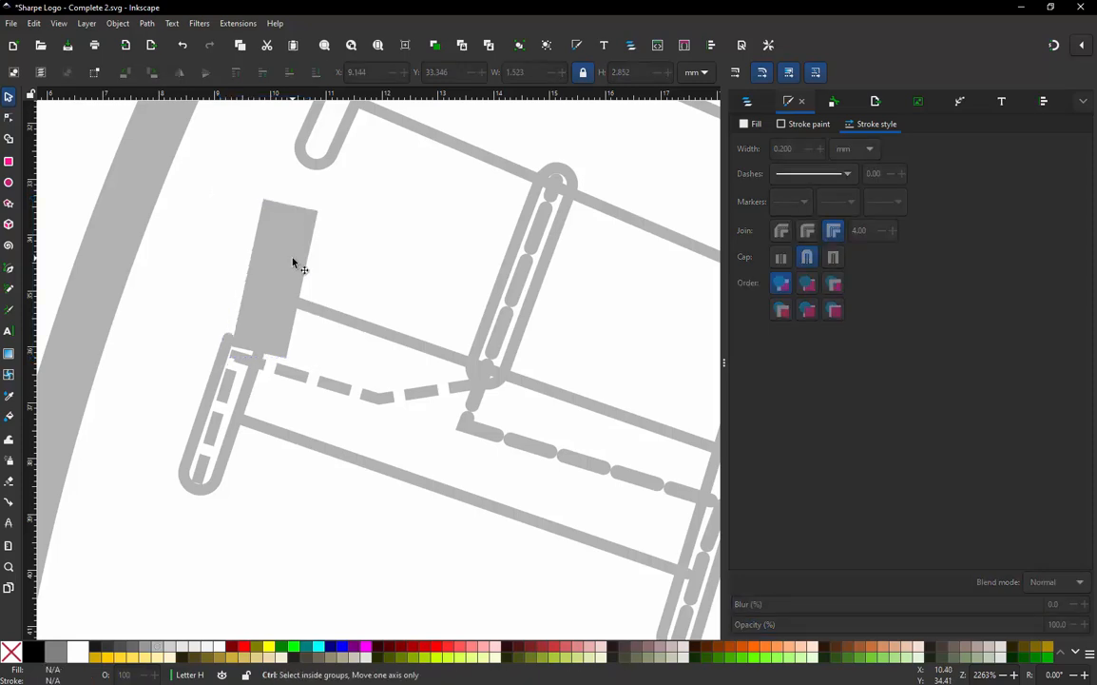
pyautogui.hotkey('ctrl', 'z')
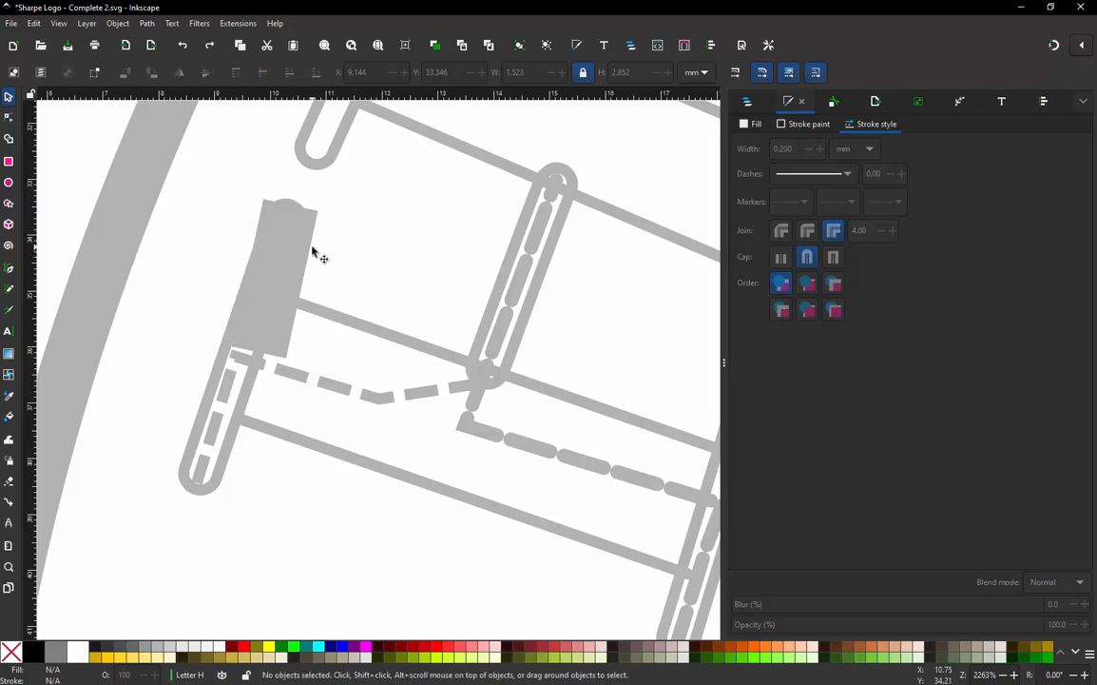
pyautogui.click(314, 250)
pyautogui.press('Delete')
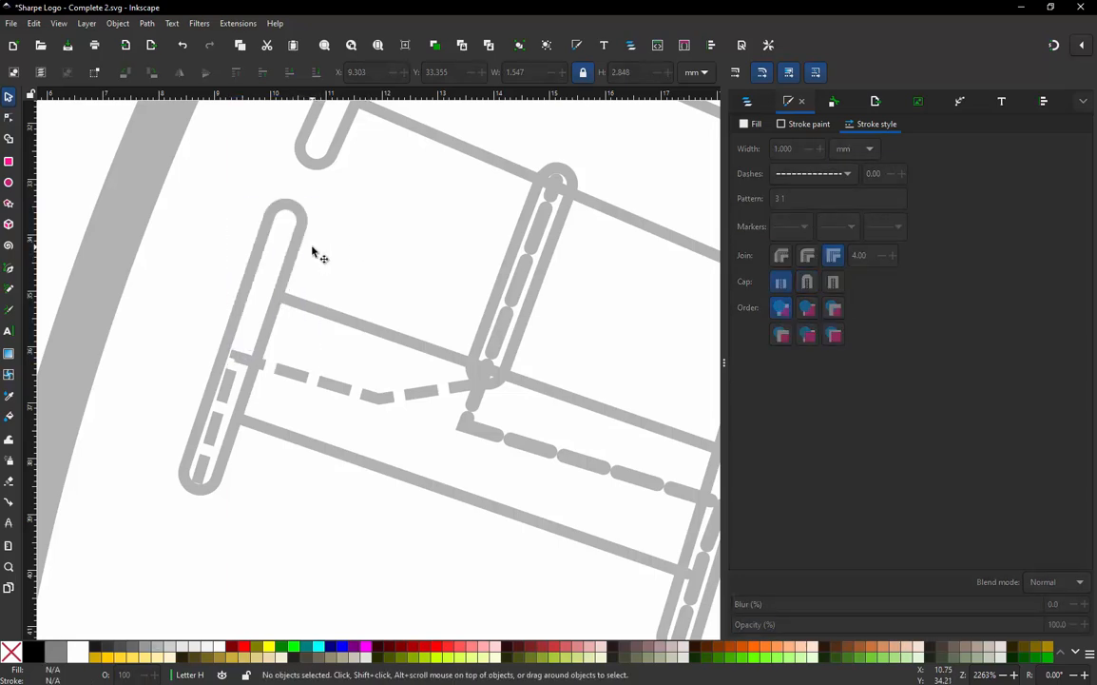
# - Generate the connecting line between the lower and upper serif halves again with Jump Stitch to Stroke, using a 2 mm minimum jump length
pyautogui.click(229, 444)
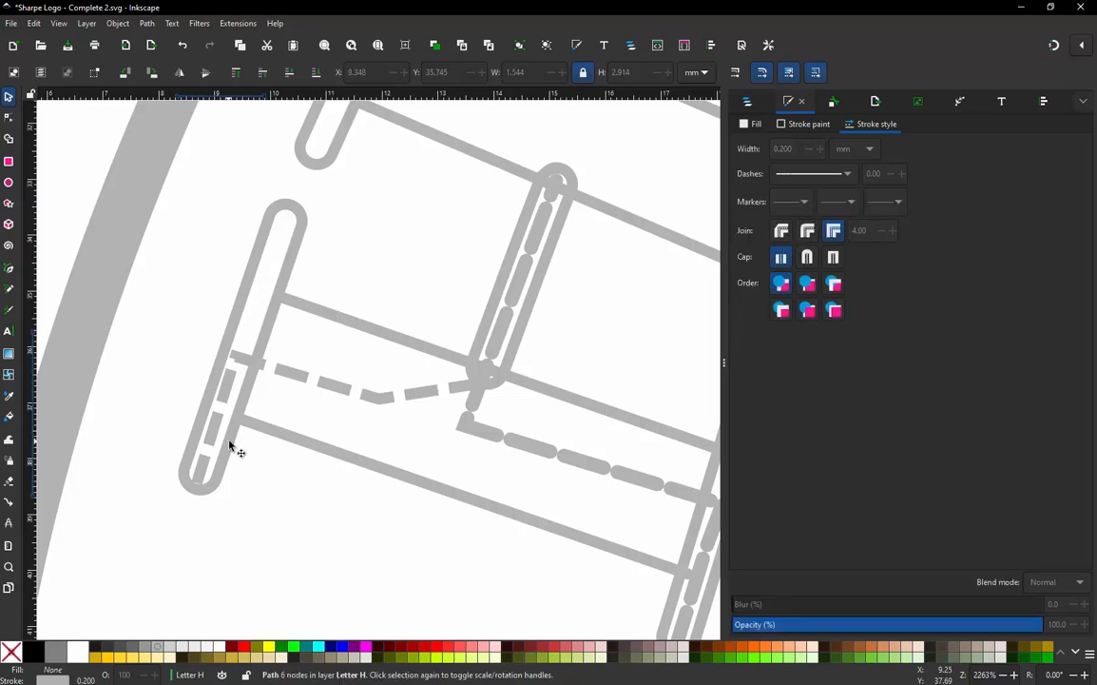
pyautogui.keyDown('shift'); pyautogui.click(300, 246); pyautogui.keyUp('shift')
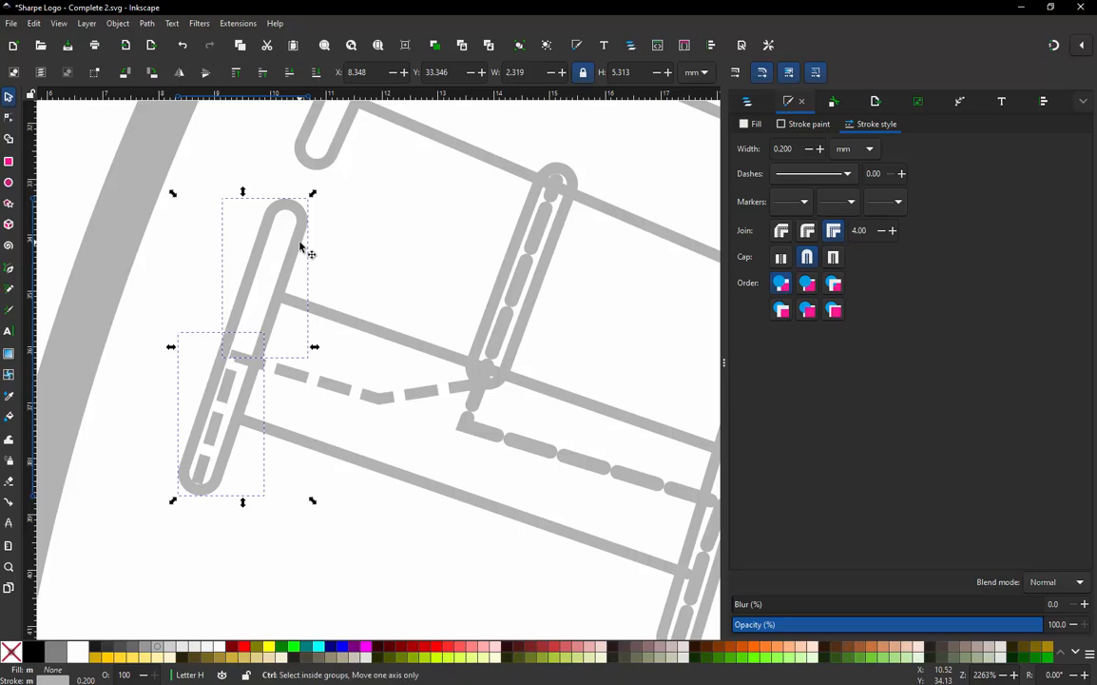
pyautogui.hotkey('ctrl', 'alt', 'j')
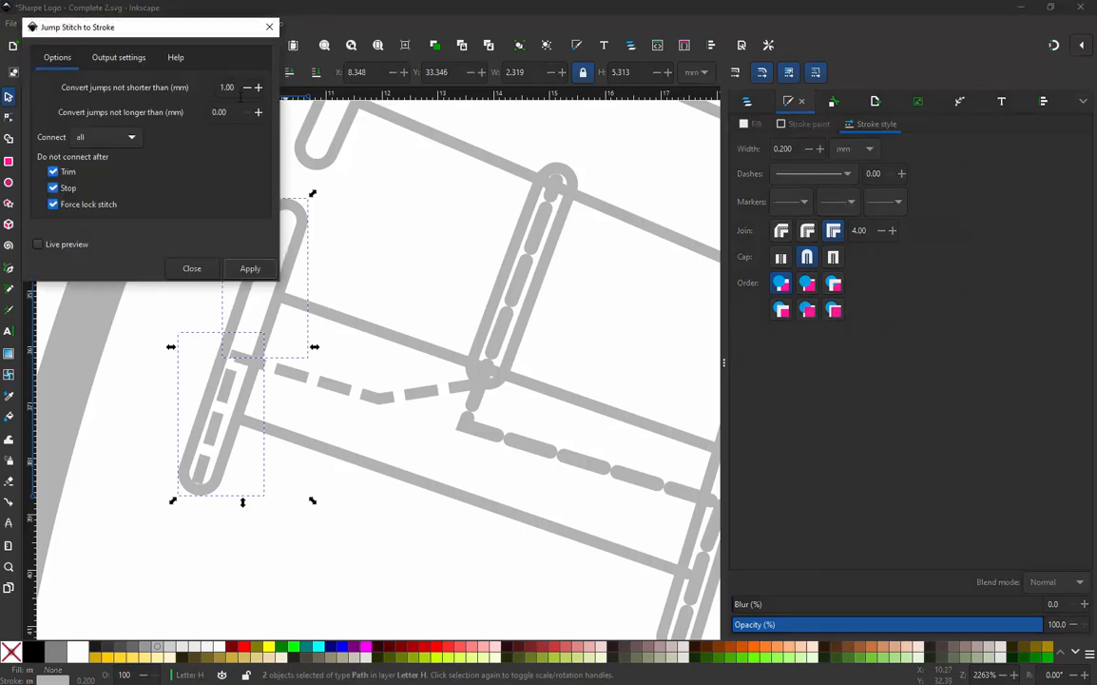
pyautogui.write('2')
pyautogui.click(249, 268)
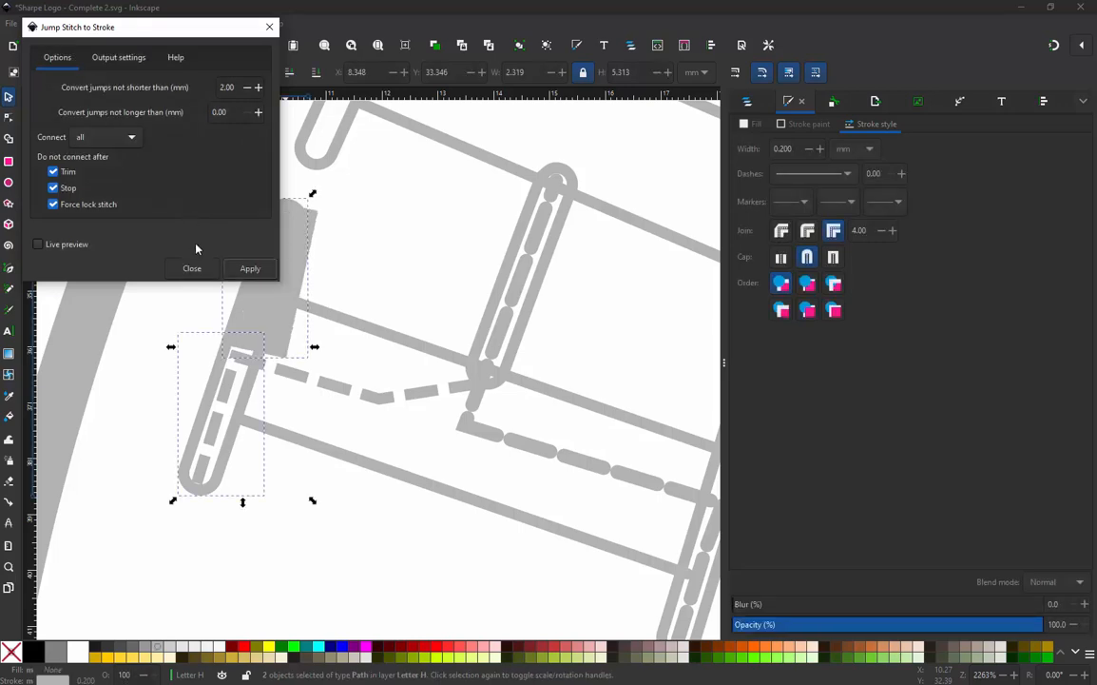
pyautogui.click(193, 268)
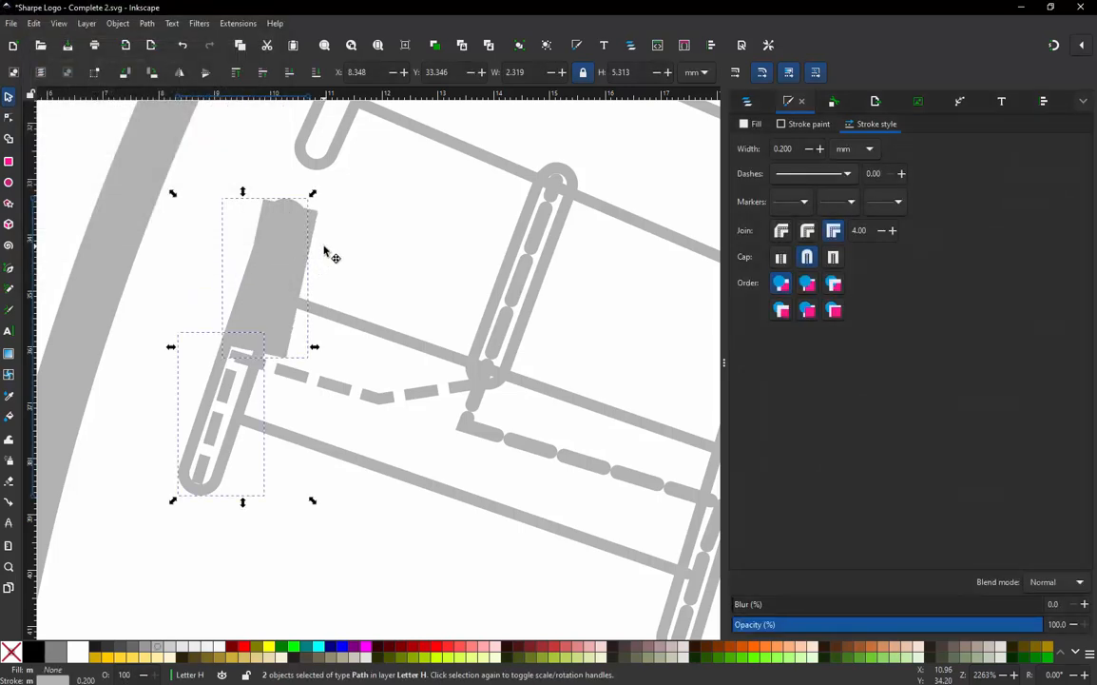
# - Set the new connecting line's stroke width in the upper serif half to 0.25 mm
pyautogui.click(316, 241)
pyautogui.click(312, 240)
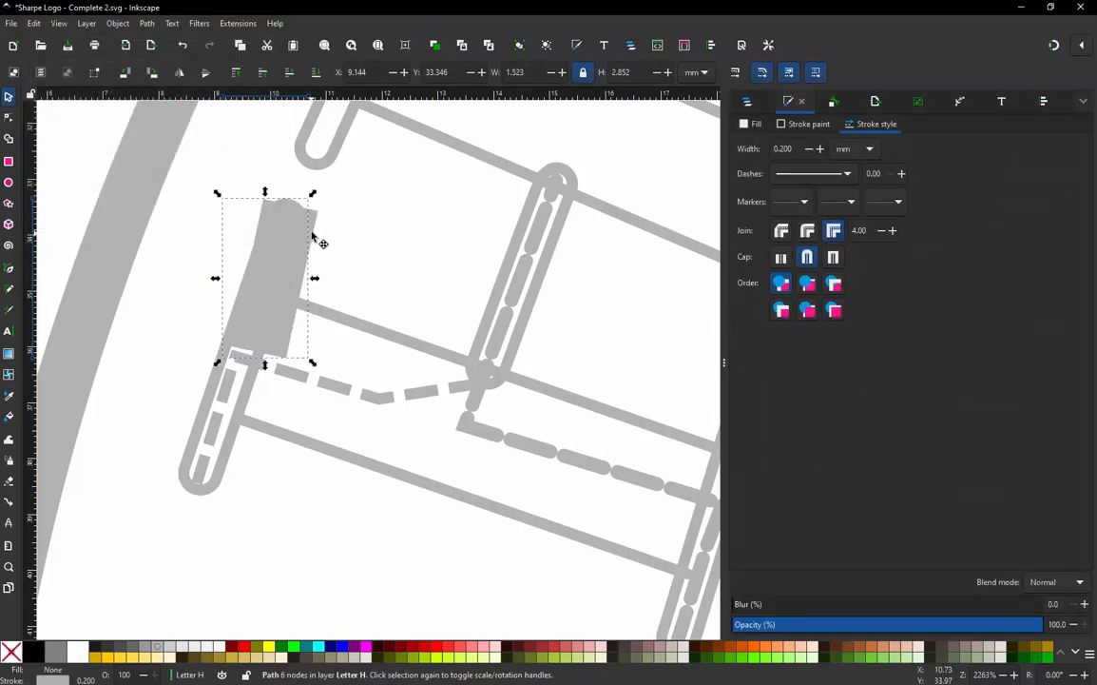
pyautogui.keyDown('alt'); pyautogui.click(312, 240); pyautogui.keyUp('alt')
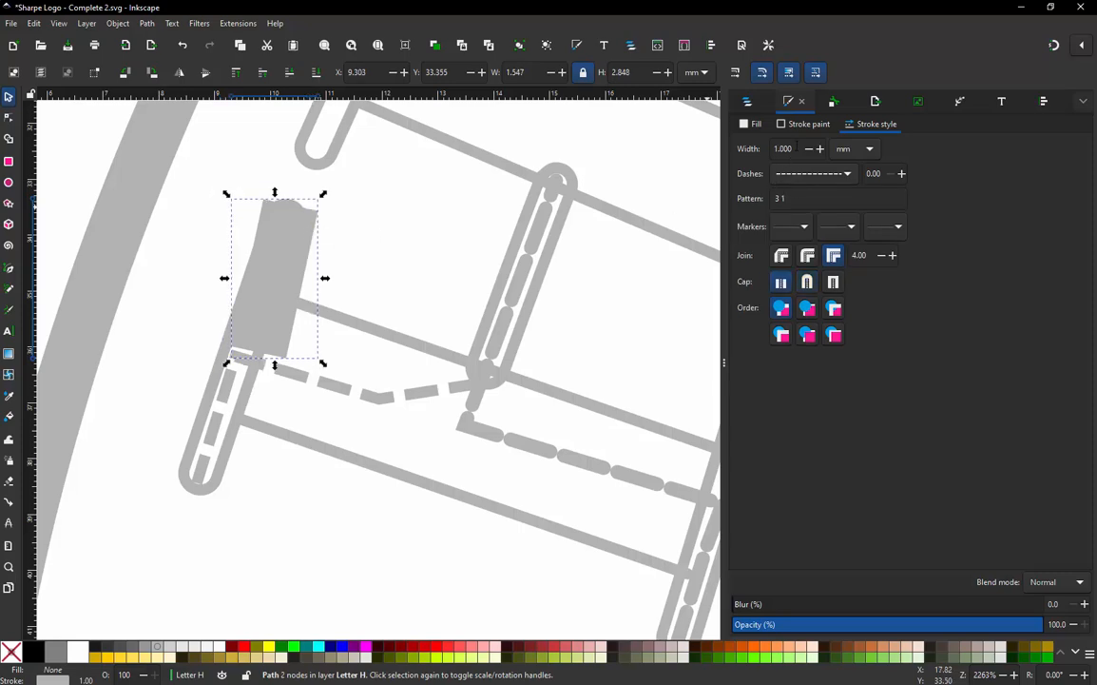
pyautogui.write('0.25')
pyautogui.press('Return')
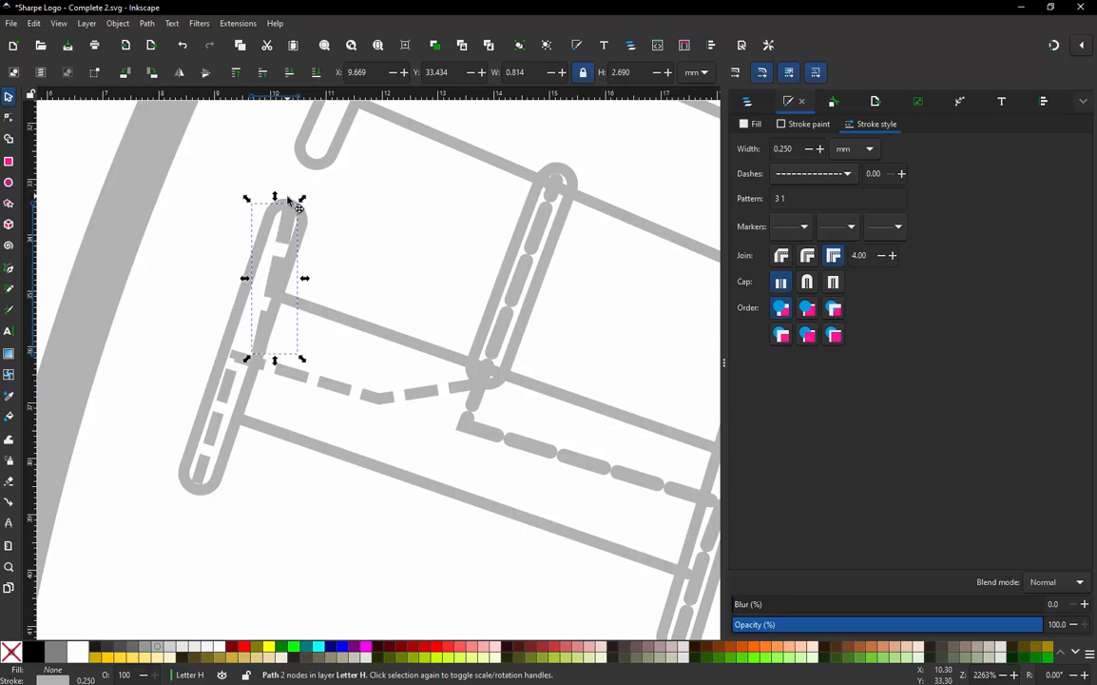
# - Shift the connecting line's lower end node inward so the line runs between the rails of the upper serif half
pyautogui.click(273, 278)
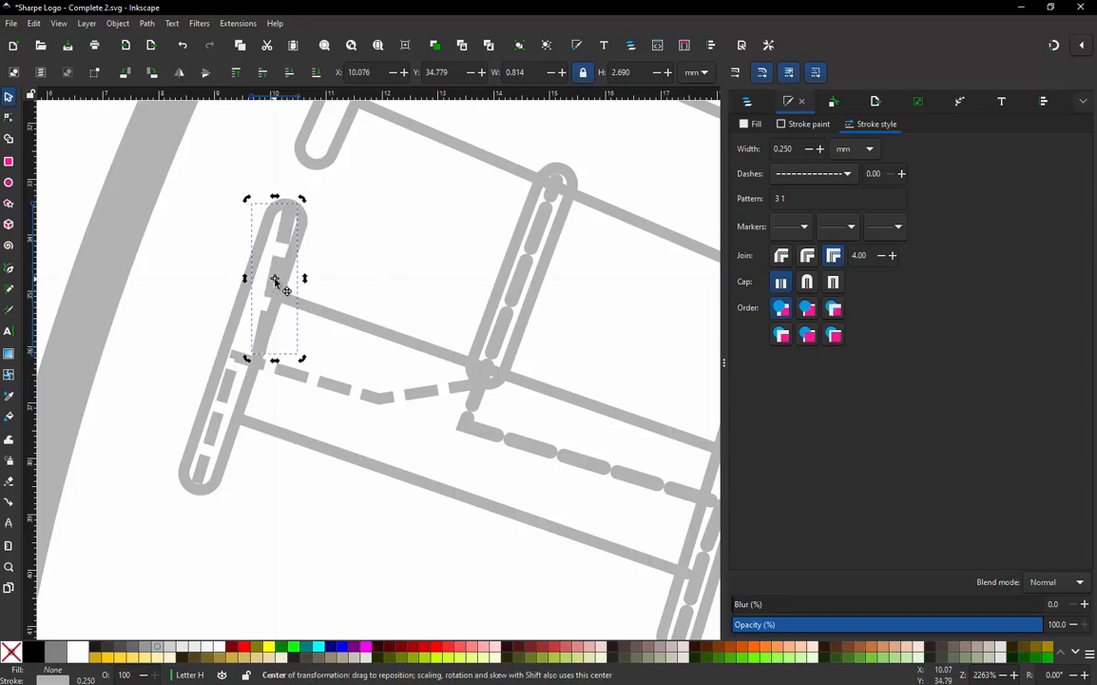
pyautogui.click(262, 346)
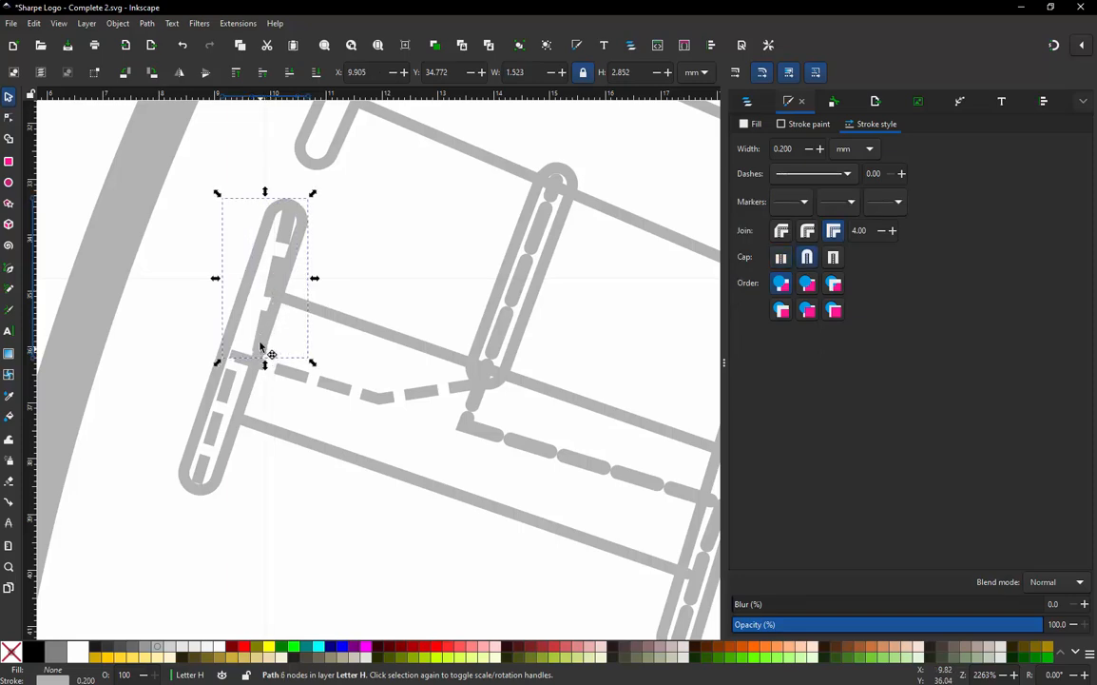
pyautogui.doubleClick(265, 334)
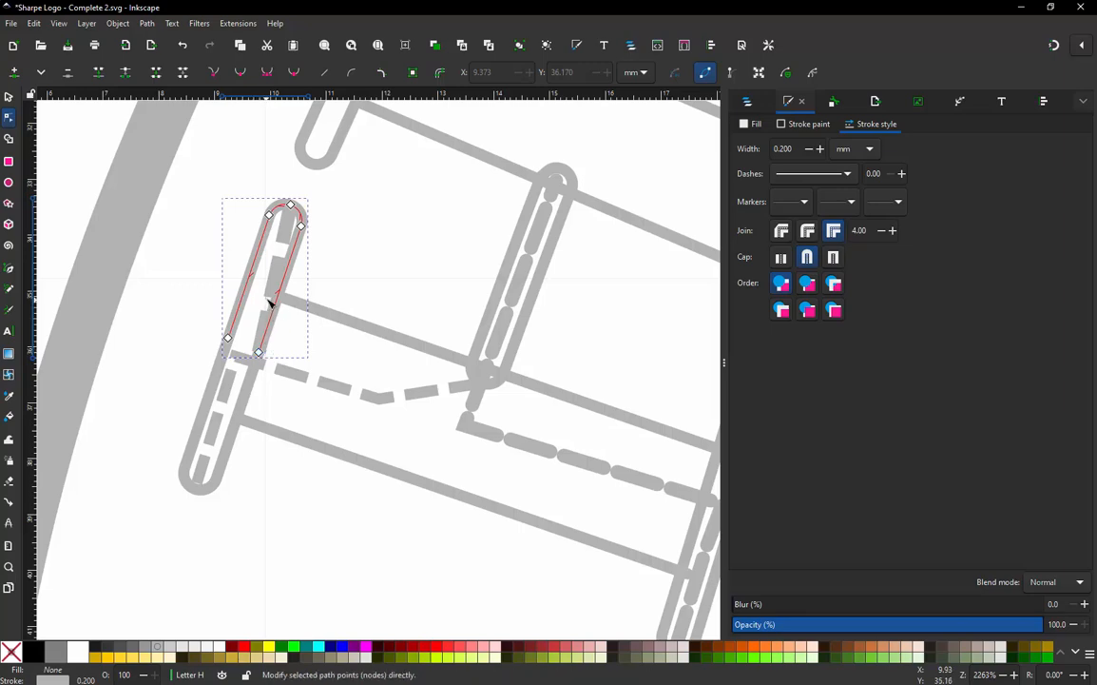
pyautogui.click(273, 284)
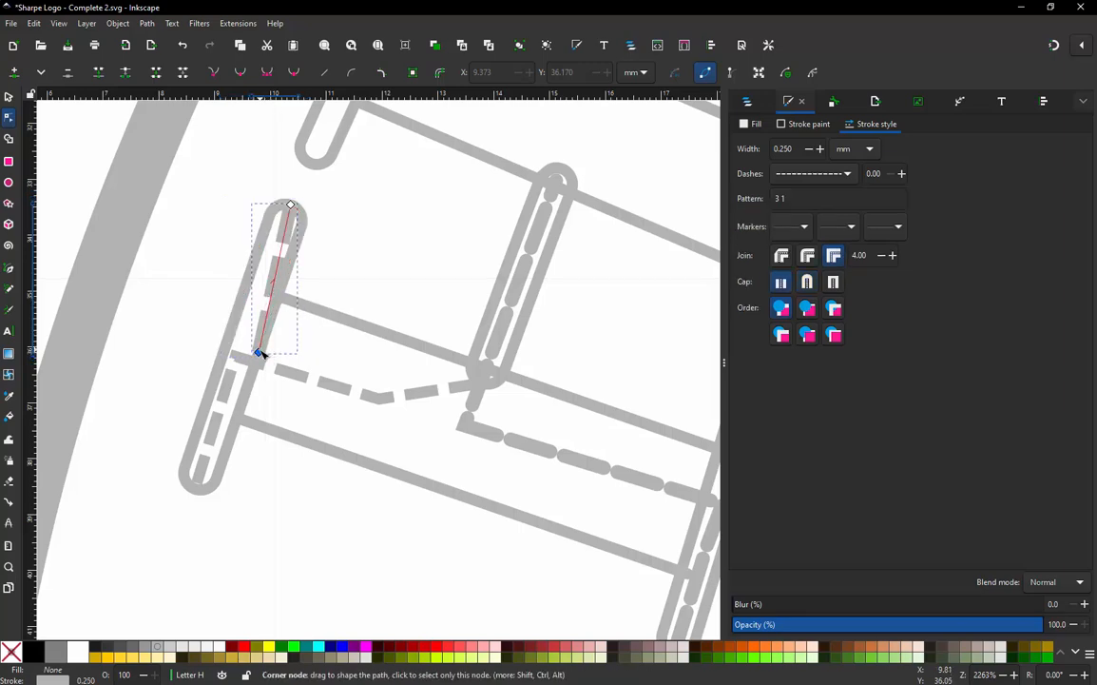
pyautogui.moveTo(259, 353); pyautogui.dragTo(247, 351)
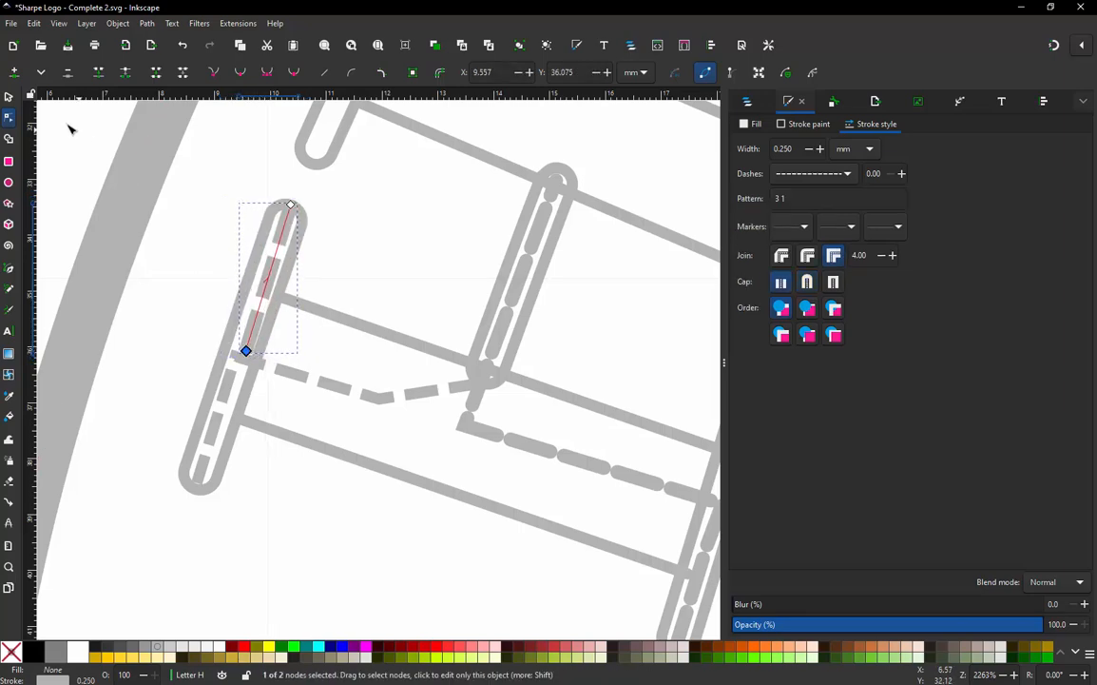
pyautogui.press('s')
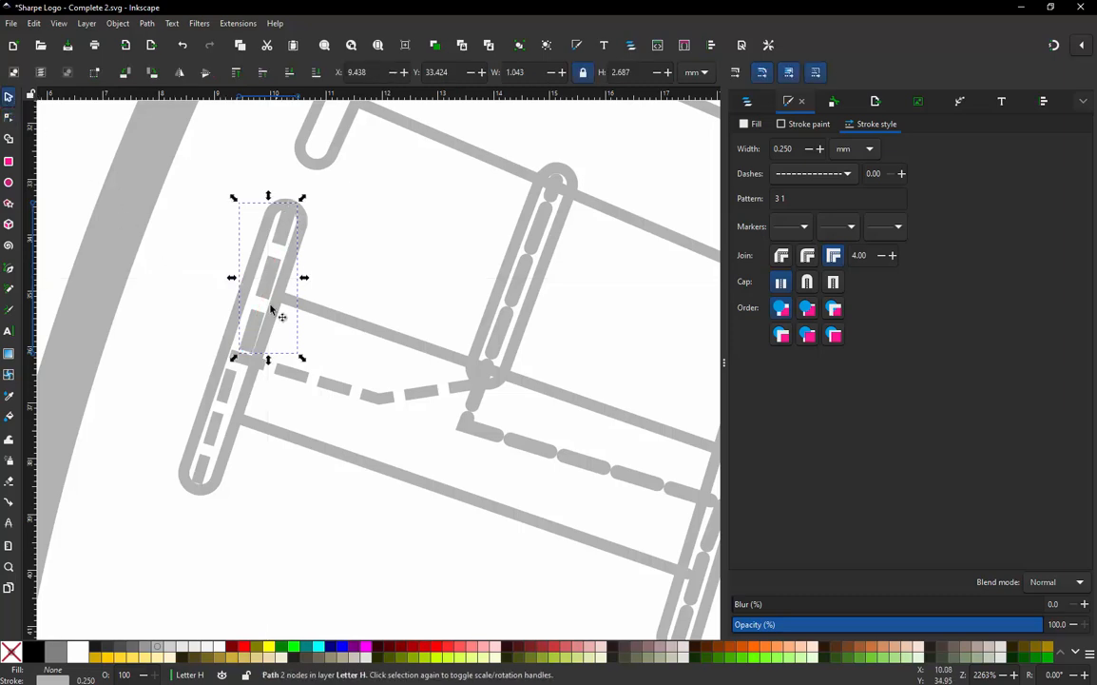
# - Set Reverse rails to Reverse both rails for the lower stem's satin column, leaving Swap rails off, and apply the embroidery parameters
pyautogui.keyDown('ctrl'); pyautogui.scroll(-2, 230, 309); pyautogui.keyUp('ctrl')
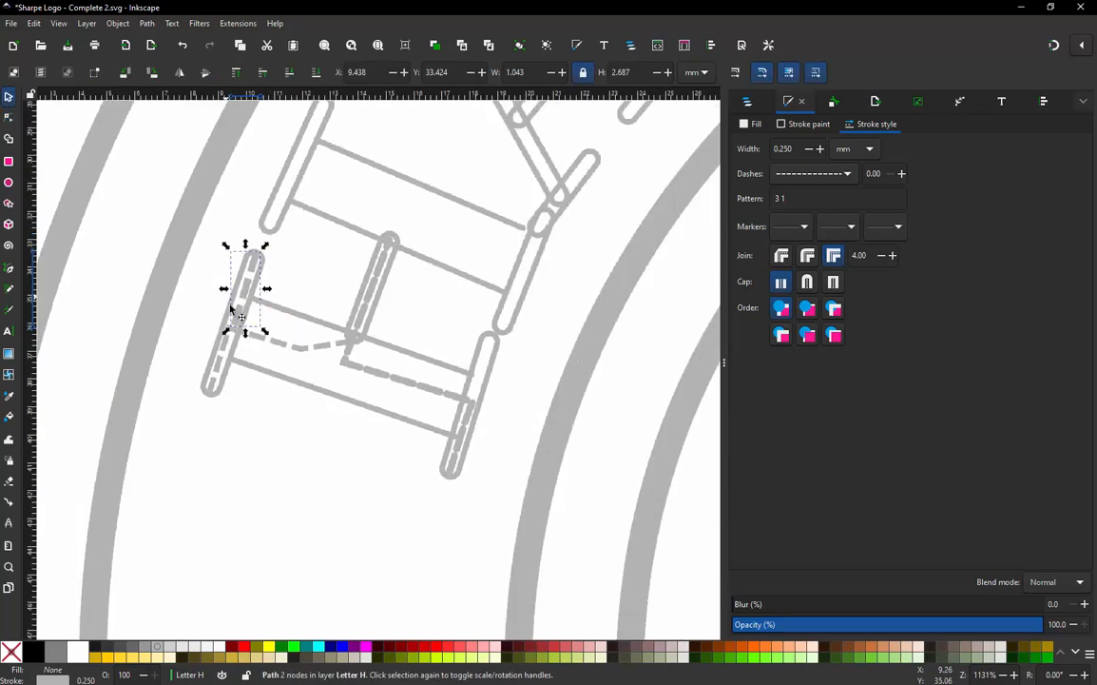
pyautogui.click(271, 373)
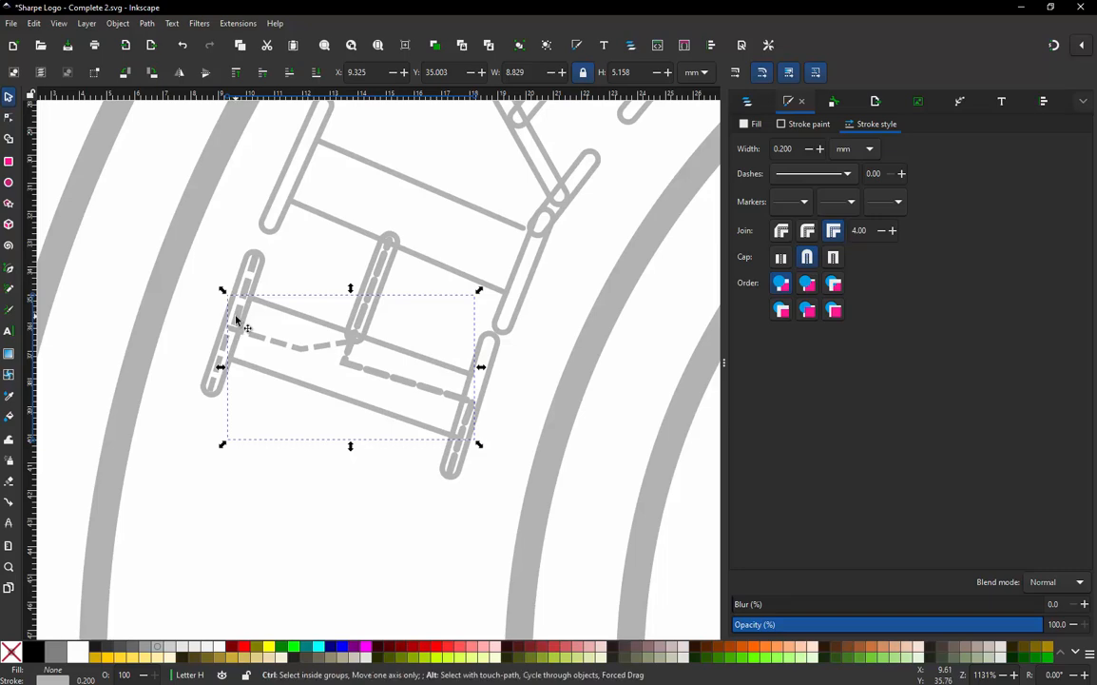
pyautogui.hotkey('ctrl', 'alt', 'p')
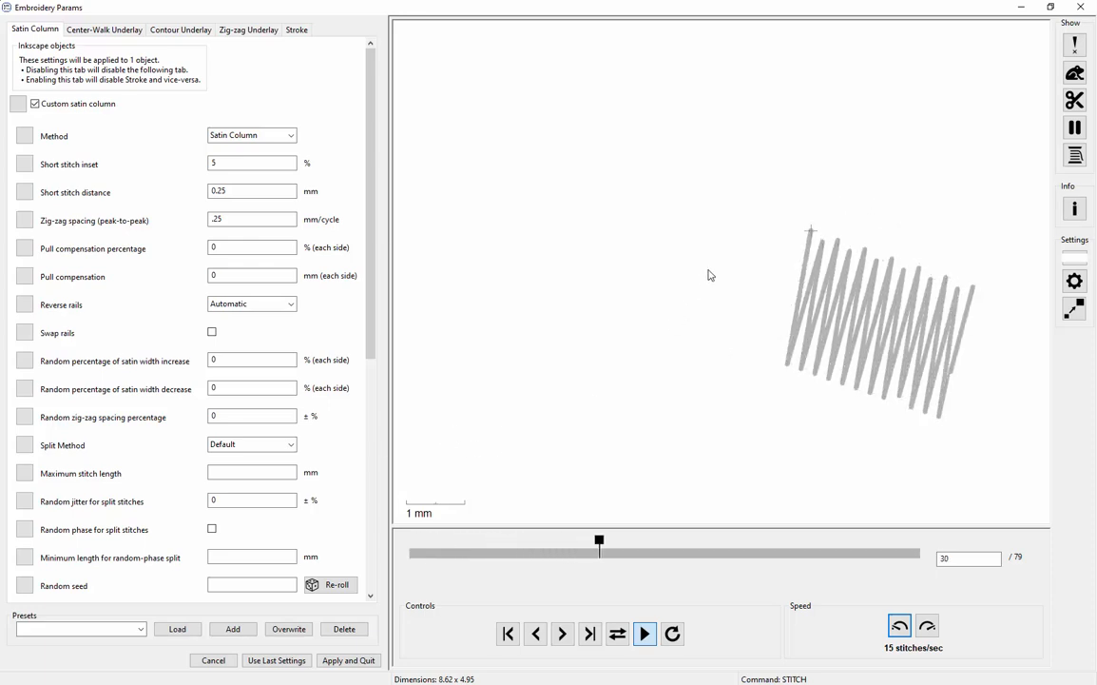
pyautogui.click(212, 333)
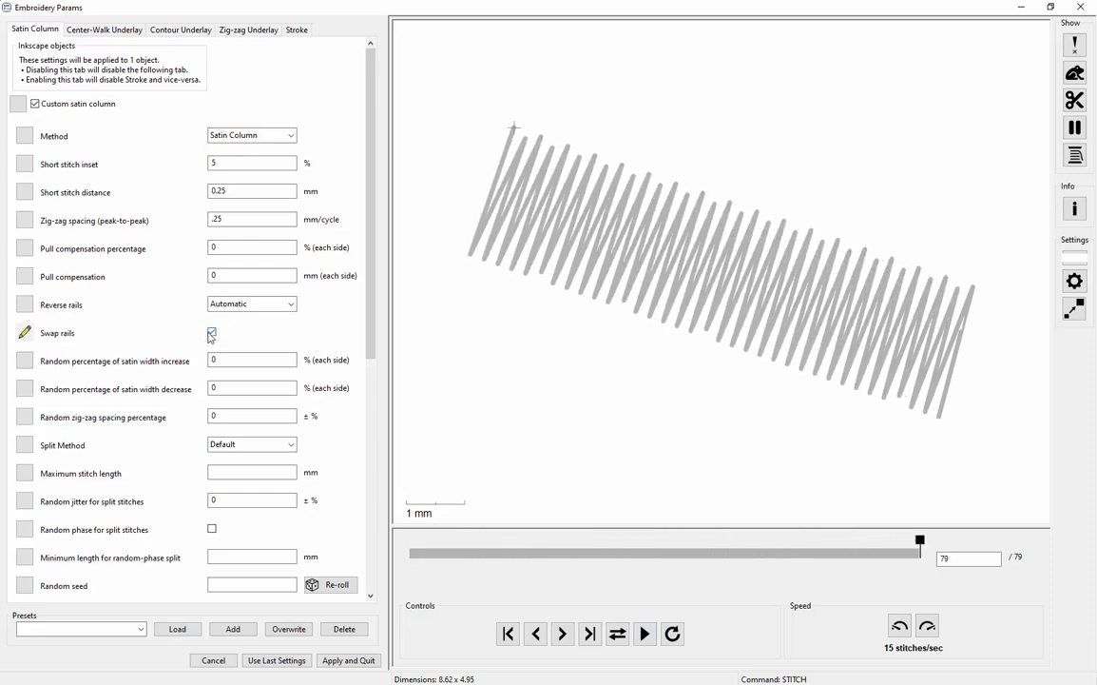
pyautogui.click(213, 333)
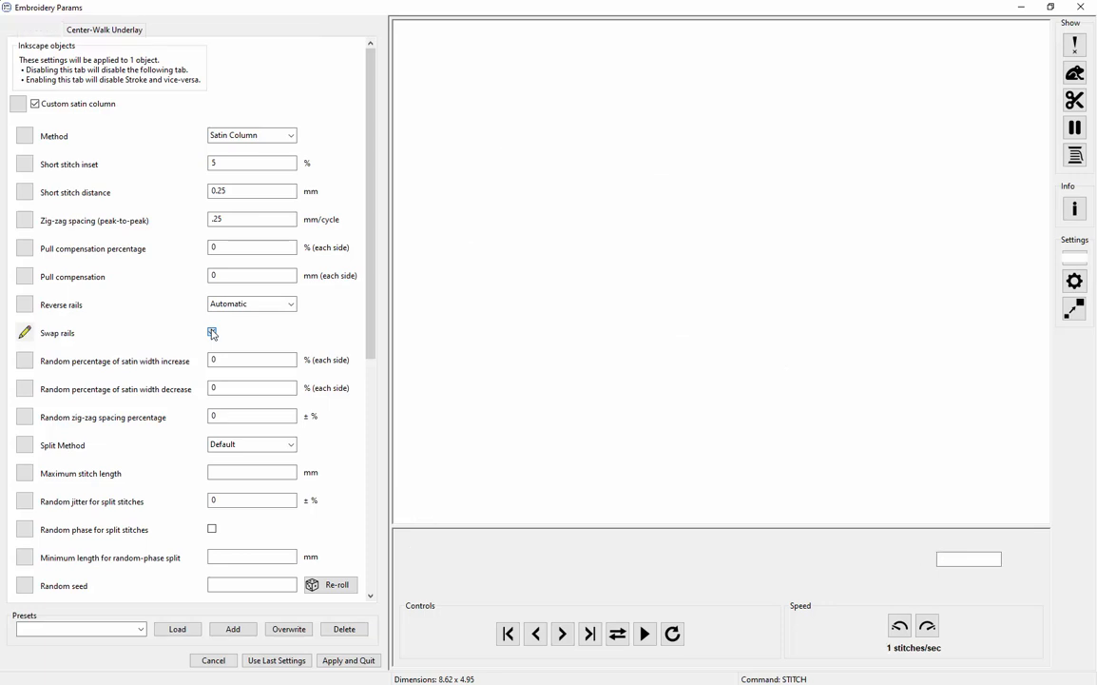
pyautogui.click(290, 305)
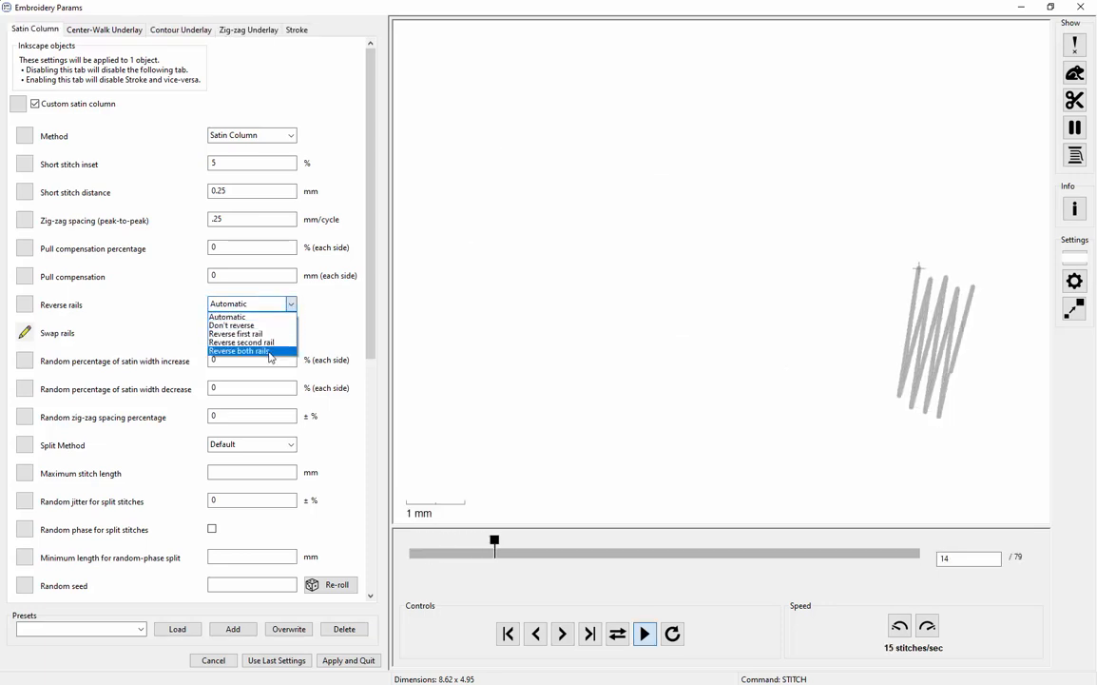
pyautogui.click(272, 351)
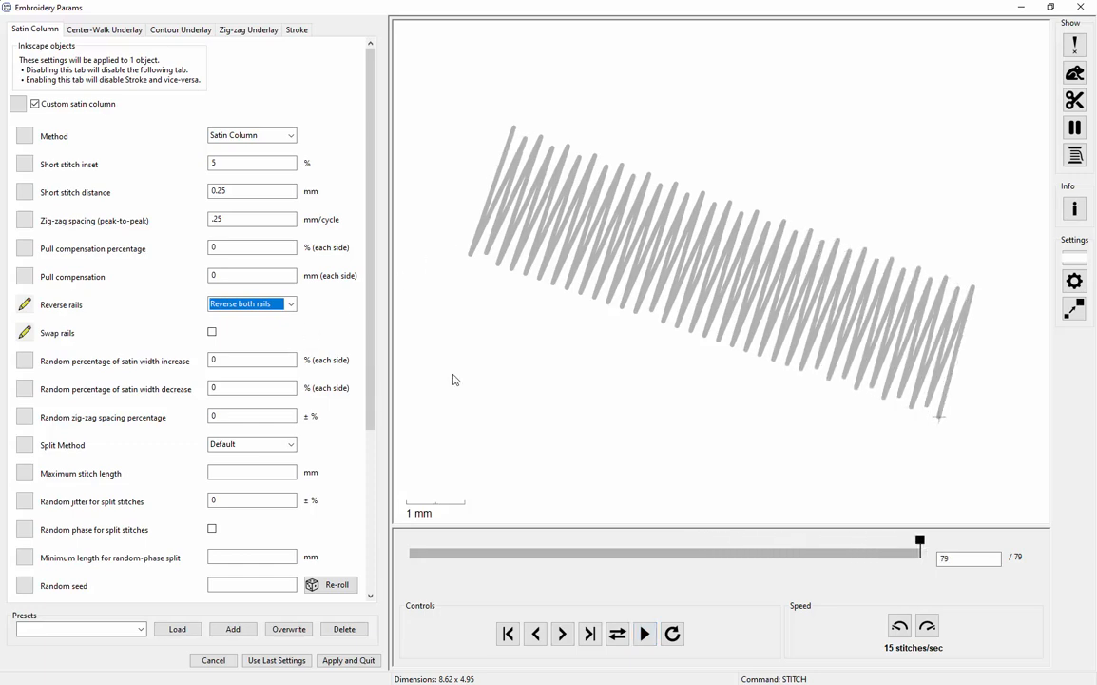
pyautogui.click(347, 663)
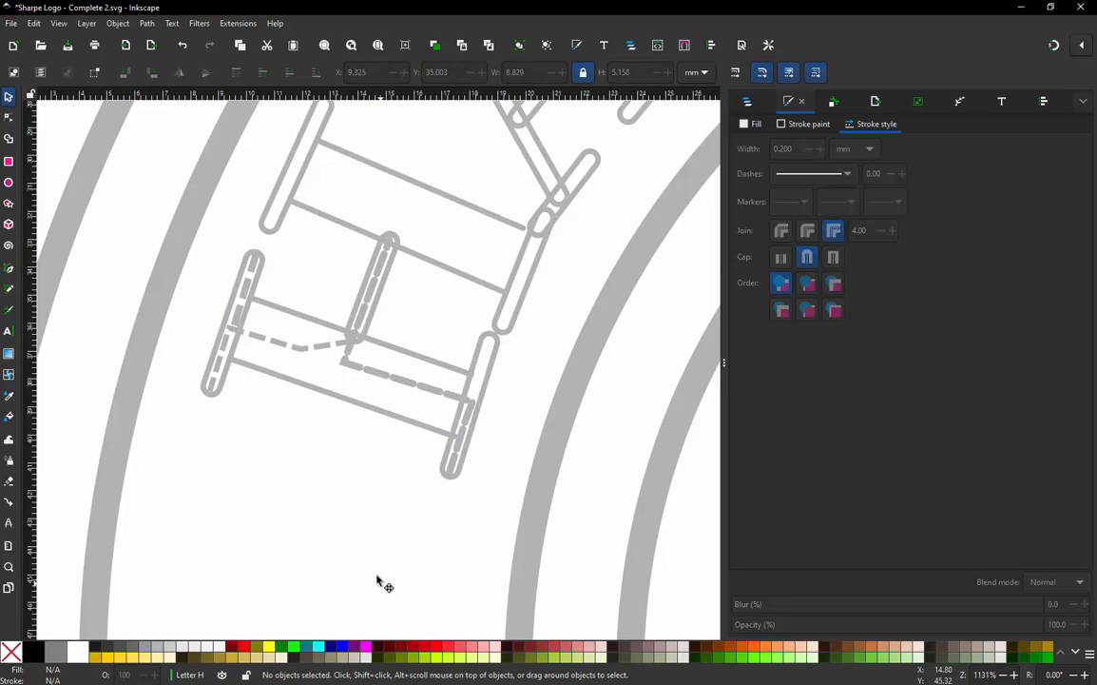
# - Try to generate a connecting line between the upper serif half and the lower stem with Jump Stitch to Stroke at a 2 mm minimum
pyautogui.scroll(3, 258, 293)
pyautogui.click(257, 292)
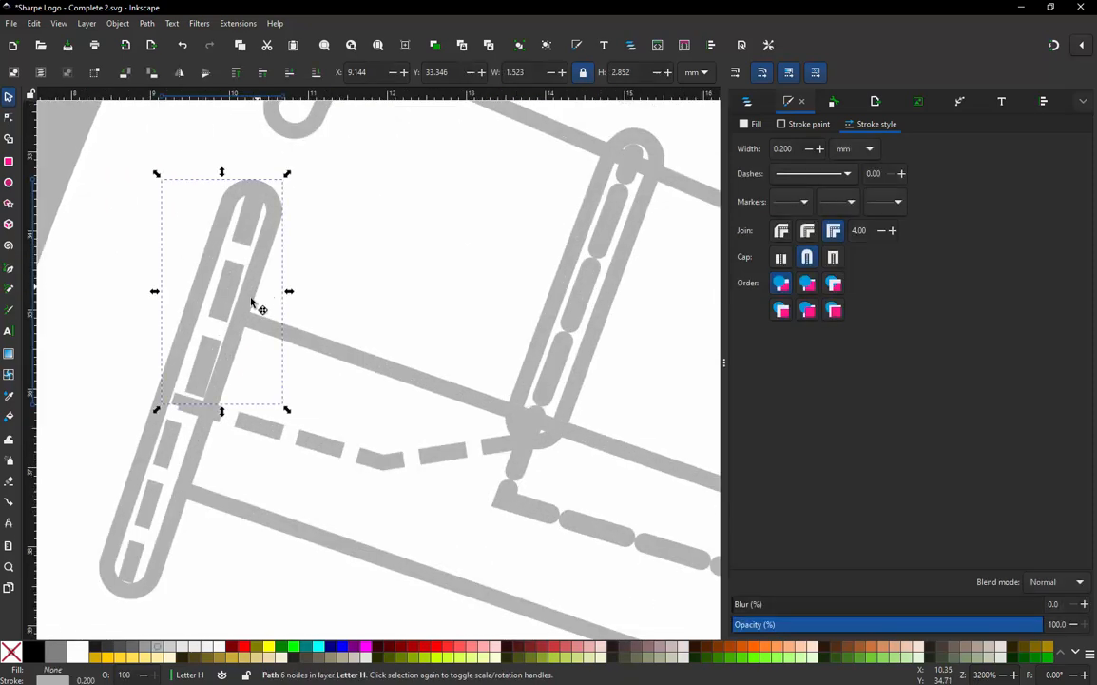
pyautogui.keyDown('shift'); pyautogui.click(329, 351); pyautogui.keyUp('shift')
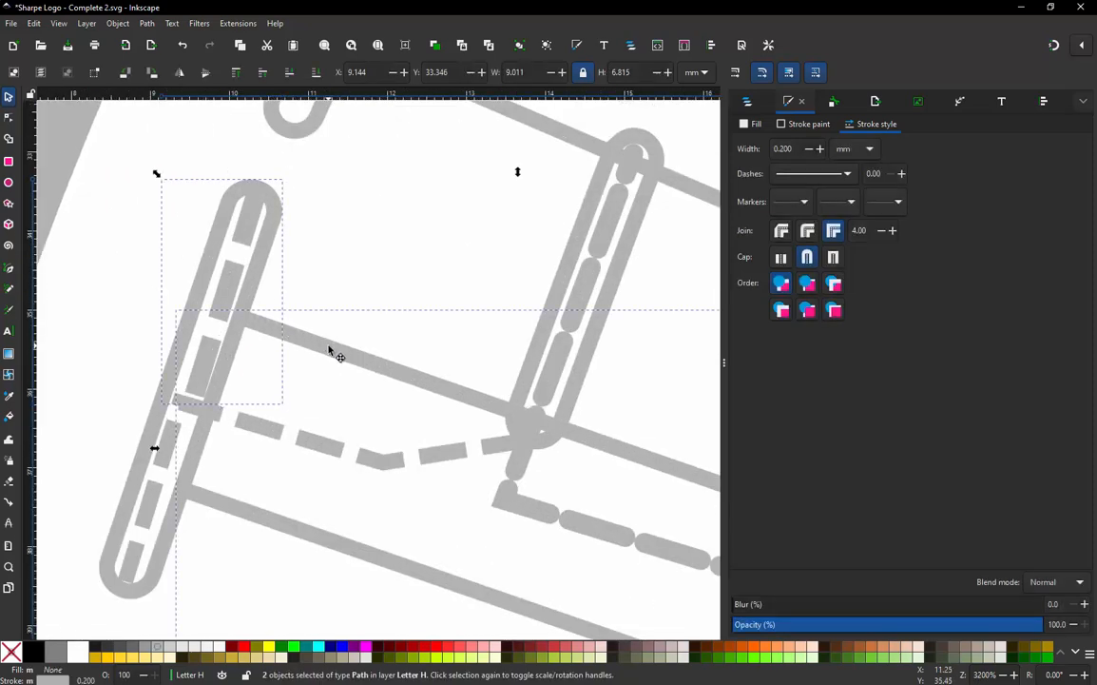
pyautogui.hotkey('ctrl', 'alt', 'j')
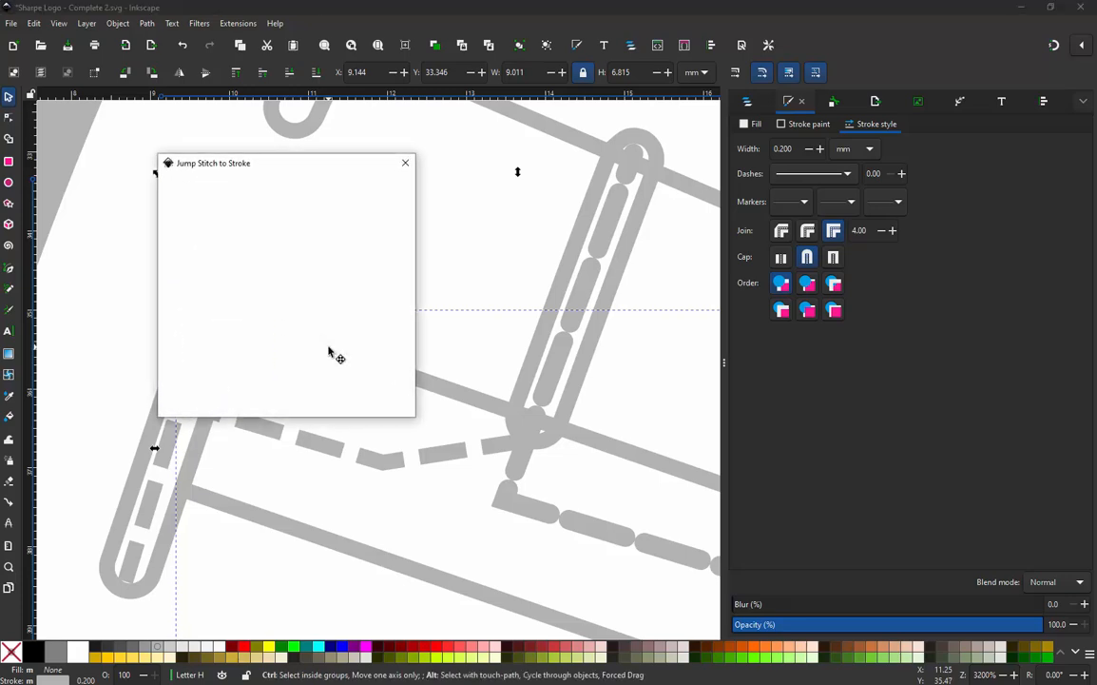
pyautogui.click(378, 406)
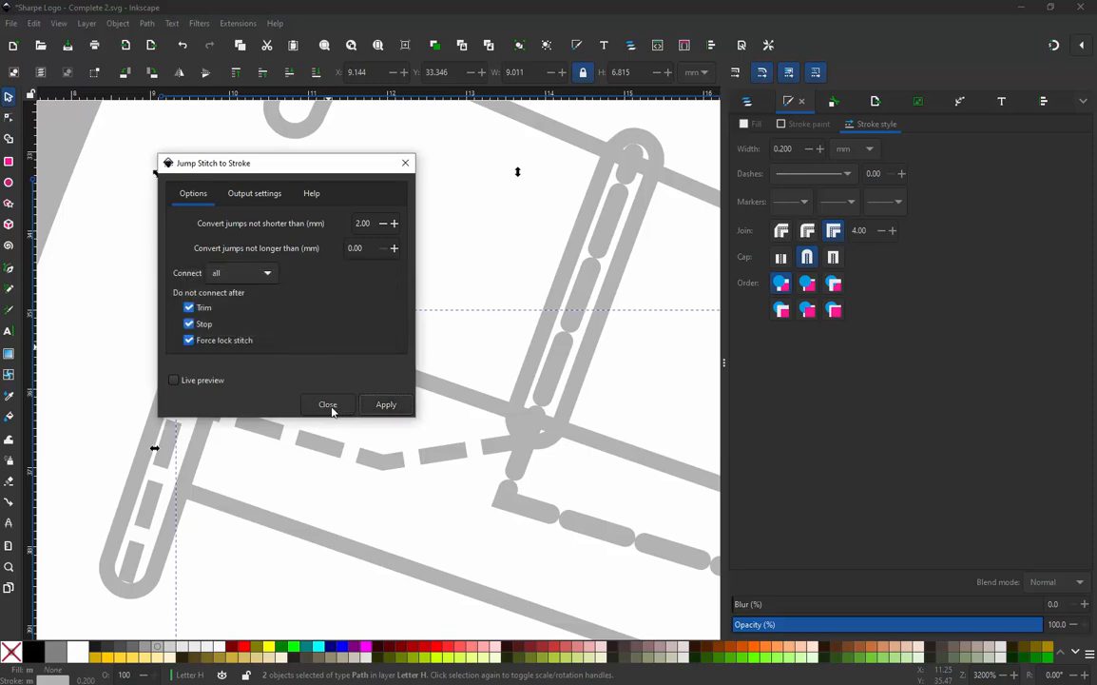
pyautogui.click(328, 405)
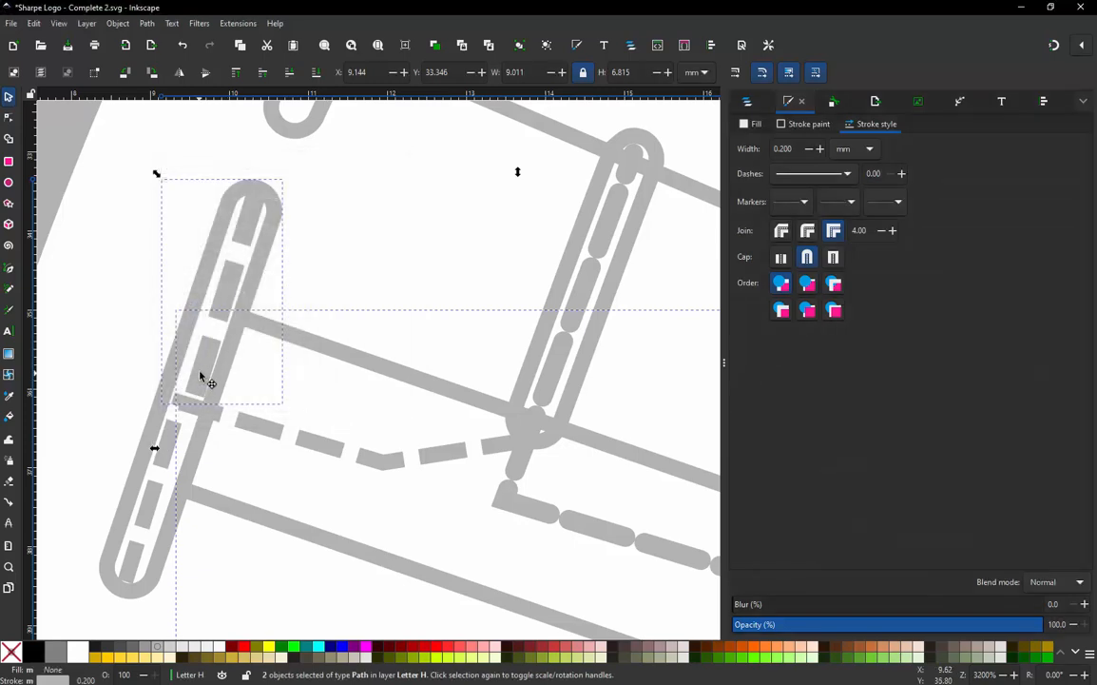
pyautogui.scroll(-4, 172, 242)
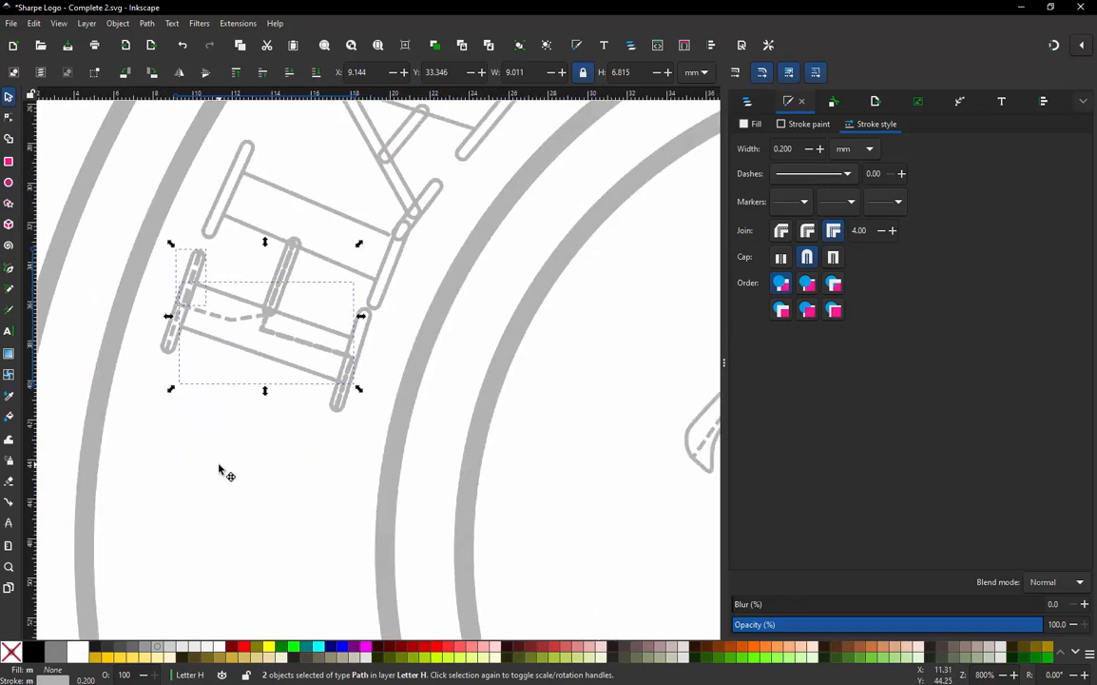
pyautogui.click(186, 312)
pyautogui.scroll(1, 204, 289)
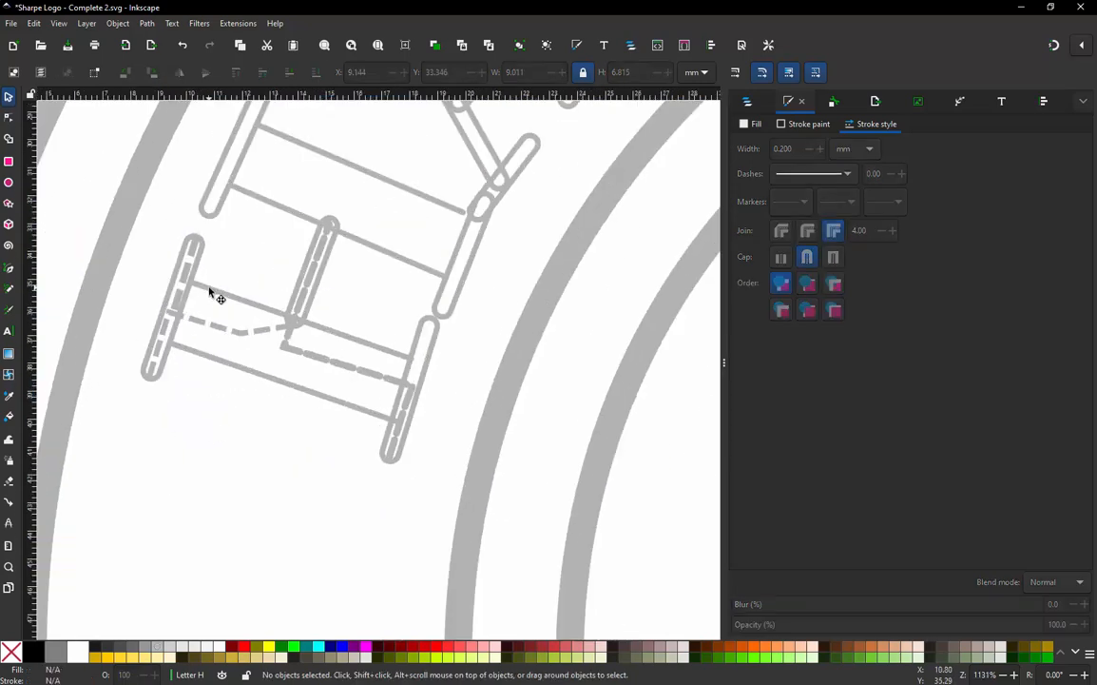
pyautogui.scroll(2, 419, 395)
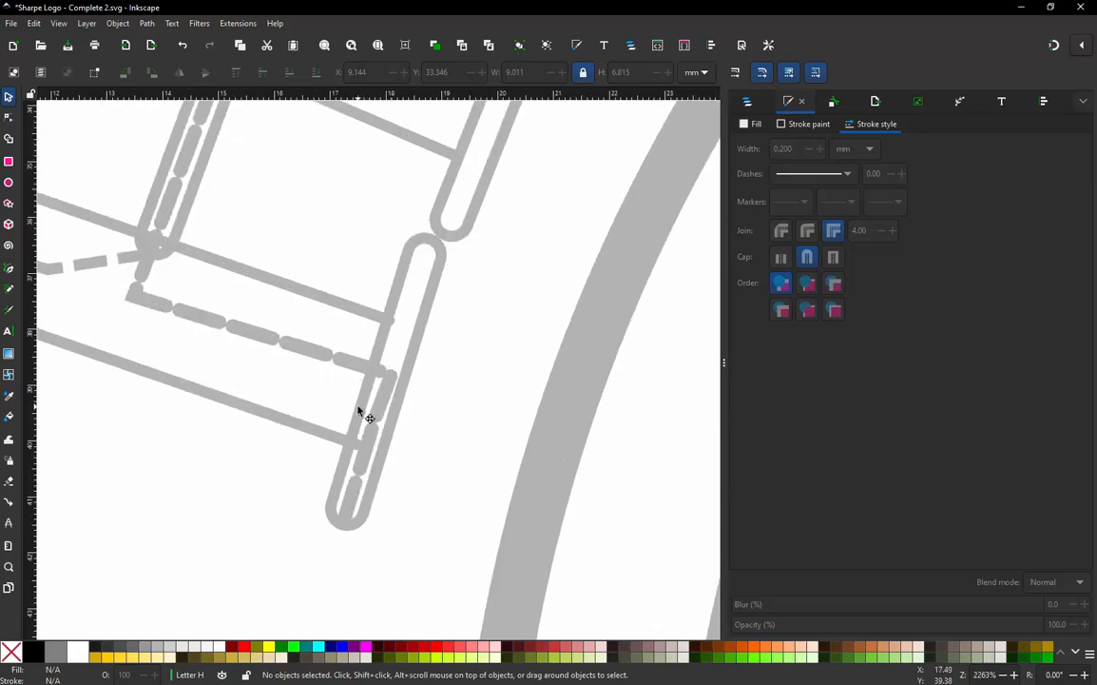
# - Check the stacking order of the lower stem's satin column against the serif column at its right end
pyautogui.click(754, 107)
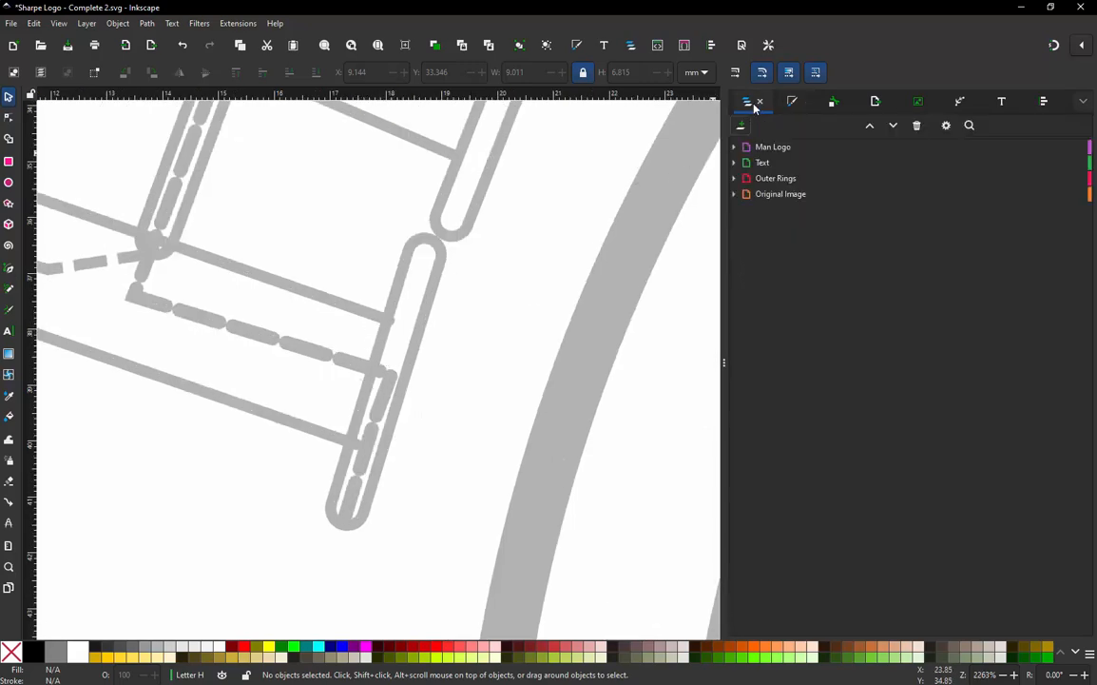
pyautogui.click(346, 313)
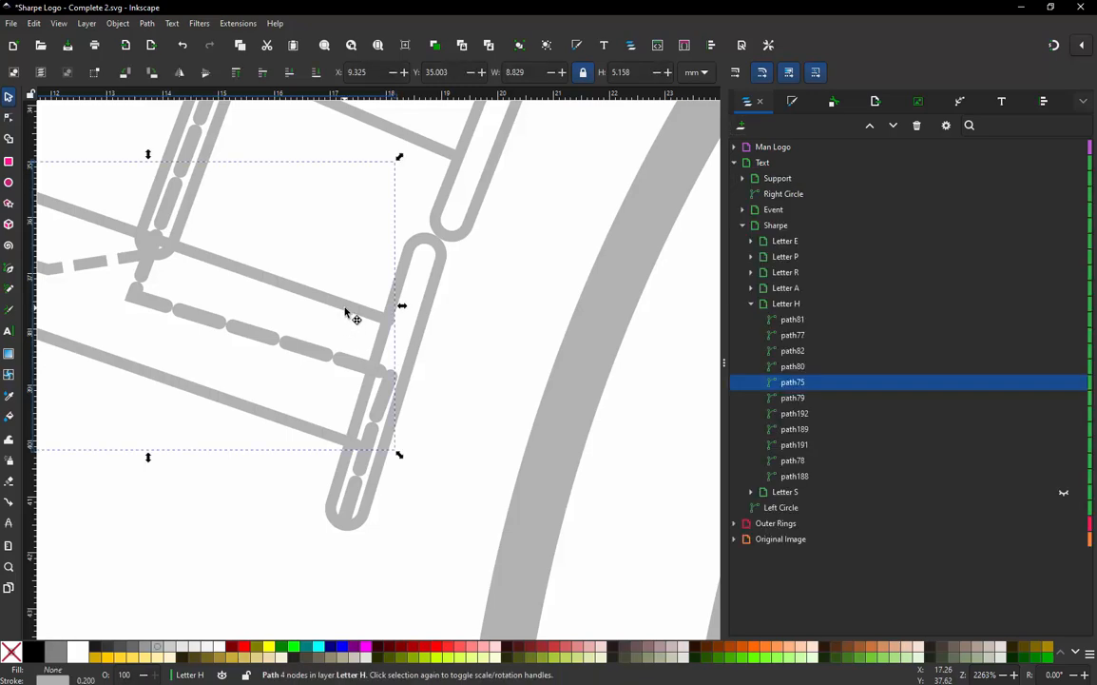
pyautogui.click(802, 369)
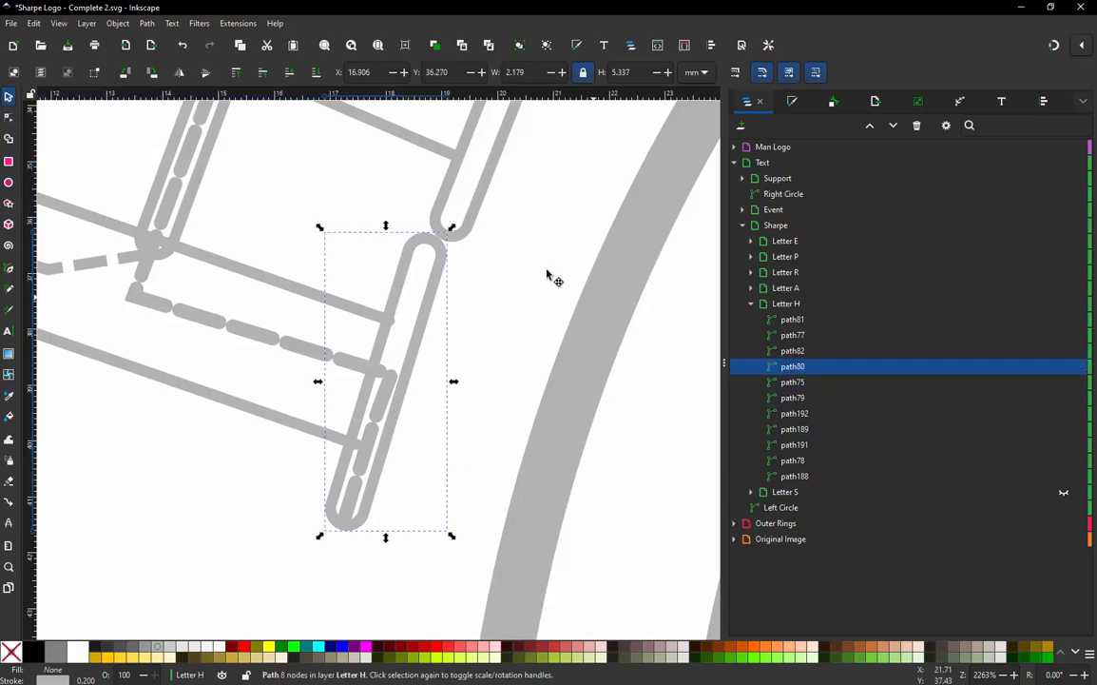
pyautogui.moveTo(436, 271); pyautogui.dragTo(446, 276)
pyautogui.hotkey('ctrl', 'z')
pyautogui.scroll(-3, 447, 384)
pyautogui.scroll(3, 429, 362)
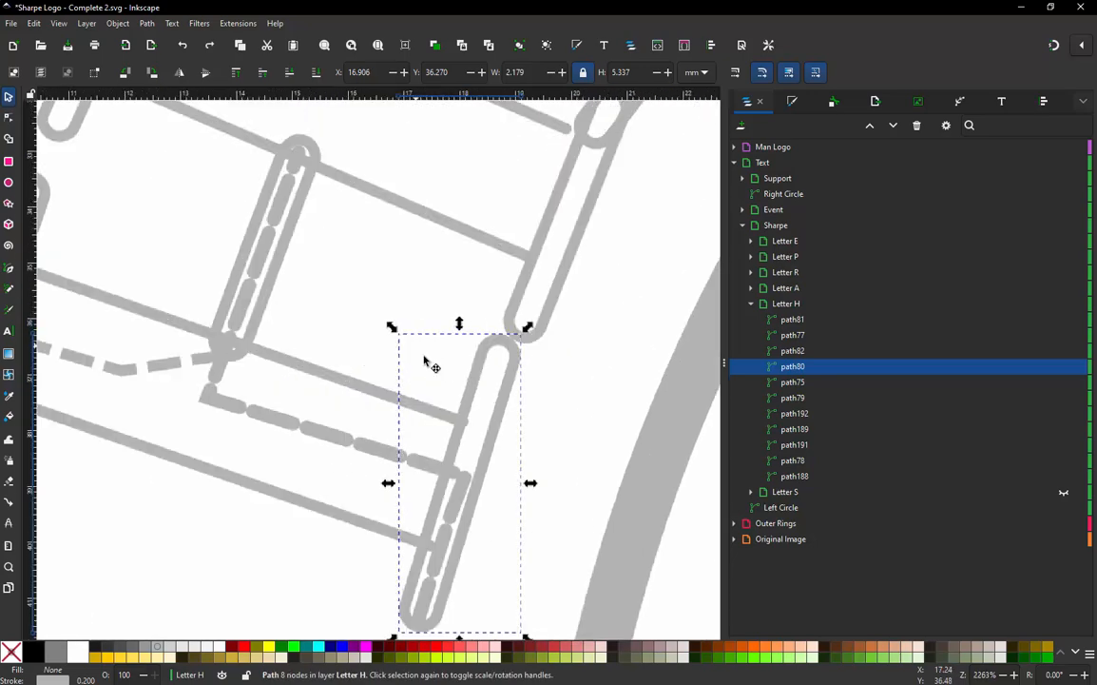
pyautogui.scroll(-3, 376, 370)
pyautogui.scroll(3, 412, 443)
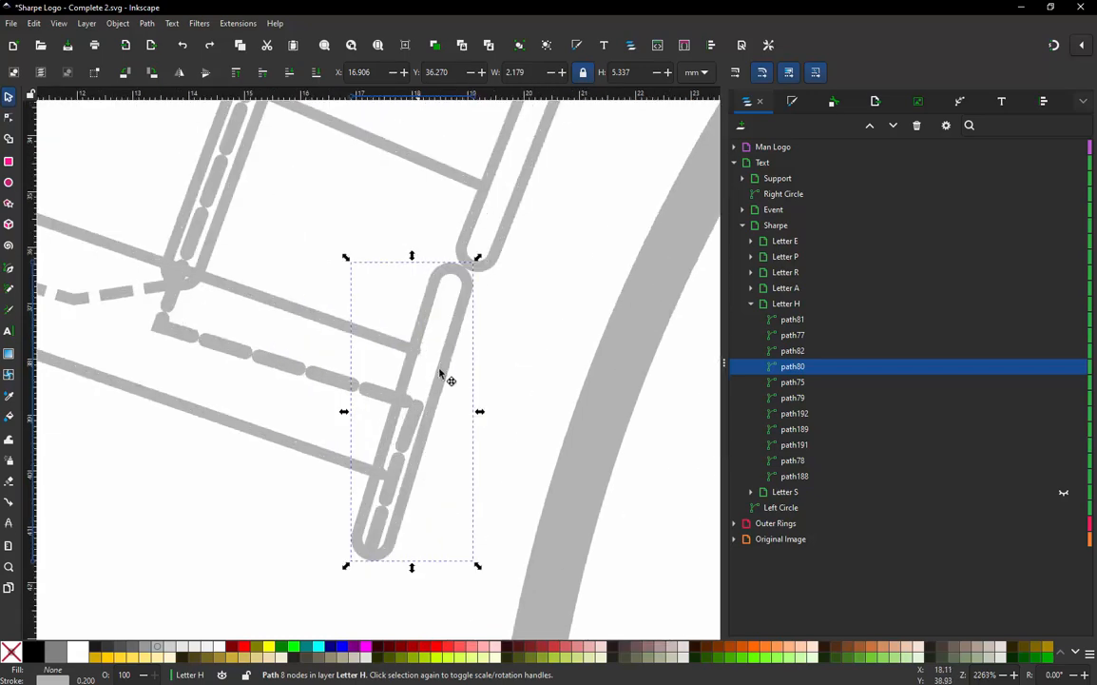
pyautogui.click(336, 324)
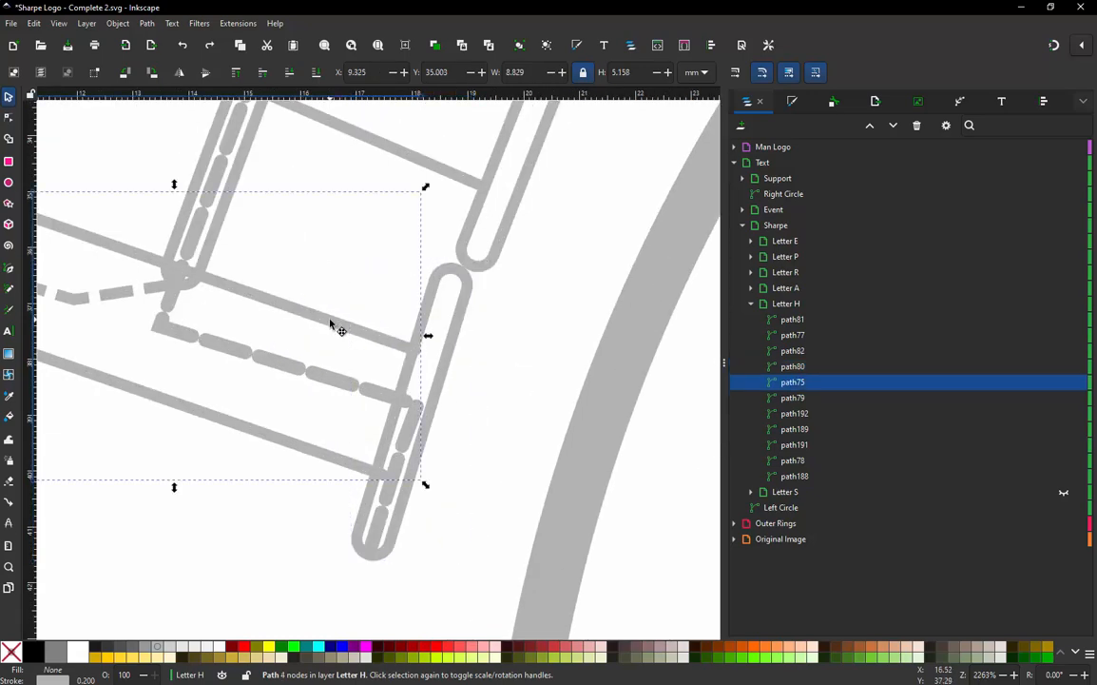
# - Enable Swap rails for the satin column of the lower stem's right serif and apply the embroidery parameters
pyautogui.click(447, 370)
pyautogui.hotkey('ctrl', 'alt', 'p')
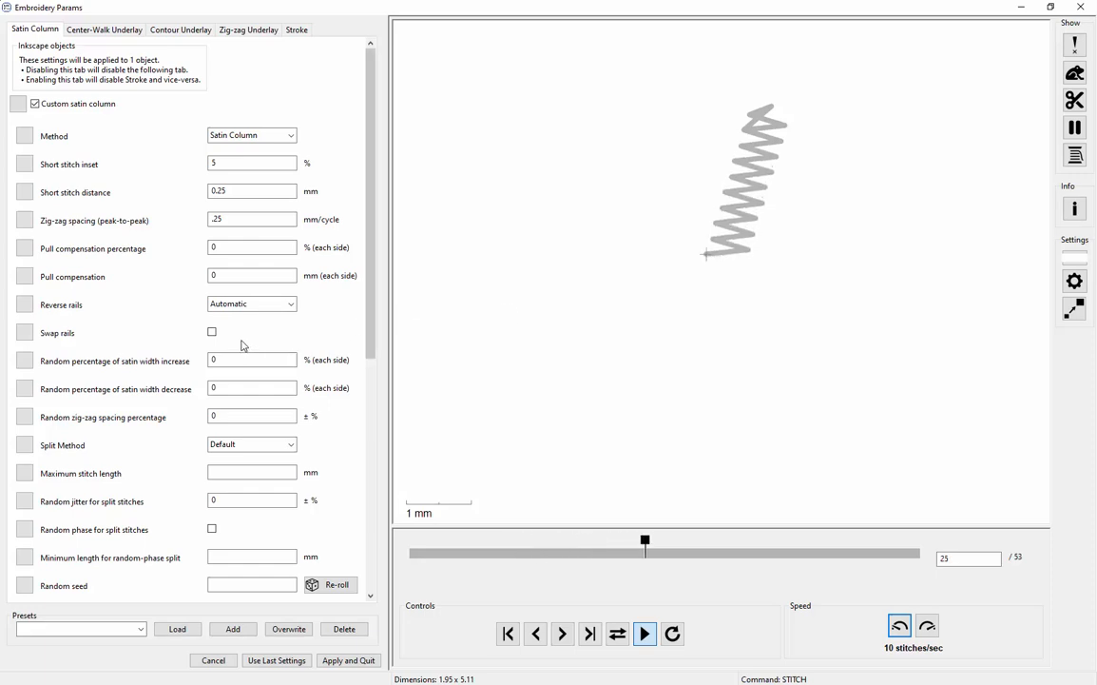
pyautogui.click(212, 332)
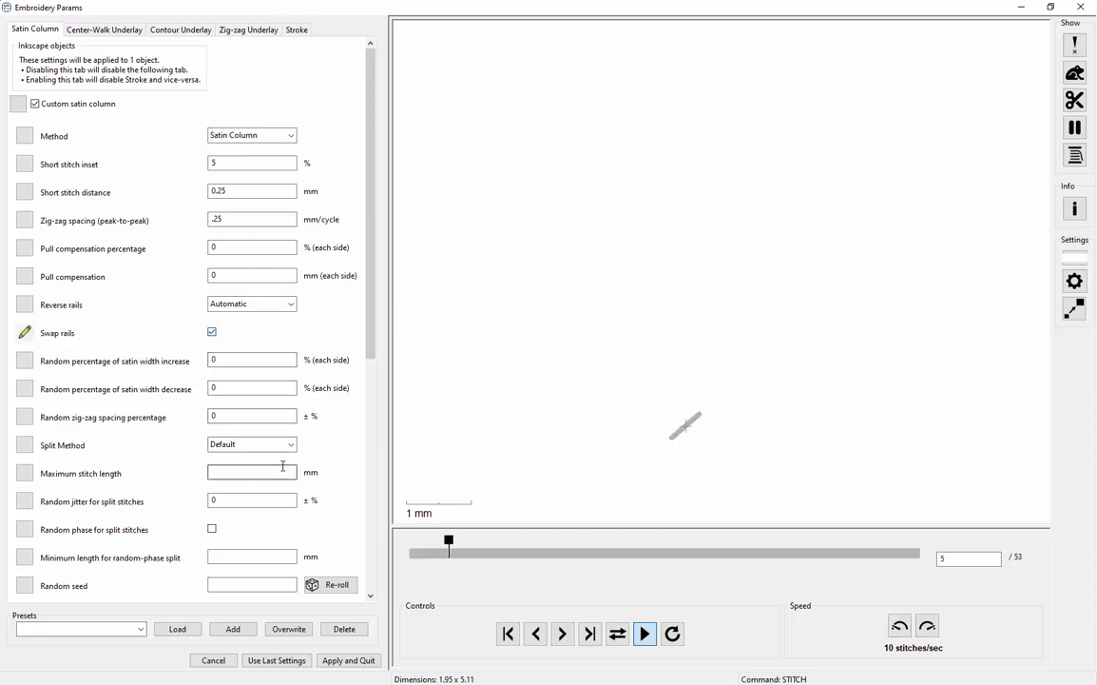
pyautogui.click(366, 660)
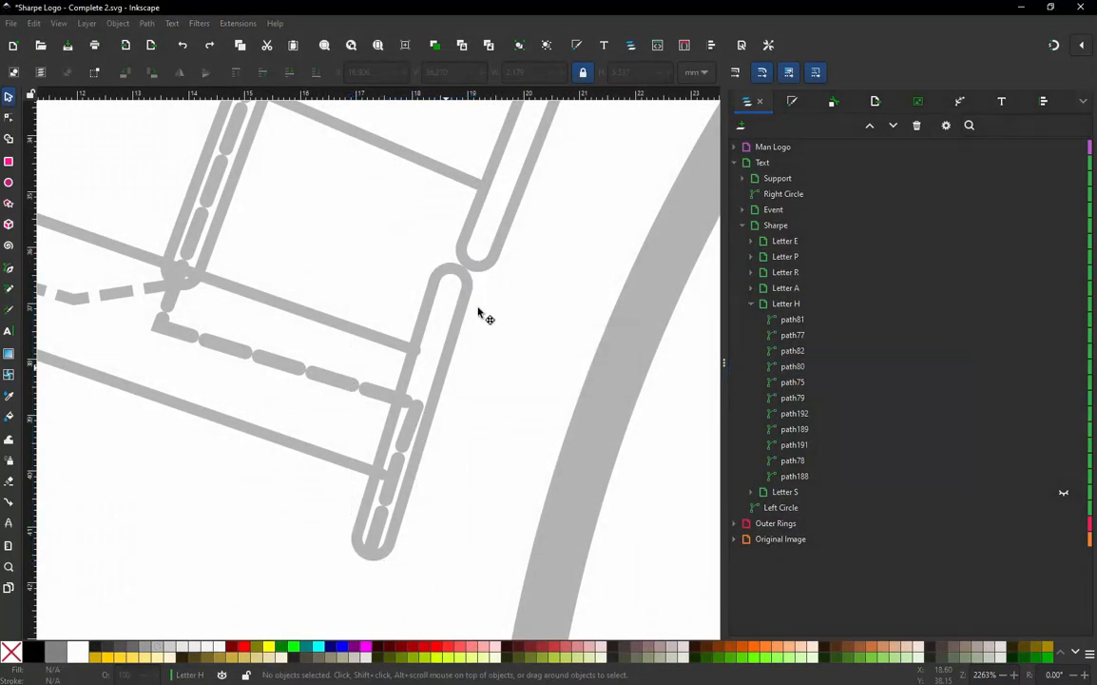
# - Try to generate a connecting line between the lower stem and its right serif with Jump Stitch to Stroke at a 2 mm minimum
pyautogui.click(420, 359)
pyautogui.click(323, 326)
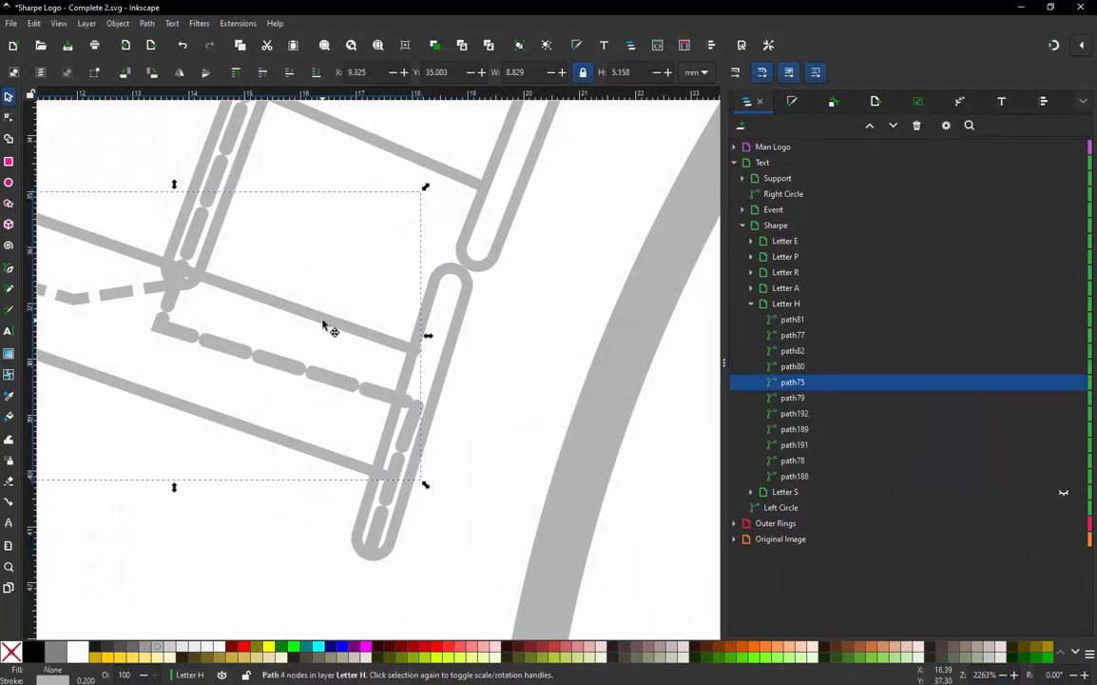
pyautogui.keyDown('shift'); pyautogui.click(451, 345); pyautogui.keyUp('shift')
pyautogui.hotkey('ctrl', 'alt', 'j')
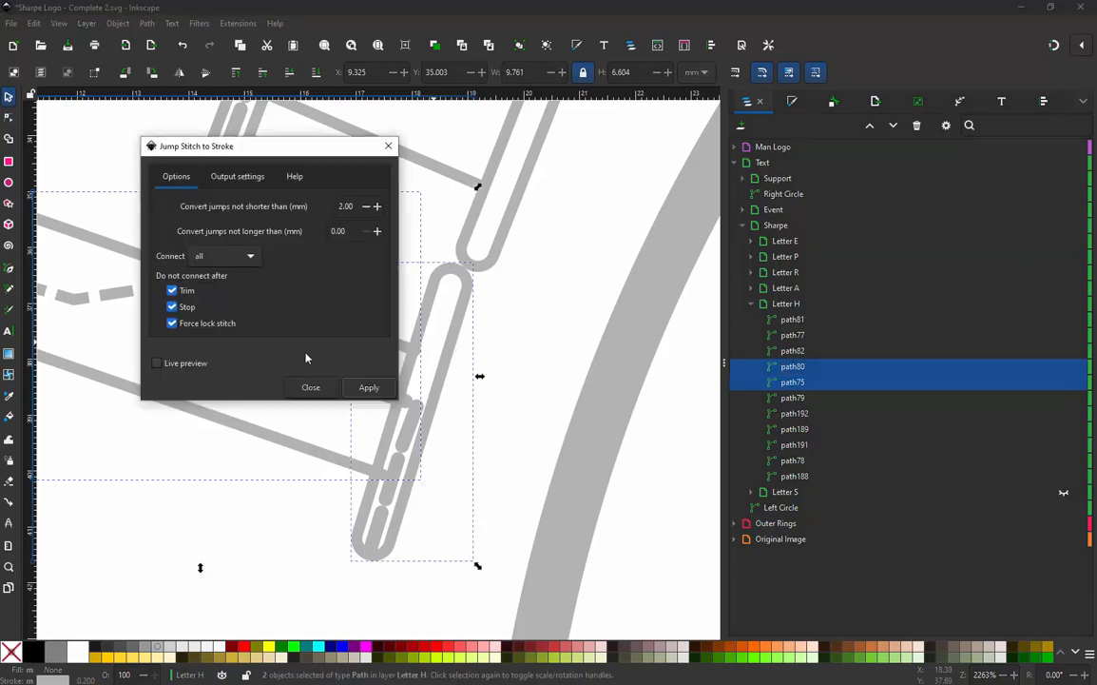
pyautogui.click(368, 388)
pyautogui.click(319, 387)
pyautogui.click(520, 371)
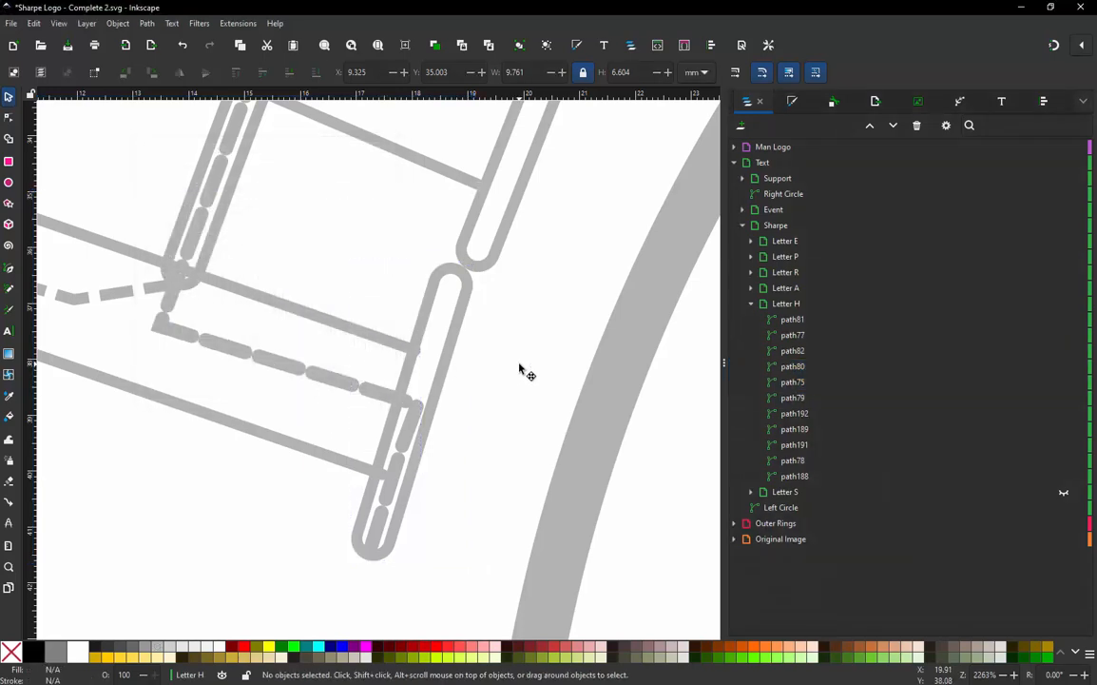
# - Examine the object order of letter H's remaining serif columns and the upper stem to plan the next connection
pyautogui.keyDown('ctrl'); pyautogui.scroll(-2, 485, 436); pyautogui.keyUp('ctrl')
pyautogui.scroll(-2, 519, 514)
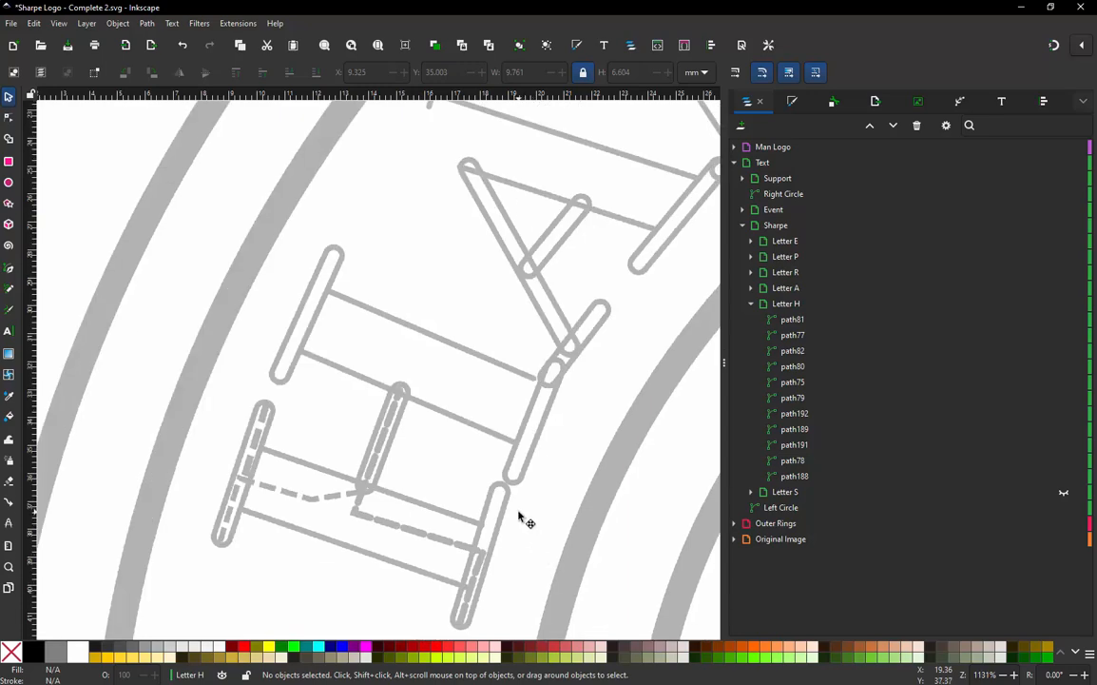
pyautogui.scroll(2, 522, 518)
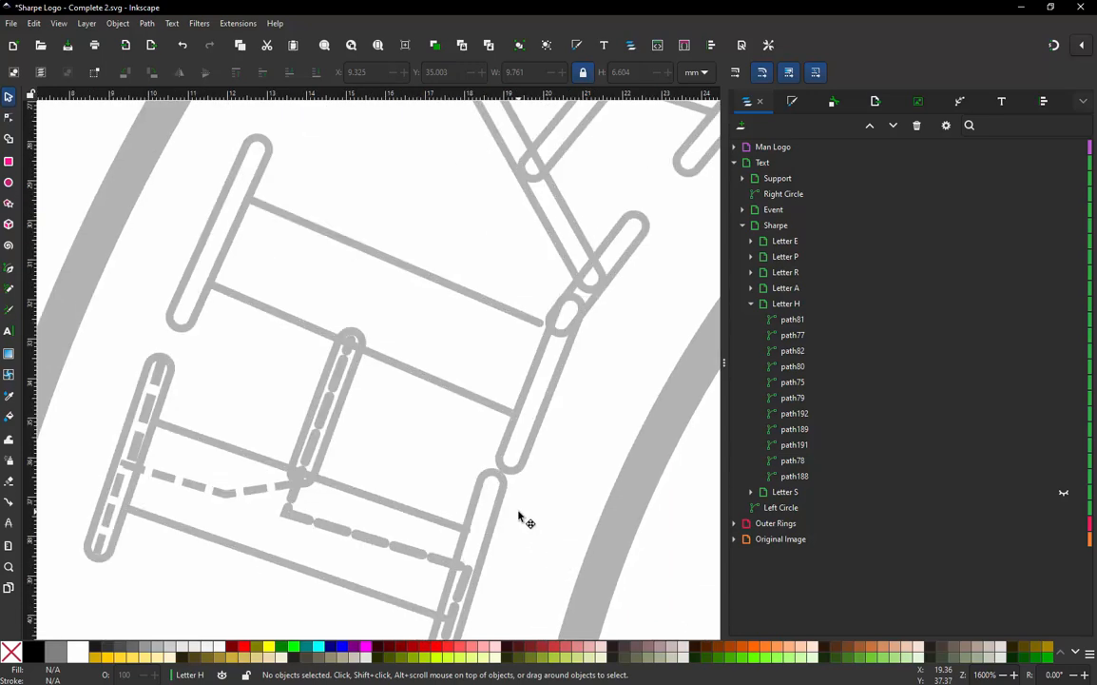
pyautogui.click(504, 455)
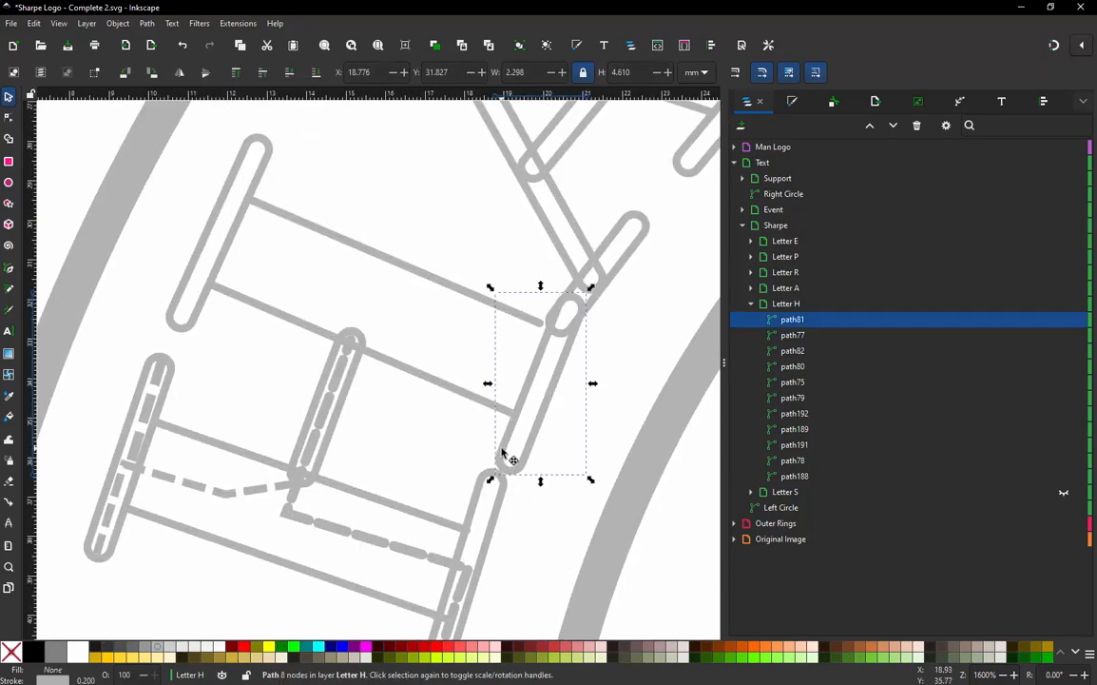
pyautogui.click(496, 516)
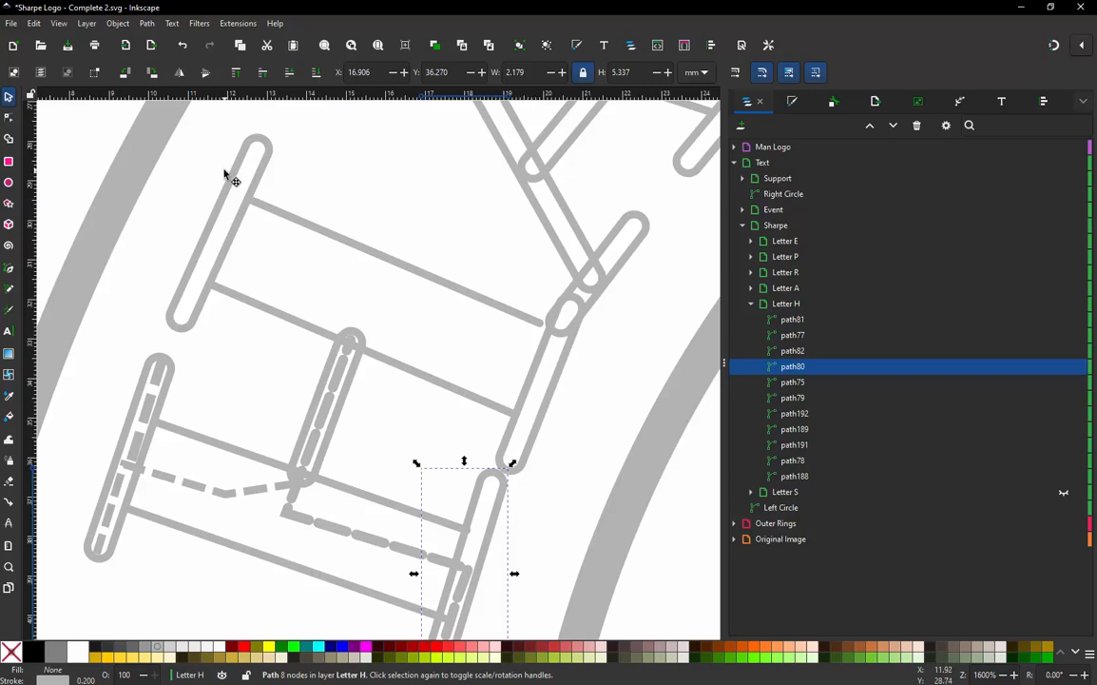
pyautogui.click(267, 178)
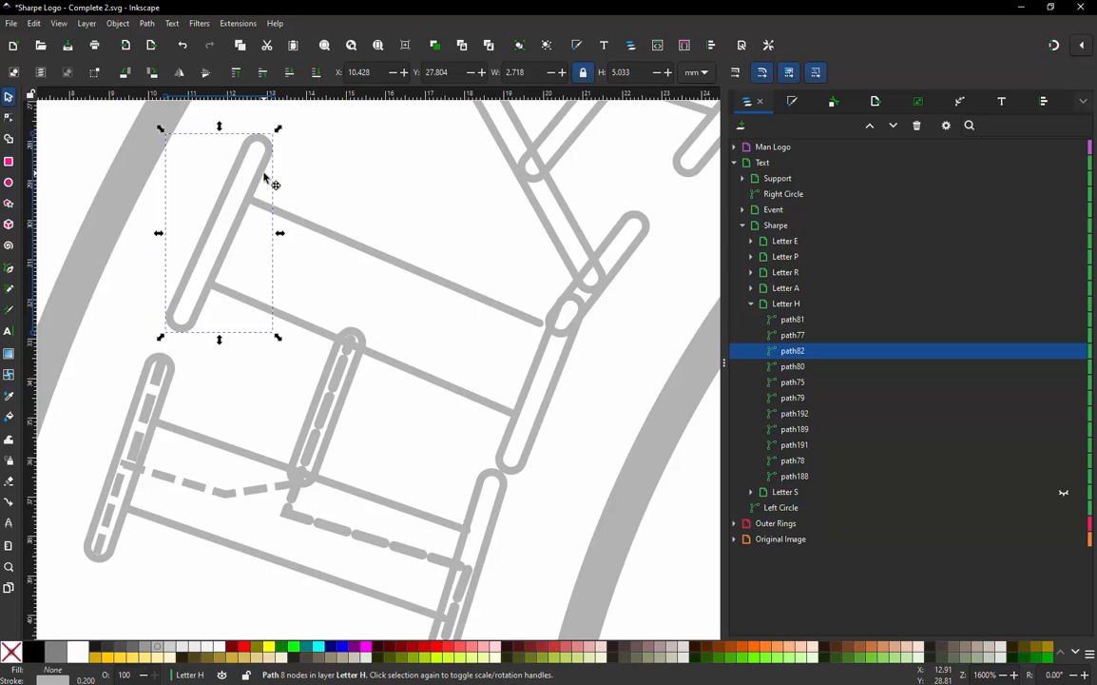
pyautogui.click(801, 368)
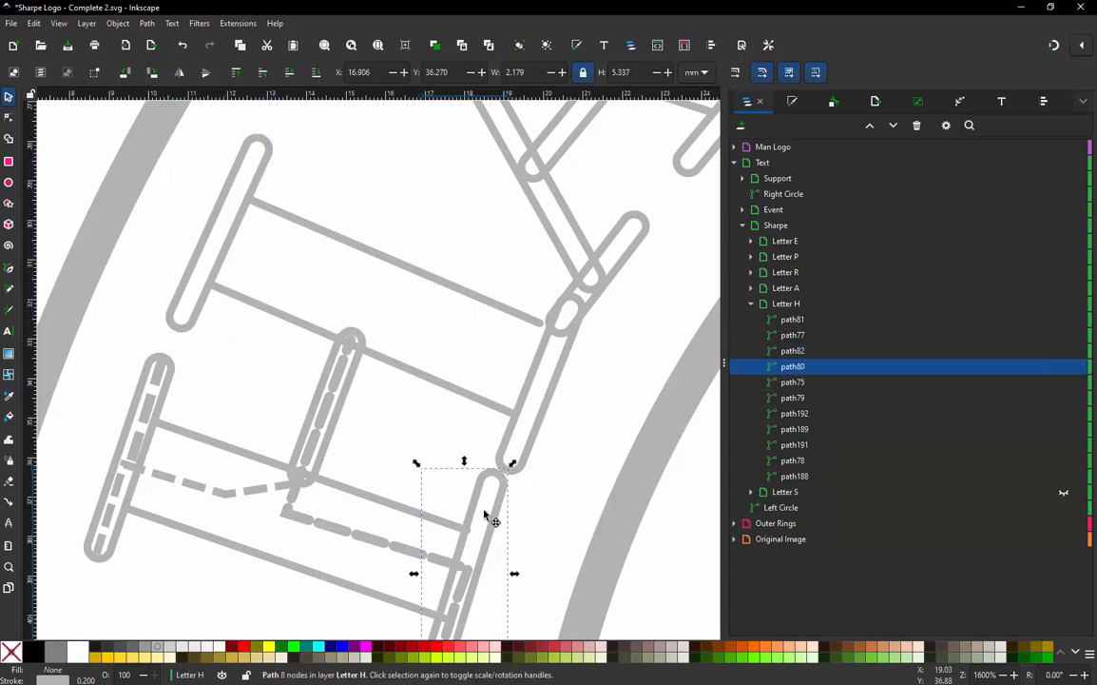
pyautogui.click(797, 352)
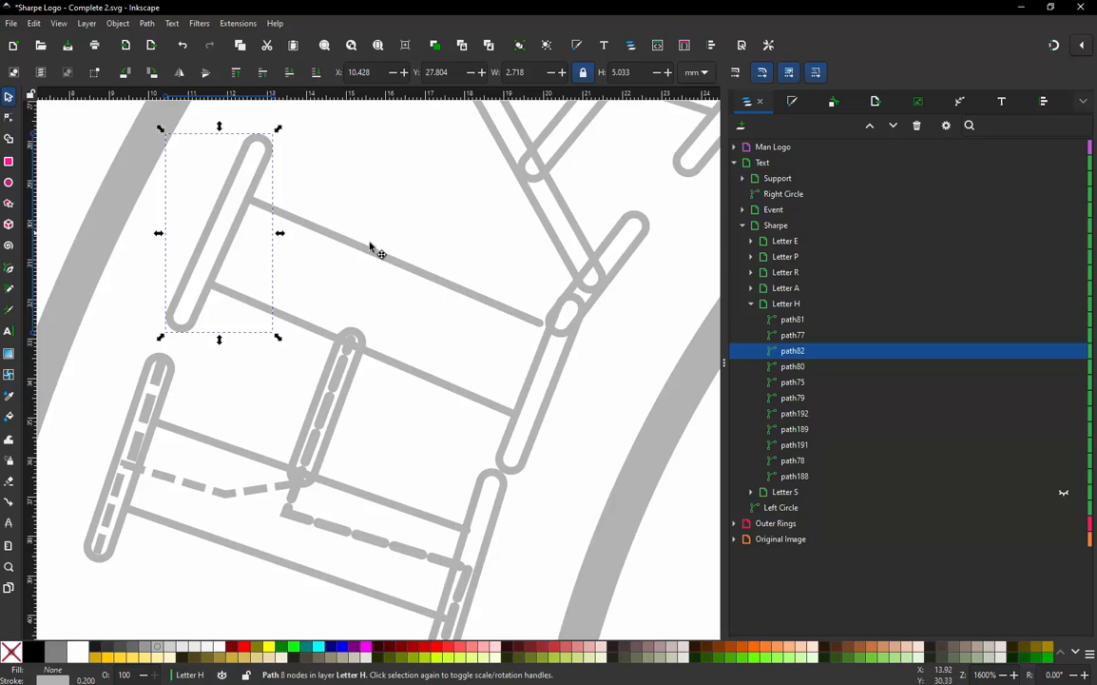
pyautogui.click(805, 336)
pyautogui.click(793, 351)
# - Insert a midpoint node on each rail of the upper stem's left serif column and break the path at both nodes
pyautogui.doubleClick(258, 196)
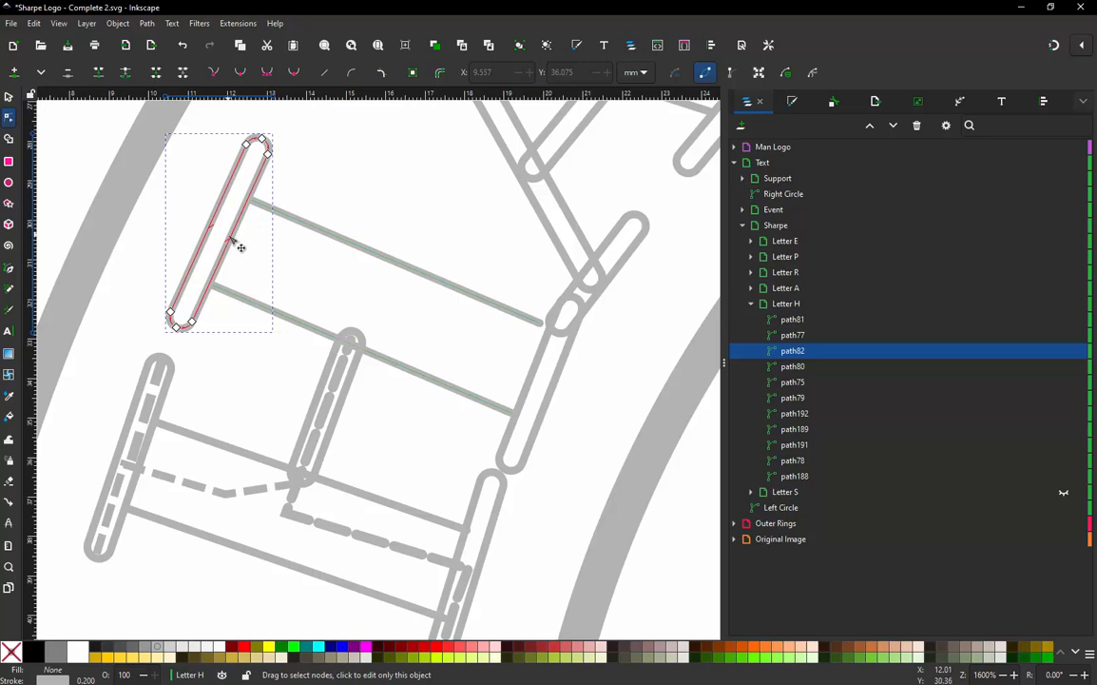
pyautogui.click(231, 240)
pyautogui.press('Insert')
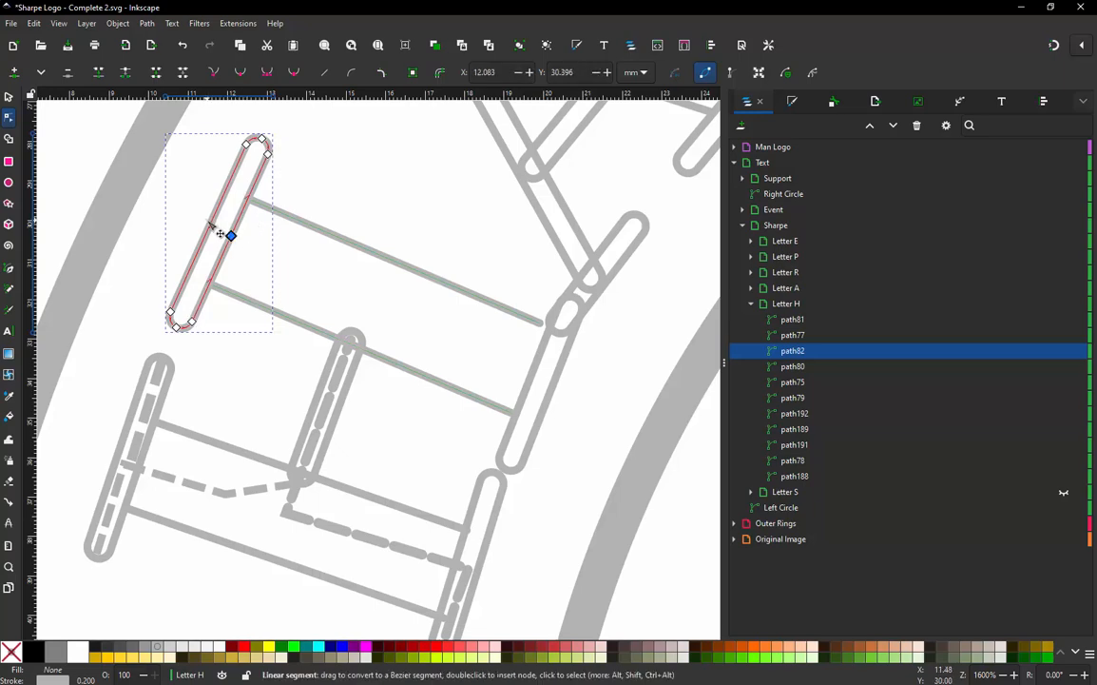
pyautogui.click(210, 224)
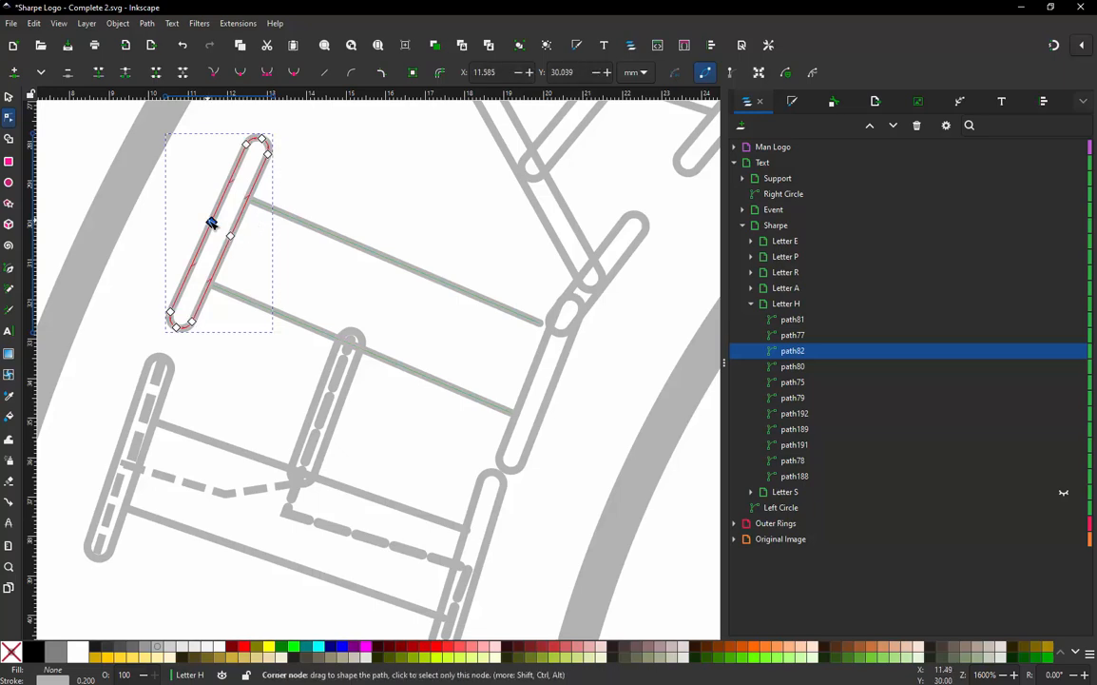
pyautogui.press('Insert')
pyautogui.moveTo(183, 197); pyautogui.dragTo(256, 259)
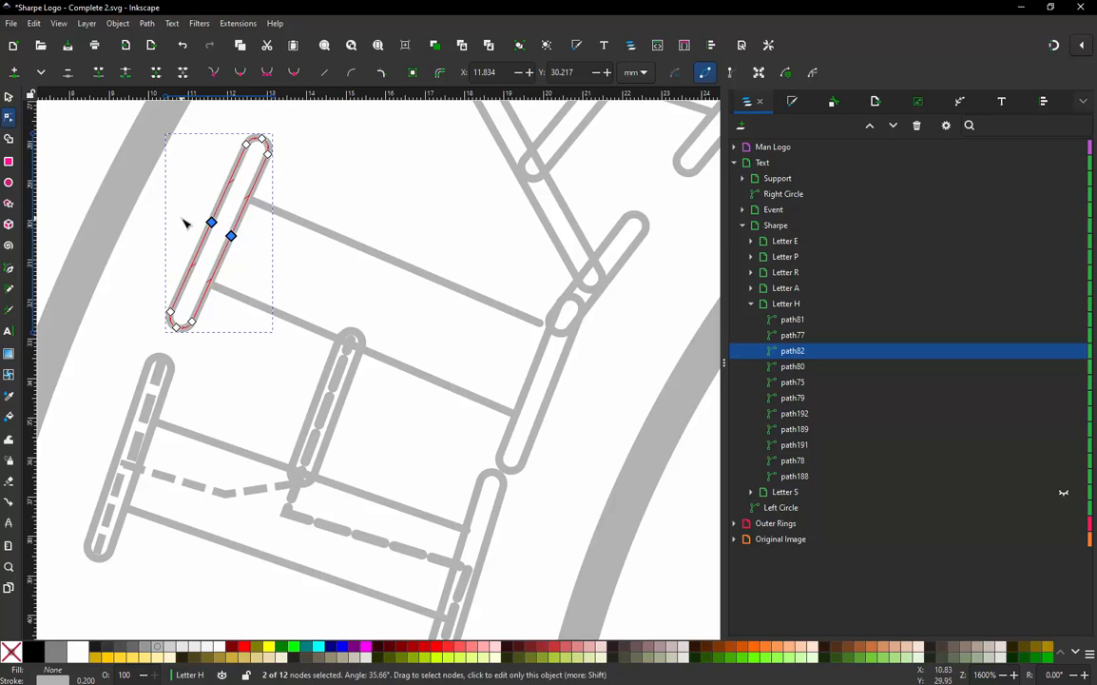
# - Break the split serif path apart and recombine its rails into separate upper and lower halves
pyautogui.press('s')
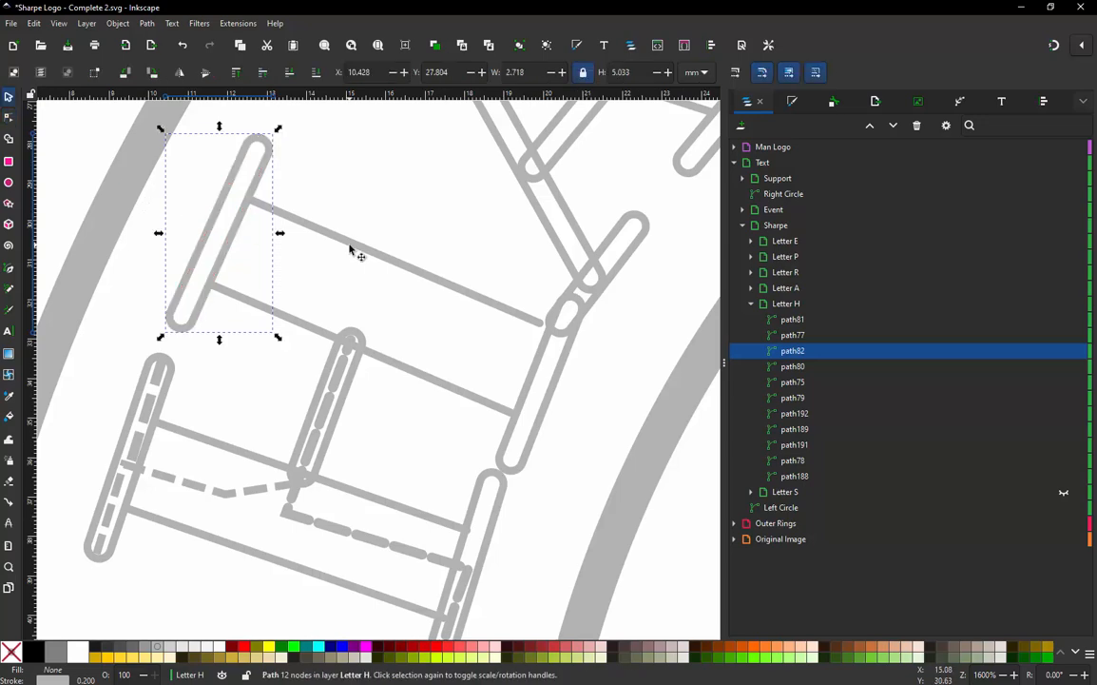
pyautogui.hotkey('ctrl', 'shift', 'k')
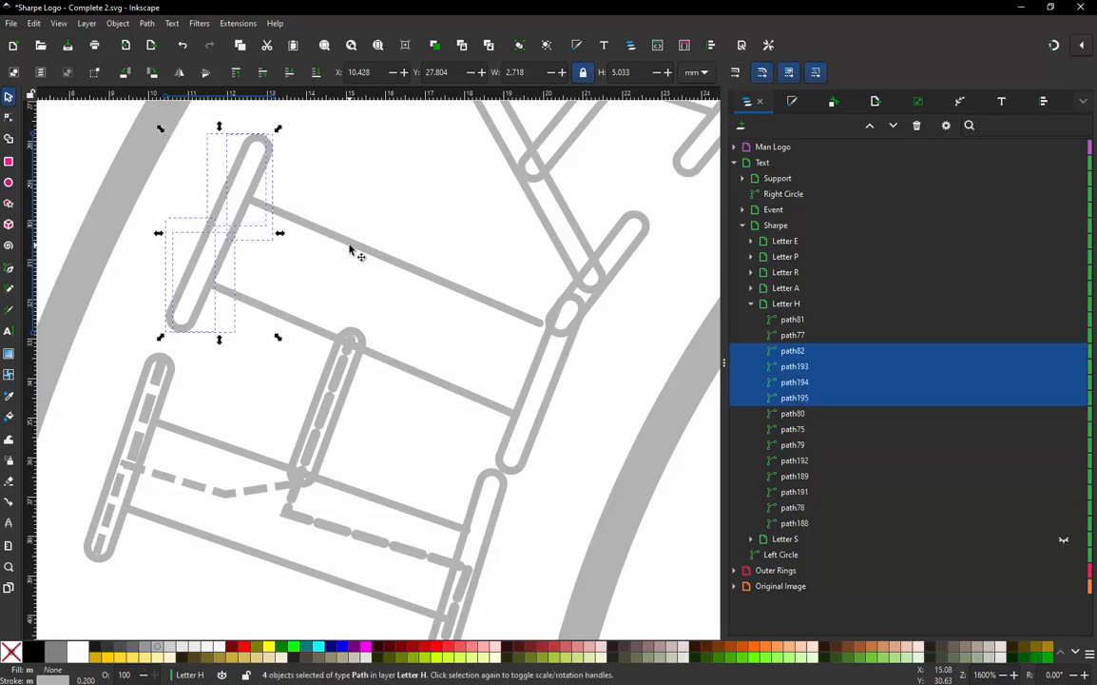
pyautogui.click(289, 169)
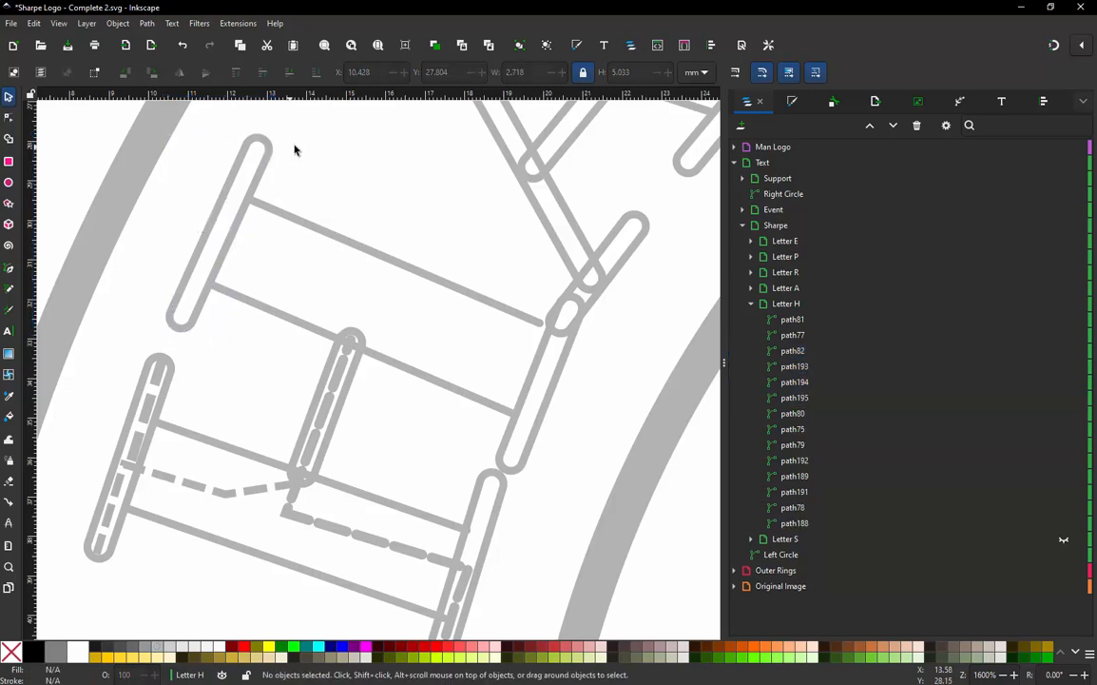
pyautogui.moveTo(277, 135)
pyautogui.mouseDown()
pyautogui.moveTo(237, 155)
pyautogui.moveTo(284, 169)
pyautogui.mouseUp()
pyautogui.hotkey('ctrl', 'k')
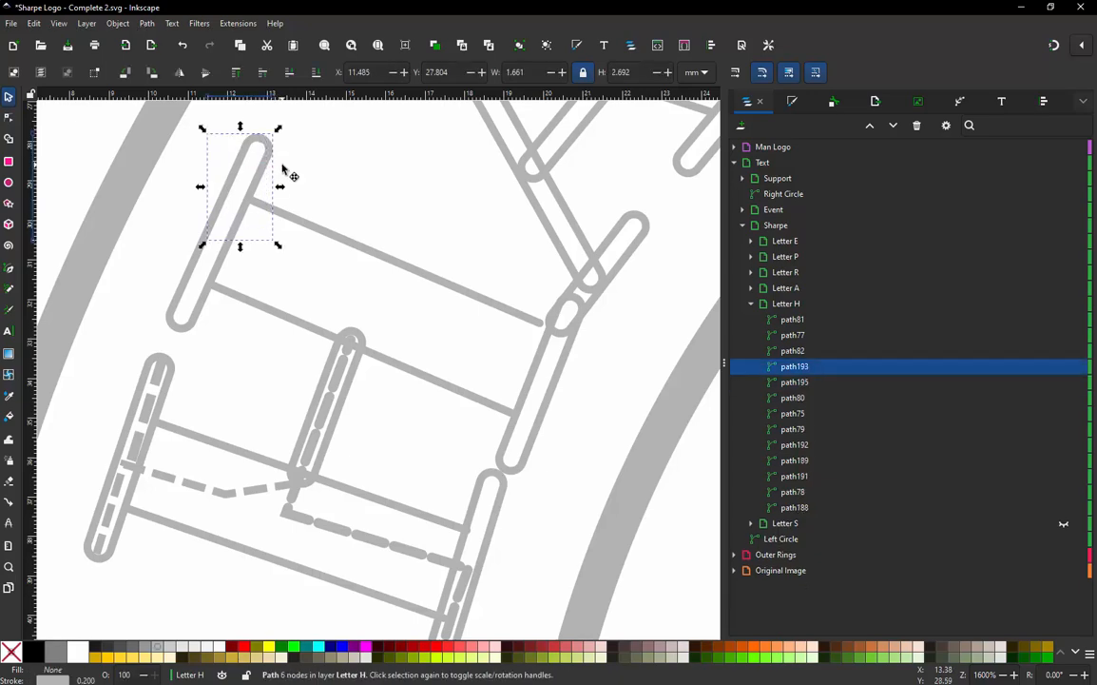
pyautogui.click(226, 316)
pyautogui.moveTo(228, 320); pyautogui.dragTo(150, 303)
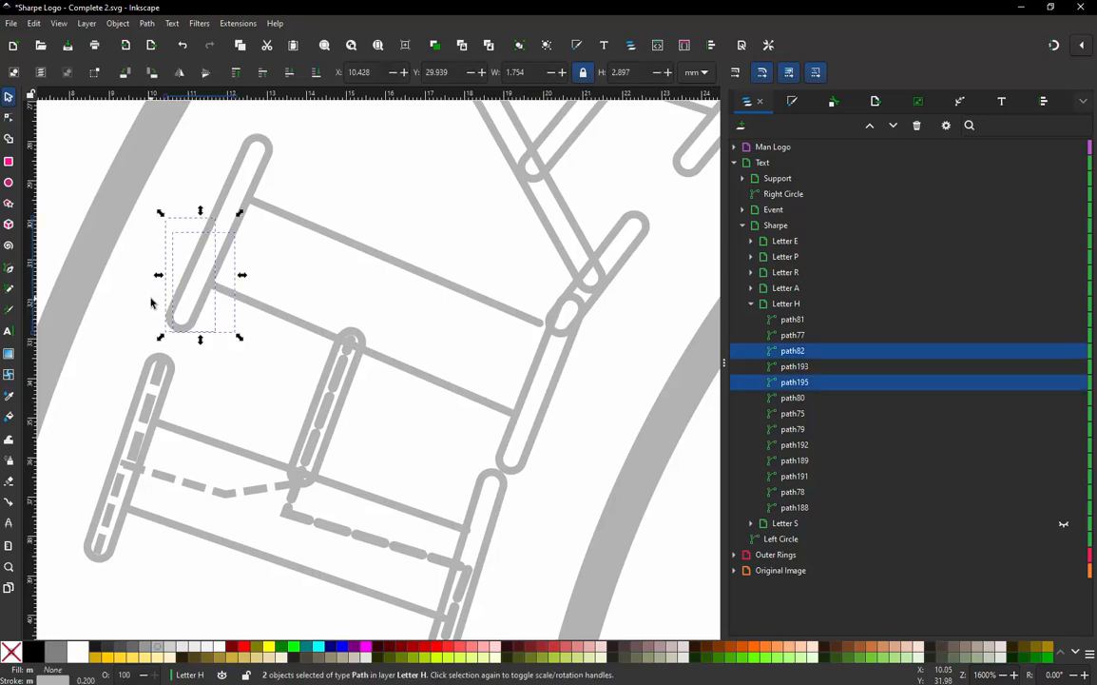
pyautogui.hotkey('ctrl', 'k')
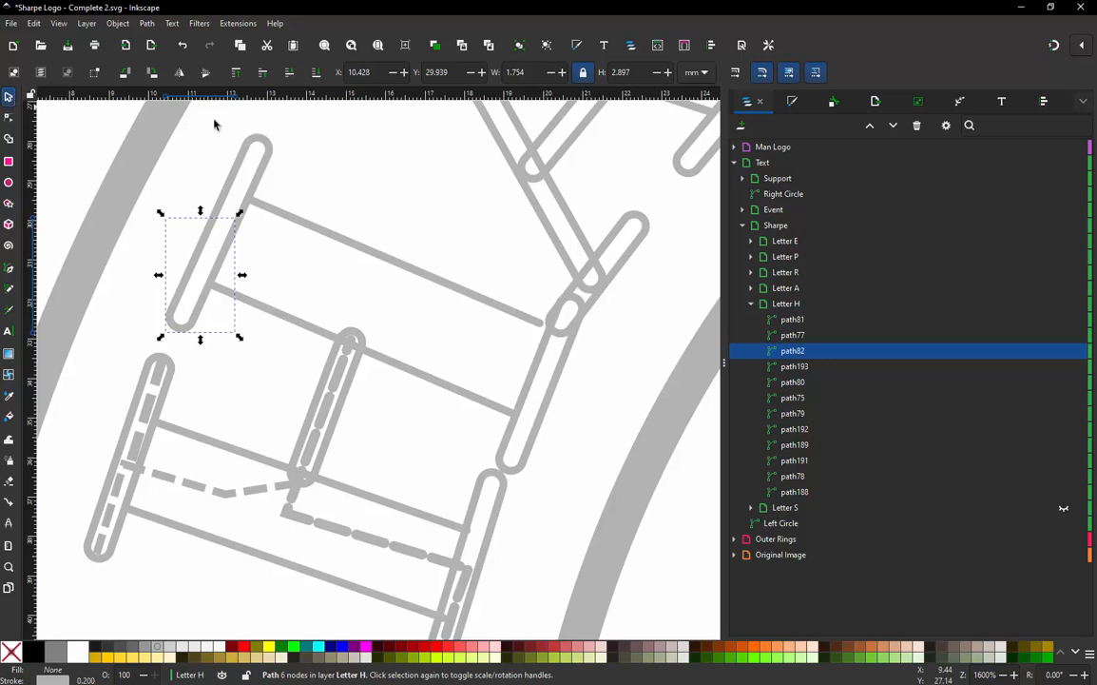
# - Turn both halves of the upper stem's left serif into custom satin columns with a zig-zag spacing of .25 mm
pyautogui.keyDown('shift'); pyautogui.click(241, 165); pyautogui.keyUp('shift')
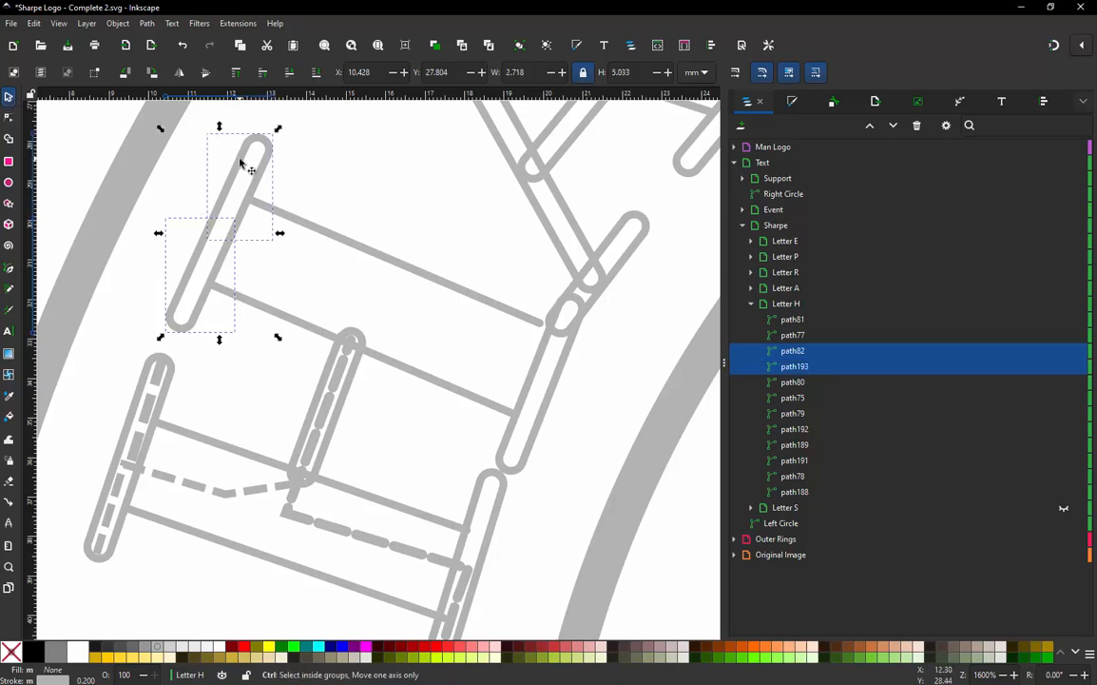
pyautogui.hotkey('ctrl', 'alt', 'j')
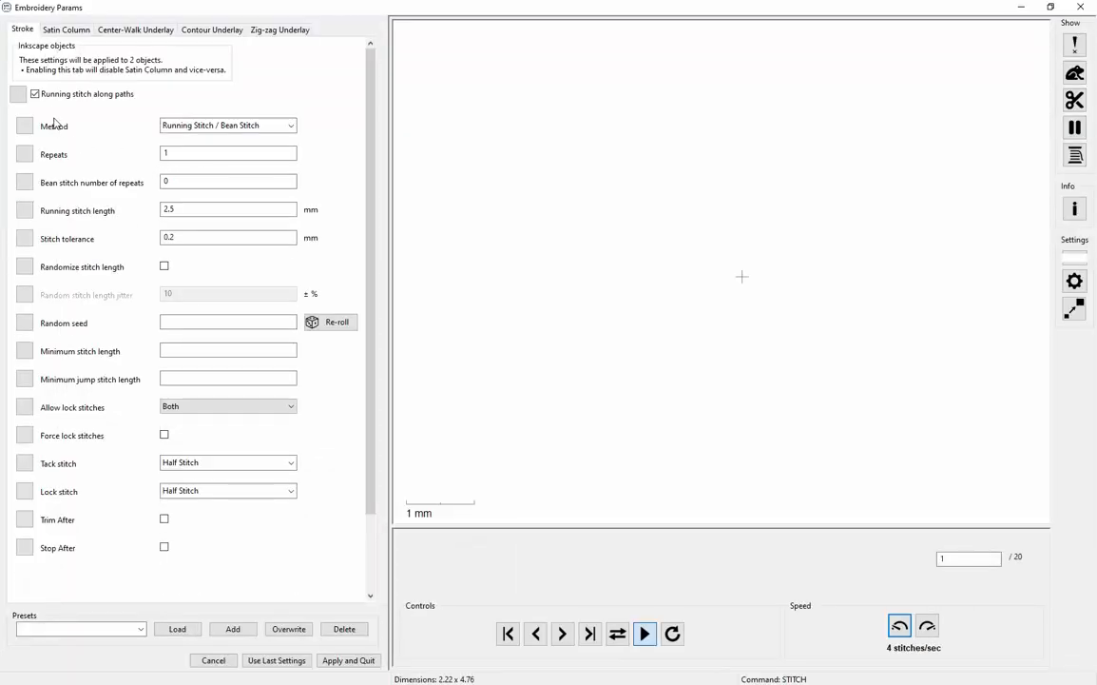
pyautogui.click(34, 93)
pyautogui.click(66, 29)
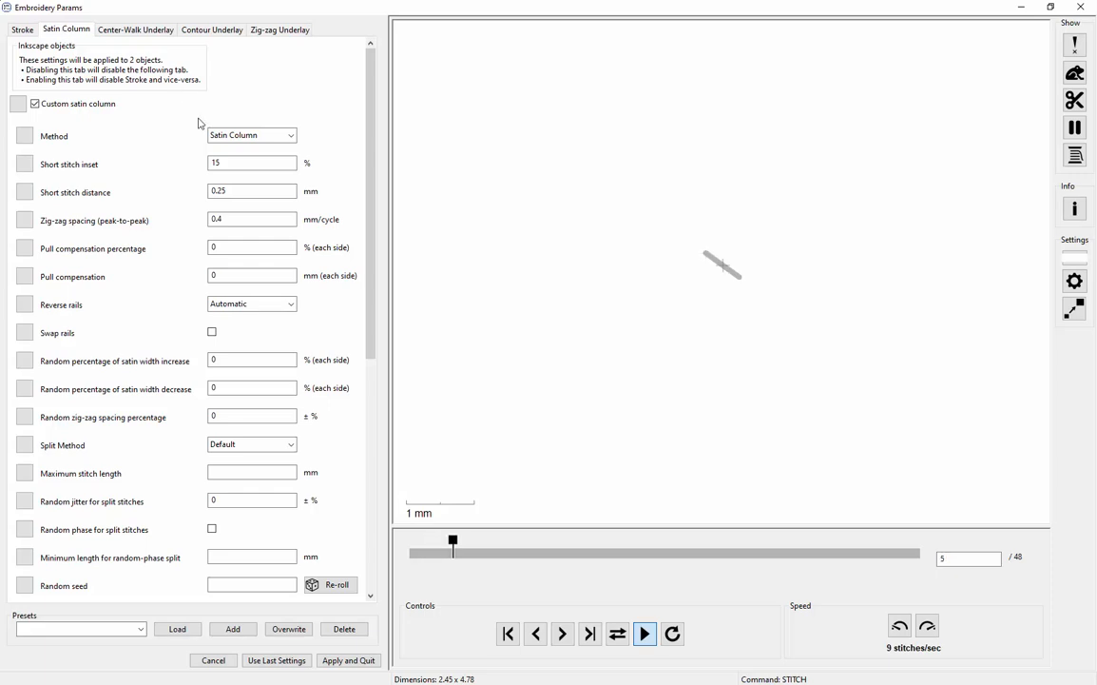
pyautogui.moveTo(225, 219); pyautogui.dragTo(165, 221)
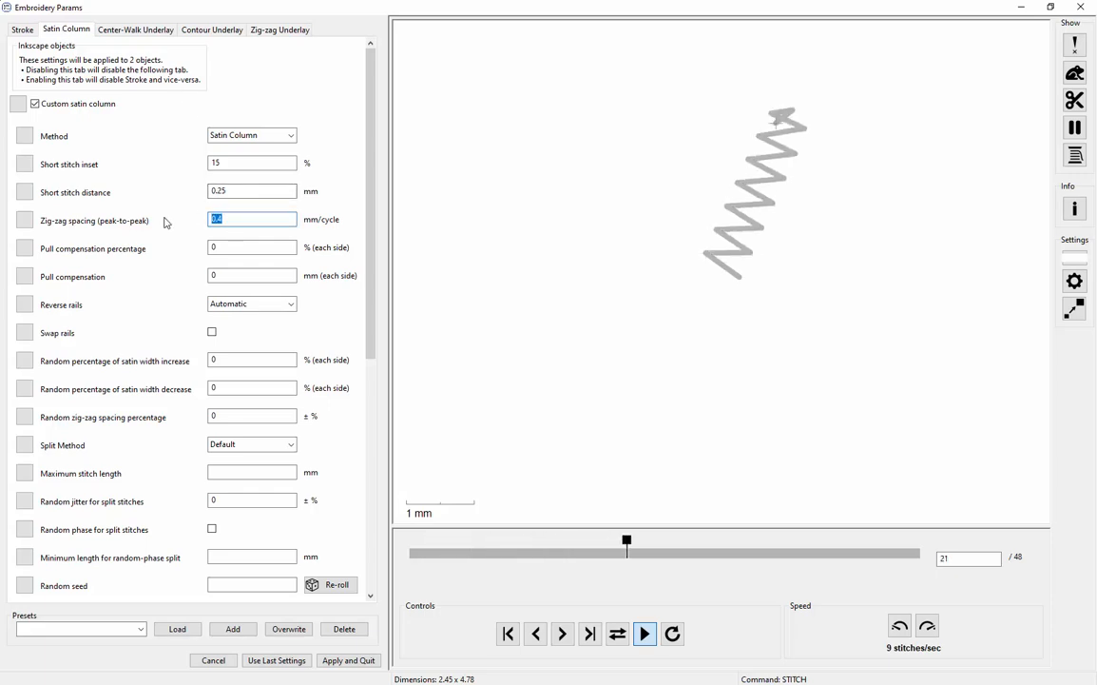
pyautogui.write('.25')
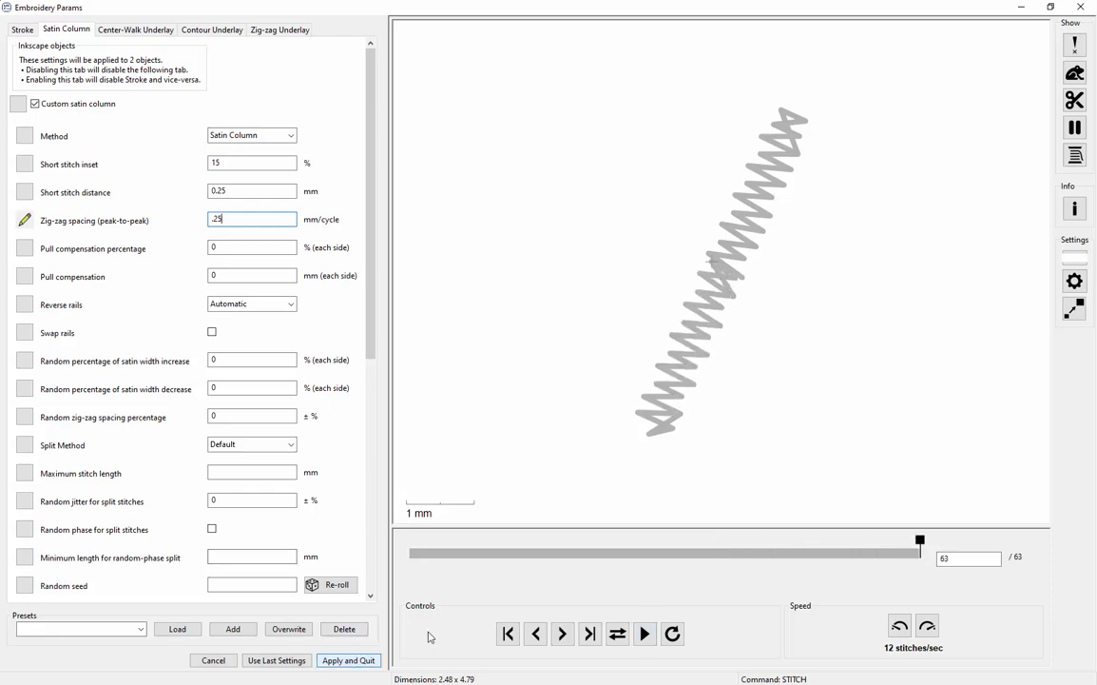
pyautogui.moveTo(920, 540); pyautogui.dragTo(950, 576)
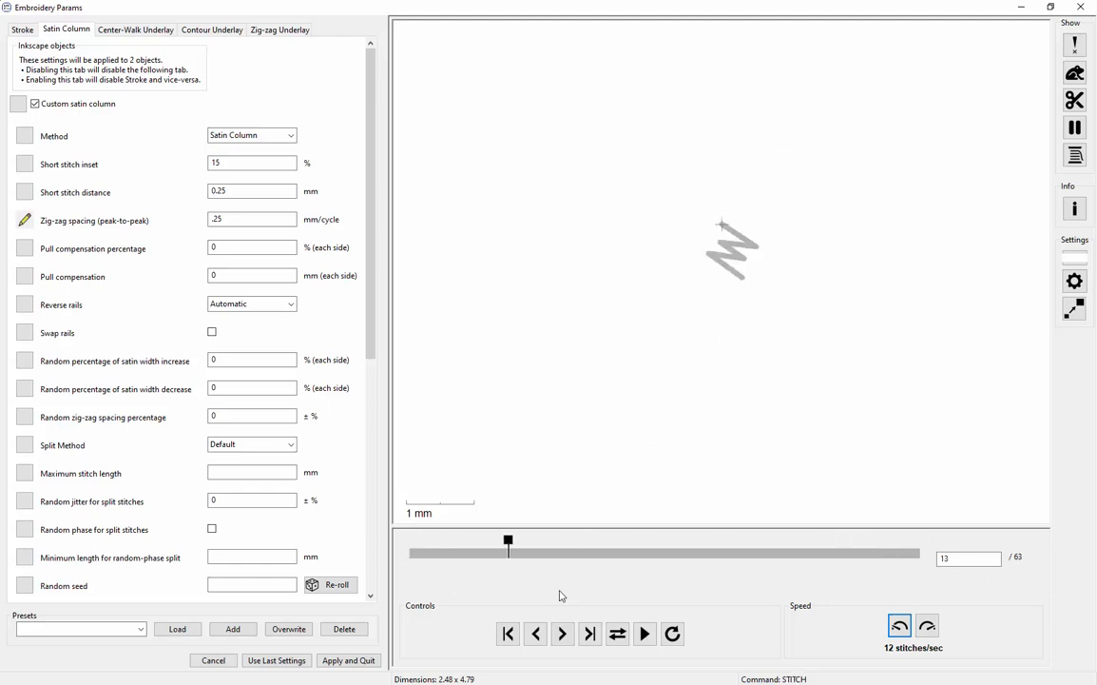
pyautogui.click(354, 659)
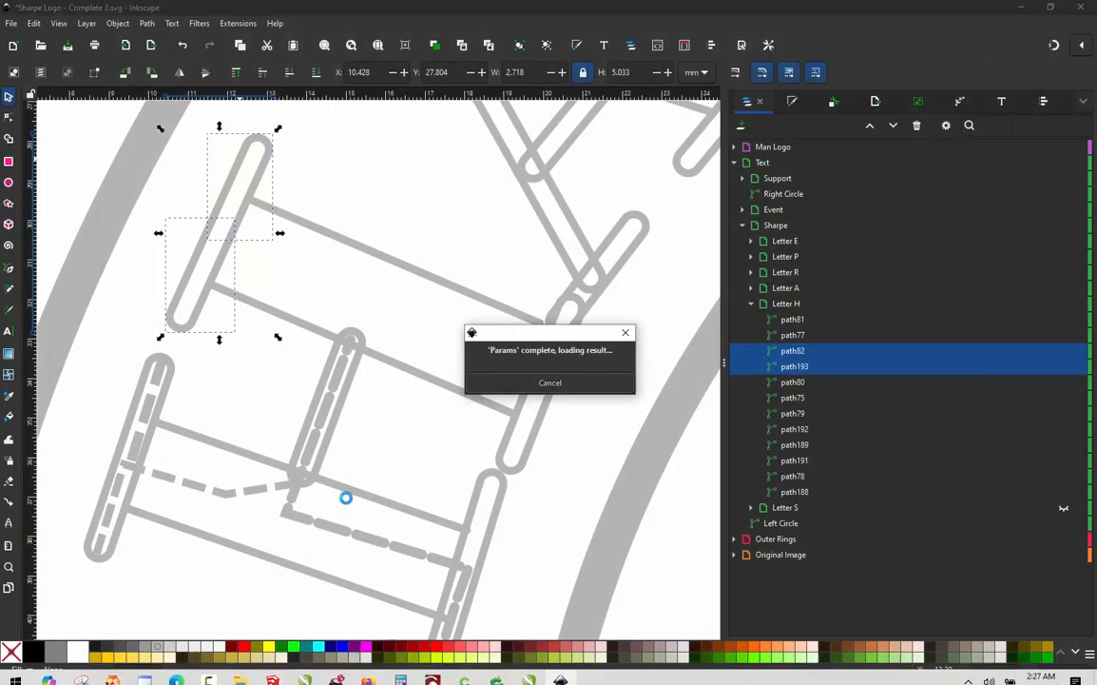
# - Enable Swap rails in the embroidery parameters of the left serif's upper half
pyautogui.click(264, 180)
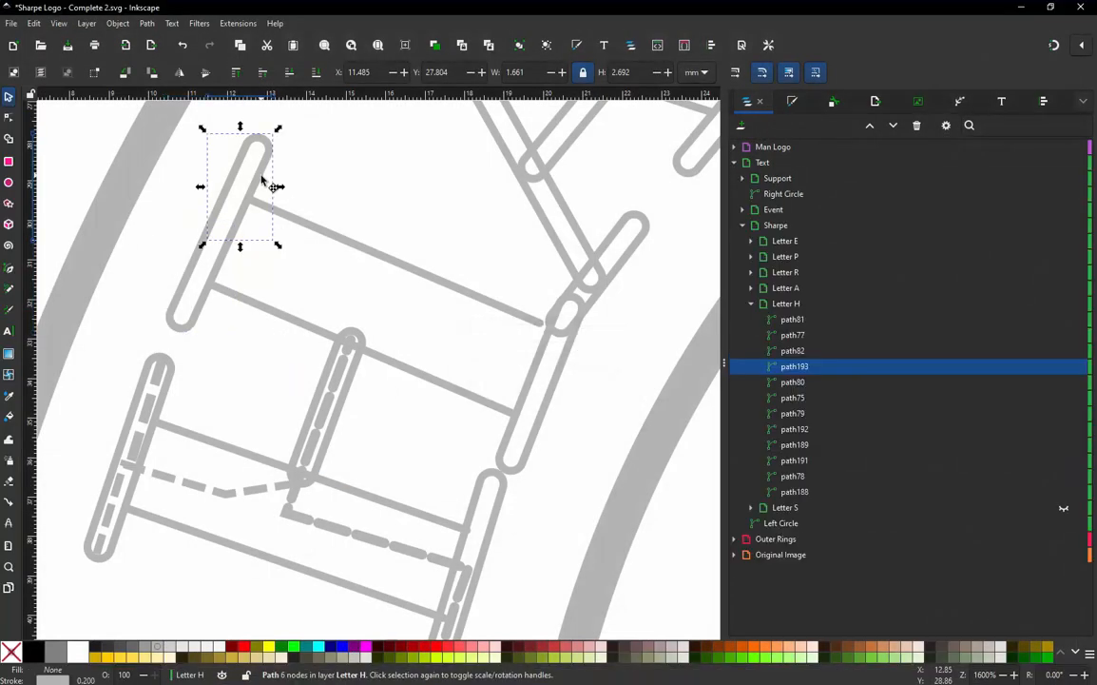
pyautogui.hotkey('ctrl', 'alt', 'p')
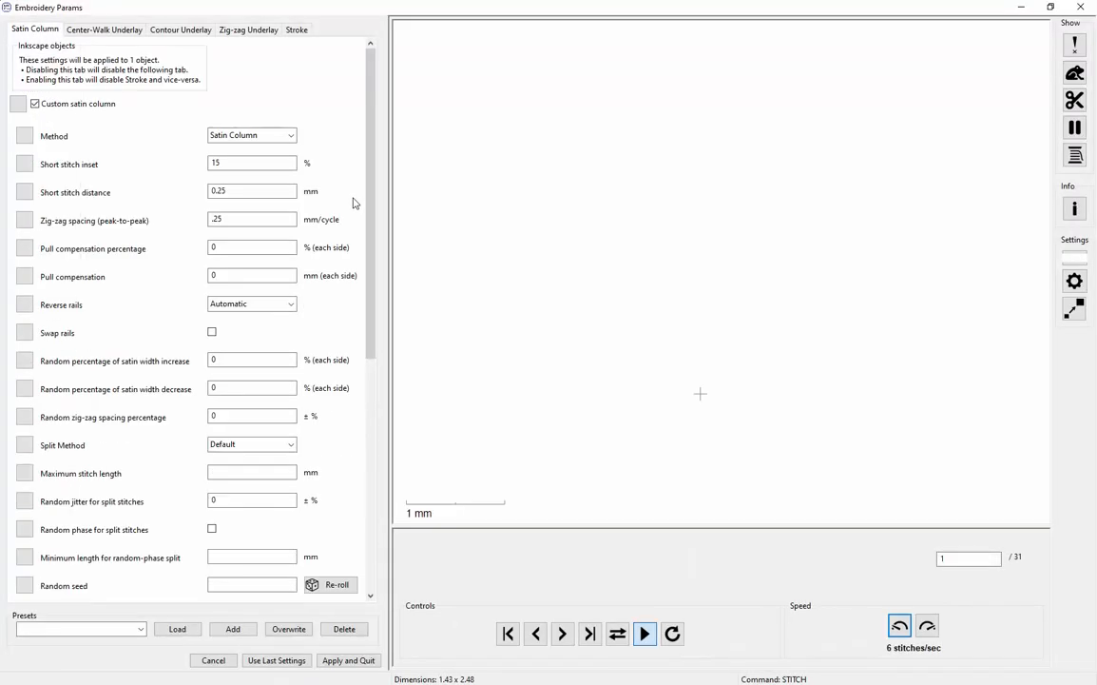
pyautogui.click(213, 333)
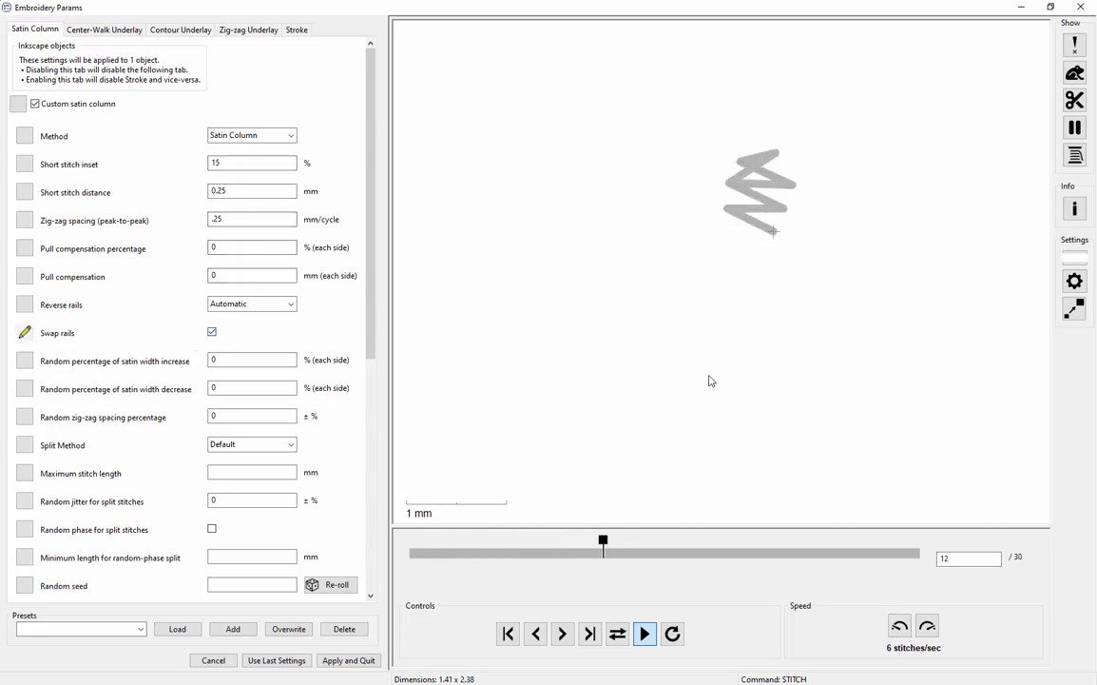
pyautogui.click(361, 658)
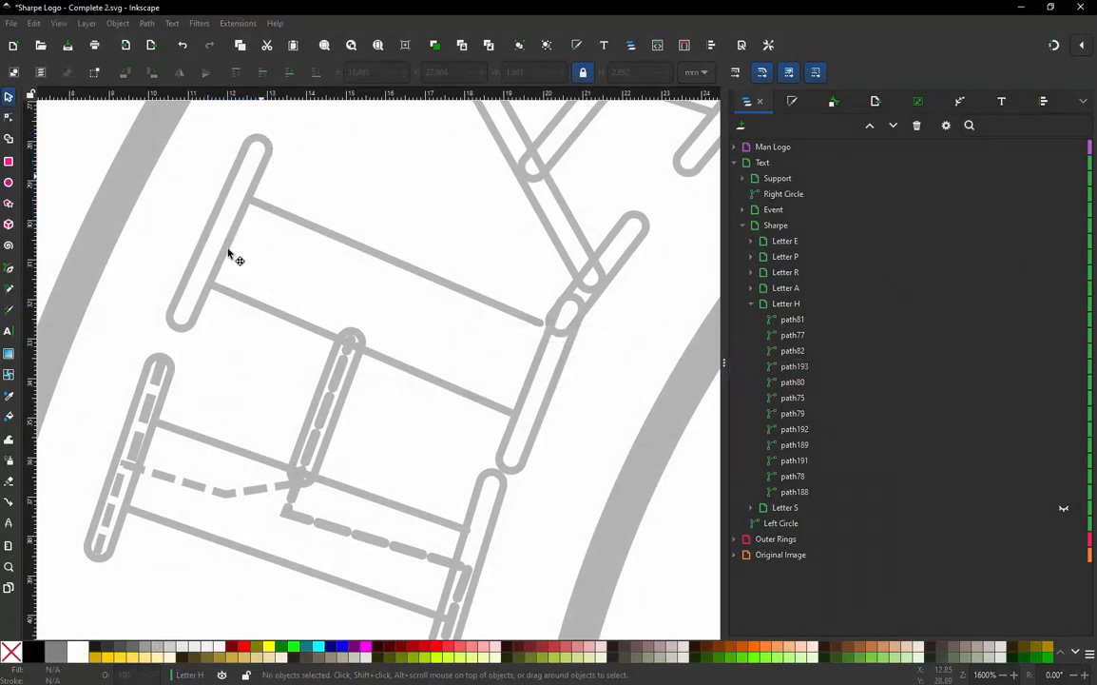
# - Check the serif columns' stitching order and move the left serif's upper half above its lower half in Letter H's object list
pyautogui.click(295, 203)
pyautogui.scroll(-1, 302, 513)
pyautogui.scroll(1, 464, 469)
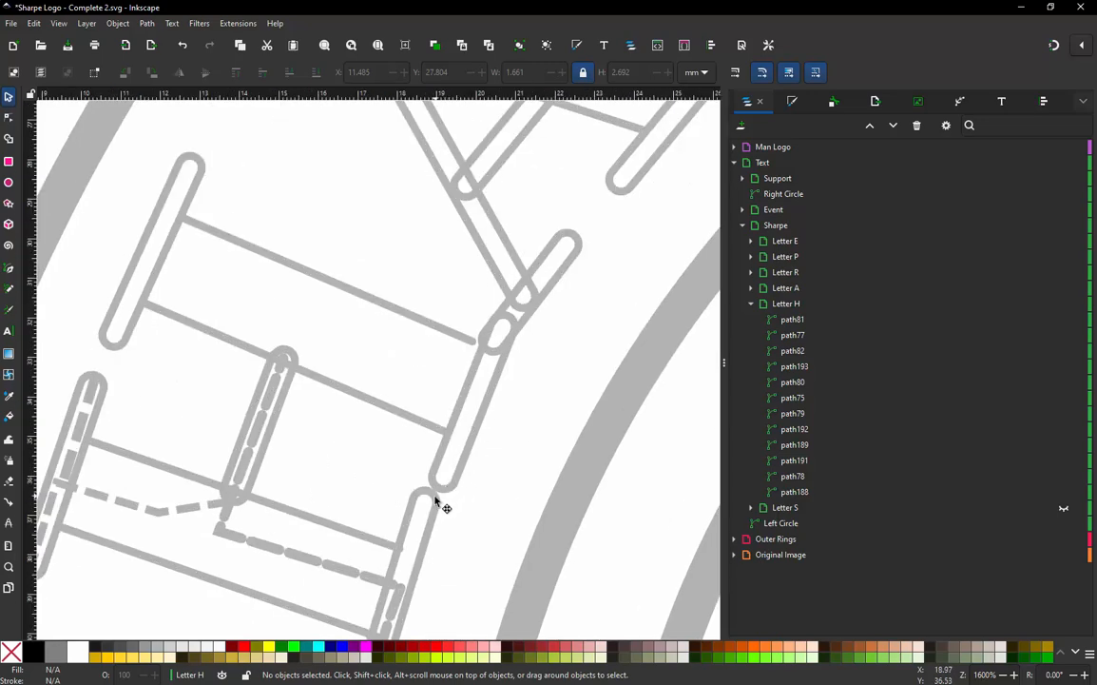
pyautogui.click(435, 501)
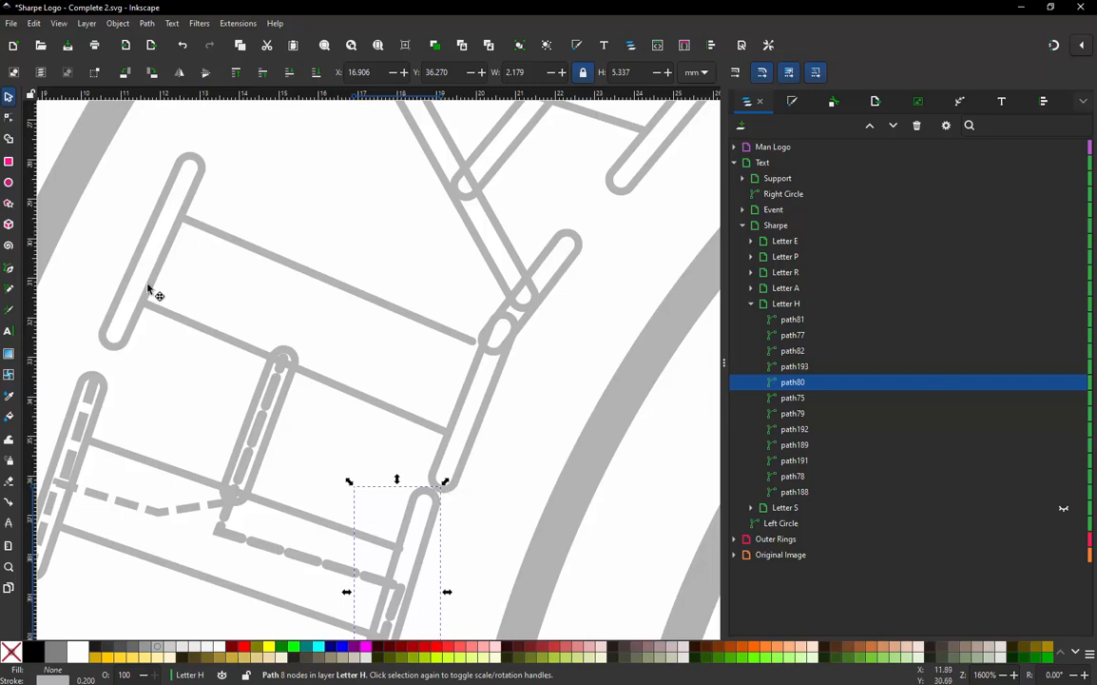
pyautogui.click(123, 338)
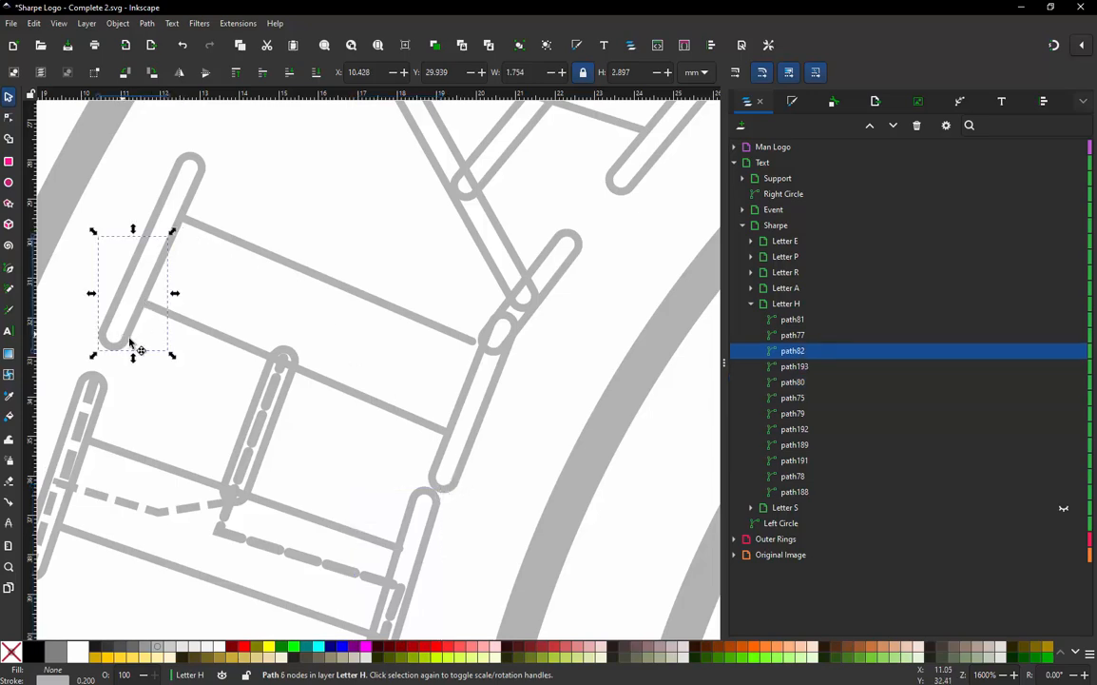
pyautogui.click(440, 458)
pyautogui.click(434, 515)
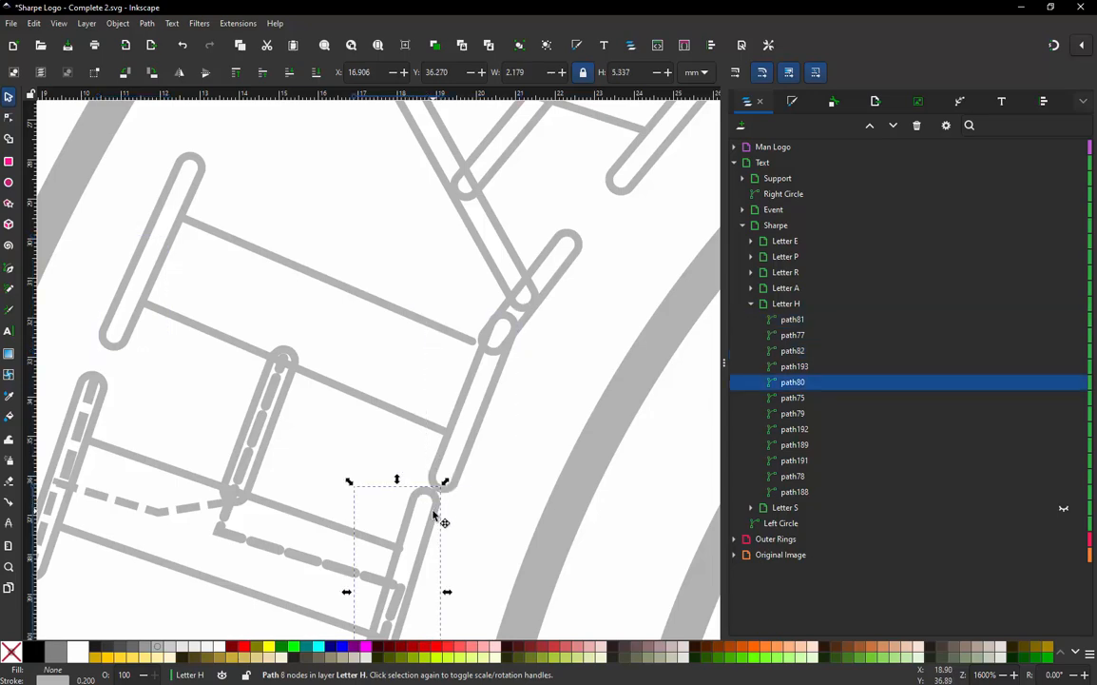
pyautogui.click(803, 367)
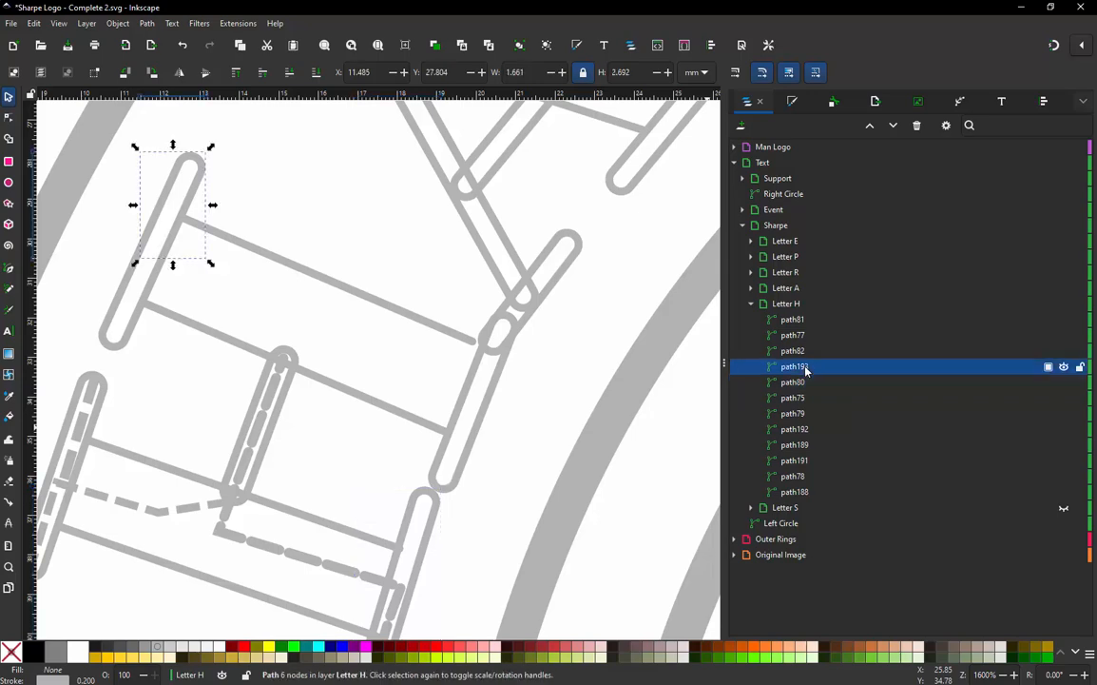
pyautogui.moveTo(805, 369); pyautogui.dragTo(809, 350)
pyautogui.click(807, 366)
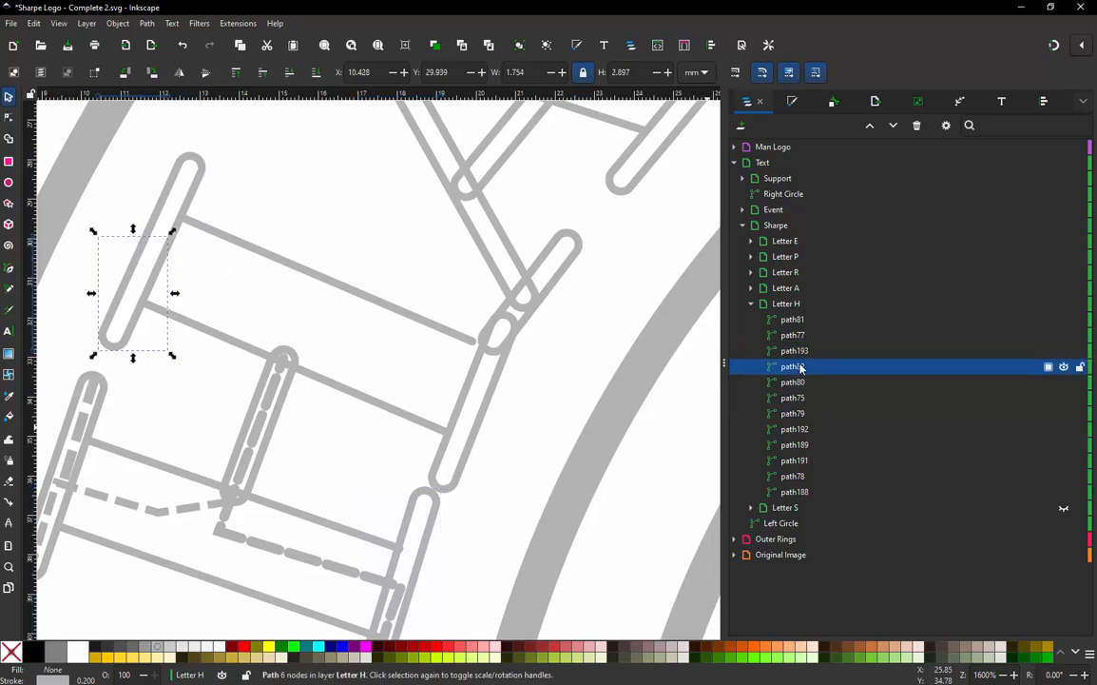
pyautogui.click(802, 383)
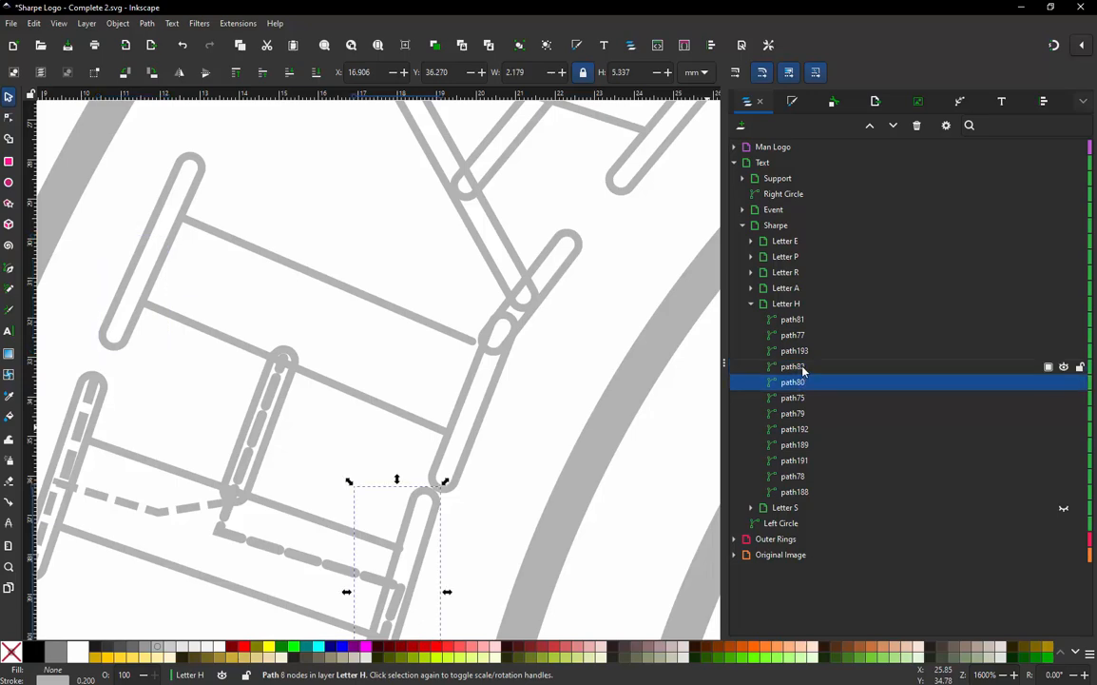
pyautogui.click(804, 369)
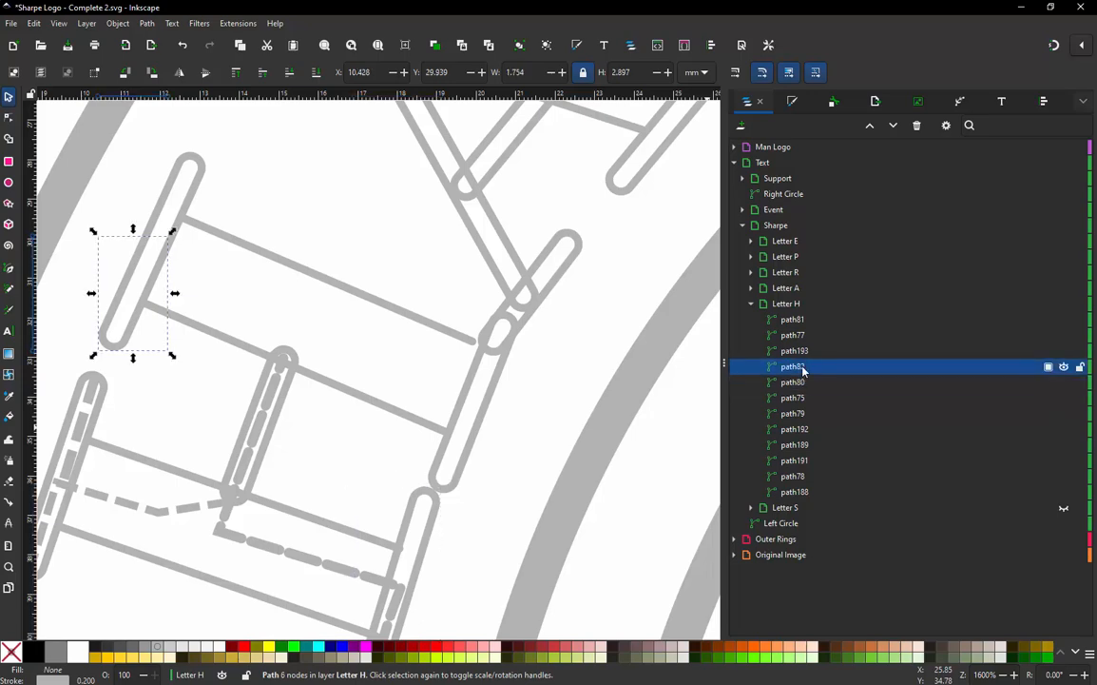
# - Generate a line from the lower stem's right serif to the upper-left serif's lower half with Jump Stitch to Stroke at a 2 mm minimum
pyautogui.click(435, 499)
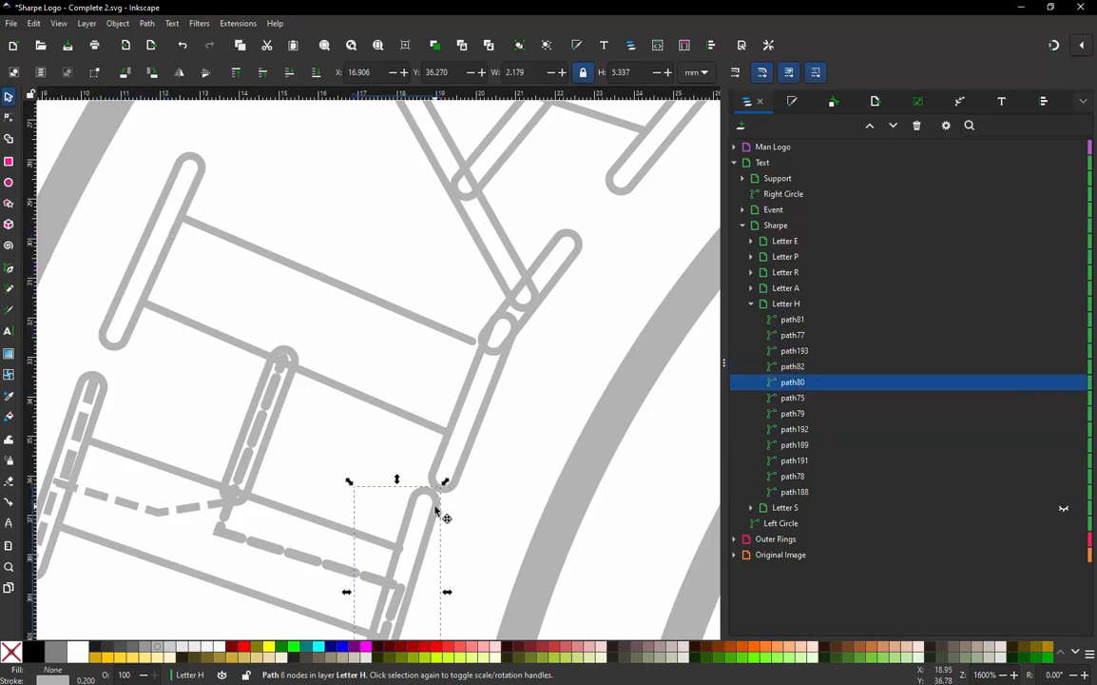
pyautogui.keyDown('shift'); pyautogui.click(131, 340); pyautogui.keyUp('shift')
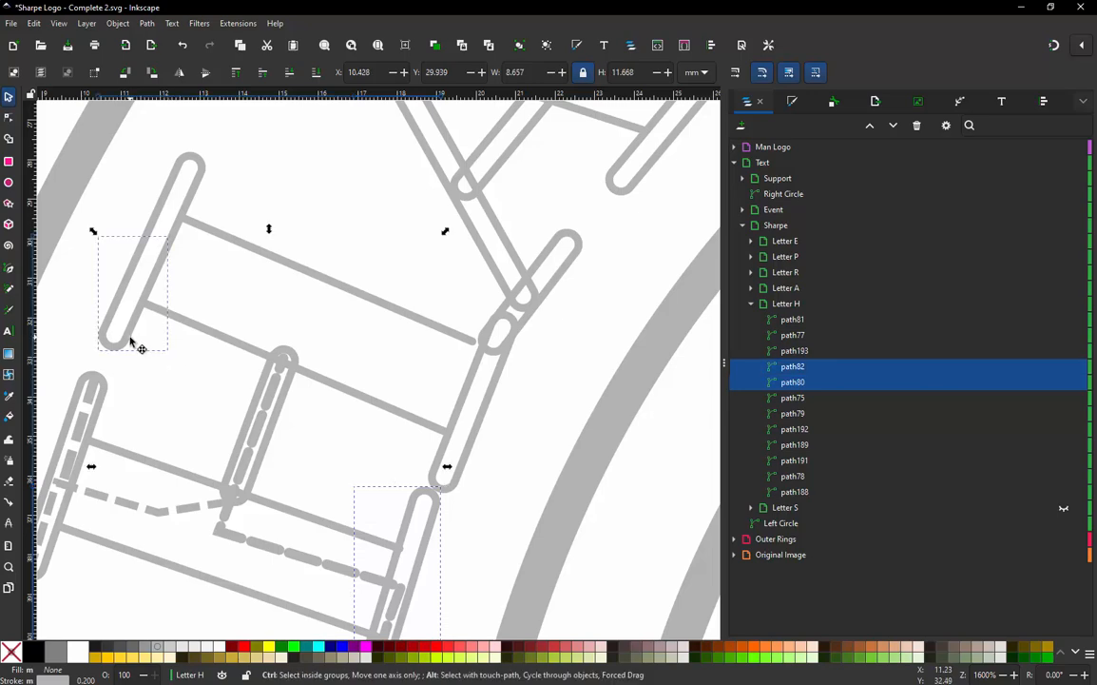
pyautogui.hotkey('ctrl', 'alt', 'j')
pyautogui.click(277, 304)
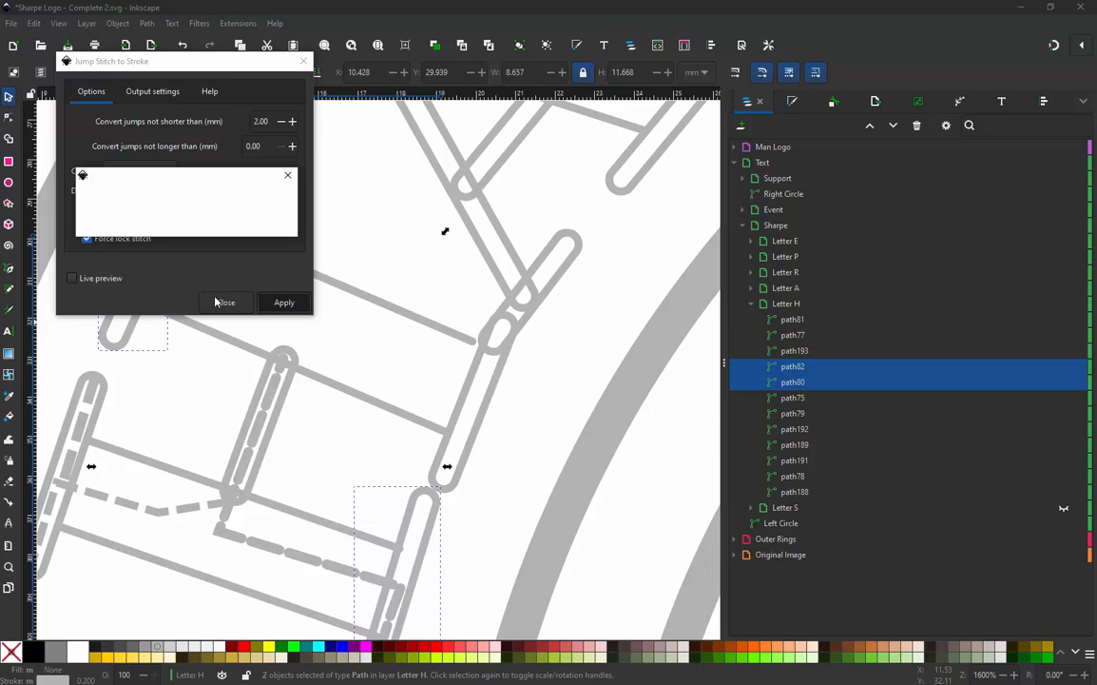
pyautogui.click(225, 302)
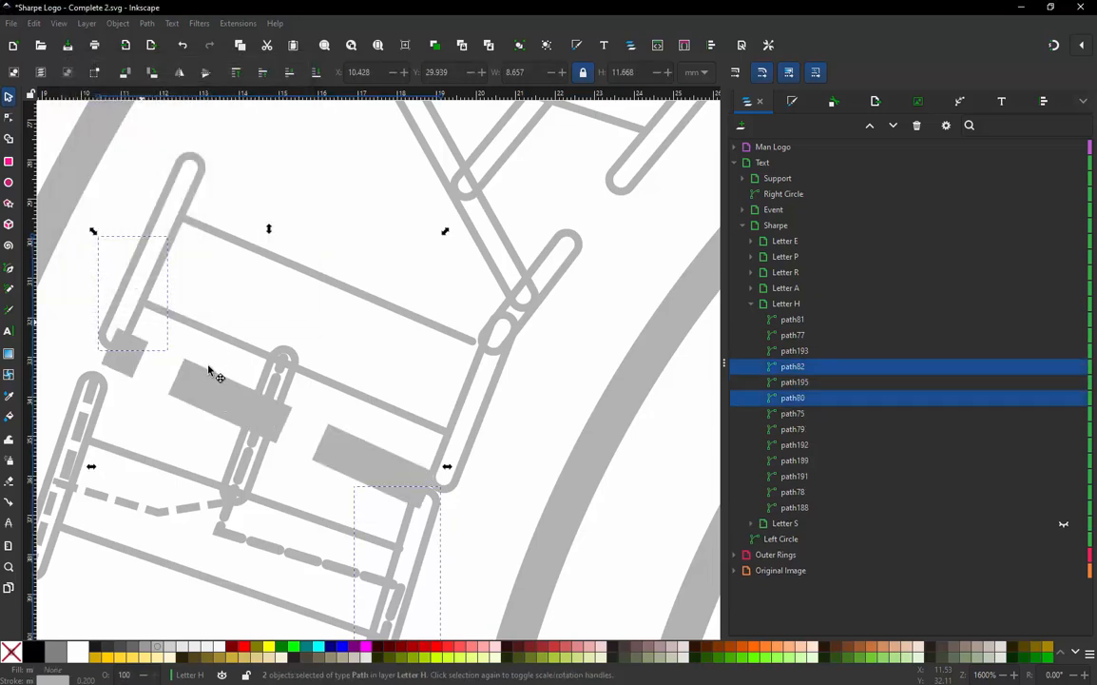
# - Set the new connecting line's stroke width to 0.2 mm
pyautogui.click(208, 385)
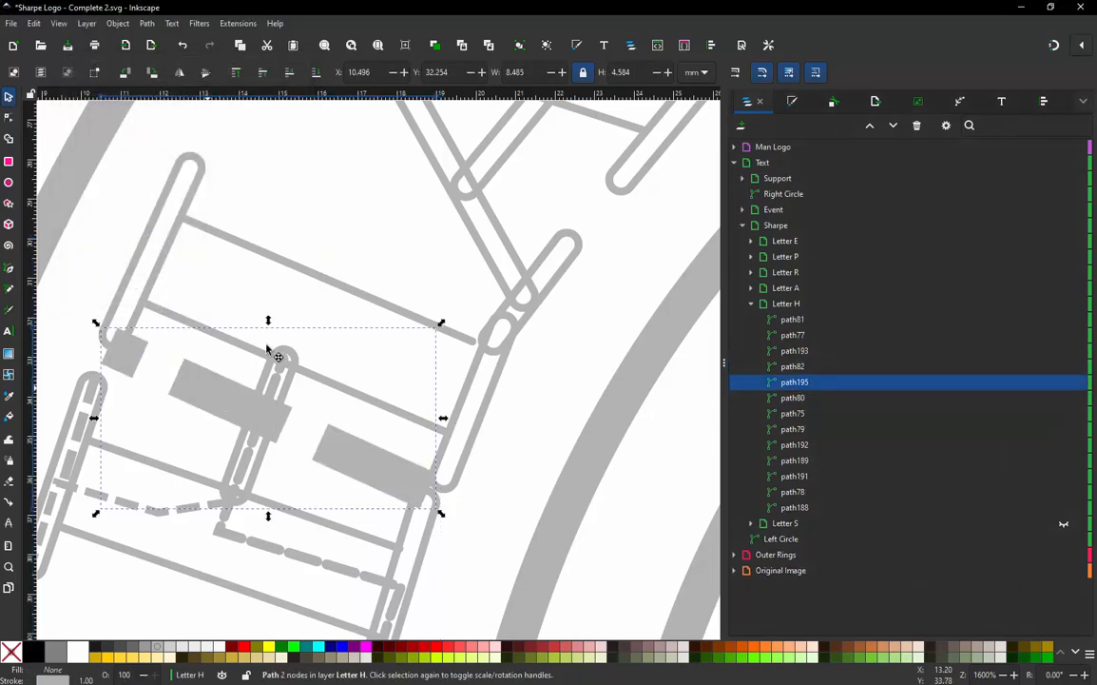
pyautogui.click(792, 101)
pyautogui.click(799, 149)
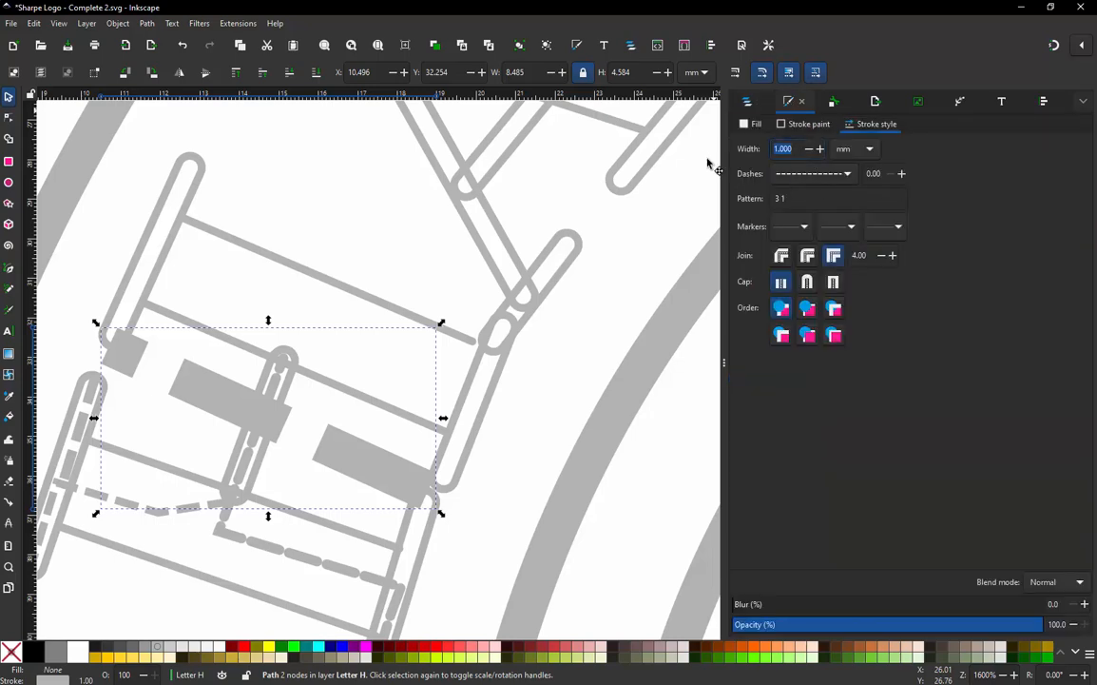
pyautogui.write('.2')
pyautogui.press('Return')
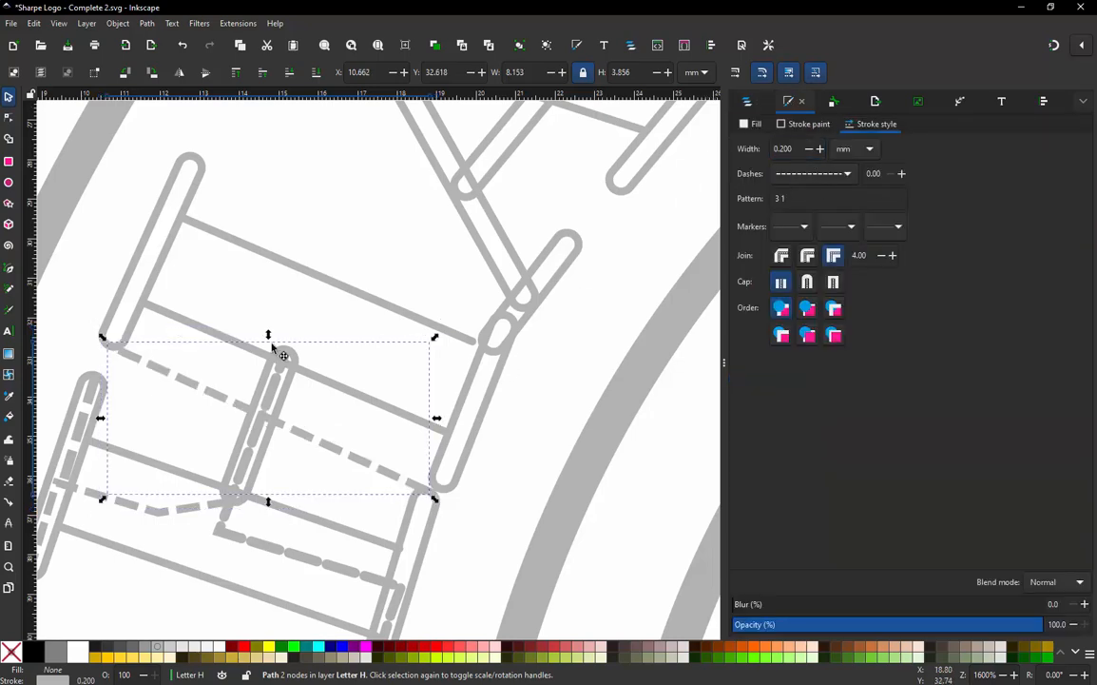
# - Add two nodes to the connecting line and route it inside the right serif, across the upper stem and down the left serif's lower half
pyautogui.doubleClick(217, 397)
pyautogui.moveTo(215, 394); pyautogui.dragTo(442, 380)
pyautogui.click(309, 441)
pyautogui.doubleClick(302, 433)
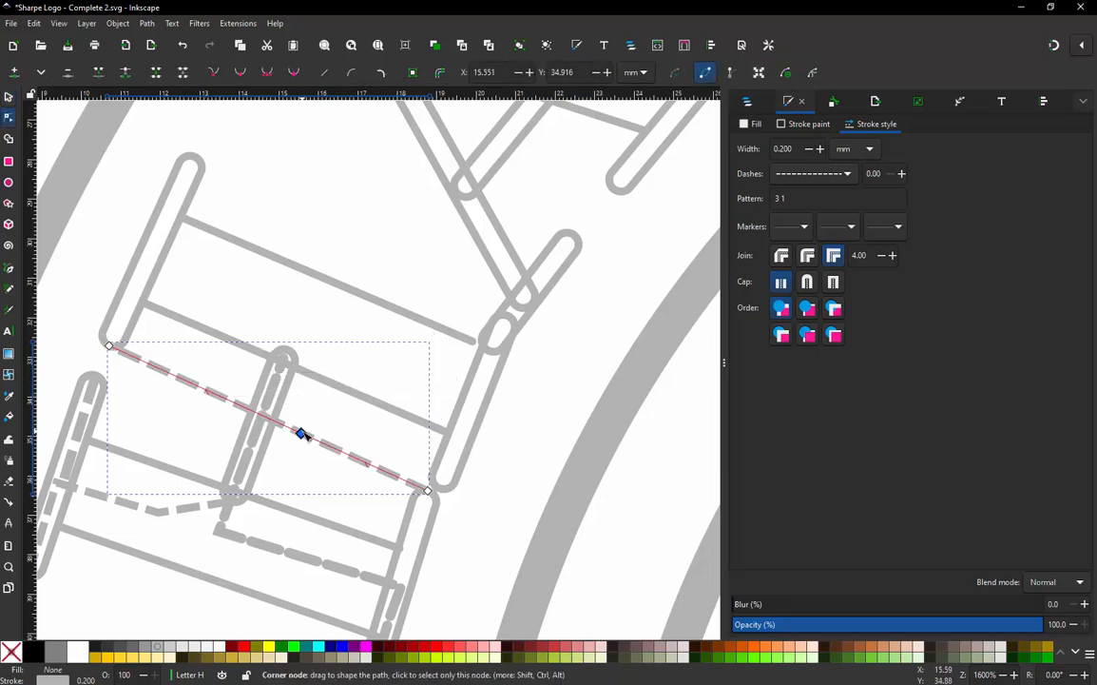
pyautogui.moveTo(302, 435); pyautogui.dragTo(475, 401)
pyautogui.moveTo(430, 493); pyautogui.dragTo(441, 491)
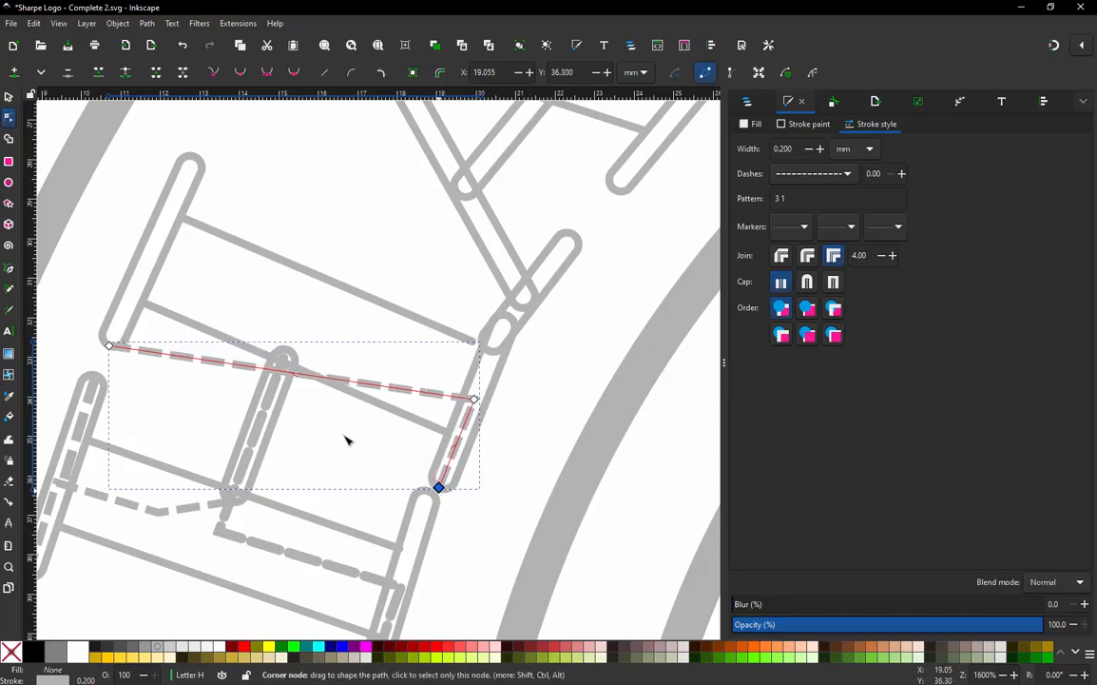
pyautogui.doubleClick(248, 367)
pyautogui.moveTo(248, 367); pyautogui.dragTo(151, 252)
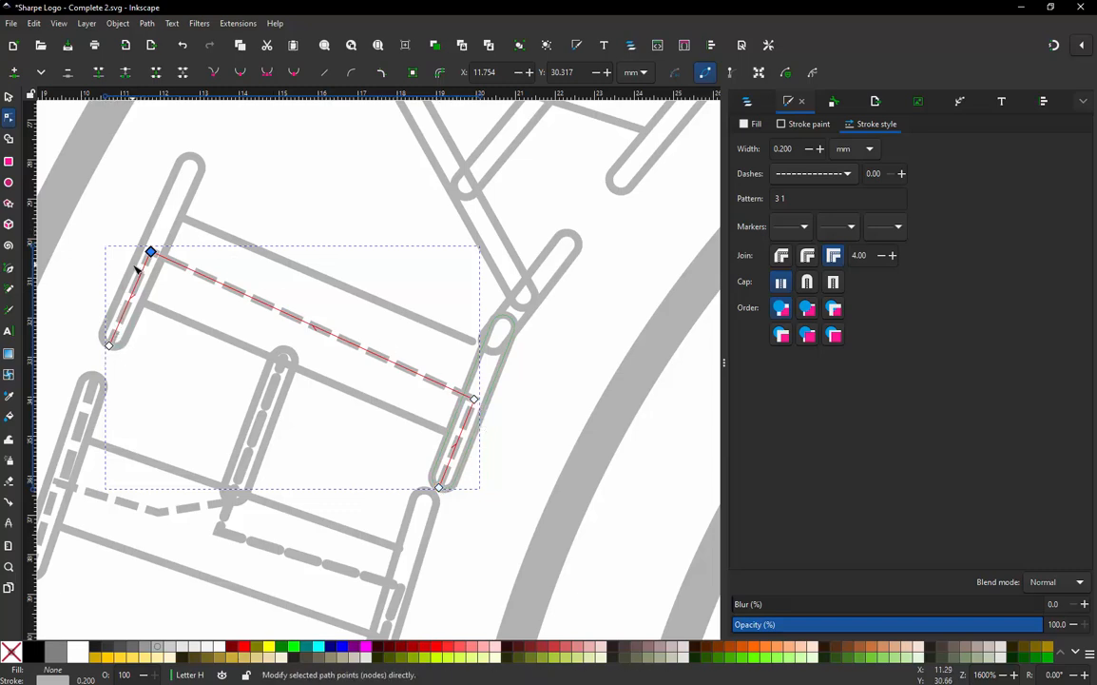
pyautogui.click(9, 96)
pyautogui.click(106, 223)
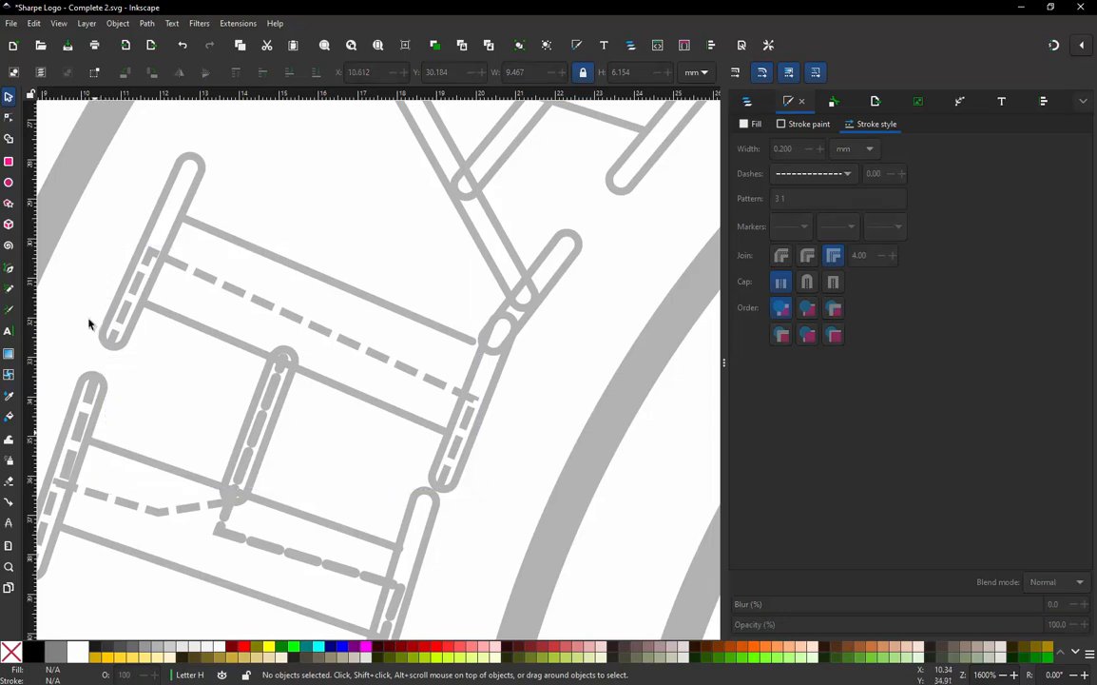
# - Generate a connecting line between the left serif's lower and upper halves with Jump Stitch to Stroke at a 2 mm minimum
pyautogui.click(116, 306)
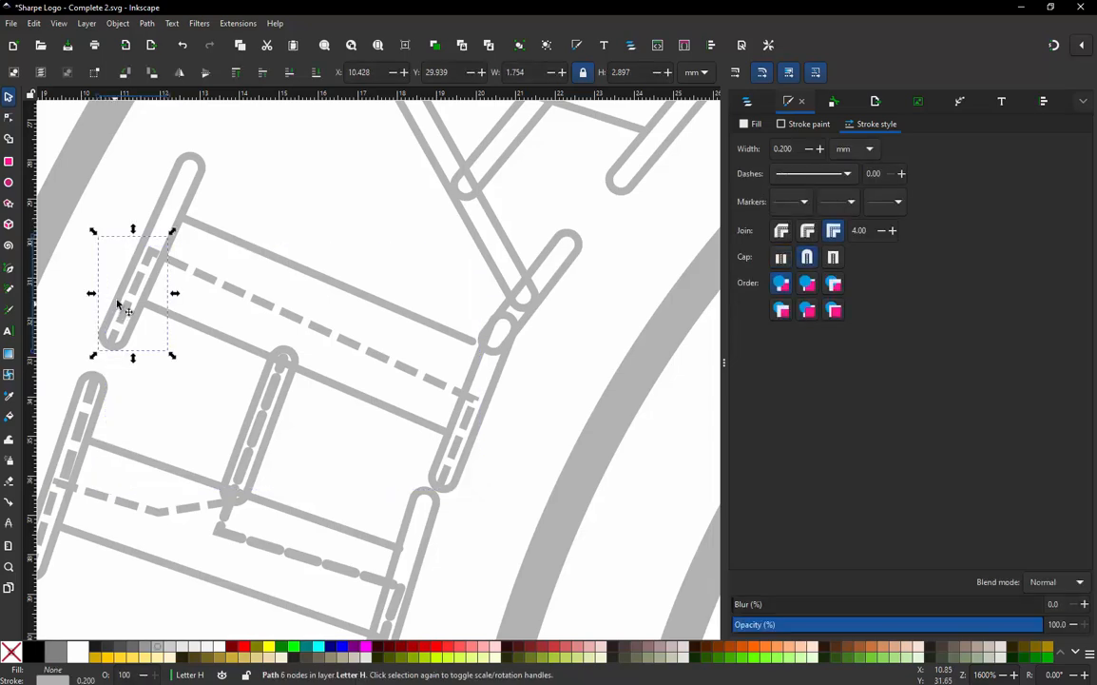
pyautogui.keyDown('shift'); pyautogui.click(173, 186); pyautogui.keyUp('shift')
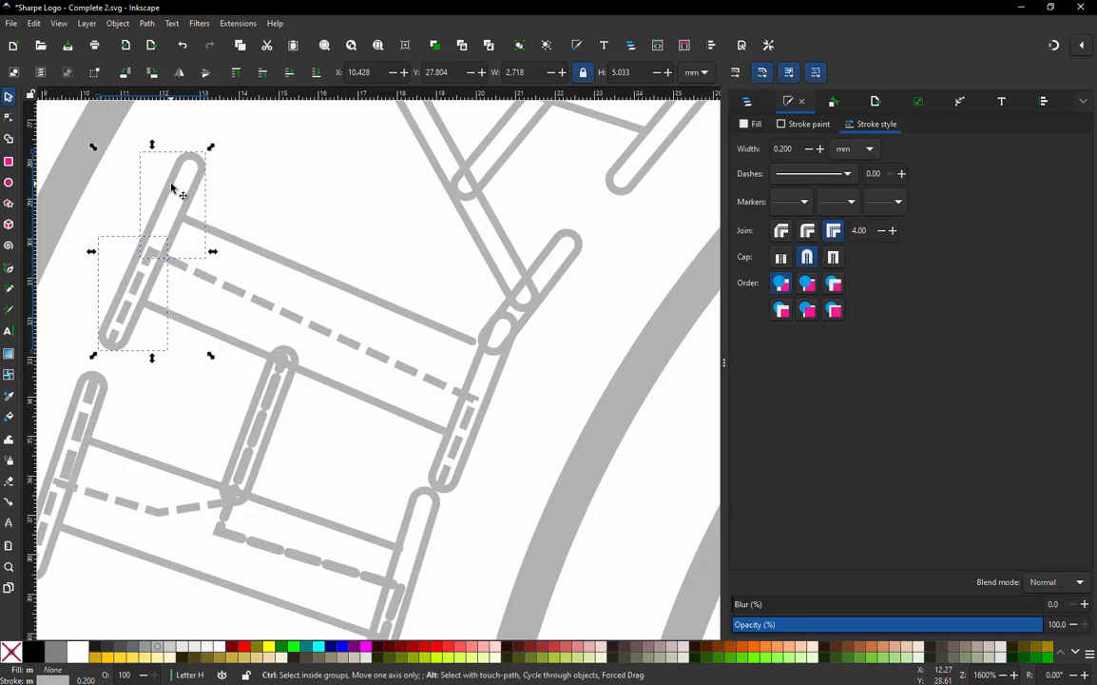
pyautogui.hotkey('alt', 'shift', 'q')
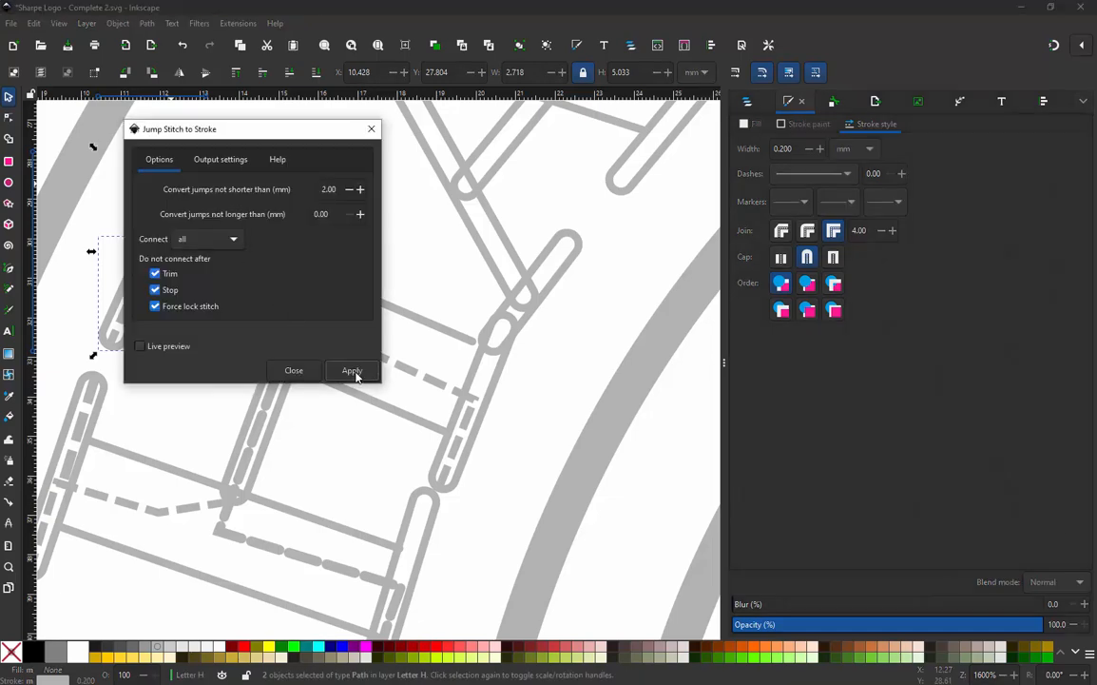
pyautogui.click(352, 369)
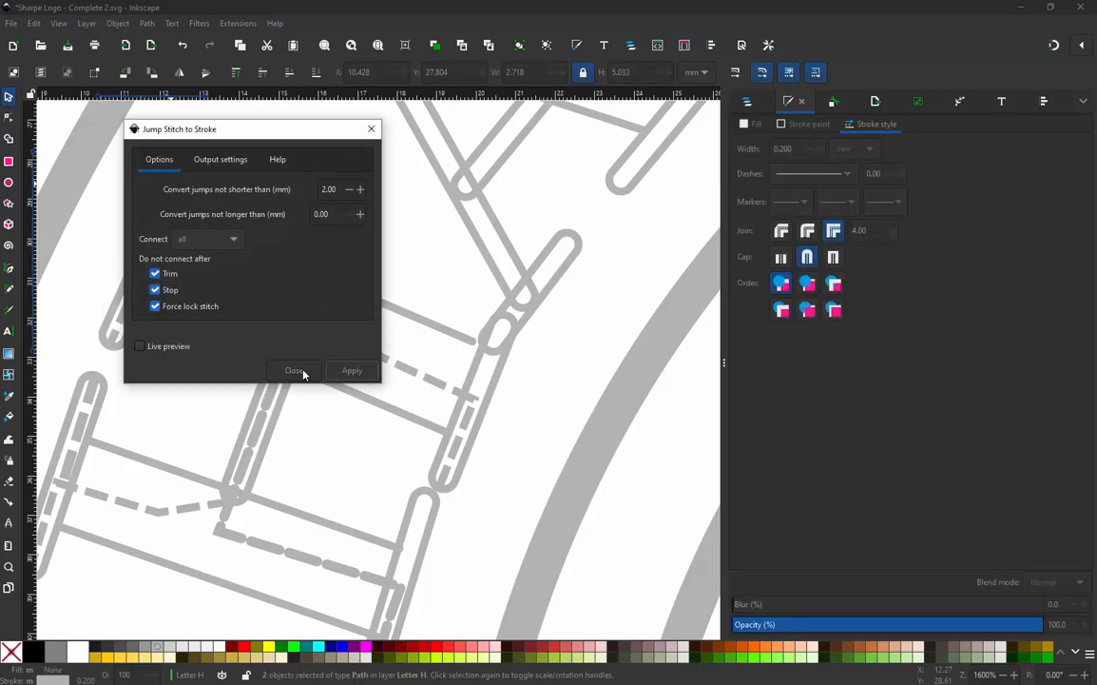
pyautogui.click(301, 371)
pyautogui.press('Escape')
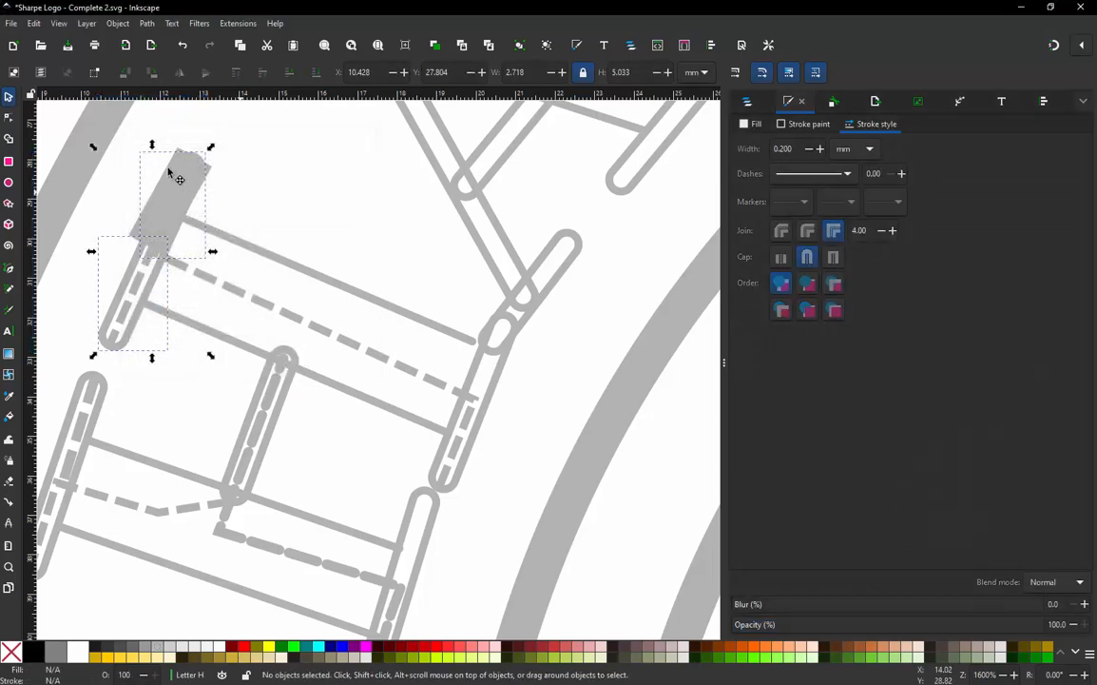
# - Set the left serif's new connecting line to a 0.2 mm stroke width and move its lower end node inside the serif
pyautogui.click(177, 157)
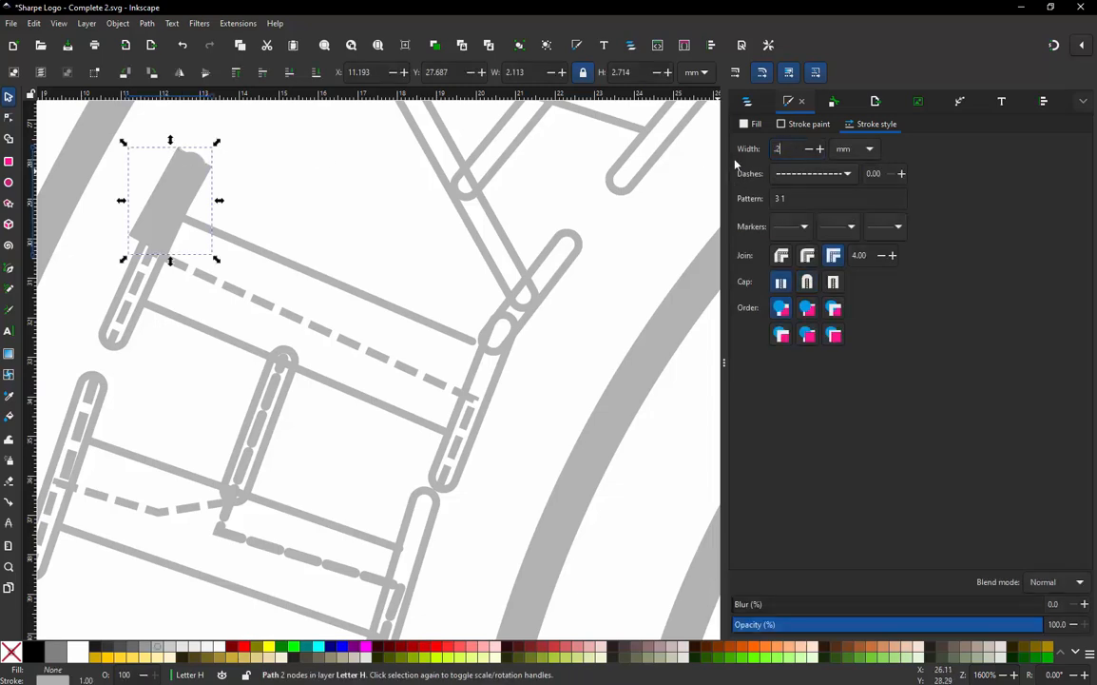
pyautogui.write('.2')
pyautogui.press('Return')
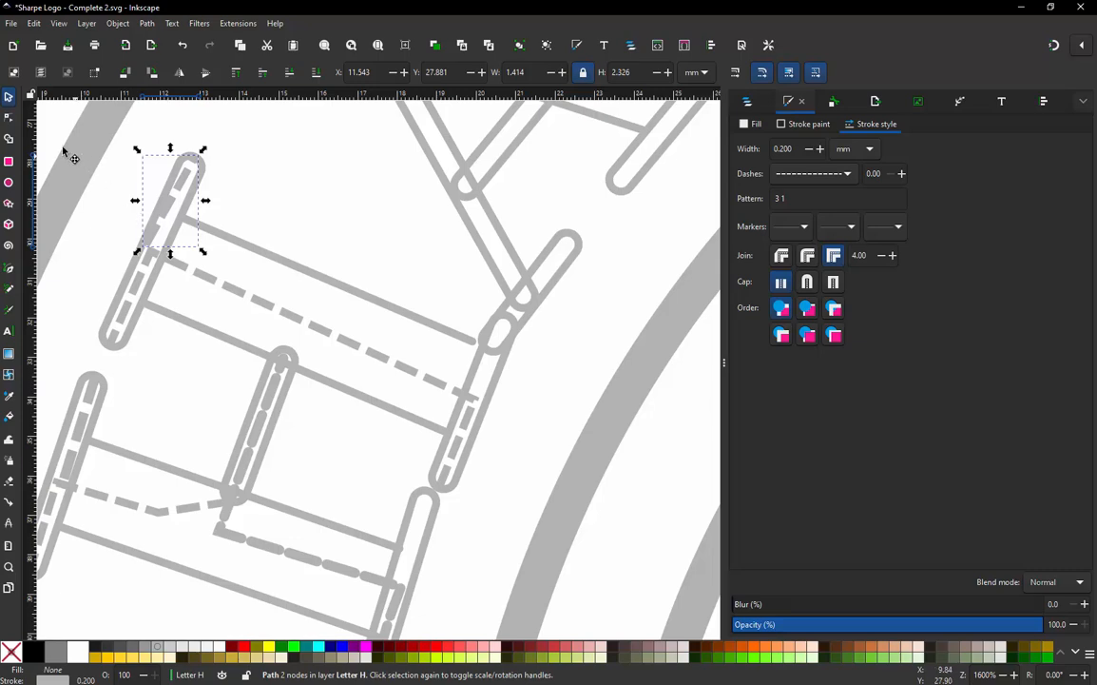
pyautogui.click(8, 116)
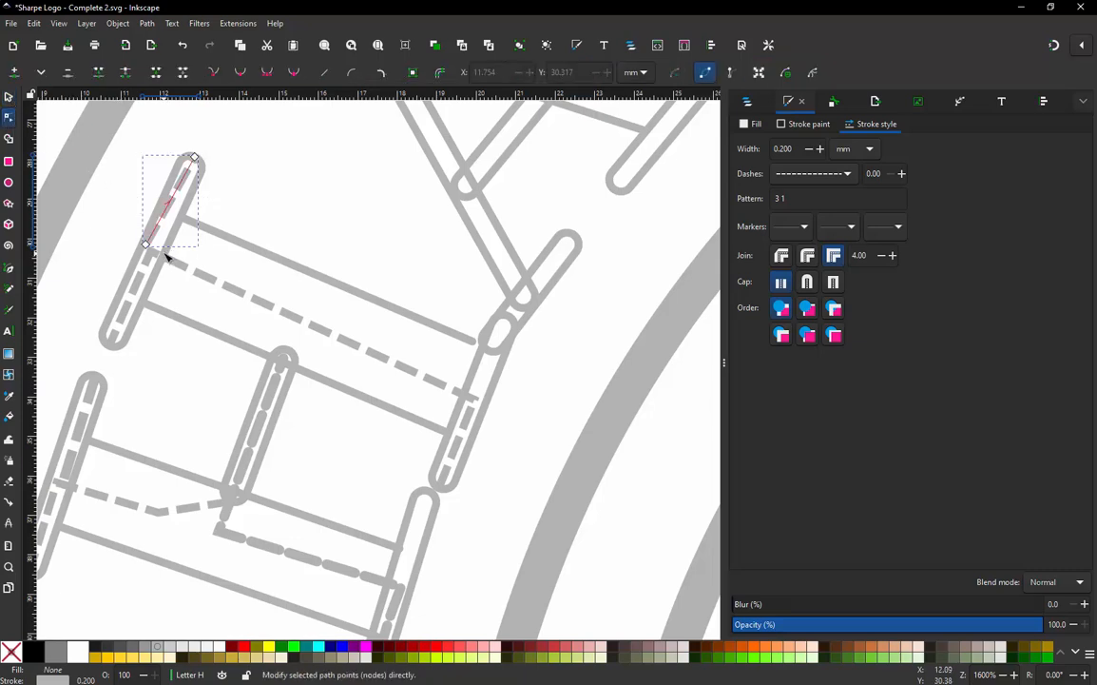
pyautogui.moveTo(148, 247); pyautogui.dragTo(154, 248)
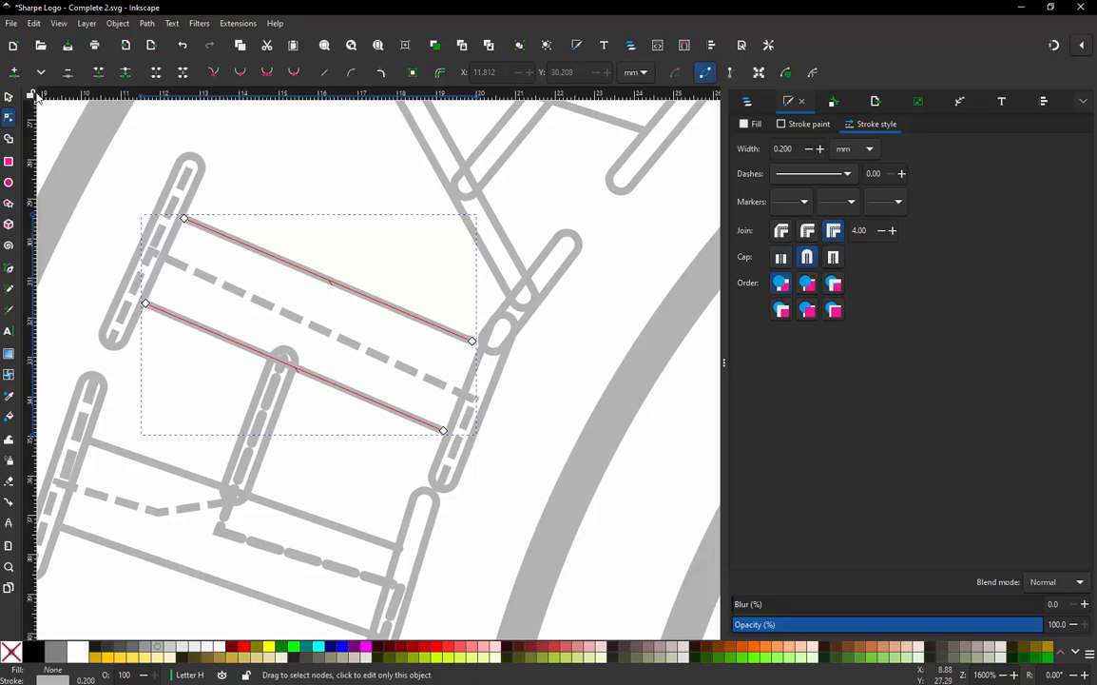
# - Try to connect the left serif's upper half to the upper stem with Jump Stitch to Stroke at a 2 mm minimum, and delete the generated line
pyautogui.click(10, 98)
pyautogui.click(206, 178)
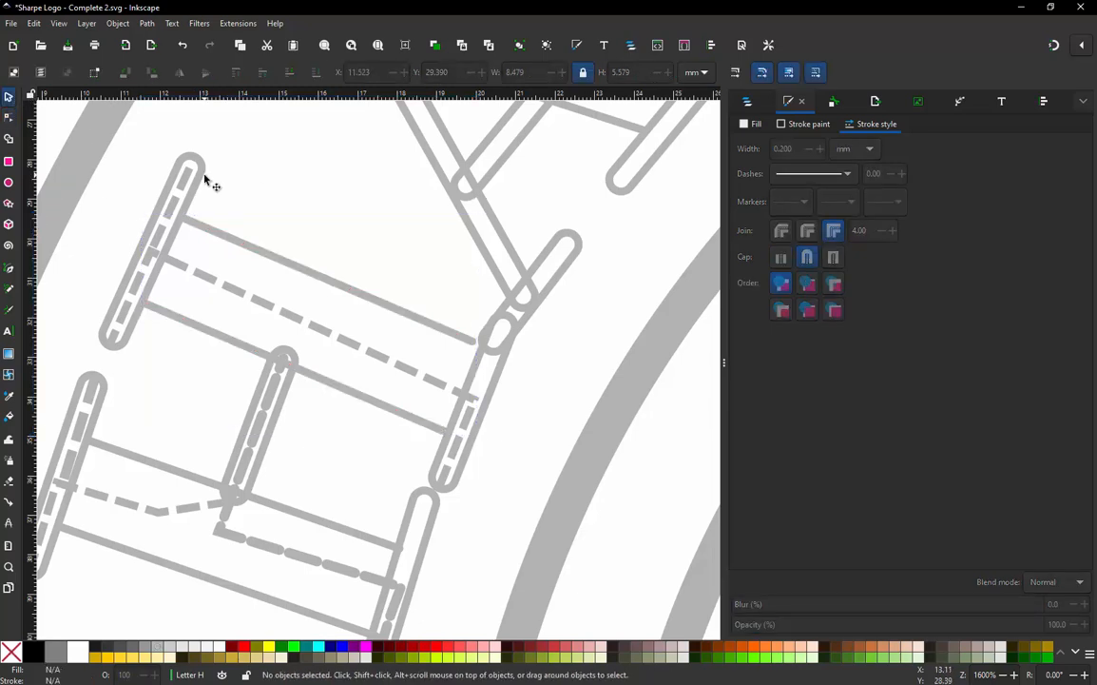
pyautogui.click(205, 178)
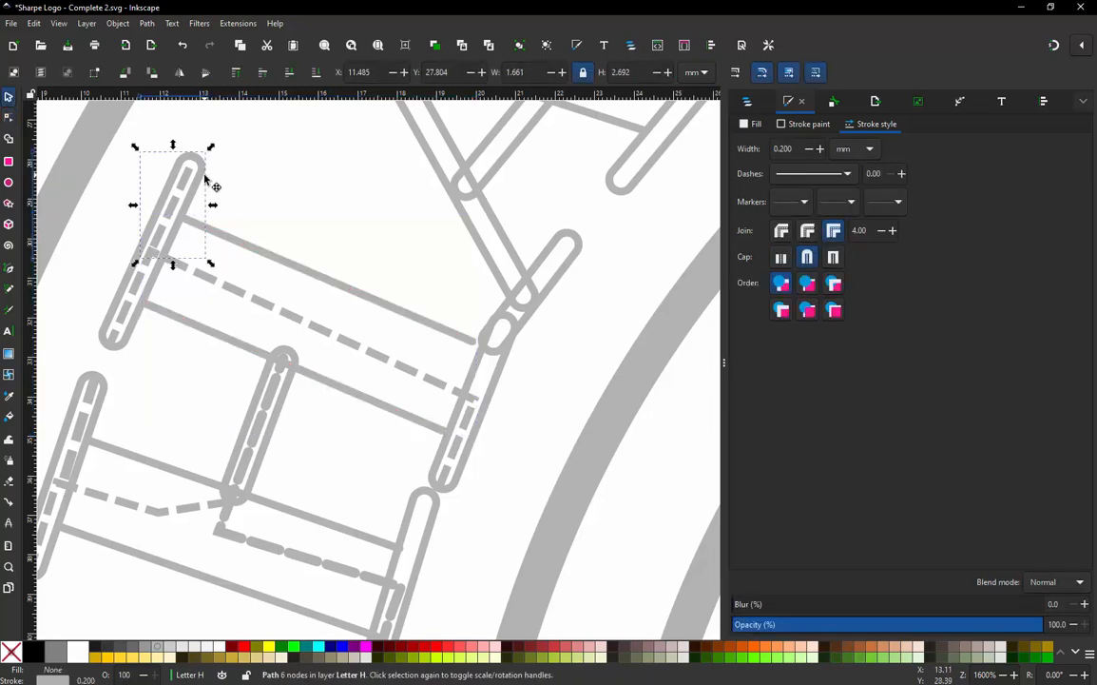
pyautogui.keyDown('shift'); pyautogui.click(237, 248); pyautogui.keyUp('shift')
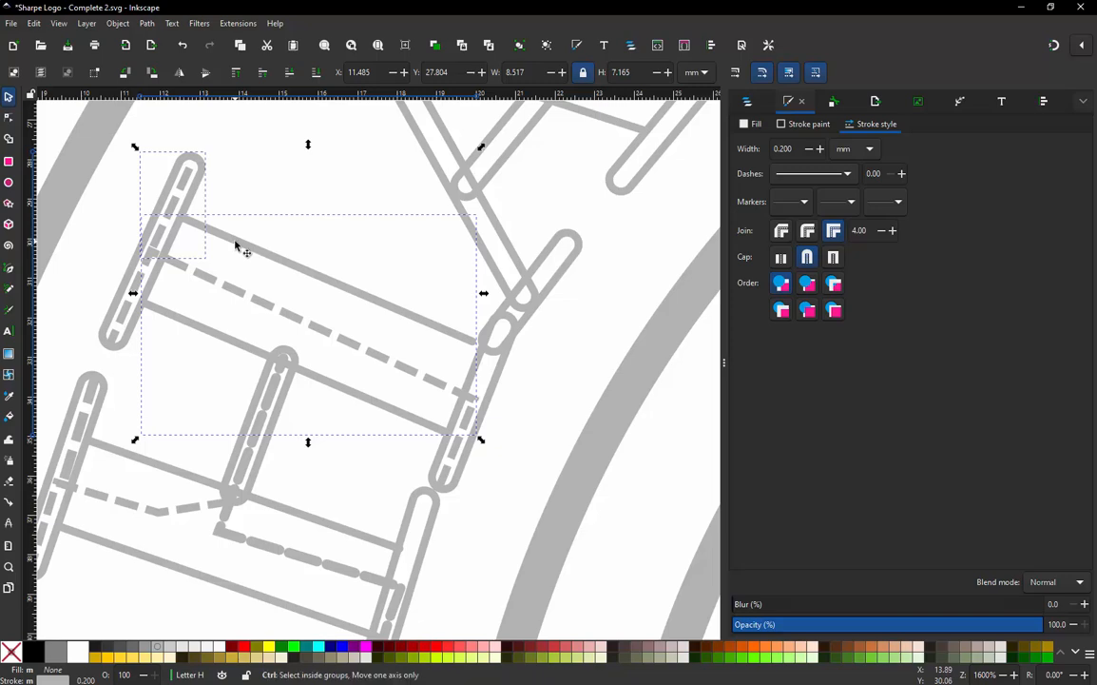
pyautogui.hotkey('ctrl', 'alt', 'j')
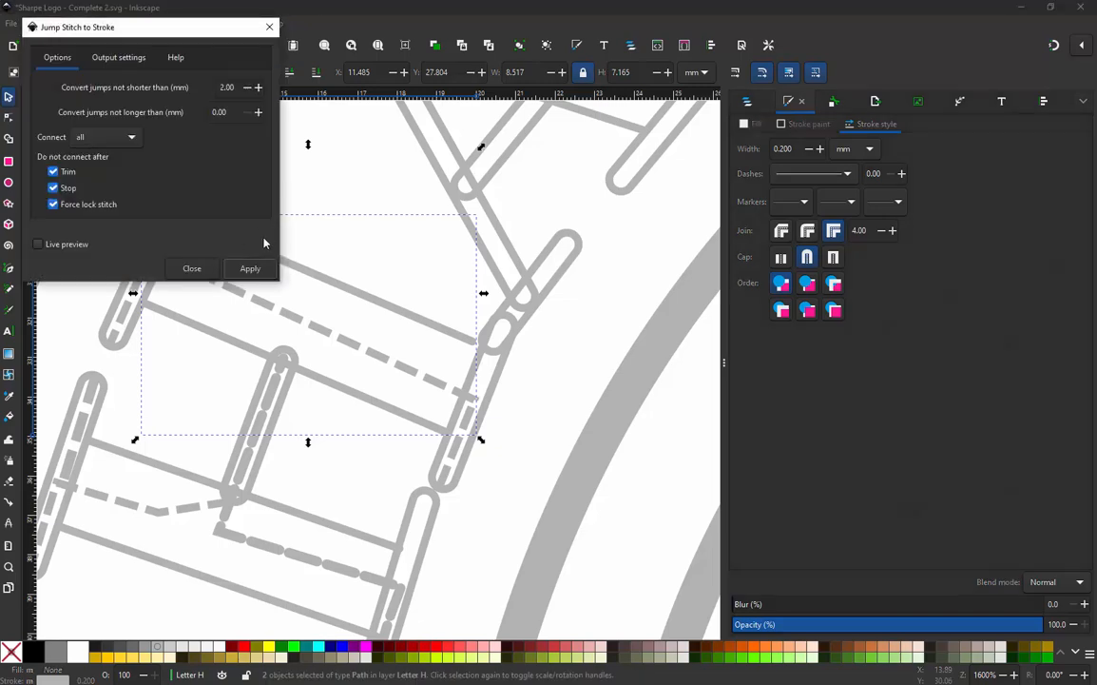
pyautogui.click(248, 269)
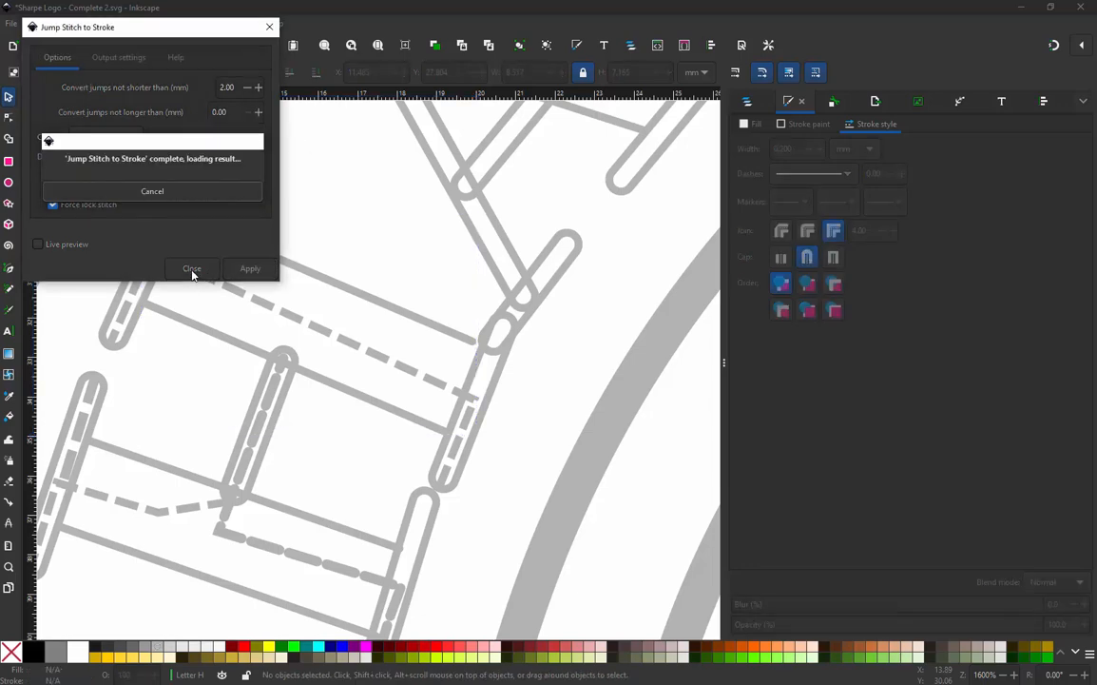
pyautogui.click(191, 269)
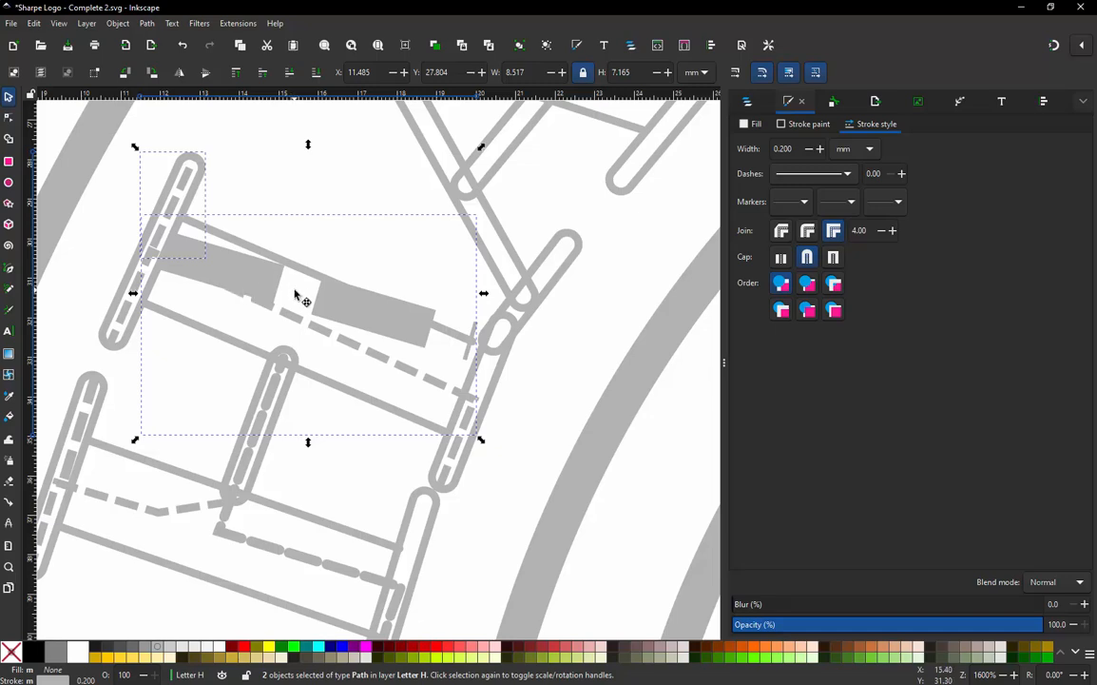
pyautogui.click(288, 226)
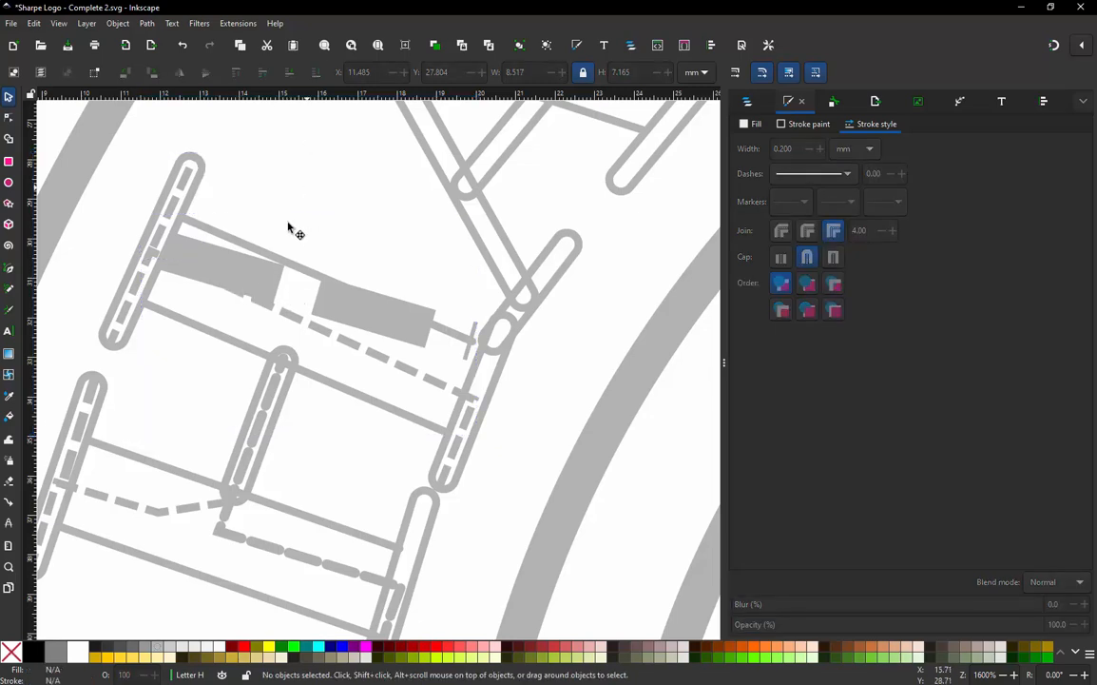
pyautogui.click(276, 277)
pyautogui.moveTo(278, 282); pyautogui.dragTo(295, 232)
pyautogui.press('Delete')
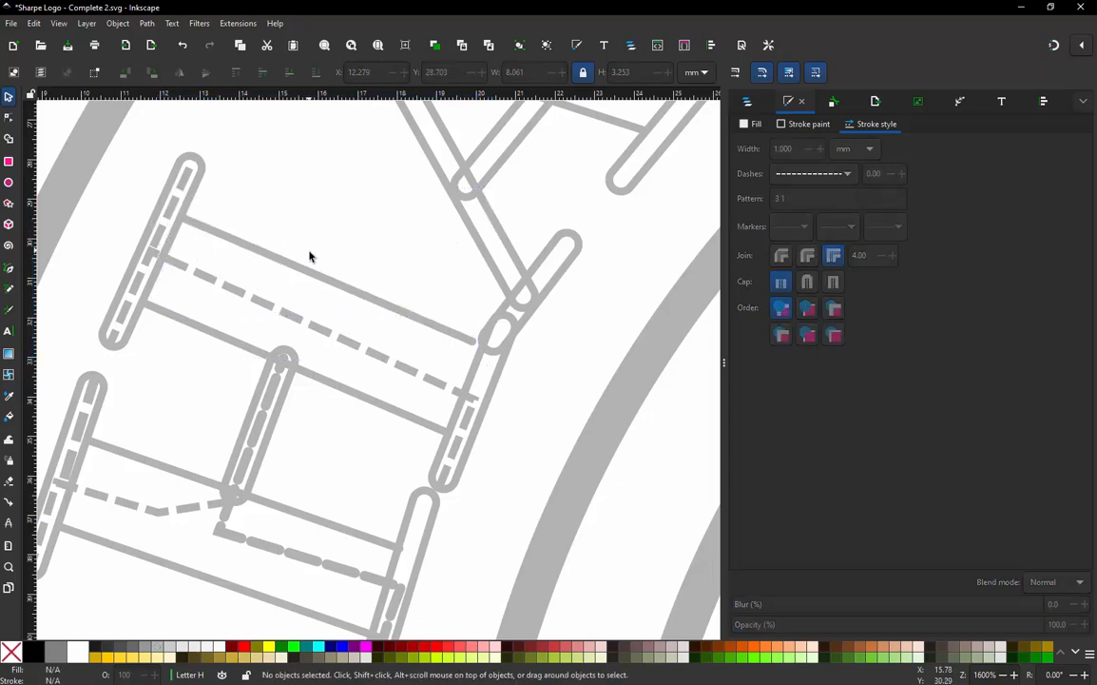
# - Set the upper stem satin column's Reverse rails to Reverse both rails, leaving Swap rails off, and apply the embroidery params
pyautogui.click(289, 267)
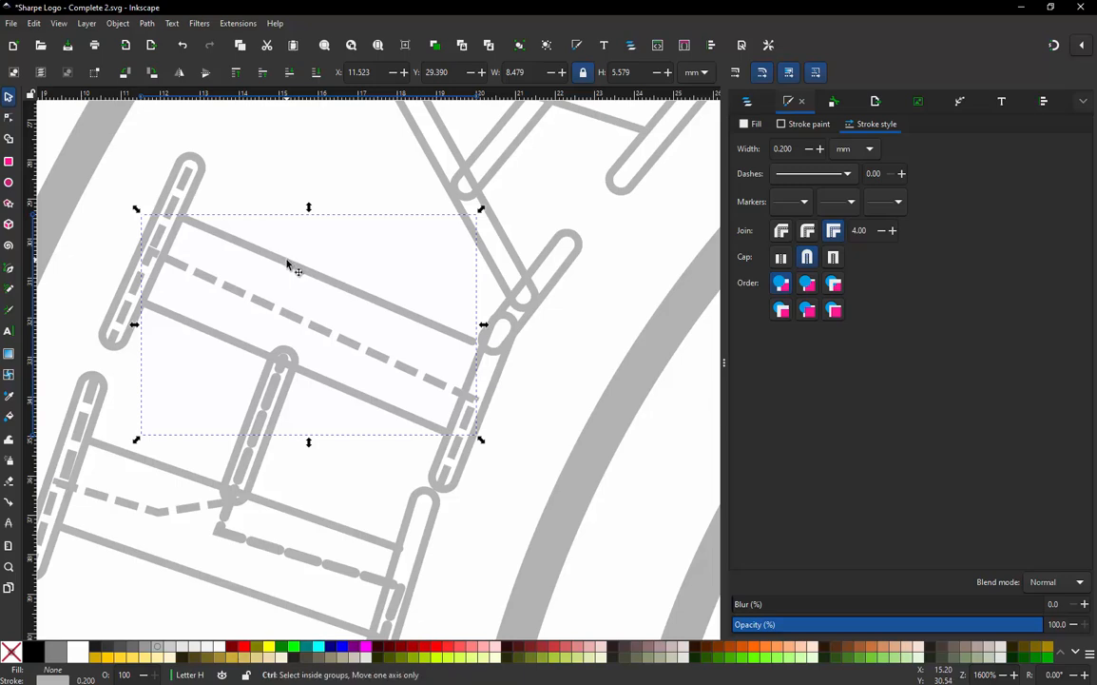
pyautogui.hotkey('ctrl', 'alt', 'p')
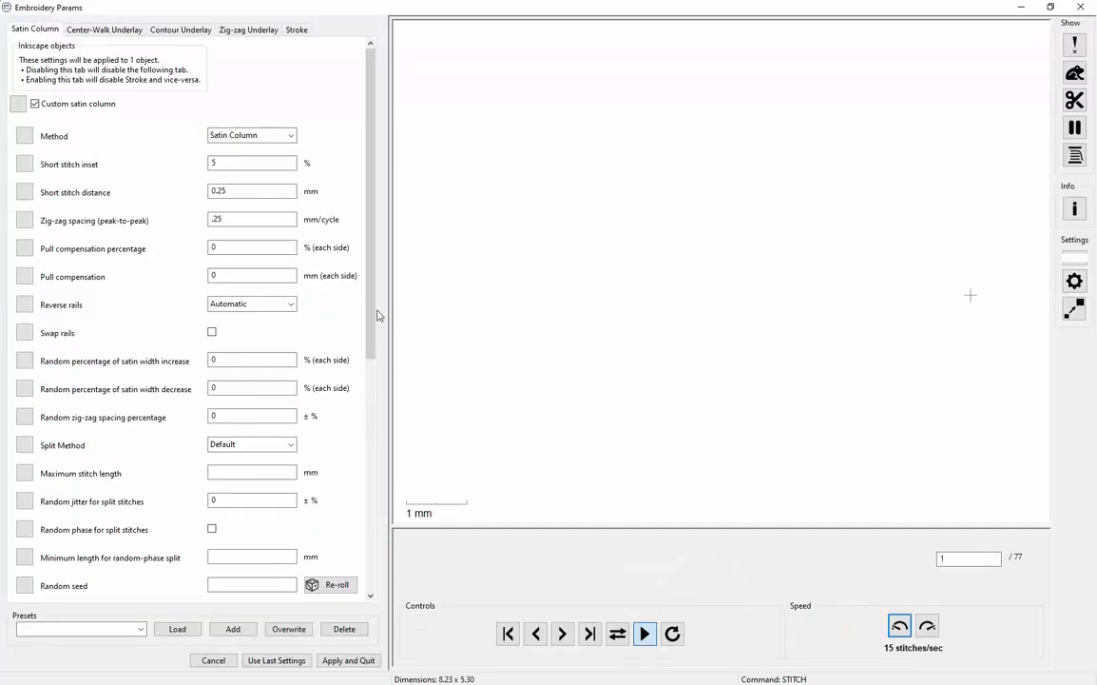
pyautogui.click(212, 332)
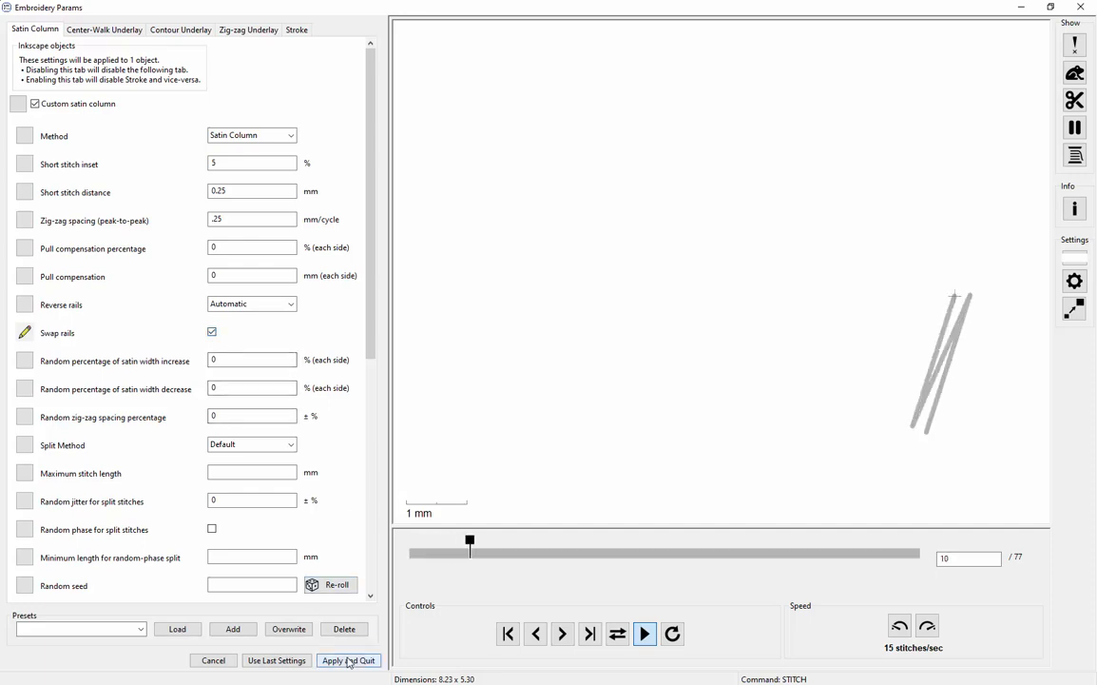
pyautogui.click(212, 332)
pyautogui.click(290, 304)
pyautogui.click(283, 351)
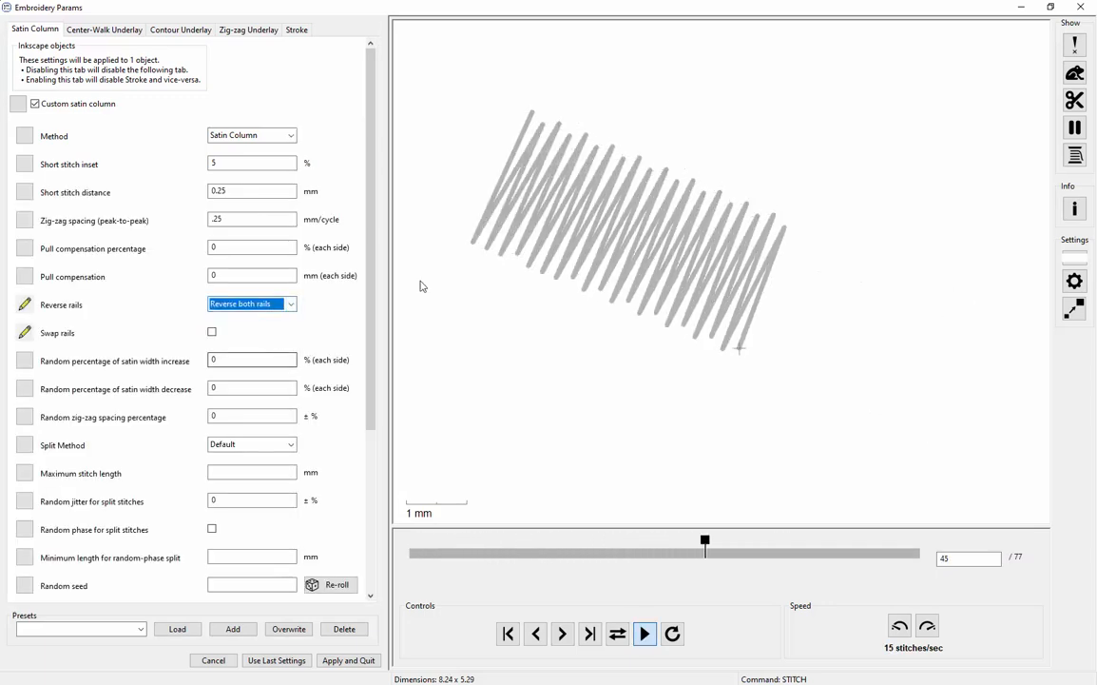
pyautogui.click(367, 665)
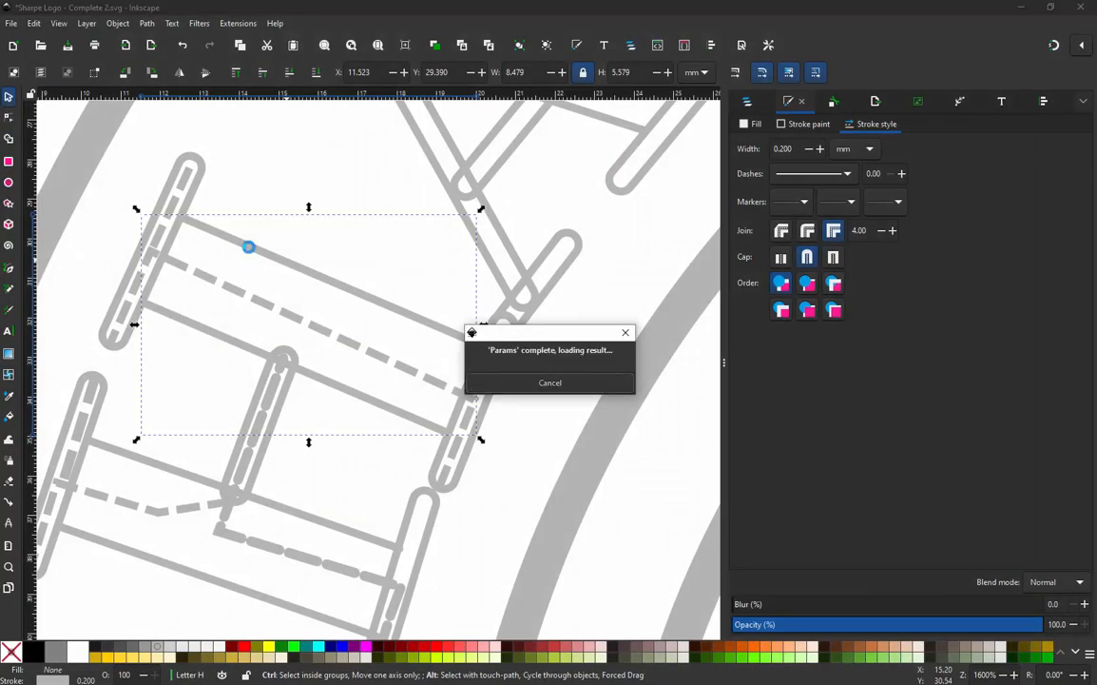
# - Check for a remaining jump between the left serif's upper half and the upper stem using Jump Stitch to Stroke at a 2 mm minimum
pyautogui.click(194, 183)
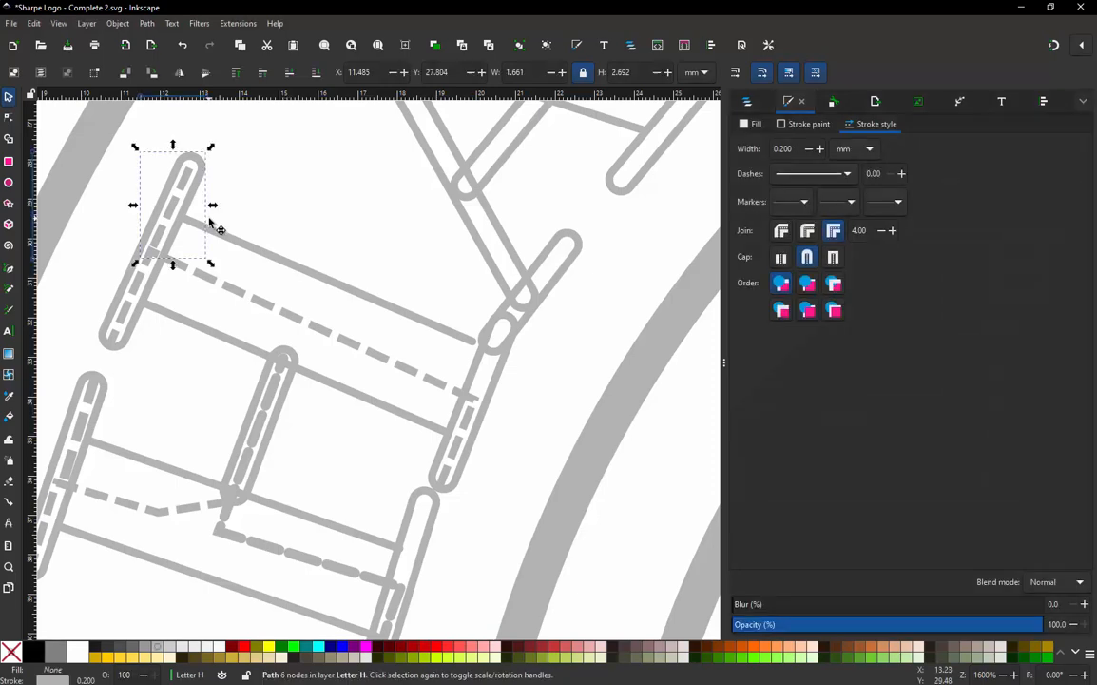
pyautogui.keyDown('shift'); pyautogui.click(290, 264); pyautogui.keyUp('shift')
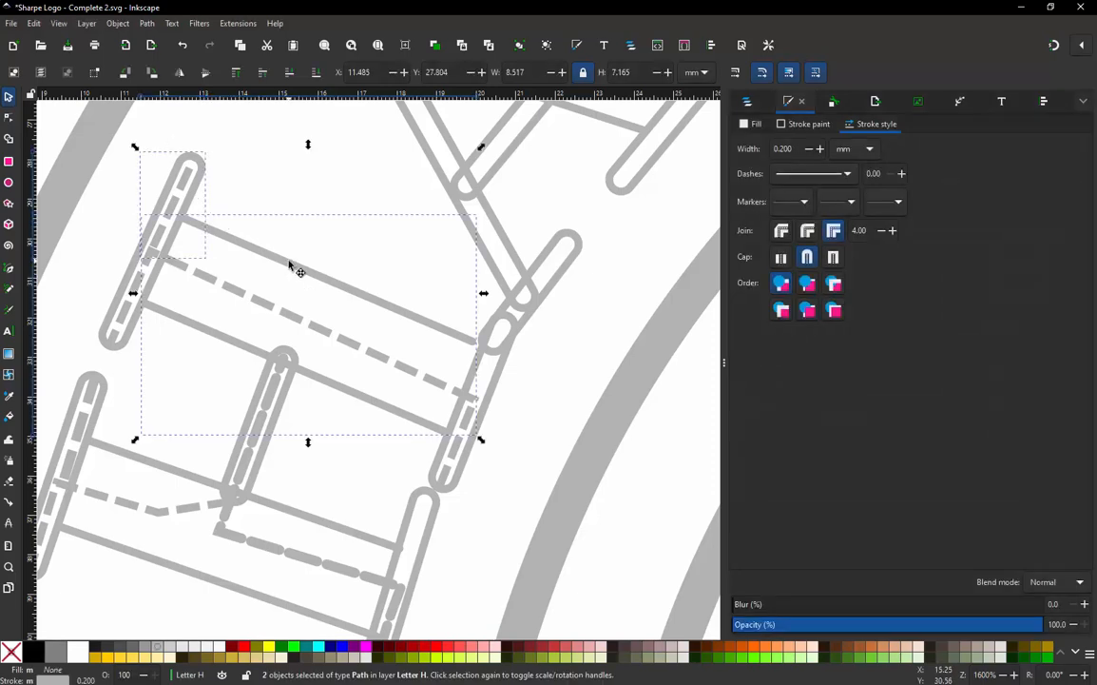
pyautogui.hotkey('ctrl', 'alt', 'j')
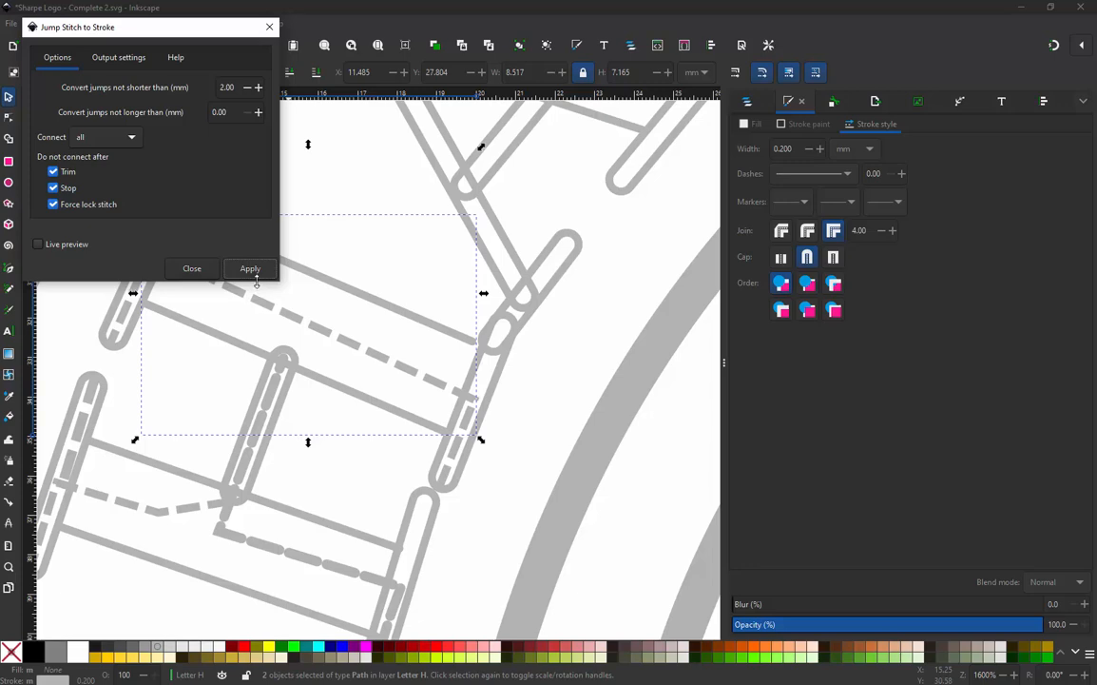
pyautogui.click(247, 269)
pyautogui.click(208, 269)
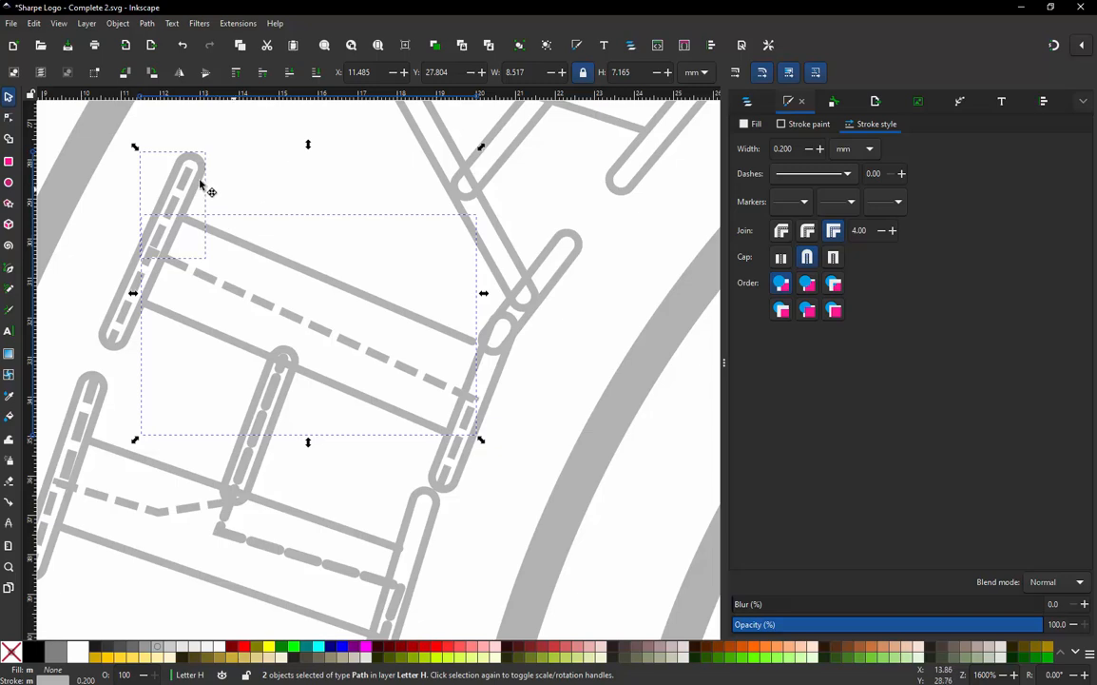
pyautogui.click(238, 211)
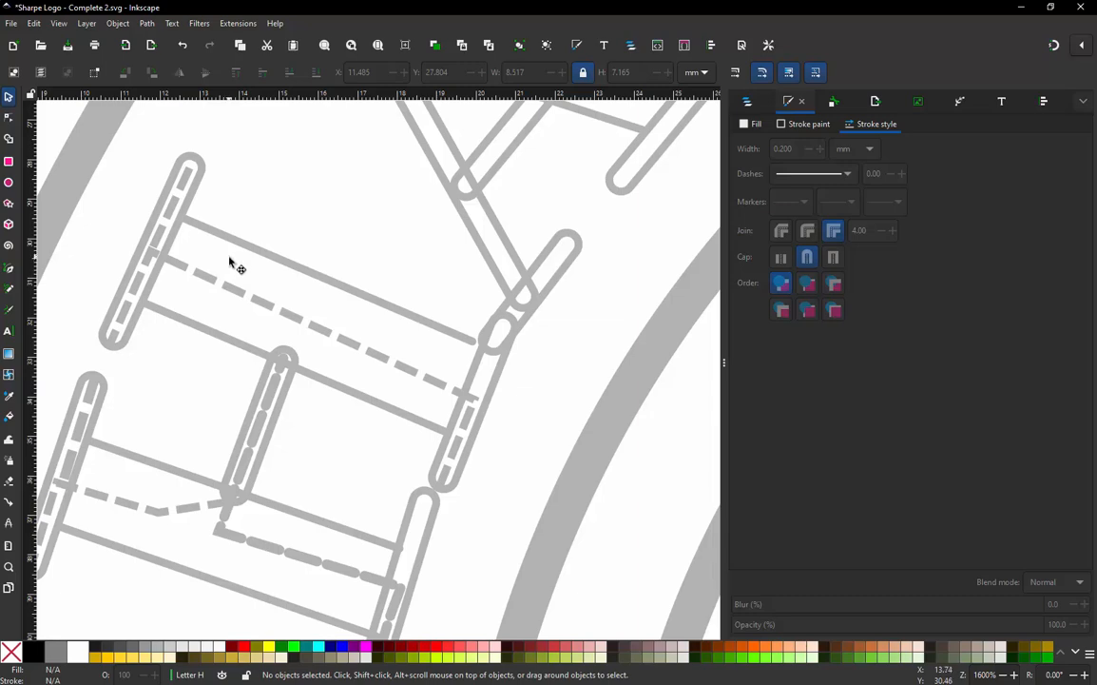
# - Turn on Swap rails in the embroidery params of path81, the satin column forming the upper stem's right serif
pyautogui.scroll(-1, 233, 263)
pyautogui.scroll(1, 313, 314)
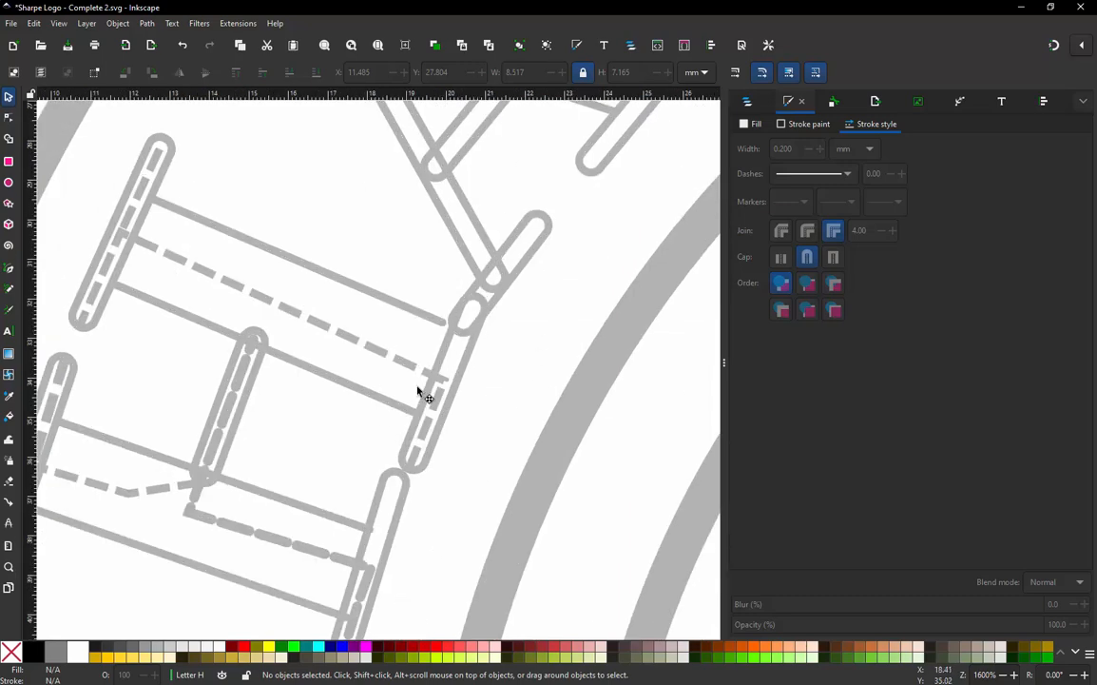
pyautogui.scroll(1, 418, 390)
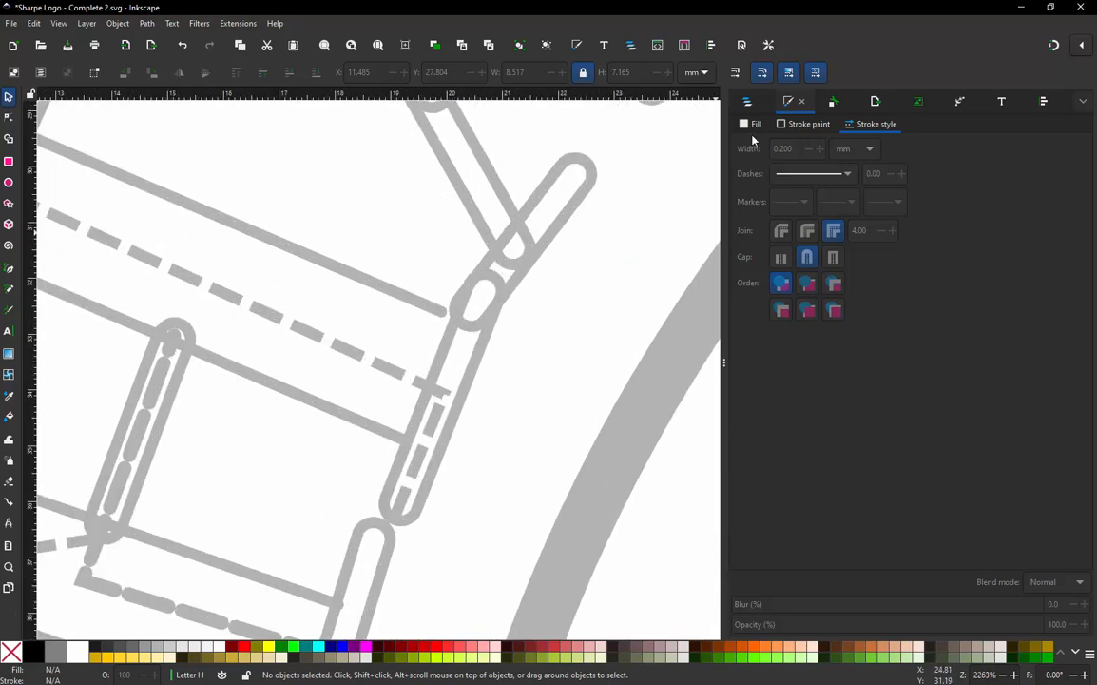
pyautogui.click(748, 102)
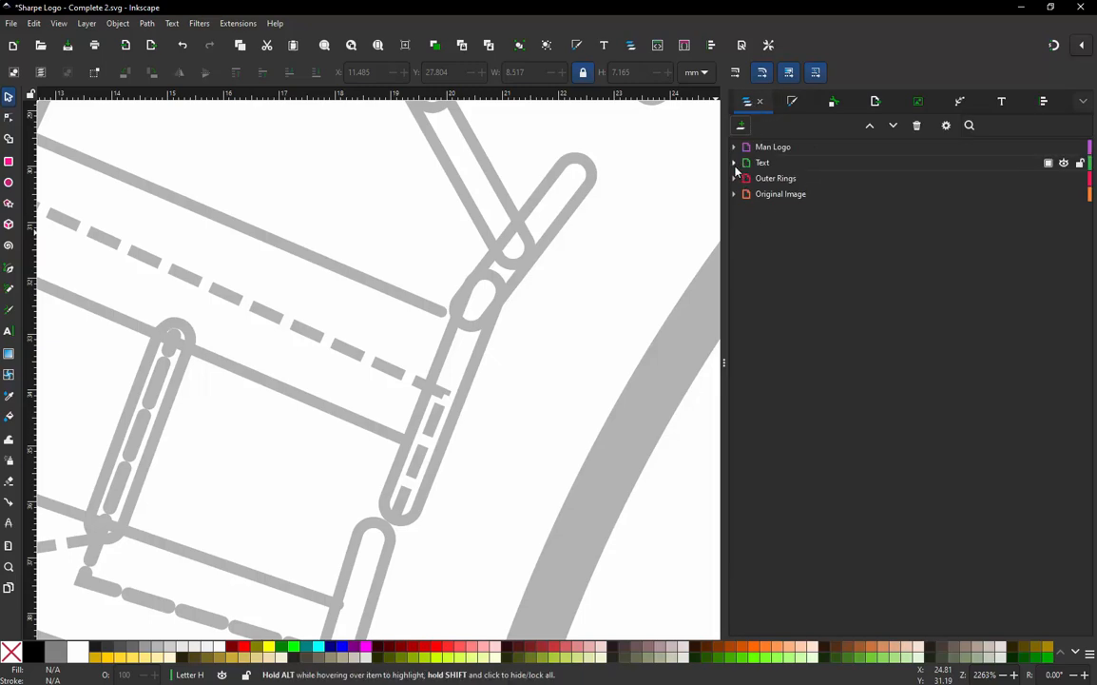
pyautogui.click(734, 163)
pyautogui.click(400, 298)
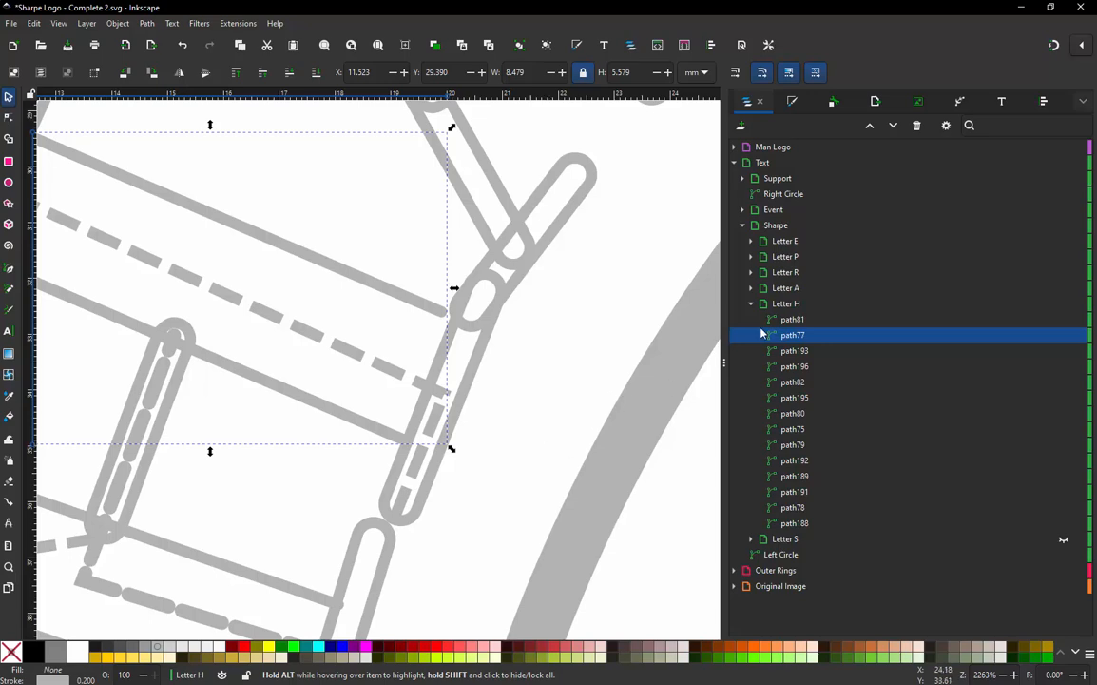
pyautogui.click(793, 321)
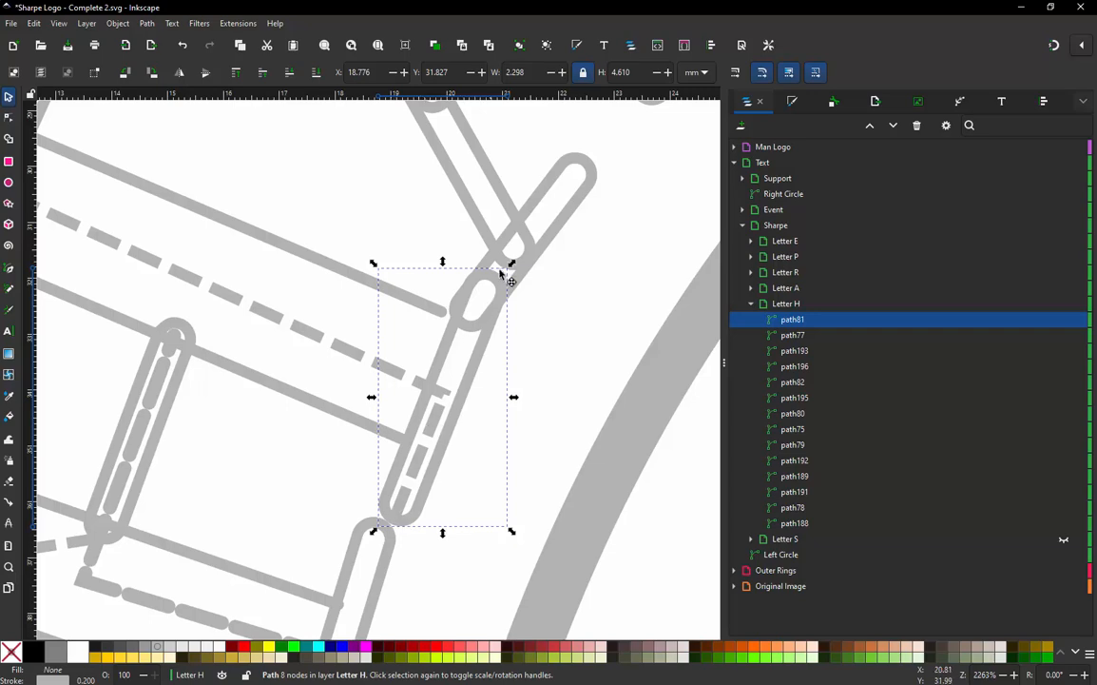
pyautogui.hotkey('ctrl', 'shift', 'p')
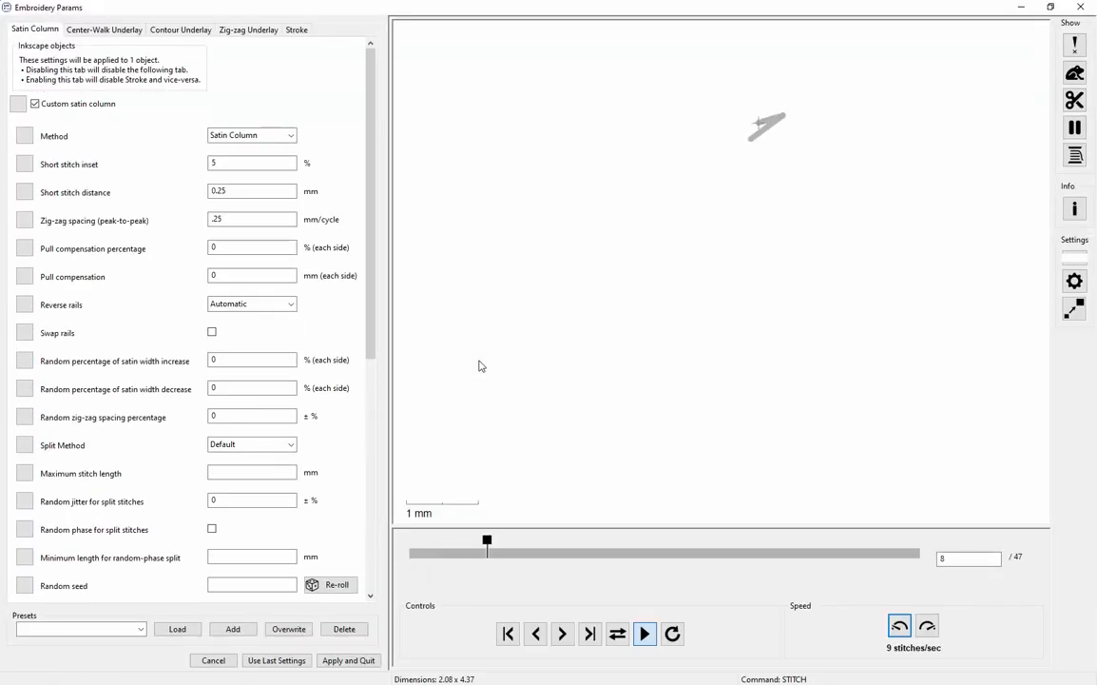
pyautogui.click(212, 332)
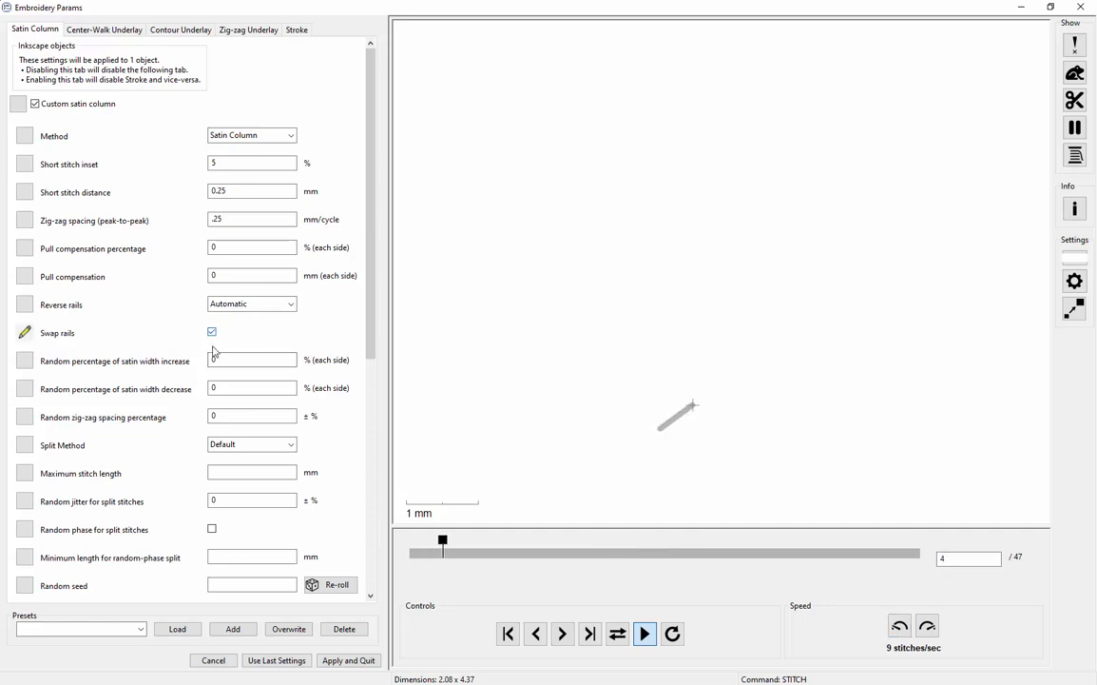
pyautogui.click(335, 663)
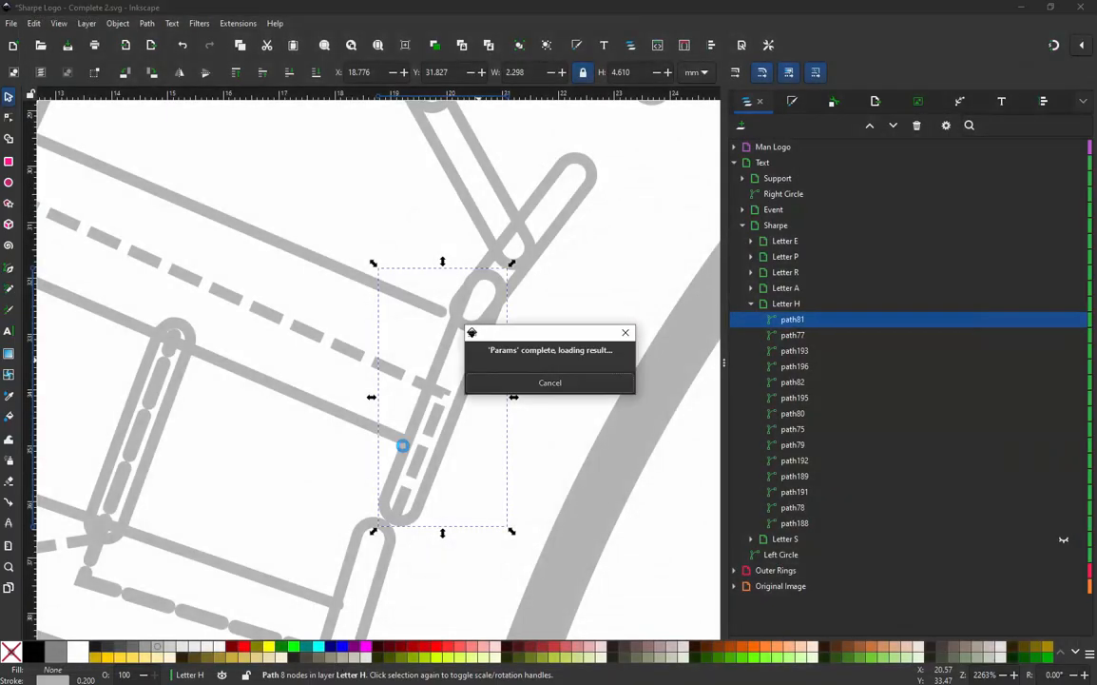
# - Preview the right serif's stitch direction again in its embroidery params and close them
pyautogui.click(438, 469)
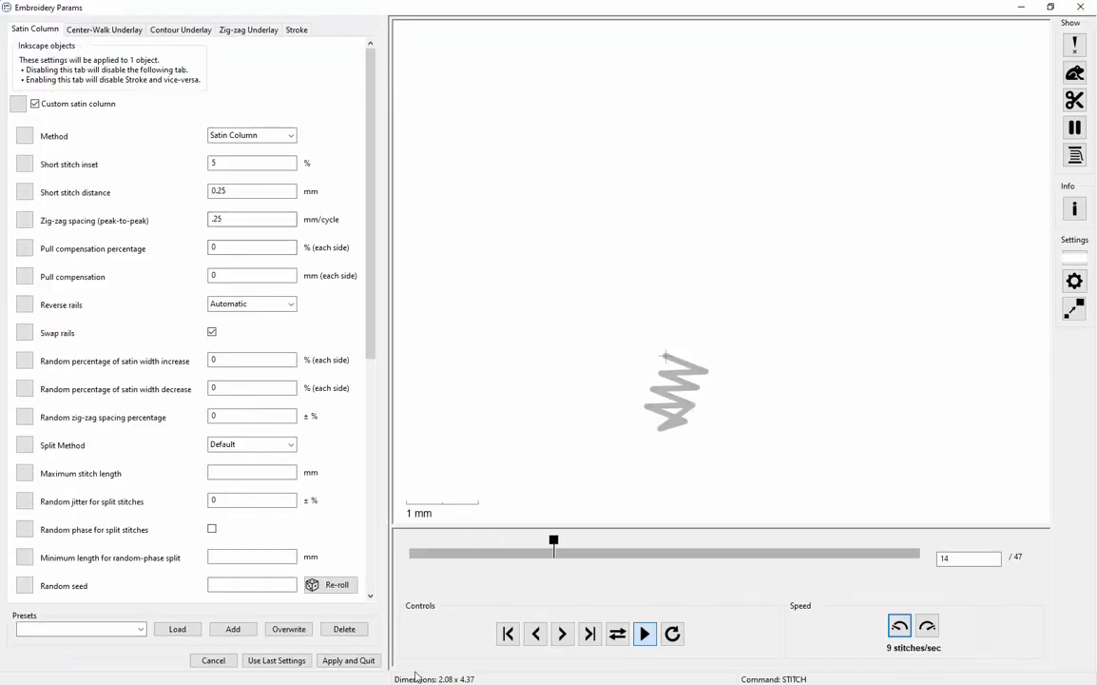
pyautogui.click(349, 660)
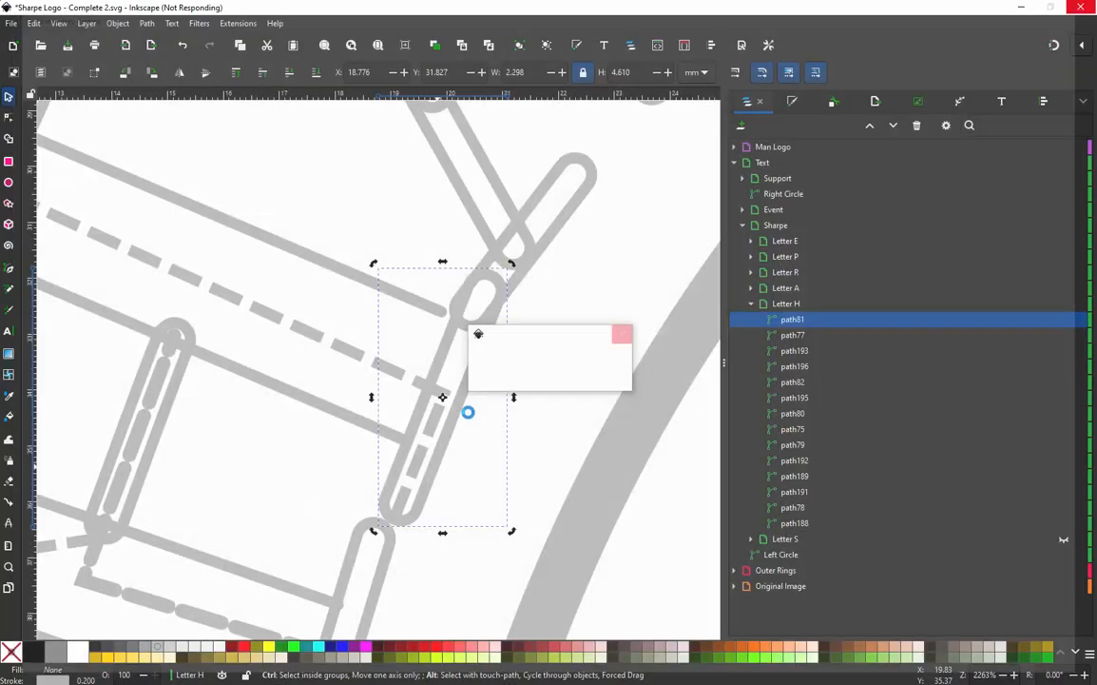
pyautogui.click(550, 388)
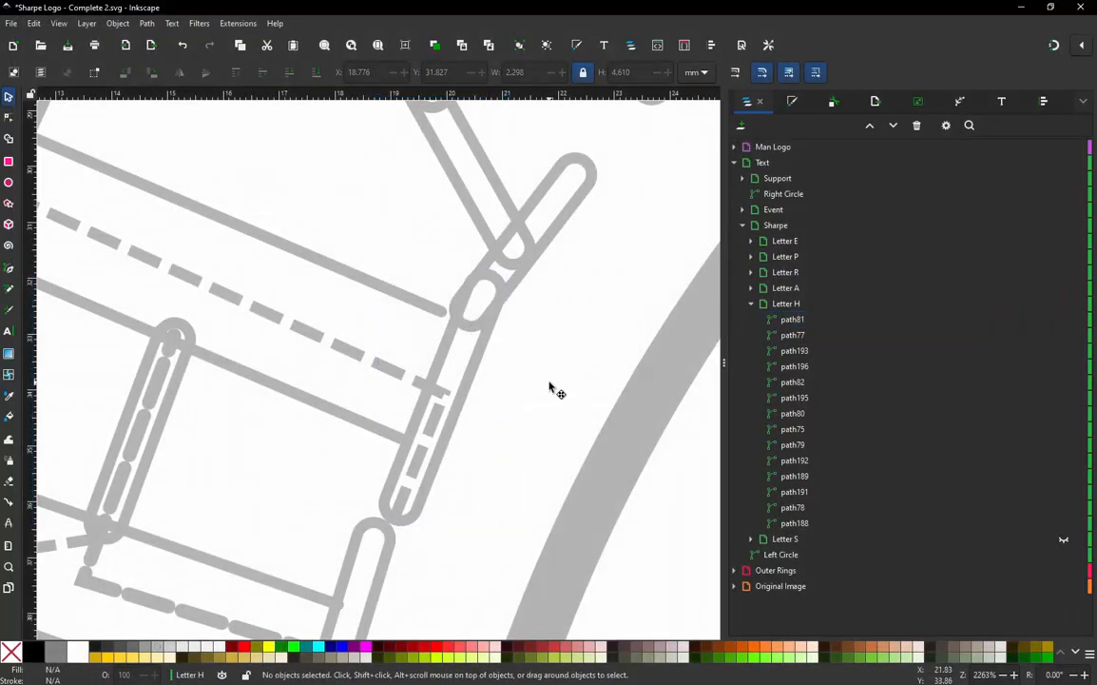
# - Set the zig-zag spacing of both halves of the lower stem's left serif, path79 and path189, to 0.25 mm and apply it
pyautogui.keyDown('ctrl'); pyautogui.scroll(-3, 552, 388); pyautogui.keyUp('ctrl')
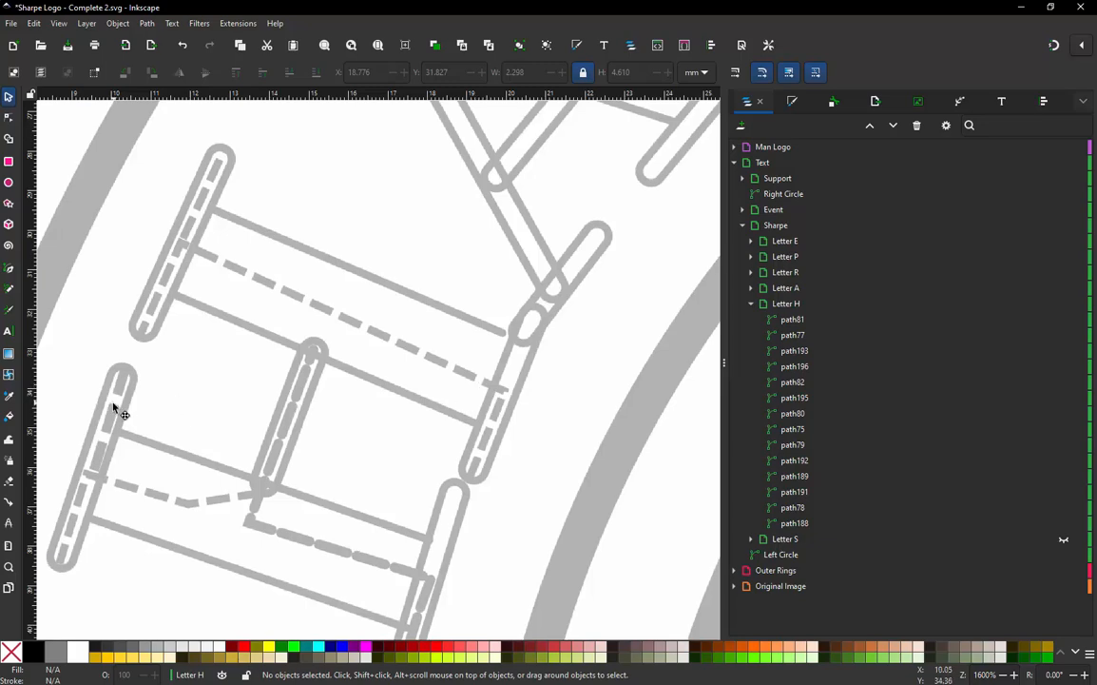
pyautogui.click(124, 407)
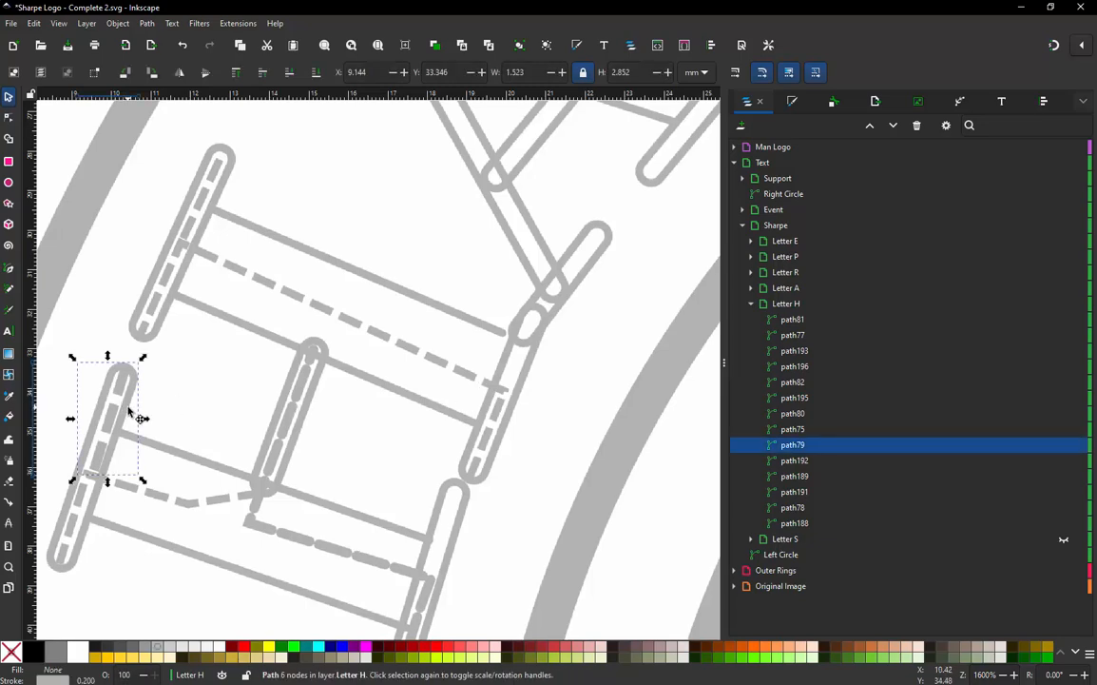
pyautogui.keyDown('shift'); pyautogui.click(84, 546); pyautogui.keyUp('shift')
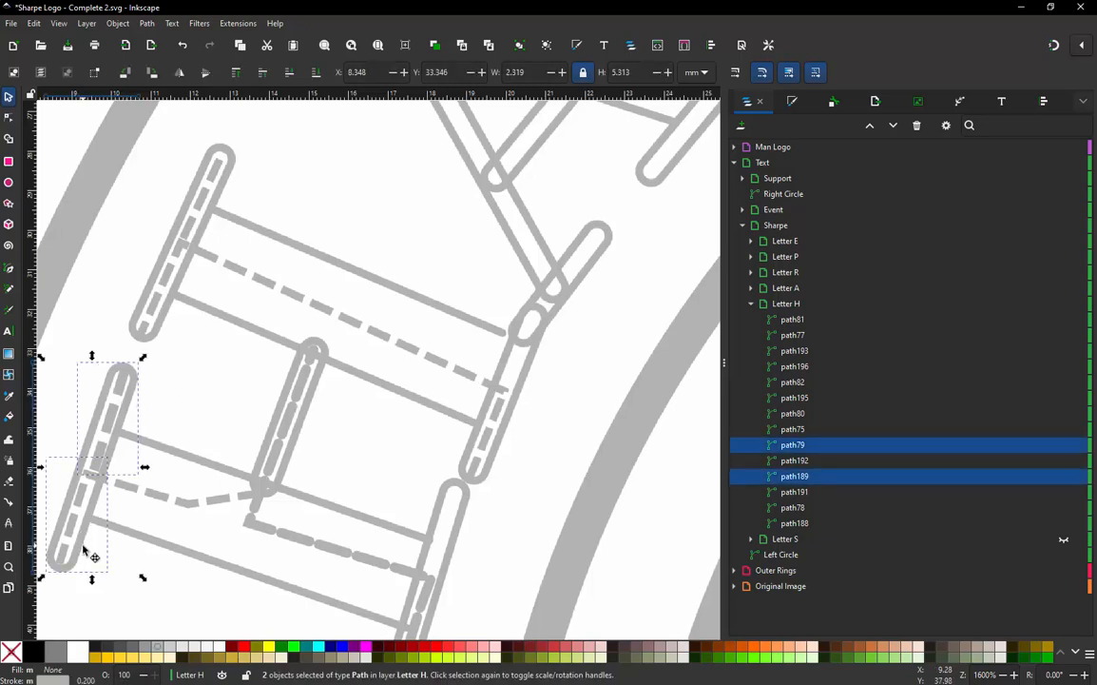
pyautogui.hotkey('ctrl', 'alt', 'j')
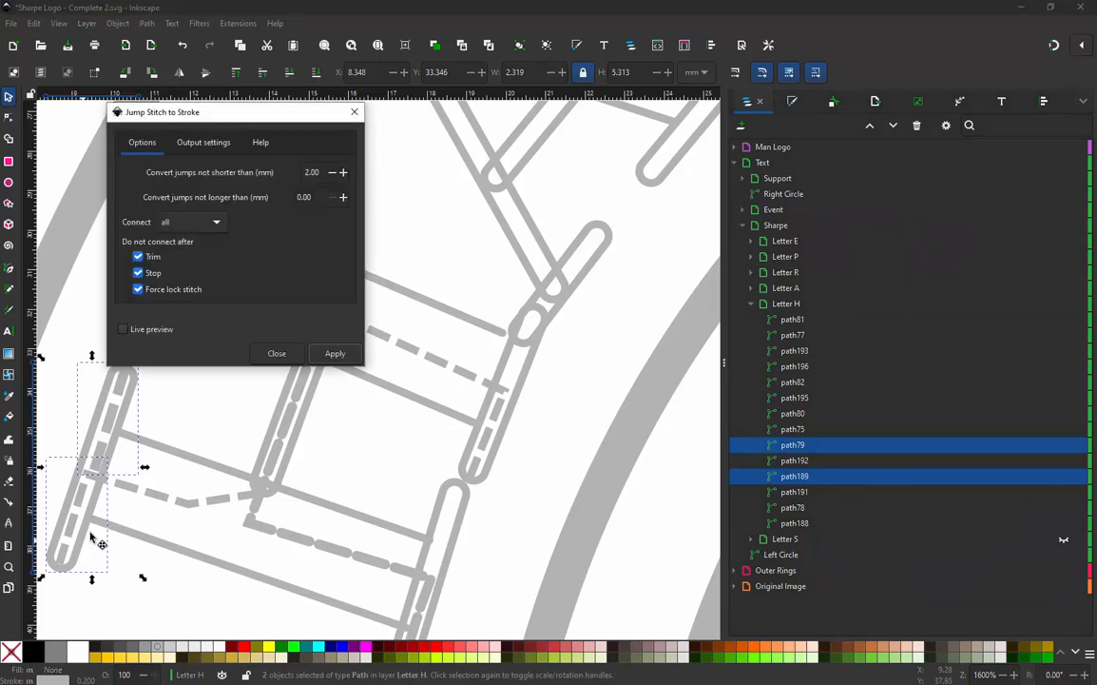
pyautogui.click(282, 355)
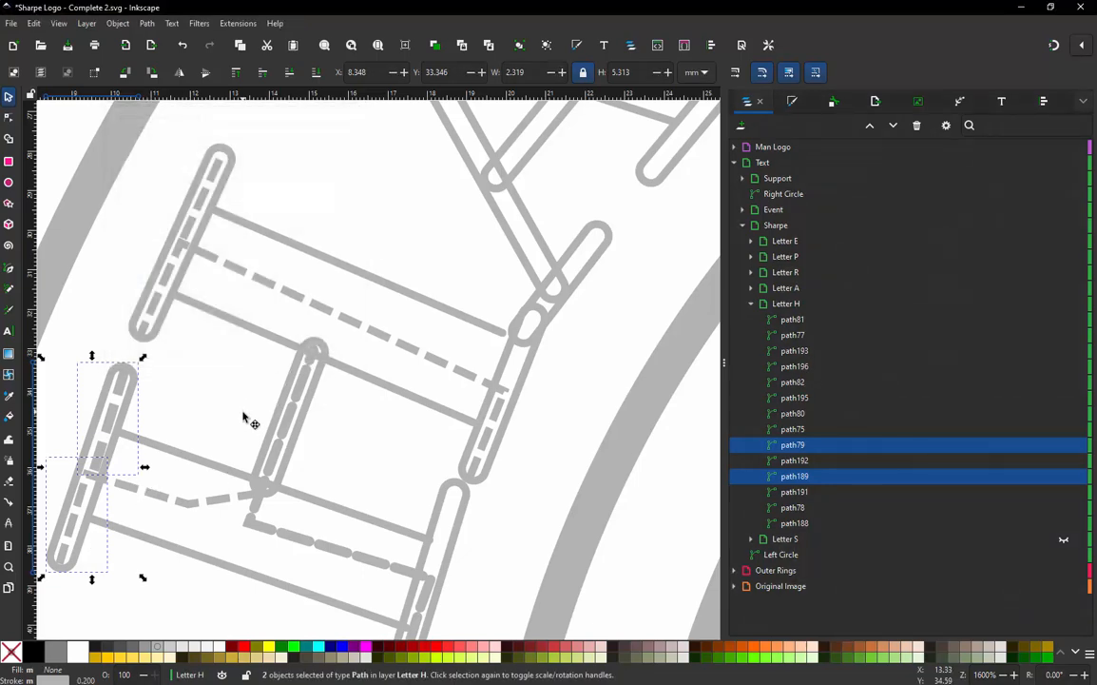
pyautogui.hotkey('ctrl', 'alt', 'j')
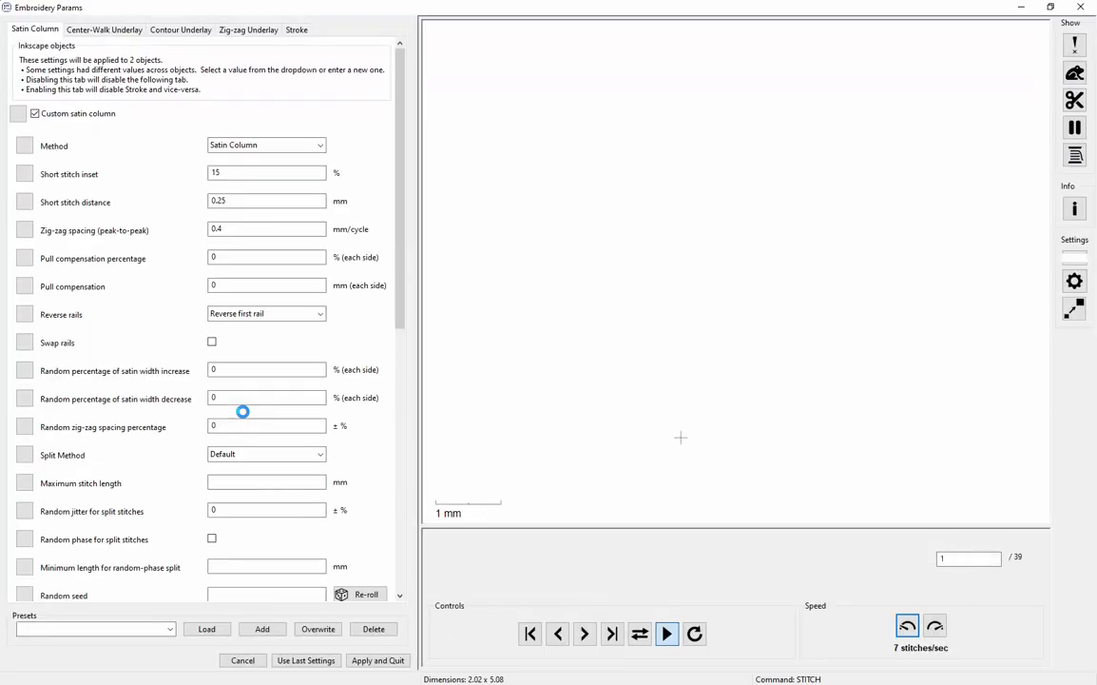
pyautogui.doubleClick(225, 229)
pyautogui.write('.25')
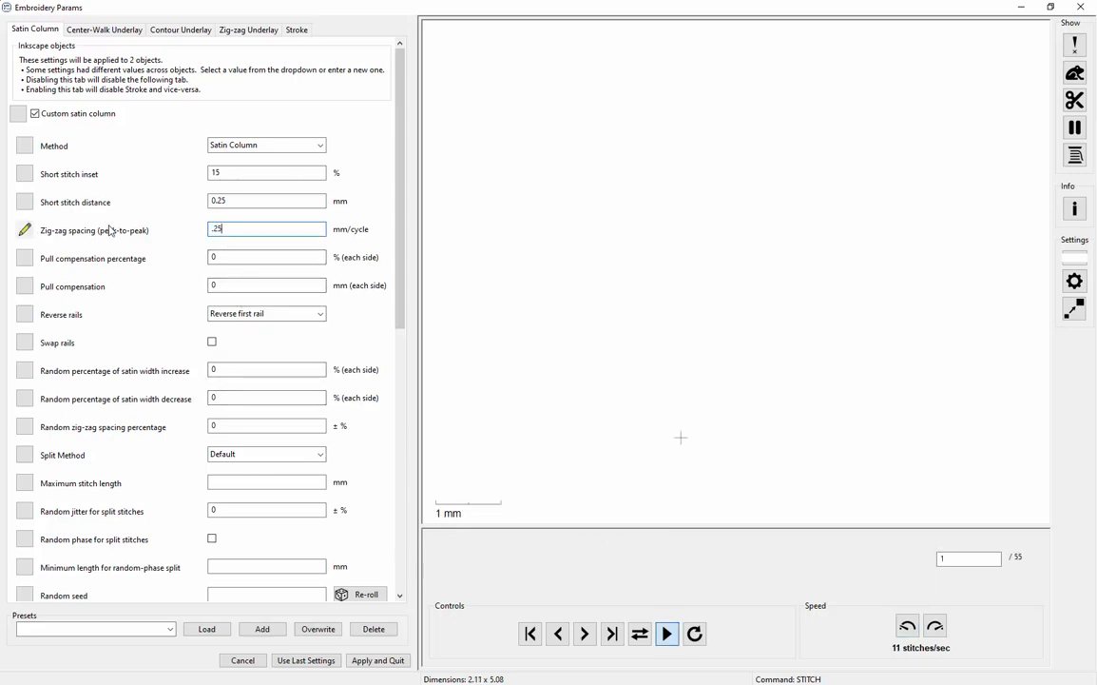
pyautogui.click(377, 660)
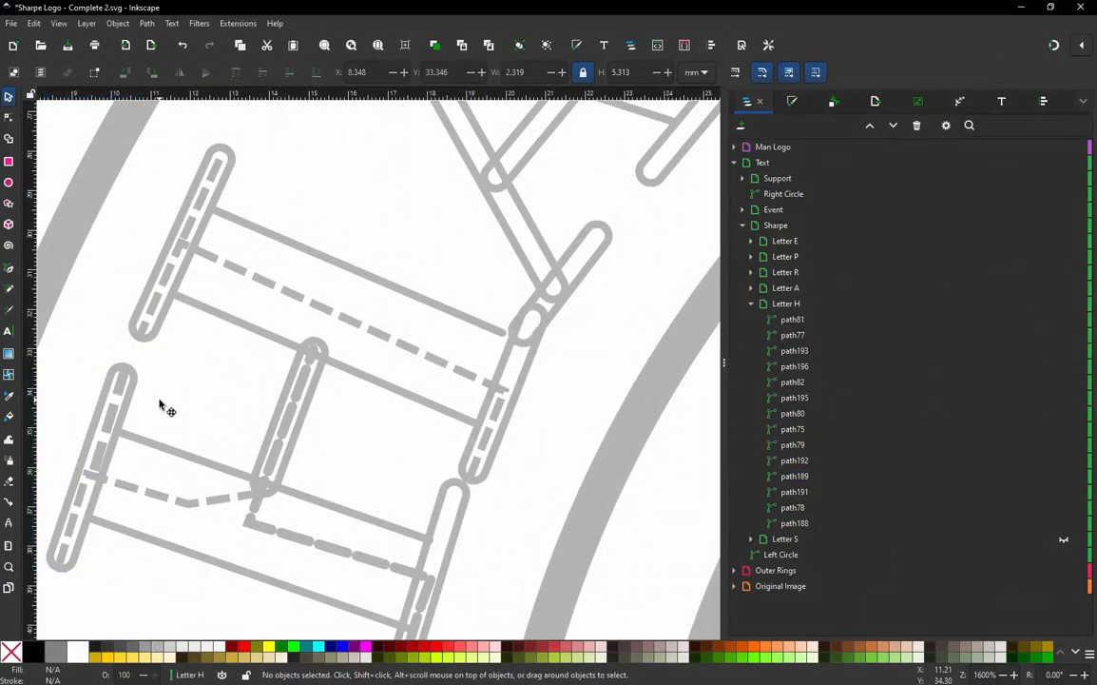
# - Preview the stitching of both left serif halves of the lower stem in their embroidery params and close them
pyautogui.keyDown('ctrl'); pyautogui.scroll(-2, 160, 407); pyautogui.keyUp('ctrl')
pyautogui.keyDown('ctrl'); pyautogui.scroll(2, 88, 482); pyautogui.keyUp('ctrl')
pyautogui.keyDown('ctrl'); pyautogui.scroll(2, 88, 483); pyautogui.keyUp('ctrl')
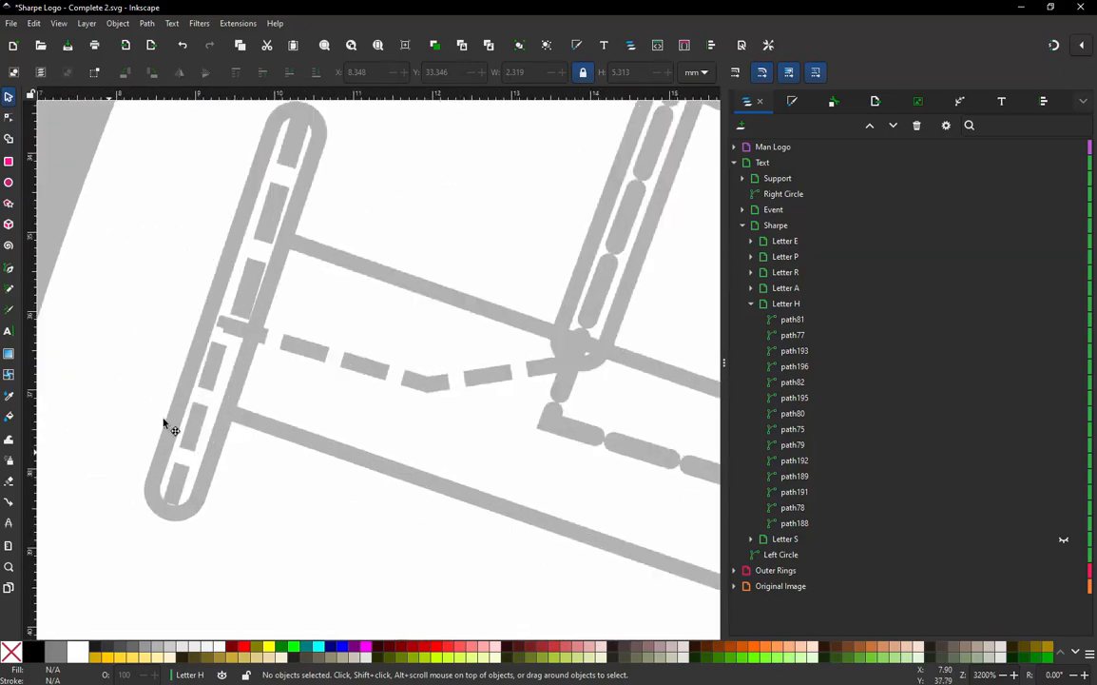
pyautogui.click(183, 391)
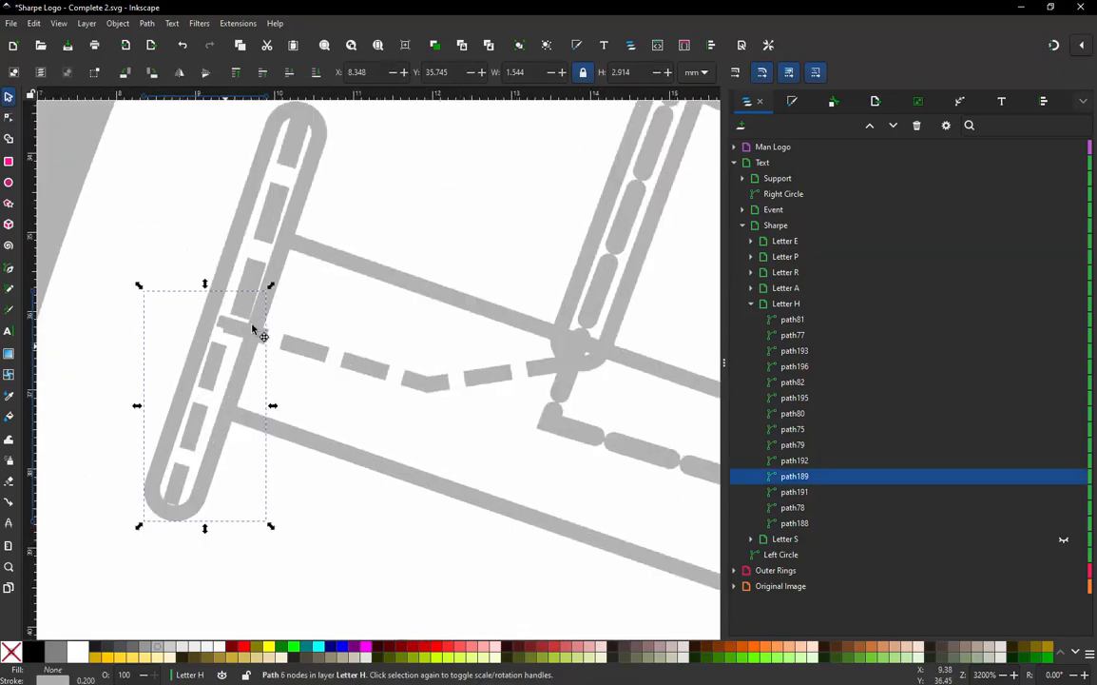
pyautogui.keyDown('shift'); pyautogui.click(303, 216); pyautogui.keyUp('shift')
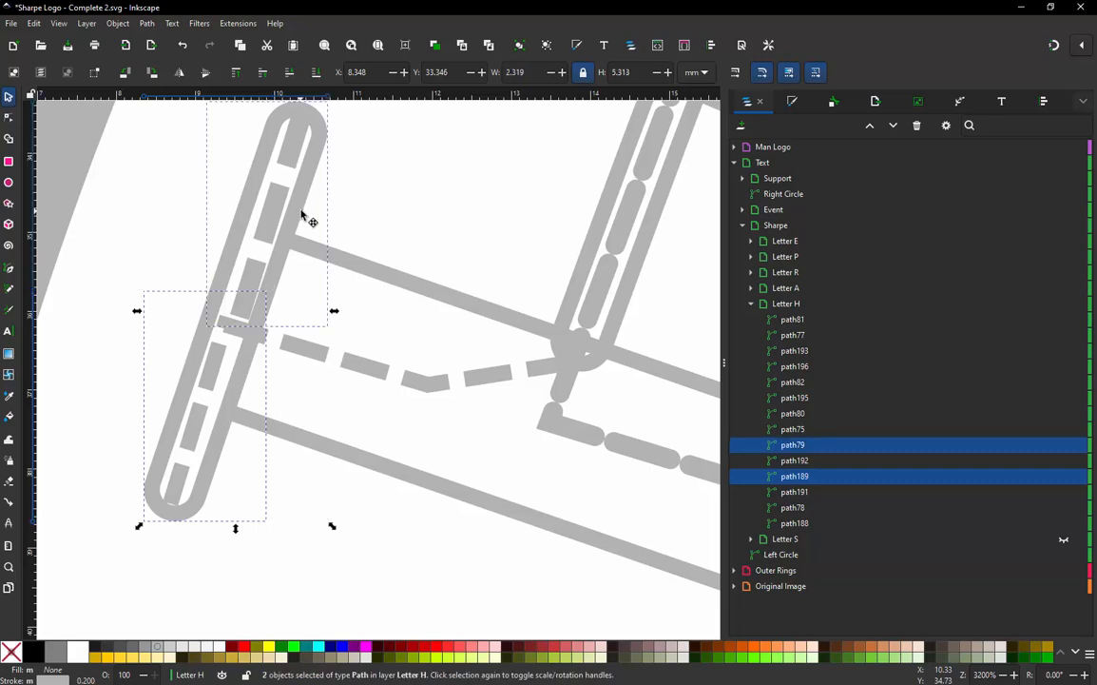
pyautogui.hotkey('ctrl', 'alt', 'p')
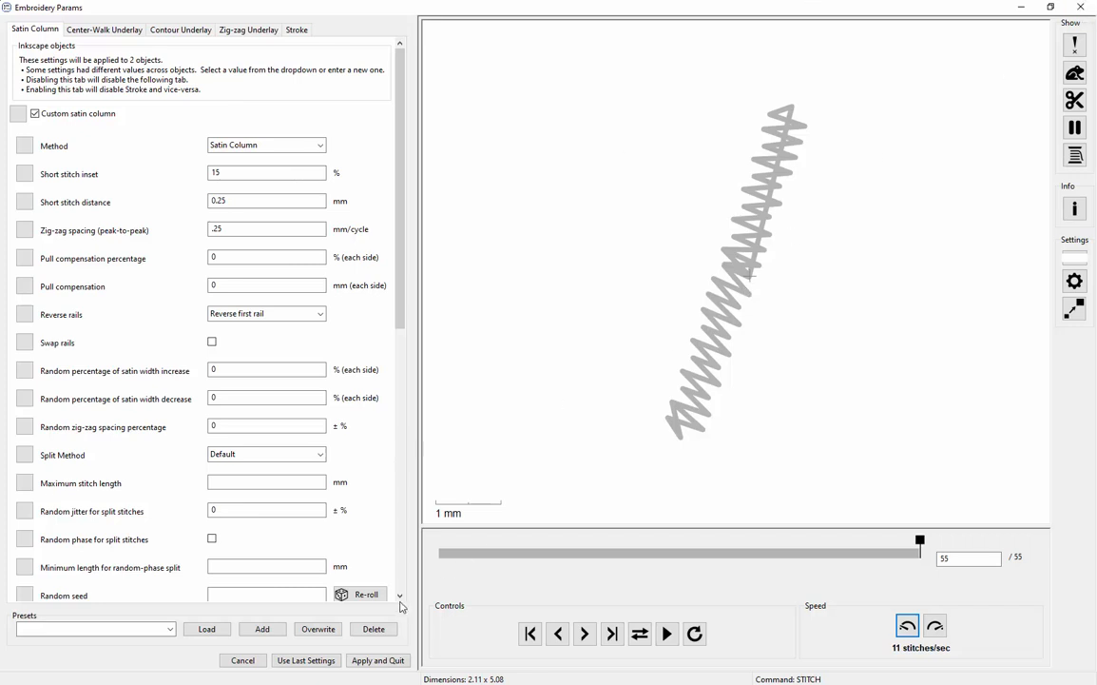
pyautogui.click(387, 659)
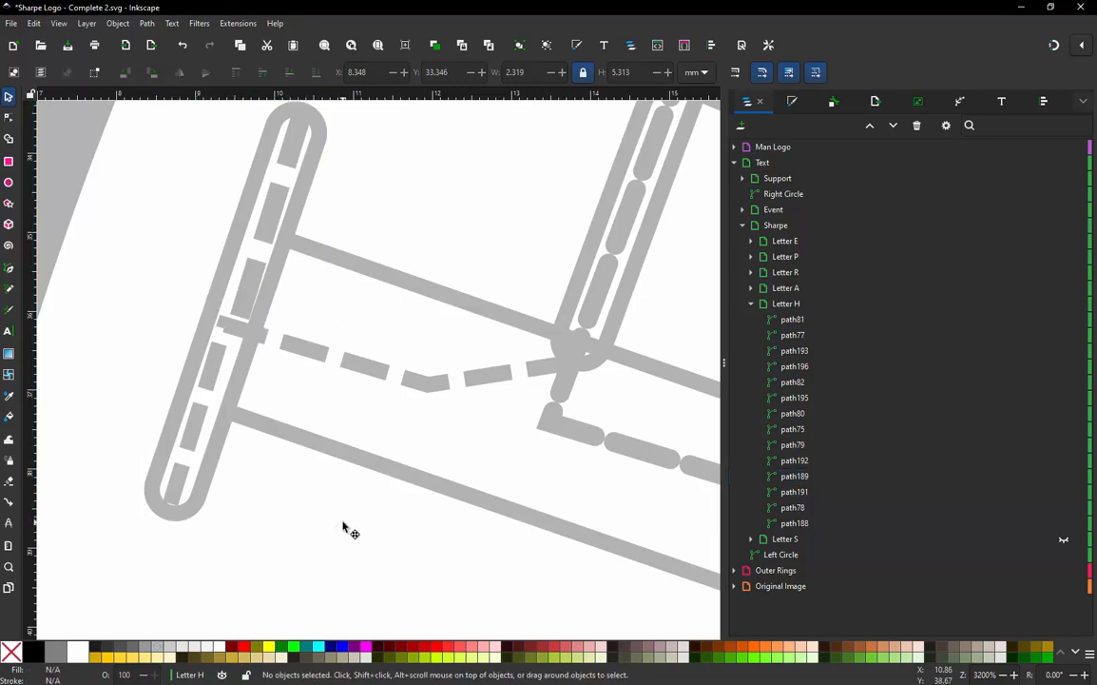
# - Check for a remaining jump between the upper stem and its right serif using Jump Stitch to Stroke at a 2 mm minimum
pyautogui.scroll(-2, 245, 433)
pyautogui.scroll(-2, 398, 307)
pyautogui.scroll(3, 454, 355)
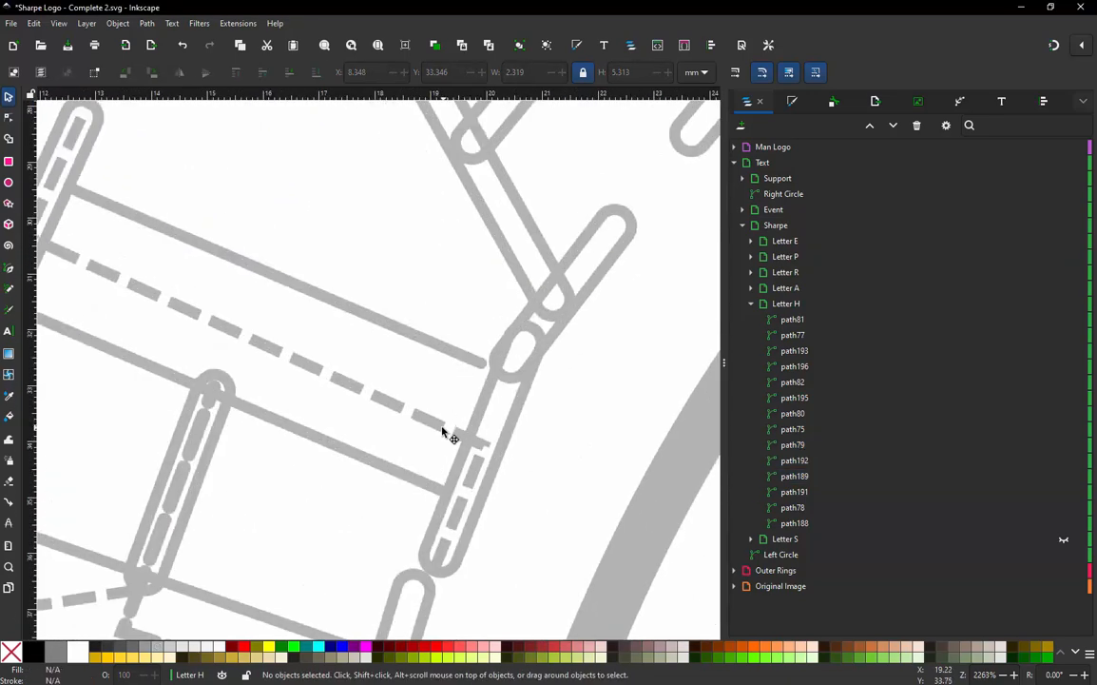
pyautogui.click(442, 431)
pyautogui.moveTo(442, 431)
pyautogui.mouseDown()
pyautogui.moveTo(365, 389)
pyautogui.moveTo(441, 430)
pyautogui.mouseUp()
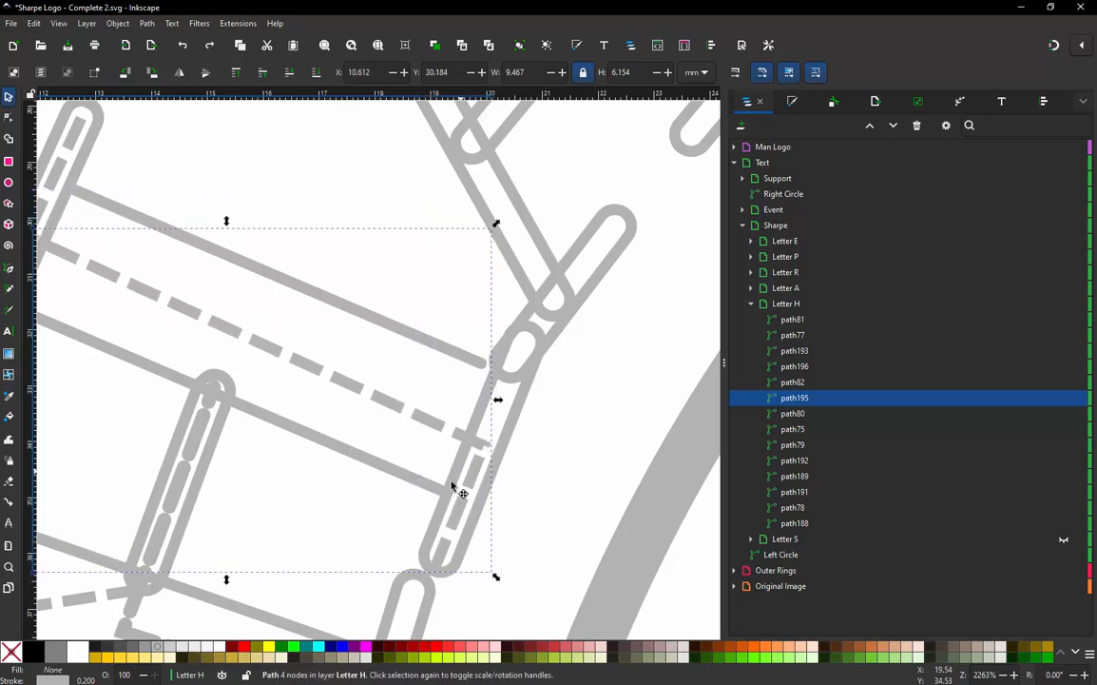
pyautogui.keyDown('alt'); pyautogui.click(423, 485); pyautogui.keyUp('alt')
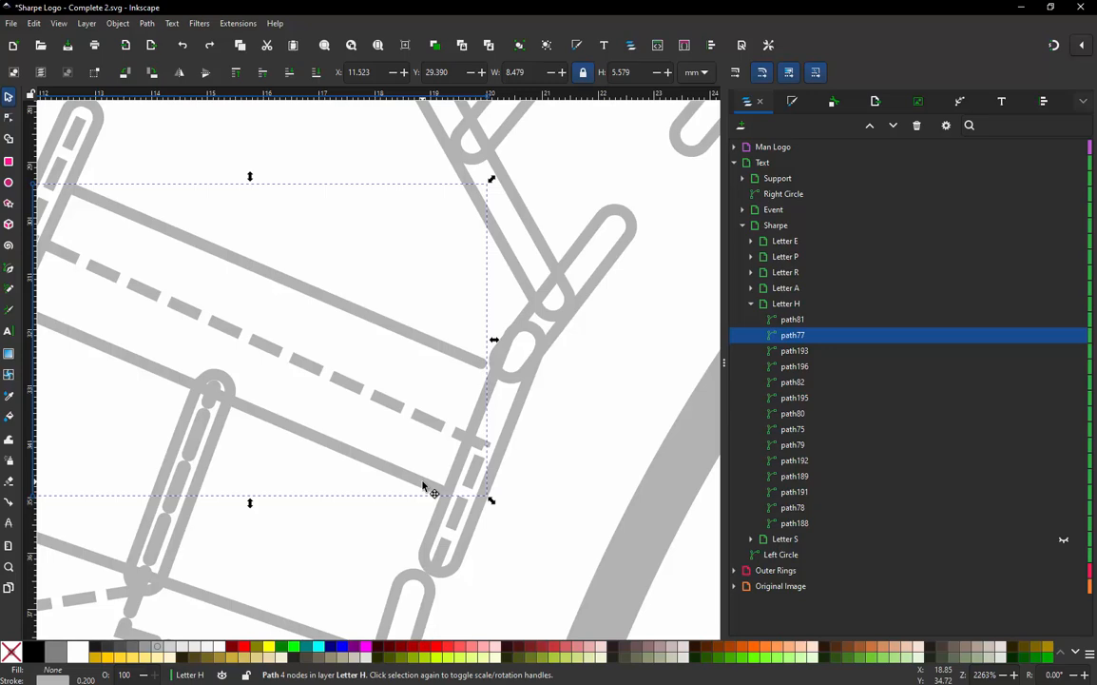
pyautogui.press('shift')
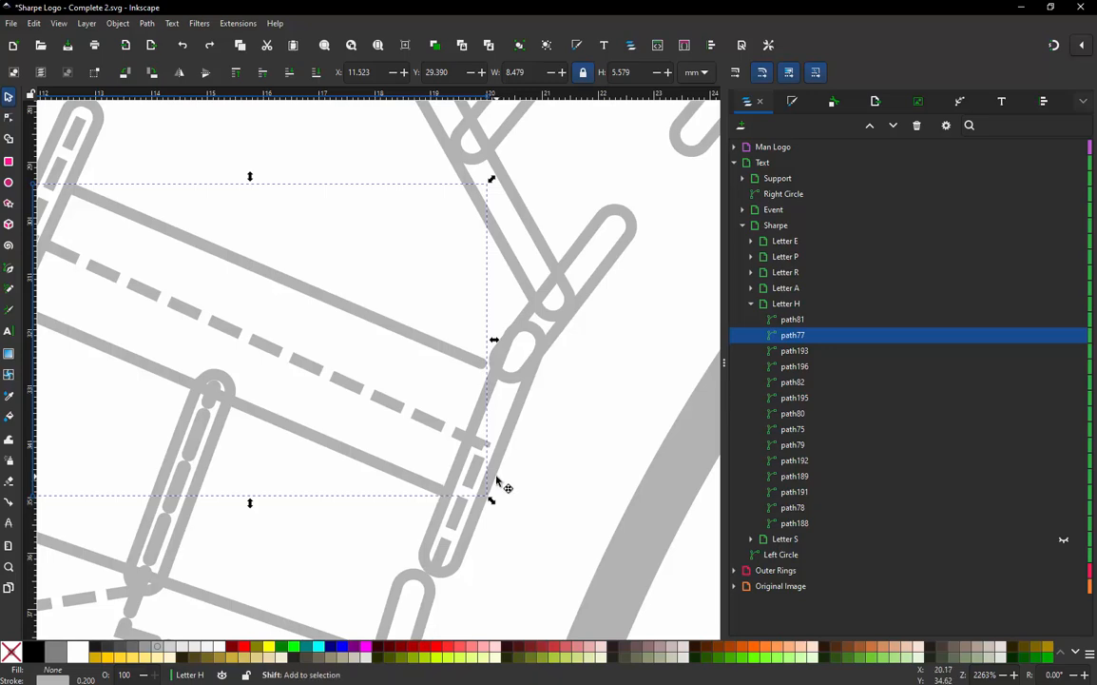
pyautogui.keyDown('shift'); pyautogui.click(495, 480); pyautogui.keyUp('shift')
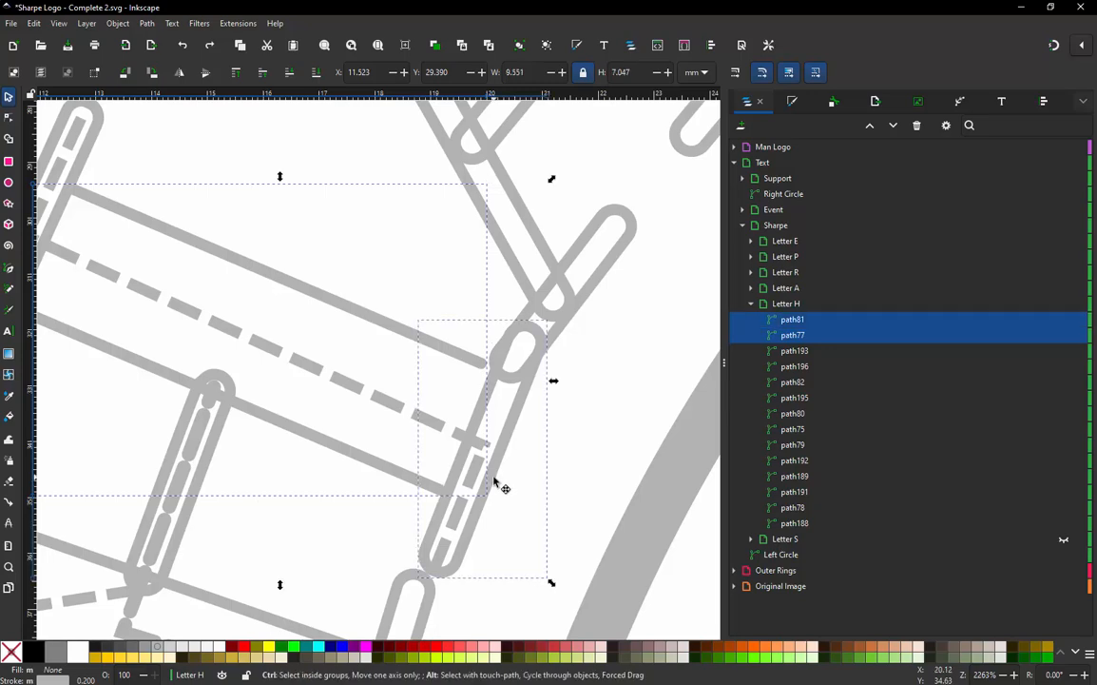
pyautogui.hotkey('alt', 'shift', 'q')
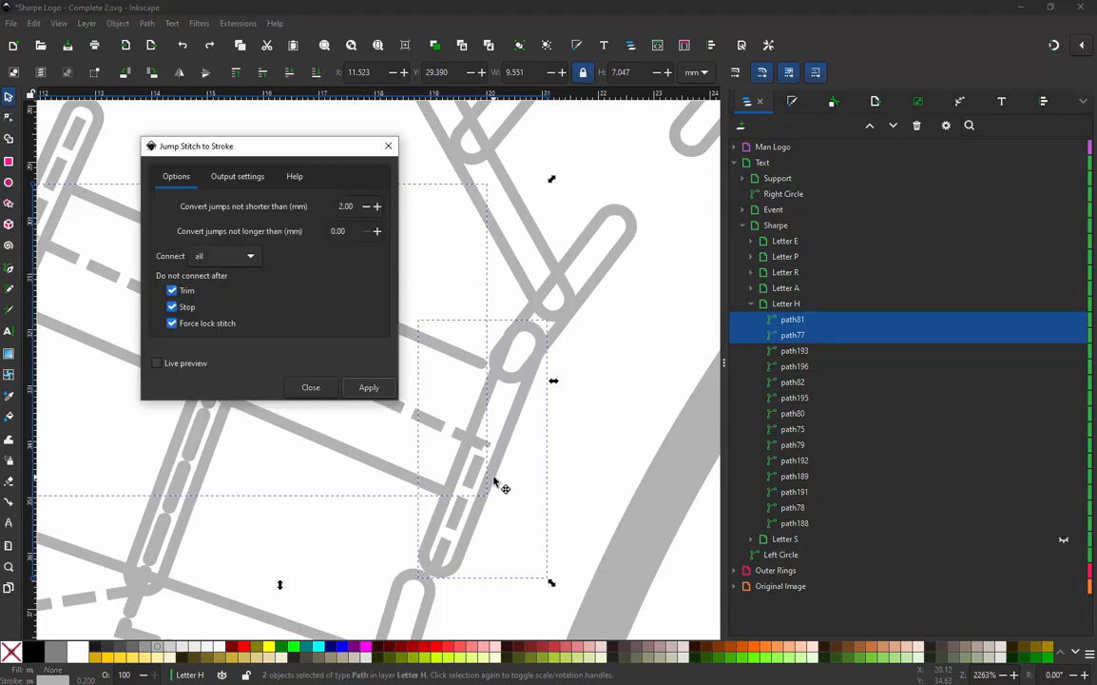
pyautogui.click(366, 388)
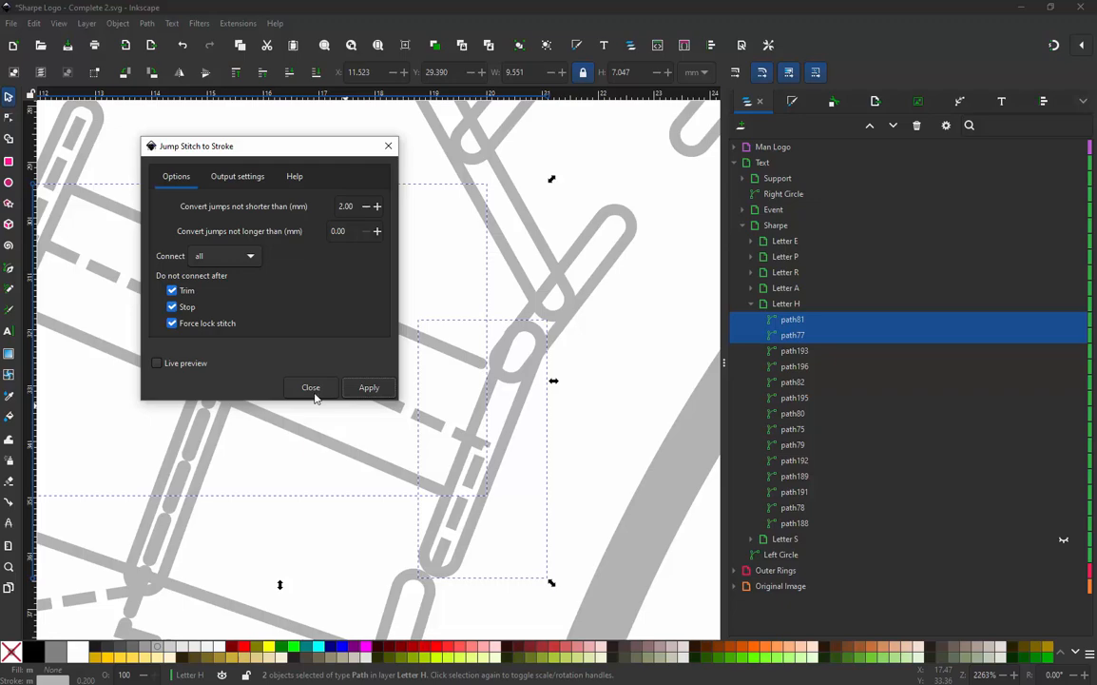
pyautogui.click(311, 388)
pyautogui.click(561, 448)
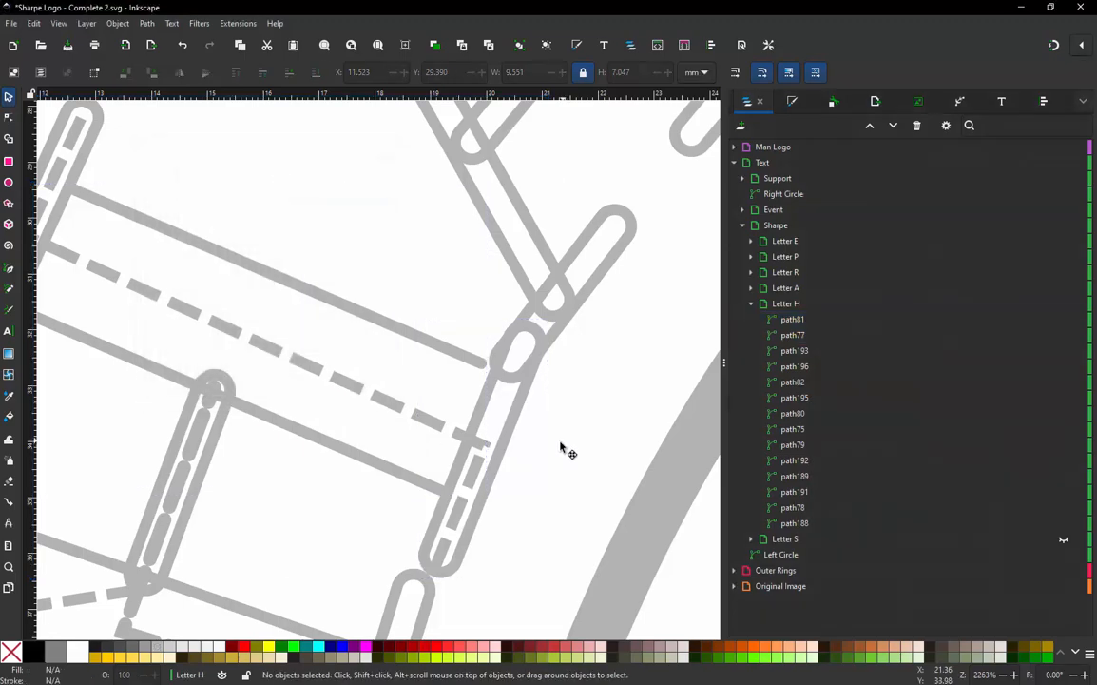
# - Collapse the Letter H layer and make the hidden Letter S layer visible
pyautogui.scroll(-5, 558, 321)
pyautogui.scroll(2, 584, 319)
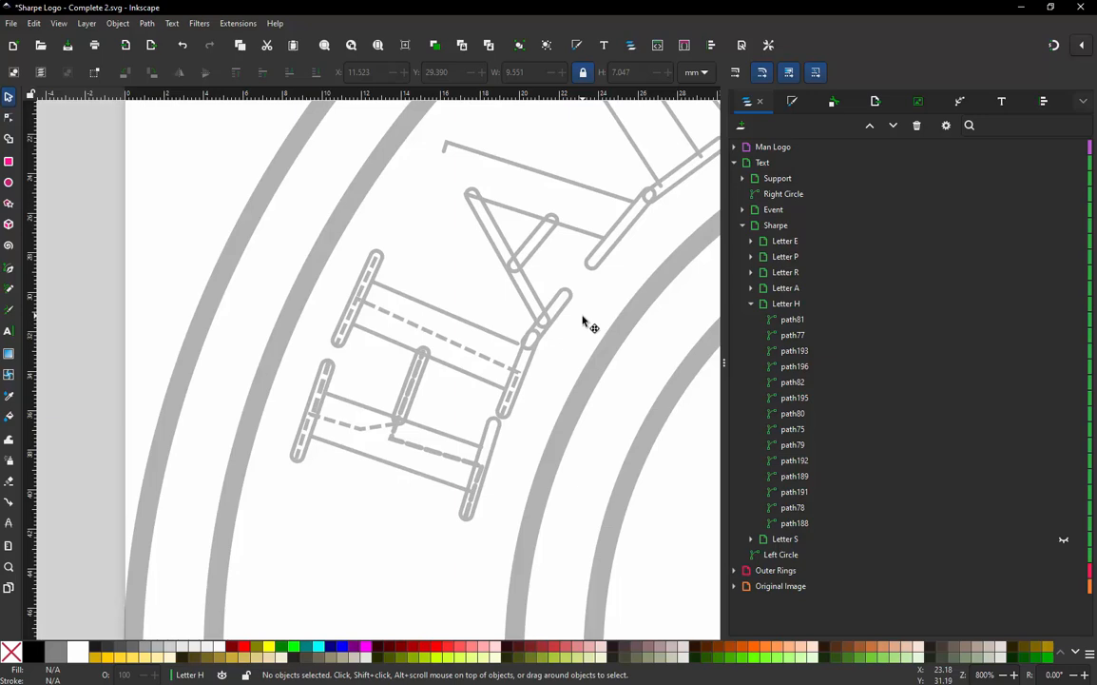
pyautogui.click(750, 305)
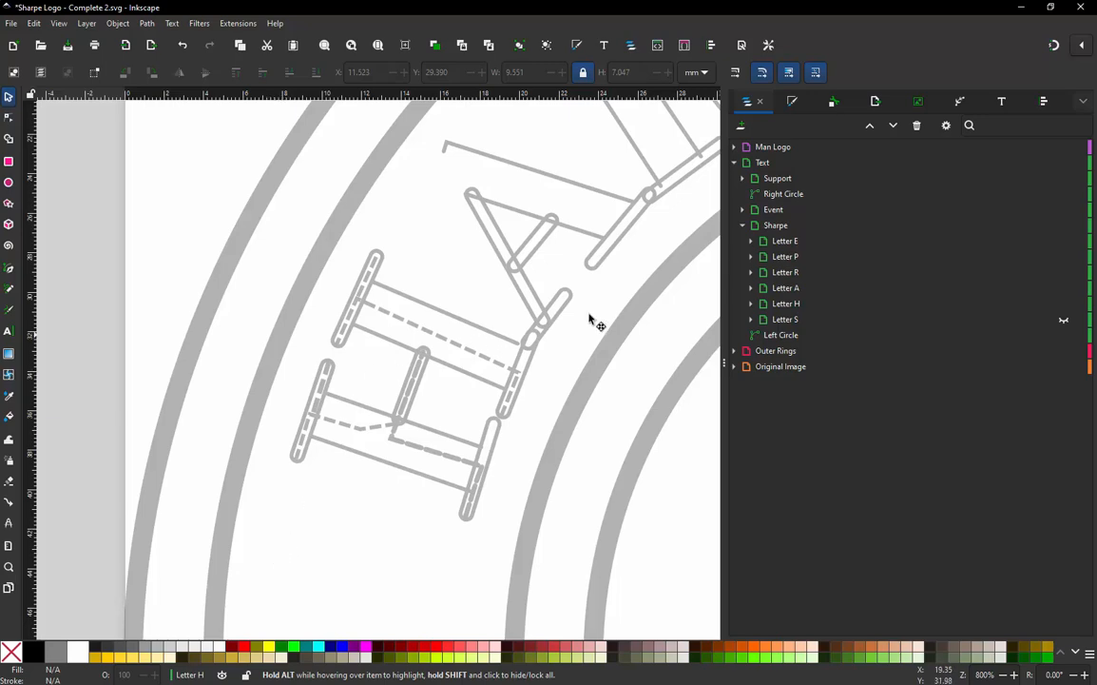
pyautogui.click(1065, 321)
# - Simulate the stitch-out of letters S and H together from start to end and examine the H's stem and serif stitching up close
pyautogui.scroll(-5, 304, 447)
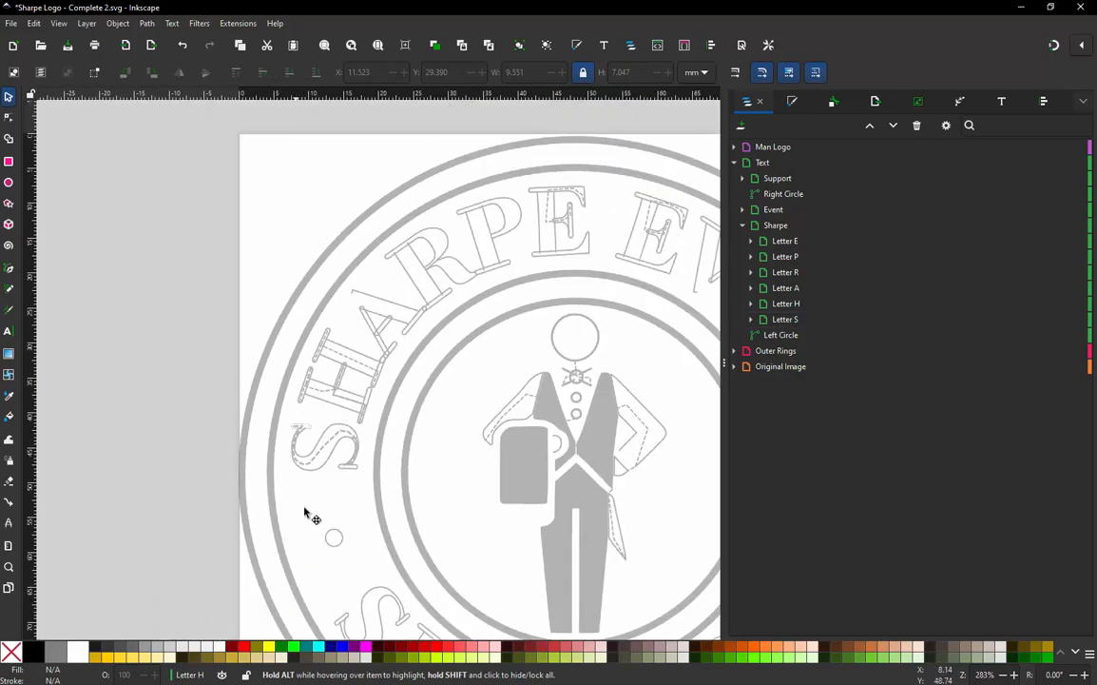
pyautogui.scroll(4, 321, 391)
pyautogui.scroll(-2, 274, 509)
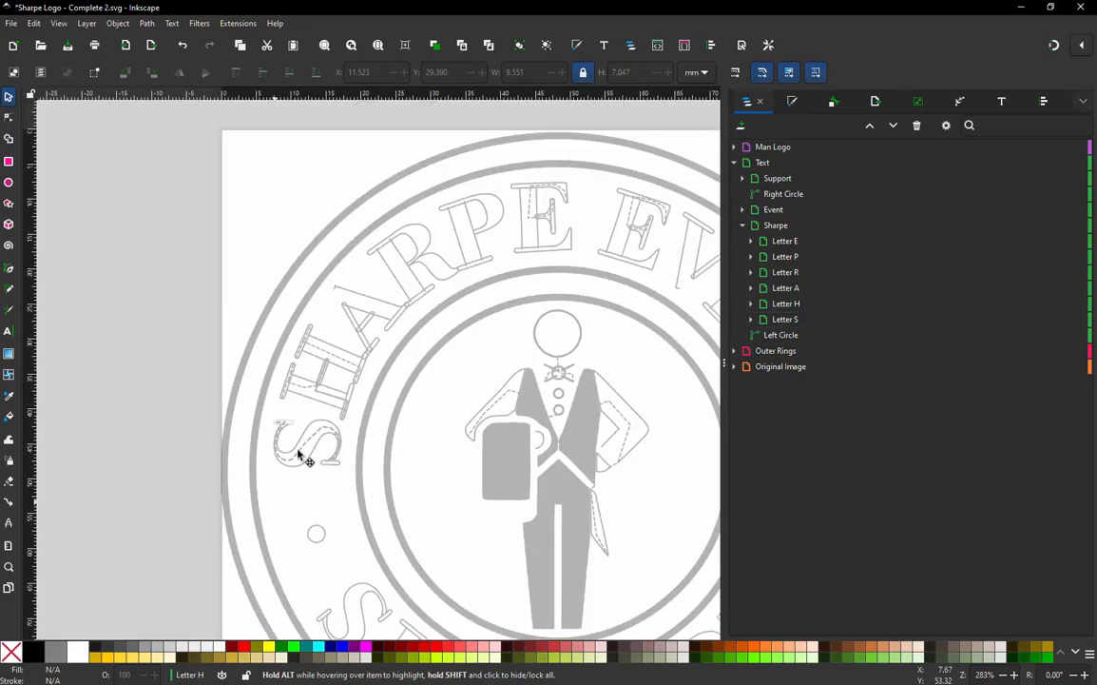
pyautogui.scroll(2, 237, 447)
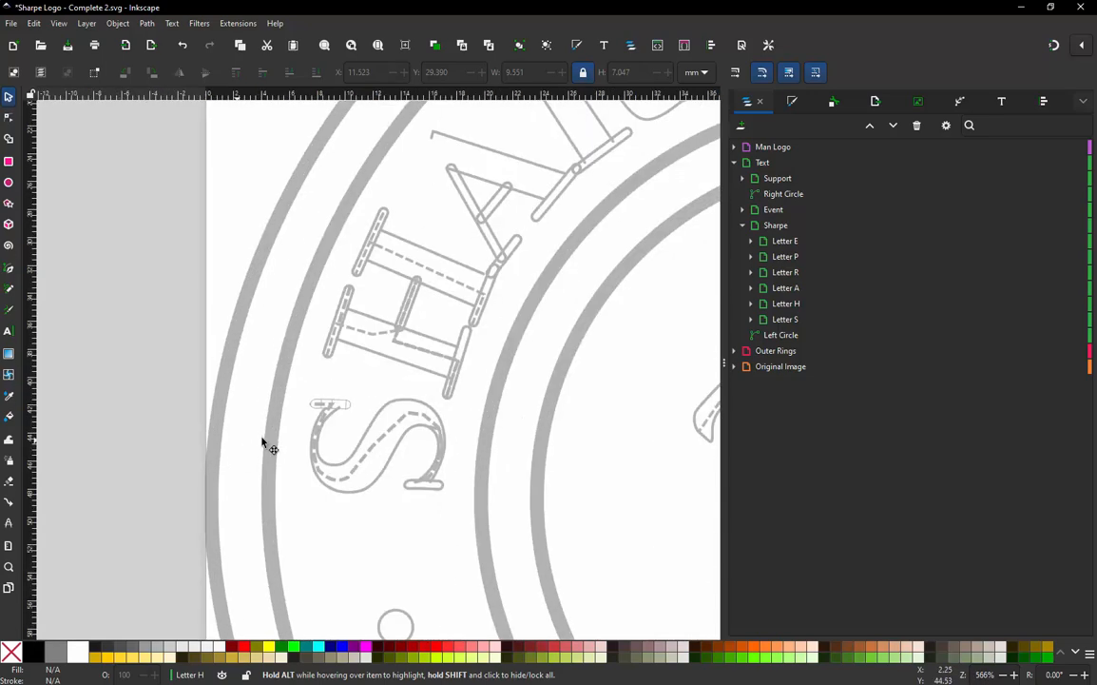
pyautogui.moveTo(295, 553); pyautogui.dragTo(505, 204)
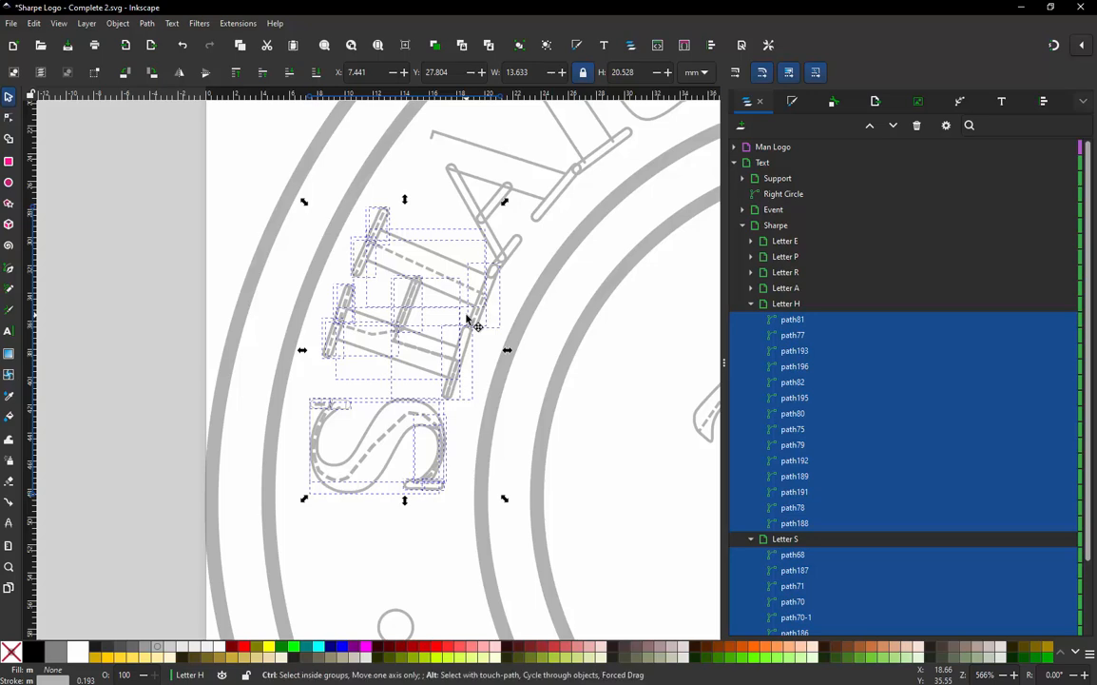
pyautogui.click(466, 318)
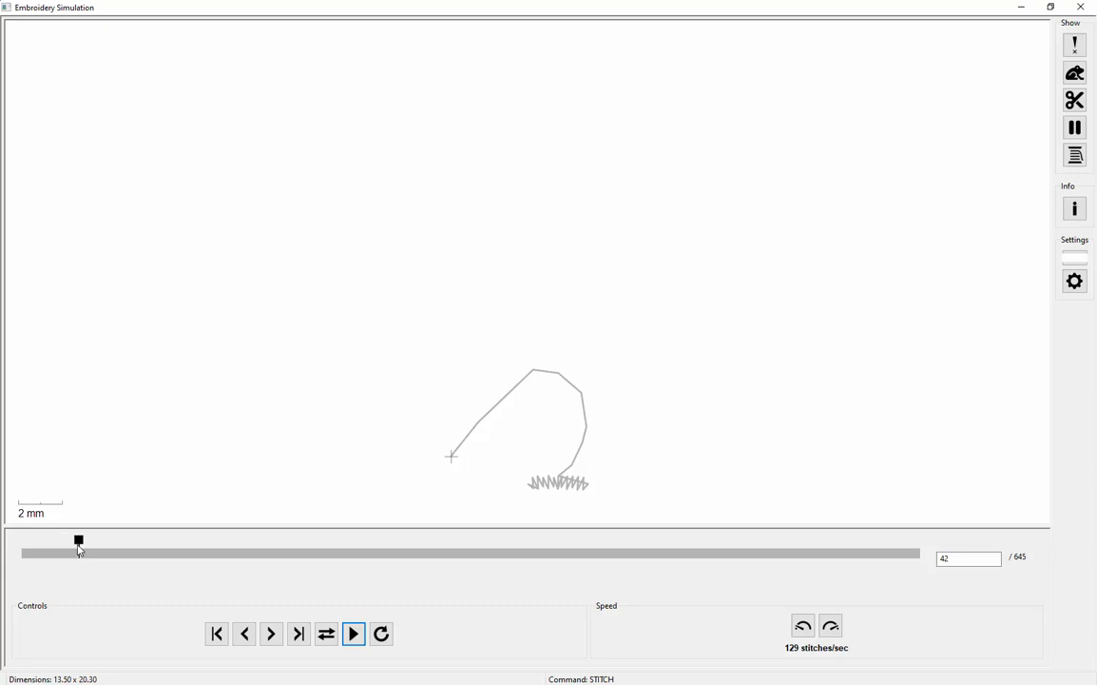
pyautogui.moveTo(68, 545)
pyautogui.mouseDown()
pyautogui.moveTo(25, 550)
pyautogui.moveTo(336, 541)
pyautogui.moveTo(412, 553)
pyautogui.moveTo(617, 535)
pyautogui.moveTo(783, 497)
pyautogui.moveTo(896, 487)
pyautogui.moveTo(864, 517)
pyautogui.moveTo(930, 482)
pyautogui.mouseUp()
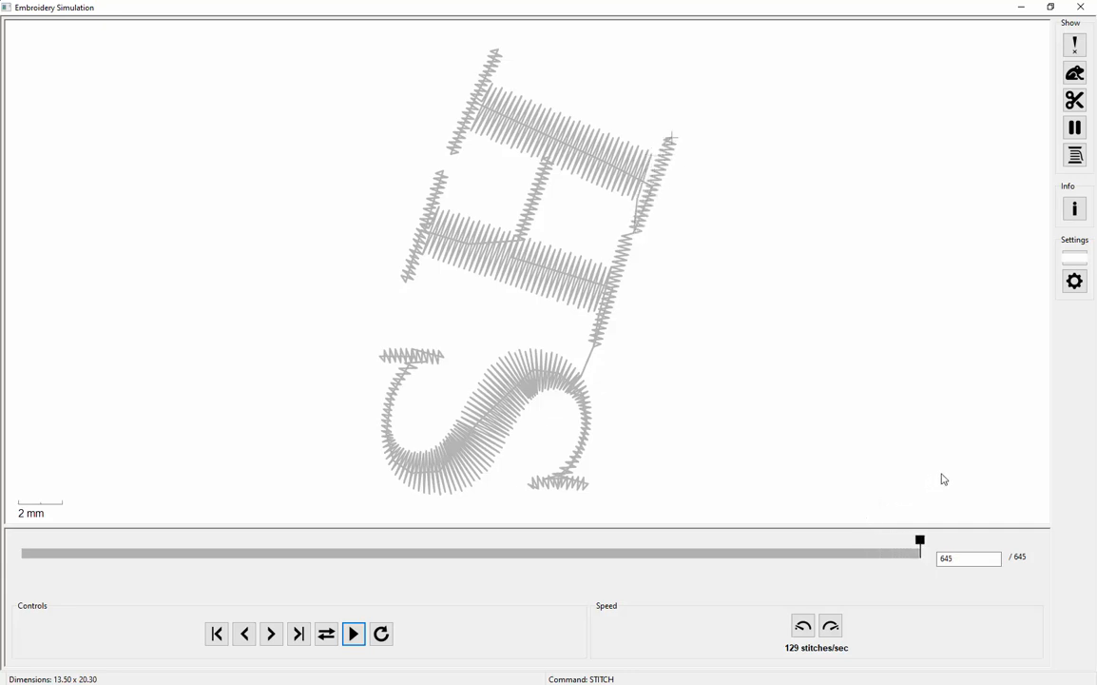
pyautogui.scroll(4, 655, 146)
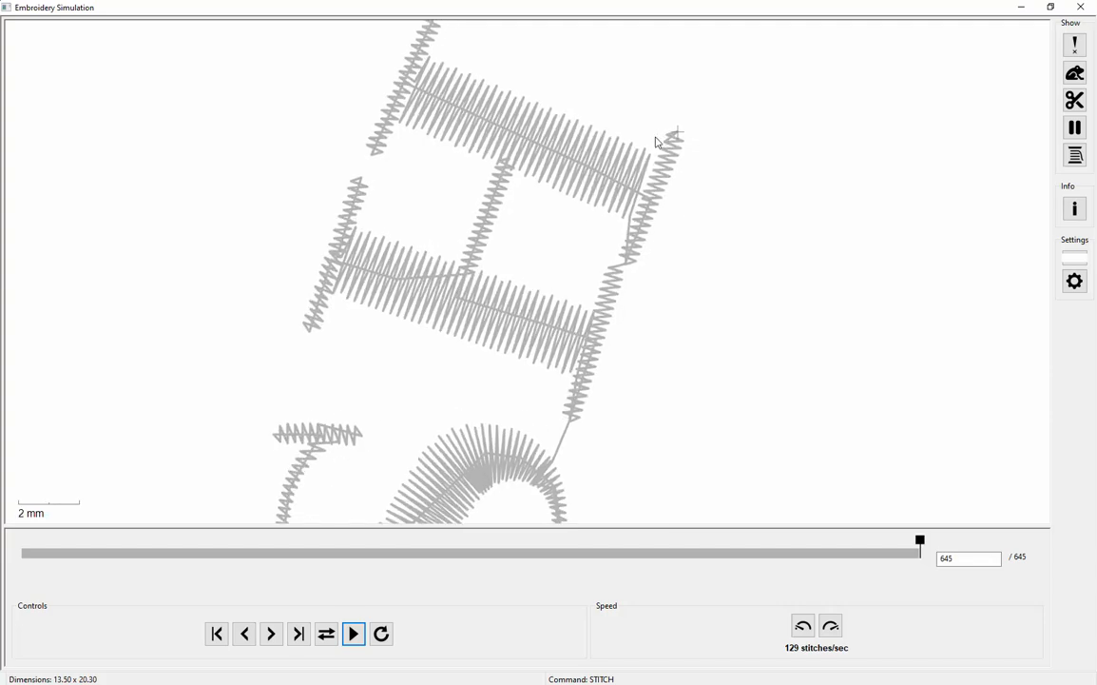
pyautogui.scroll(1, 654, 147)
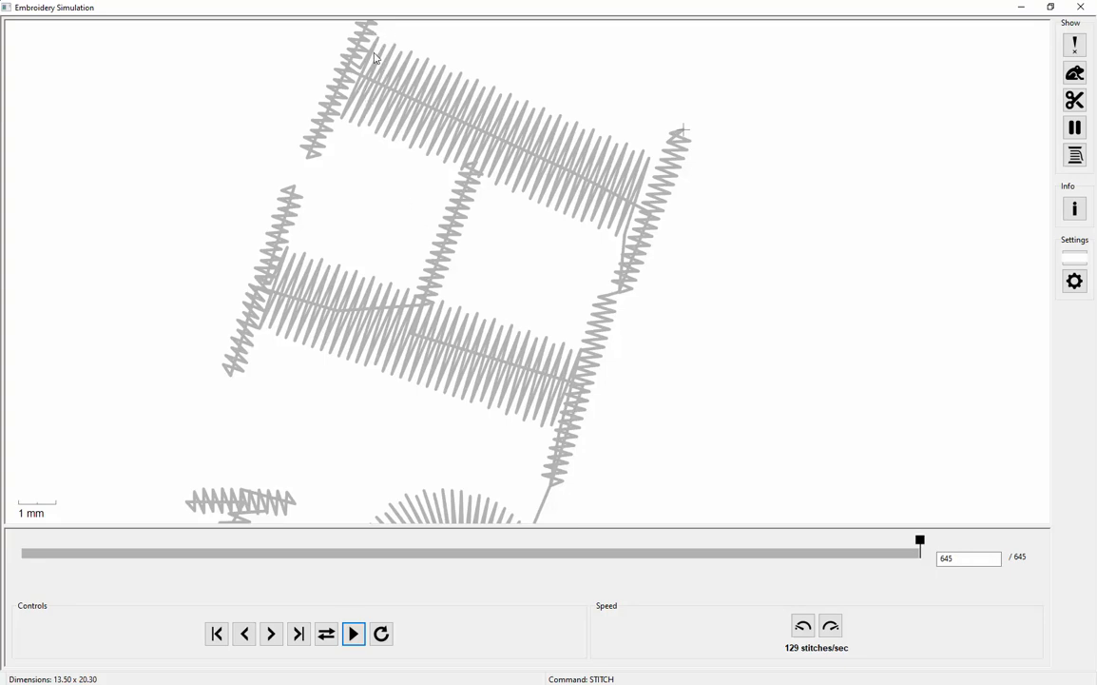
# - Examine the simulated stitching of the letter H and close the embroidery simulation
pyautogui.scroll(-5, 366, 253)
pyautogui.scroll(5, 302, 88)
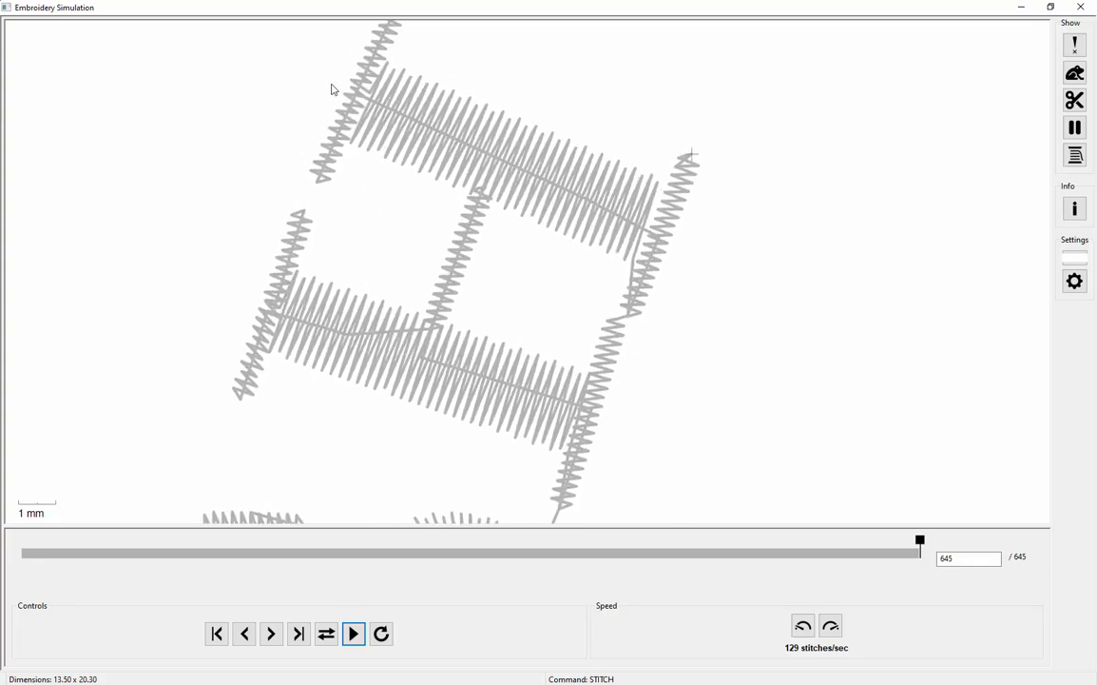
pyautogui.click(1080, 7)
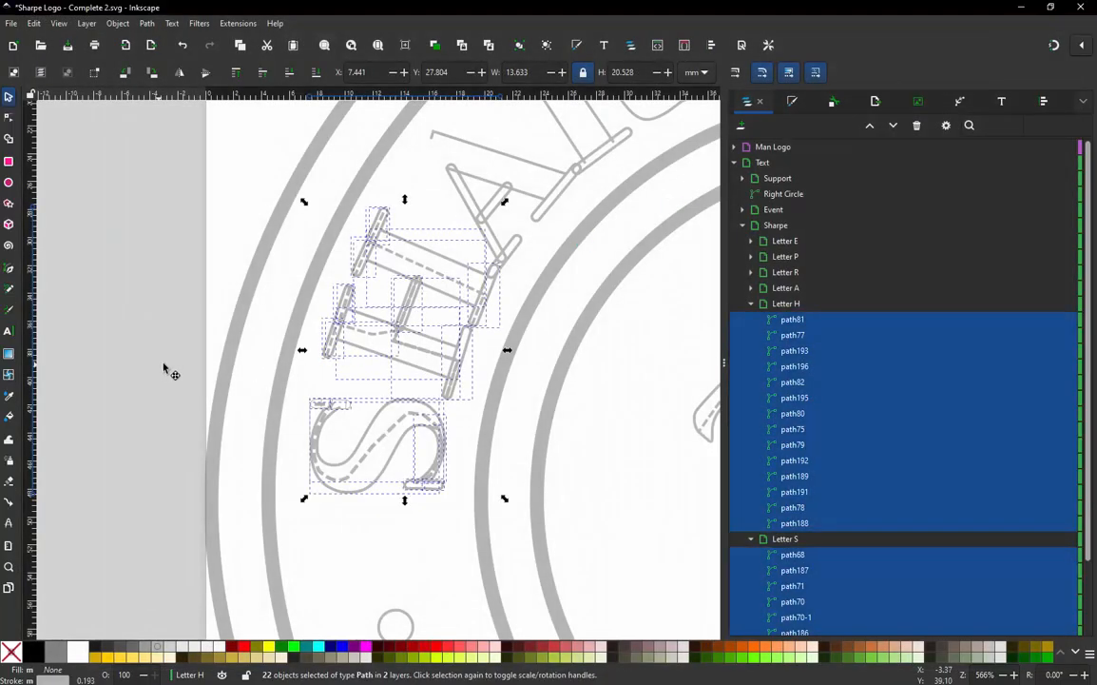
# - Move the upper-right node of letter H's upper bar (path77) to the adjoining column's edge, at about X 20.18, Y 32.69 mm
pyautogui.click(530, 282)
pyautogui.scroll(3, 464, 329)
pyautogui.scroll(2, 454, 371)
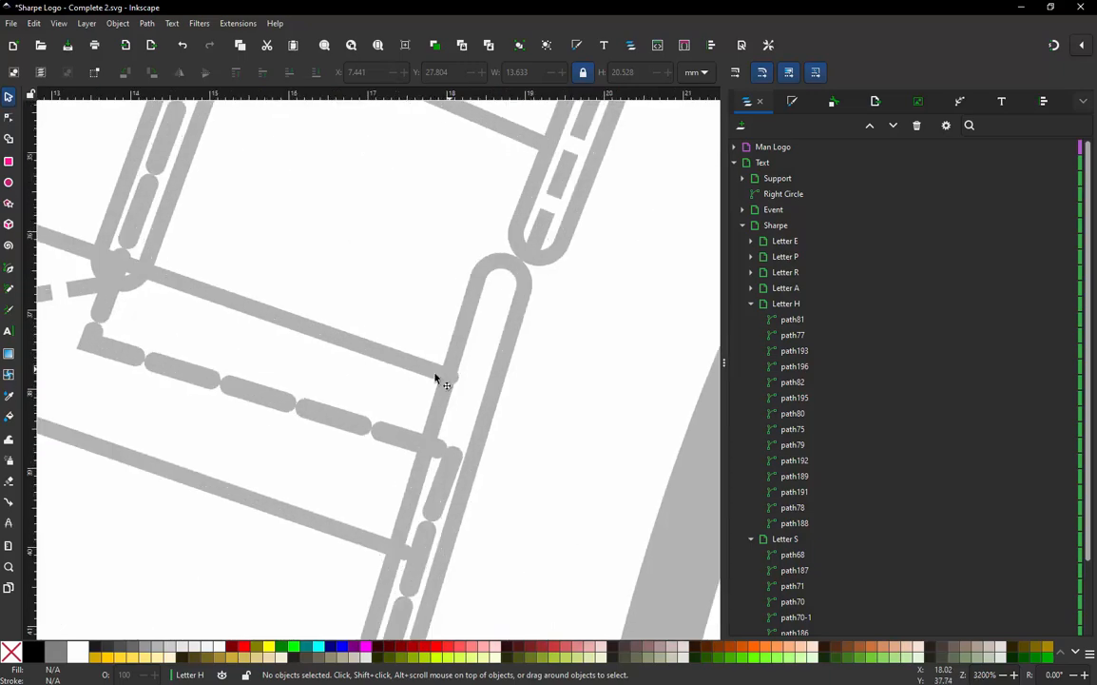
pyautogui.click(418, 457)
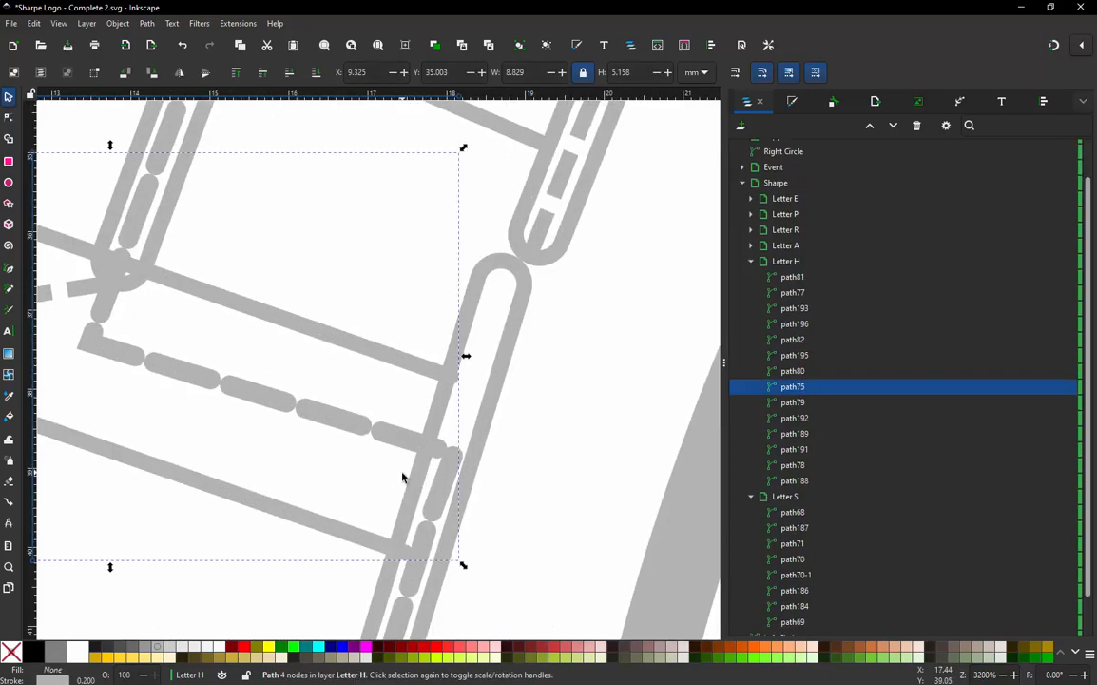
pyautogui.scroll(-1, 442, 361)
pyautogui.scroll(2, 431, 428)
pyautogui.click(485, 295)
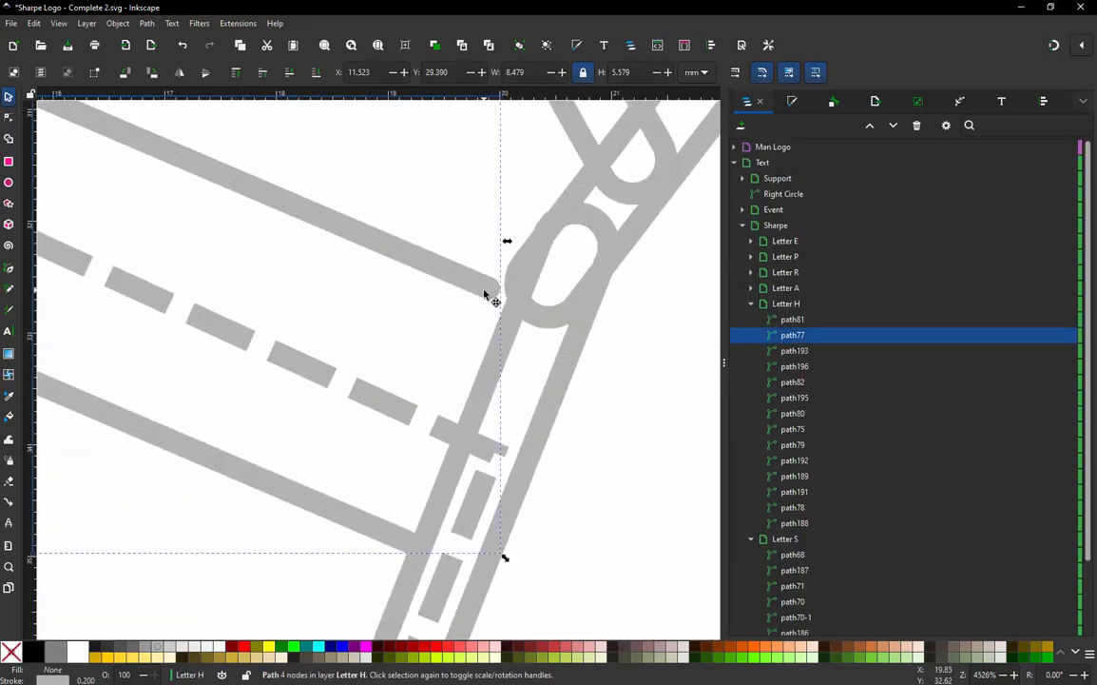
pyautogui.press('n')
pyautogui.moveTo(490, 289); pyautogui.dragTo(522, 302)
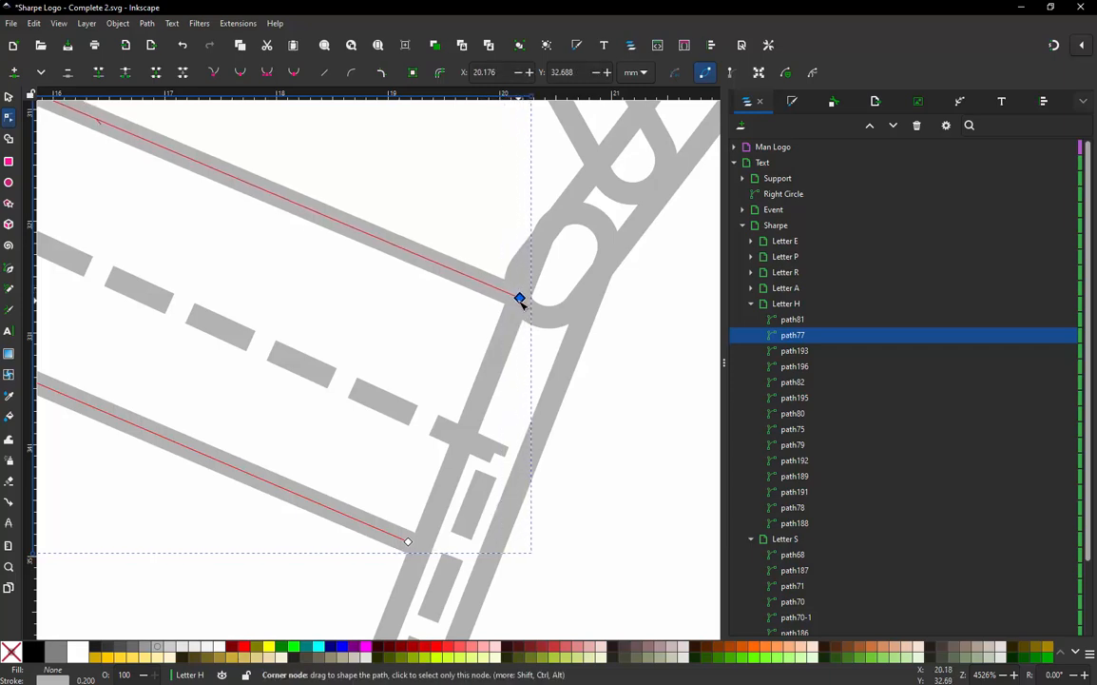
# - In outline display, move path77's lower-right node to about X 19.32, Y 34.92 mm and its upper-right node to about X 20.22, Y 32.71 mm
pyautogui.press('ctrl+KP_5')
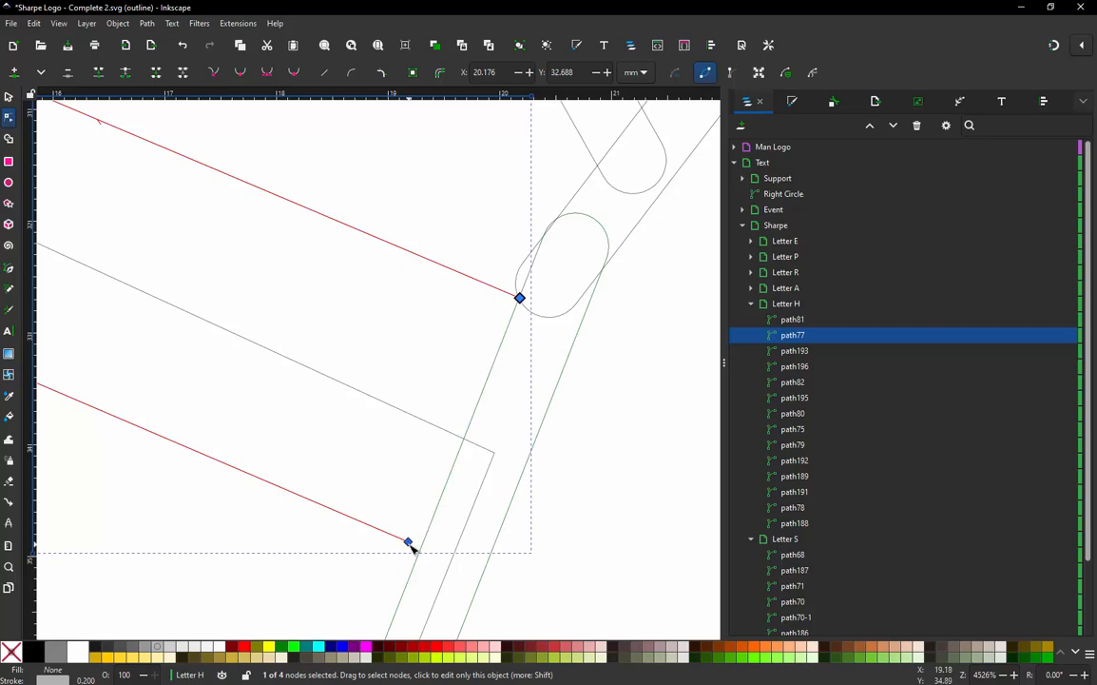
pyautogui.moveTo(410, 546); pyautogui.dragTo(424, 548)
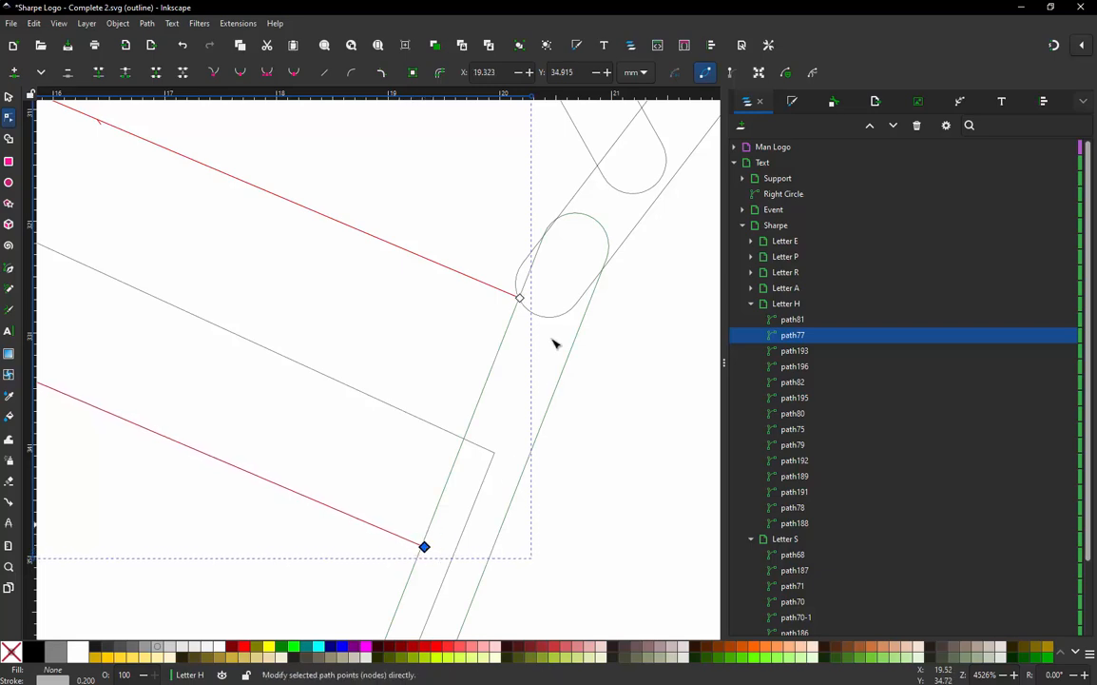
pyautogui.moveTo(525, 302); pyautogui.dragTo(525, 302)
# - Move the upper-left node of path77 onto the left column's edge, at about X 12.49, Y 29.44 mm
pyautogui.scroll(-4, 539, 475)
pyautogui.scroll(2, 269, 456)
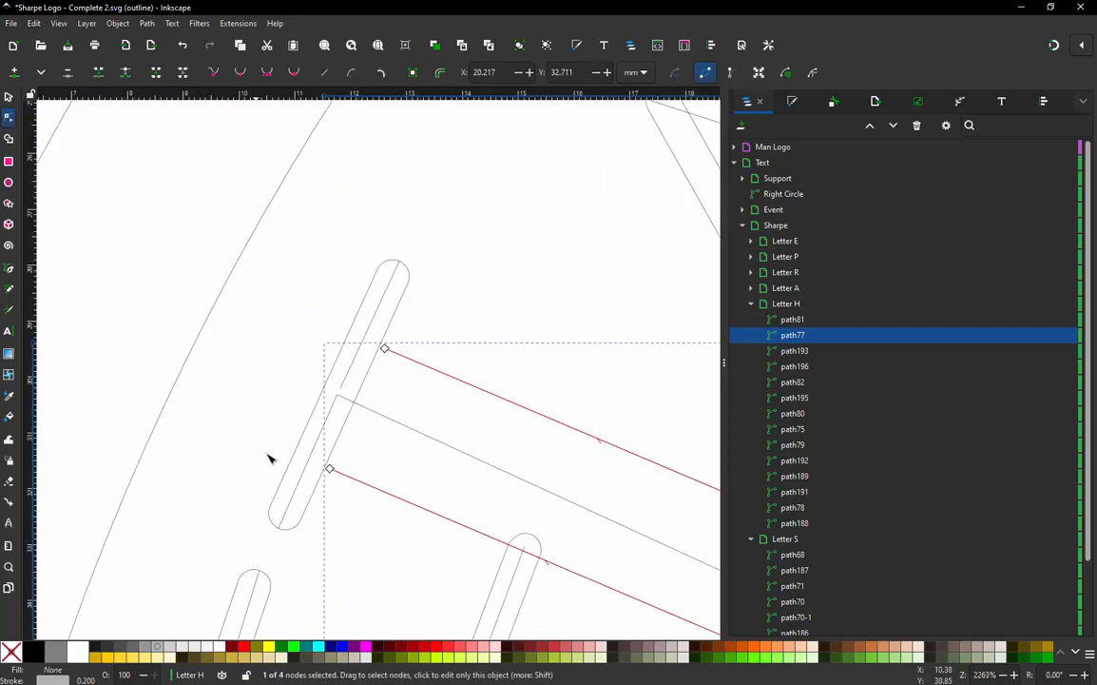
pyautogui.scroll(3, 341, 489)
pyautogui.scroll(2, 412, 433)
pyautogui.moveTo(402, 397); pyautogui.dragTo(362, 371)
pyautogui.scroll(-3, 335, 477)
pyautogui.scroll(2, 446, 238)
pyautogui.scroll(-5, 347, 294)
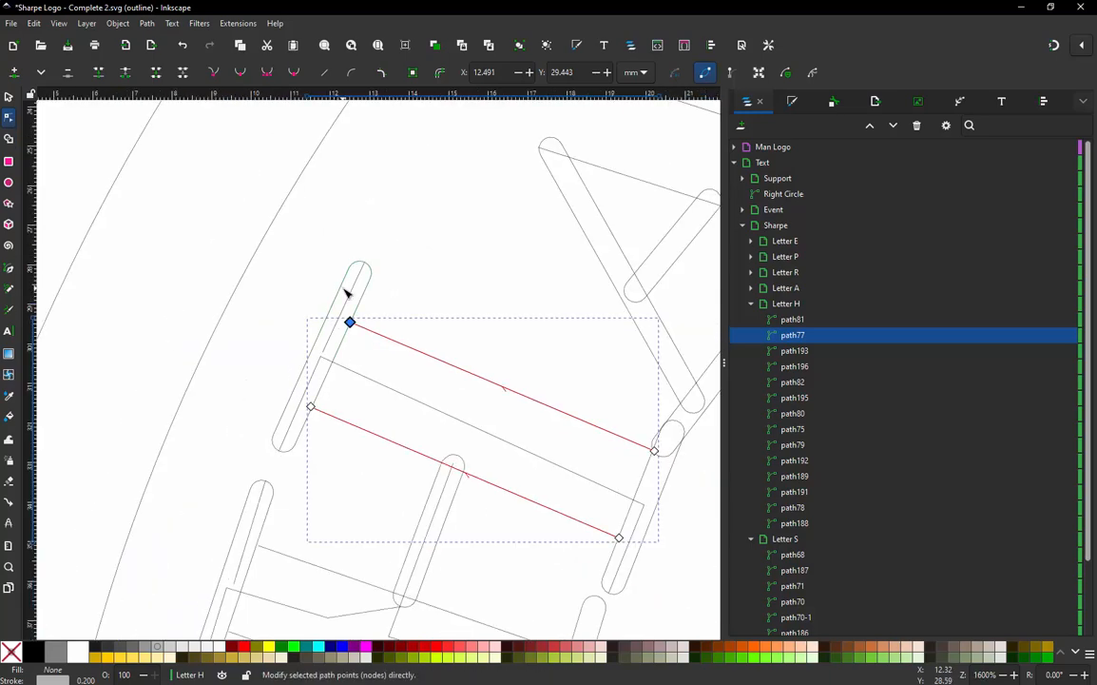
# - Move the upper-left node of letter H's lower bar (path75) onto the left column's edge, at about X 10.12, Y 35.08 mm
pyautogui.scroll(-3, 347, 294)
pyautogui.scroll(5, 342, 323)
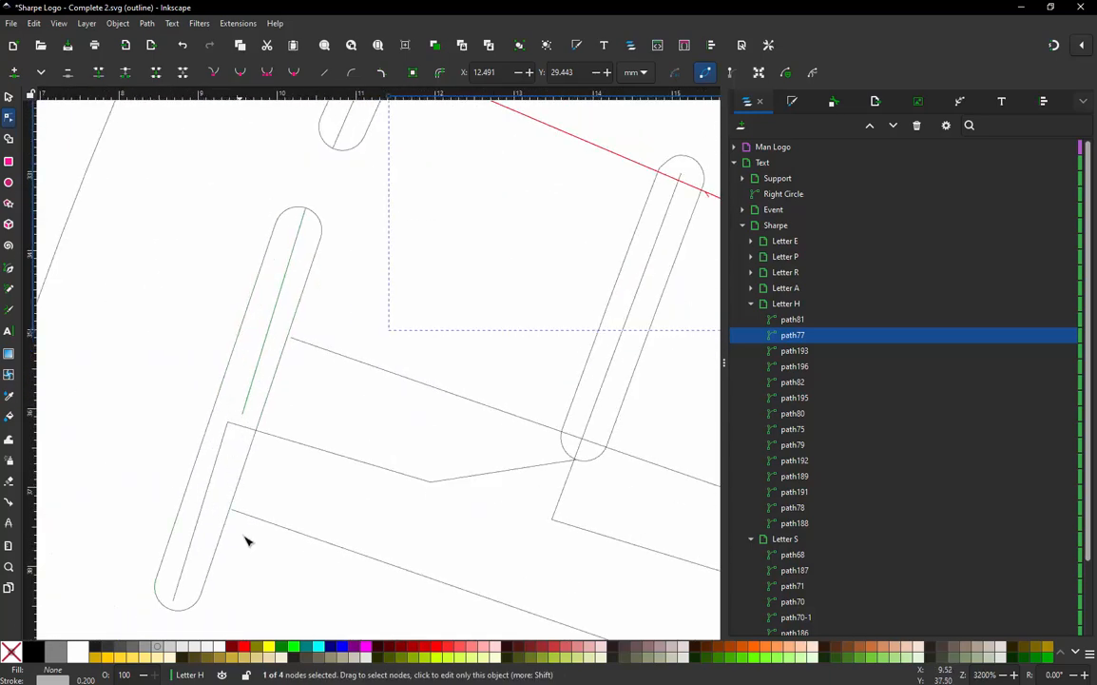
pyautogui.scroll(1, 245, 541)
pyautogui.scroll(3, 327, 254)
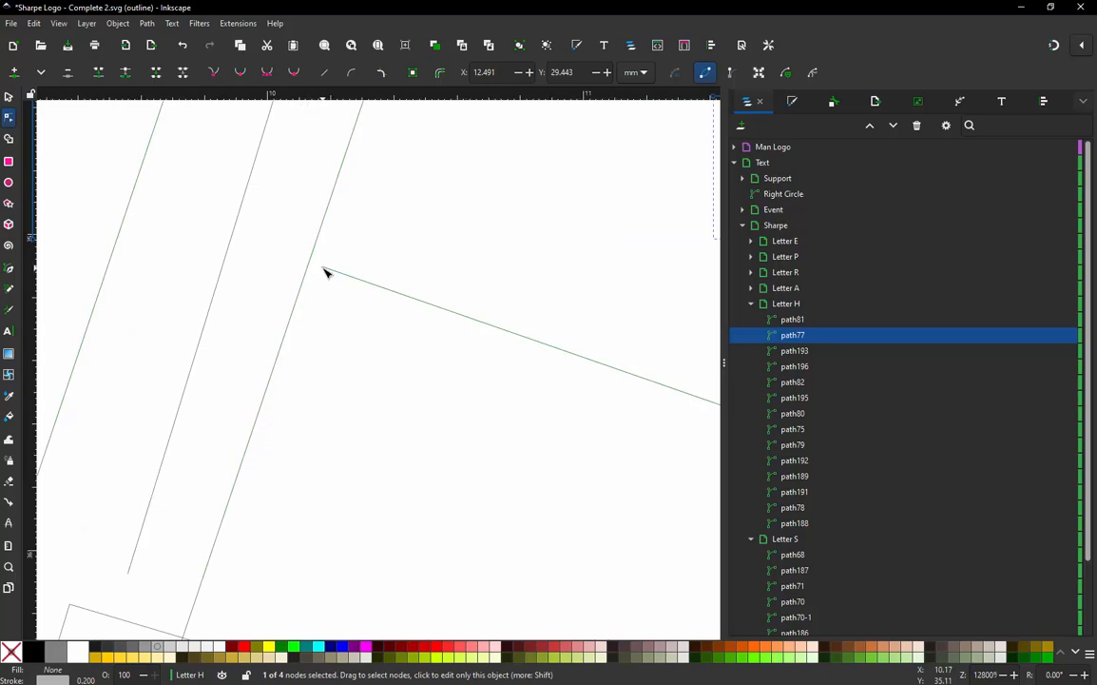
pyautogui.click(321, 268)
pyautogui.moveTo(322, 268); pyautogui.dragTo(308, 261)
# - Move the lower-left node of path75 onto the left column's edge, at about X 9.38, Y 37.26 mm
pyautogui.scroll(-3, 424, 209)
pyautogui.scroll(1, 242, 542)
pyautogui.scroll(2, 282, 504)
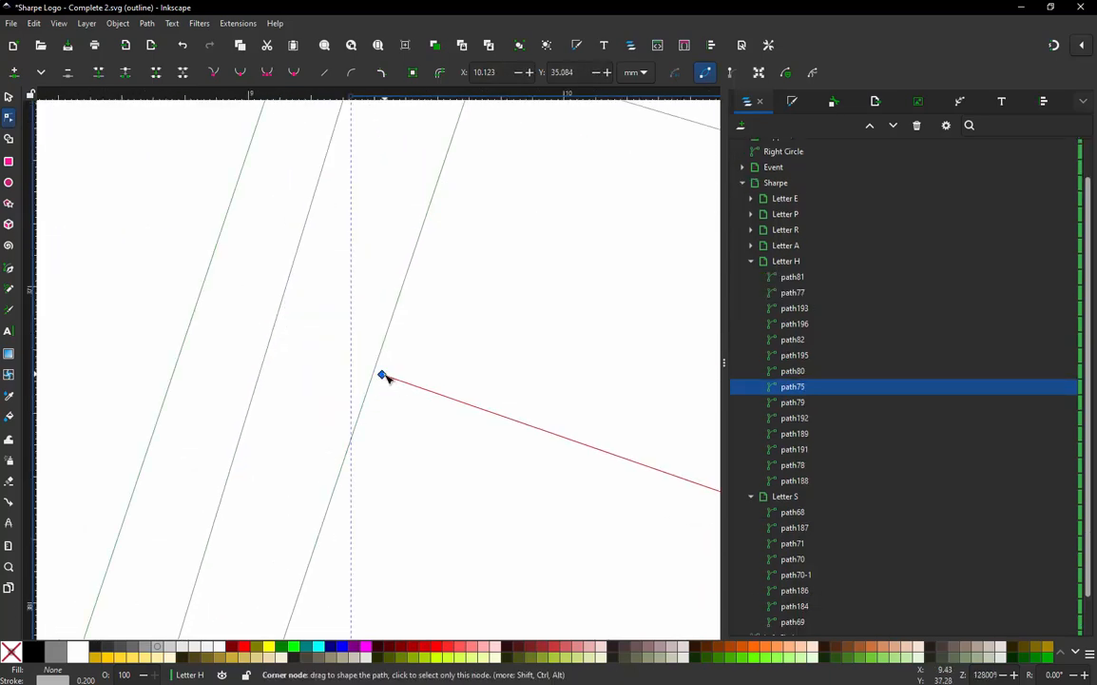
pyautogui.moveTo(383, 377); pyautogui.dragTo(369, 372)
# - Move the lower-right node of path75 closer to the right column's edge, at about X 17.42, Y 40.03 mm, and deselect the path
pyautogui.scroll(-8, 244, 338)
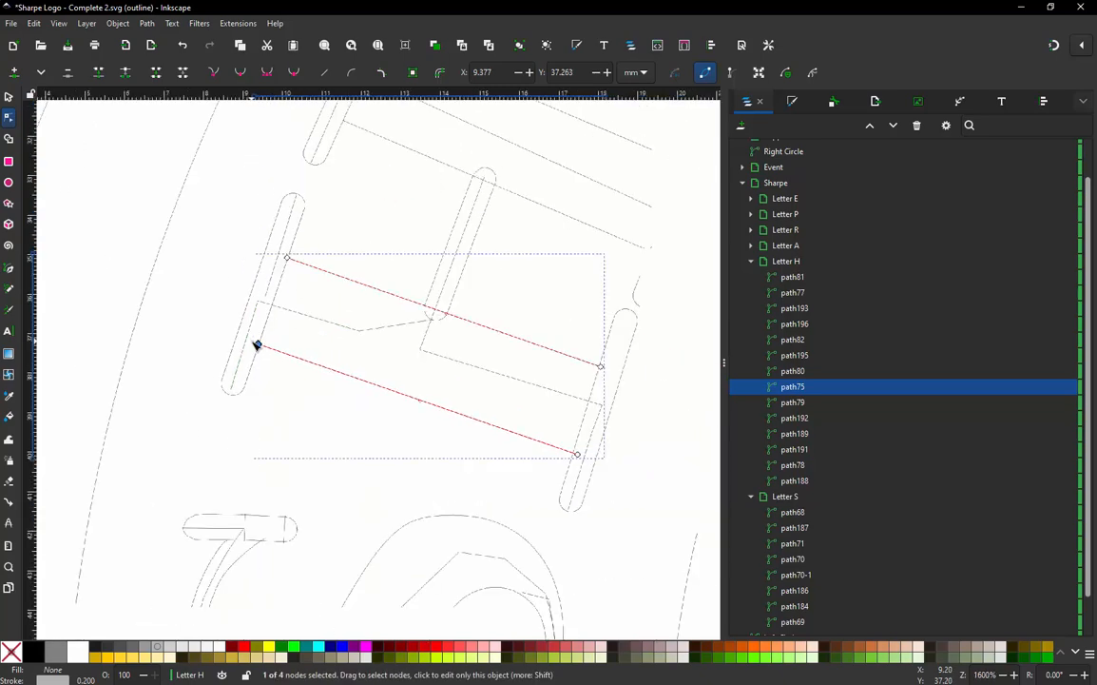
pyautogui.scroll(4, 433, 371)
pyautogui.scroll(2, 340, 446)
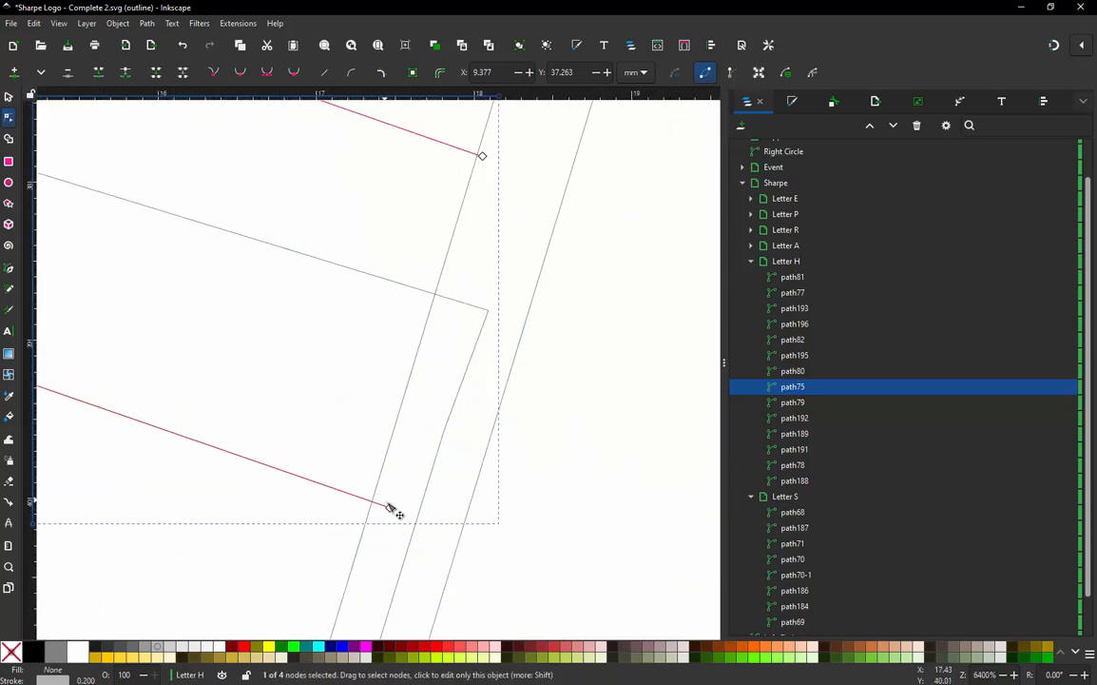
pyautogui.moveTo(387, 507); pyautogui.dragTo(382, 503)
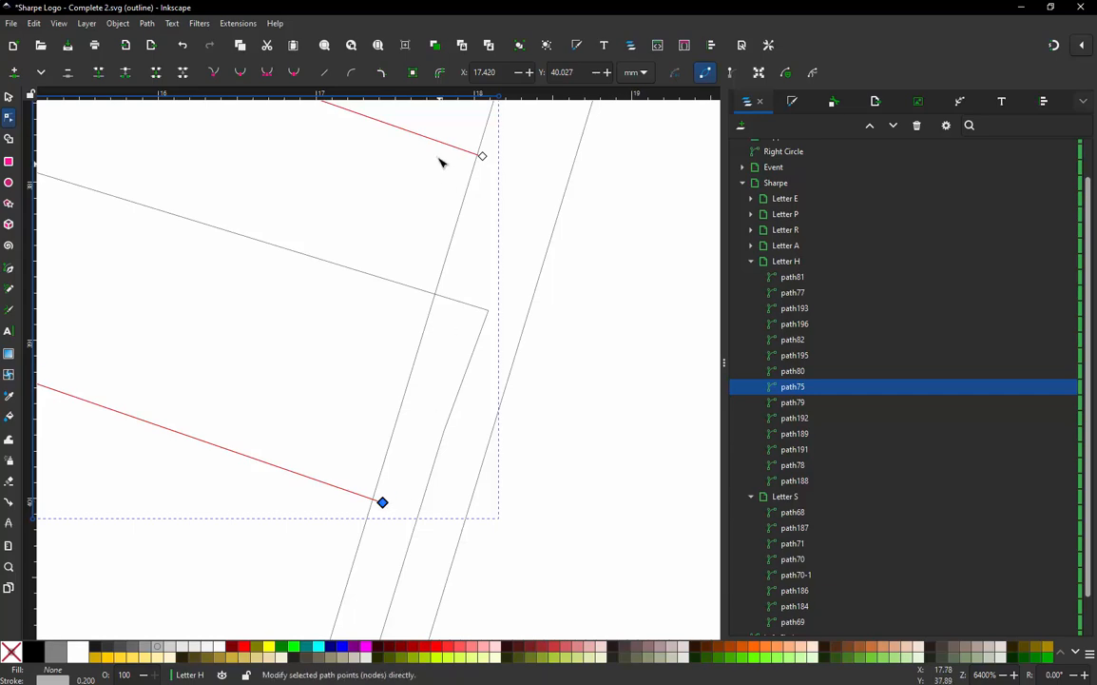
pyautogui.scroll(-5, 478, 439)
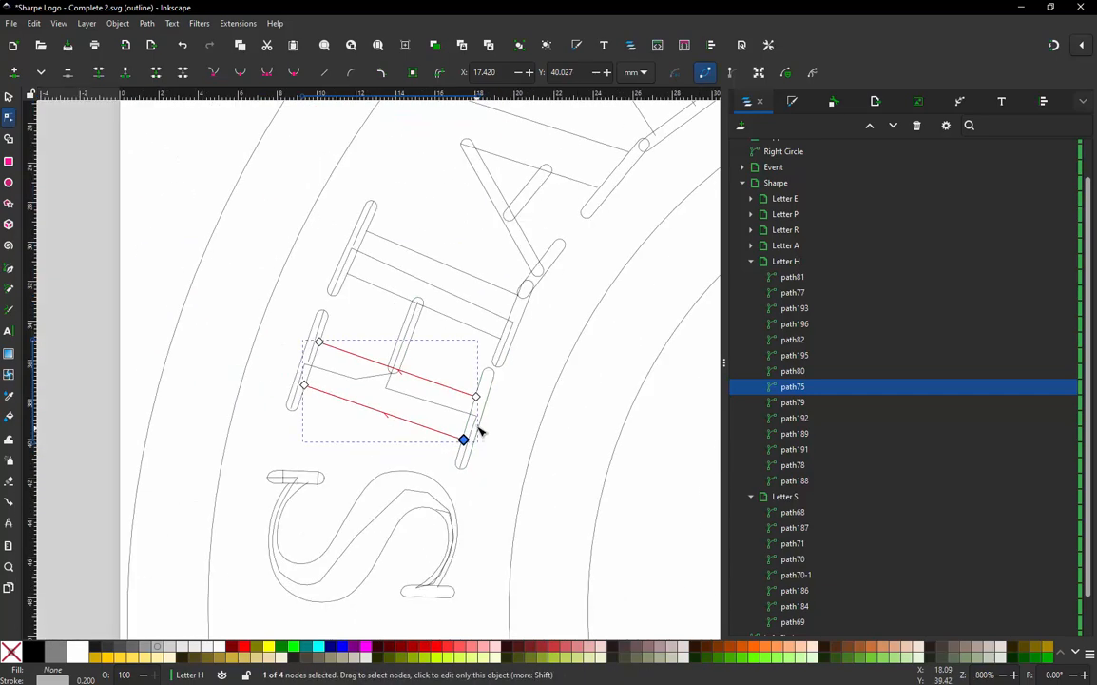
pyautogui.scroll(2, 415, 307)
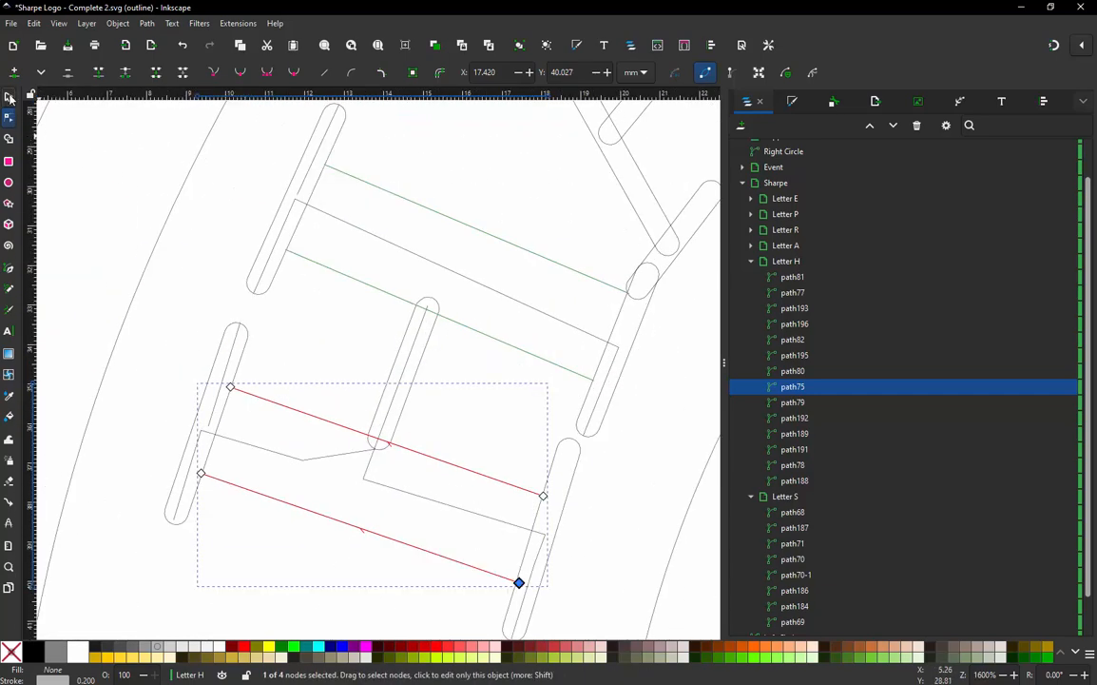
pyautogui.click(9, 98)
pyautogui.click(147, 196)
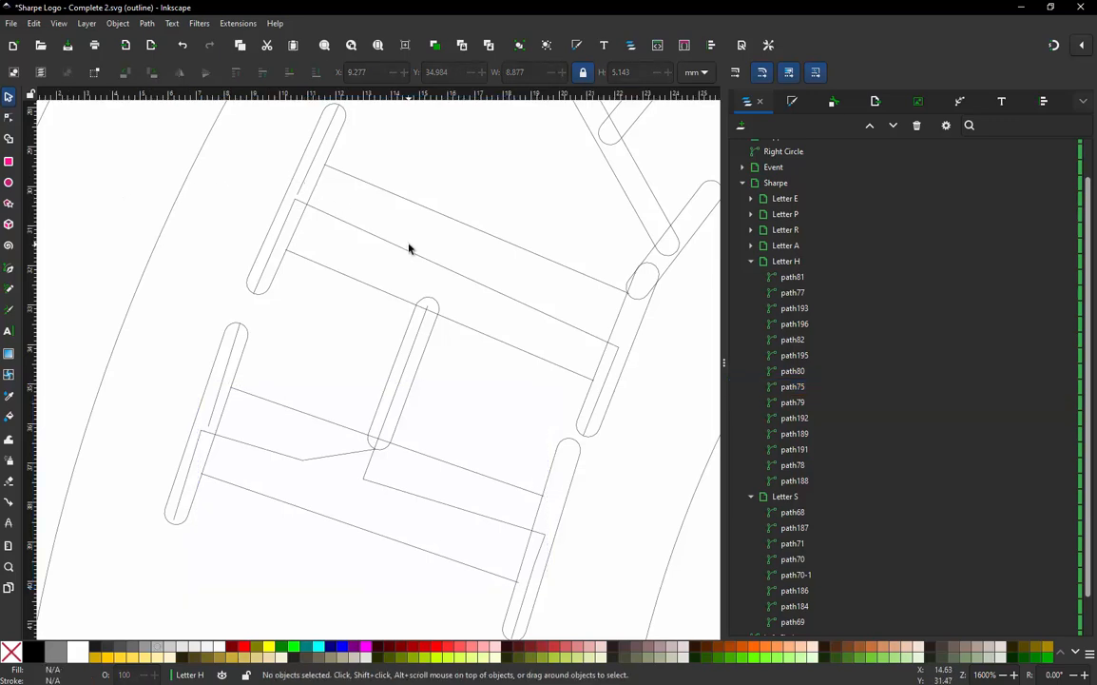
# - Draw a bent path about 0.5 × 1.6 mm from the lower end of the upper bar's right column up to where the bar meets it
pyautogui.scroll(-1, 516, 318)
pyautogui.scroll(2, 572, 361)
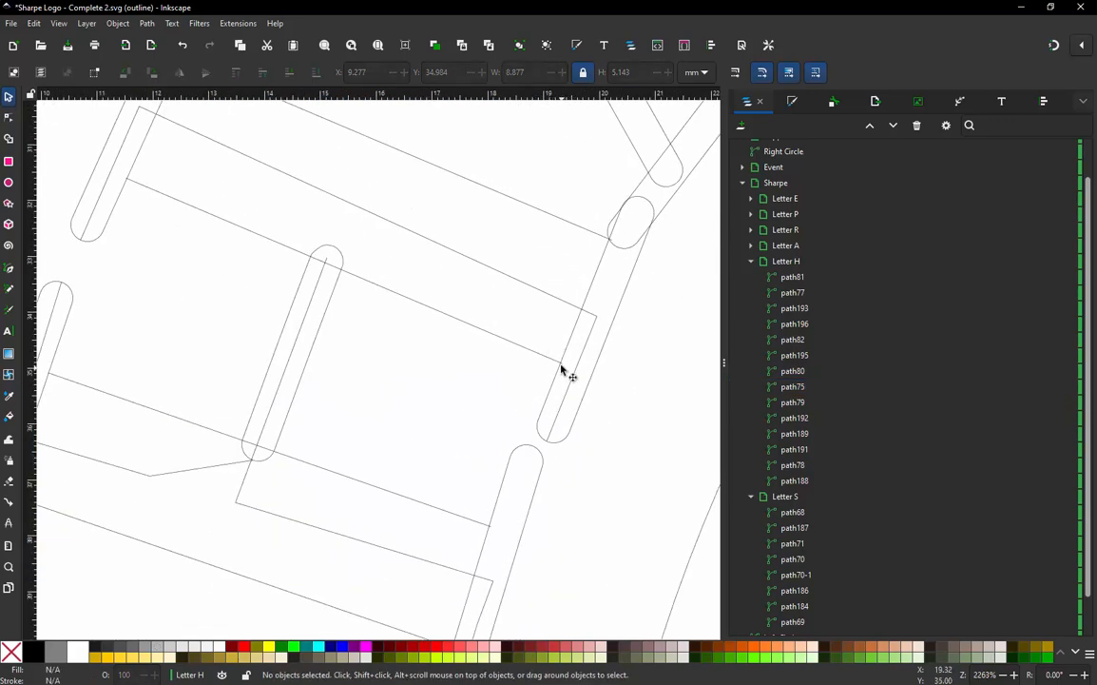
pyautogui.click(558, 364)
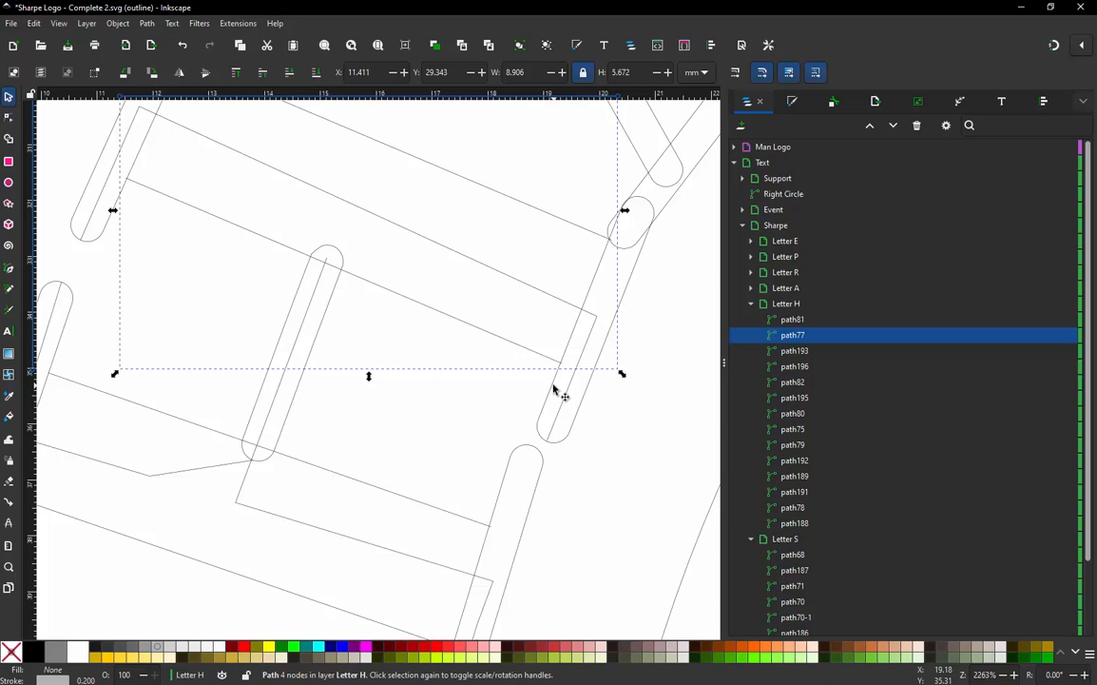
pyautogui.click(552, 385)
pyautogui.click(517, 345)
pyautogui.click(552, 395)
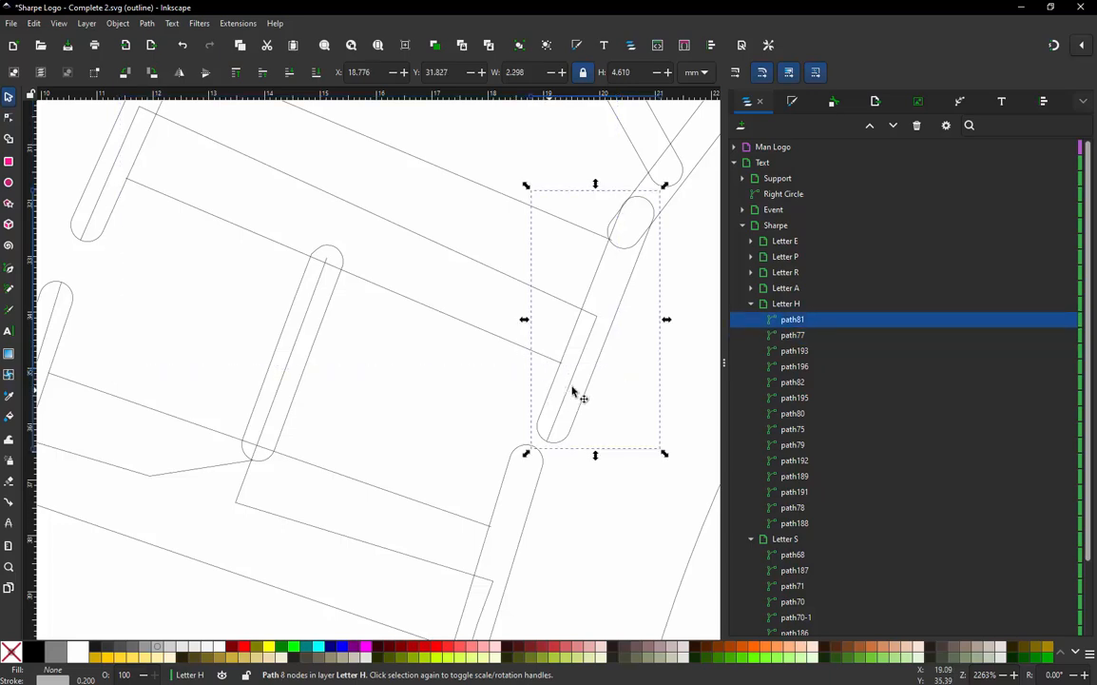
pyautogui.click(793, 335)
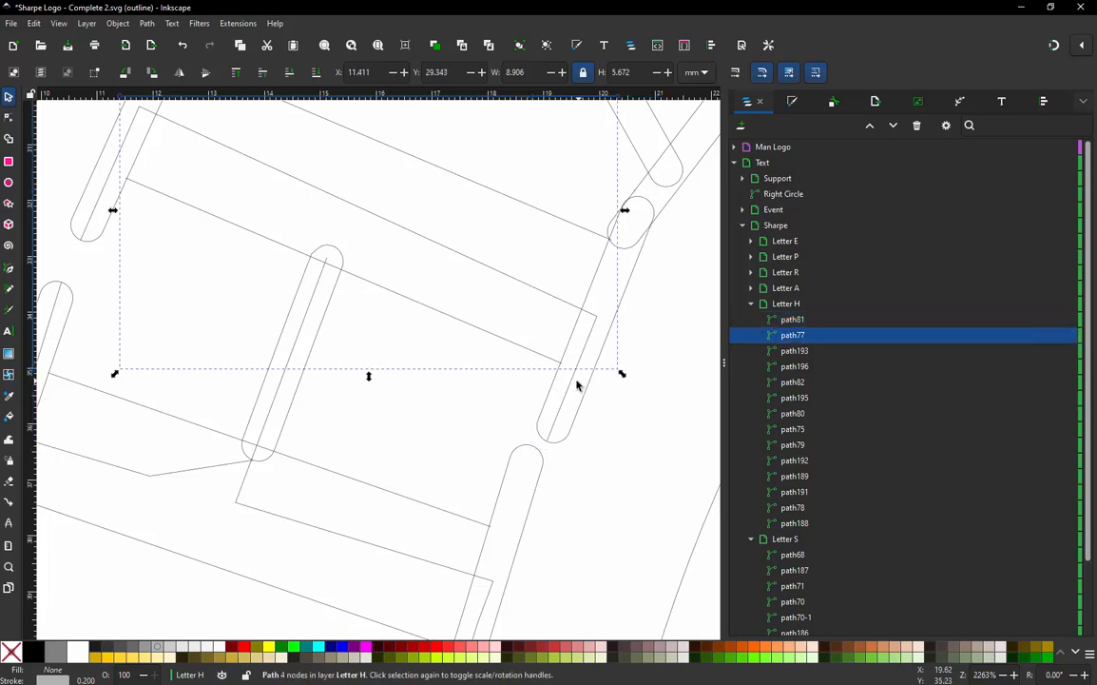
pyautogui.press('b')
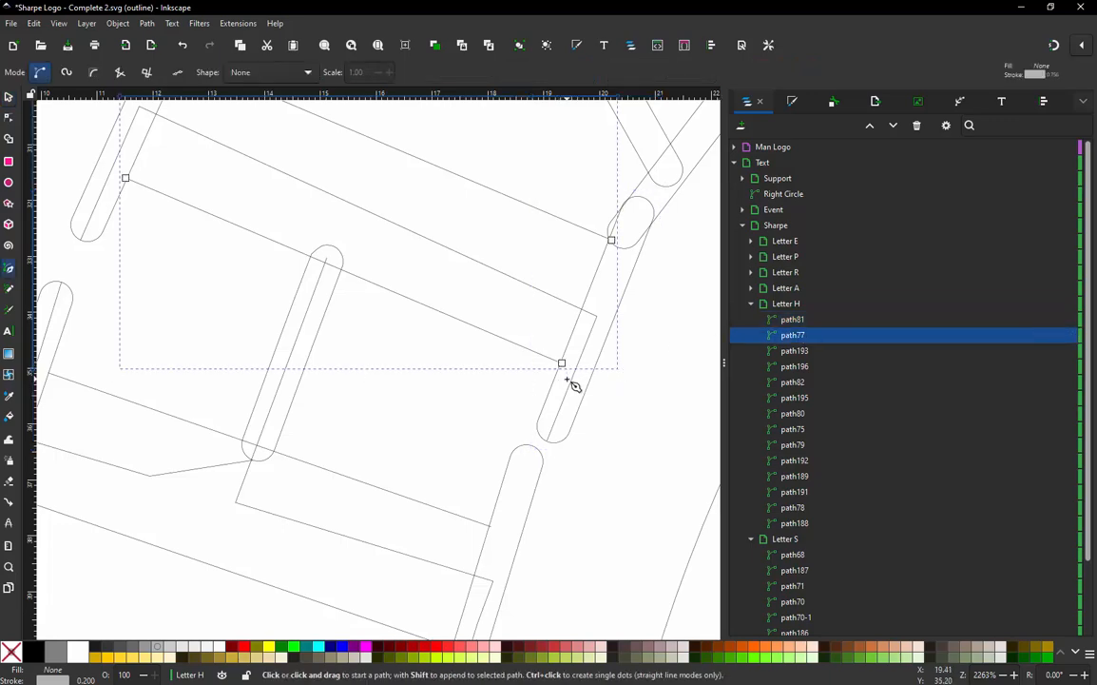
pyautogui.click(548, 436)
pyautogui.click(574, 369)
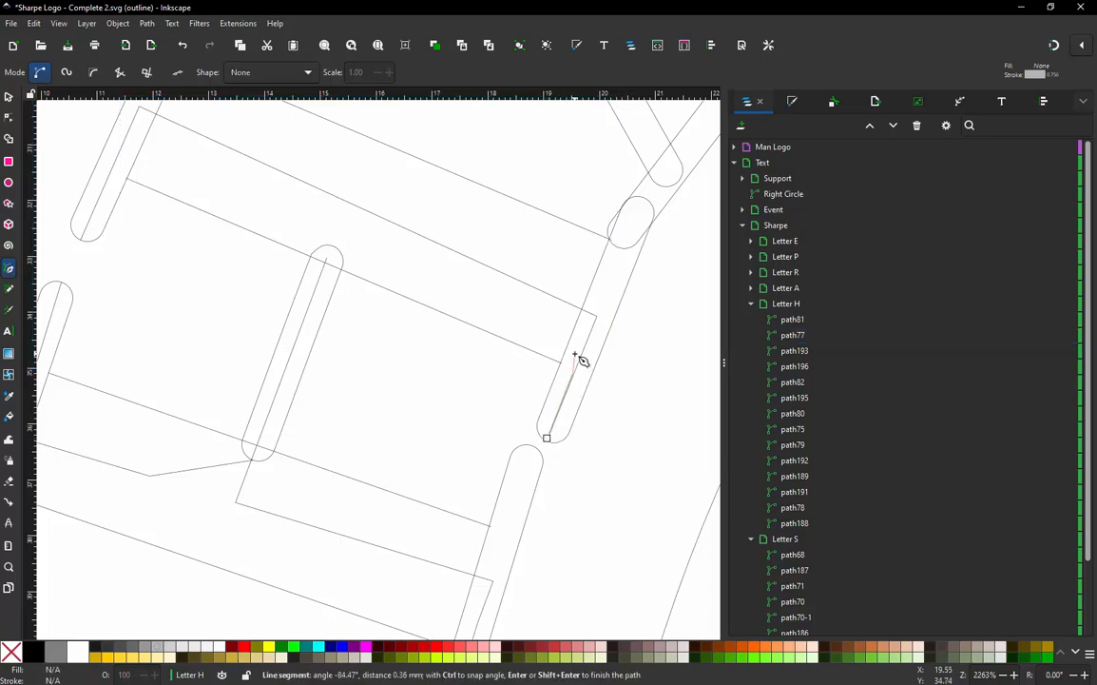
pyautogui.doubleClick(569, 348)
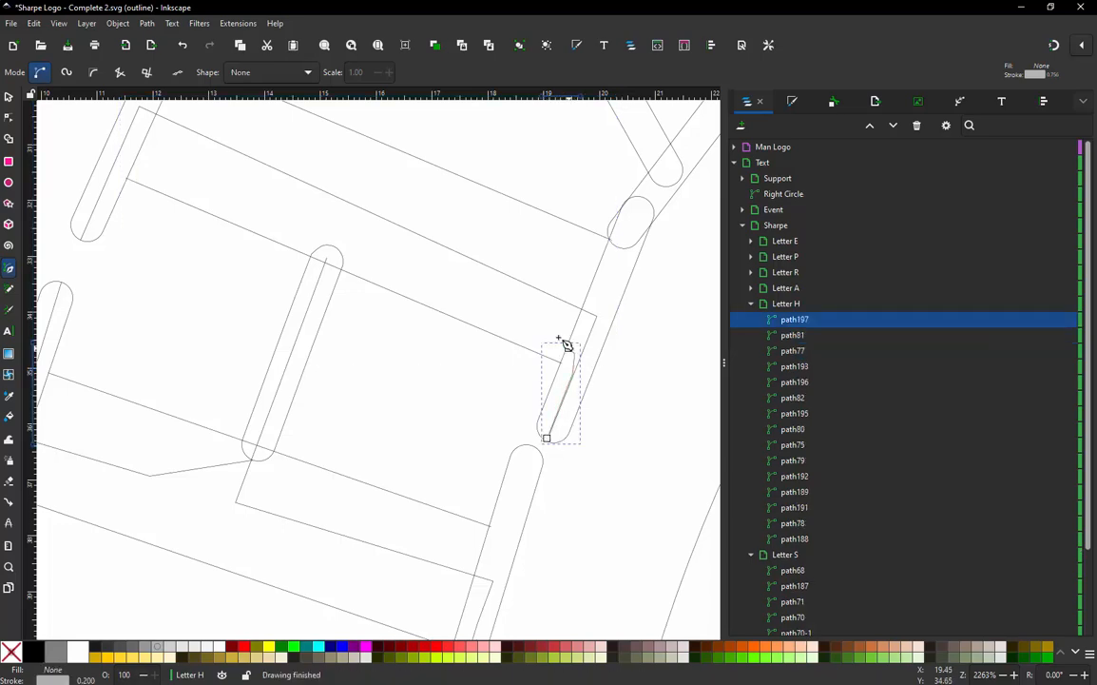
# - Reorder the new path to sit between path81 and path77 in Letter H, restore normal display and deselect it
pyautogui.moveTo(804, 321)
pyautogui.mouseDown()
pyautogui.moveTo(810, 345)
pyautogui.moveTo(805, 337)
pyautogui.mouseUp()
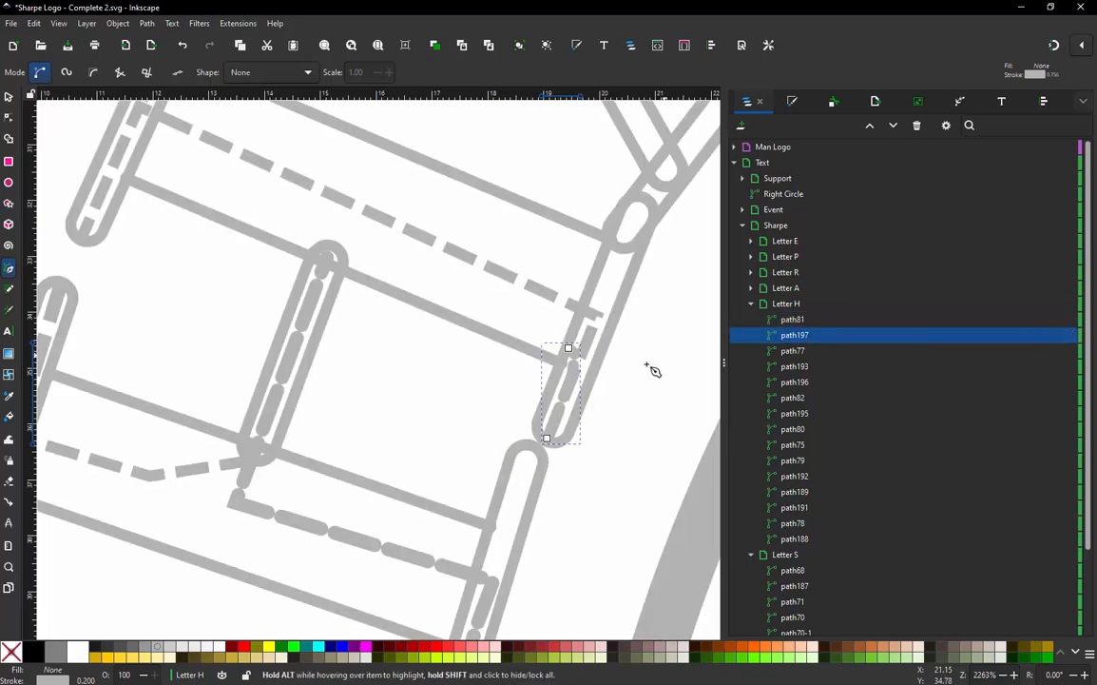
pyautogui.click(8, 99)
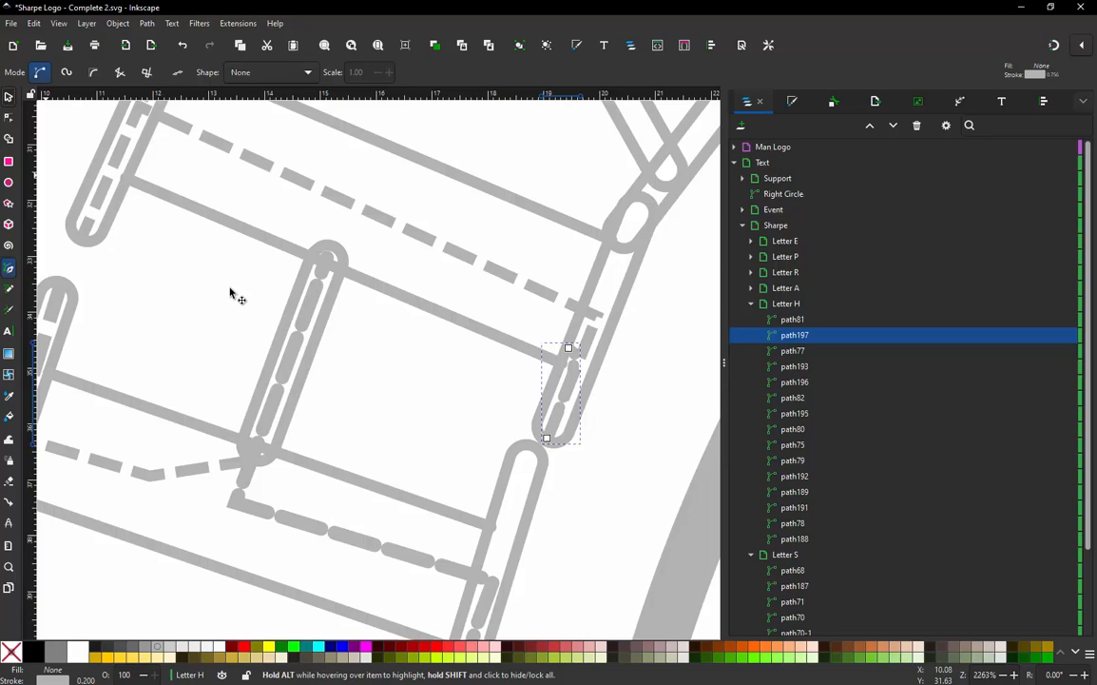
pyautogui.click(441, 409)
pyautogui.scroll(-2, 578, 370)
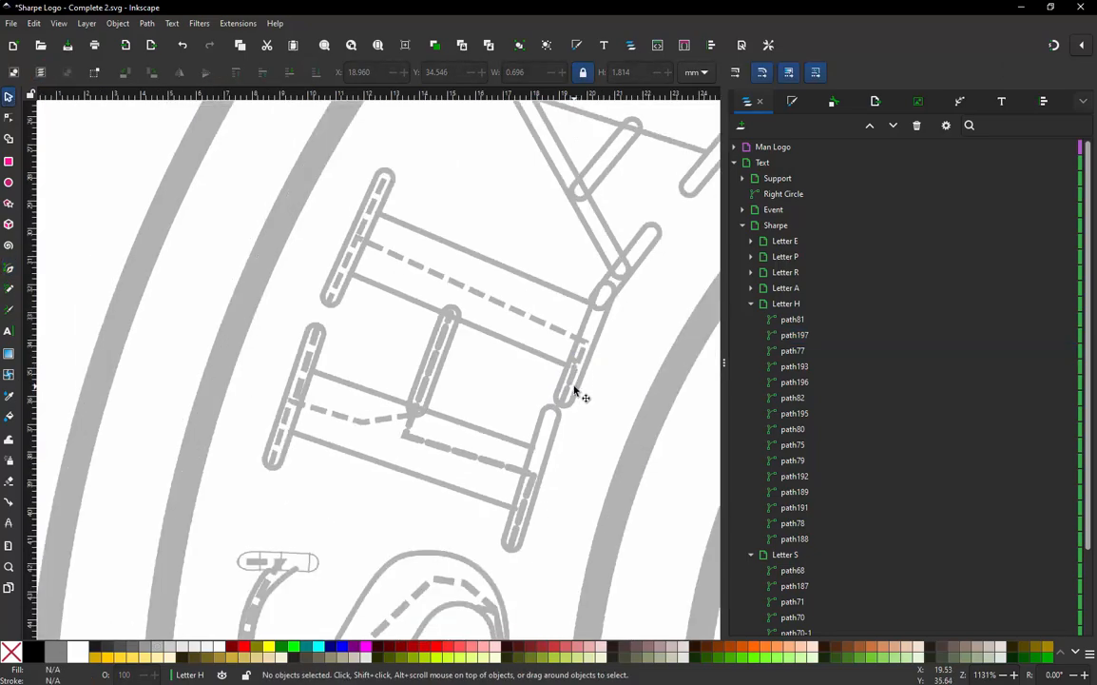
pyautogui.scroll(-2, 576, 390)
pyautogui.scroll(4, 576, 387)
pyautogui.scroll(-3, 581, 388)
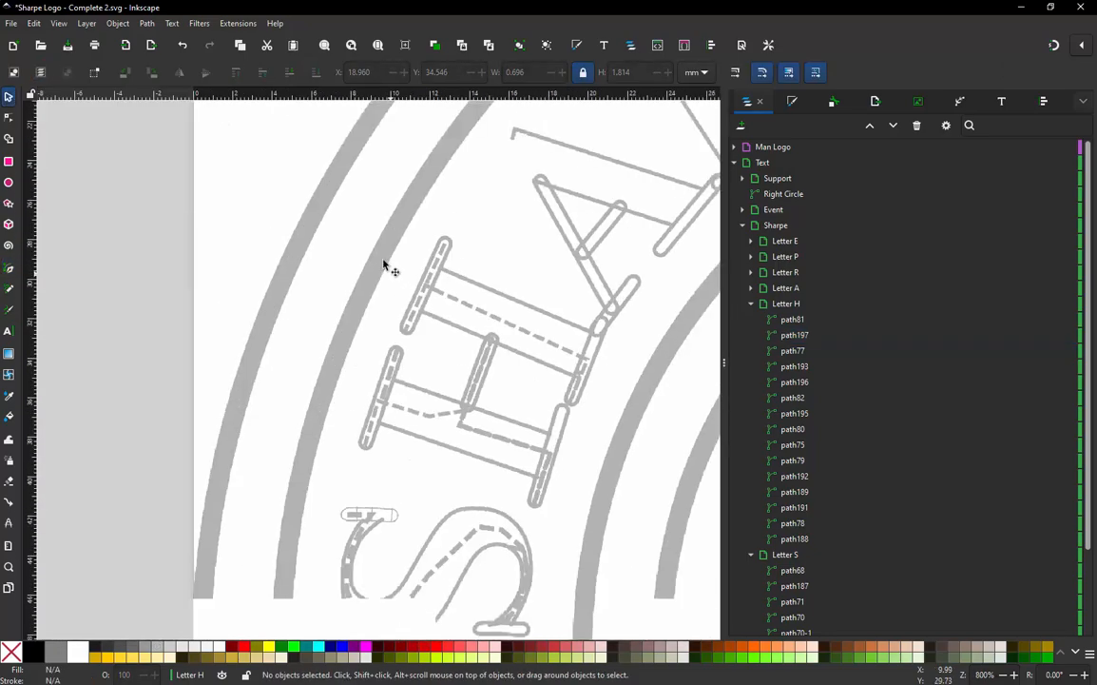
# - Set the new connecting path's embroidery stitch method to Manual Stitch and apply the parameters
pyautogui.scroll(2, 614, 404)
pyautogui.click(608, 407)
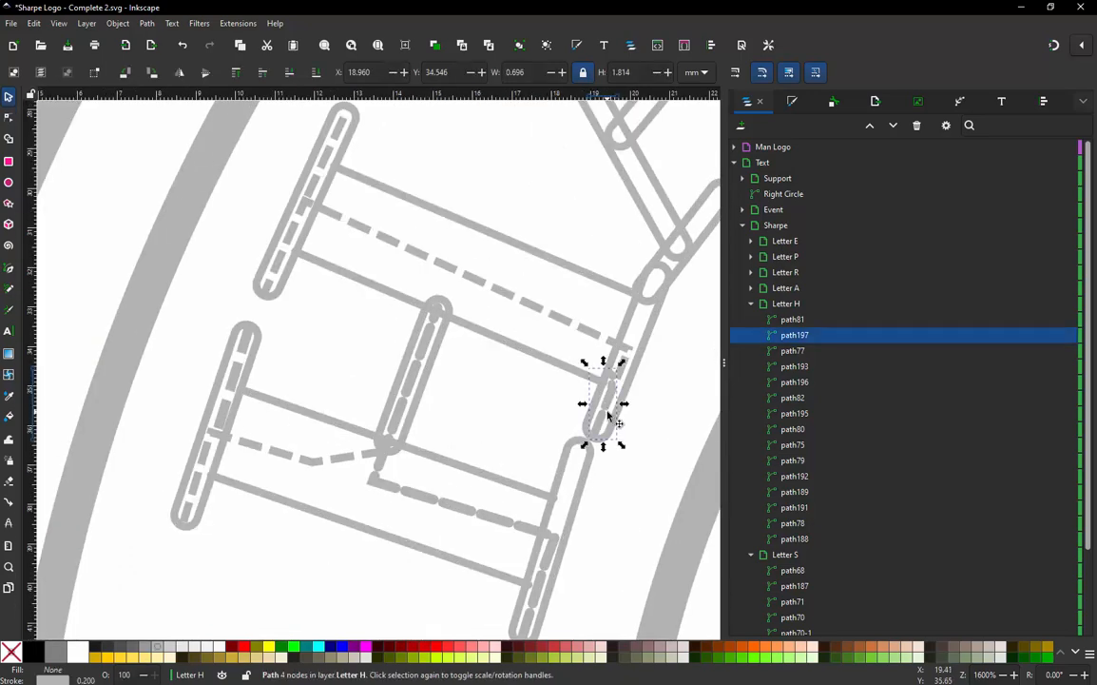
pyautogui.hotkey('alt', 'q')
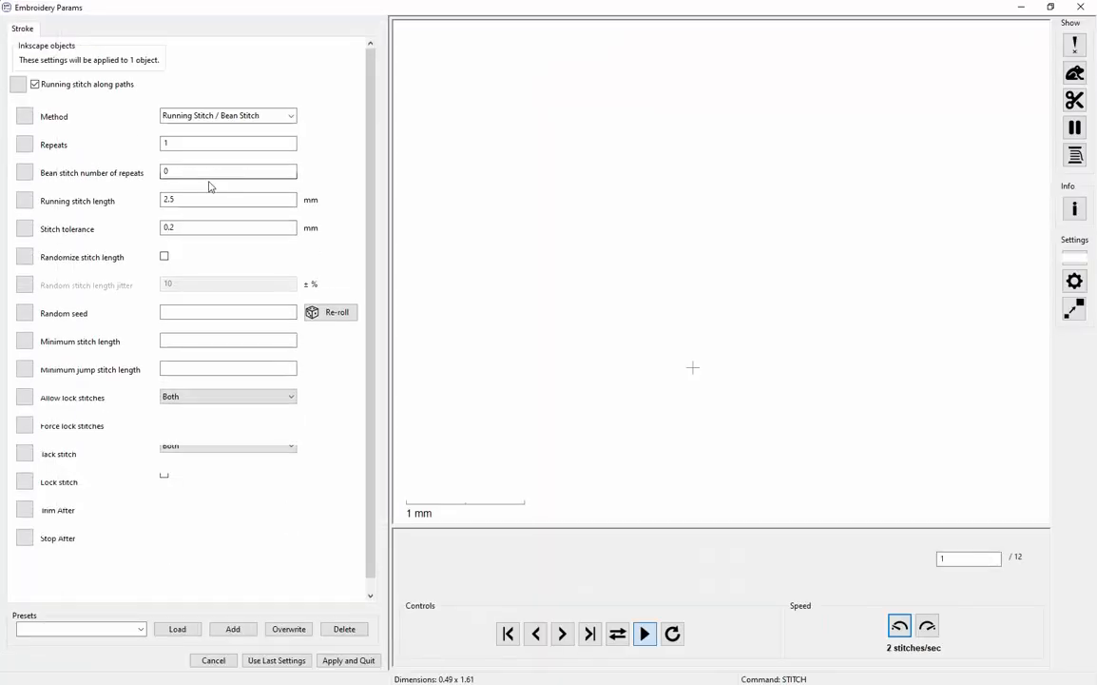
pyautogui.click(183, 119)
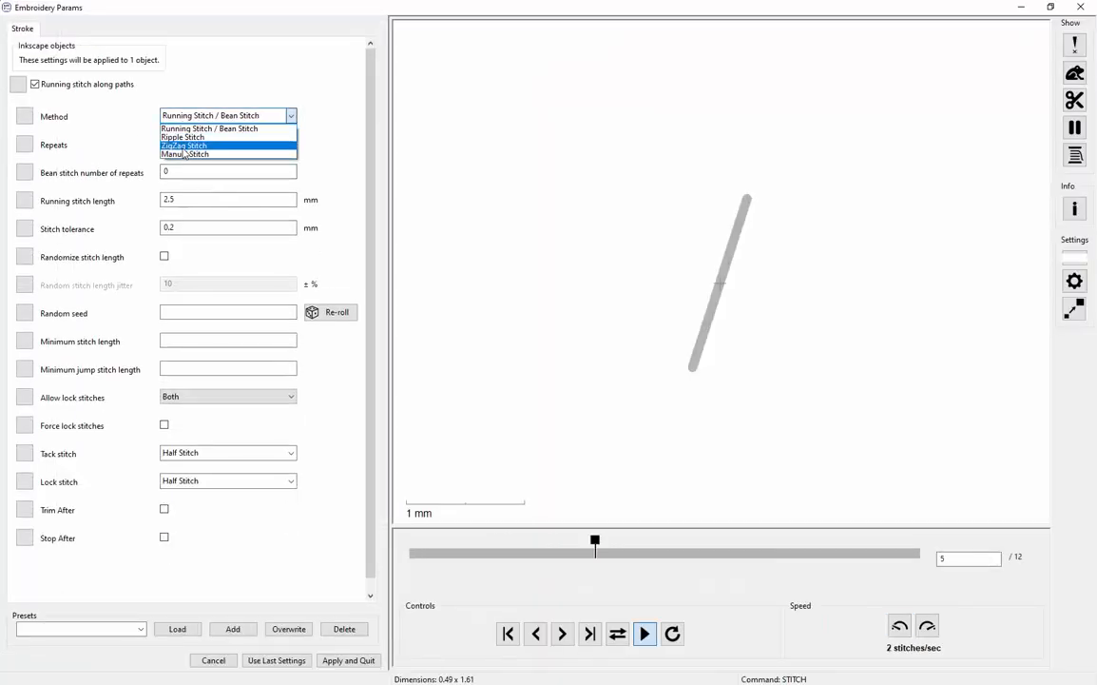
pyautogui.click(183, 153)
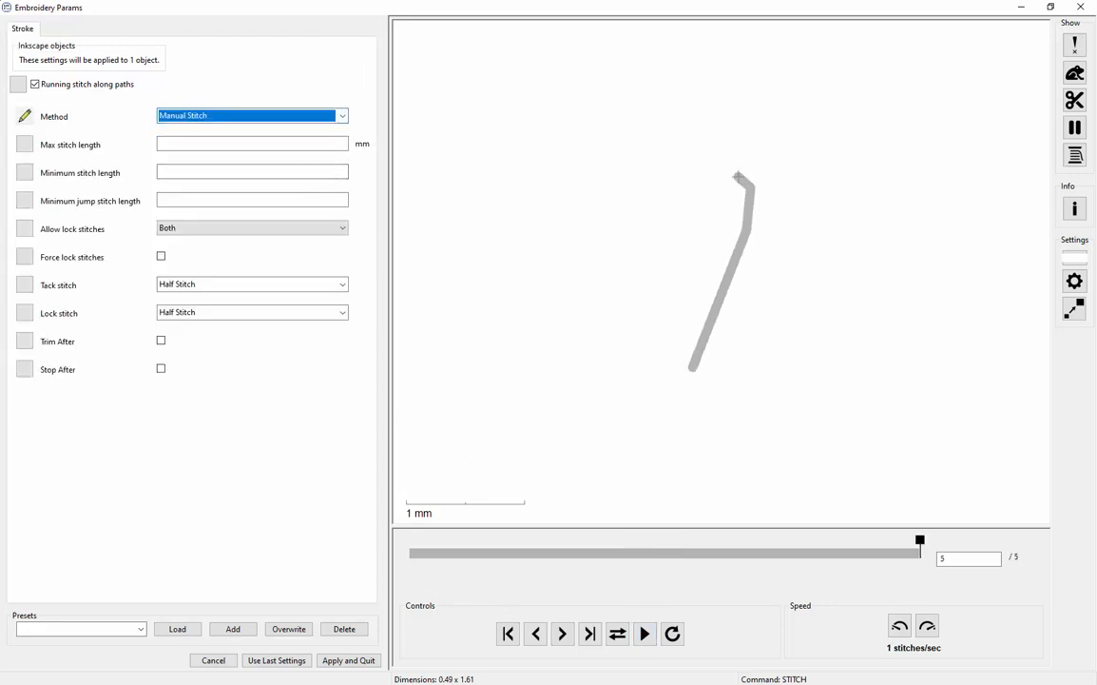
pyautogui.click(345, 661)
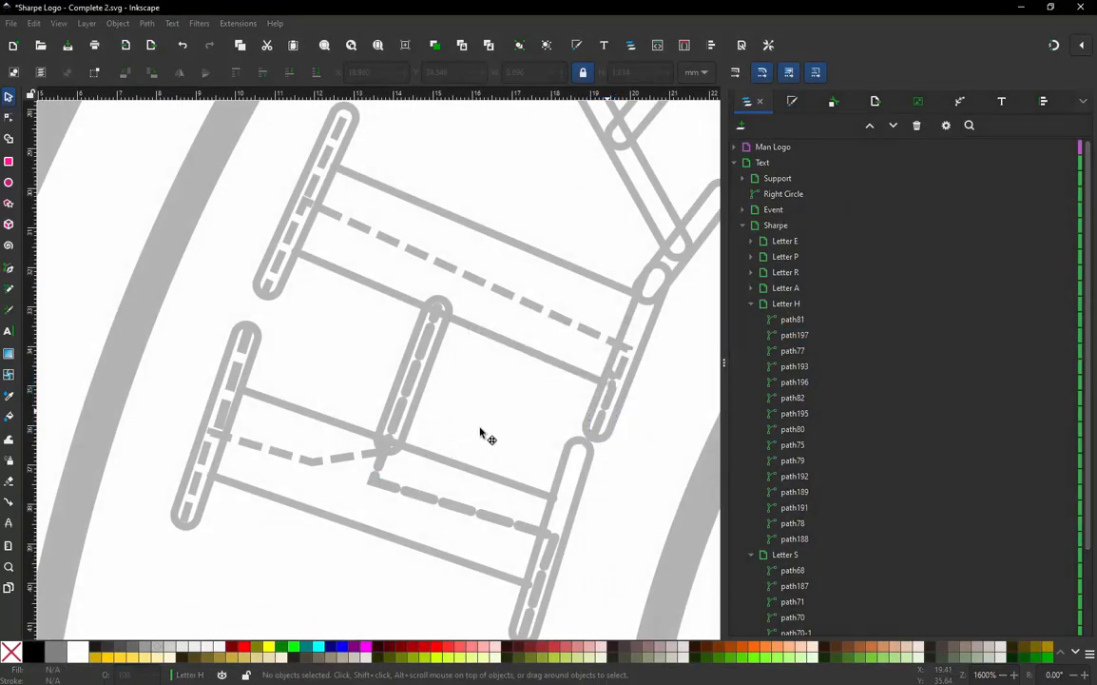
# - Select all paths of letters H and S and examine their stitch preview in the embroidery parameters, then close it
pyautogui.scroll(-5, 454, 381)
pyautogui.scroll(2, 446, 348)
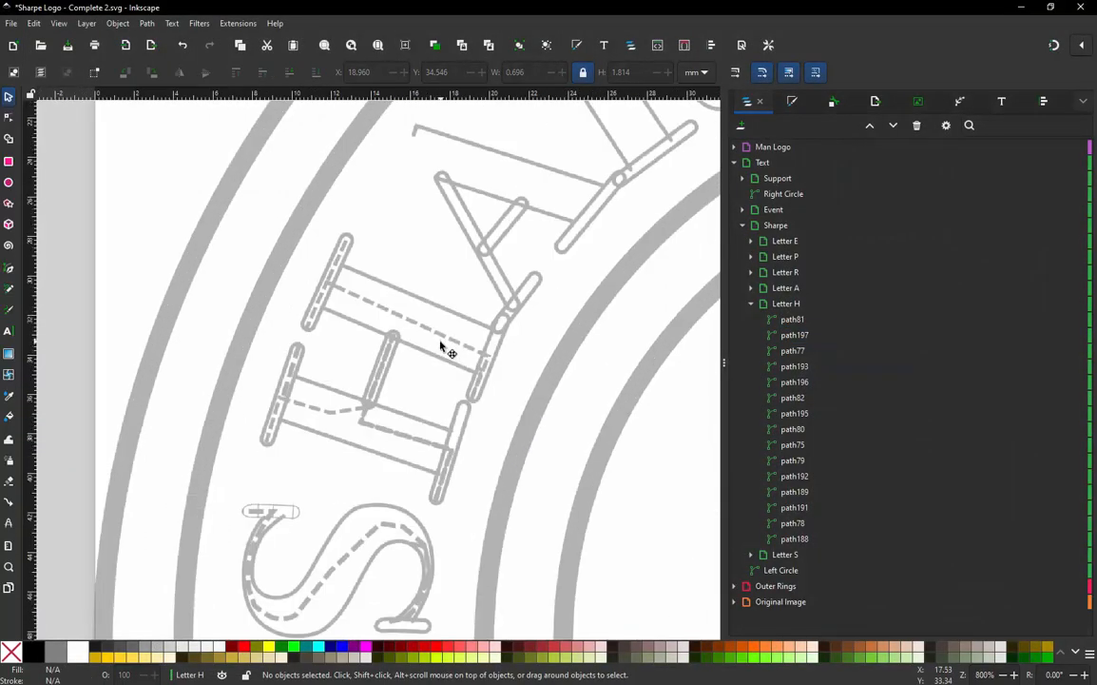
pyautogui.scroll(-1, 439, 344)
pyautogui.scroll(2, 414, 392)
pyautogui.scroll(-1, 415, 393)
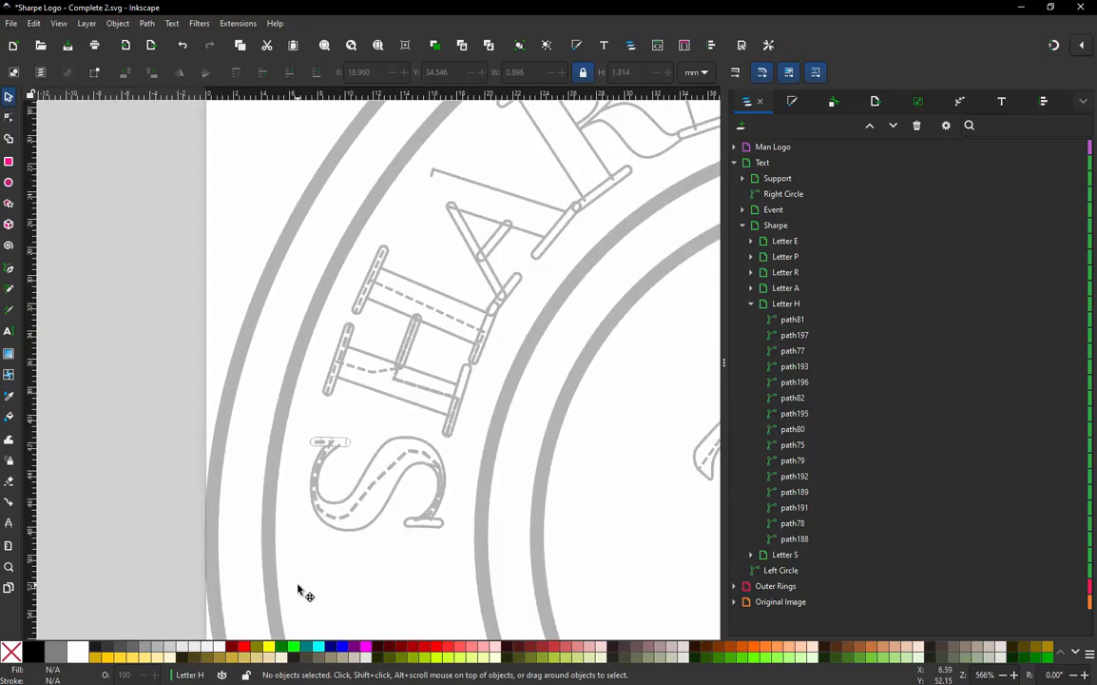
pyautogui.moveTo(299, 585); pyautogui.dragTo(505, 243)
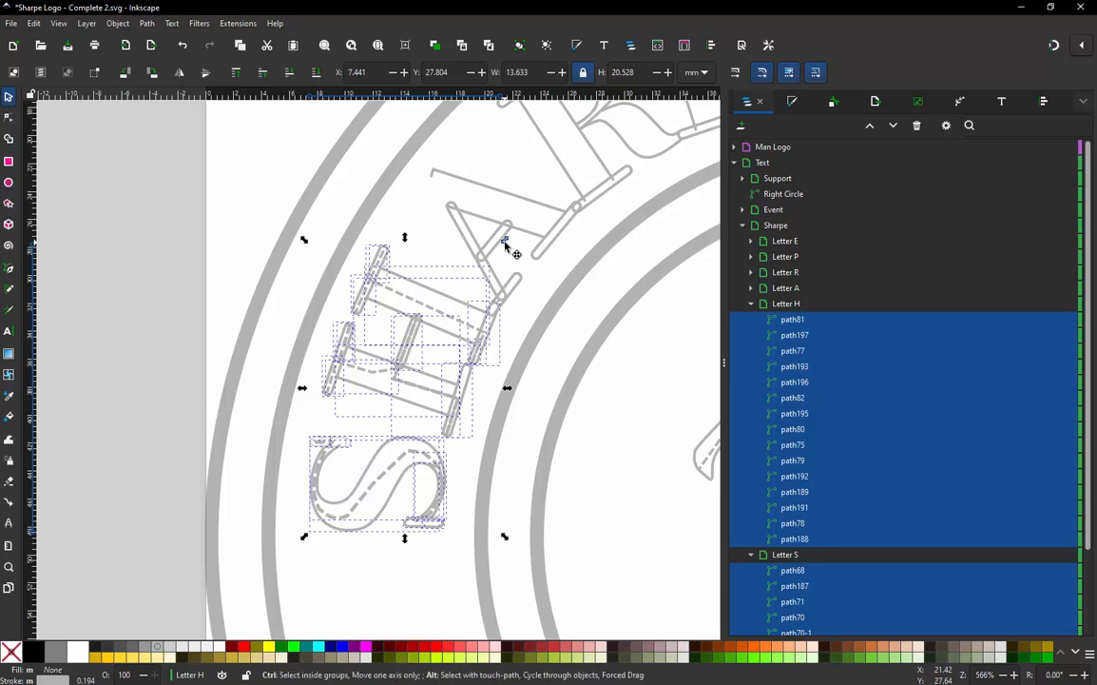
pyautogui.hotkey('ctrl', 'alt', 'p')
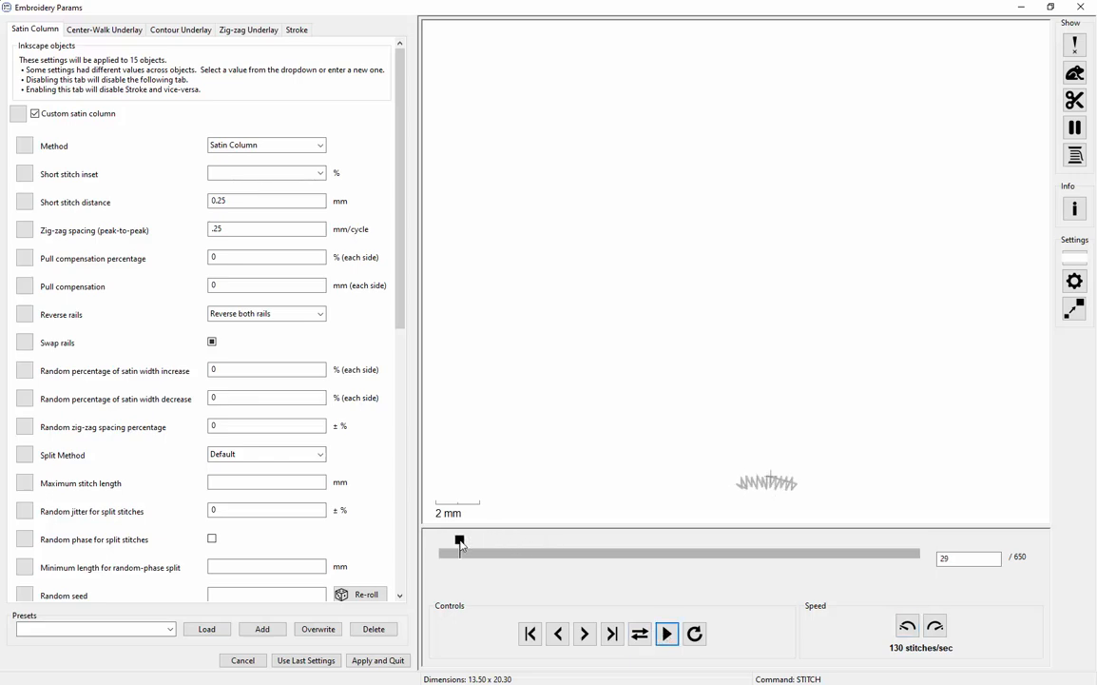
pyautogui.moveTo(477, 543)
pyautogui.mouseDown()
pyautogui.moveTo(800, 563)
pyautogui.moveTo(1022, 552)
pyautogui.mouseUp()
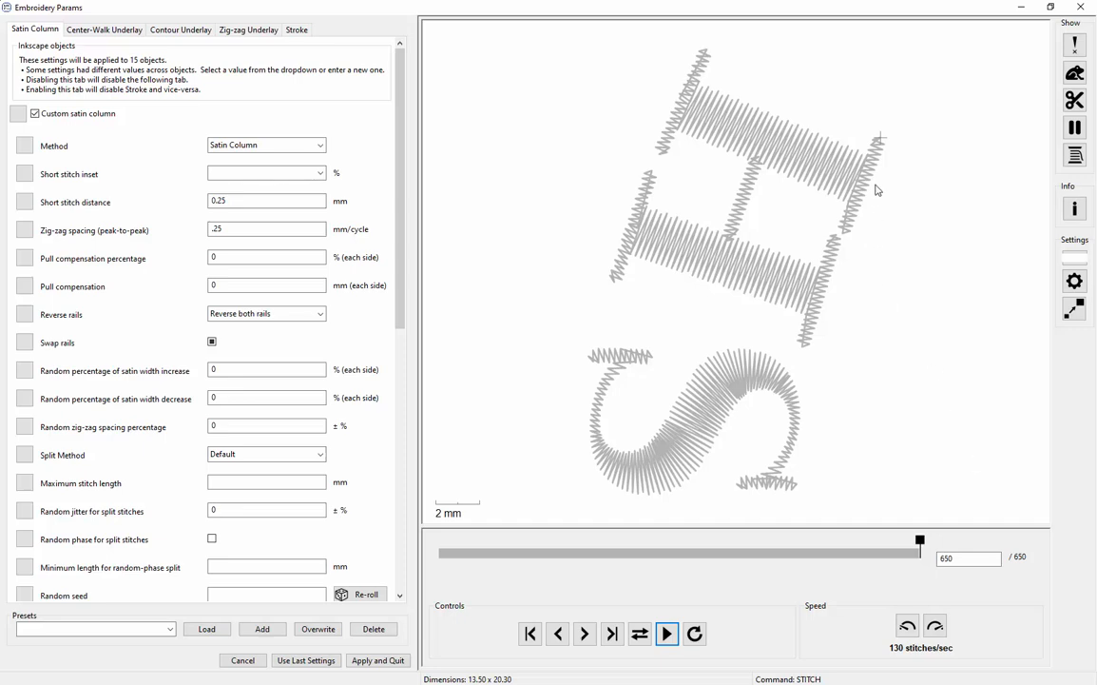
pyautogui.scroll(7, 853, 167)
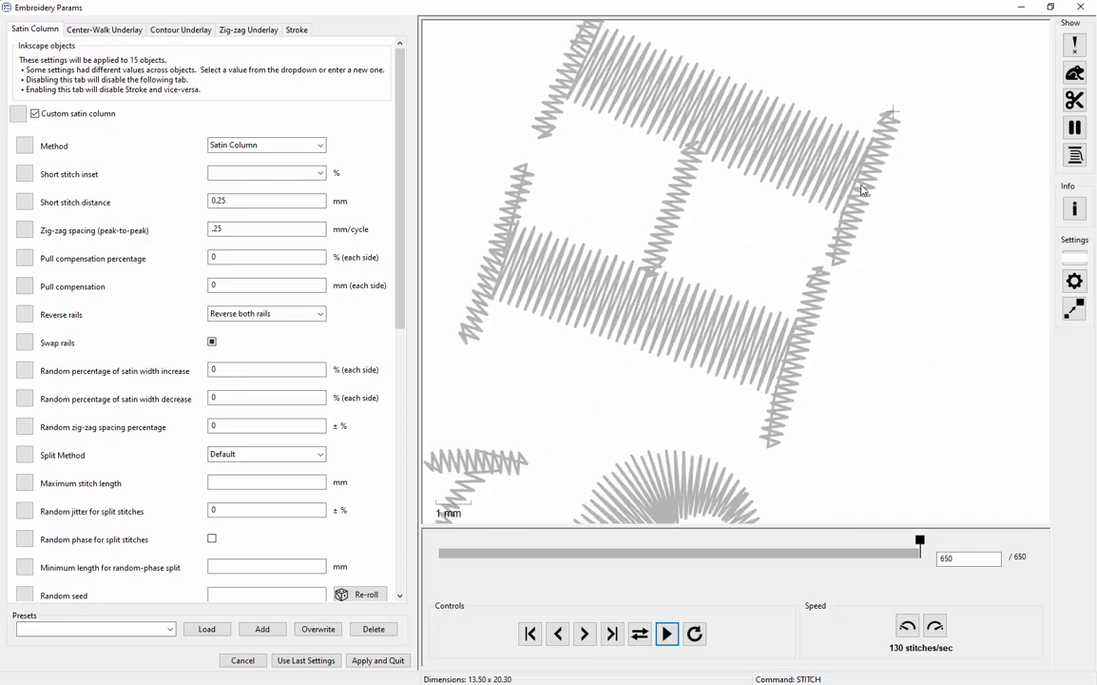
pyautogui.scroll(1, 859, 193)
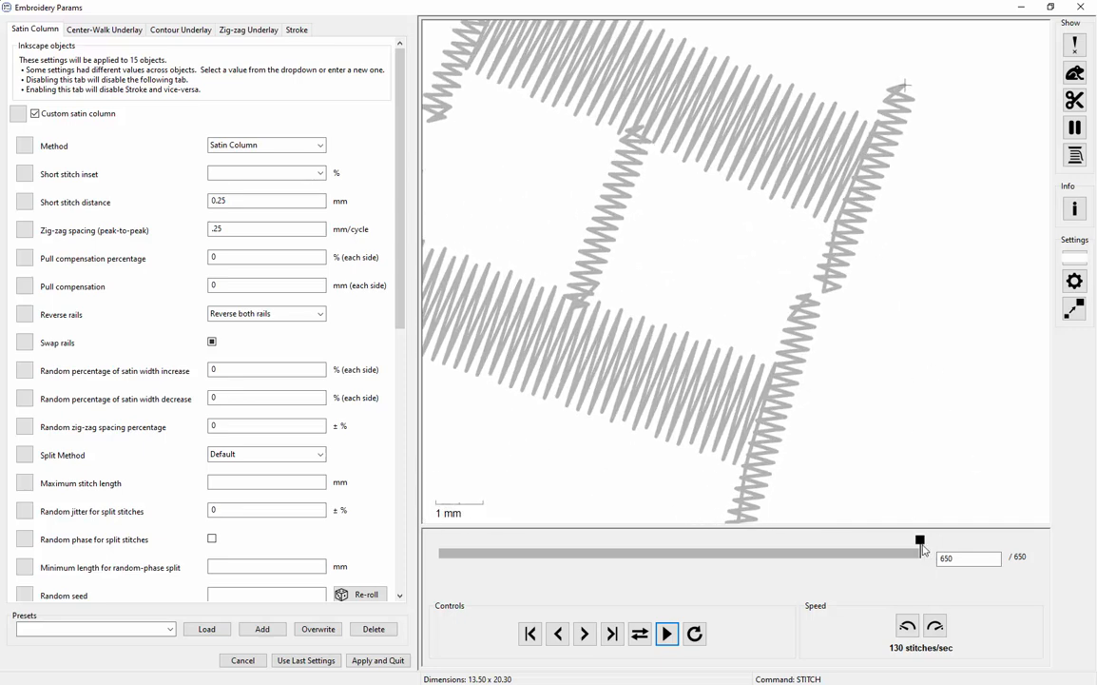
pyautogui.moveTo(923, 550); pyautogui.dragTo(960, 545)
pyautogui.scroll(-13, 791, 281)
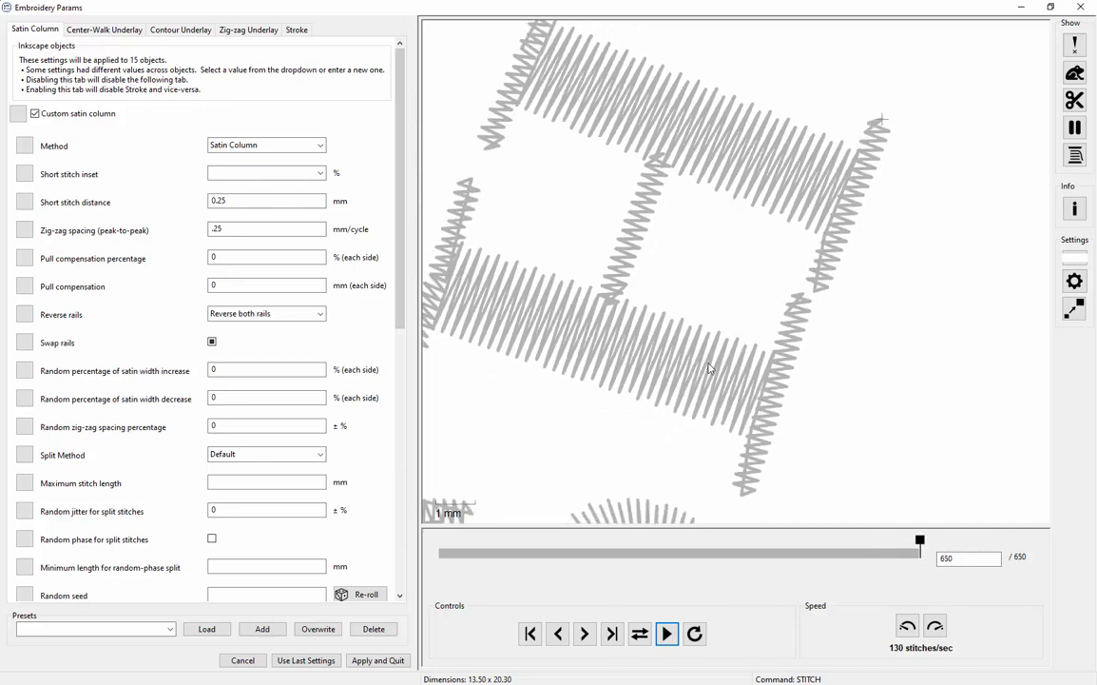
pyautogui.scroll(-3, 728, 195)
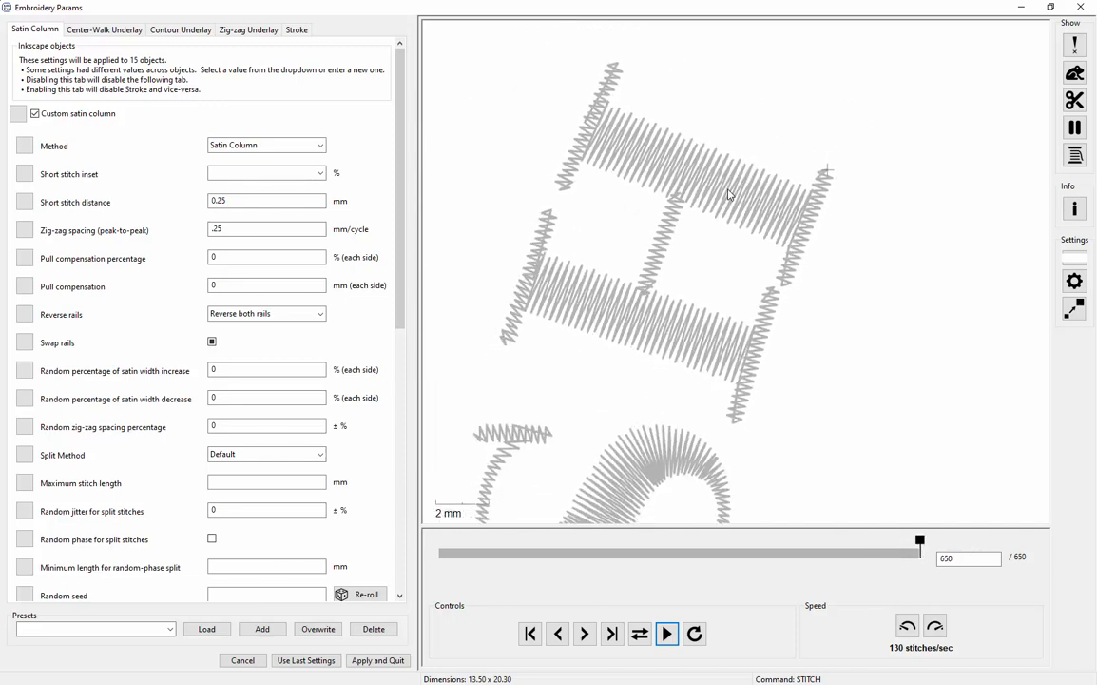
pyautogui.click(1091, 7)
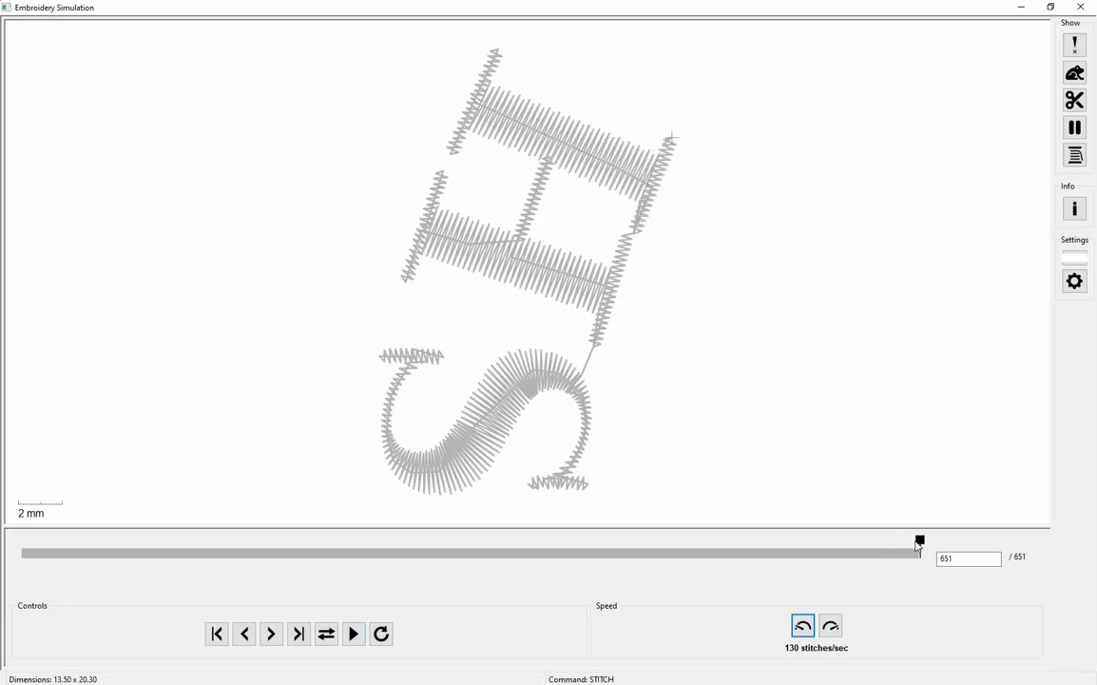
# - Simulate the stitching of letters H and S, move back to about stitch 607, then close the simulation and deselect the paths
pyautogui.moveTo(920, 544); pyautogui.dragTo(862, 566)
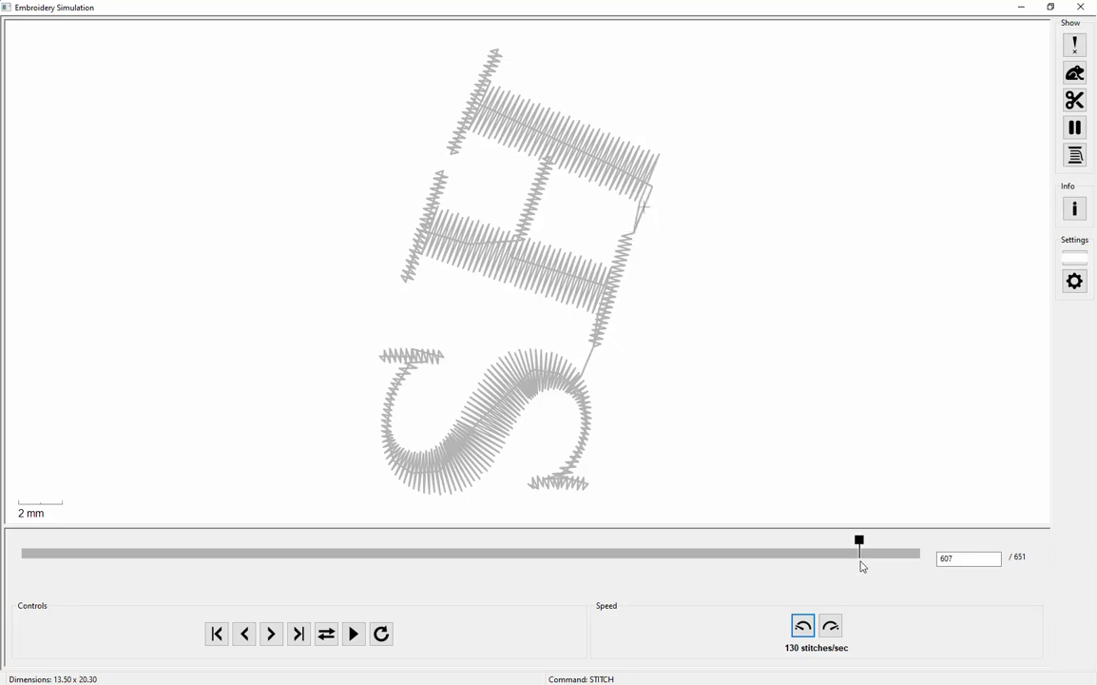
pyautogui.click(1081, 7)
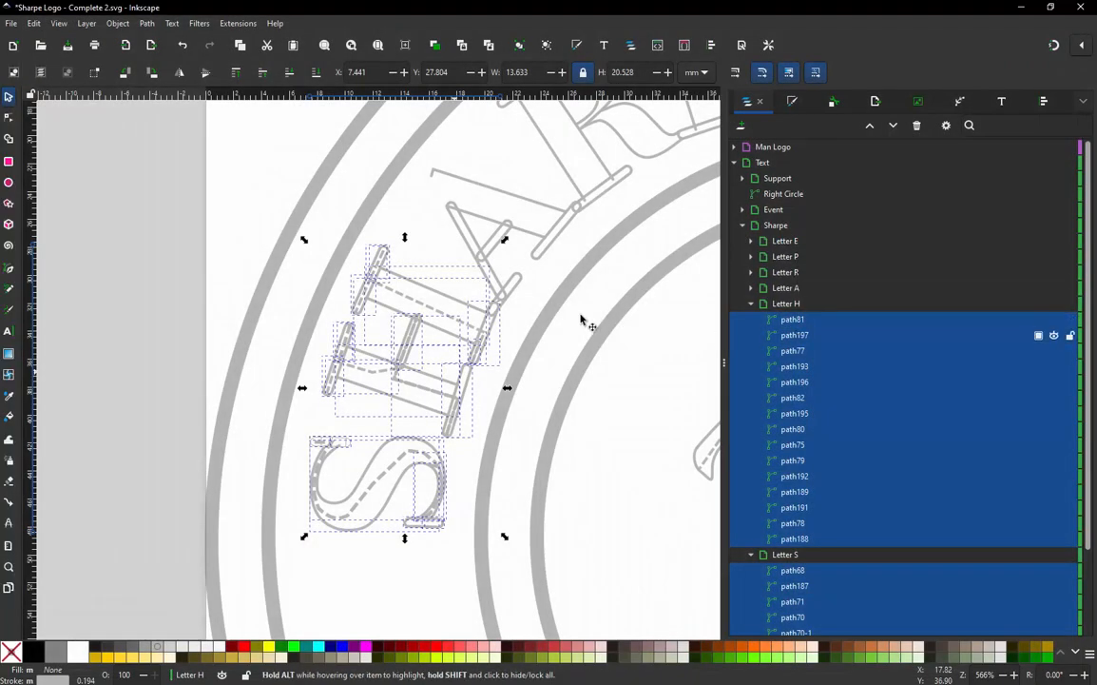
pyautogui.click(189, 301)
# - Examine the stacking order of path193, path197, path81 and path77 where the upper bar of the H meets its right column
pyautogui.scroll(5, 475, 332)
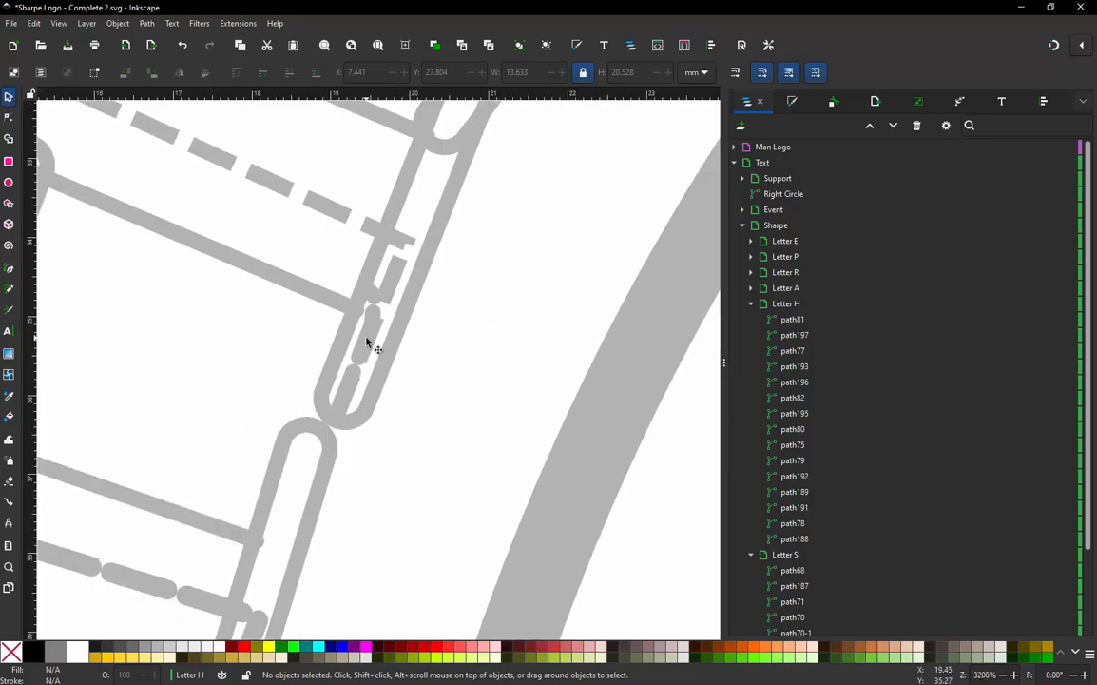
pyautogui.click(802, 369)
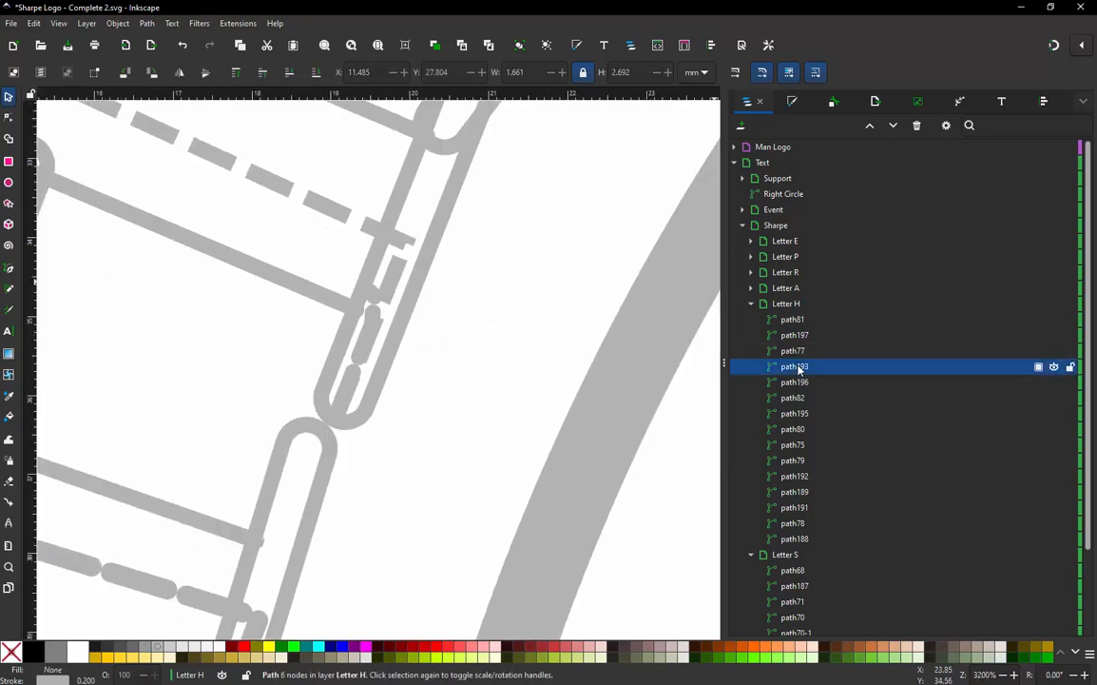
pyautogui.scroll(-4, 366, 419)
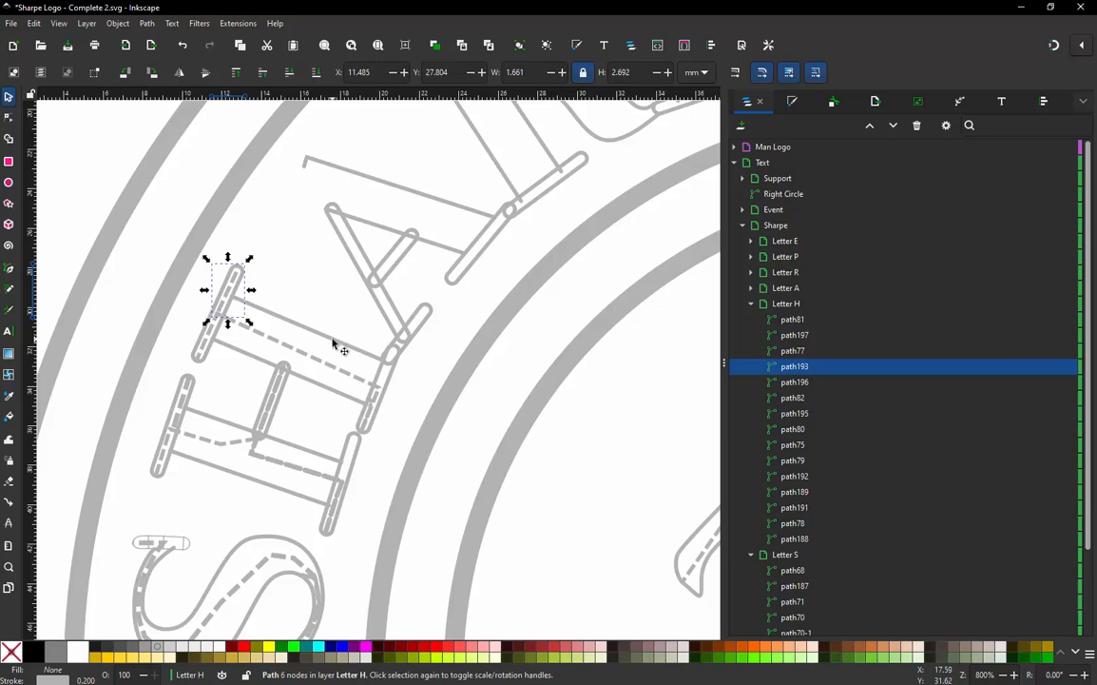
pyautogui.click(344, 348)
pyautogui.click(797, 336)
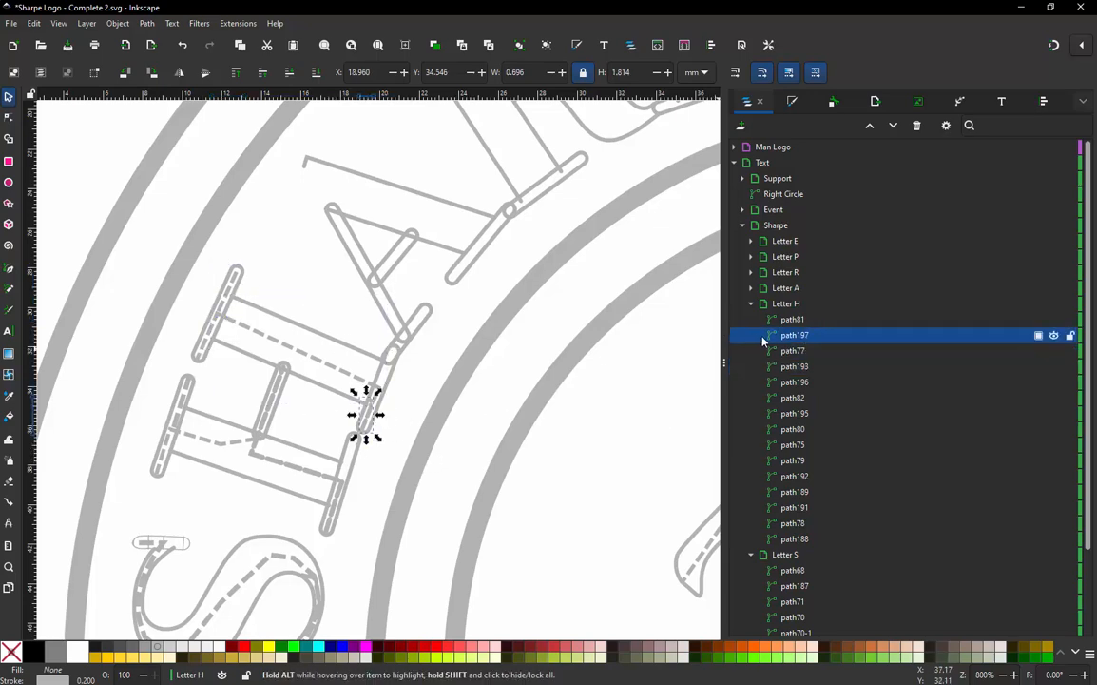
pyautogui.click(799, 320)
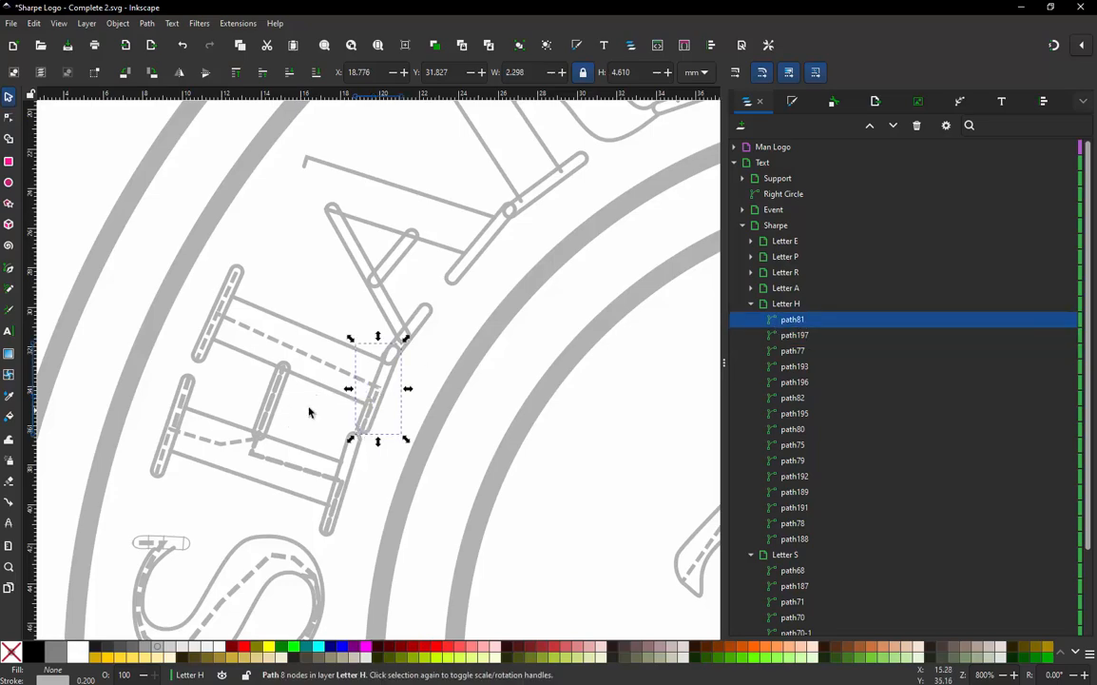
pyautogui.press('3')
pyautogui.click(797, 340)
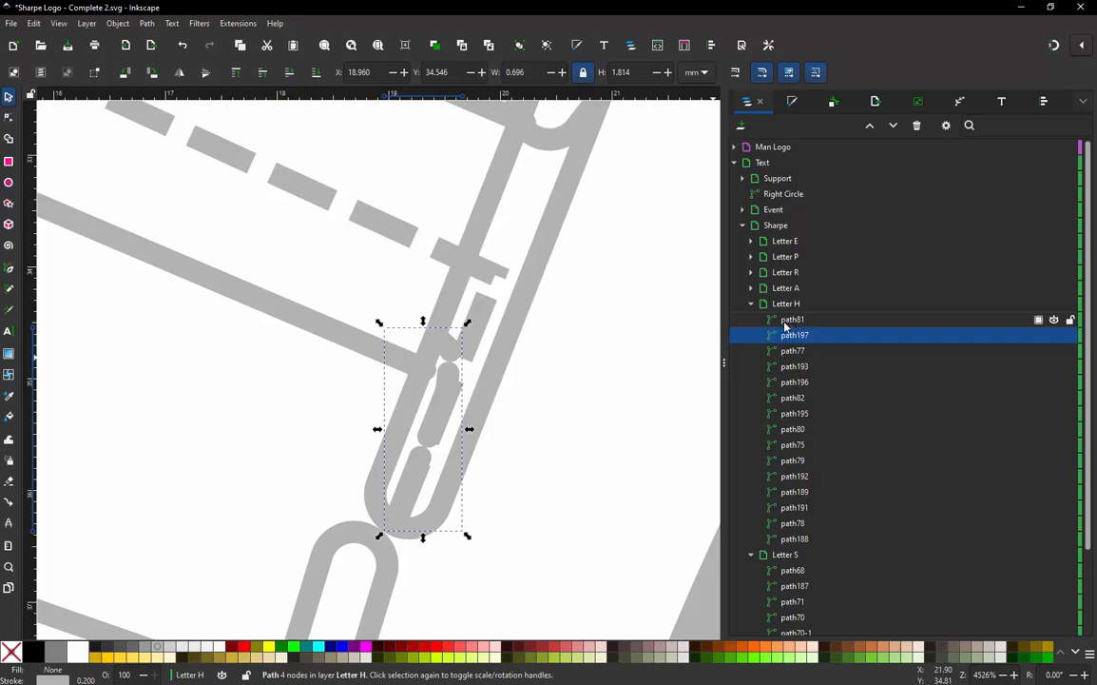
pyautogui.press('Down')
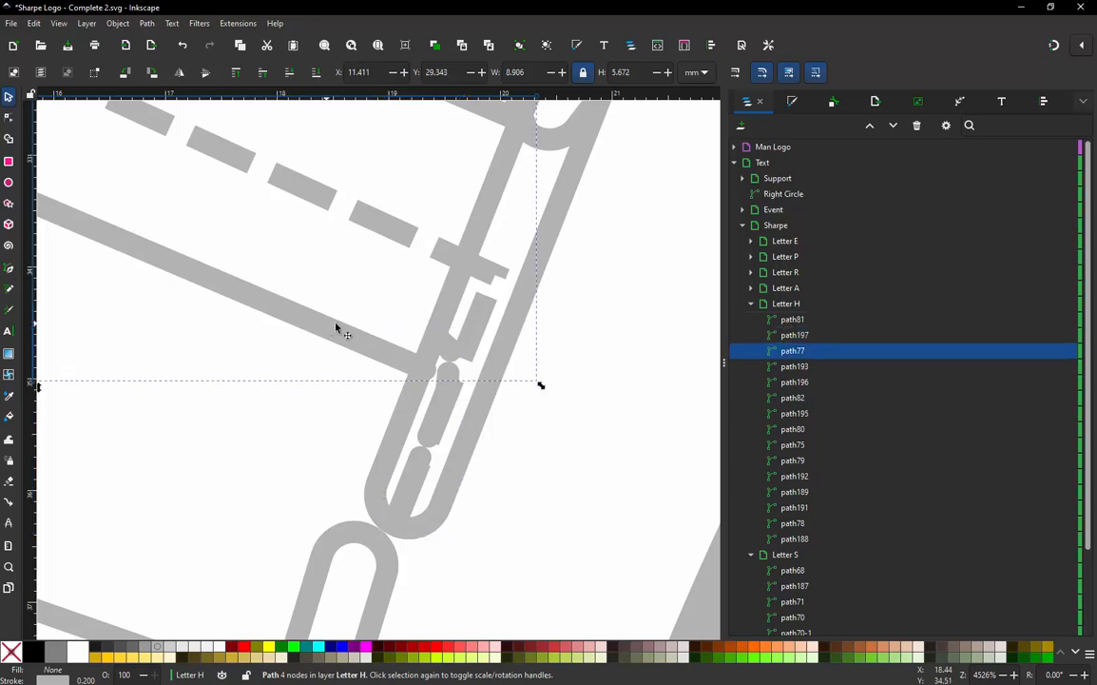
pyautogui.click(787, 338)
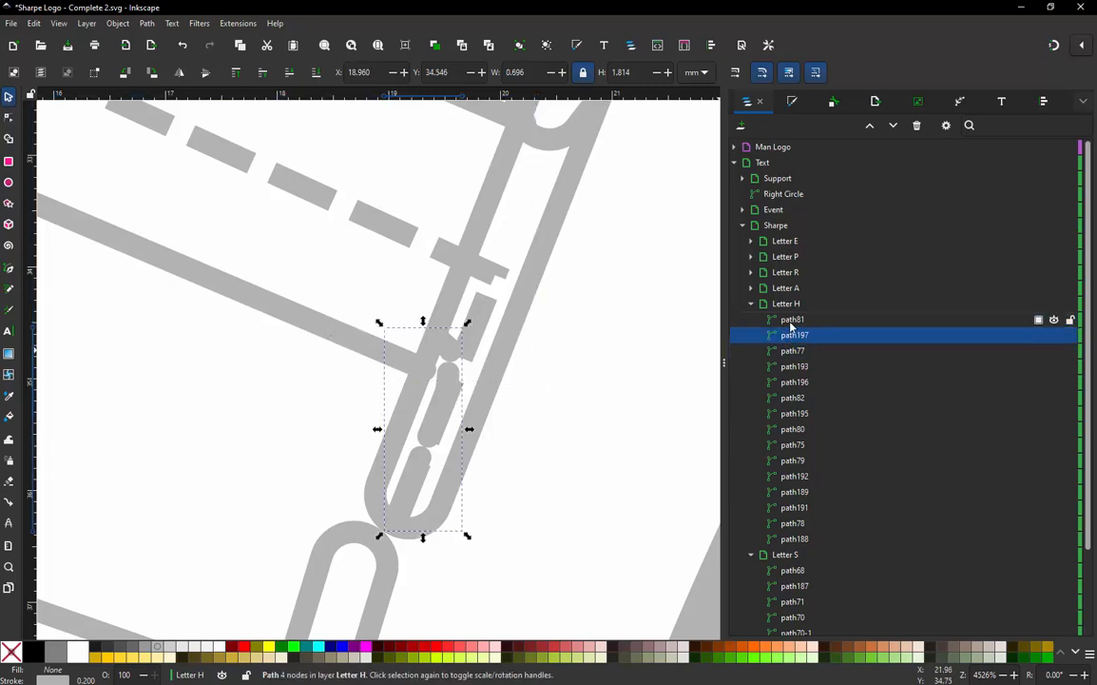
pyautogui.press('Up')
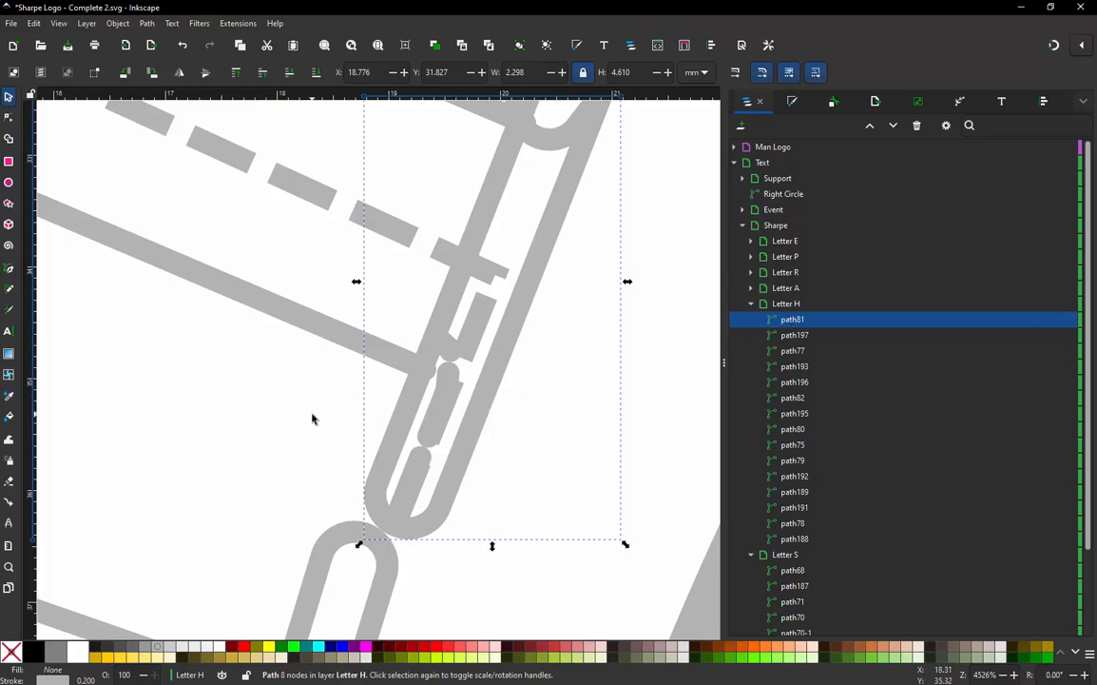
pyautogui.click(799, 337)
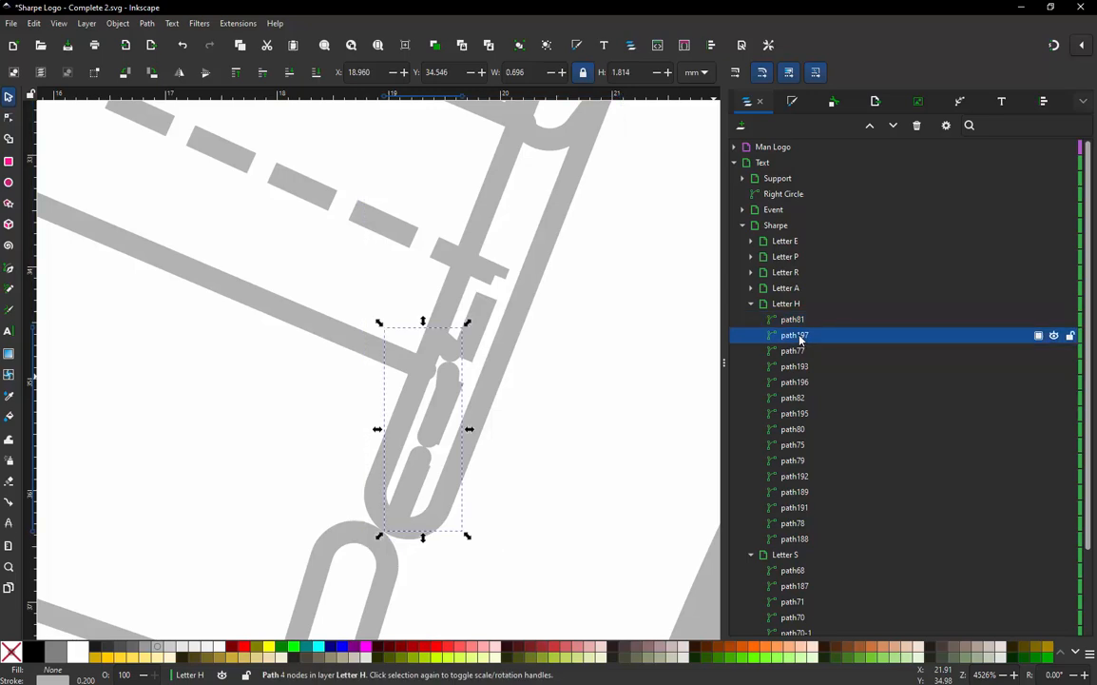
# - Examine the stitching direction of connecting path197 stitch by stitch in its embroidery parameters preview, then close it
pyautogui.press('alt')
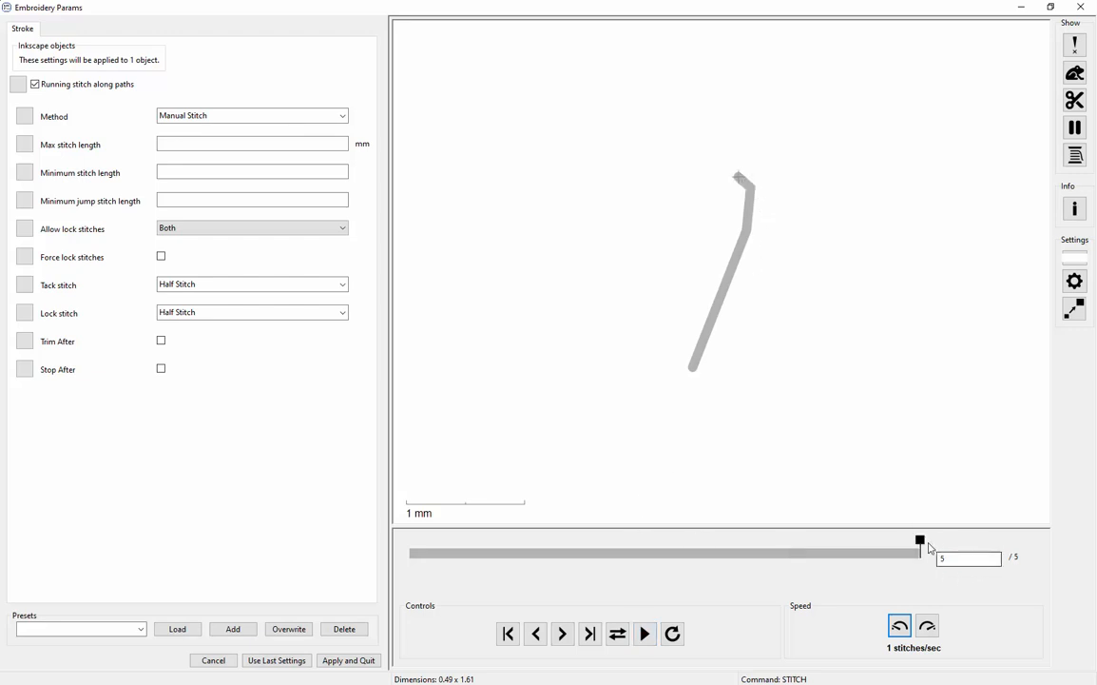
pyautogui.moveTo(922, 549); pyautogui.dragTo(426, 558)
pyautogui.click(601, 538)
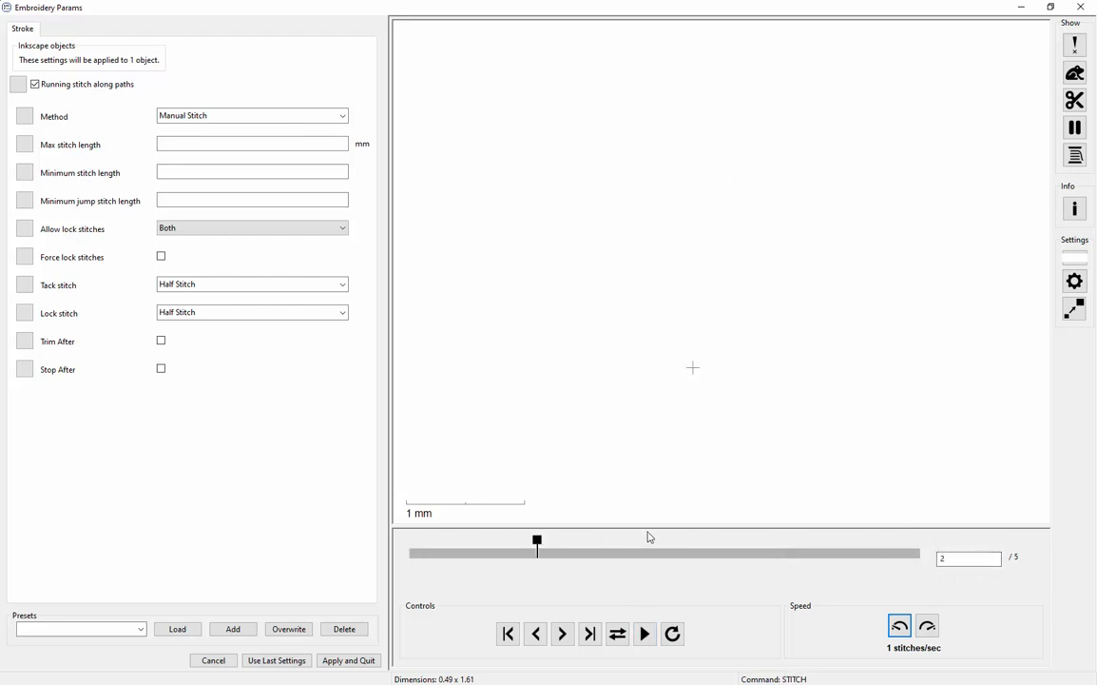
pyautogui.click(708, 539)
pyautogui.click(764, 539)
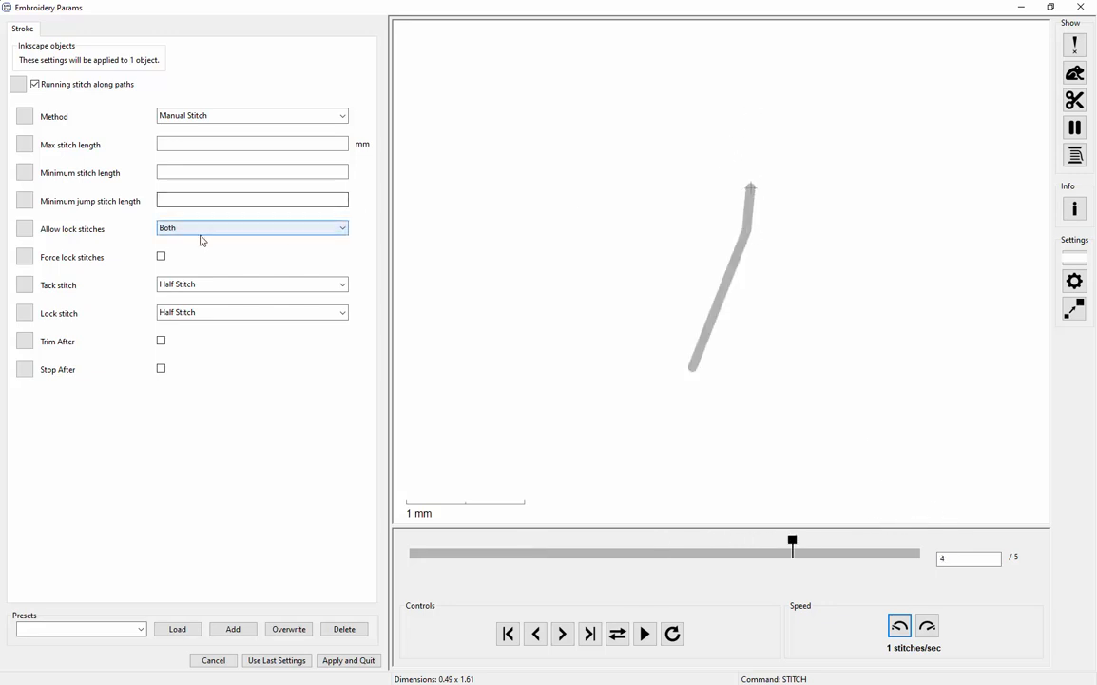
pyautogui.moveTo(816, 552); pyautogui.dragTo(775, 543)
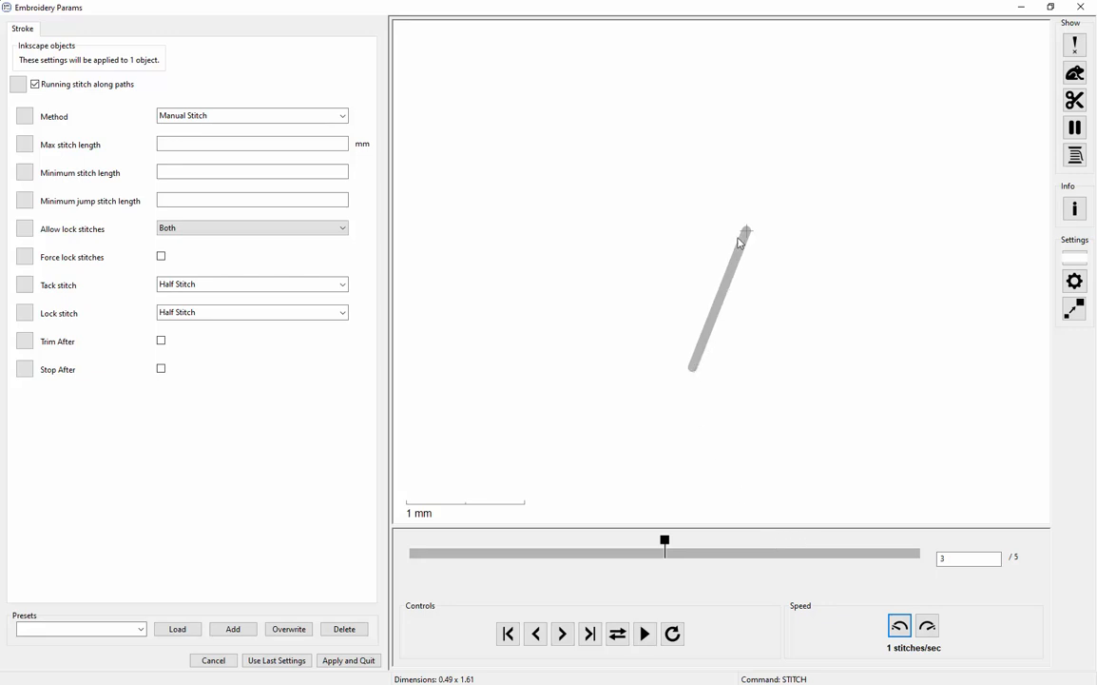
pyautogui.click(1080, 6)
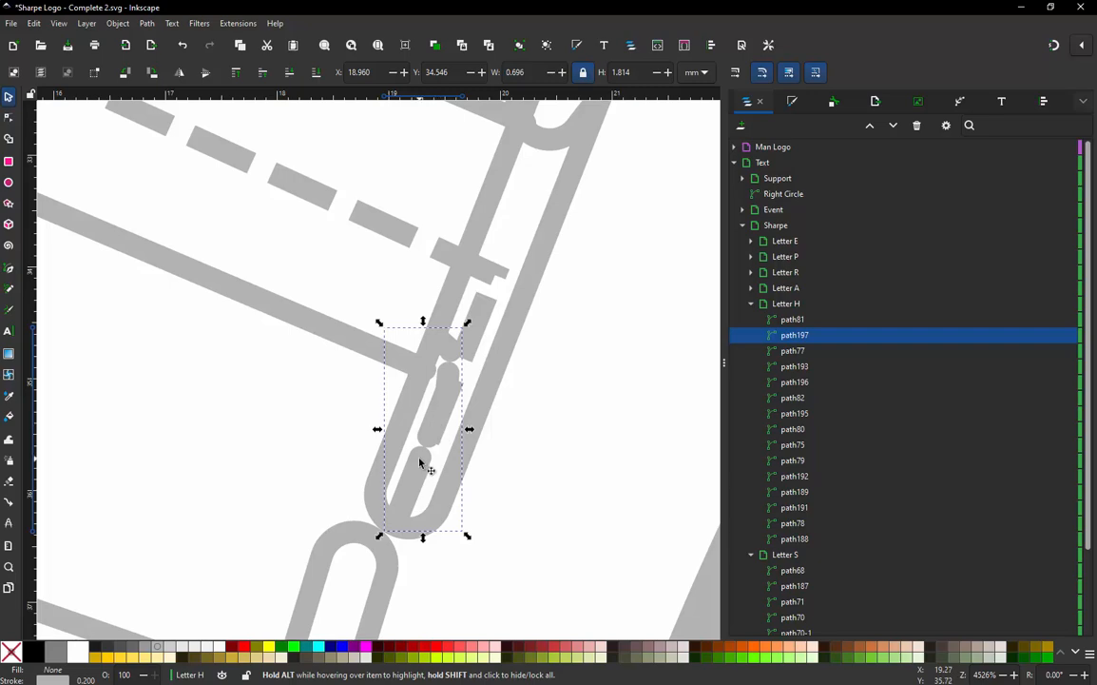
# - Reverse the direction of connecting path197 and deselect it
pyautogui.doubleClick(424, 461)
pyautogui.scroll(2, 423, 461)
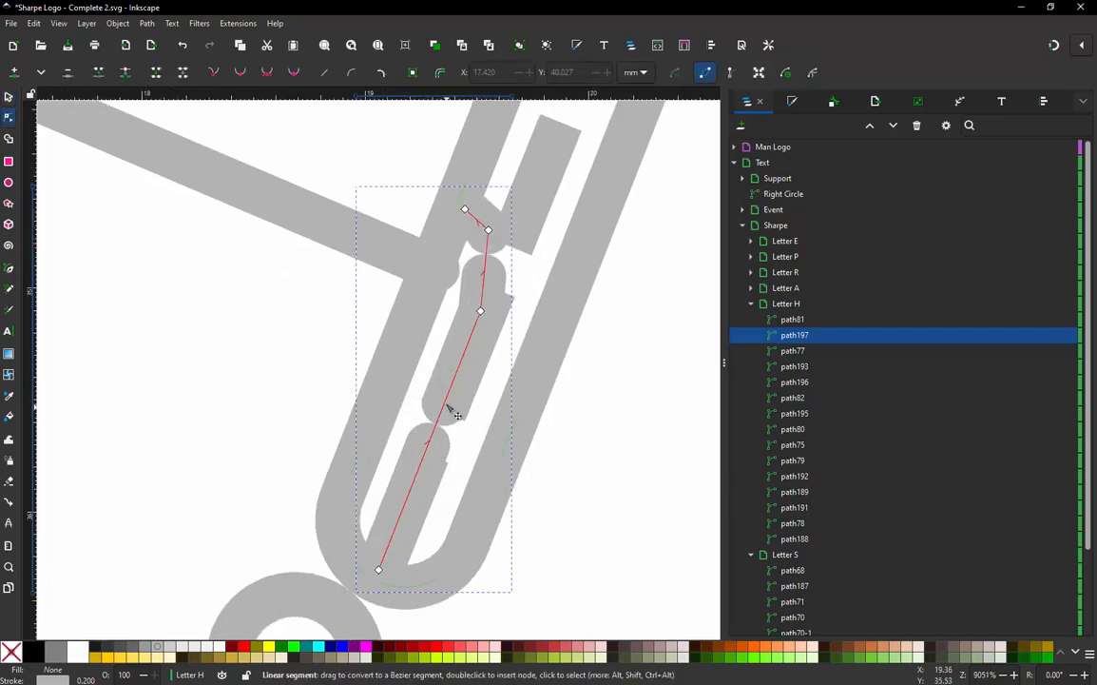
pyautogui.click(156, 24)
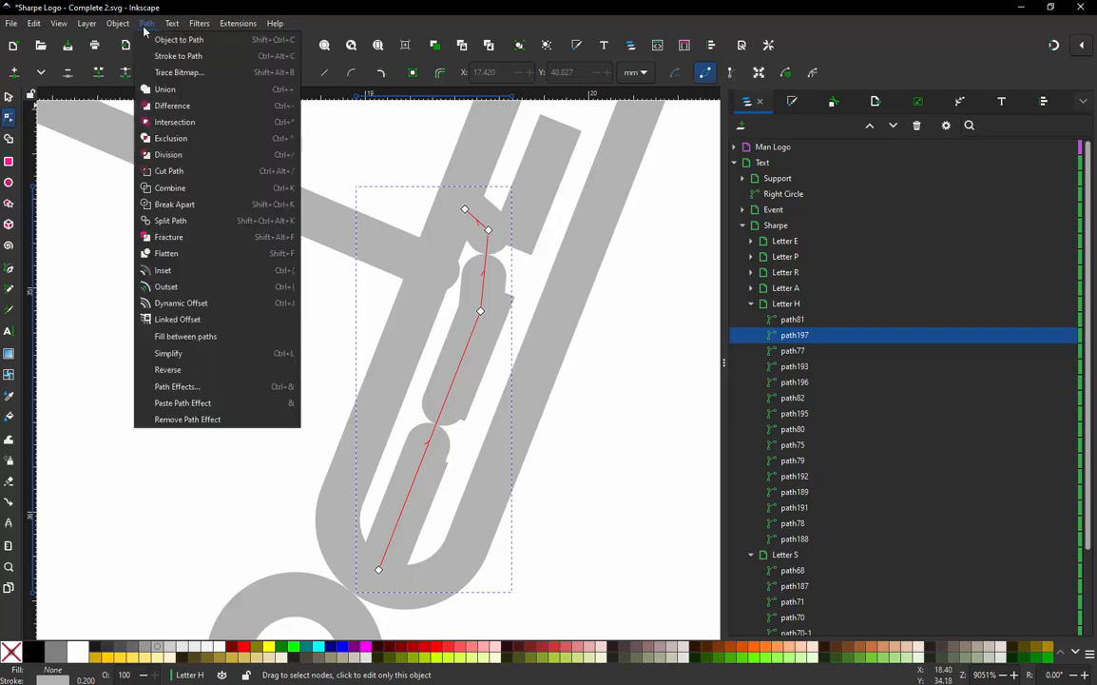
pyautogui.click(209, 370)
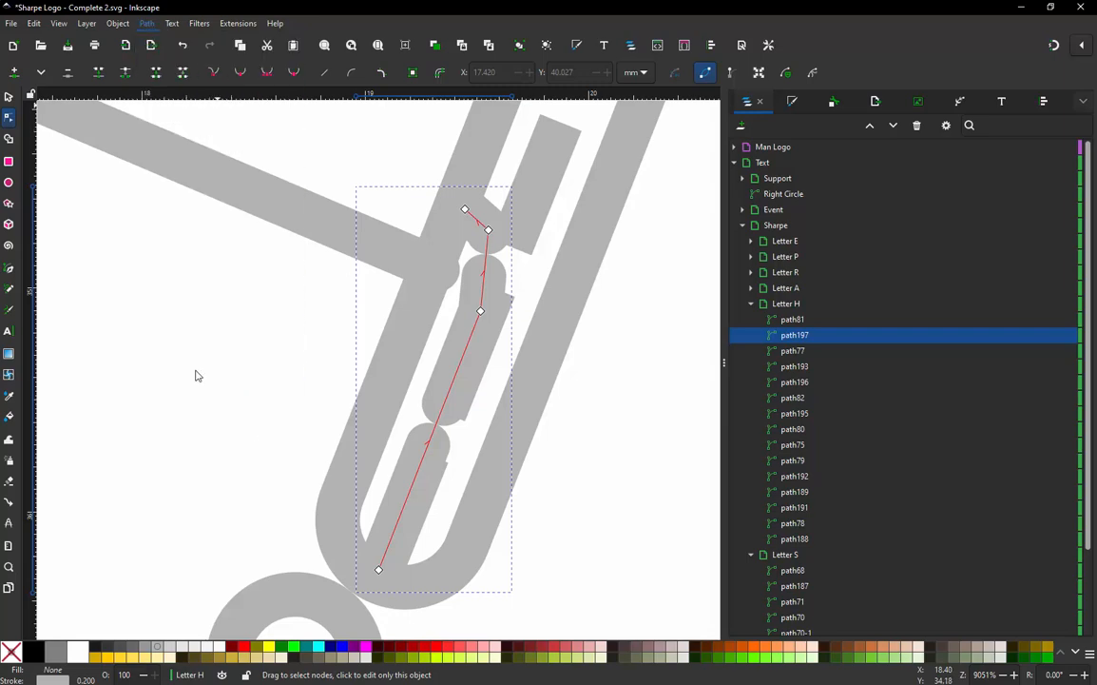
pyautogui.scroll(-9, 490, 352)
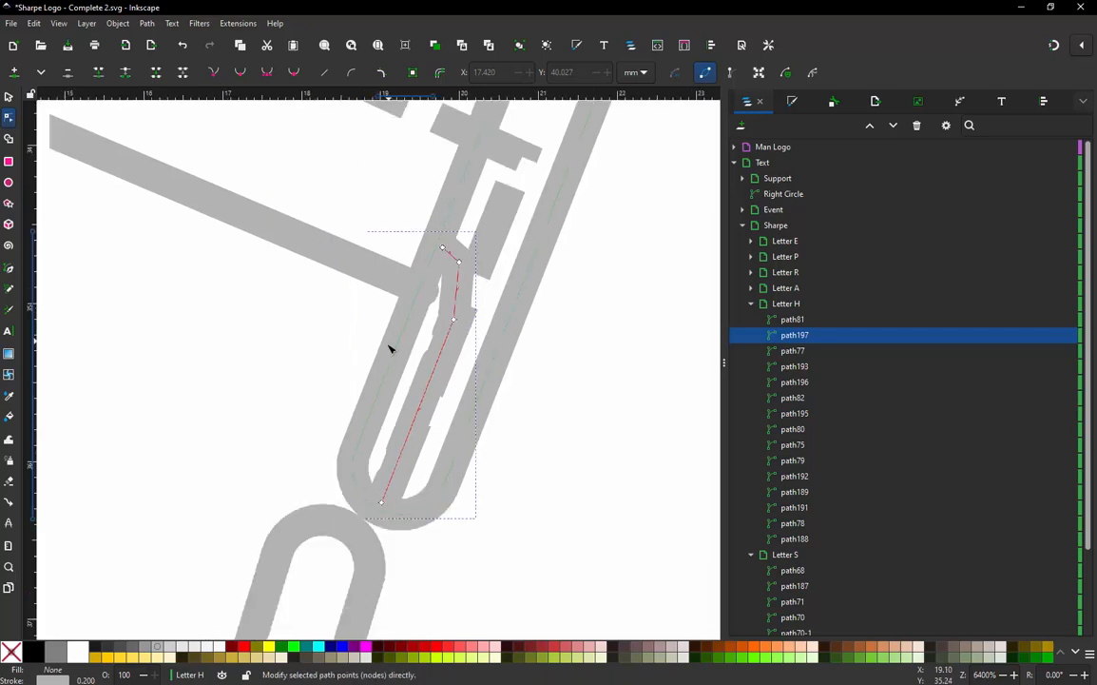
pyautogui.press('s')
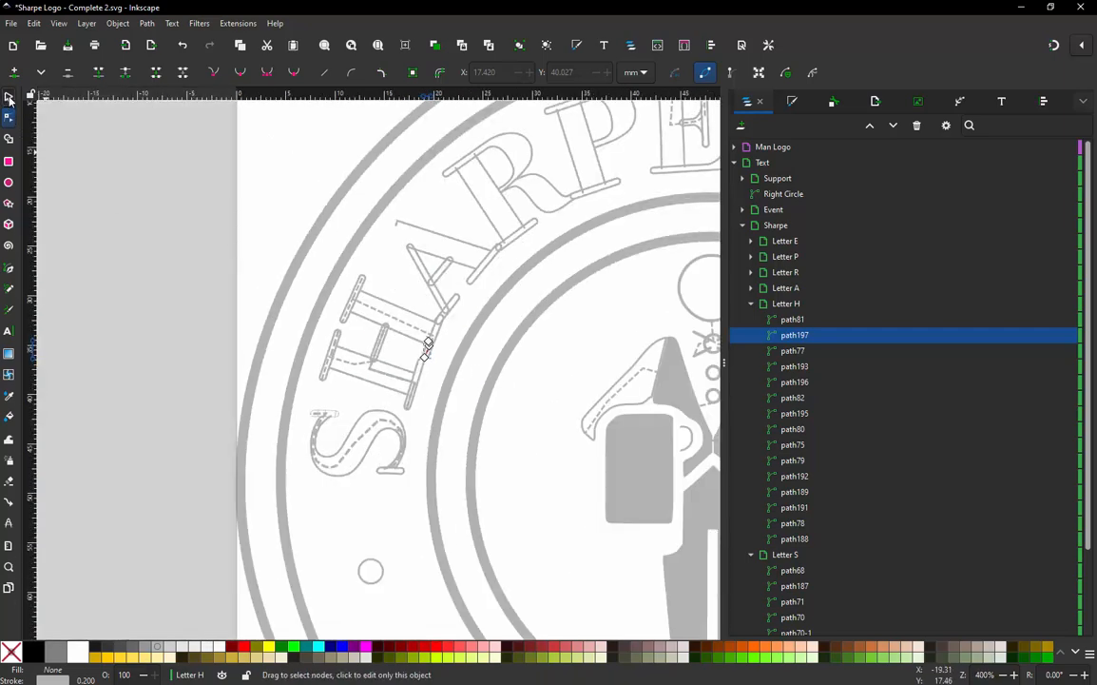
pyautogui.click(225, 524)
# - Select the paths of letters H and S, simulate their stitching, and go back through the right column's stitches to stitch 604
pyautogui.moveTo(201, 525); pyautogui.dragTo(454, 273)
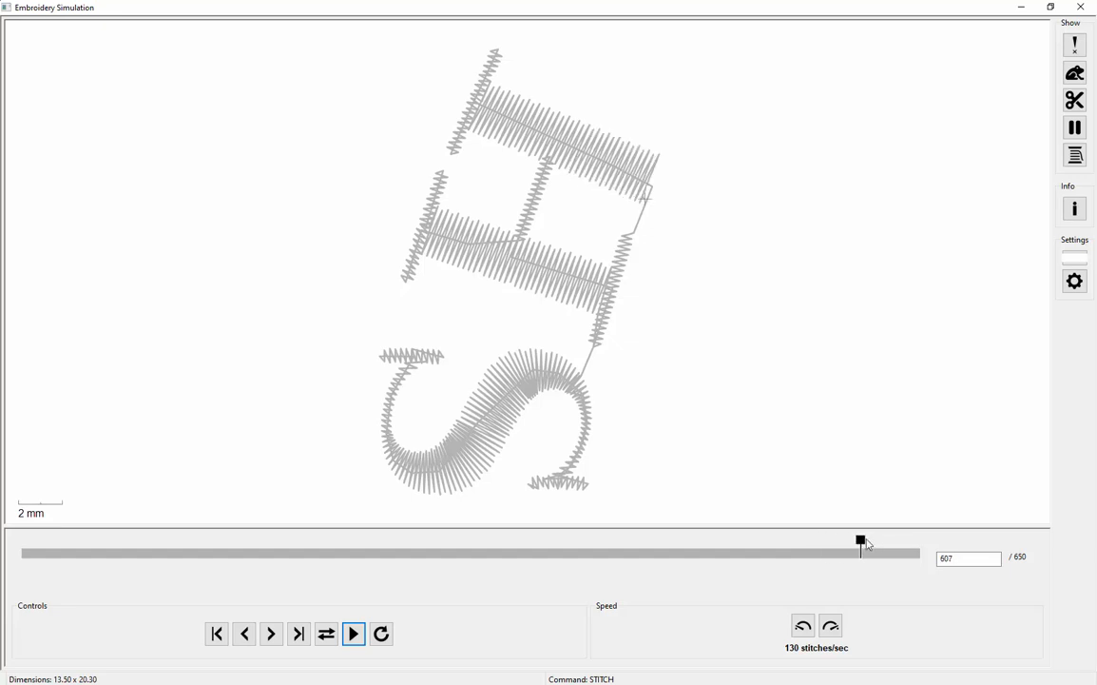
pyautogui.moveTo(919, 540)
pyautogui.mouseDown()
pyautogui.moveTo(833, 546)
pyautogui.moveTo(875, 546)
pyautogui.mouseUp()
pyautogui.press('-')
pyautogui.press('-')
pyautogui.press('-')
pyautogui.press('-')
pyautogui.press('-')
pyautogui.press('-')
pyautogui.press('-')
pyautogui.press('-')
pyautogui.press('-')
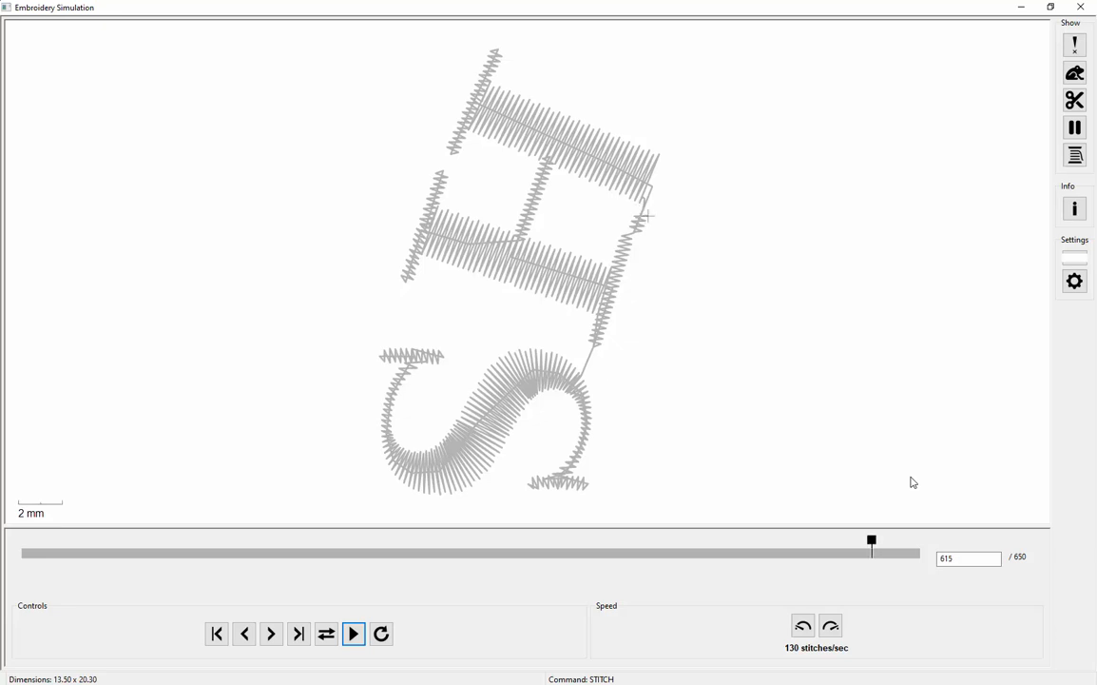
pyautogui.press('-')
pyautogui.press('-')
pyautogui.press('-')
pyautogui.press('-')
pyautogui.press('-')
pyautogui.press('-')
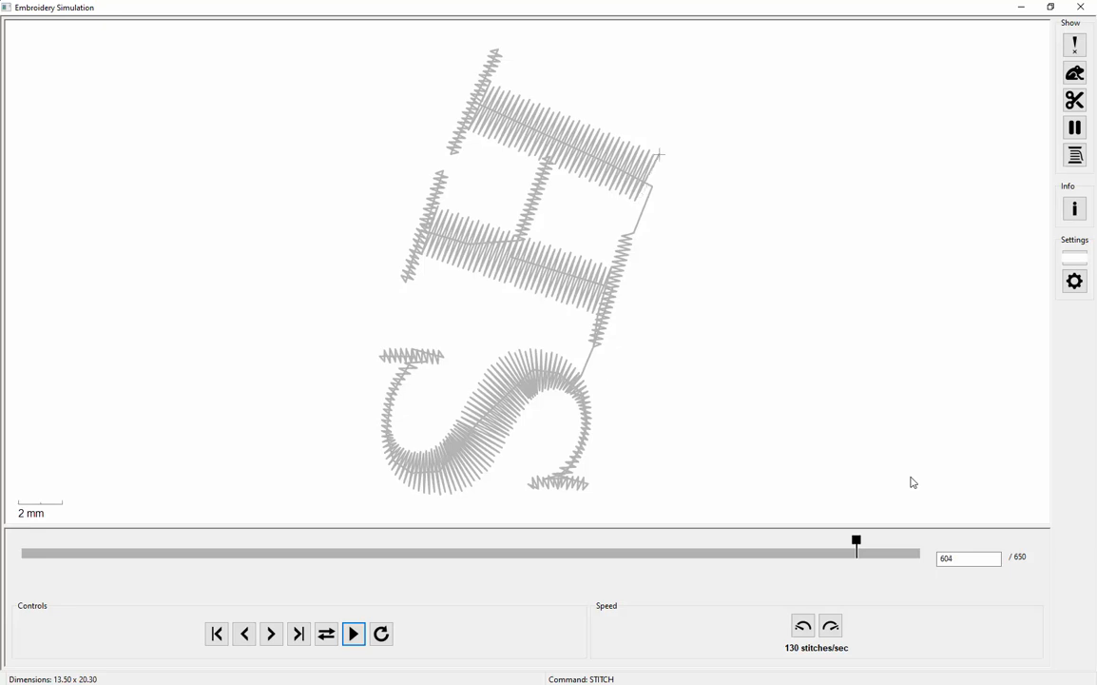
# - Step the simulation forward through the remaining stitches of the H's right column to stitch 650
pyautogui.press('+')
pyautogui.press('+')
pyautogui.press('+')
pyautogui.press('+')
pyautogui.press('+')
pyautogui.press('+')
pyautogui.press('+')
pyautogui.press('+')
pyautogui.press('+')
pyautogui.press('+')
pyautogui.press('+')
pyautogui.press('+')
pyautogui.press('+')
pyautogui.press('+')
pyautogui.press('+')
pyautogui.press('+')
pyautogui.press('+')
pyautogui.press('+')
pyautogui.press('+')
pyautogui.press('+')
pyautogui.press('+')
pyautogui.press('+')
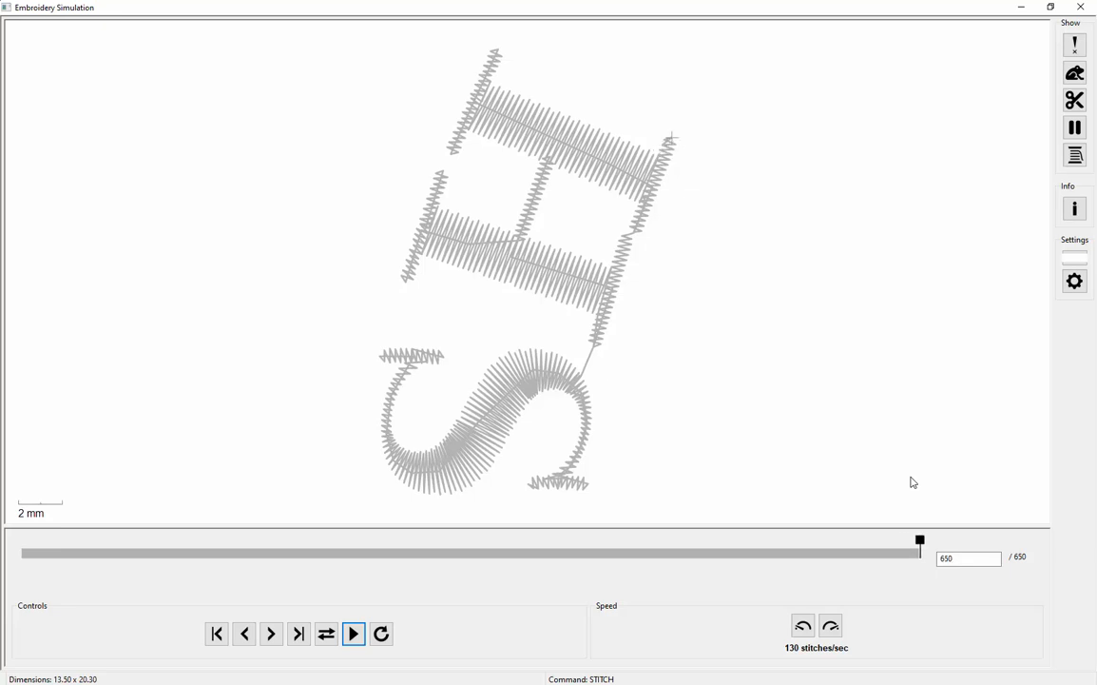
# - Show the jump stitch markers, check the design information for jumps and trims, then close the simulation and deselect the letters
pyautogui.click(1078, 73)
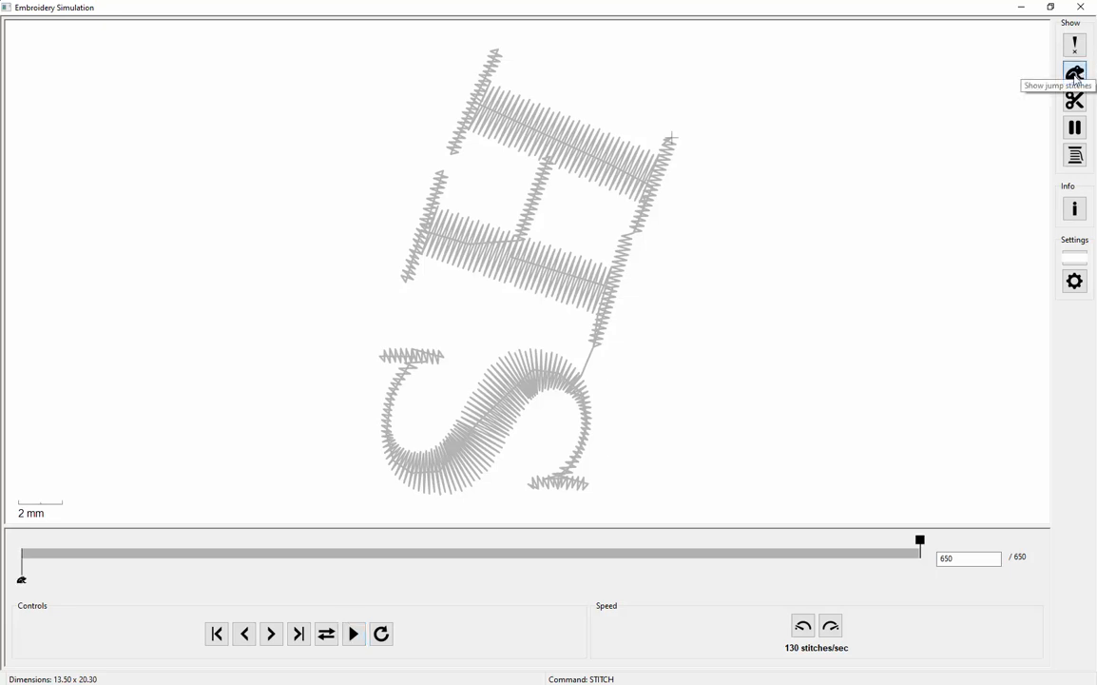
pyautogui.click(1075, 209)
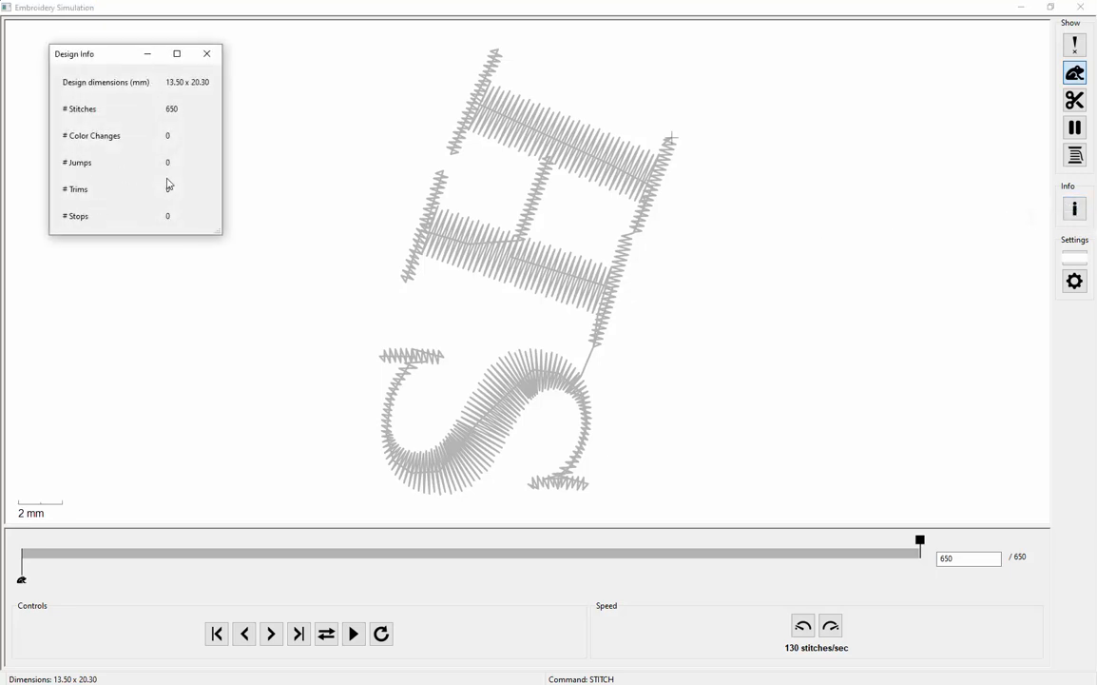
pyautogui.click(206, 54)
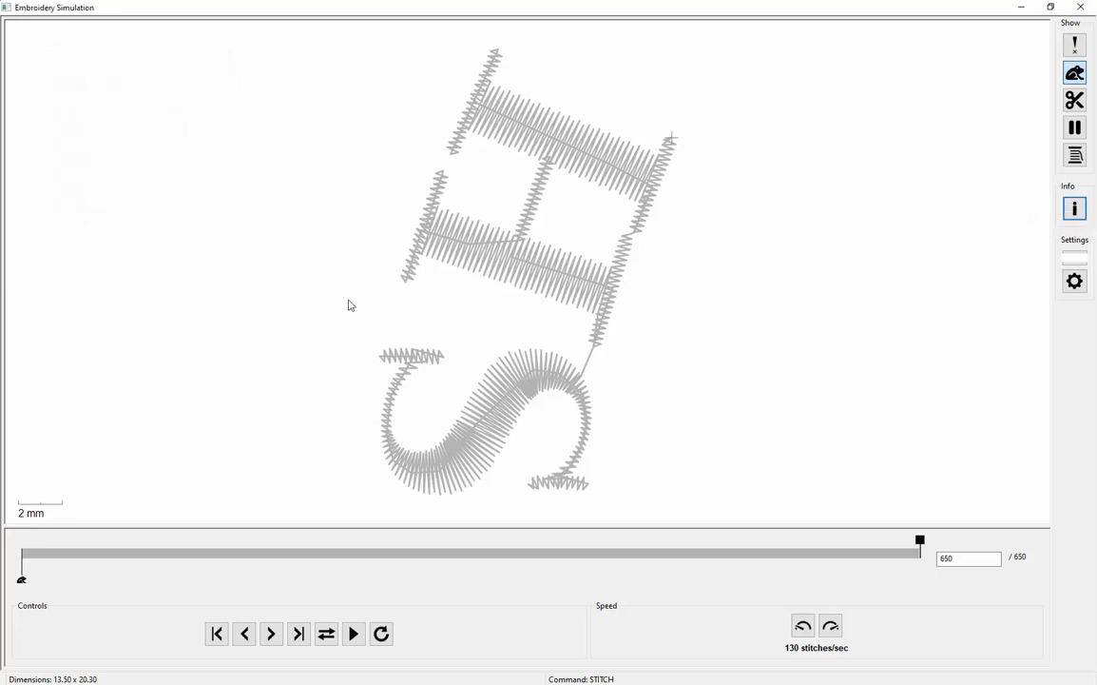
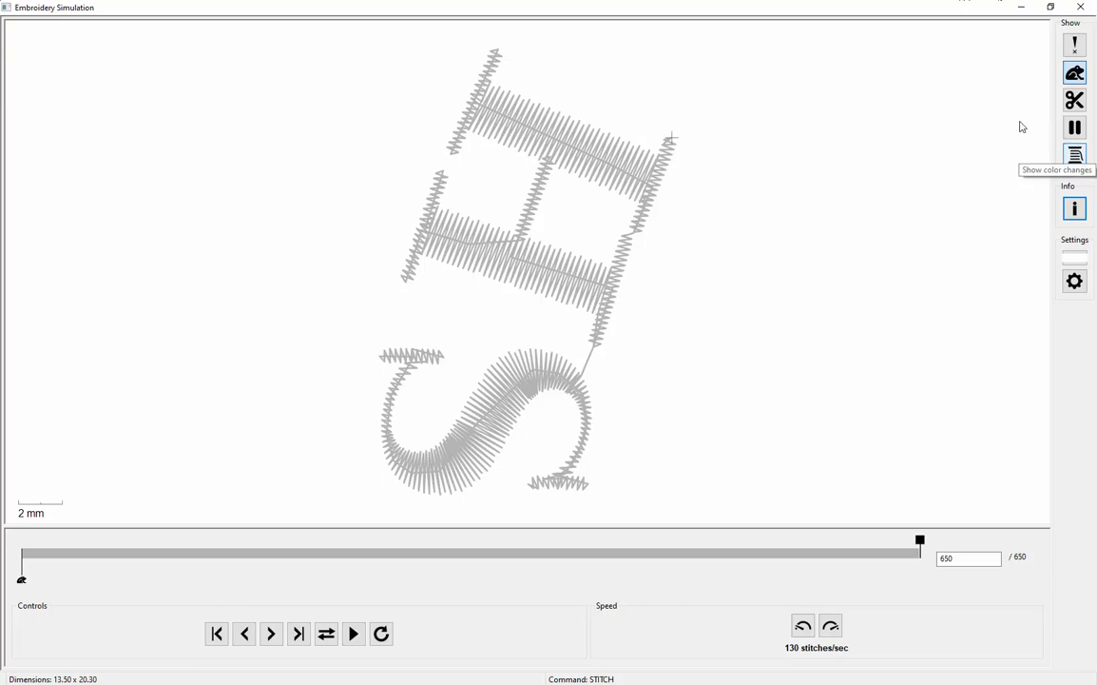
pyautogui.click(1081, 7)
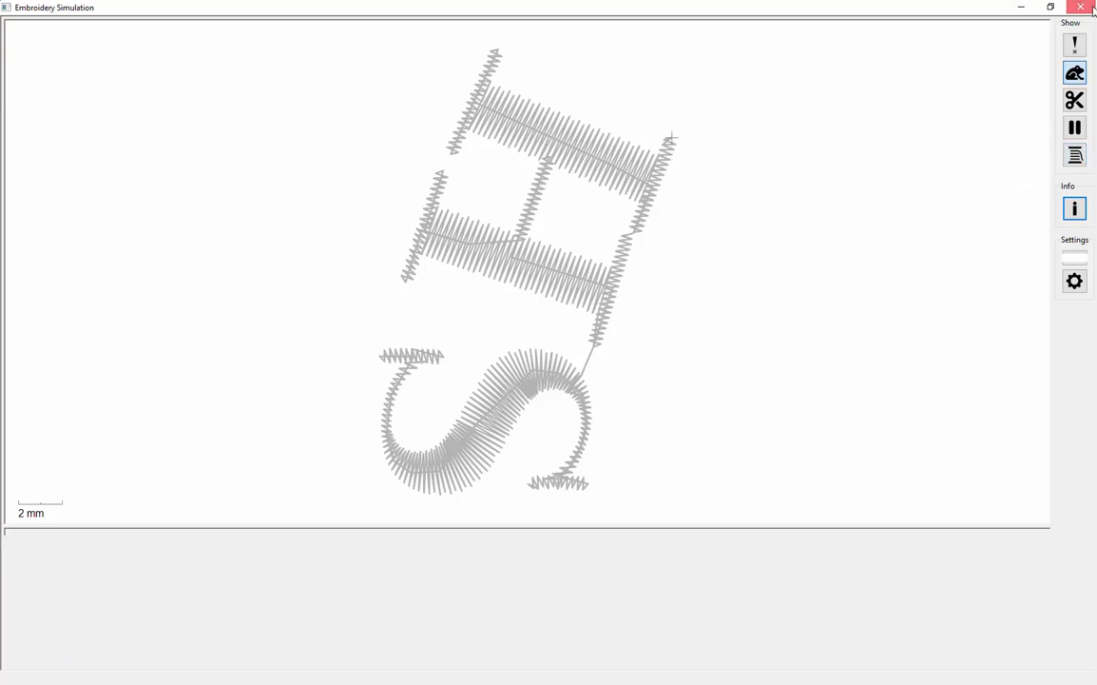
pyautogui.click(243, 337)
# - Look over the lettering around the rings, comparing the connected S and H with the remaining letters of the logo
pyautogui.scroll(-2, 243, 338)
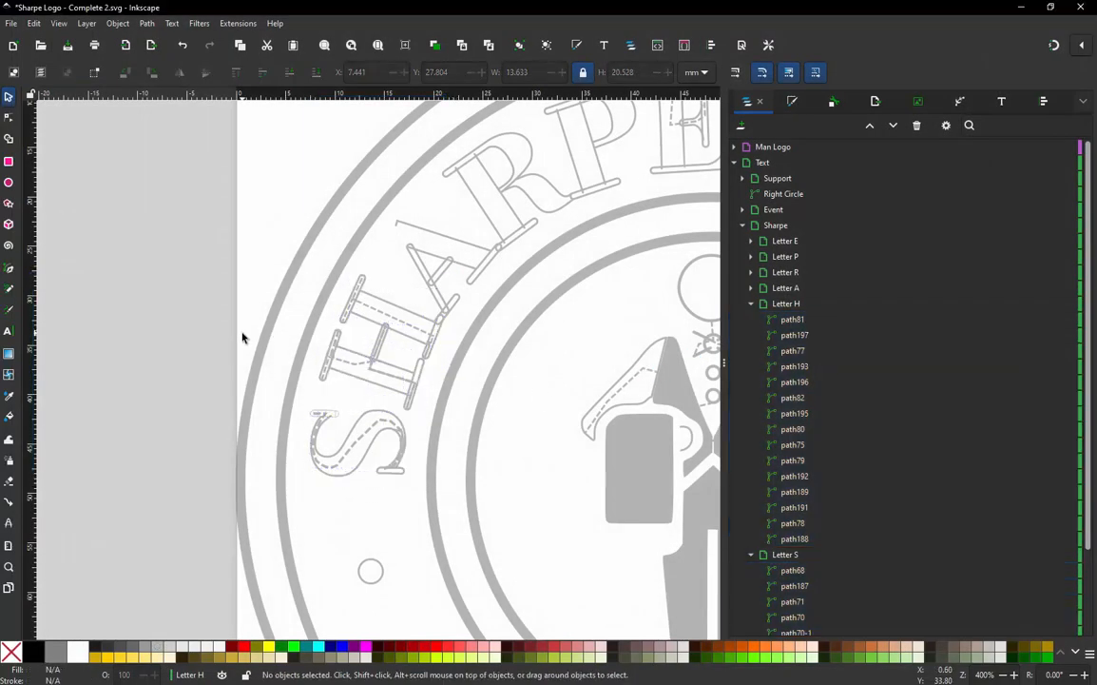
pyautogui.scroll(-1, 240, 440)
pyautogui.scroll(1, 333, 414)
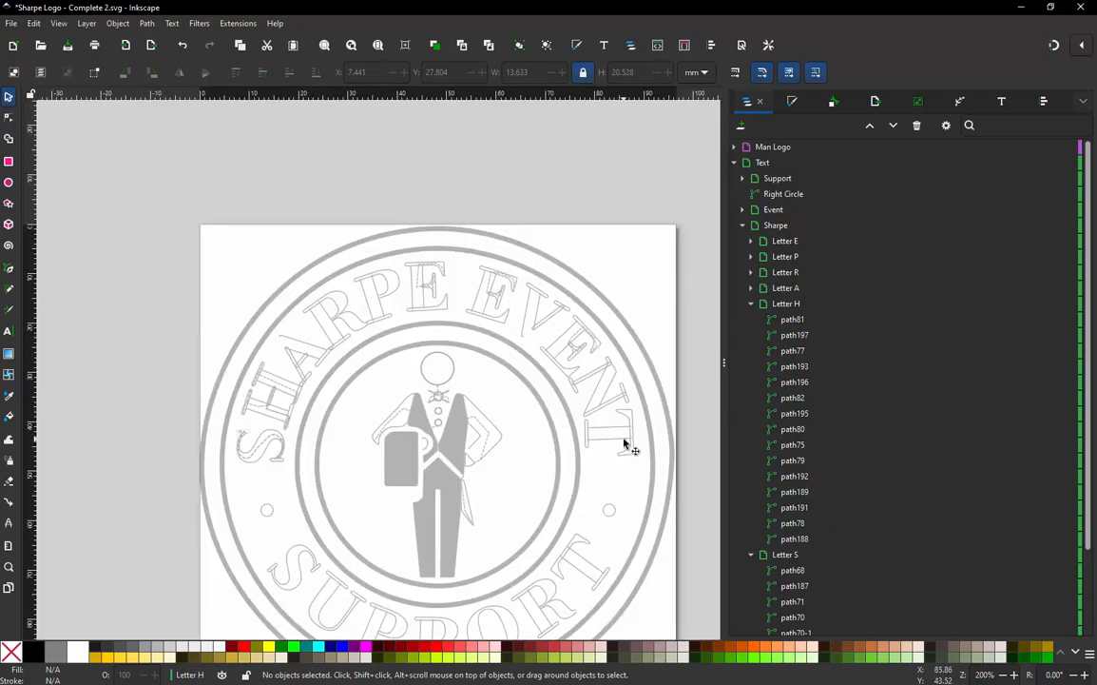
pyautogui.scroll(-1, 431, 191)
pyautogui.scroll(1, 399, 268)
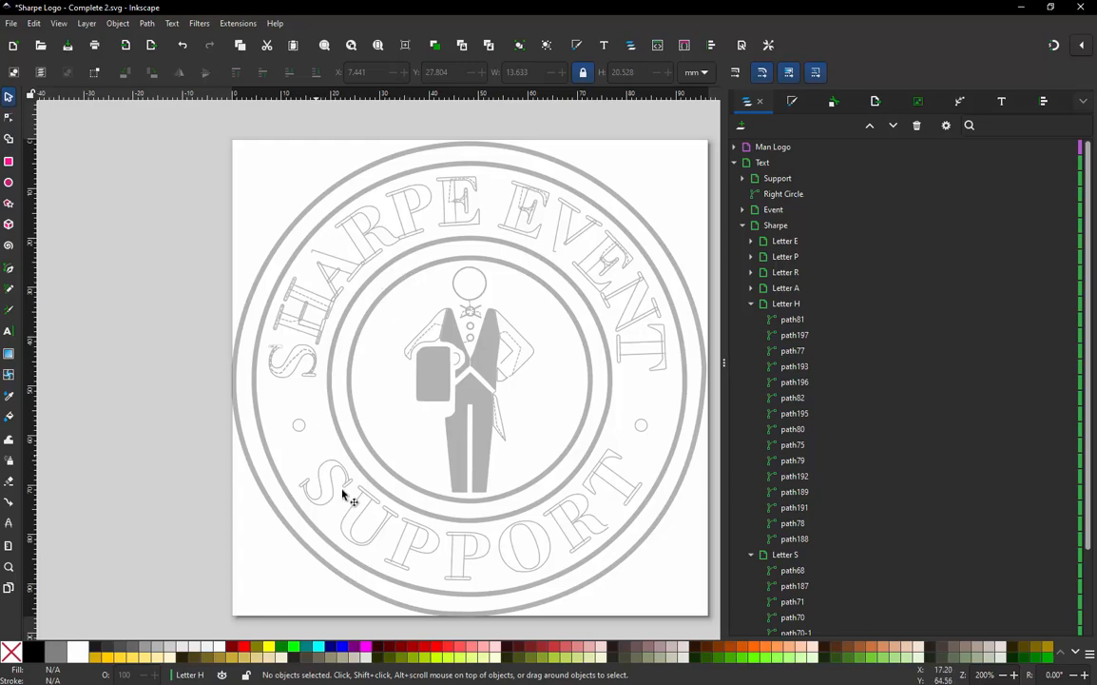
pyautogui.scroll(1, 360, 233)
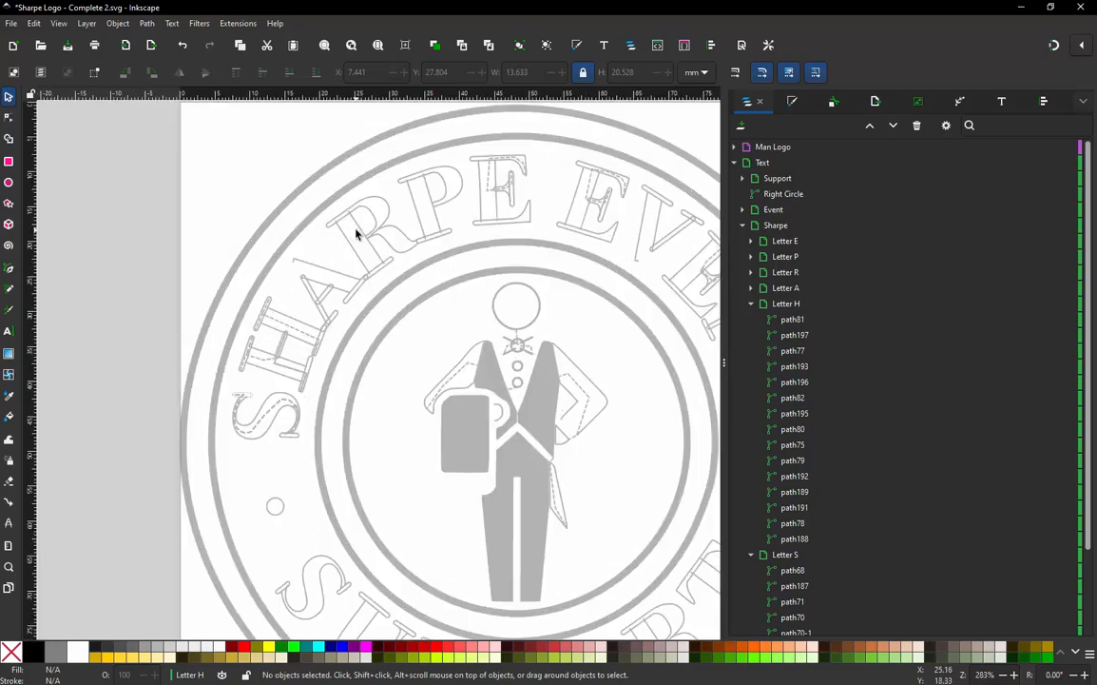
pyautogui.scroll(-1, 361, 233)
pyautogui.scroll(2, 327, 489)
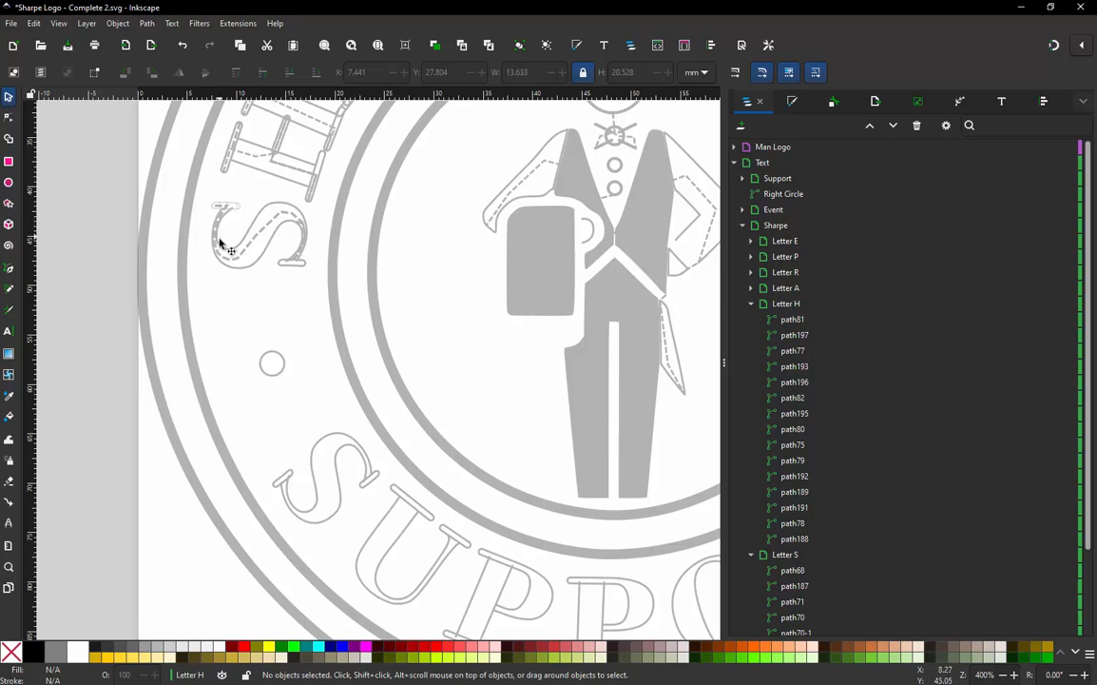
pyautogui.scroll(-2, 323, 486)
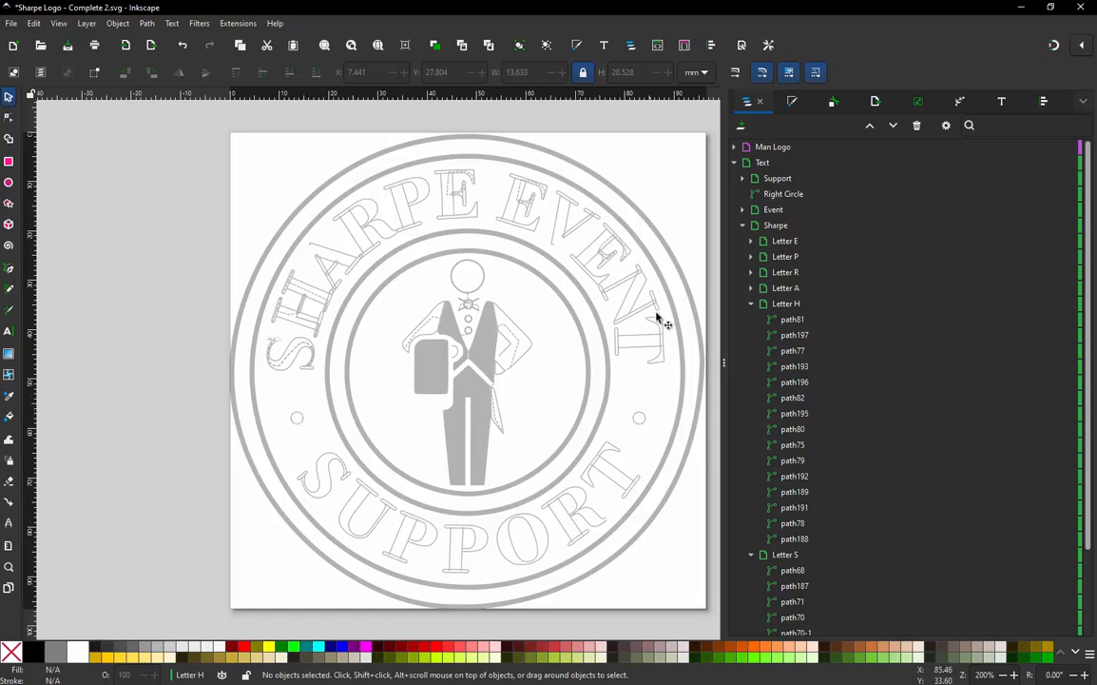
pyautogui.rightClick(656, 401)
pyautogui.click(629, 478)
pyautogui.scroll(3, 269, 360)
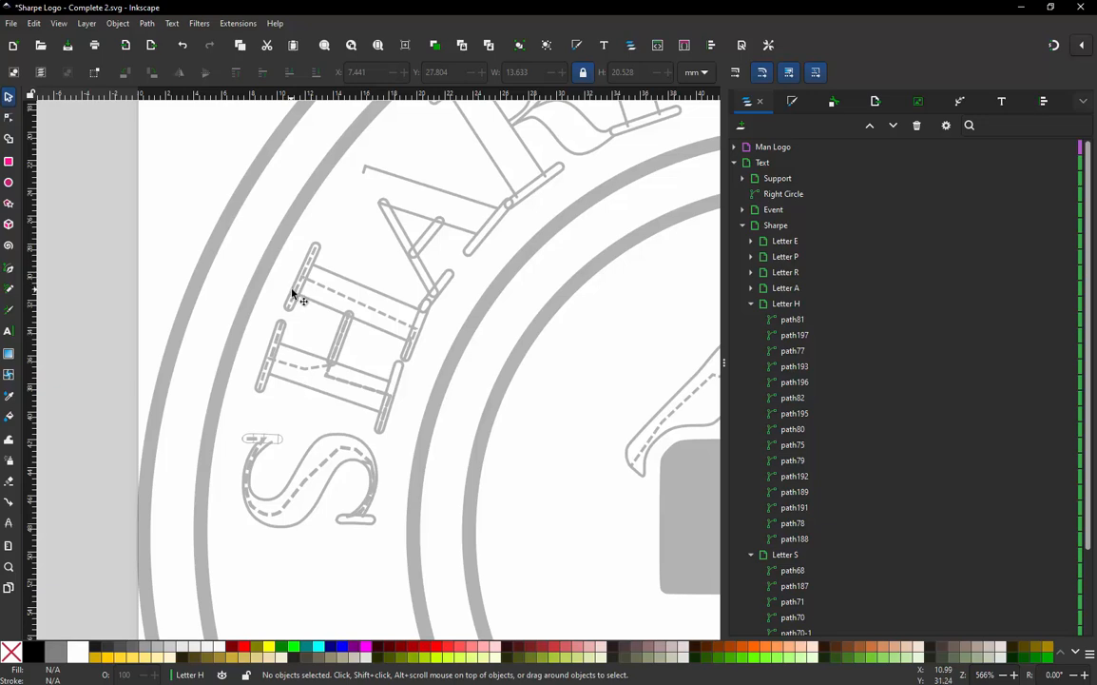
pyautogui.scroll(-1, 295, 297)
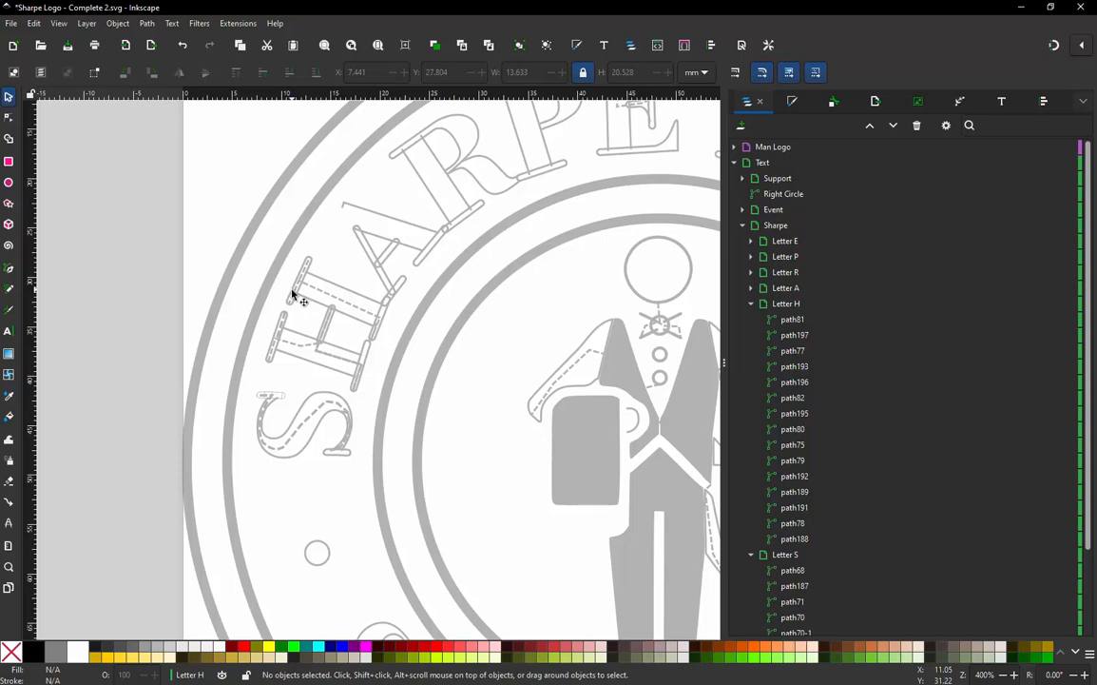
pyautogui.scroll(-4, 296, 381)
pyautogui.scroll(4, 286, 347)
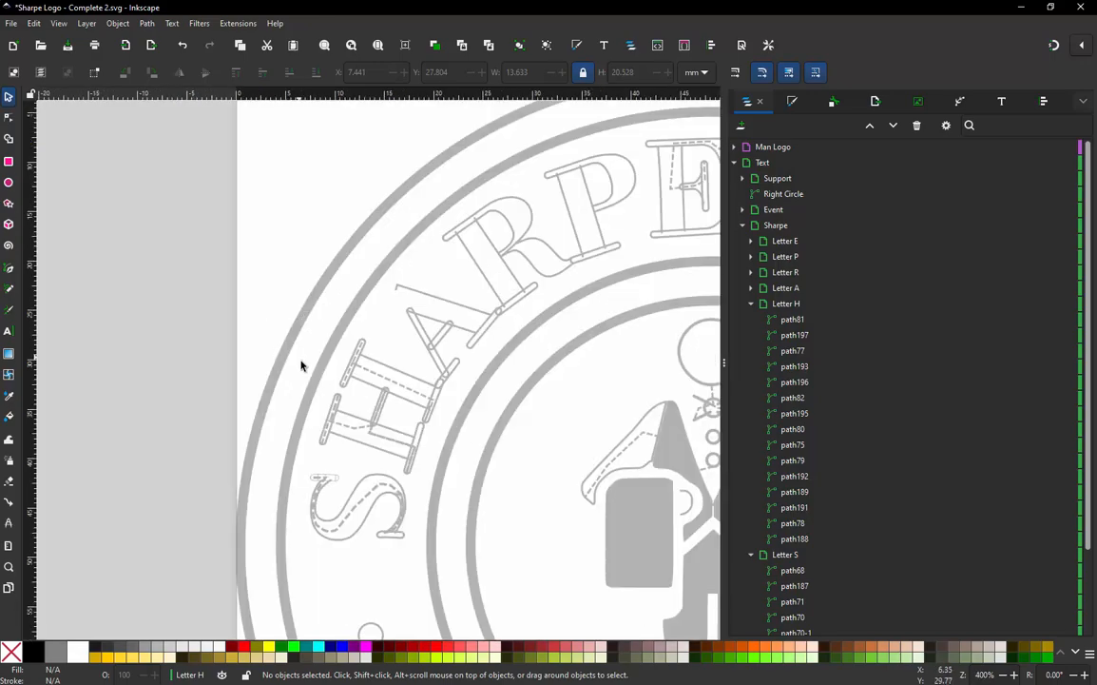
pyautogui.scroll(1, 397, 548)
pyautogui.scroll(-2, 326, 258)
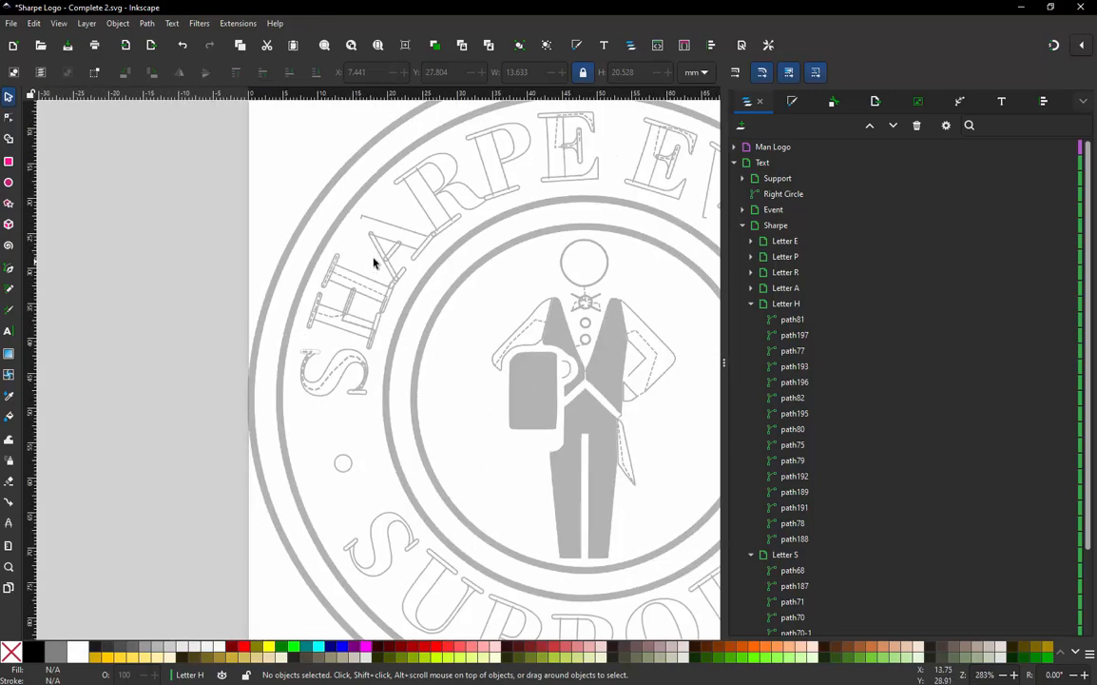
# - Examine the junction between the end of letter H and the foot of letter A
pyautogui.scroll(3, 381, 261)
pyautogui.scroll(2, 382, 314)
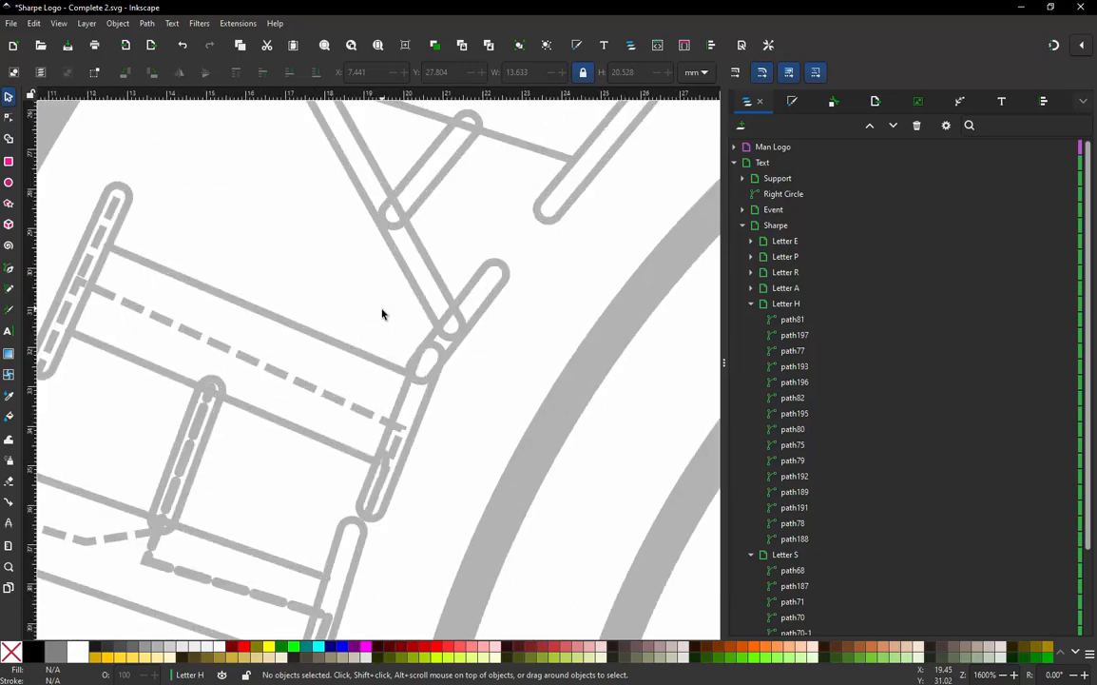
pyautogui.scroll(-4, 443, 349)
pyautogui.scroll(4, 447, 345)
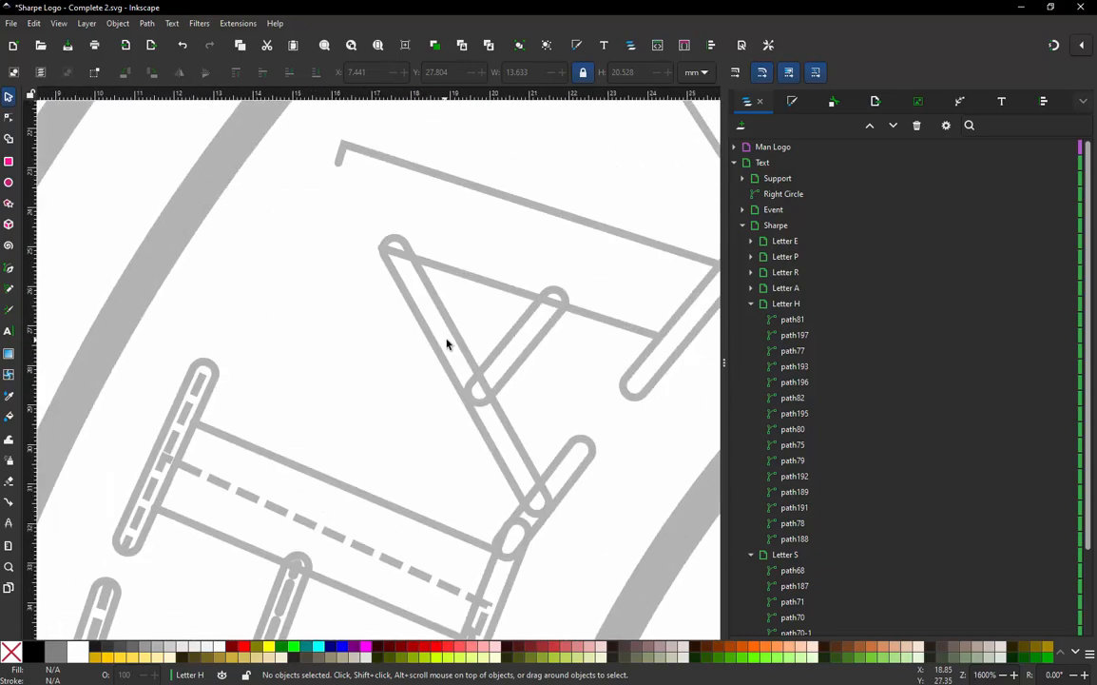
pyautogui.scroll(-3, 371, 332)
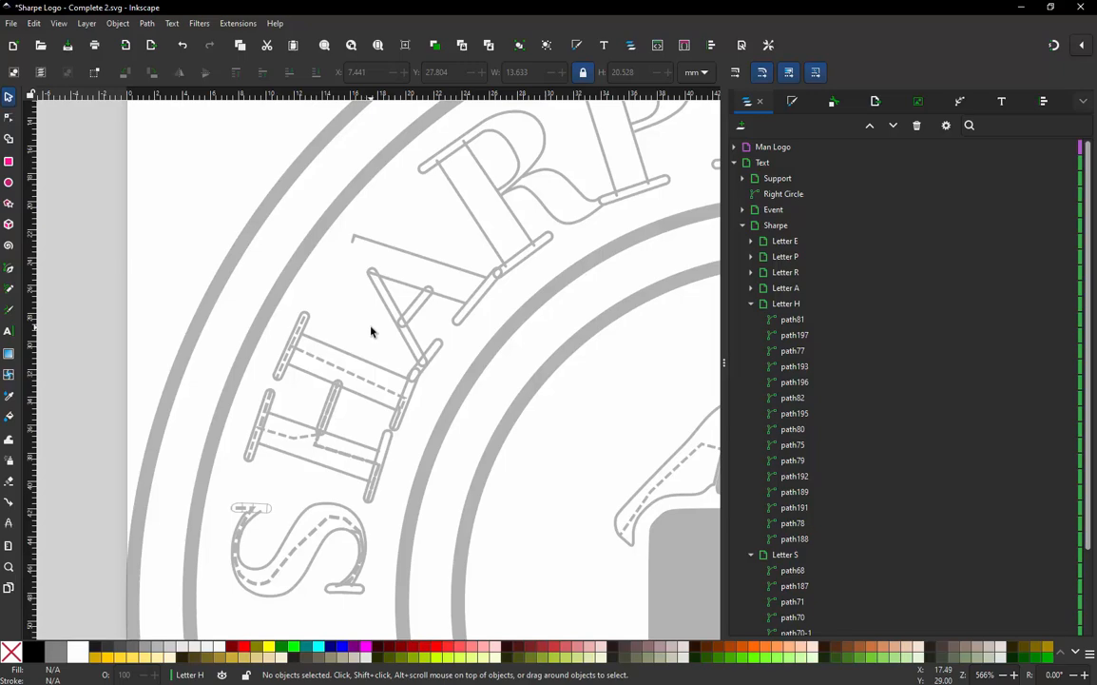
pyautogui.scroll(-2, 372, 332)
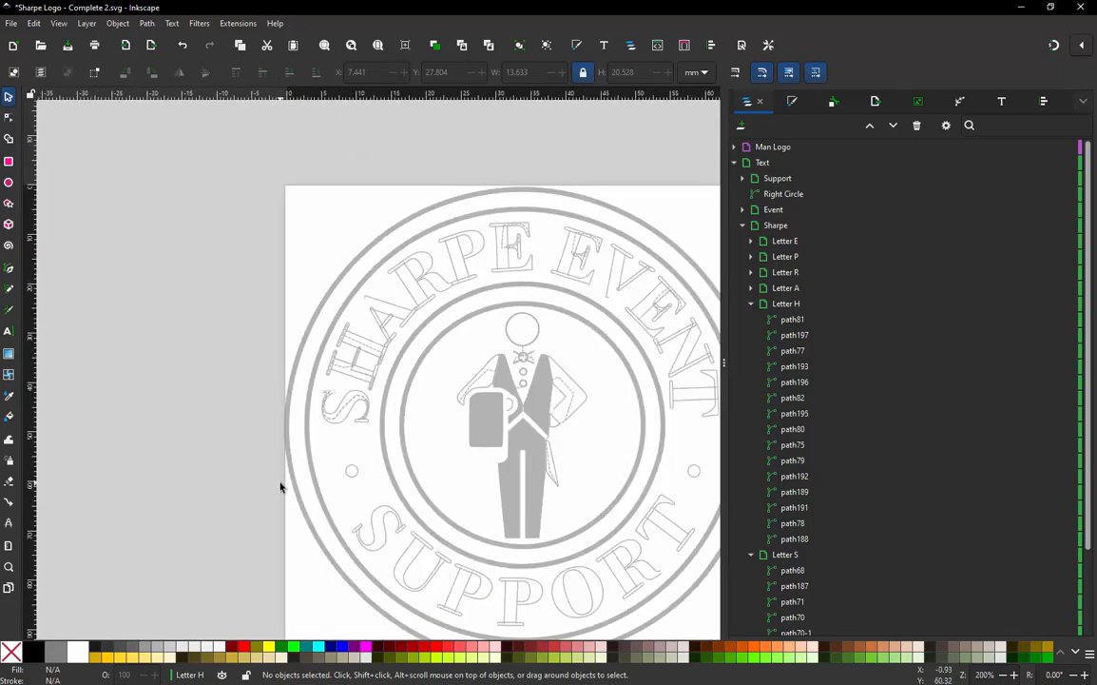
pyautogui.scroll(1, 280, 487)
pyautogui.scroll(-3, 280, 487)
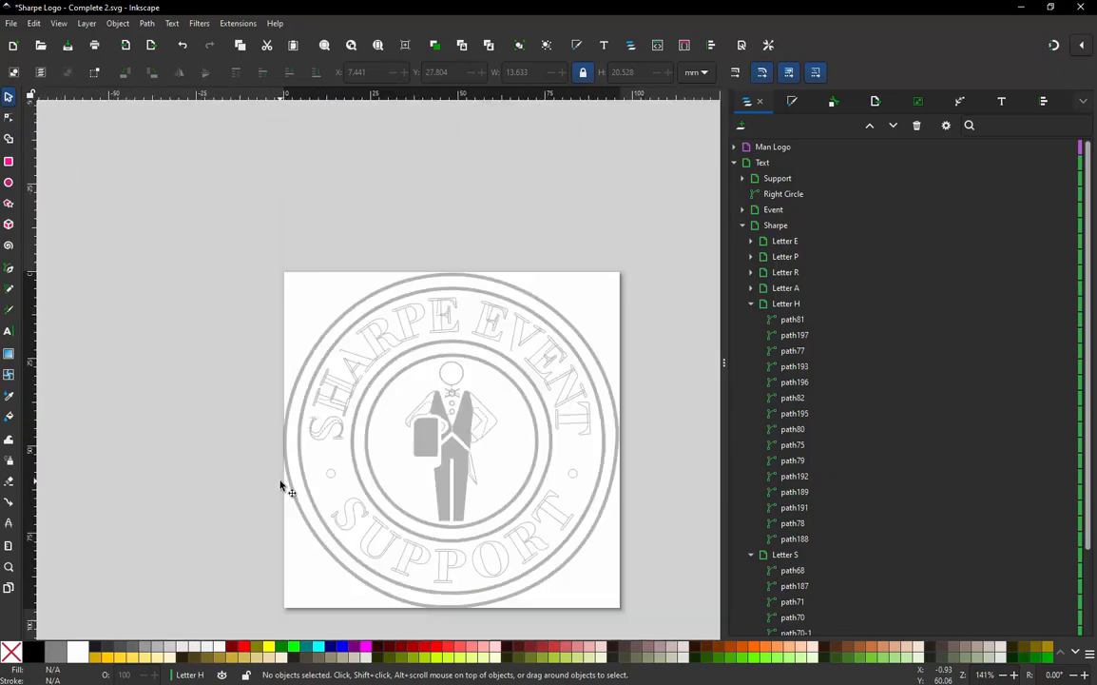
# - Collapse and hide the Letter H and Letter S layers in the Sharpe layer
pyautogui.scroll(5, 424, 277)
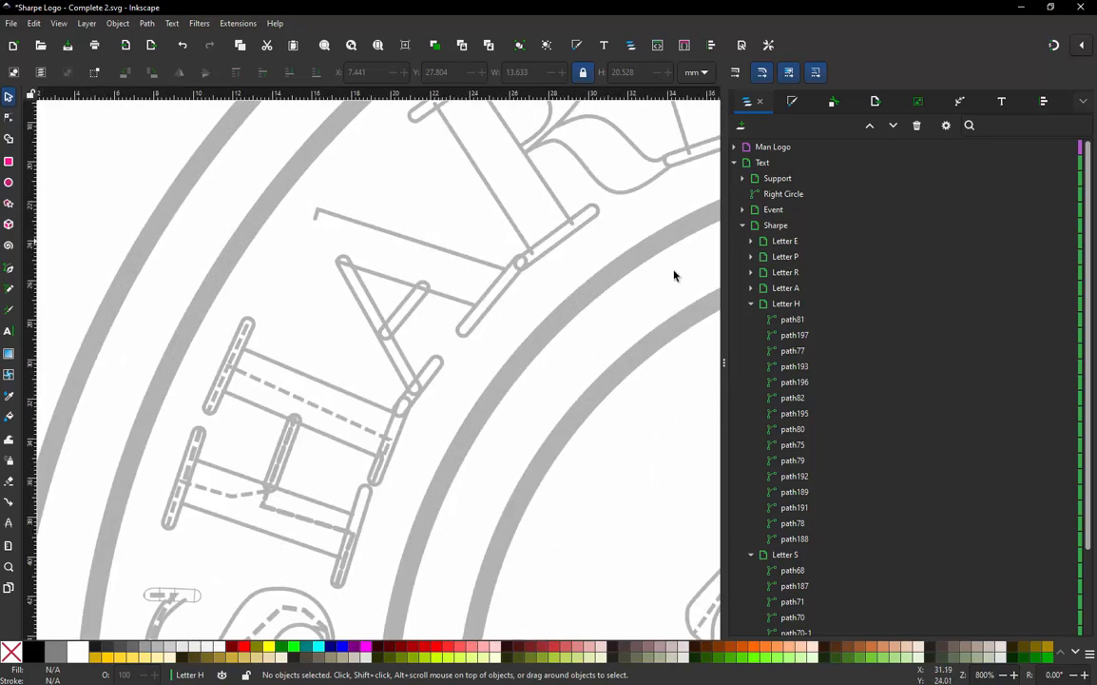
pyautogui.click(751, 303)
pyautogui.click(1064, 304)
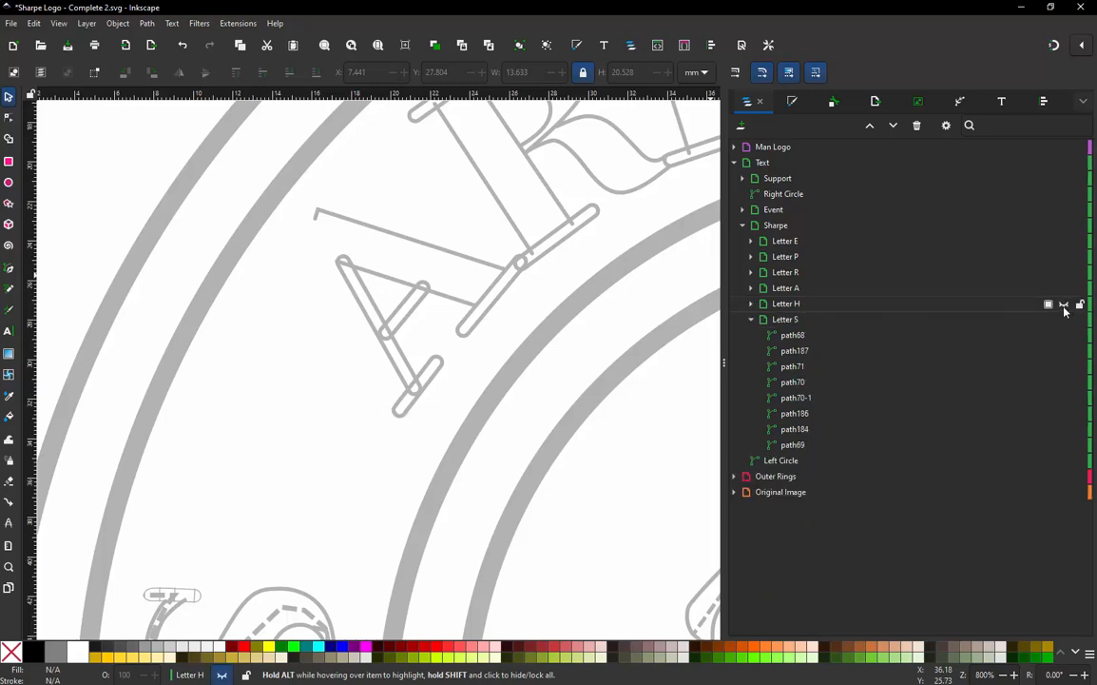
pyautogui.click(1064, 320)
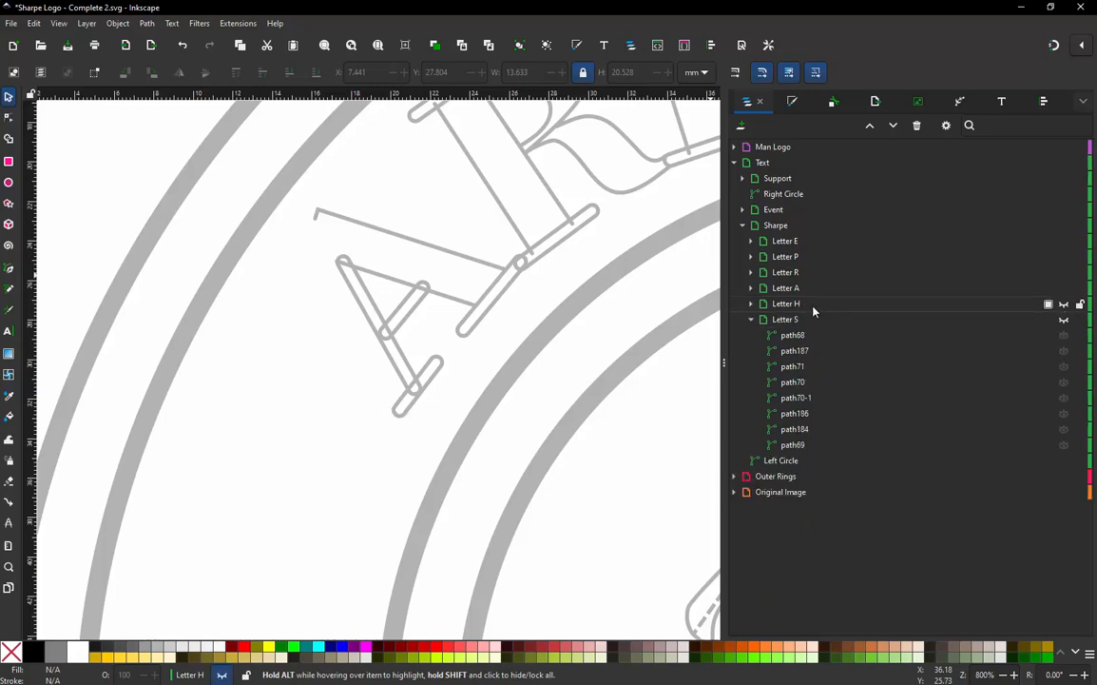
pyautogui.click(751, 320)
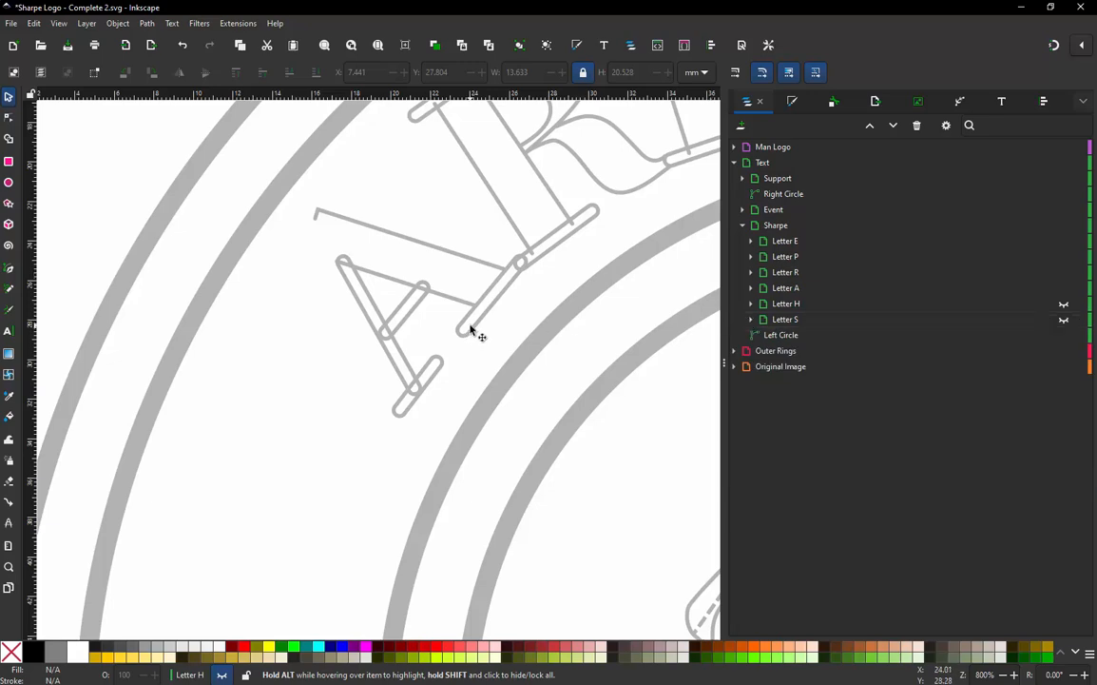
# - Examine the strokes of letter A and its overlap with the foot of letter R by selecting path83, path87, path88, path89 and path84, then deselect
pyautogui.scroll(-2, 466, 333)
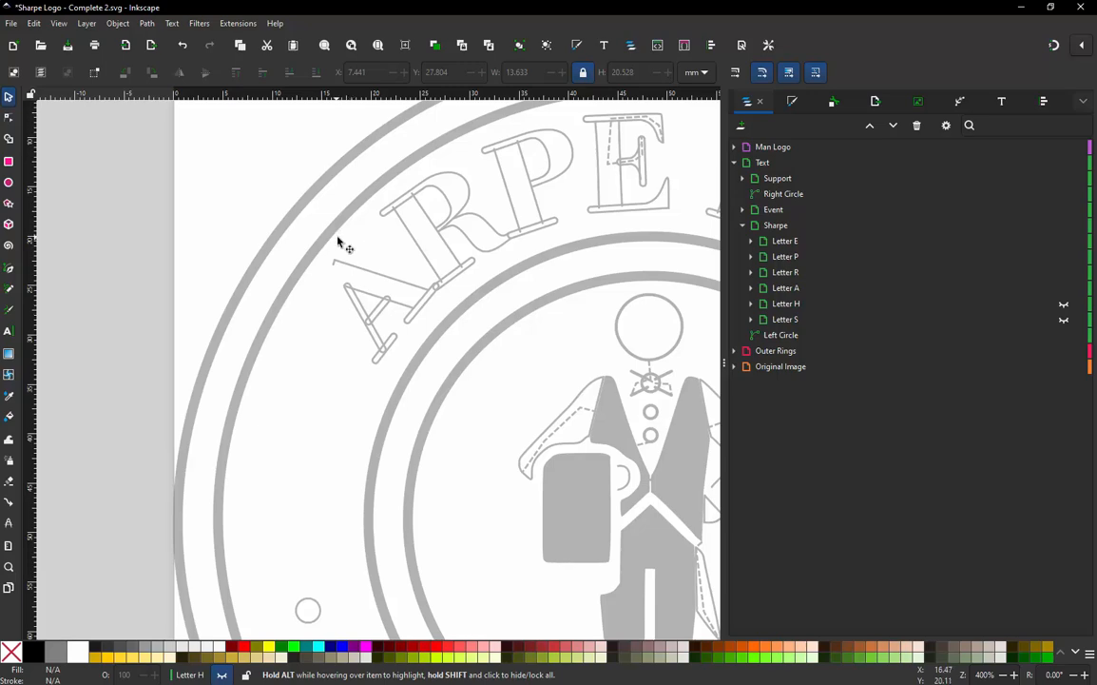
pyautogui.scroll(3, 379, 249)
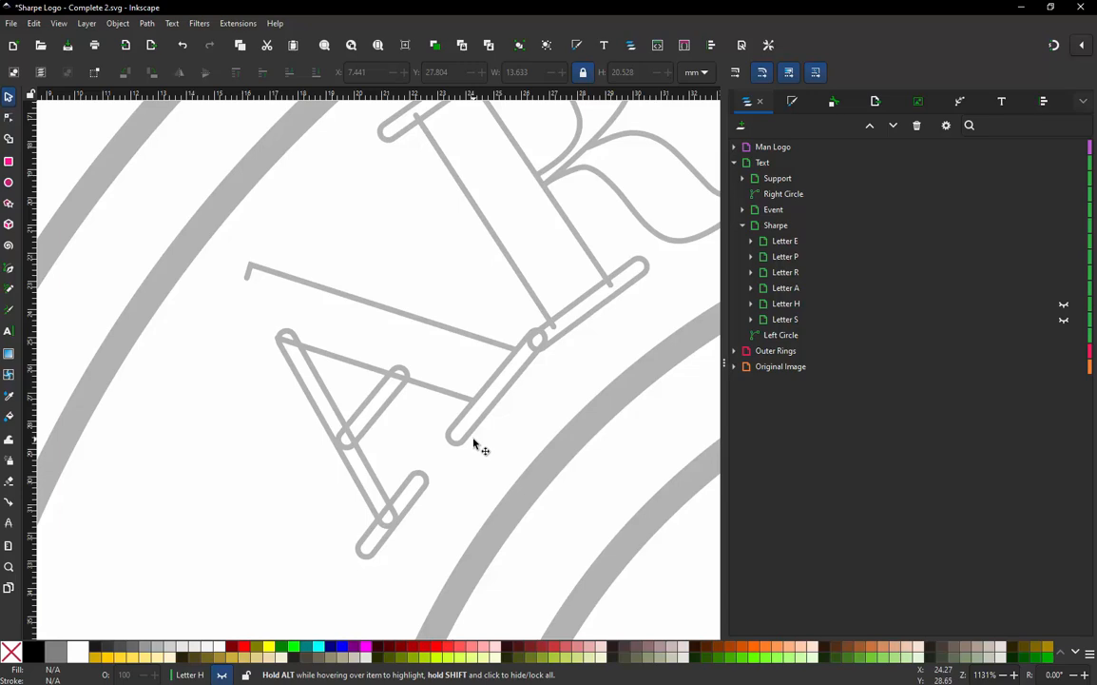
pyautogui.click(373, 566)
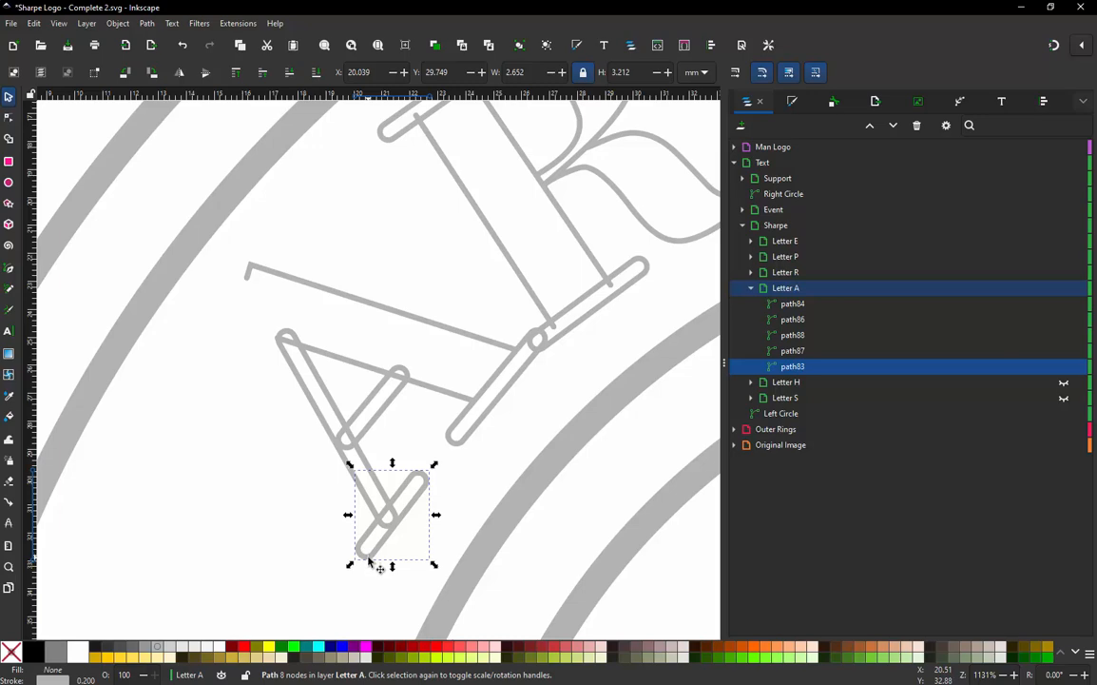
pyautogui.click(387, 411)
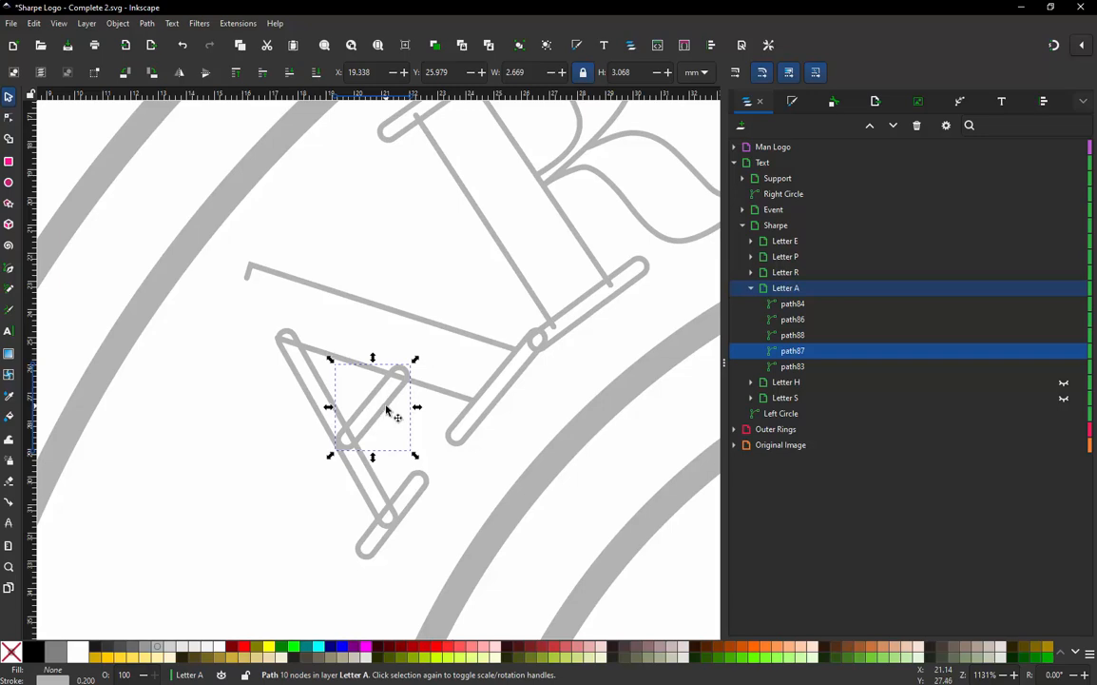
pyautogui.click(360, 488)
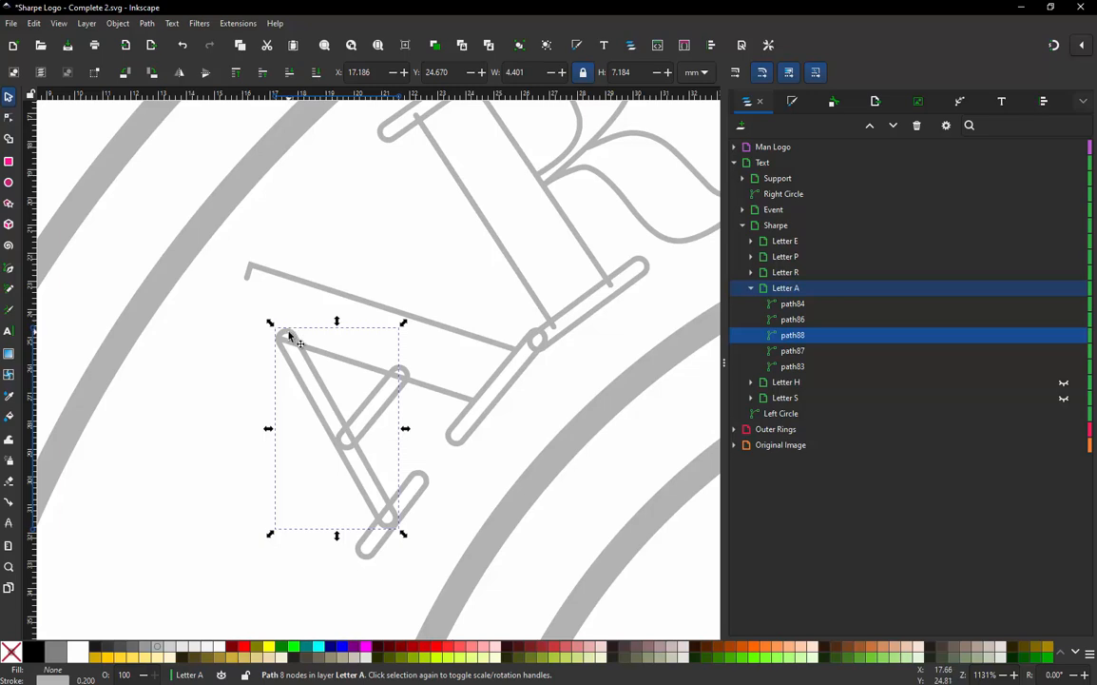
pyautogui.click(543, 336)
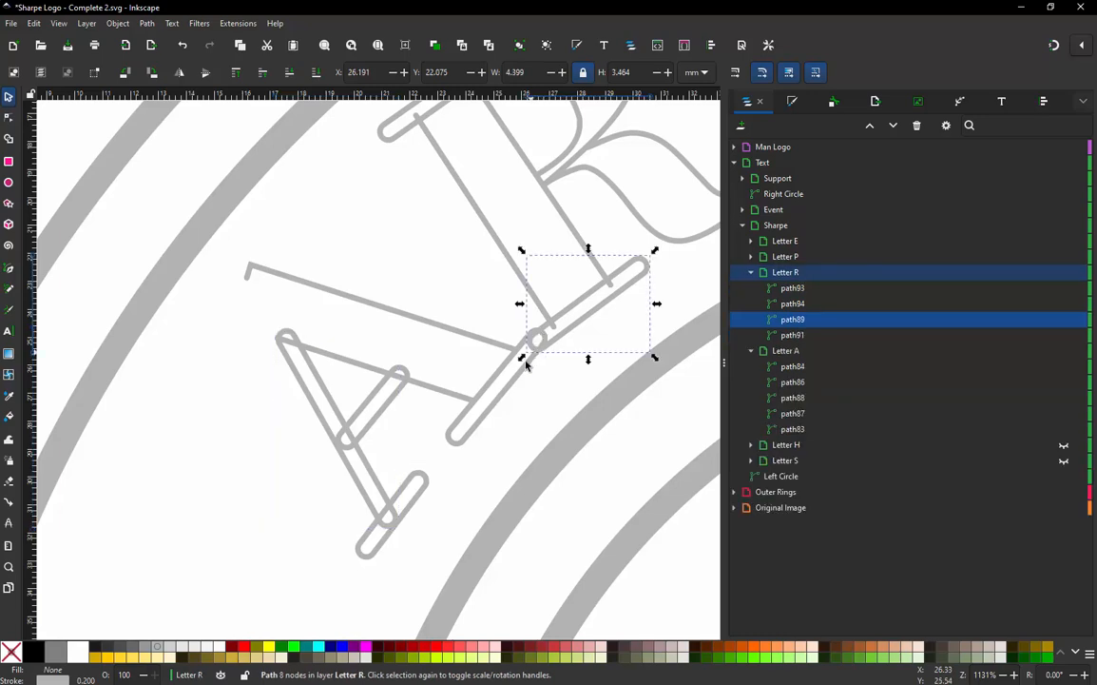
pyautogui.click(528, 371)
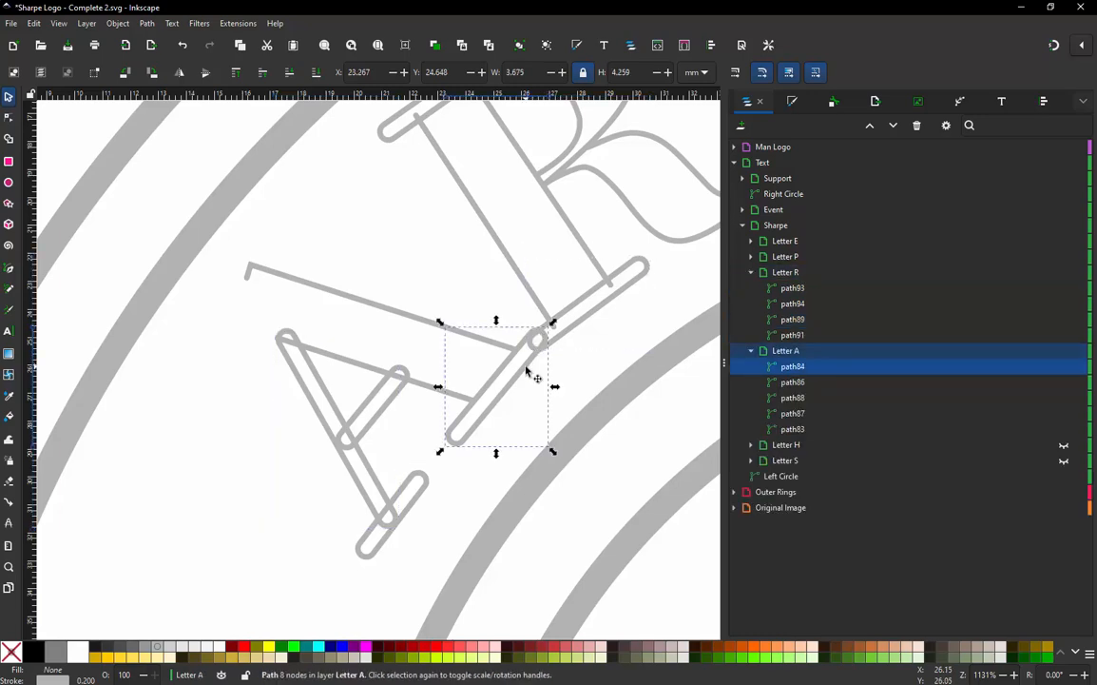
pyautogui.click(376, 428)
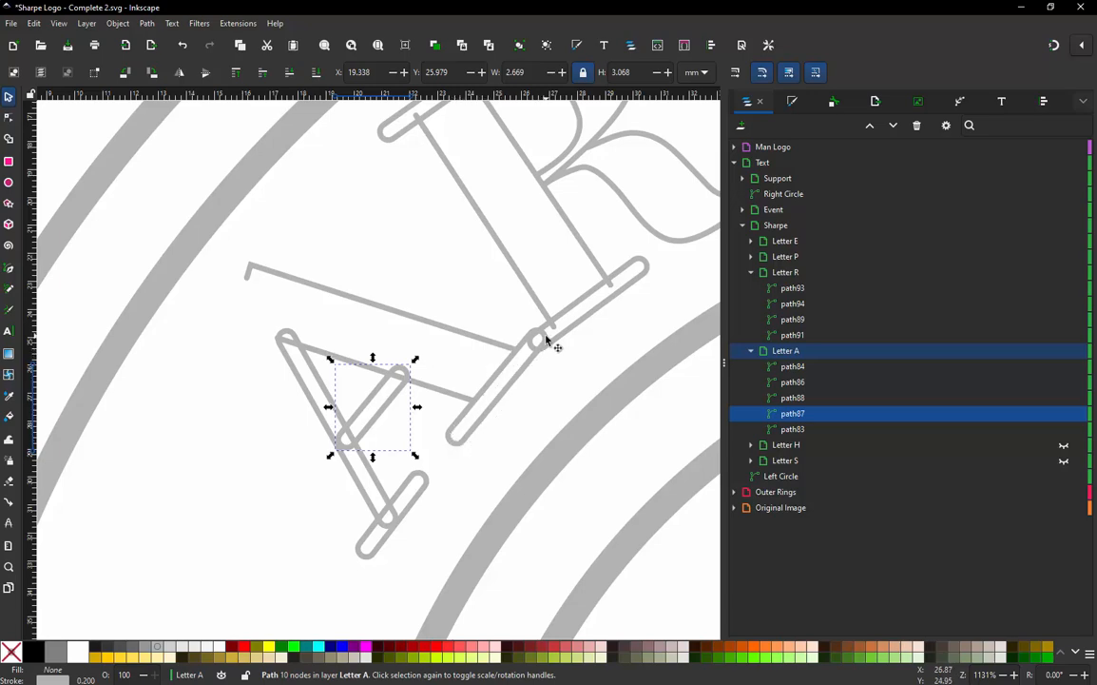
pyautogui.click(424, 274)
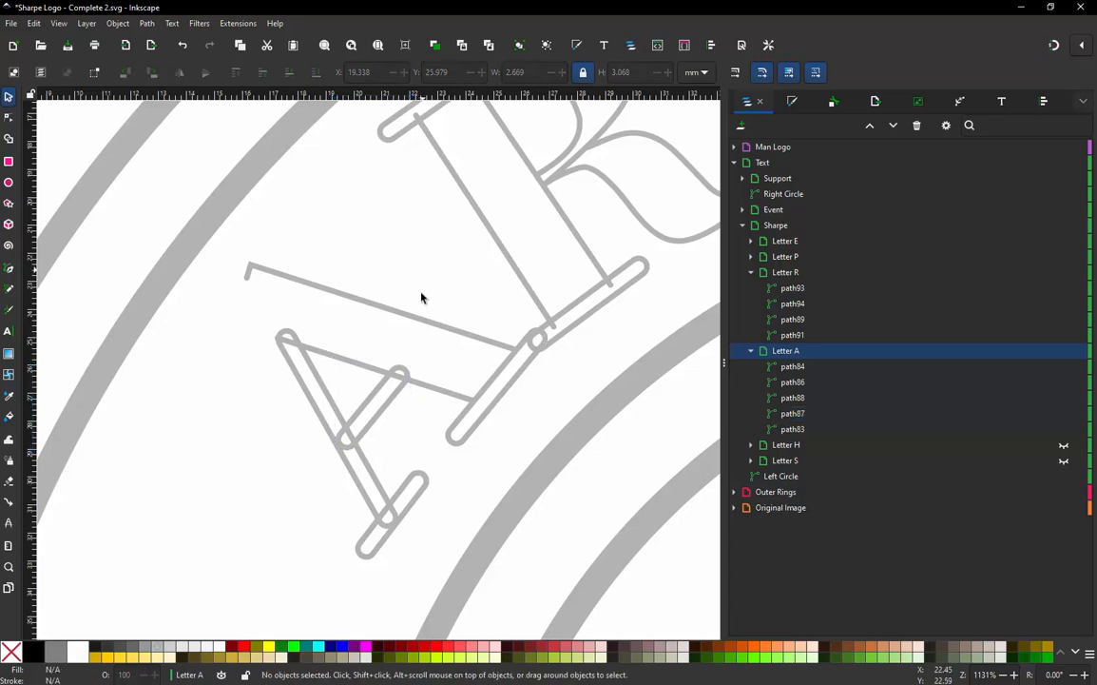
pyautogui.scroll(-2, 399, 359)
pyautogui.scroll(2, 378, 409)
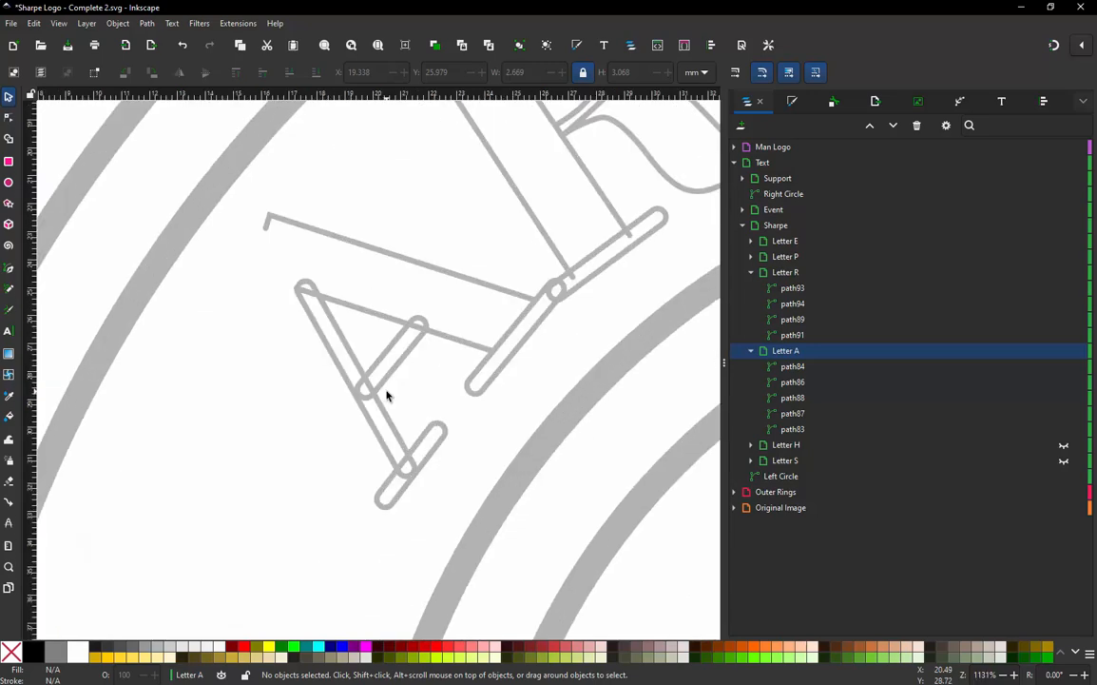
# - Move letter A's crossbar, path87, one place down in the Letter A stack, below path83
pyautogui.click(391, 372)
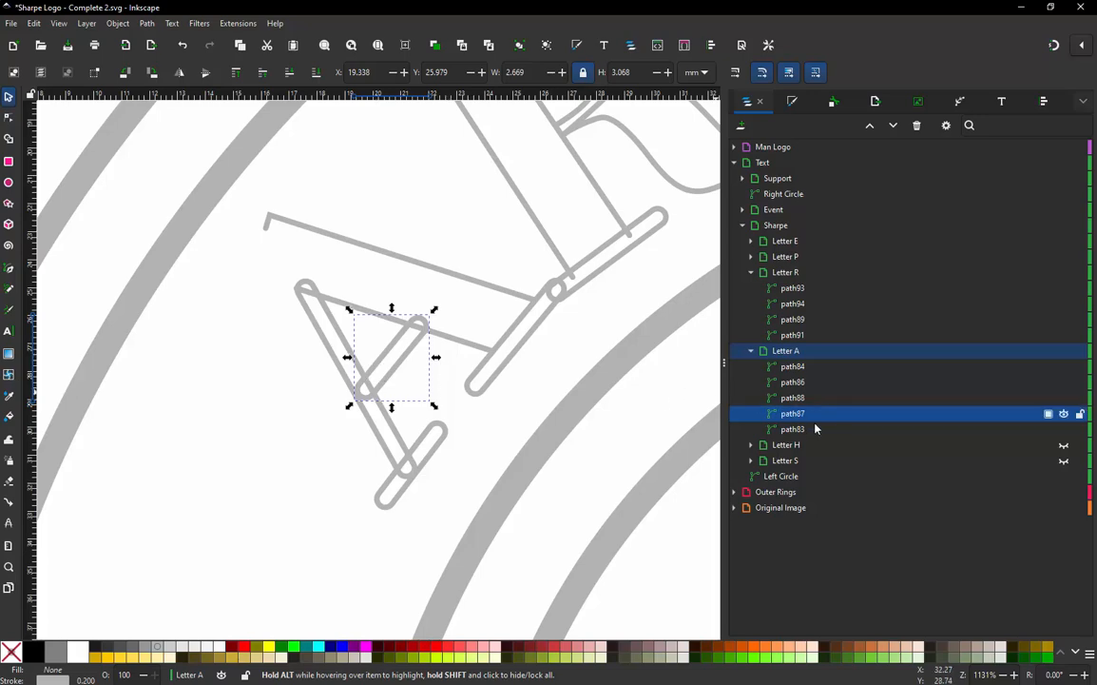
pyautogui.press('pagedown')
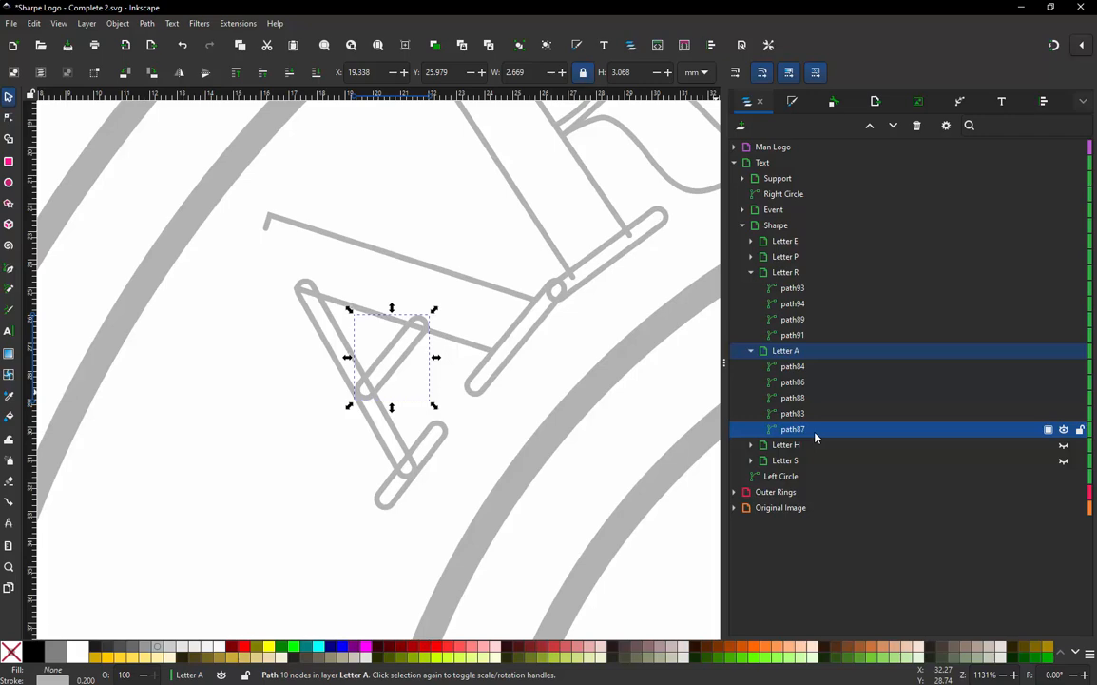
pyautogui.click(447, 389)
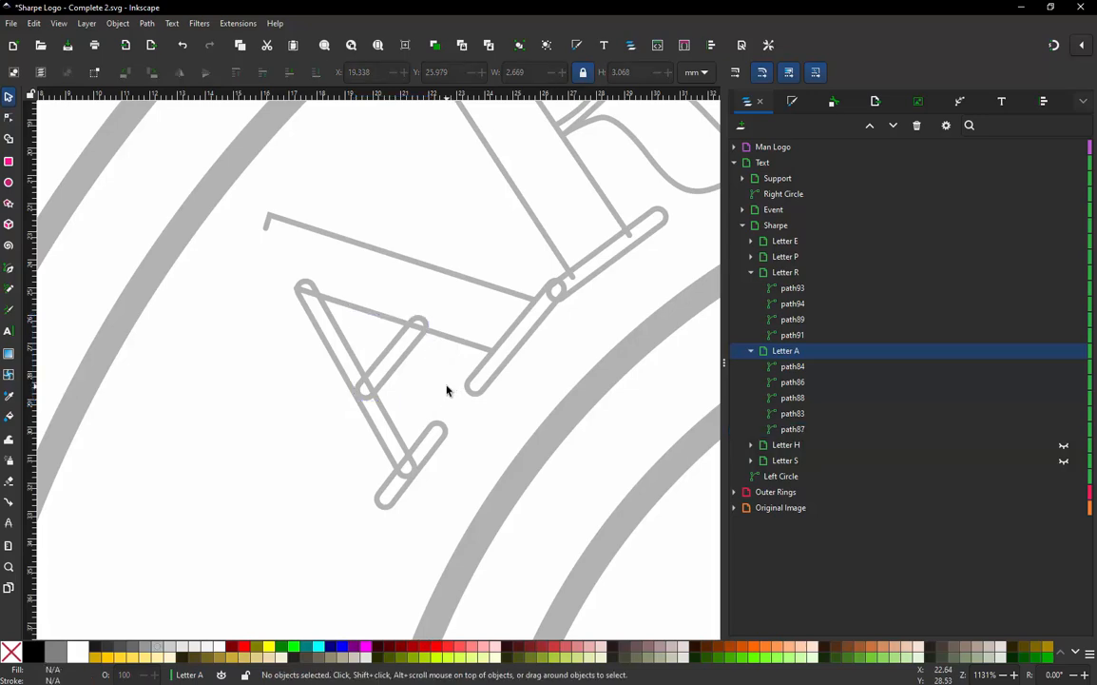
# - Re-stack letter A's strokes by selection order with Ink/Stitch: path87, path83, path88, path86, then path84
pyautogui.click(401, 363)
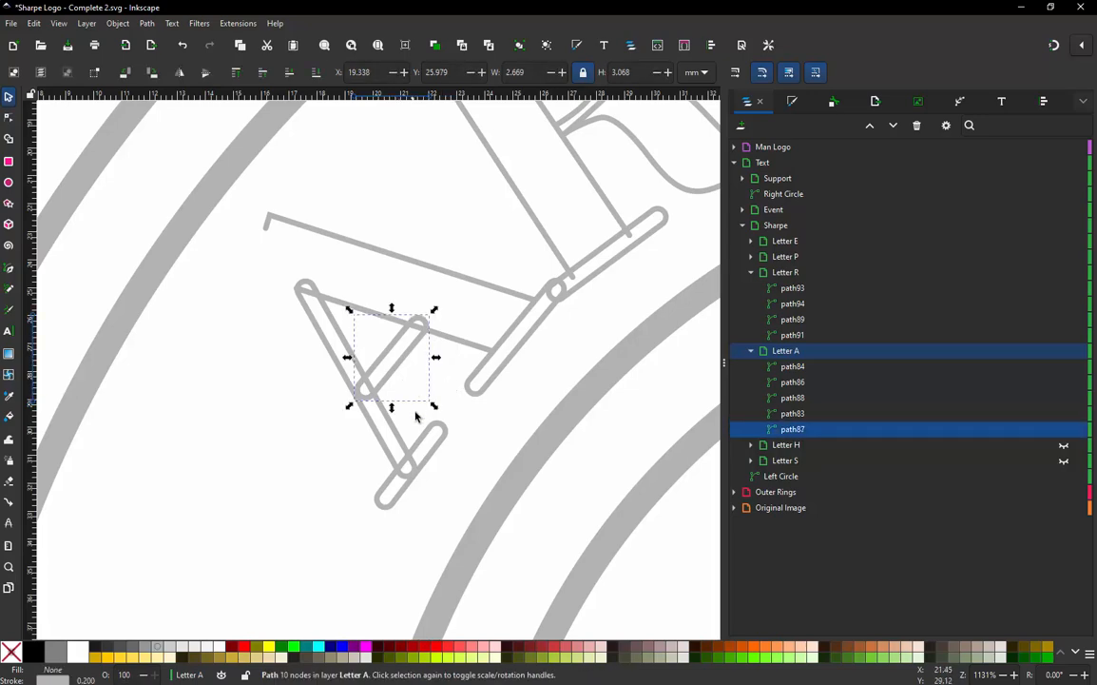
pyautogui.press('shift')
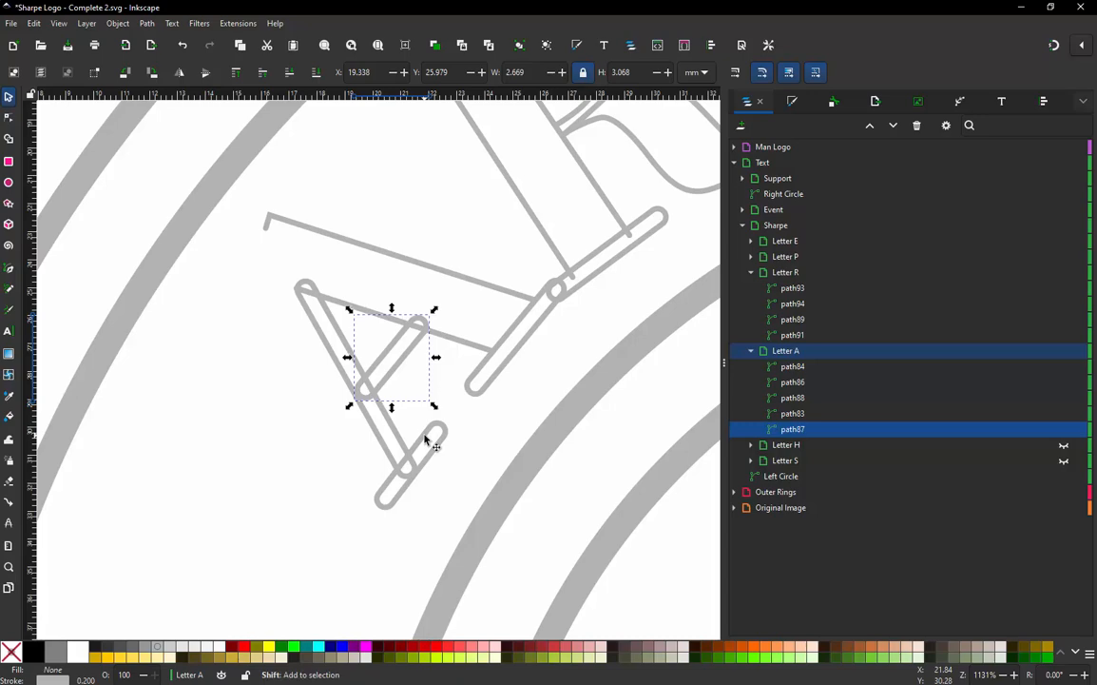
pyautogui.keyDown('shift'); pyautogui.click(427, 440); pyautogui.keyUp('shift')
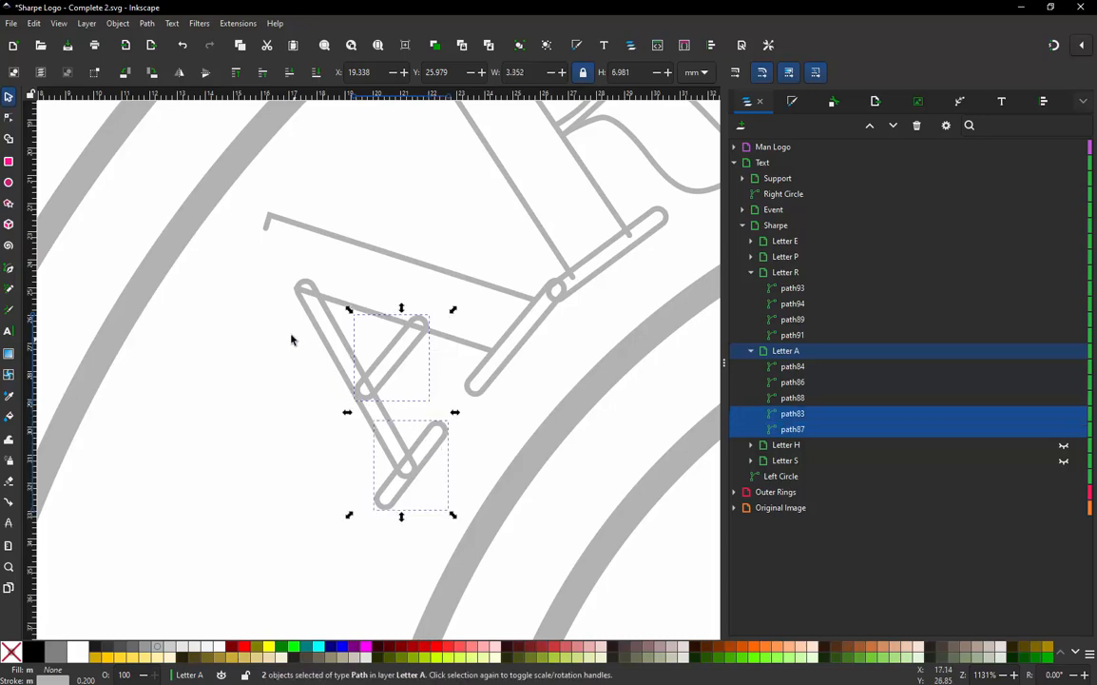
pyautogui.keyDown('shift'); pyautogui.click(299, 303); pyautogui.keyUp('shift')
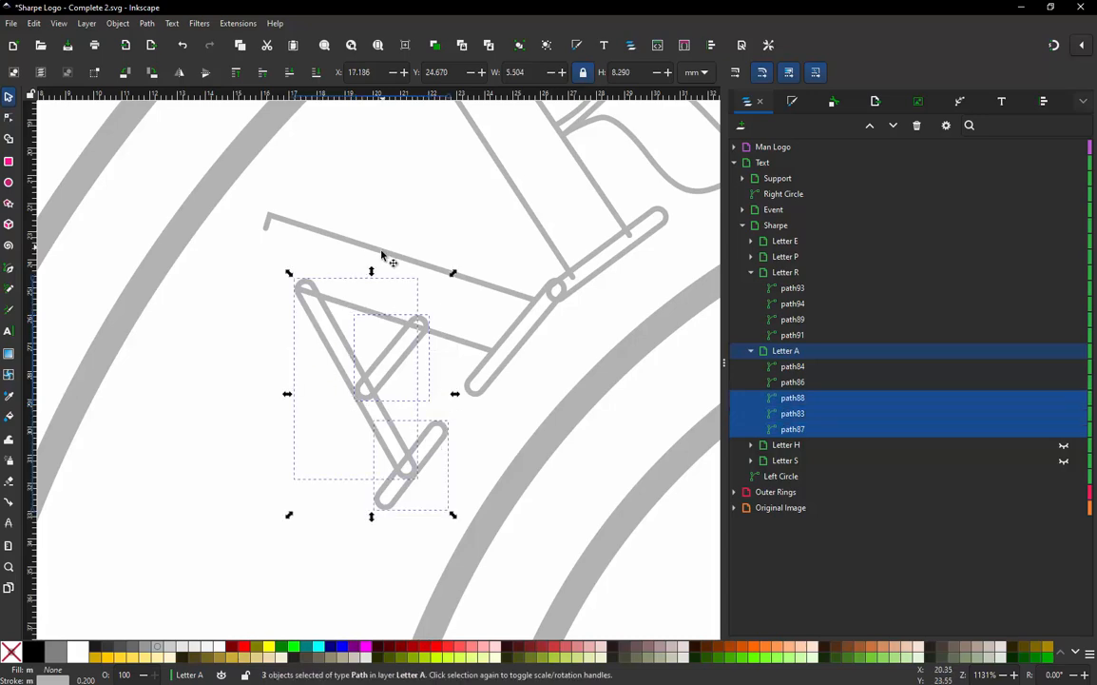
pyautogui.keyDown('shift'); pyautogui.click(372, 255); pyautogui.keyUp('shift')
pyautogui.keyDown('shift'); pyautogui.click(481, 399); pyautogui.keyUp('shift')
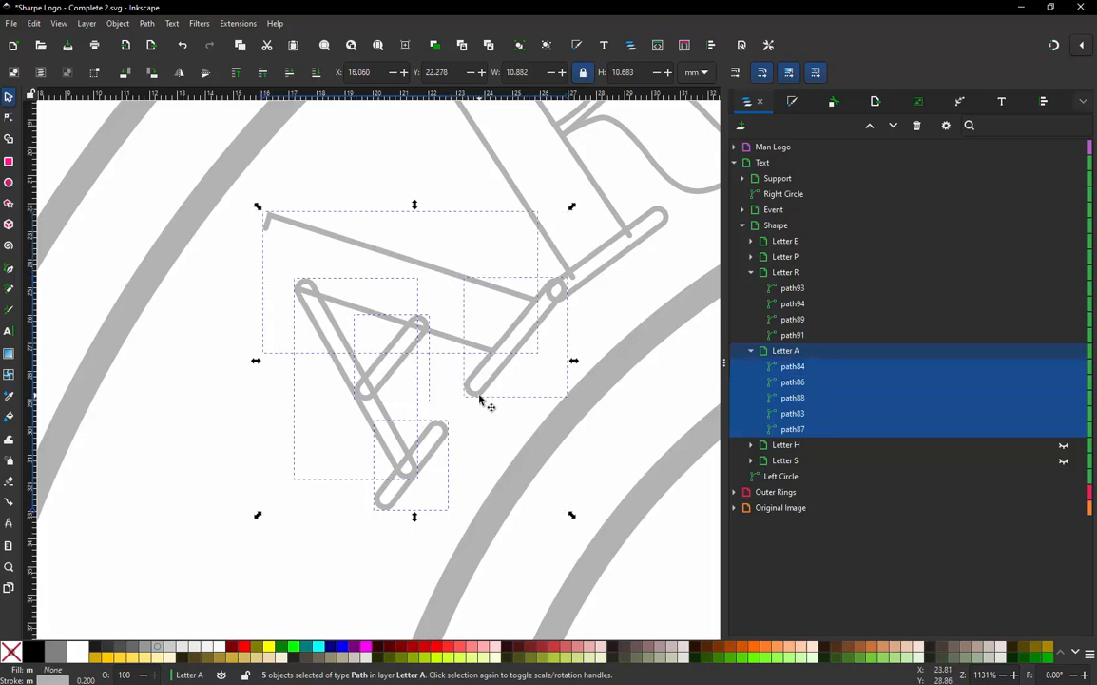
pyautogui.click(237, 23)
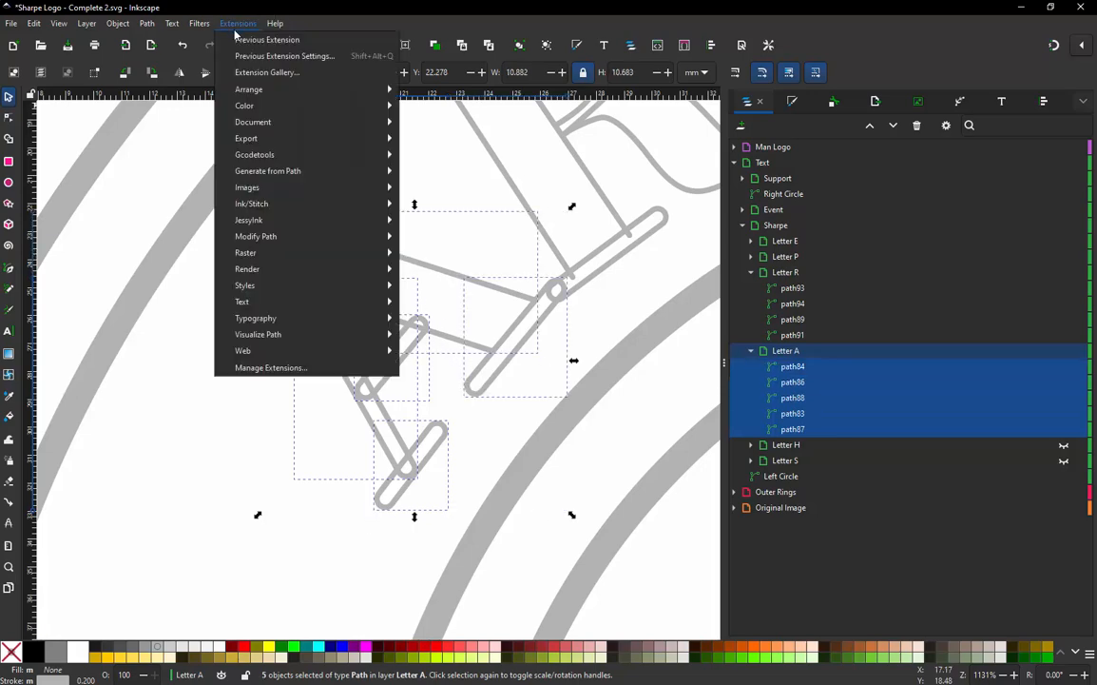
pyautogui.moveTo(329, 202)
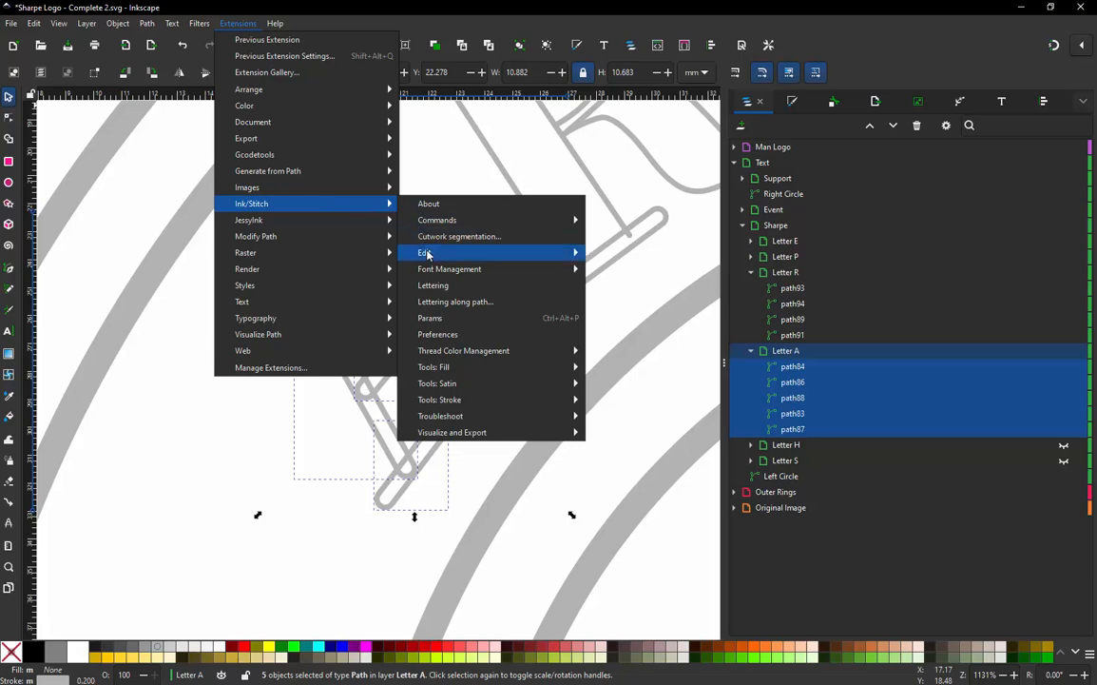
pyautogui.moveTo(427, 254)
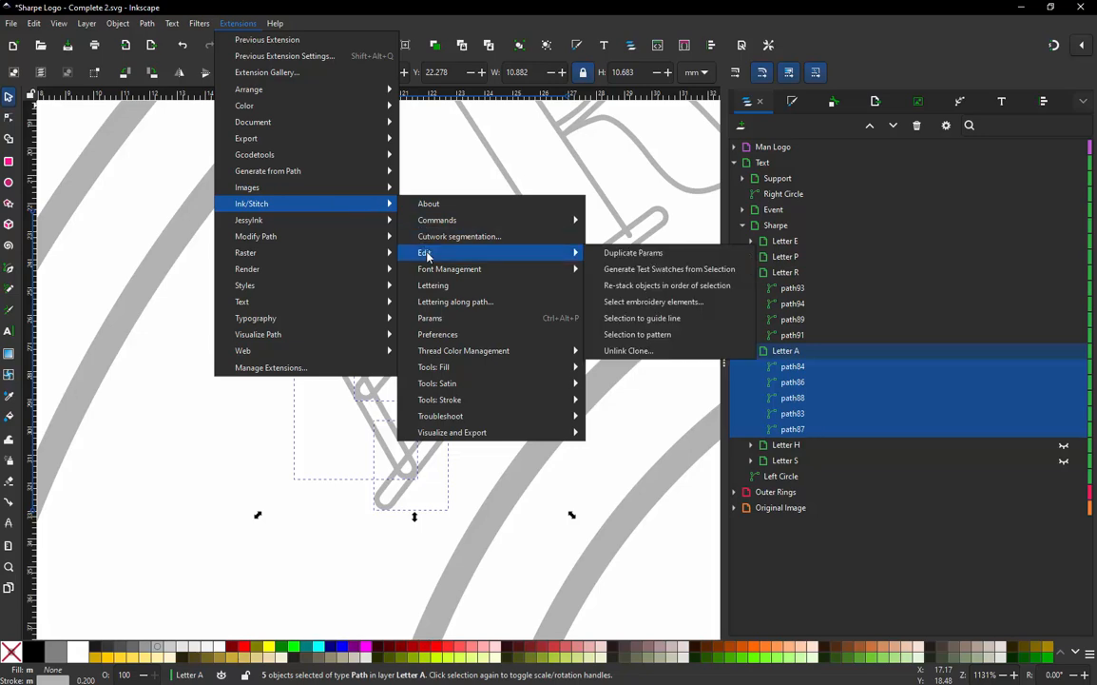
pyautogui.click(681, 288)
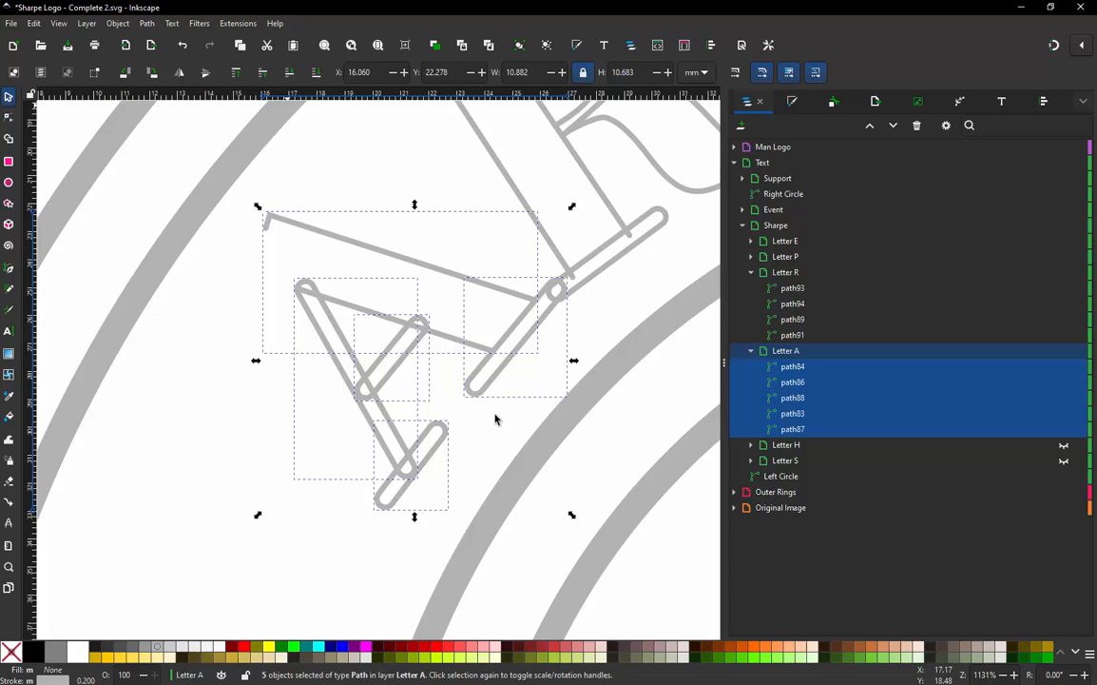
pyautogui.click(494, 419)
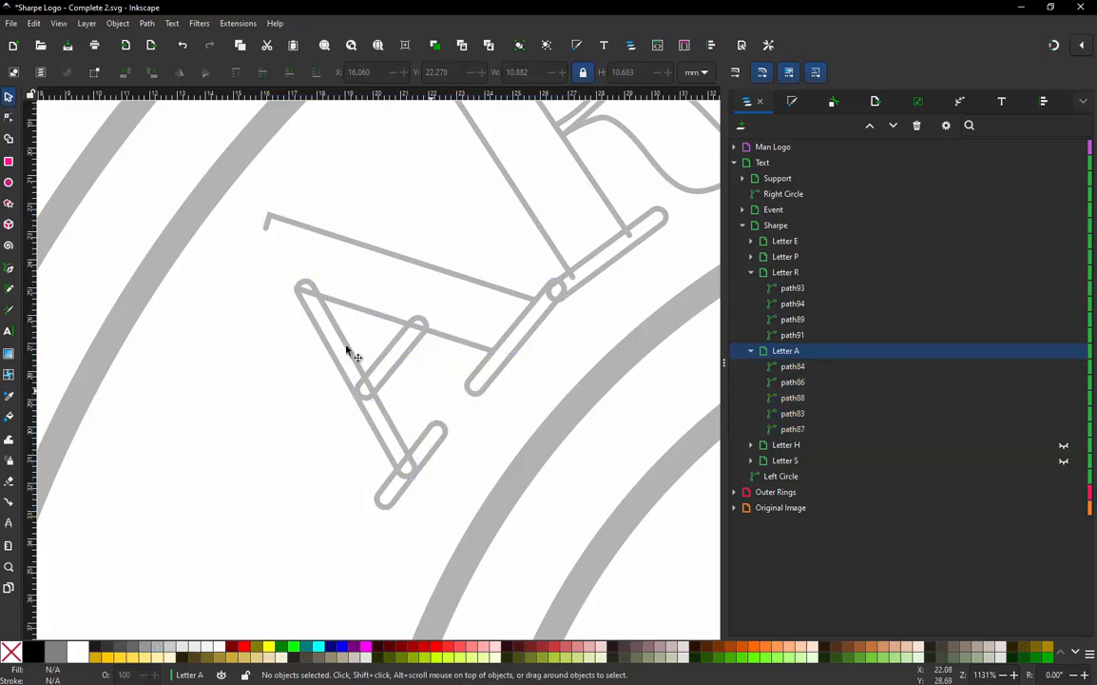
# - Draw a connecting line from the lower end of A's small foot through the leg to the crossbar's far end, and place it below path87
pyautogui.click(409, 359)
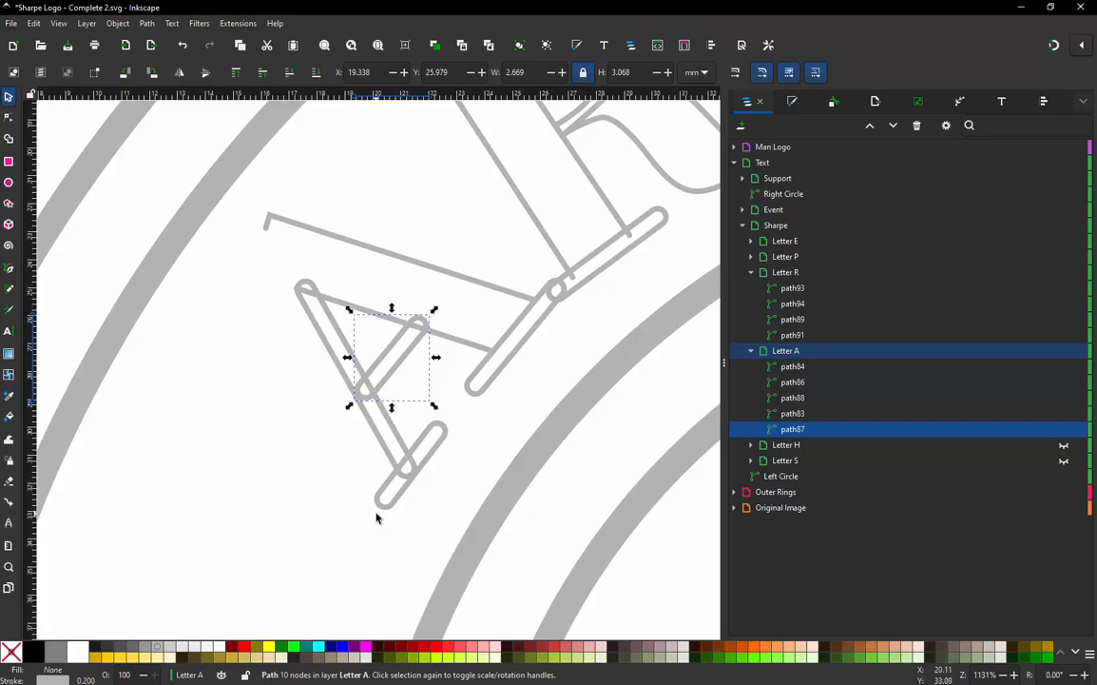
pyautogui.press('Escape')
pyautogui.press('b')
pyautogui.keyDown('ctrl'); pyautogui.scroll(1, 387, 509); pyautogui.keyUp('ctrl')
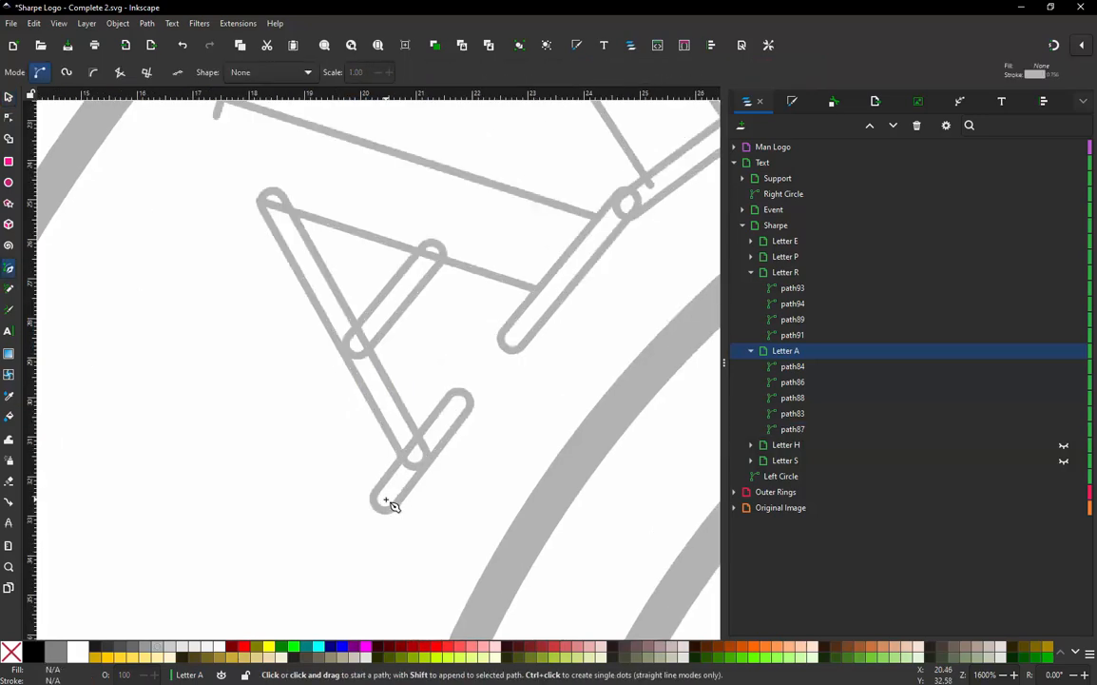
pyautogui.keyDown('ctrl'); pyautogui.scroll(2, 387, 504); pyautogui.keyUp('ctrl')
pyautogui.click(374, 510)
pyautogui.click(442, 411)
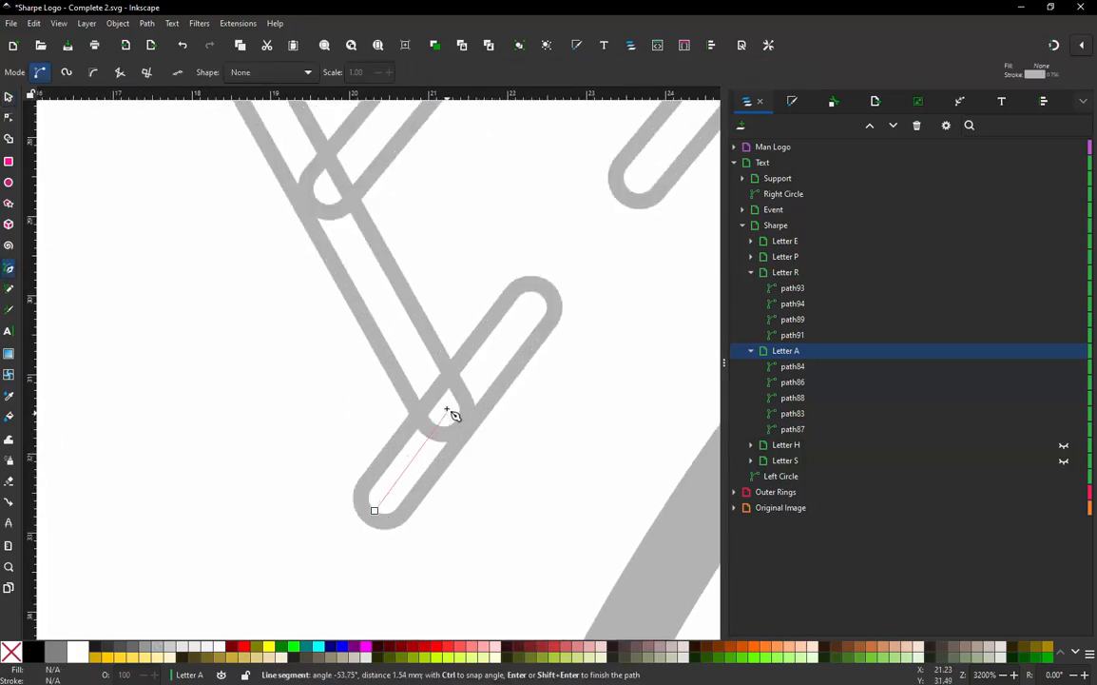
pyautogui.click(328, 193)
pyautogui.keyDown('ctrl'); pyautogui.scroll(-2, 353, 342); pyautogui.keyUp('ctrl')
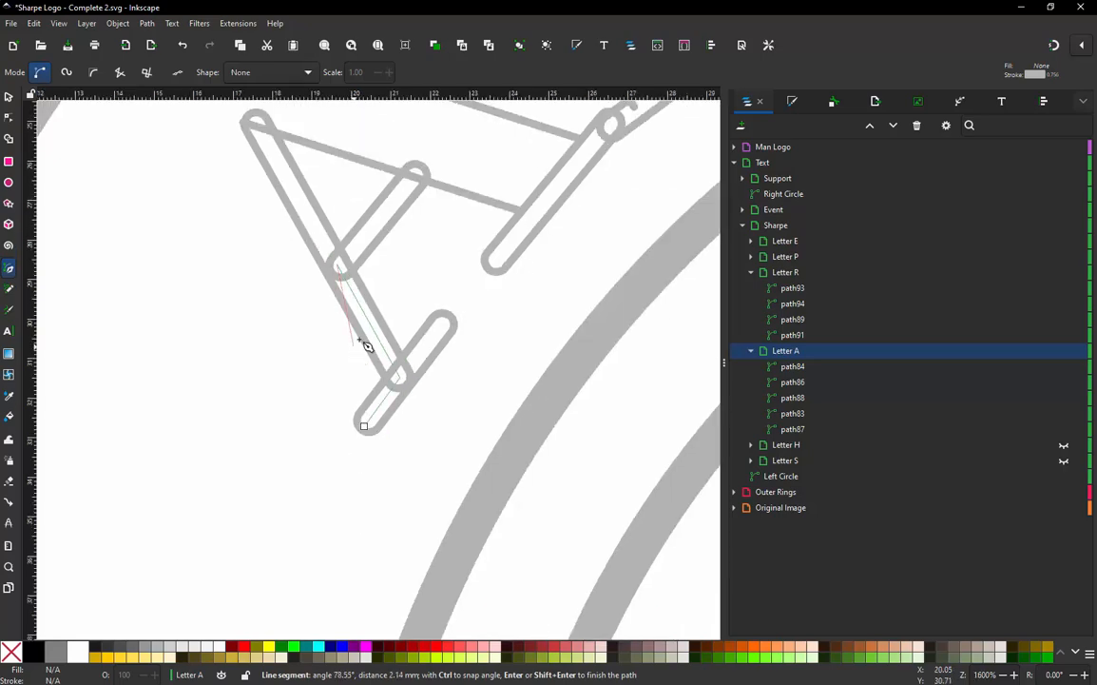
pyautogui.doubleClick(422, 169)
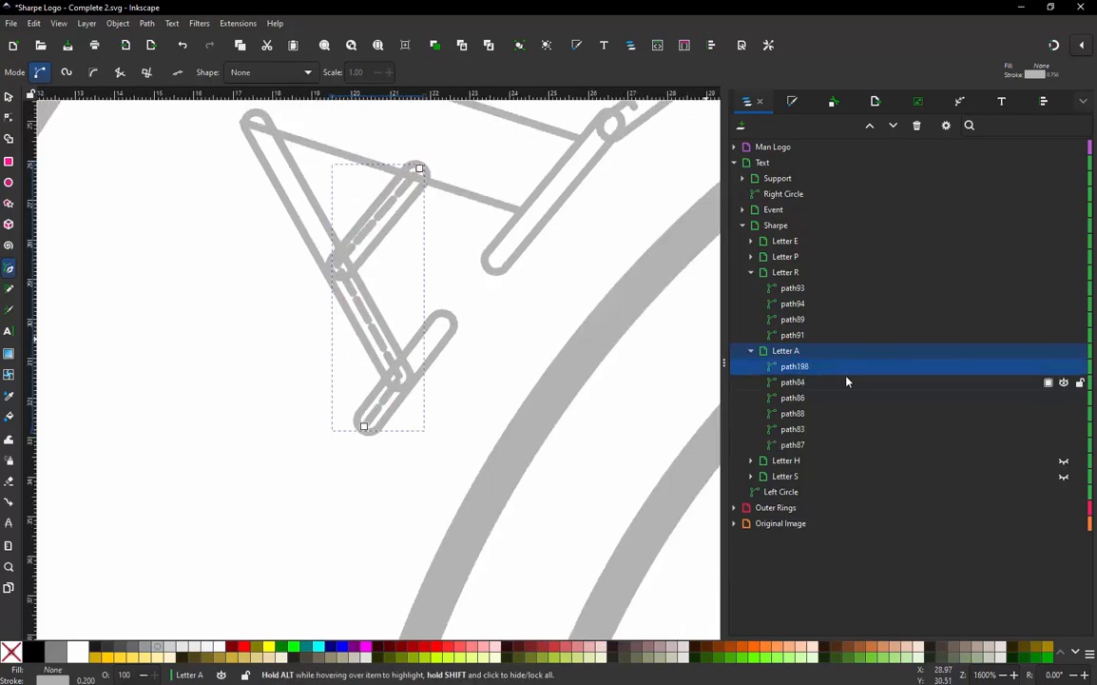
pyautogui.moveTo(801, 369); pyautogui.dragTo(823, 457)
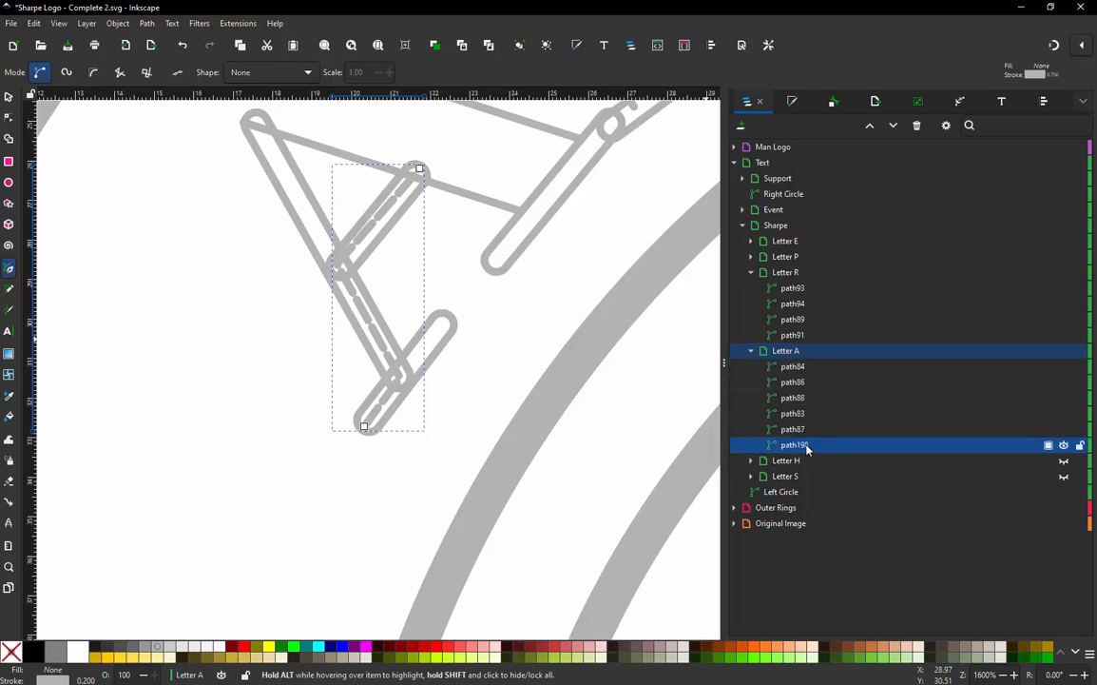
# - Dismiss the crash report and, in the reopened logo, swap the rails of the satin column path87 in the embroidery parameters
pyautogui.click(799, 433)
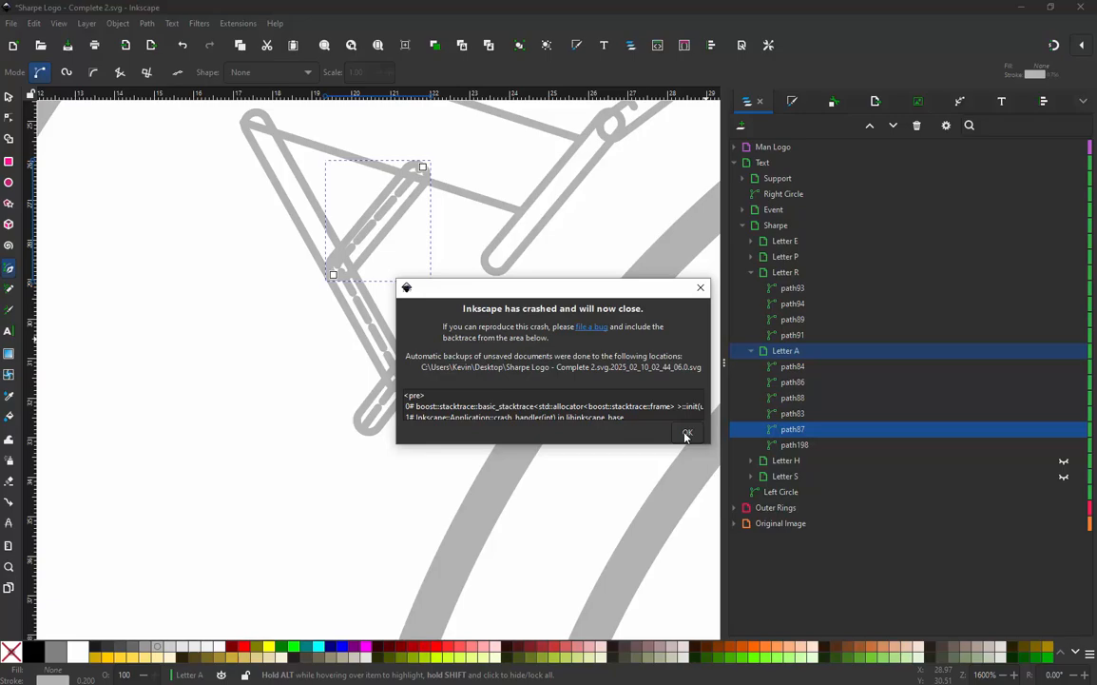
pyautogui.click(686, 434)
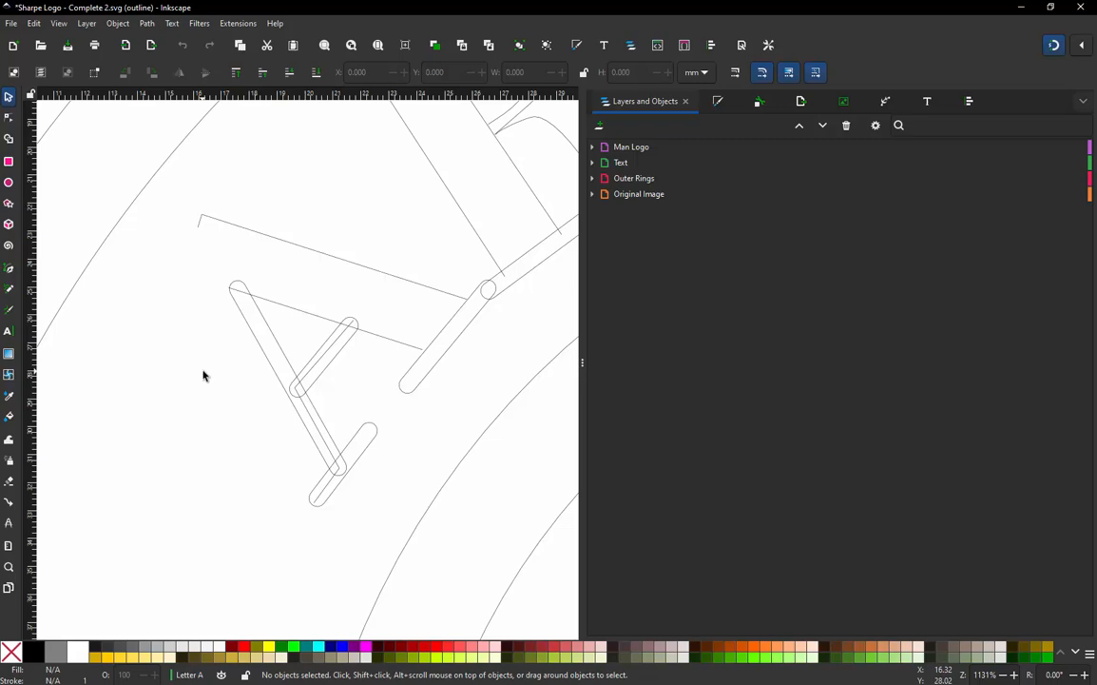
pyautogui.click(324, 381)
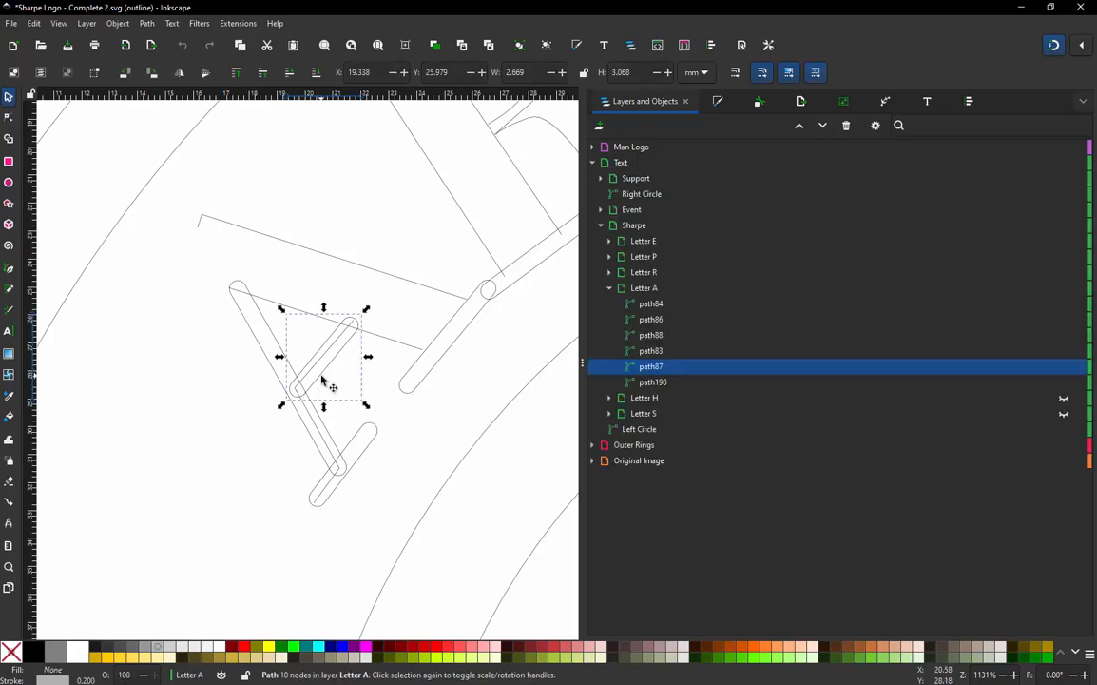
pyautogui.hotkey('ctrl', 'alt', 'c')
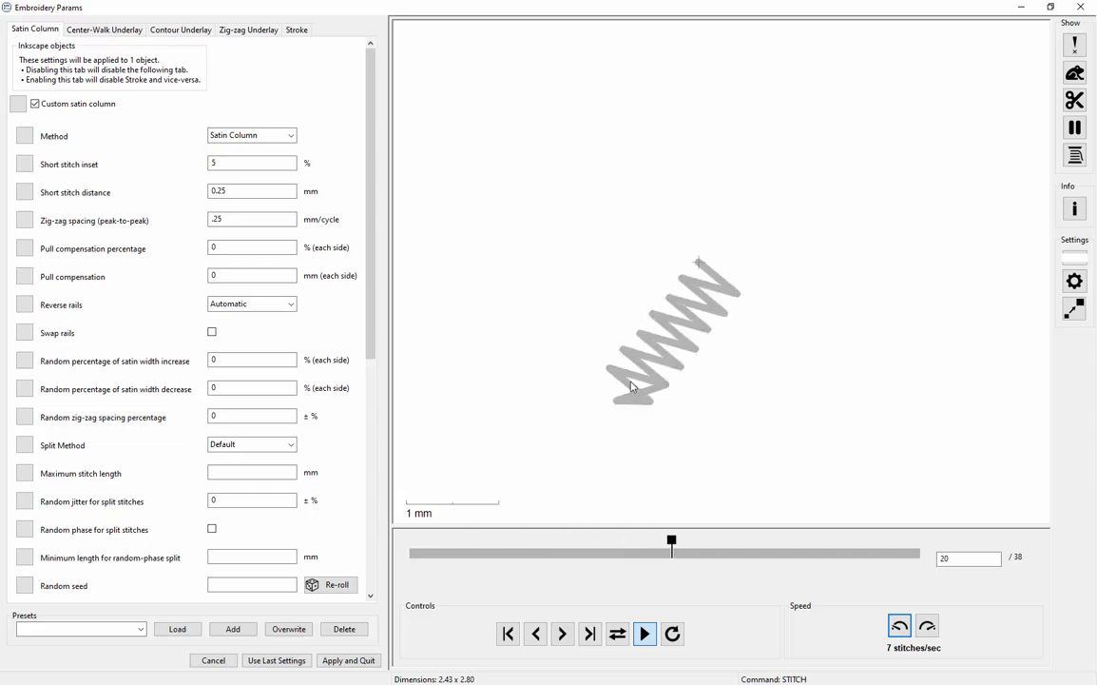
pyautogui.click(212, 333)
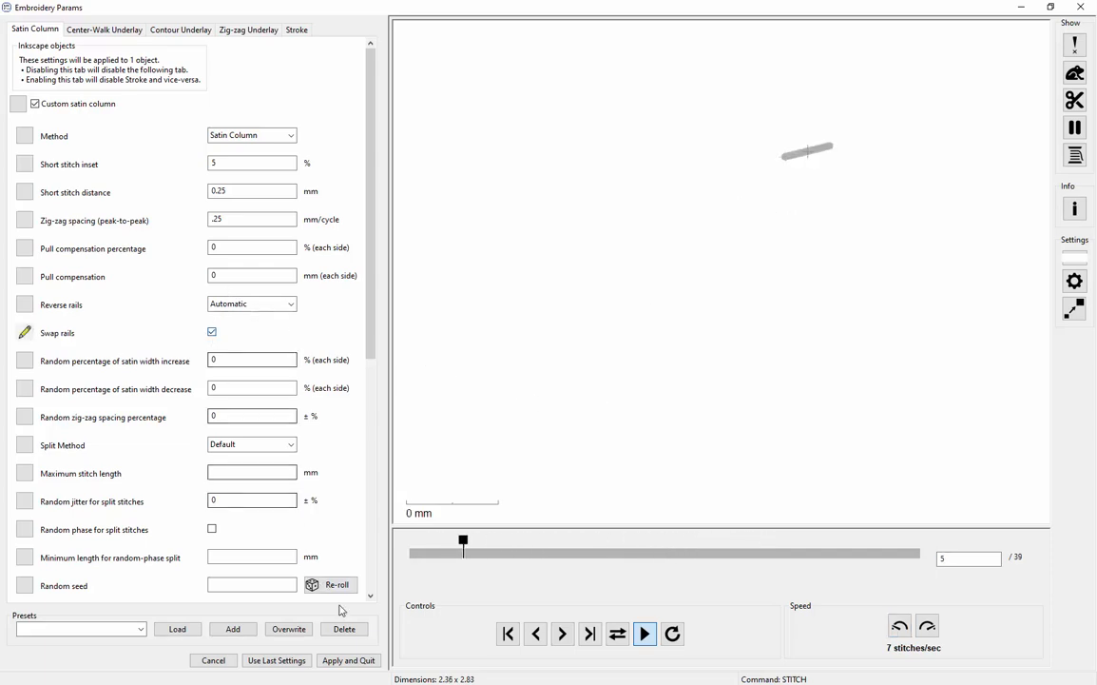
pyautogui.click(348, 660)
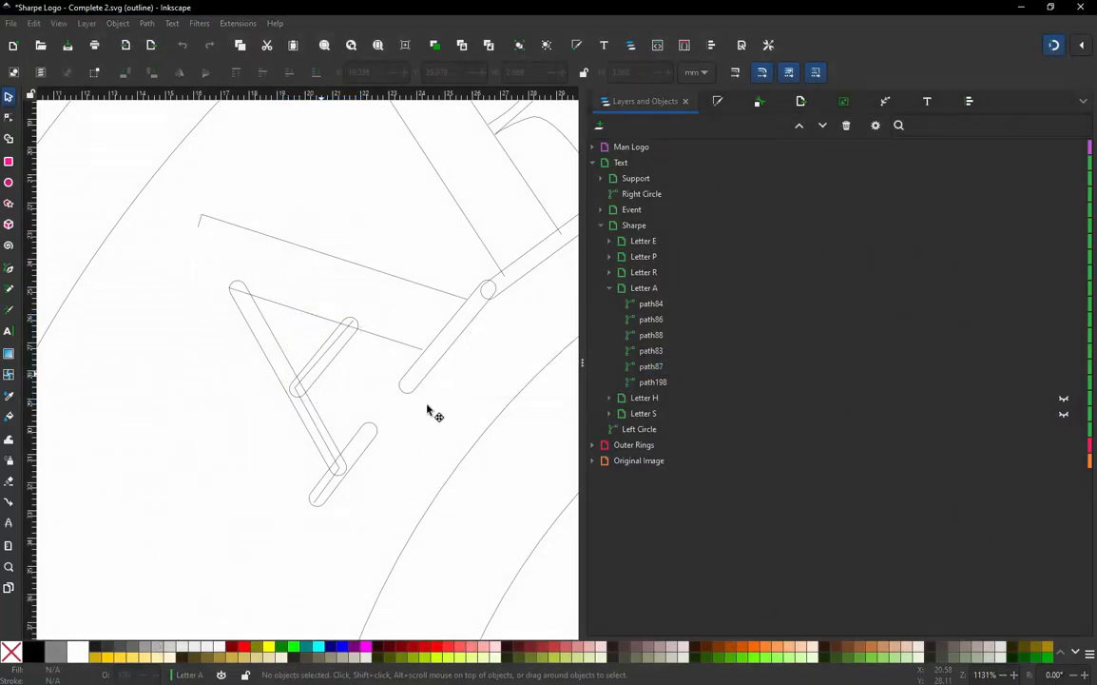
pyautogui.click(414, 412)
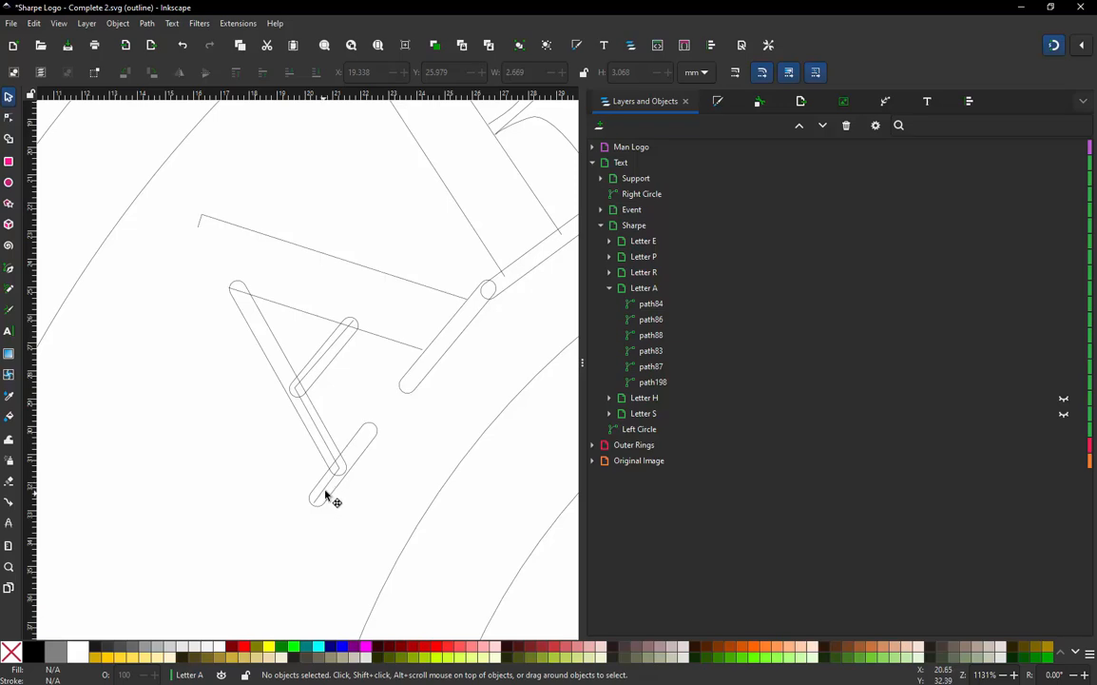
# - Split foot stroke path83 where A's leg crosses it by adding a node on each long side, breaking the path there and separating the pieces
pyautogui.click(320, 388)
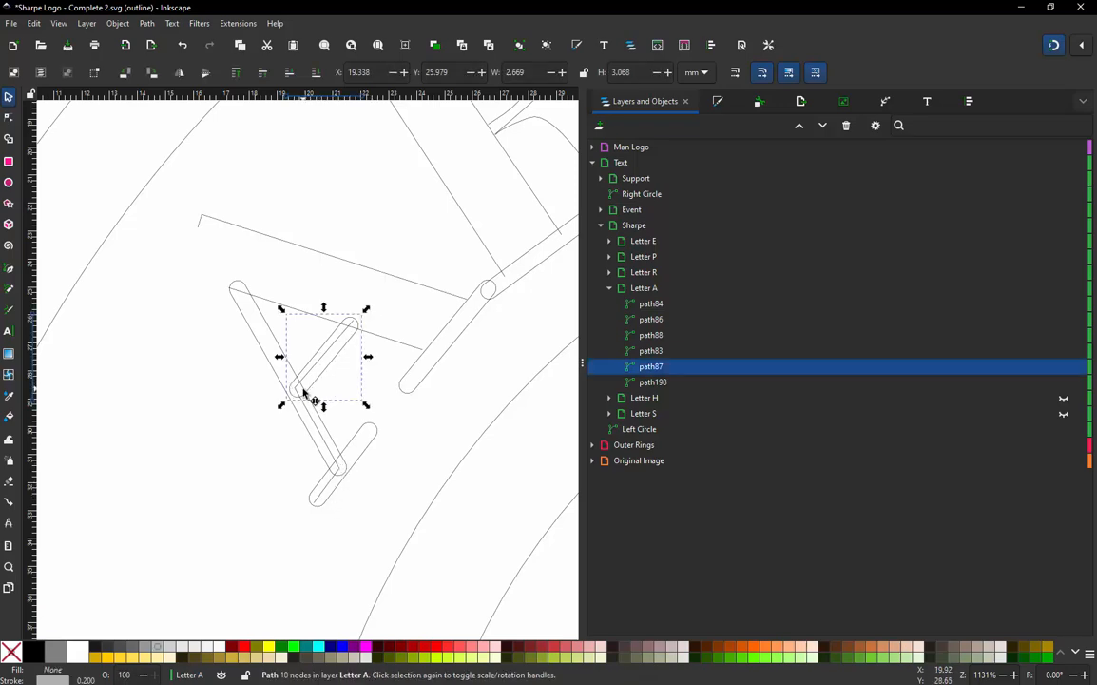
pyautogui.scroll(2, 292, 403)
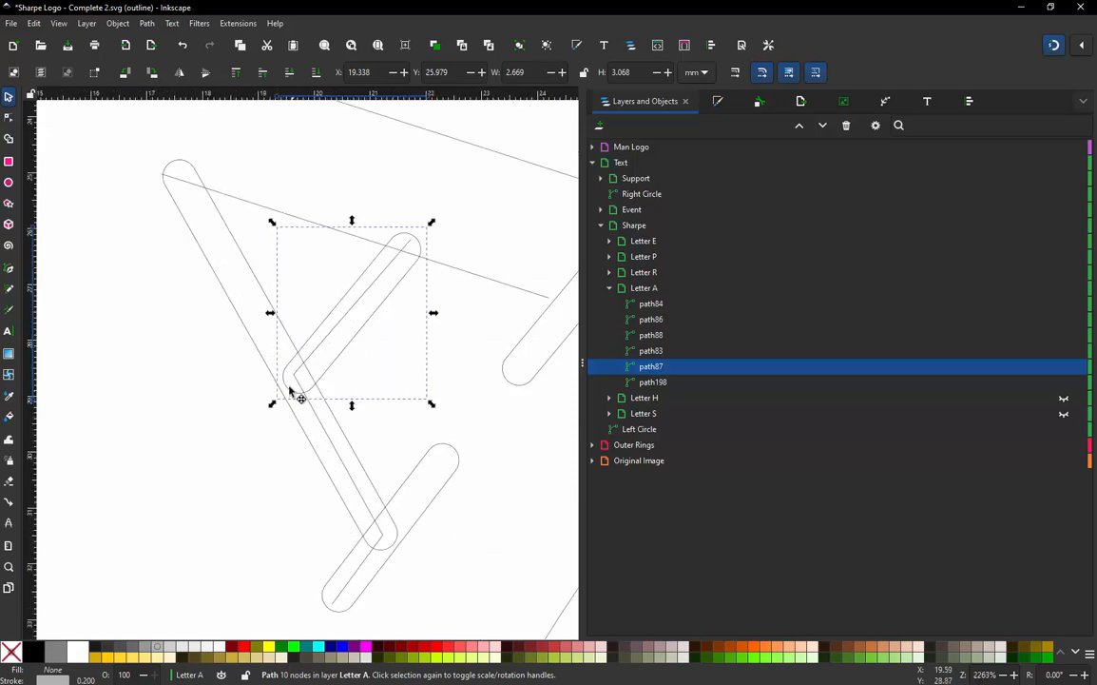
pyautogui.click(404, 491)
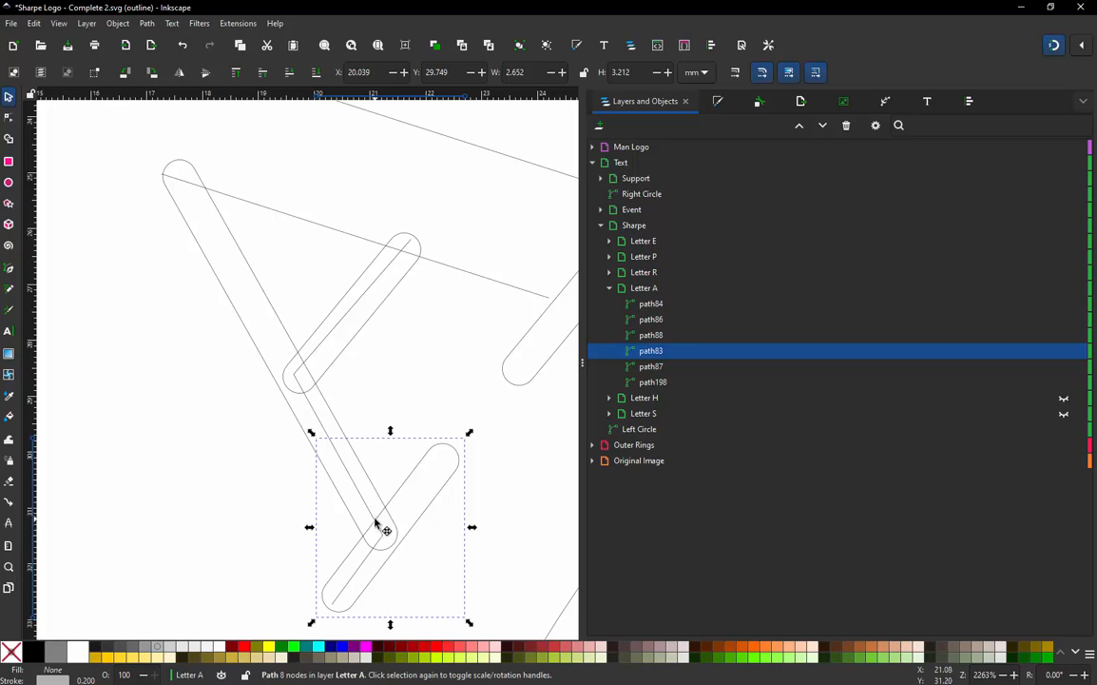
pyautogui.press('n')
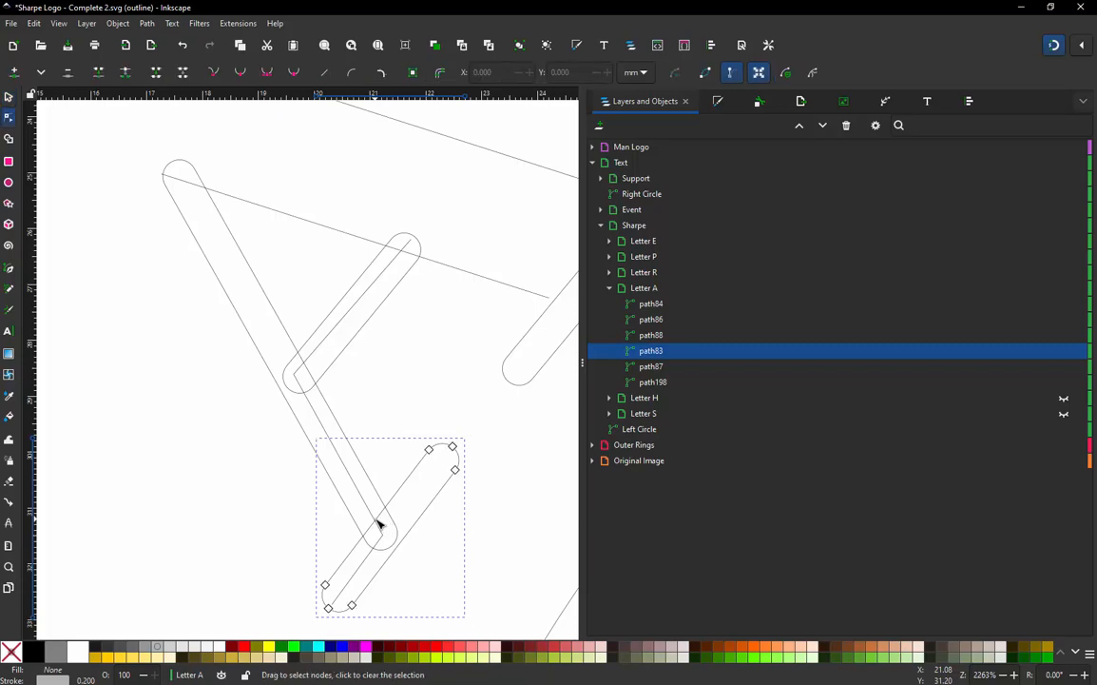
pyautogui.doubleClick(378, 517)
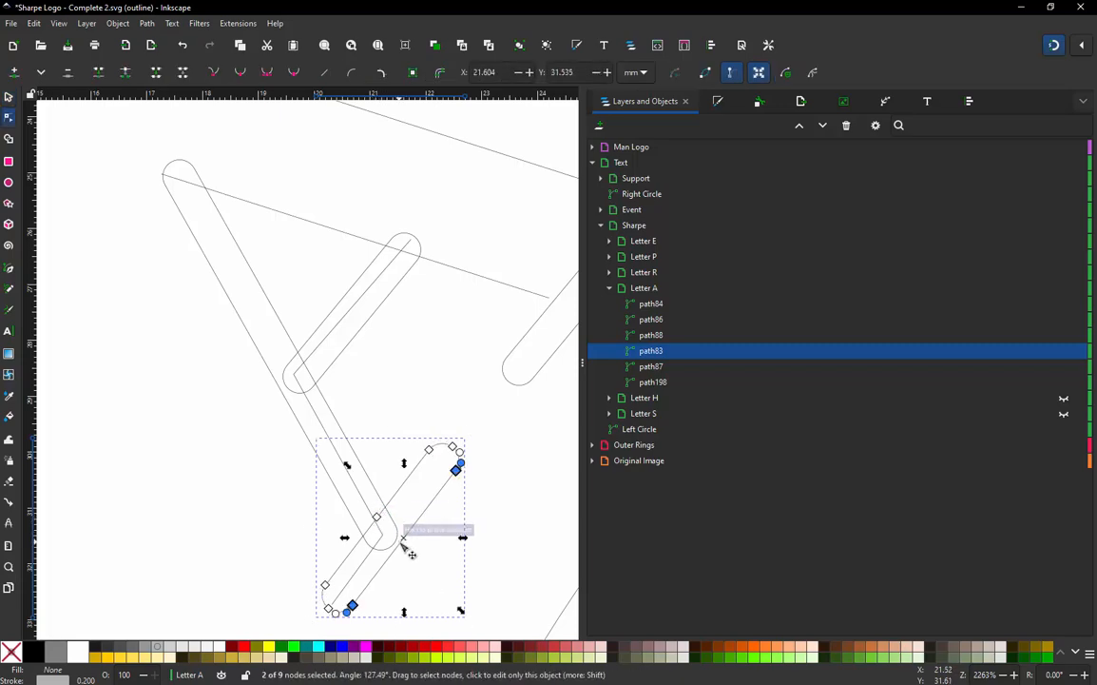
pyautogui.doubleClick(404, 537)
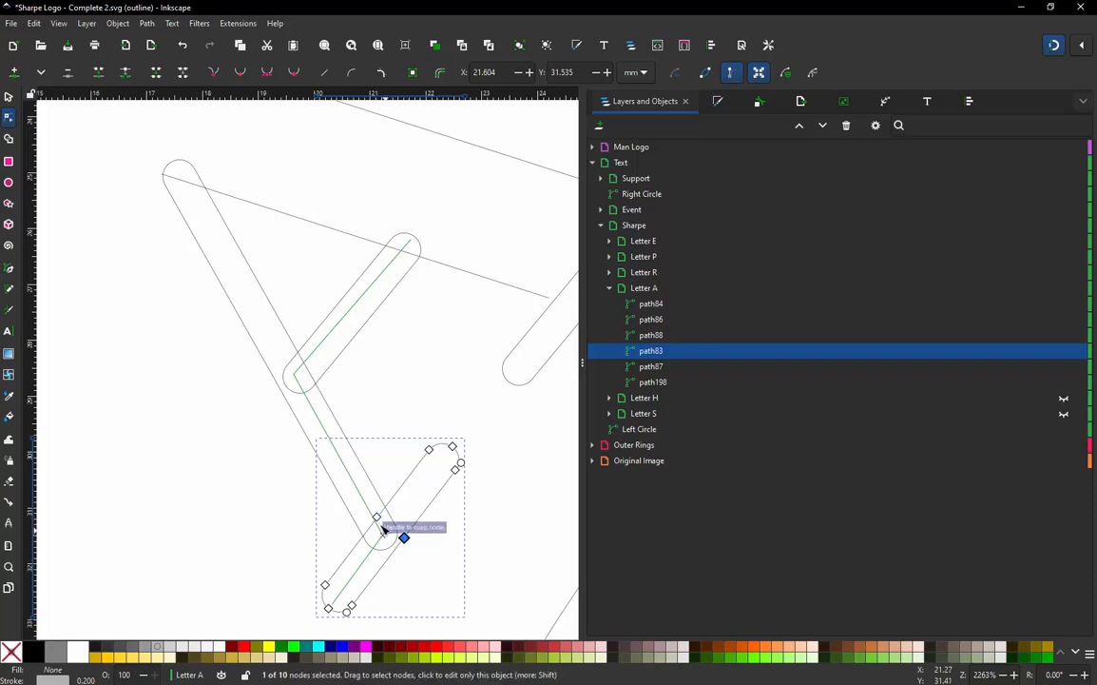
pyautogui.keyDown('shift'); pyautogui.click(378, 516); pyautogui.keyUp('shift')
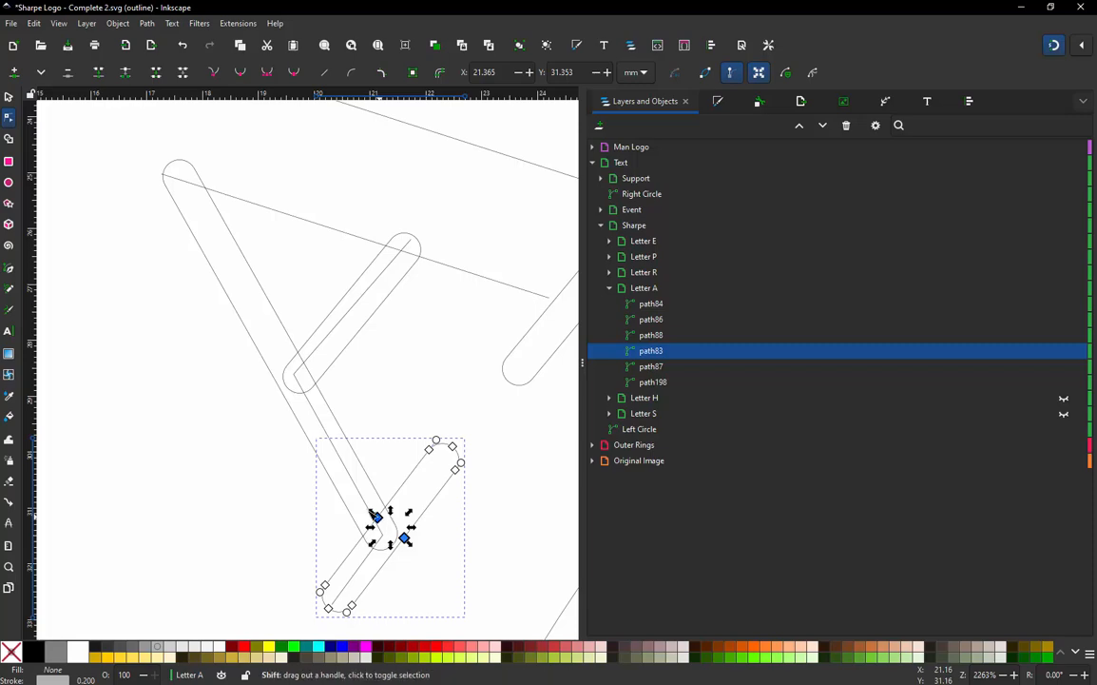
pyautogui.press('s')
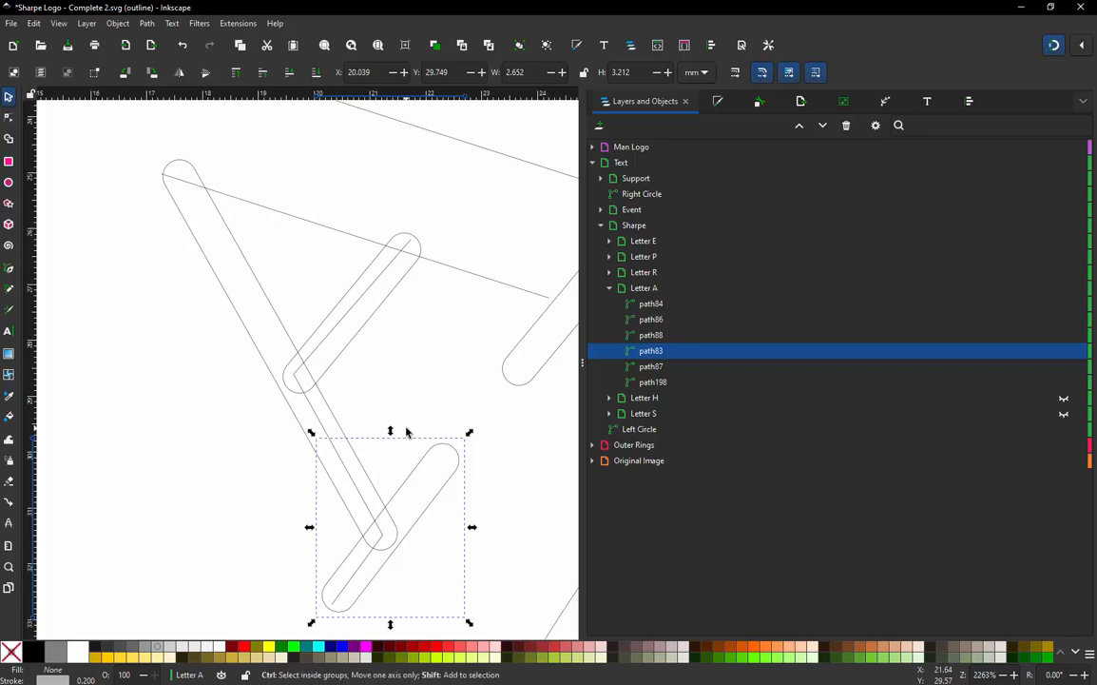
pyautogui.hotkey('ctrl', 'shift', 'k')
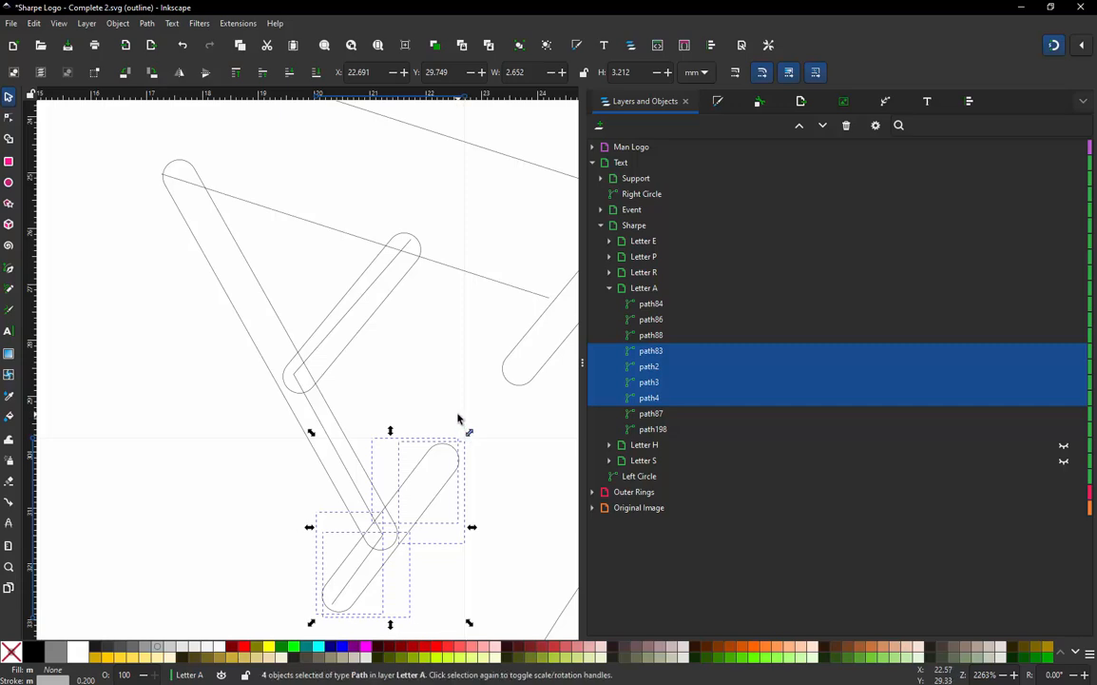
# - Combine the two rails of the split foot's upper piece into one path, and likewise the two rails of its lower piece
pyautogui.click(472, 416)
pyautogui.moveTo(478, 414)
pyautogui.mouseDown()
pyautogui.moveTo(443, 485)
pyautogui.moveTo(427, 485)
pyautogui.moveTo(413, 449)
pyautogui.mouseUp()
pyautogui.press('ctrl')
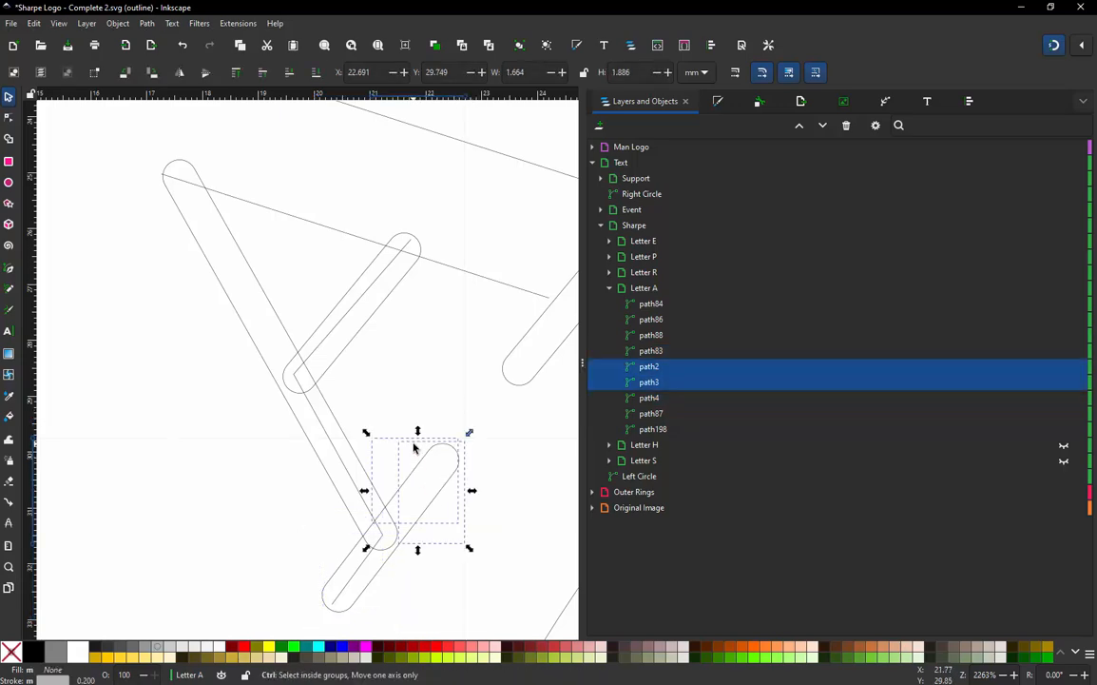
pyautogui.hotkey('ctrl', 'k')
pyautogui.click(370, 590)
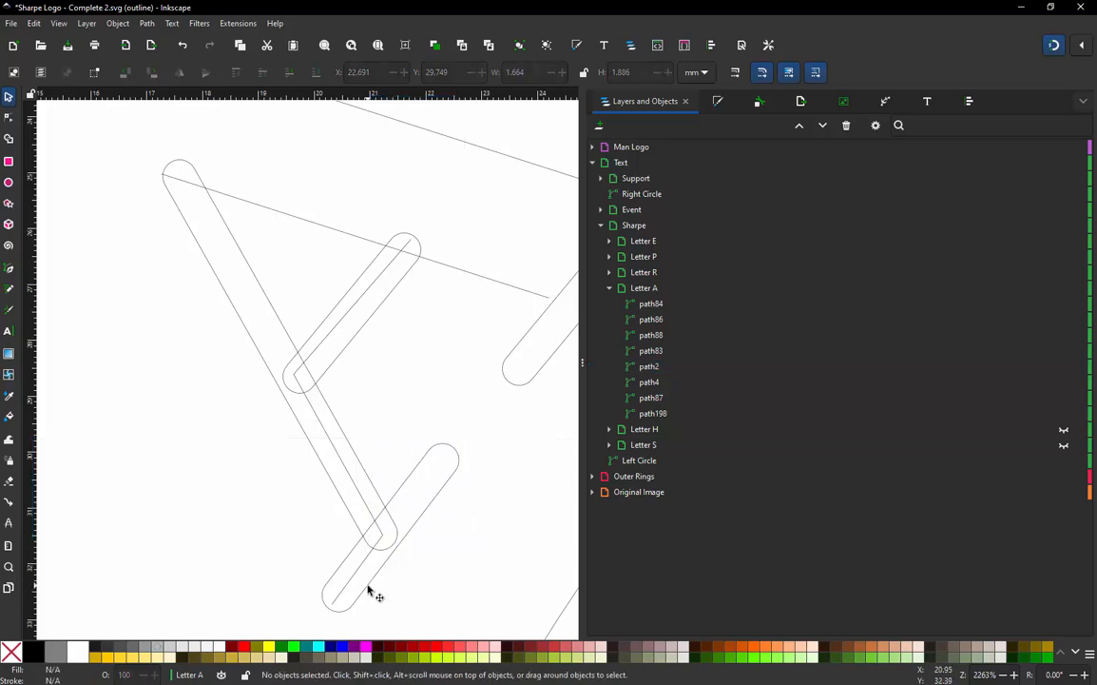
pyautogui.click(369, 588)
pyautogui.keyDown('alt'); pyautogui.keyDown('shift'); pyautogui.click(339, 572); pyautogui.keyUp('shift'); pyautogui.keyUp('alt')
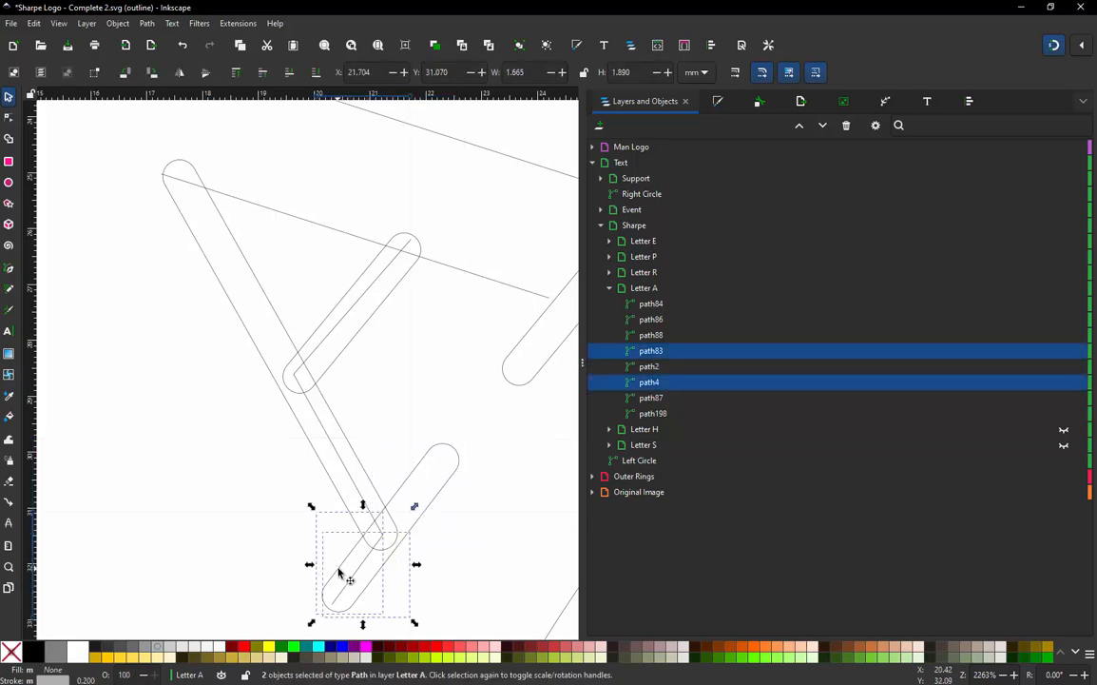
pyautogui.press('ctrl')
pyautogui.hotkey('ctrl', 'k')
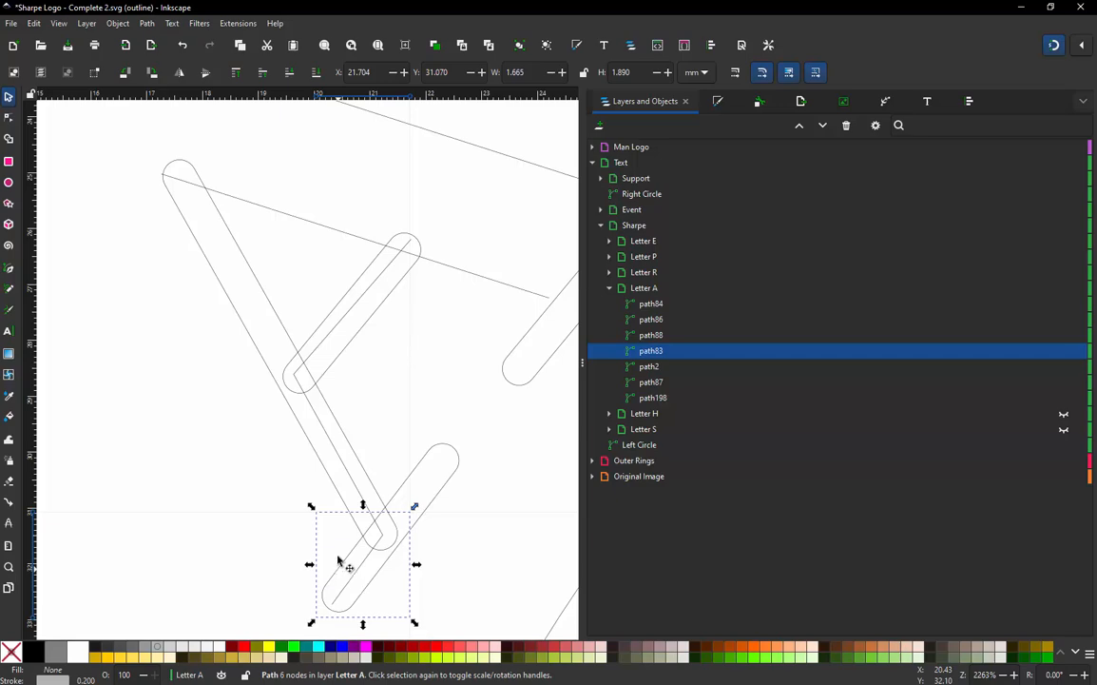
# - Check the stitching order of letter A's lower strokes and move the upper foot piece path2 above path83 in the stack
pyautogui.click(324, 529)
pyautogui.click(349, 568)
pyautogui.click(660, 399)
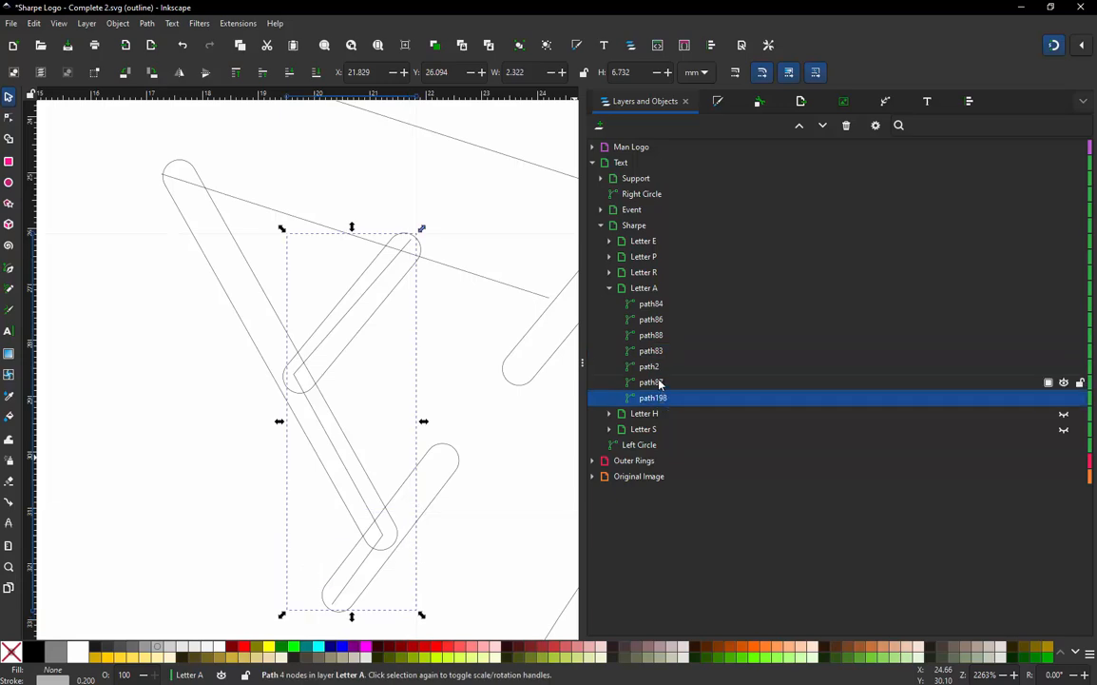
pyautogui.click(660, 382)
pyautogui.click(656, 367)
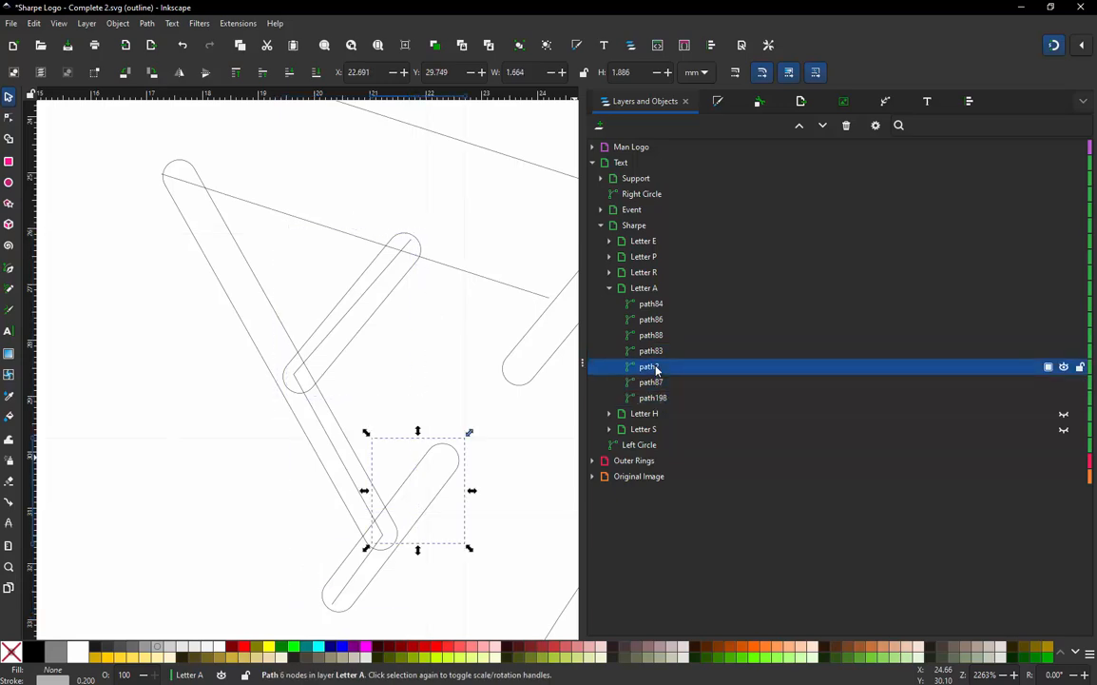
pyautogui.moveTo(659, 364); pyautogui.dragTo(660, 347)
pyautogui.click(660, 367)
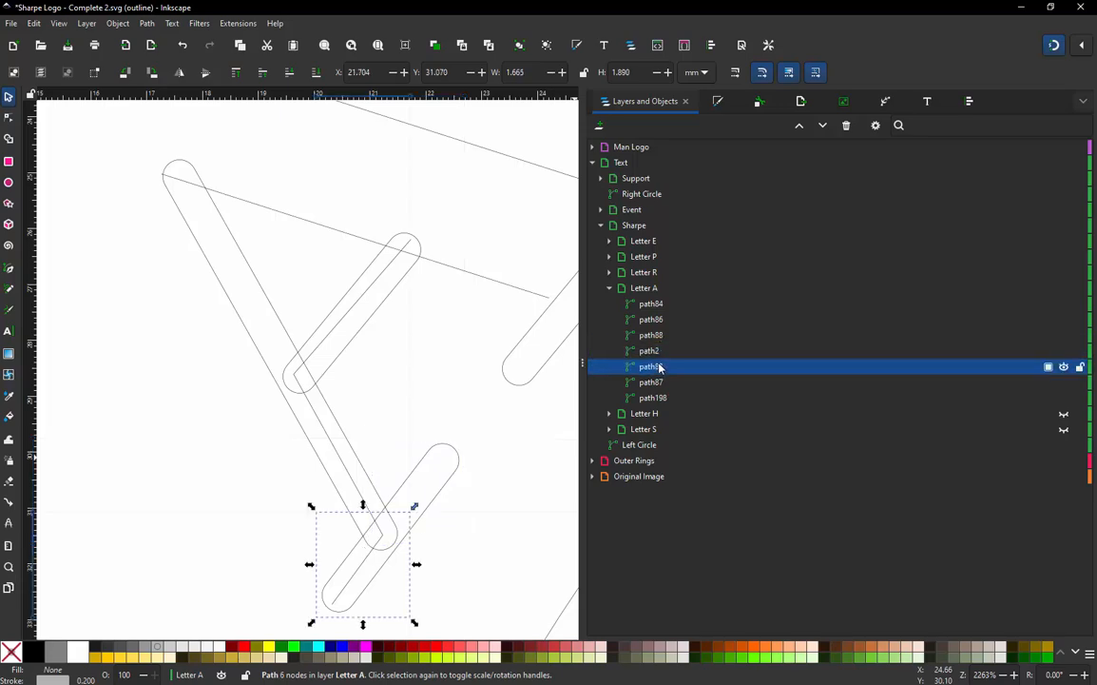
pyautogui.click(653, 353)
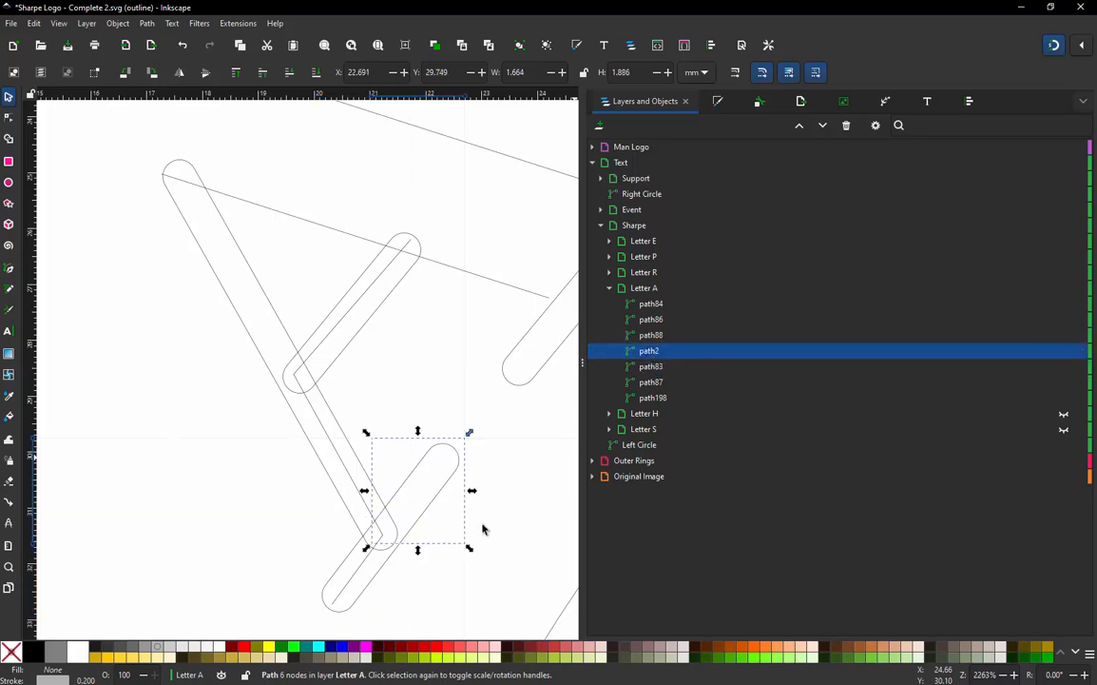
# - Turn the lower foot piece path83 into a custom satin column with 0.25 mm zig-zag spacing in the embroidery parameters
pyautogui.click(401, 584)
pyautogui.click(370, 590)
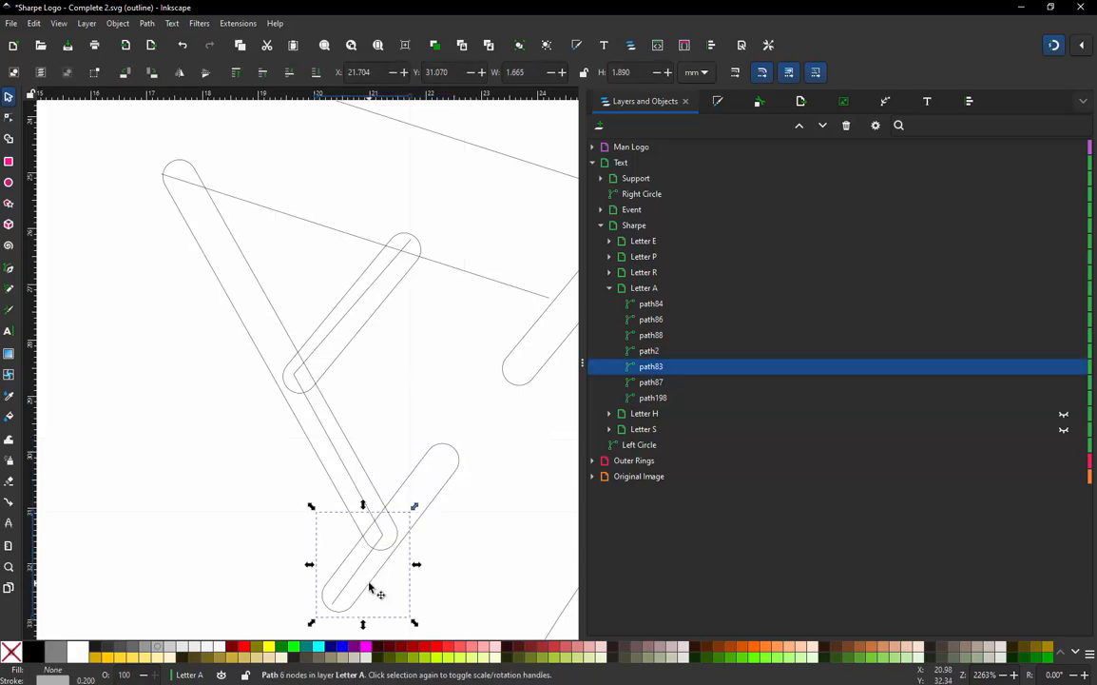
pyautogui.hotkey('ctrl', 'alt', 'c')
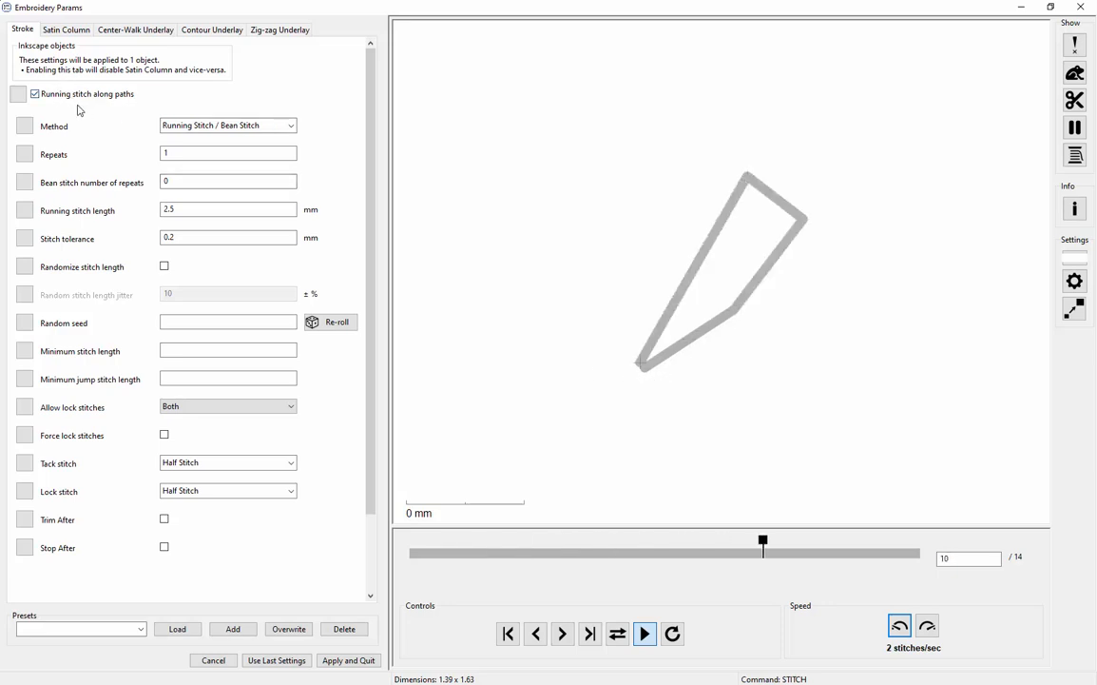
pyautogui.click(42, 94)
pyautogui.click(52, 30)
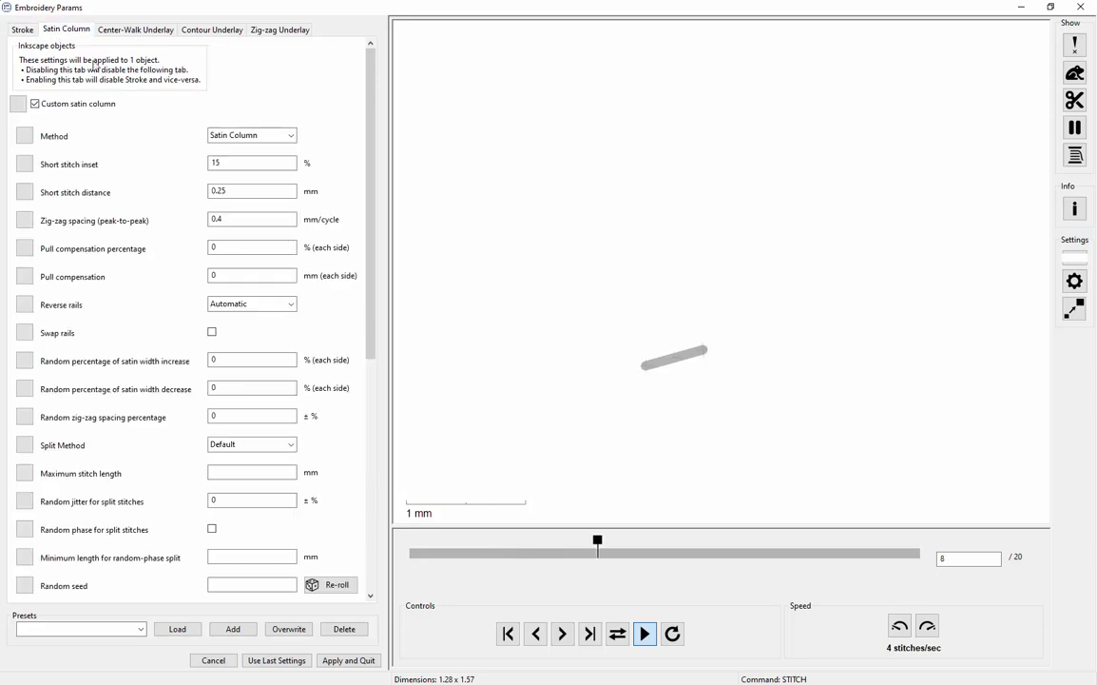
pyautogui.doubleClick(233, 221)
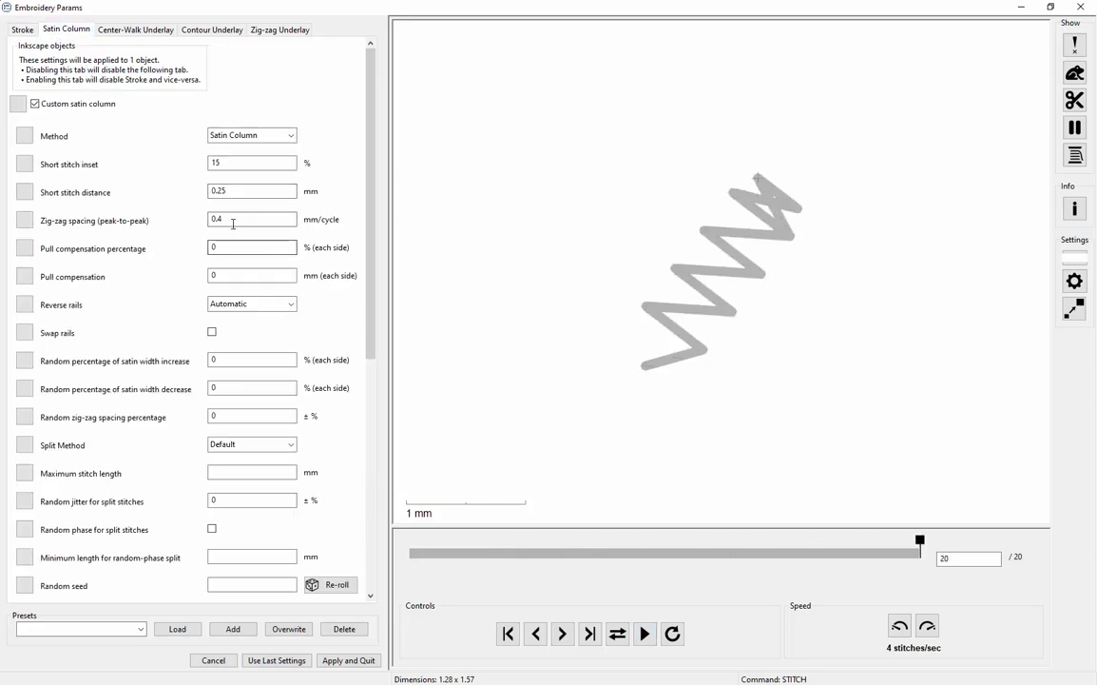
pyautogui.write('.25')
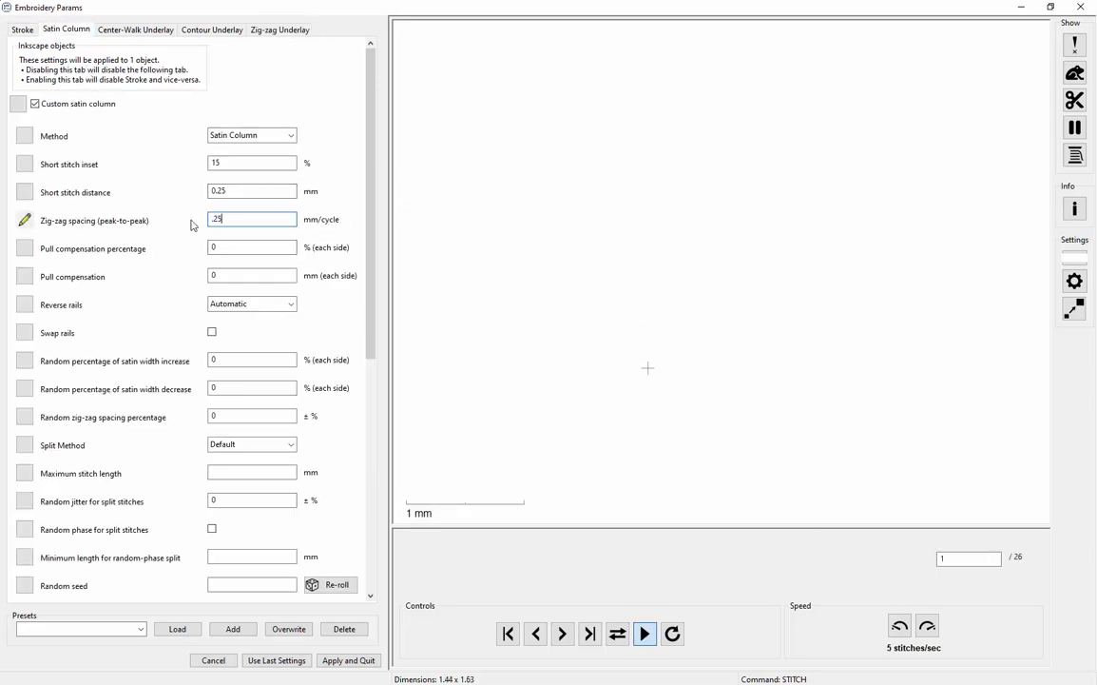
pyautogui.click(360, 666)
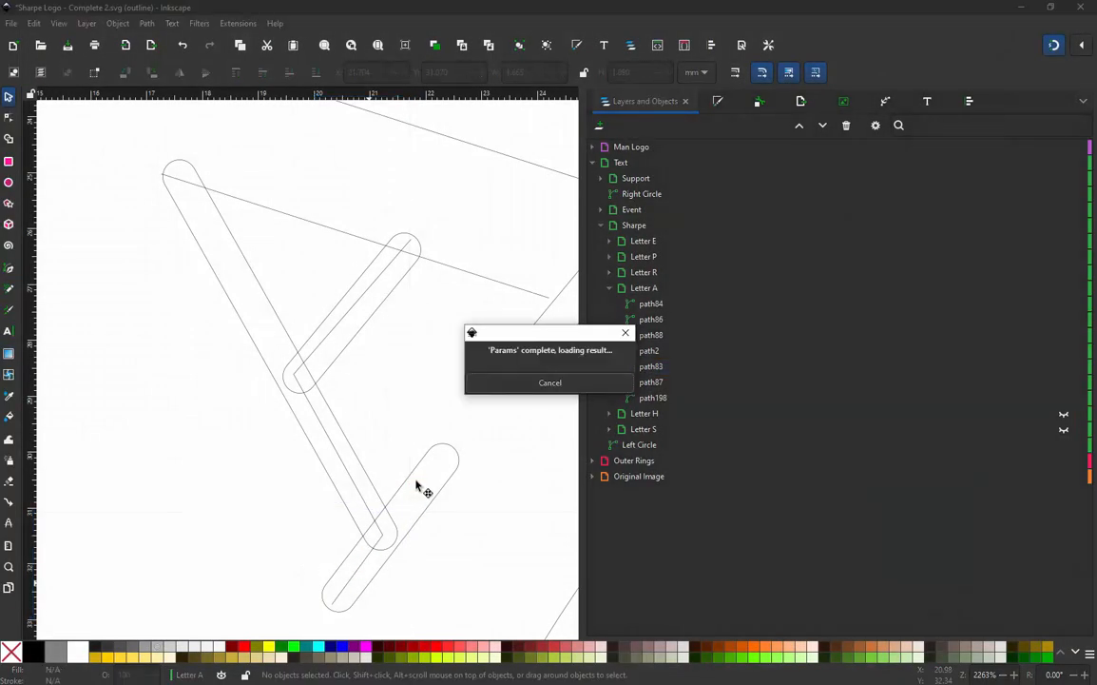
# - Make the upper foot piece path2 a custom satin column with 0.25 mm zig-zag spacing and swapped rails
pyautogui.click(414, 478)
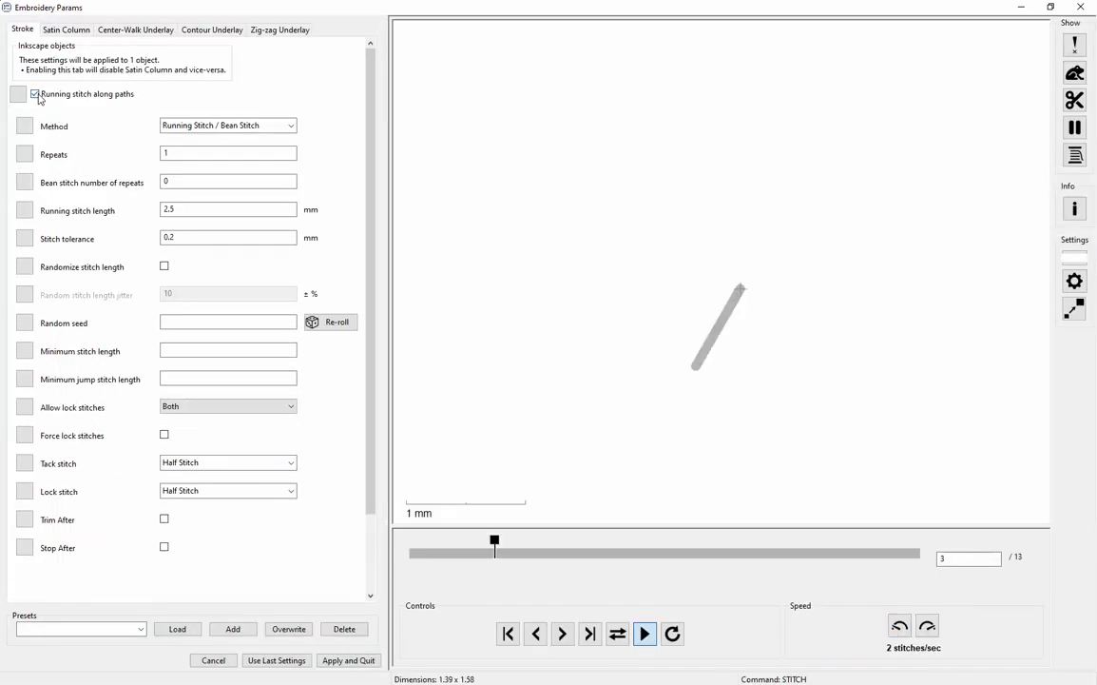
pyautogui.click(35, 93)
pyautogui.click(66, 29)
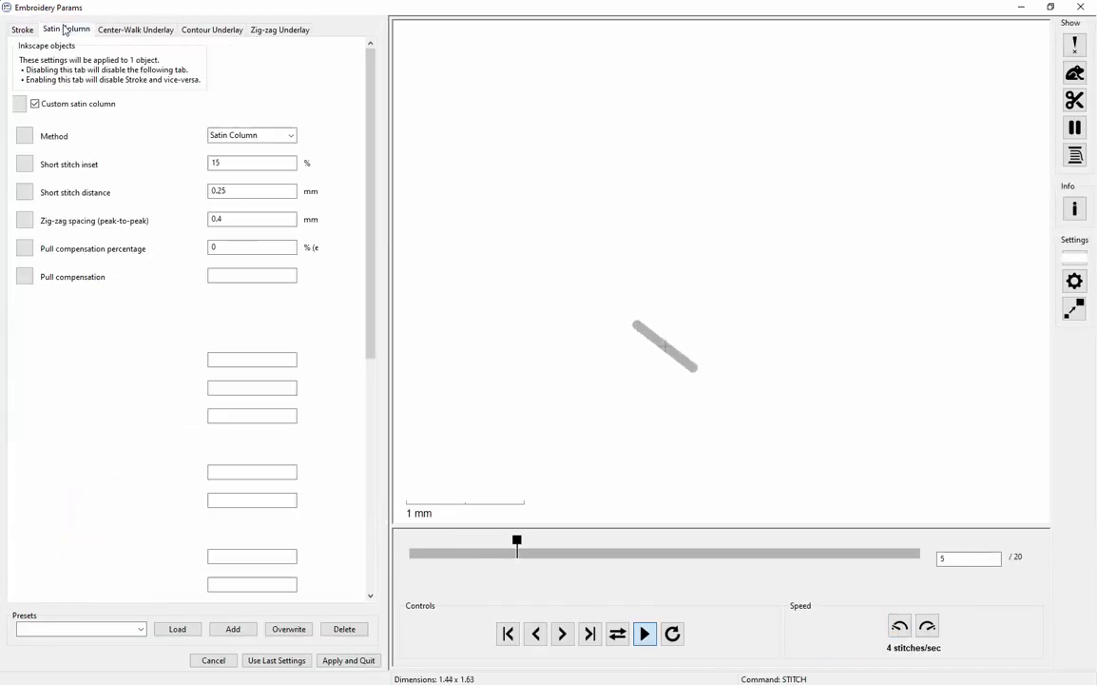
pyautogui.doubleClick(237, 219)
pyautogui.write('.25')
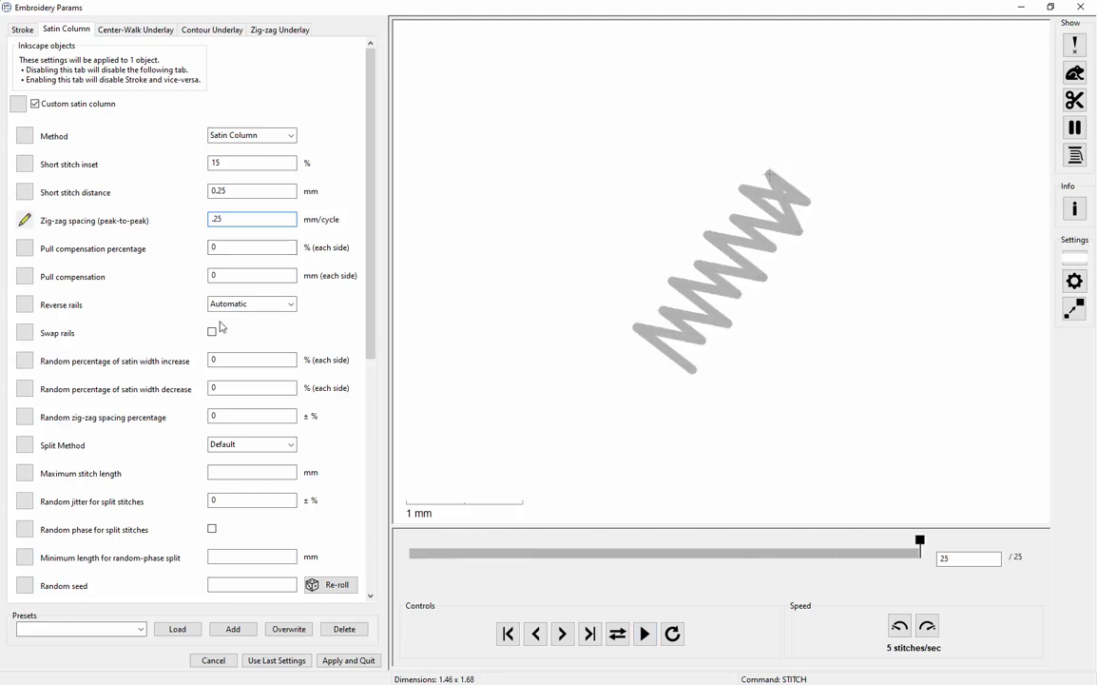
pyautogui.click(212, 333)
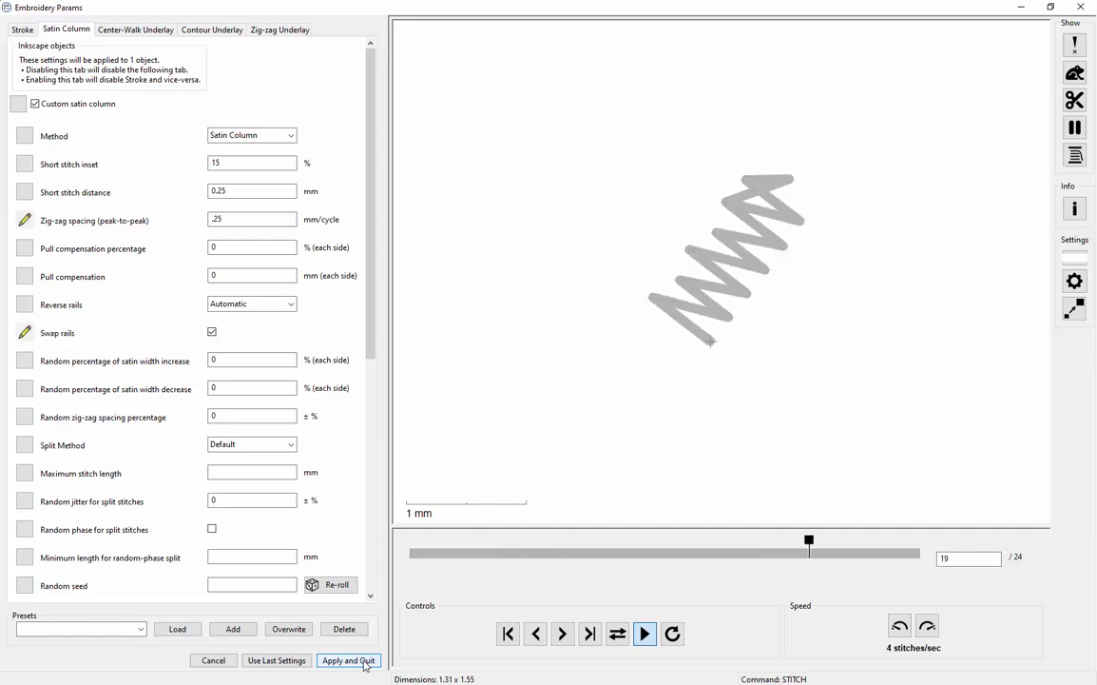
pyautogui.click(364, 661)
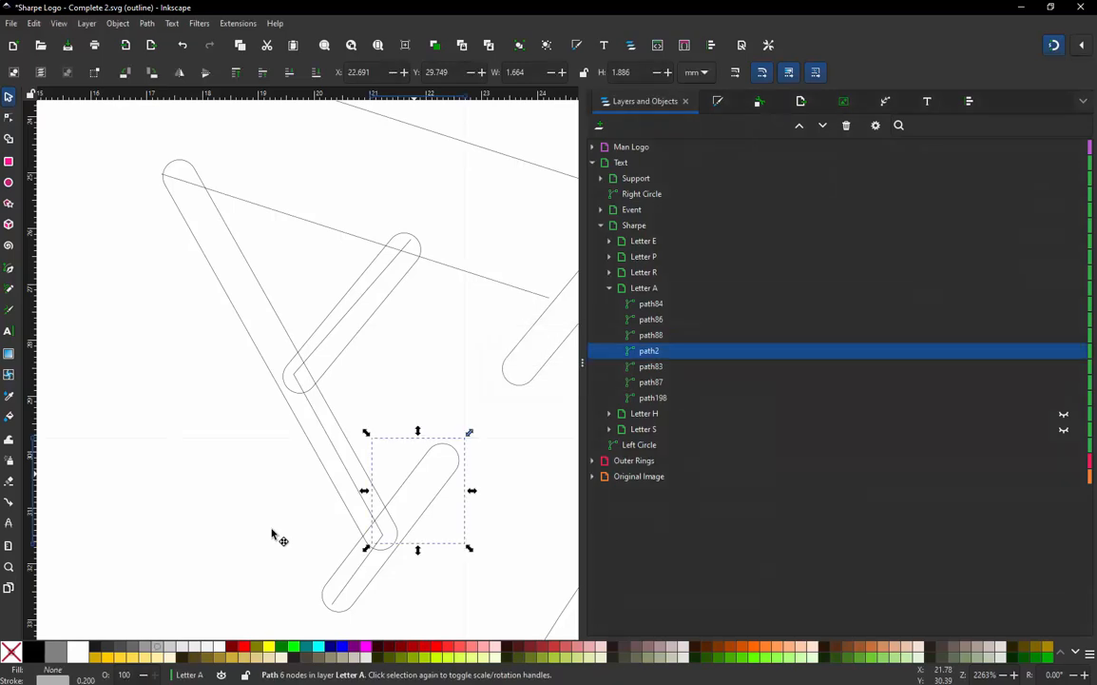
# - Generate a connecting stroke between crossbar path87 and lower foot piece path83 with Jump Stitch to Stroke
pyautogui.click(272, 532)
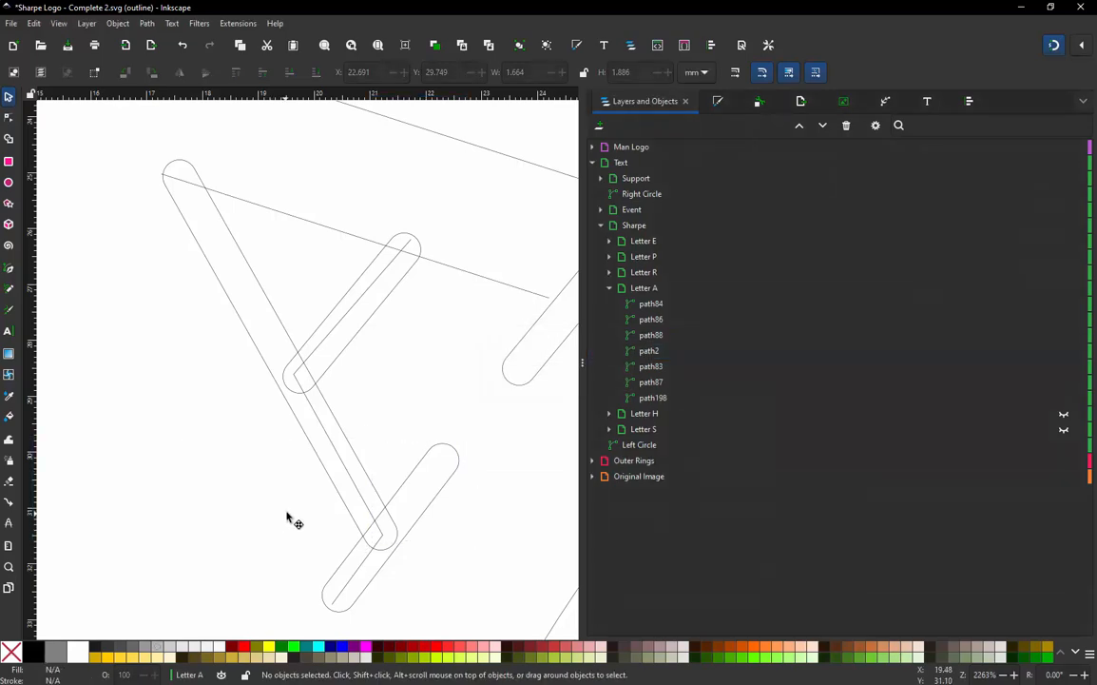
pyautogui.click(357, 554)
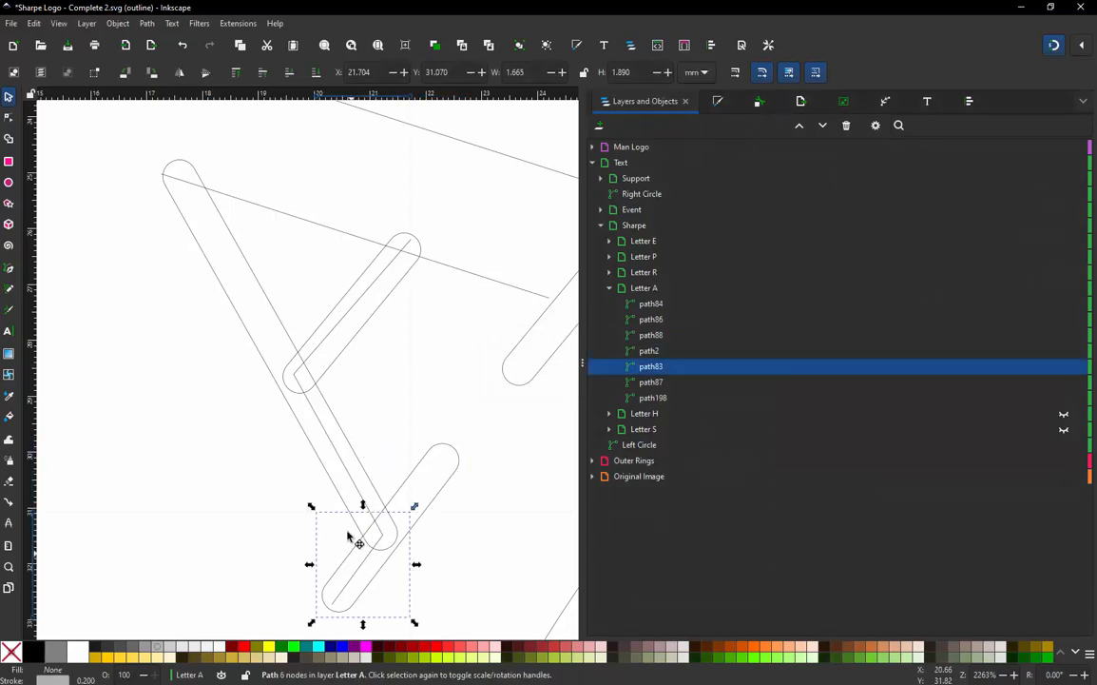
pyautogui.keyDown('shift'); pyautogui.click(330, 377); pyautogui.keyUp('shift')
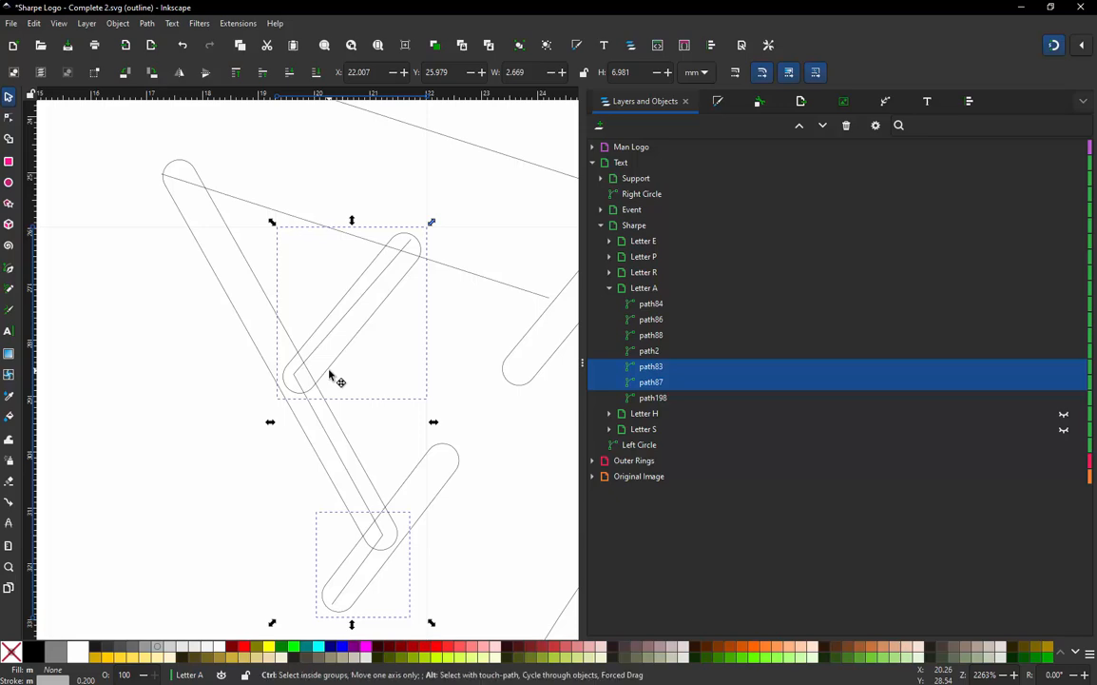
pyautogui.hotkey('ctrl', 'shift', 'j')
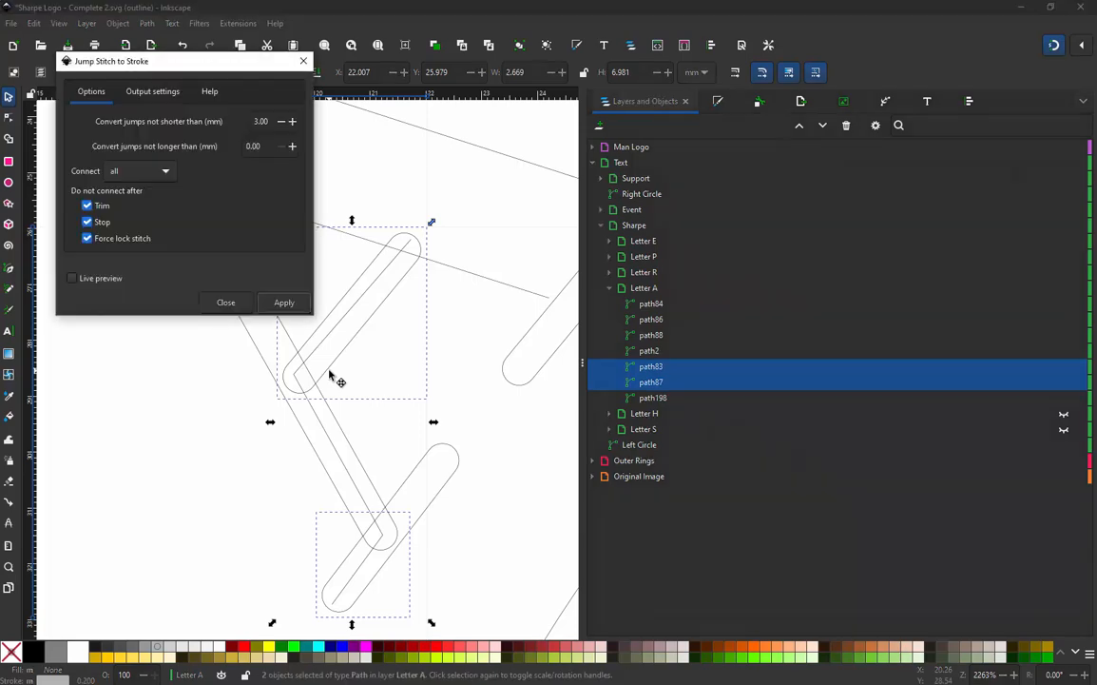
pyautogui.click(290, 308)
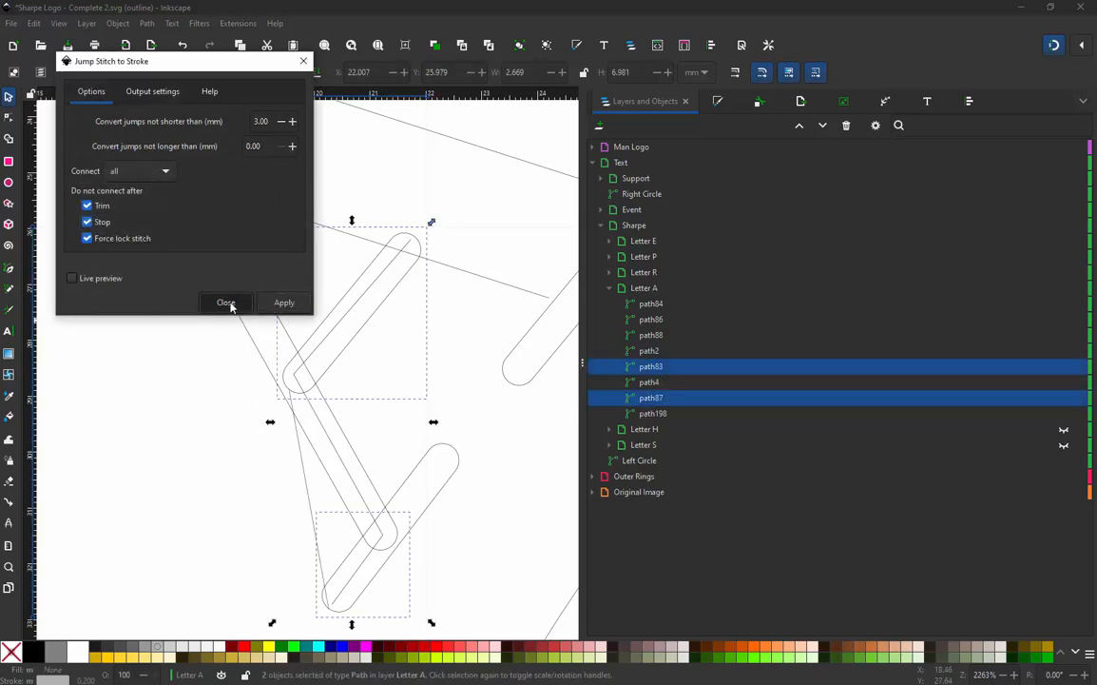
pyautogui.click(228, 303)
# - Add two nodes to the new connecting stroke path4 and move them inside A's leg, the lower one to the leg's end at the foot
pyautogui.click(303, 465)
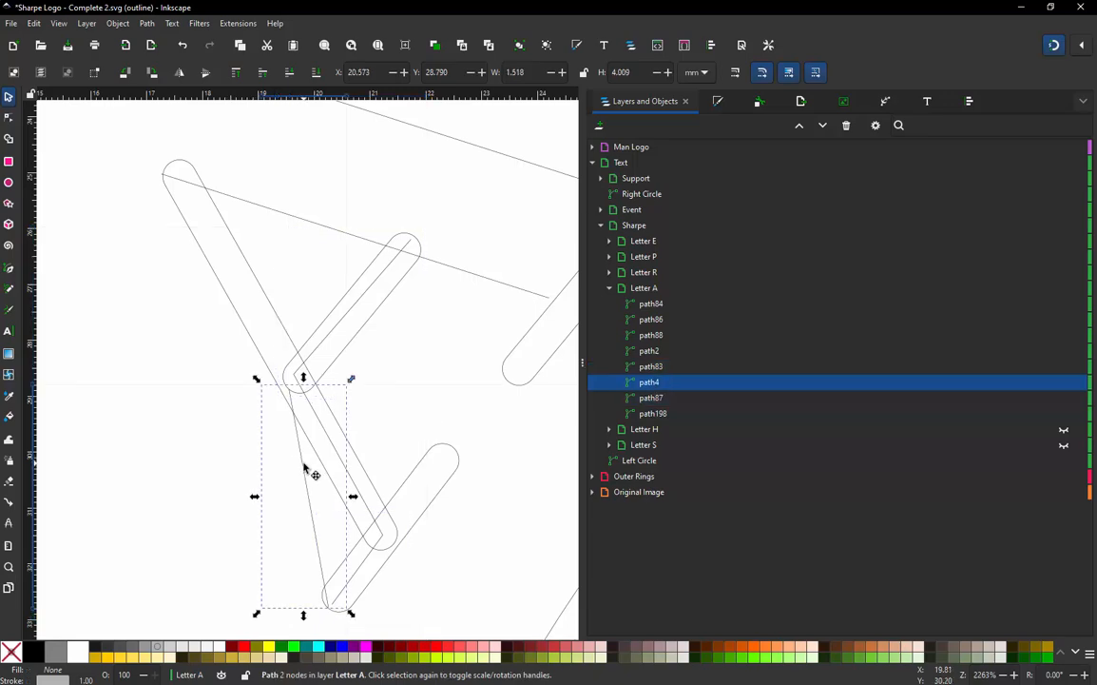
pyautogui.press('n')
pyautogui.hotkey('ctrl', 'a')
pyautogui.doubleClick(303, 465)
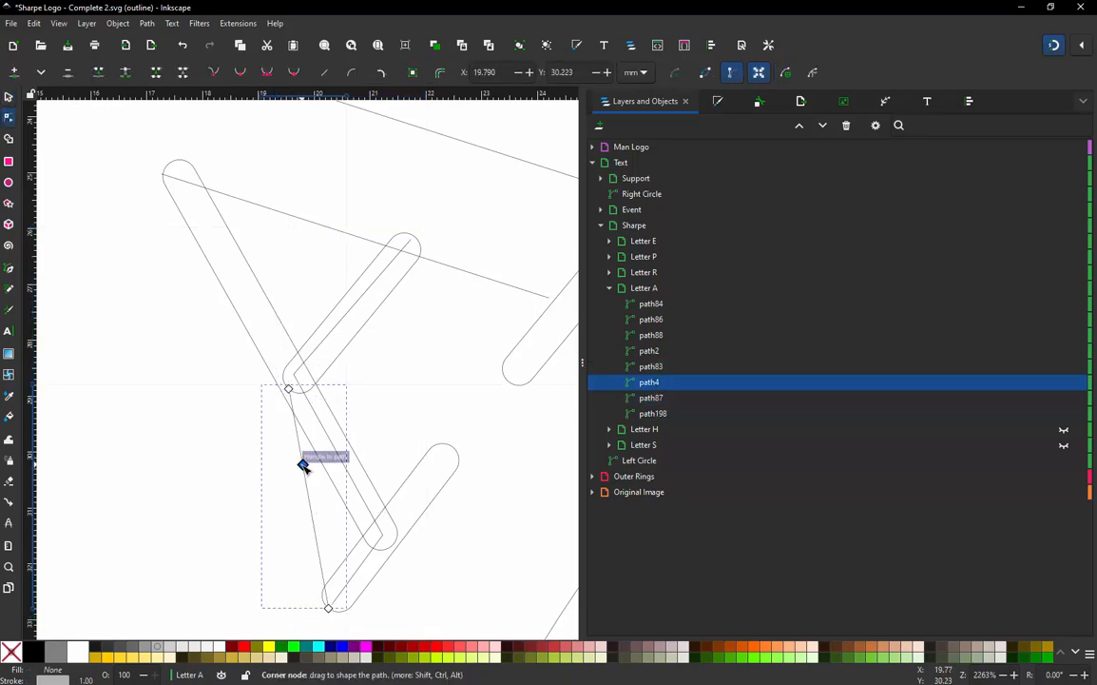
pyautogui.moveTo(304, 465); pyautogui.dragTo(352, 483)
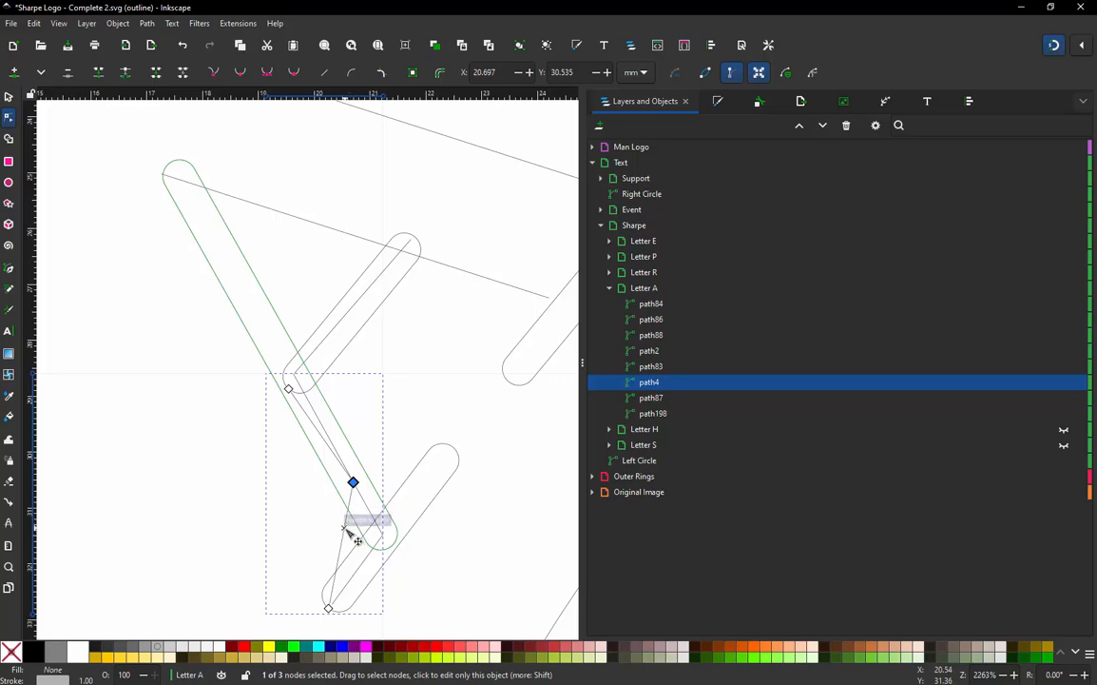
pyautogui.doubleClick(344, 524)
pyautogui.moveTo(344, 524); pyautogui.dragTo(383, 535)
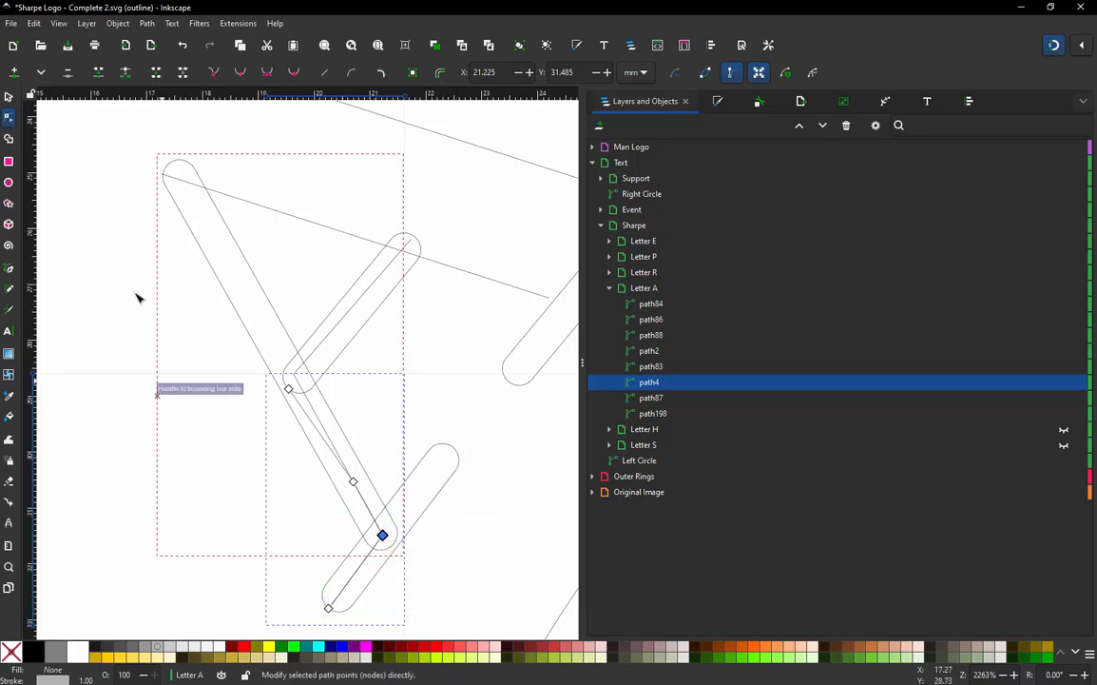
pyautogui.click(8, 96)
pyautogui.click(155, 423)
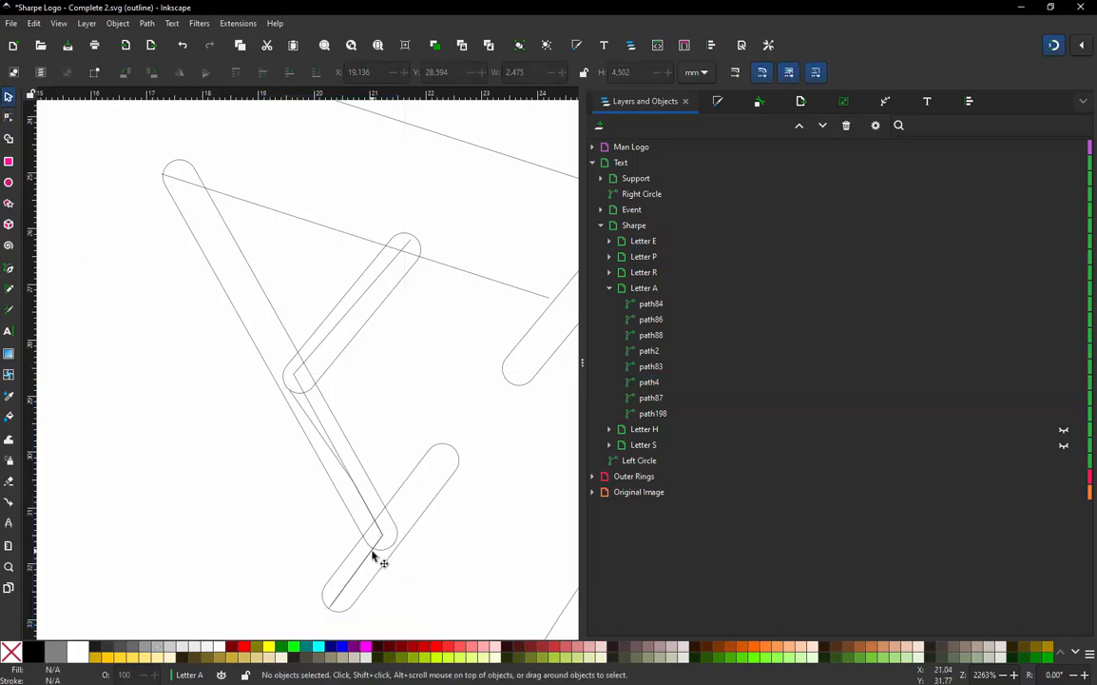
# - Set the stroke width of connecting stroke path4 to 0.2 mm
pyautogui.click(306, 415)
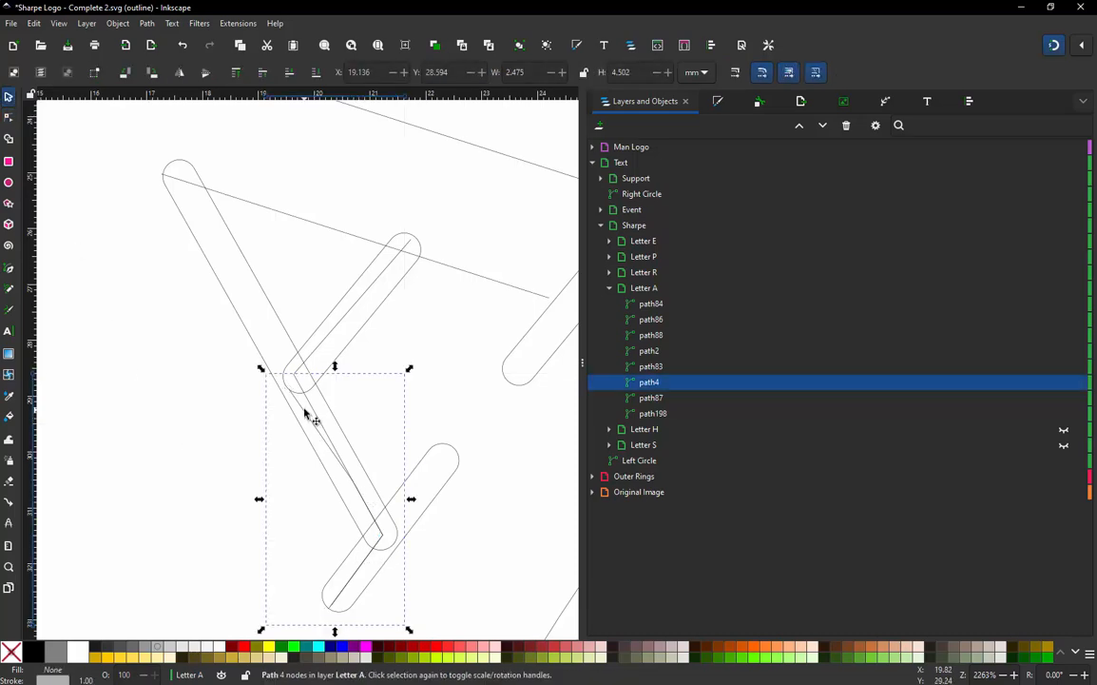
pyautogui.click(716, 101)
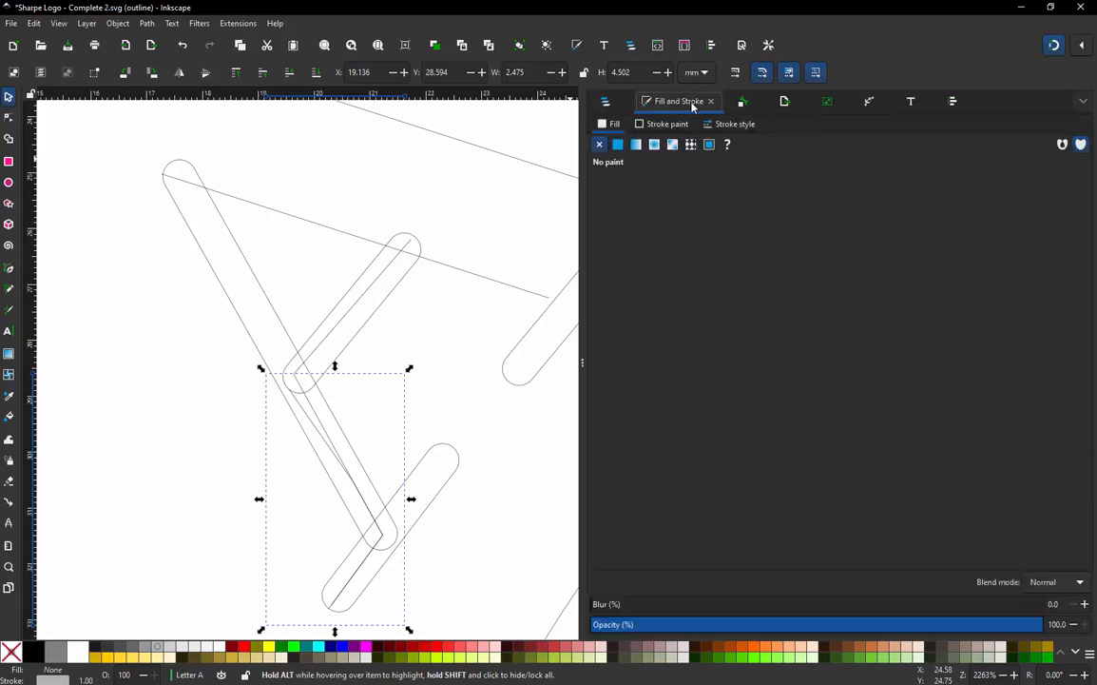
pyautogui.click(730, 124)
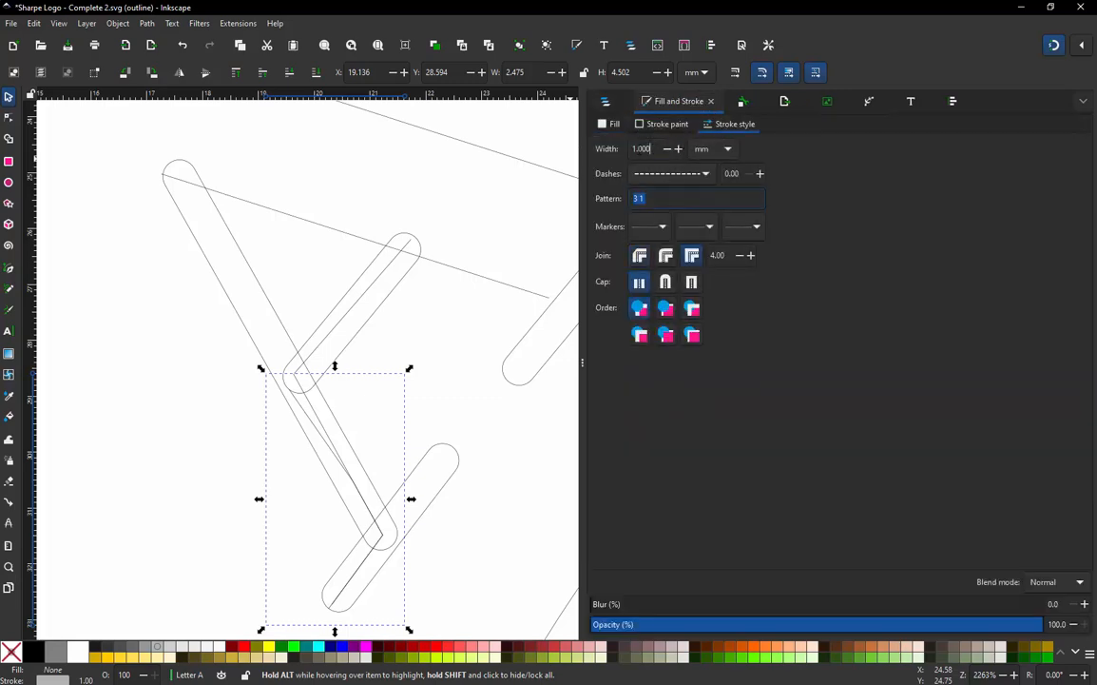
pyautogui.hotkey('ctrl', 'a')
pyautogui.write('0.2')
pyautogui.press('Return')
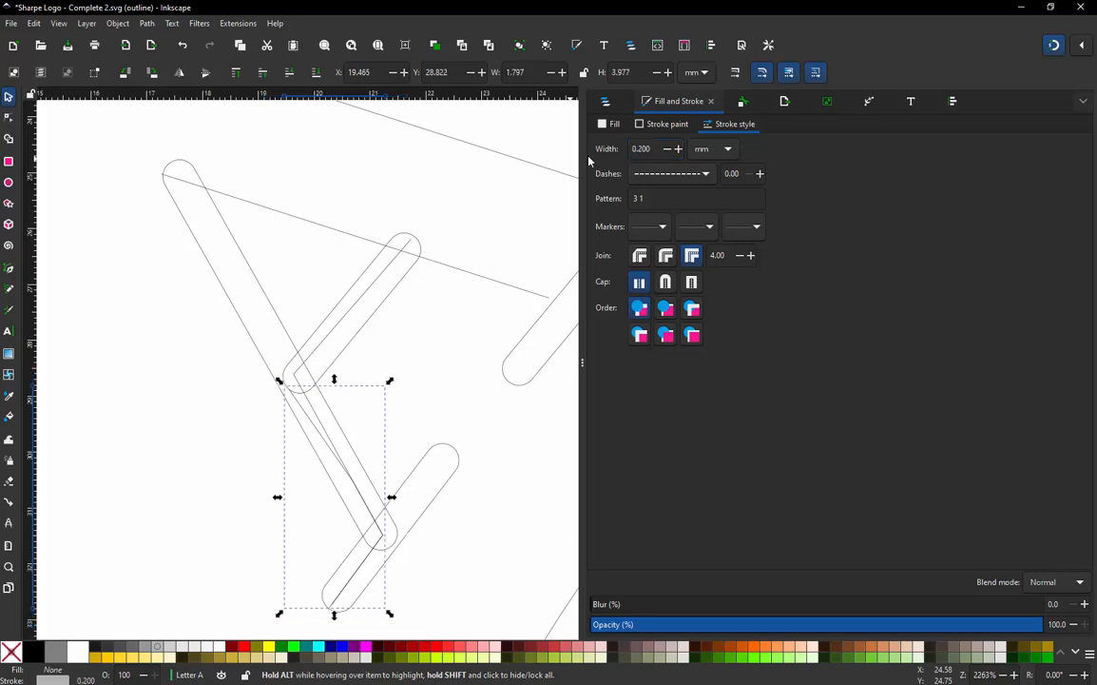
pyautogui.click(278, 536)
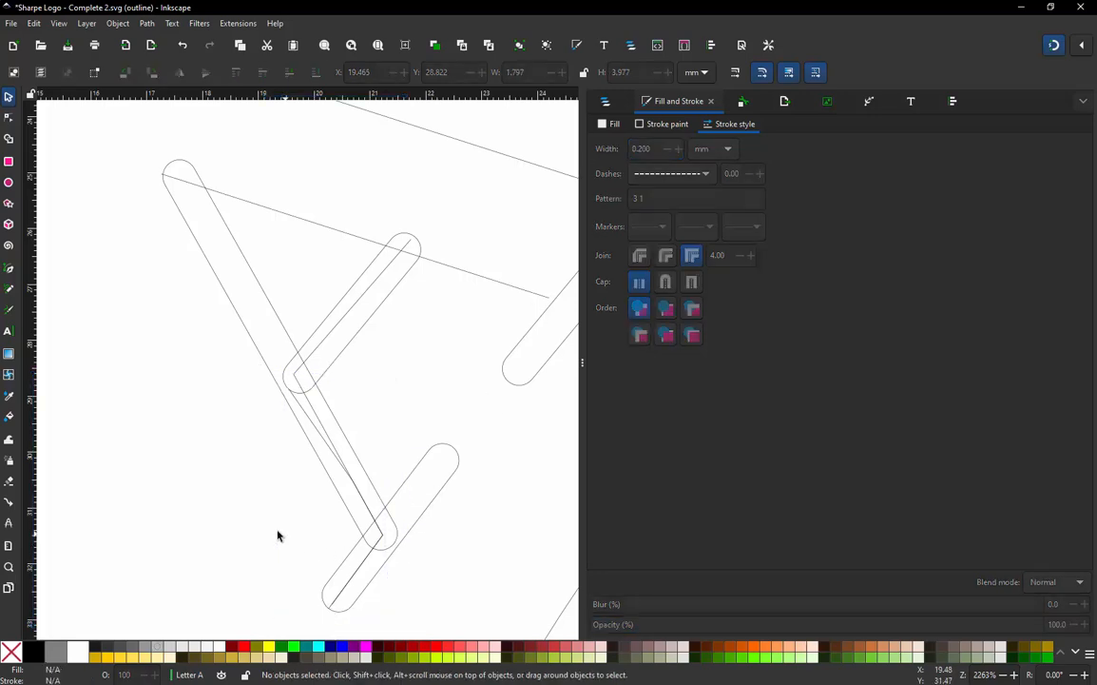
# - Try to generate a connecting stroke between A's lower and upper foot pieces with Jump Stitch to Stroke
pyautogui.click(359, 557)
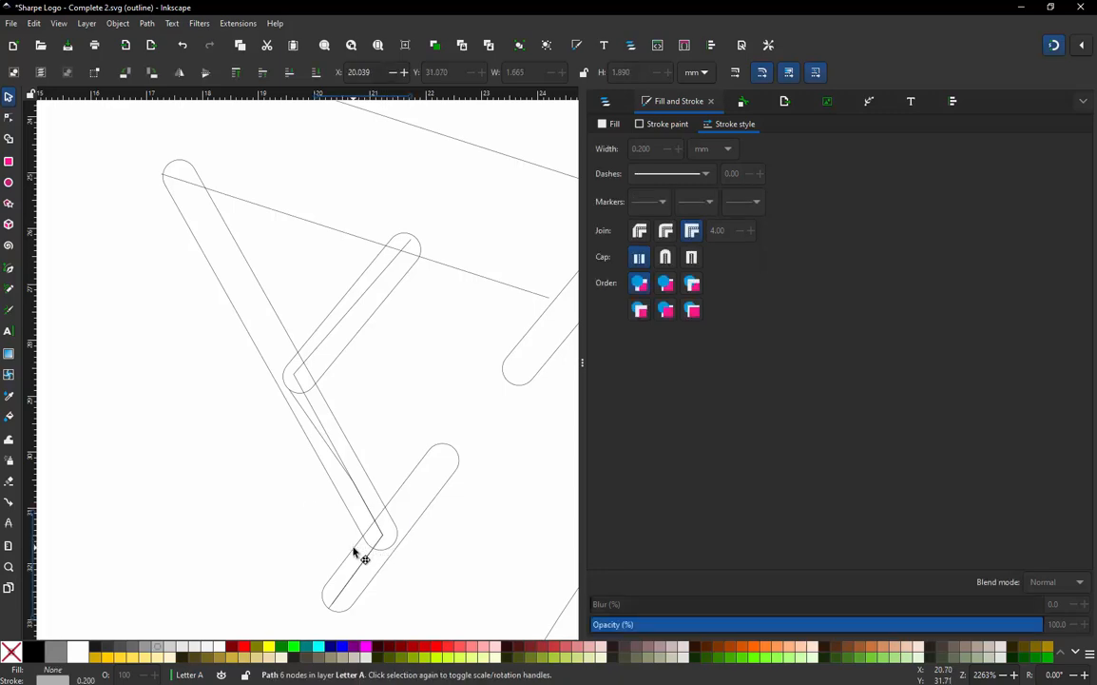
pyautogui.keyDown('shift'); pyautogui.click(424, 468); pyautogui.keyUp('shift')
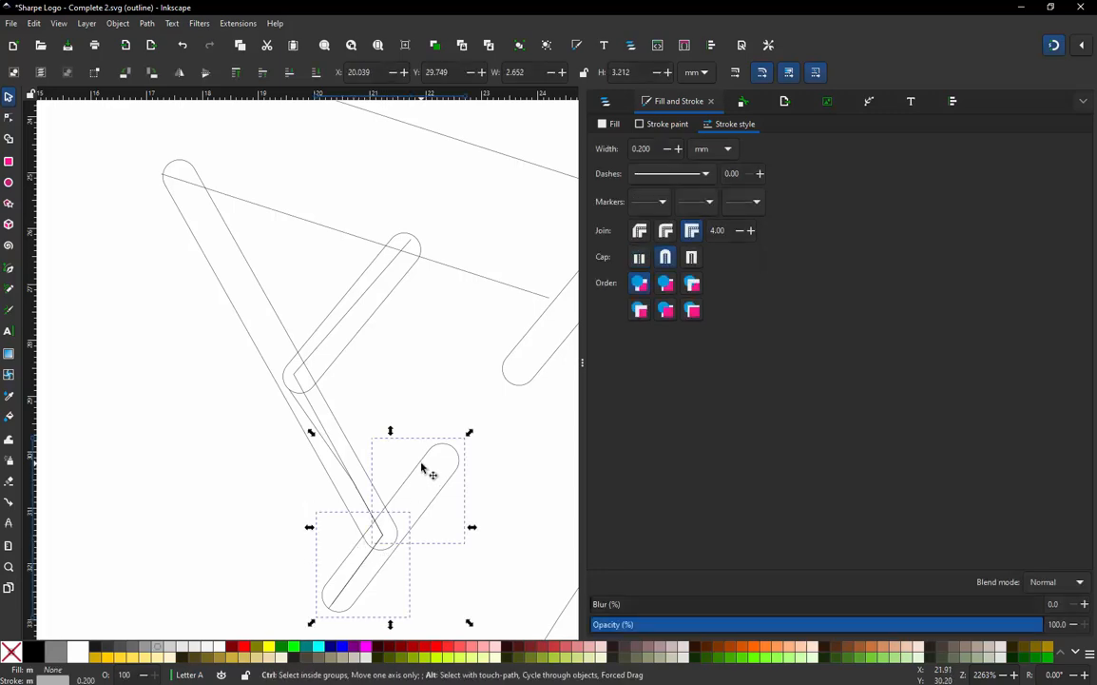
pyautogui.hotkey('alt', 'shift', 'q')
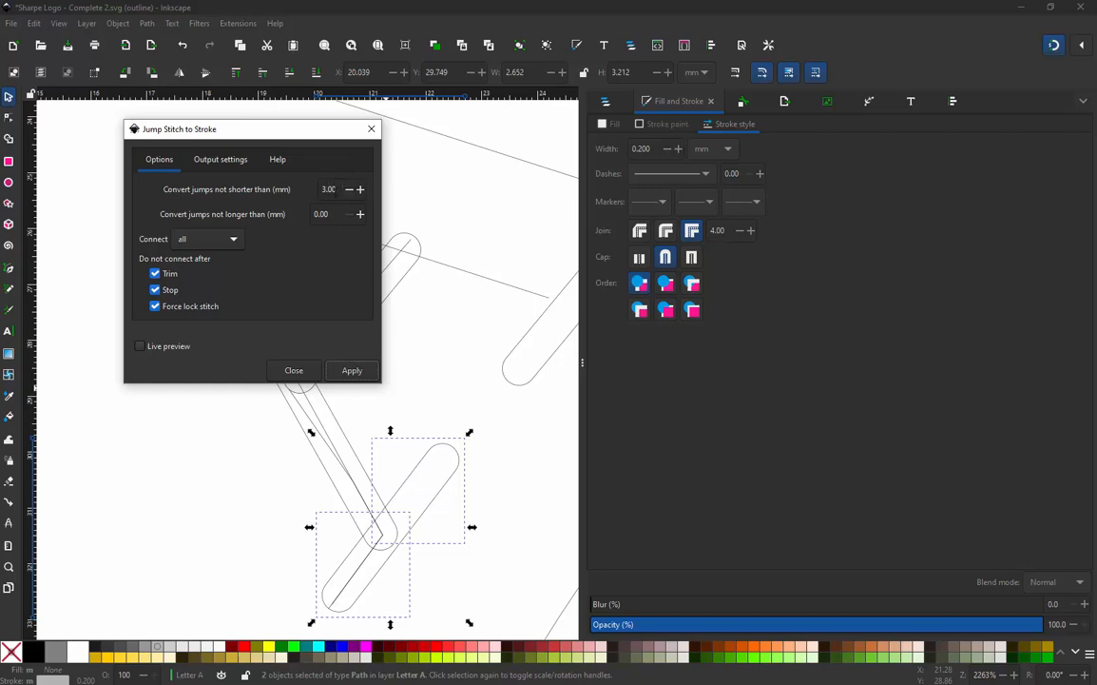
pyautogui.click(352, 371)
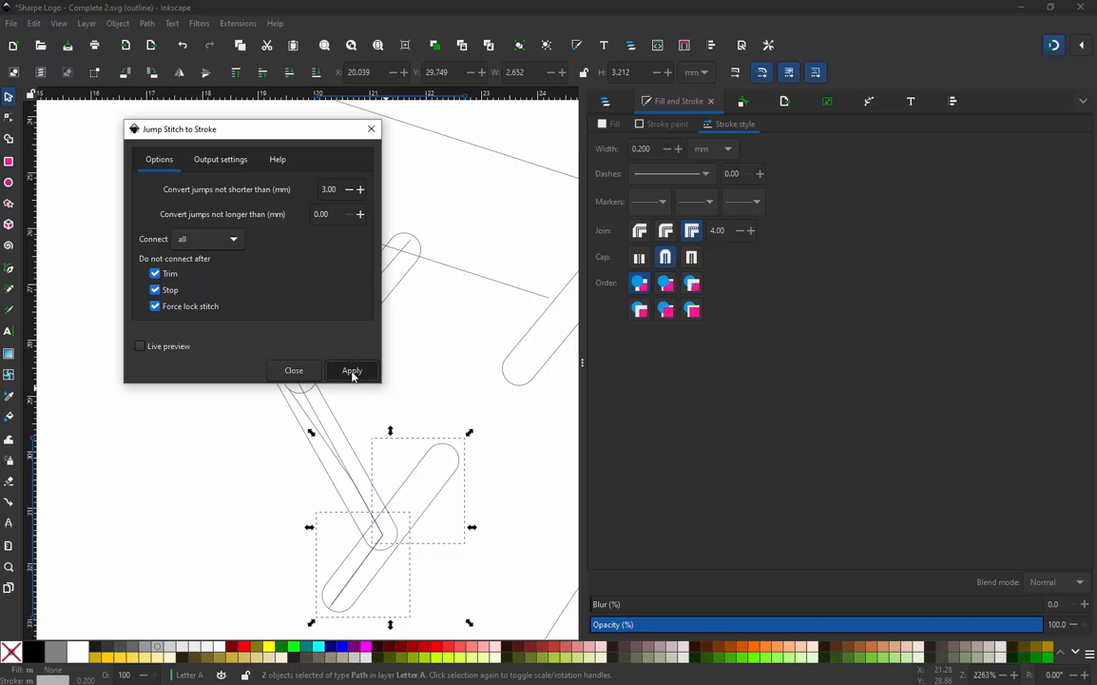
pyautogui.click(295, 371)
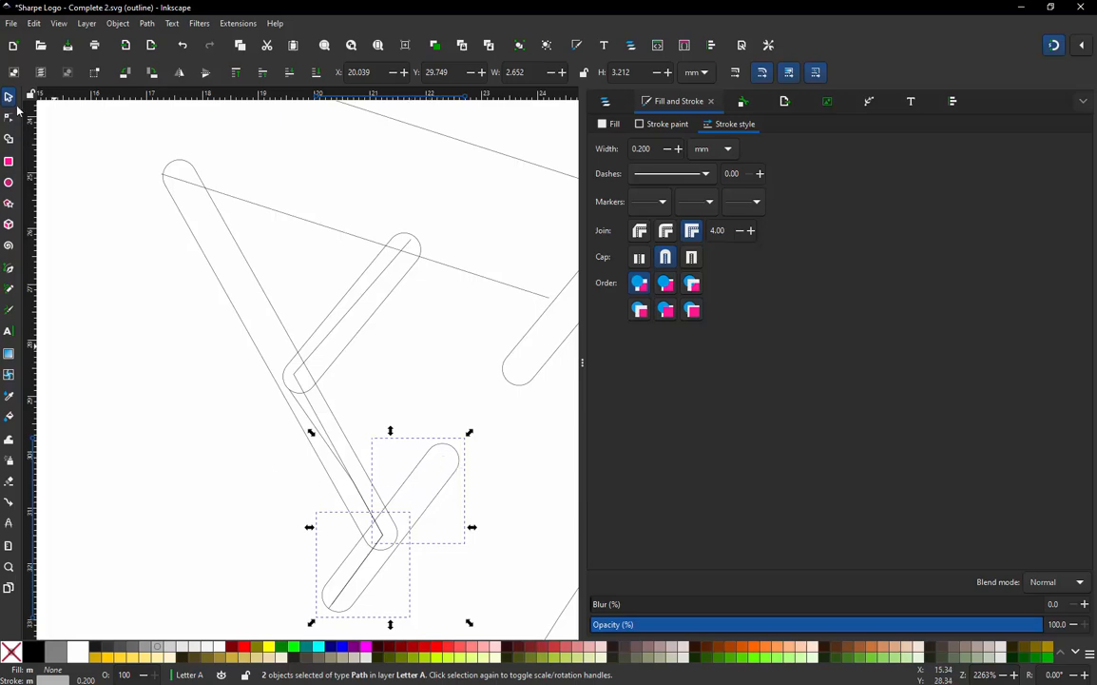
pyautogui.click(116, 293)
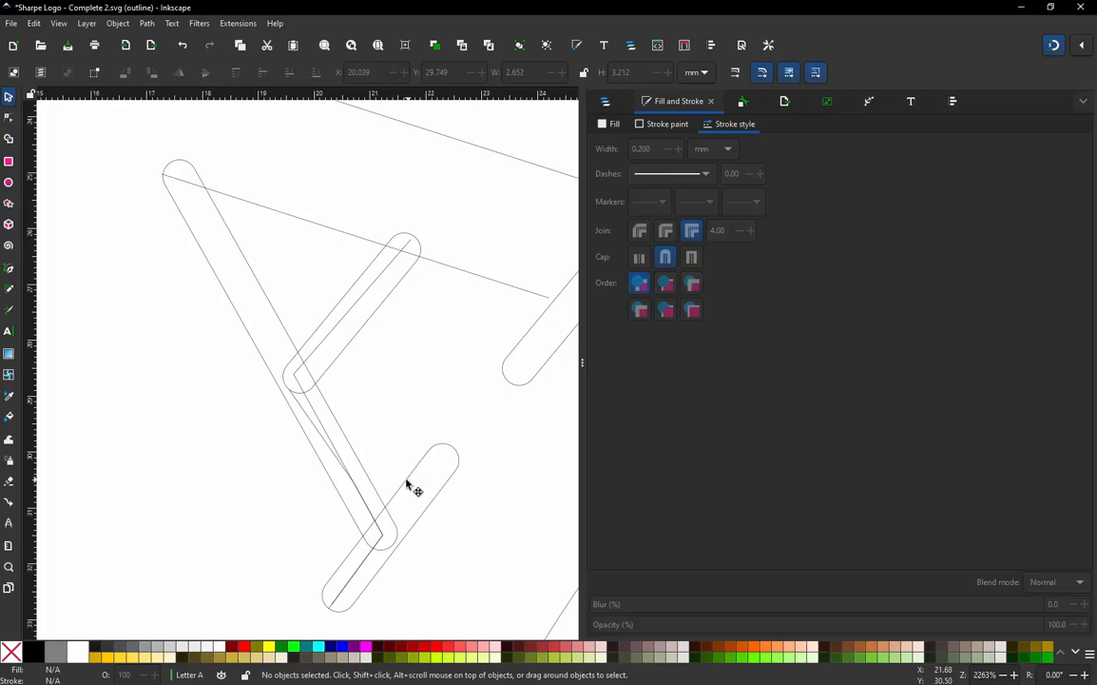
pyautogui.click(403, 492)
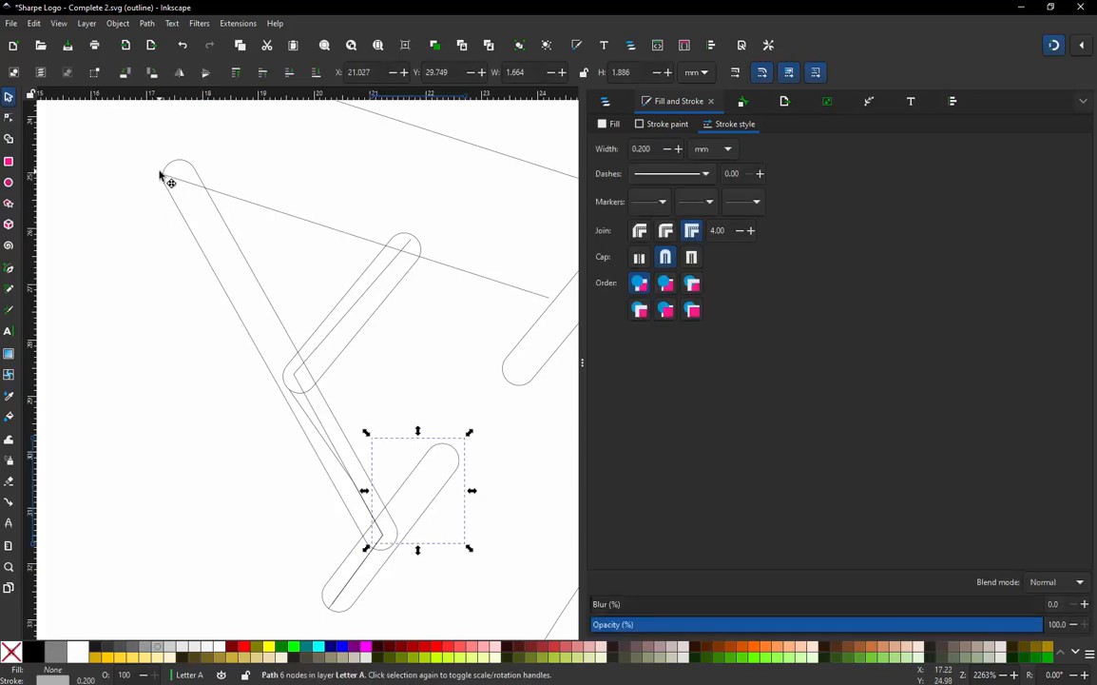
pyautogui.click(257, 516)
# - Add two nodes to the outline of A's thin leg and place them where its sides cross the foot's upper edge
pyautogui.scroll(2, 378, 573)
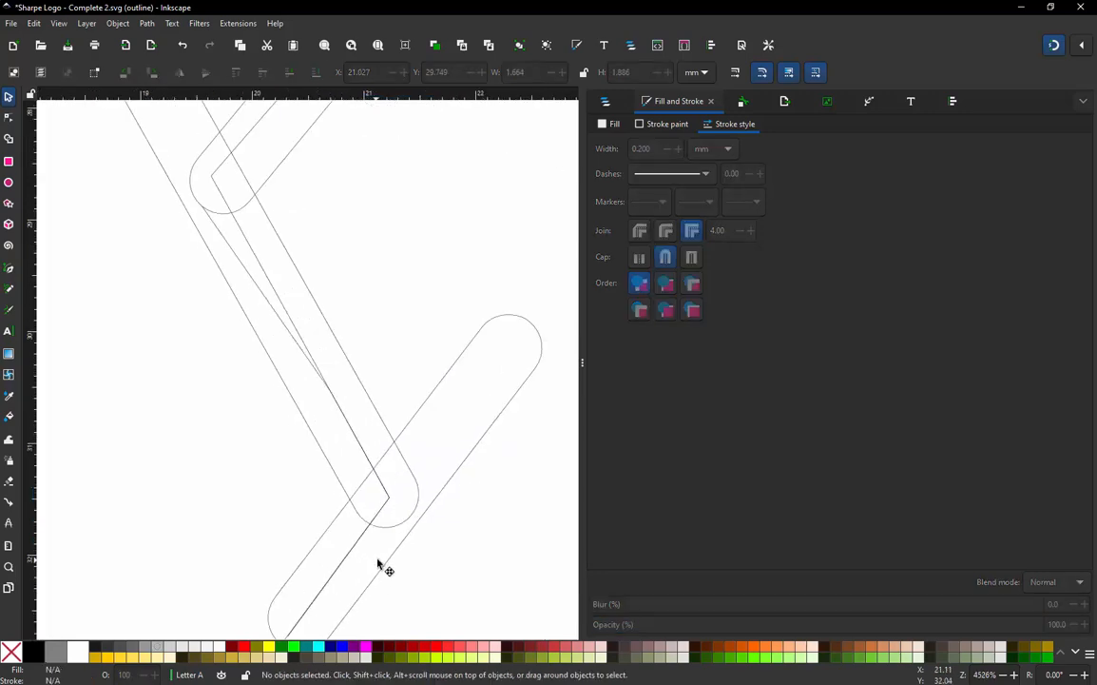
pyautogui.scroll(2, 378, 567)
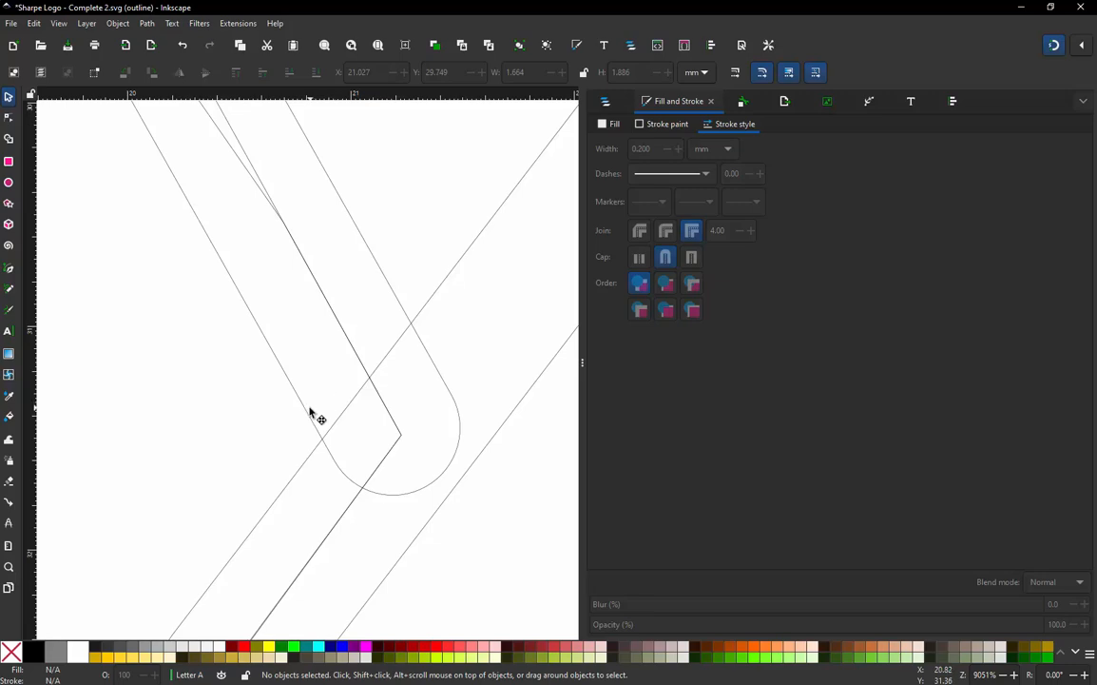
pyautogui.click(409, 338)
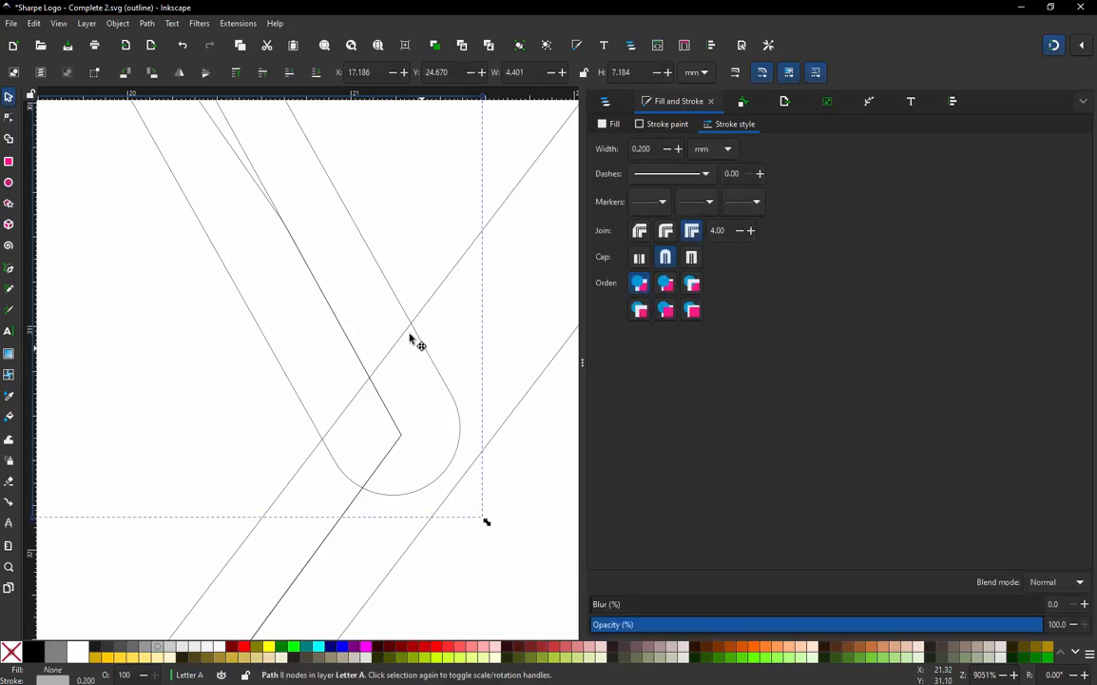
pyautogui.press('n')
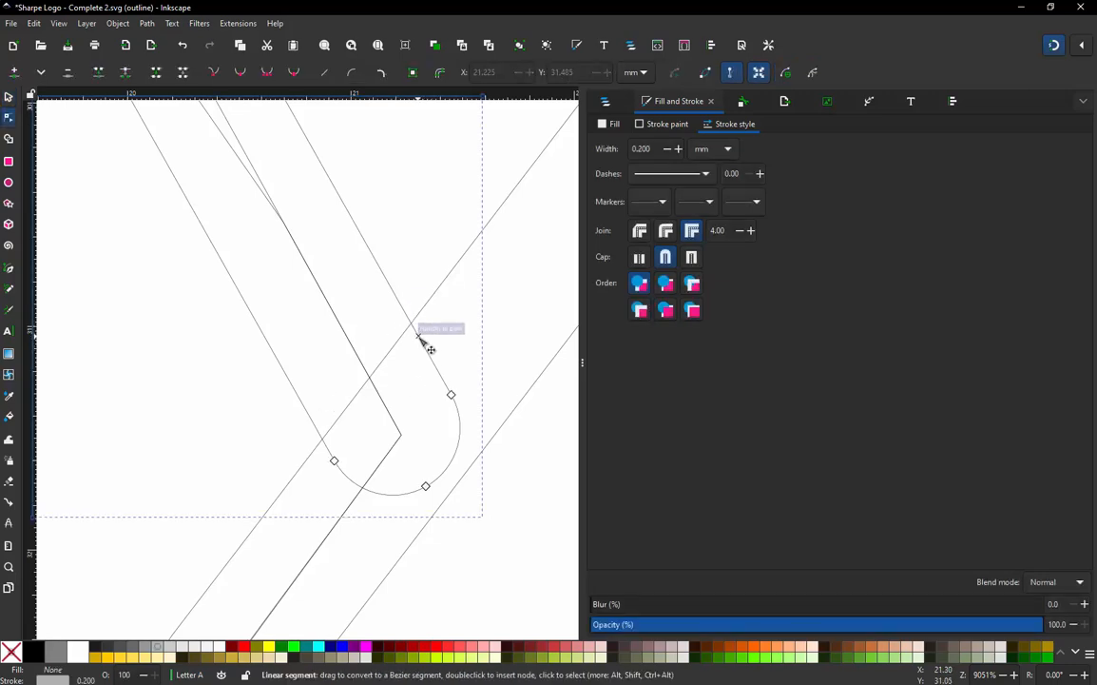
pyautogui.click(420, 338)
pyautogui.moveTo(419, 338); pyautogui.dragTo(412, 323)
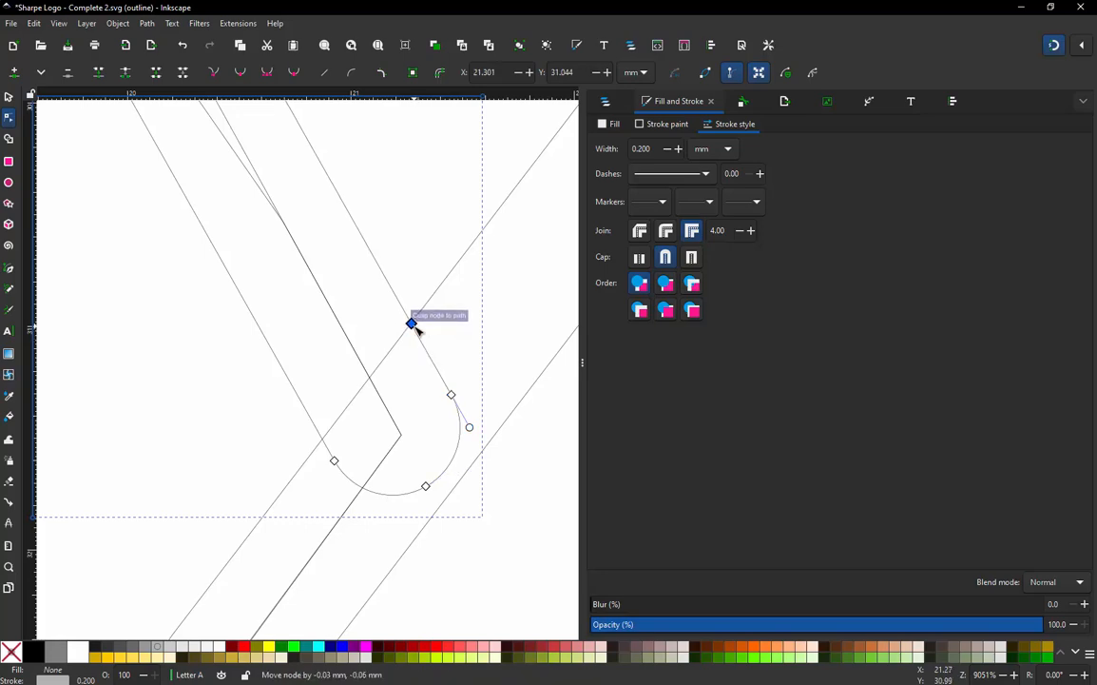
pyautogui.click(312, 422)
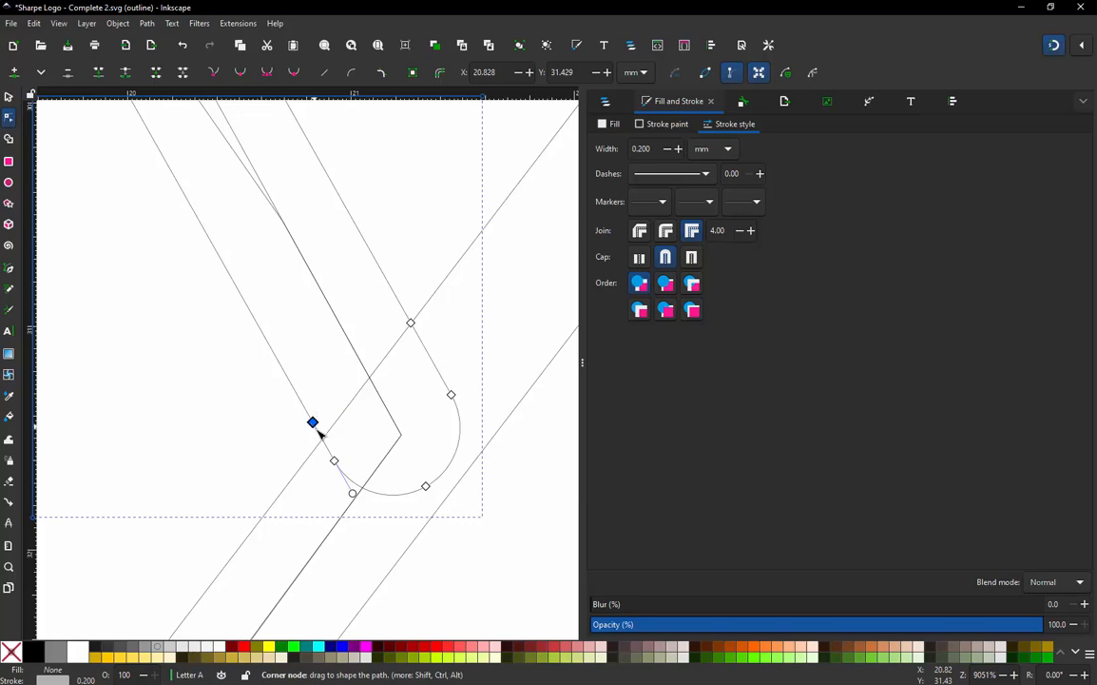
pyautogui.moveTo(312, 422); pyautogui.dragTo(323, 438)
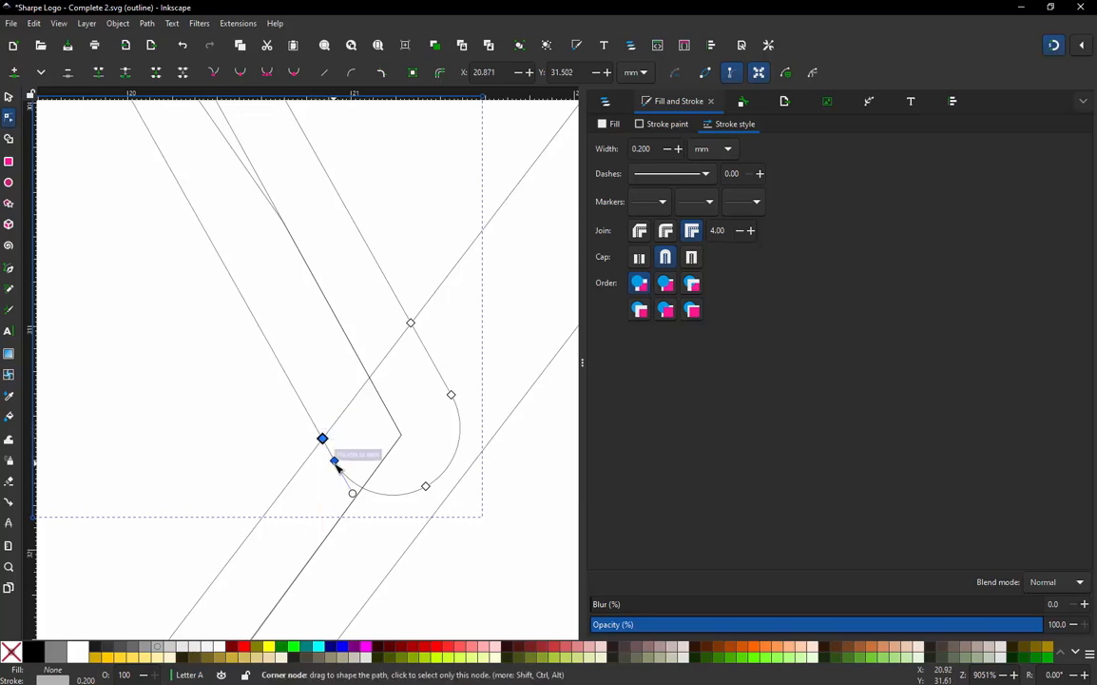
# - Delete the rounded-end nodes of A's thin leg beyond the foot's edge, leaving two open rails
pyautogui.click(427, 487)
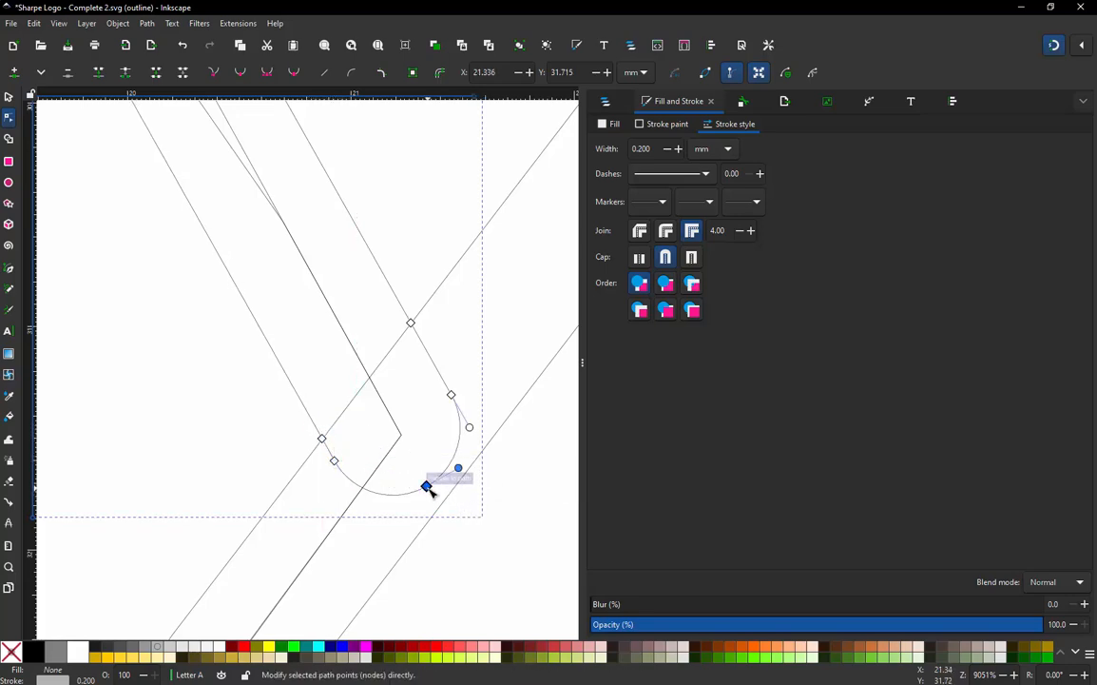
pyautogui.press('Delete')
pyautogui.click(427, 487)
pyautogui.press('Delete')
pyautogui.click(334, 460)
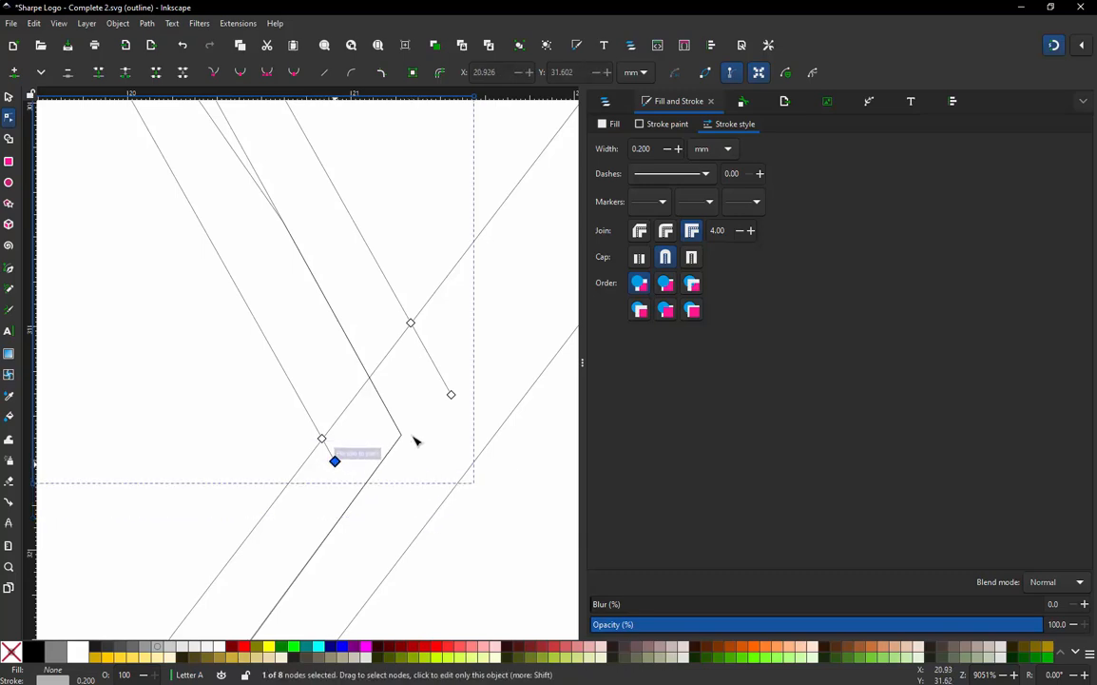
pyautogui.press('Delete')
pyautogui.click(450, 394)
pyautogui.press('Delete')
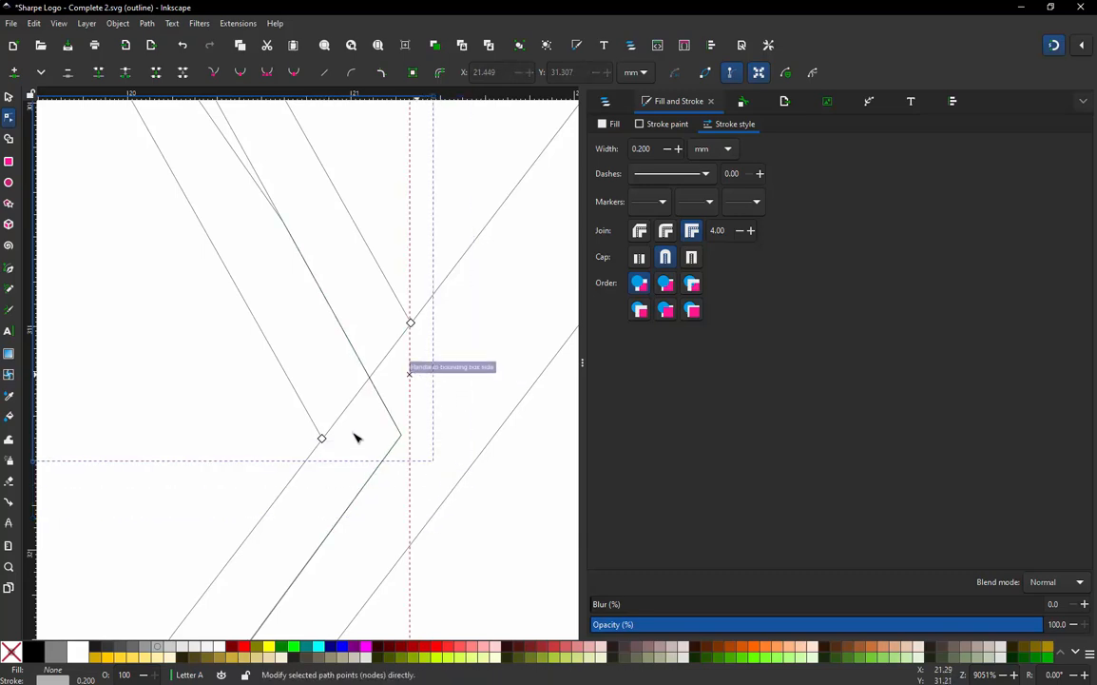
# - Fine-tune the two lower end nodes of A's thin leg so they sit slightly inside the foot
pyautogui.scroll(3, 342, 438)
pyautogui.moveTo(274, 451); pyautogui.dragTo(286, 466)
pyautogui.scroll(-1, 280, 454)
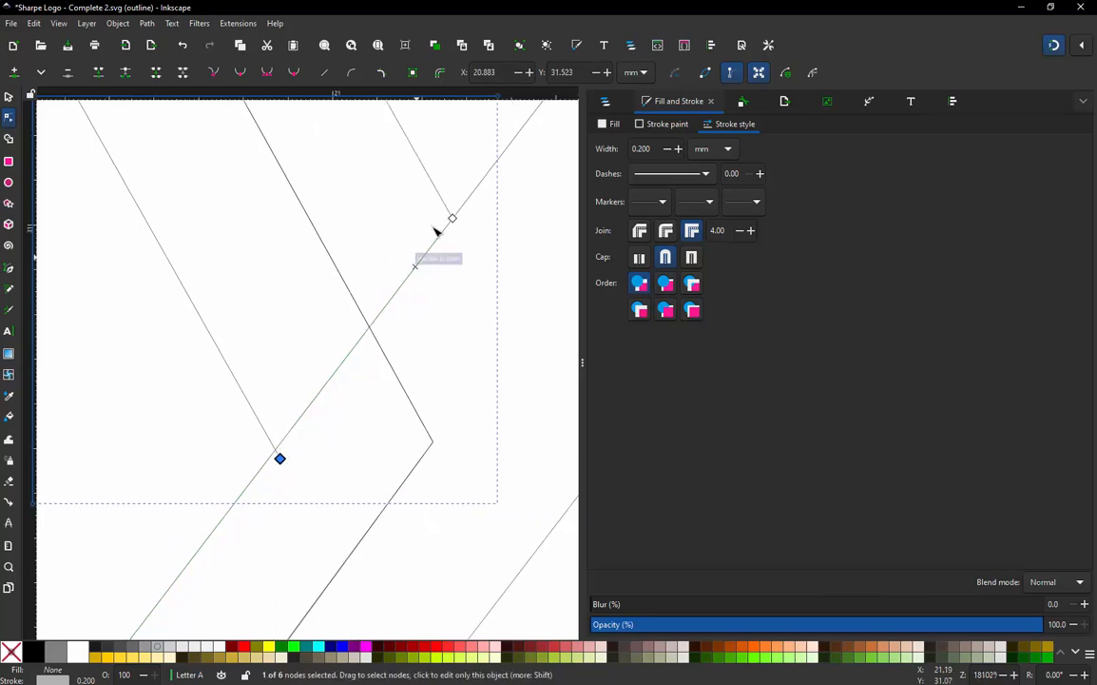
pyautogui.scroll(1, 454, 210)
pyautogui.moveTo(454, 228)
pyautogui.mouseDown()
pyautogui.moveTo(460, 242)
pyautogui.moveTo(449, 237)
pyautogui.mouseUp()
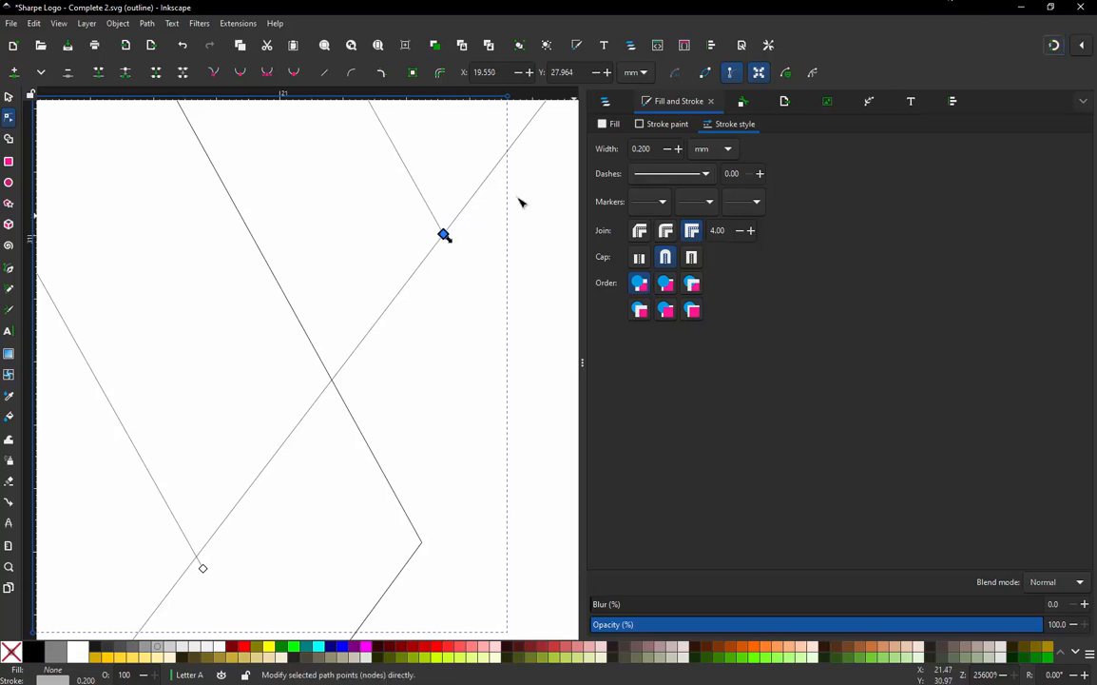
pyautogui.moveTo(447, 238); pyautogui.dragTo(455, 248)
pyautogui.keyDown('ctrl'); pyautogui.scroll(-7, 370, 299); pyautogui.keyUp('ctrl')
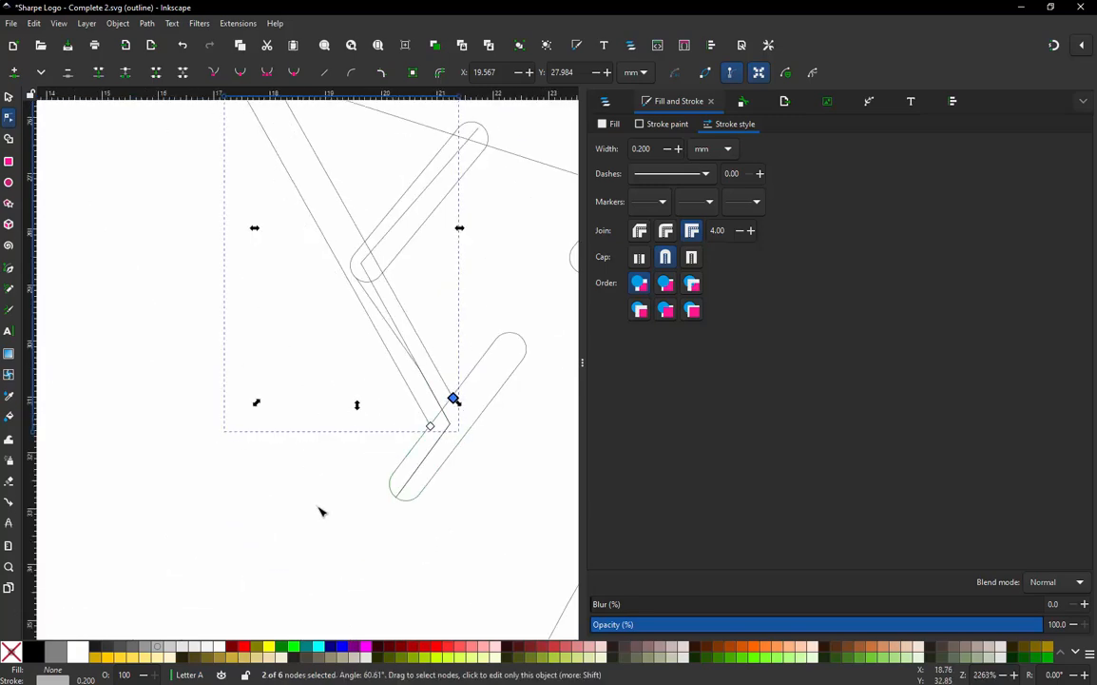
pyautogui.keyDown('ctrl'); pyautogui.scroll(-2, 332, 521); pyautogui.keyUp('ctrl')
pyautogui.press('Escape')
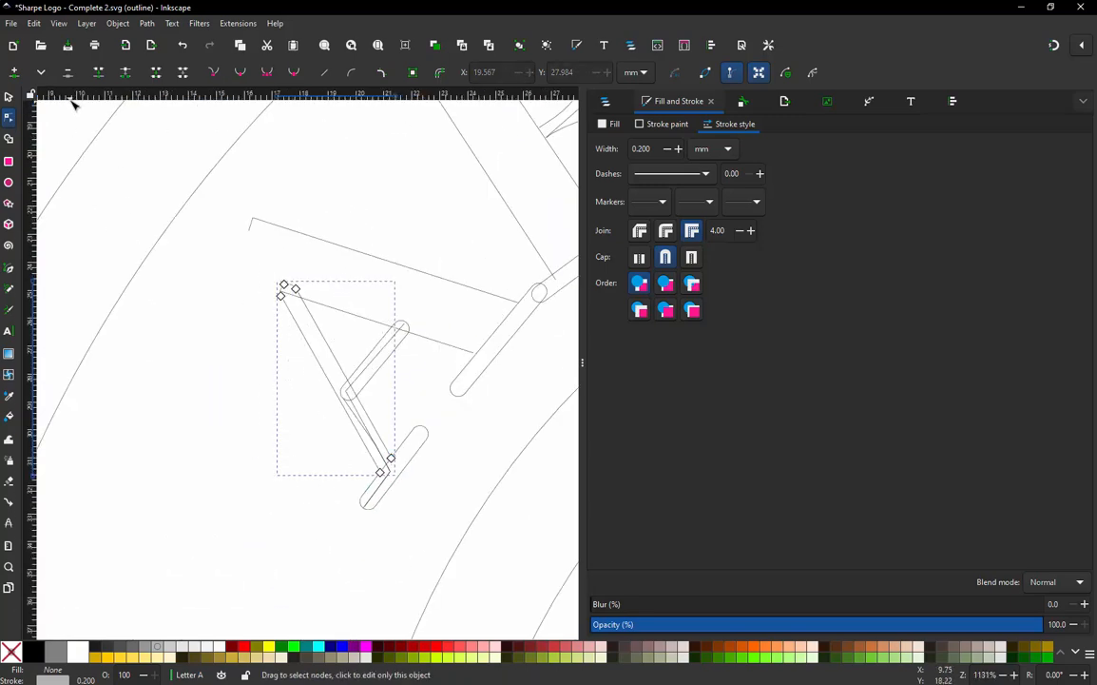
pyautogui.click(8, 97)
# - Swap the rails of the thin leg's satin column and apply the embroidery settings
pyautogui.click(337, 361)
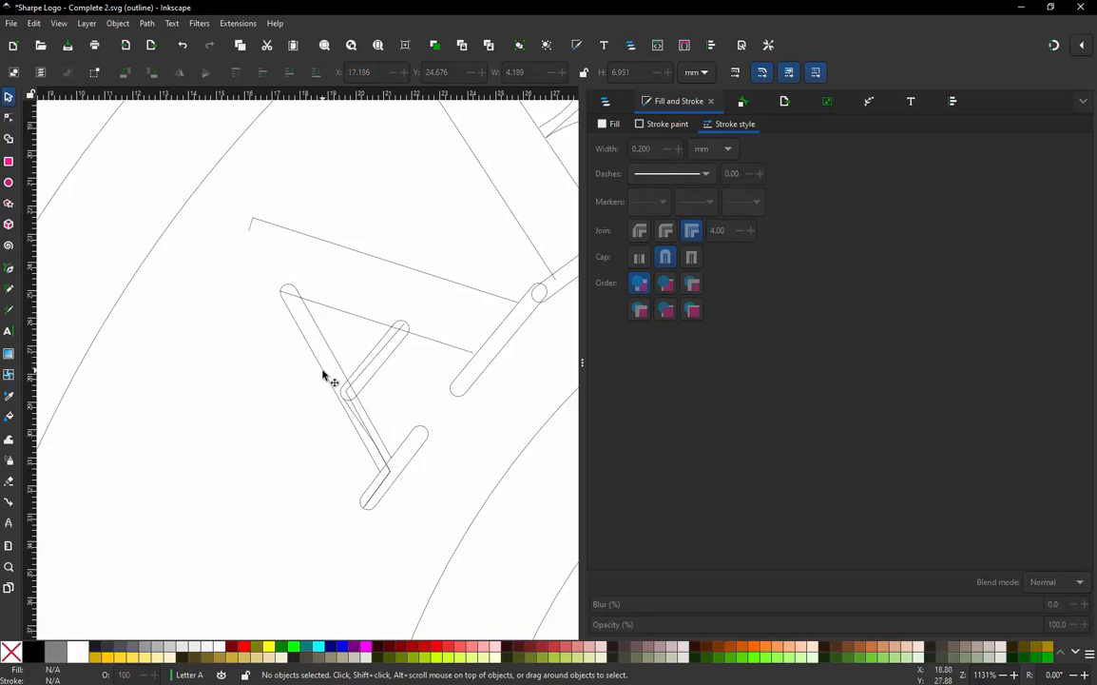
pyautogui.click(323, 377)
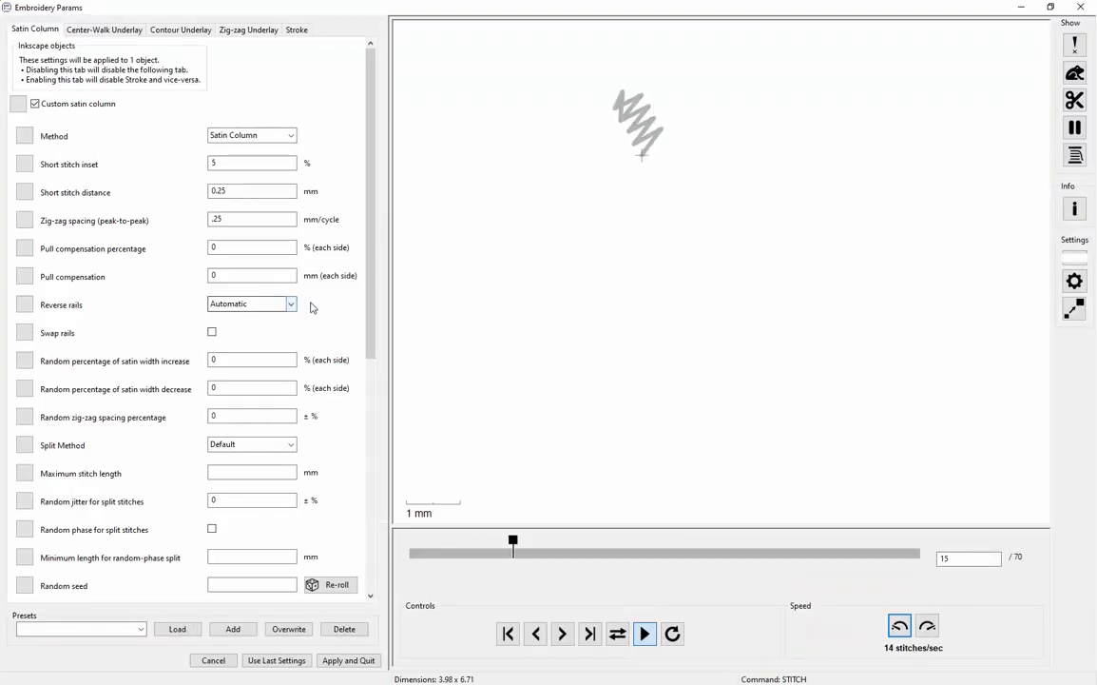
pyautogui.click(212, 333)
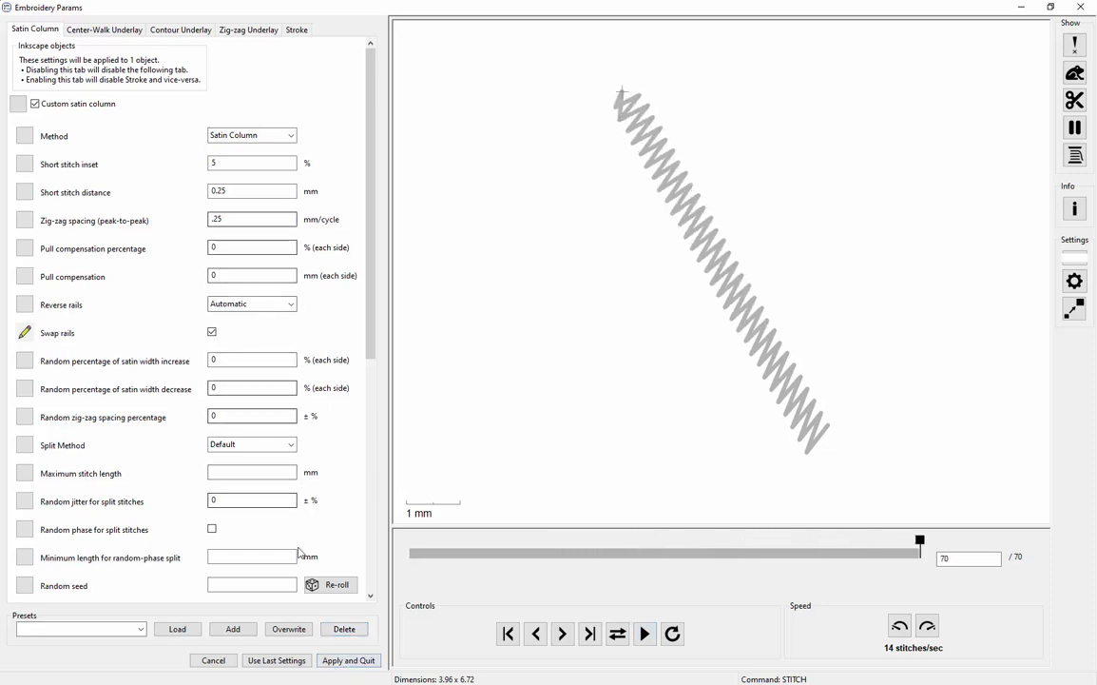
pyautogui.click(347, 661)
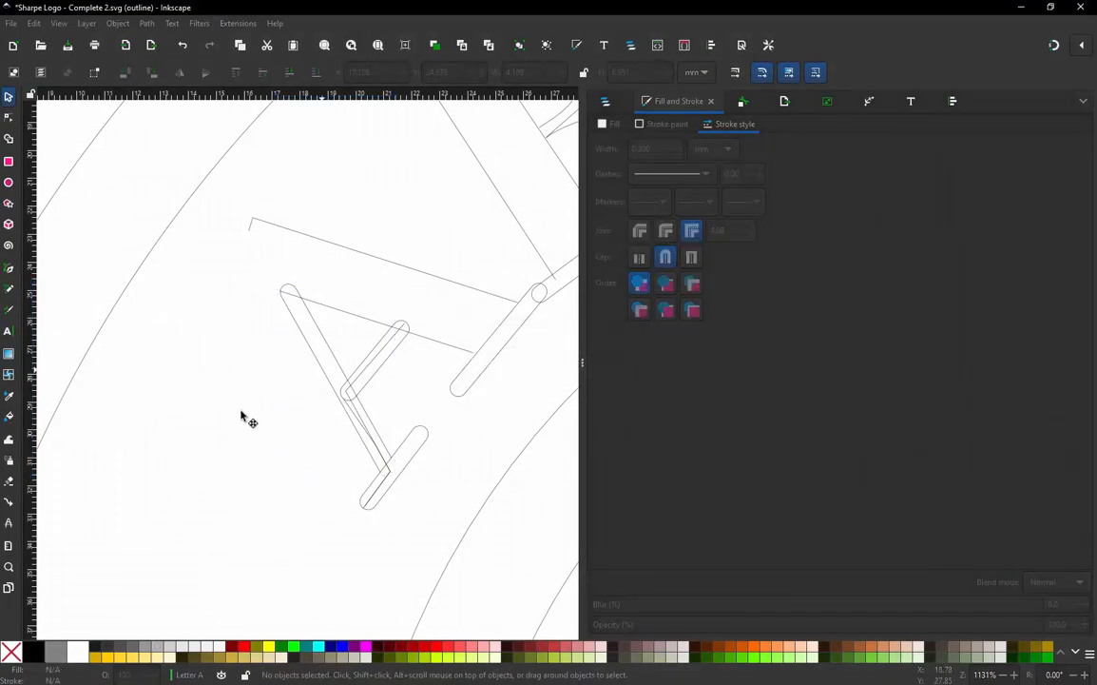
# - Set A's wide stroke satin column to reverse both rails, with swap rails off, and apply the embroidery settings
pyautogui.scroll(-1, 244, 398)
pyautogui.scroll(1, 269, 274)
pyautogui.scroll(-3, 276, 291)
pyautogui.scroll(3, 293, 292)
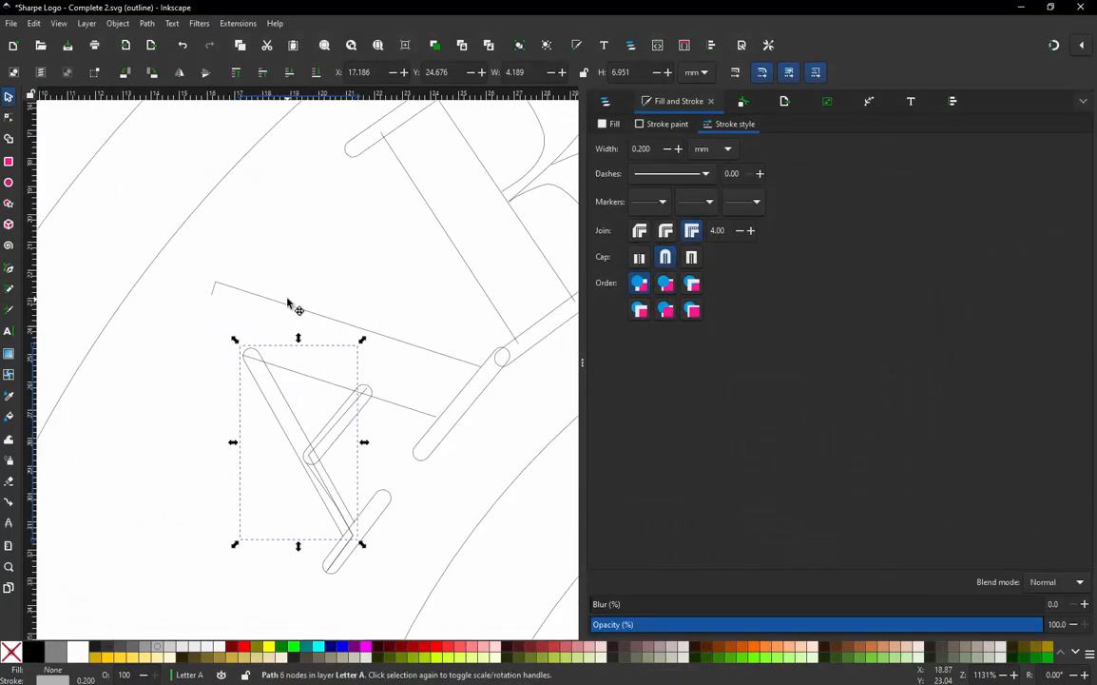
pyautogui.click(316, 315)
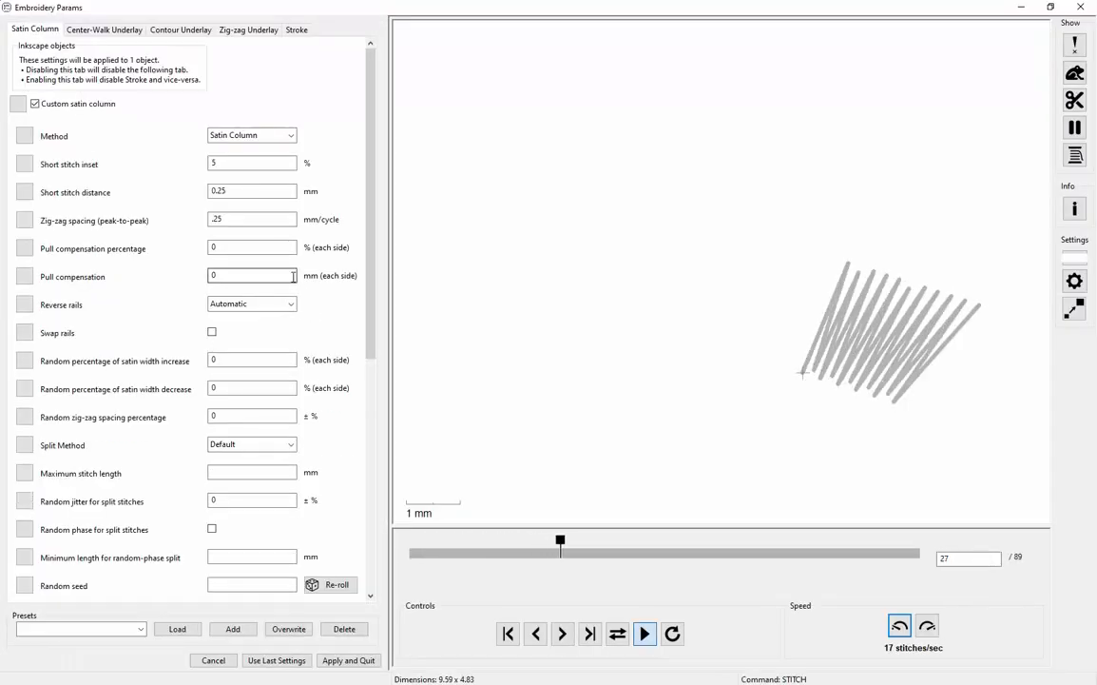
pyautogui.click(213, 333)
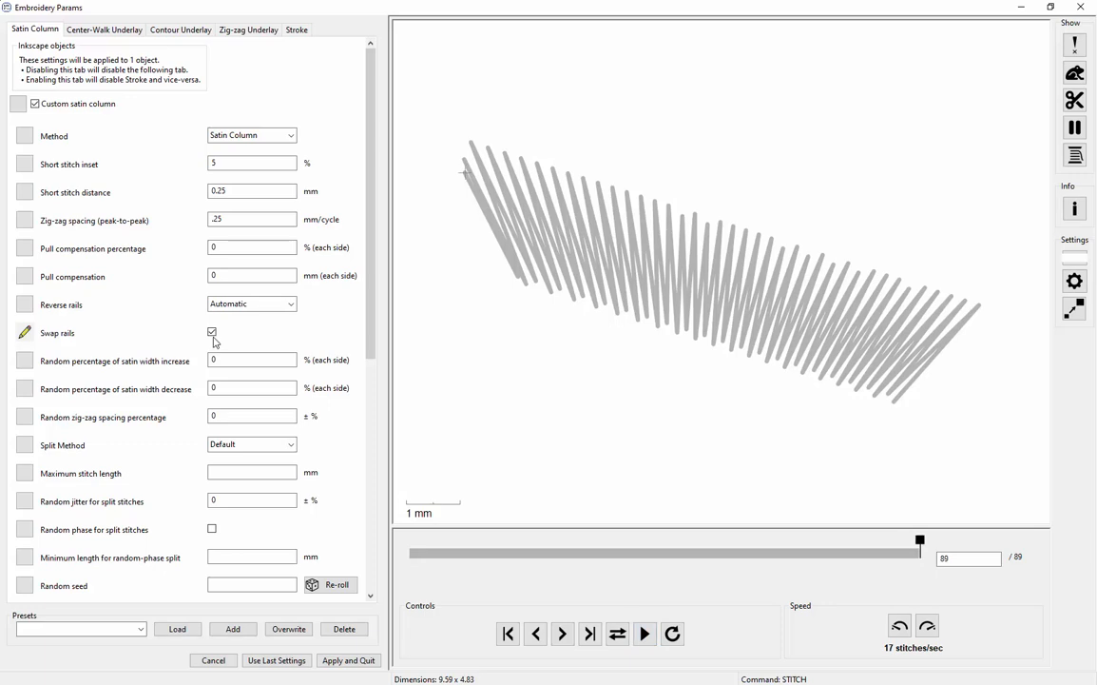
pyautogui.click(212, 332)
pyautogui.click(290, 303)
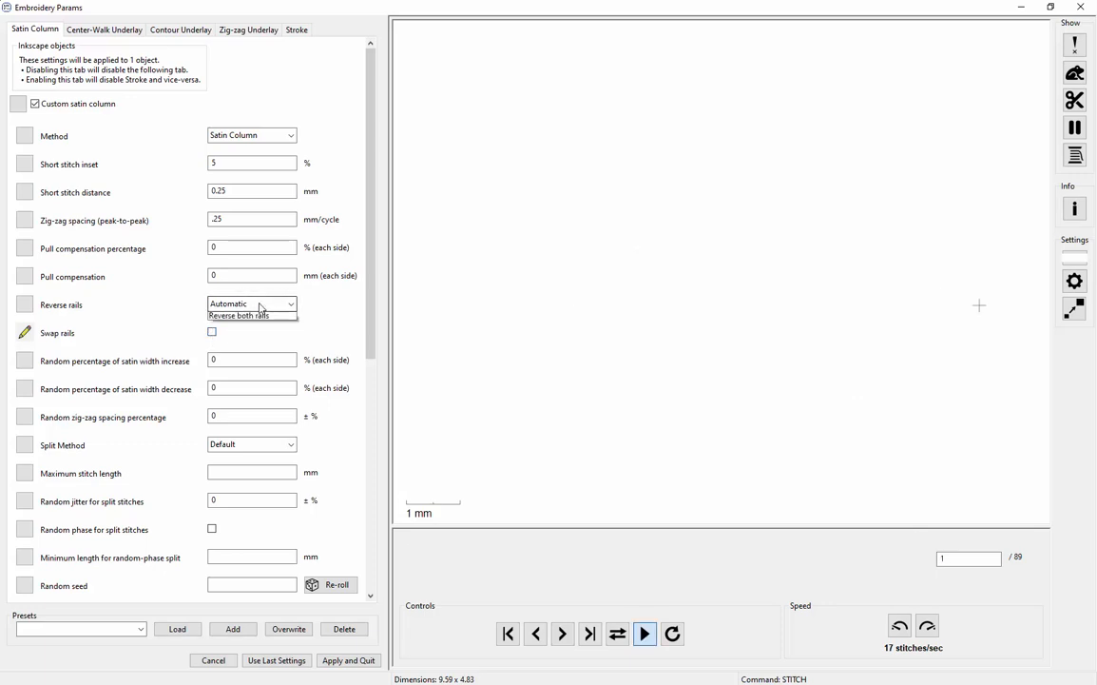
pyautogui.click(269, 350)
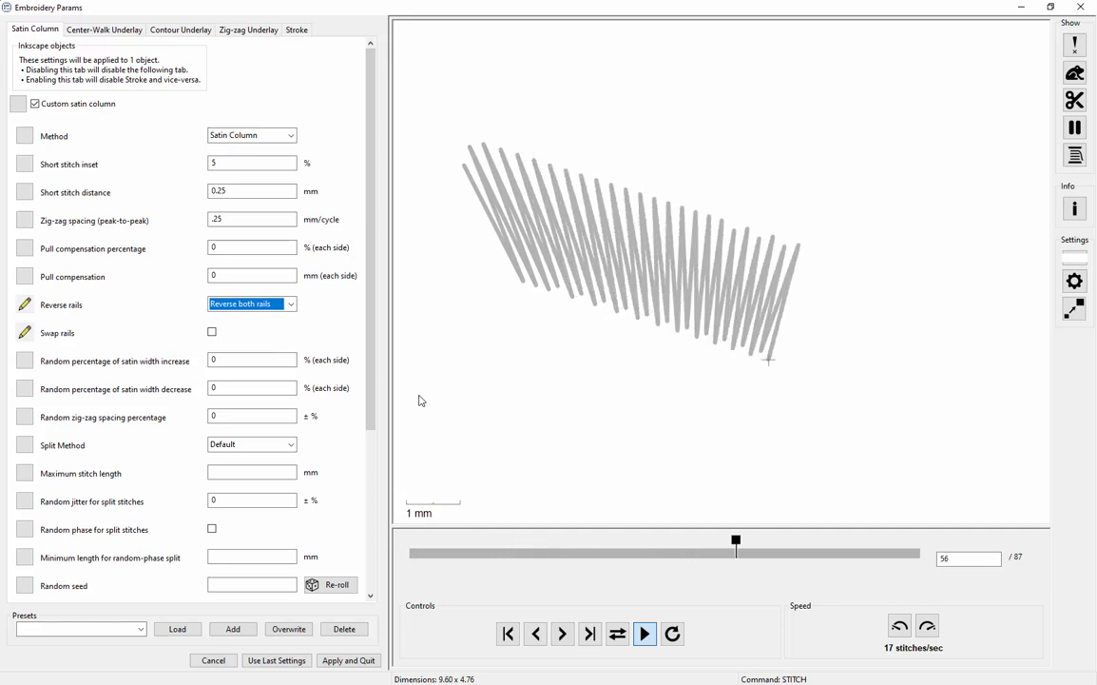
pyautogui.click(362, 660)
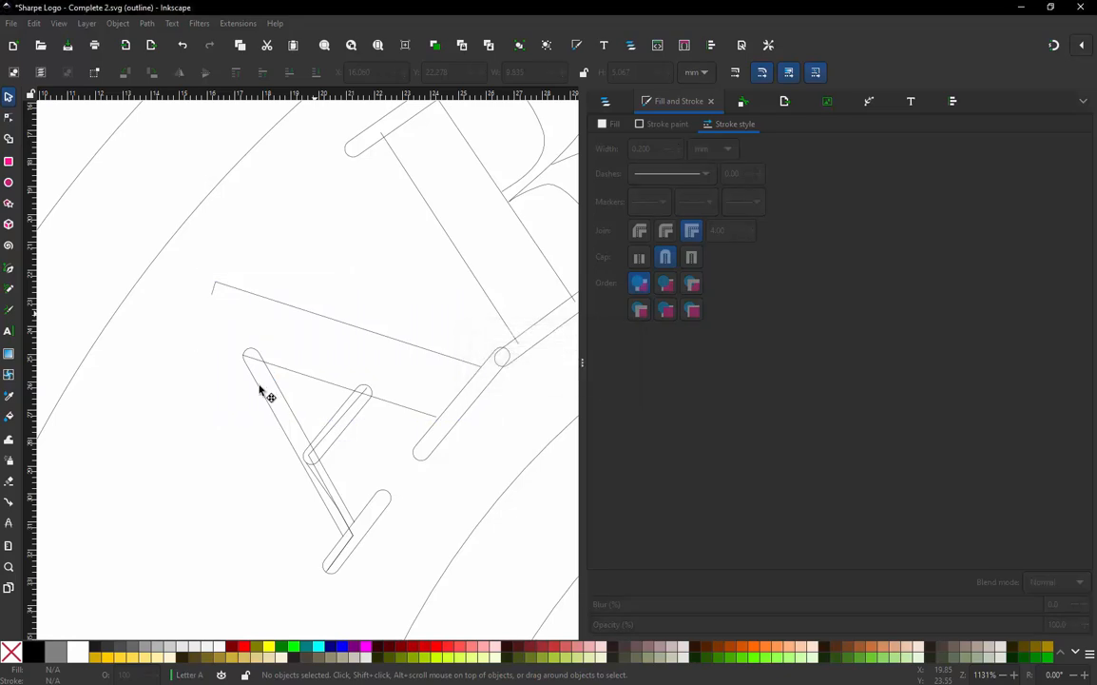
# - Generate a connecting stroke between A's thin leg and wide stroke with Jump Stitch to Stroke, converting jumps not shorter than 2 mm
pyautogui.keyDown('shift'); pyautogui.click(257, 298); pyautogui.keyUp('shift')
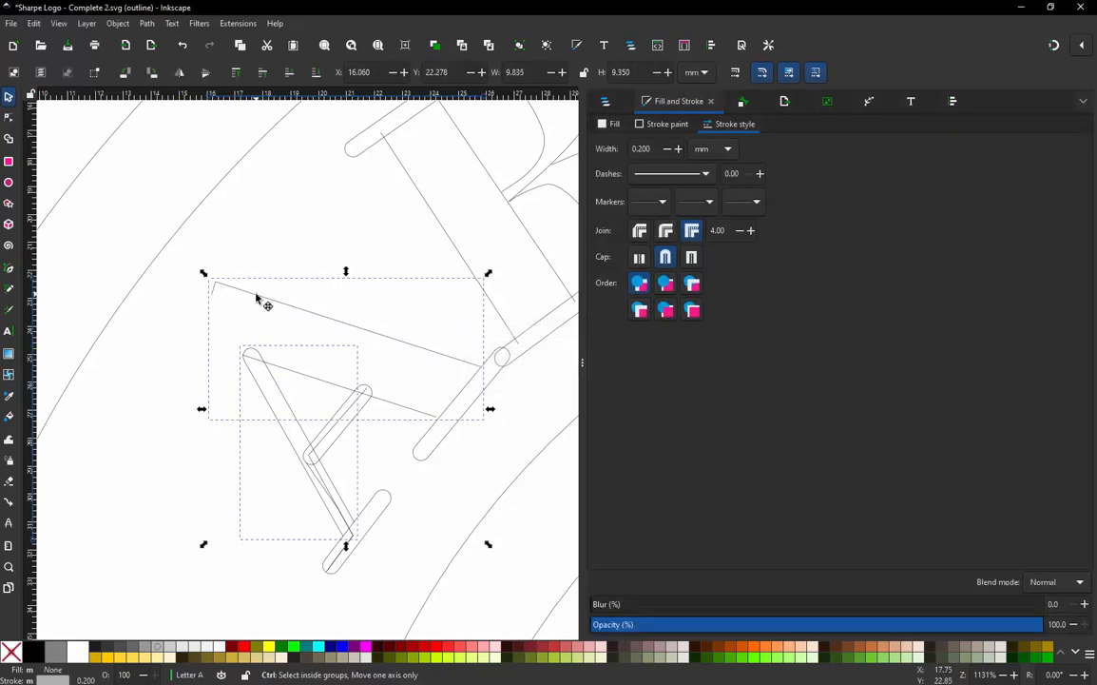
pyautogui.hotkey('ctrl', 'alt', 'j')
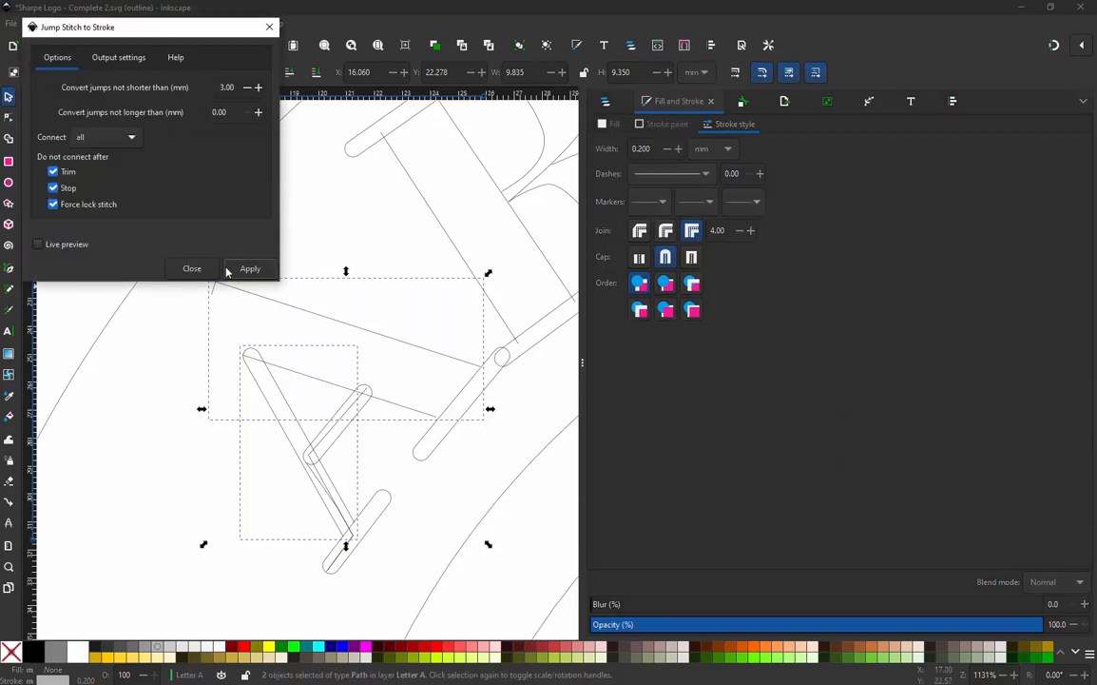
pyautogui.click(244, 275)
pyautogui.write('2')
pyautogui.click(251, 269)
pyautogui.click(191, 269)
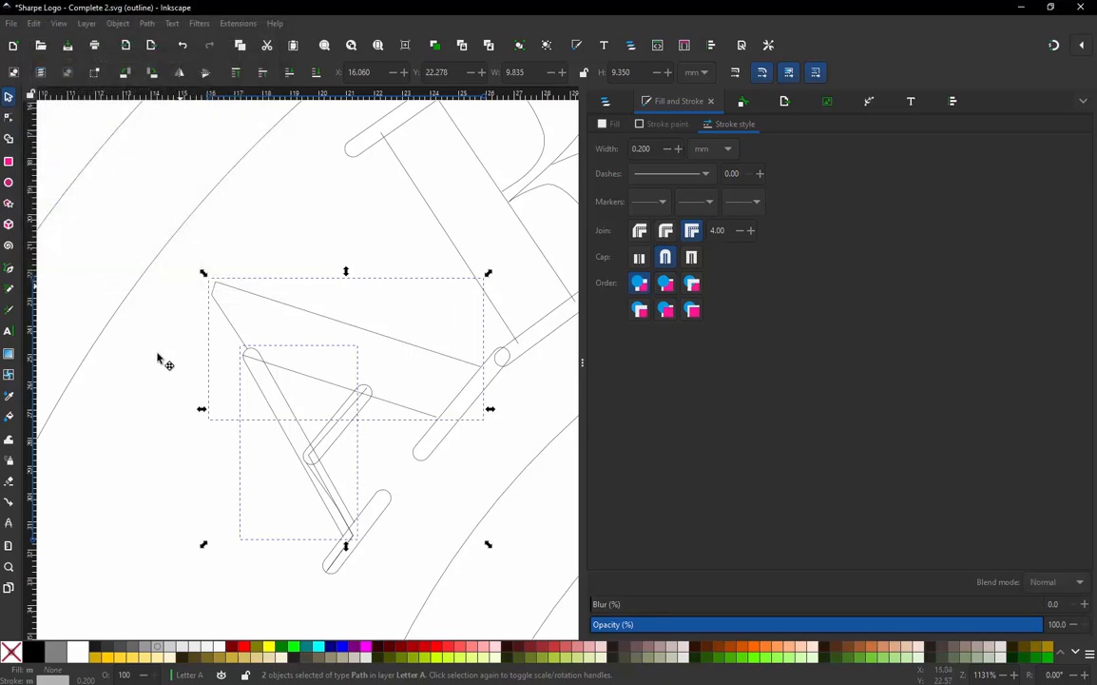
pyautogui.click(247, 342)
pyautogui.scroll(1, 243, 339)
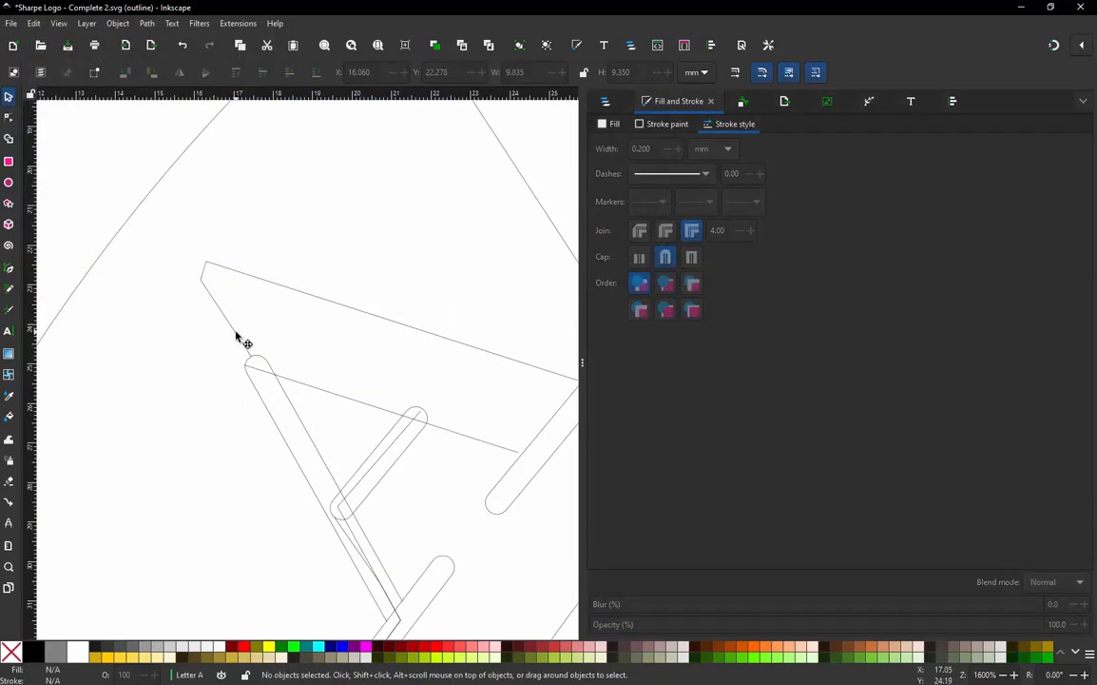
pyautogui.click(238, 335)
pyautogui.press('n')
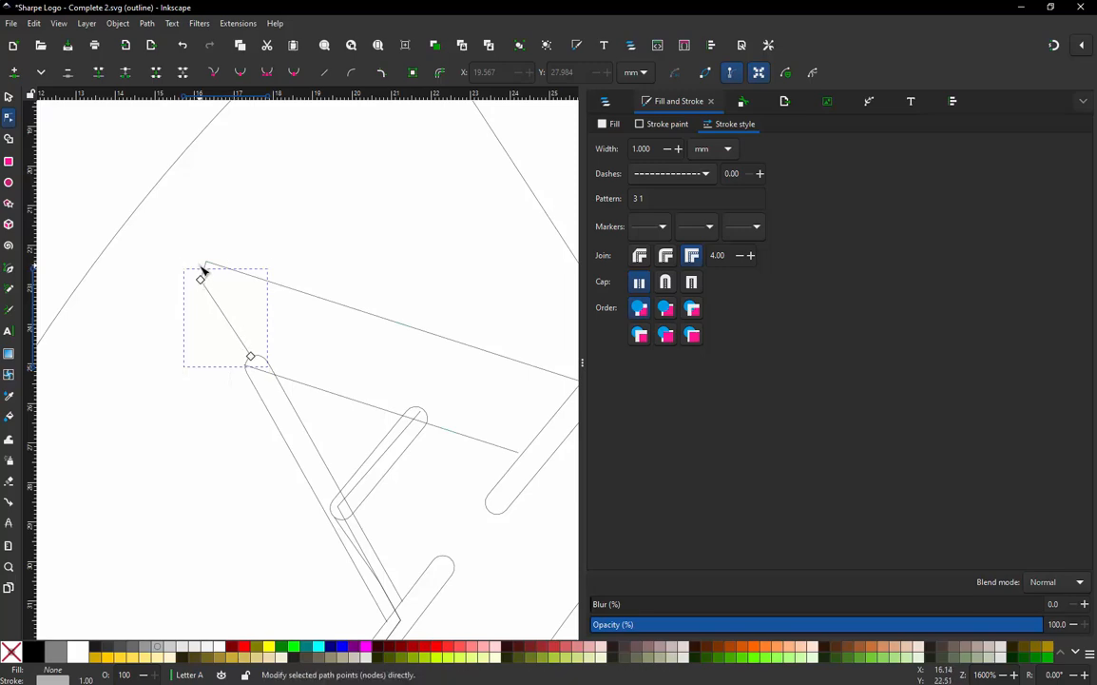
pyautogui.moveTo(232, 323); pyautogui.dragTo(259, 330)
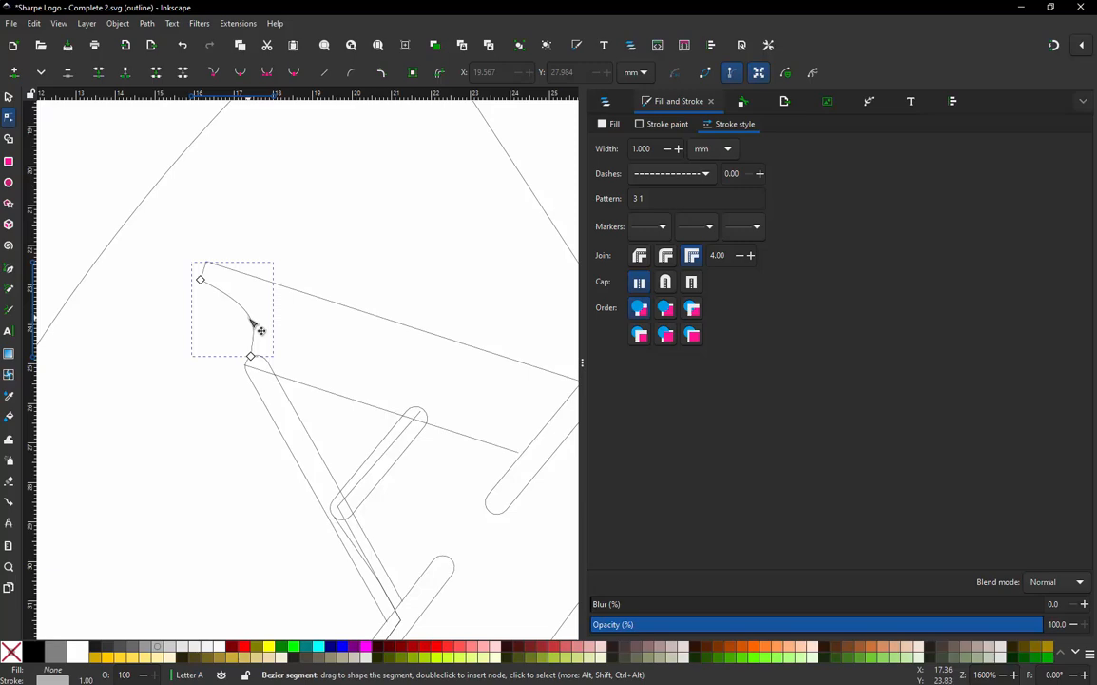
pyautogui.press('z')
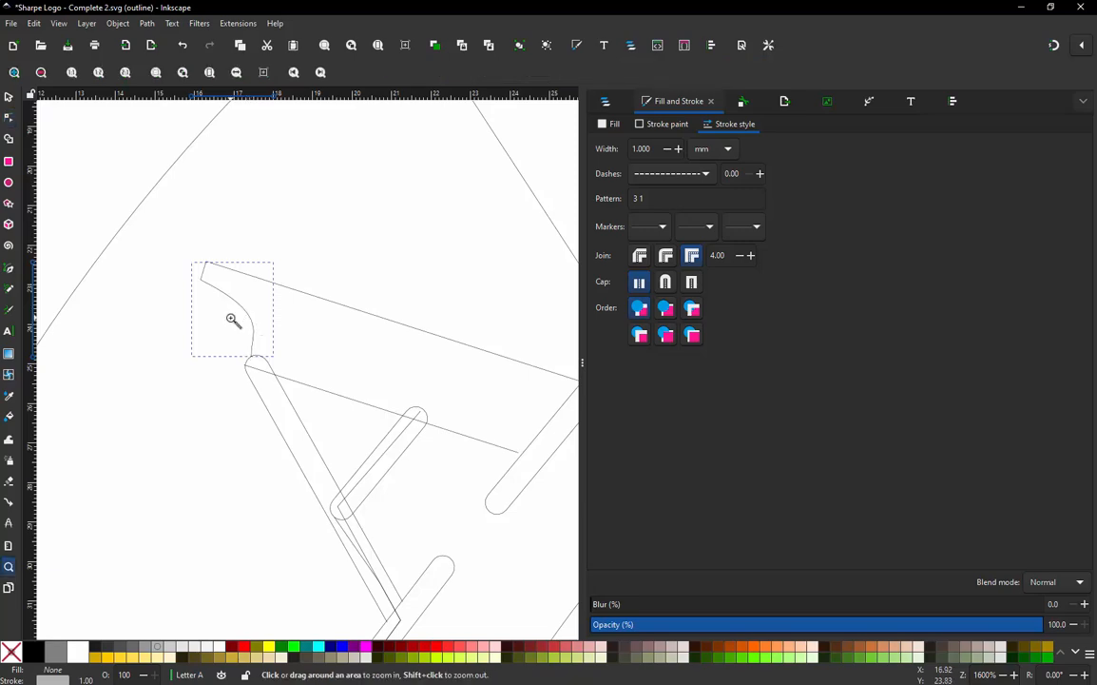
pyautogui.hotkey('ctrl', 'z')
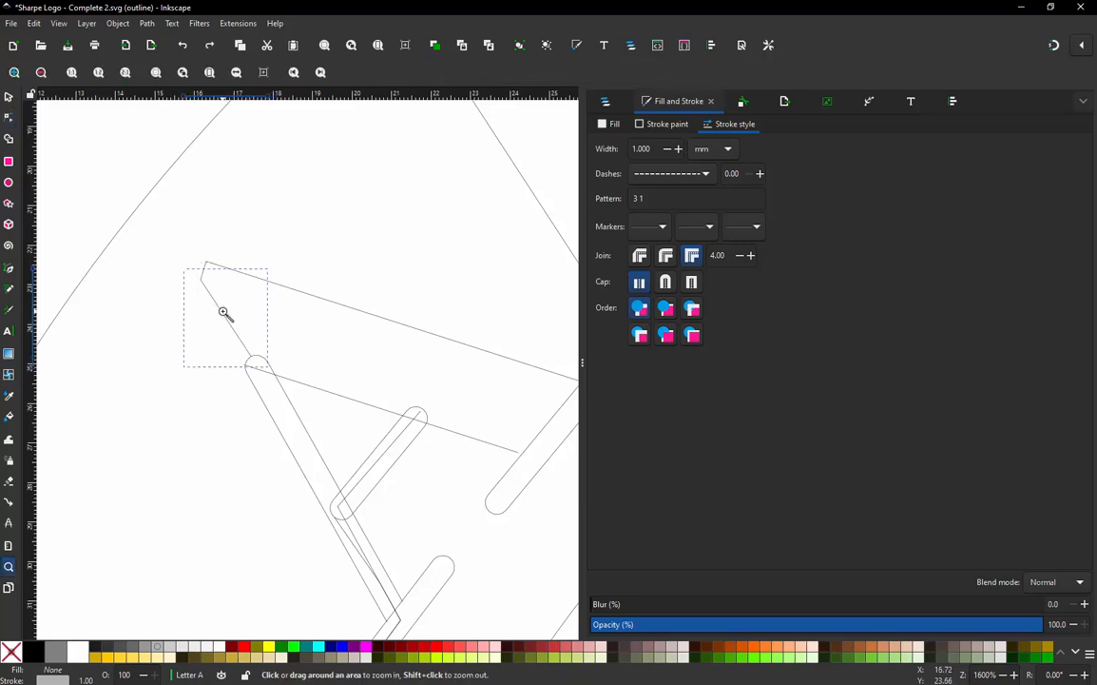
# - Insert a node midway on the stroke connecting A's thin leg and wide stroke, and move it inward to about X 17.5, Y 23.7 mm
pyautogui.click(223, 312)
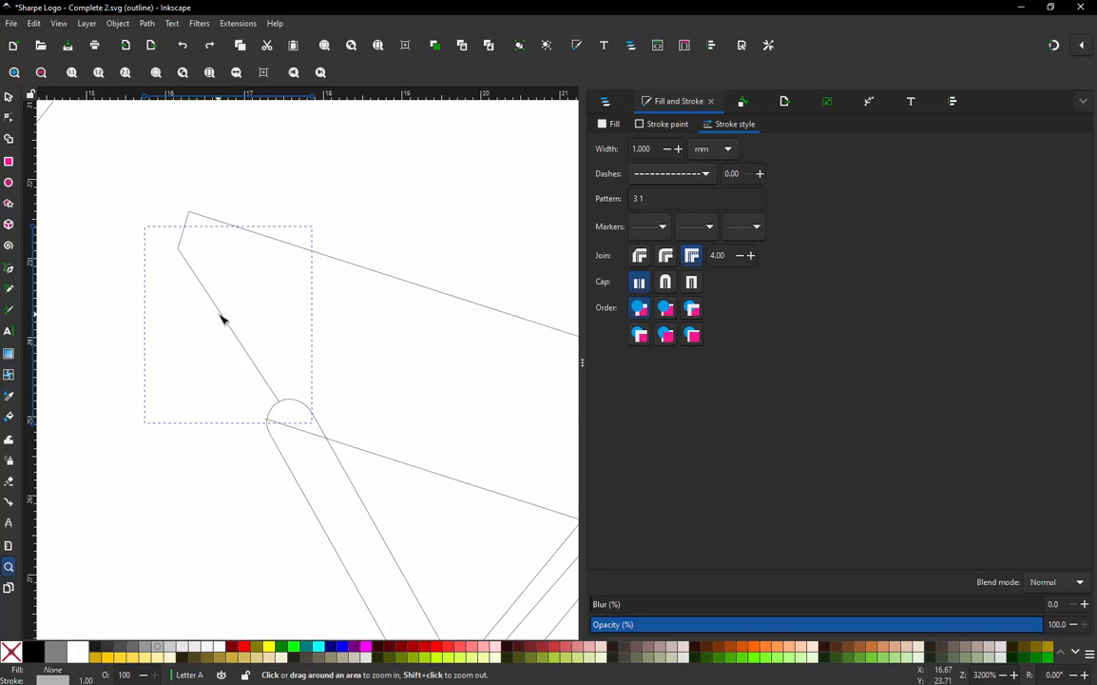
pyautogui.press('n')
pyautogui.doubleClick(221, 314)
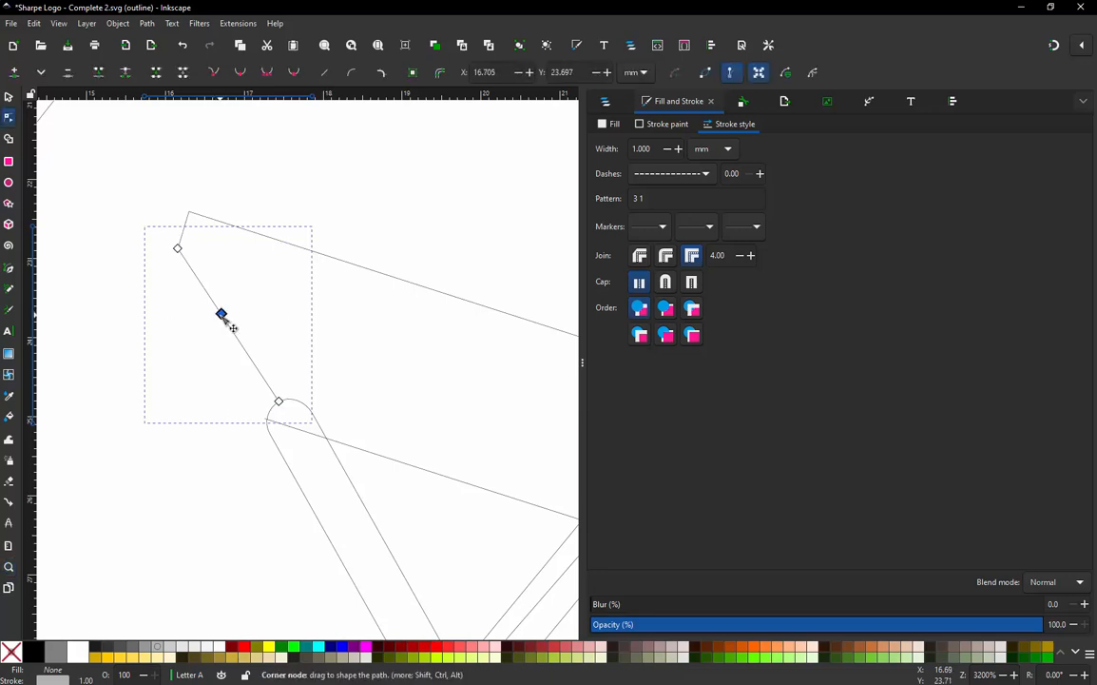
pyautogui.moveTo(220, 313); pyautogui.dragTo(285, 312)
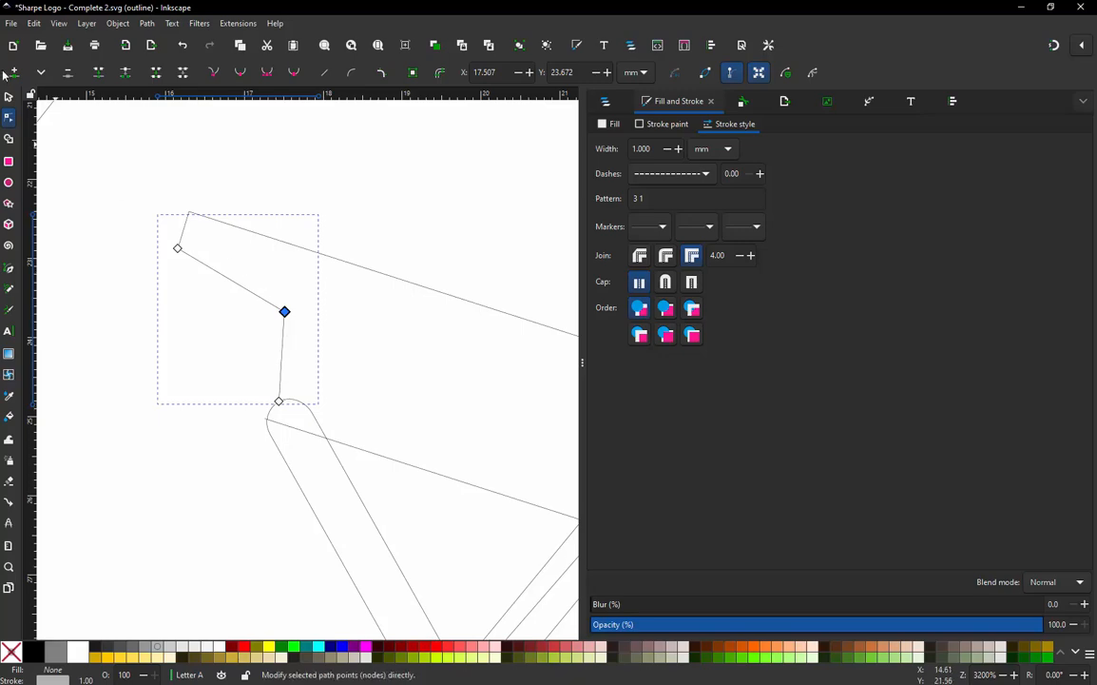
pyautogui.click(9, 97)
# - Move the wide stroke's two lower end nodes slightly inside its foot, at about X 24.36, Y 27.32 mm and X 25.84, Y 25.47 mm
pyautogui.scroll(-4, 119, 204)
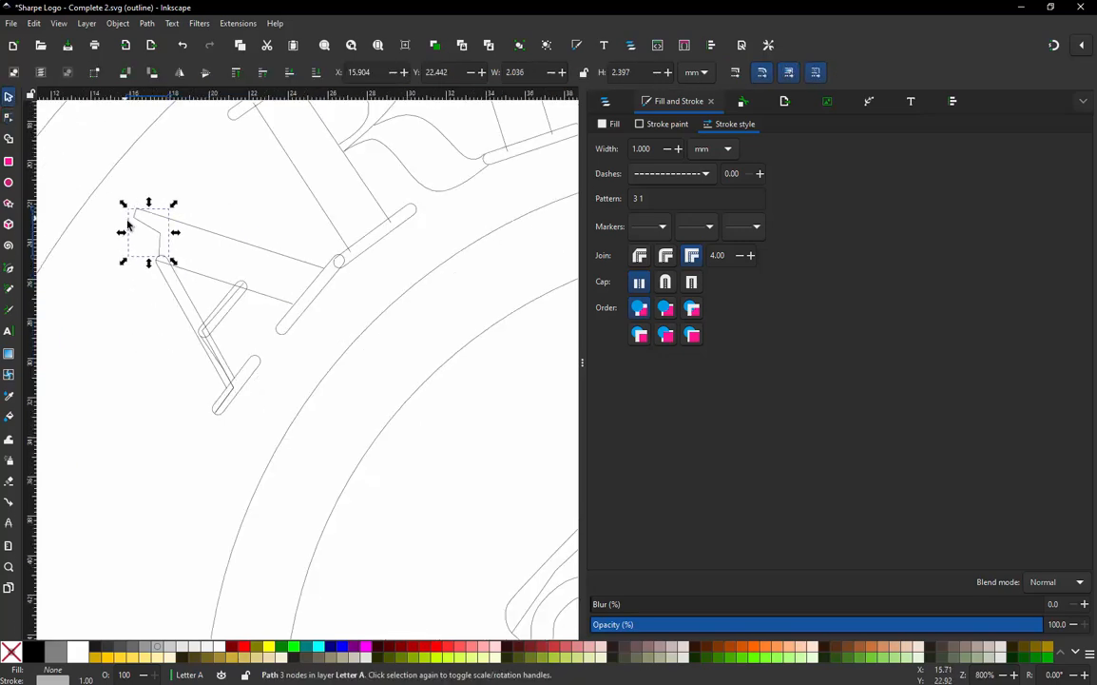
pyautogui.scroll(3, 314, 292)
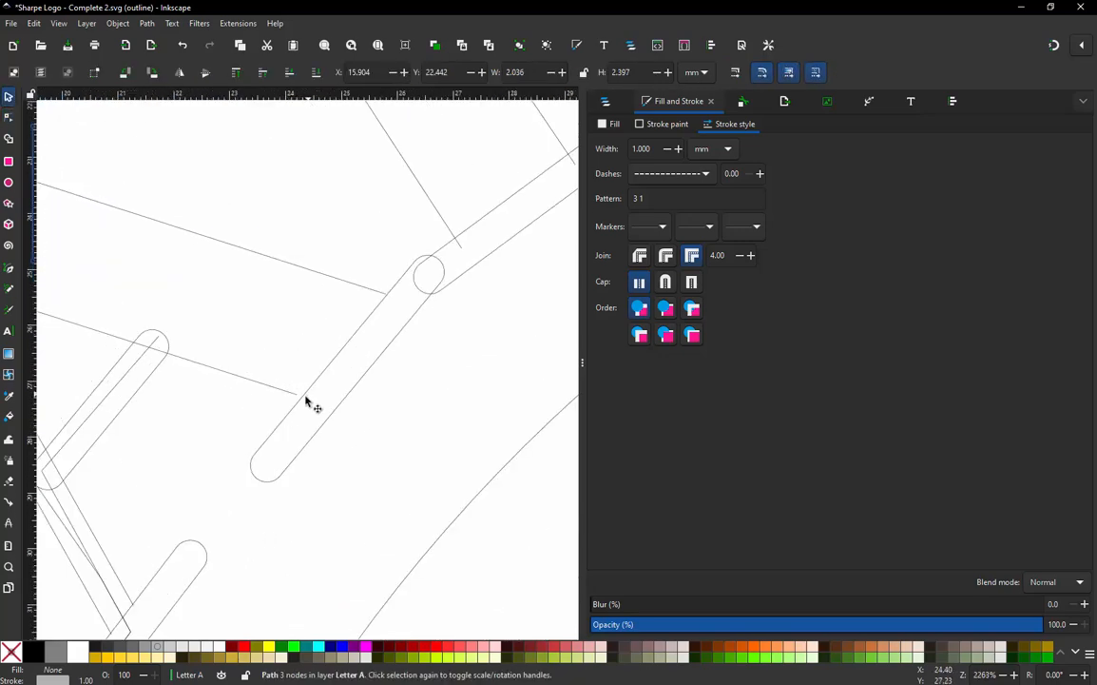
pyautogui.doubleClick(296, 396)
pyautogui.scroll(3, 302, 401)
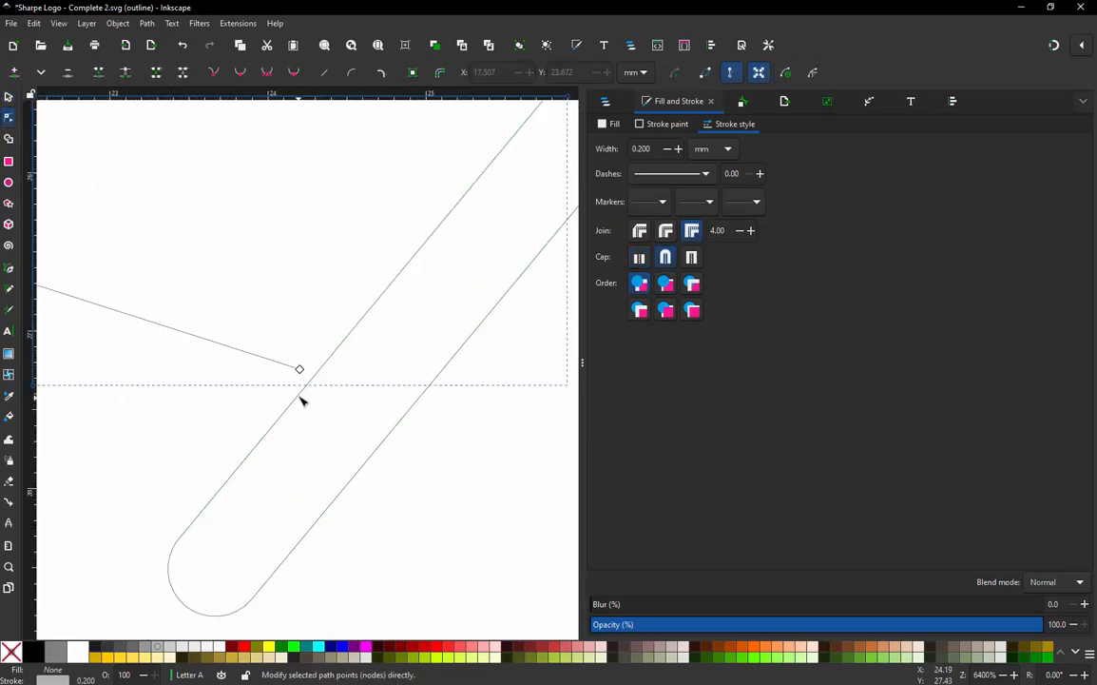
pyautogui.moveTo(300, 369); pyautogui.dragTo(325, 382)
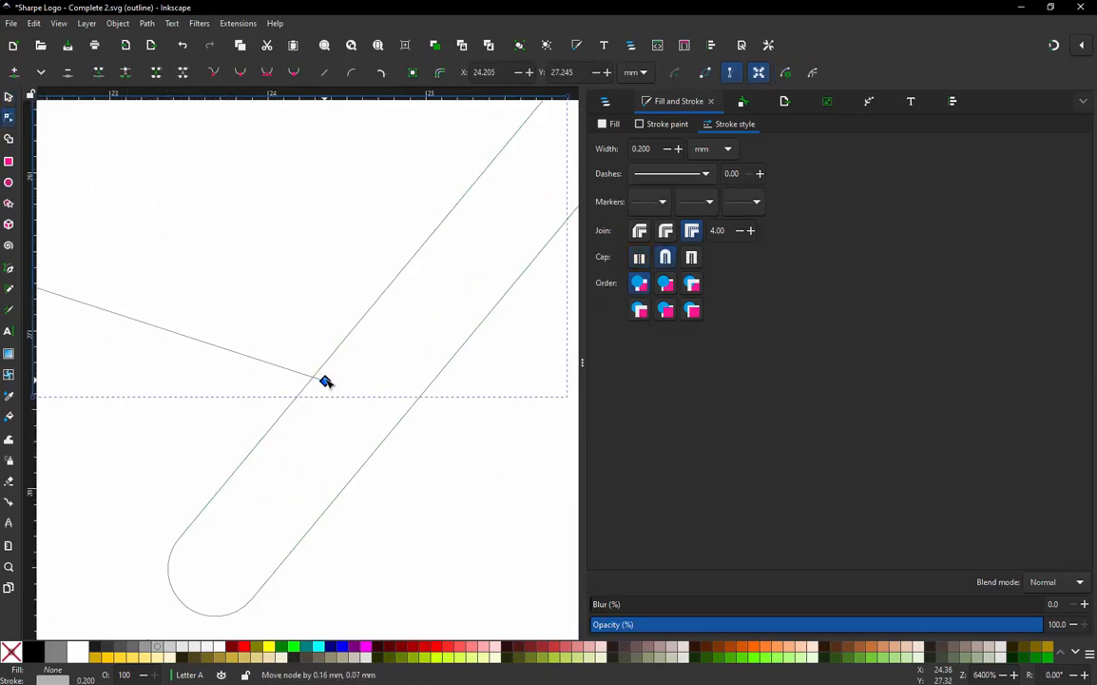
pyautogui.scroll(-2, 323, 383)
pyautogui.scroll(2, 462, 193)
pyautogui.scroll(1, 455, 203)
pyautogui.click(392, 313)
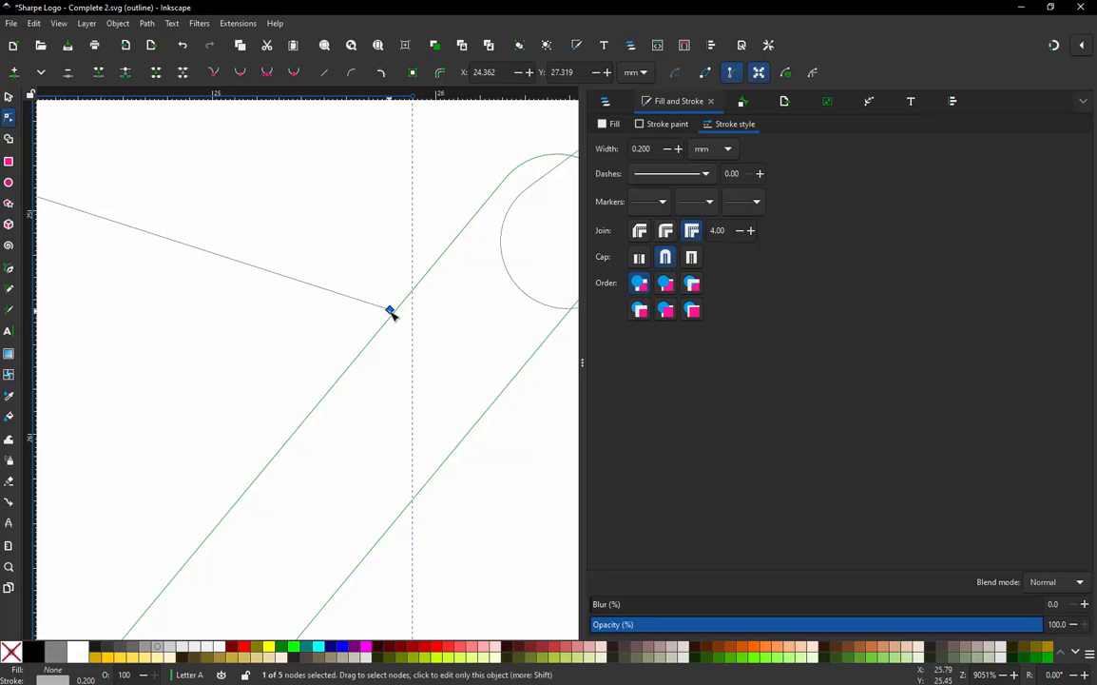
pyautogui.moveTo(392, 314); pyautogui.dragTo(402, 318)
pyautogui.scroll(-4, 401, 319)
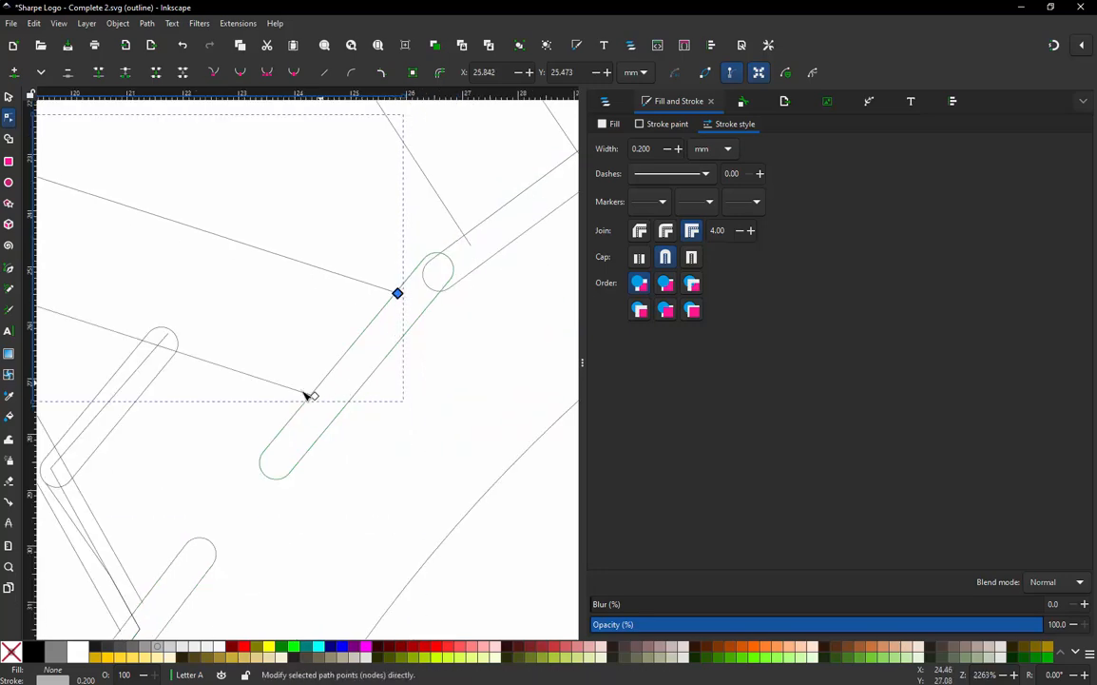
# - Try to connect A's wide stroke to its foot with Jump Stitch to Stroke, converting jumps not shorter than 2 mm
pyautogui.click(8, 97)
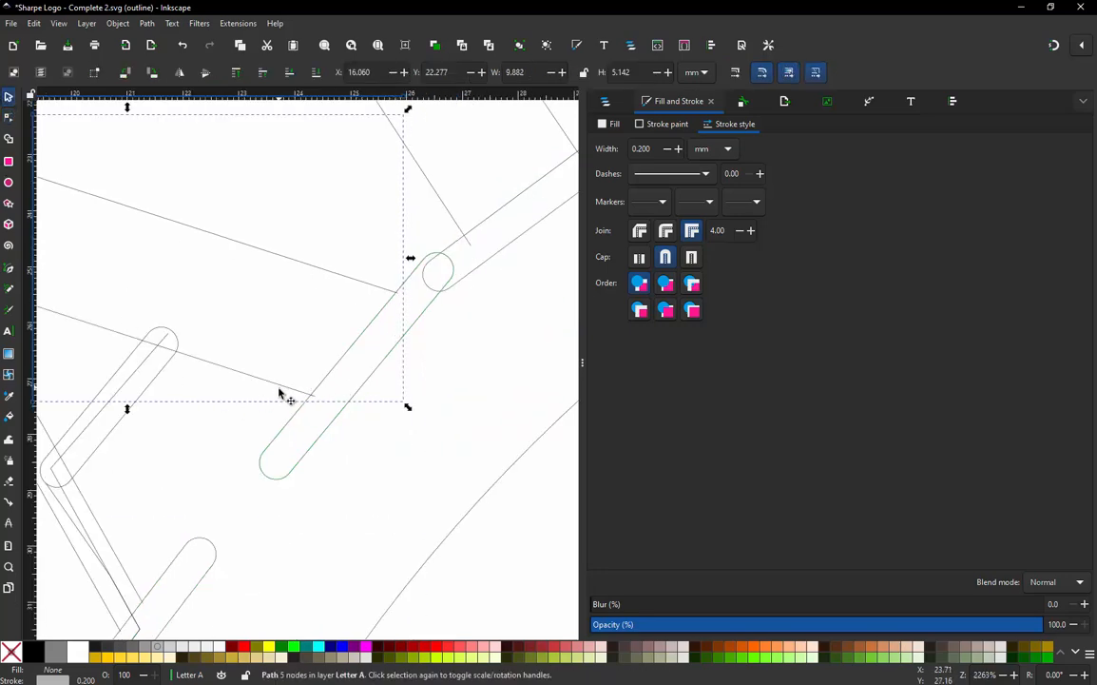
pyautogui.click(275, 443)
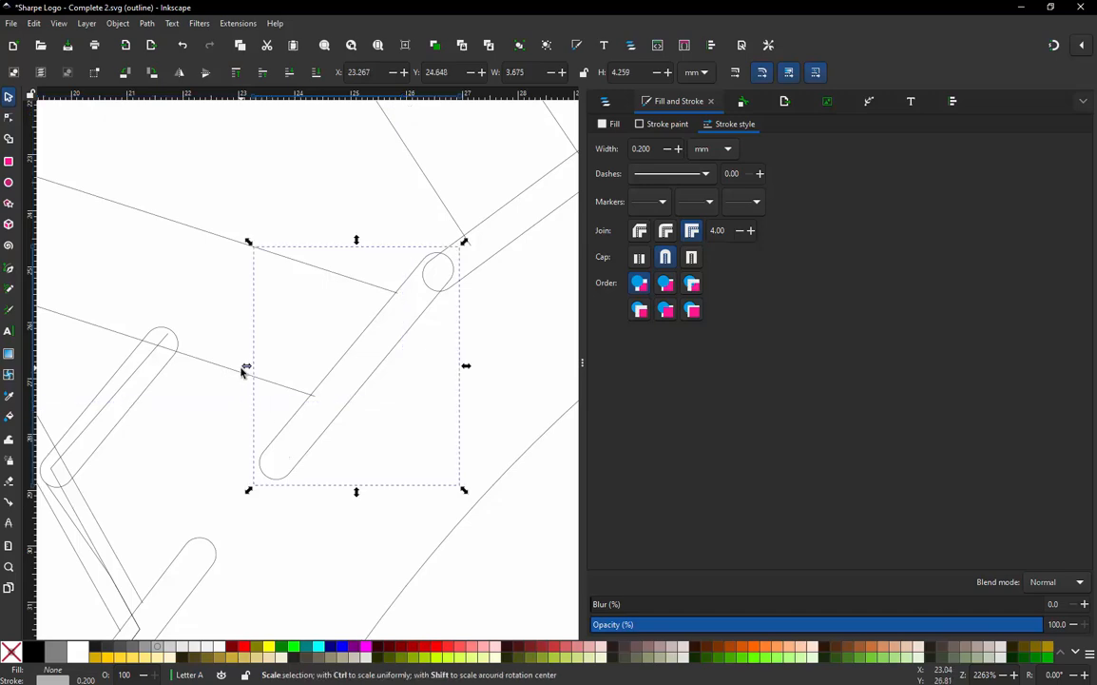
pyautogui.click(241, 371)
pyautogui.keyDown('shift'); pyautogui.click(273, 447); pyautogui.keyUp('shift')
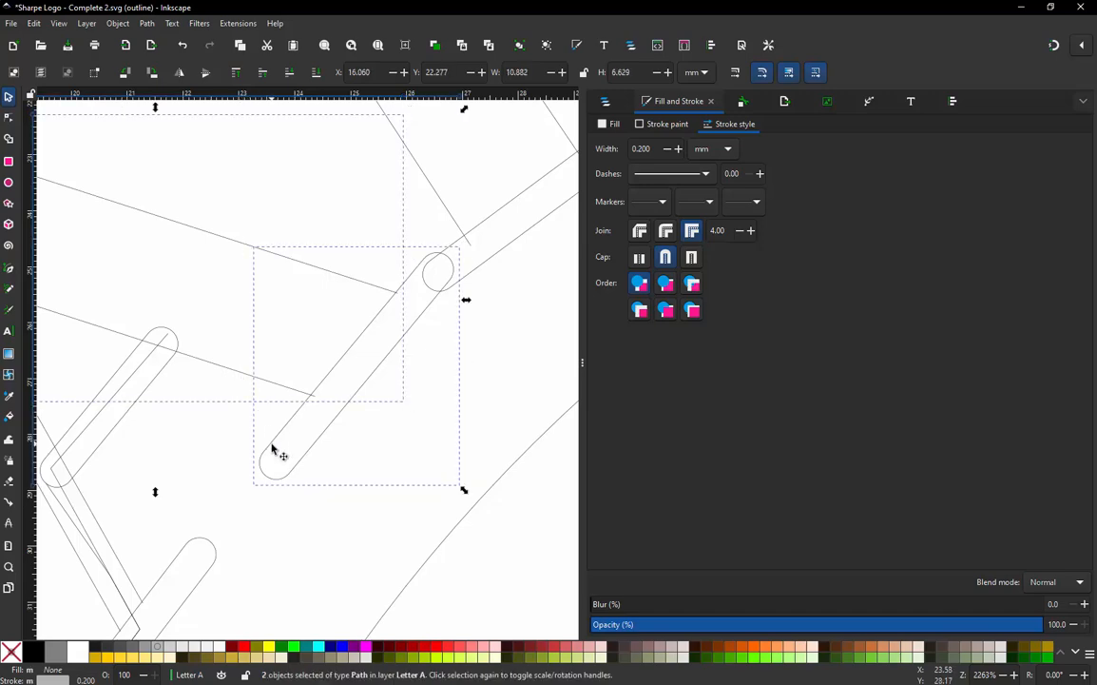
pyautogui.hotkey('ctrl', 'alt', 'j')
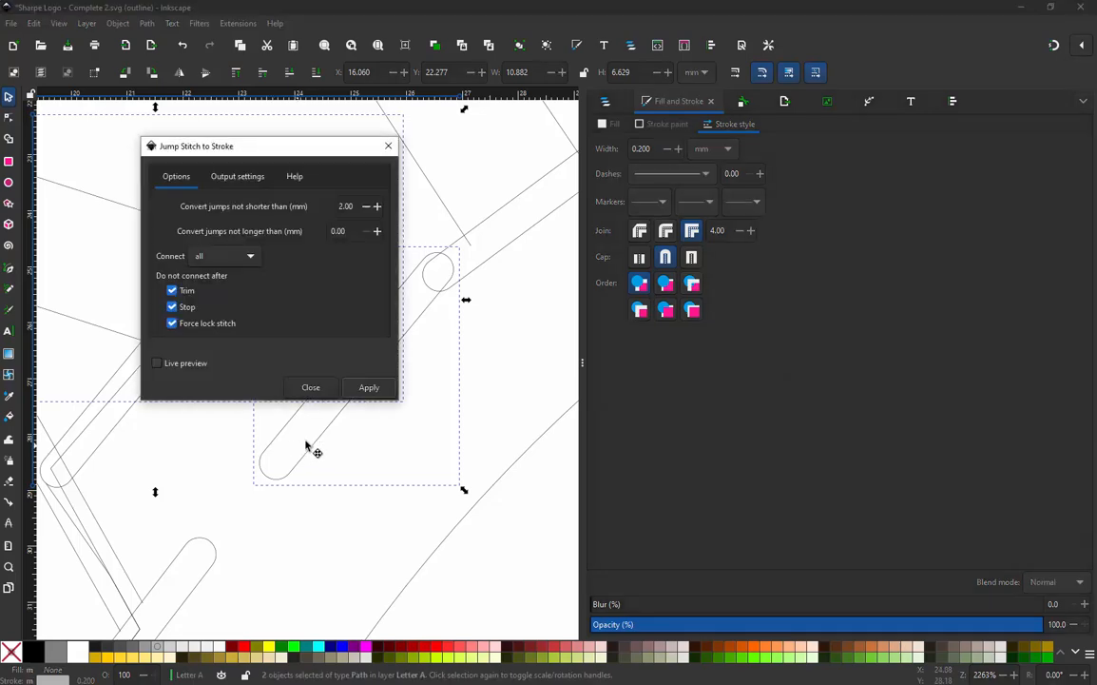
pyautogui.click(367, 385)
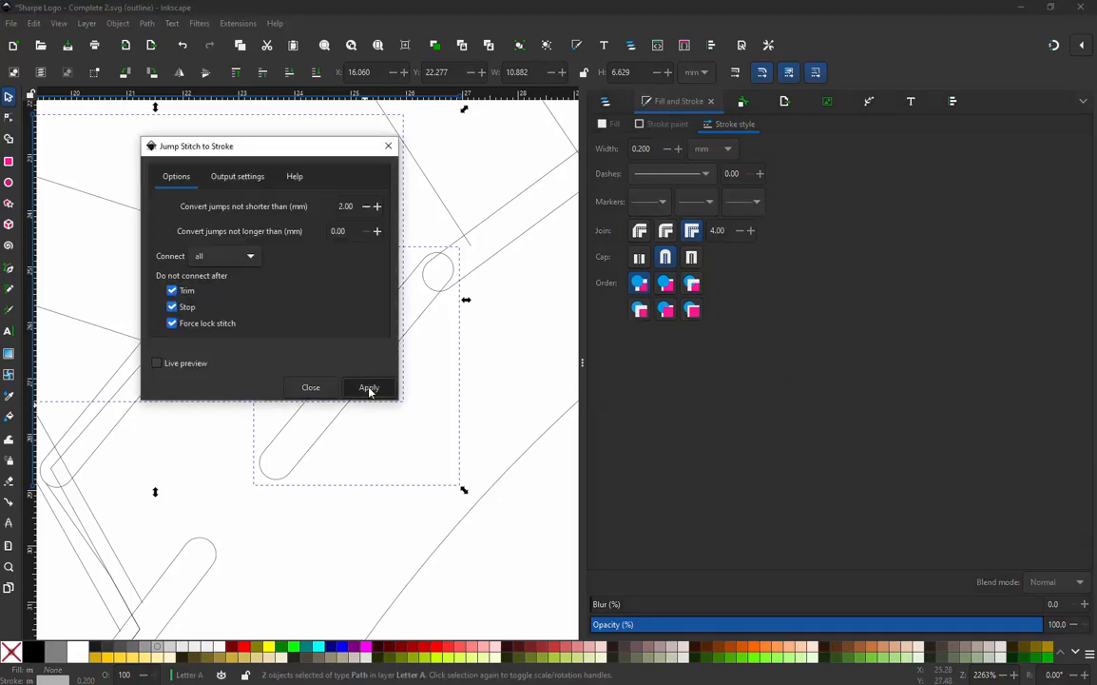
pyautogui.click(310, 389)
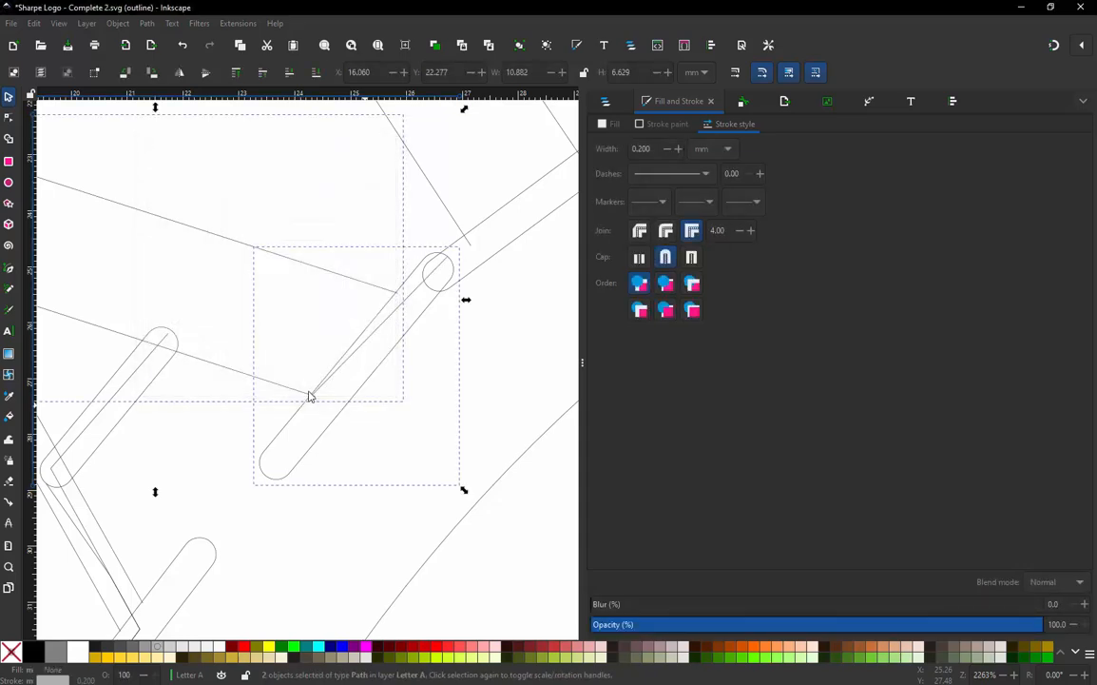
# - Delete the generated connecting stroke between A's wide stroke and its foot
pyautogui.click(312, 498)
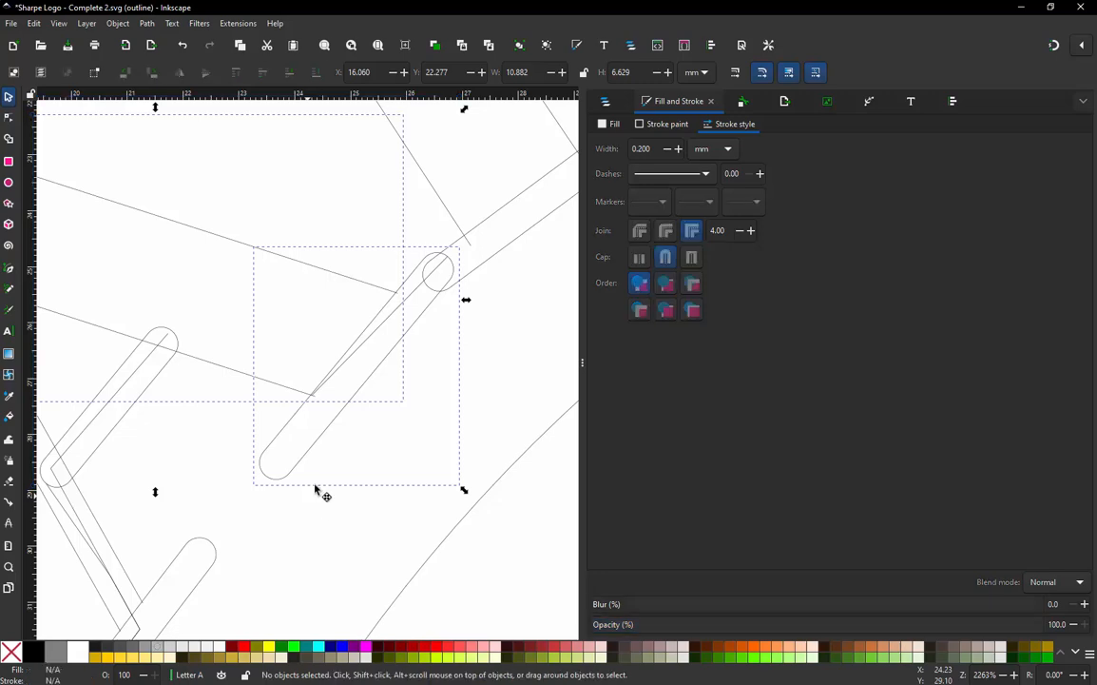
pyautogui.click(388, 324)
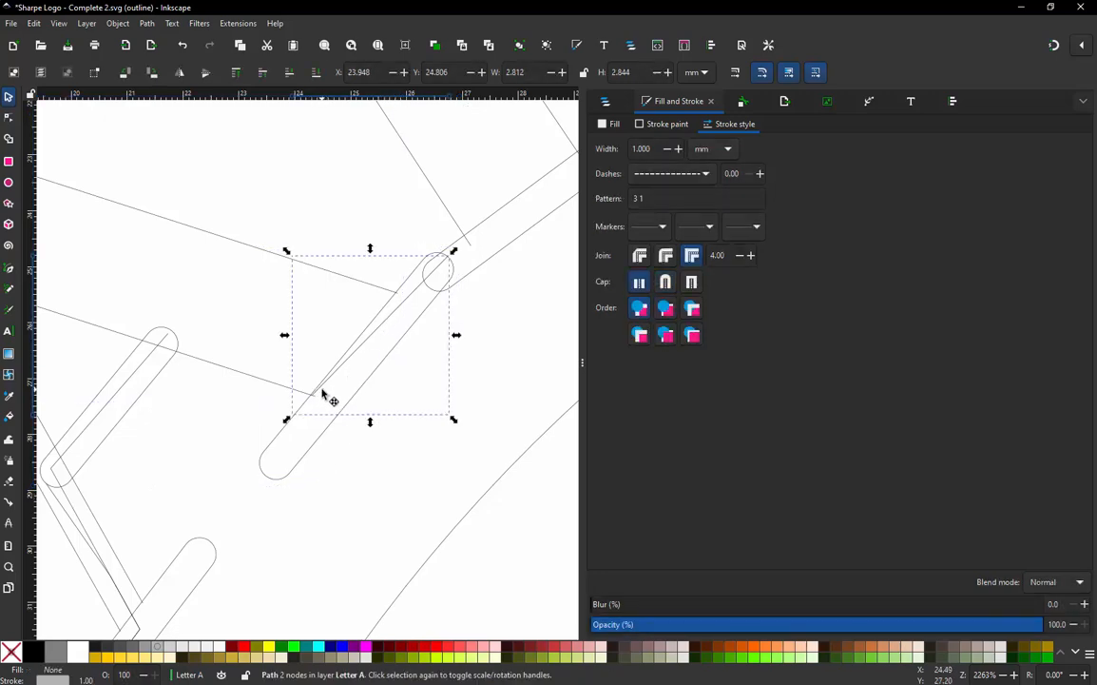
pyautogui.press('Escape')
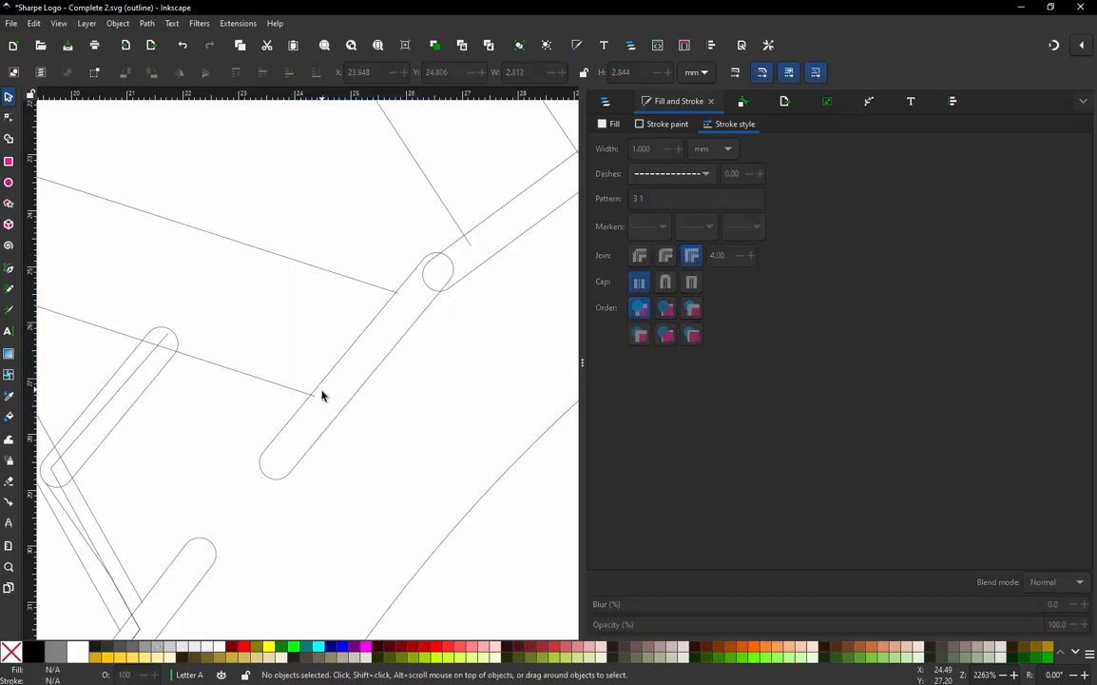
# - Swap the rails of the satin column forming the wide stroke's foot and apply the embroidery settings
pyautogui.click(344, 418)
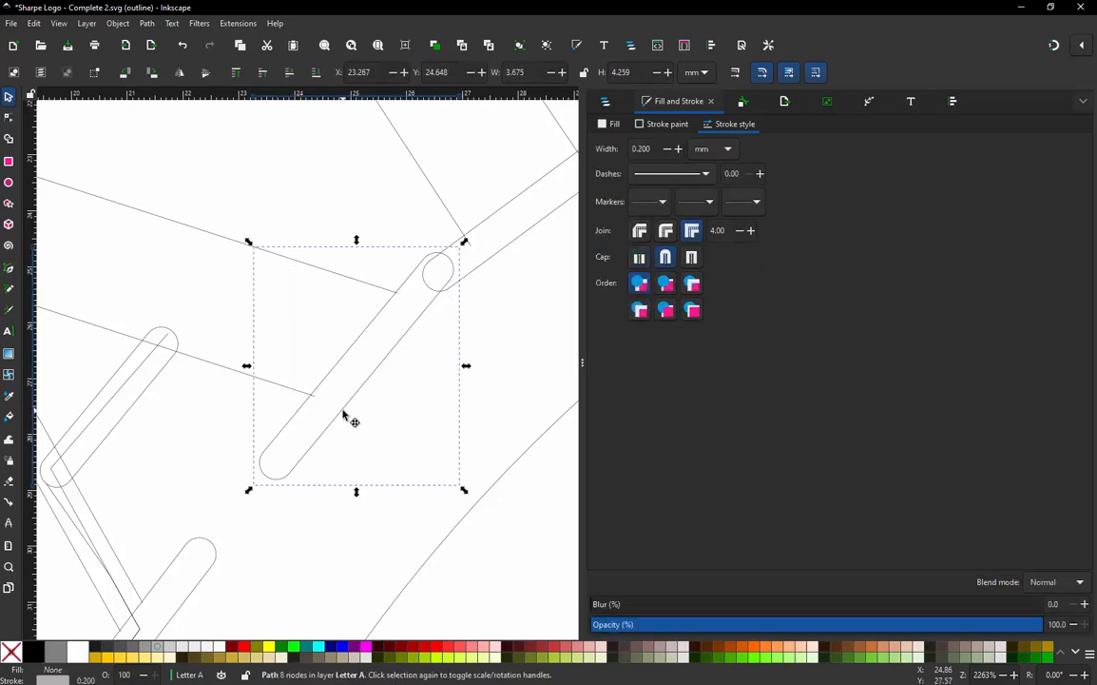
pyautogui.hotkey('ctrl', 'z')
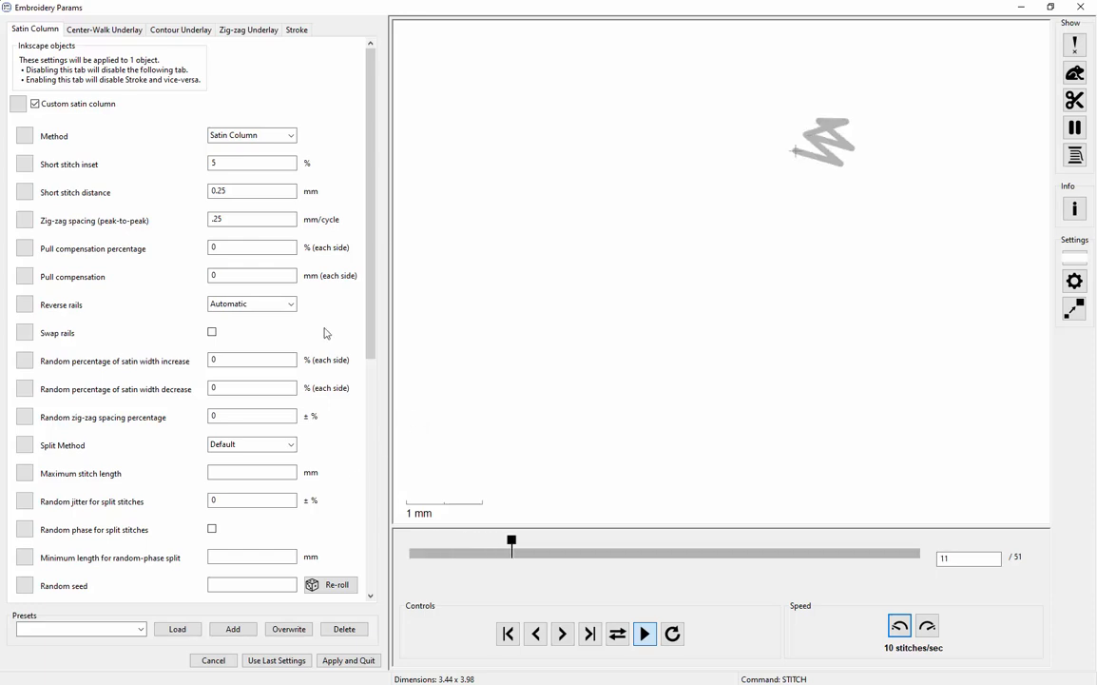
pyautogui.click(212, 332)
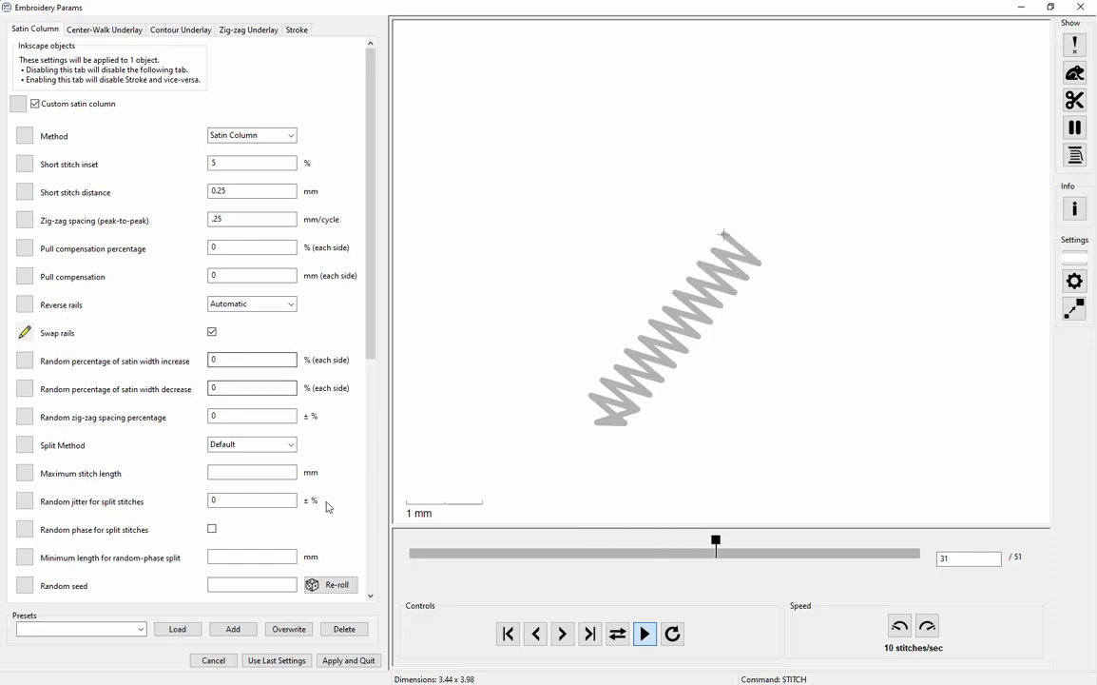
pyautogui.click(348, 660)
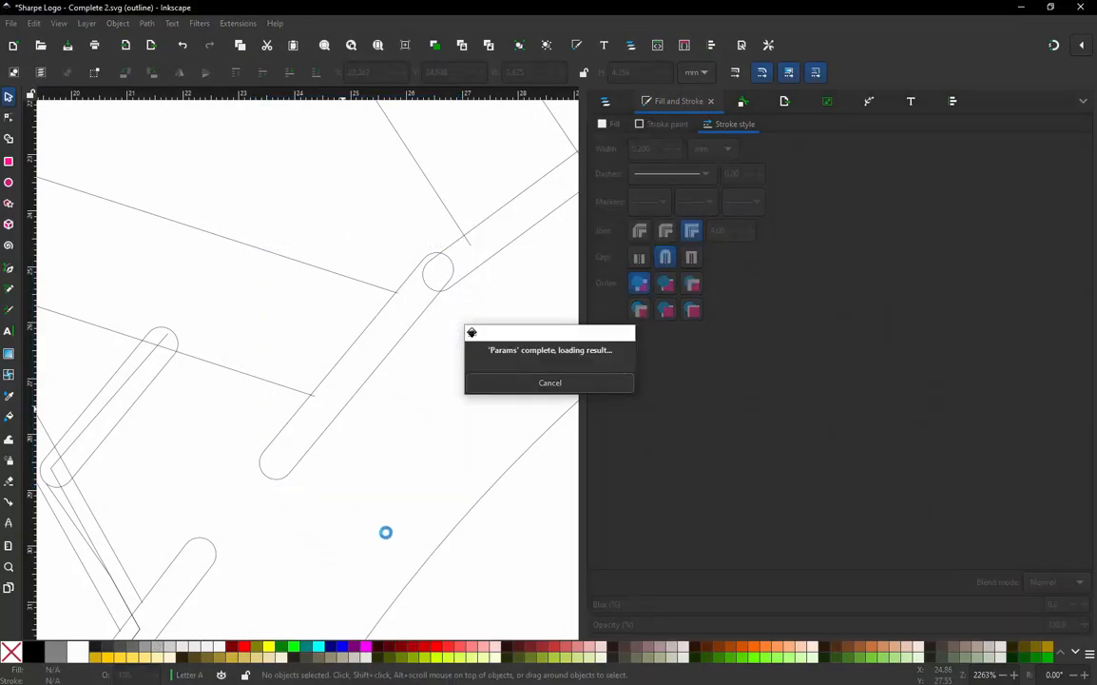
pyautogui.click(385, 533)
# - Try Jump Stitch to Stroke again between A's wide stroke and its swapped foot, converting jumps not shorter than 2 mm
pyautogui.scroll(-3, 372, 379)
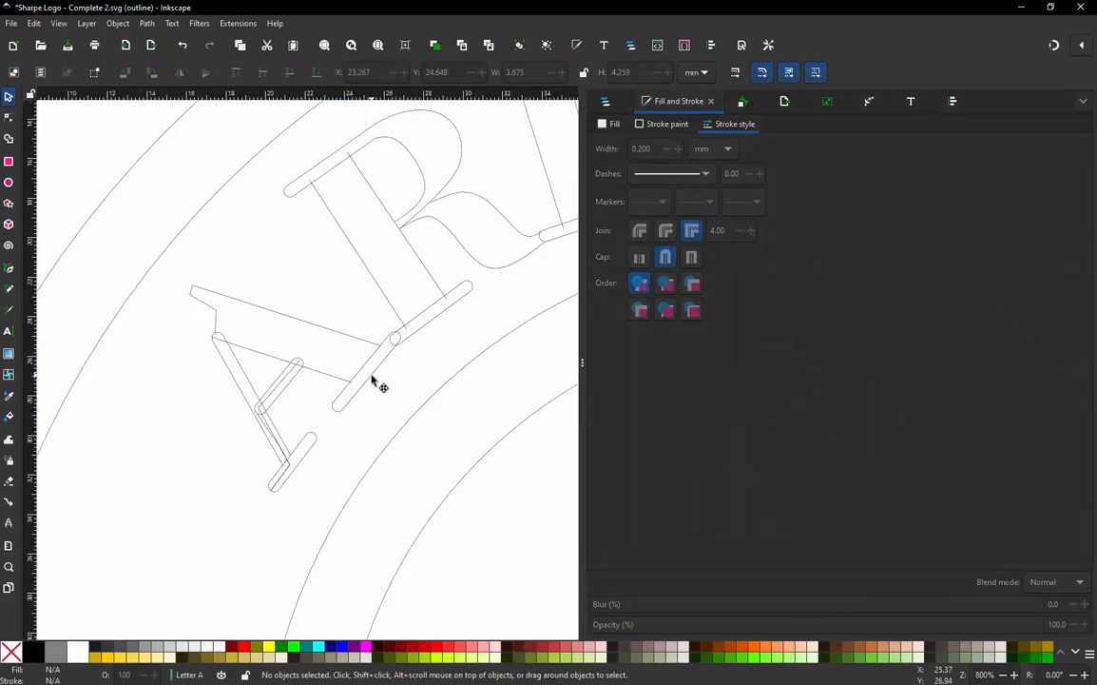
pyautogui.scroll(3, 372, 378)
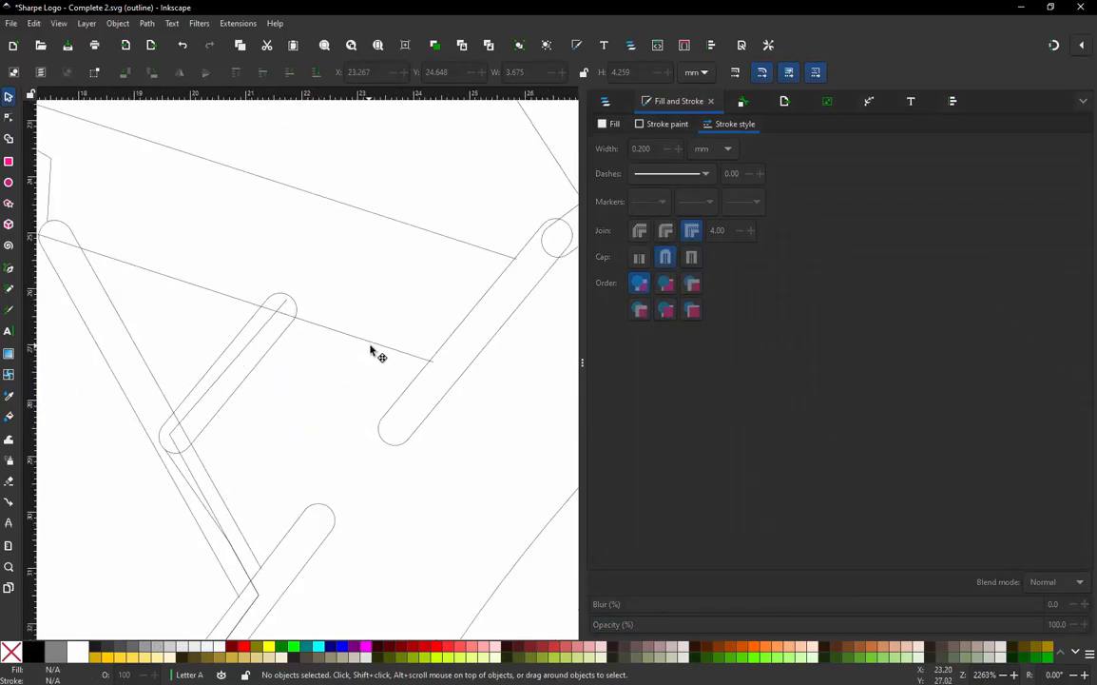
pyautogui.click(324, 385)
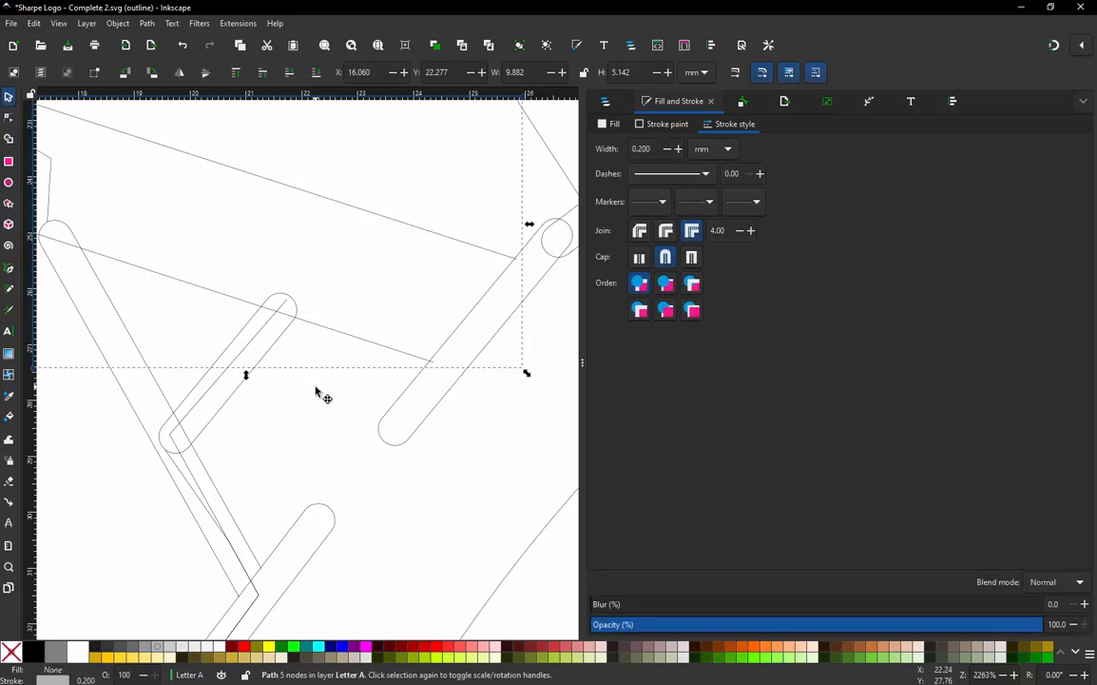
pyautogui.scroll(-1, 402, 388)
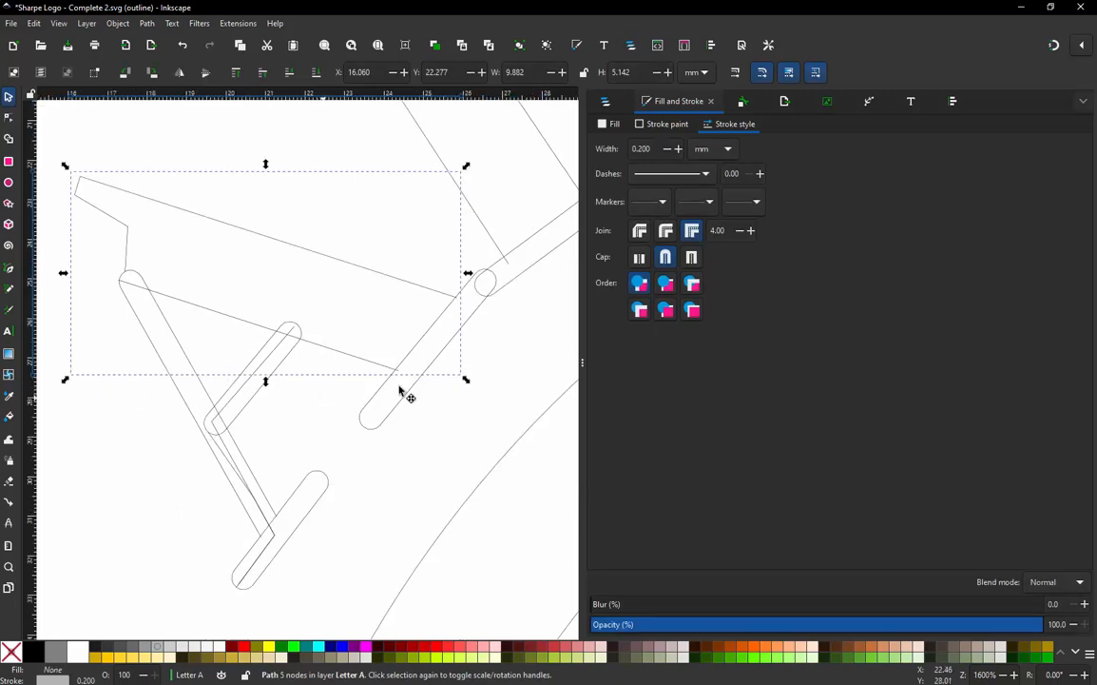
pyautogui.click(407, 442)
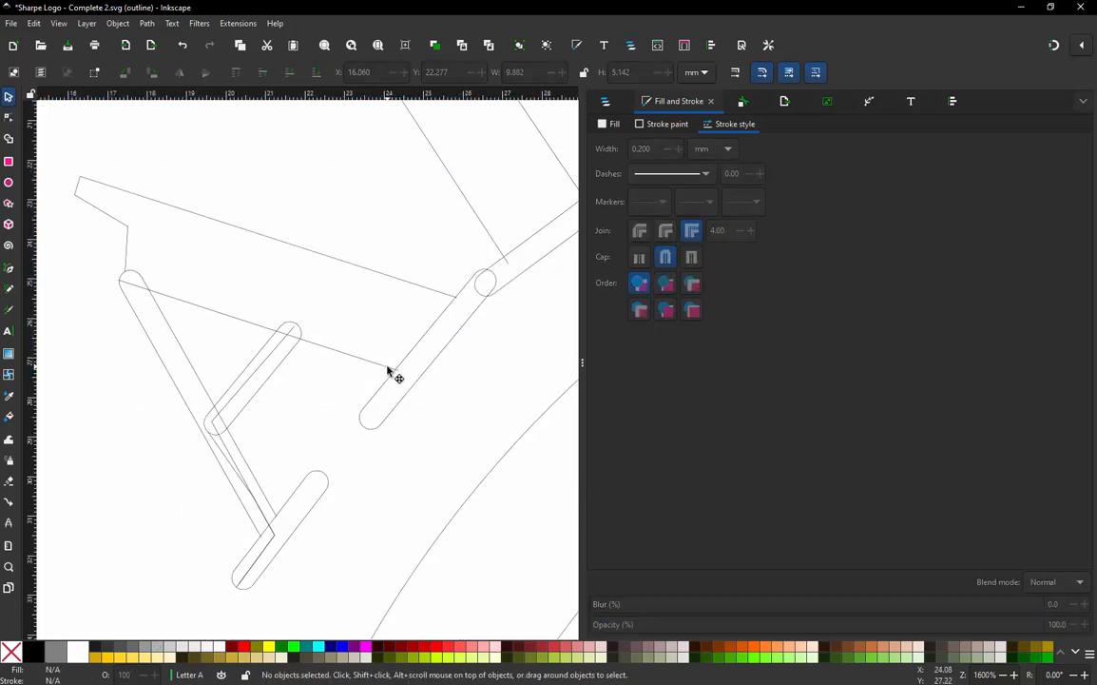
pyautogui.click(404, 376)
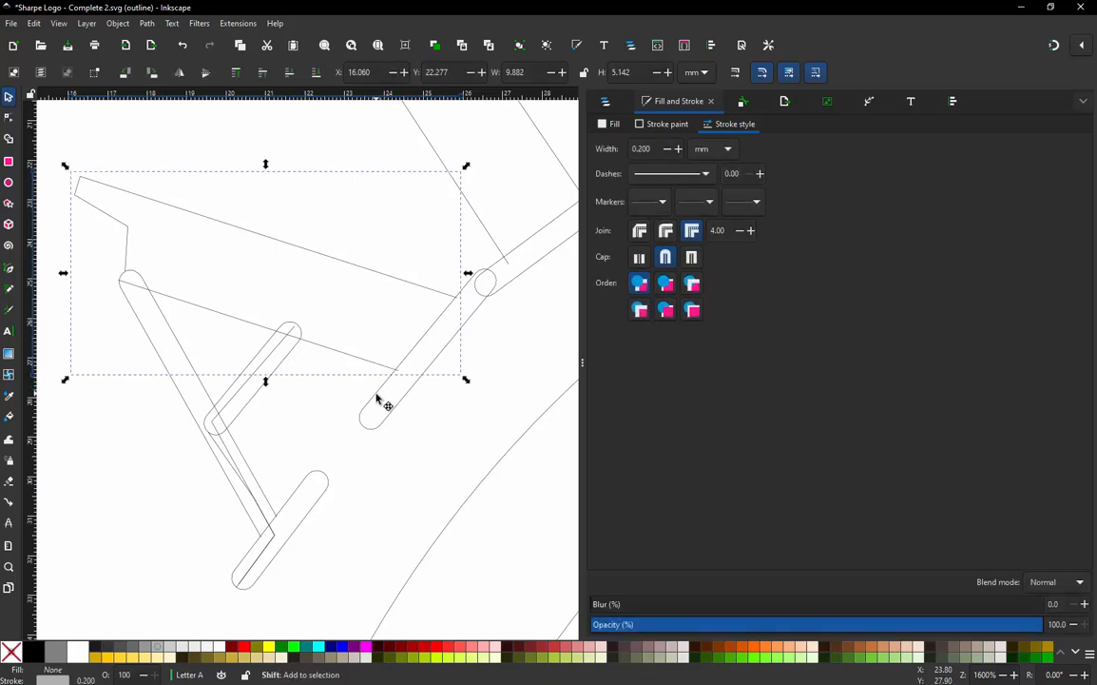
pyautogui.keyDown('shift'); pyautogui.click(376, 398); pyautogui.keyUp('shift')
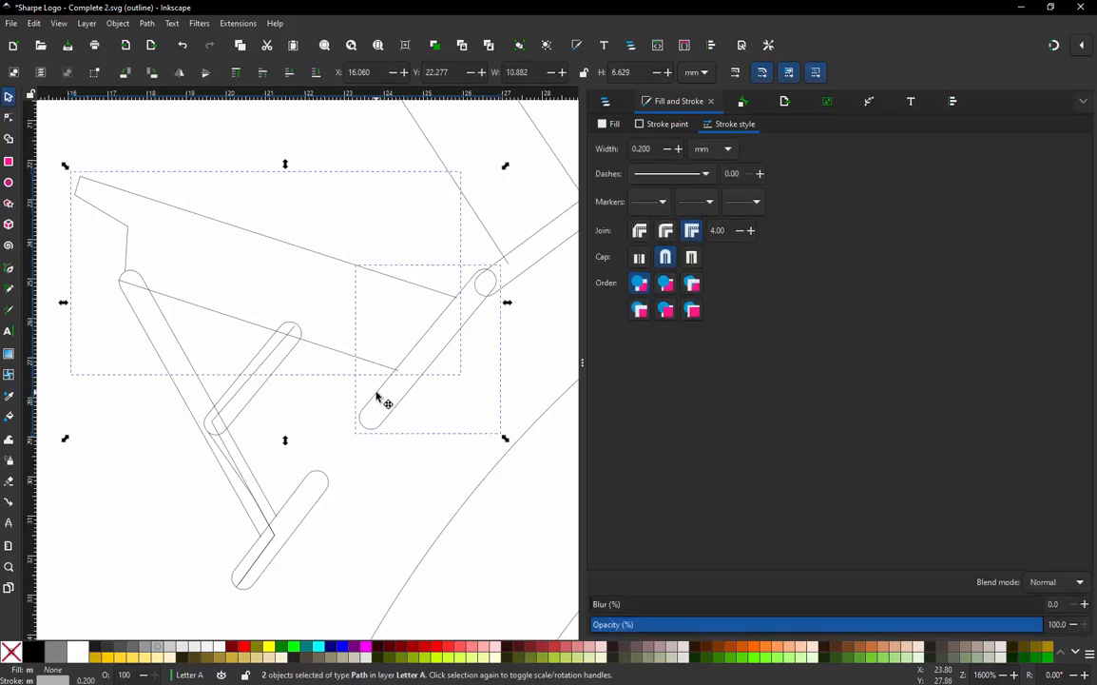
pyautogui.hotkey('alt', 'shift', 'q')
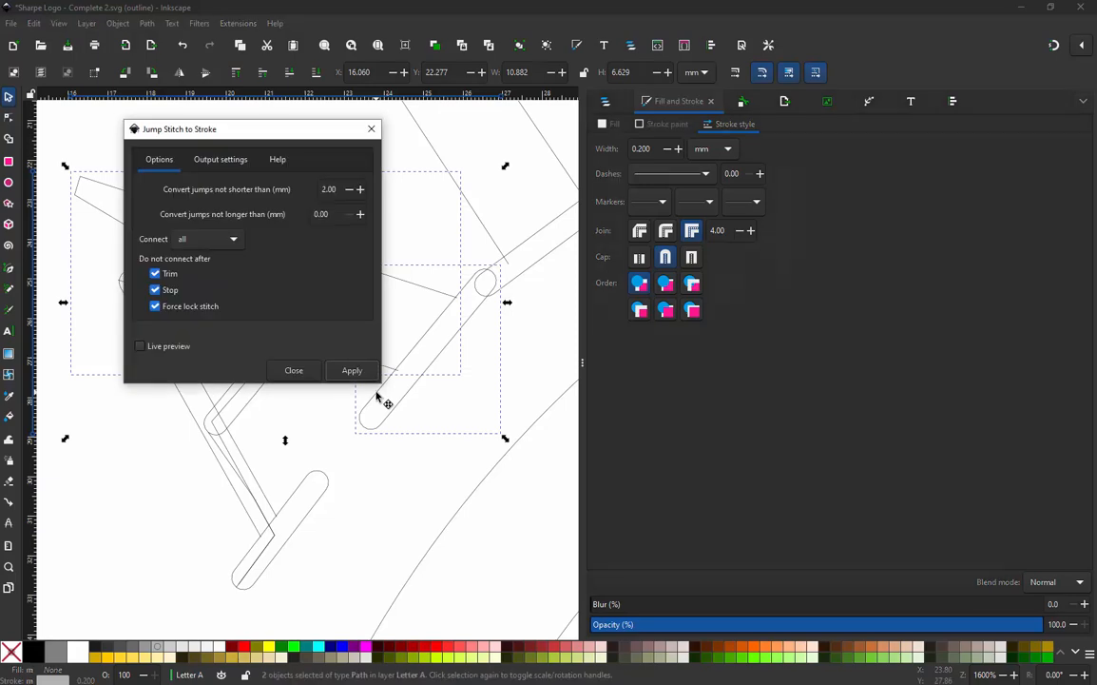
pyautogui.click(371, 370)
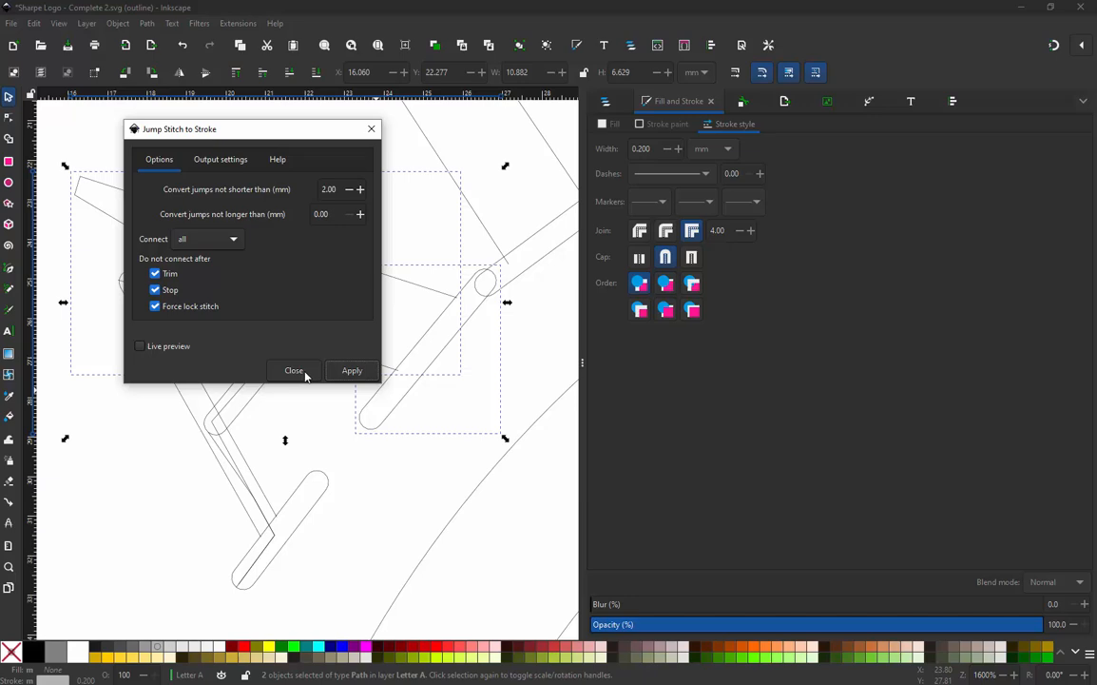
pyautogui.click(295, 370)
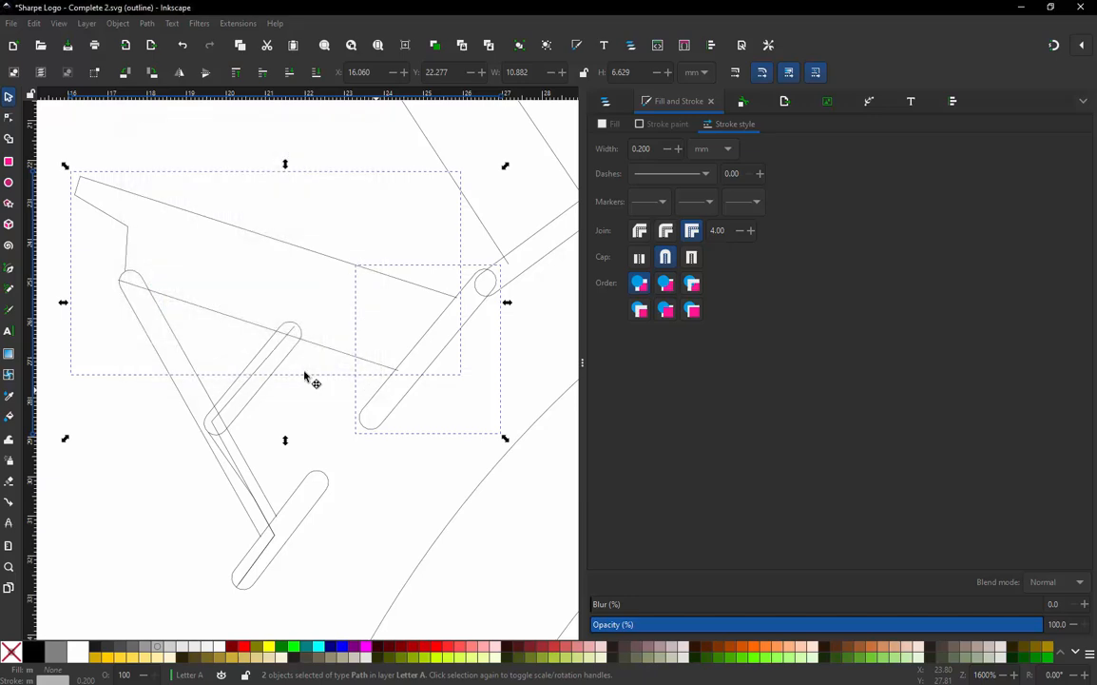
# - Draw a connecting stroke about 1.3 by 1.7 mm from the wide stroke's lower end, inside the foot, to the foot's rounded lower tip
pyautogui.click(605, 102)
pyautogui.click(362, 472)
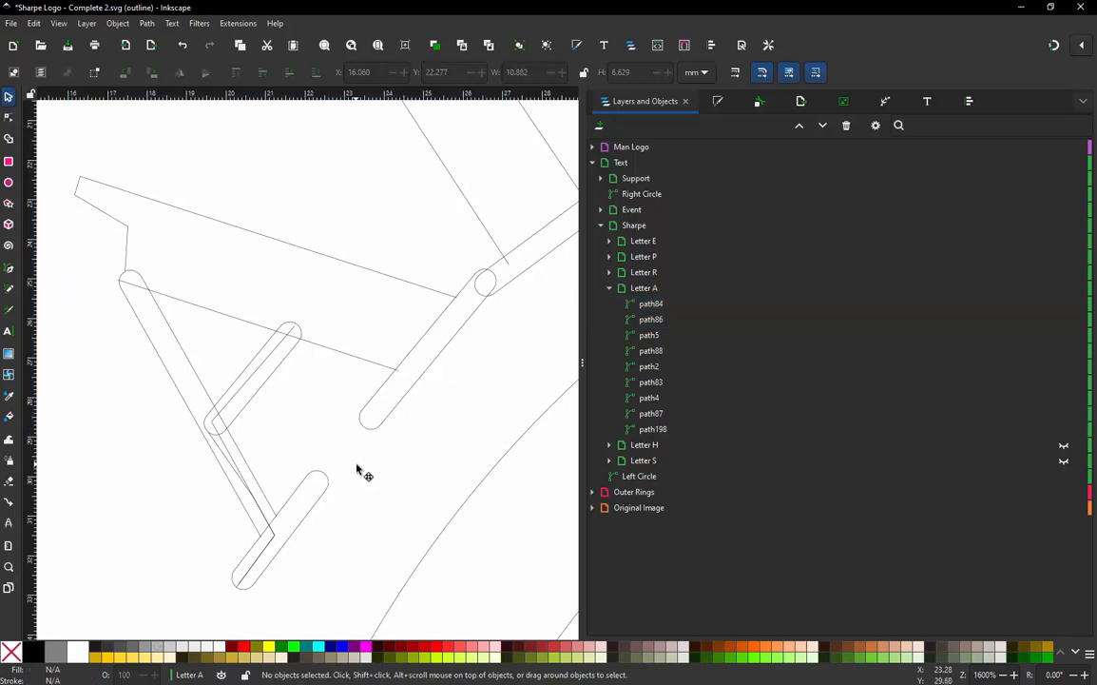
pyautogui.scroll(1, 495, 338)
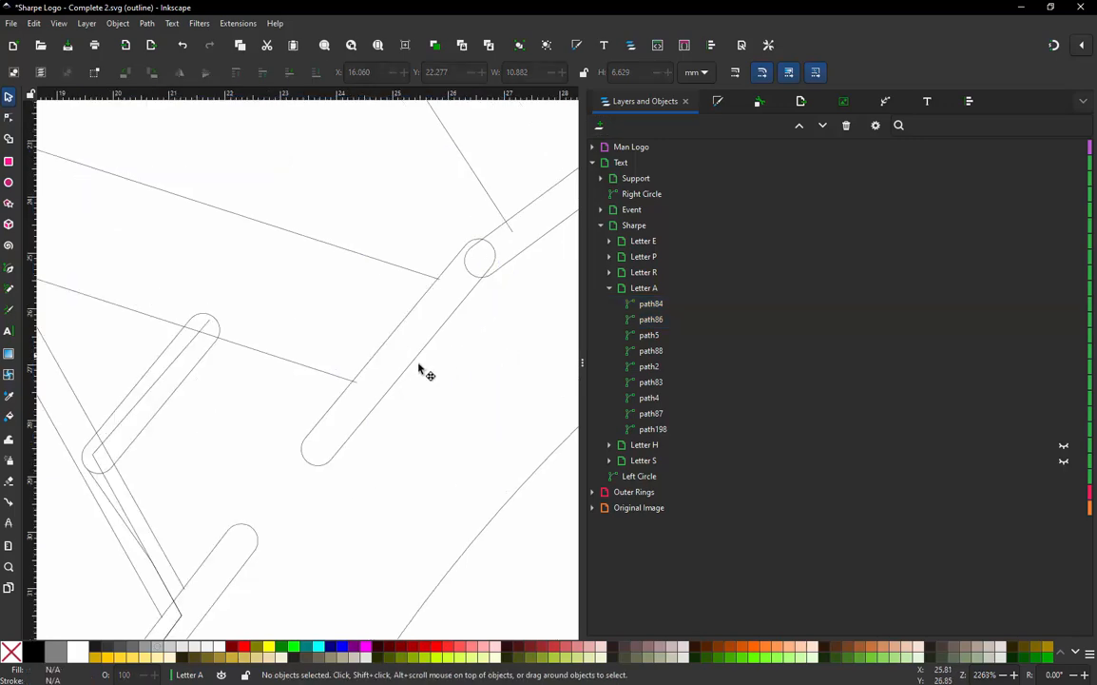
pyautogui.click(325, 377)
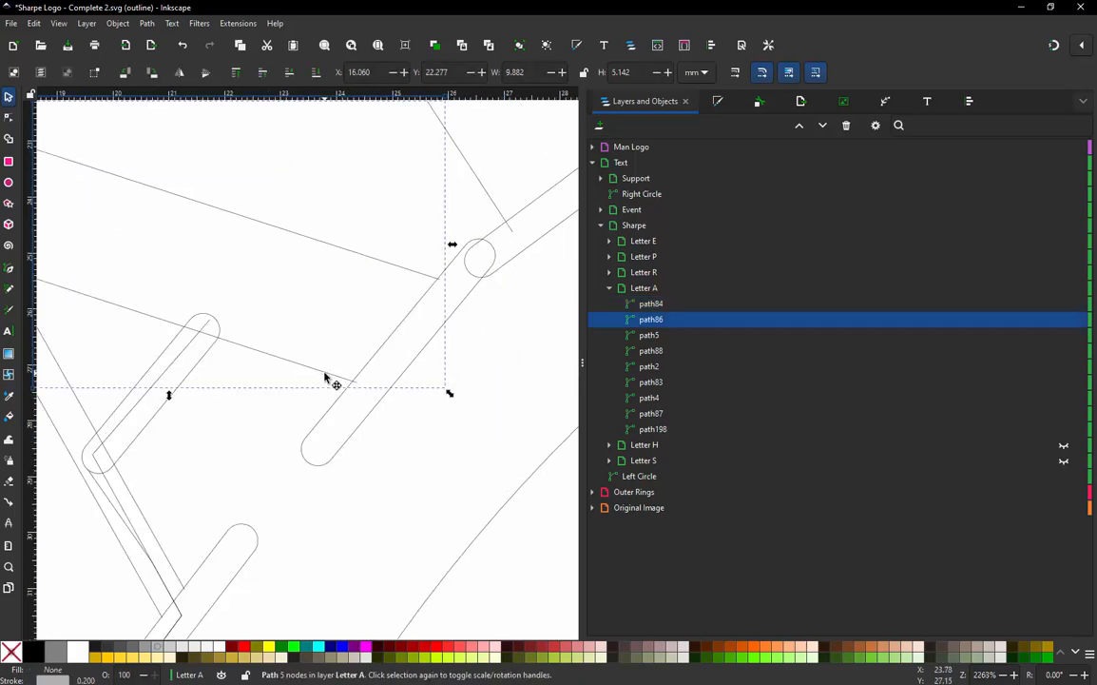
pyautogui.press('b')
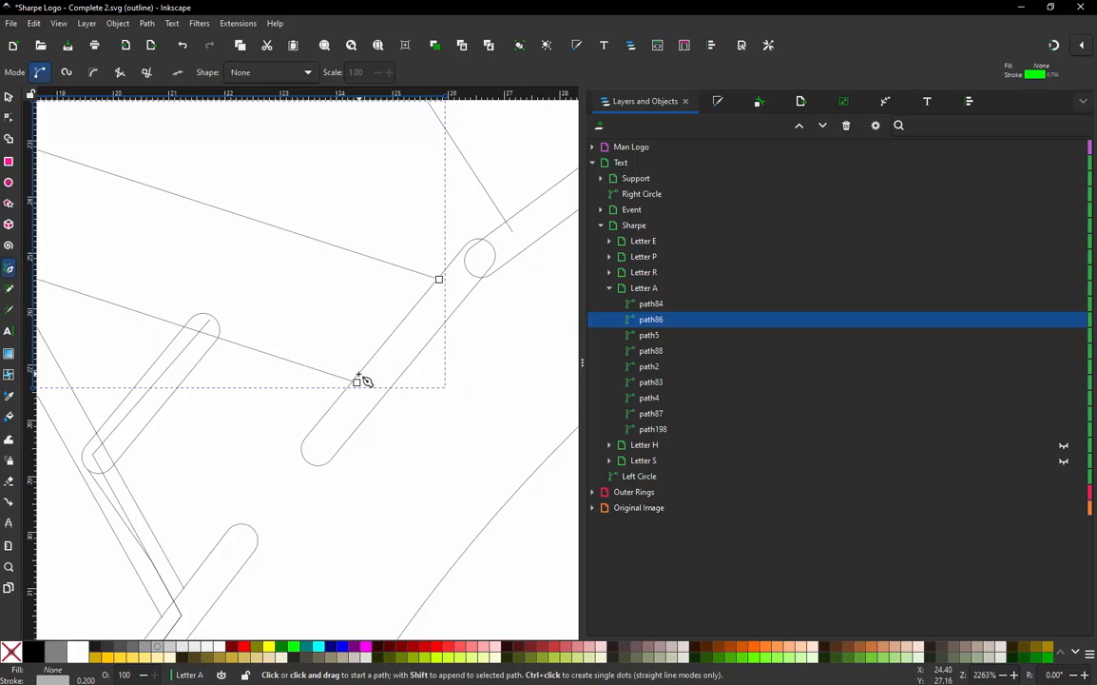
pyautogui.click(358, 378)
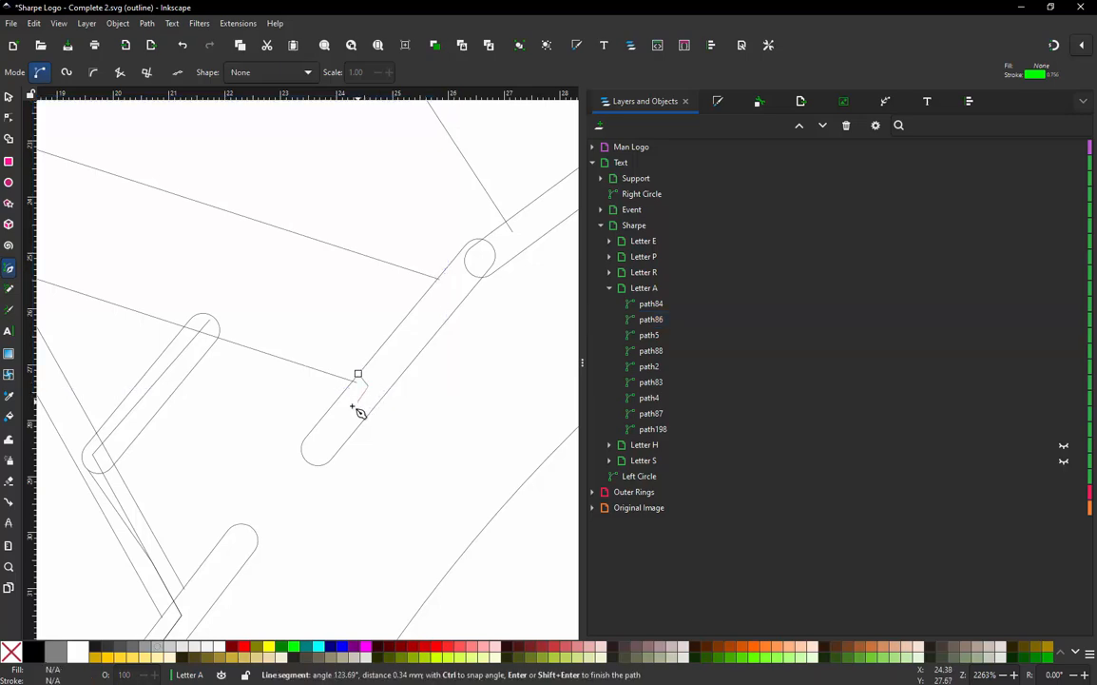
pyautogui.doubleClick(309, 456)
pyautogui.moveTo(664, 309); pyautogui.dragTo(671, 330)
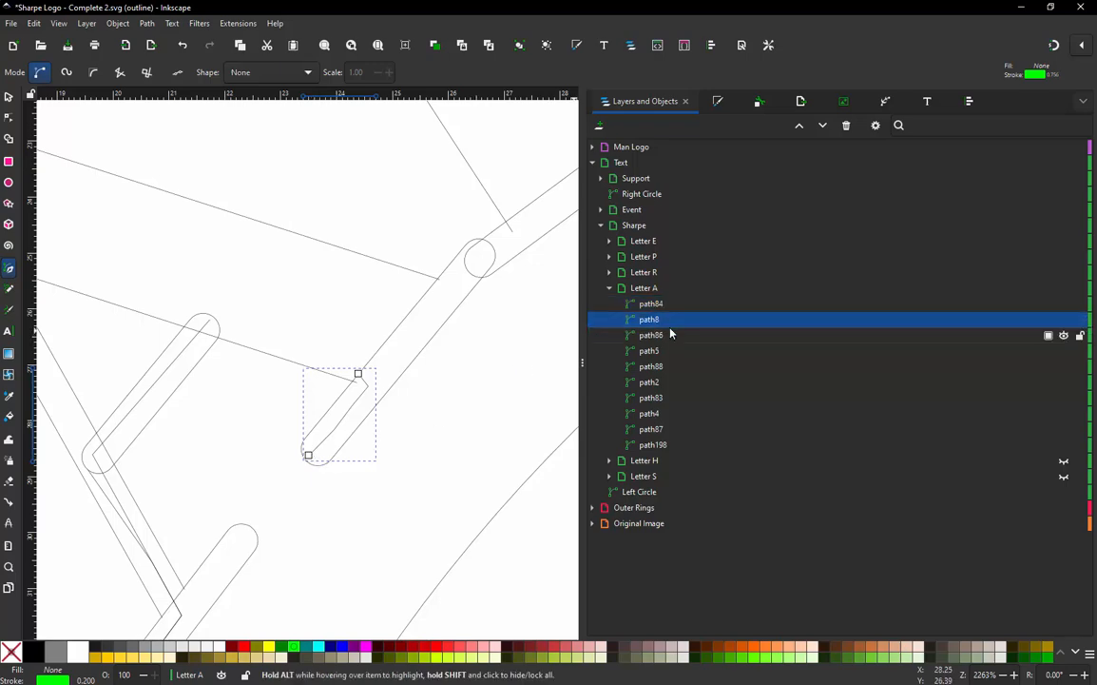
# - Check the stroke width and dash pattern of the new connecting stroke
pyautogui.click(720, 102)
pyautogui.click(655, 151)
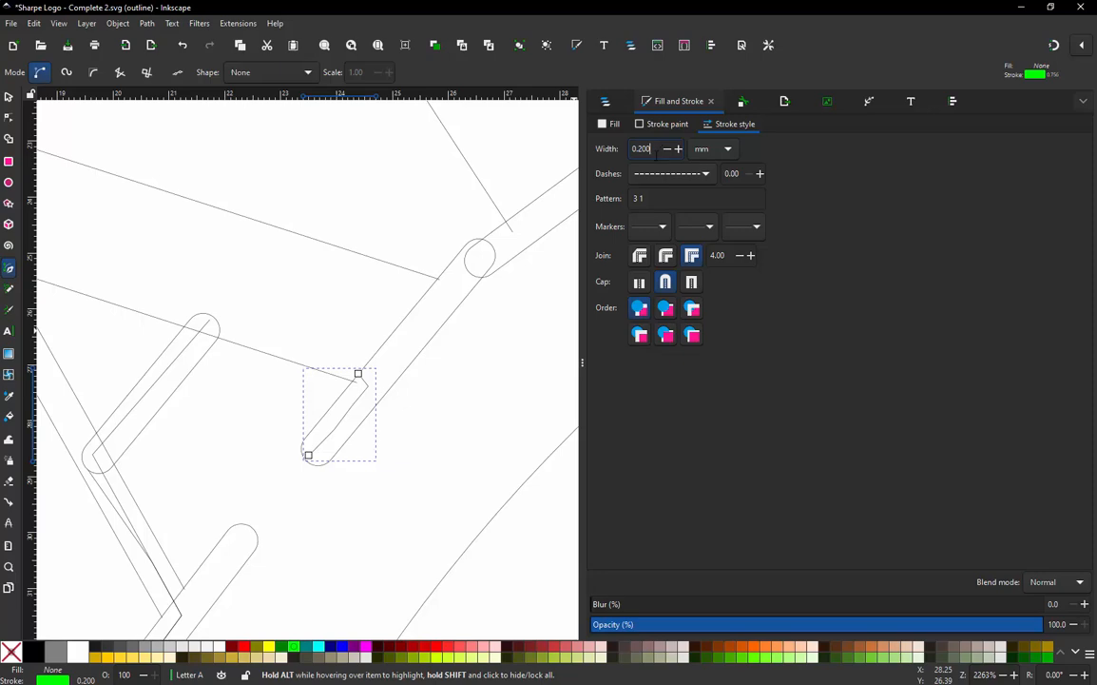
pyautogui.click(9, 97)
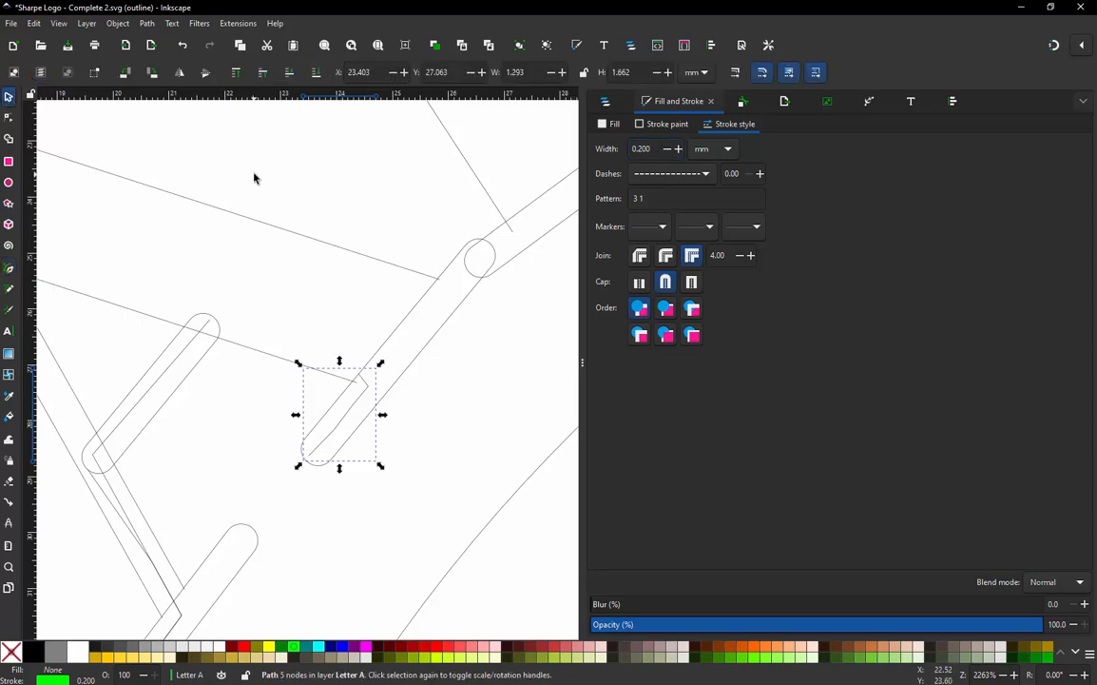
pyautogui.click(291, 220)
pyautogui.scroll(-3, 354, 337)
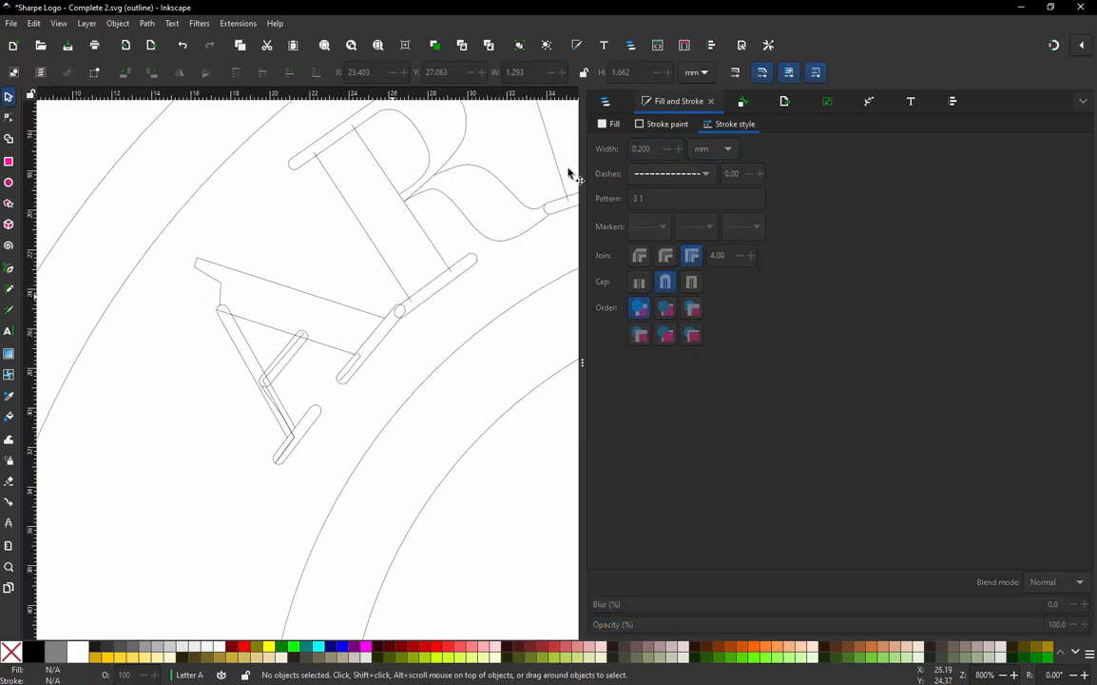
# - Collapse the Letter A layer and show the hidden Letter H and Letter S layers alongside it
pyautogui.click(606, 102)
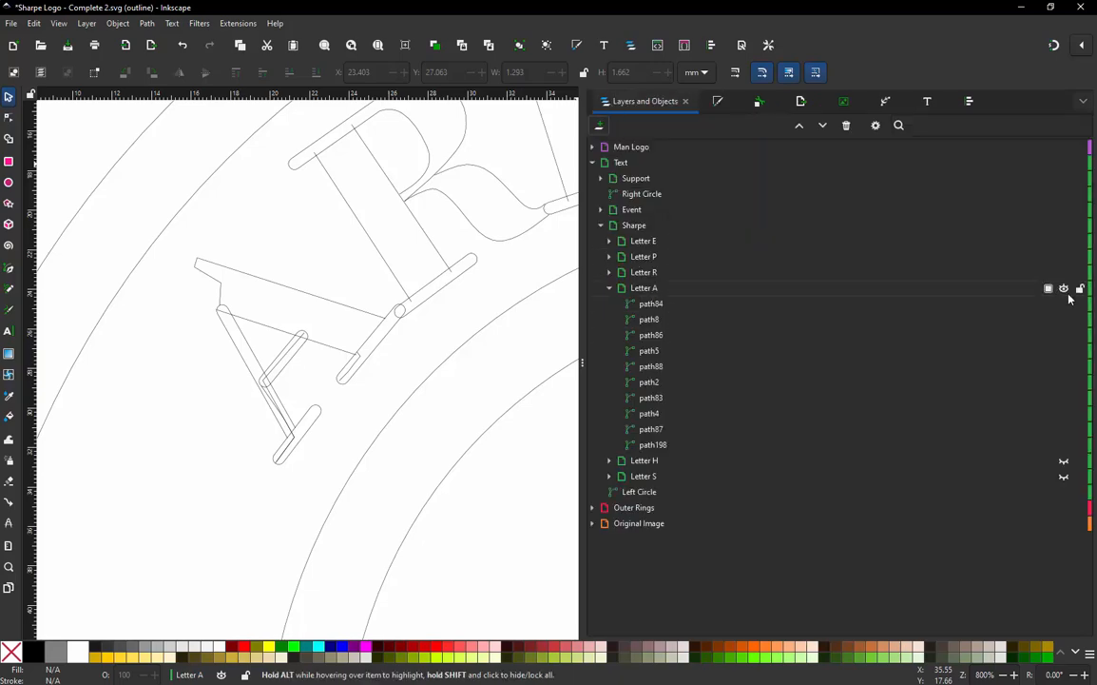
pyautogui.click(1065, 288)
pyautogui.click(609, 288)
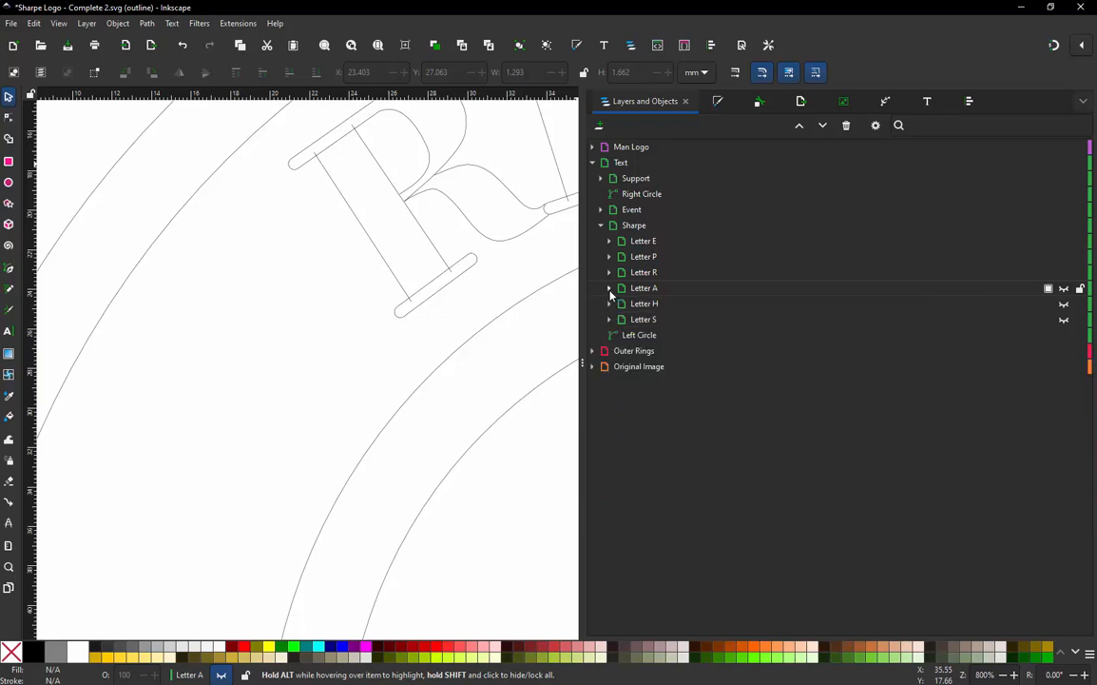
pyautogui.click(1065, 288)
pyautogui.click(1064, 303)
pyautogui.click(1064, 320)
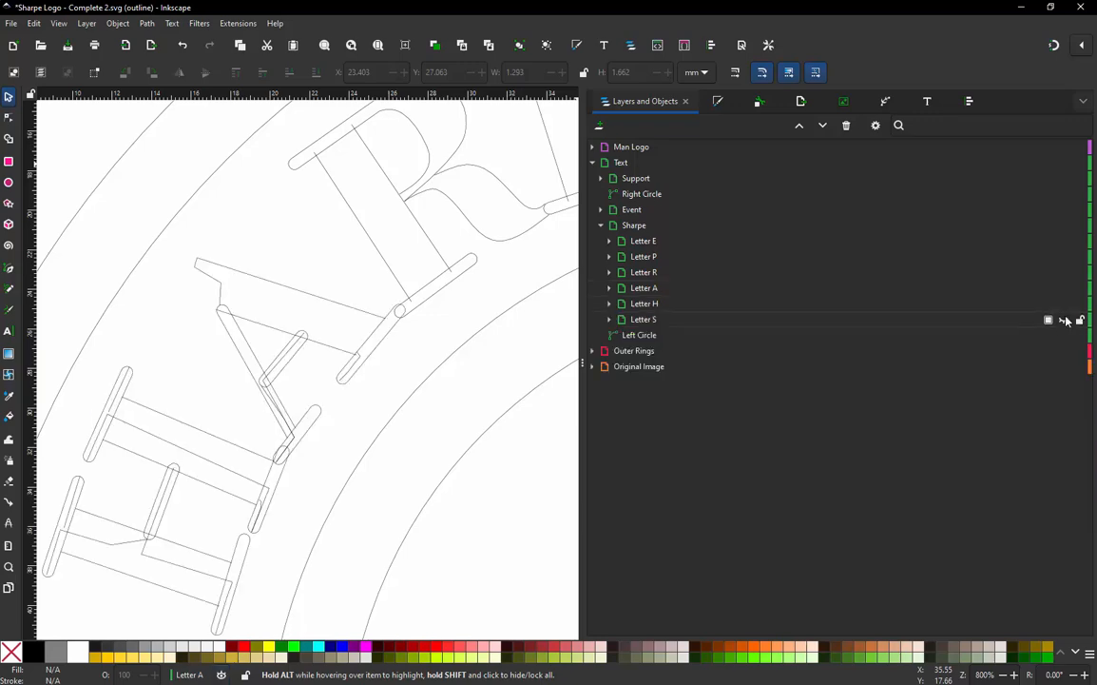
# - Select all paths of the letters S, H and A and simulate their stitching through to the last stitch
pyautogui.click(373, 359)
pyautogui.scroll(-2, 338, 208)
pyautogui.click(143, 248)
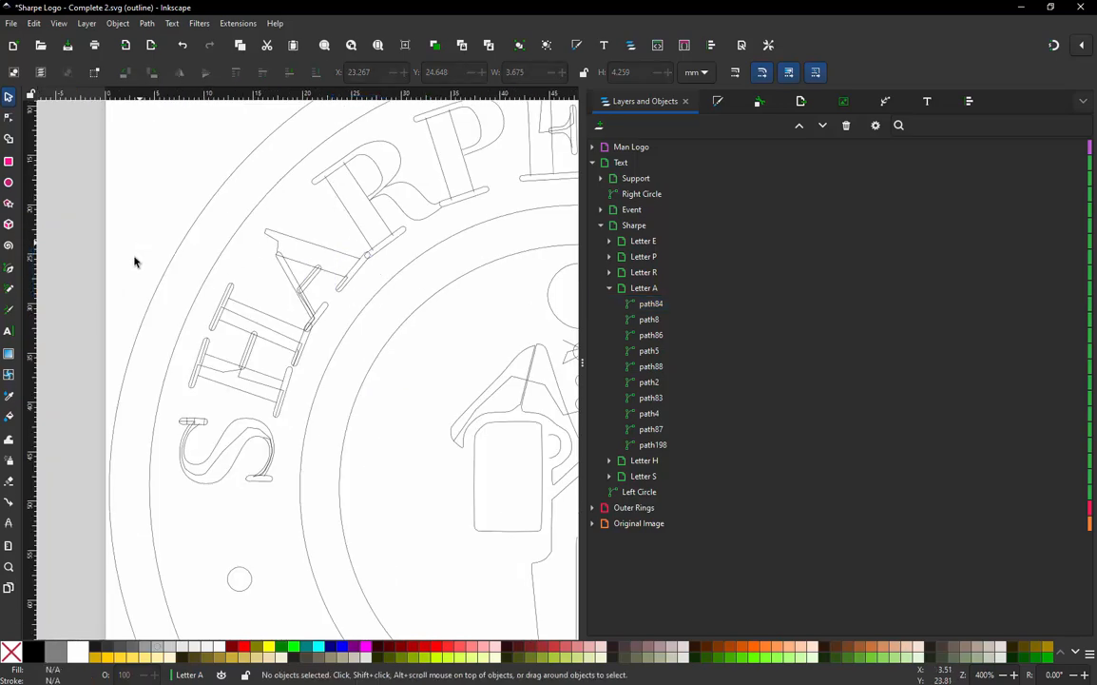
pyautogui.moveTo(163, 524); pyautogui.dragTo(376, 221)
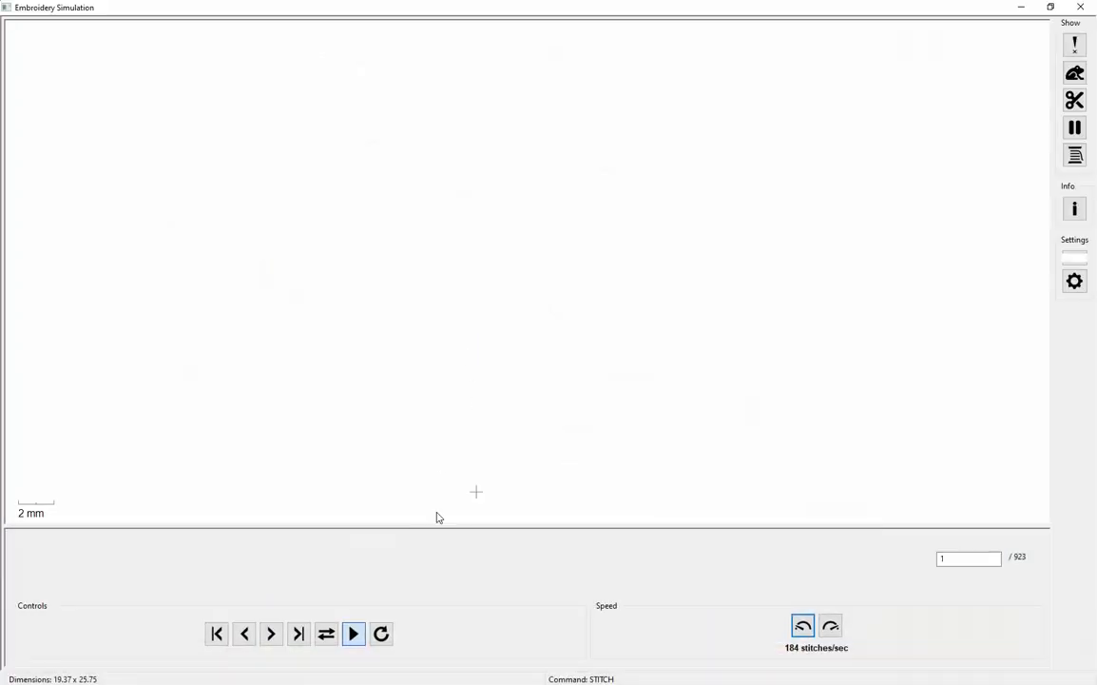
pyautogui.click(352, 635)
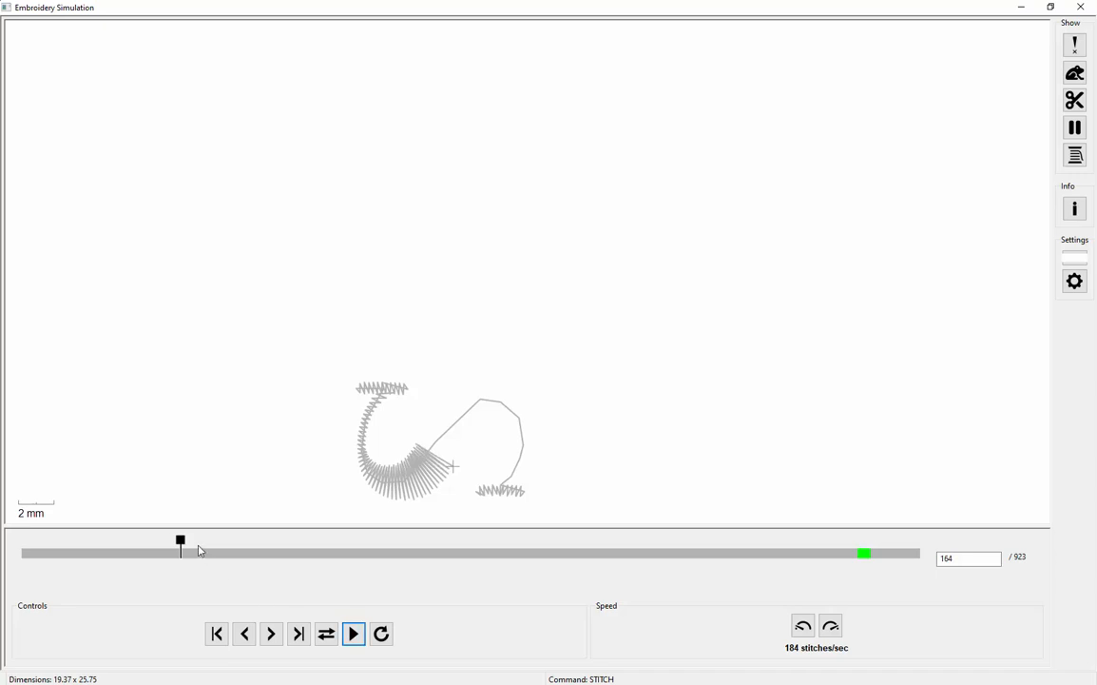
pyautogui.moveTo(140, 552)
pyautogui.mouseDown()
pyautogui.moveTo(35, 563)
pyautogui.moveTo(769, 537)
pyautogui.moveTo(836, 531)
pyautogui.moveTo(612, 535)
pyautogui.moveTo(909, 519)
pyautogui.moveTo(983, 494)
pyautogui.mouseUp()
pyautogui.scroll(3, 572, 196)
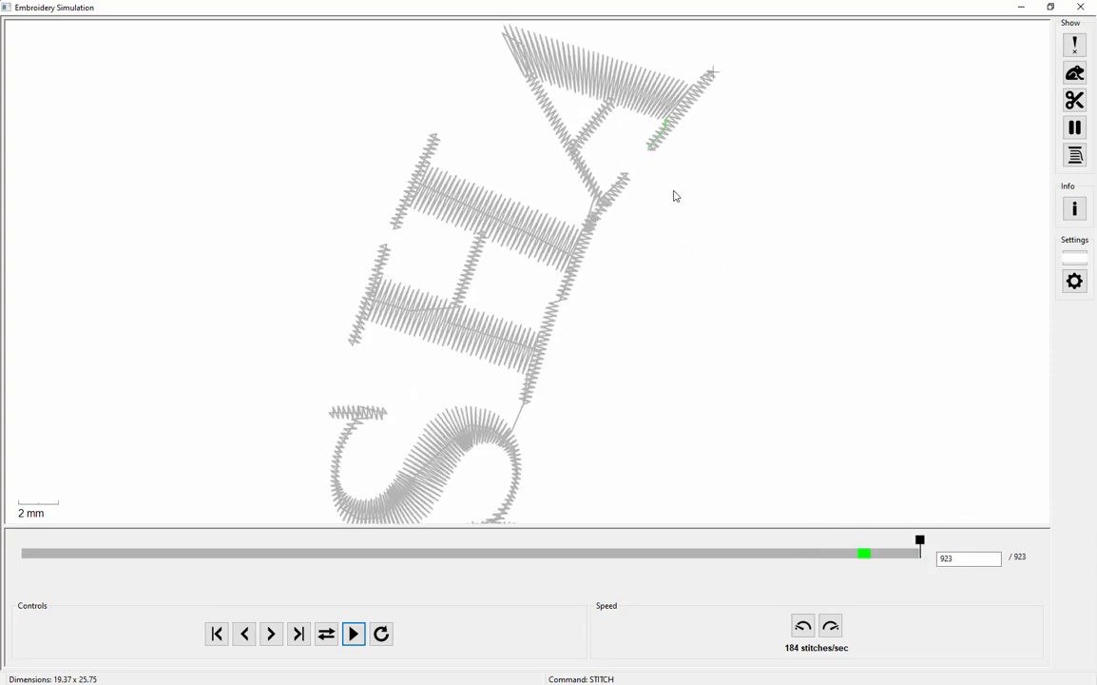
pyautogui.scroll(1, 581, 202)
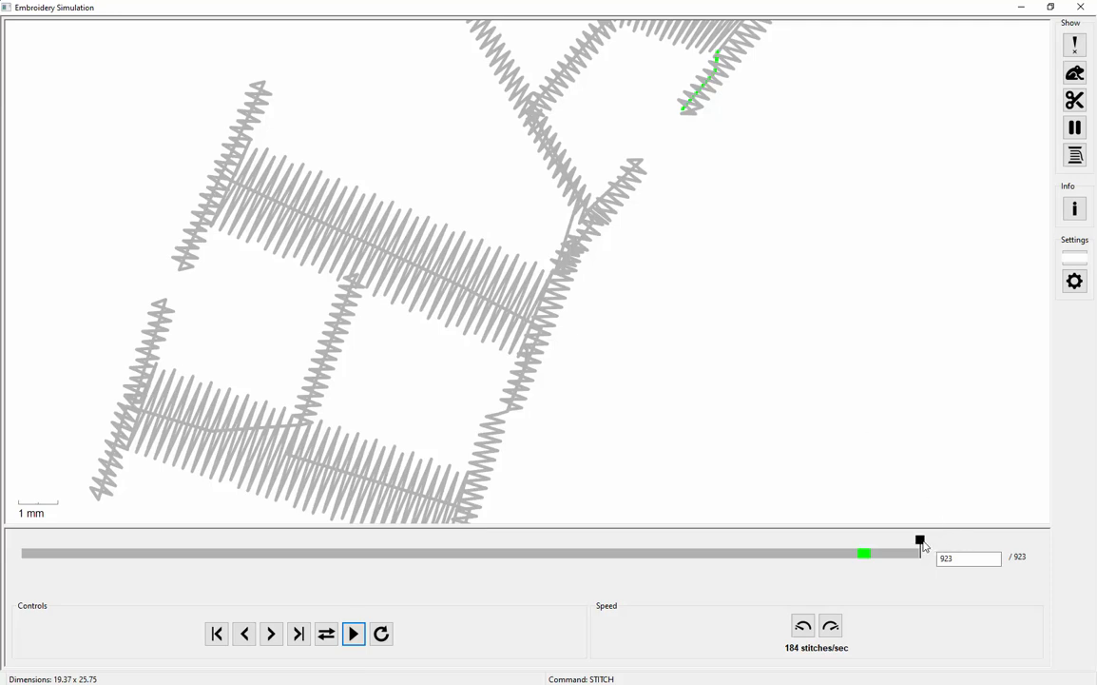
# - Step back through letter A's stitching to examine its connections and the link into the foot, and close the simulation
pyautogui.moveTo(824, 555)
pyautogui.mouseDown()
pyautogui.moveTo(647, 571)
pyautogui.moveTo(689, 569)
pyautogui.mouseUp()
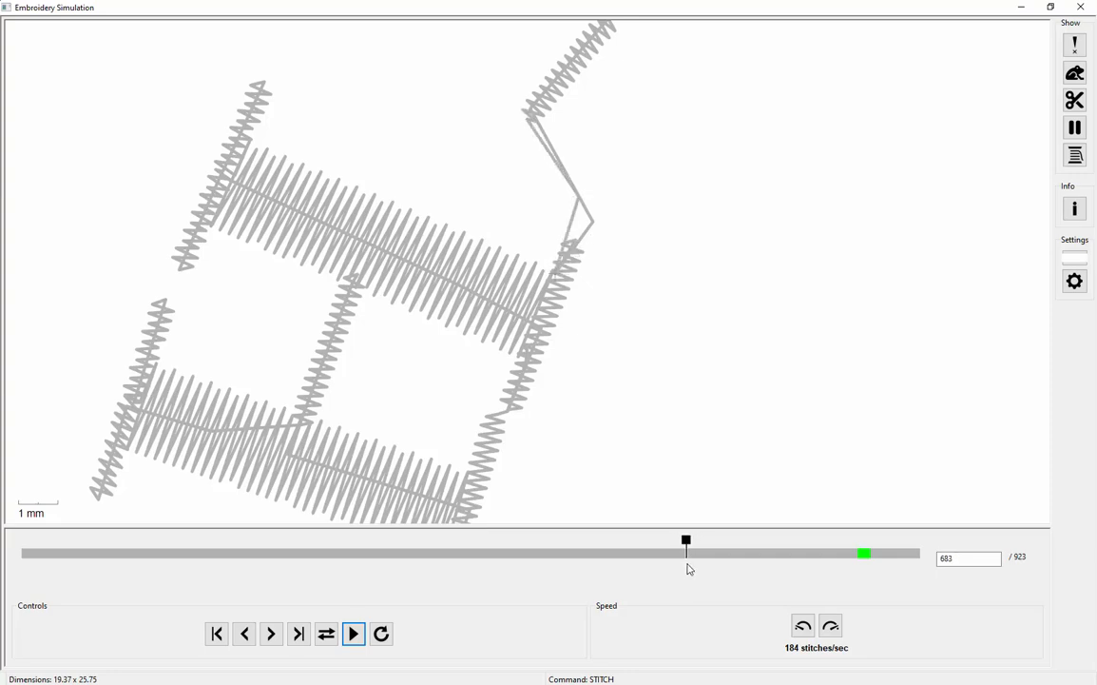
pyautogui.scroll(-7, 518, 449)
pyautogui.scroll(3, 528, 210)
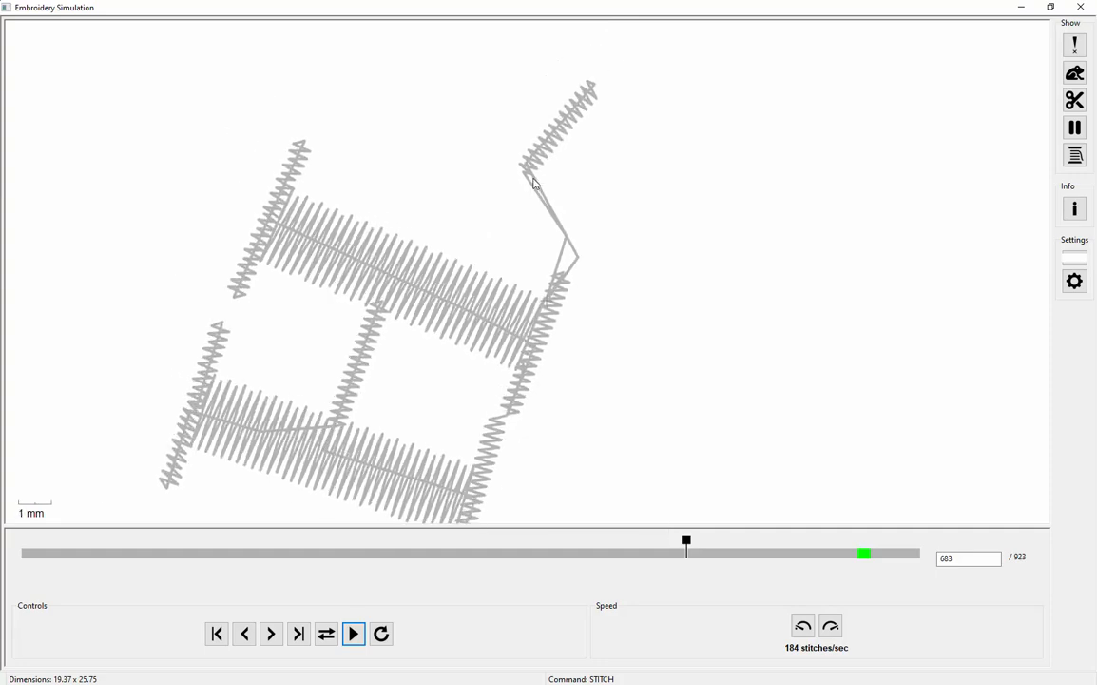
pyautogui.moveTo(686, 544); pyautogui.dragTo(864, 552)
pyautogui.scroll(-2, 724, 515)
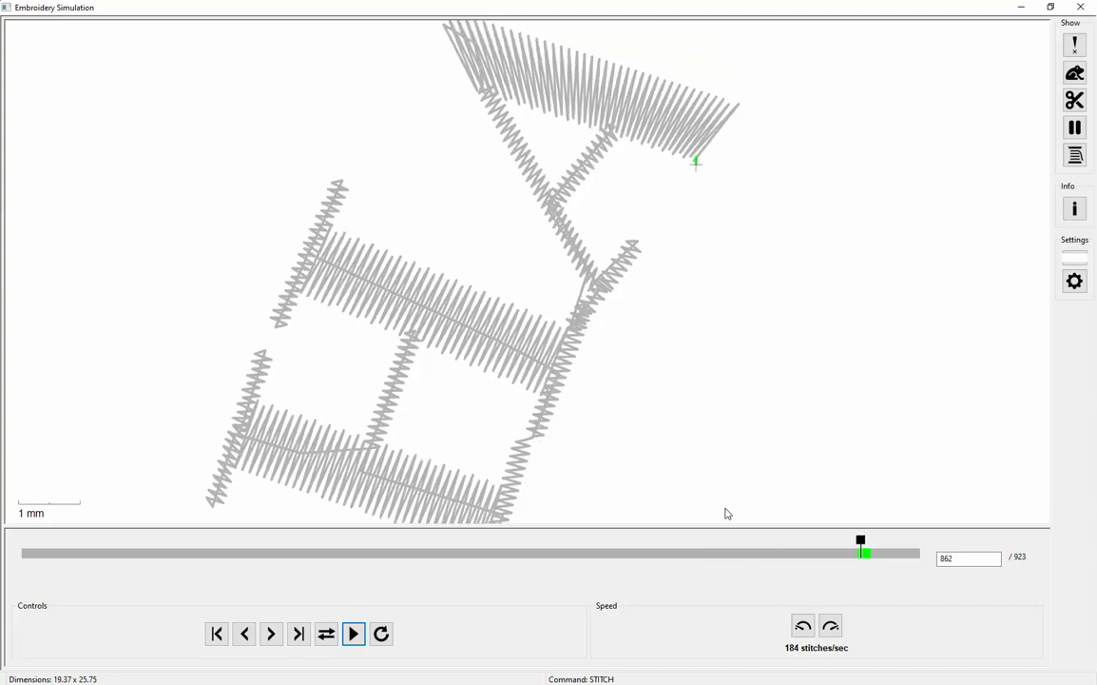
pyautogui.moveTo(863, 549)
pyautogui.mouseDown()
pyautogui.moveTo(926, 550)
pyautogui.moveTo(847, 559)
pyautogui.moveTo(957, 548)
pyautogui.mouseUp()
pyautogui.scroll(-3, 578, 403)
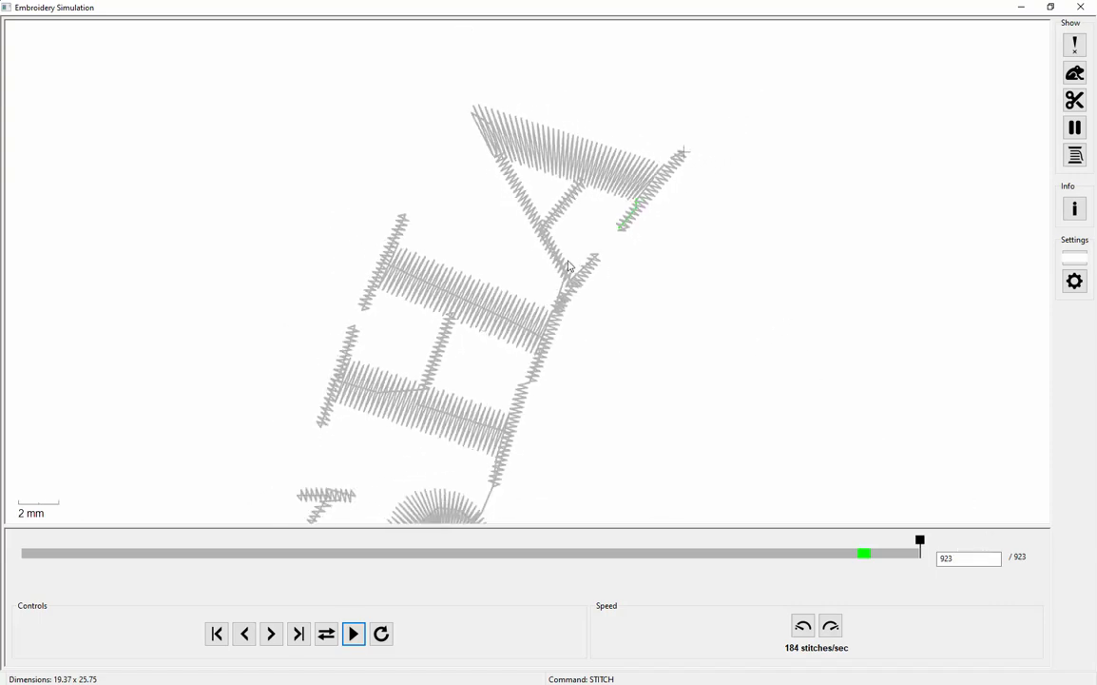
pyautogui.click(1081, 7)
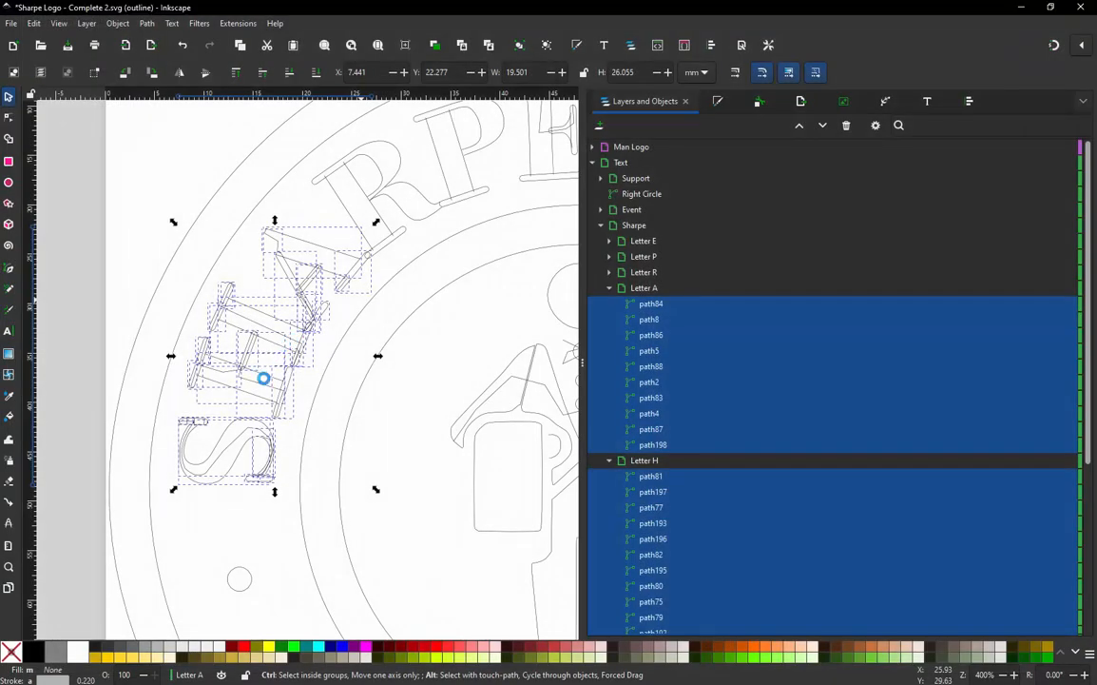
# - Switch from outline to normal display and examine the connecting stroke inside A's foot up close
pyautogui.click(123, 247)
pyautogui.scroll(1, 246, 265)
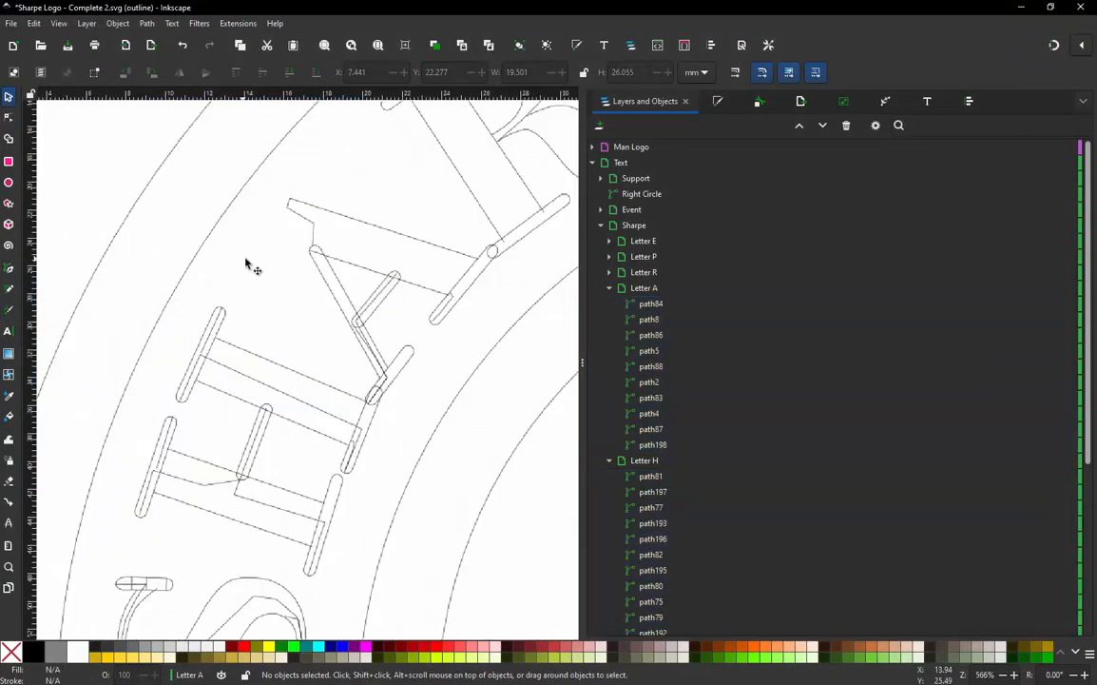
pyautogui.scroll(3, 381, 266)
pyautogui.scroll(2, 537, 373)
pyautogui.scroll(-2, 502, 367)
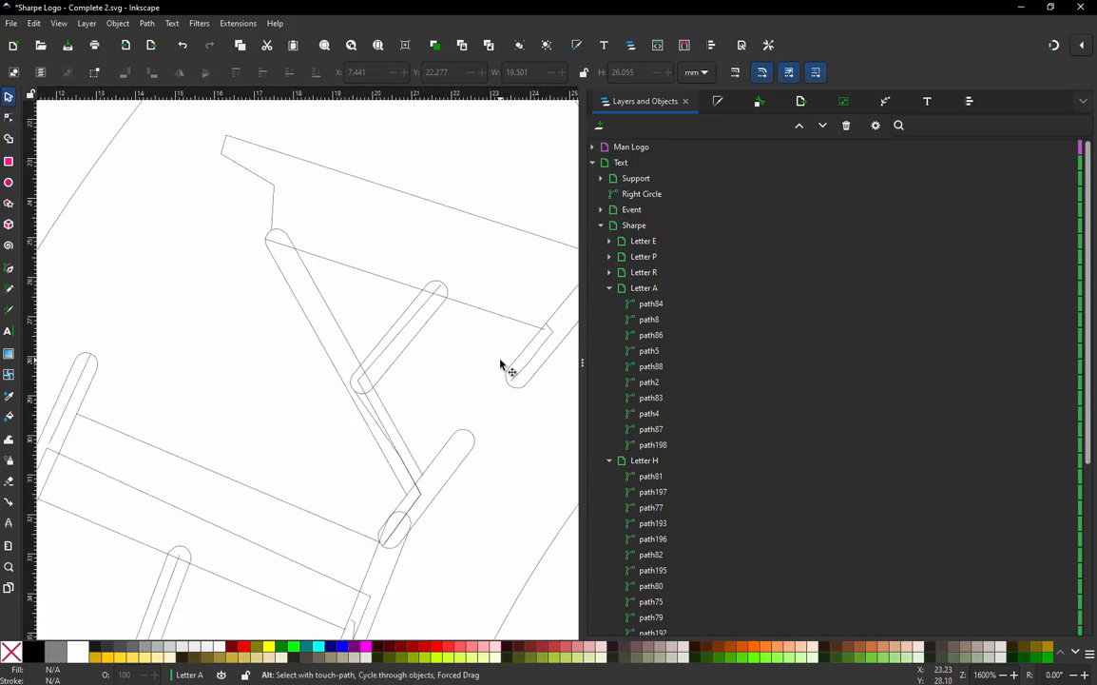
pyautogui.press('ctrl+KP_5')
pyautogui.scroll(-3, 407, 343)
pyautogui.scroll(6, 442, 331)
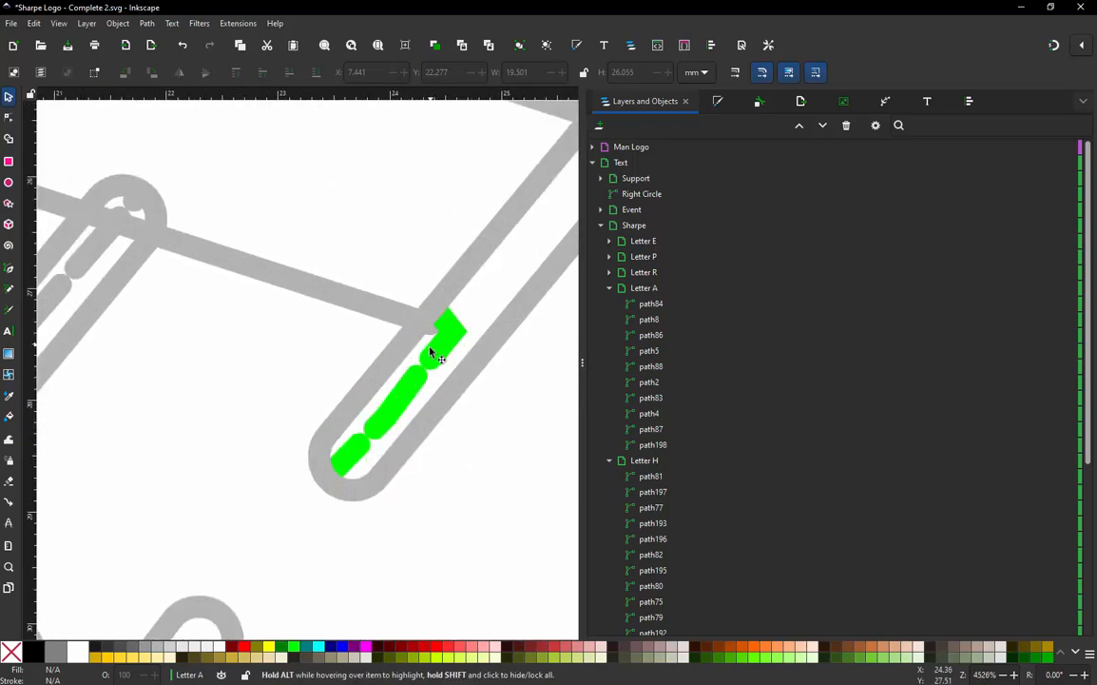
# - Recolour the green connecting path in letter A's foot with the grey #b3b3b3 sampled from the neighbouring stroke
pyautogui.click(429, 361)
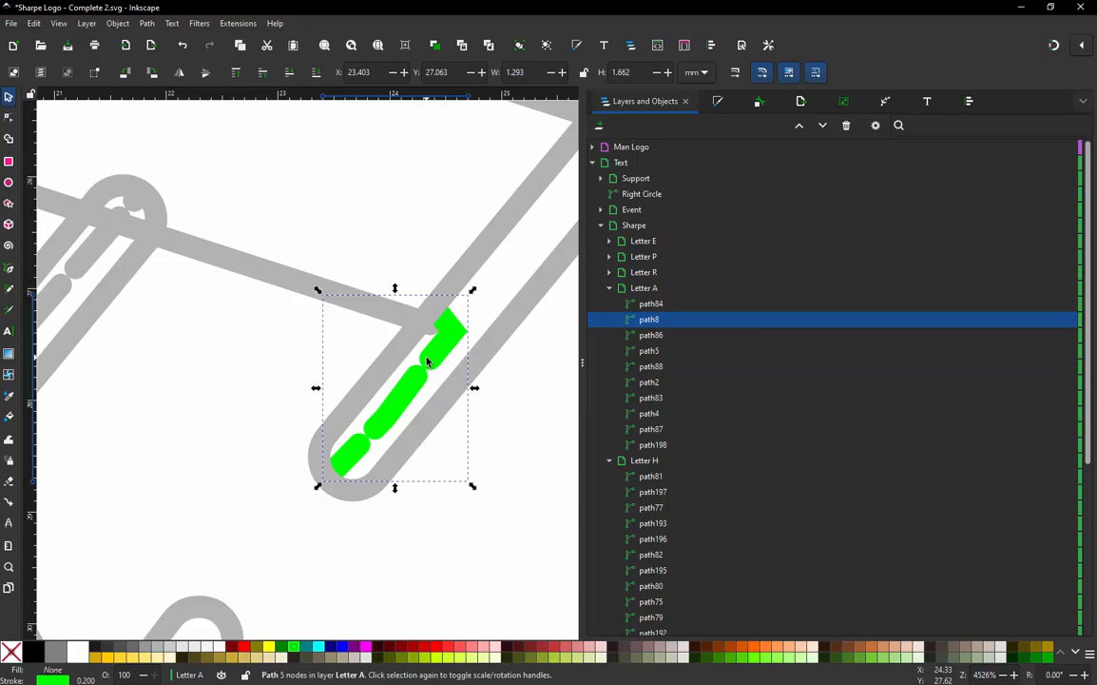
pyautogui.press('d')
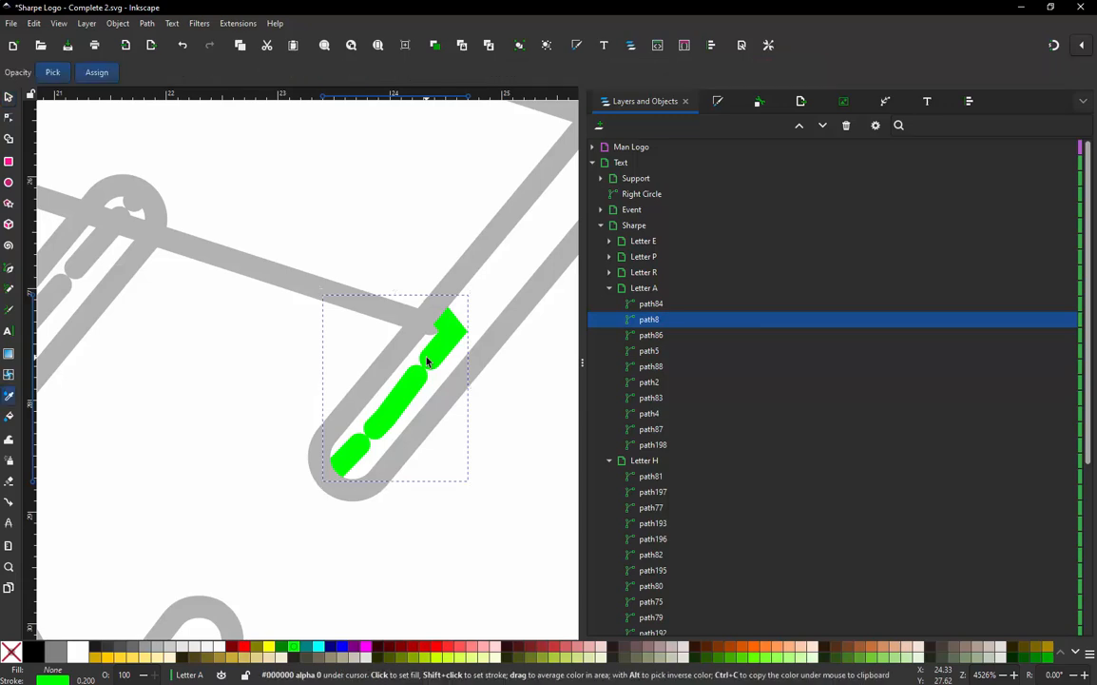
pyautogui.click(270, 276)
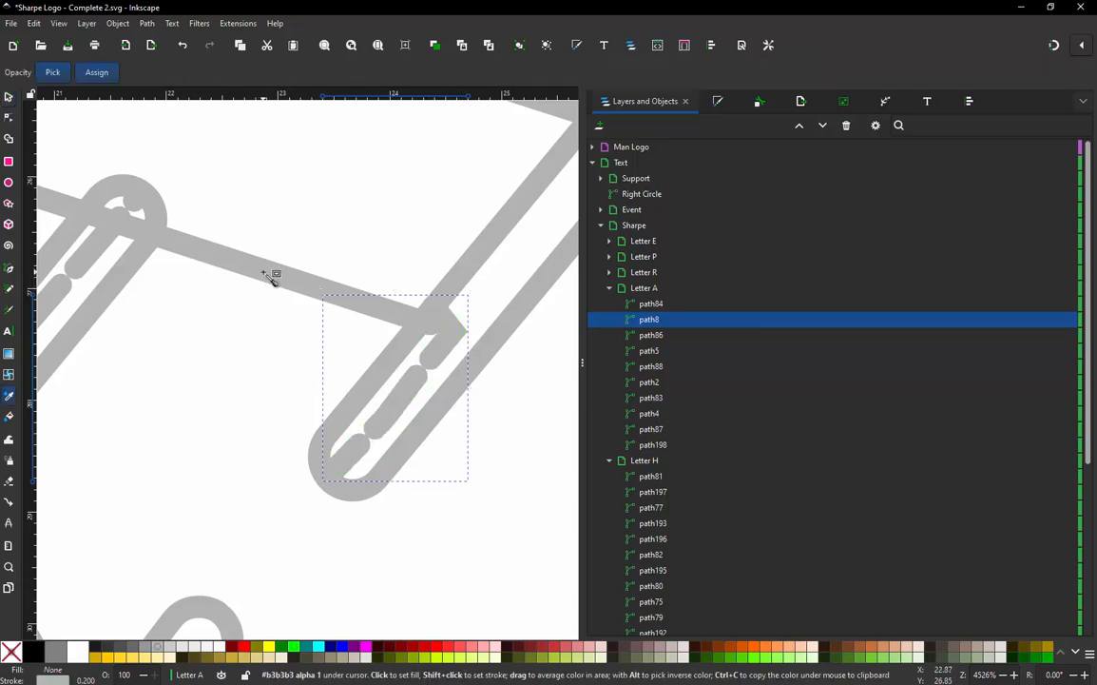
pyautogui.scroll(-2, 481, 310)
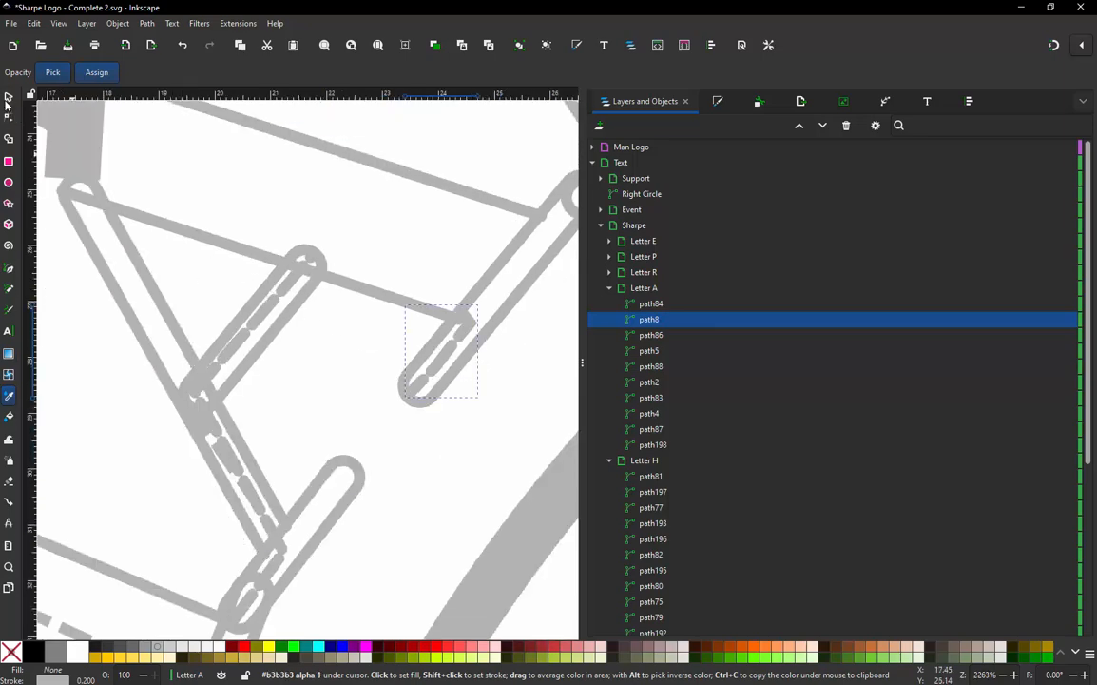
# - Set the stroke width of the thick connecting path at letter A's apex to 0.2 mm
pyautogui.click(8, 97)
pyautogui.scroll(-2, 418, 371)
pyautogui.scroll(2, 252, 281)
pyautogui.scroll(2, 400, 291)
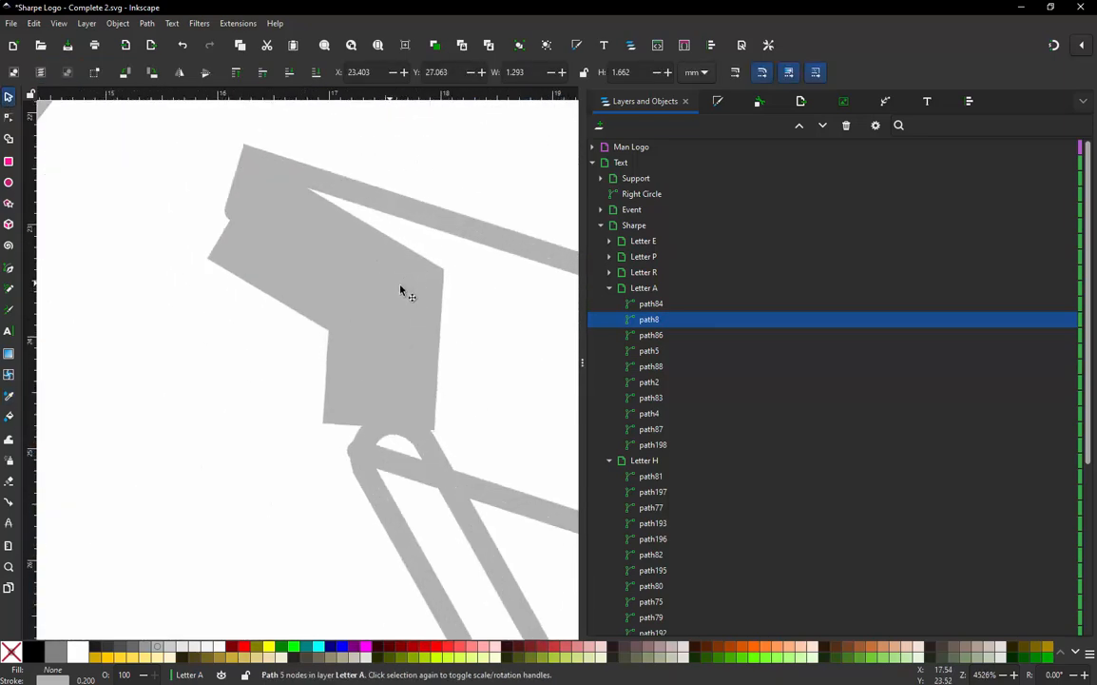
pyautogui.click(400, 291)
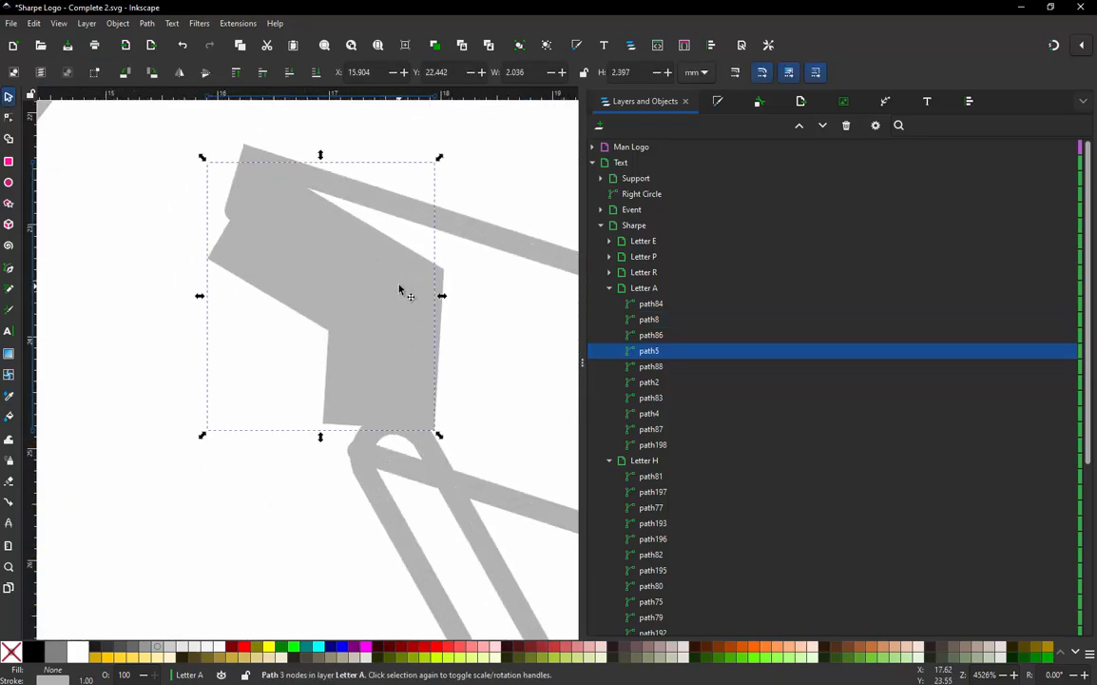
pyautogui.click(718, 104)
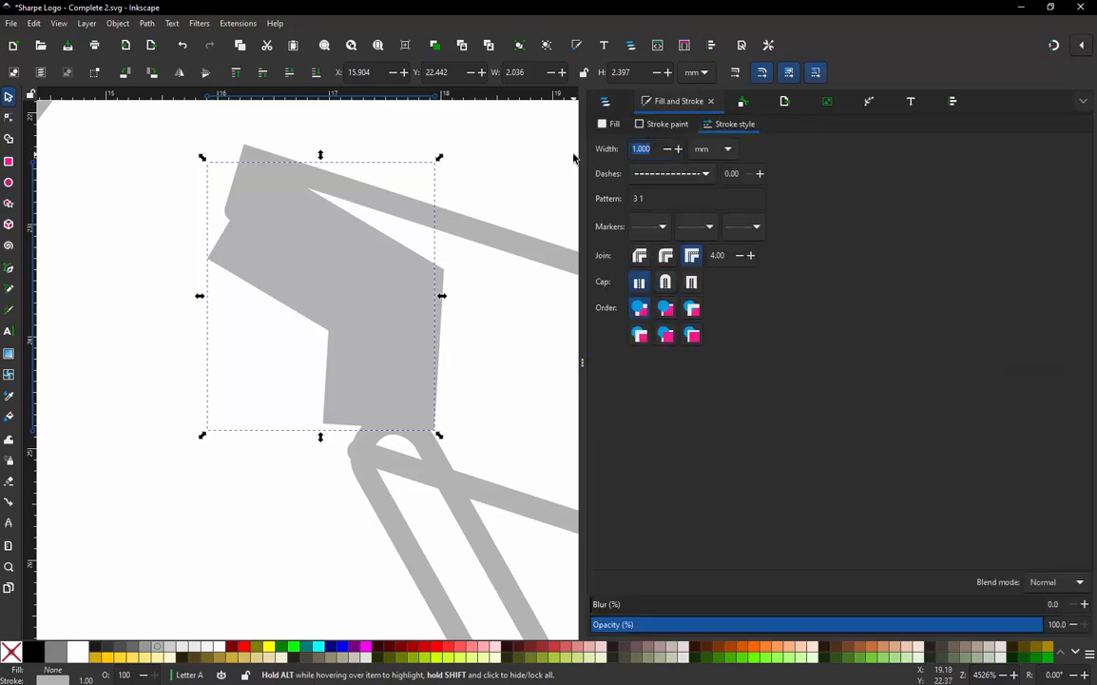
pyautogui.write('0.2')
pyautogui.press('Return')
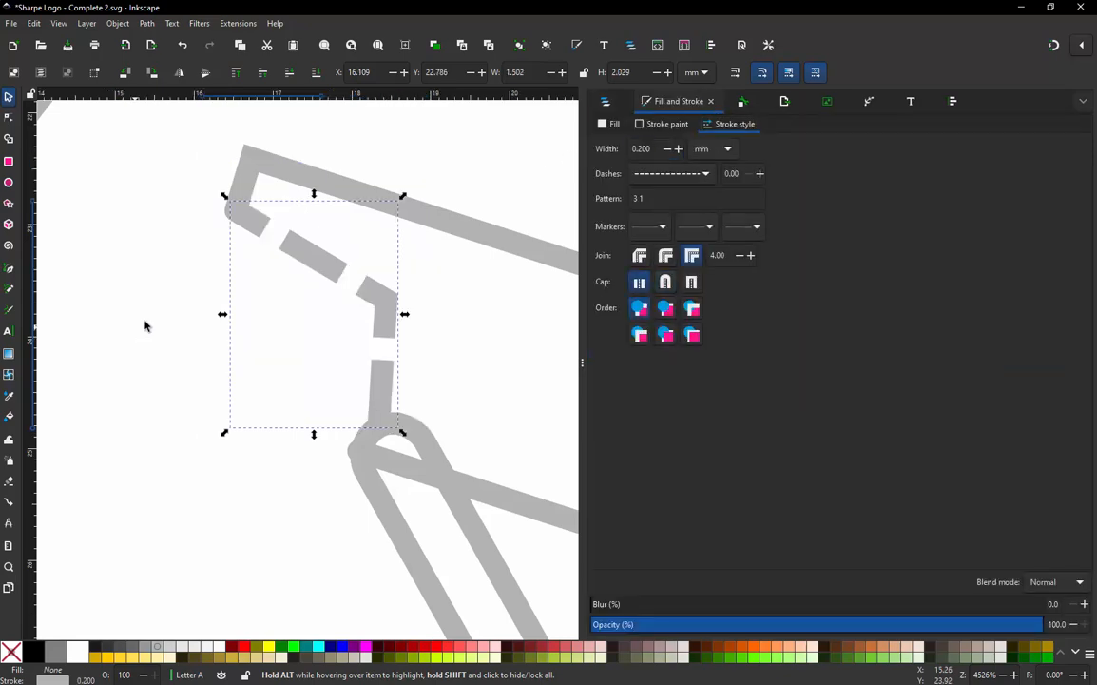
# - Examine the nodes of the overlapping connector path4 along letter A's lower diagonal leg
pyautogui.scroll(-5, 148, 323)
pyautogui.scroll(2, 190, 328)
pyautogui.scroll(3, 215, 340)
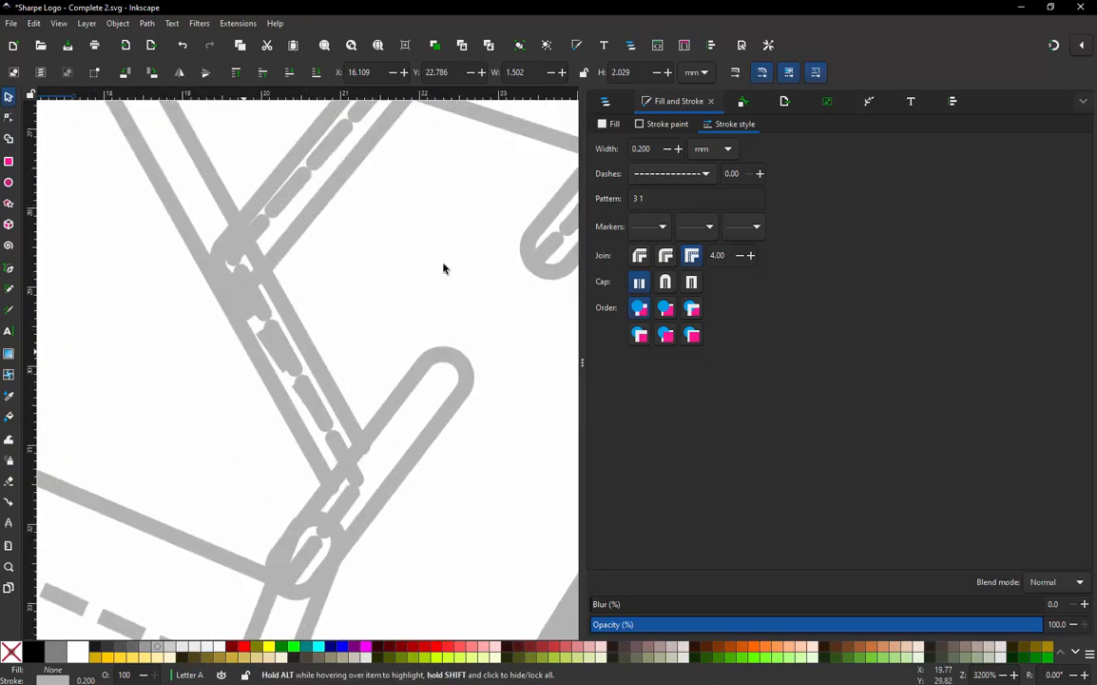
pyautogui.click(607, 102)
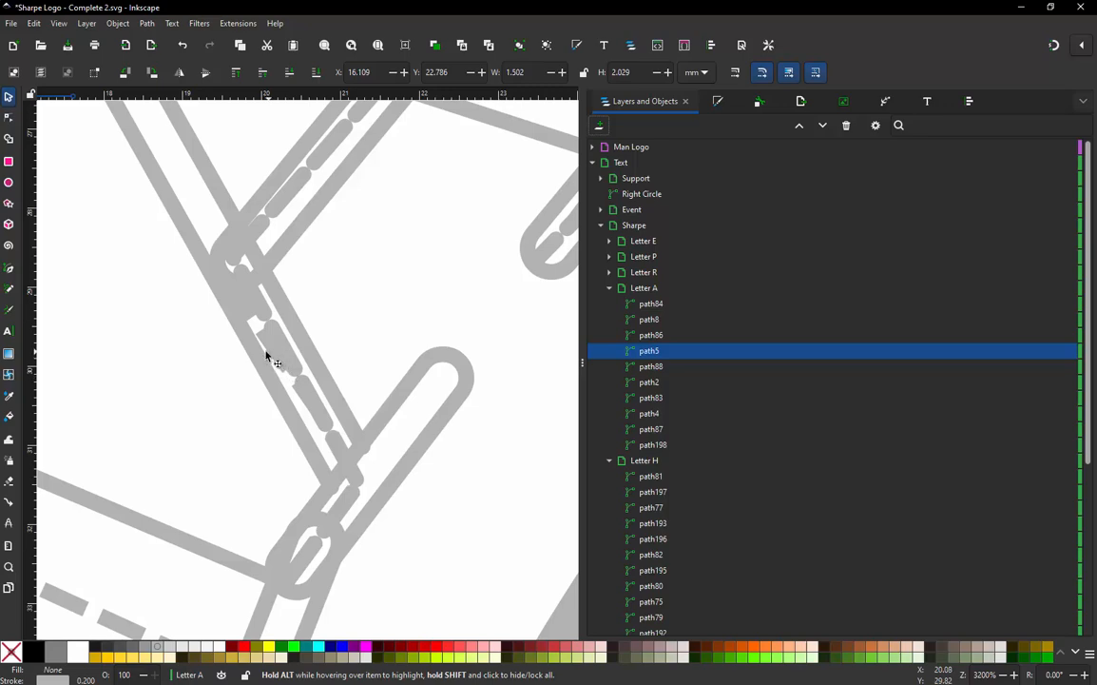
pyautogui.scroll(3, 267, 358)
pyautogui.click(282, 330)
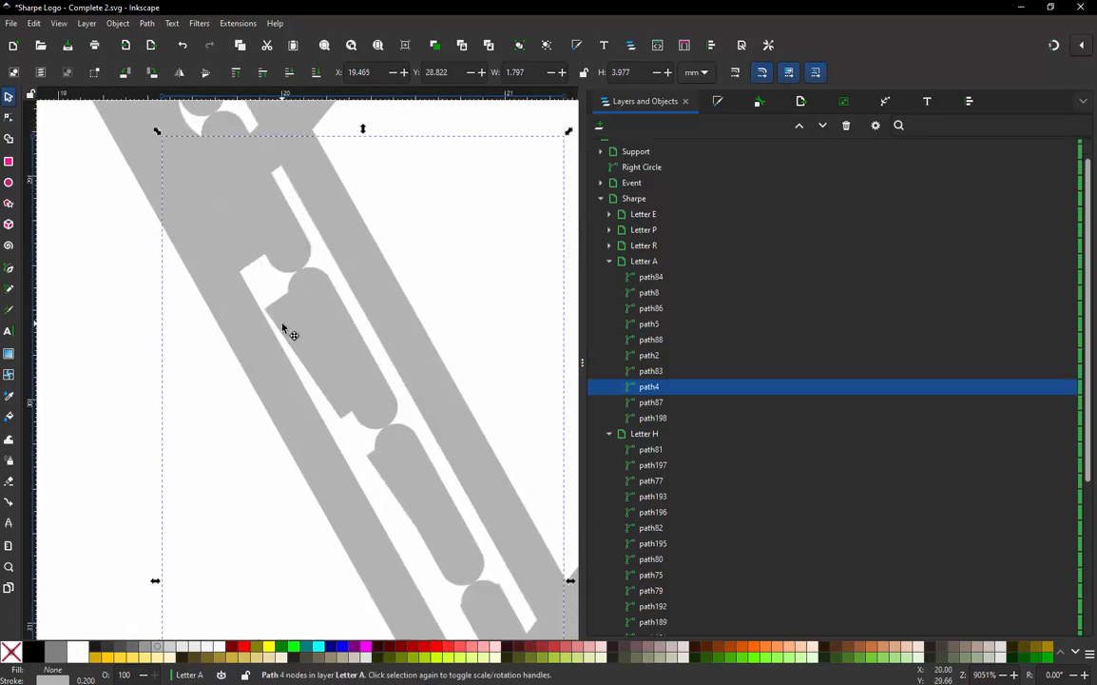
pyautogui.press('n')
pyautogui.scroll(-4, 286, 330)
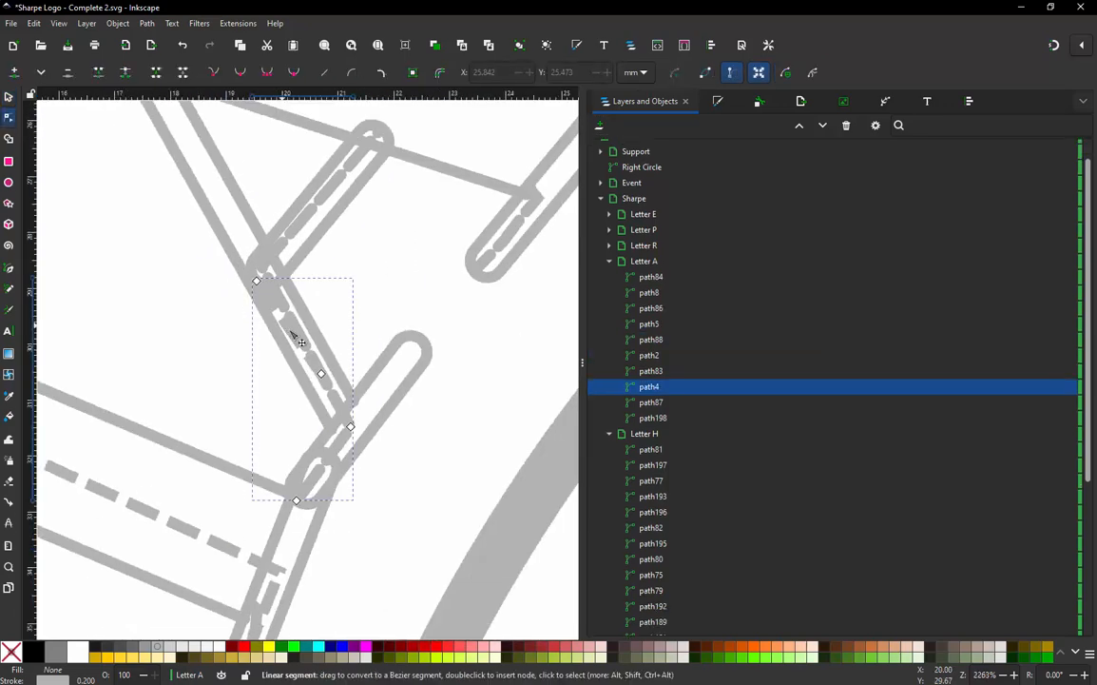
# - Select the overlapping connector path198 in the Letter A layer and hide it to isolate path4
pyautogui.click(656, 418)
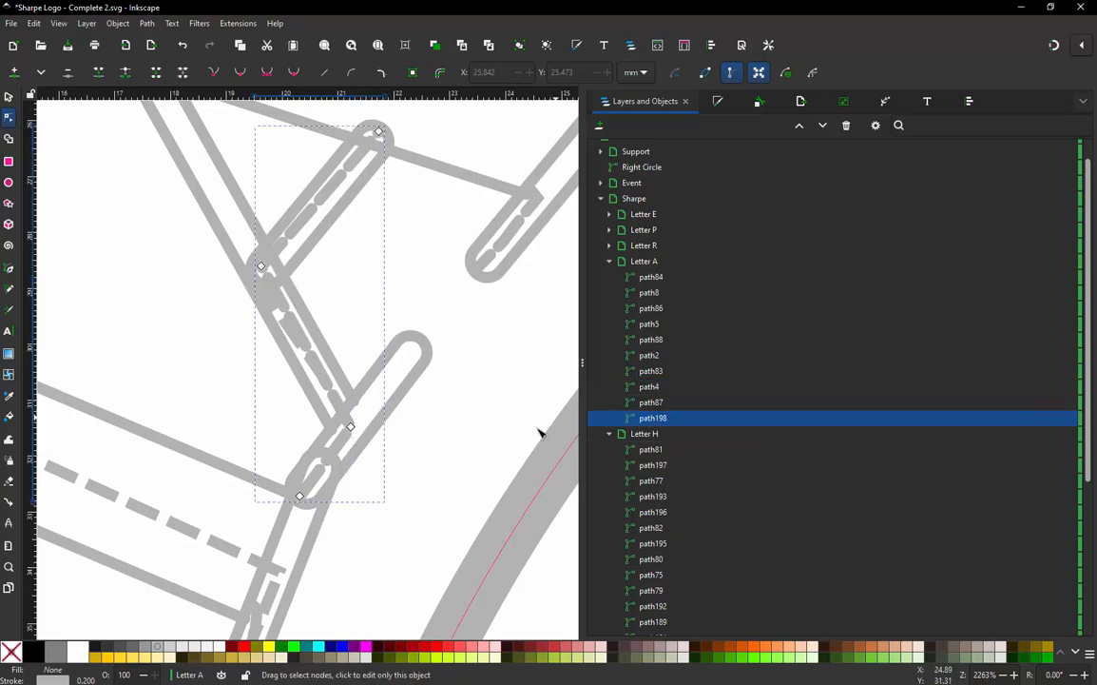
pyautogui.click(482, 434)
pyautogui.scroll(-2, 392, 411)
pyautogui.scroll(1, 365, 353)
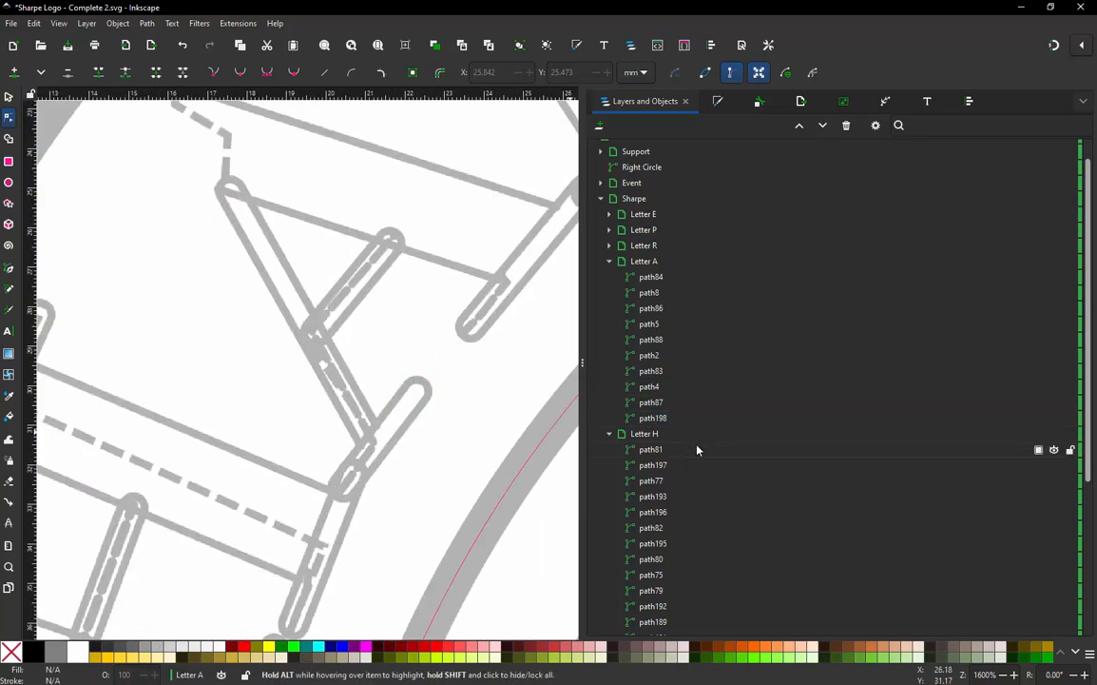
pyautogui.click(648, 421)
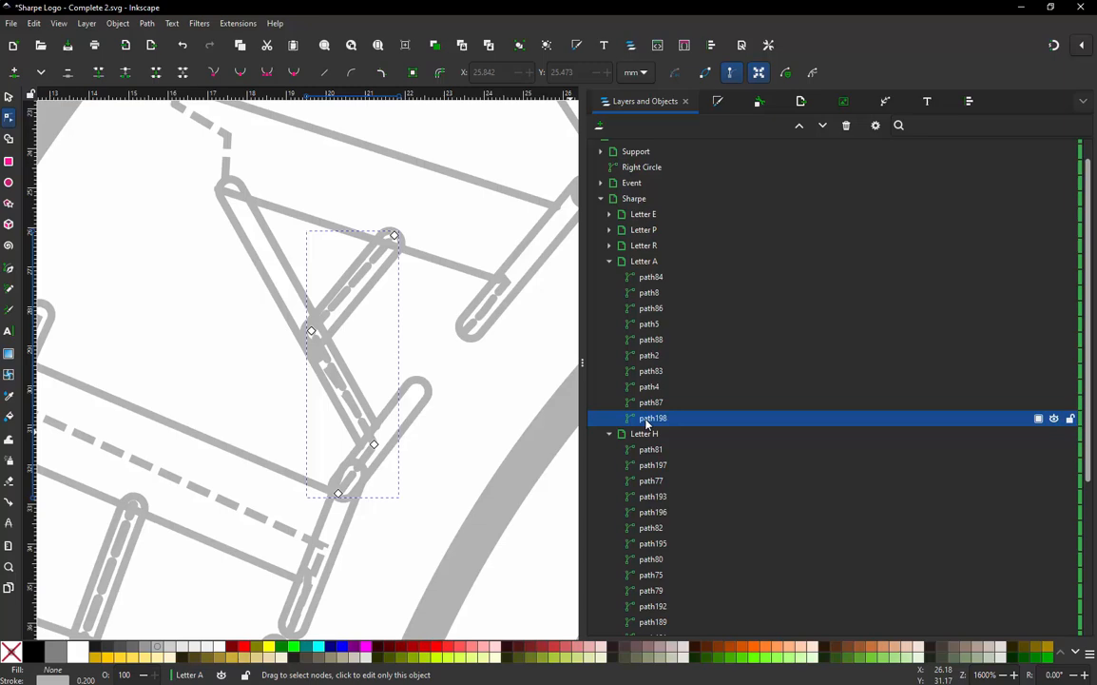
pyautogui.click(1054, 419)
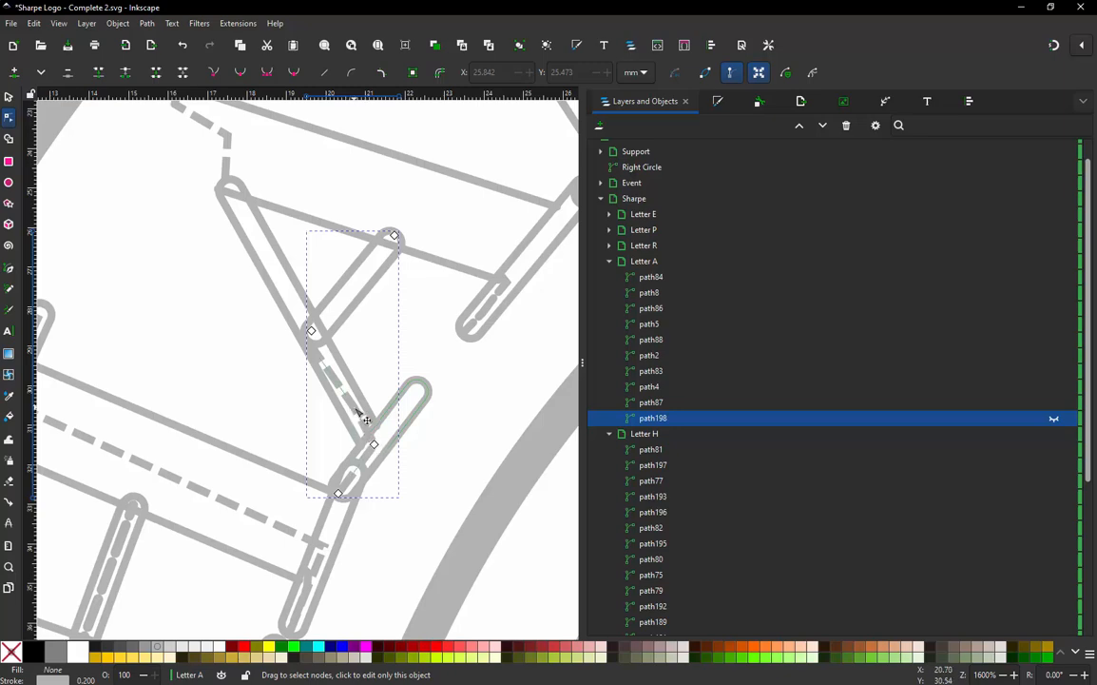
# - Set the embroidery method of letter A's connector path4 to Manual Stitch and apply the parameters
pyautogui.click(663, 403)
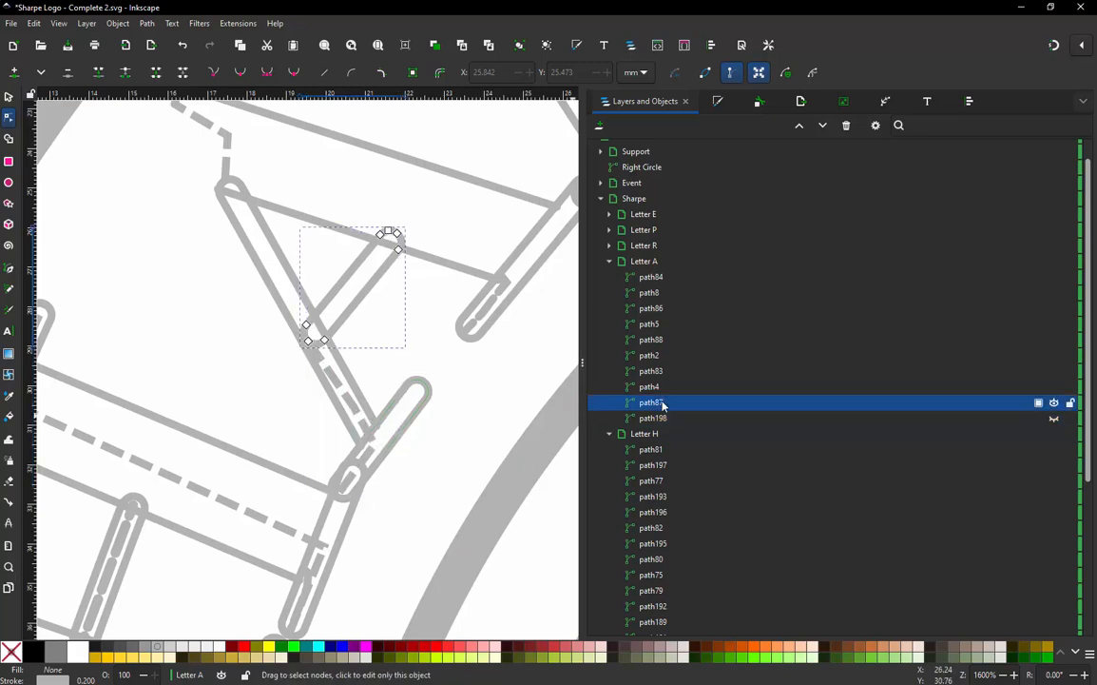
pyautogui.click(653, 387)
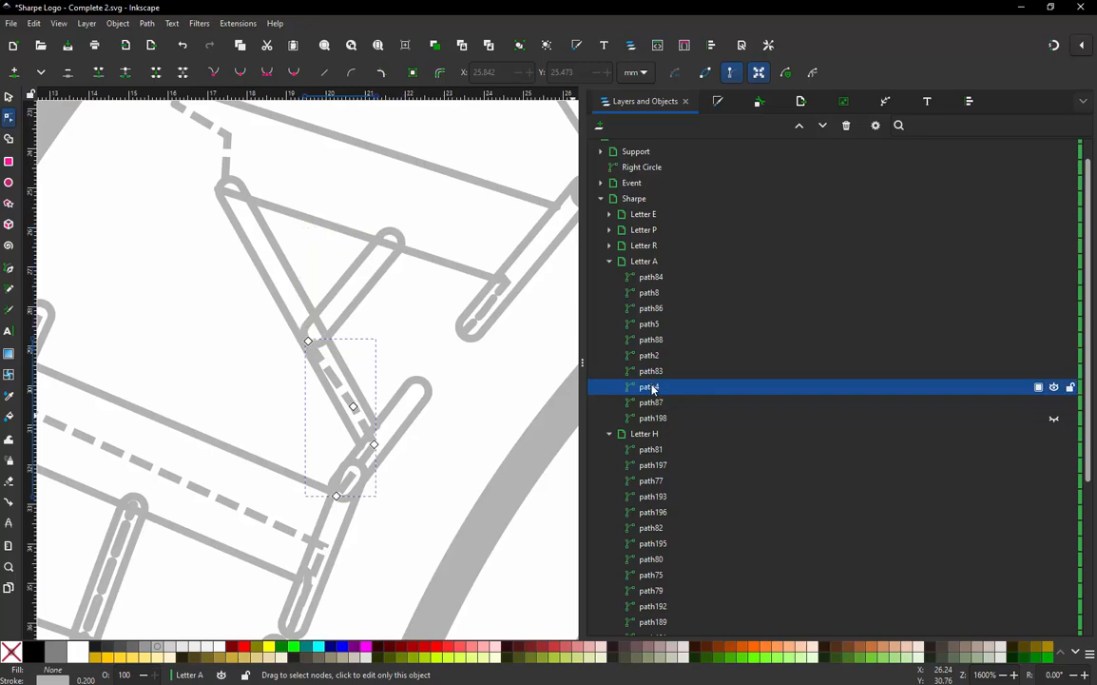
pyautogui.click(353, 408)
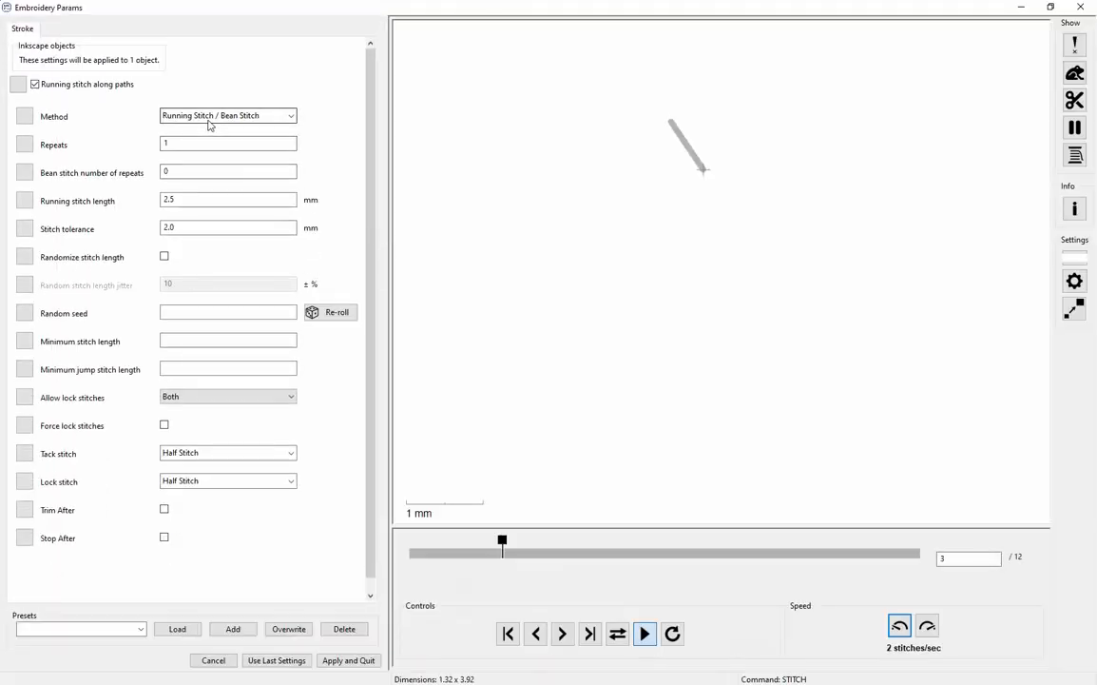
pyautogui.click(210, 117)
pyautogui.click(203, 154)
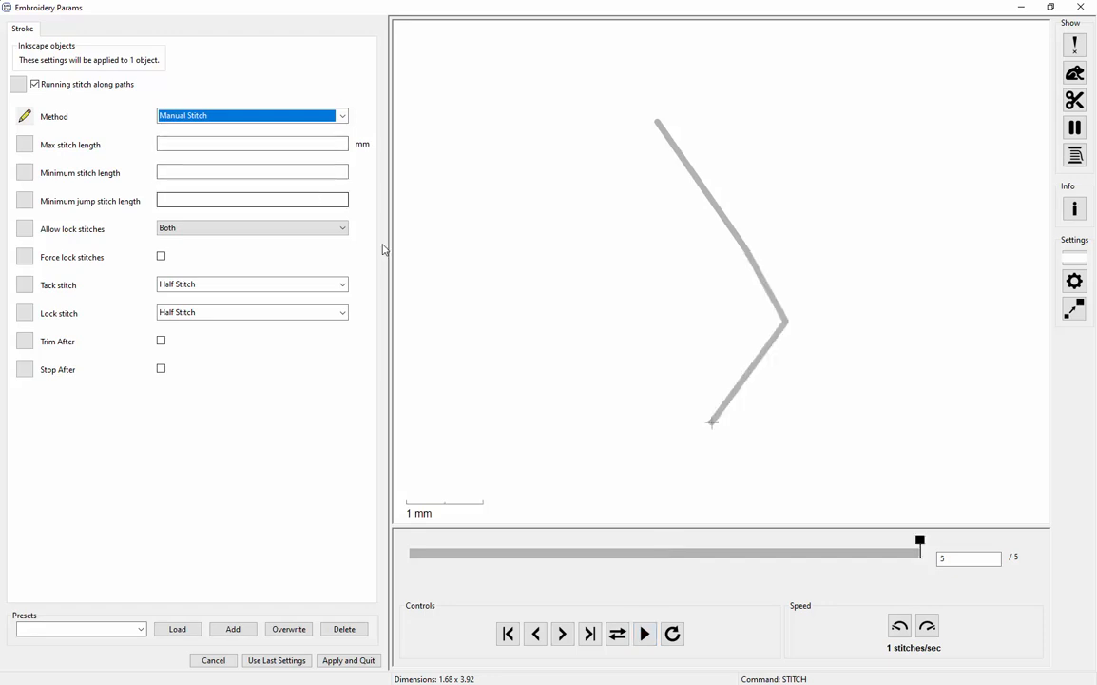
pyautogui.click(362, 660)
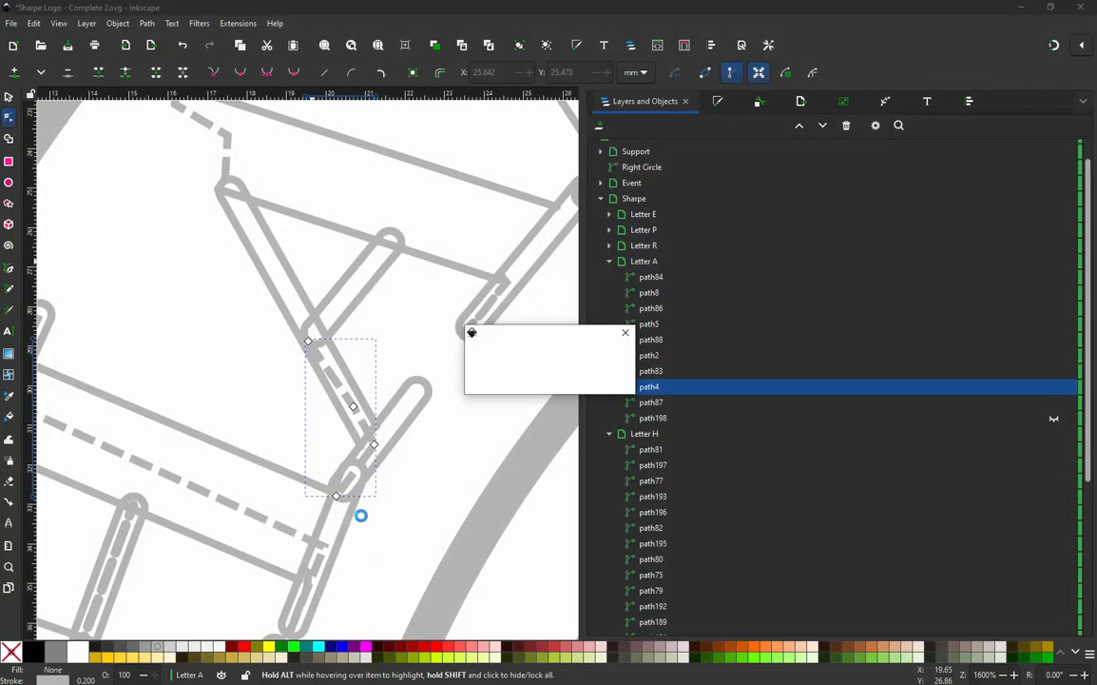
# - Insert a node near the middle of path4's upper segment and show path198 again
pyautogui.doubleClick(334, 378)
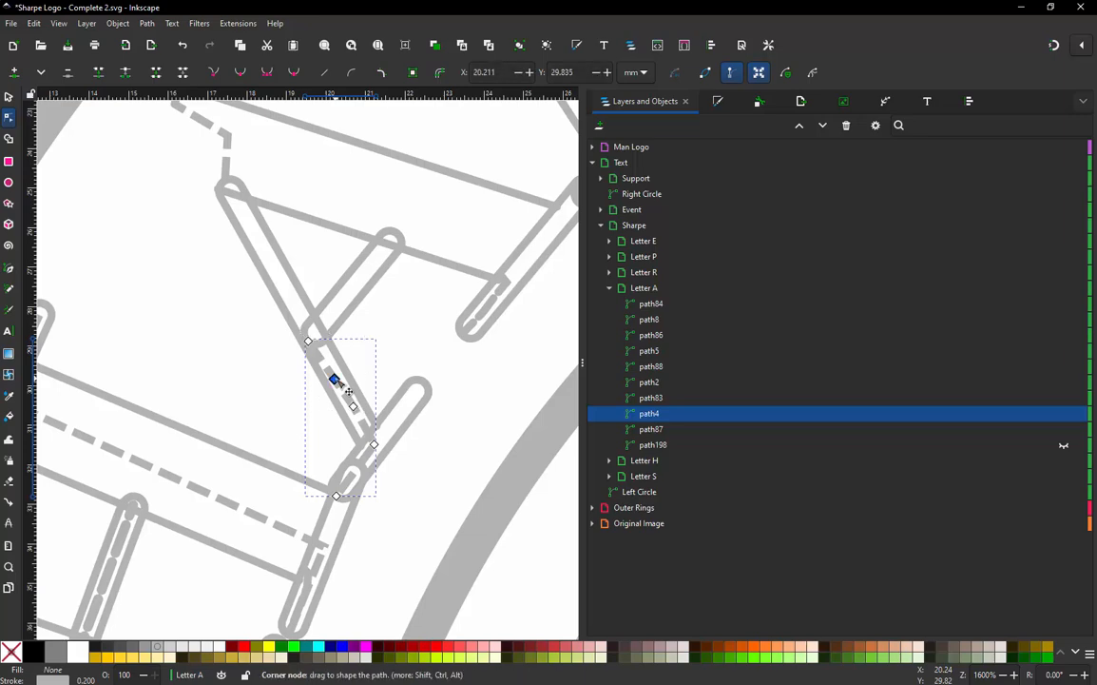
pyautogui.click(291, 408)
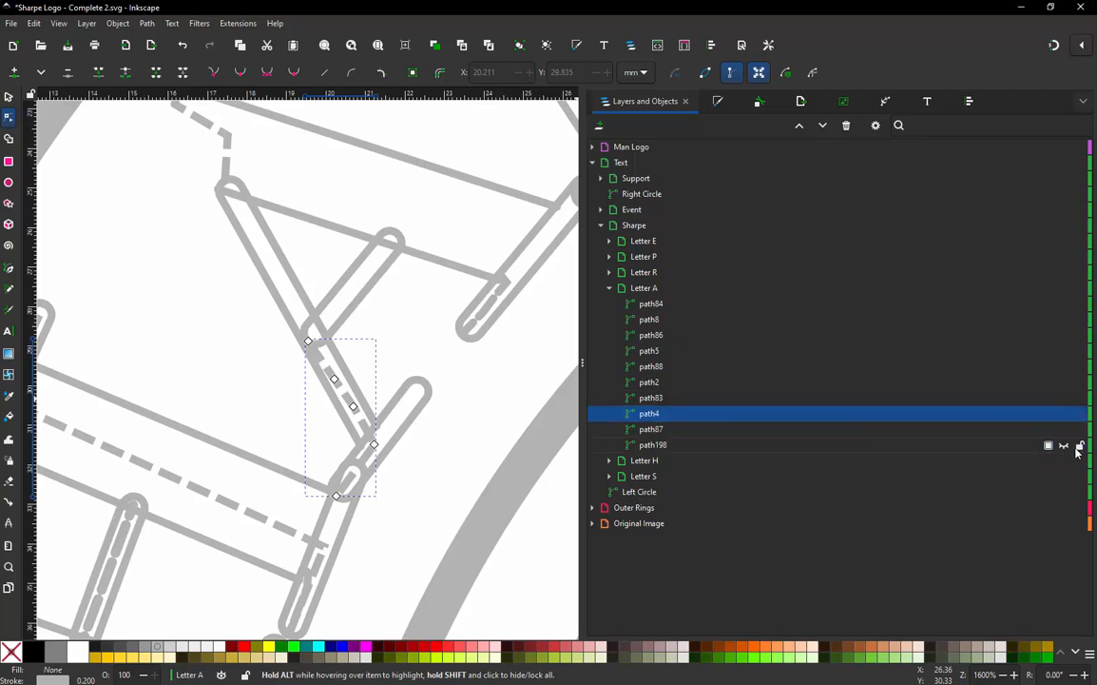
pyautogui.click(414, 403)
# - Select all paths of the letters S, H and A and simulate their stitching up to stitch 699
pyautogui.scroll(-5, 407, 388)
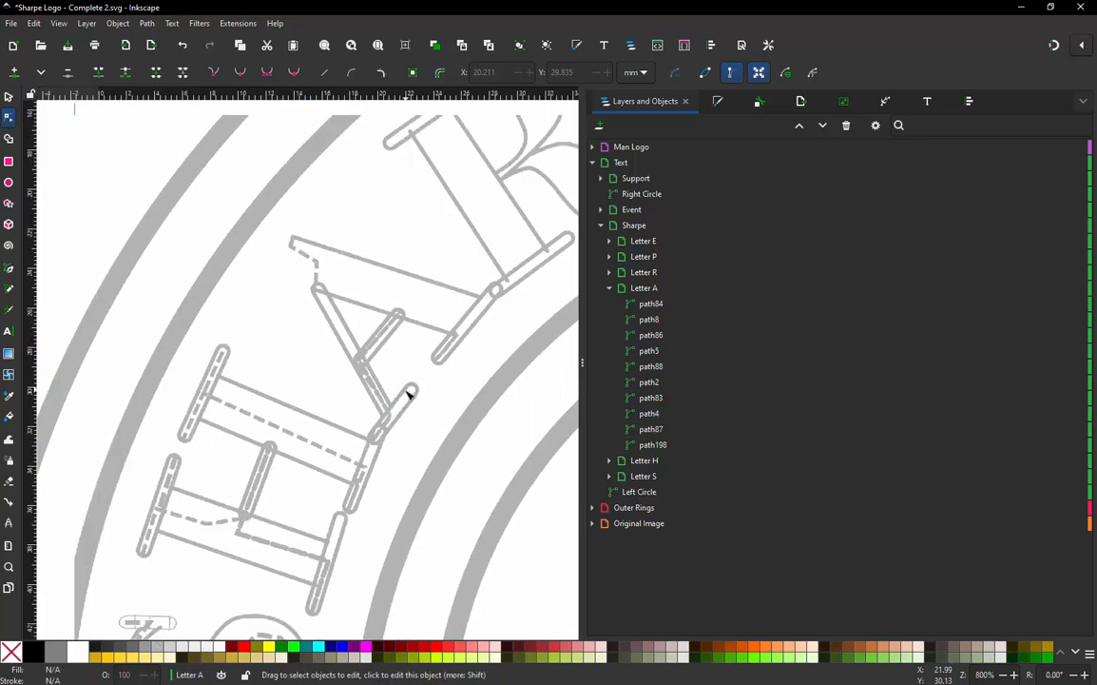
pyautogui.scroll(2, 358, 464)
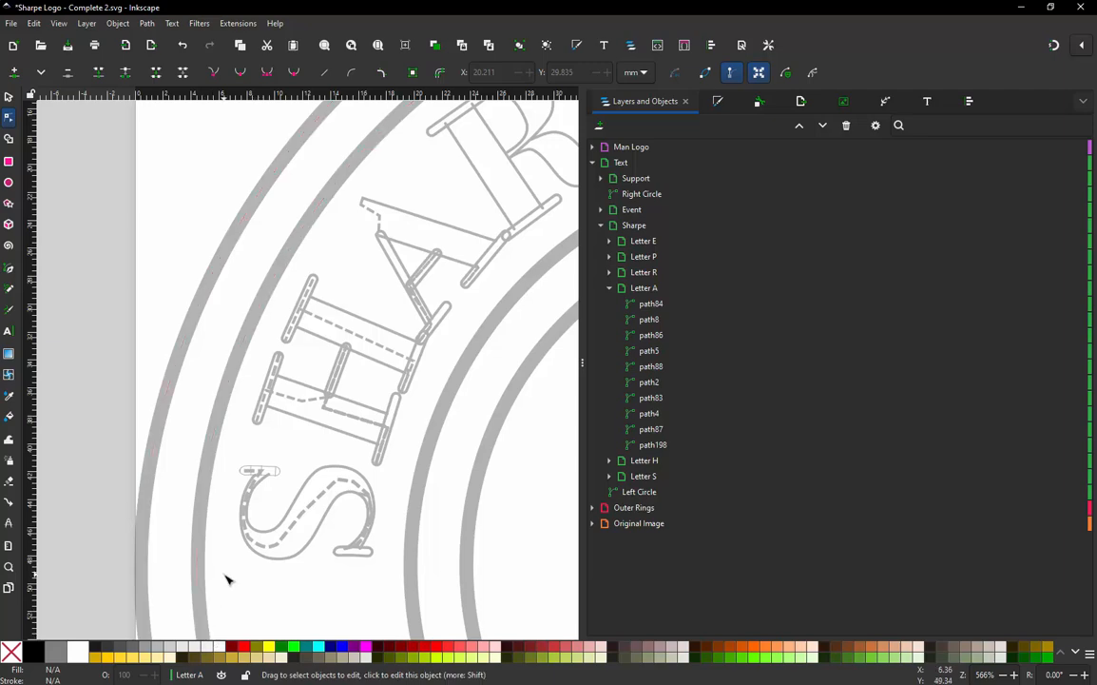
pyautogui.moveTo(219, 603); pyautogui.dragTo(535, 183)
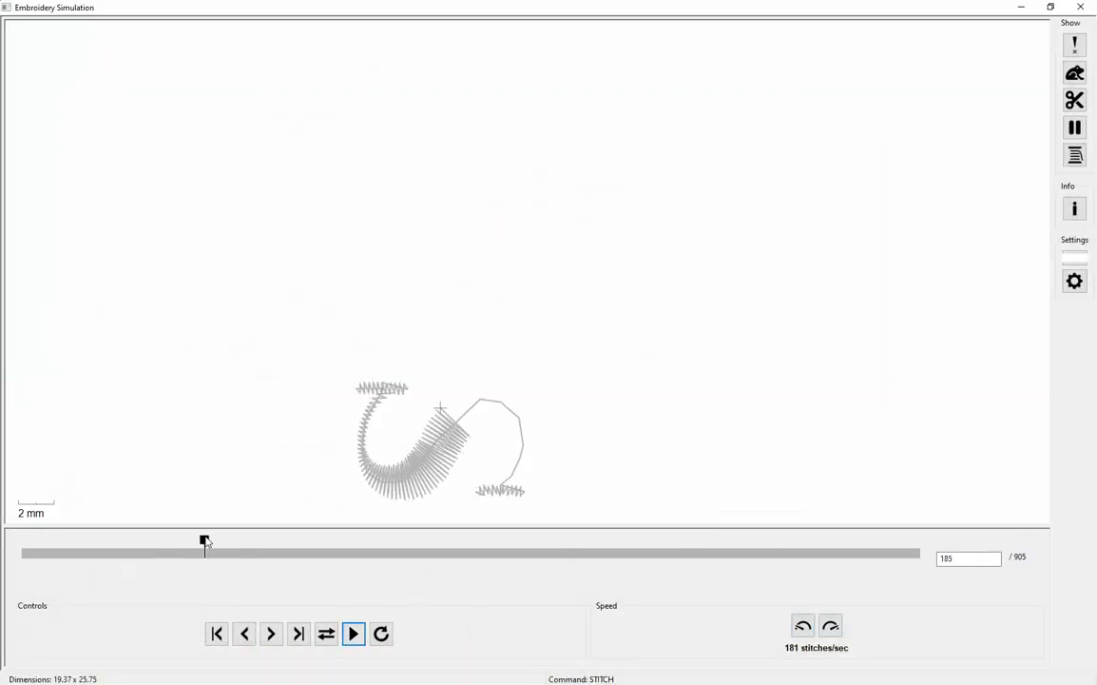
pyautogui.moveTo(205, 541); pyautogui.dragTo(717, 497)
# - Examine the joint between H and A's foot up close while advancing the simulation to stitch 786
pyautogui.scroll(4, 601, 204)
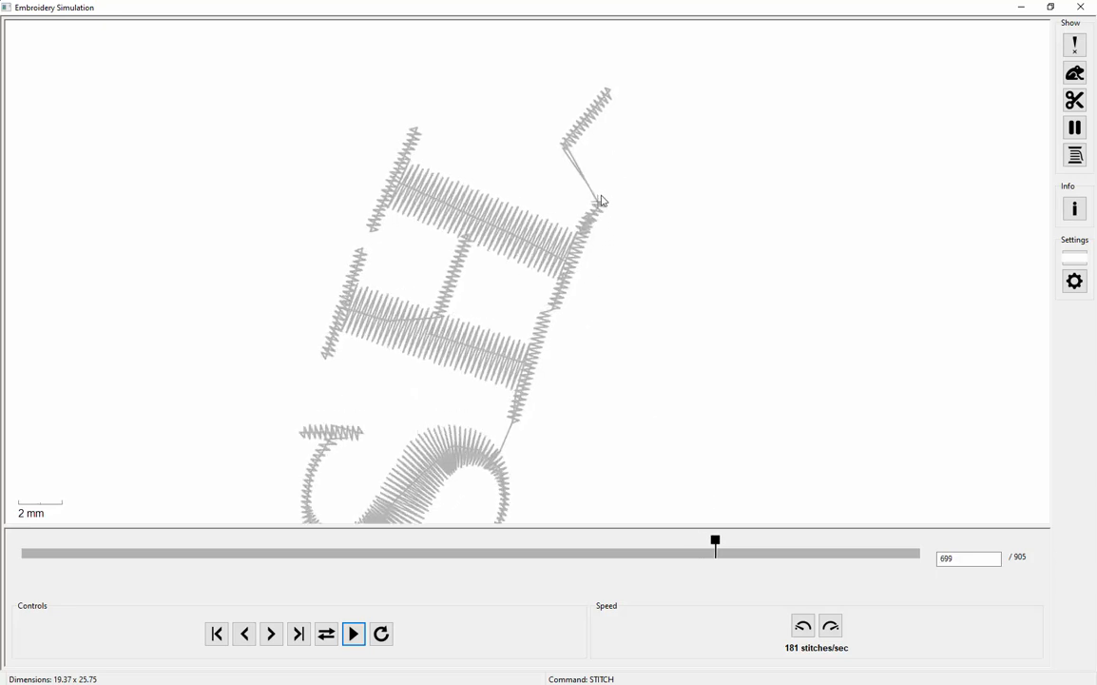
pyautogui.scroll(5, 603, 201)
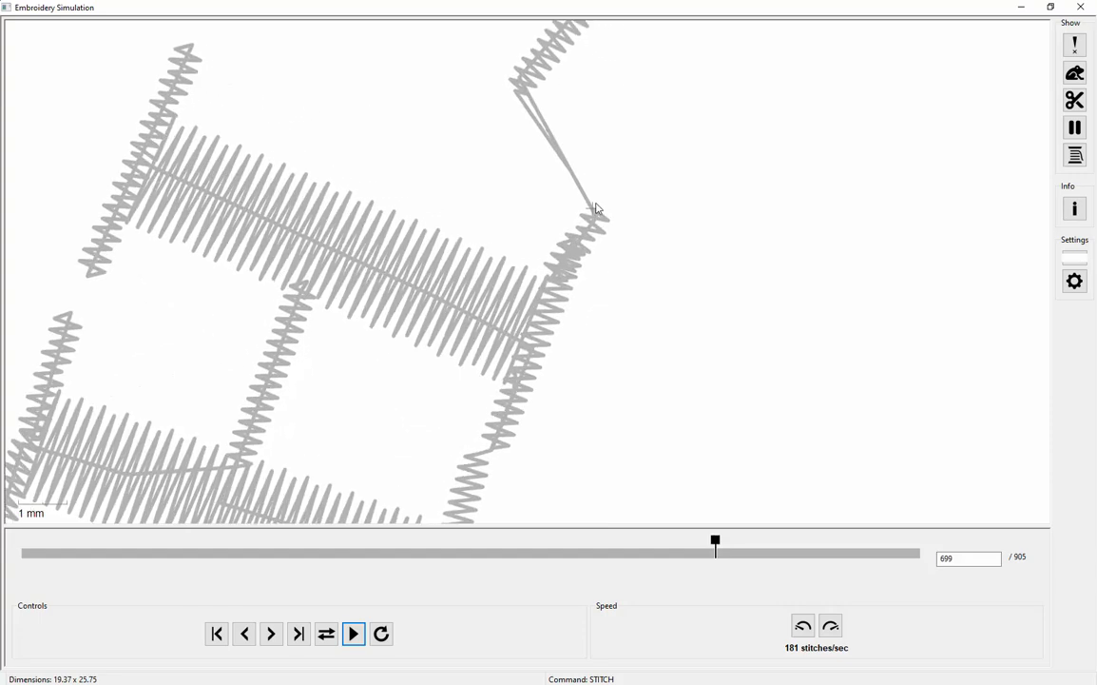
pyautogui.moveTo(715, 538); pyautogui.dragTo(726, 569)
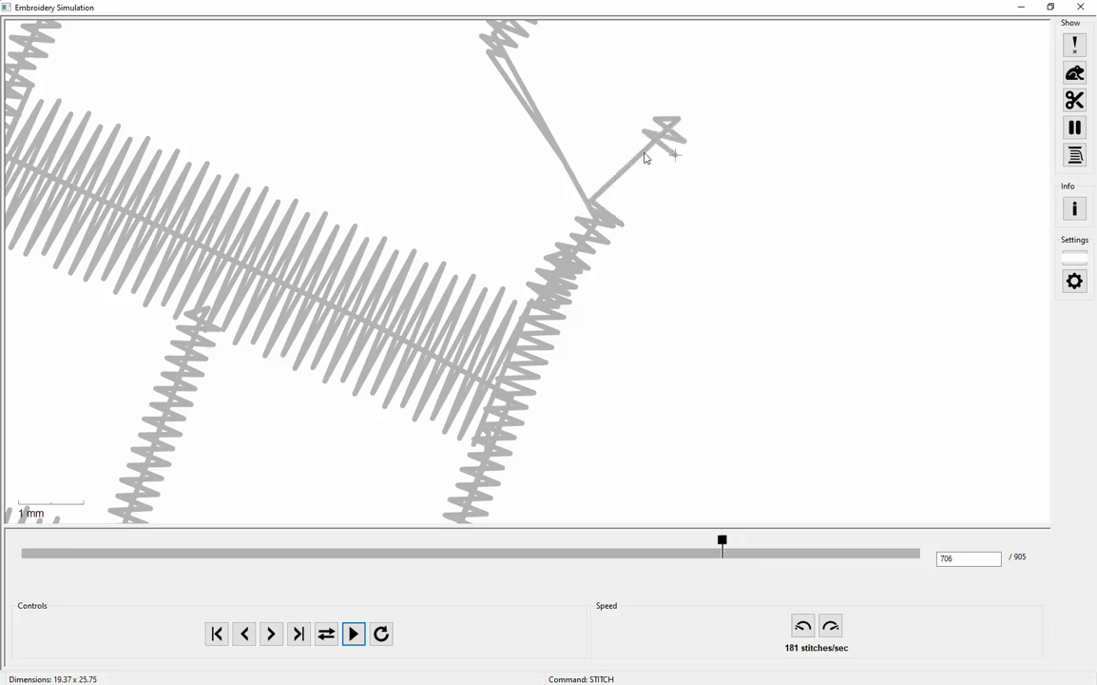
pyautogui.moveTo(728, 535)
pyautogui.mouseDown()
pyautogui.moveTo(784, 539)
pyautogui.moveTo(678, 545)
pyautogui.moveTo(725, 536)
pyautogui.moveTo(796, 485)
pyautogui.mouseUp()
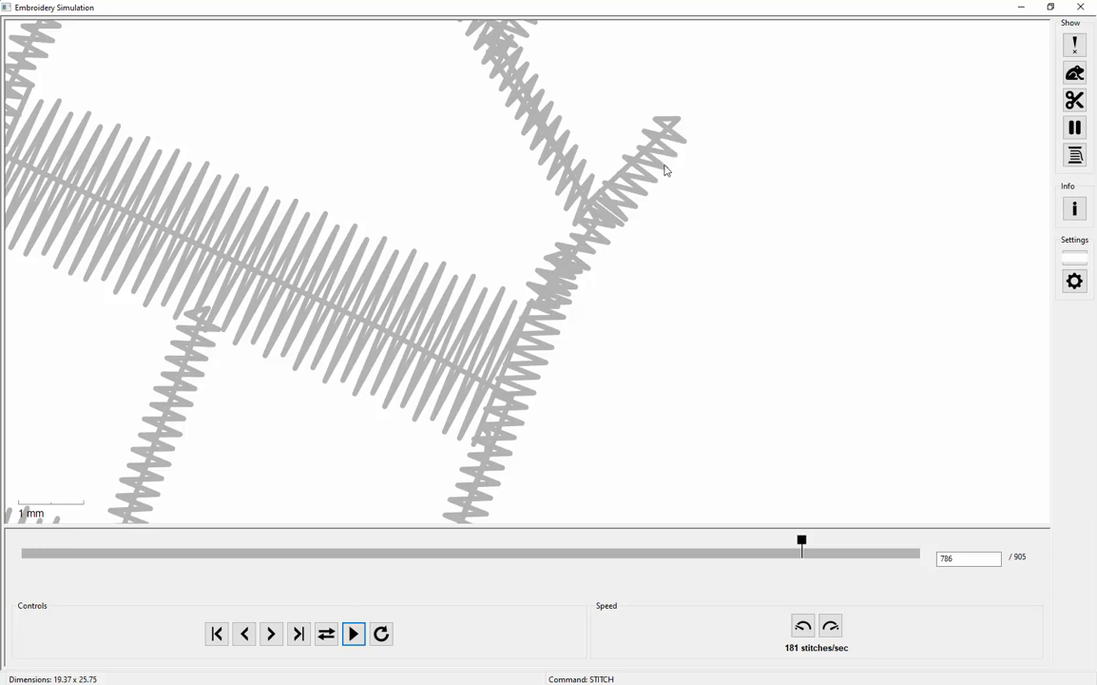
# - Show the jump markers in the simulation and check the design information for jumps and trims
pyautogui.click(1077, 76)
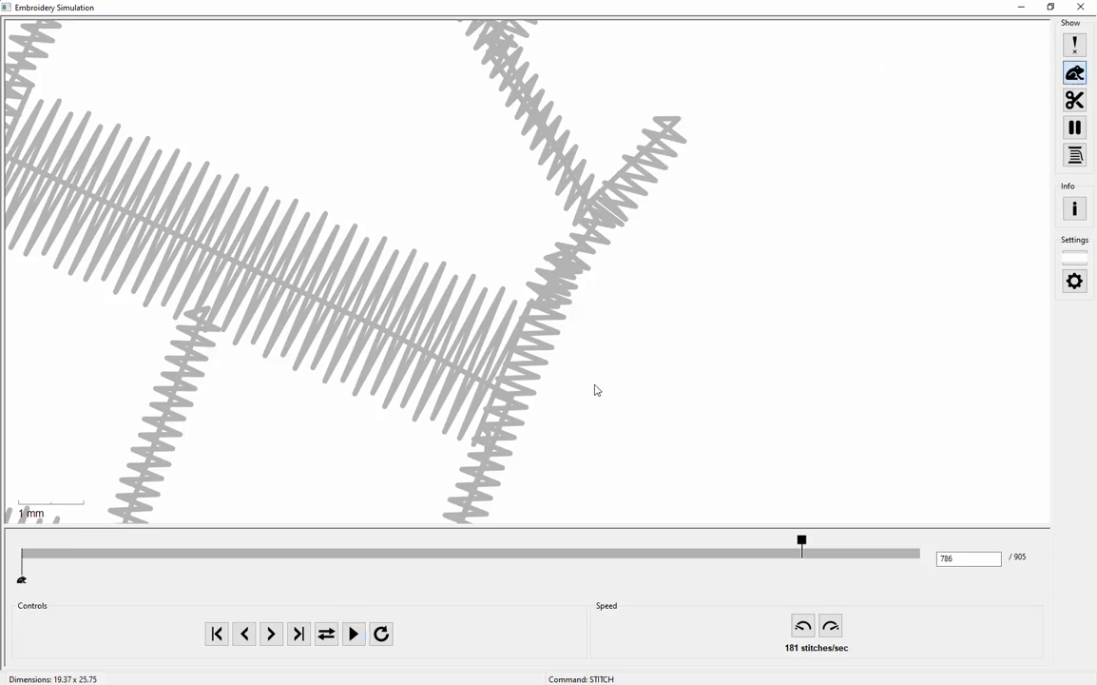
pyautogui.scroll(-5, 596, 390)
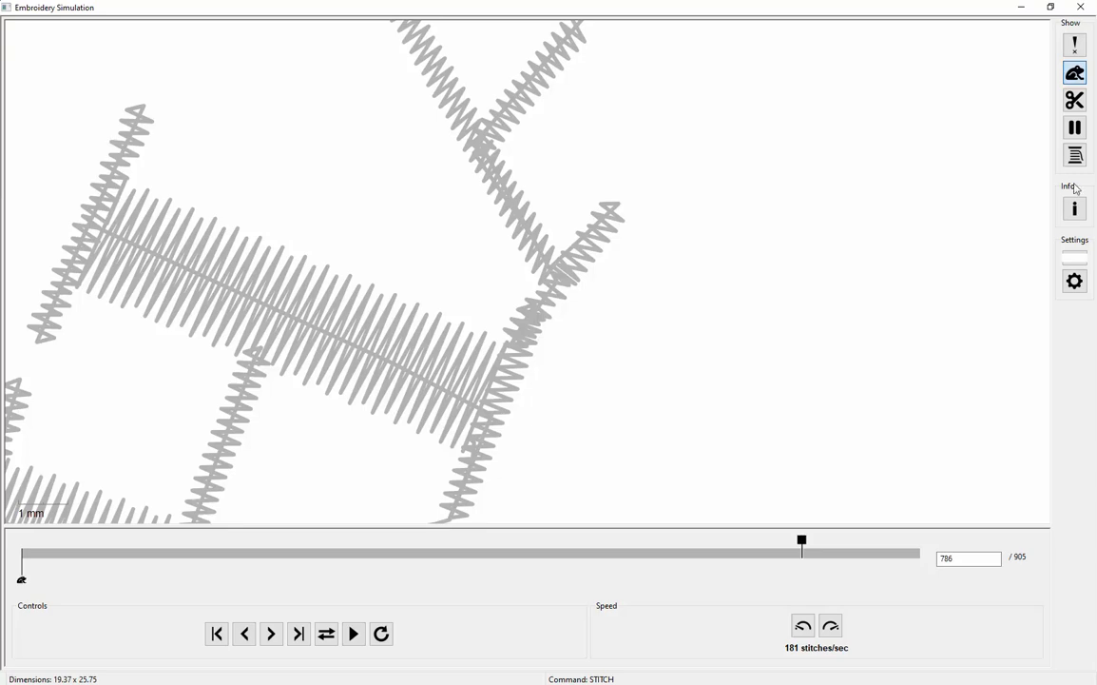
pyautogui.click(1075, 210)
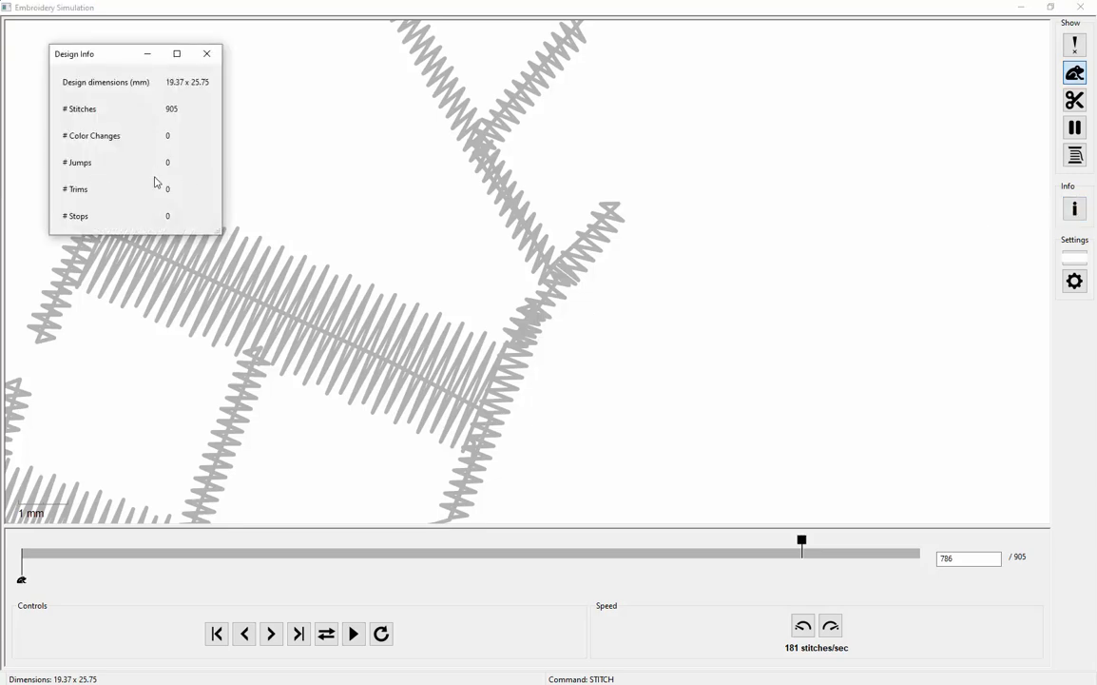
pyautogui.click(207, 53)
pyautogui.scroll(-3, 330, 332)
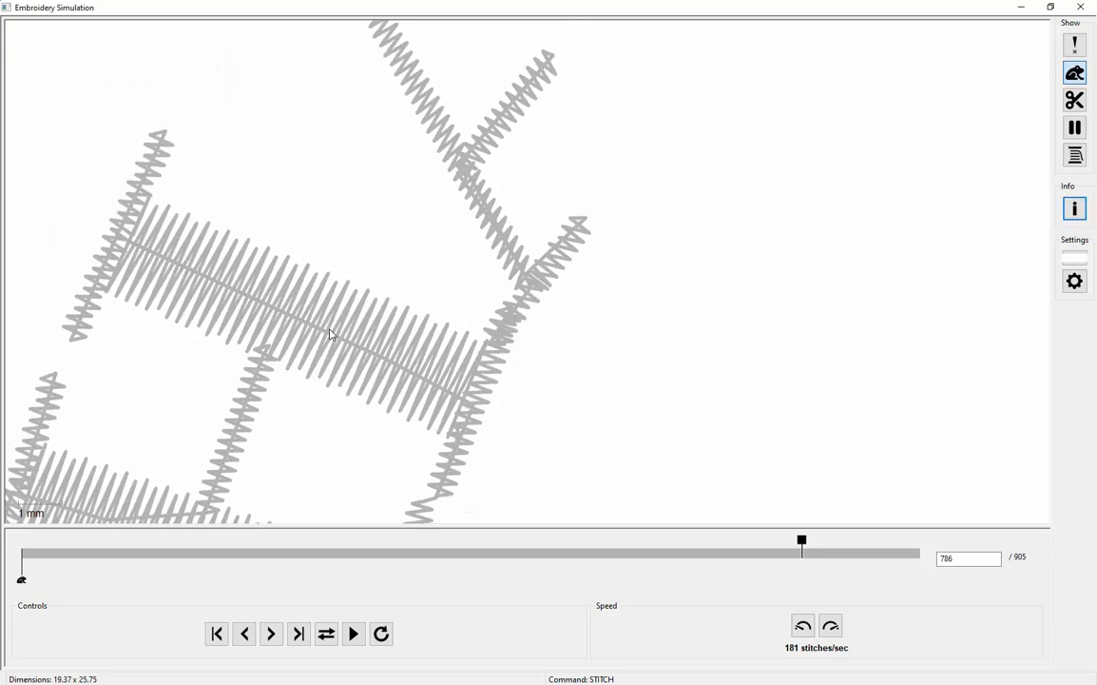
pyautogui.scroll(-4, 330, 333)
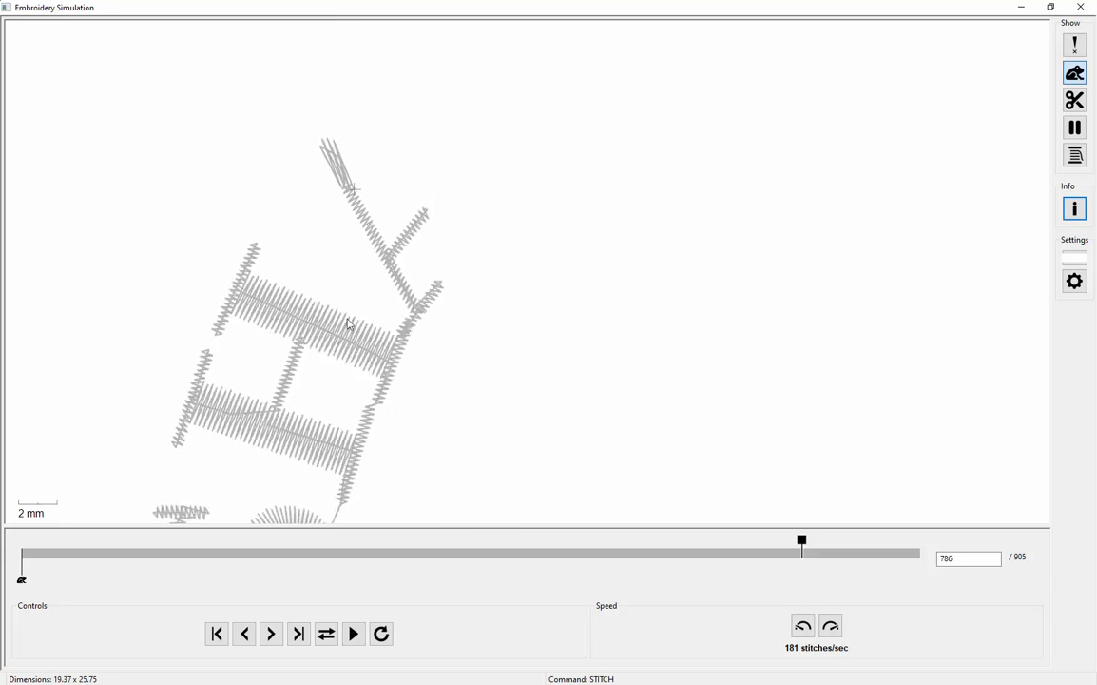
# - Close the simulation and review the satin column parameters of path84, letter A's foot serif nearest letter R
pyautogui.click(1080, 6)
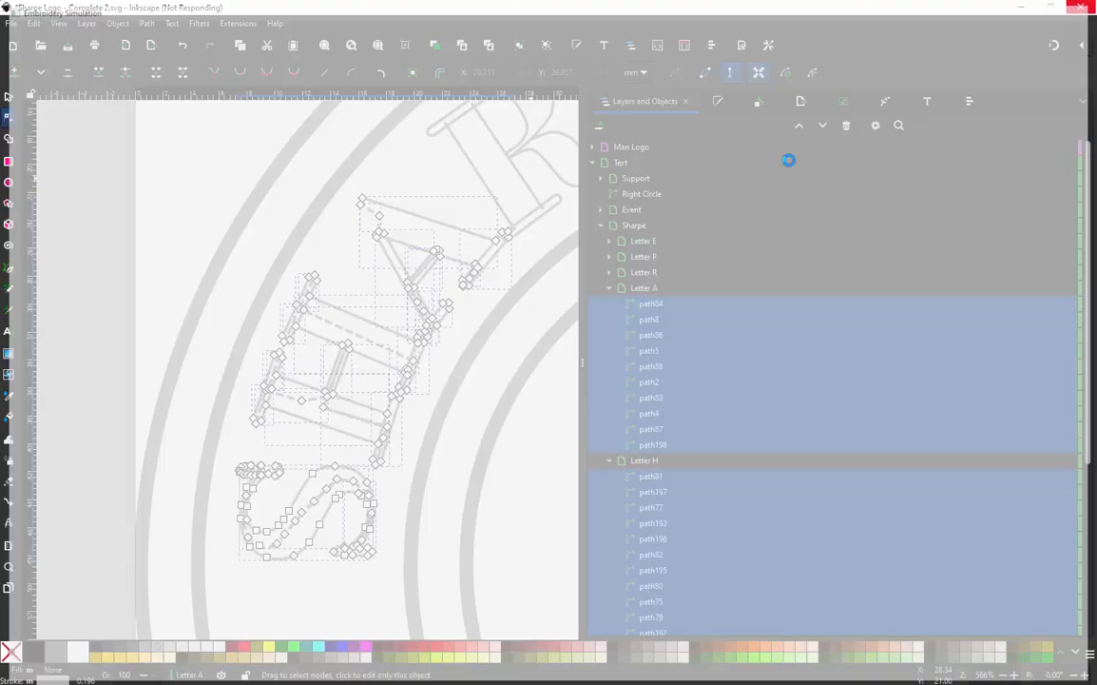
pyautogui.press('Escape')
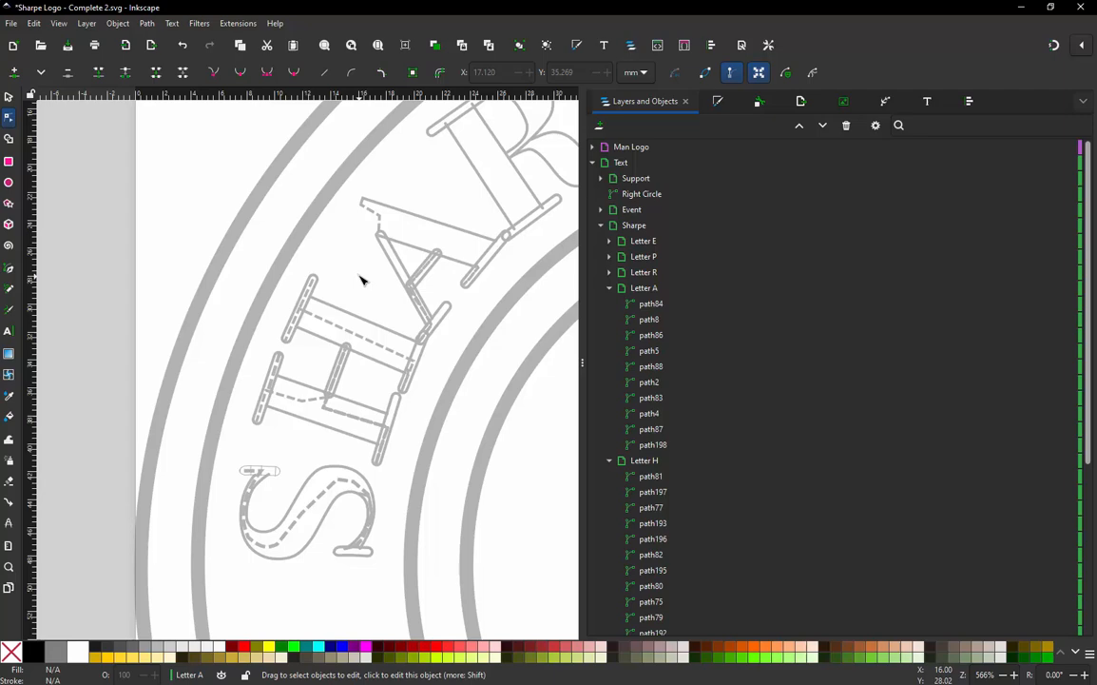
pyautogui.scroll(5, 453, 272)
pyautogui.click(442, 255)
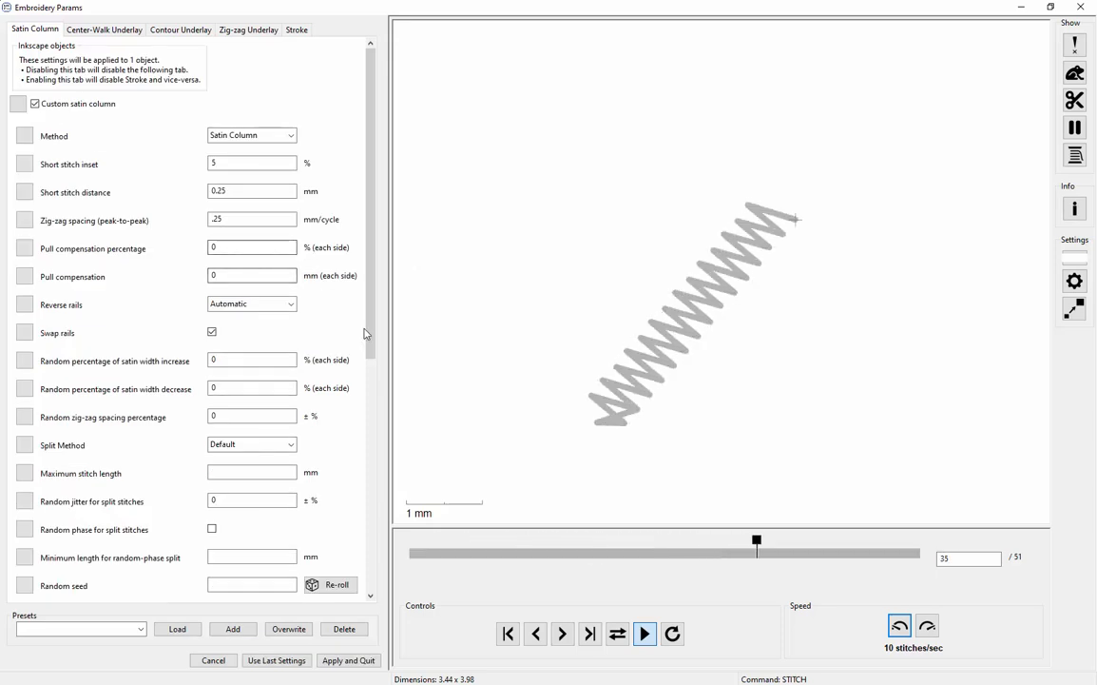
pyautogui.click(347, 660)
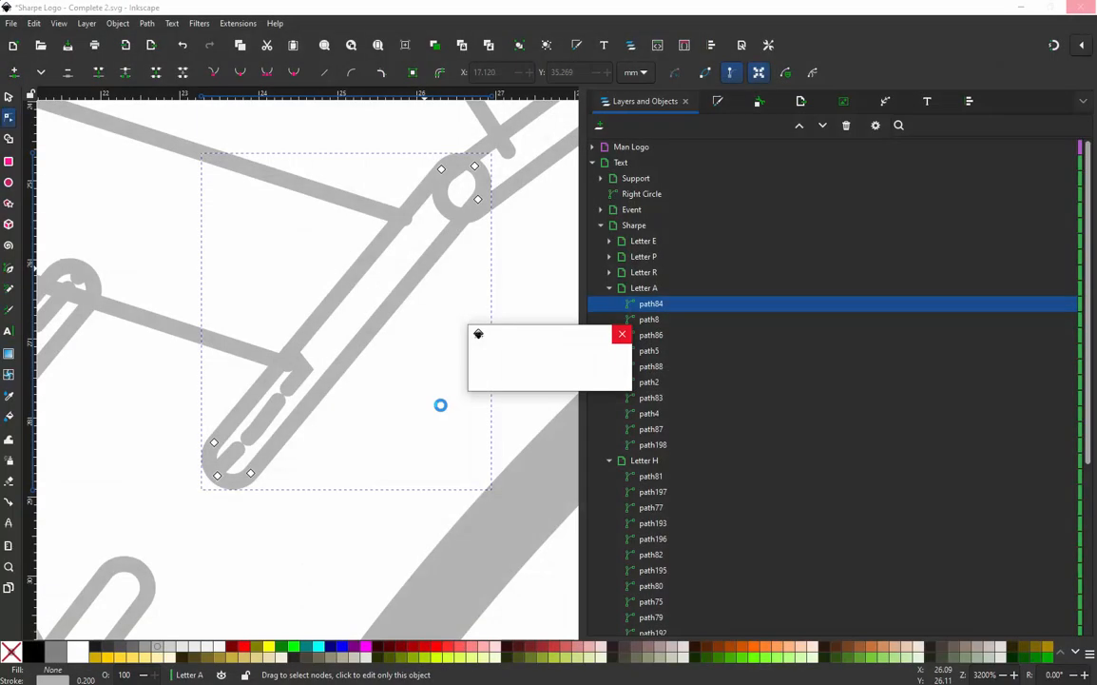
# - Examine path84 and the joint between letters H and A up close with nothing selected
pyautogui.scroll(-8, 424, 422)
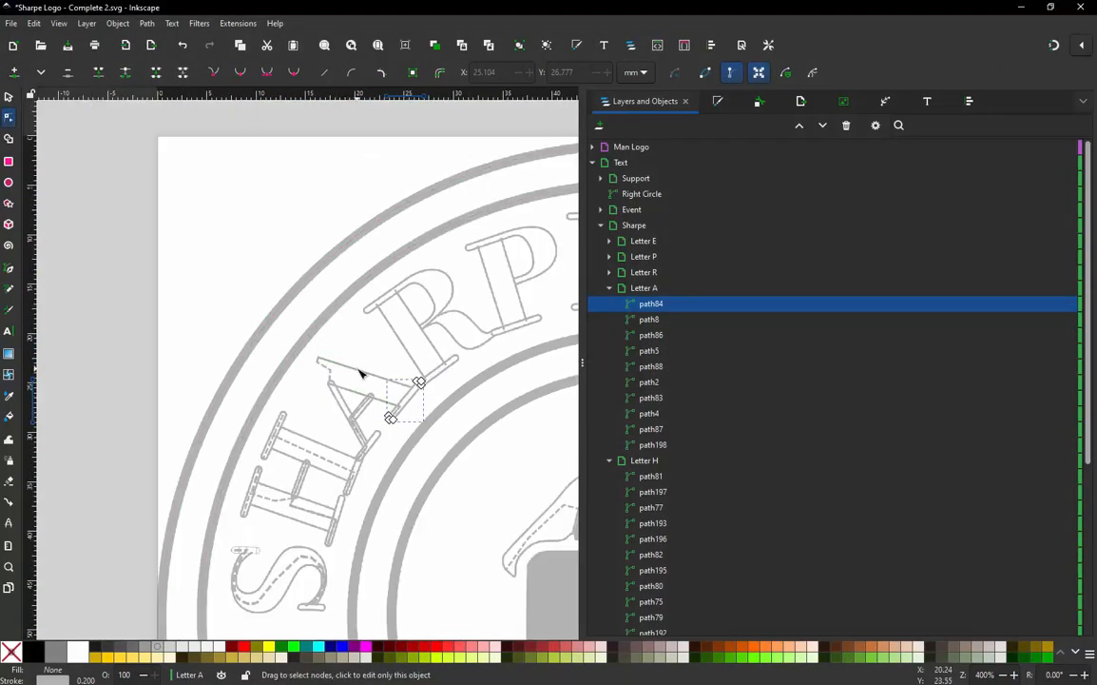
pyautogui.scroll(4, 360, 371)
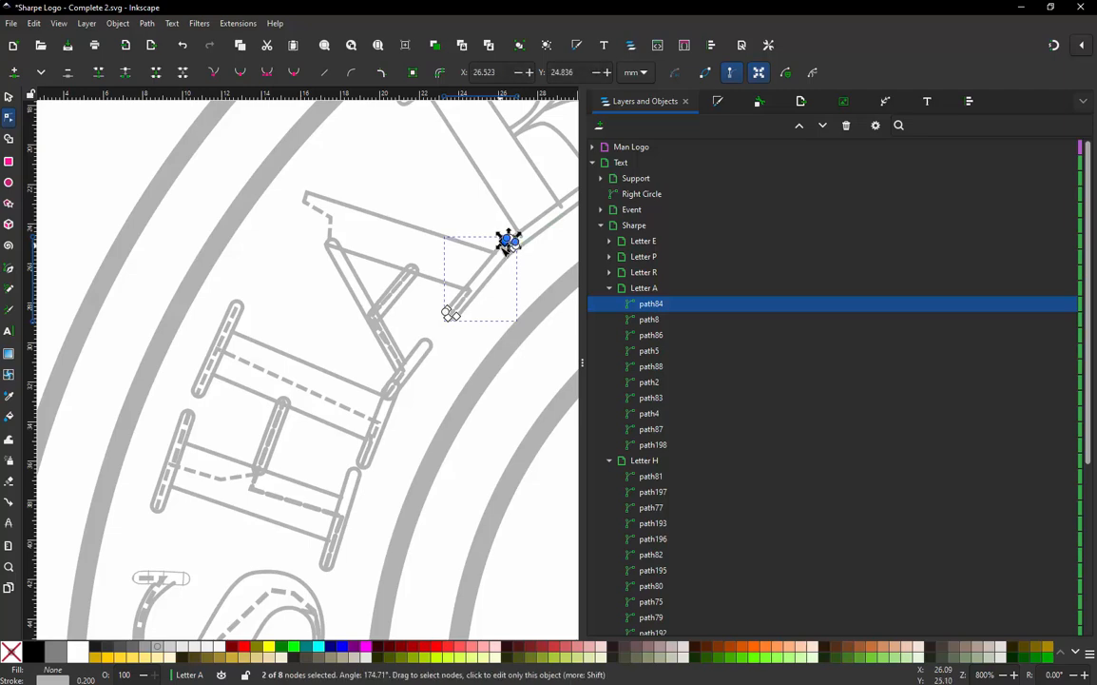
pyautogui.keyDown('ctrl'); pyautogui.scroll(1, 486, 269); pyautogui.keyUp('ctrl')
pyautogui.keyDown('ctrl'); pyautogui.scroll(1, 486, 269); pyautogui.keyUp('ctrl')
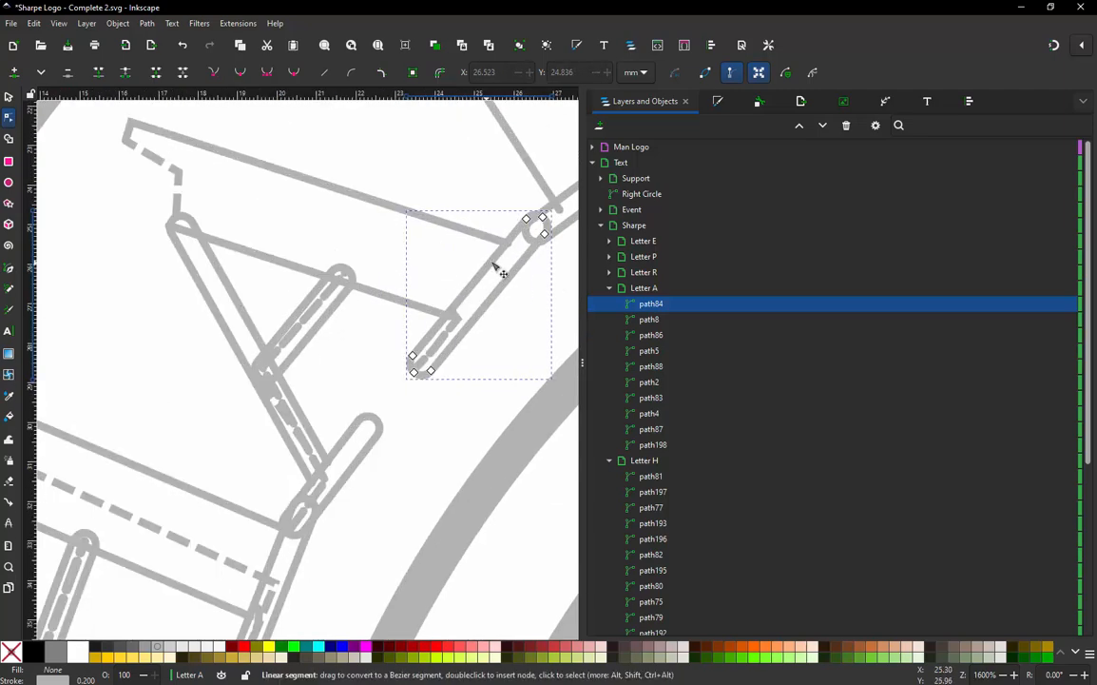
pyautogui.click(9, 97)
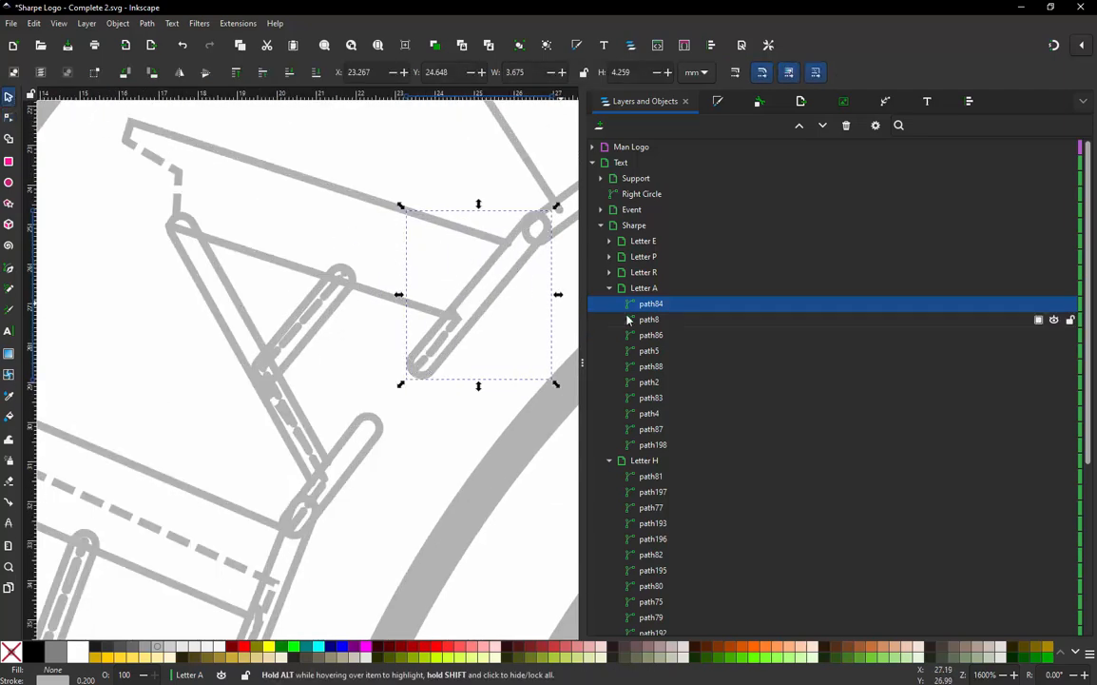
pyautogui.click(494, 324)
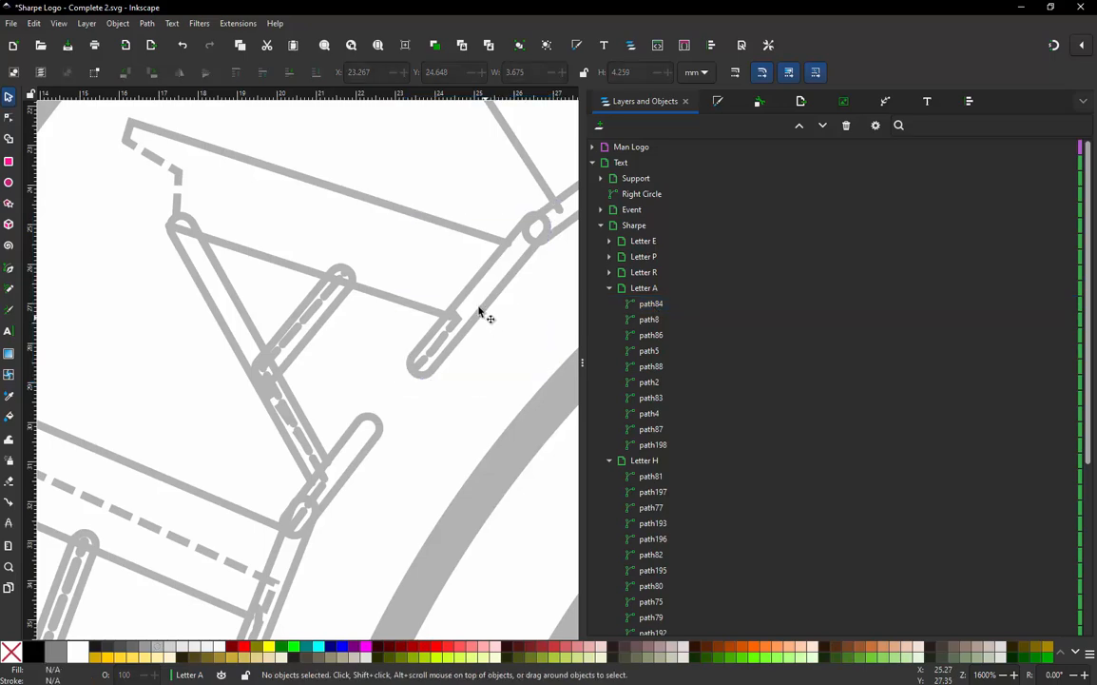
pyautogui.keyDown('ctrl'); pyautogui.scroll(-5, 485, 314); pyautogui.keyUp('ctrl')
pyautogui.keyDown('ctrl'); pyautogui.scroll(3, 387, 314); pyautogui.keyUp('ctrl')
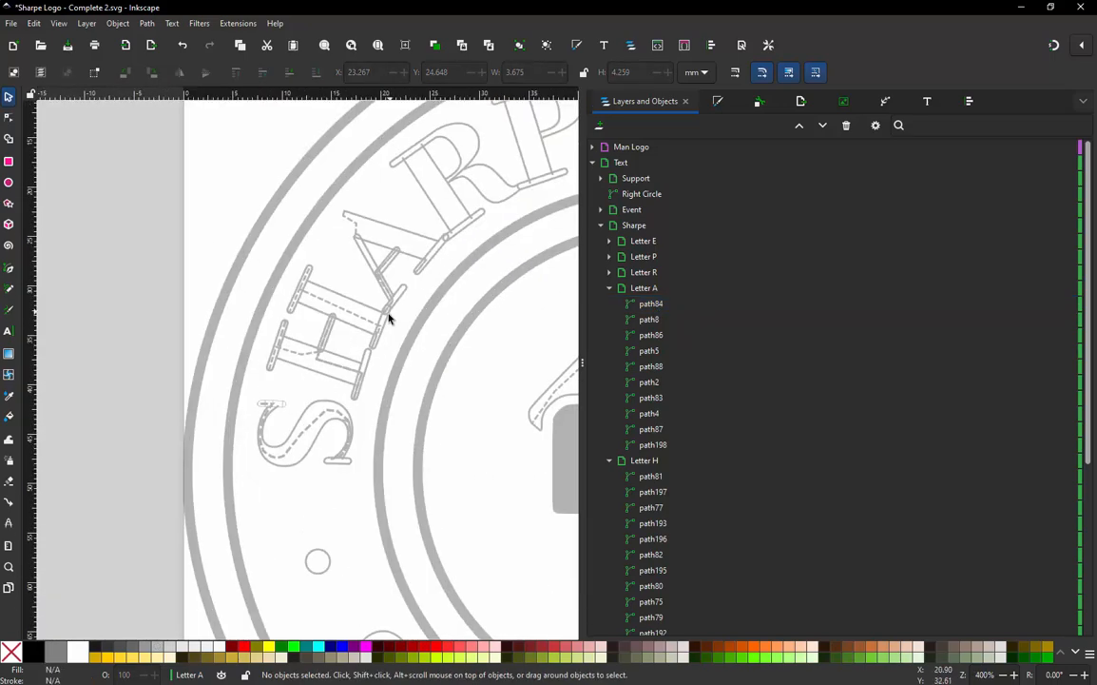
pyautogui.keyDown('ctrl'); pyautogui.scroll(2, 425, 267); pyautogui.keyUp('ctrl')
pyautogui.keyDown('ctrl'); pyautogui.scroll(1, 425, 266); pyautogui.keyUp('ctrl')
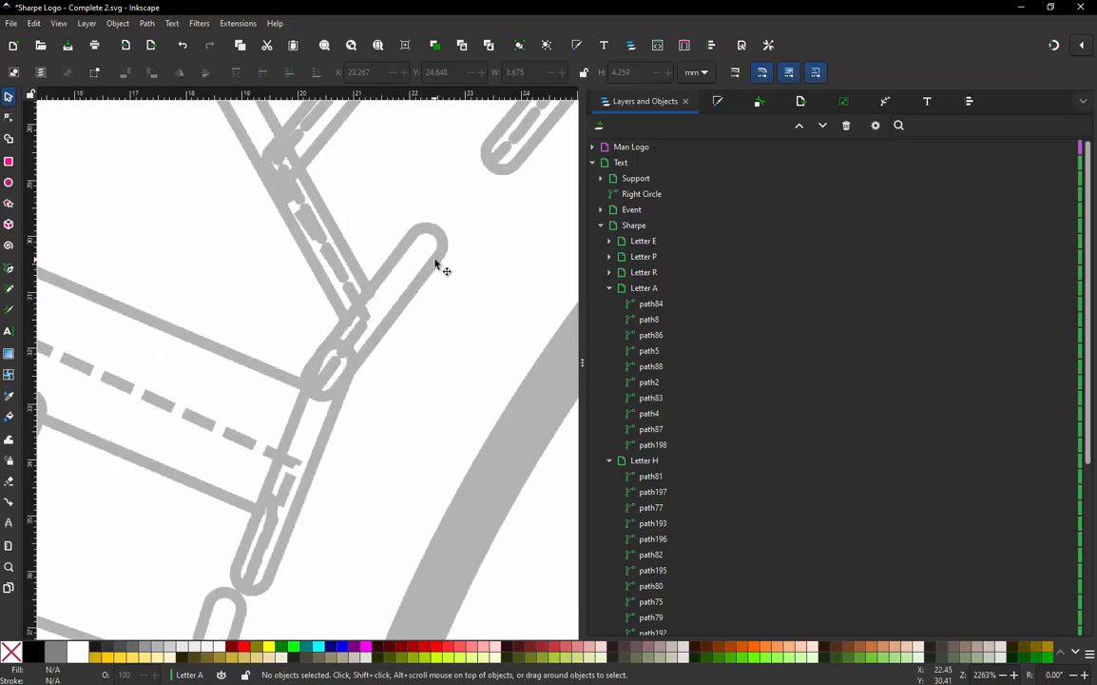
# - Undo the accidental move of path2, the short serif beside the H–A joint, and review its satin column parameters
pyautogui.click(442, 256)
pyautogui.moveTo(441, 257); pyautogui.dragTo(448, 255)
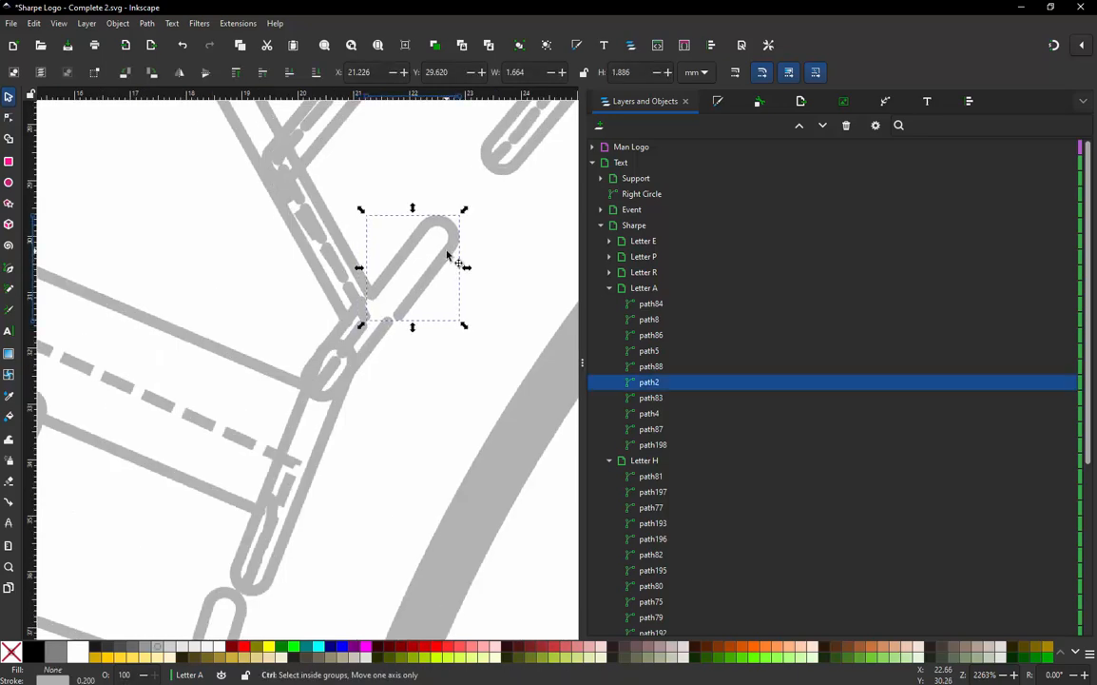
pyautogui.hotkey('ctrl', 'z')
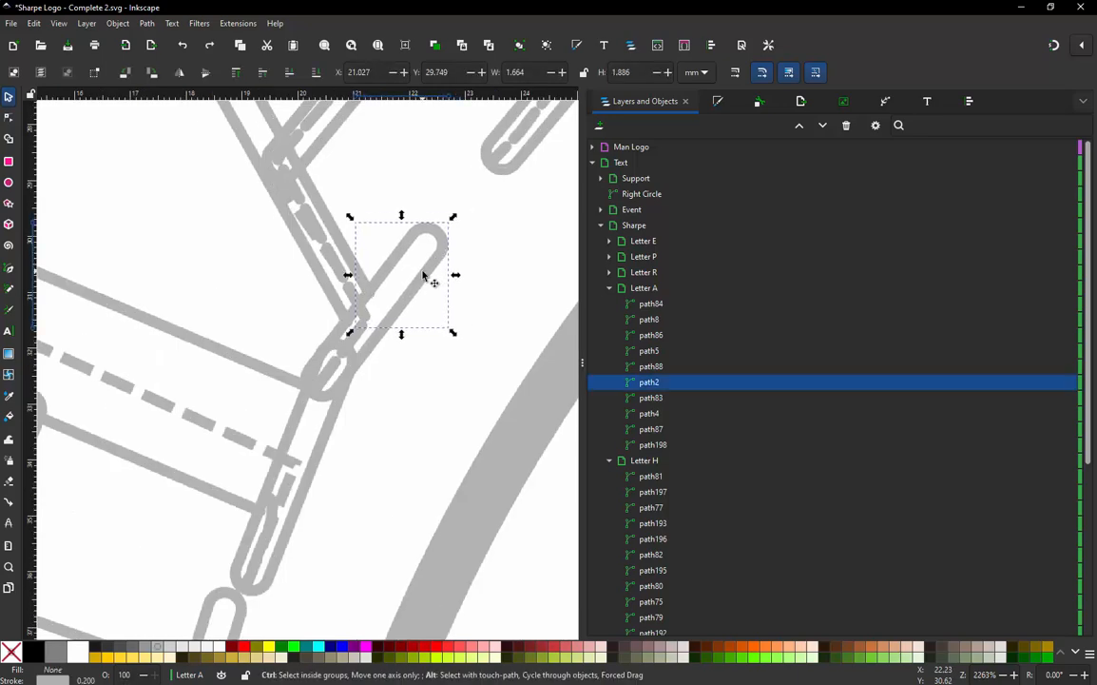
pyautogui.hotkey('ctrl', 'alt', 'q')
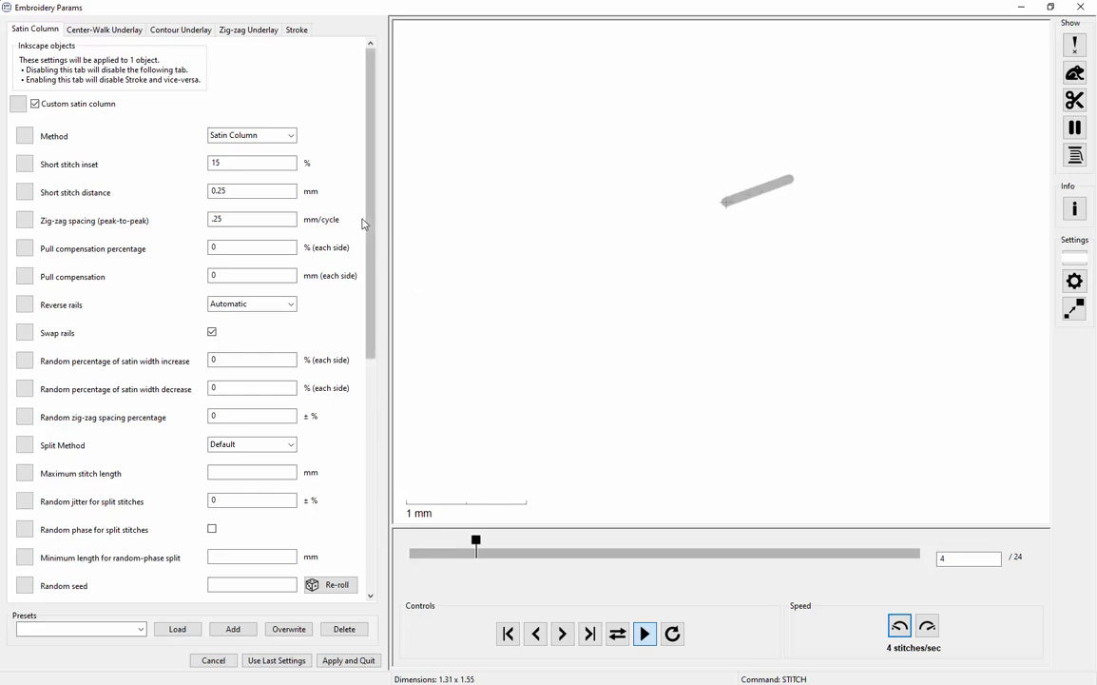
pyautogui.click(217, 221)
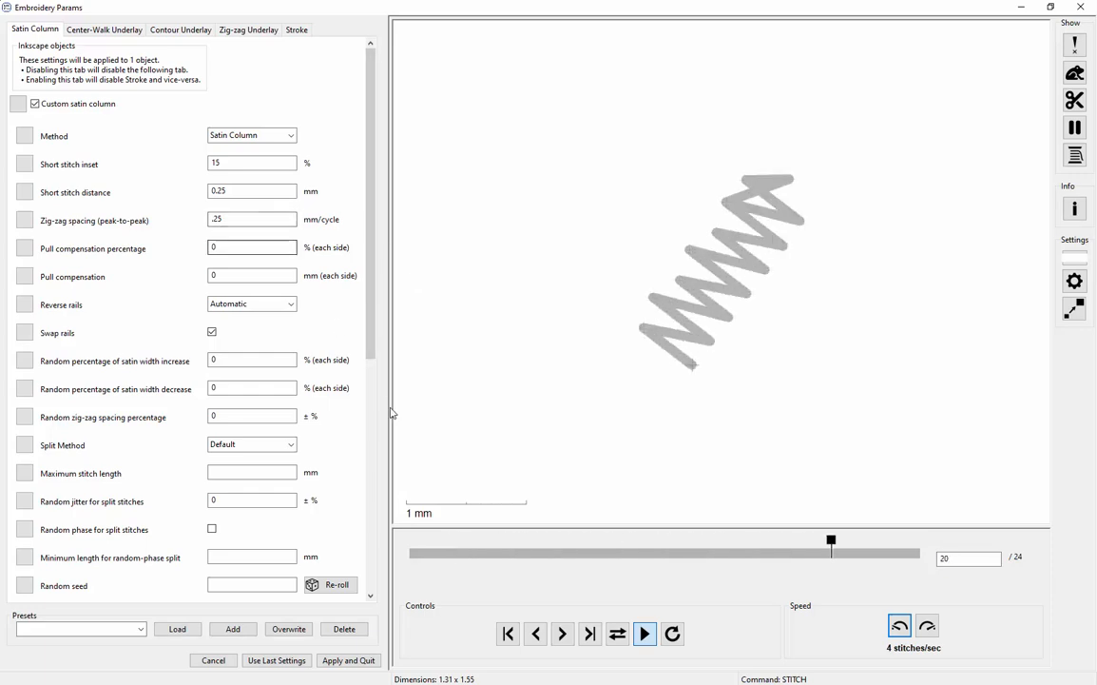
pyautogui.click(349, 661)
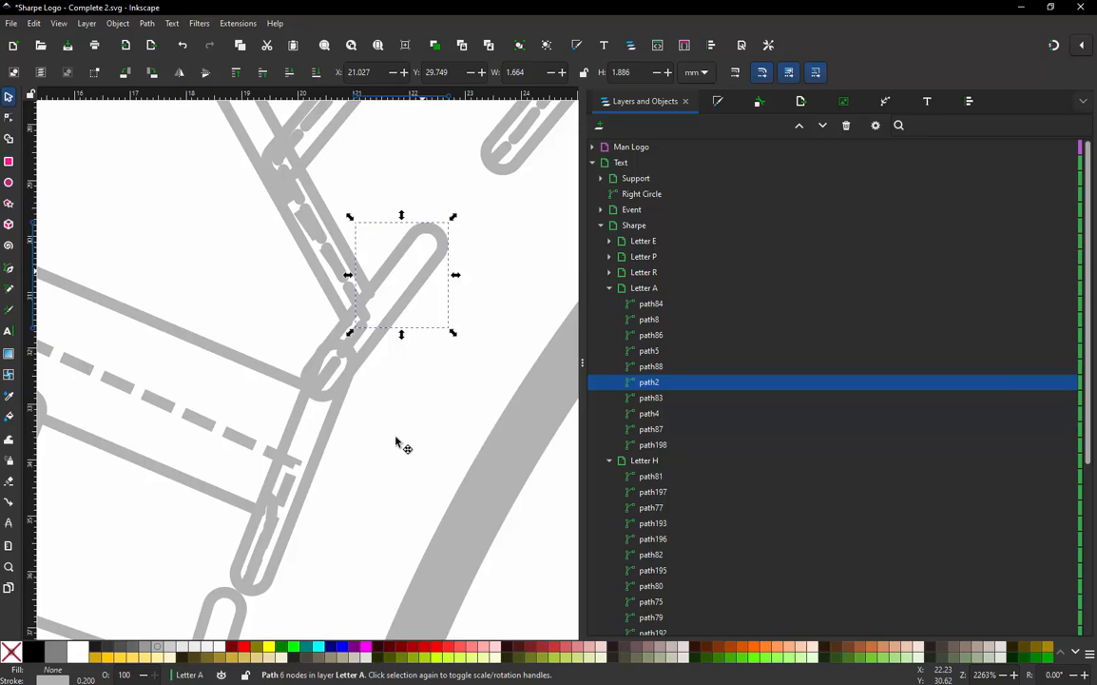
# - Hide the Letter A, Letter H and Letter S layers with nothing selected
pyautogui.click(397, 439)
pyautogui.scroll(-7, 354, 307)
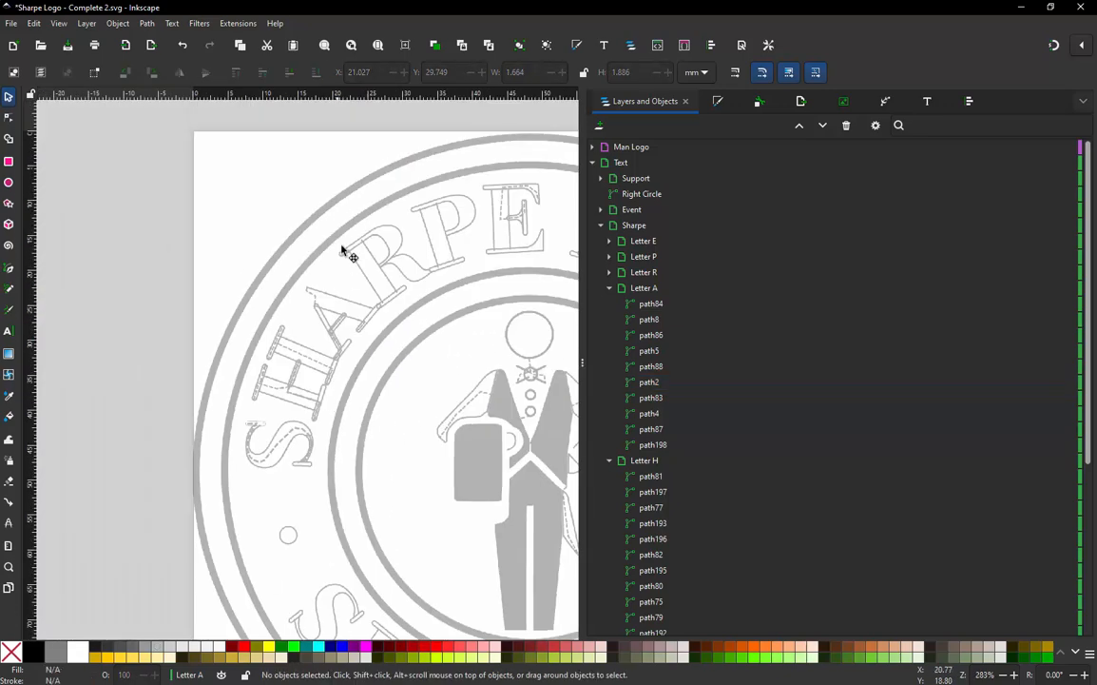
pyautogui.scroll(2, 344, 250)
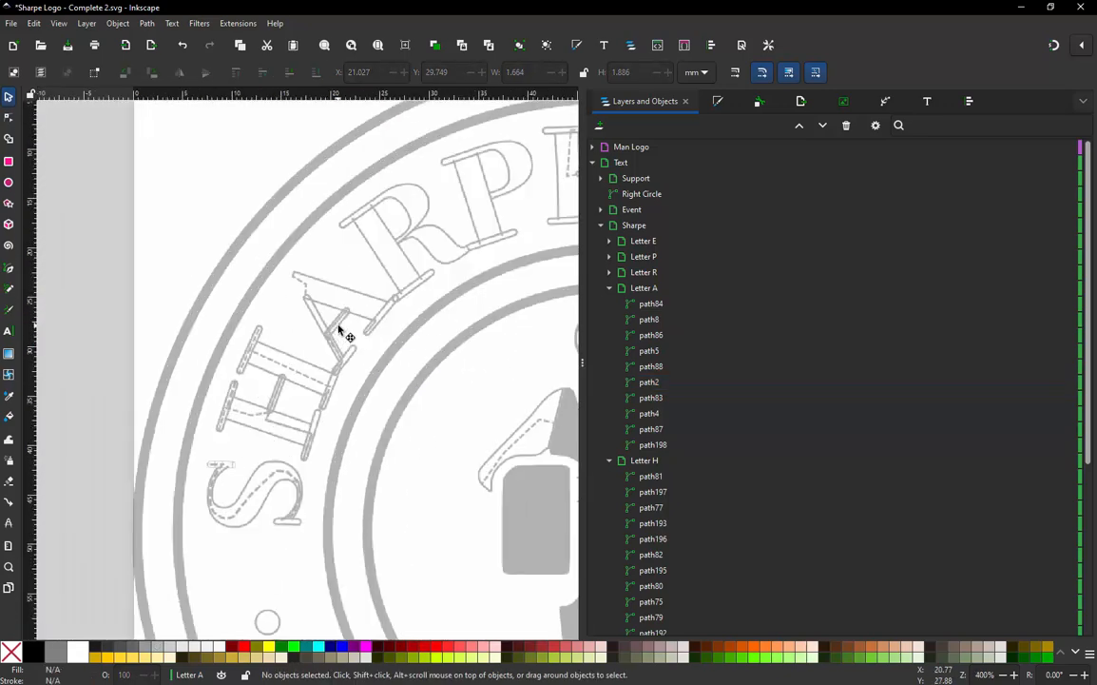
pyautogui.click(1055, 291)
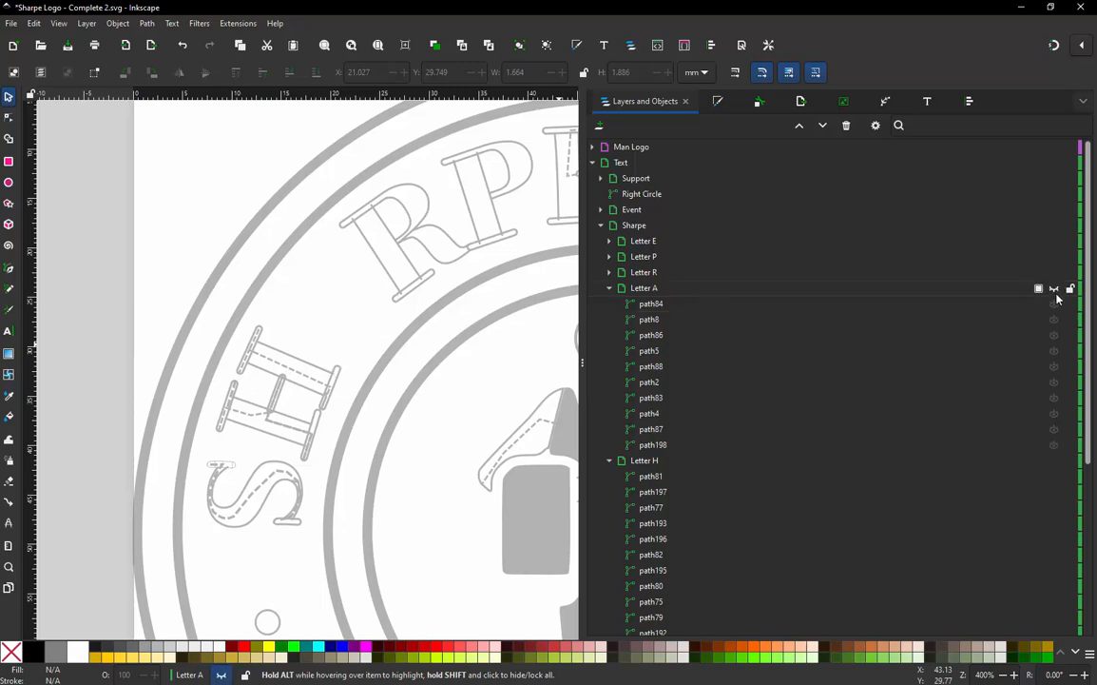
pyautogui.click(1054, 461)
pyautogui.scroll(-3, 857, 398)
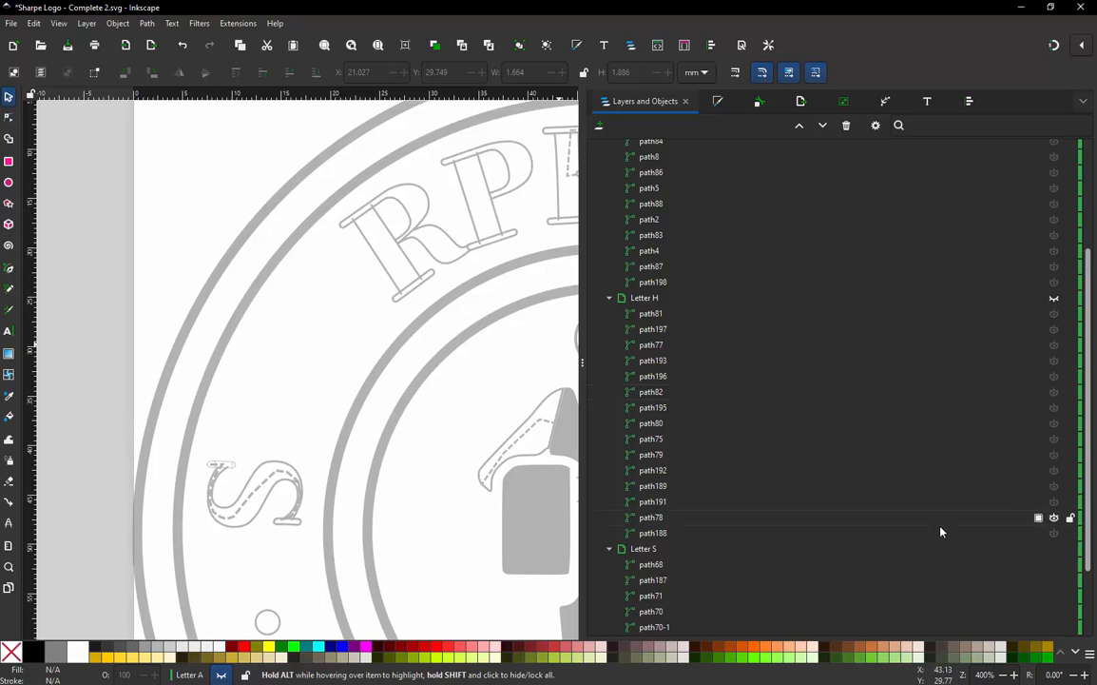
pyautogui.click(1054, 549)
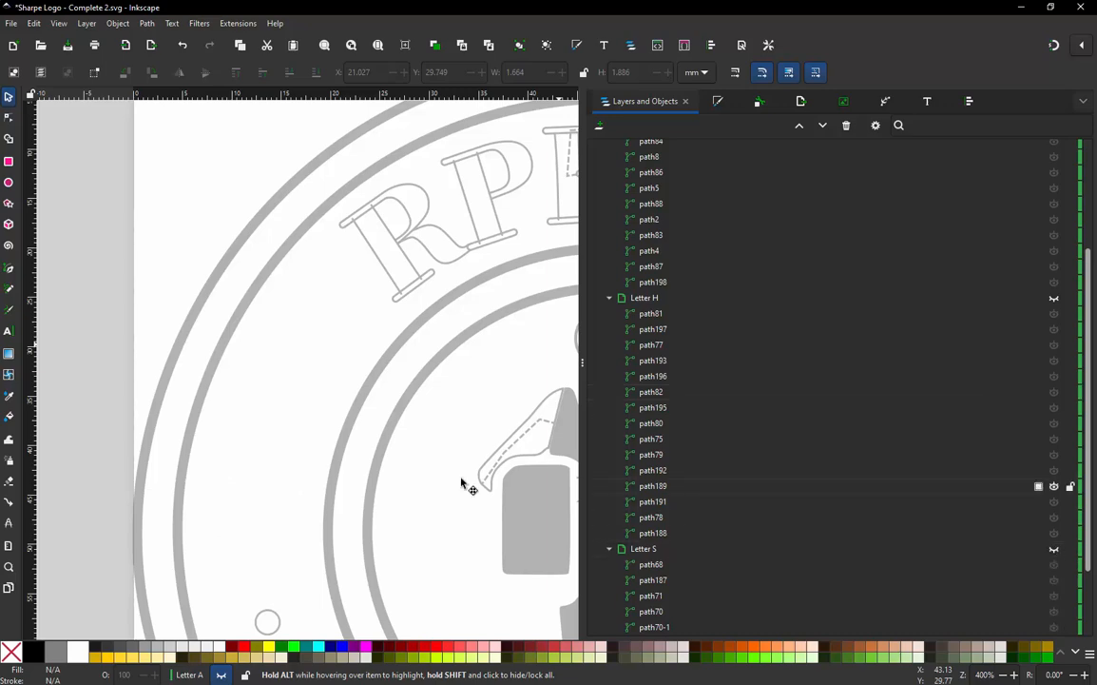
# - Bring the whole logo into view and collapse the Letter H, Letter S and Sharpe layers
pyautogui.scroll(-4, 314, 380)
pyautogui.scroll(4, 362, 339)
pyautogui.scroll(-3, 304, 252)
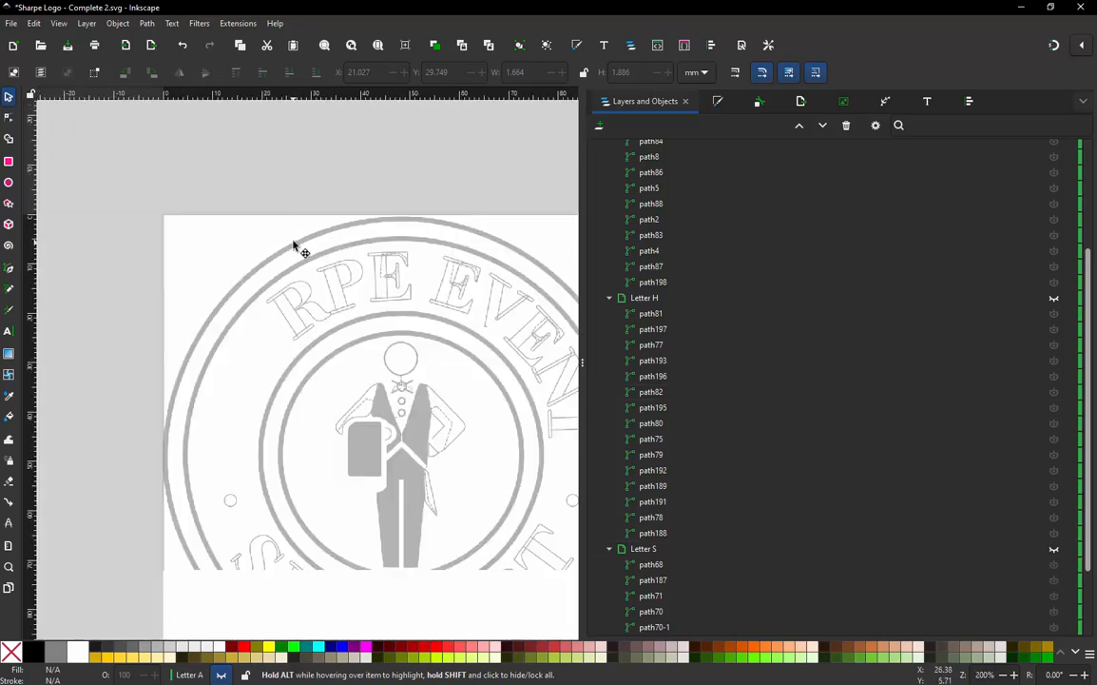
pyautogui.scroll(1, 470, 372)
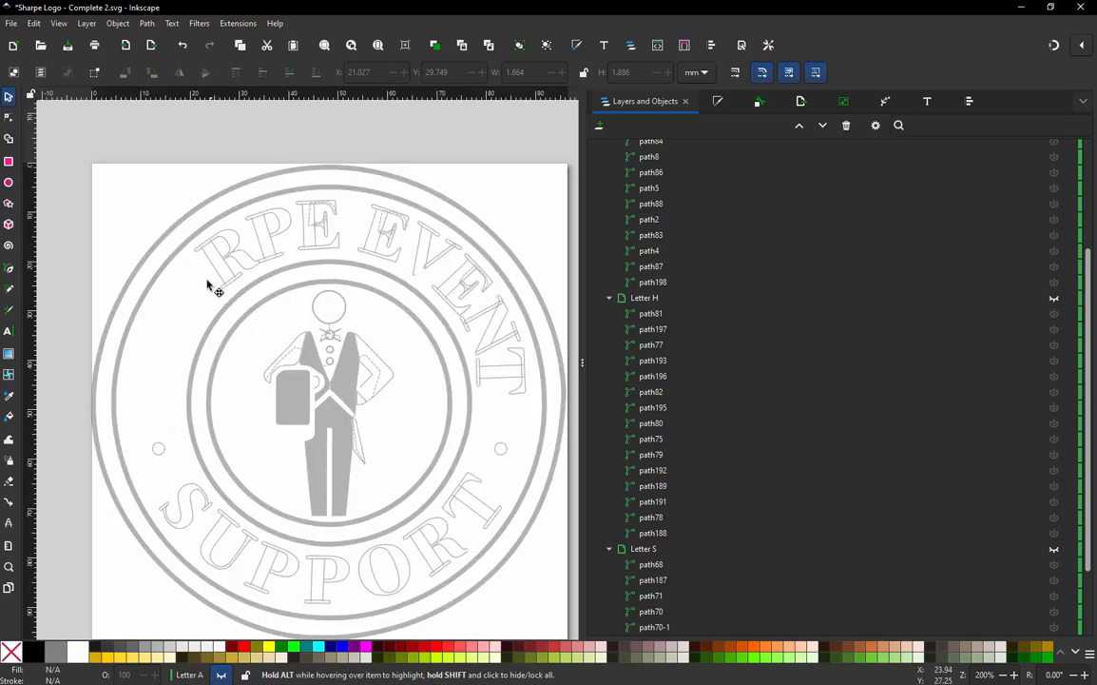
pyautogui.click(610, 299)
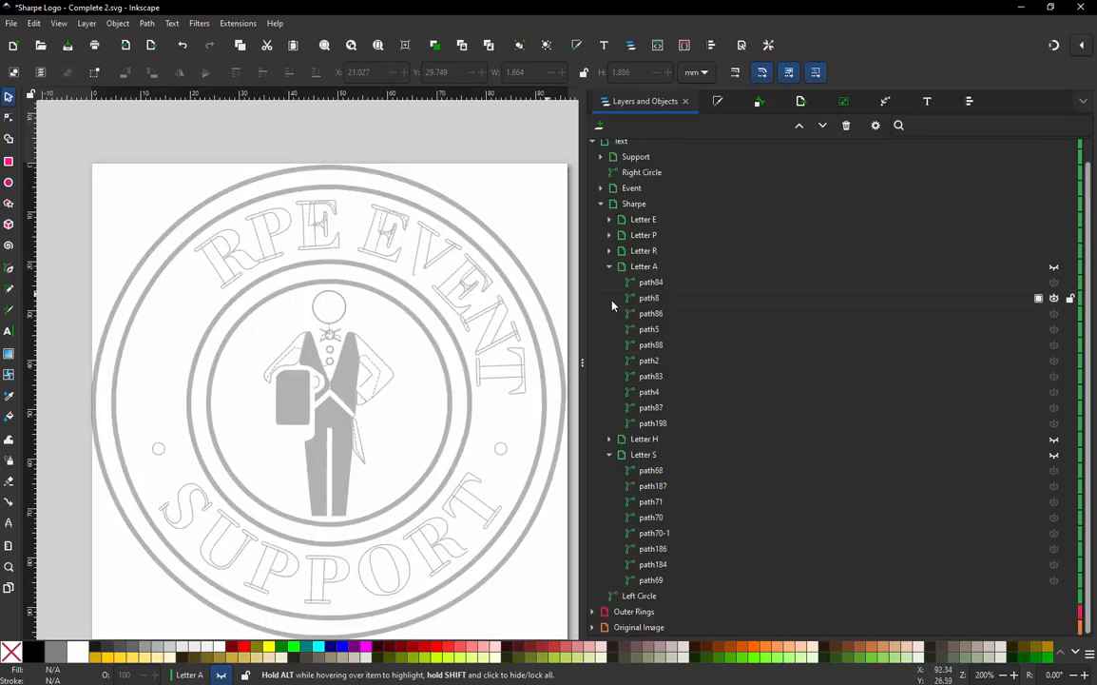
pyautogui.click(611, 456)
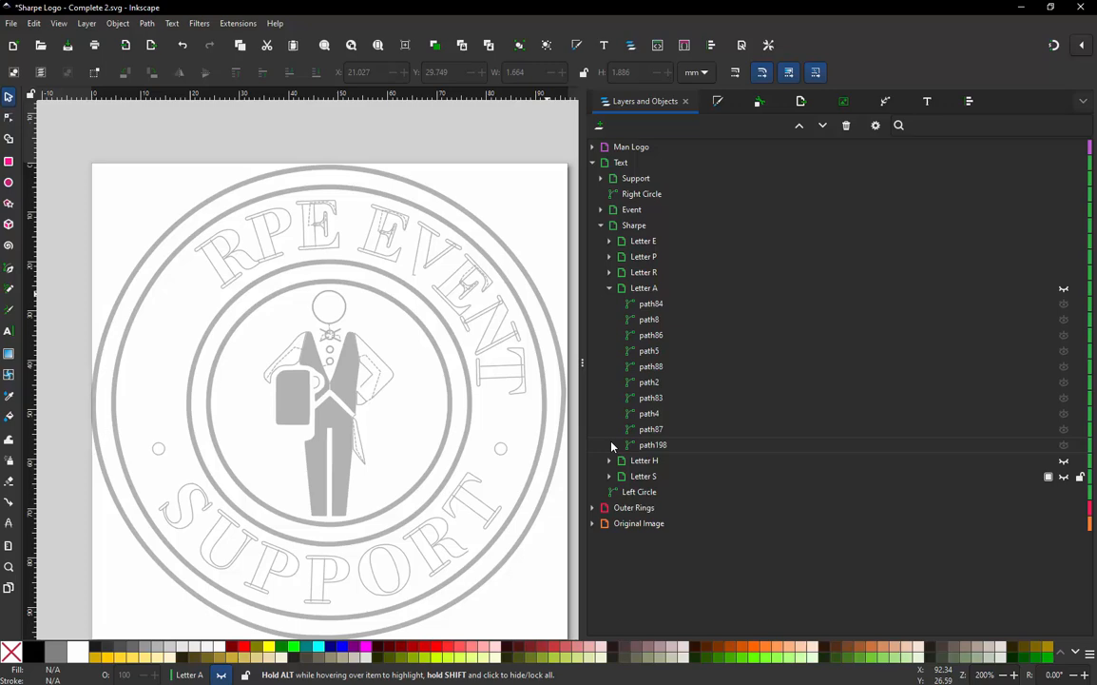
pyautogui.click(601, 225)
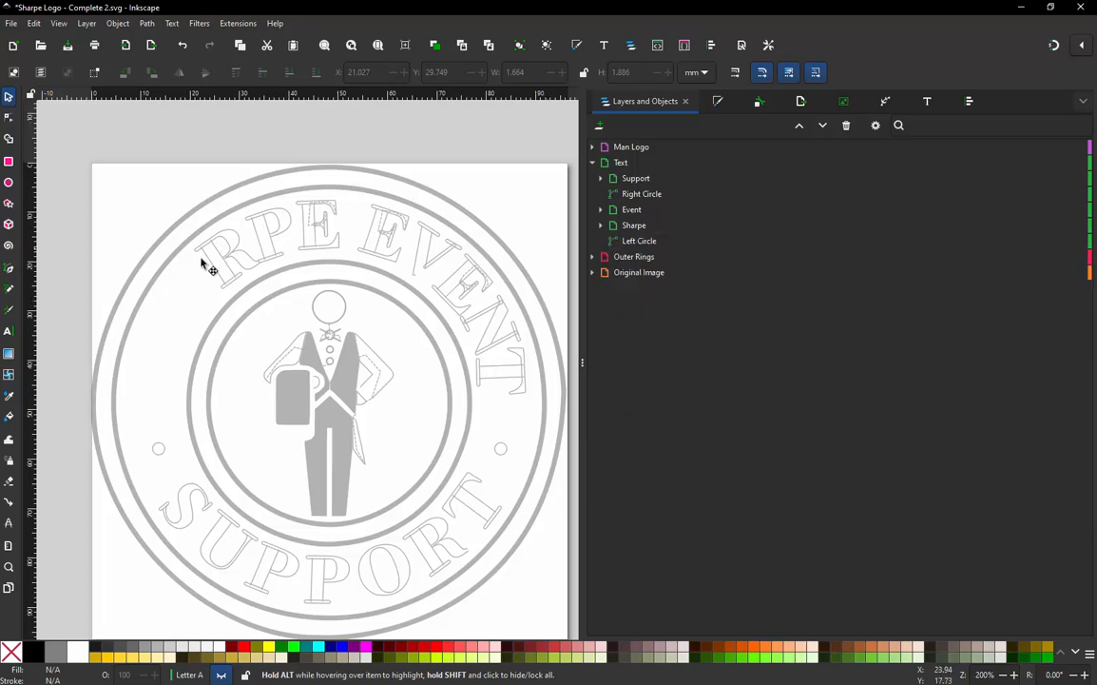